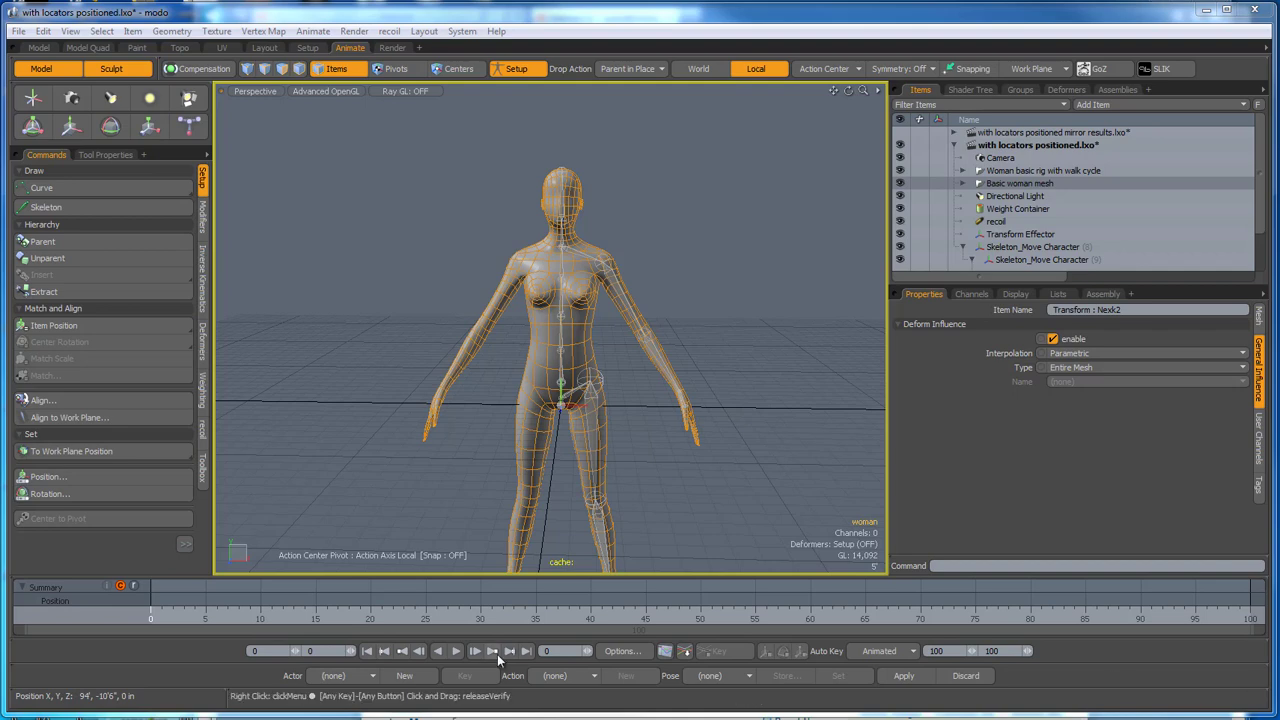
# Examine the one-sided skeleton on the woman mesh, highlighting the shoulder and hip joints that branch from the spine.
pyautogui.click(802, 349)
pyautogui.scroll(5, 585, 280)
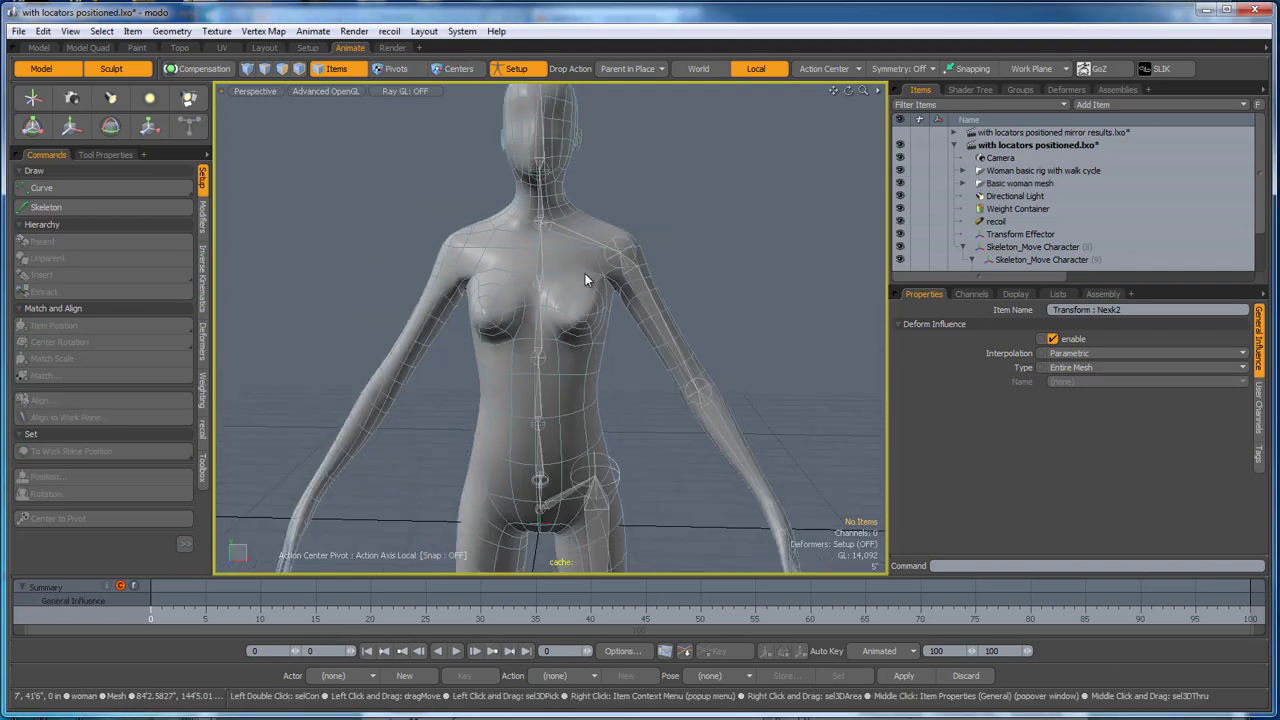
pyautogui.scroll(-5, 585, 273)
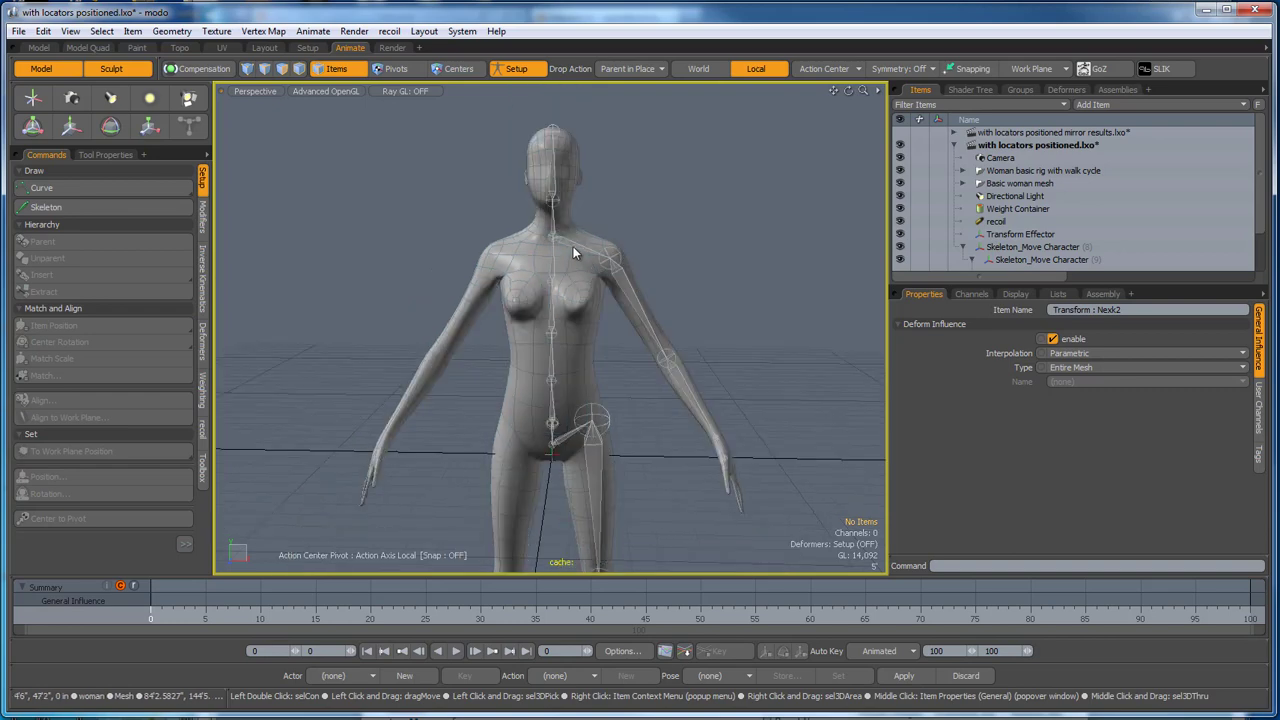
pyautogui.click(573, 246)
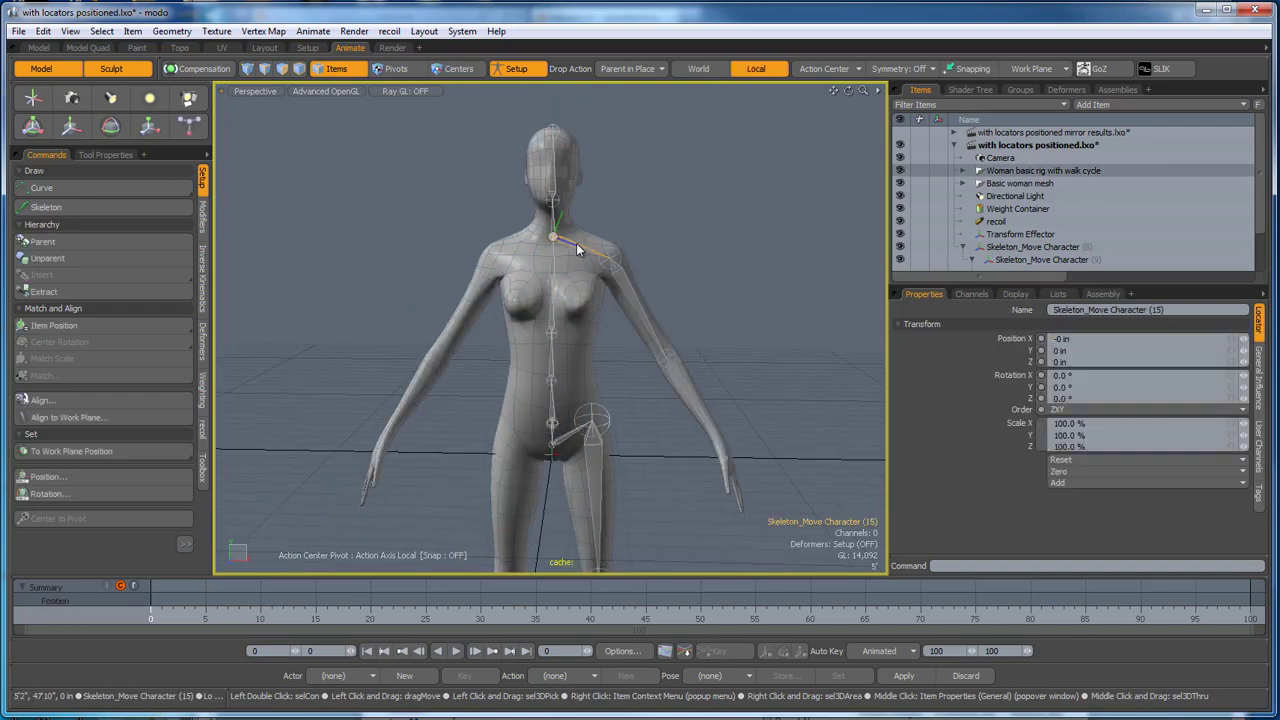
pyautogui.scroll(4, 576, 243)
pyautogui.scroll(-2, 568, 250)
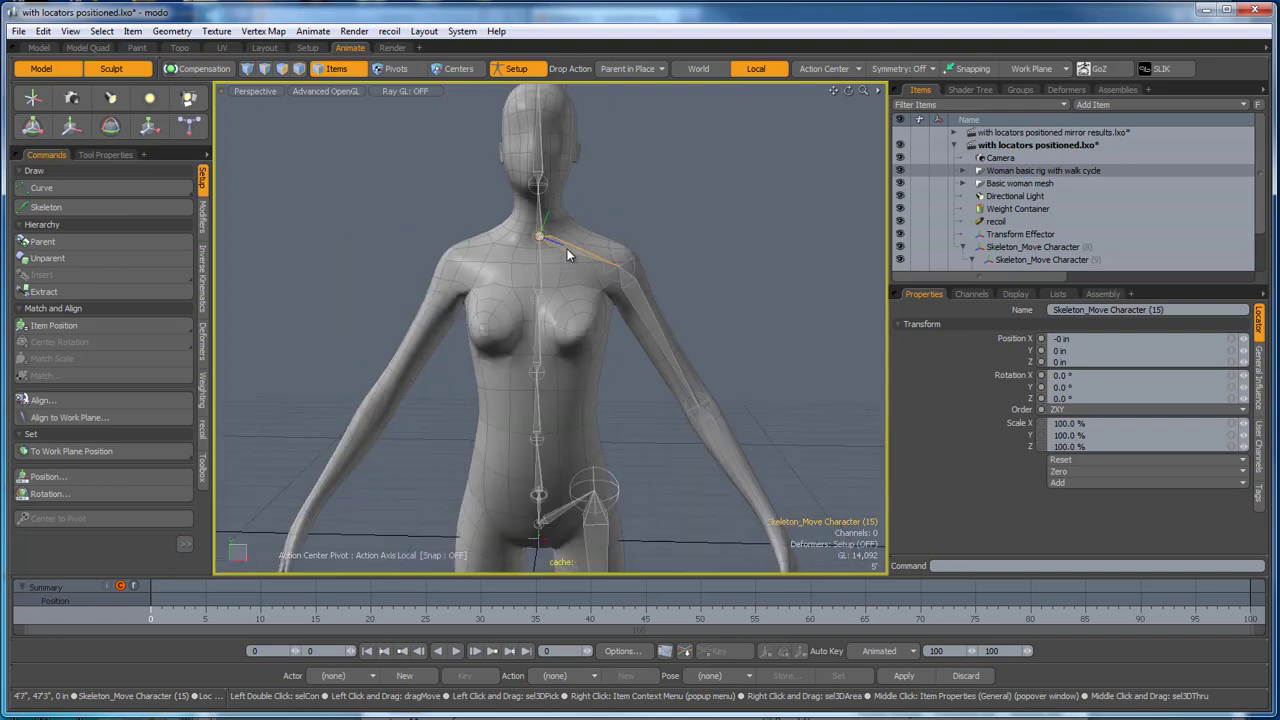
pyautogui.scroll(-2, 567, 255)
pyautogui.keyDown('shift'); pyautogui.click(567, 455); pyautogui.keyUp('shift')
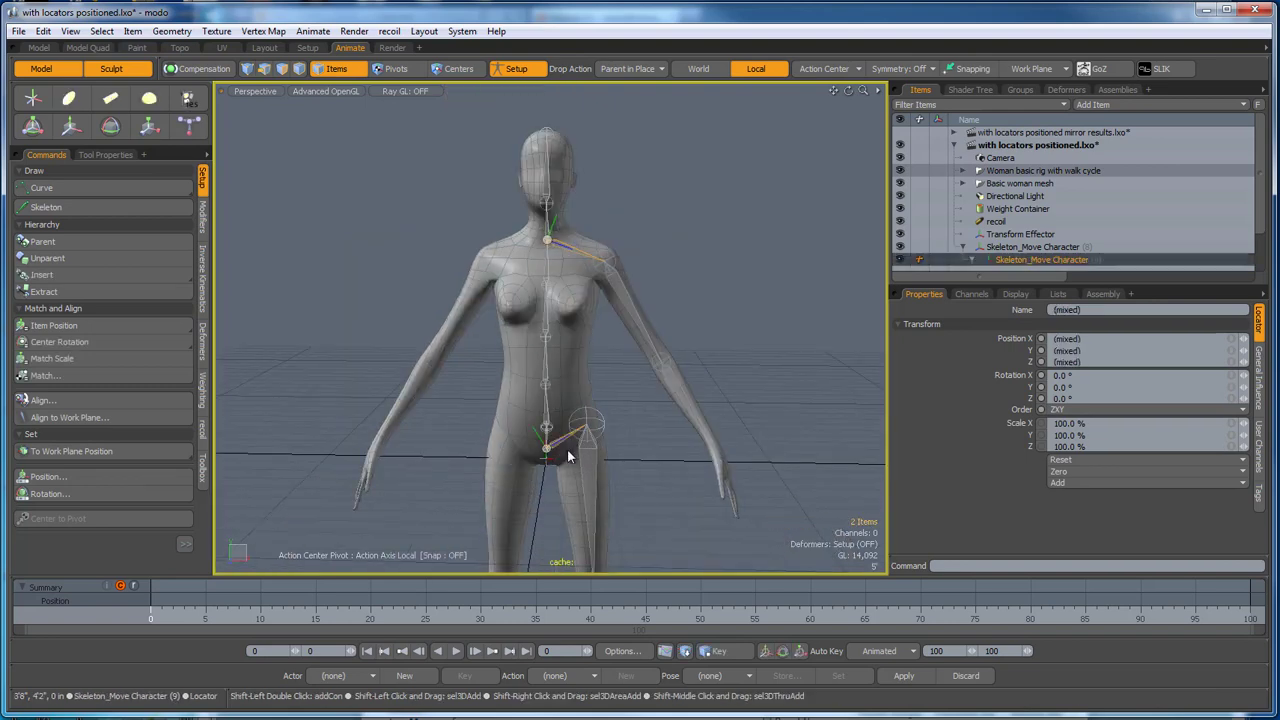
pyautogui.keyDown('alt'); pyautogui.moveTo(688, 492); pyautogui.dragTo(698, 540); pyautogui.keyUp('alt')
pyautogui.scroll(4, 542, 467)
pyautogui.scroll(-4, 617, 358)
pyautogui.keyDown('alt'); pyautogui.moveTo(648, 424); pyautogui.dragTo(657, 430); pyautogui.keyUp('alt')
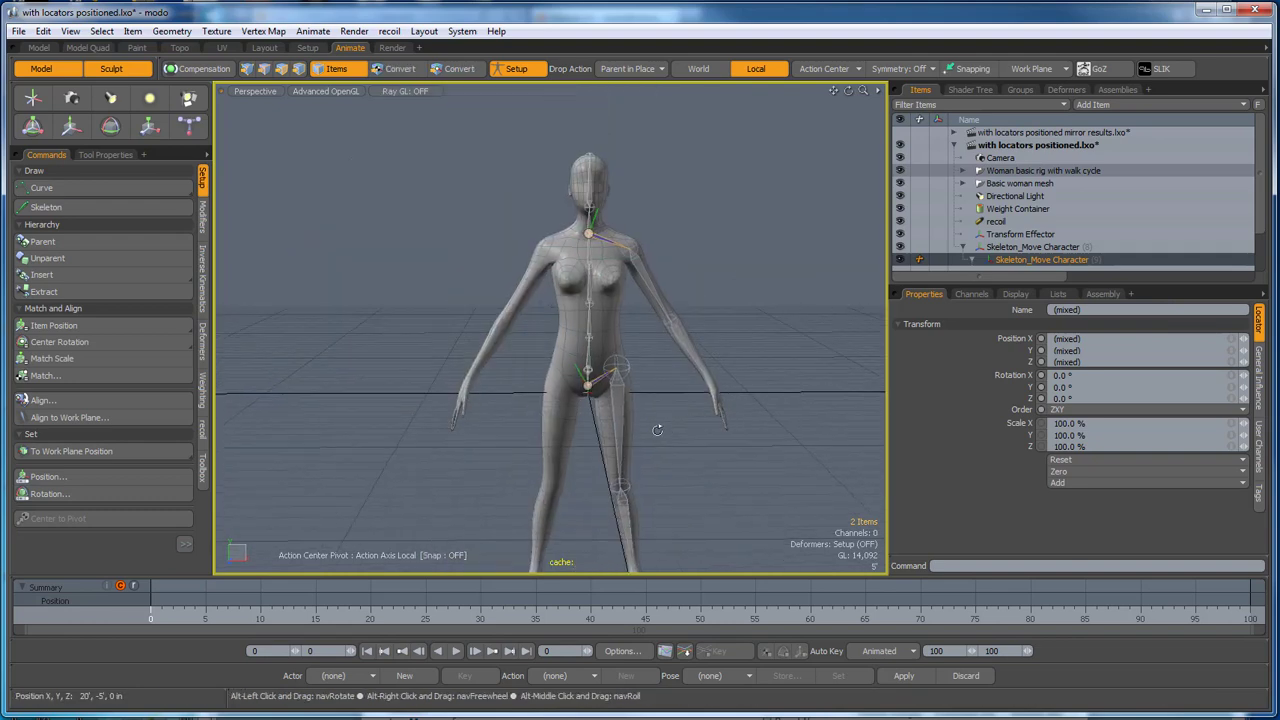
pyautogui.click(683, 461)
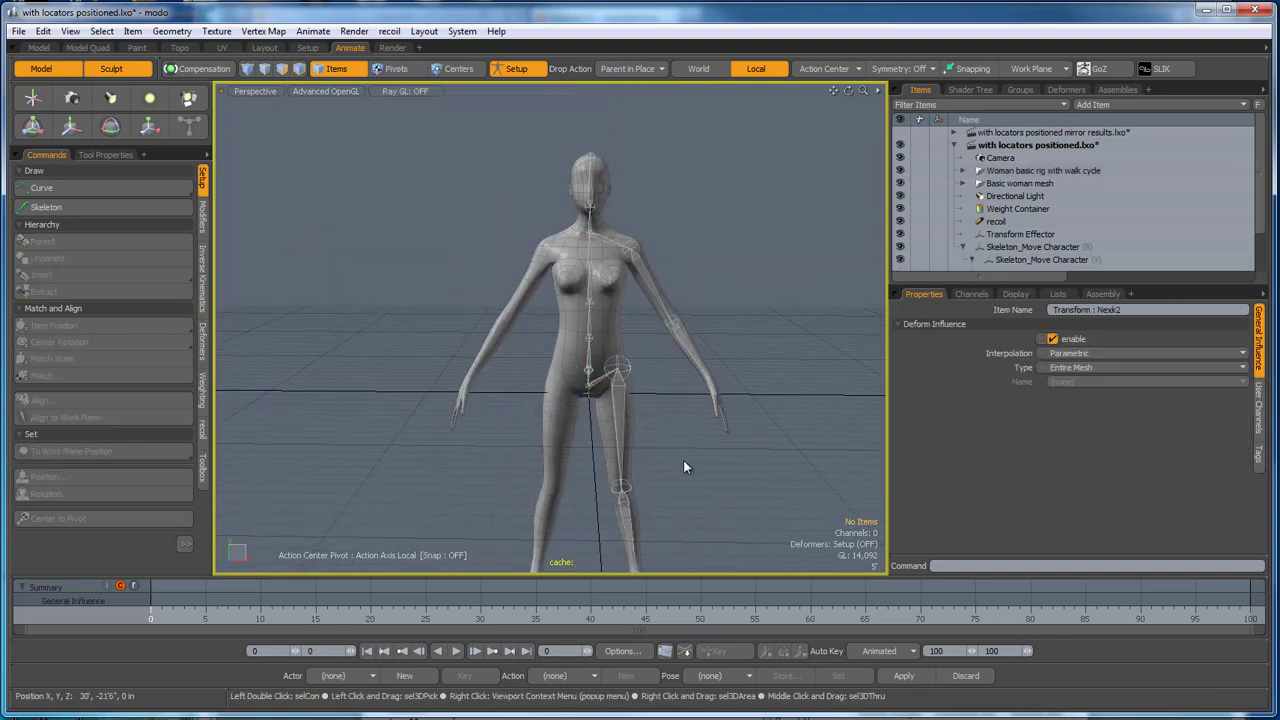
pyautogui.moveTo(683, 467)
pyautogui.keyDown('alt'); pyautogui.mouseDown()
pyautogui.moveTo(766, 451)
pyautogui.moveTo(730, 428)
pyautogui.moveTo(702, 460)
pyautogui.mouseUp(); pyautogui.keyUp('alt')
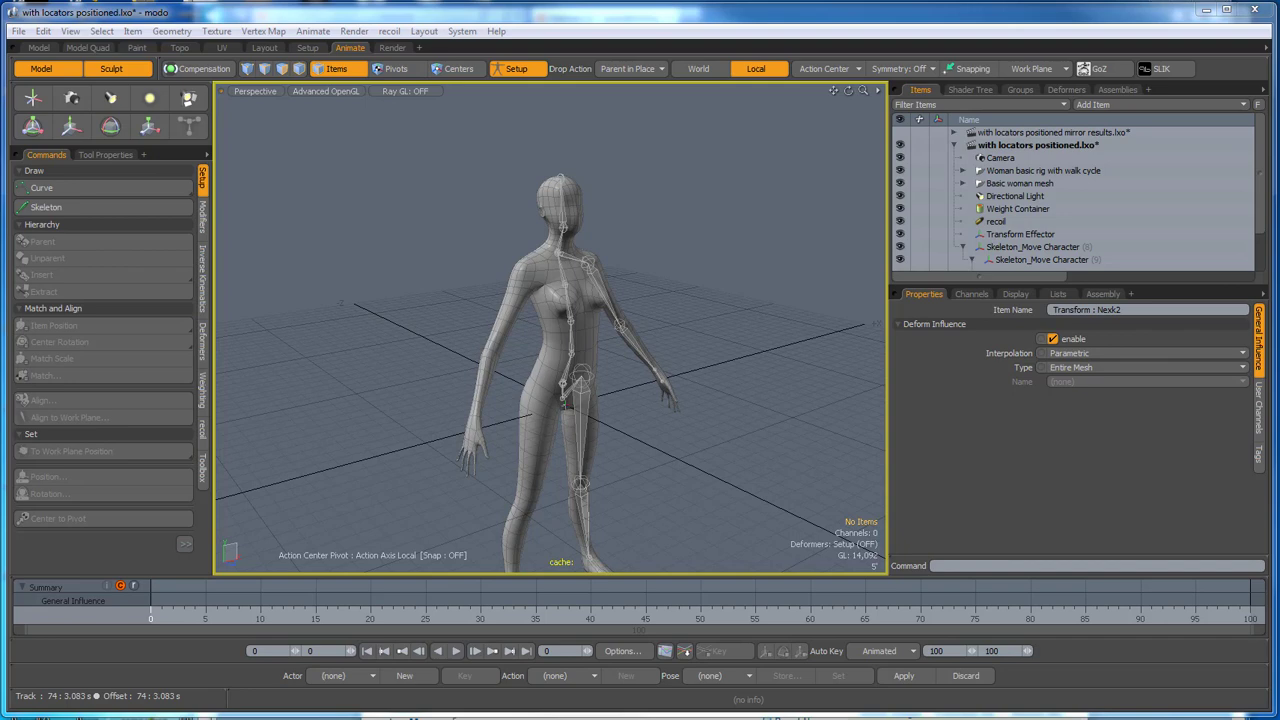
# Add a locator and move it beside the figure to about X 58 ft, Y 7 ft 6 in.
pyautogui.click(34, 98)
pyautogui.press('w')
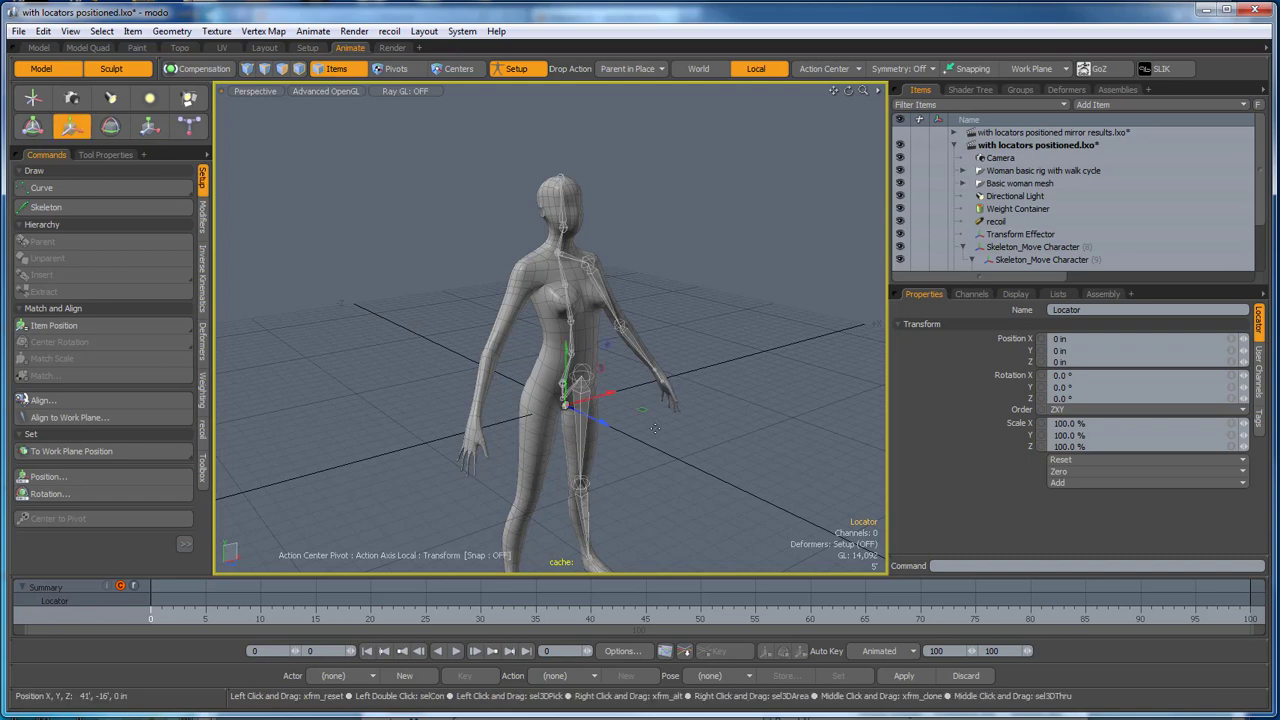
pyautogui.keyDown('alt'); pyautogui.moveTo(656, 427); pyautogui.dragTo(702, 203); pyautogui.keyUp('alt')
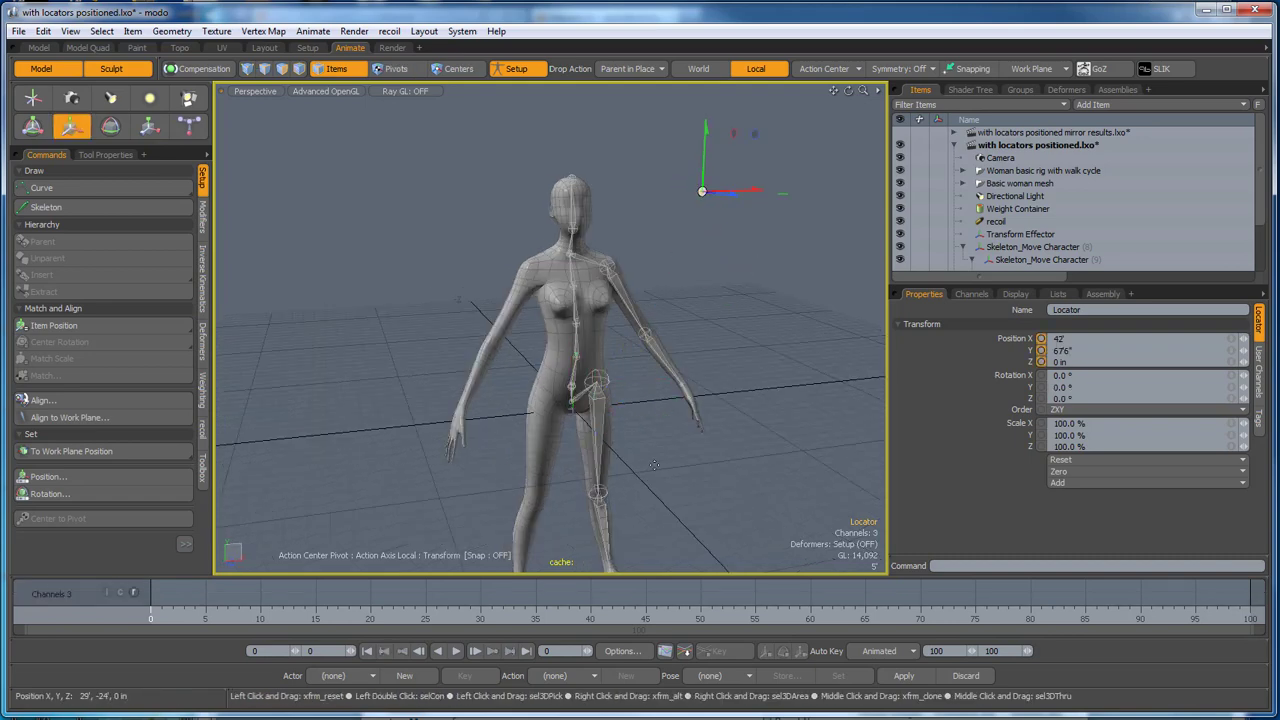
pyautogui.keyDown('alt'); pyautogui.moveTo(717, 330); pyautogui.dragTo(726, 306); pyautogui.keyUp('alt')
pyautogui.moveTo(747, 127); pyautogui.dragTo(706, 250)
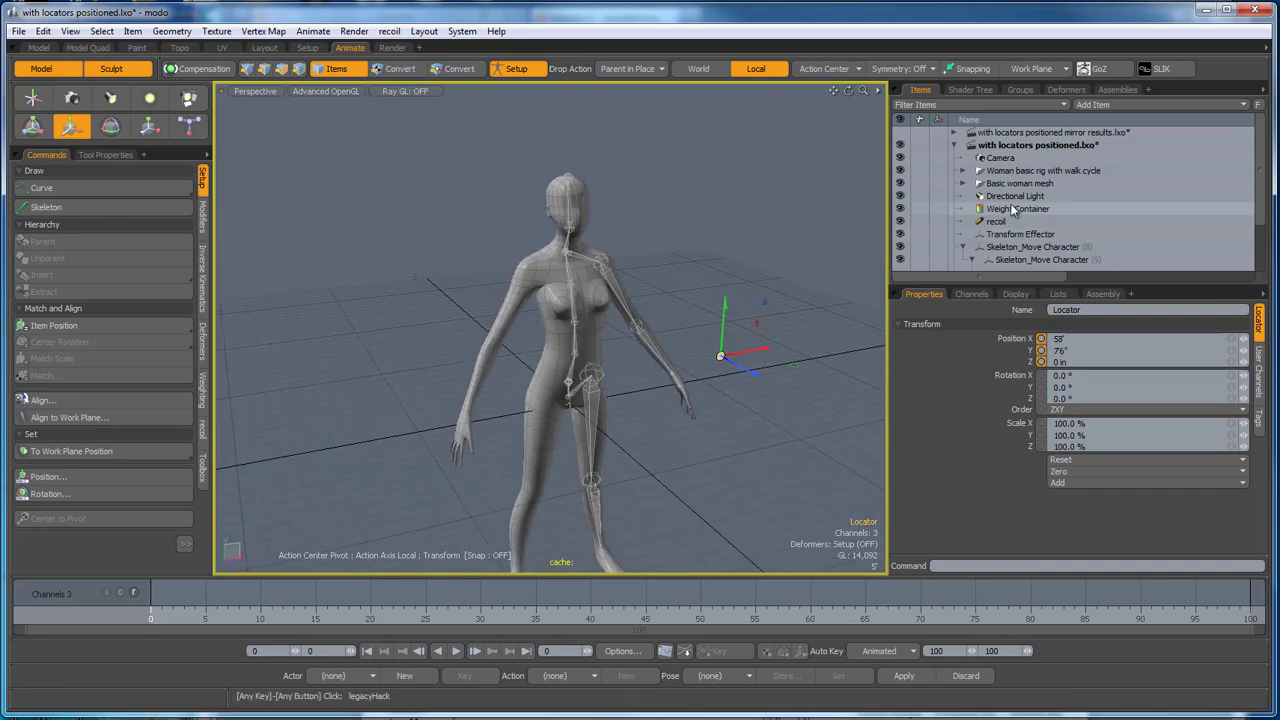
# Duplicate the new locator in place.
pyautogui.scroll(-3, 1013, 209)
pyautogui.rightClick(1013, 261)
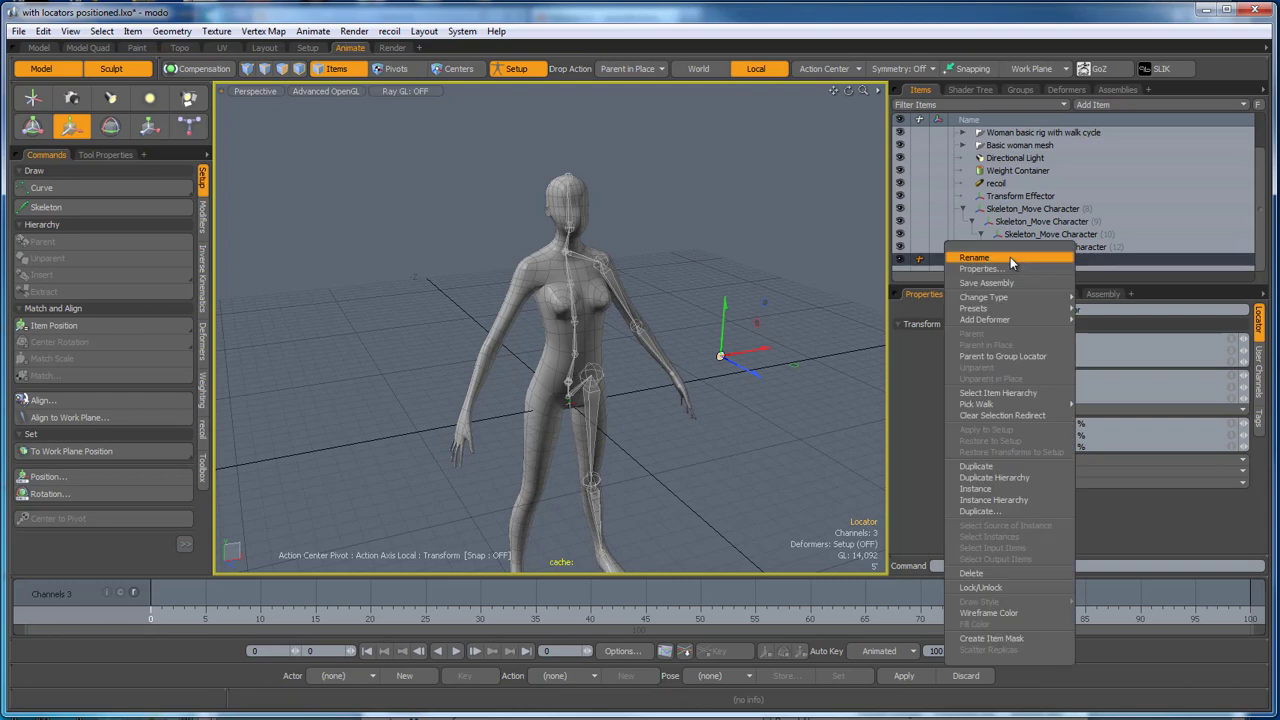
pyautogui.click(1005, 463)
pyautogui.scroll(-1, 998, 253)
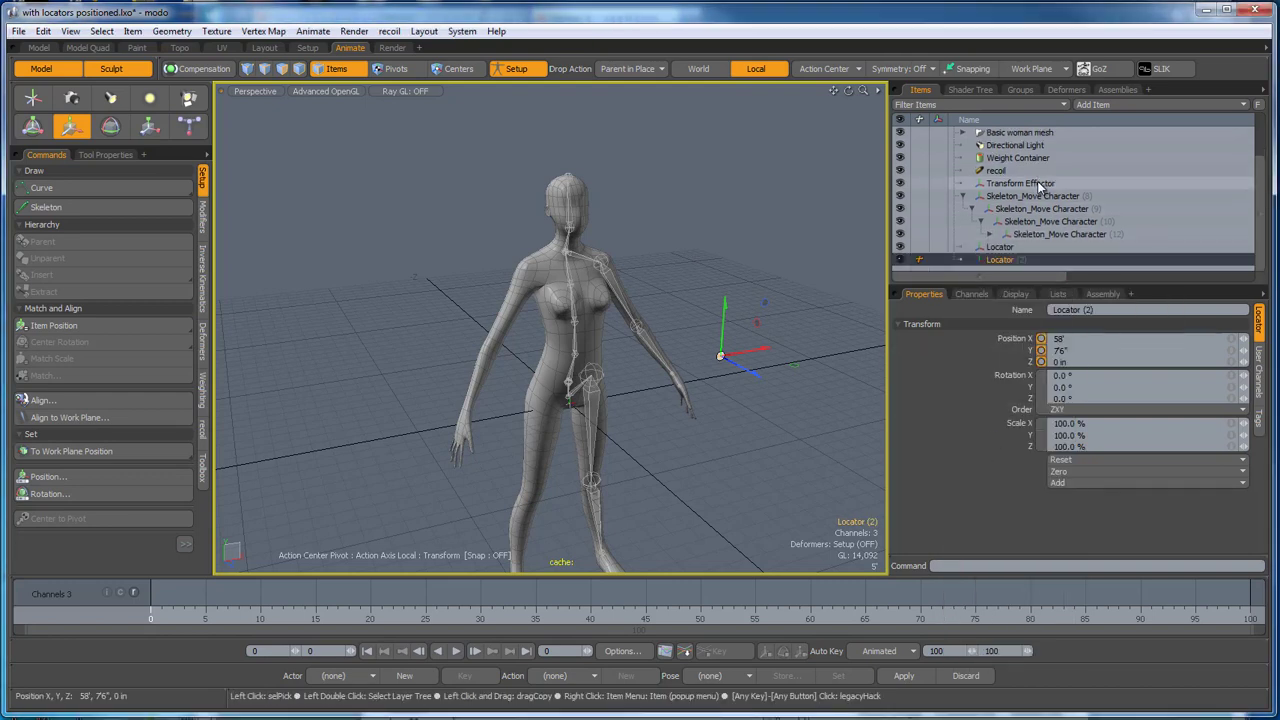
# Duplicate both locators together to make two more copies at the same position.
pyautogui.click(1000, 247)
pyautogui.keyDown('shift'); pyautogui.click(1008, 260); pyautogui.keyUp('shift')
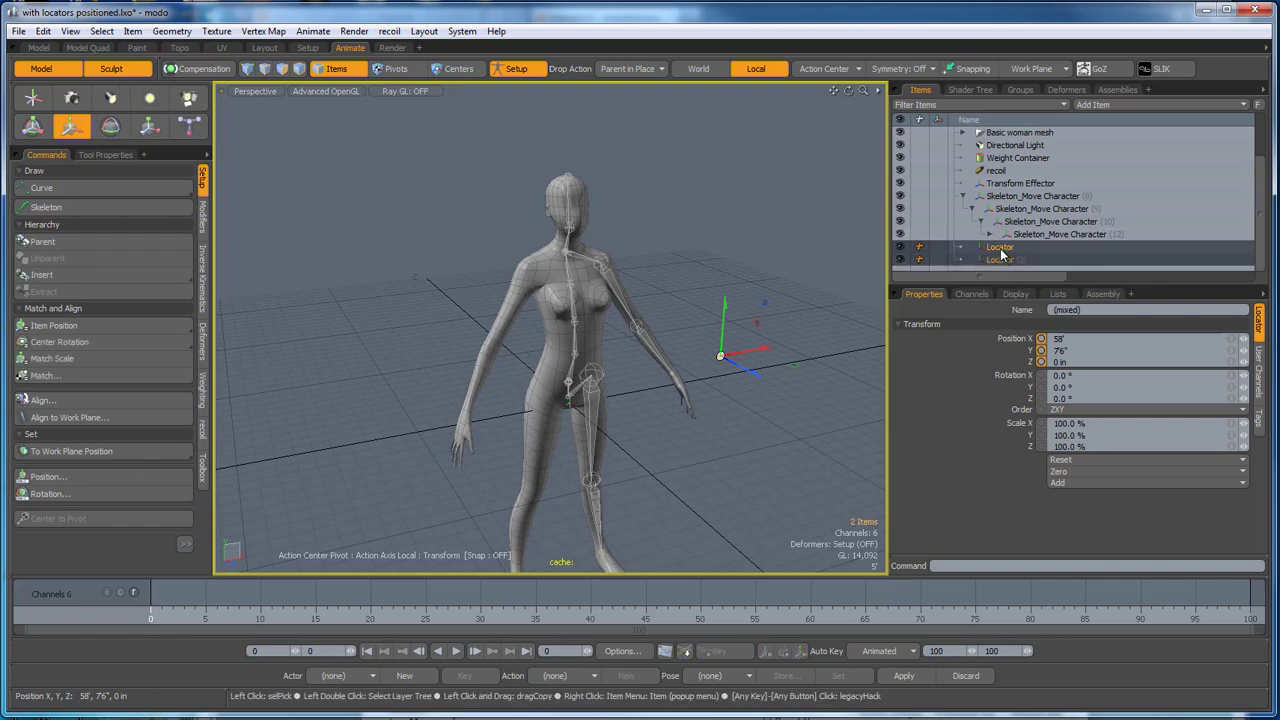
pyautogui.rightClick(1003, 260)
pyautogui.click(986, 461)
pyautogui.scroll(-2, 1025, 231)
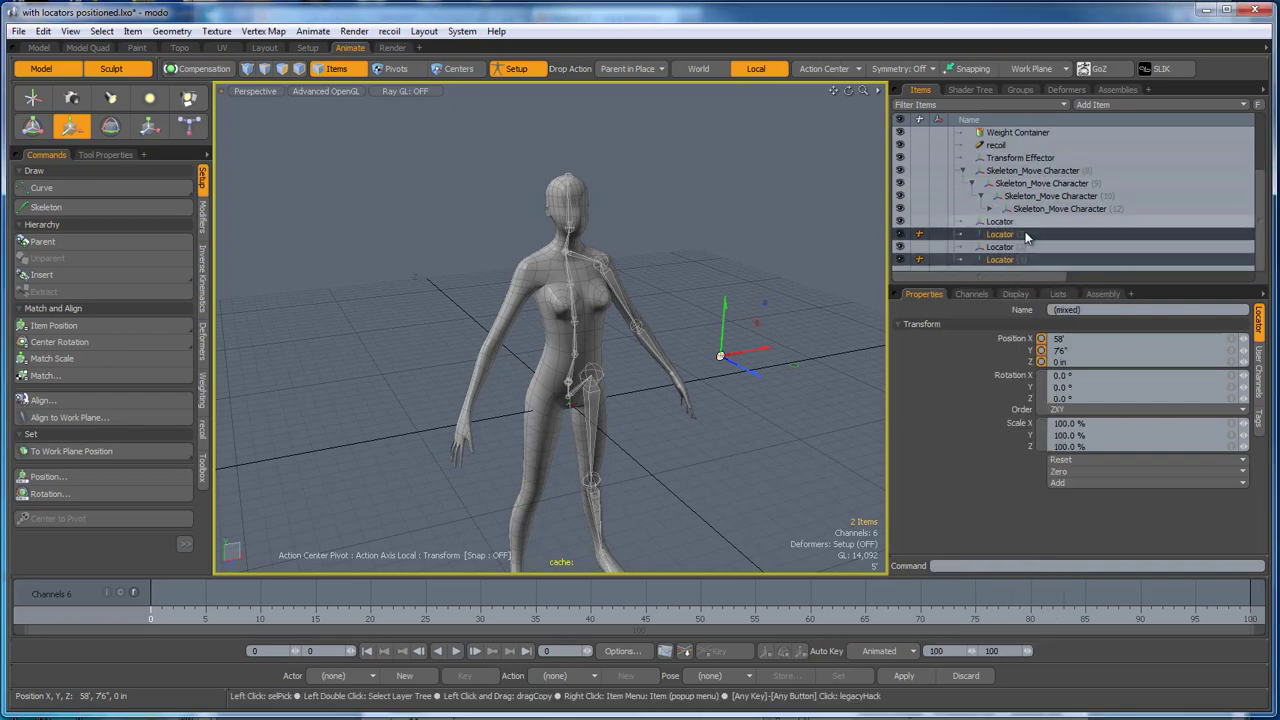
# Duplicate all four locators together to make four more copies.
pyautogui.click(1004, 224)
pyautogui.keyDown('shift'); pyautogui.click(1002, 260); pyautogui.keyUp('shift')
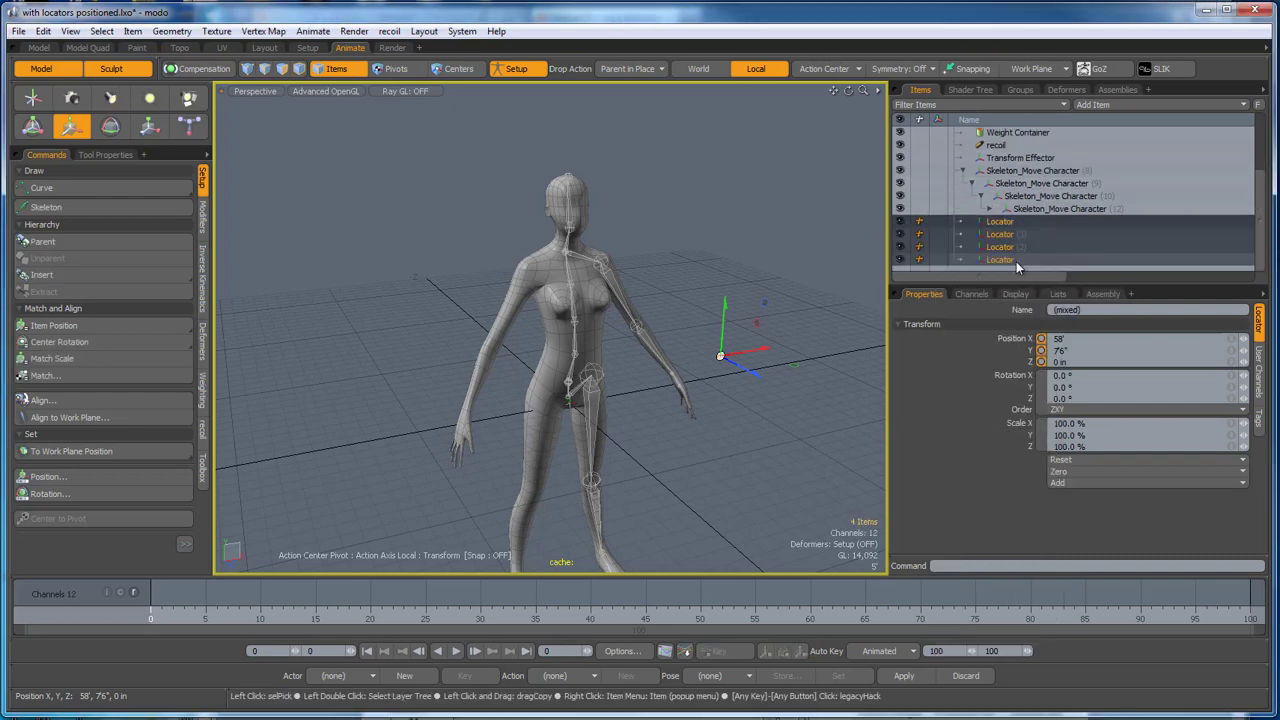
pyautogui.rightClick(1004, 262)
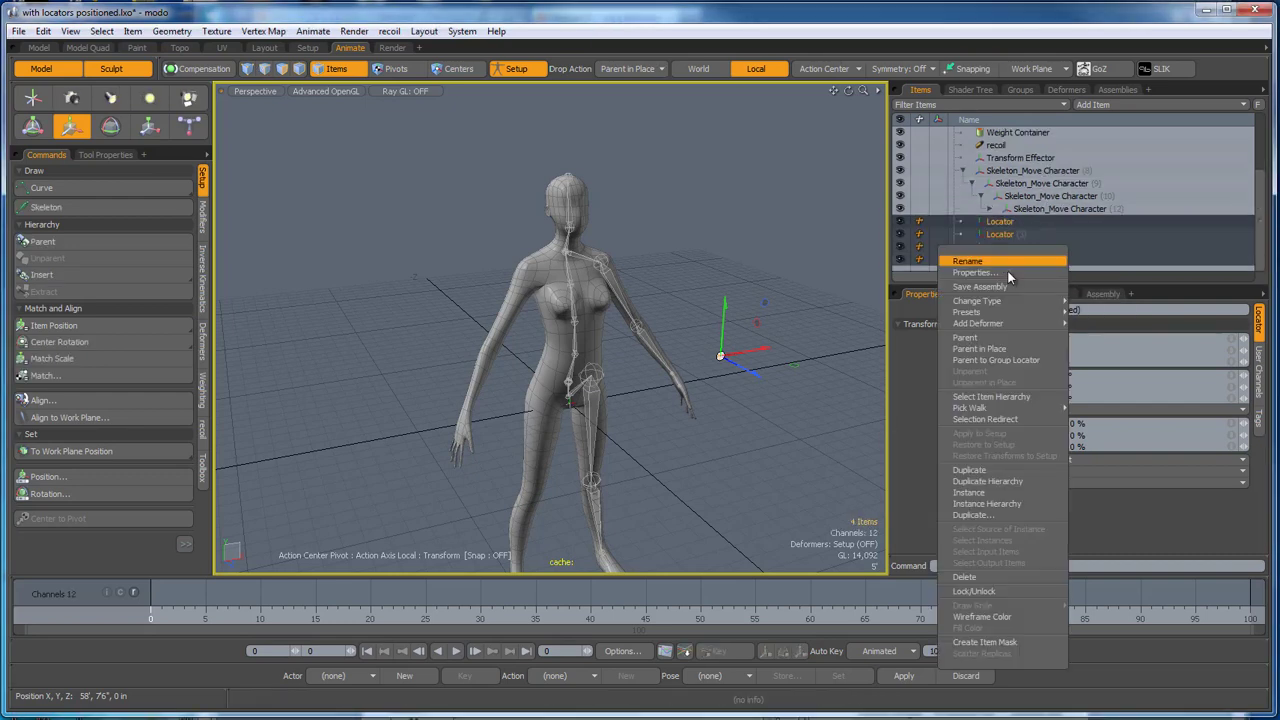
pyautogui.click(990, 483)
pyautogui.scroll(-4, 1031, 217)
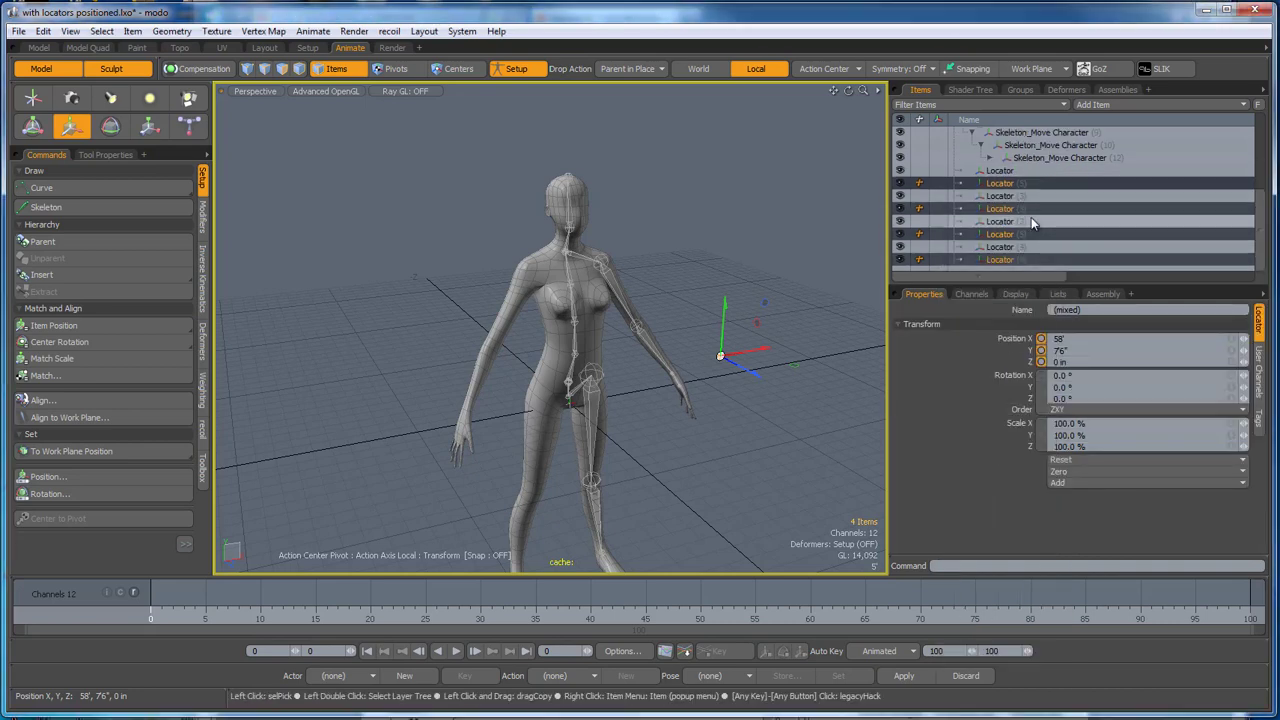
# Duplicate only the last three locators in the item list.
pyautogui.click(998, 171)
pyautogui.keyDown('shift'); pyautogui.click(1002, 260); pyautogui.keyUp('shift')
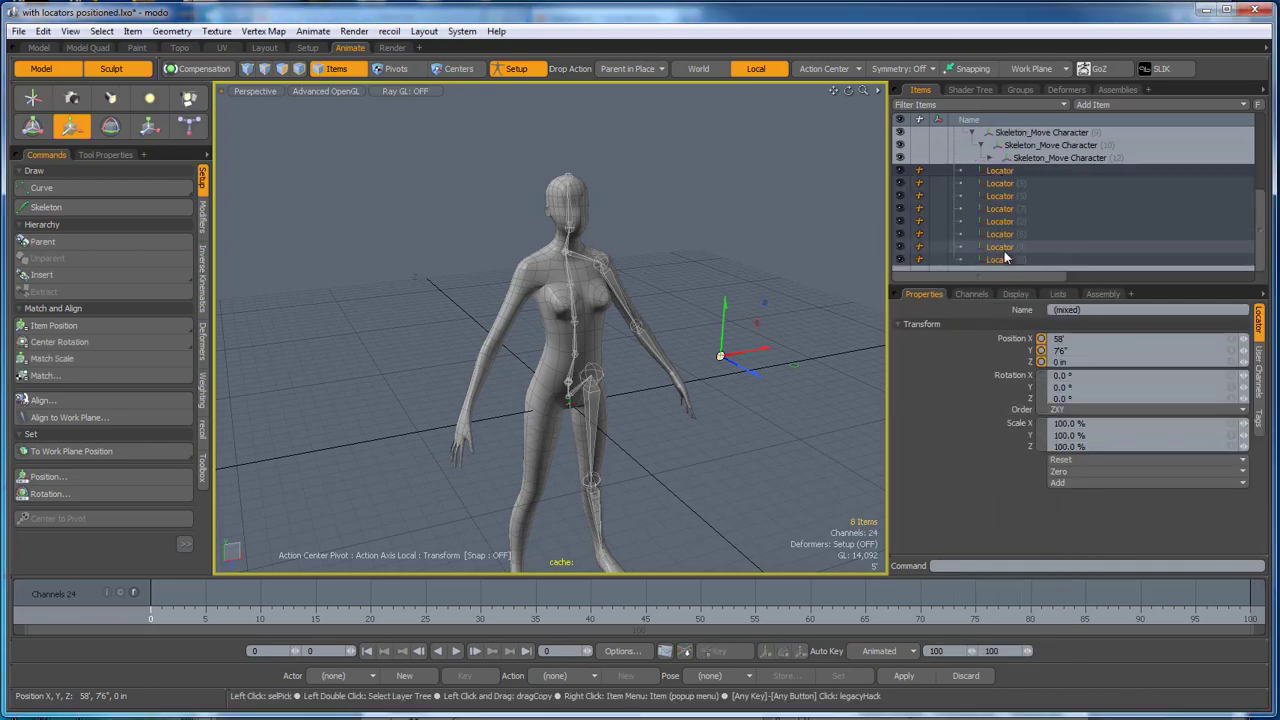
pyautogui.click(1000, 236)
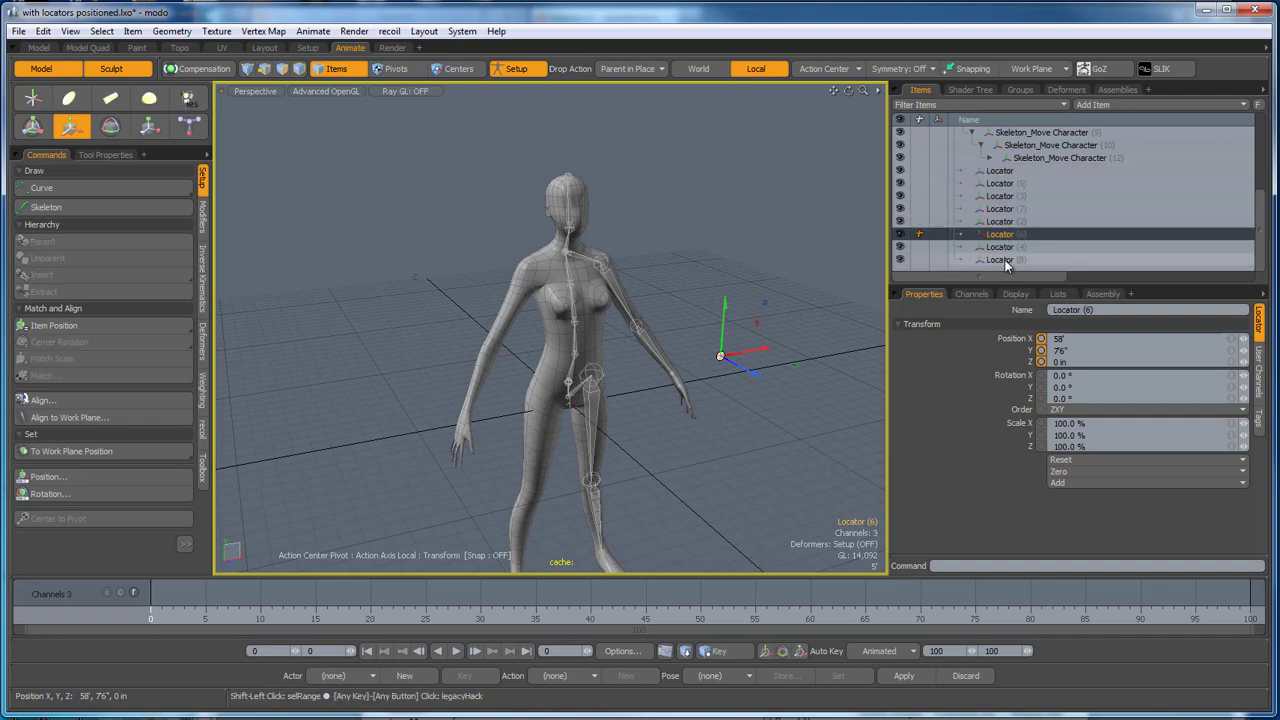
pyautogui.keyDown('shift'); pyautogui.click(1002, 260); pyautogui.keyUp('shift')
pyautogui.rightClick(1002, 260)
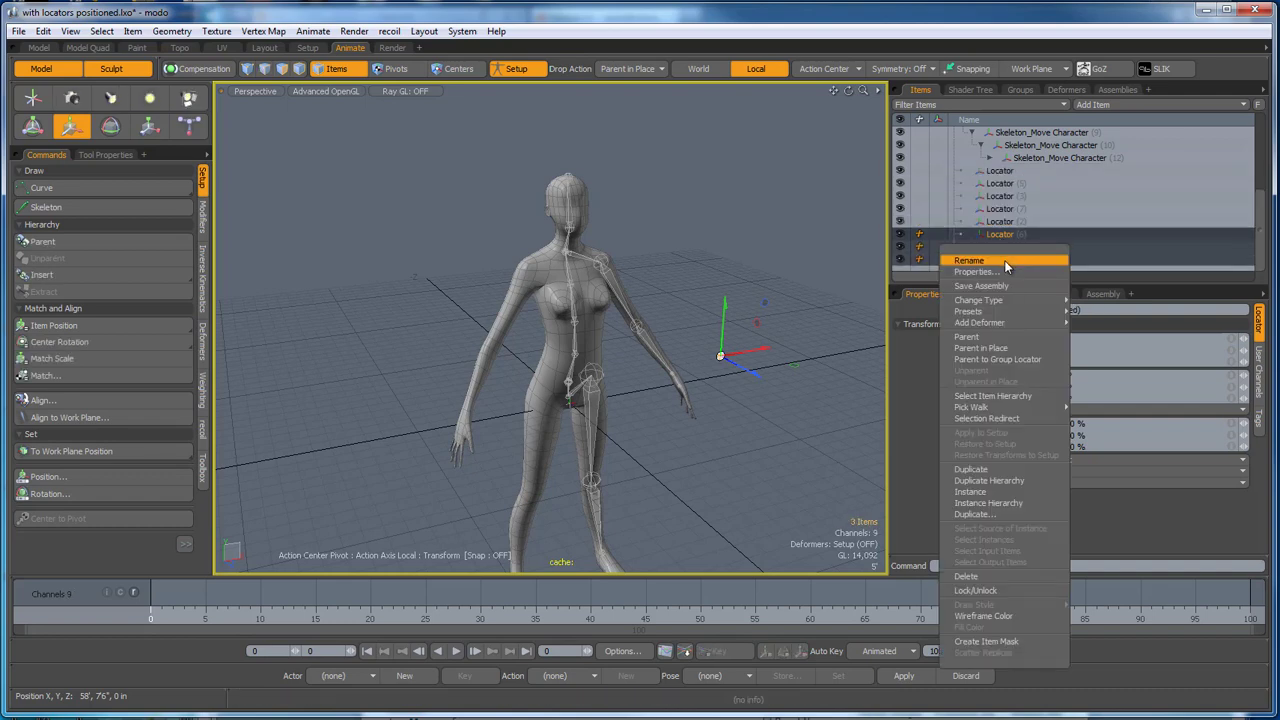
pyautogui.click(991, 466)
# Select the first locator and set the drop action to Match Position.
pyautogui.click(1016, 170)
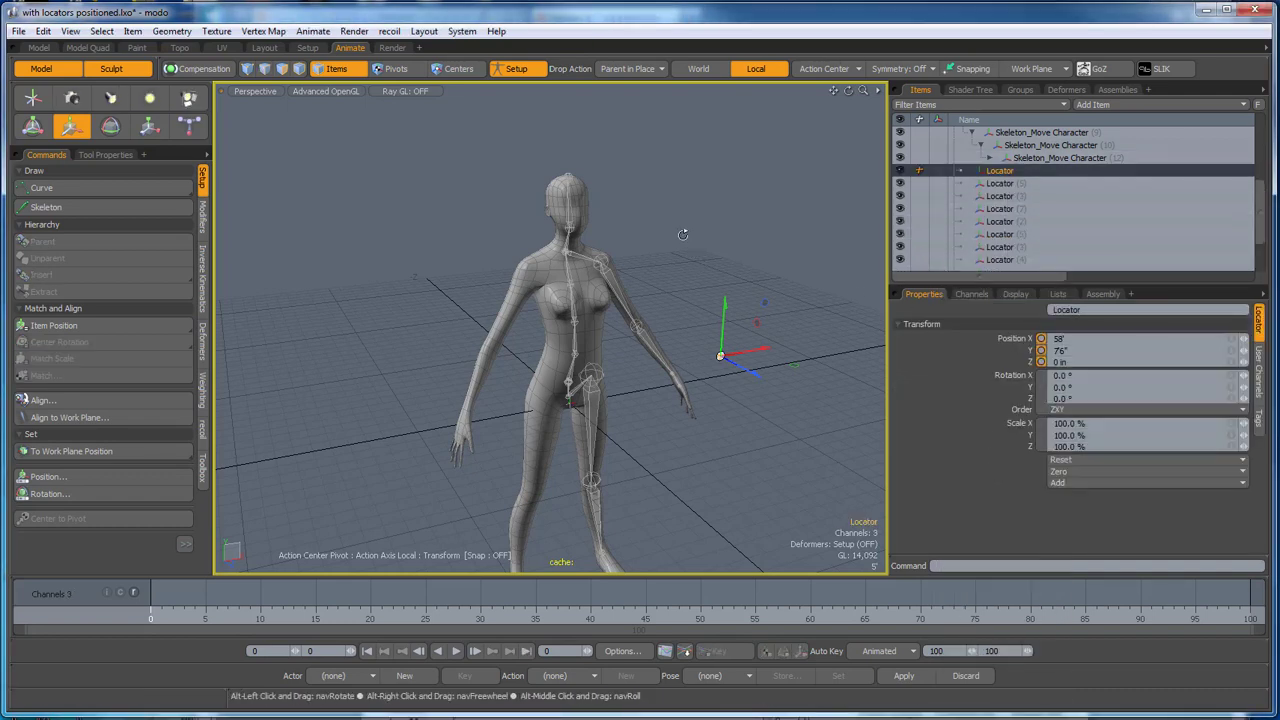
pyautogui.keyDown('alt'); pyautogui.moveTo(683, 234); pyautogui.dragTo(664, 264); pyautogui.keyUp('alt')
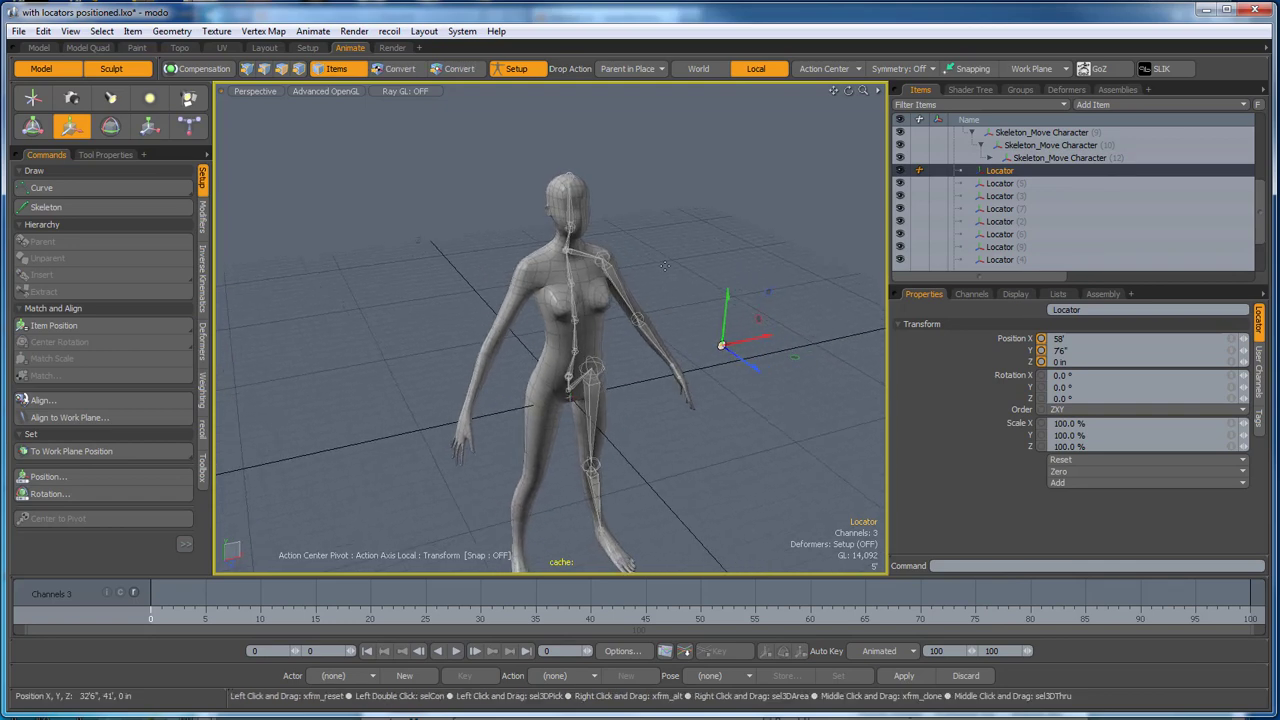
pyautogui.click(632, 70)
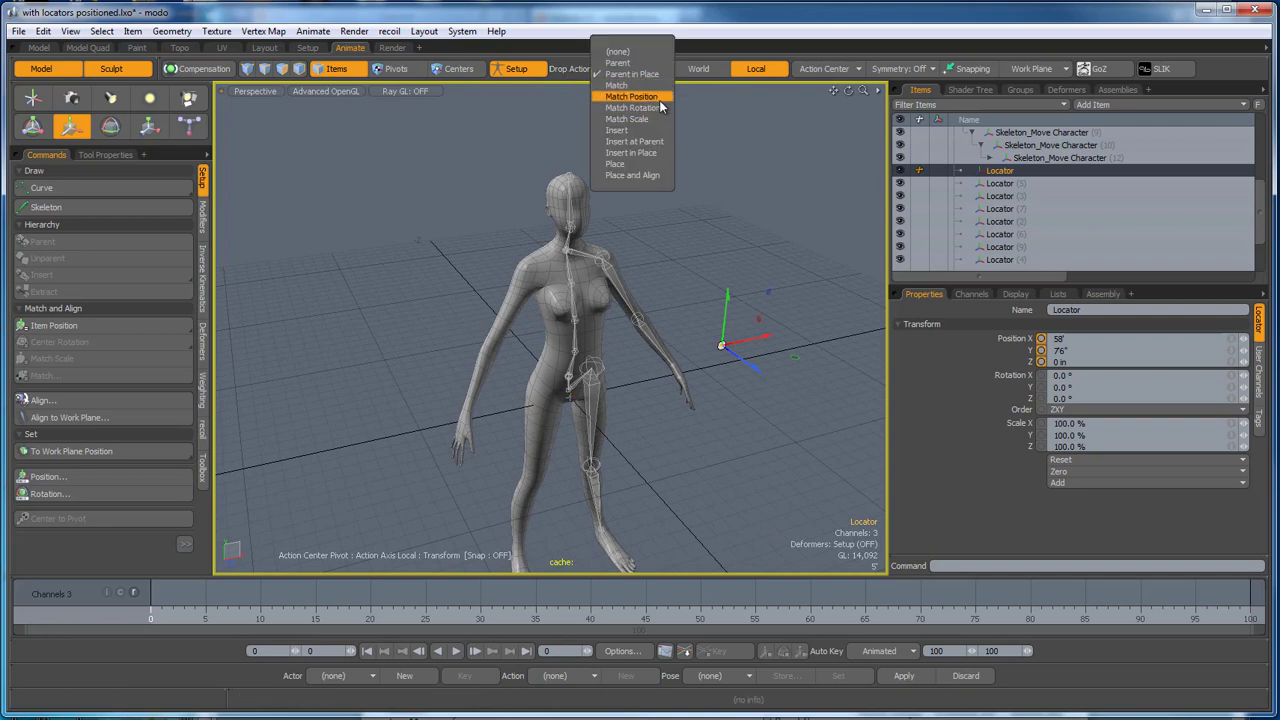
pyautogui.click(632, 96)
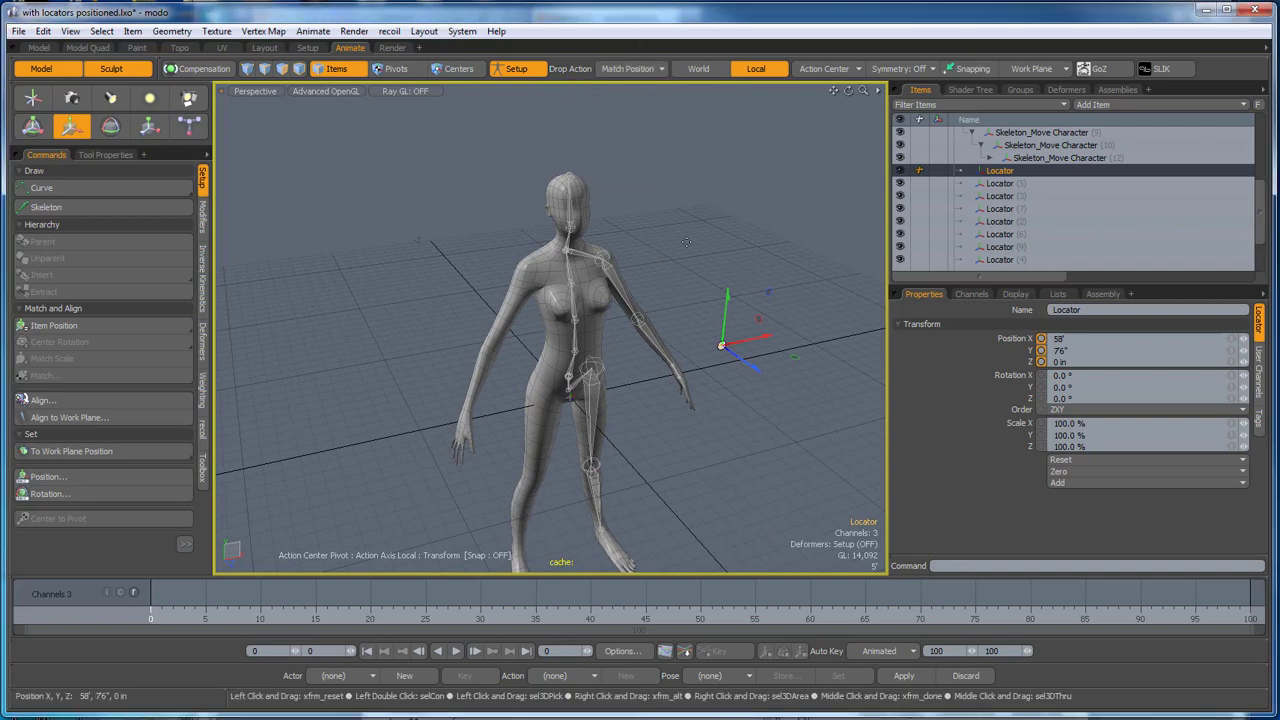
# Leave the transform tool, pick the locator beside the figure and view its display properties.
pyautogui.click(703, 388)
pyautogui.scroll(2, 717, 329)
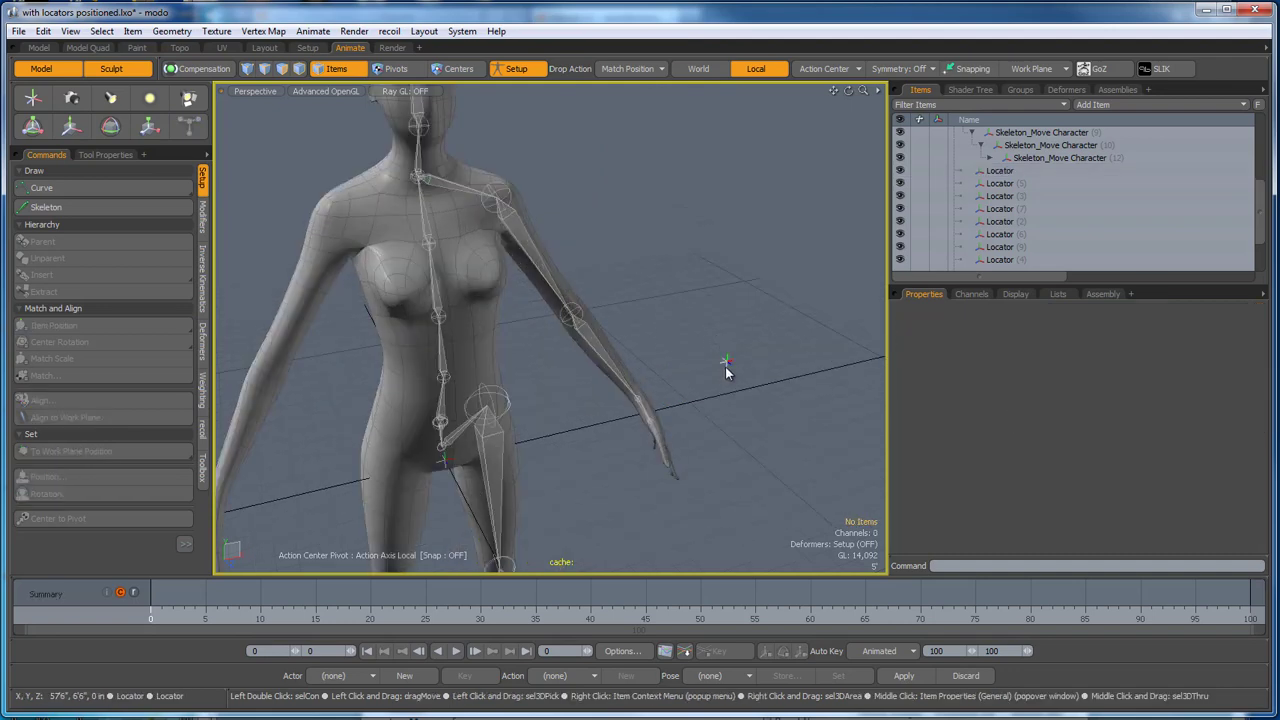
pyautogui.scroll(-1, 725, 367)
pyautogui.keyDown('alt'); pyautogui.keyDown('shift'); pyautogui.moveTo(725, 368); pyautogui.dragTo(743, 408); pyautogui.keyUp('shift'); pyautogui.keyUp('alt')
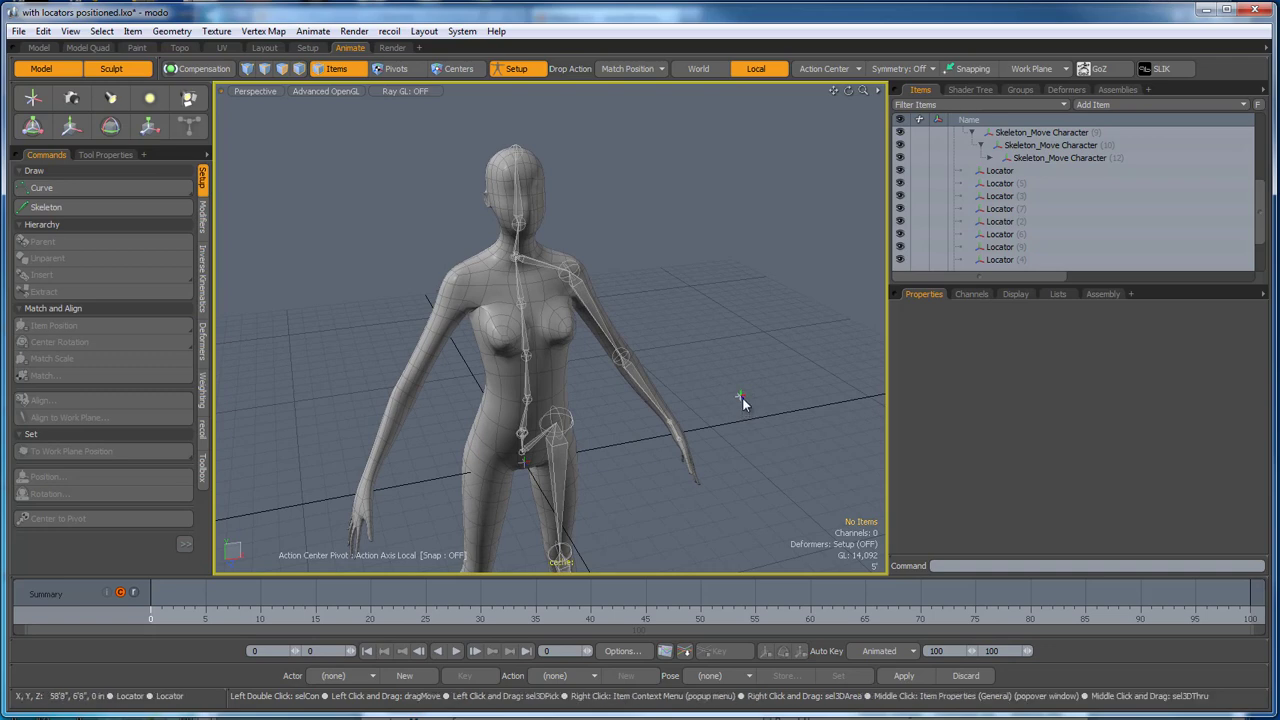
pyautogui.click(742, 397)
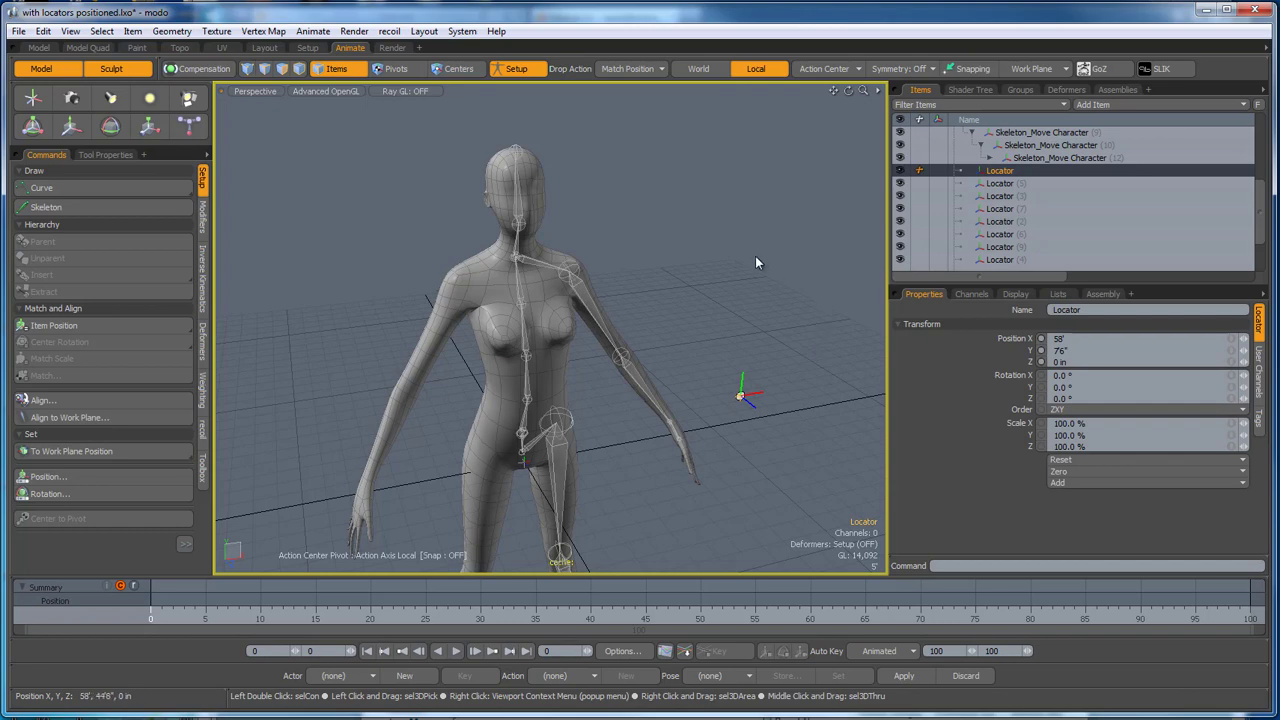
pyautogui.click(1013, 294)
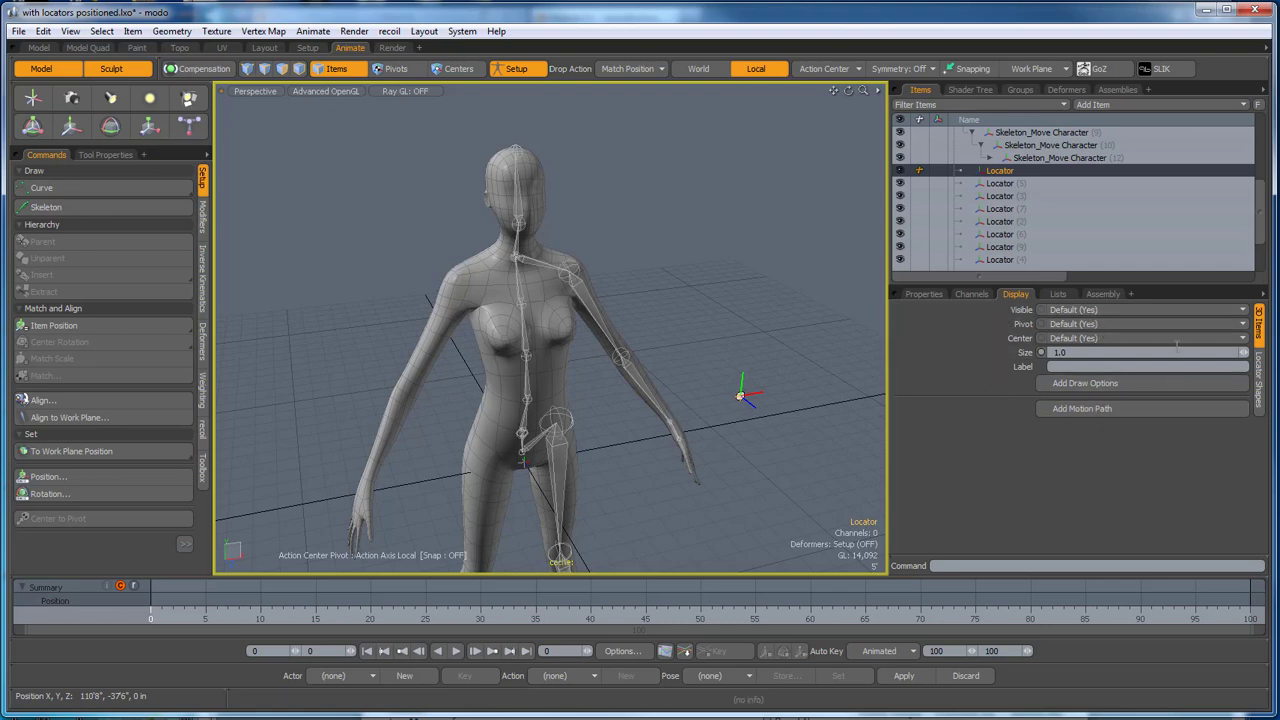
pyautogui.click(826, 340)
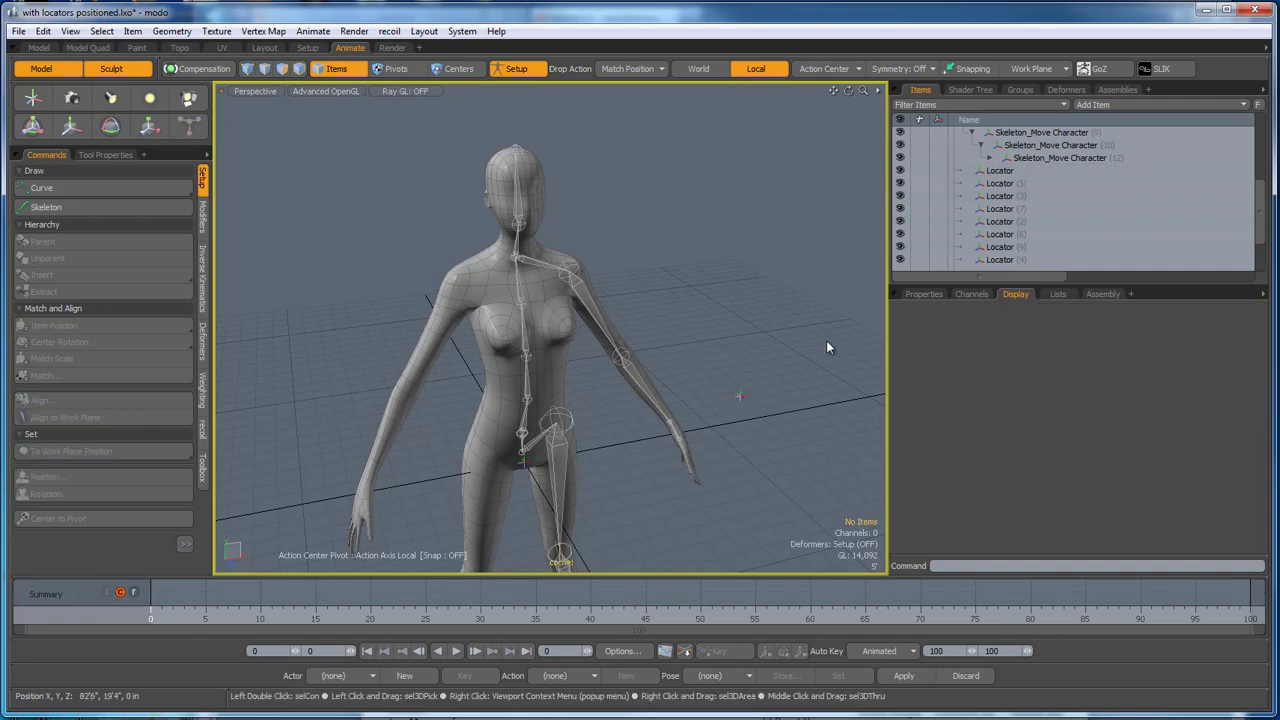
# Match the positions of three of the stacked locators to the skeleton's shoulder, hip and elbow joints, one locator per joint.
pyautogui.click(740, 397)
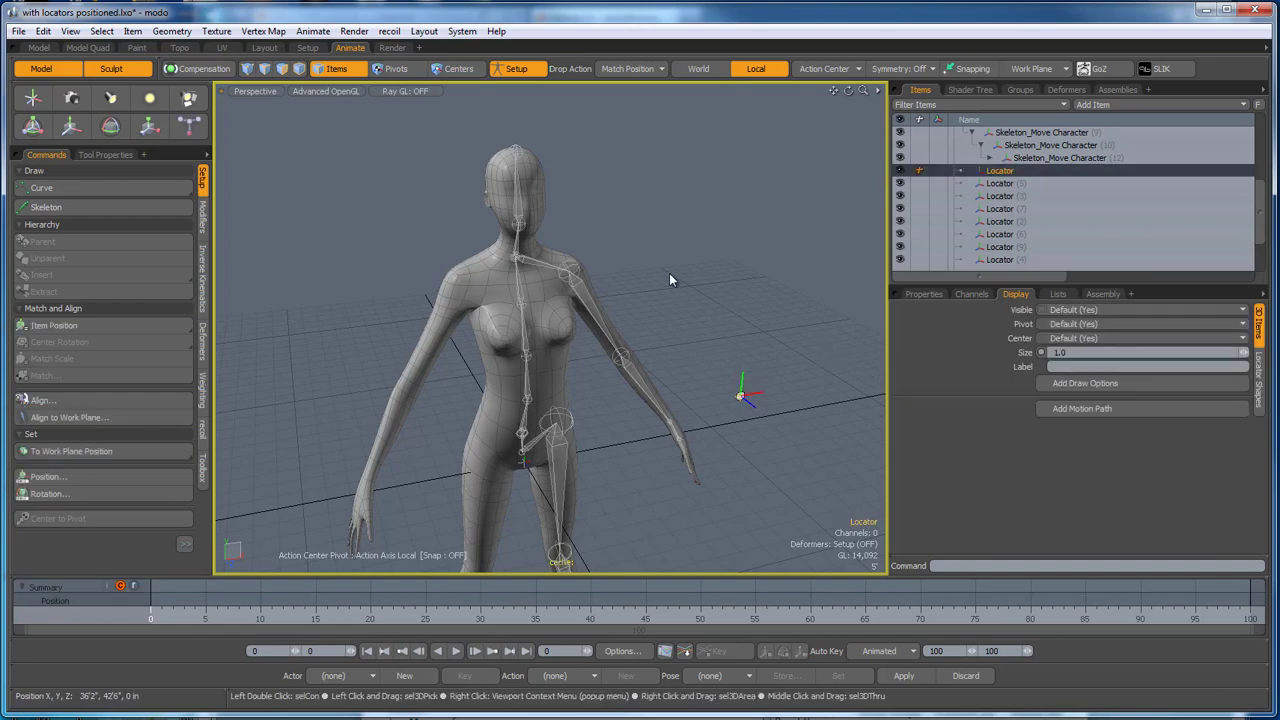
pyautogui.moveTo(586, 265); pyautogui.dragTo(571, 272)
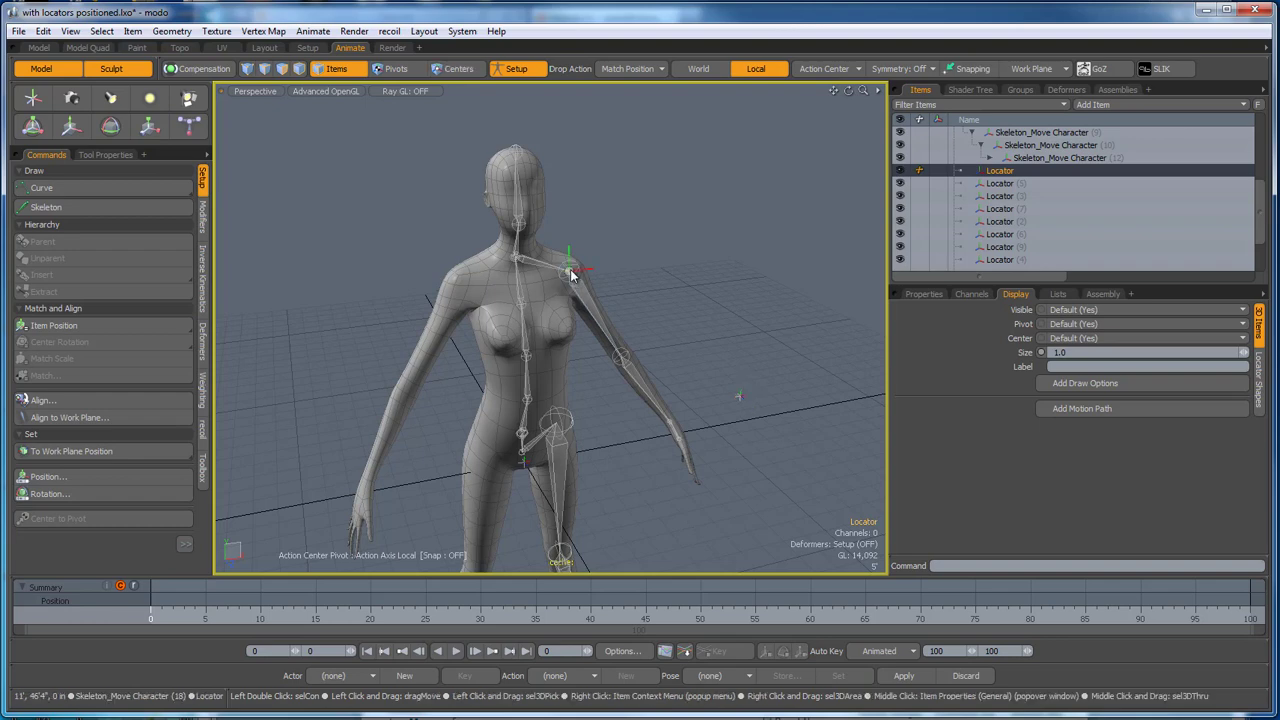
pyautogui.click(740, 397)
pyautogui.click(557, 420)
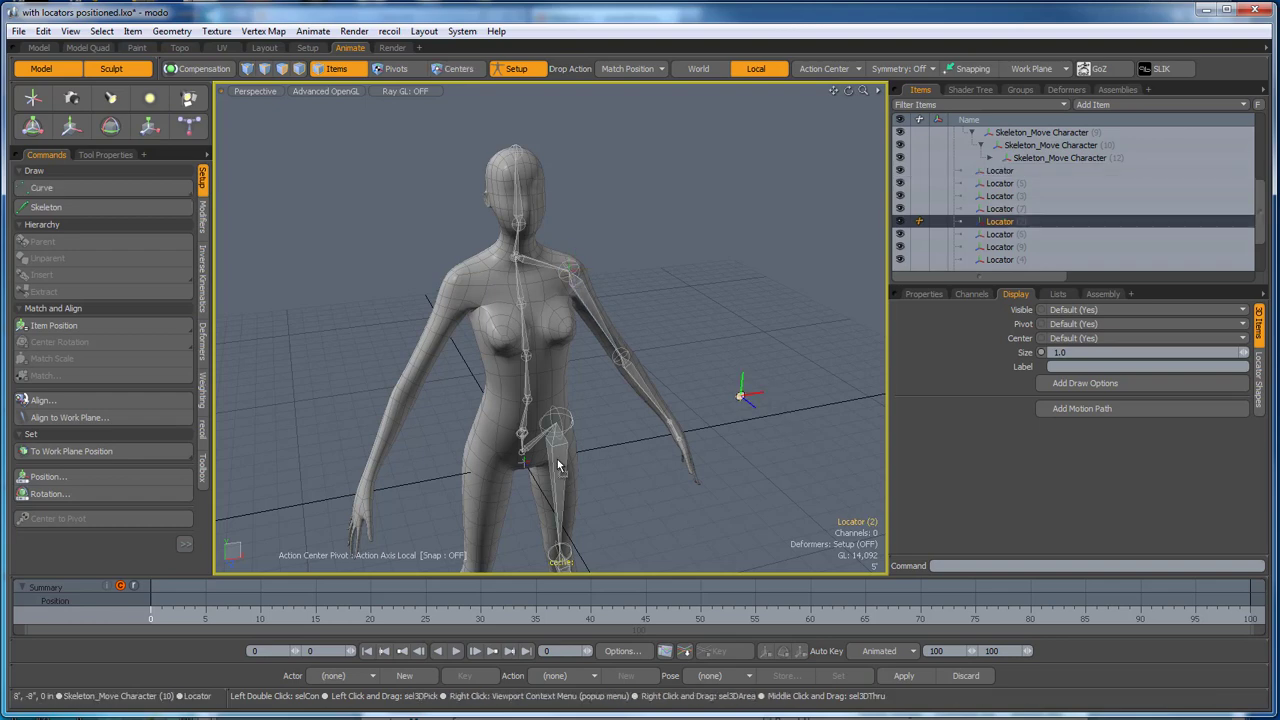
pyautogui.click(742, 394)
pyautogui.click(622, 359)
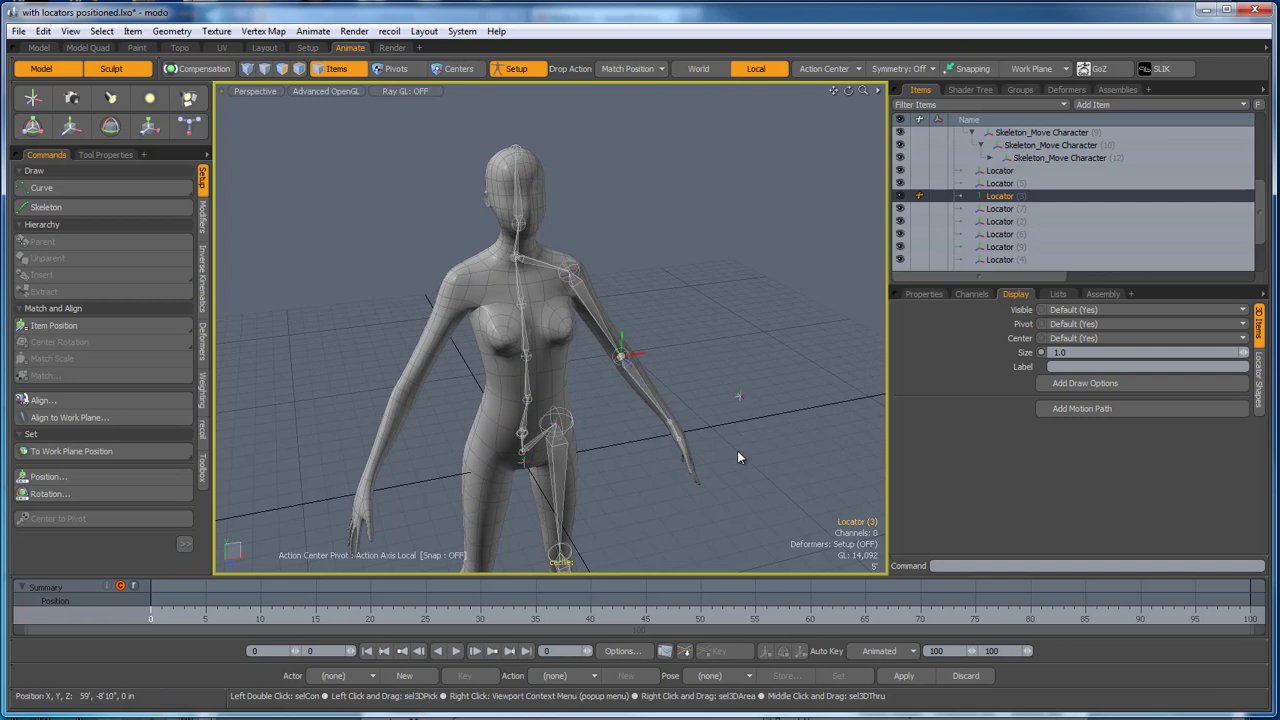
pyautogui.keyDown('alt'); pyautogui.keyDown('shift'); pyautogui.moveTo(741, 465); pyautogui.dragTo(655, 234); pyautogui.keyUp('shift'); pyautogui.keyUp('alt')
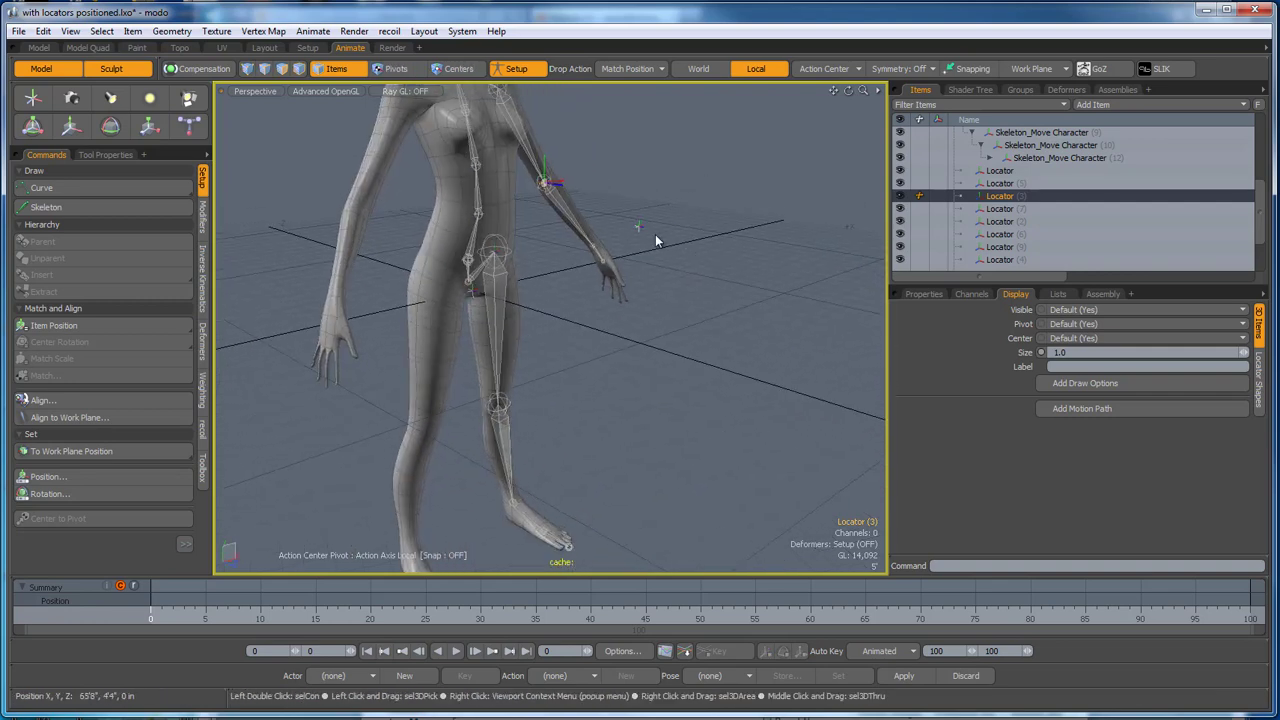
# Match the positions of two of the stacked locators to the skeleton's knee and ankle joints, one locator per joint.
pyautogui.click(639, 226)
pyautogui.click(500, 401)
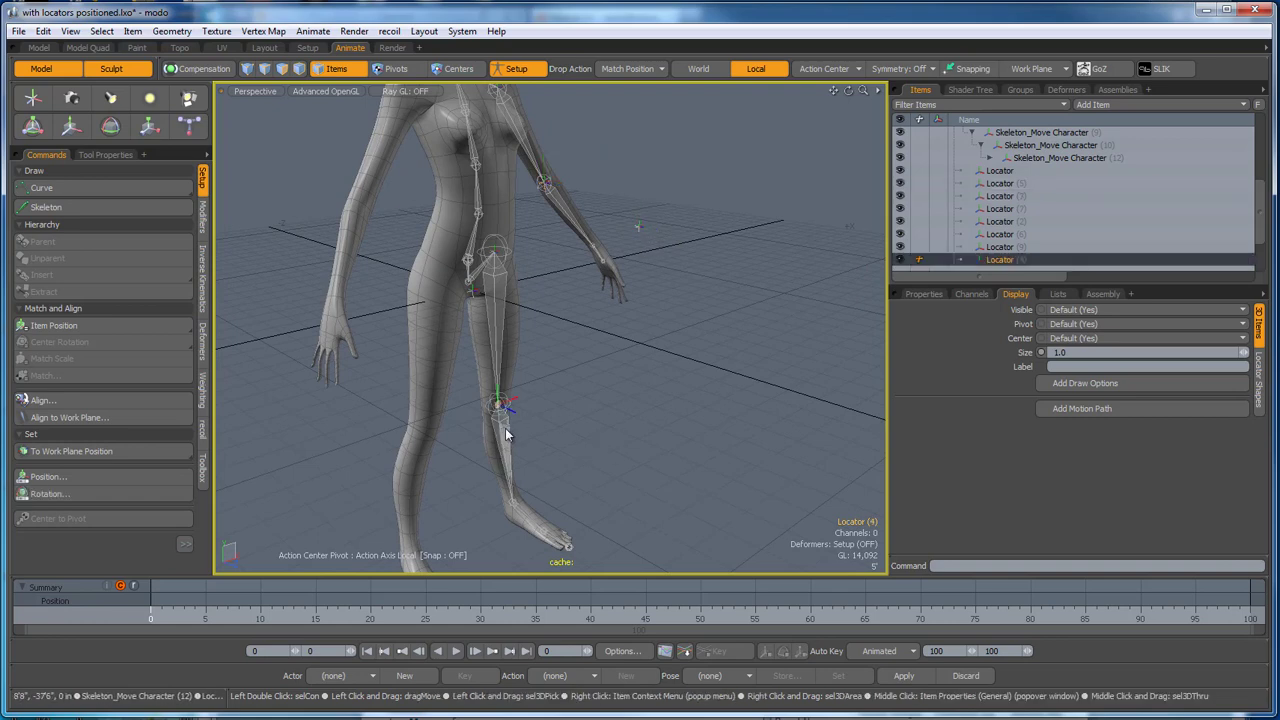
pyautogui.keyDown('alt'); pyautogui.keyDown('shift'); pyautogui.moveTo(620, 453); pyautogui.dragTo(639, 350); pyautogui.keyUp('shift'); pyautogui.keyUp('alt')
pyautogui.keyDown('ctrl'); pyautogui.keyDown('alt'); pyautogui.moveTo(574, 377); pyautogui.dragTo(608, 430); pyautogui.keyUp('alt'); pyautogui.keyUp('ctrl')
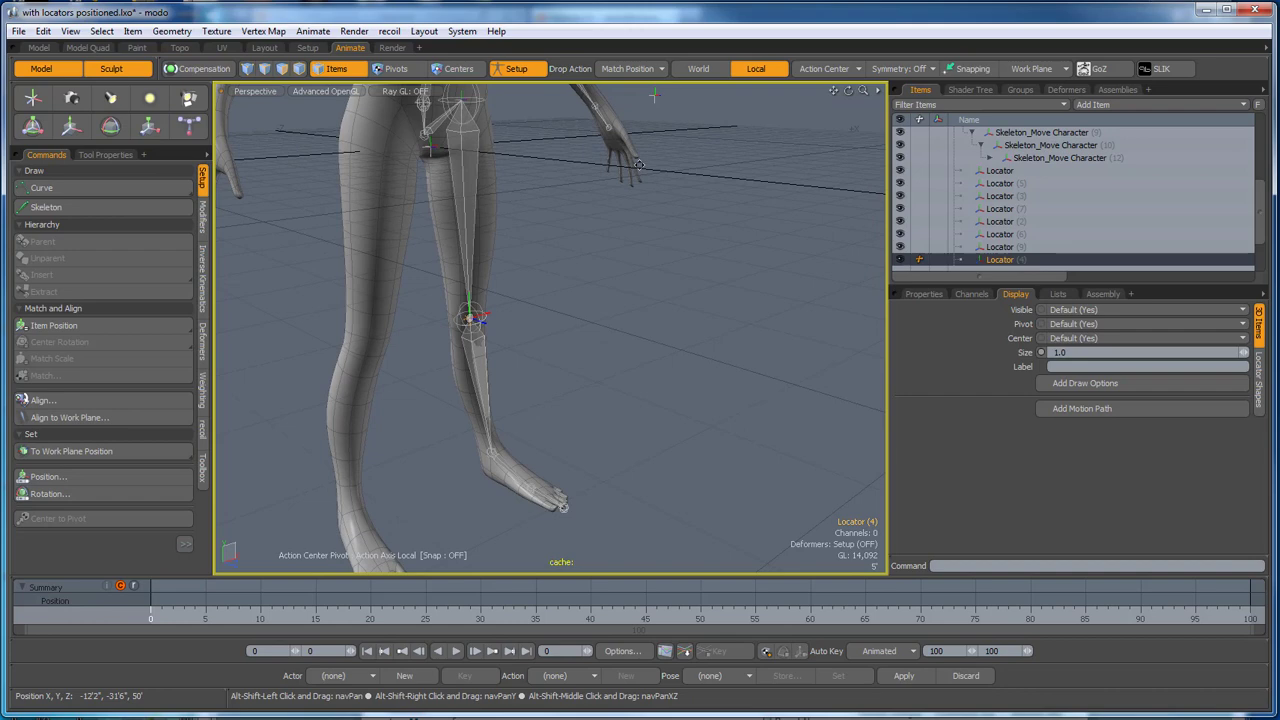
pyautogui.click(653, 97)
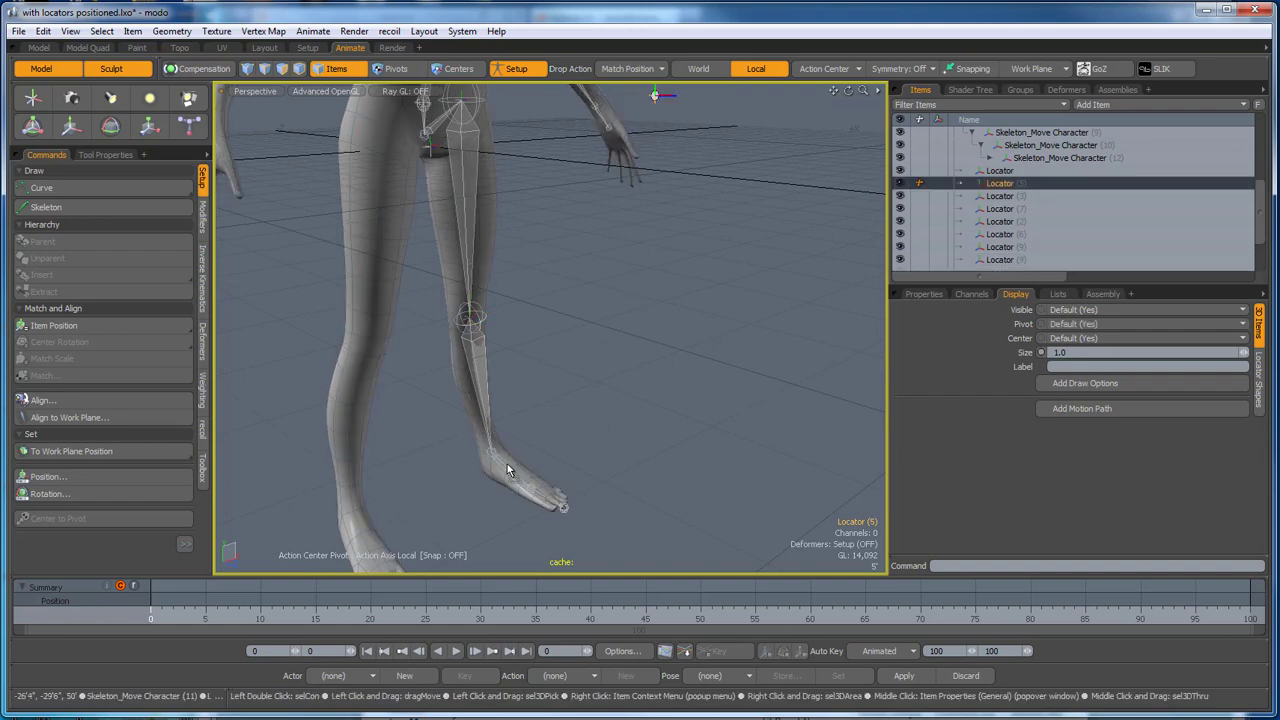
pyautogui.moveTo(507, 463); pyautogui.dragTo(505, 464)
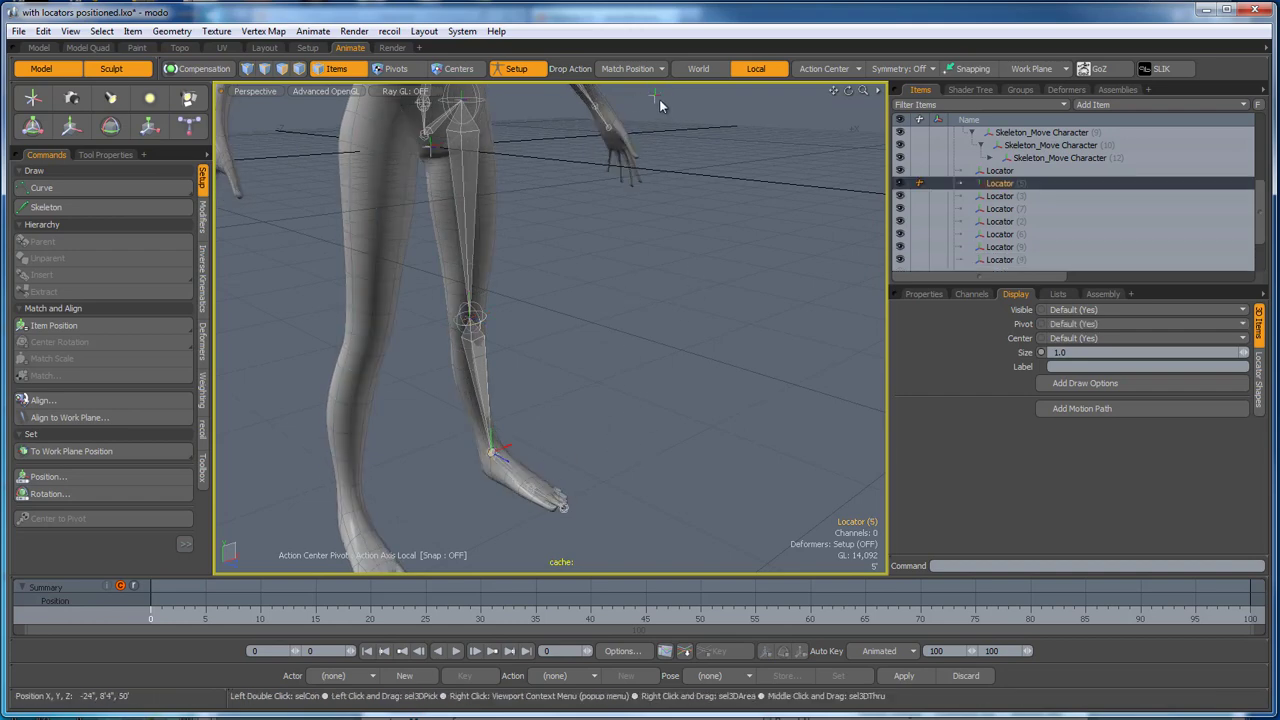
# Match the positions of two more stacked locators to the ball-of-foot joint and the toe tip of the skeleton.
pyautogui.moveTo(655, 96); pyautogui.dragTo(541, 495)
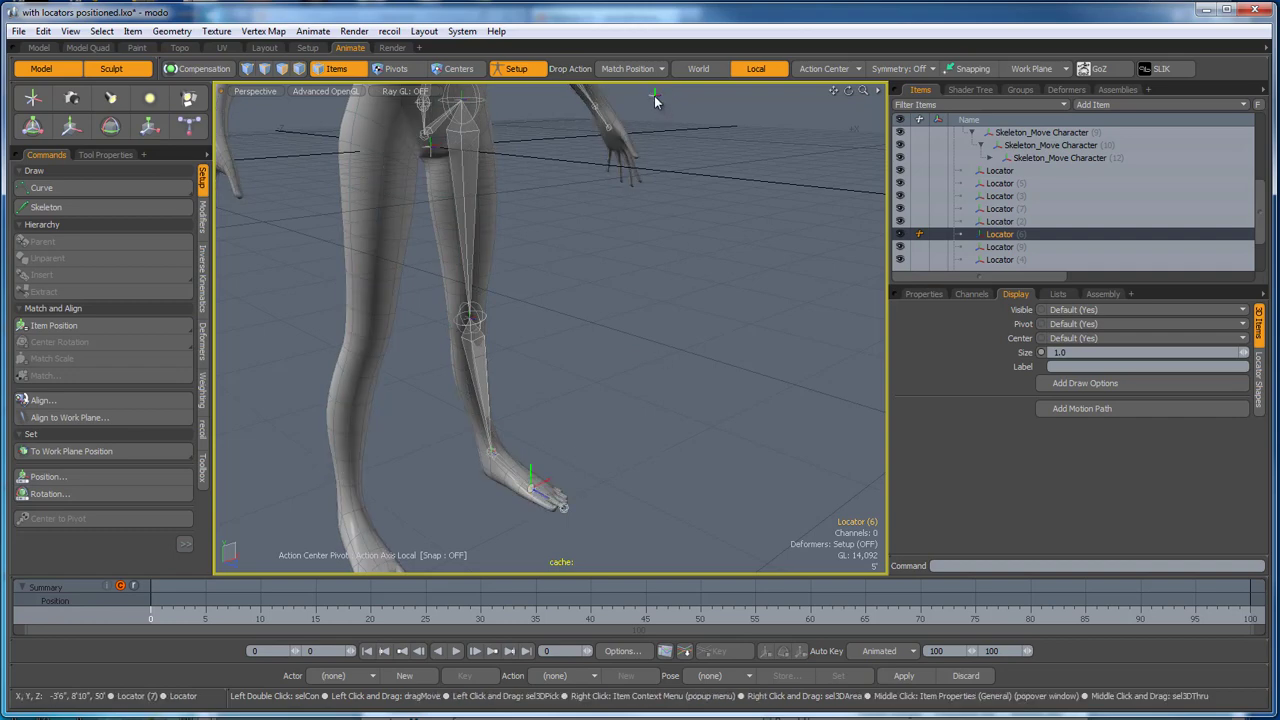
pyautogui.click(654, 97)
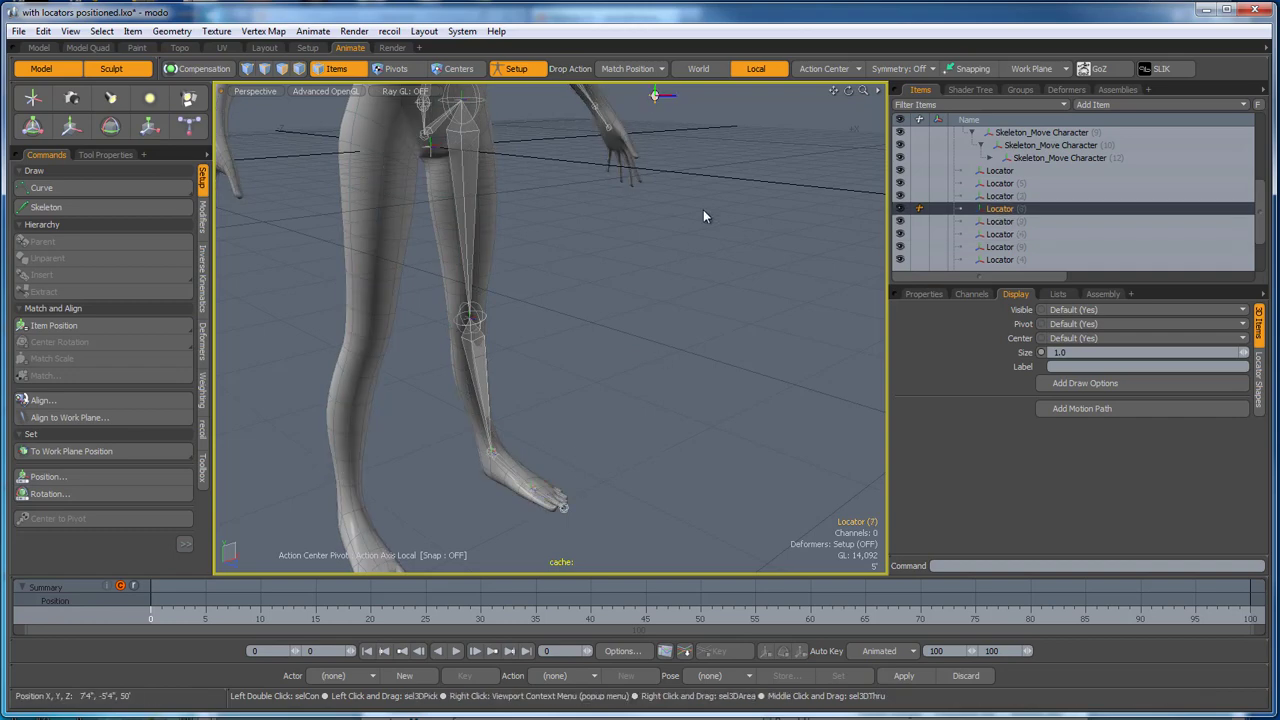
pyautogui.click(563, 506)
# Match another stacked locator to the ball-of-foot joint, raise it straight up above the foot and leave the transform tool.
pyautogui.click(653, 96)
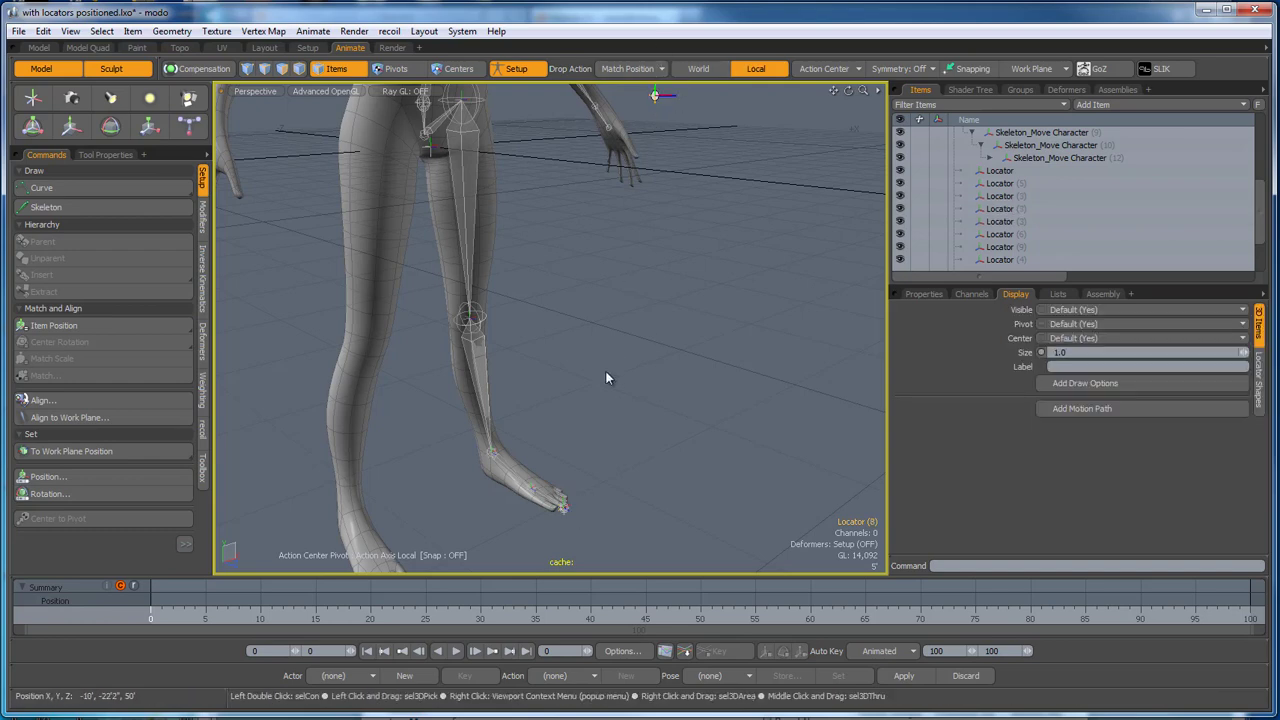
pyautogui.moveTo(542, 494); pyautogui.dragTo(683, 446)
pyautogui.keyDown('alt'); pyautogui.keyDown('shift'); pyautogui.moveTo(616, 478); pyautogui.dragTo(680, 357); pyautogui.keyUp('shift'); pyautogui.keyUp('alt')
pyautogui.press('w')
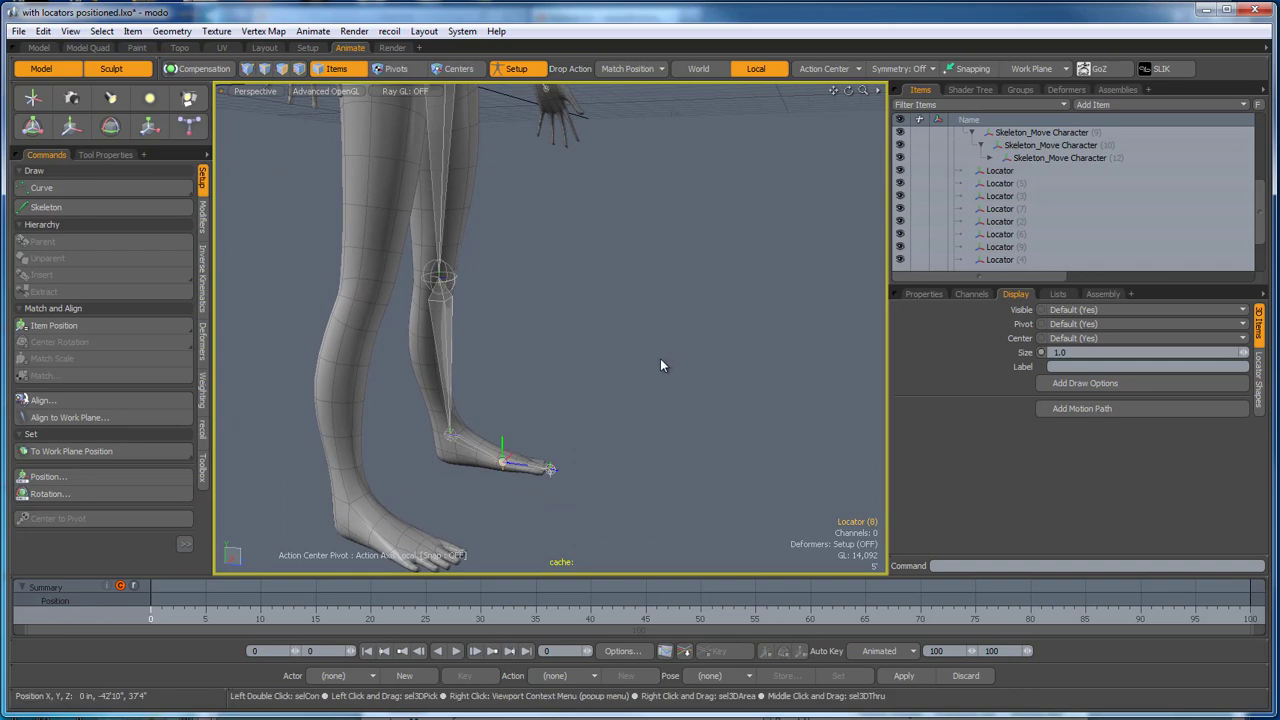
pyautogui.moveTo(508, 422); pyautogui.dragTo(503, 362)
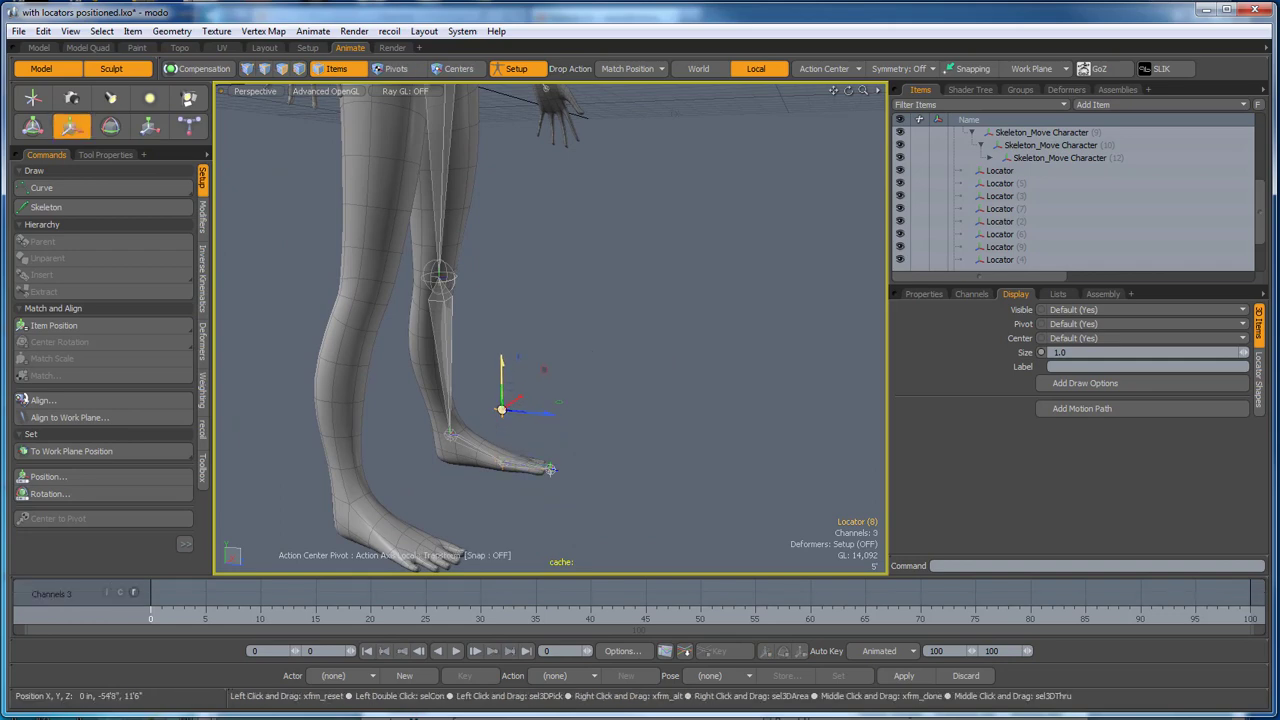
pyautogui.keyDown('alt'); pyautogui.moveTo(609, 423); pyautogui.dragTo(652, 429); pyautogui.keyUp('alt')
pyautogui.scroll(-2, 652, 429)
pyautogui.press('q')
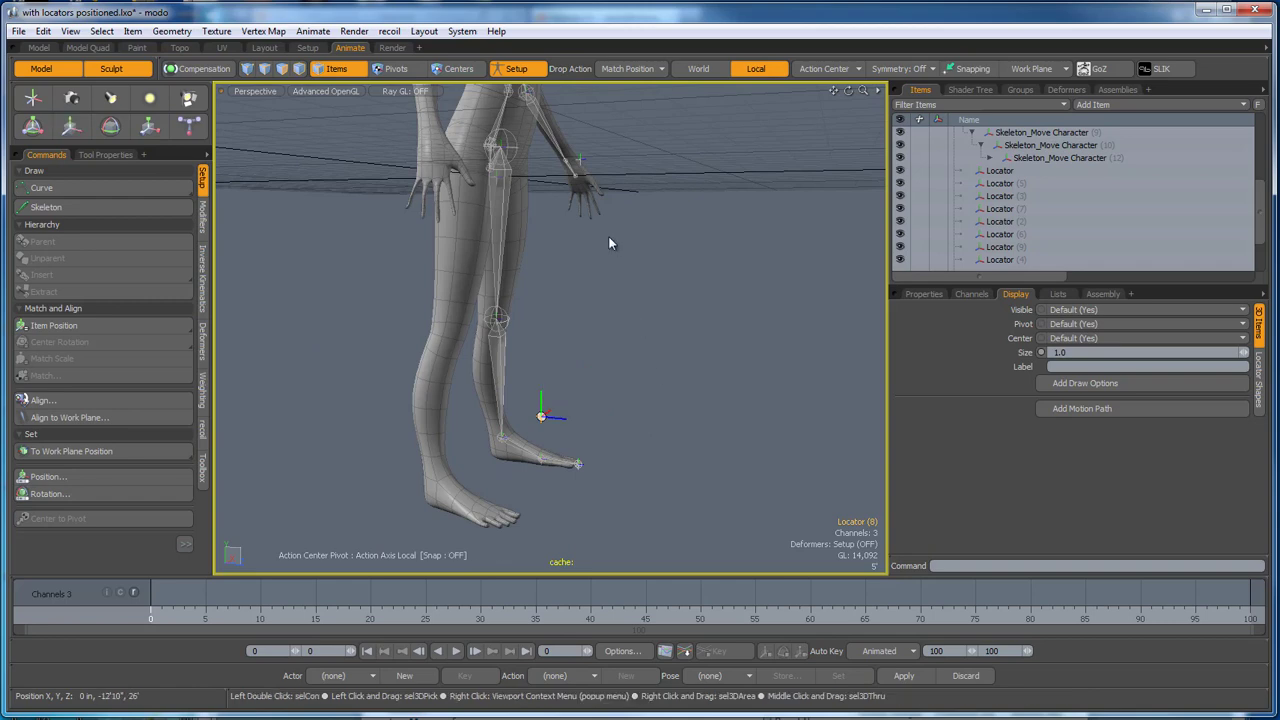
# Move the next stacked locator down to foot level and sideways toward the back of the skeleton's foot.
pyautogui.click(581, 158)
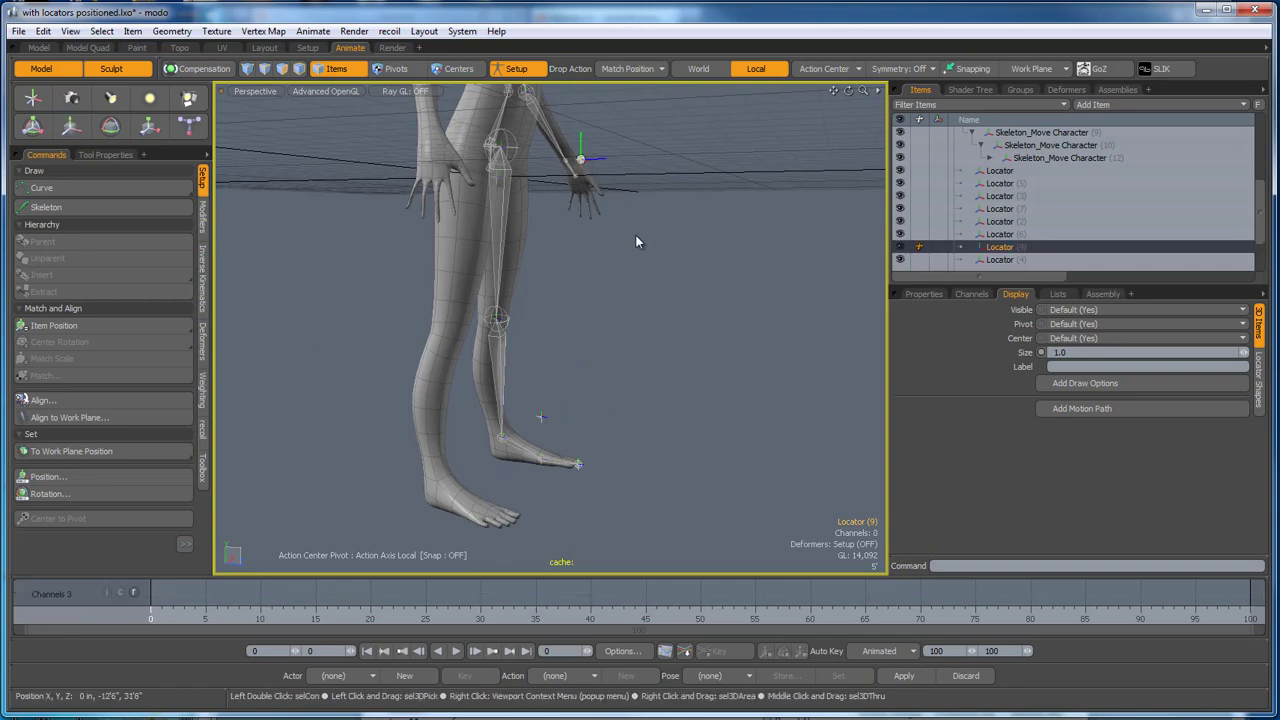
pyautogui.press('w')
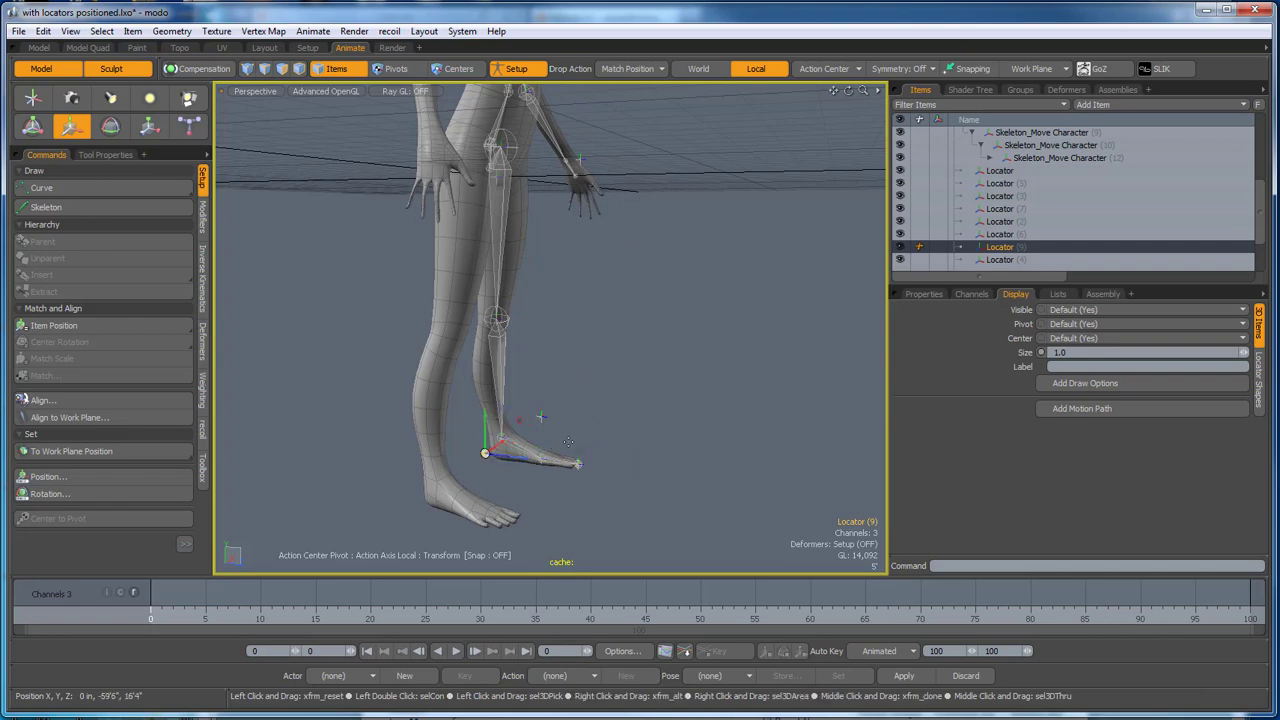
pyautogui.keyDown('alt'); pyautogui.moveTo(568, 442); pyautogui.dragTo(400, 418); pyautogui.keyUp('alt')
pyautogui.scroll(-5, 709, 346)
pyautogui.keyDown('alt'); pyautogui.moveTo(709, 346); pyautogui.dragTo(753, 437); pyautogui.keyUp('alt')
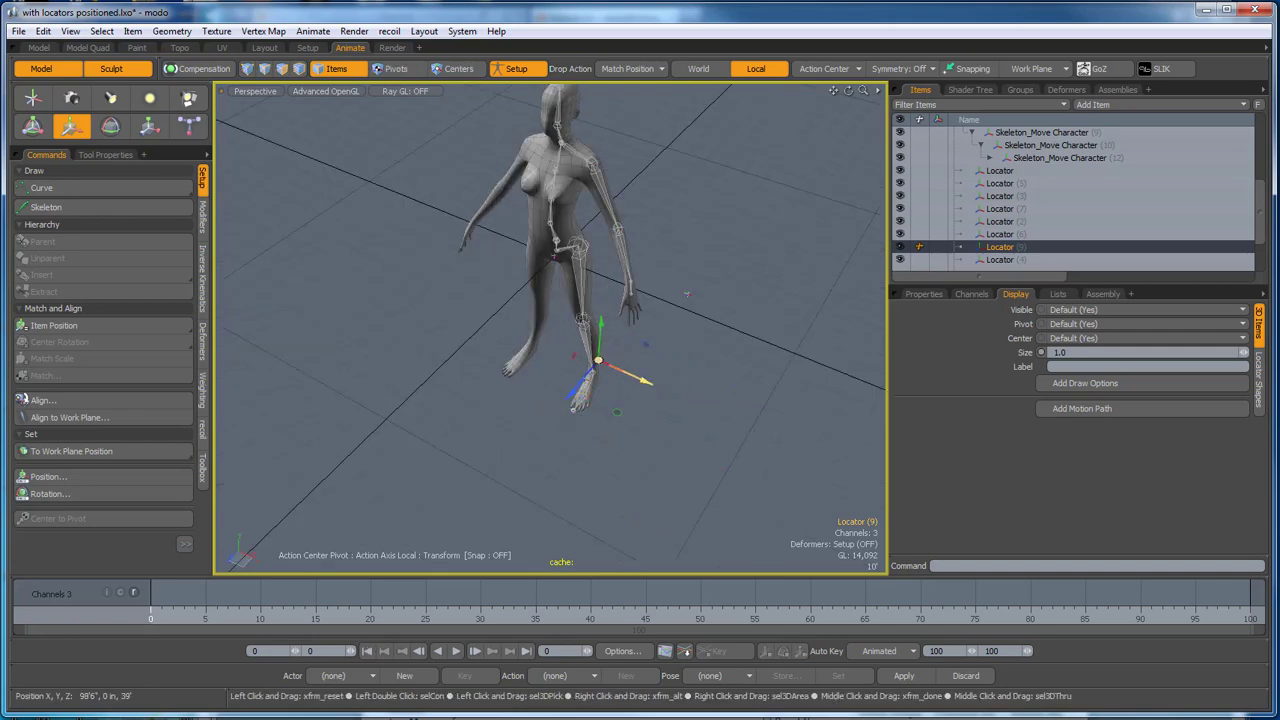
pyautogui.keyDown('alt'); pyautogui.moveTo(726, 406); pyautogui.dragTo(531, 306); pyautogui.keyUp('alt')
pyautogui.scroll(3, 620, 375)
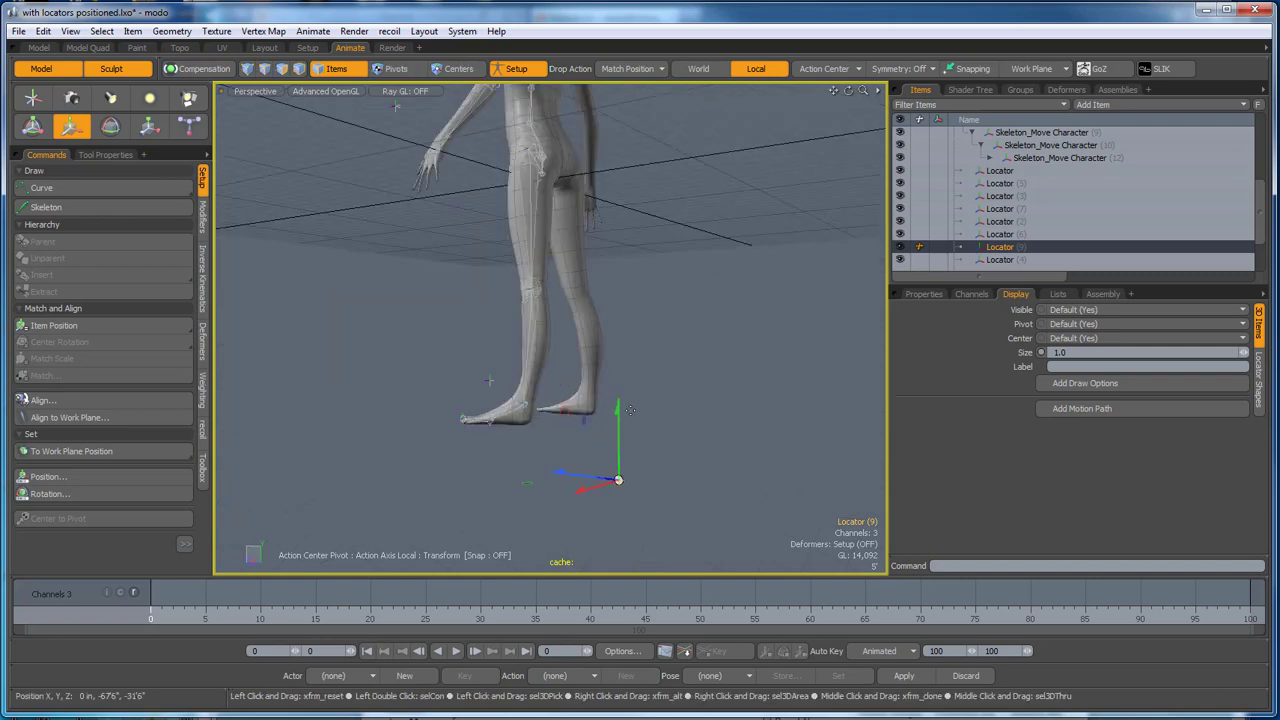
pyautogui.keyDown('alt'); pyautogui.moveTo(668, 436); pyautogui.dragTo(575, 387); pyautogui.keyUp('alt')
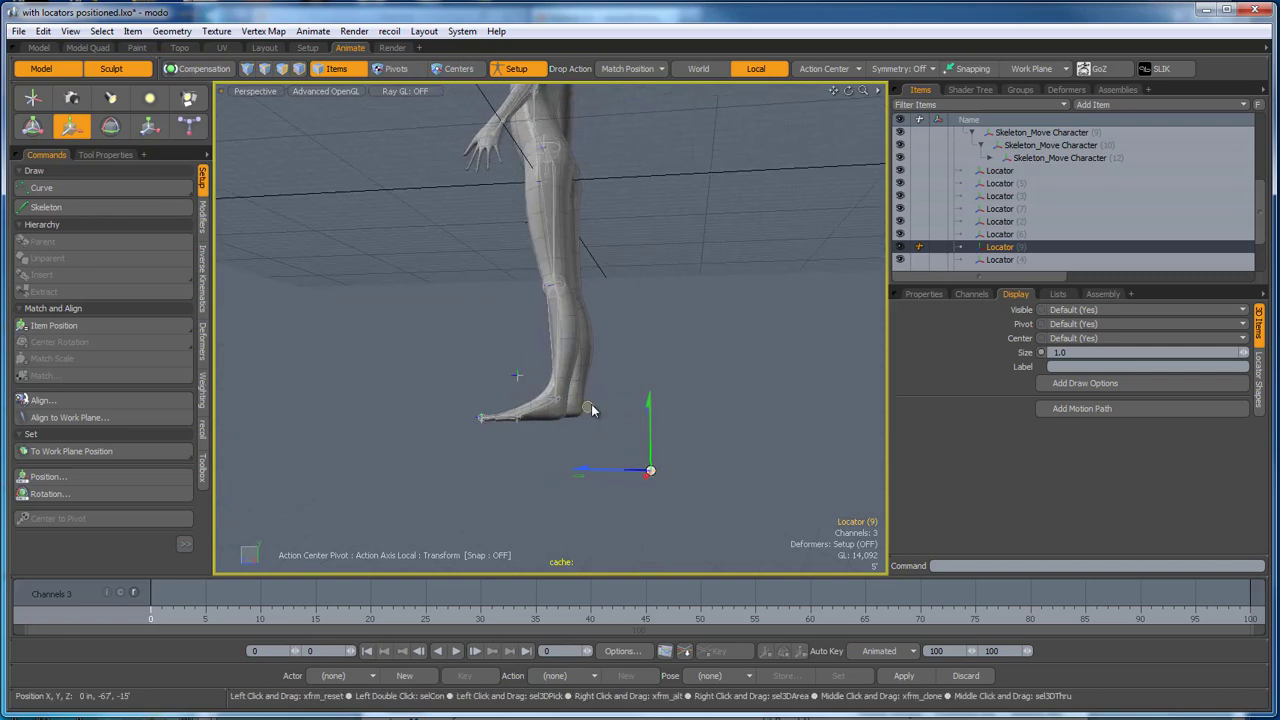
# Align that locator with the back of the heel from the rear, front and side, and deselect it.
pyautogui.keyDown('alt'); pyautogui.moveTo(722, 492); pyautogui.dragTo(534, 517); pyautogui.keyUp('alt')
pyautogui.scroll(4, 473, 412)
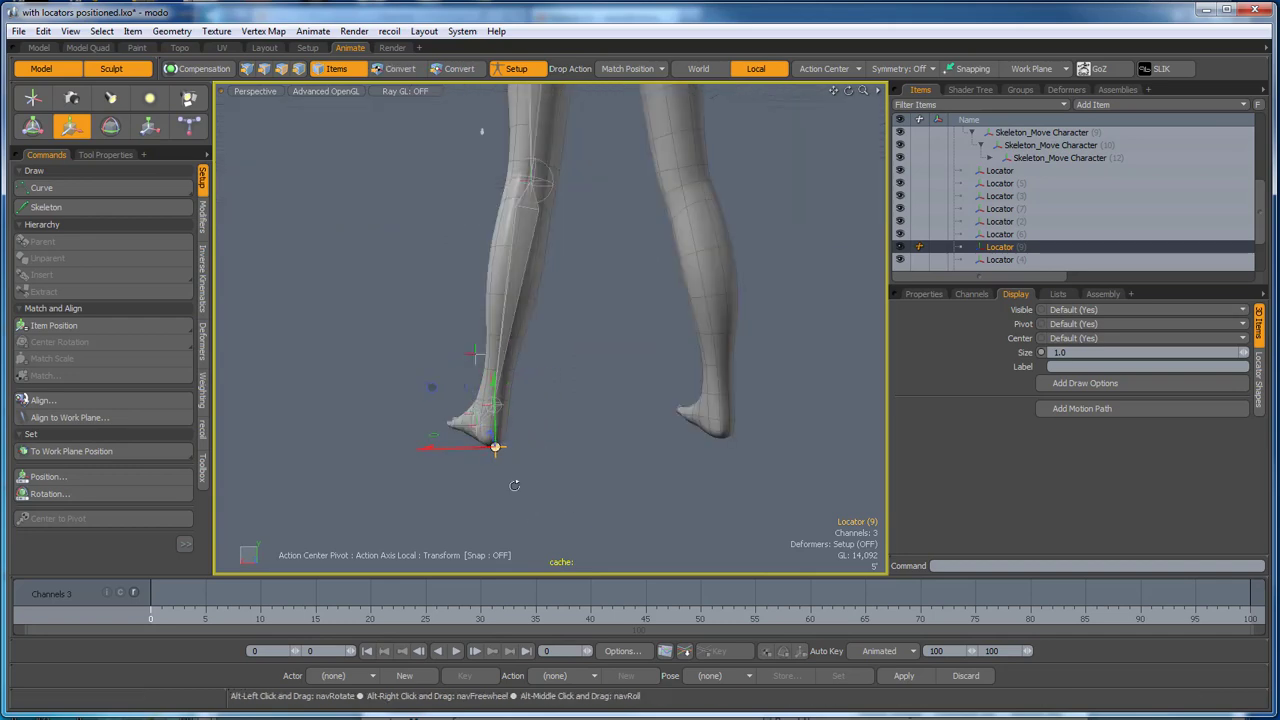
pyautogui.keyDown('alt'); pyautogui.moveTo(514, 486); pyautogui.dragTo(551, 511); pyautogui.keyUp('alt')
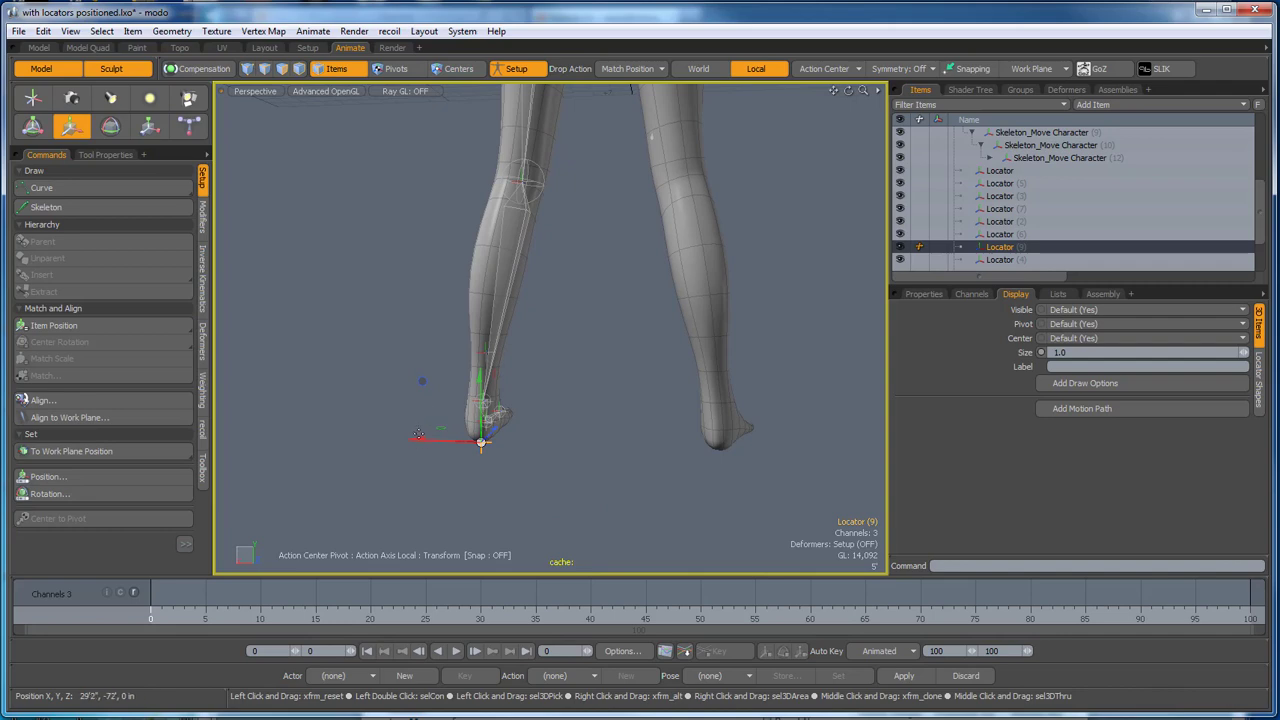
pyautogui.keyDown('alt'); pyautogui.moveTo(443, 491); pyautogui.dragTo(766, 511); pyautogui.keyUp('alt')
pyautogui.scroll(4, 570, 489)
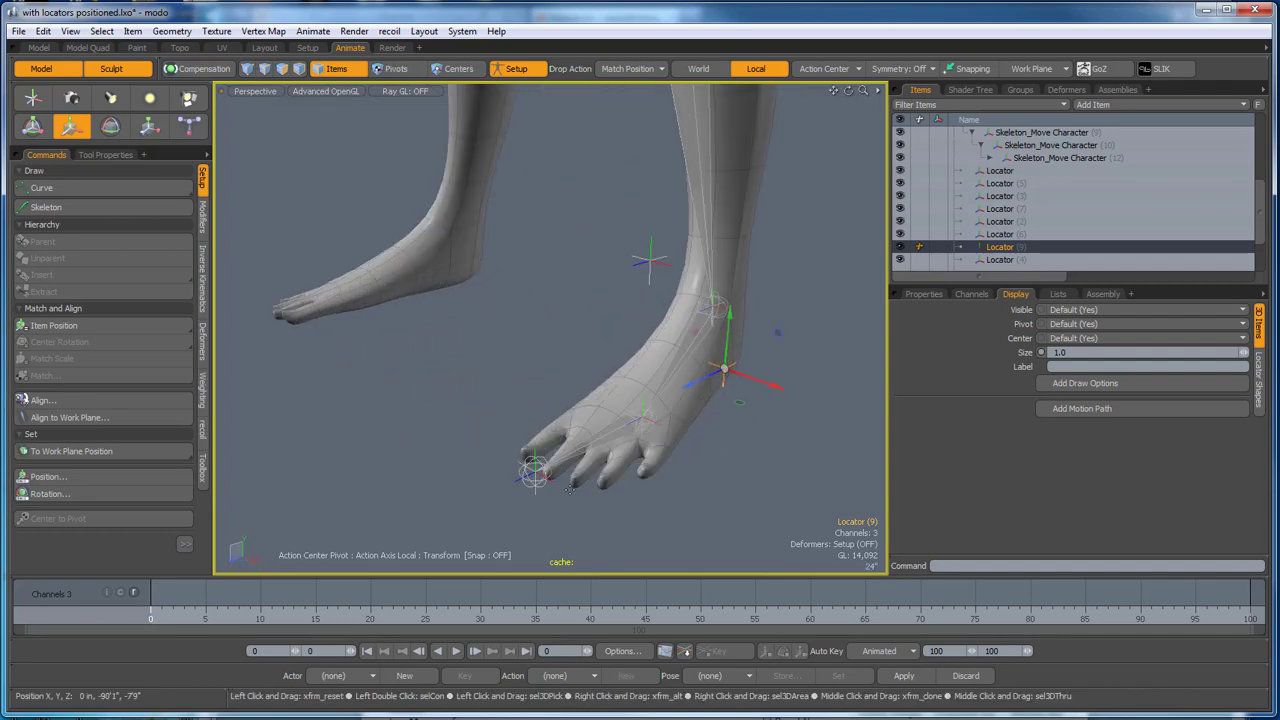
pyautogui.scroll(-3, 523, 474)
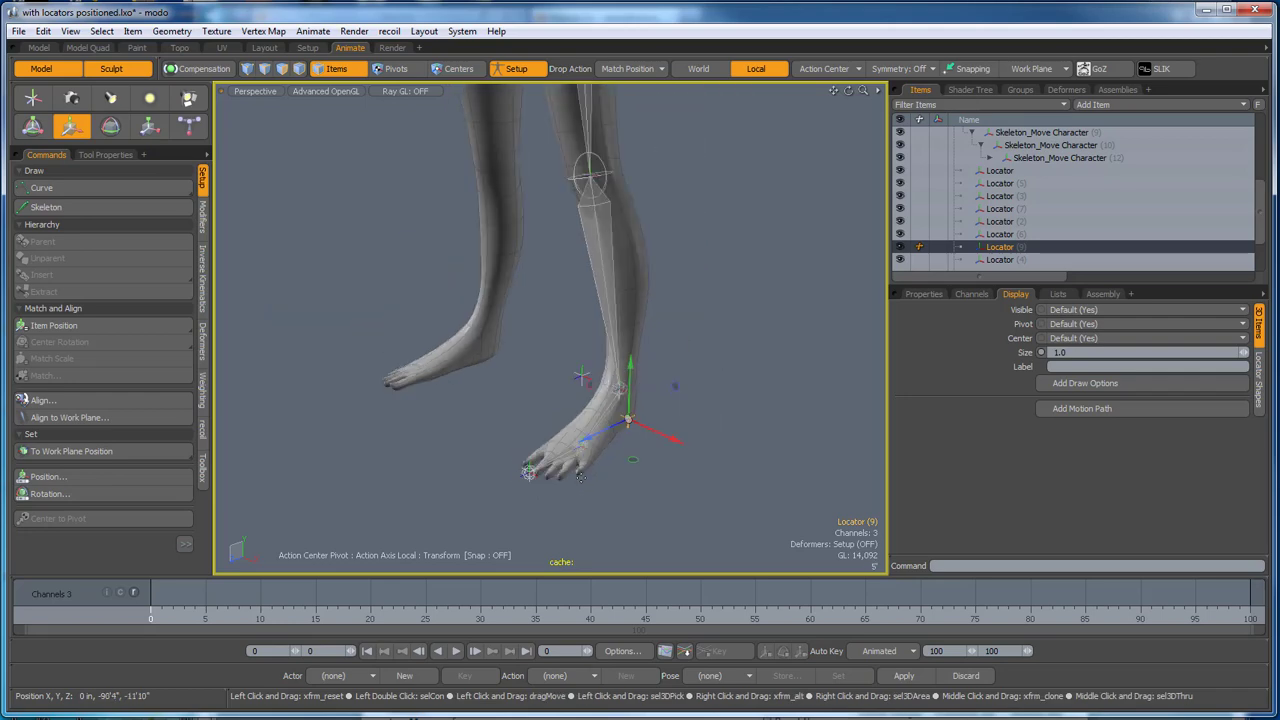
pyautogui.keyDown('alt'); pyautogui.moveTo(640, 500); pyautogui.dragTo(555, 449); pyautogui.keyUp('alt')
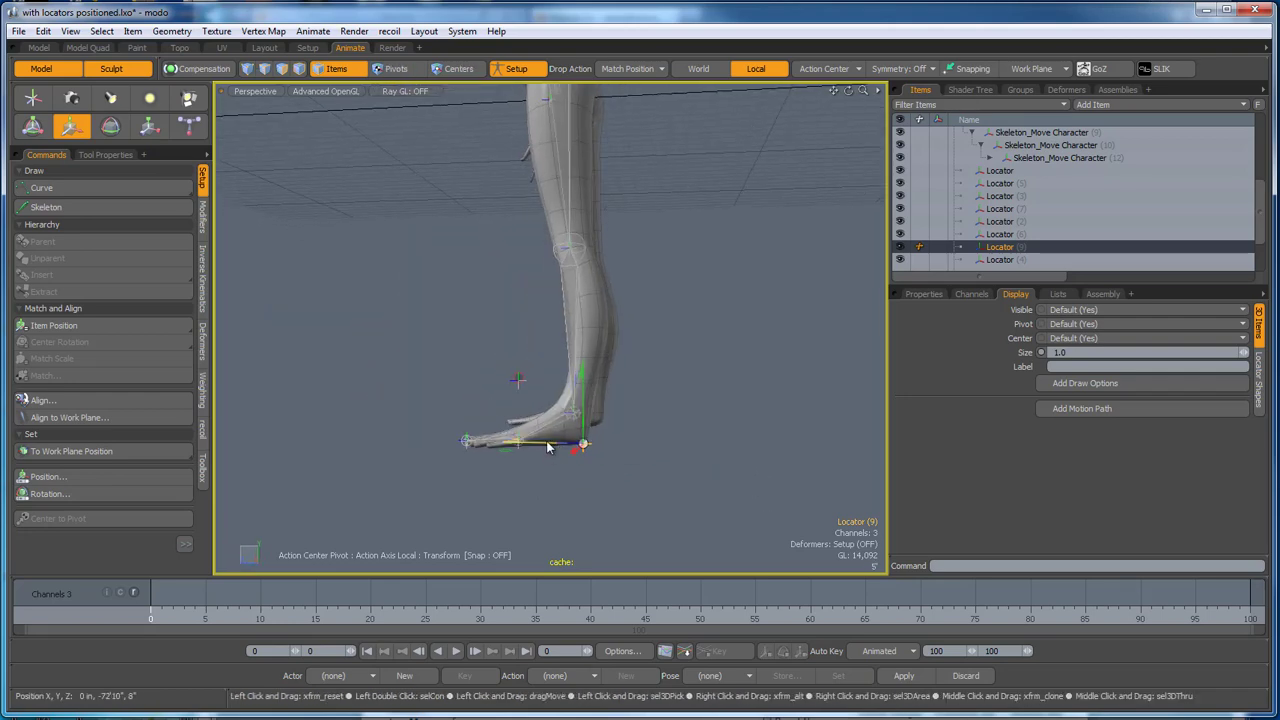
pyautogui.keyDown('alt'); pyautogui.moveTo(551, 508); pyautogui.dragTo(672, 434); pyautogui.keyUp('alt')
pyautogui.press('space')
pyautogui.click(642, 504)
# Move the knee locator straight forward along its Z axis to a spot in front of the knee.
pyautogui.scroll(6, 590, 318)
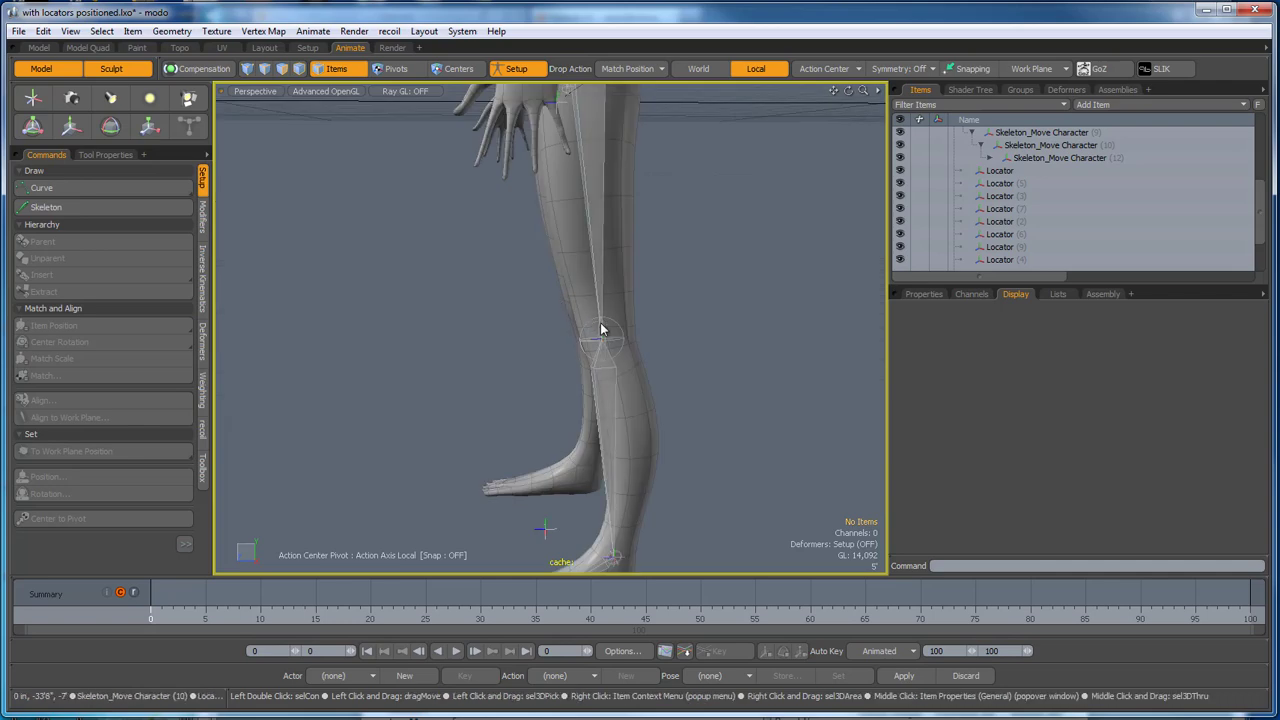
pyautogui.click(605, 358)
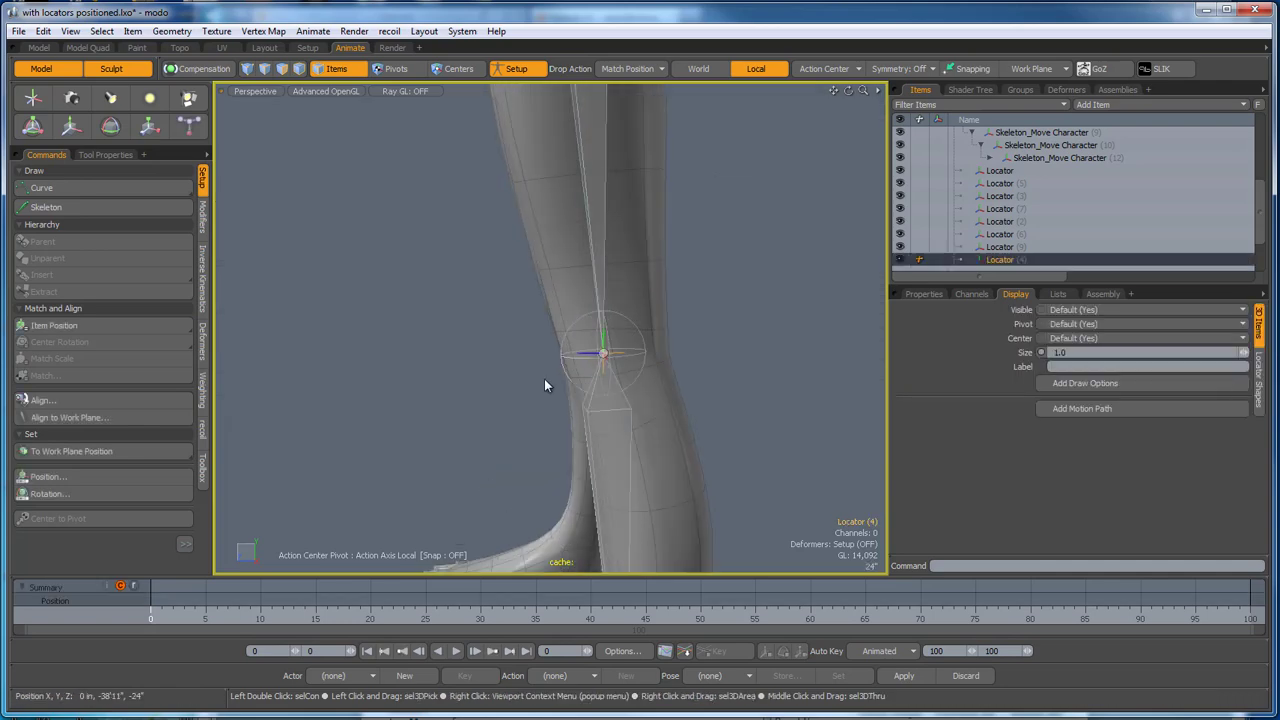
pyautogui.keyDown('alt'); pyautogui.moveTo(544, 378); pyautogui.dragTo(535, 371); pyautogui.keyUp('alt')
pyautogui.press('w')
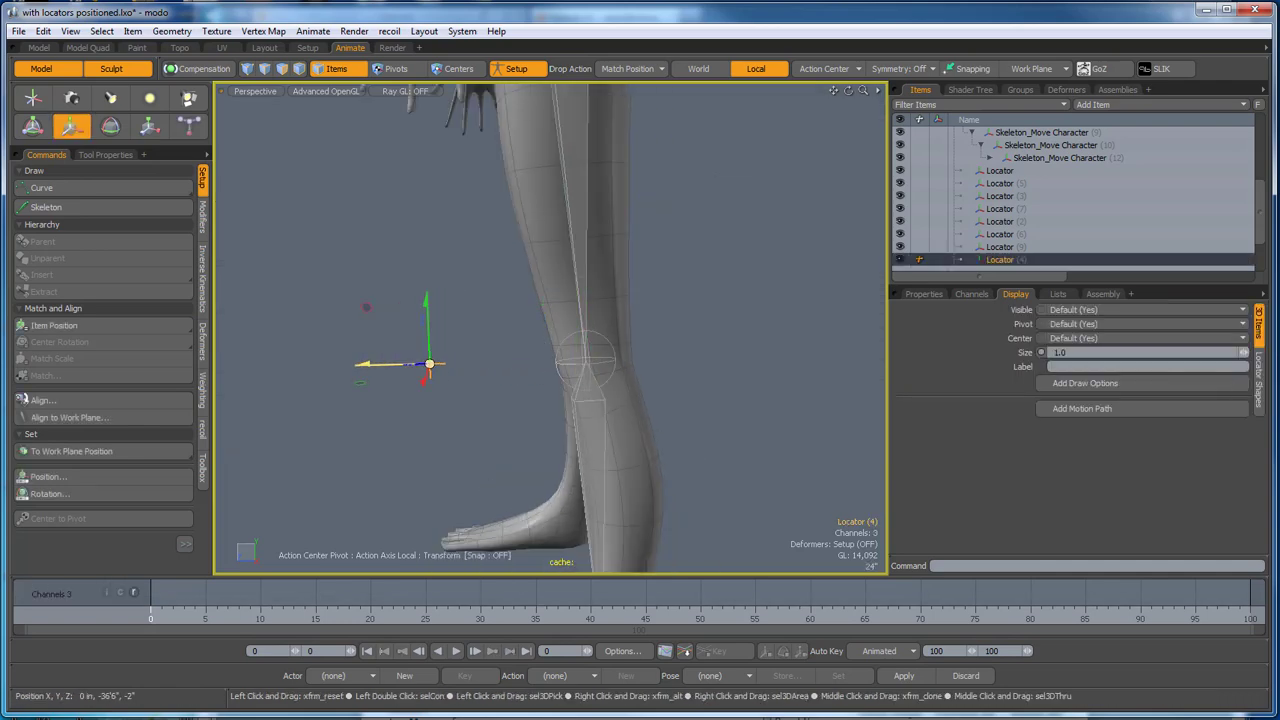
pyautogui.scroll(-6, 380, 364)
pyautogui.keyDown('alt'); pyautogui.moveTo(380, 364); pyautogui.dragTo(690, 381); pyautogui.keyUp('alt')
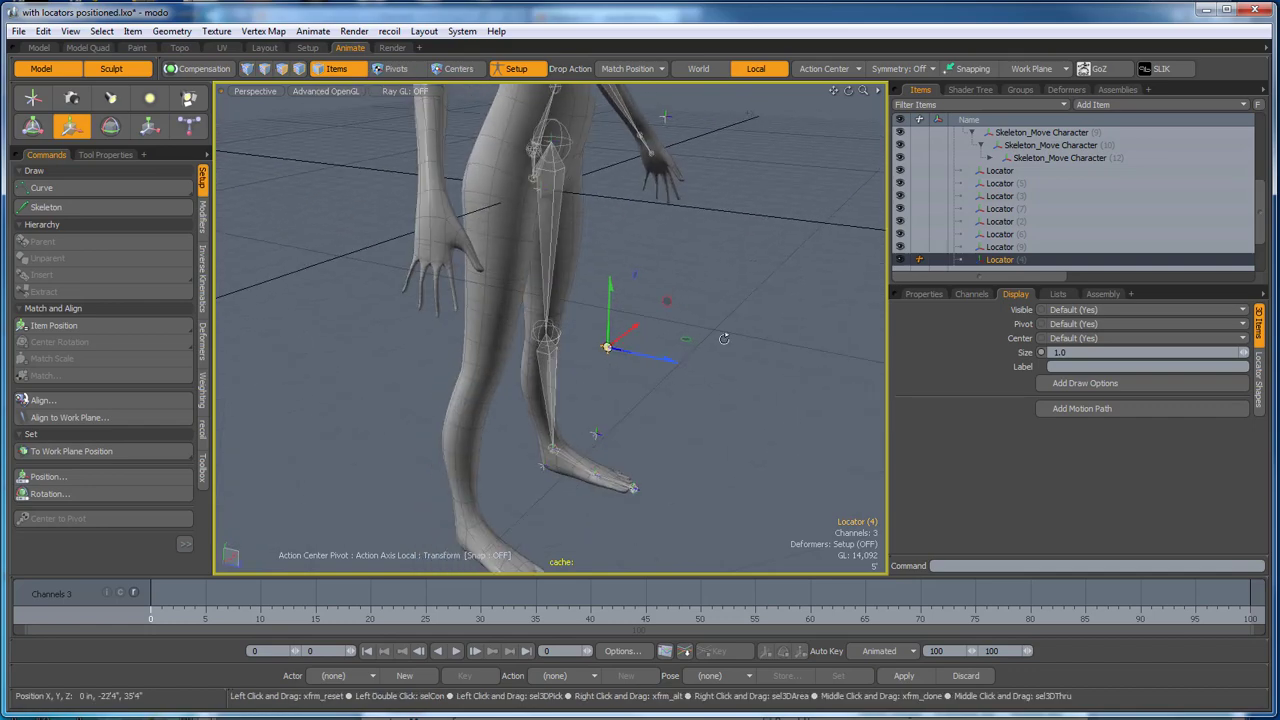
pyautogui.moveTo(724, 338)
pyautogui.keyDown('alt'); pyautogui.mouseDown()
pyautogui.moveTo(748, 384)
pyautogui.moveTo(726, 337)
pyautogui.mouseUp(); pyautogui.keyUp('alt')
pyautogui.press('q')
pyautogui.scroll(5, 540, 258)
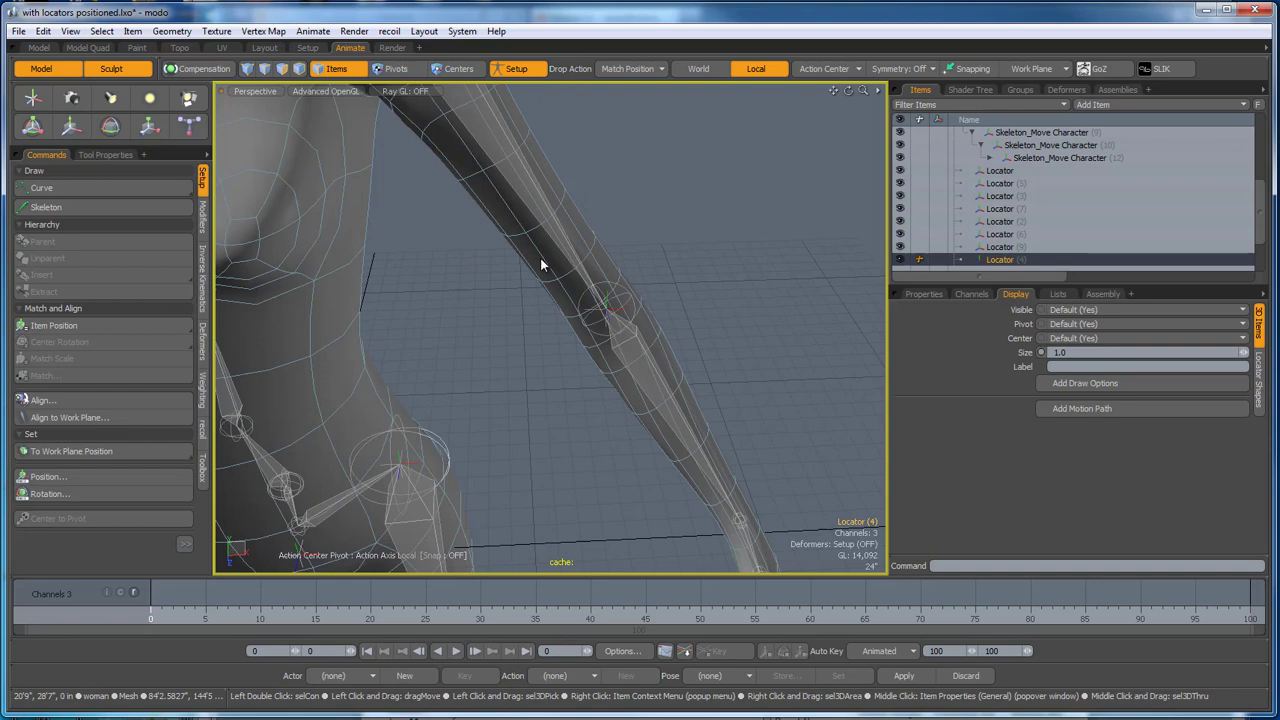
pyautogui.click(624, 313)
pyautogui.scroll(-4, 625, 312)
pyautogui.keyDown('alt'); pyautogui.moveTo(814, 388); pyautogui.dragTo(561, 375); pyautogui.keyUp('alt')
pyautogui.press('w')
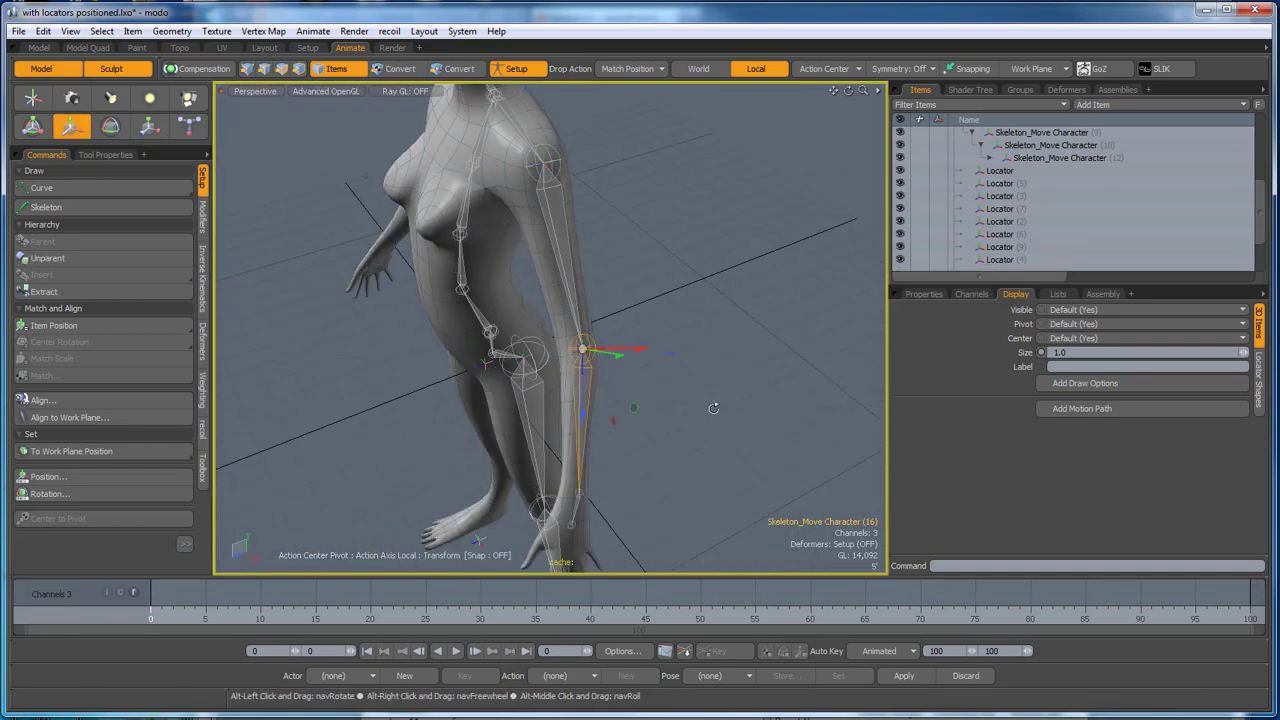
pyautogui.keyDown('alt'); pyautogui.moveTo(640, 402); pyautogui.dragTo(672, 407); pyautogui.keyUp('alt')
pyautogui.press('q')
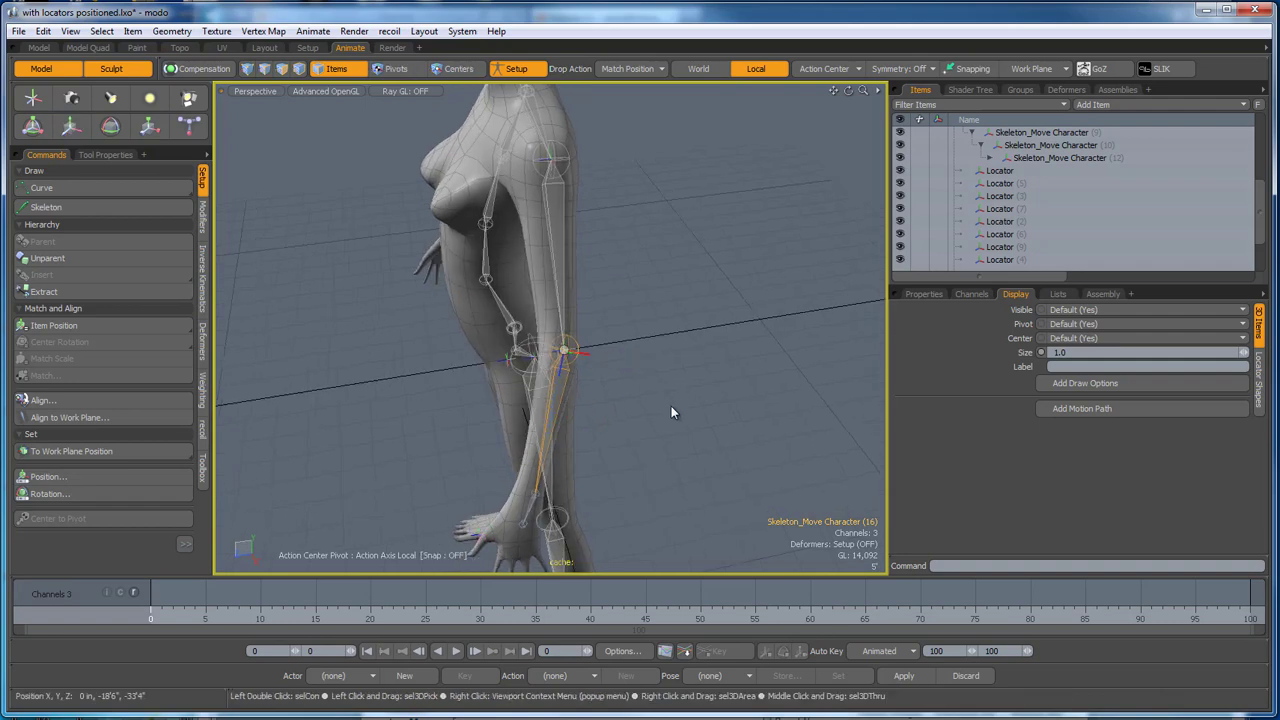
pyautogui.click(672, 408)
# Move the elbow locator straight back along its Z axis to a spot behind the elbow and deselect it.
pyautogui.scroll(4, 564, 352)
pyautogui.click(566, 369)
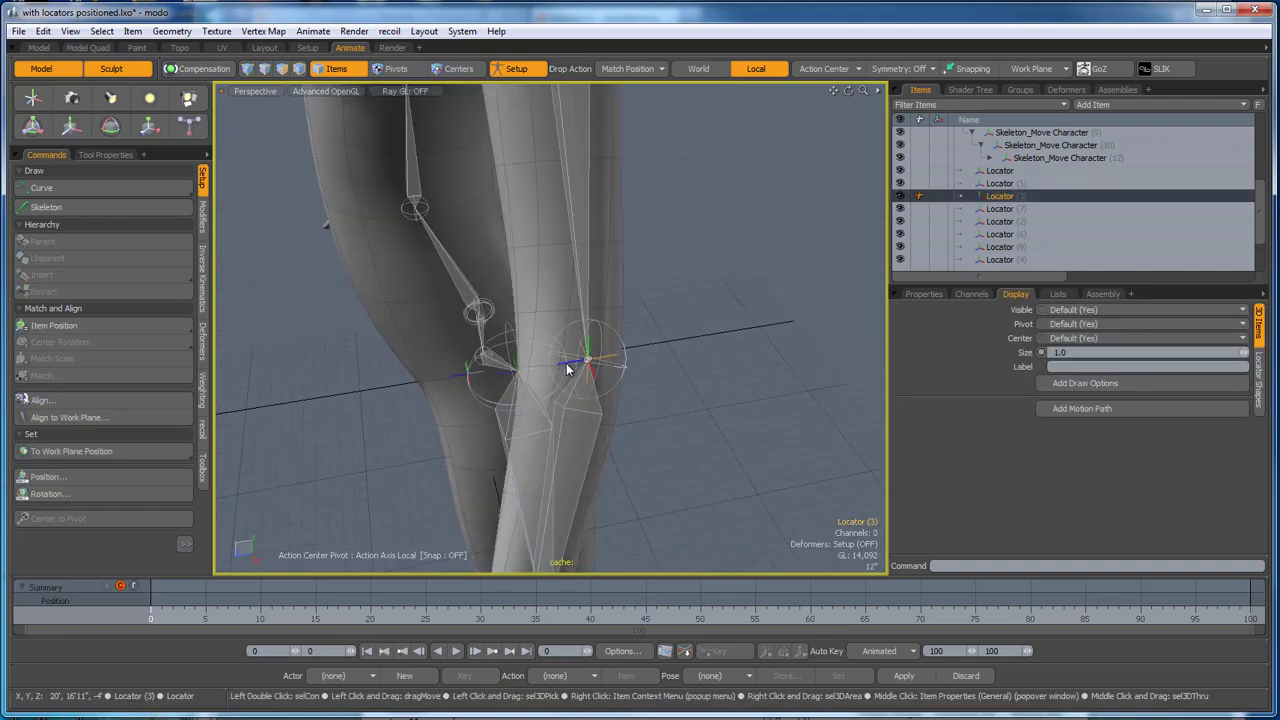
pyautogui.scroll(-3, 566, 369)
pyautogui.press('w')
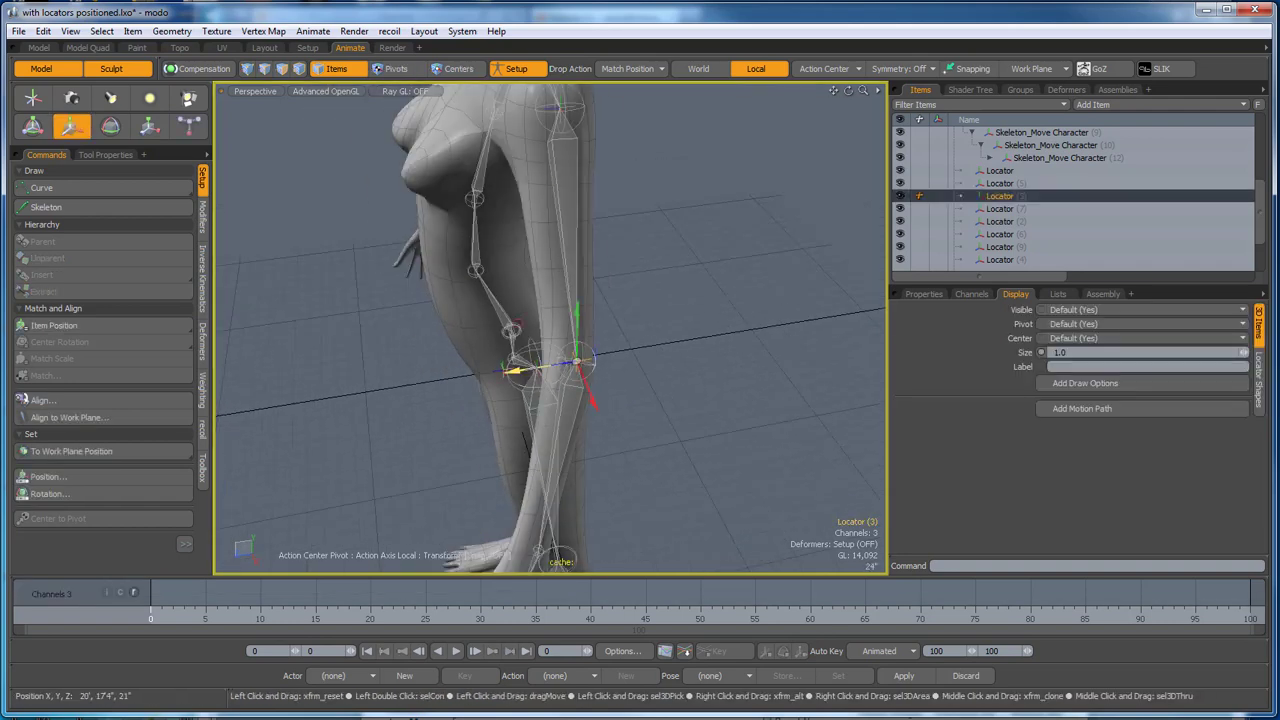
pyautogui.scroll(-3, 518, 375)
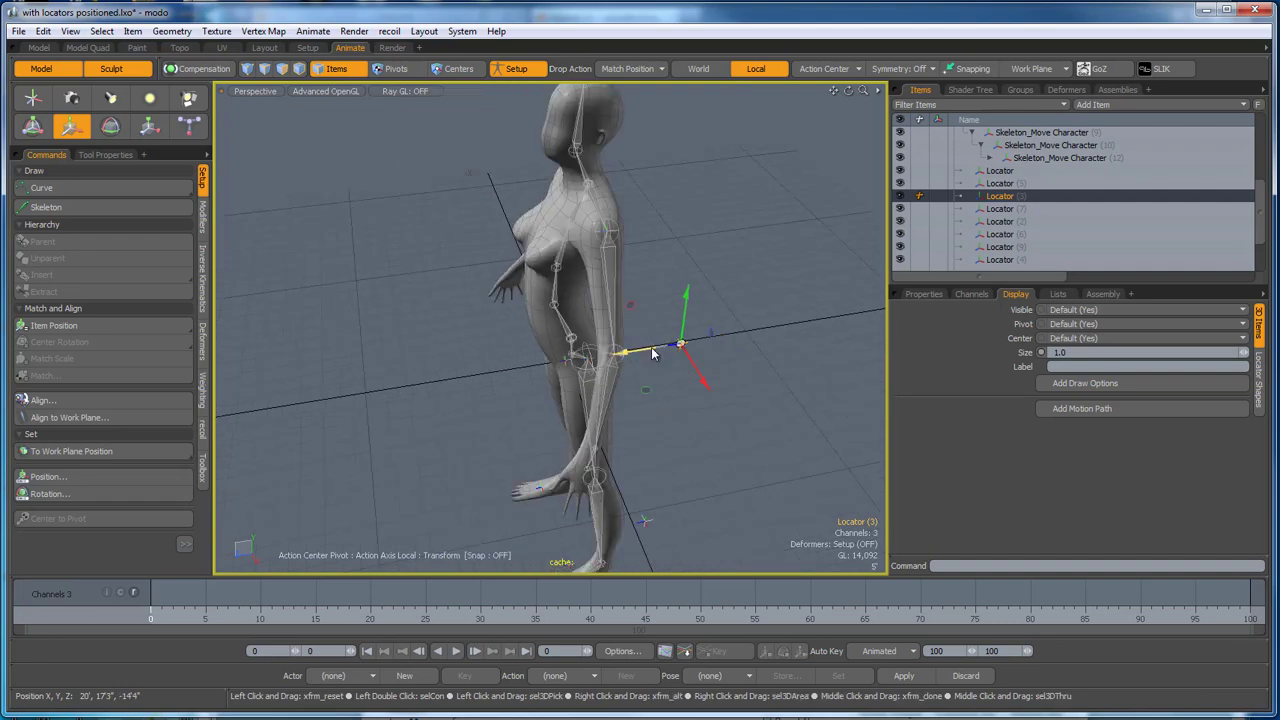
pyautogui.keyDown('alt'); pyautogui.moveTo(530, 377); pyautogui.dragTo(752, 378); pyautogui.keyUp('alt')
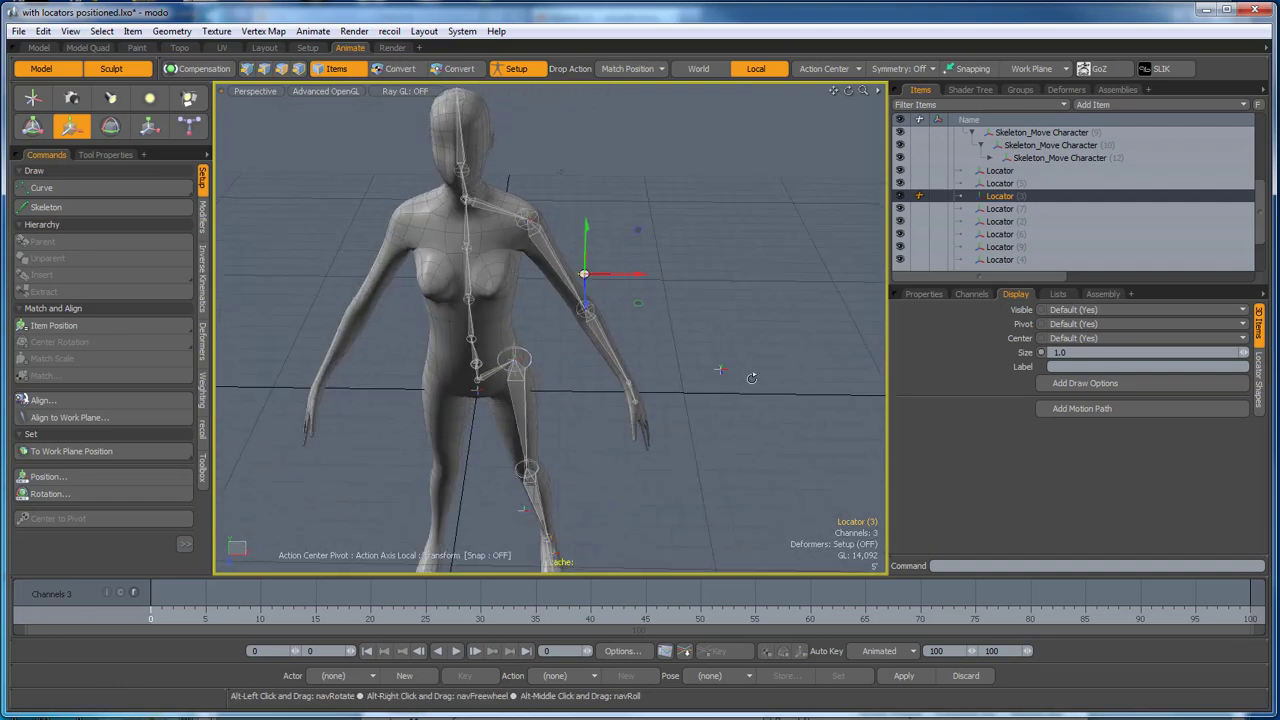
pyautogui.click(702, 426)
pyautogui.keyDown('alt'); pyautogui.moveTo(702, 426); pyautogui.dragTo(742, 394); pyautogui.keyUp('alt')
pyautogui.scroll(3, 668, 386)
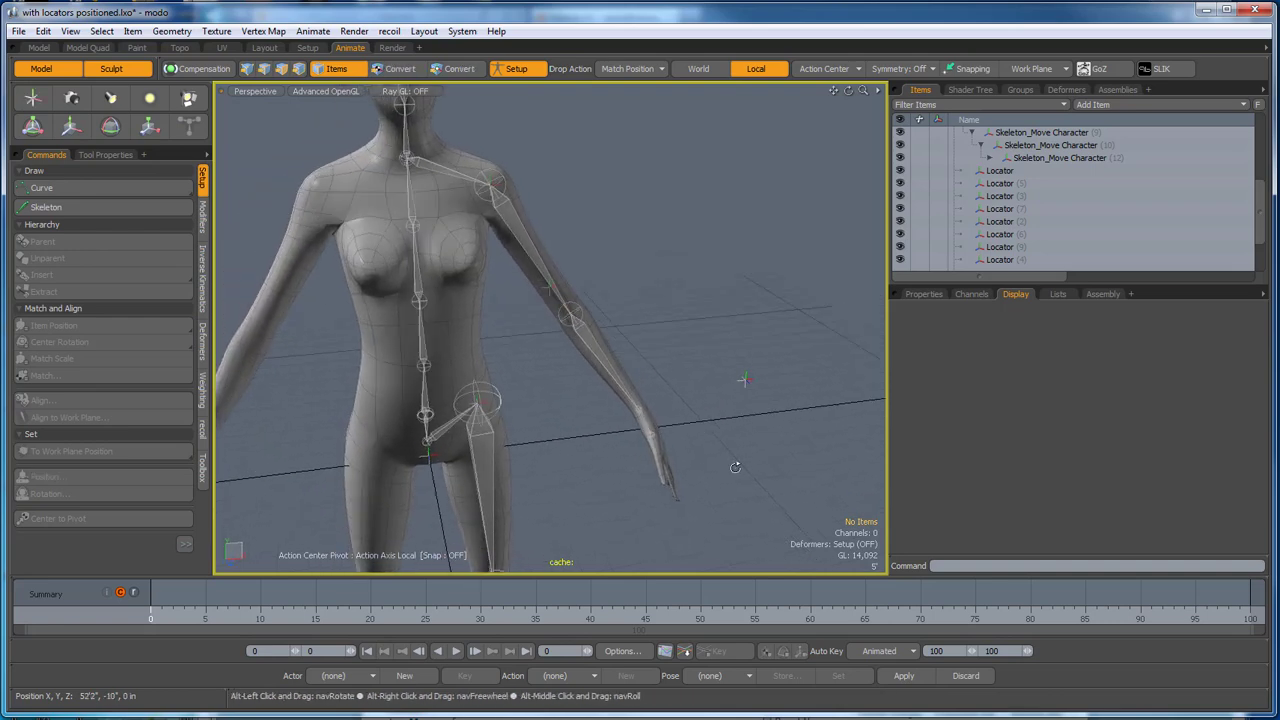
# Match the position of the locator beside the figure to the elbow joint and set the drop action to Match Rotation.
pyautogui.click(747, 378)
pyautogui.moveTo(589, 340); pyautogui.dragTo(712, 359)
pyautogui.scroll(3, 586, 315)
pyautogui.scroll(-3, 586, 315)
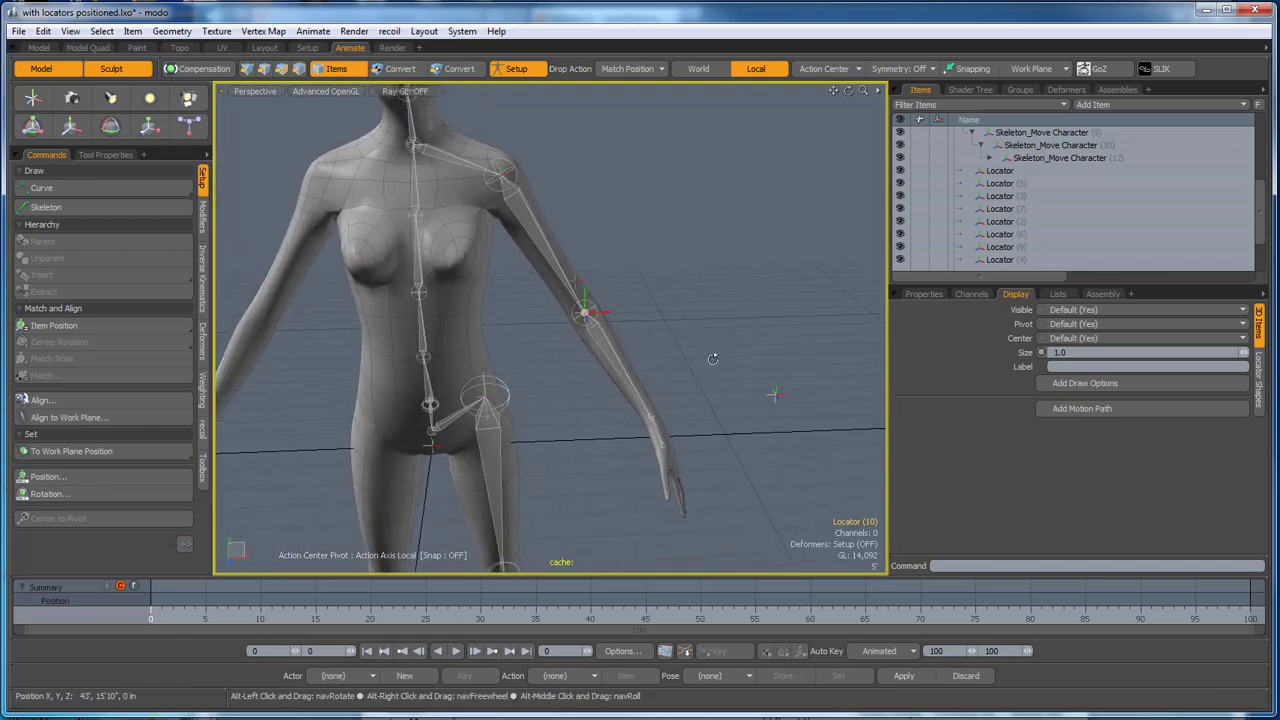
pyautogui.scroll(2, 616, 300)
pyautogui.keyDown('alt'); pyautogui.moveTo(645, 313); pyautogui.dragTo(649, 317); pyautogui.keyUp('alt')
pyautogui.scroll(2, 601, 306)
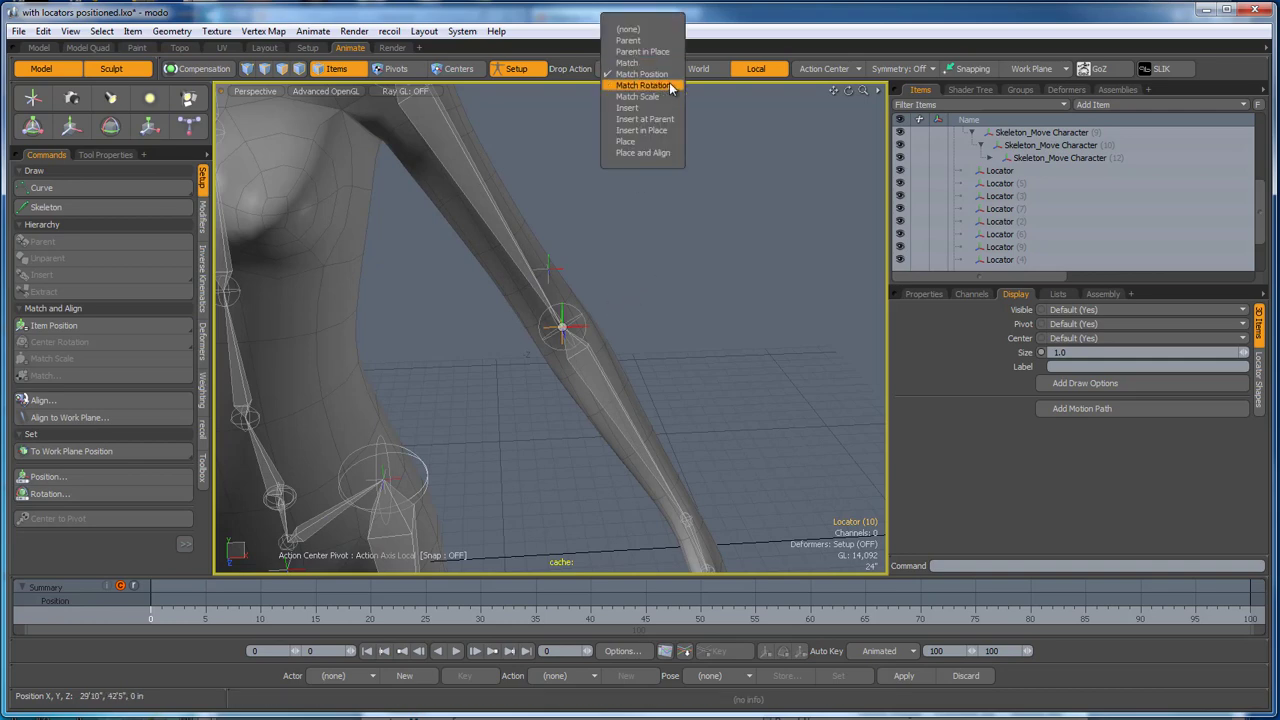
pyautogui.click(665, 88)
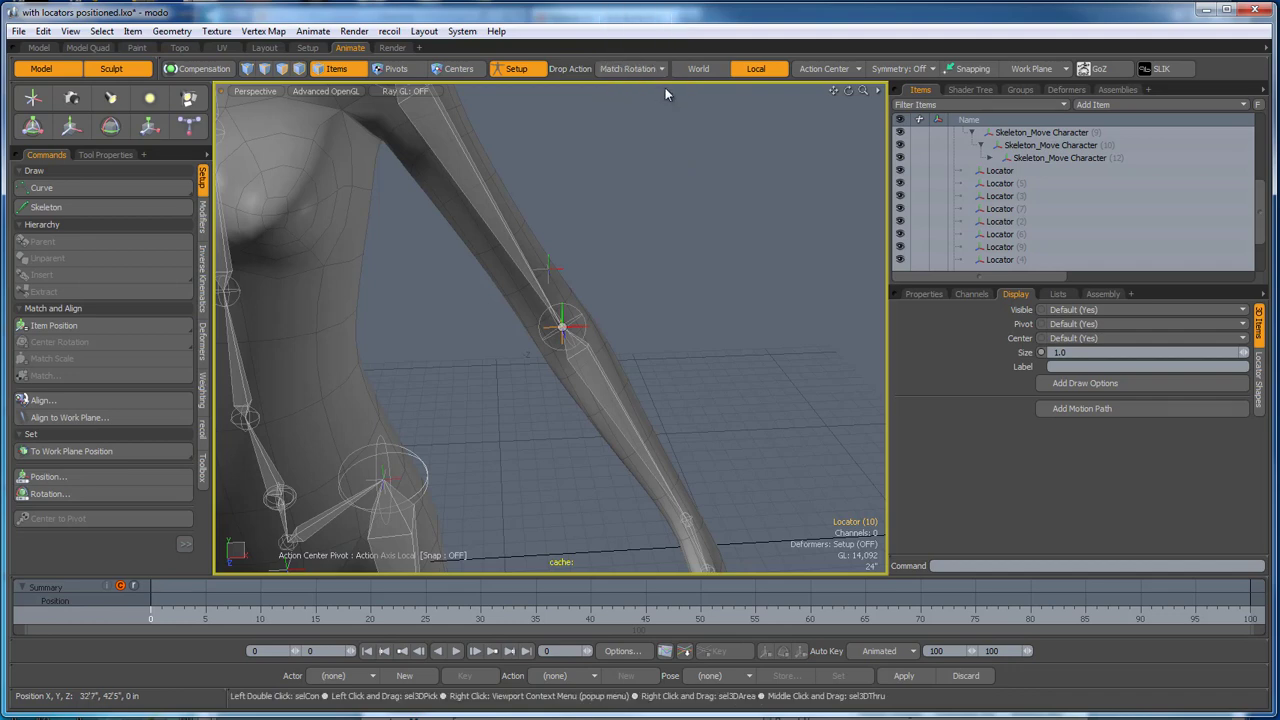
# Match the rotation of the locator at the elbow joint to the forearm bone.
pyautogui.click(677, 249)
pyautogui.click(578, 328)
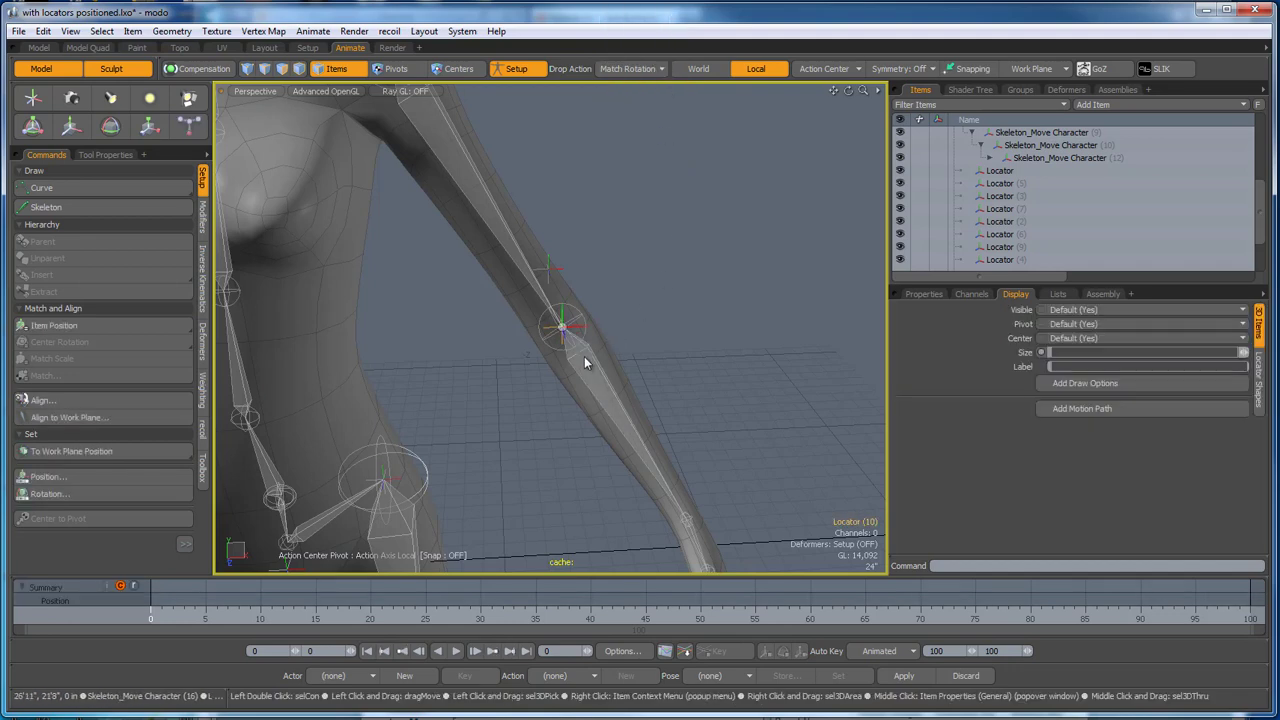
pyautogui.keyDown('alt'); pyautogui.moveTo(588, 372); pyautogui.dragTo(703, 360); pyautogui.keyUp('alt')
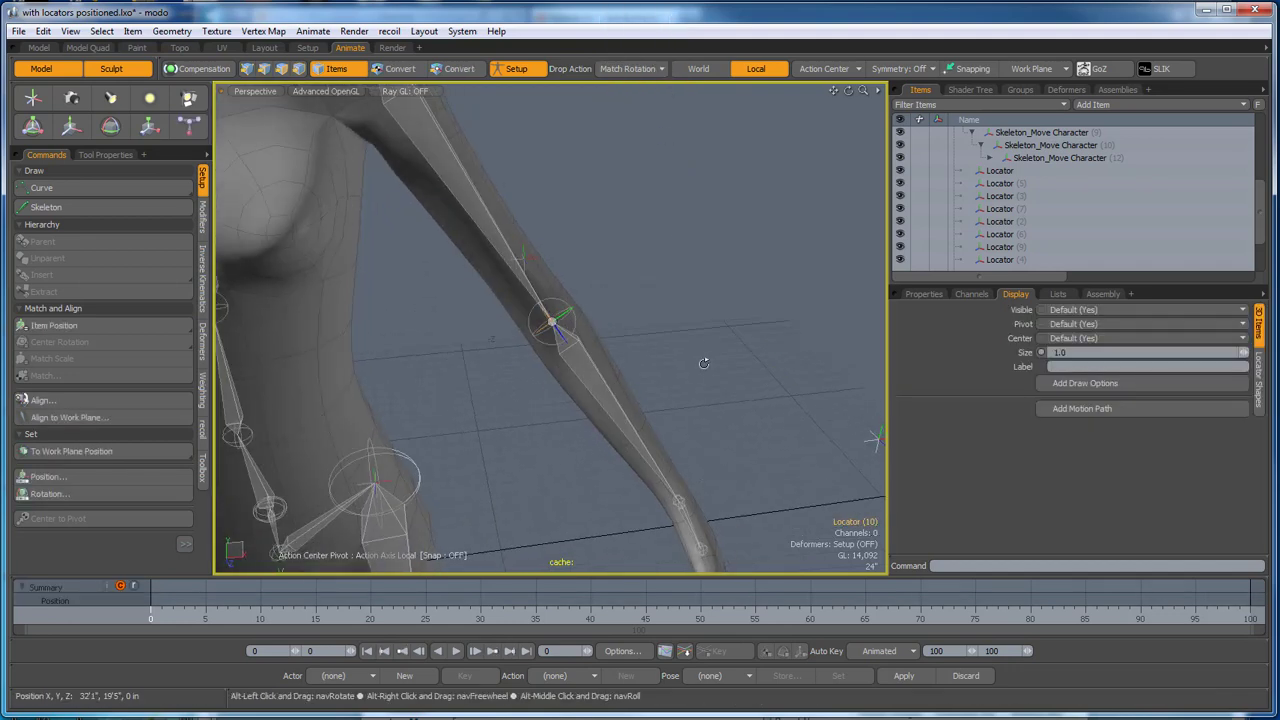
pyautogui.scroll(-3, 656, 280)
pyautogui.moveTo(667, 297)
pyautogui.keyDown('alt'); pyautogui.mouseDown()
pyautogui.moveTo(670, 307)
pyautogui.moveTo(666, 291)
pyautogui.mouseUp(); pyautogui.keyUp('alt')
pyautogui.scroll(-3, 667, 307)
pyautogui.scroll(5, 661, 299)
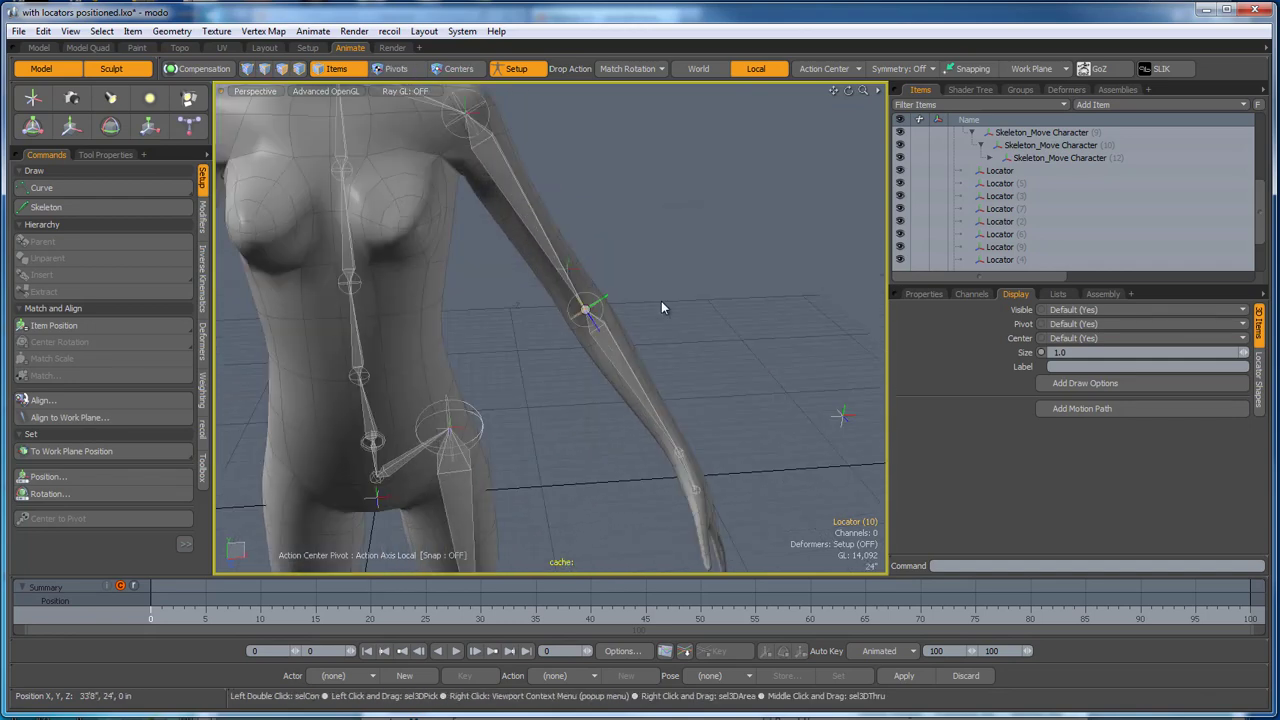
pyautogui.scroll(-5, 736, 245)
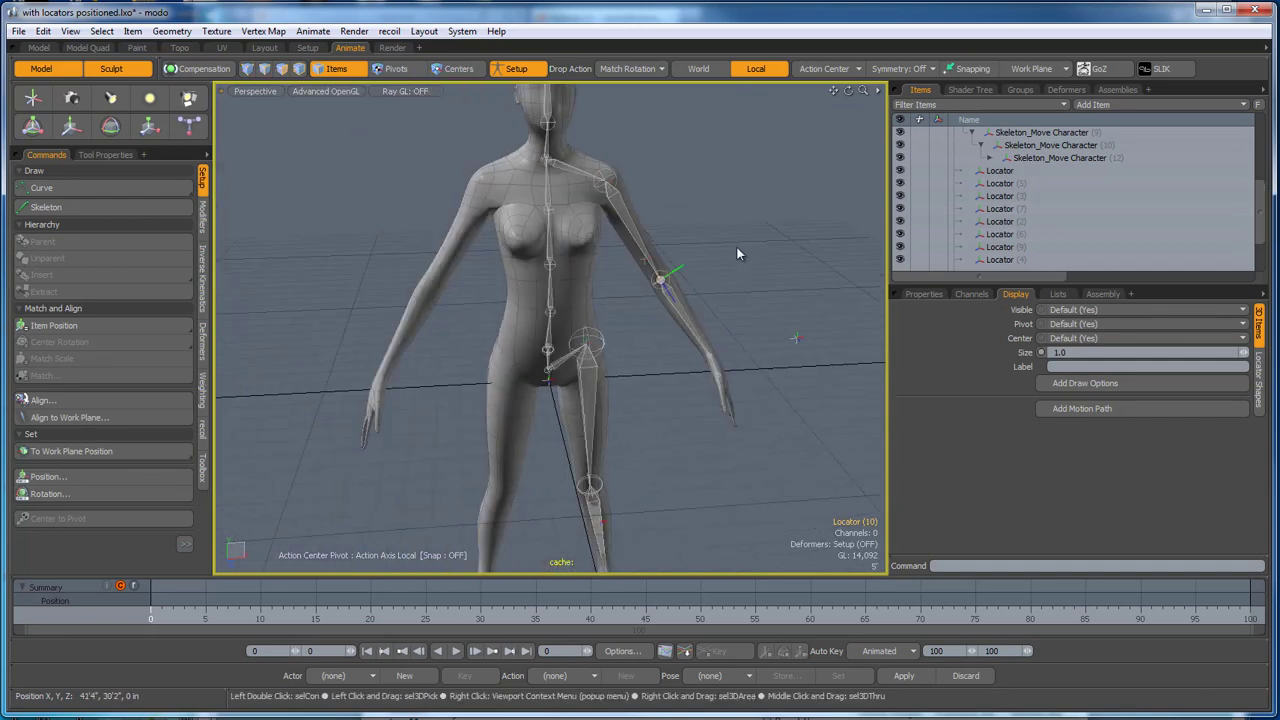
pyautogui.keyDown('alt'); pyautogui.moveTo(736, 245); pyautogui.dragTo(600, 366); pyautogui.keyUp('alt')
pyautogui.moveTo(716, 386)
pyautogui.keyDown('alt'); pyautogui.keyDown('shift'); pyautogui.mouseDown()
pyautogui.moveTo(714, 487)
pyautogui.moveTo(706, 398)
pyautogui.mouseUp(); pyautogui.keyUp('shift'); pyautogui.keyUp('alt')
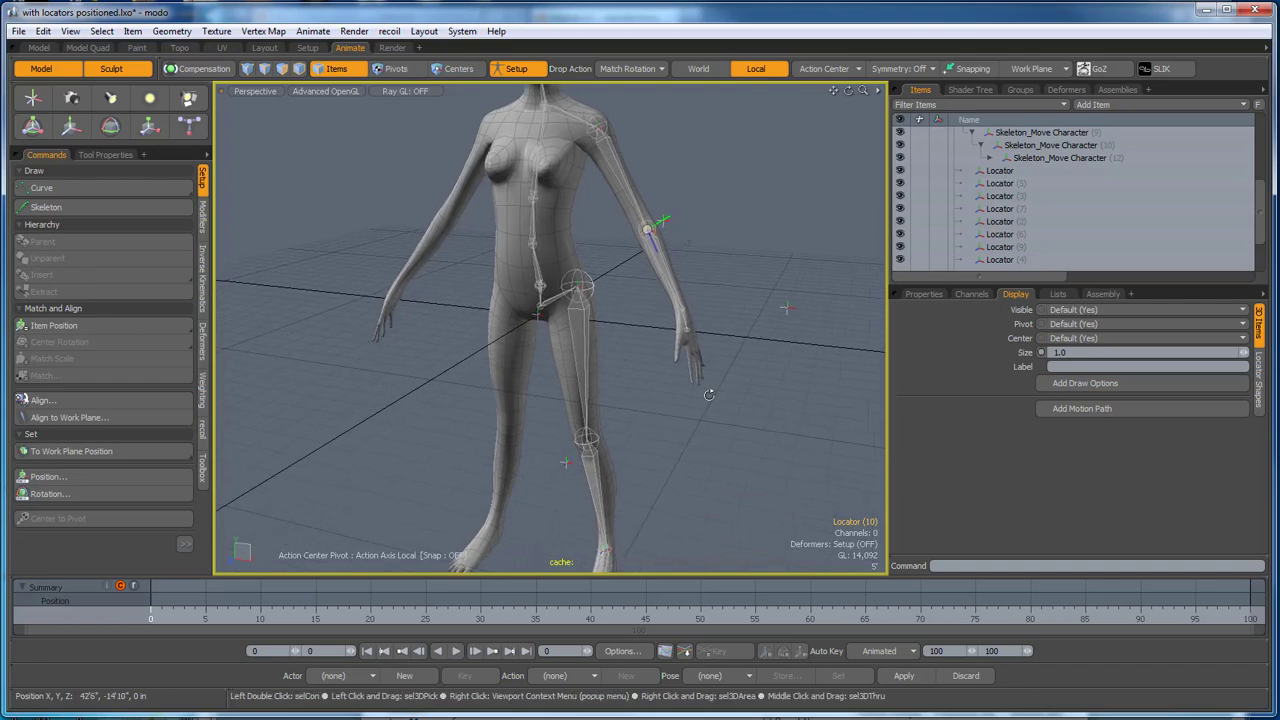
pyautogui.keyDown('alt'); pyautogui.moveTo(498, 388); pyautogui.dragTo(766, 412); pyautogui.keyUp('alt')
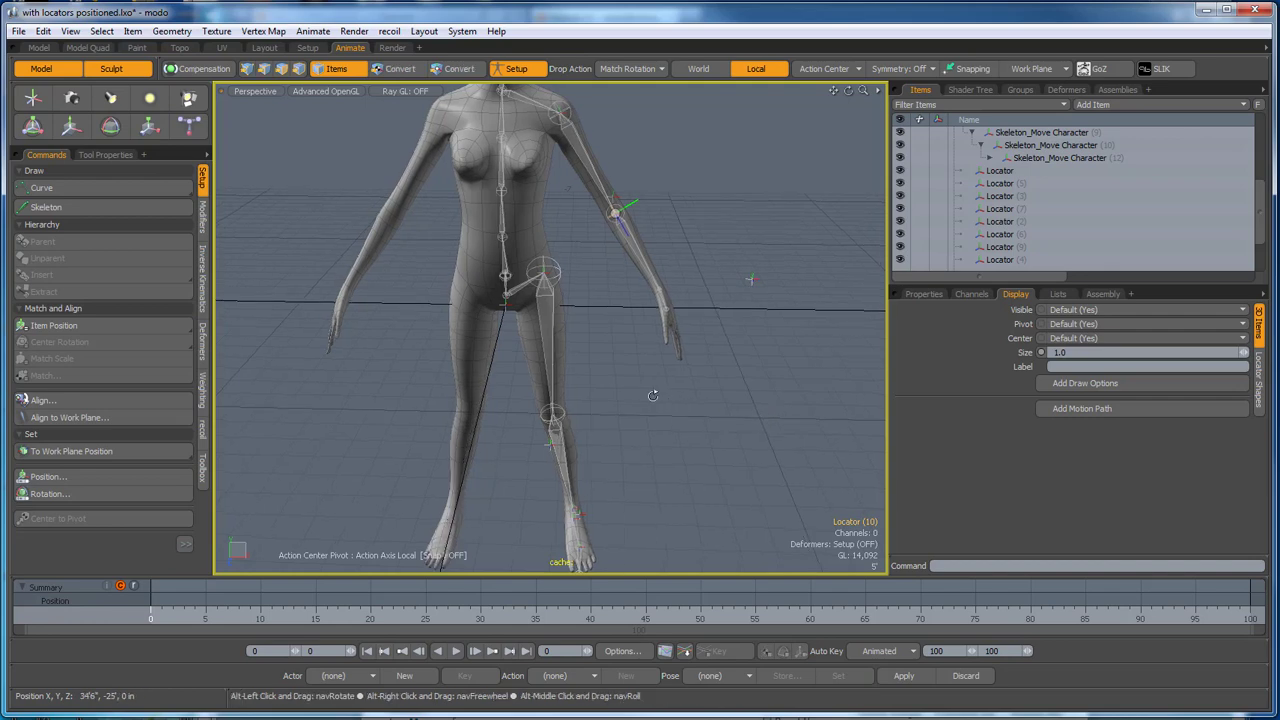
pyautogui.keyDown('alt'); pyautogui.moveTo(652, 400); pyautogui.dragTo(675, 420); pyautogui.keyUp('alt')
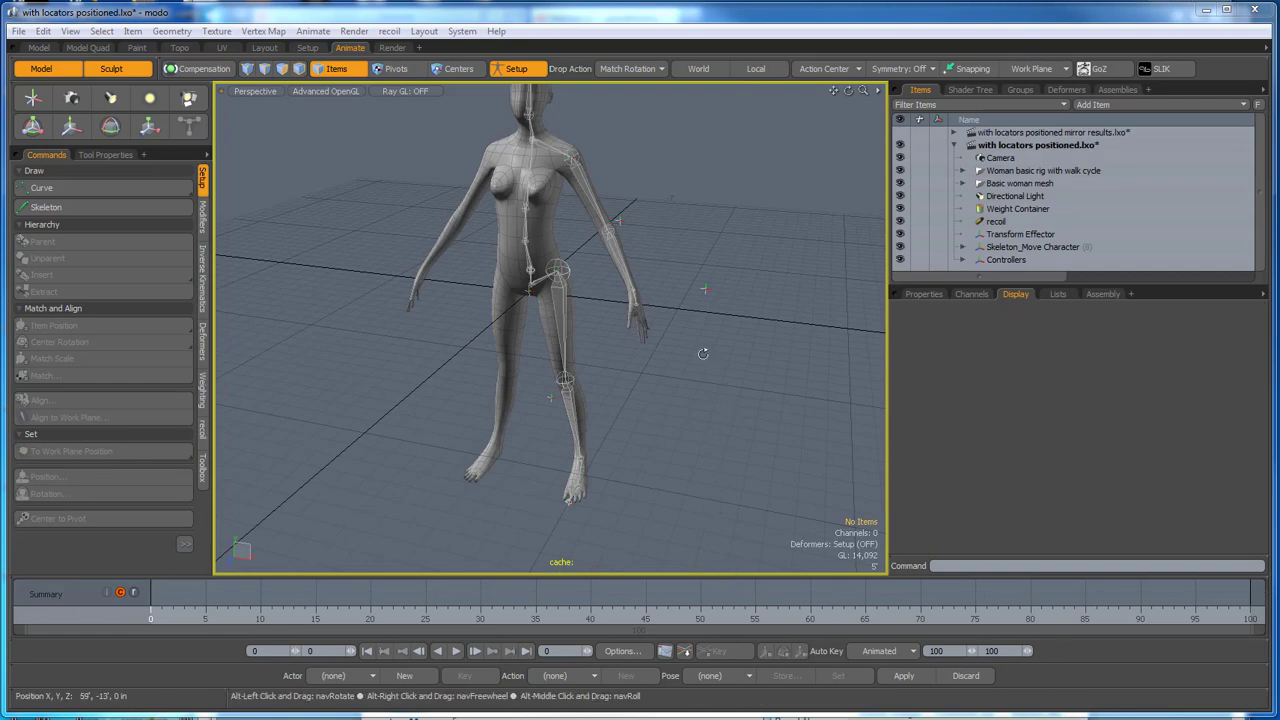
# Examine the skeleton root item and the locators grouped under the Controllers item.
pyautogui.keyDown('alt'); pyautogui.moveTo(706, 358); pyautogui.dragTo(720, 390); pyautogui.keyUp('alt')
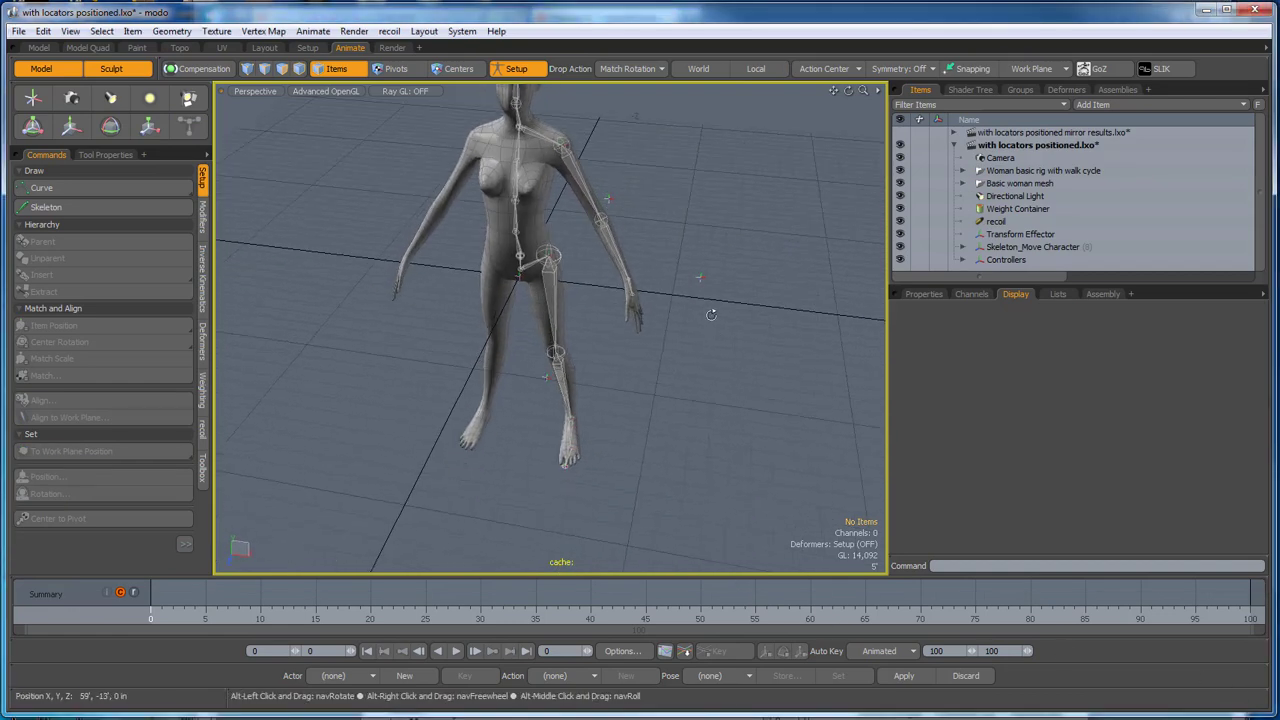
pyautogui.click(700, 280)
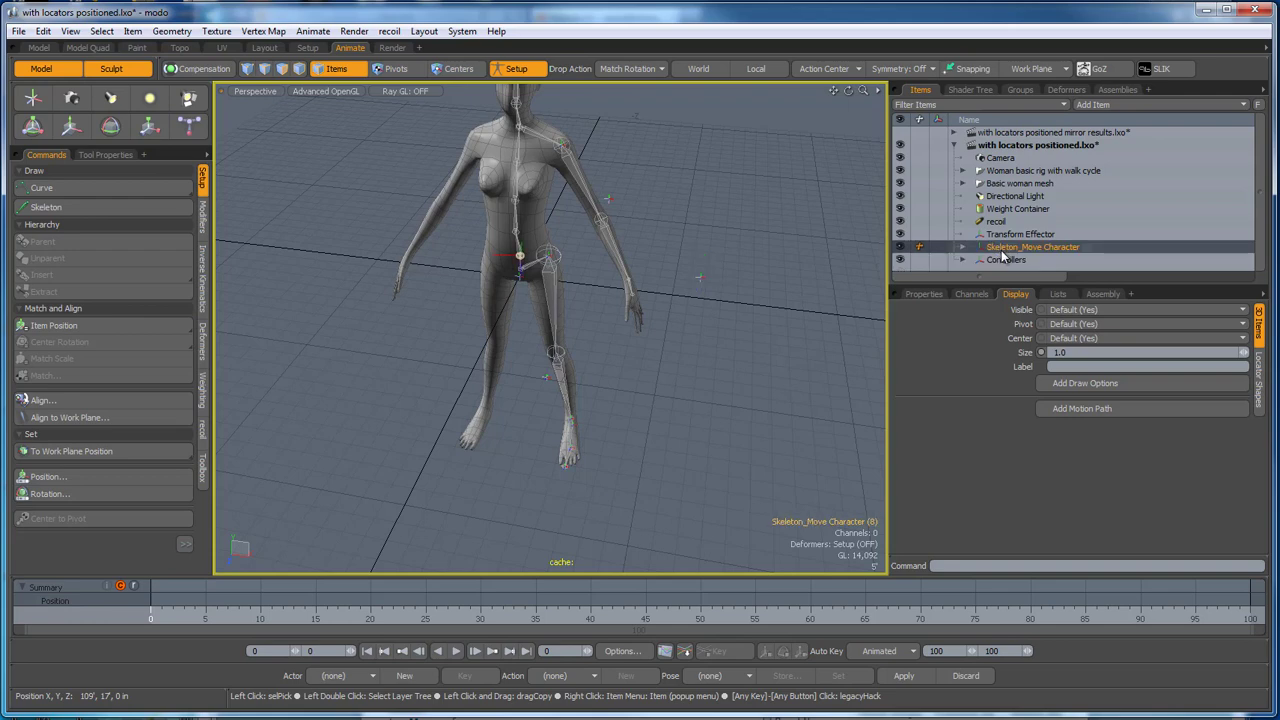
pyautogui.scroll(-2, 770, 232)
pyautogui.scroll(-2, 770, 232)
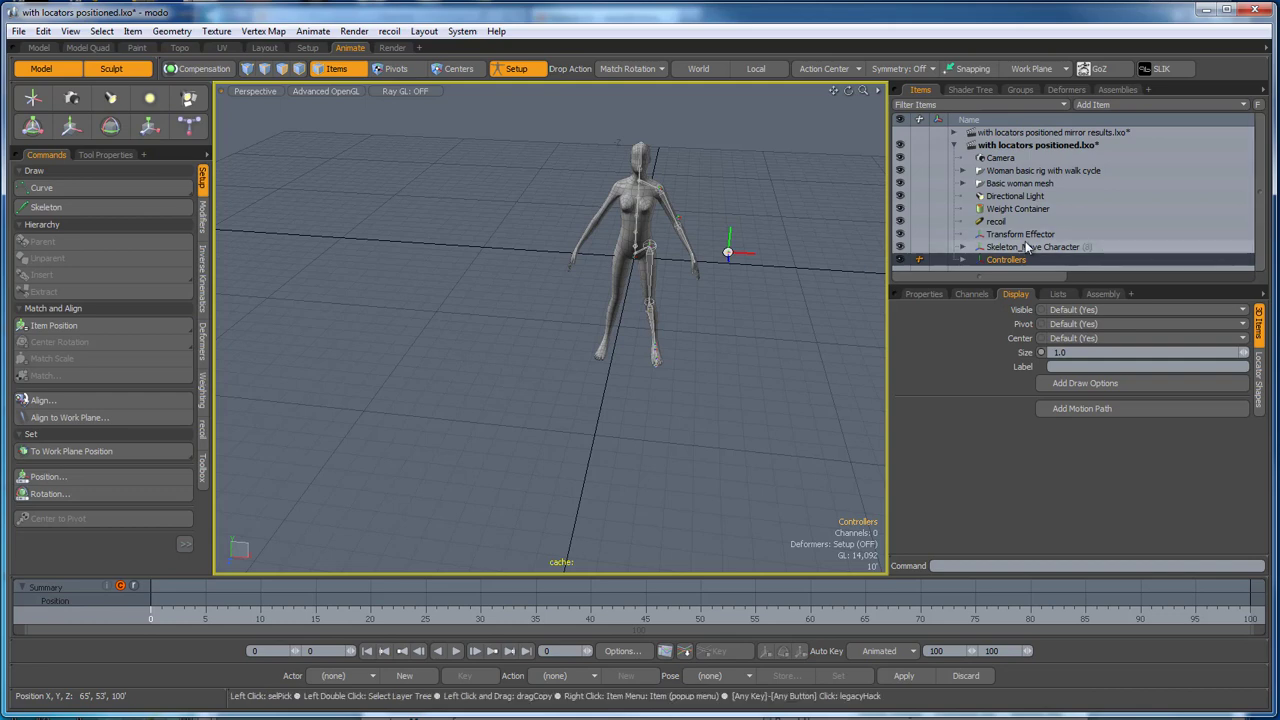
pyautogui.click(962, 260)
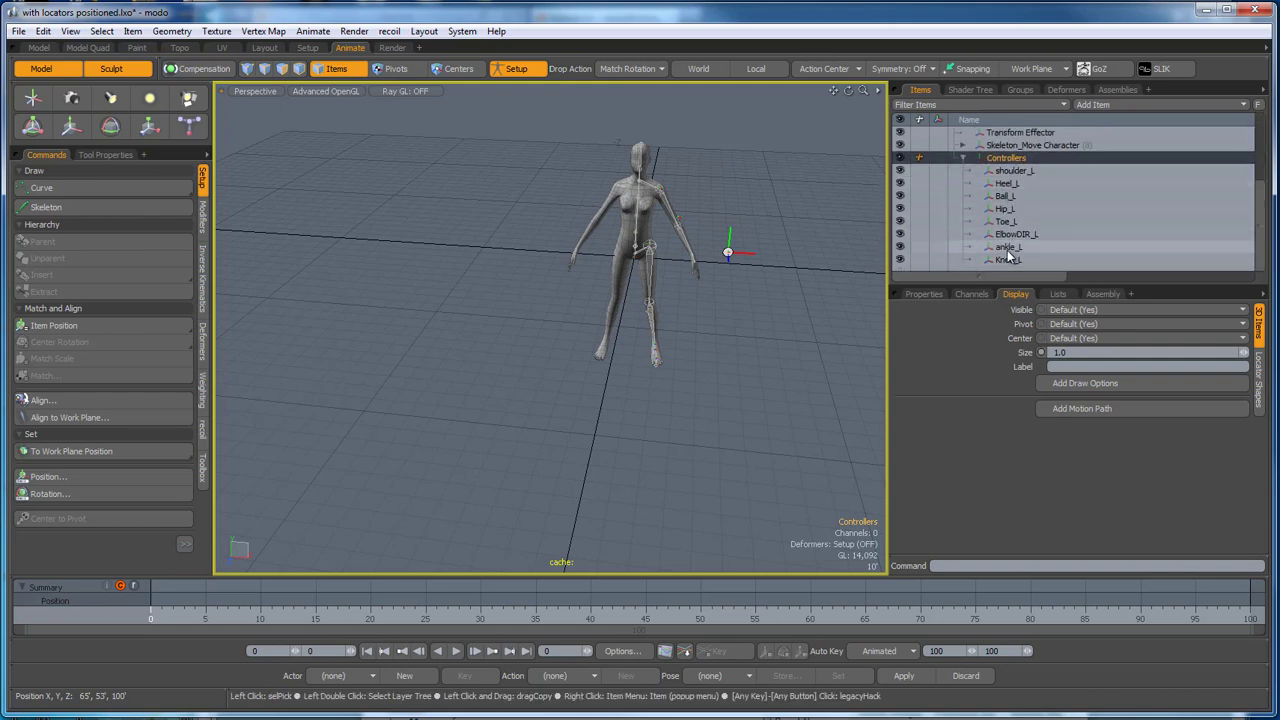
pyautogui.click(962, 158)
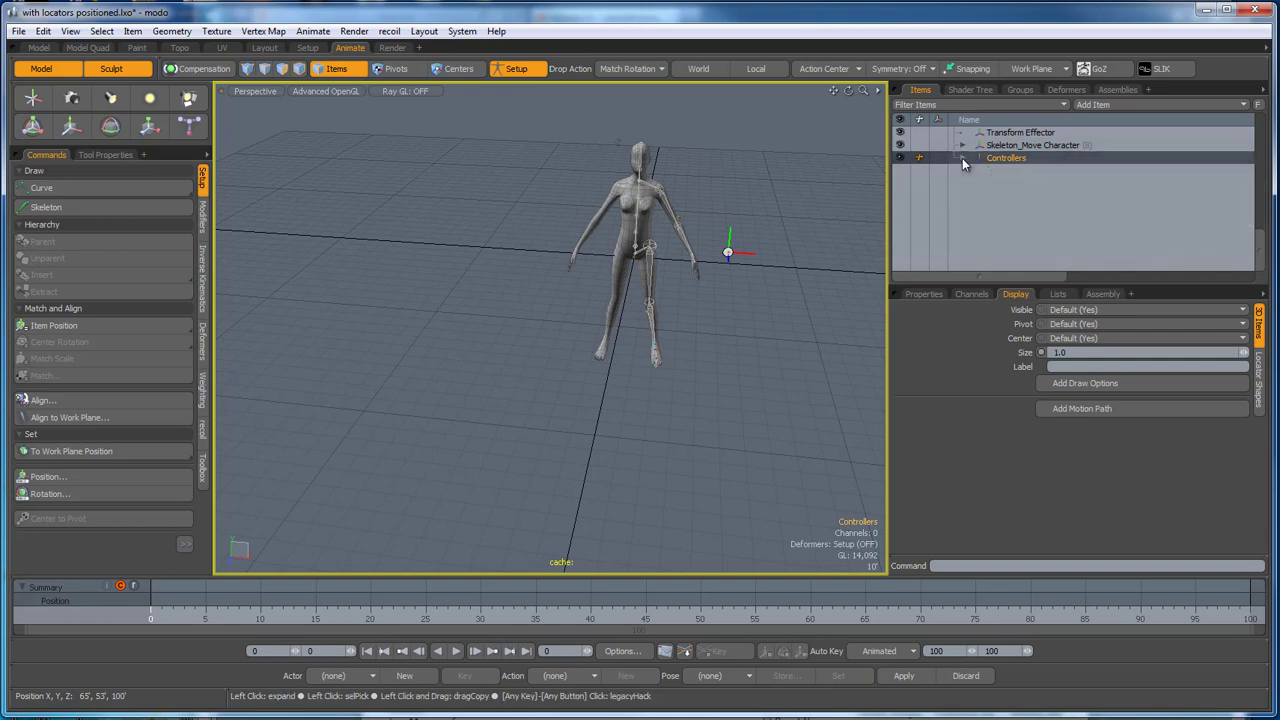
pyautogui.click(1012, 249)
pyautogui.click(1006, 260)
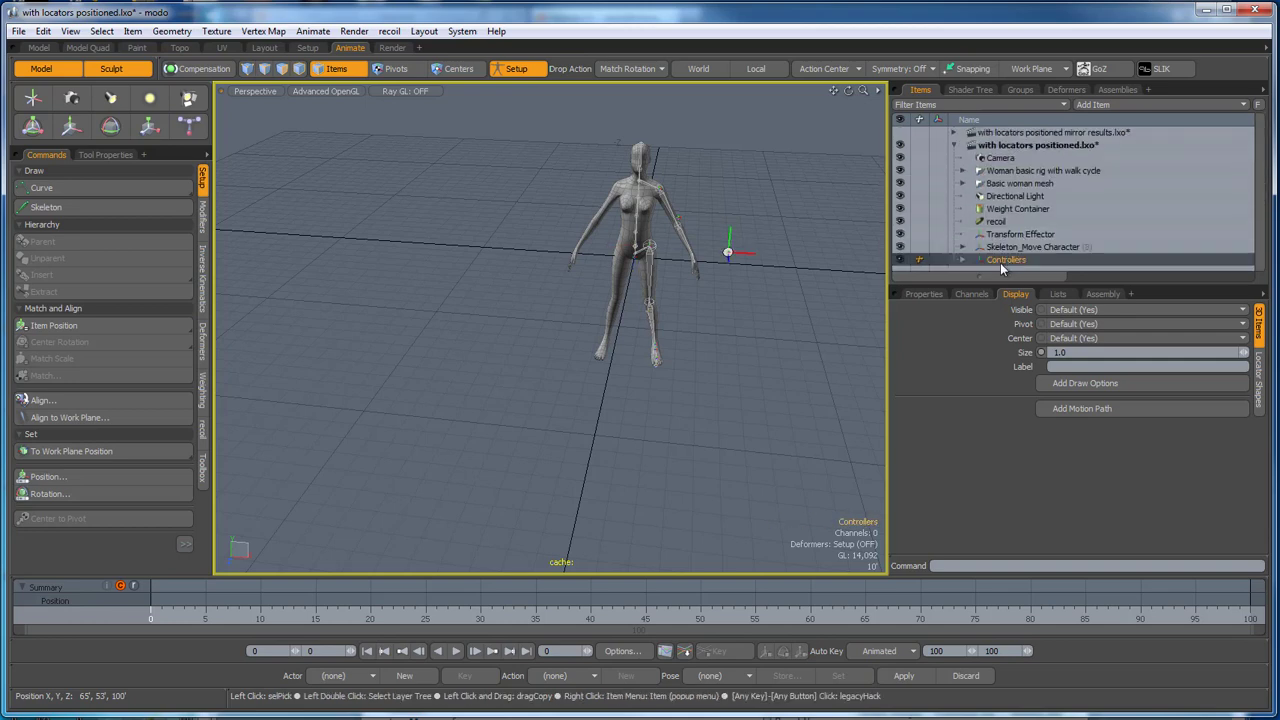
# Hide the Controllers locator on its own by setting its visibility to No.
pyautogui.scroll(5, 741, 227)
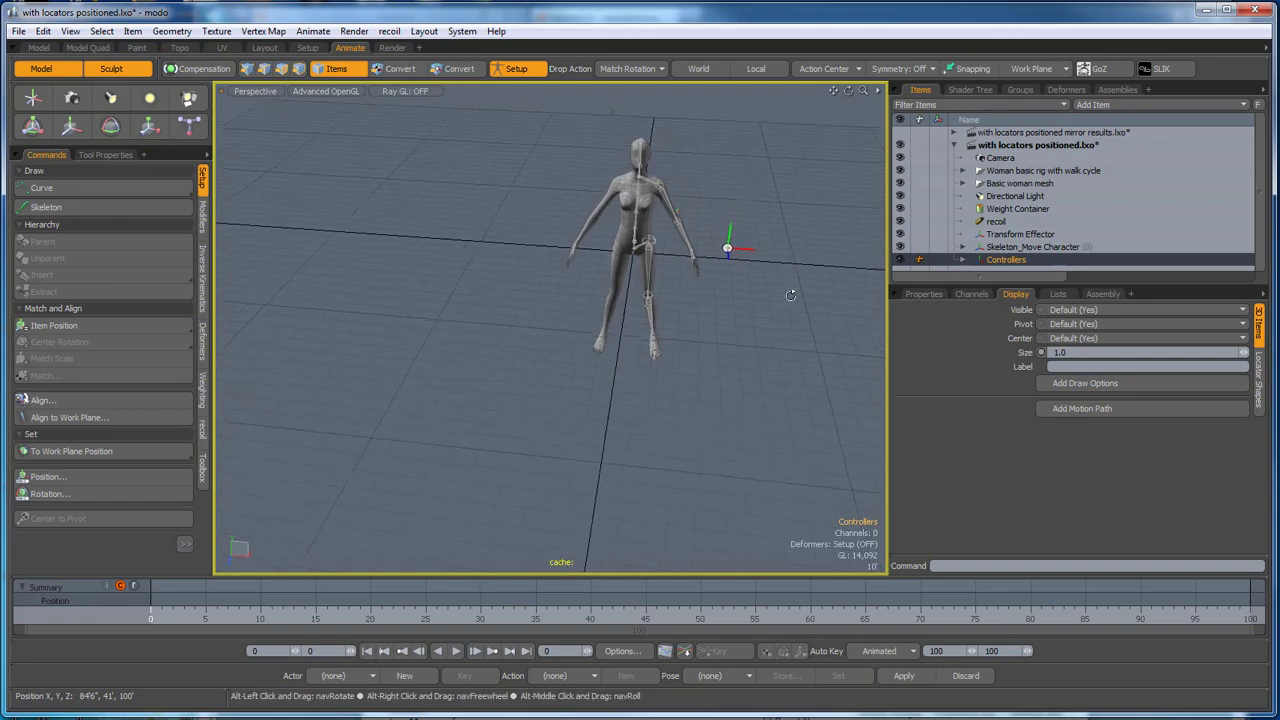
pyautogui.scroll(6, 741, 227)
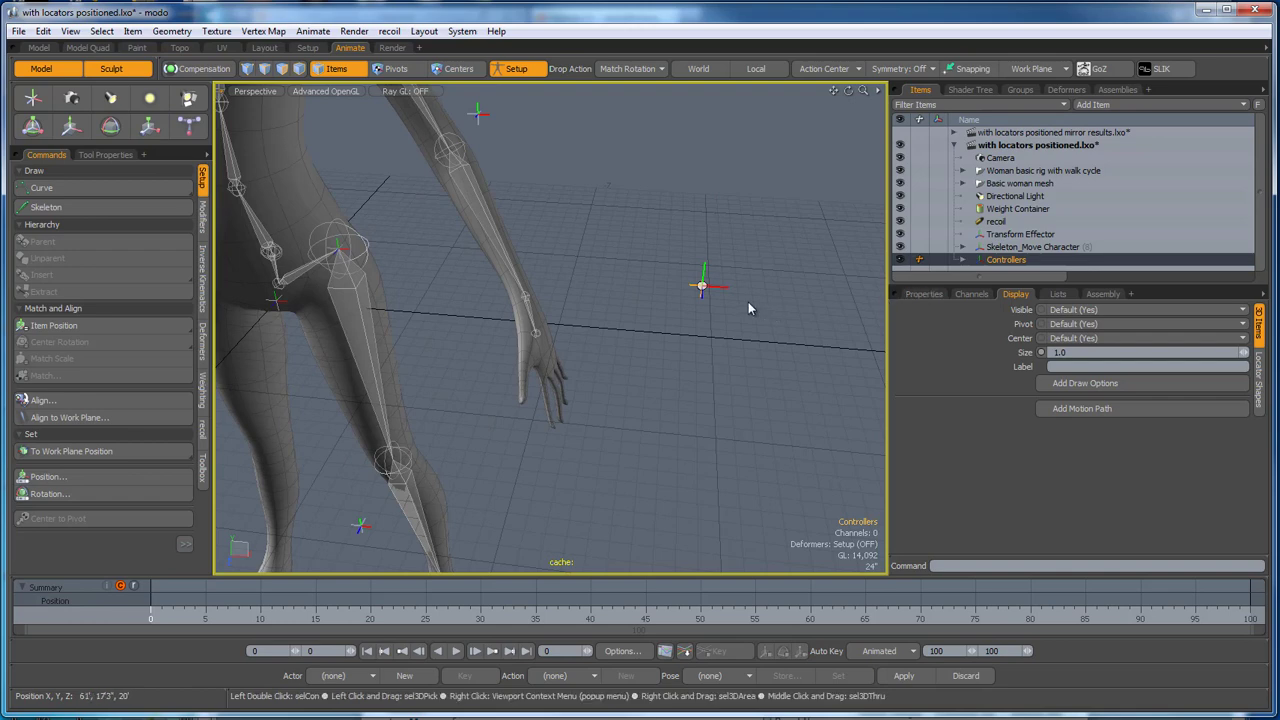
pyautogui.scroll(-3, 748, 302)
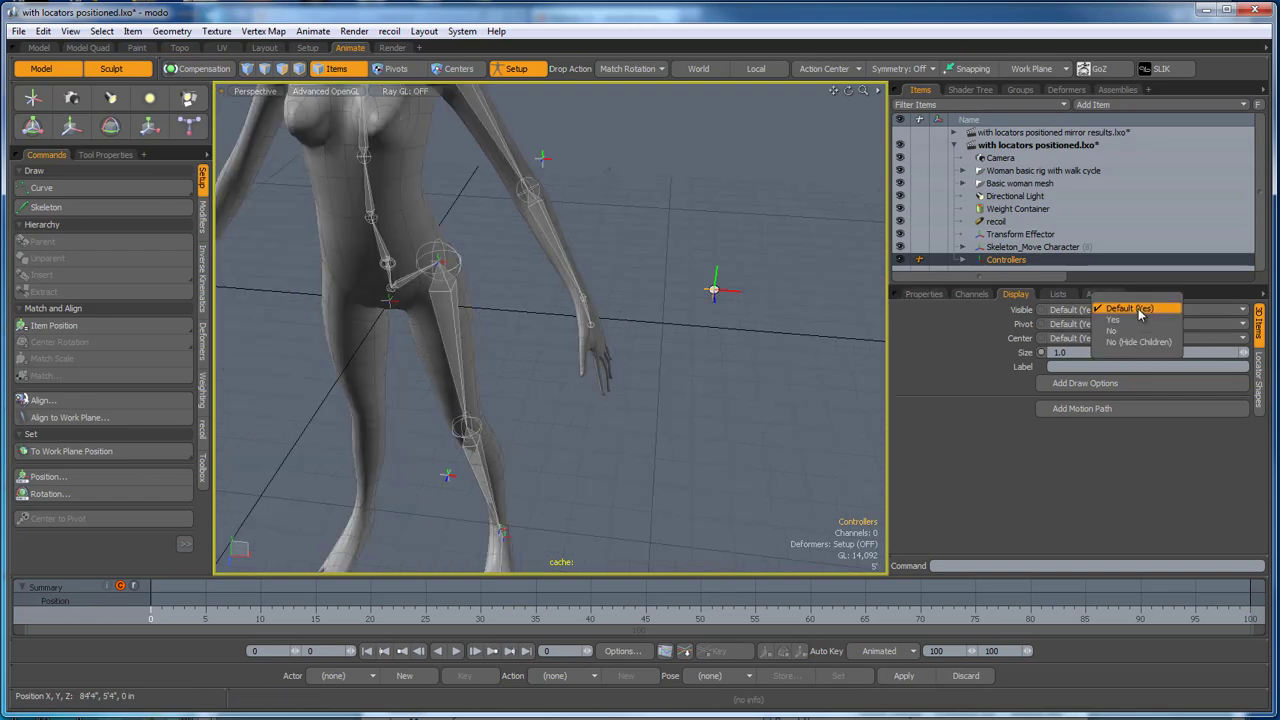
pyautogui.click(1118, 331)
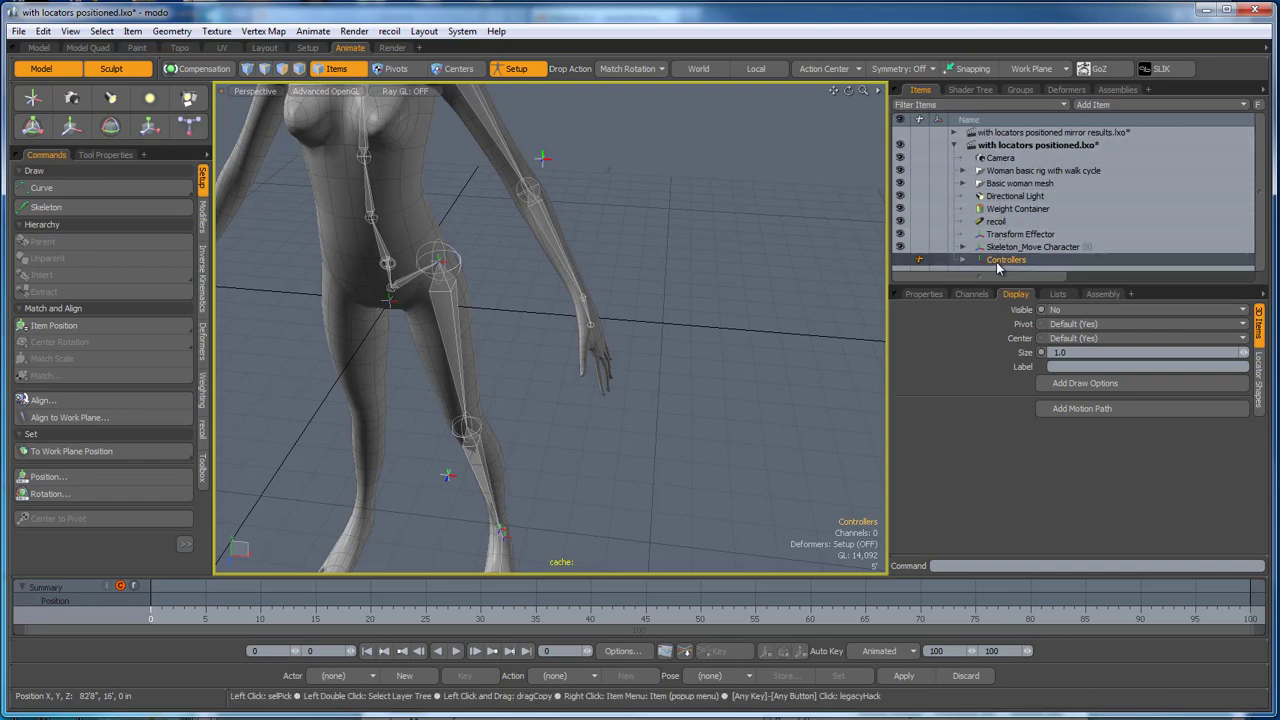
# Inspect the remaining locators around the figure's arm, hip and leg from several angles.
pyautogui.scroll(-5, 793, 250)
pyautogui.keyDown('alt'); pyautogui.moveTo(758, 303); pyautogui.dragTo(817, 289); pyautogui.keyUp('alt')
pyautogui.scroll(3, 746, 272)
pyautogui.scroll(-3, 745, 273)
pyautogui.scroll(3, 687, 293)
pyautogui.scroll(-3, 687, 293)
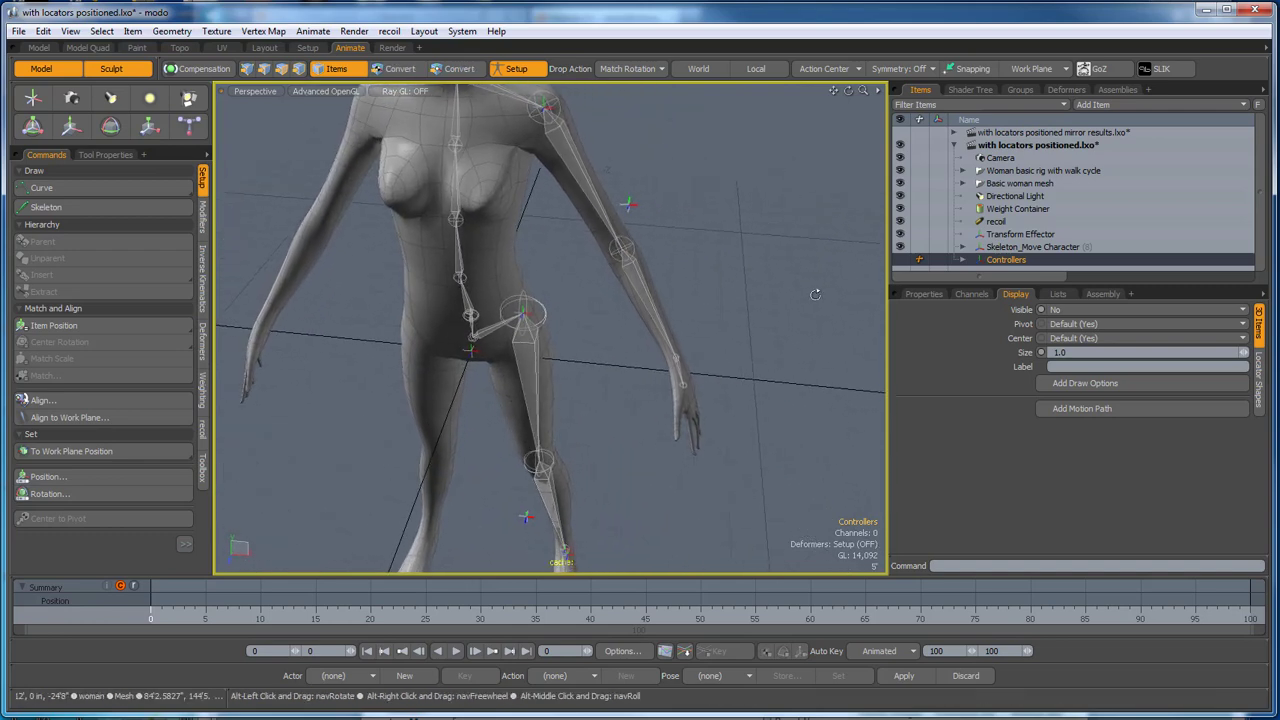
pyautogui.scroll(-3, 738, 302)
pyautogui.keyDown('alt'); pyautogui.moveTo(734, 300); pyautogui.dragTo(455, 219); pyautogui.keyUp('alt')
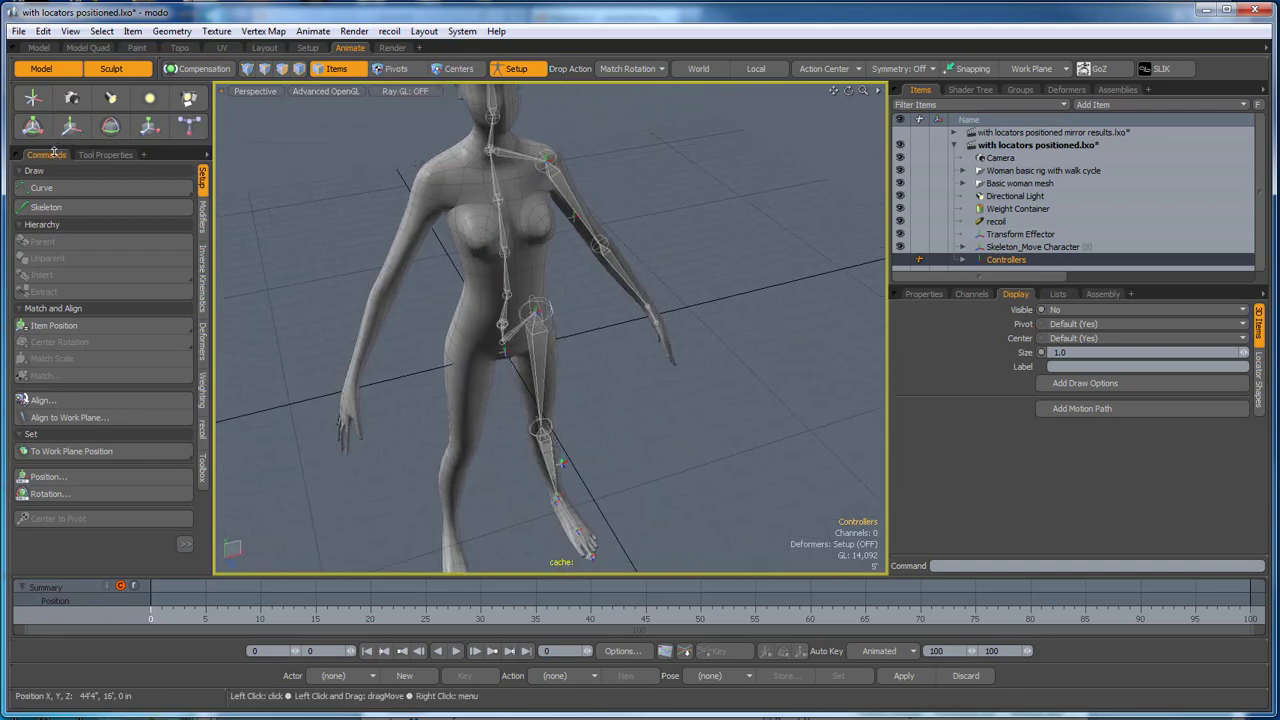
# Add a new locator, move it beside the figure's arm and deselect it.
pyautogui.click(31, 100)
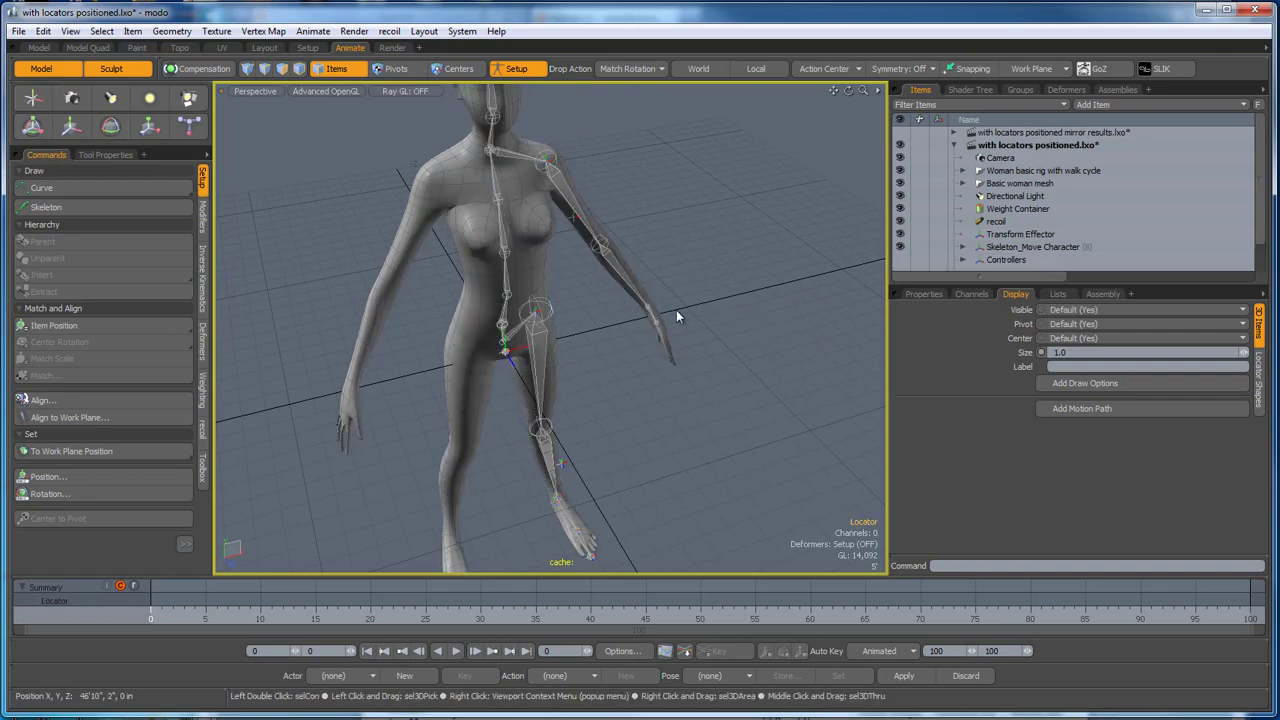
pyautogui.press('w')
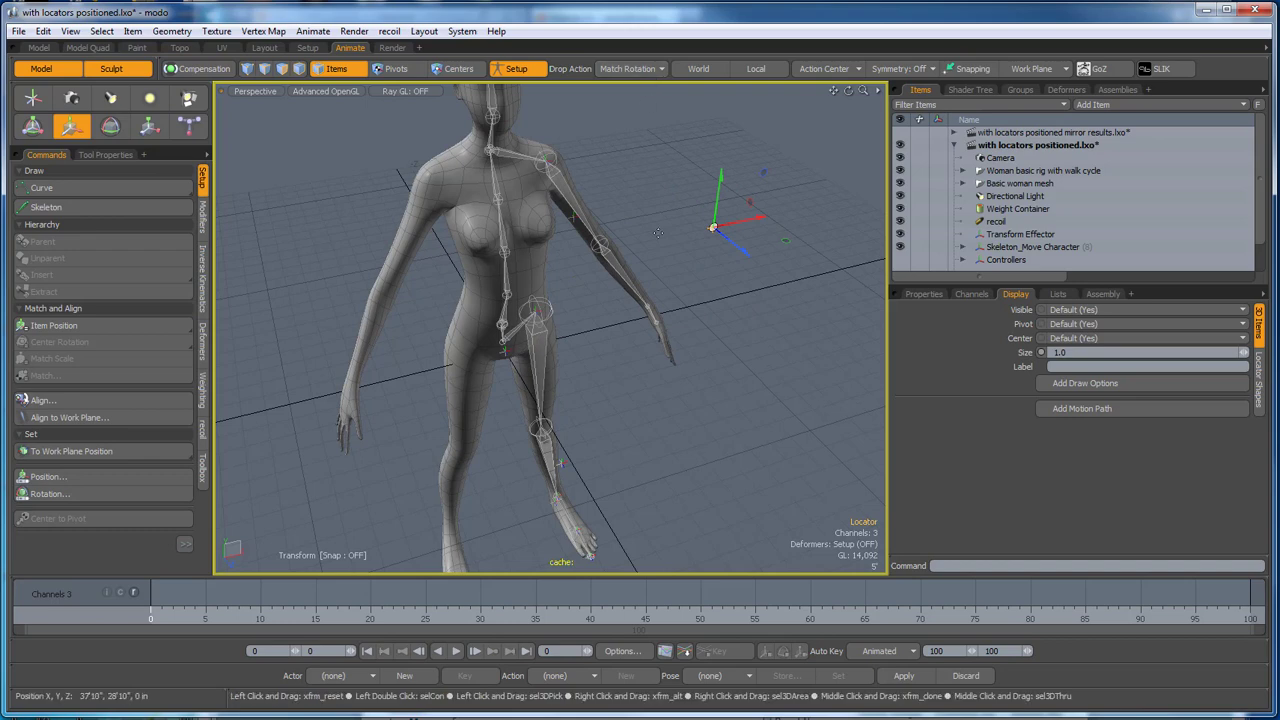
pyautogui.keyDown('alt'); pyautogui.moveTo(770, 305); pyautogui.dragTo(733, 285); pyautogui.keyUp('alt')
pyautogui.press('q')
pyautogui.click(731, 281)
pyautogui.scroll(5, 744, 264)
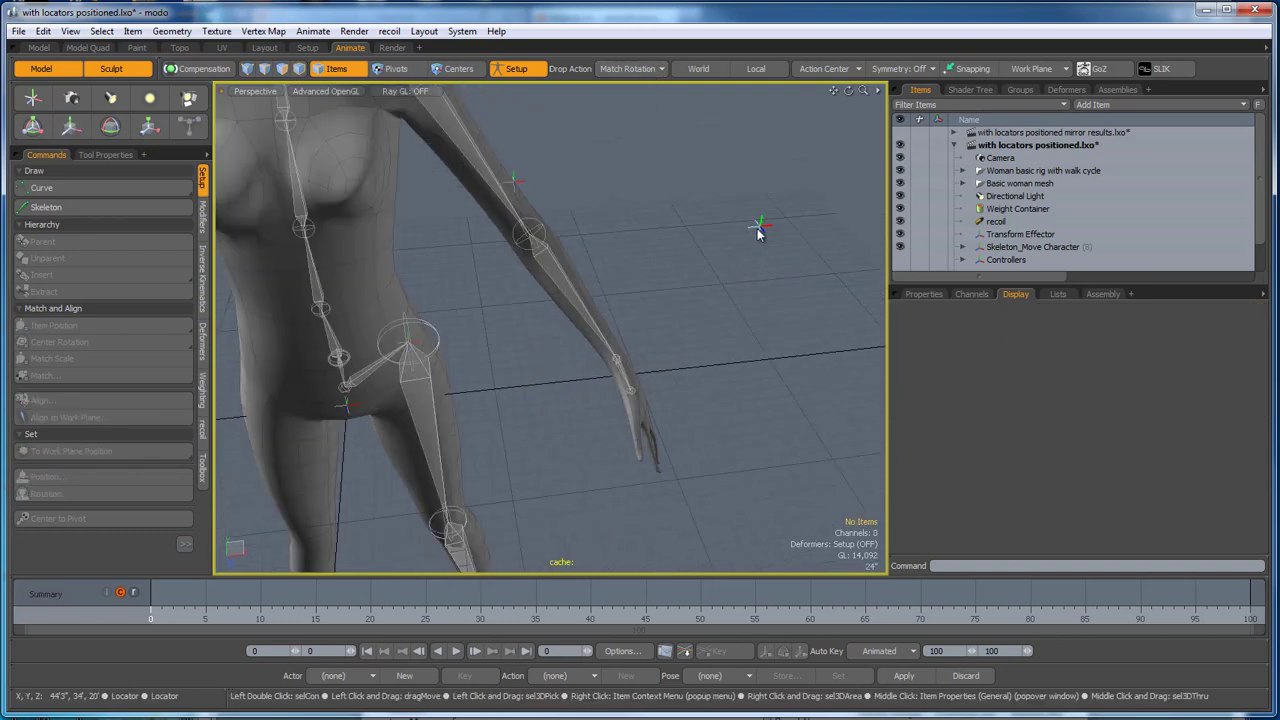
# Match the new locator's rotation to the forearm bone, then place it at the elbow joint with the Match Position drop action.
pyautogui.click(757, 228)
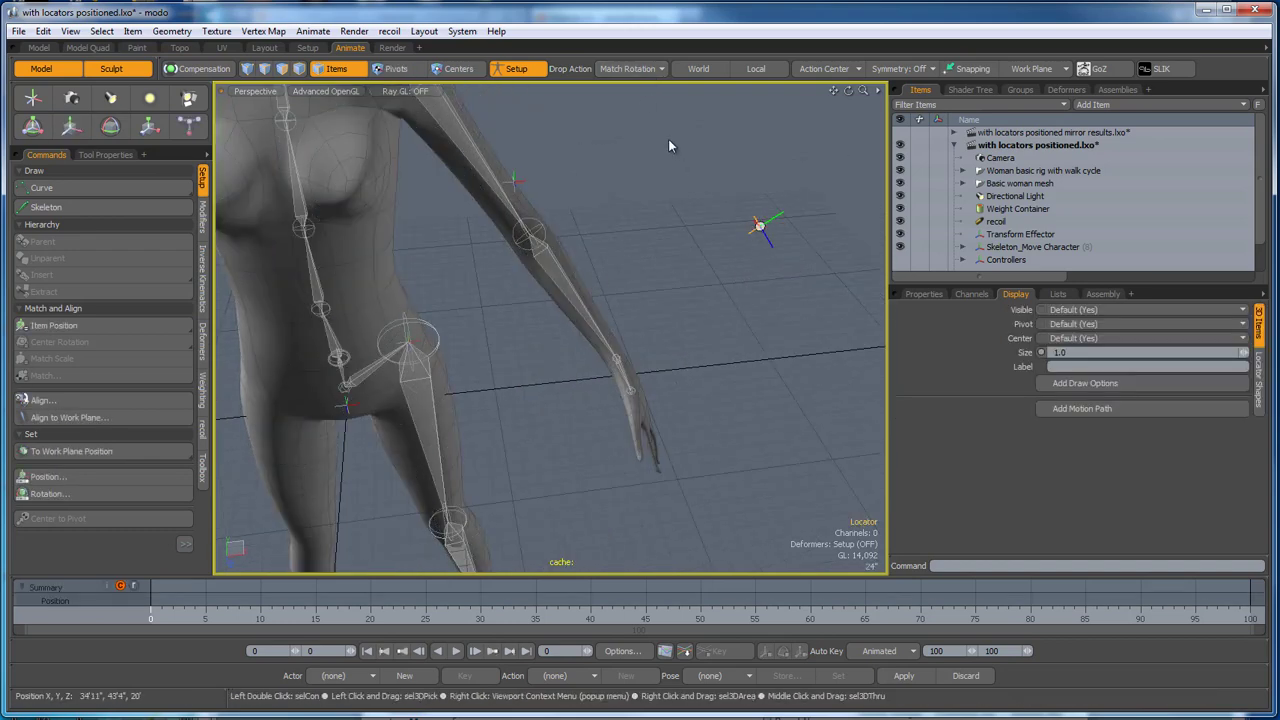
pyautogui.click(648, 70)
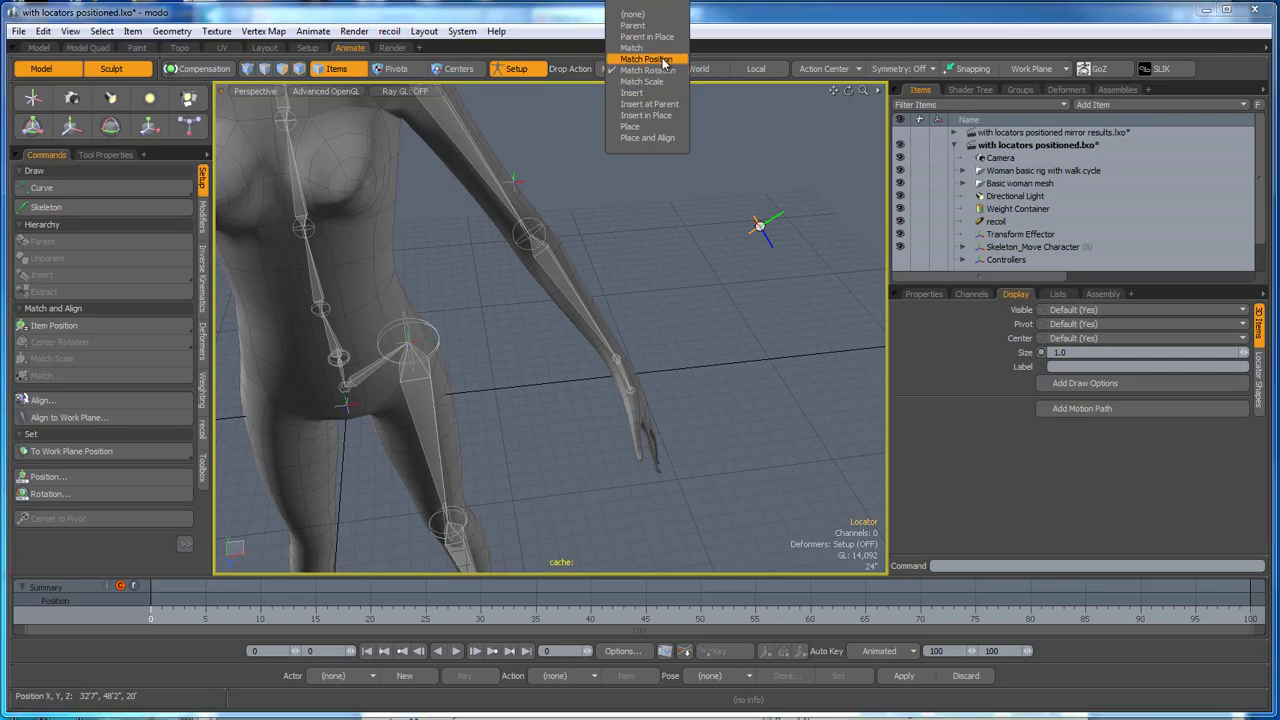
pyautogui.click(664, 60)
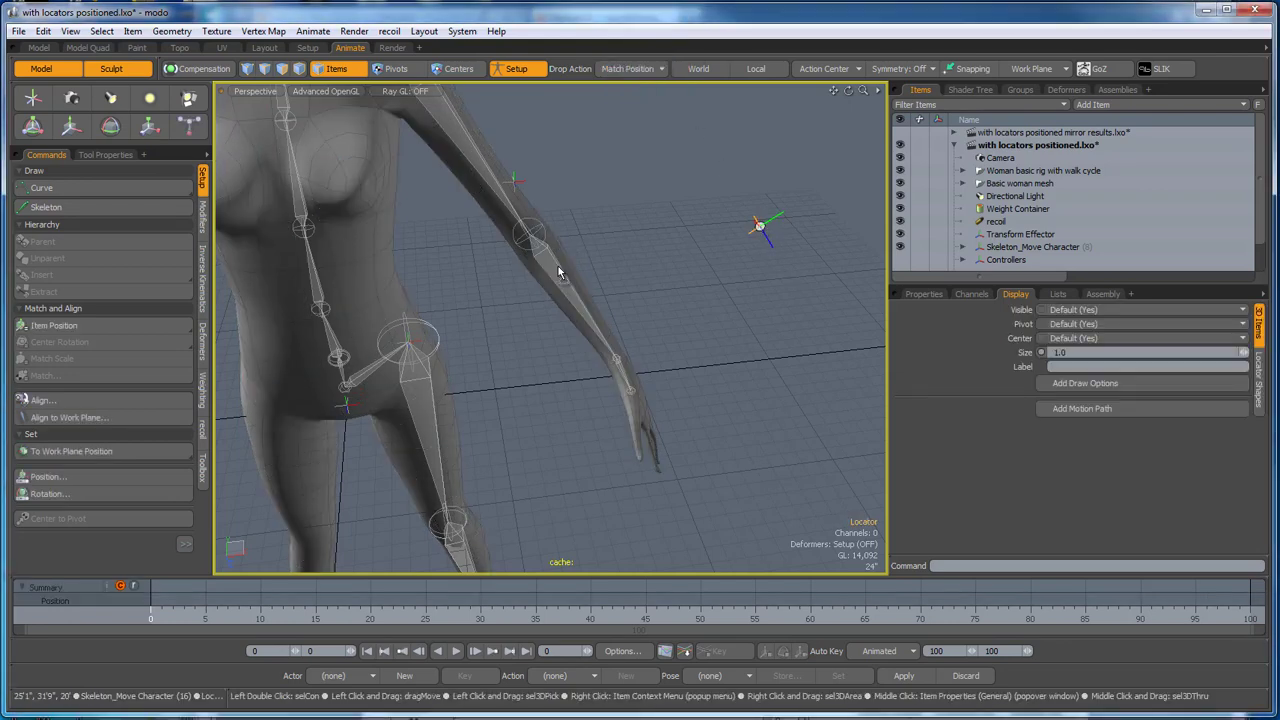
pyautogui.moveTo(558, 266); pyautogui.dragTo(557, 267)
pyautogui.keyDown('alt'); pyautogui.moveTo(755, 292); pyautogui.dragTo(726, 283); pyautogui.keyUp('alt')
pyautogui.scroll(-1, 996, 249)
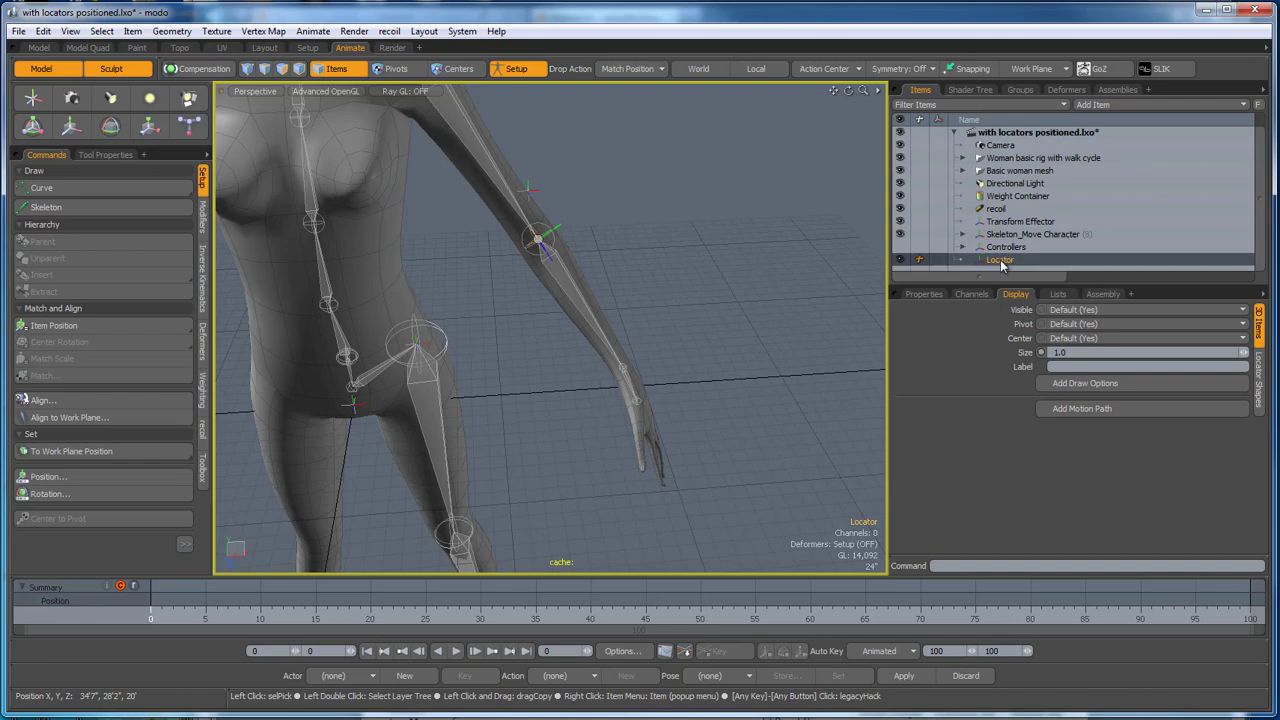
pyautogui.scroll(1, 1004, 258)
pyautogui.moveTo(647, 295)
pyautogui.keyDown('alt'); pyautogui.mouseDown()
pyautogui.moveTo(700, 300)
pyautogui.moveTo(650, 291)
pyautogui.mouseUp(); pyautogui.keyUp('alt')
pyautogui.scroll(-2, 708, 318)
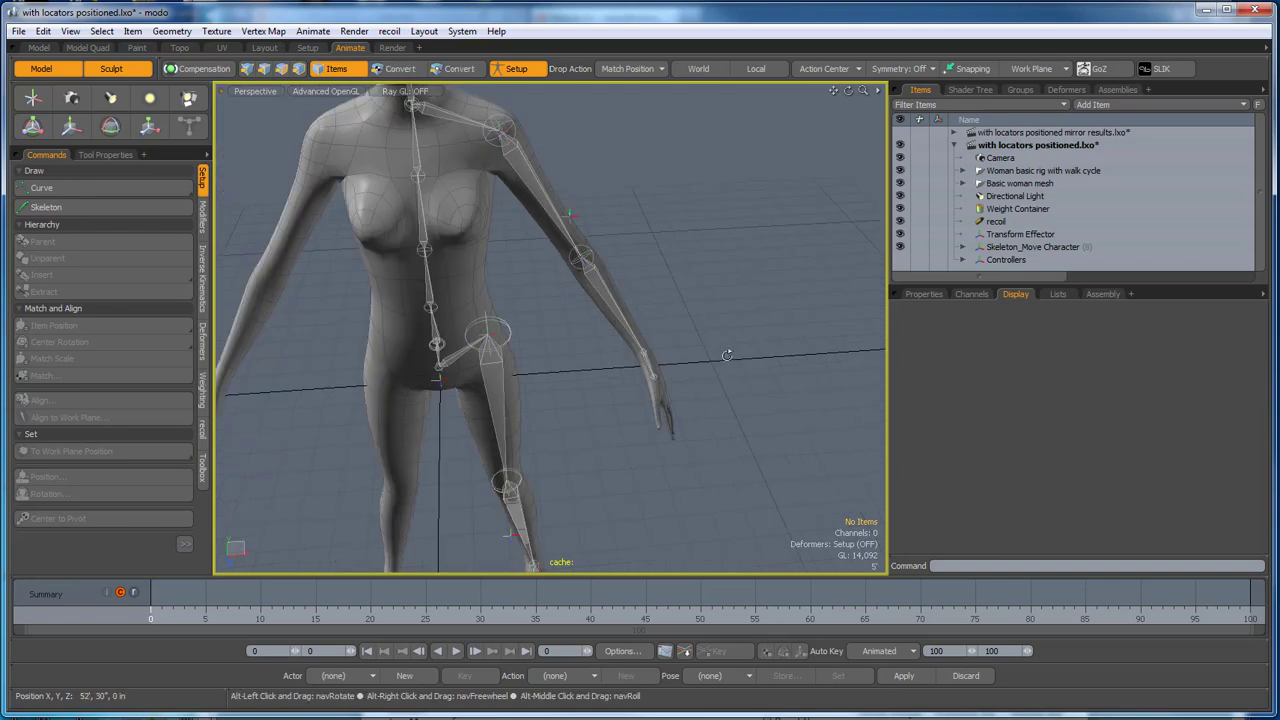
# Set the drop action to Insert and drop the shoulder_L locator onto the upper arm bone.
pyautogui.keyDown('alt'); pyautogui.moveTo(727, 352); pyautogui.dragTo(689, 449); pyautogui.keyUp('alt')
pyautogui.scroll(-4, 707, 333)
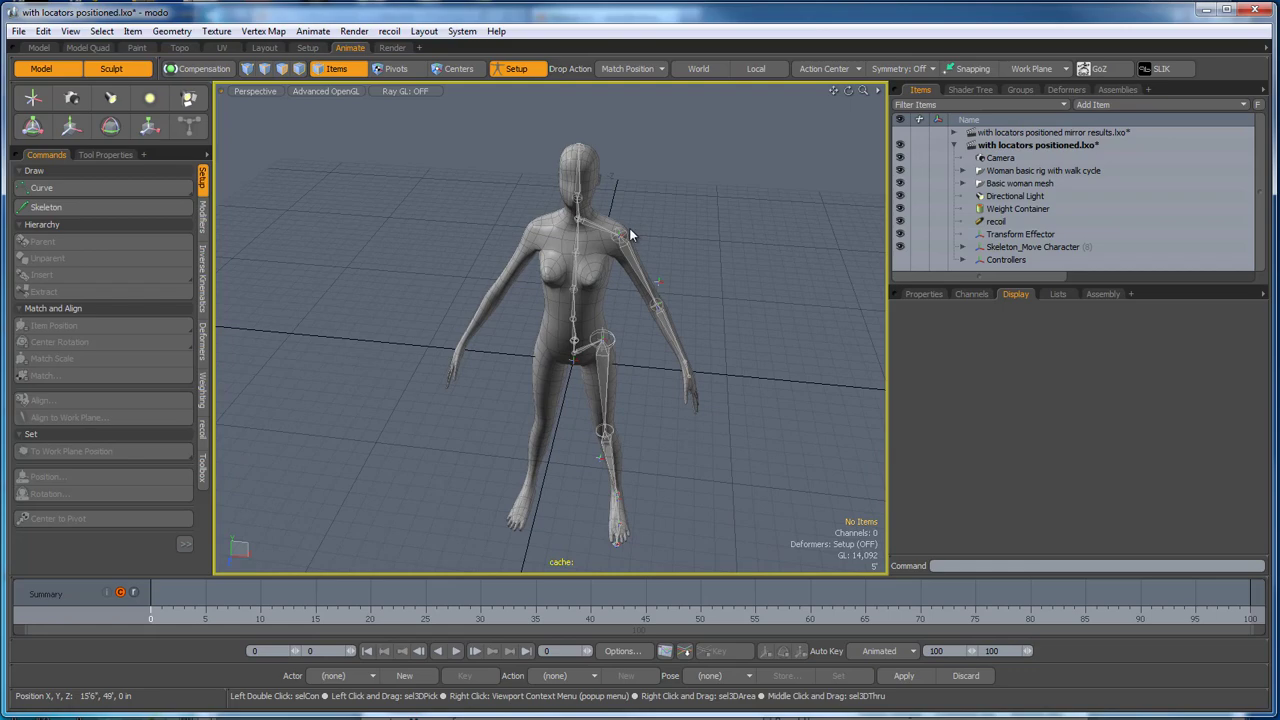
pyautogui.scroll(5, 630, 235)
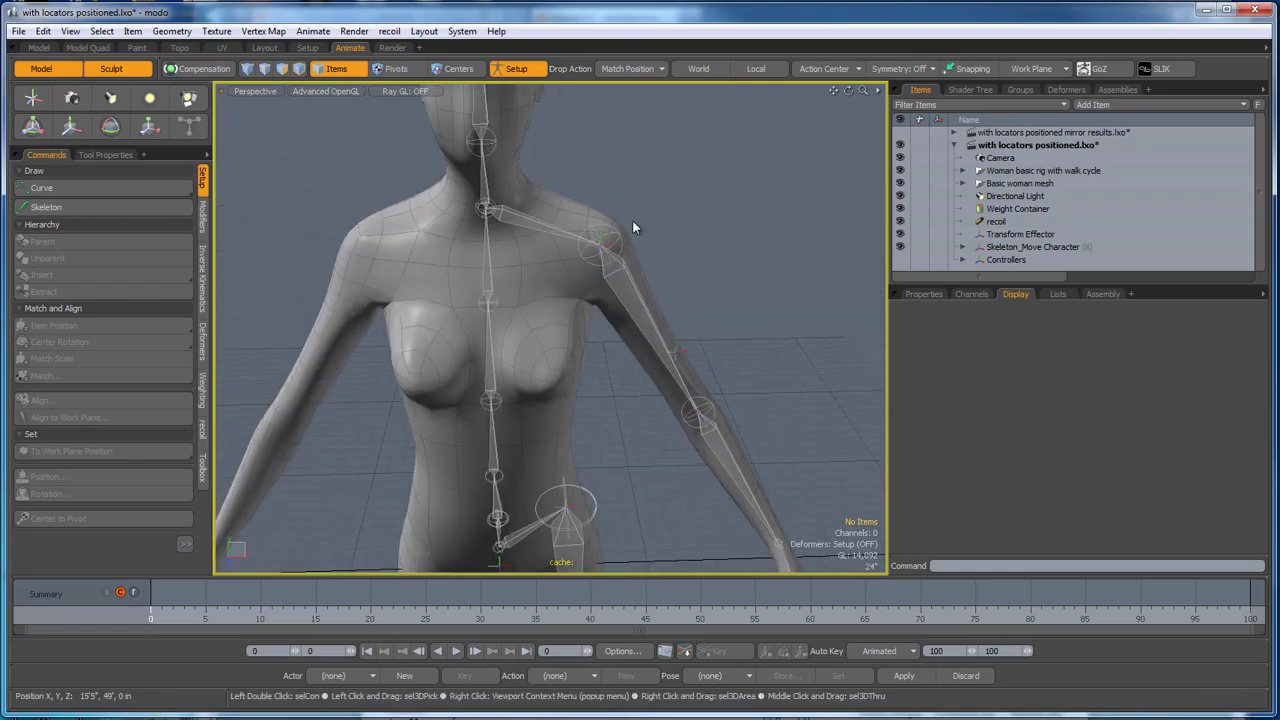
pyautogui.scroll(5, 620, 240)
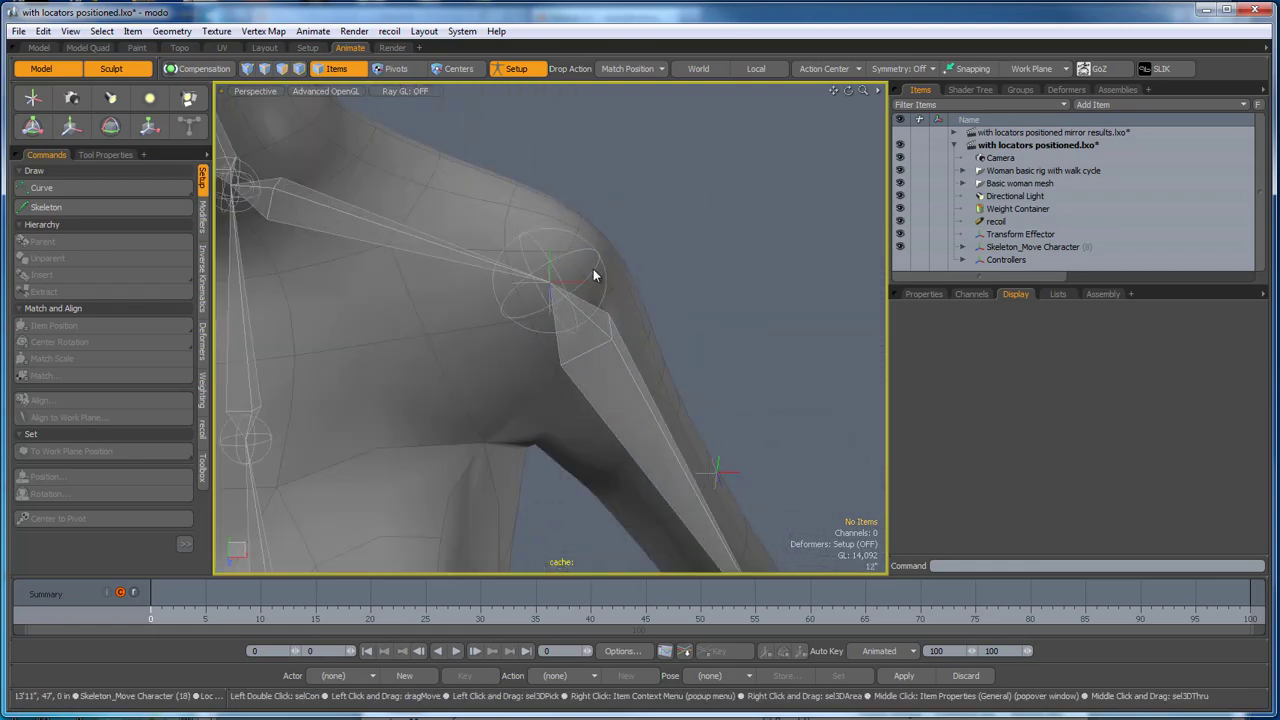
pyautogui.click(658, 69)
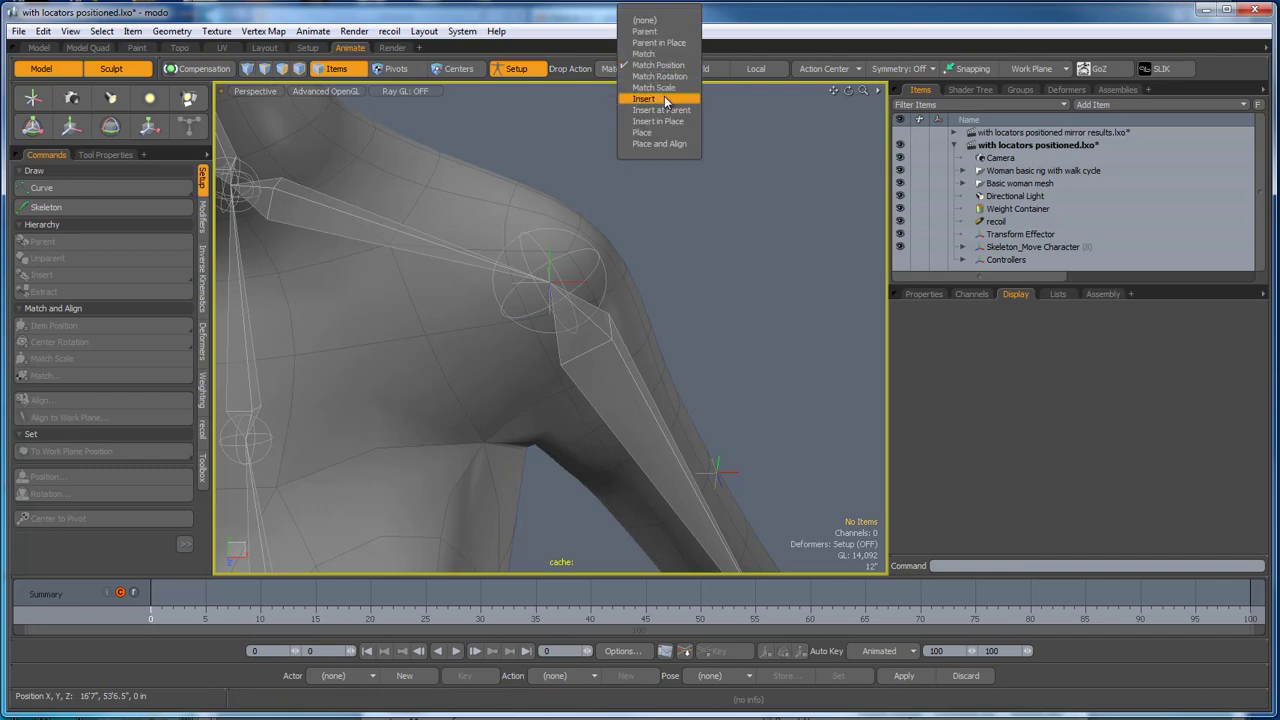
pyautogui.click(660, 98)
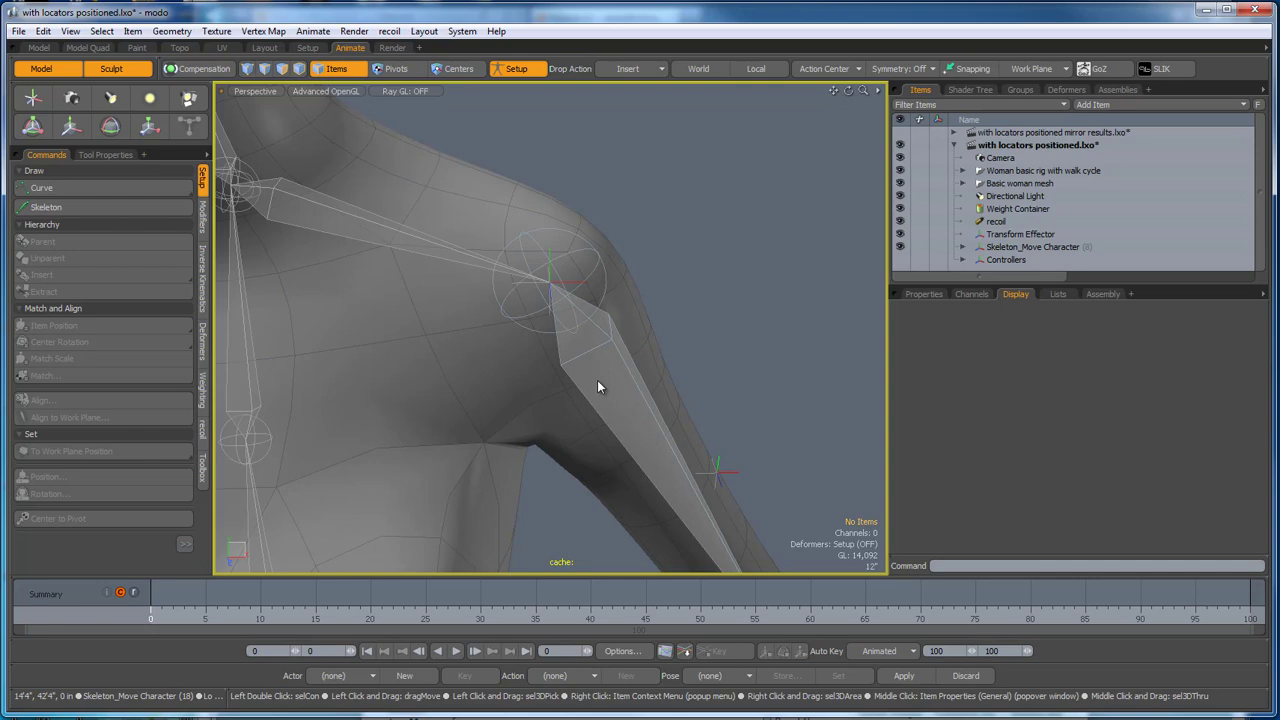
pyautogui.keyDown('alt'); pyautogui.moveTo(597, 380); pyautogui.dragTo(600, 351); pyautogui.keyUp('alt')
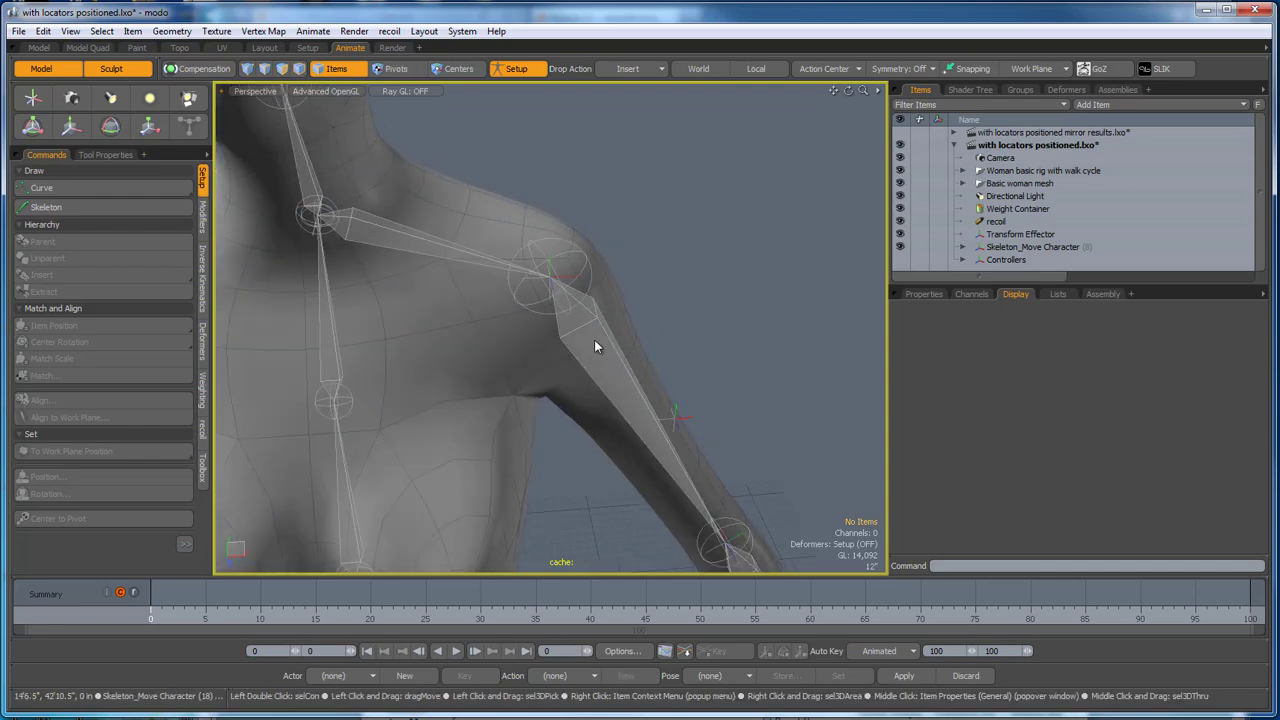
pyautogui.click(572, 280)
pyautogui.click(594, 342)
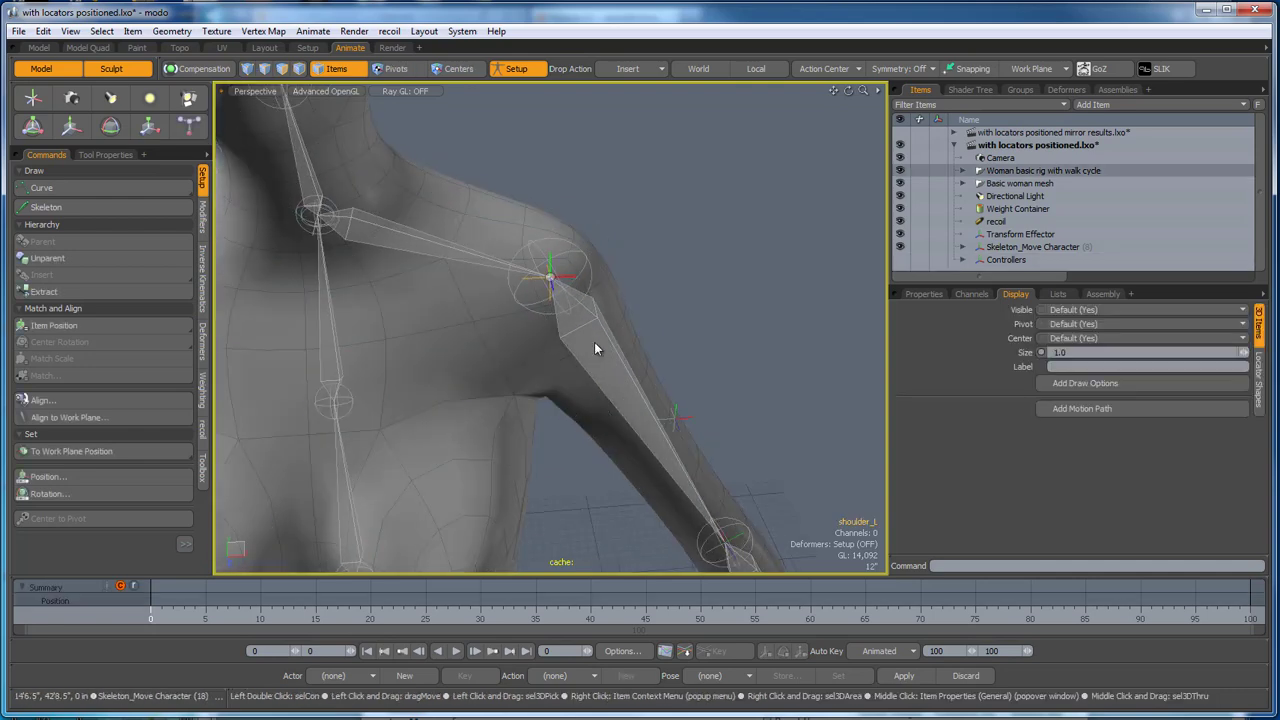
pyautogui.scroll(-5, 580, 266)
pyautogui.keyDown('alt'); pyautogui.moveTo(624, 358); pyautogui.dragTo(668, 232); pyautogui.keyUp('alt')
pyautogui.scroll(-3, 699, 307)
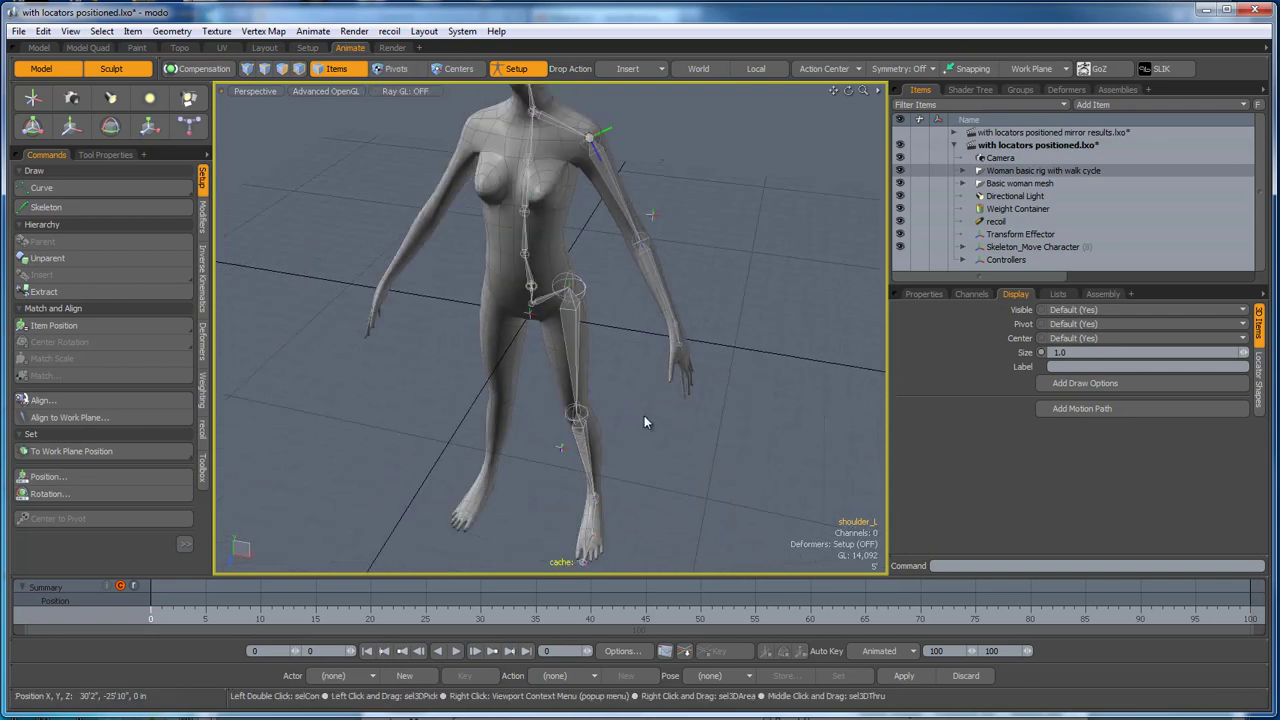
# Insert the Hip_L locator into the skeleton hierarchy by dropping it onto the thigh bone.
pyautogui.scroll(8, 571, 294)
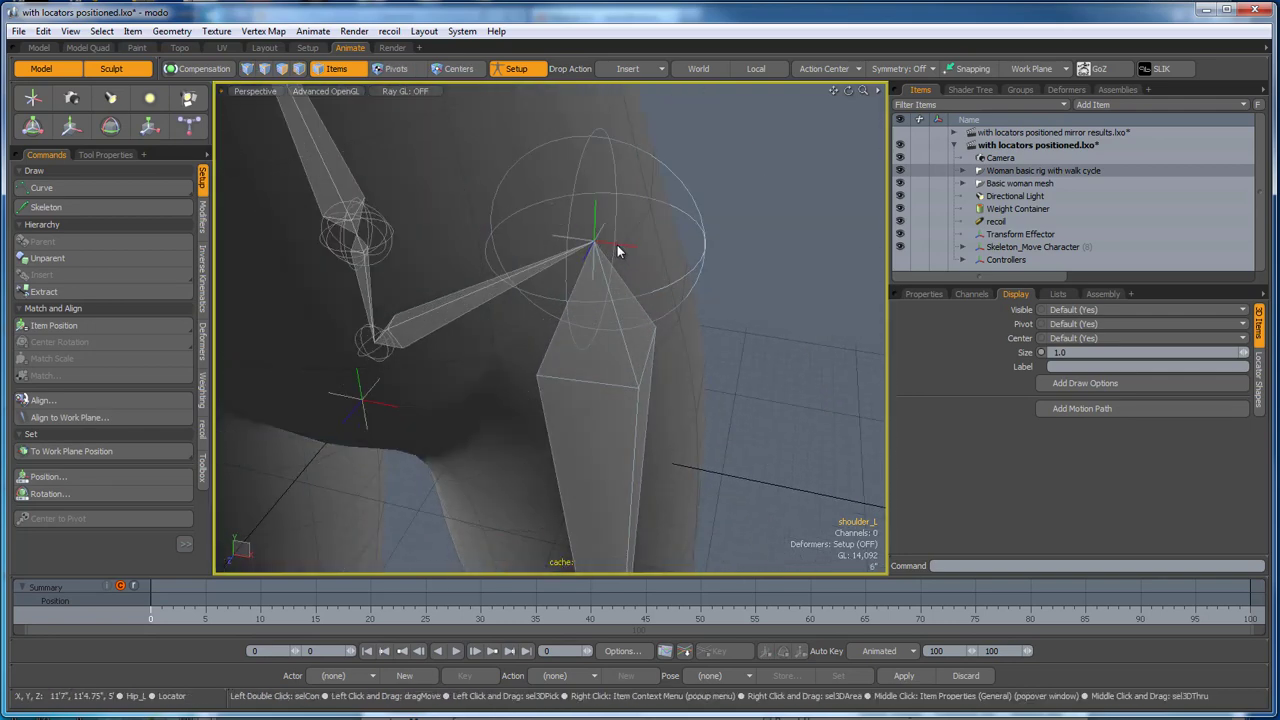
pyautogui.click(586, 435)
pyautogui.scroll(-4, 600, 405)
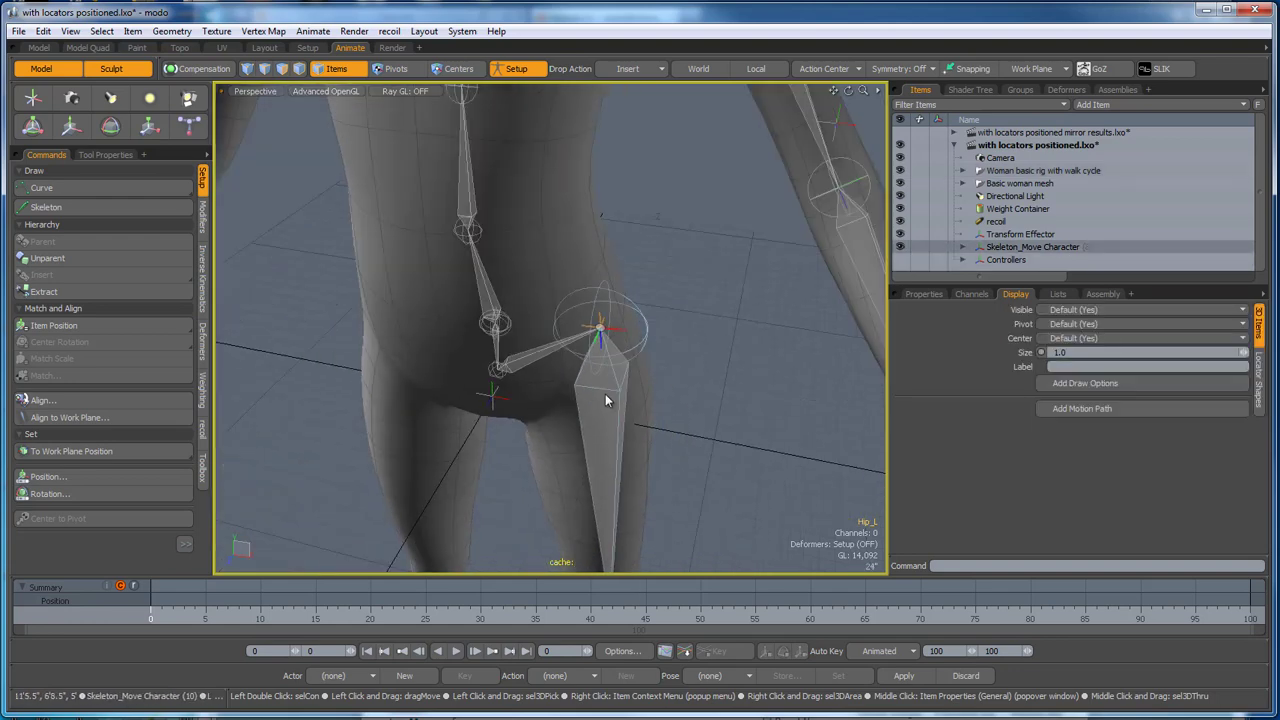
pyautogui.scroll(-4, 605, 394)
# Bring the foot locators into close side view and set the drop action to Parent in Place.
pyautogui.keyDown('alt'); pyautogui.moveTo(672, 497); pyautogui.dragTo(660, 211); pyautogui.keyUp('alt')
pyautogui.keyDown('alt'); pyautogui.moveTo(708, 385); pyautogui.dragTo(545, 430); pyautogui.keyUp('alt')
pyautogui.keyDown('alt'); pyautogui.keyDown('shift'); pyautogui.moveTo(700, 520); pyautogui.dragTo(700, 386); pyautogui.keyUp('shift'); pyautogui.keyUp('alt')
pyautogui.keyDown('alt'); pyautogui.moveTo(700, 386); pyautogui.dragTo(662, 378); pyautogui.keyUp('alt')
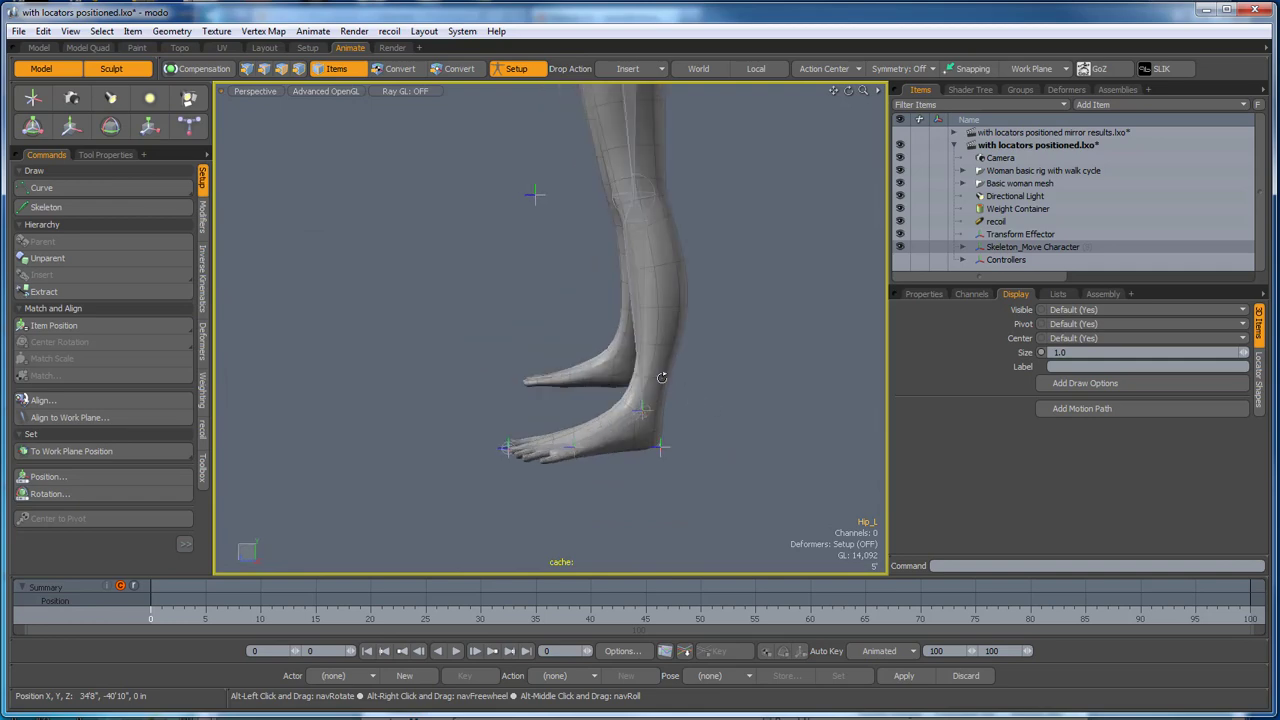
pyautogui.scroll(4, 640, 406)
pyautogui.keyDown('alt'); pyautogui.moveTo(711, 428); pyautogui.dragTo(708, 386); pyautogui.keyUp('alt')
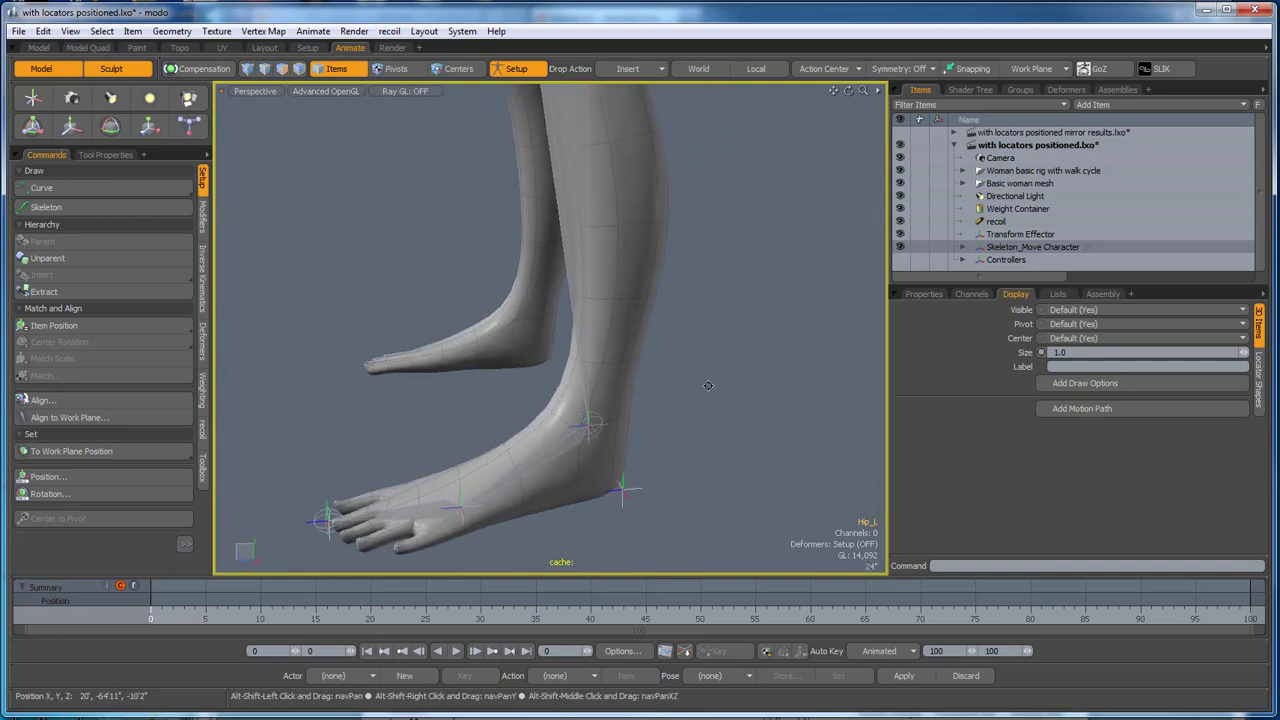
pyautogui.click(629, 74)
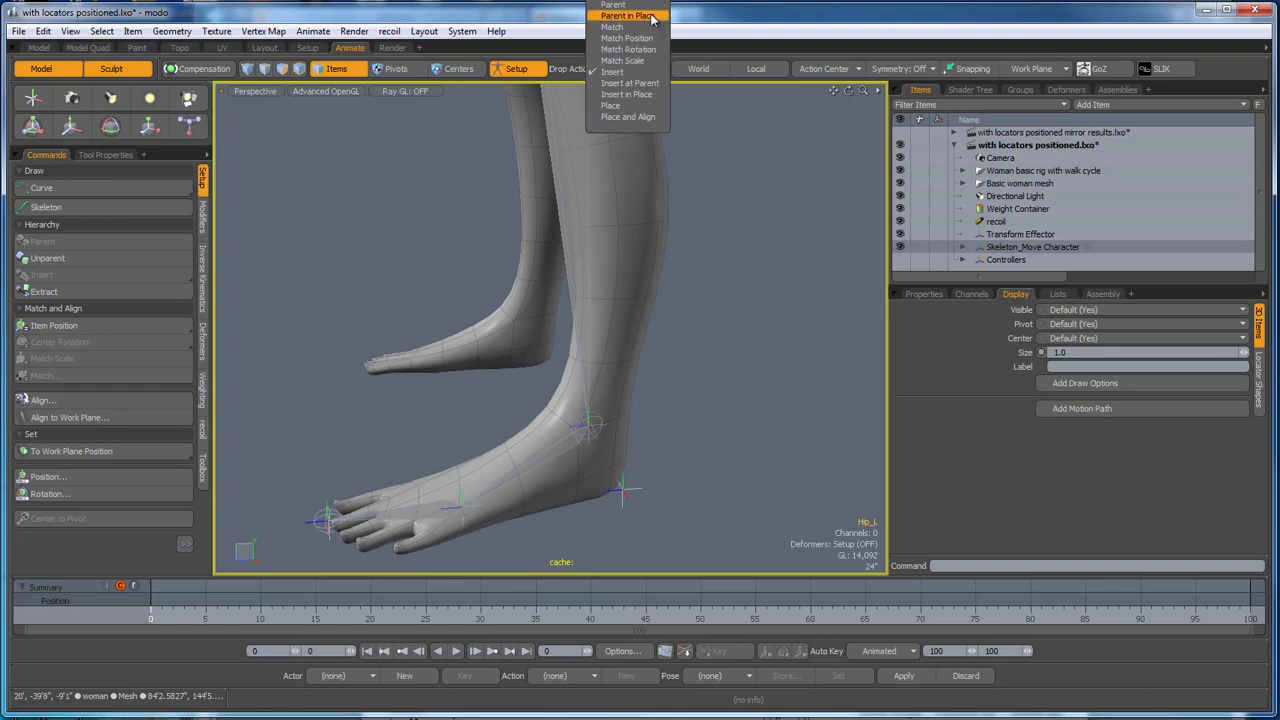
pyautogui.click(651, 17)
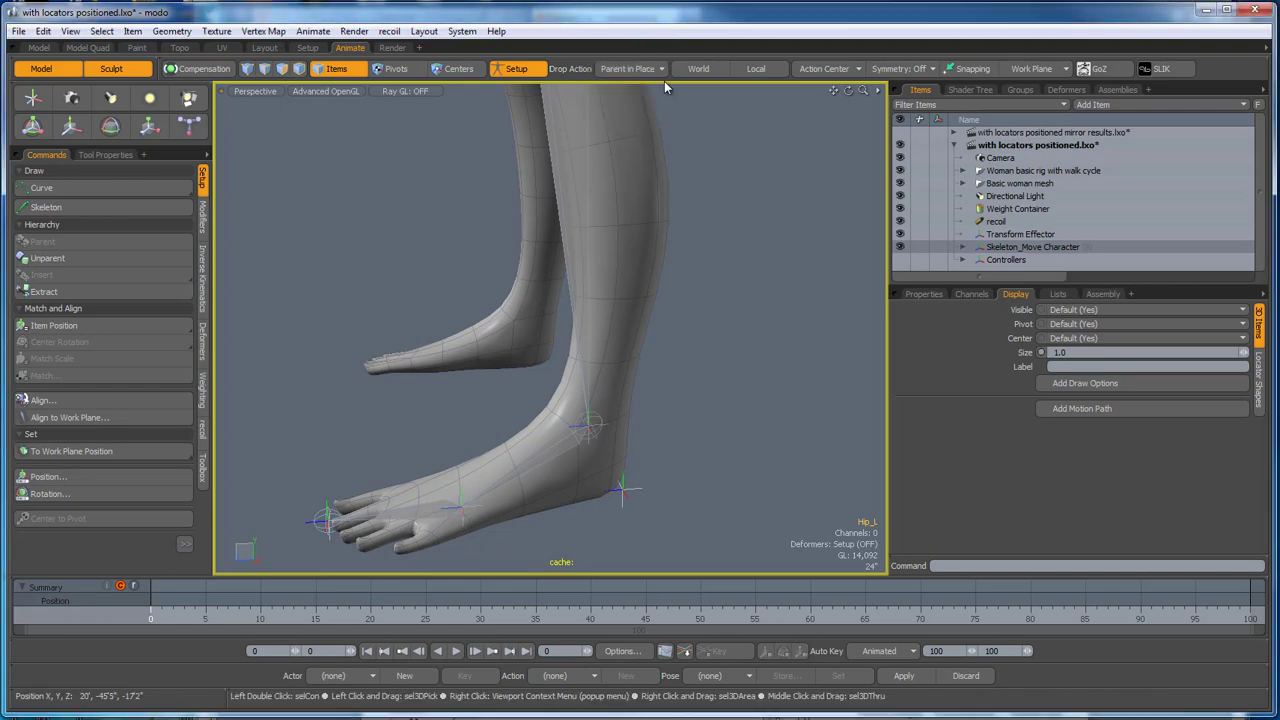
# Examine where the Hip_L locator sits in the Skeleton_Move Character hierarchy, then collapse the hierarchy again.
pyautogui.click(965, 248)
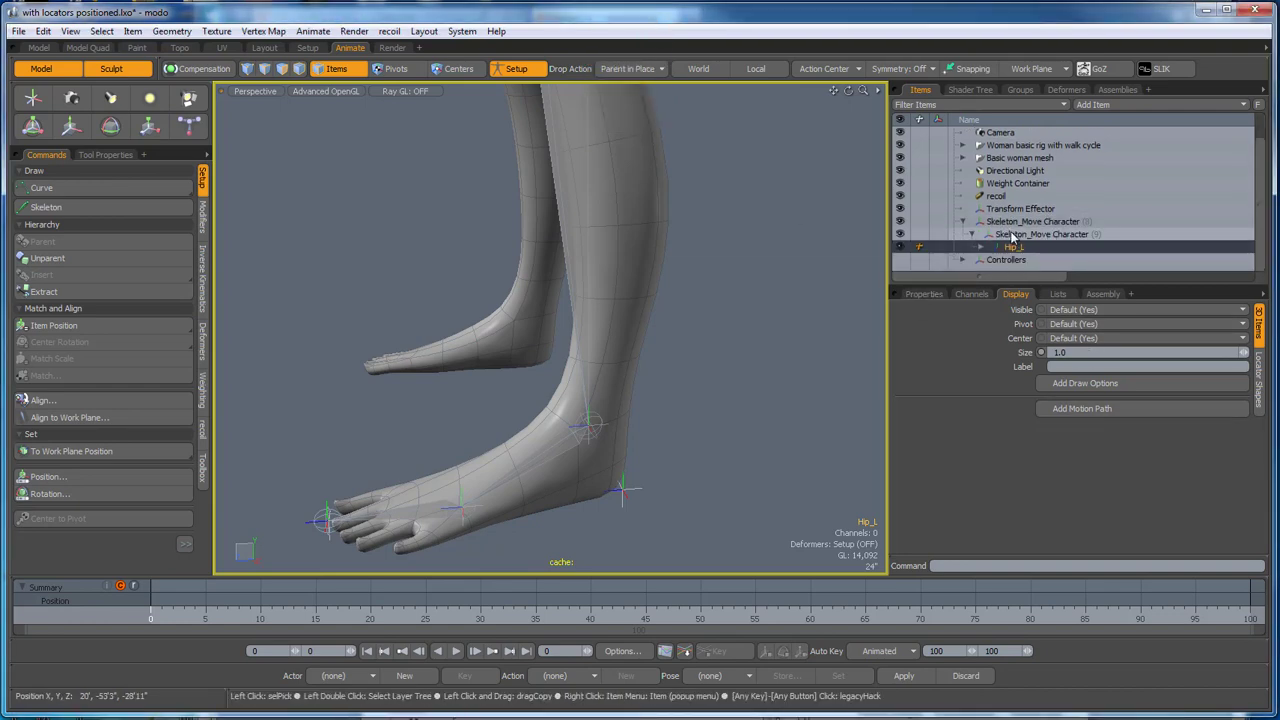
pyautogui.click(982, 247)
pyautogui.click(989, 248)
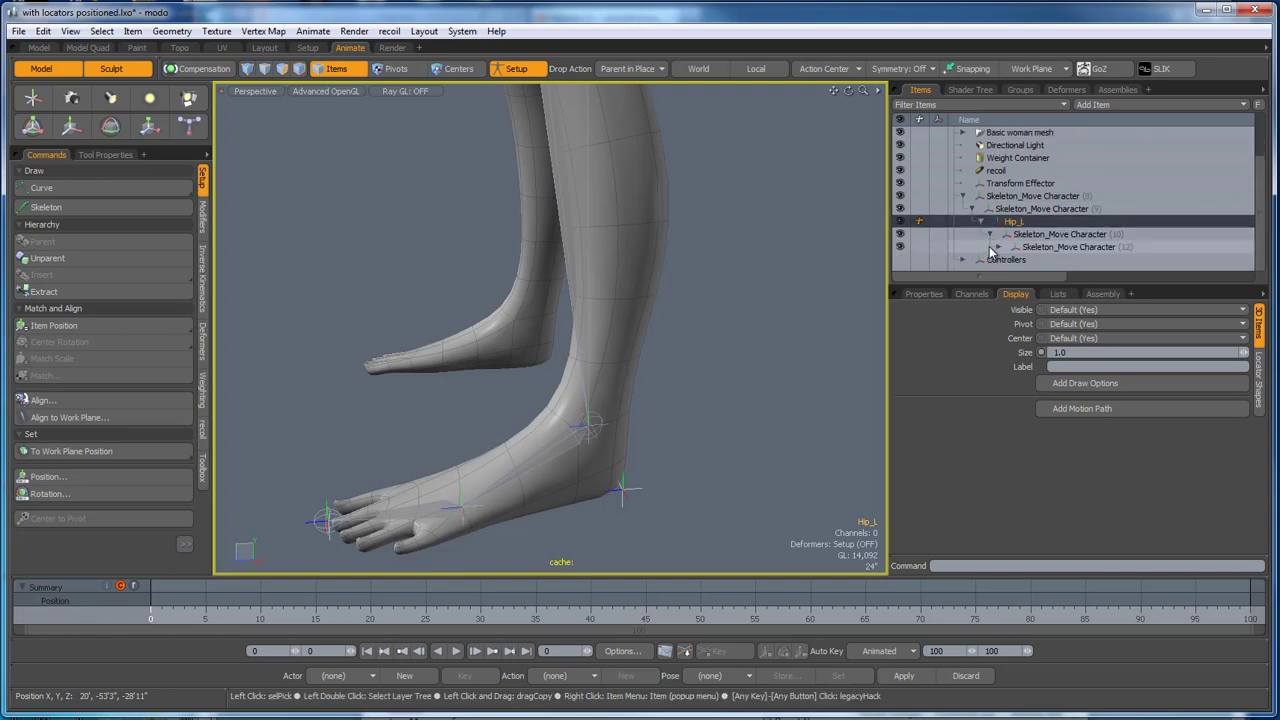
pyautogui.click(982, 221)
pyautogui.click(972, 235)
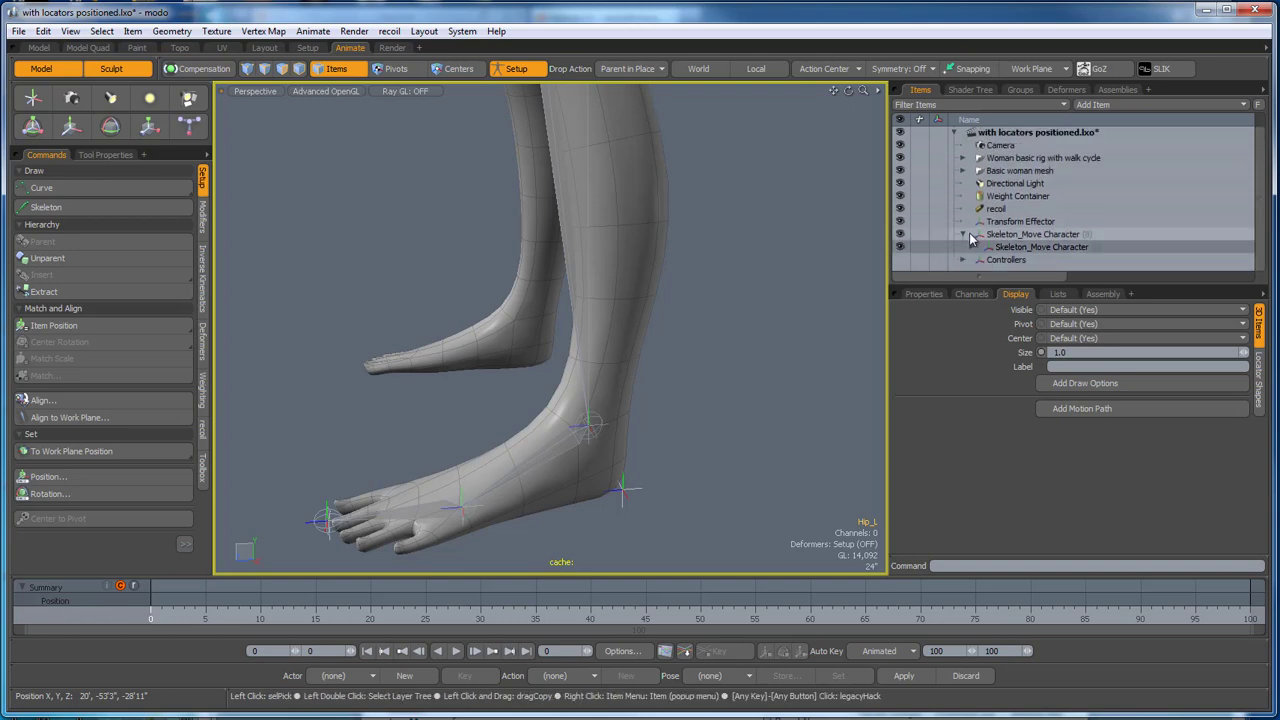
pyautogui.click(965, 235)
# Enlarge the ankle_L locator under Controllers to a display size of 3.16 and deselect it.
pyautogui.click(964, 260)
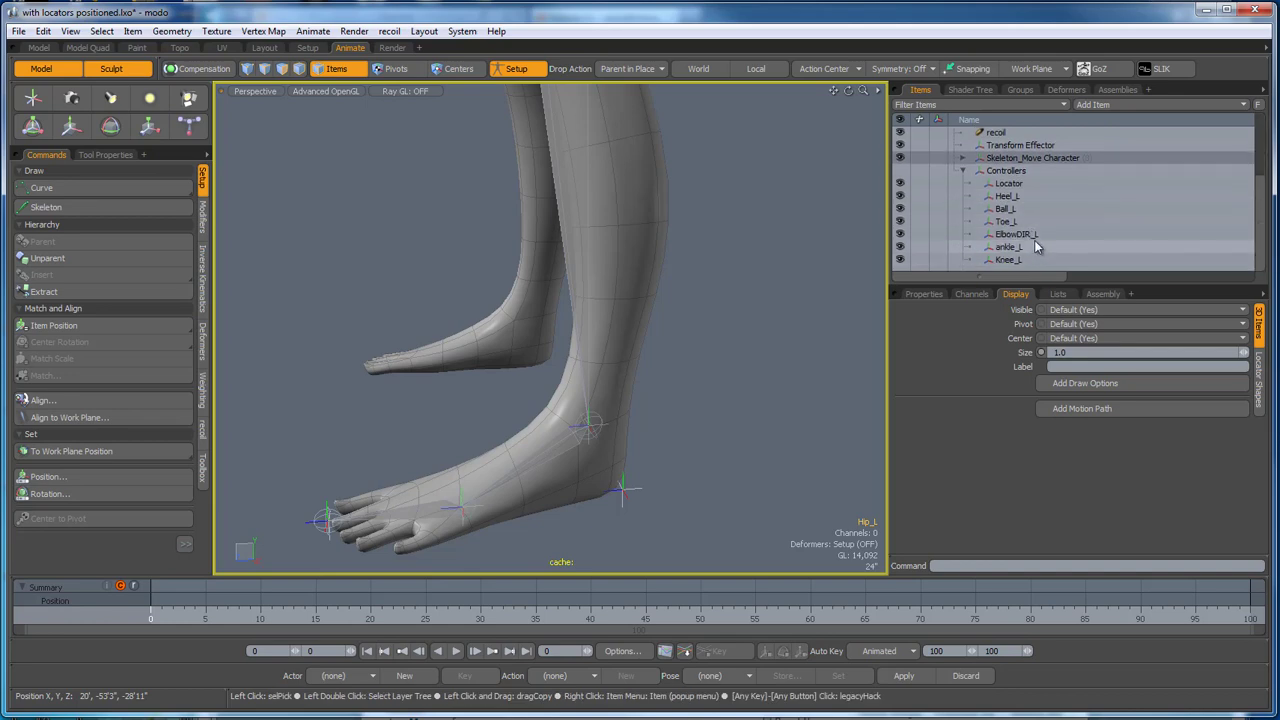
pyautogui.click(1012, 249)
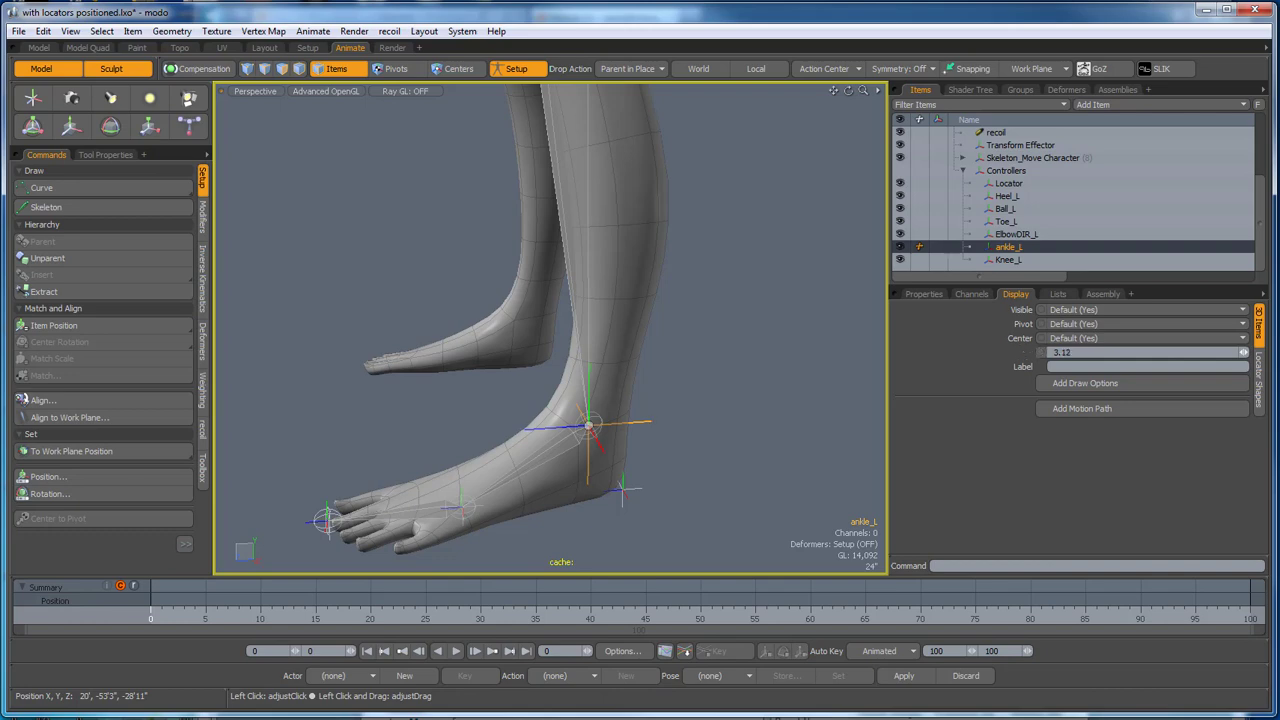
pyautogui.moveTo(689, 403)
pyautogui.keyDown('alt'); pyautogui.mouseDown()
pyautogui.moveTo(693, 449)
pyautogui.moveTo(704, 398)
pyautogui.moveTo(702, 435)
pyautogui.moveTo(690, 428)
pyautogui.mouseUp(); pyautogui.keyUp('alt')
pyautogui.click(704, 438)
pyautogui.scroll(3, 580, 416)
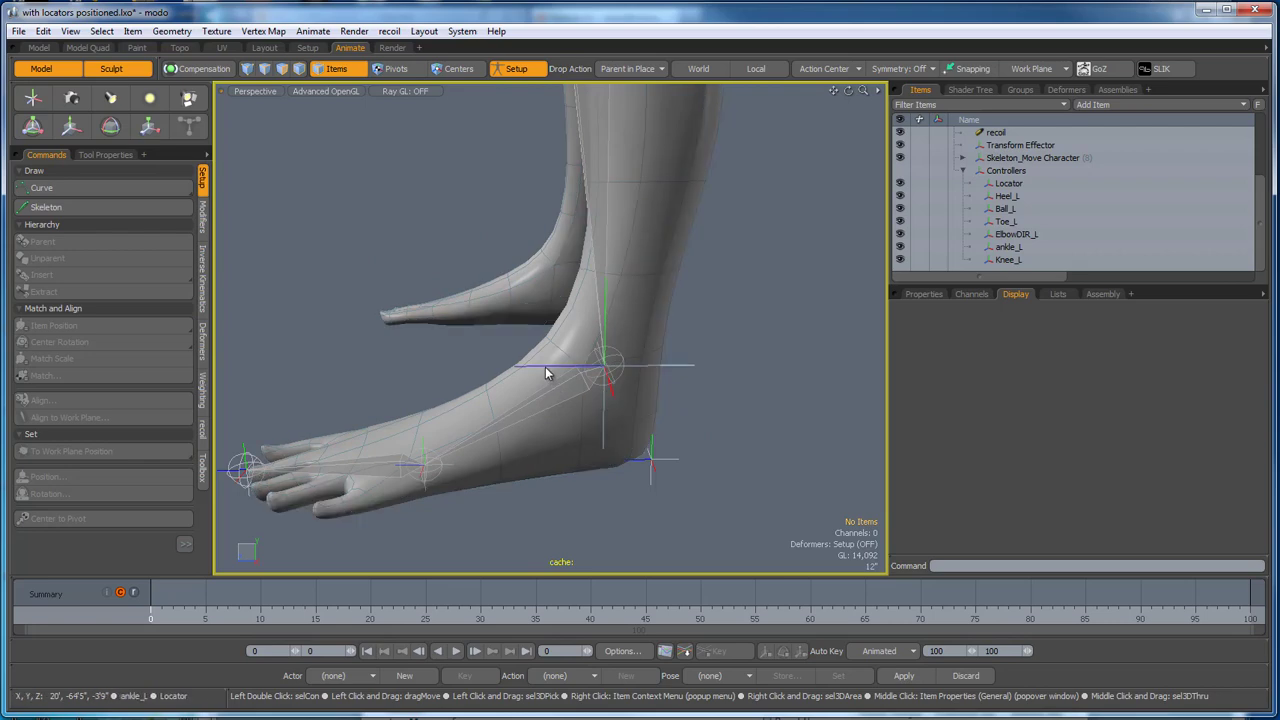
# Build the foot hierarchy in place by parenting ankle_L to Ball_L, Ball_L to Toe_L and Toe_L to Heel_L.
pyautogui.keyDown('alt'); pyautogui.moveTo(546, 374); pyautogui.dragTo(608, 505); pyautogui.keyUp('alt')
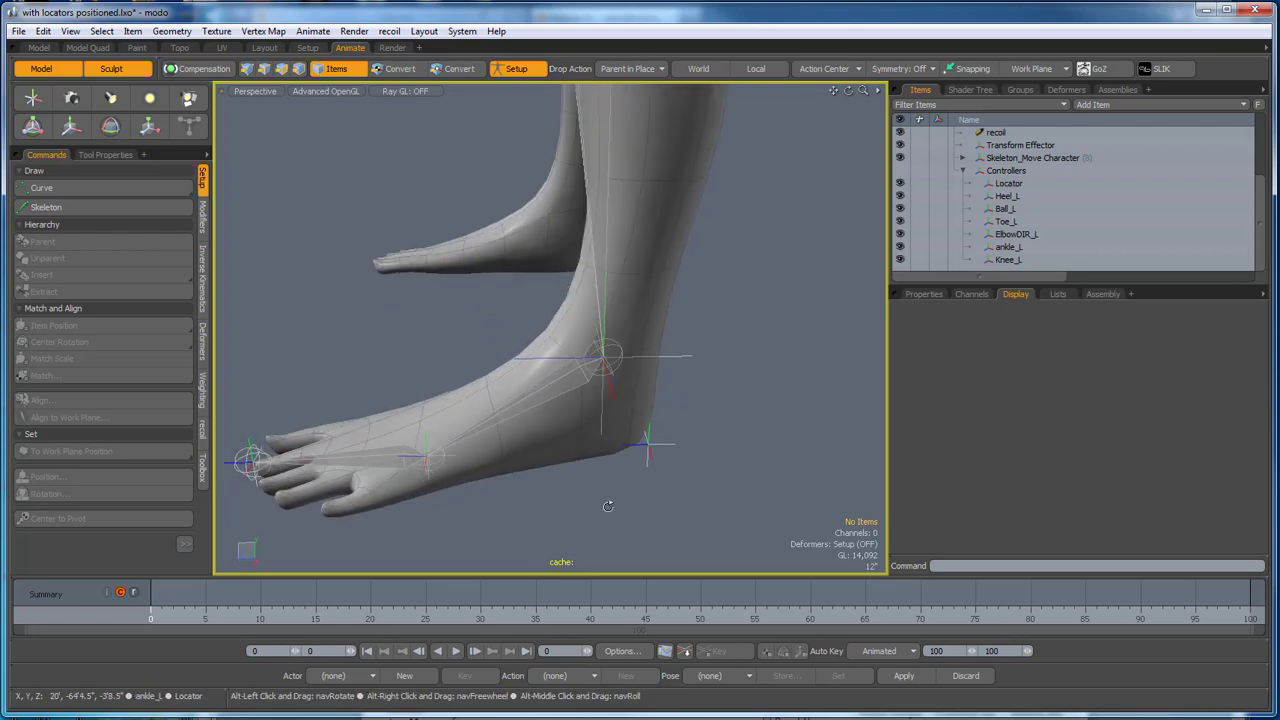
pyautogui.click(546, 362)
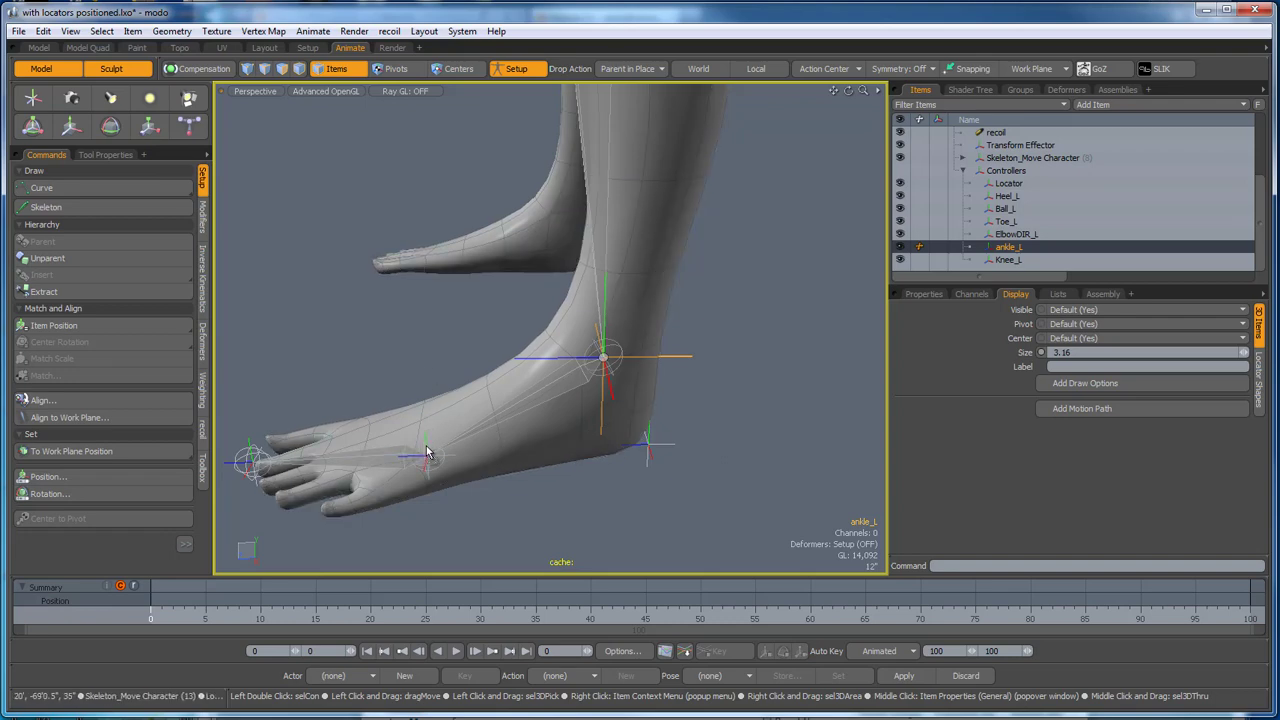
pyautogui.moveTo(427, 447); pyautogui.dragTo(427, 447)
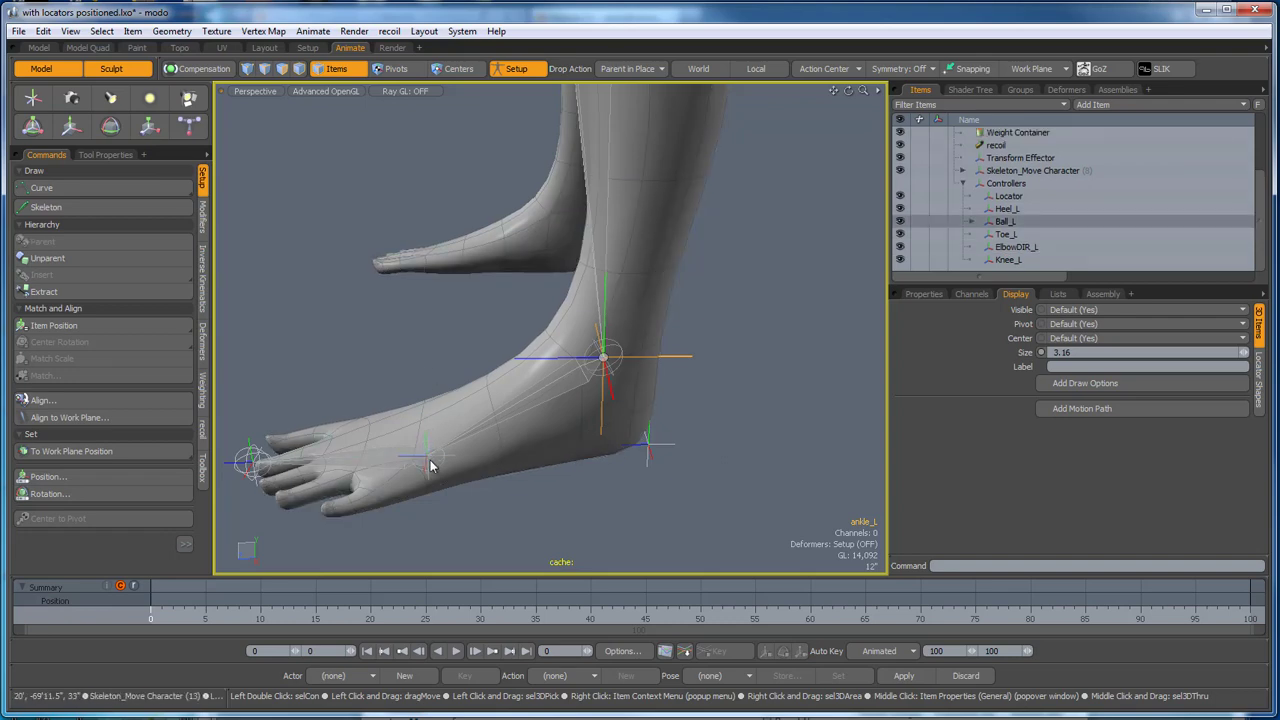
pyautogui.click(427, 447)
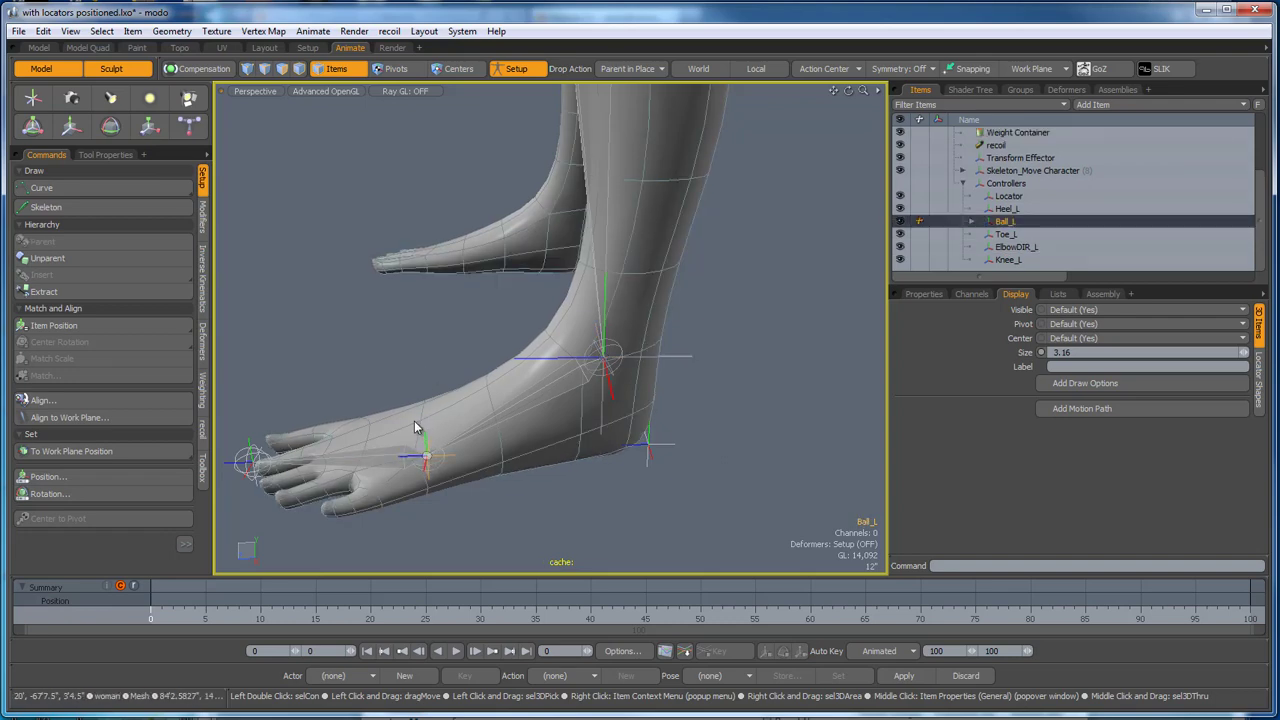
pyautogui.press('p')
pyautogui.click(250, 449)
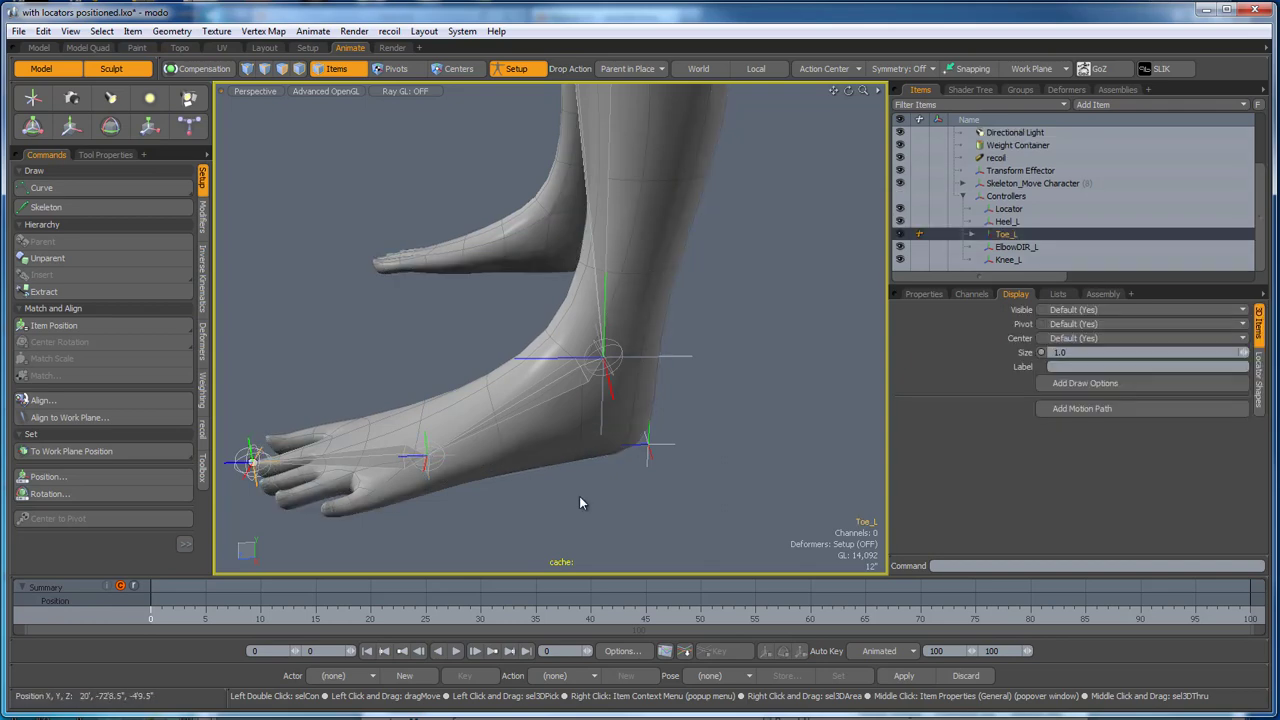
pyautogui.moveTo(652, 458); pyautogui.dragTo(676, 470)
# Add a new locator and move it out in front of the shin.
pyautogui.scroll(-3, 654, 458)
pyautogui.scroll(-4, 704, 482)
pyautogui.scroll(3, 578, 501)
pyautogui.keyDown('alt'); pyautogui.moveTo(580, 500); pyautogui.dragTo(617, 543); pyautogui.keyUp('alt')
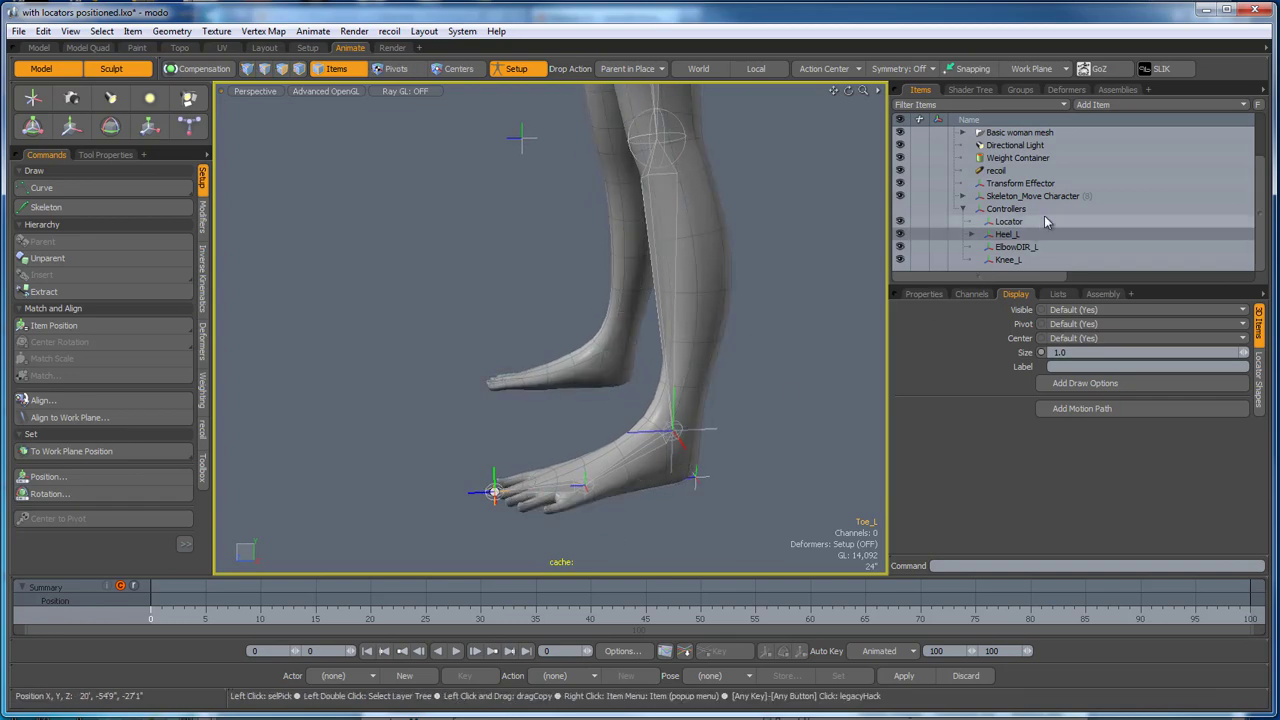
pyautogui.click(33, 100)
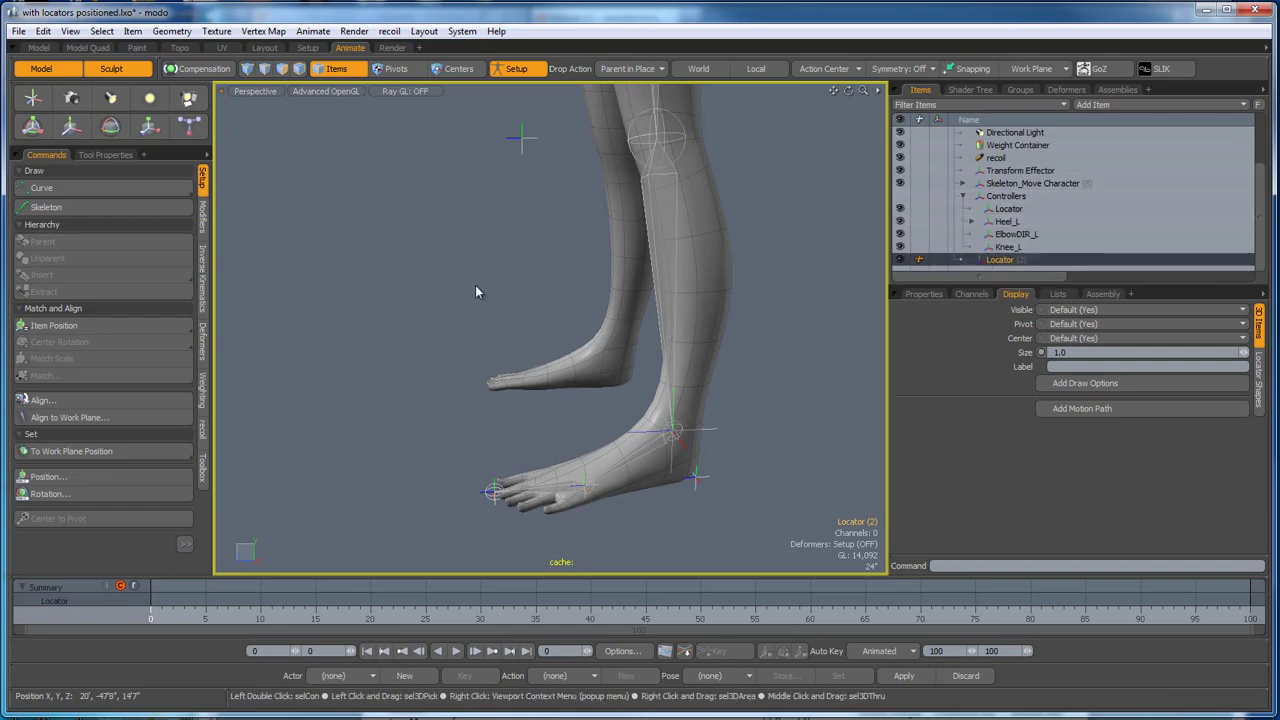
pyautogui.press('w')
pyautogui.scroll(-6, 475, 285)
pyautogui.moveTo(611, 207); pyautogui.dragTo(455, 250)
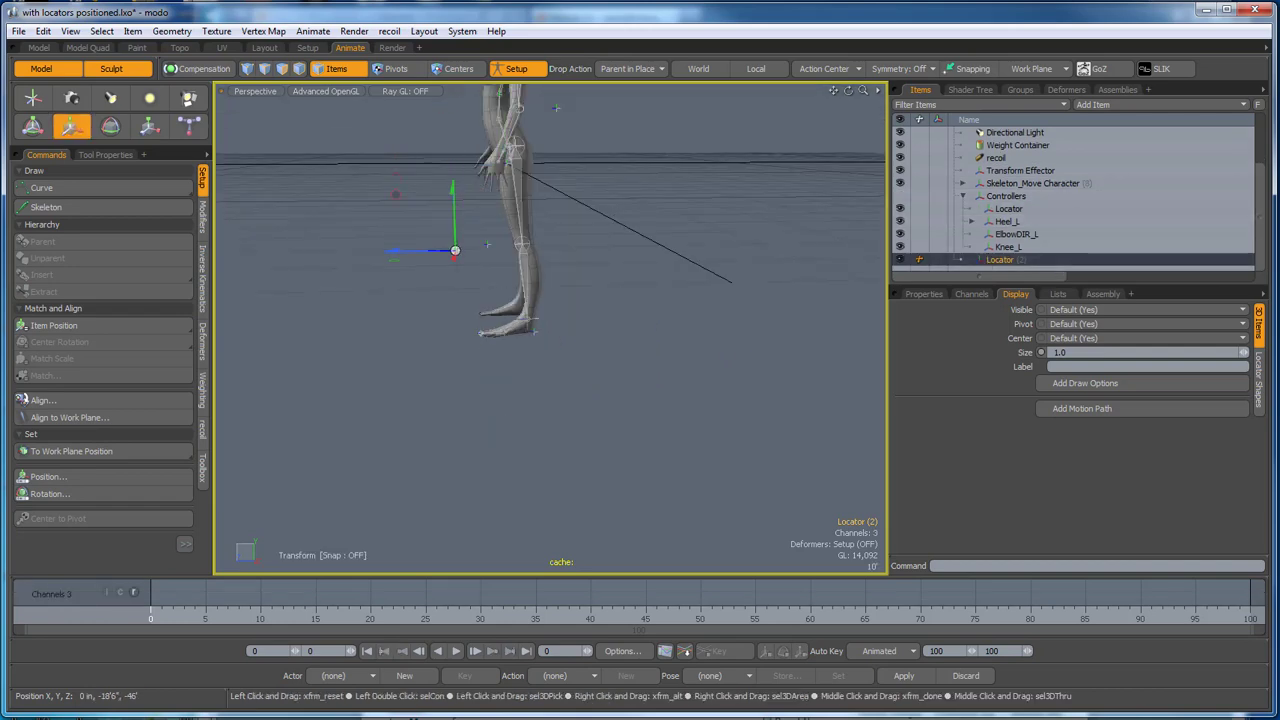
# Set the drop action to Match Position and place the new locator at the ball of the foot.
pyautogui.scroll(5, 498, 270)
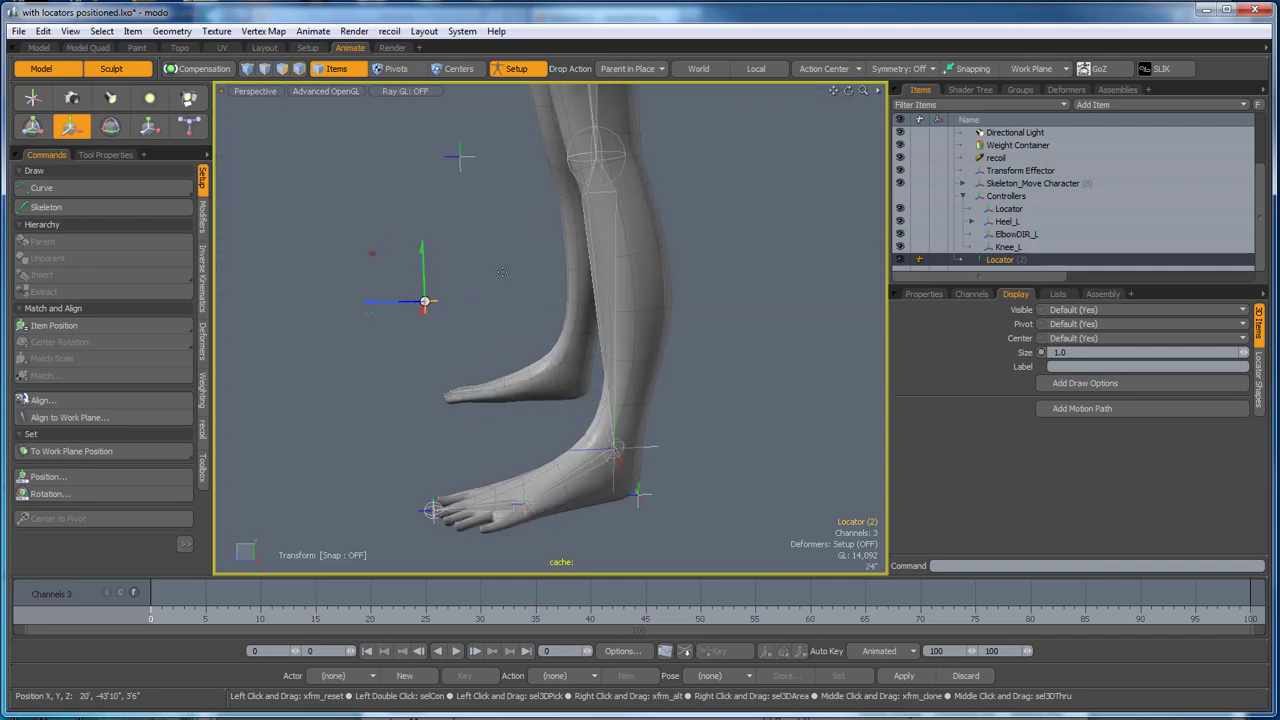
pyautogui.click(640, 68)
pyautogui.click(681, 96)
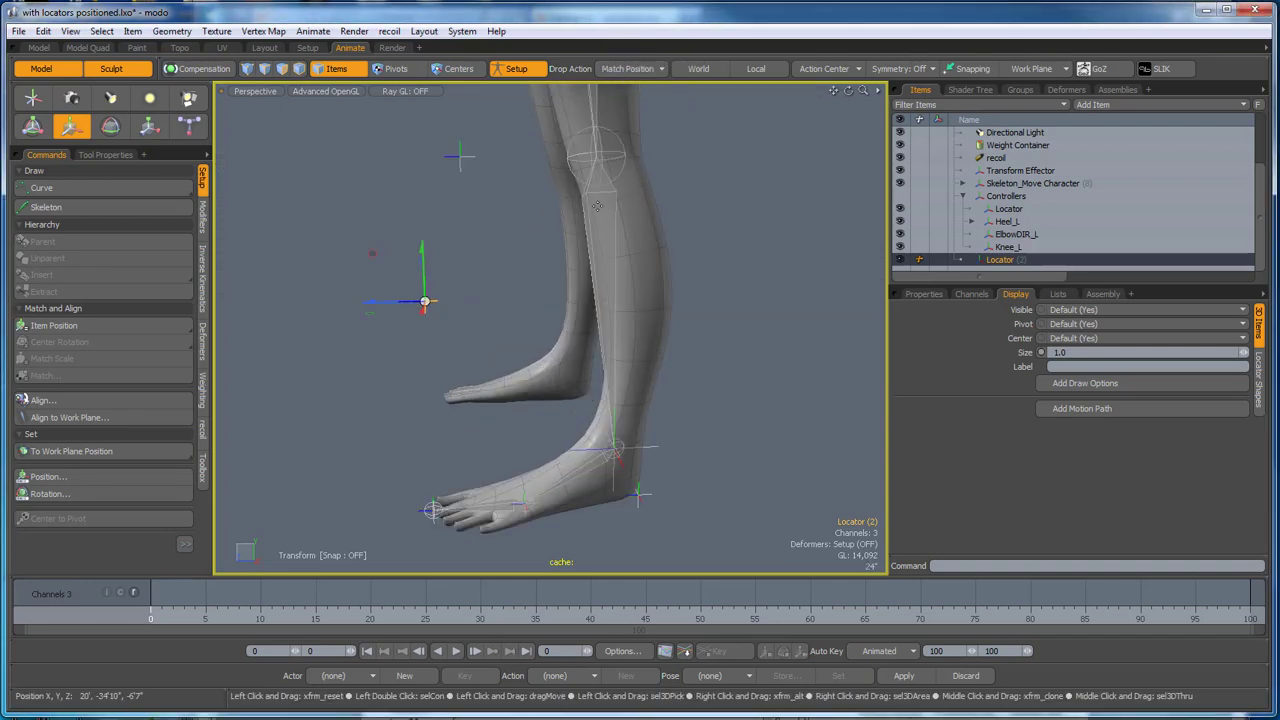
pyautogui.press('q')
pyautogui.click(446, 303)
pyautogui.click(426, 306)
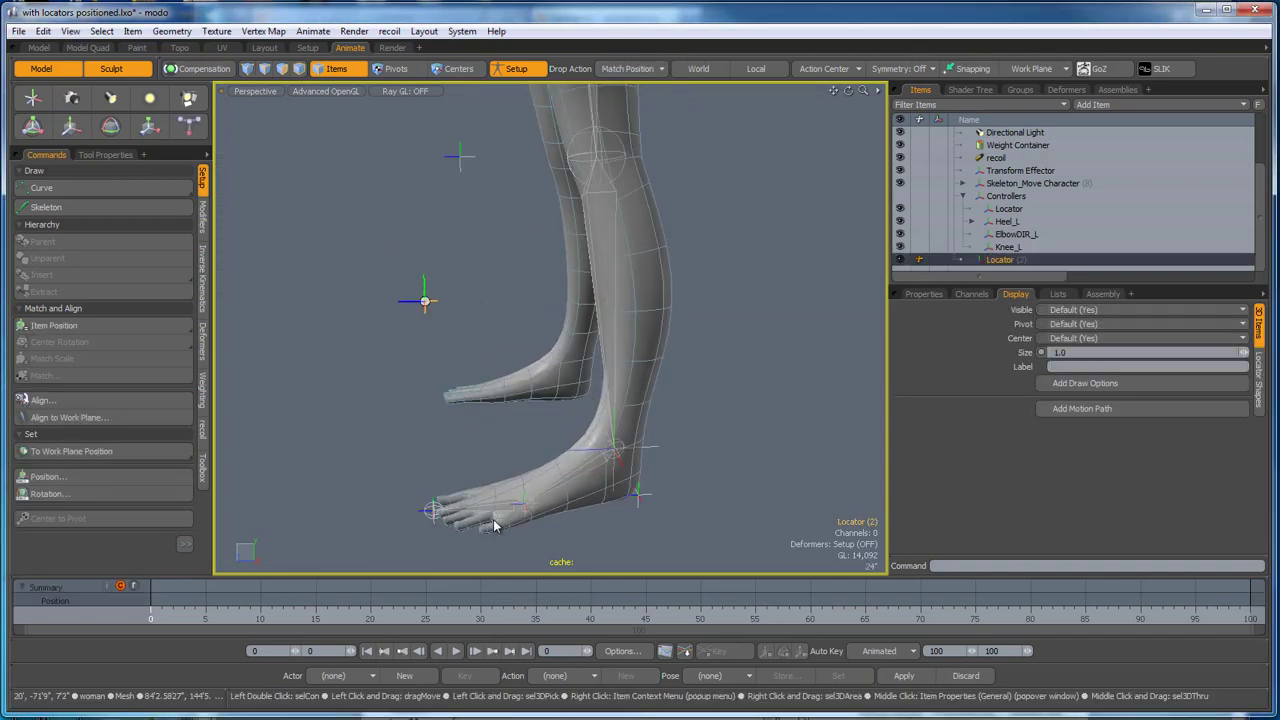
# Move the new locator straight up above the ball of the foot, then leave the transform tool.
pyautogui.press('y')
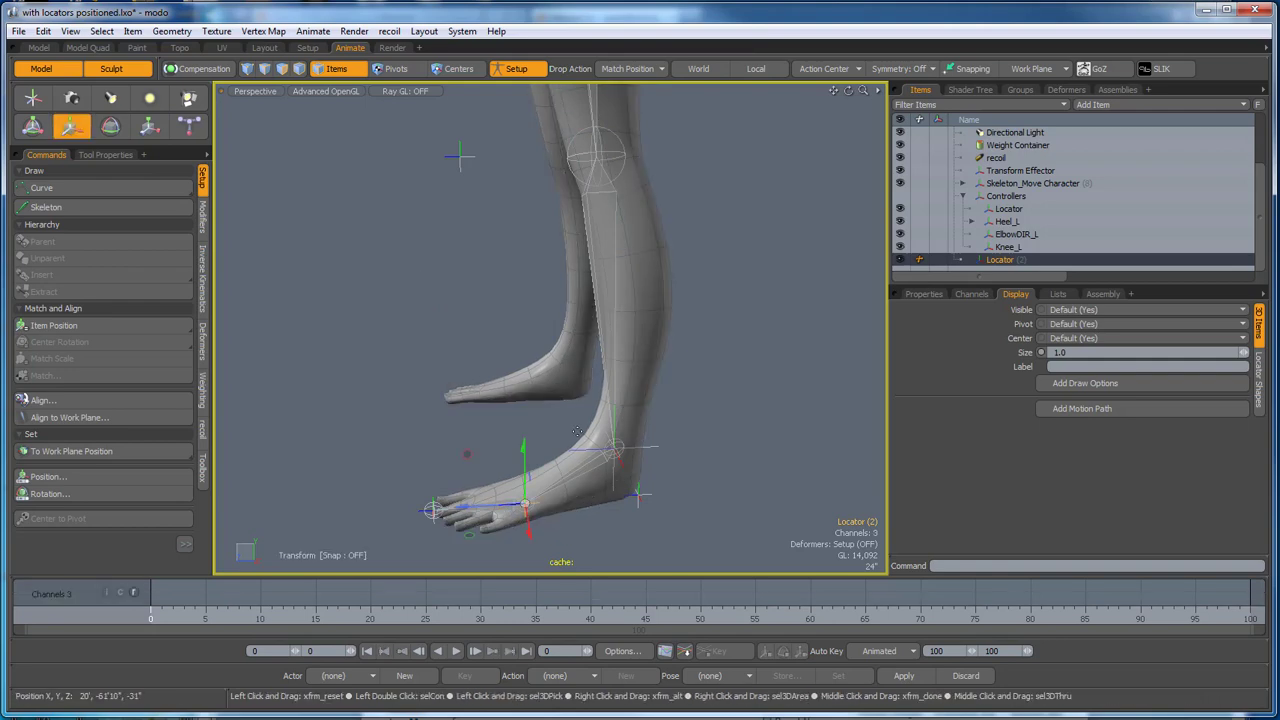
pyautogui.moveTo(524, 376); pyautogui.dragTo(527, 435)
pyautogui.press('q')
pyautogui.click(442, 309)
pyautogui.click(521, 430)
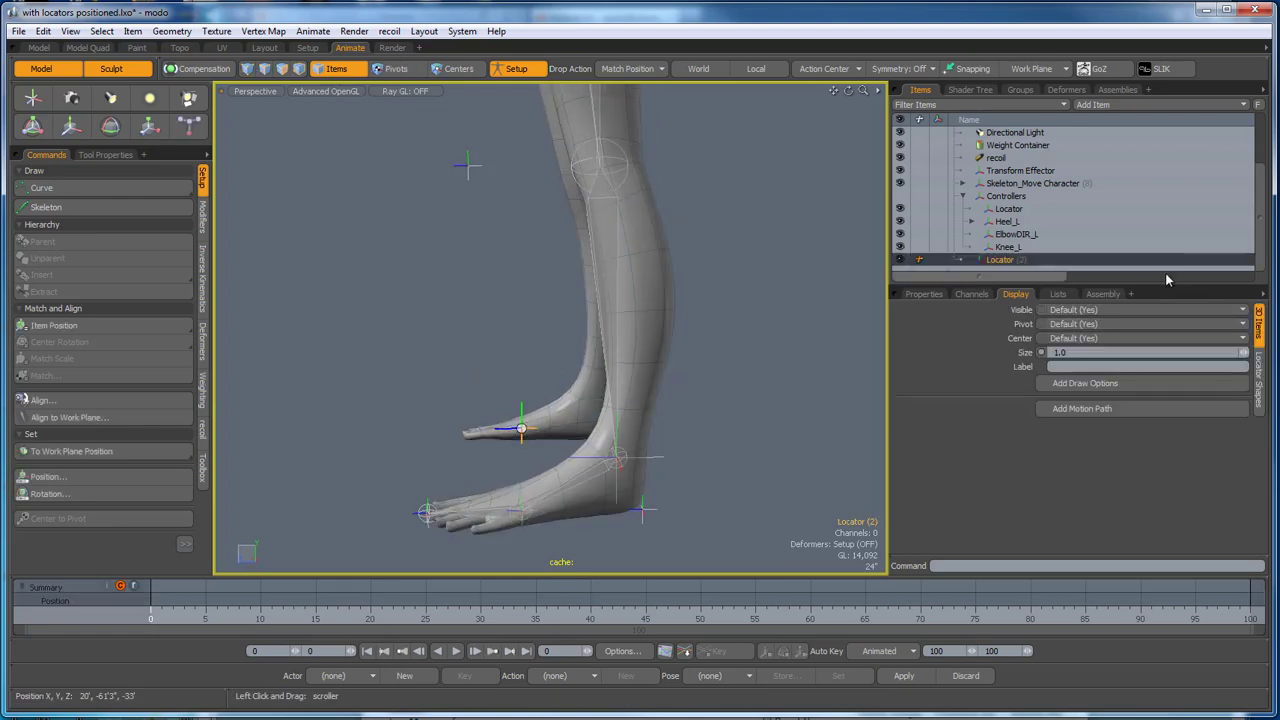
# Rename the new locator as ToeDIR_L and parent it under Controllers.
pyautogui.doubleClick(1000, 260)
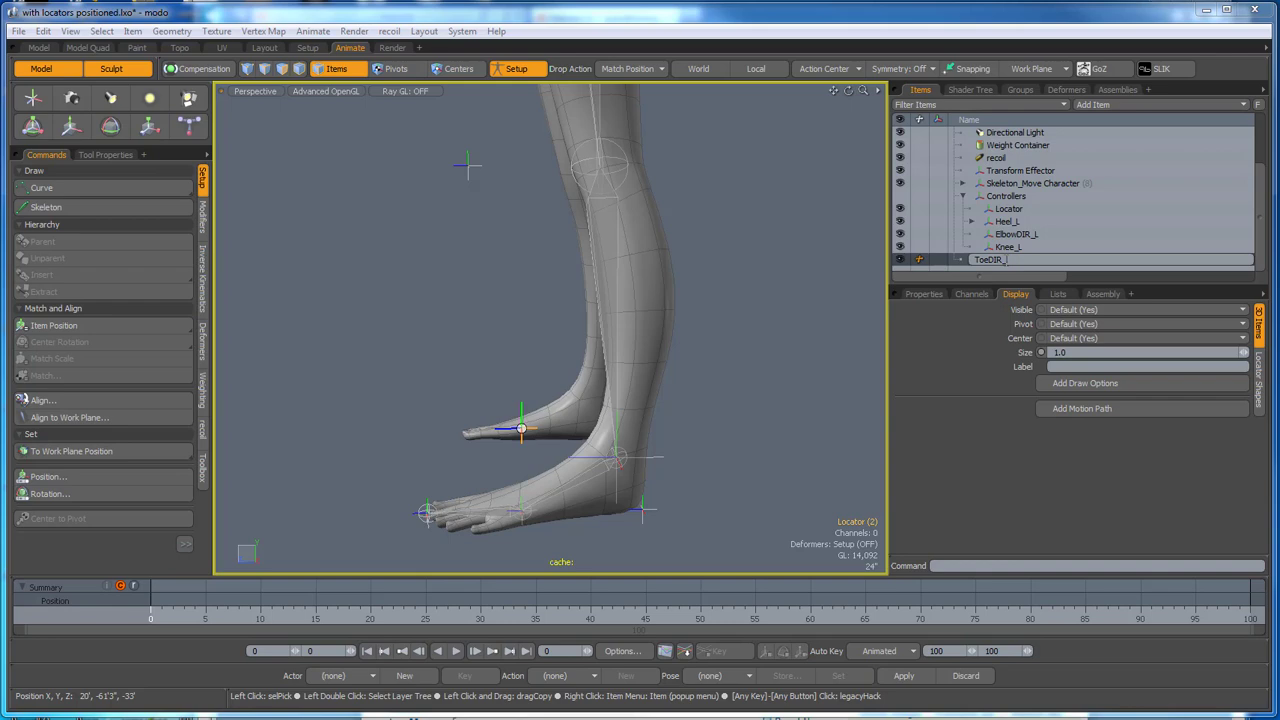
pyautogui.click(1005, 261)
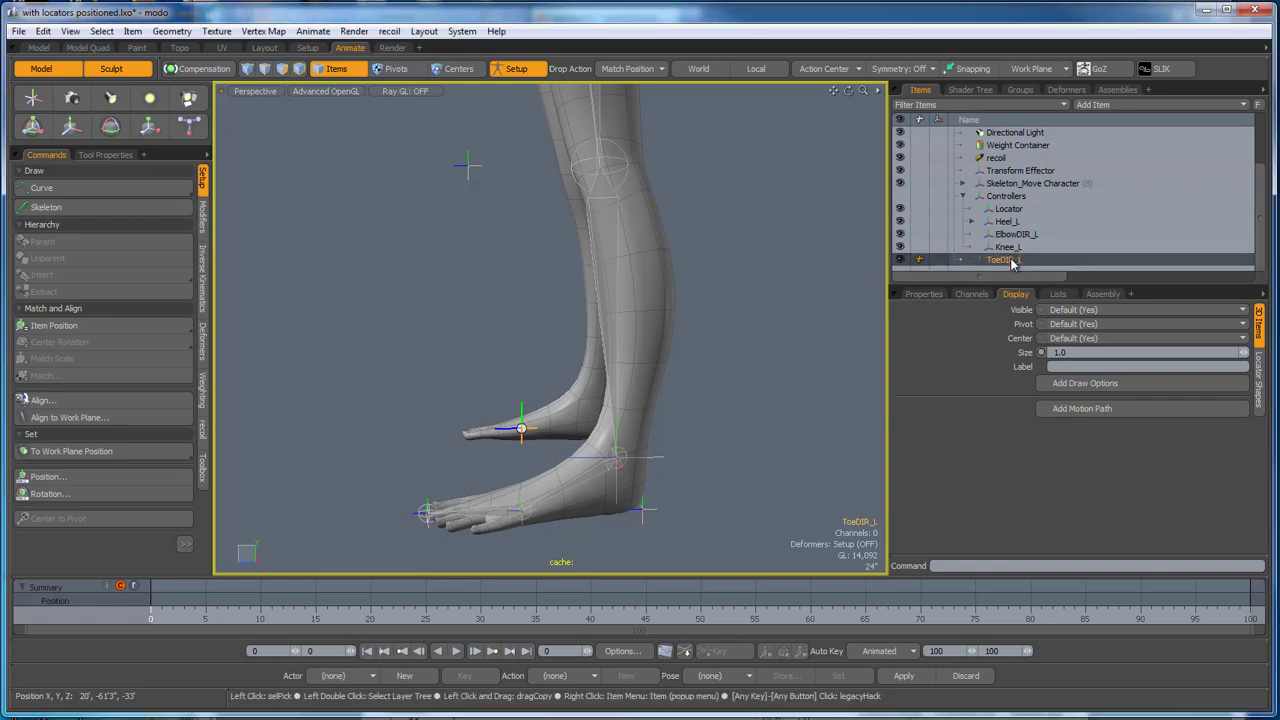
pyautogui.moveTo(1010, 263); pyautogui.dragTo(1008, 206)
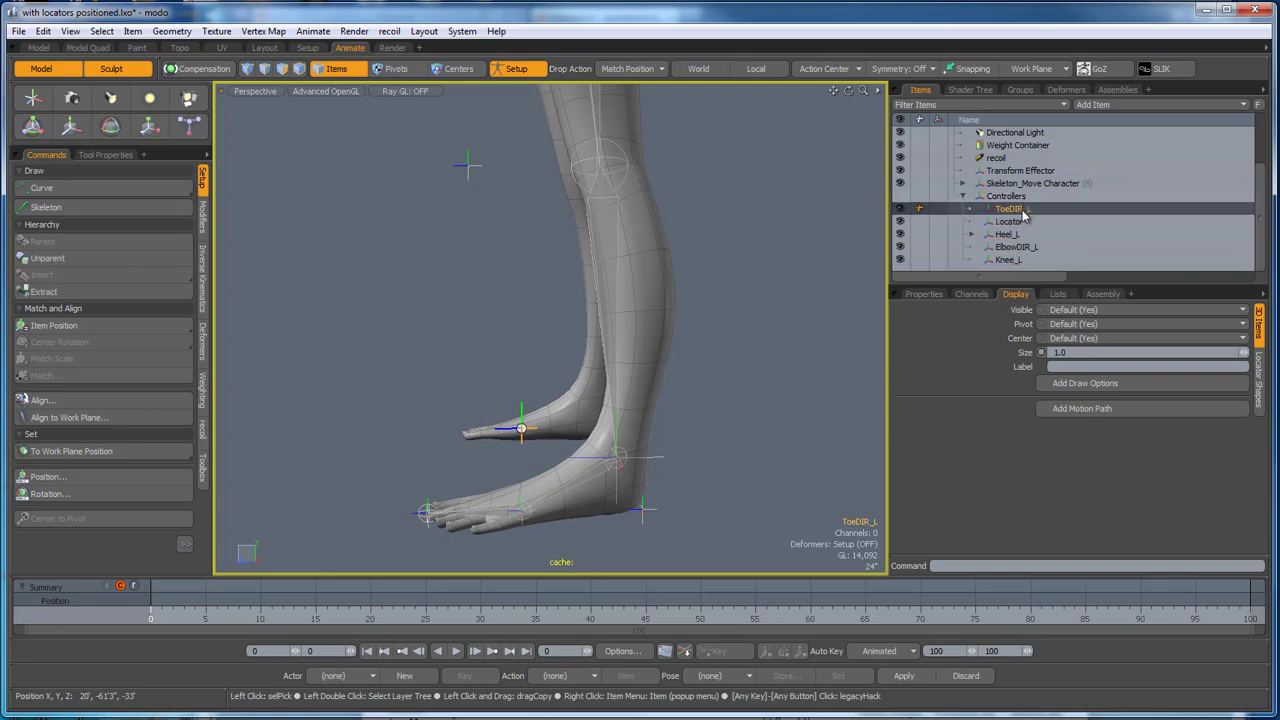
# Rename the locator at the elbow joint, listed under Controllers, as ElbowPos_L.
pyautogui.scroll(-3, 725, 354)
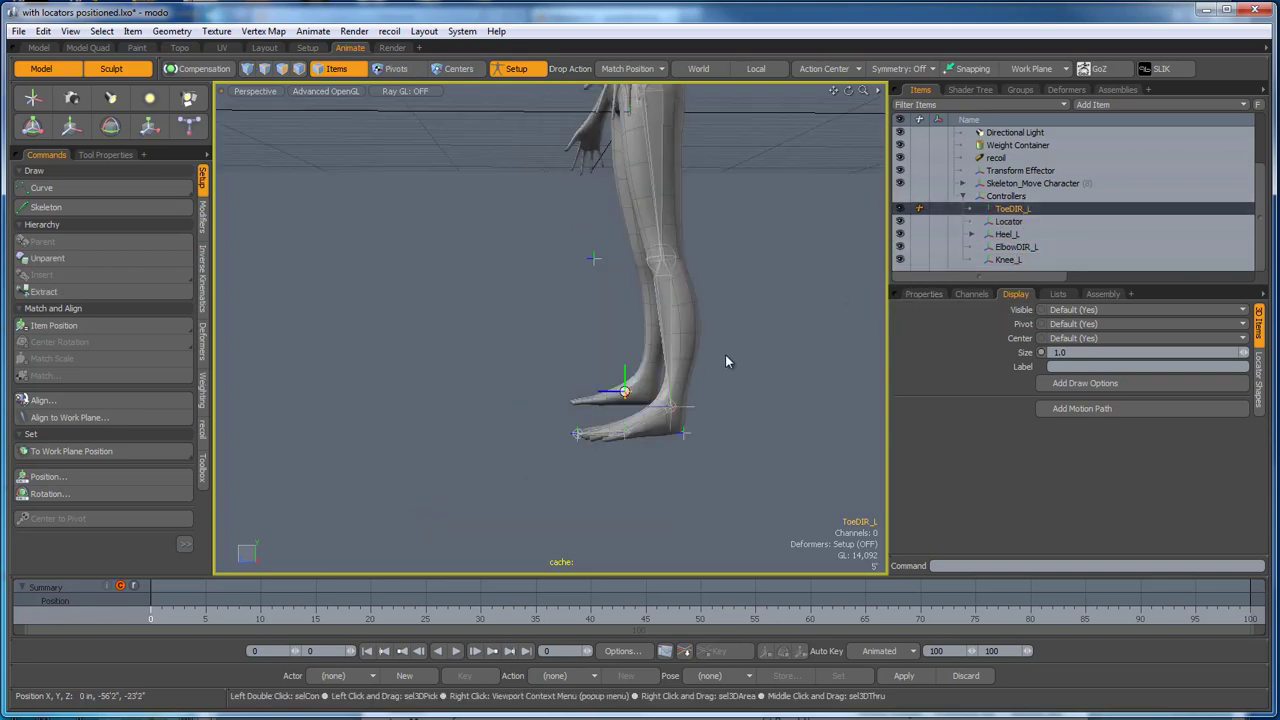
pyautogui.keyDown('alt'); pyautogui.moveTo(725, 354); pyautogui.dragTo(671, 221); pyautogui.keyUp('alt')
pyautogui.scroll(8, 670, 220)
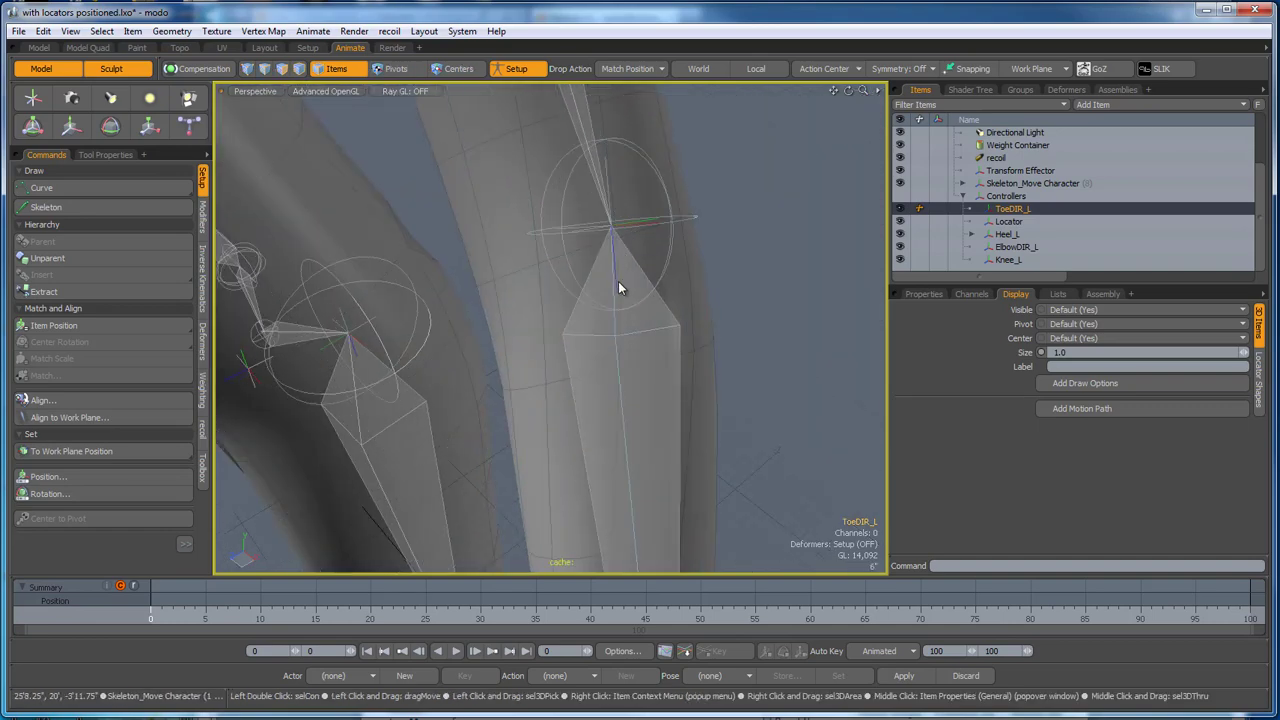
pyautogui.click(618, 282)
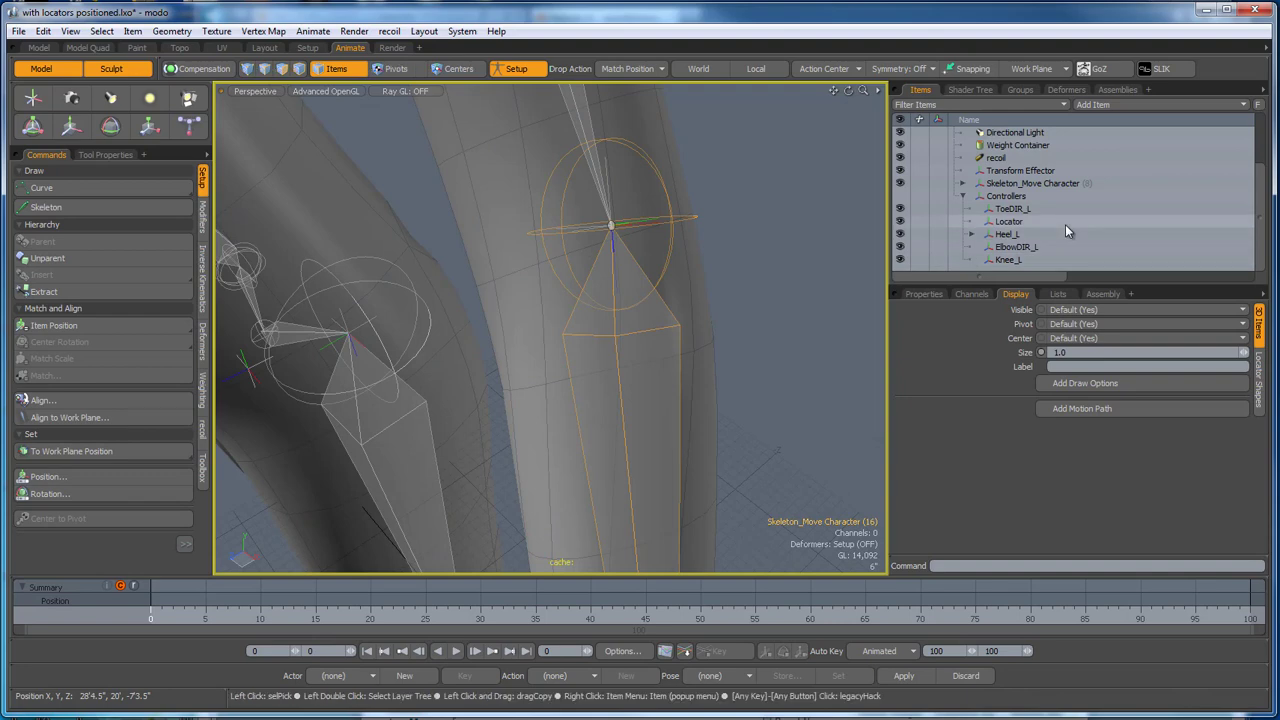
pyautogui.scroll(2, 1067, 231)
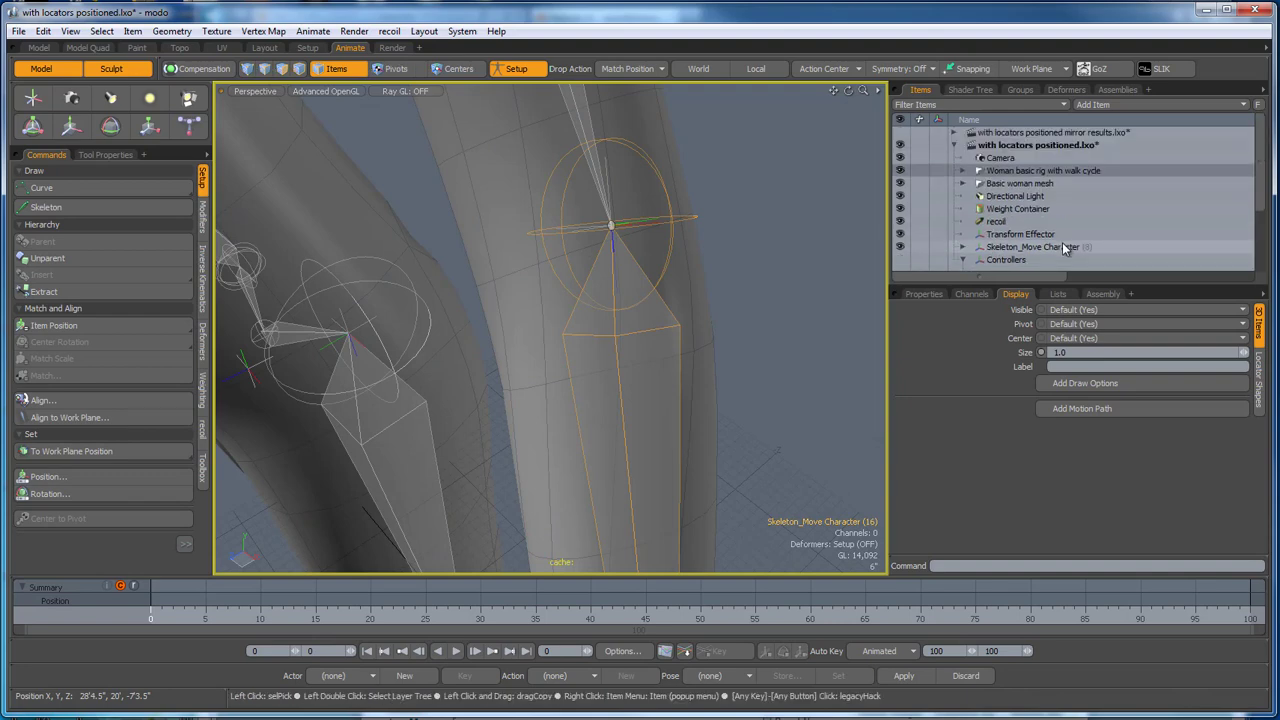
pyautogui.scroll(-2, 1062, 242)
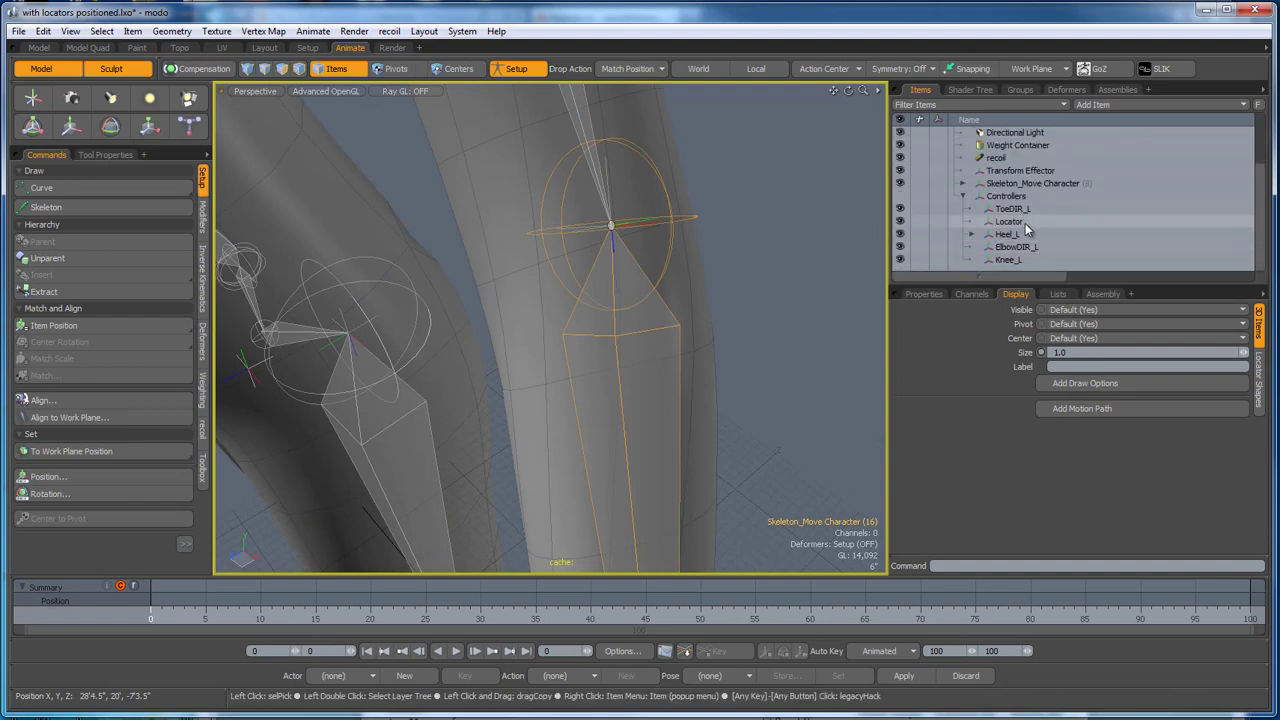
pyautogui.click(1025, 225)
pyautogui.doubleClick(1025, 225)
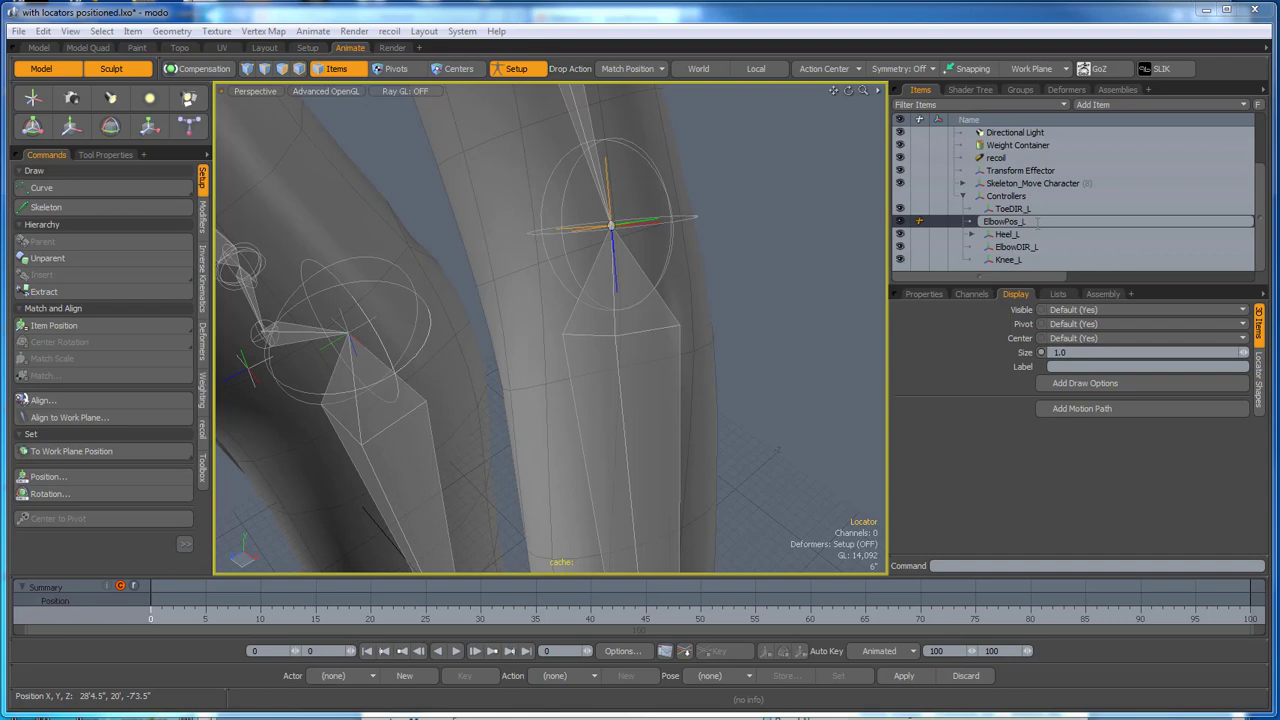
pyautogui.press('Return')
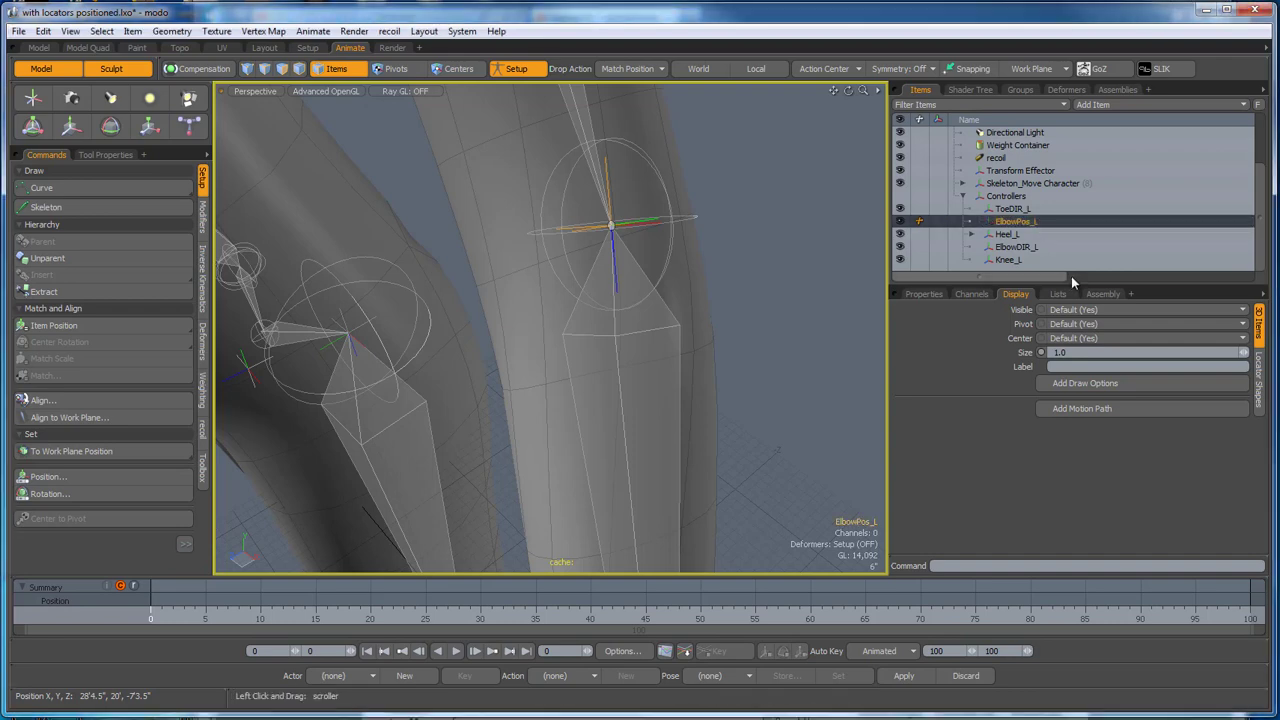
pyautogui.scroll(-5, 1071, 275)
pyautogui.scroll(5, 1067, 265)
pyautogui.moveTo(1117, 277); pyautogui.dragTo(908, 266)
pyautogui.scroll(-1, 966, 253)
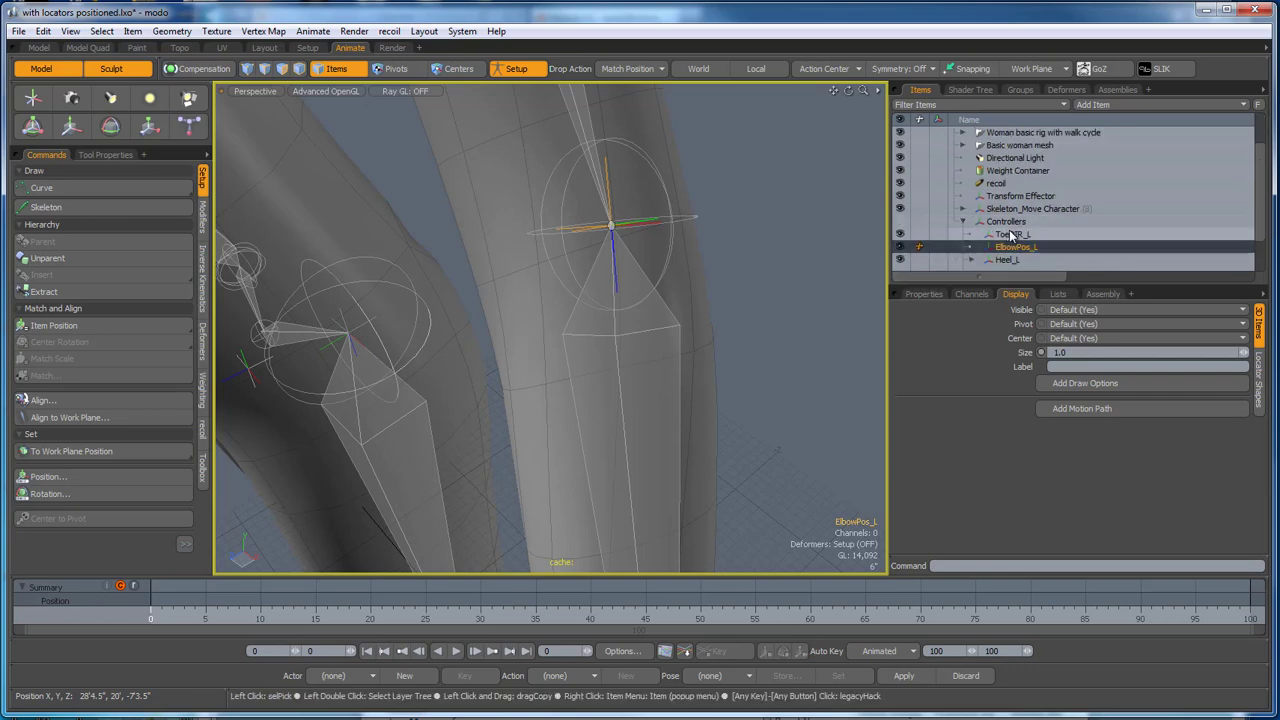
pyautogui.scroll(-1, 1012, 240)
# Select the upper arm joint and the wrist joint, leave the woman mesh out of the selection, and assign full-body IK to the arm.
pyautogui.scroll(-10, 648, 258)
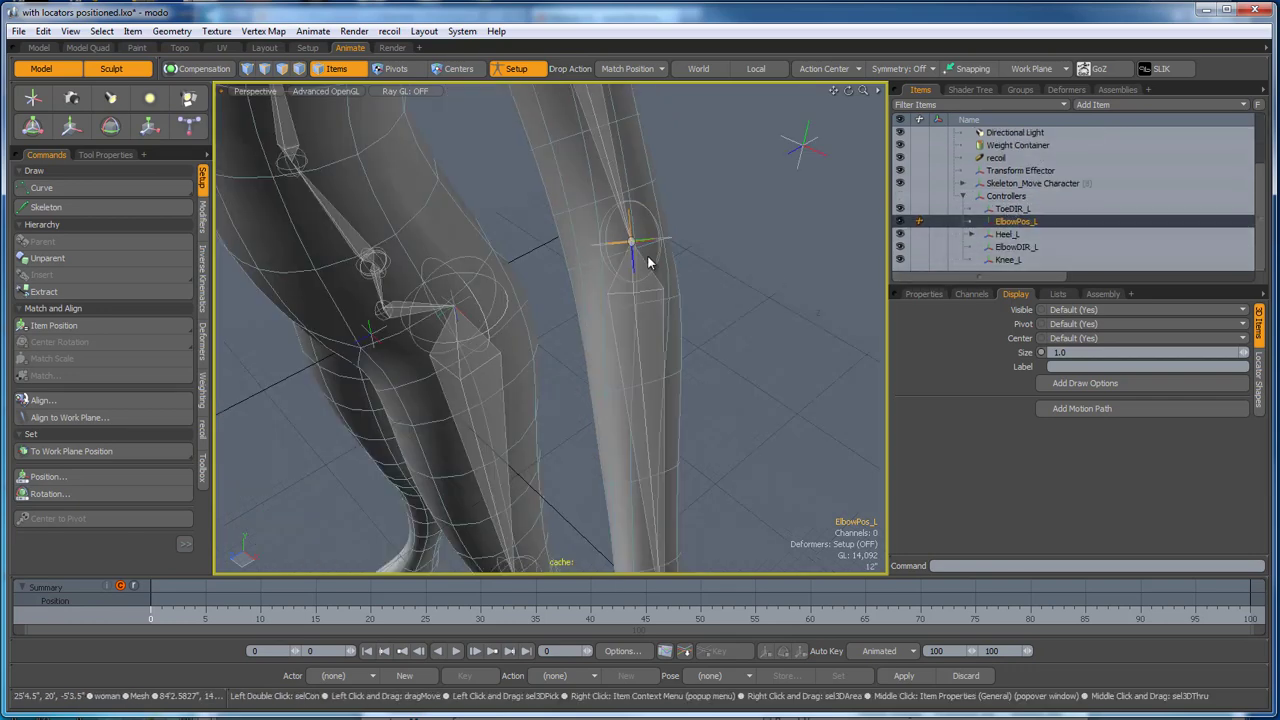
pyautogui.keyDown('alt'); pyautogui.moveTo(757, 316); pyautogui.dragTo(728, 378); pyautogui.keyUp('alt')
pyautogui.click(725, 315)
pyautogui.click(603, 240)
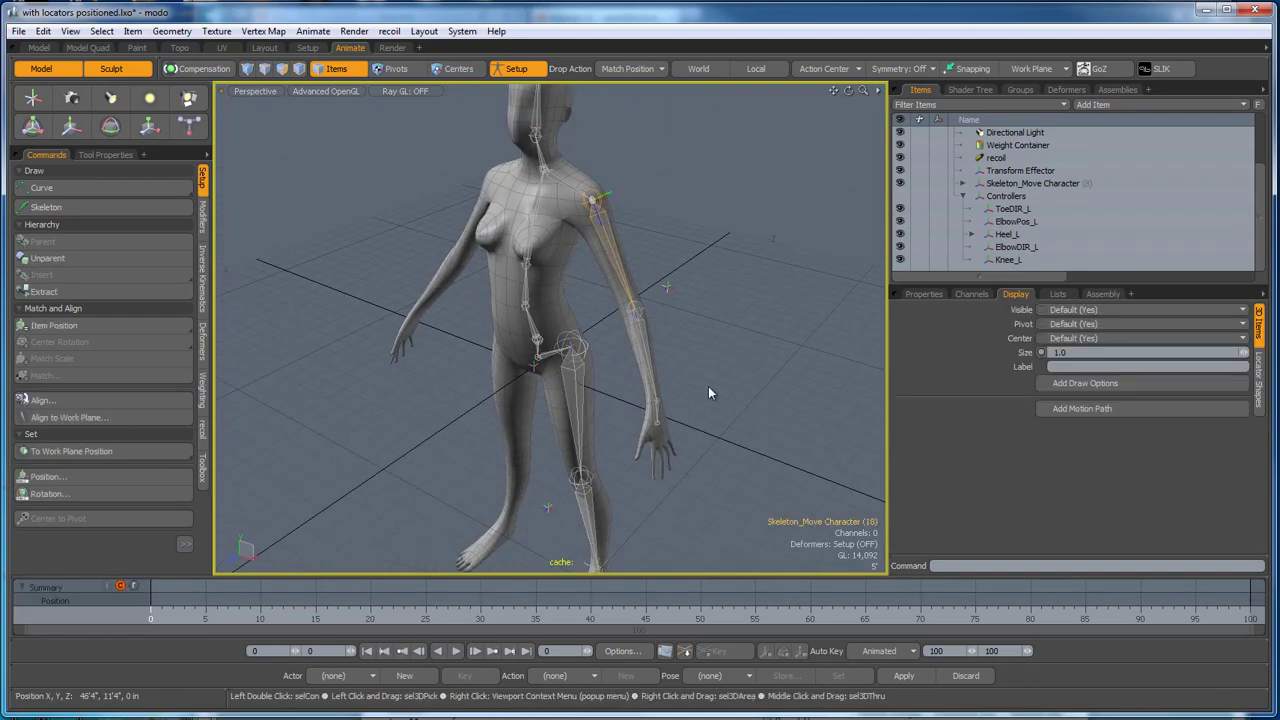
pyautogui.scroll(2, 663, 382)
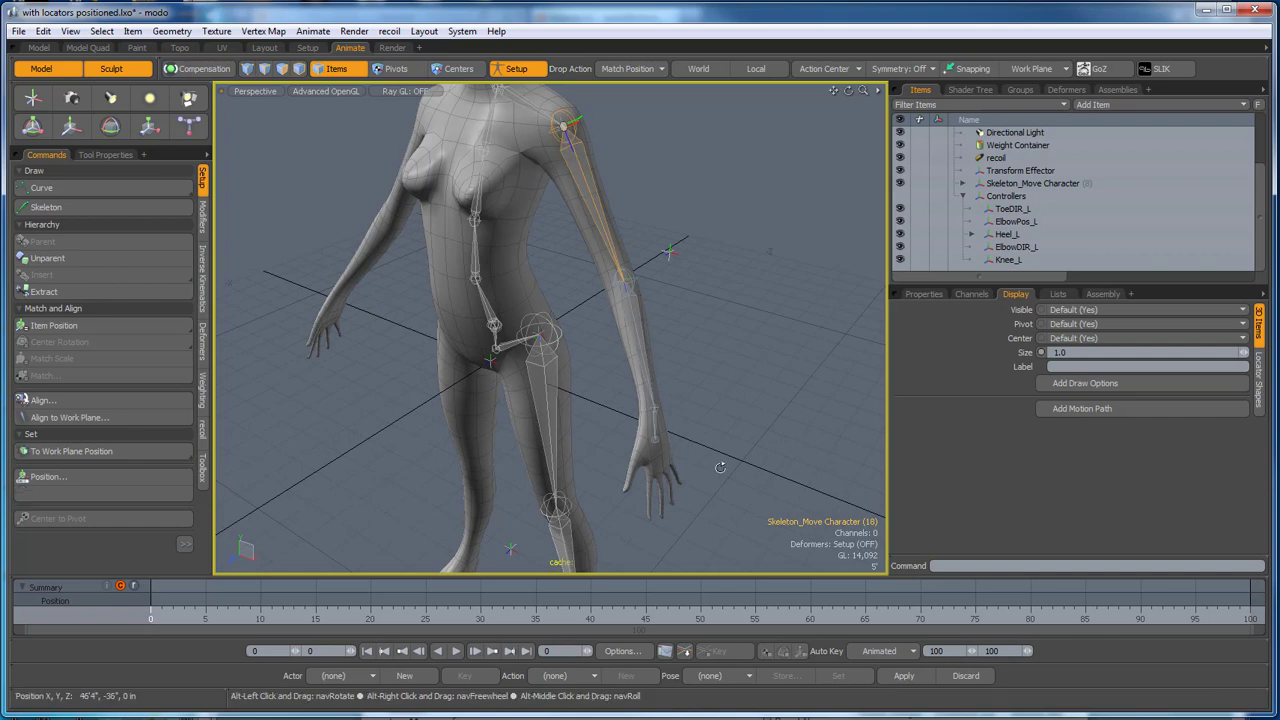
pyautogui.keyDown('alt'); pyautogui.moveTo(576, 162); pyautogui.dragTo(589, 170); pyautogui.keyUp('alt')
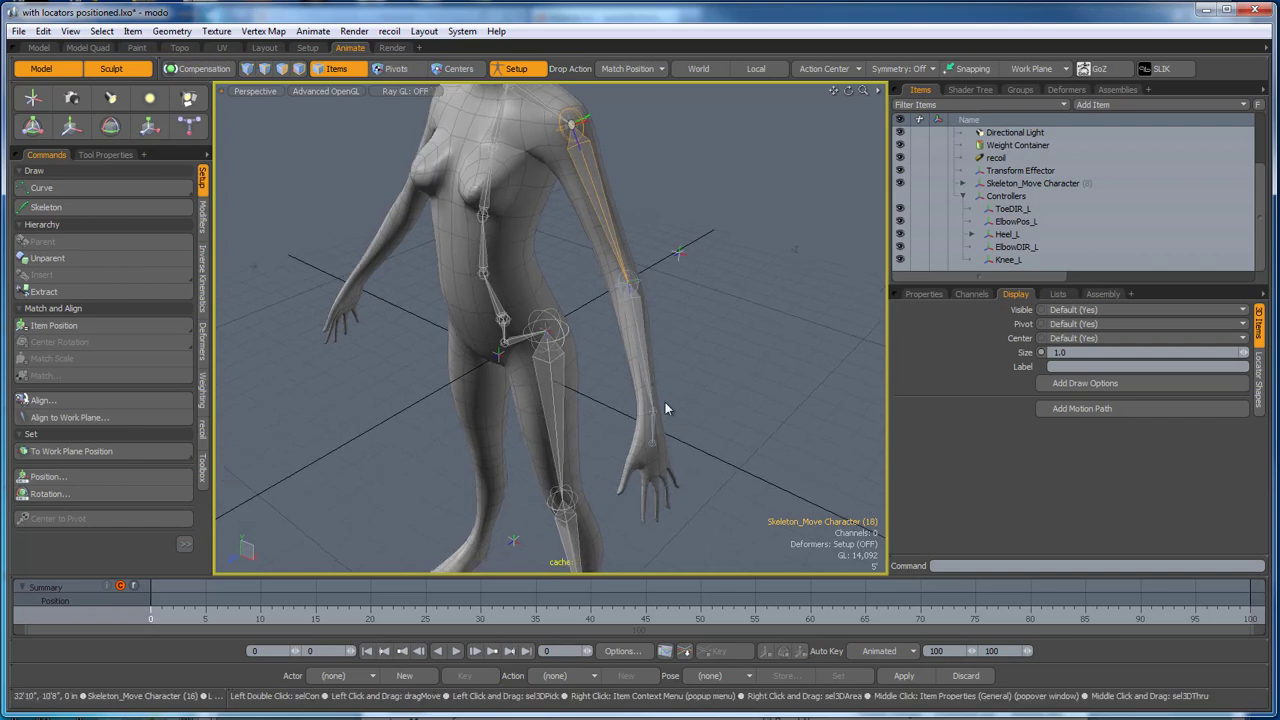
pyautogui.keyDown('alt'); pyautogui.moveTo(714, 456); pyautogui.dragTo(732, 458); pyautogui.keyUp('alt')
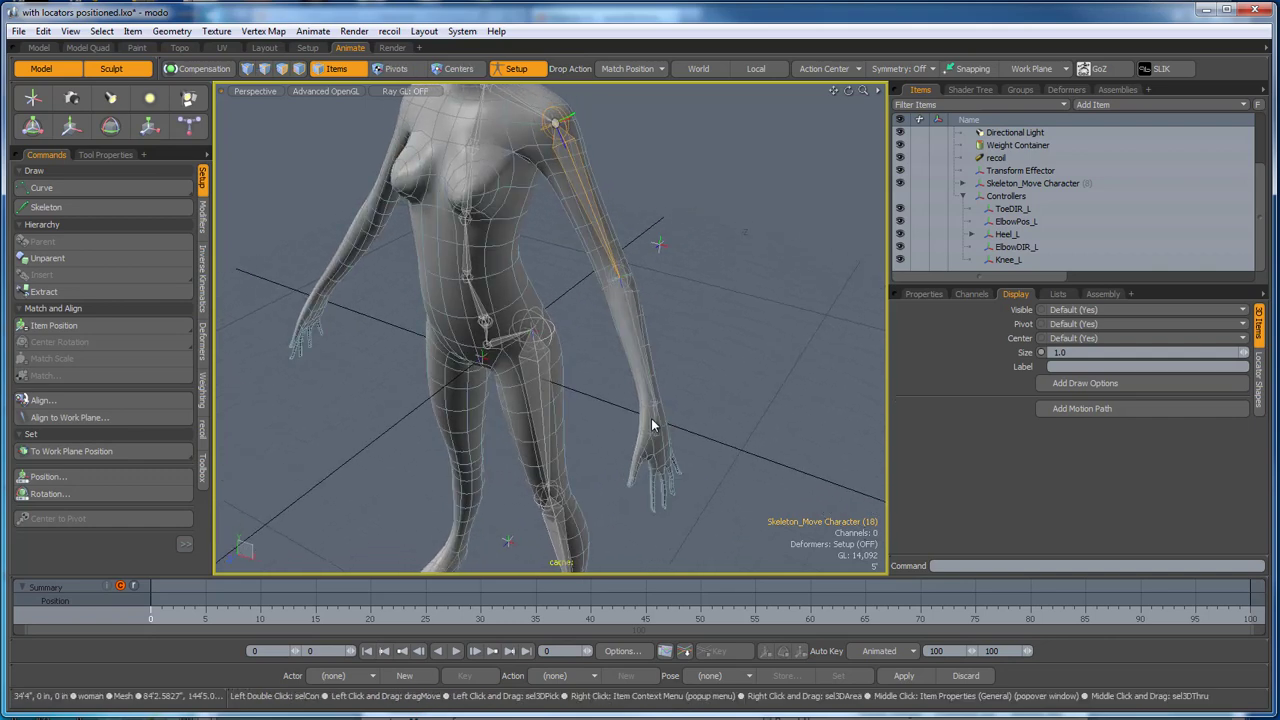
pyautogui.scroll(2, 652, 421)
pyautogui.keyDown('shift'); pyautogui.moveTo(659, 414); pyautogui.dragTo(636, 421); pyautogui.keyUp('shift')
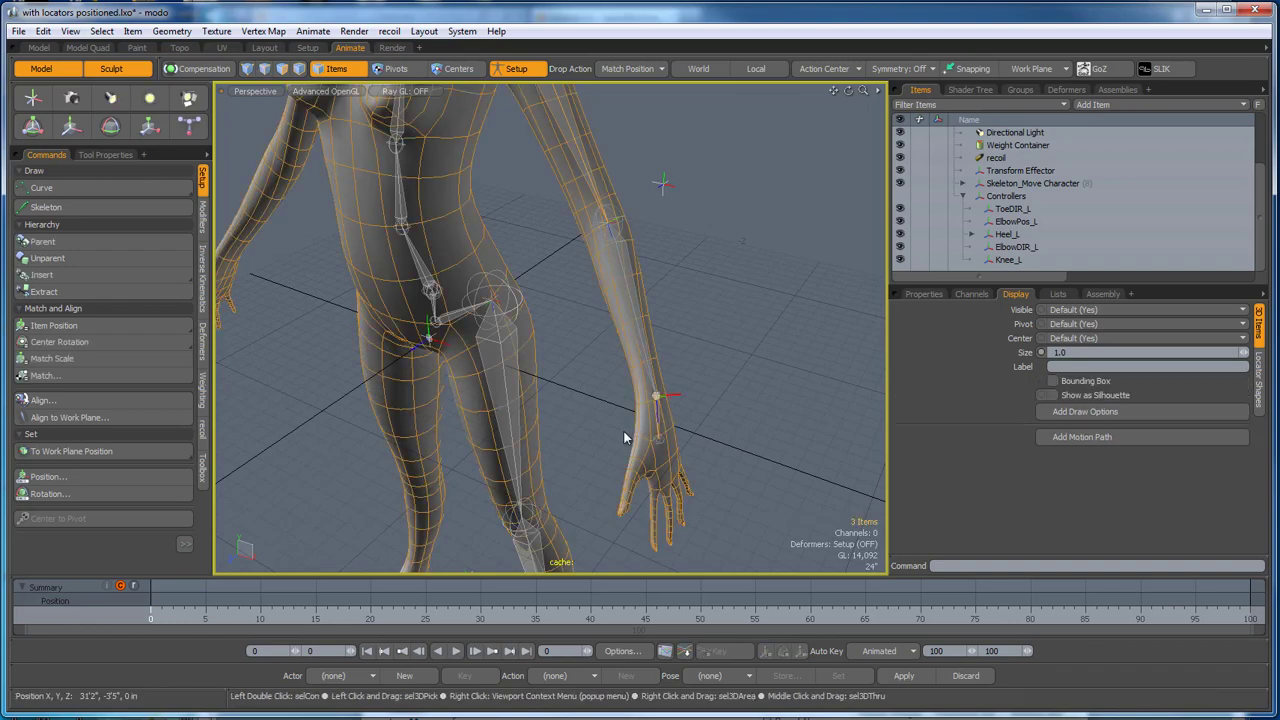
pyautogui.keyDown('ctrl'); pyautogui.click(667, 464); pyautogui.keyUp('ctrl')
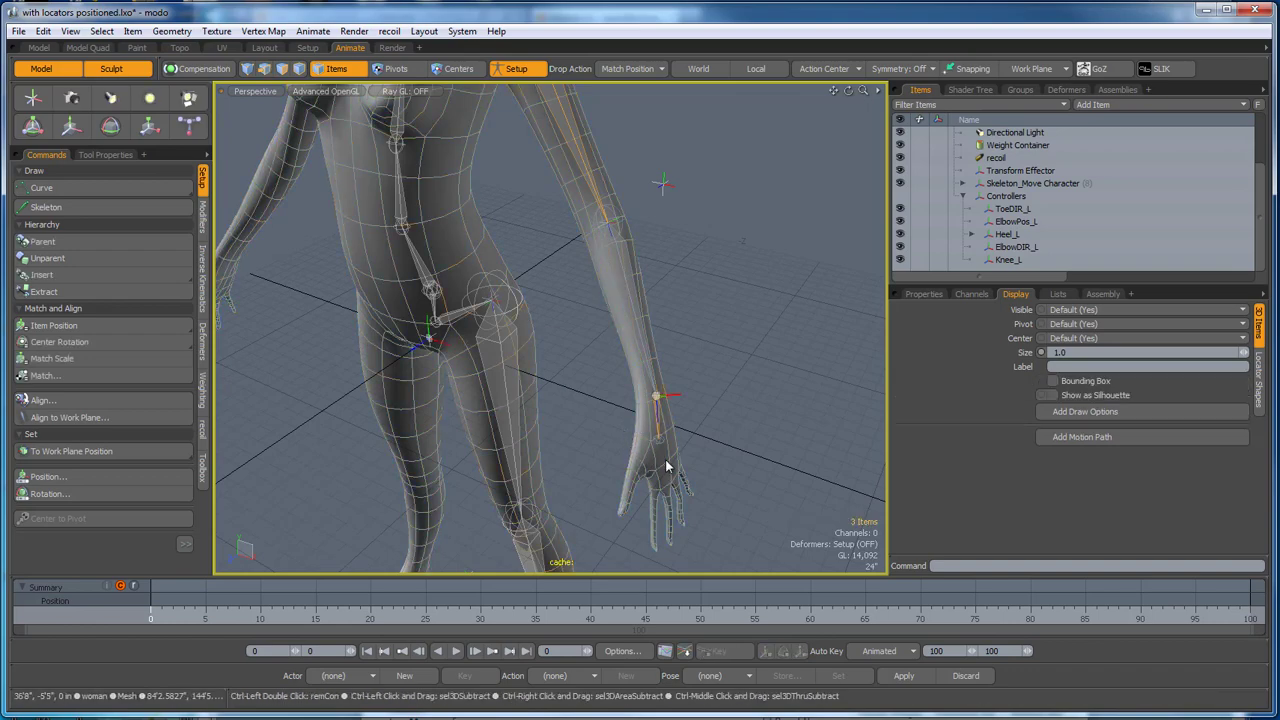
pyautogui.click(203, 275)
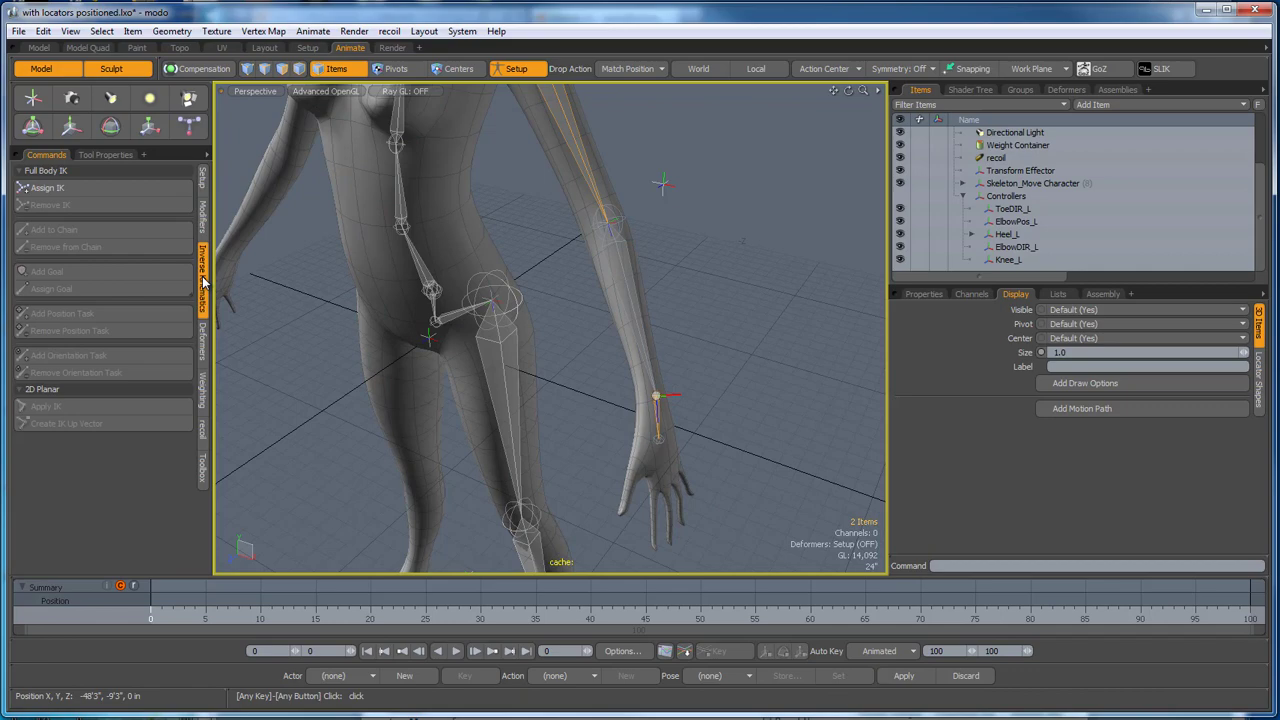
pyautogui.click(78, 188)
# Select the thigh joint and the ankle joint of the skeleton's leg and assign full-body IK between them.
pyautogui.scroll(-5, 549, 426)
pyautogui.scroll(1, 565, 429)
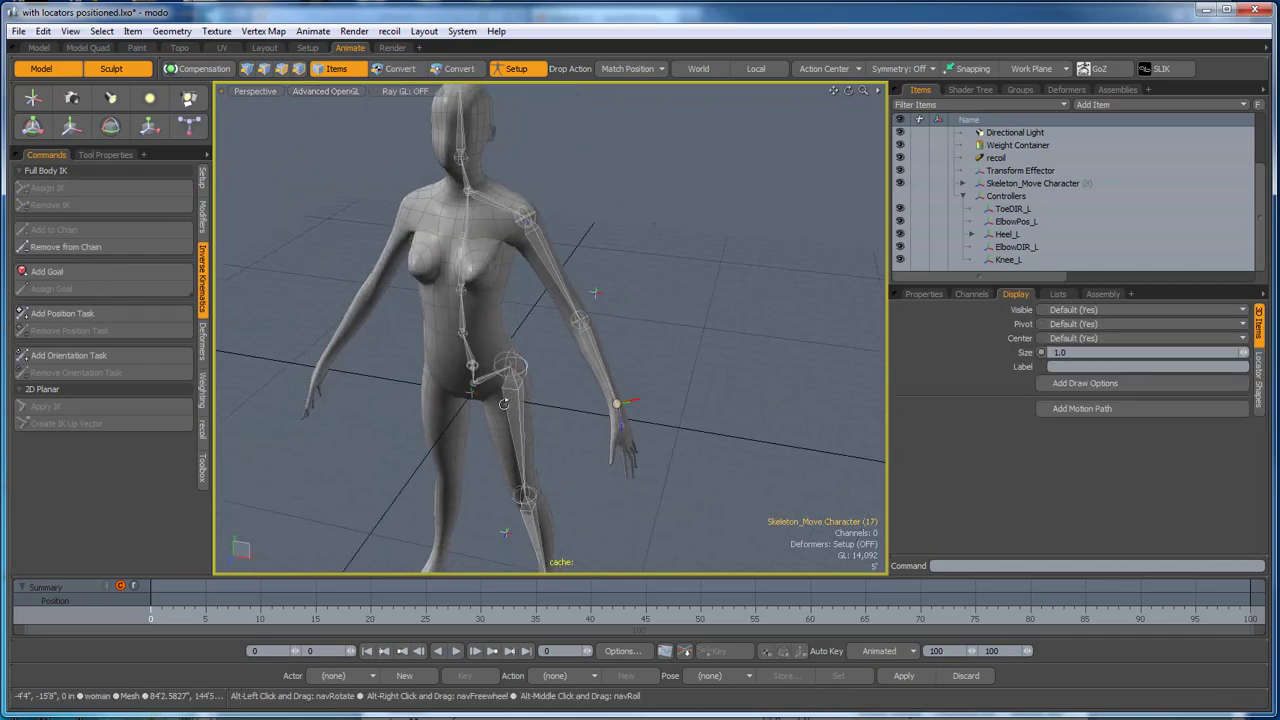
pyautogui.scroll(4, 504, 403)
pyautogui.click(500, 346)
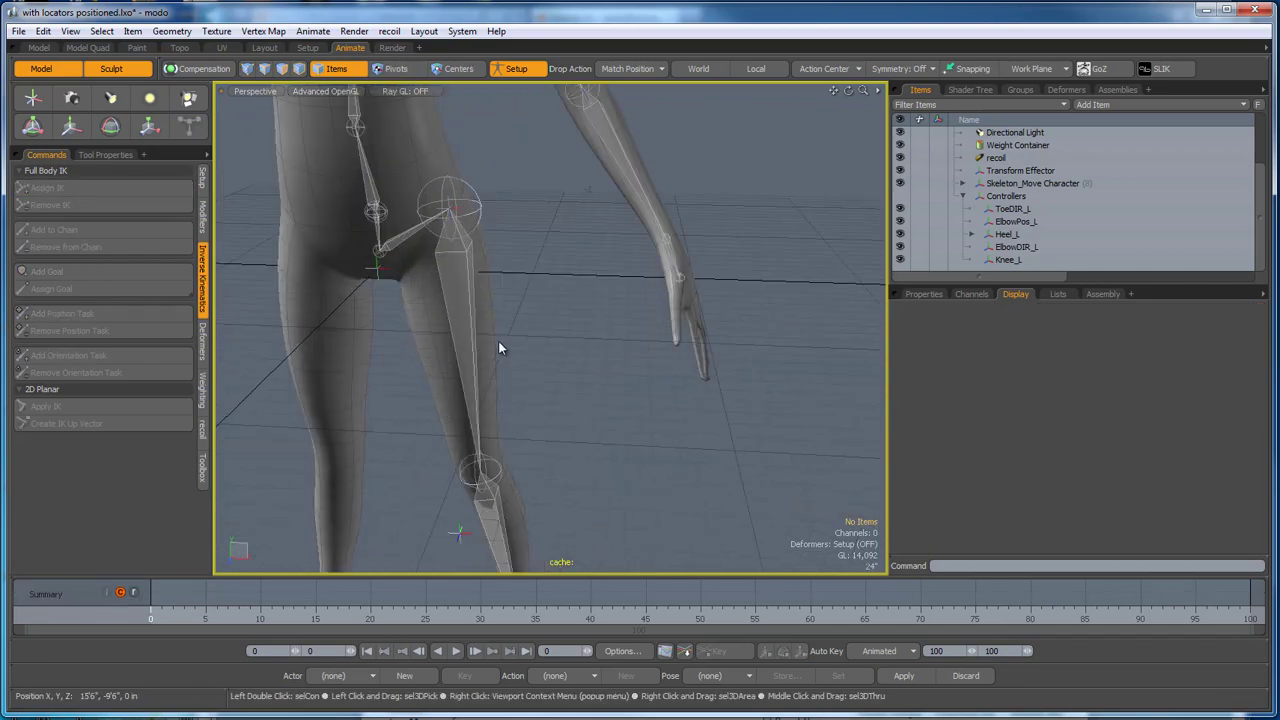
pyautogui.click(470, 318)
pyautogui.keyDown('alt'); pyautogui.moveTo(580, 400); pyautogui.dragTo(562, 112); pyautogui.keyUp('alt')
pyautogui.scroll(-3, 587, 294)
pyautogui.scroll(6, 568, 350)
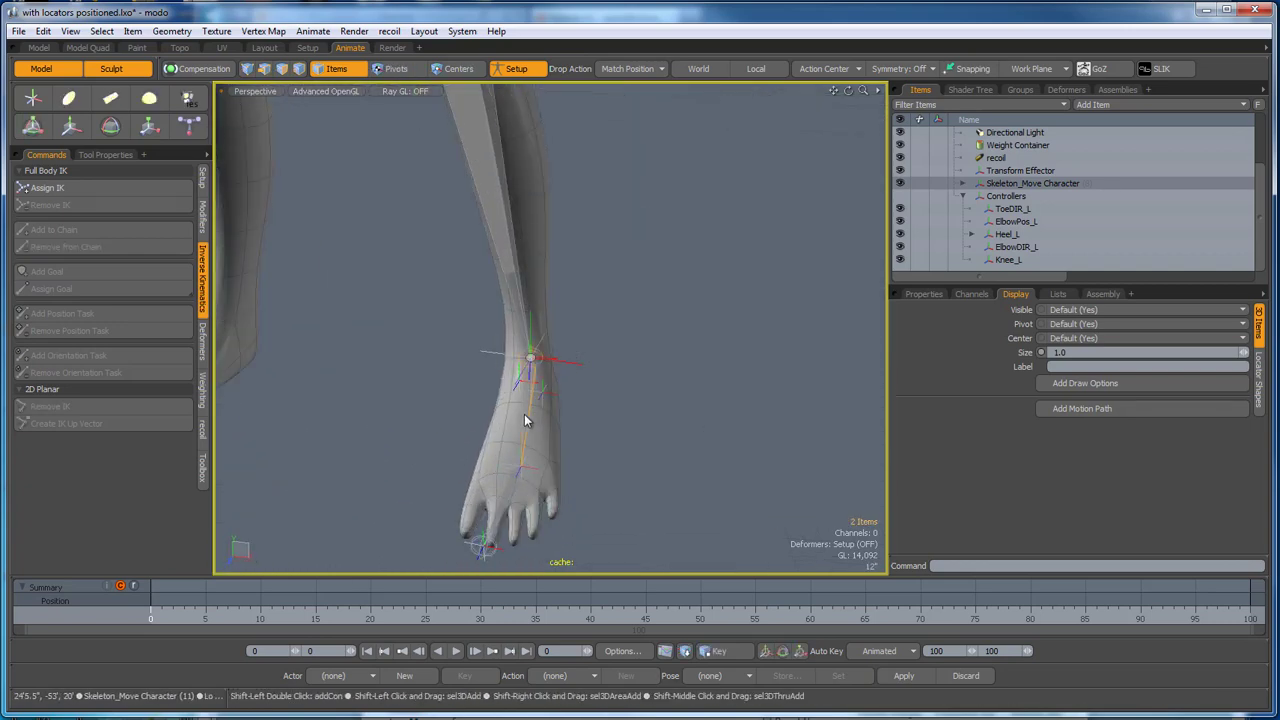
pyautogui.click(48, 188)
# Select the knee joint, show its properties, and activate the Rotate tool with the Local action axis to expose its rotation axes.
pyautogui.scroll(-6, 423, 352)
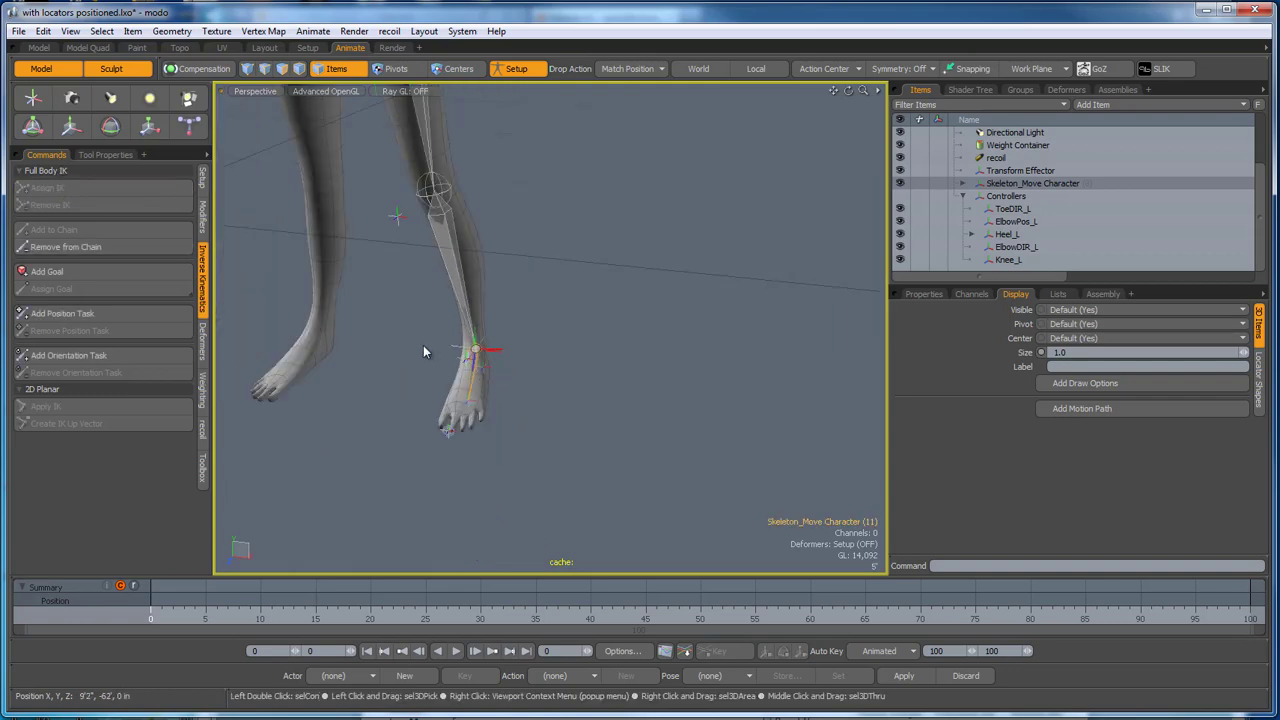
pyautogui.keyDown('alt'); pyautogui.moveTo(423, 346); pyautogui.dragTo(620, 377); pyautogui.keyUp('alt')
pyautogui.keyDown('alt'); pyautogui.keyDown('shift'); pyautogui.moveTo(620, 328); pyautogui.dragTo(612, 395); pyautogui.keyUp('shift'); pyautogui.keyUp('alt')
pyautogui.press('a')
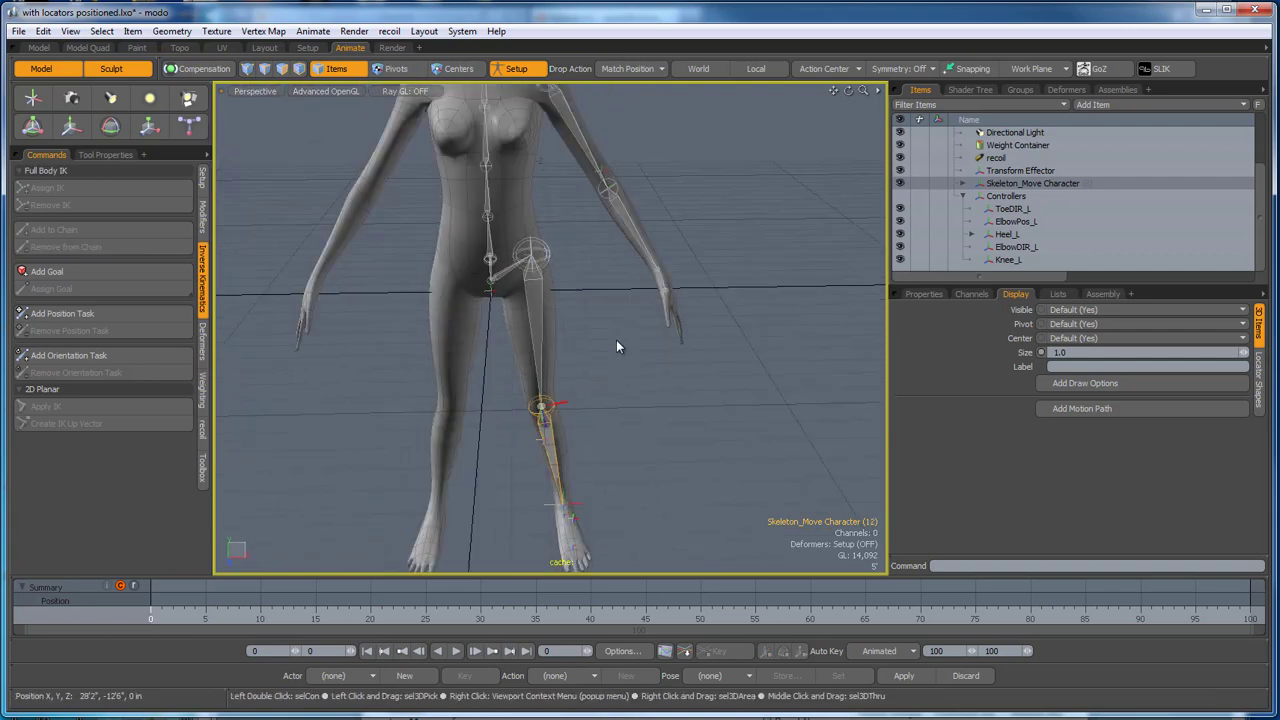
pyautogui.click(924, 294)
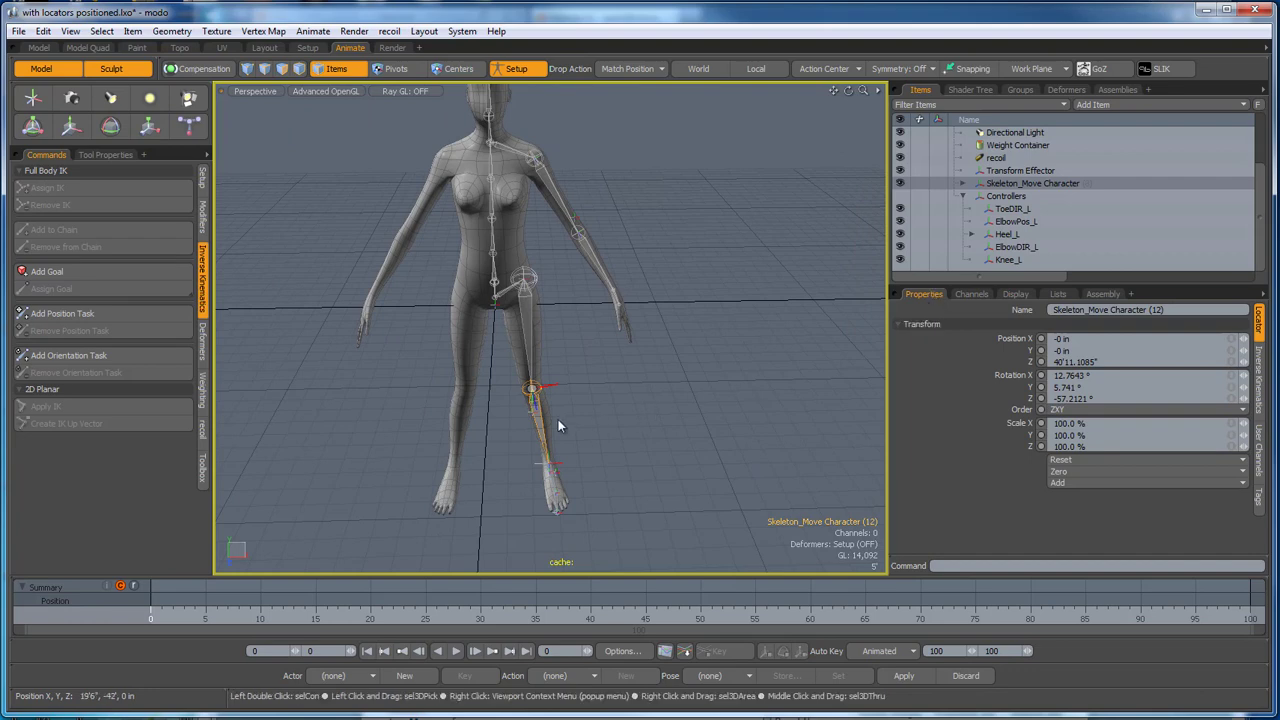
pyautogui.press('e')
pyautogui.scroll(2, 526, 416)
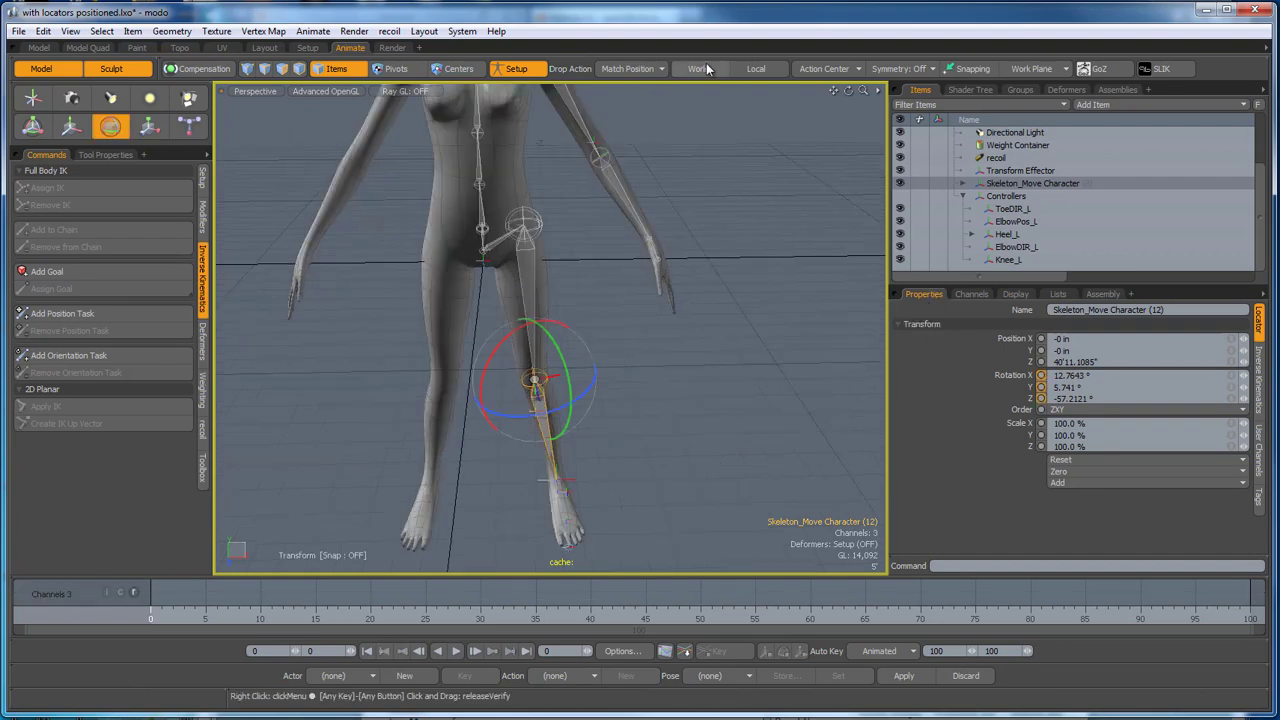
pyautogui.click(756, 70)
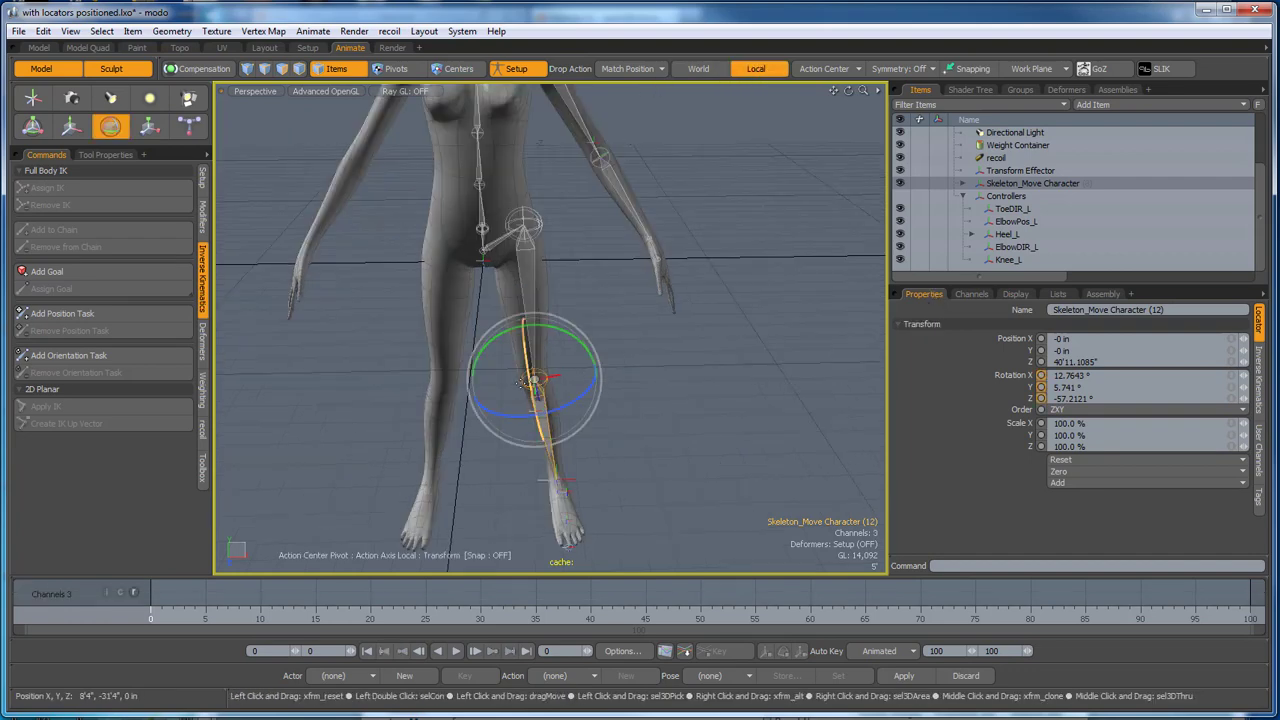
pyautogui.scroll(2, 555, 402)
pyautogui.keyDown('alt'); pyautogui.moveTo(555, 402); pyautogui.dragTo(684, 438); pyautogui.keyUp('alt')
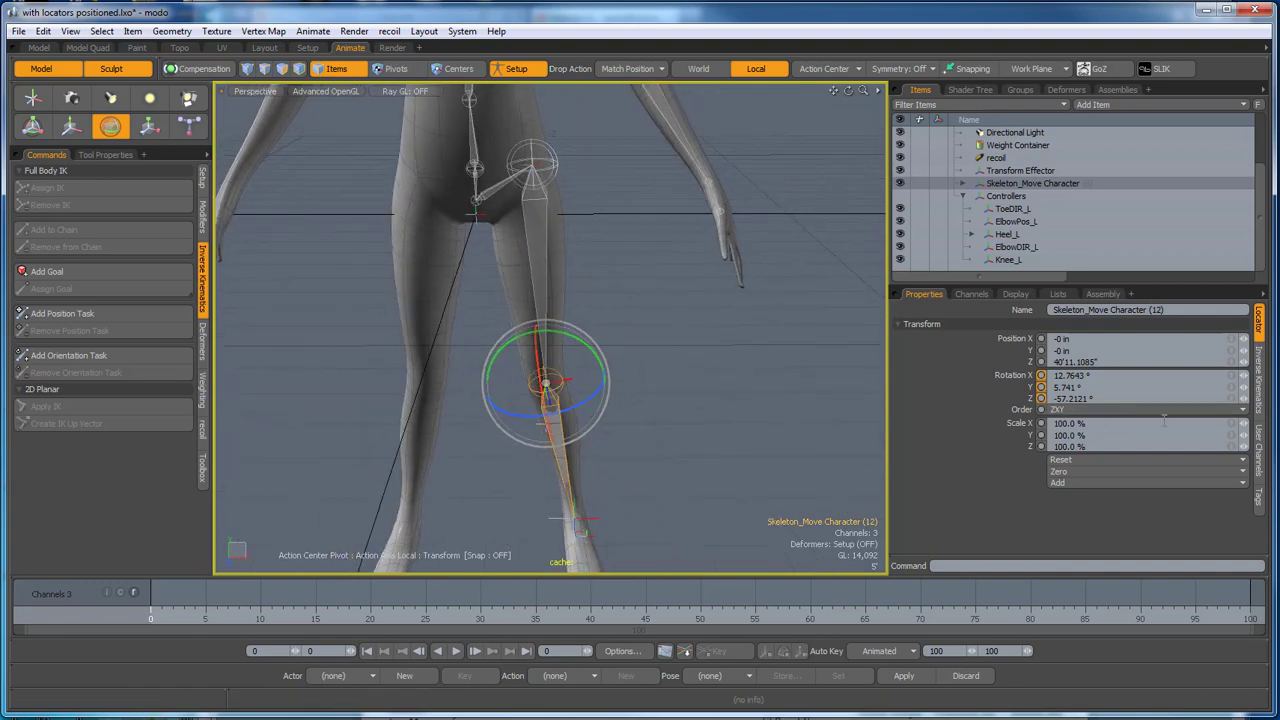
# Disable Y-axis and Z-axis rotation in the knee joint's inverse kinematics settings, then leave the Rotate tool and deselect the joint.
pyautogui.click(1260, 383)
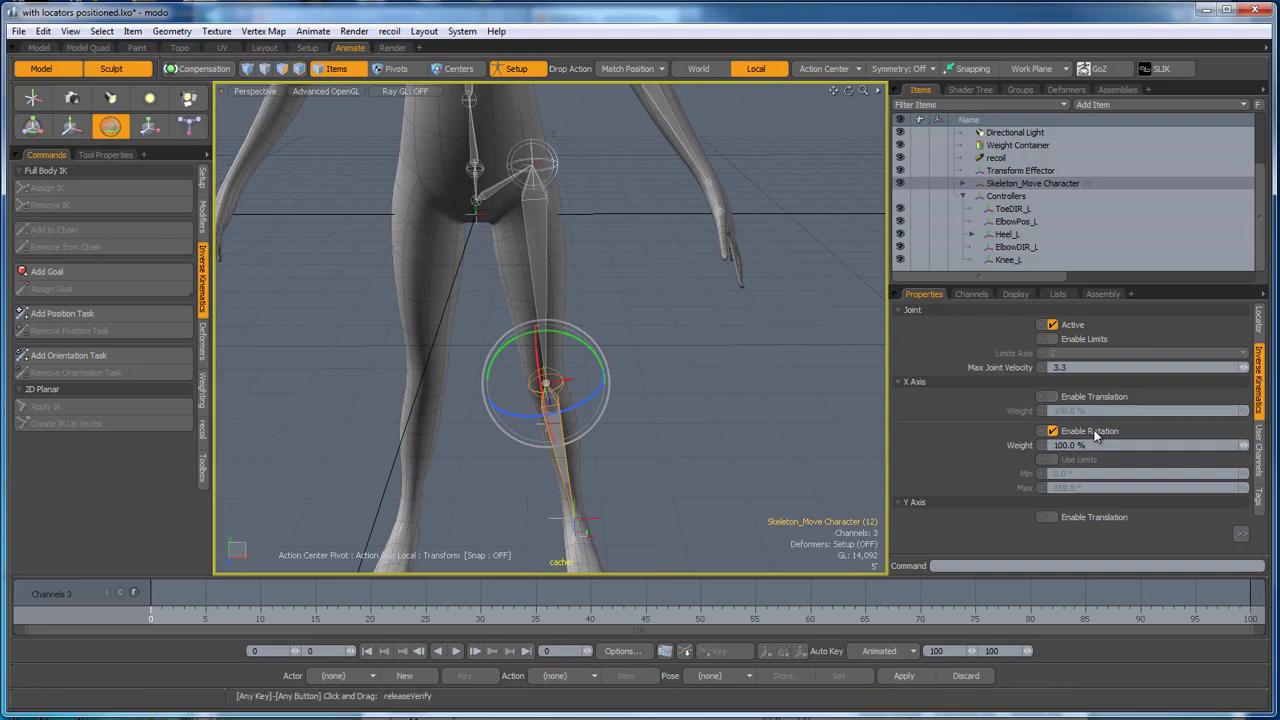
pyautogui.click(1239, 536)
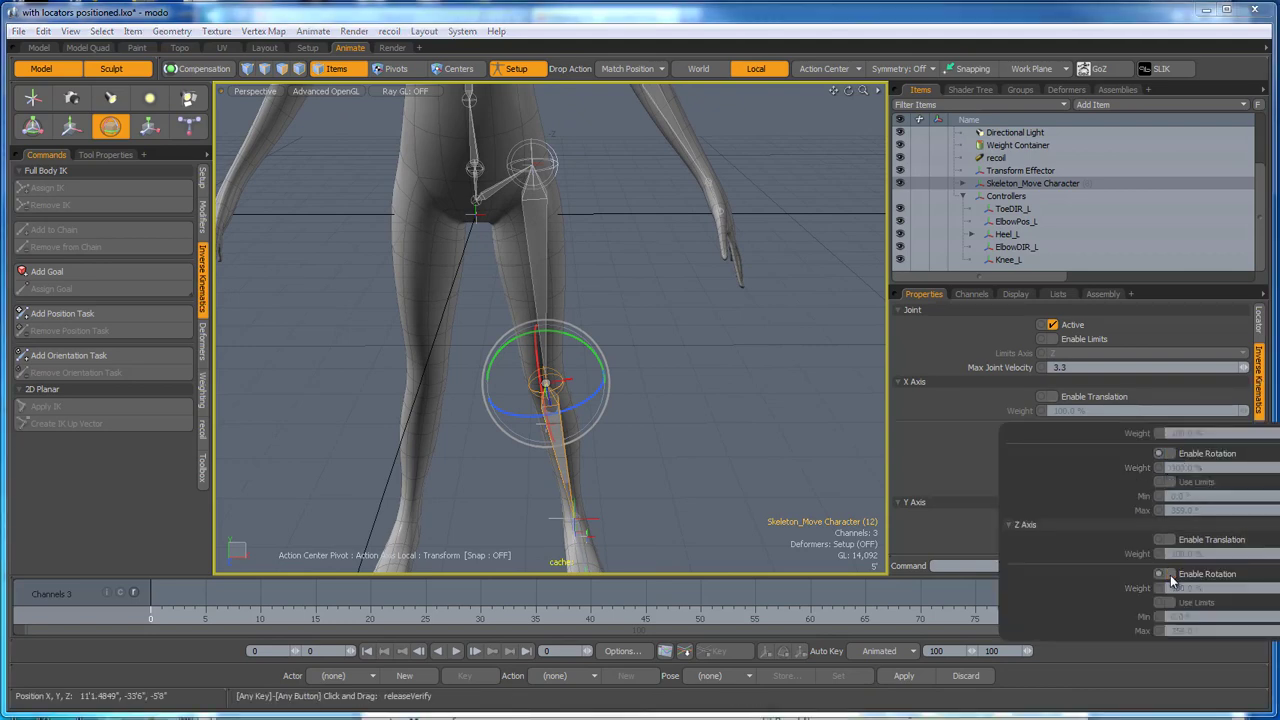
pyautogui.press('space')
pyautogui.click(667, 441)
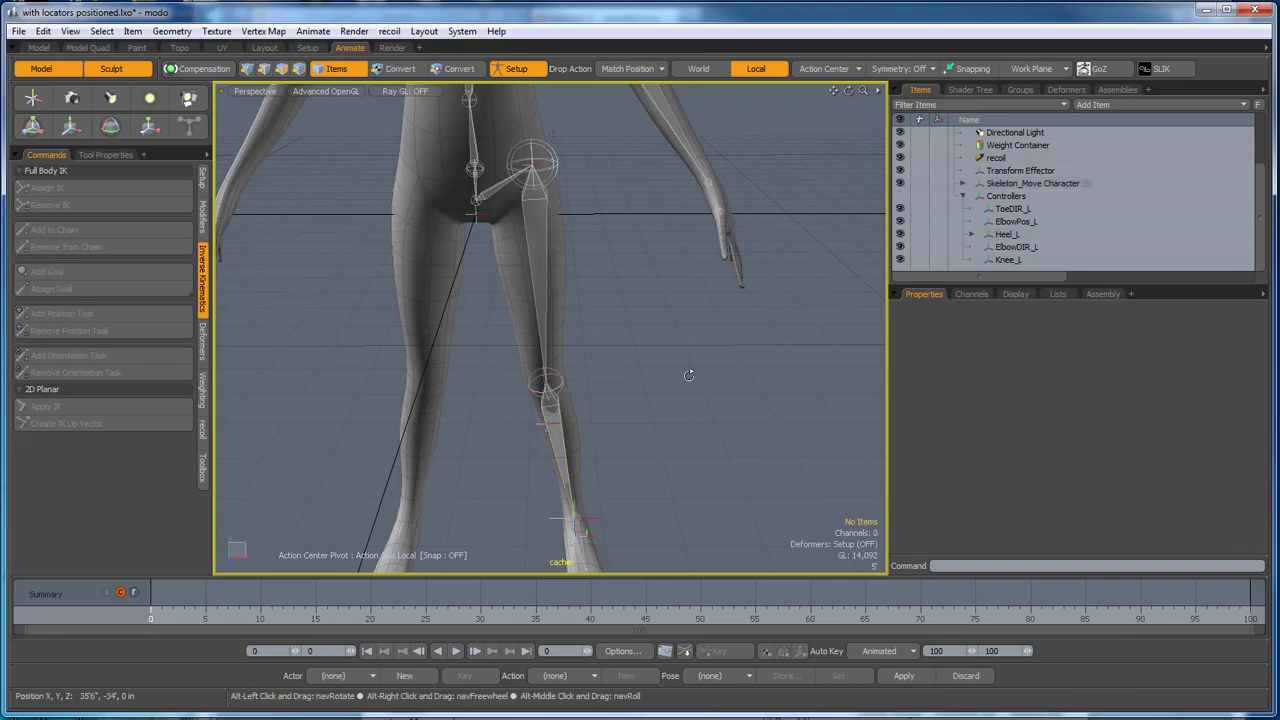
# Select the elbow joint and activate the Rotate tool to examine its local rotation axes.
pyautogui.click(674, 137)
pyautogui.scroll(-5, 685, 225)
pyautogui.keyDown('alt'); pyautogui.keyDown('shift'); pyautogui.moveTo(717, 304); pyautogui.dragTo(665, 416); pyautogui.keyUp('shift'); pyautogui.keyUp('alt')
pyautogui.scroll(2, 620, 257)
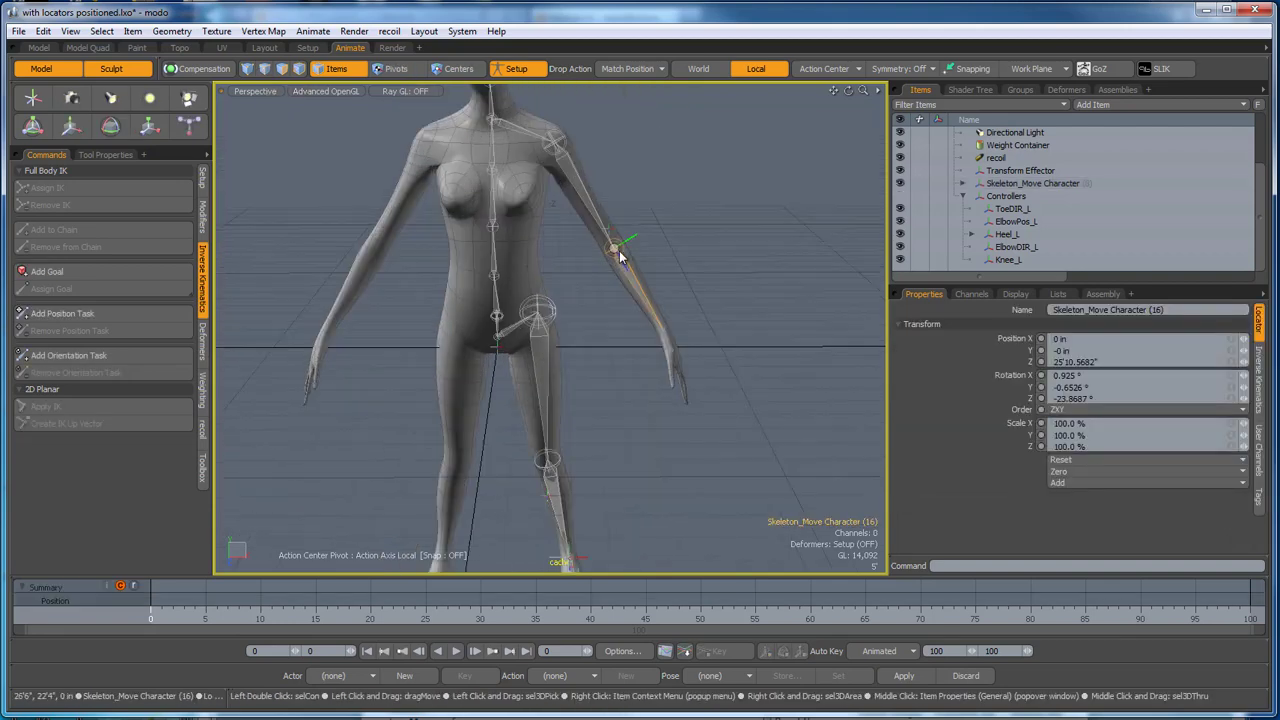
pyautogui.scroll(2, 621, 258)
pyautogui.press('e')
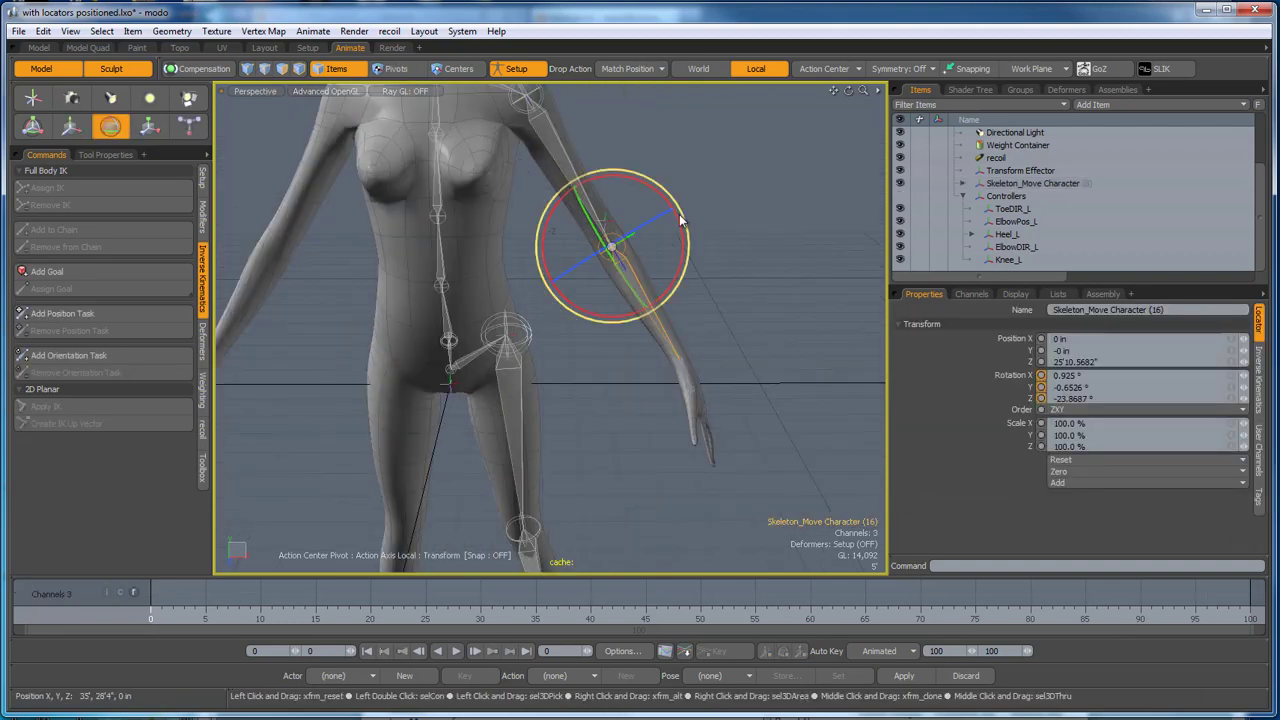
pyautogui.keyDown('alt'); pyautogui.moveTo(685, 230); pyautogui.dragTo(836, 356); pyautogui.keyUp('alt')
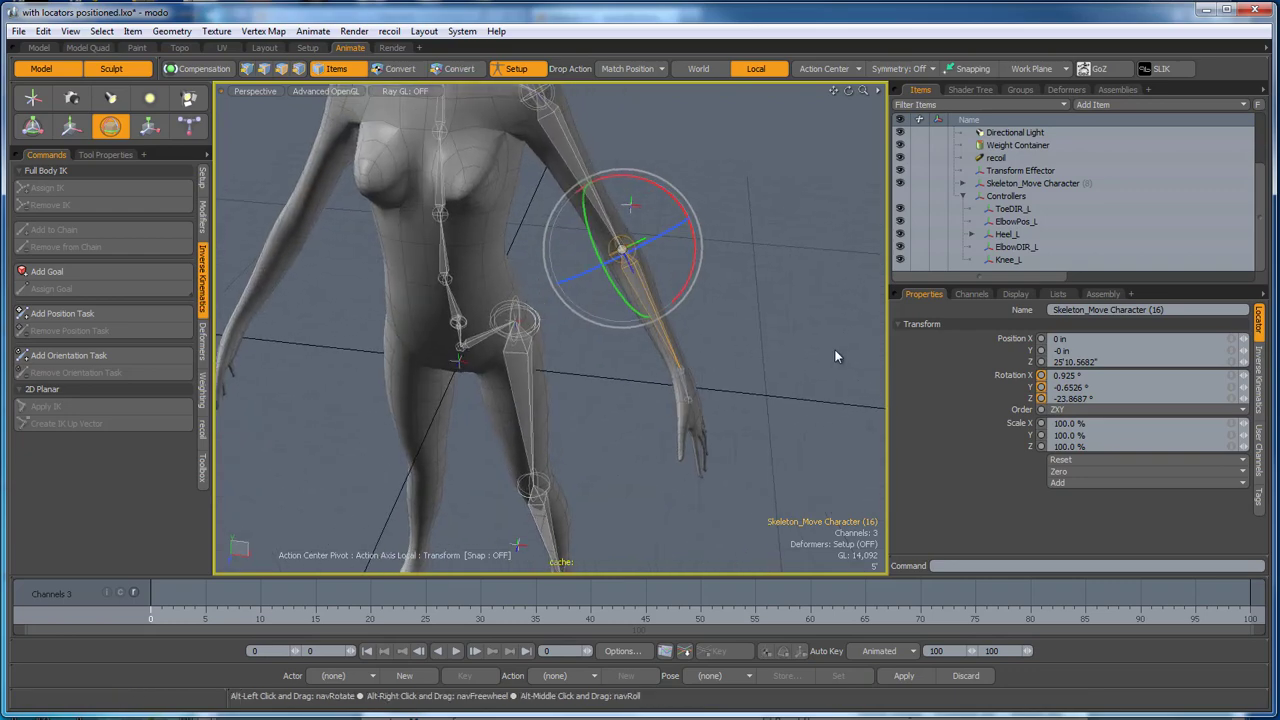
# Disable X-axis rotation in the elbow joint's inverse kinematics settings, then leave the Rotate tool and deselect the joint.
pyautogui.click(1259, 396)
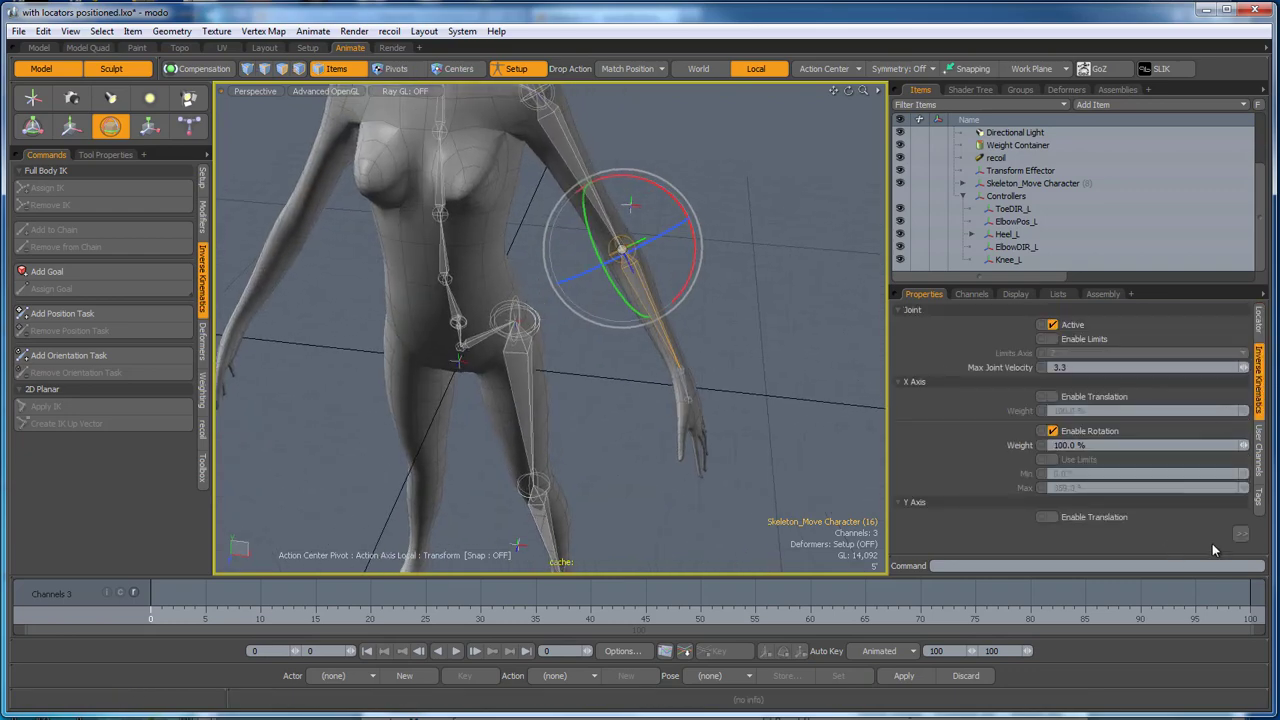
pyautogui.click(1241, 536)
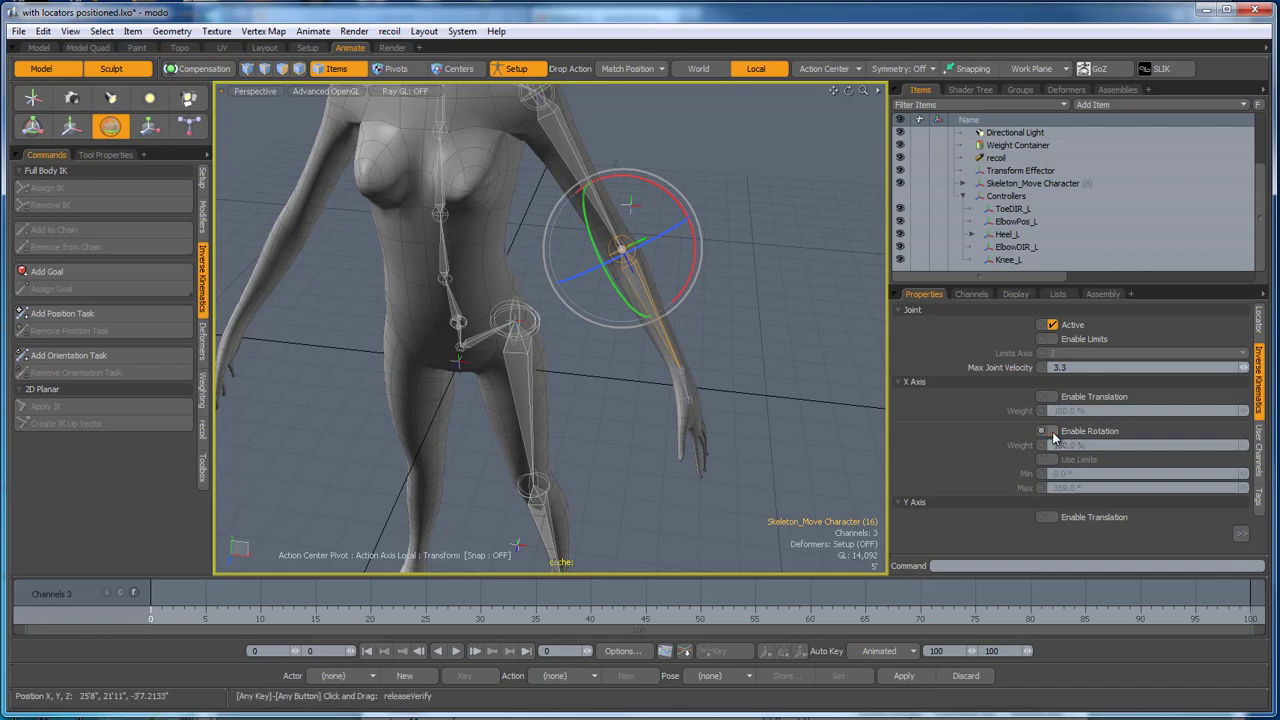
pyautogui.press('space')
pyautogui.click(638, 464)
# Open the floating modeling palette, enlarge it to examine the Mirror command among the duplicate tools, and close it again.
pyautogui.scroll(-4, 652, 465)
pyautogui.keyDown('alt'); pyautogui.moveTo(652, 465); pyautogui.dragTo(697, 425); pyautogui.keyUp('alt')
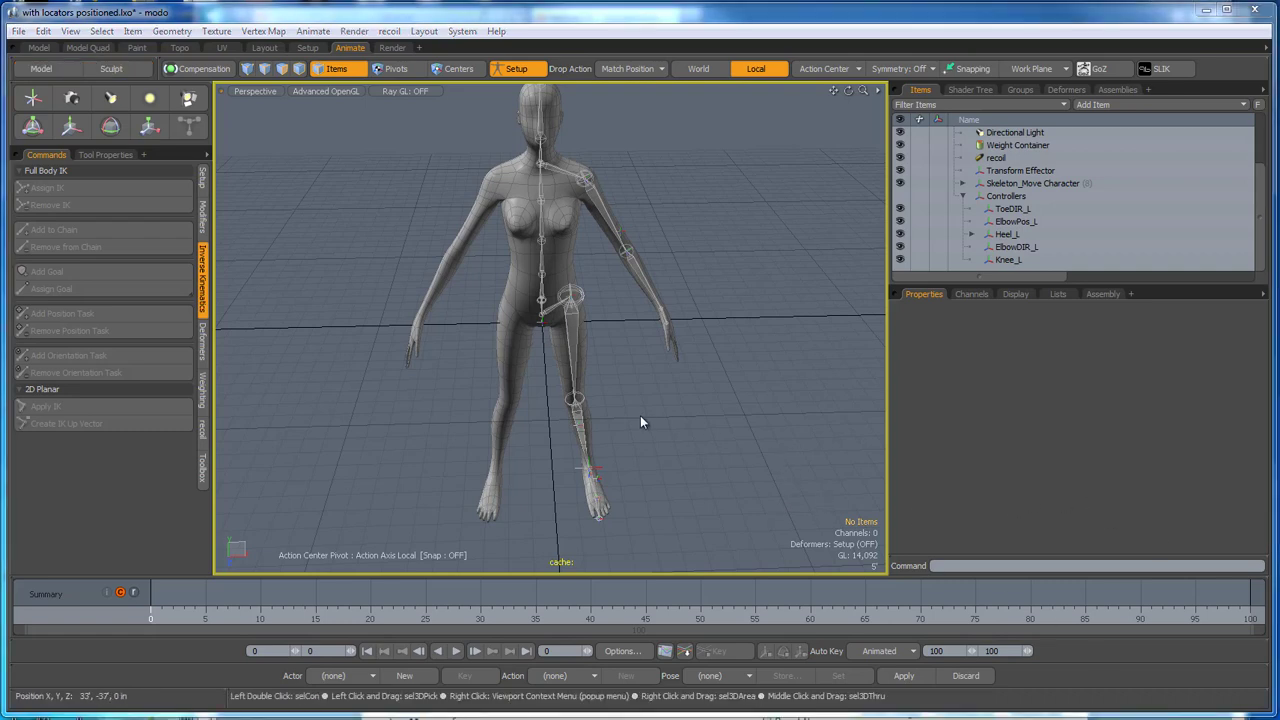
pyautogui.keyDown('alt'); pyautogui.moveTo(680, 394); pyautogui.dragTo(688, 371); pyautogui.keyUp('alt')
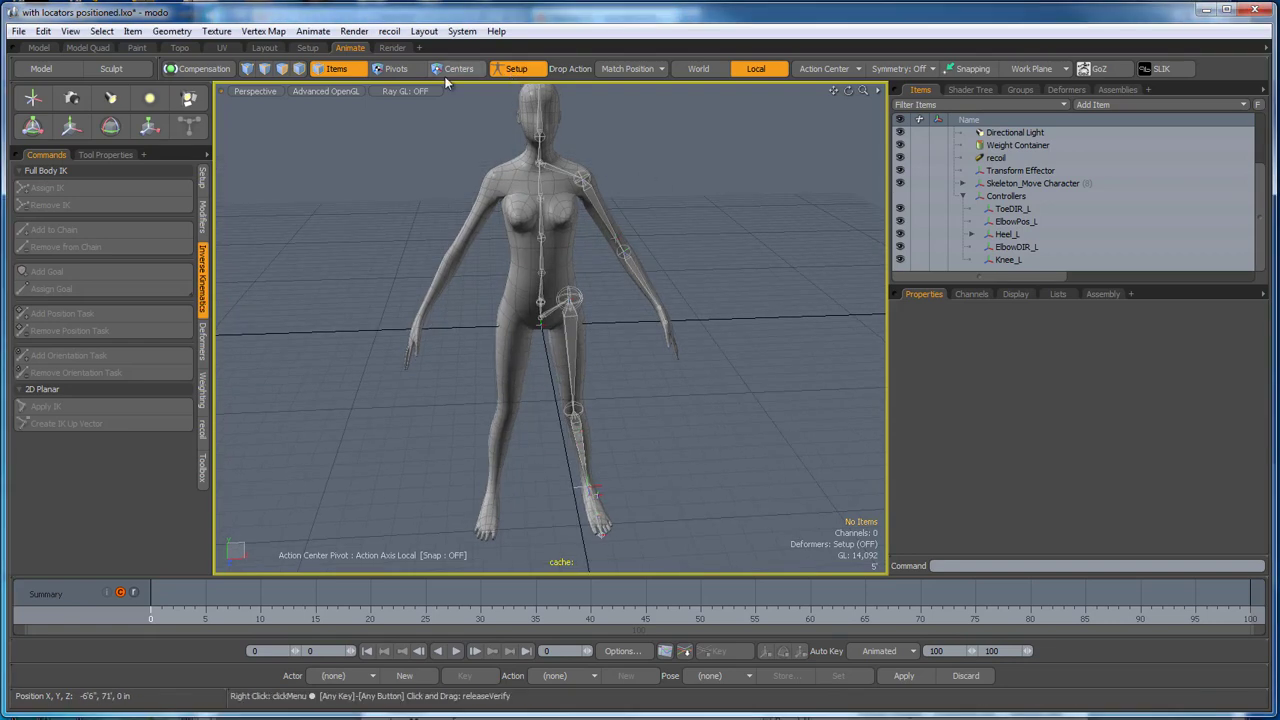
pyautogui.click(45, 71)
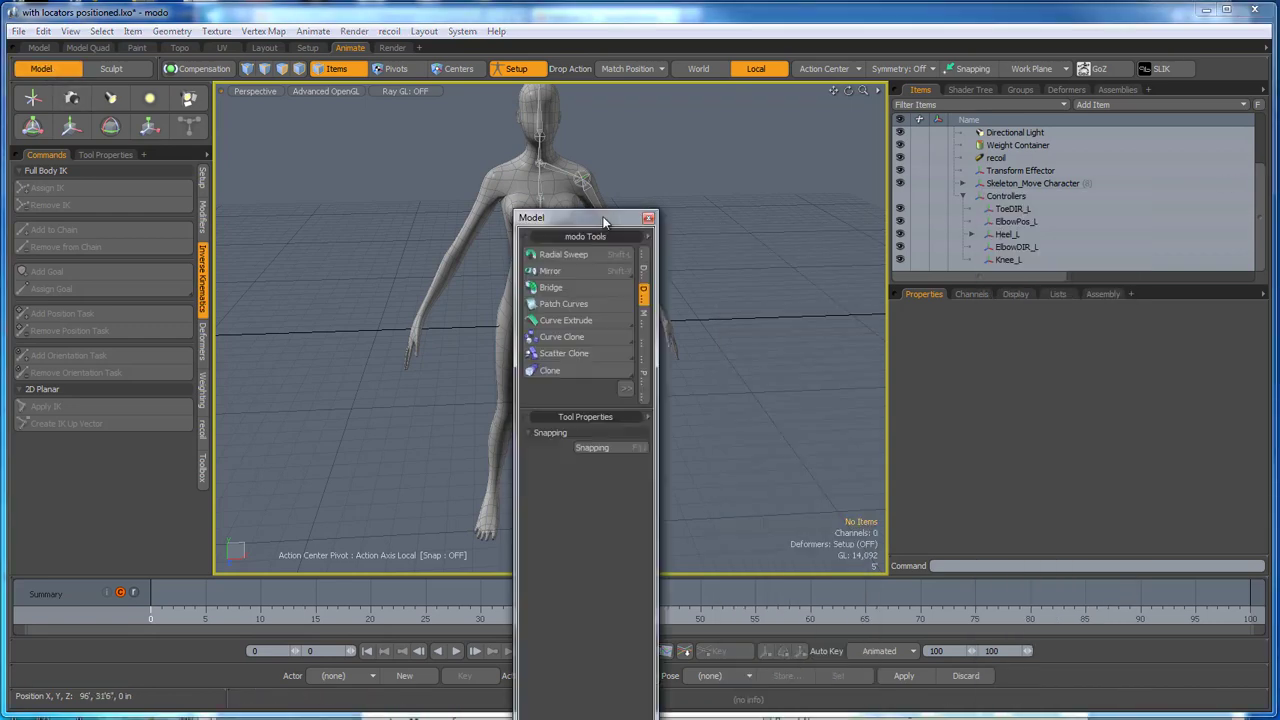
pyautogui.moveTo(598, 212); pyautogui.dragTo(286, 84)
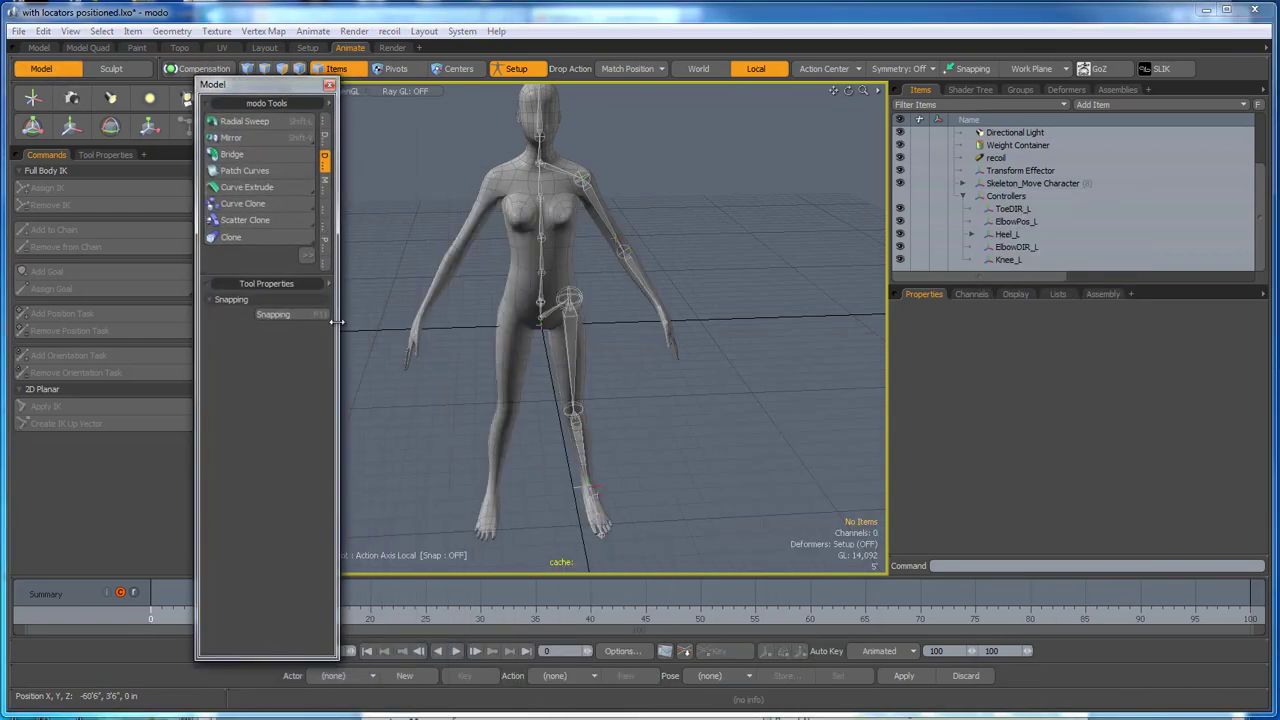
pyautogui.moveTo(337, 324); pyautogui.dragTo(376, 283)
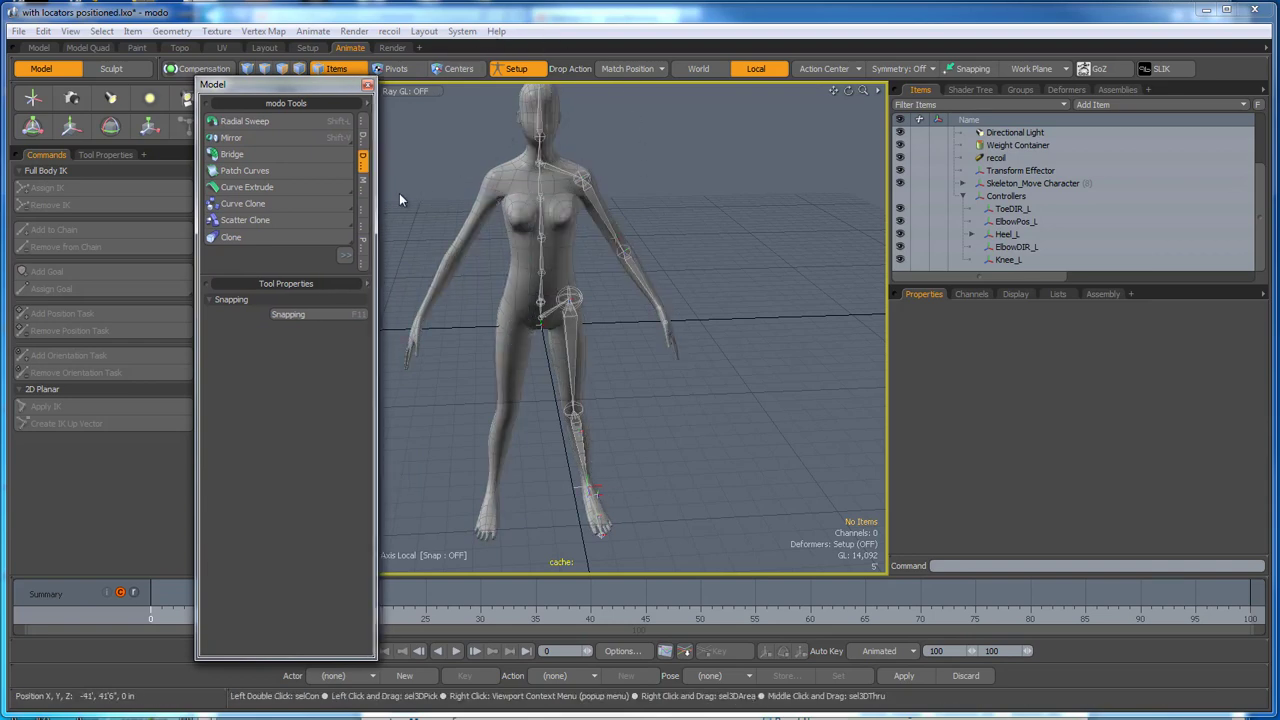
pyautogui.moveTo(231, 276); pyautogui.dragTo(271, 517)
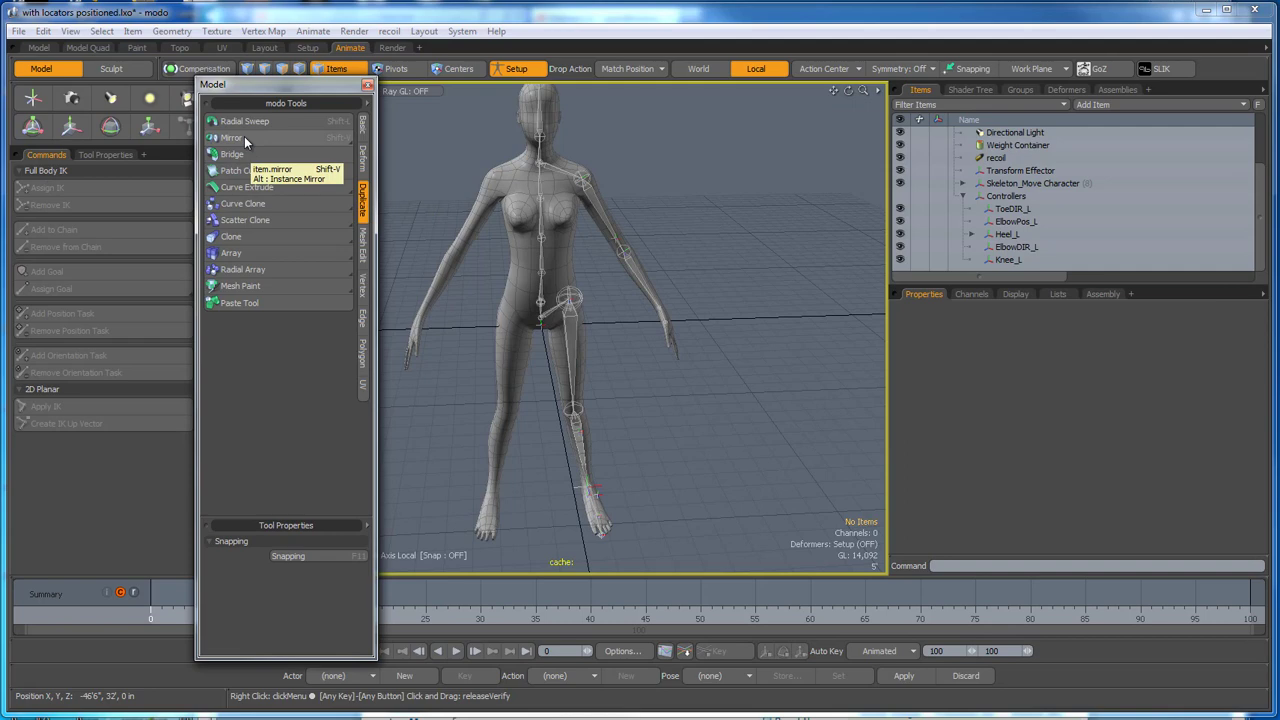
pyautogui.moveTo(263, 84); pyautogui.dragTo(377, 104)
pyautogui.moveTo(377, 104); pyautogui.dragTo(425, 104)
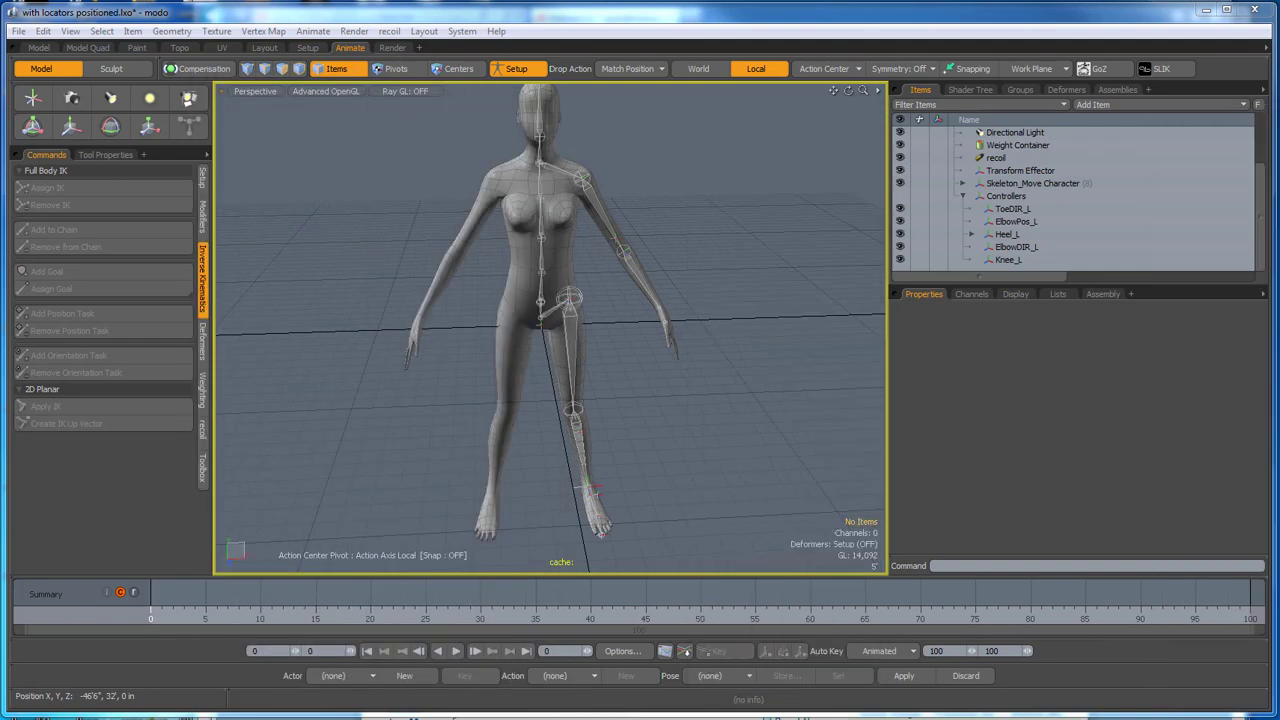
# Collapse the Controllers group, then select the collarbone joint, the pelvis-to-hip joint and the Controllers group together.
pyautogui.click(964, 196)
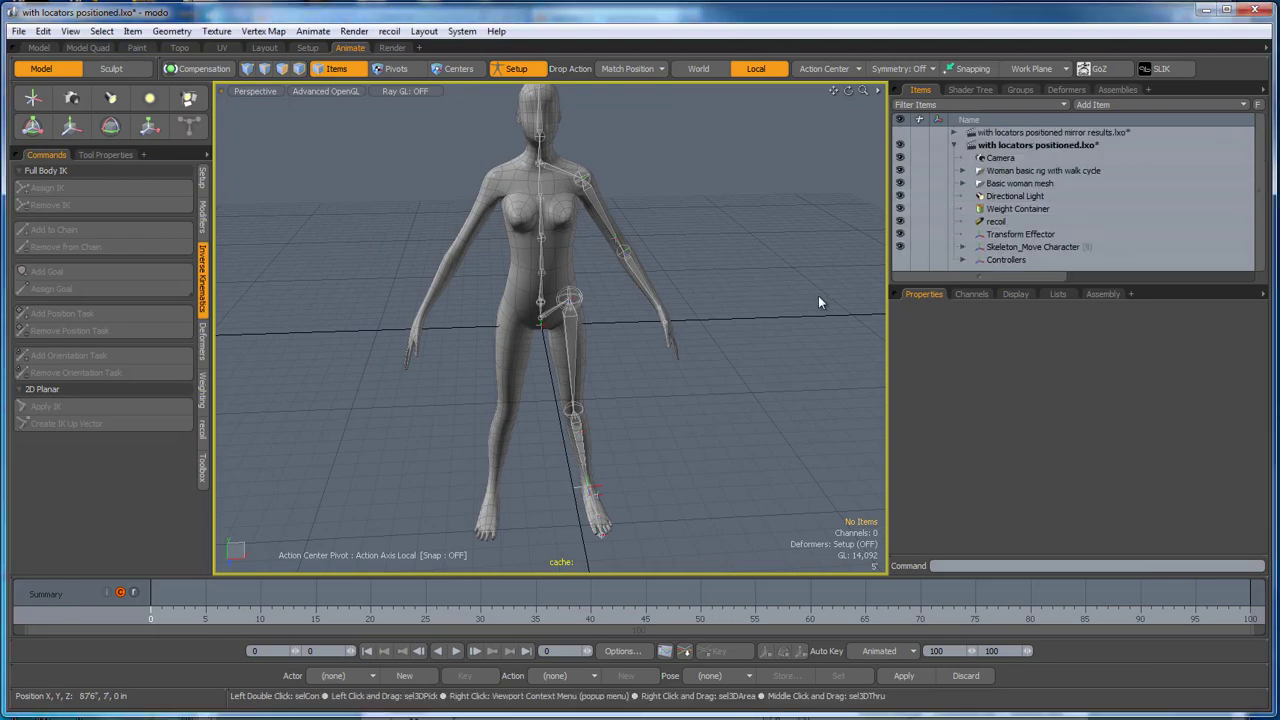
pyautogui.scroll(6, 551, 160)
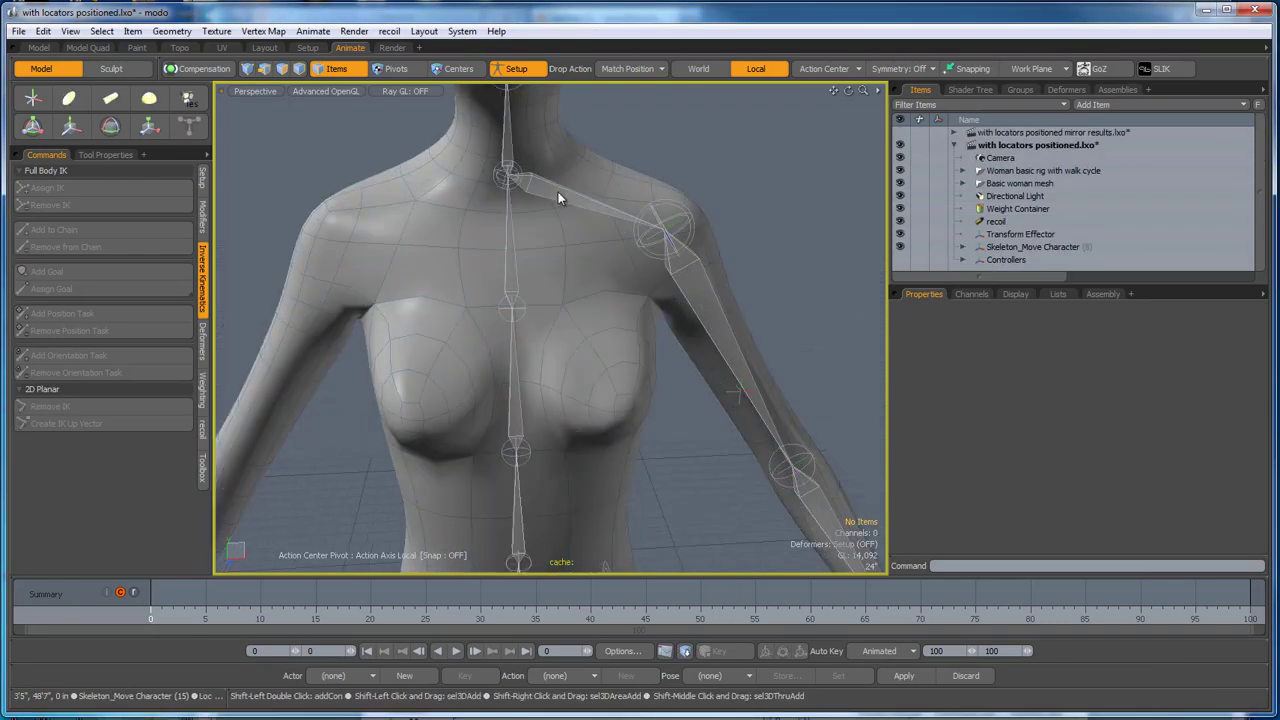
pyautogui.click(557, 191)
pyautogui.scroll(-6, 690, 190)
pyautogui.scroll(6, 703, 320)
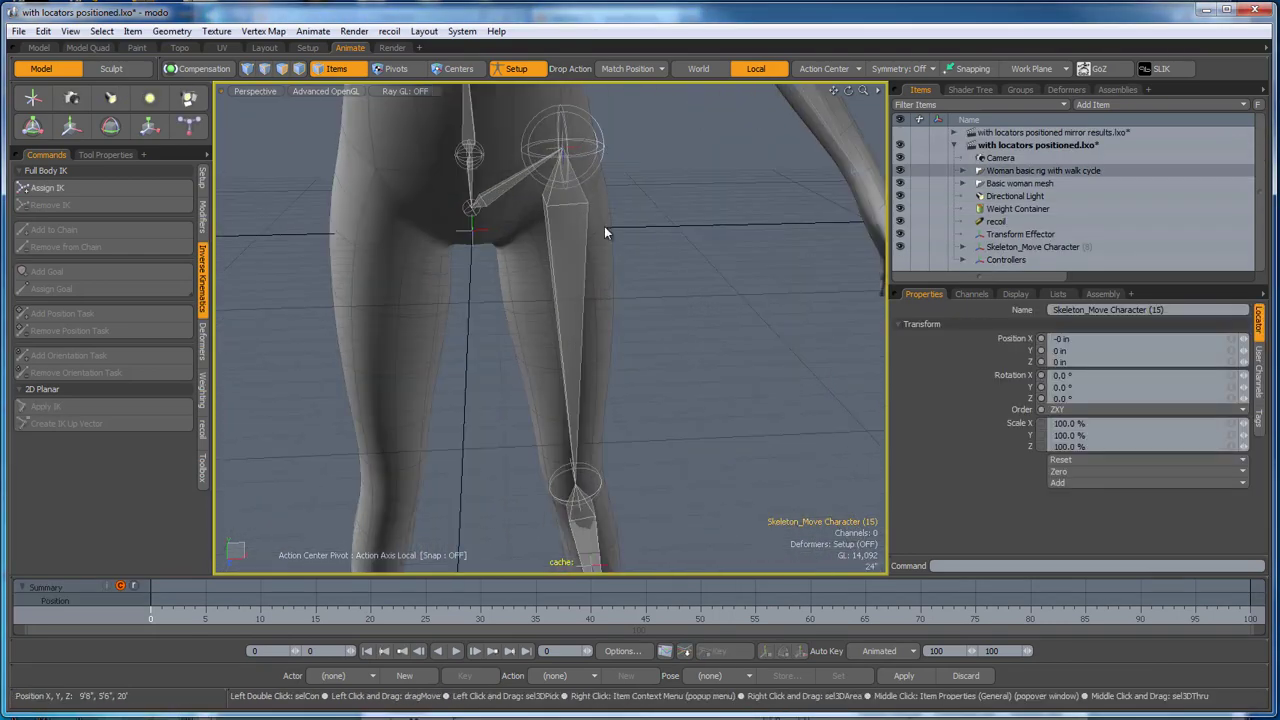
pyautogui.keyDown('shift'); pyautogui.click(505, 190); pyautogui.keyUp('shift')
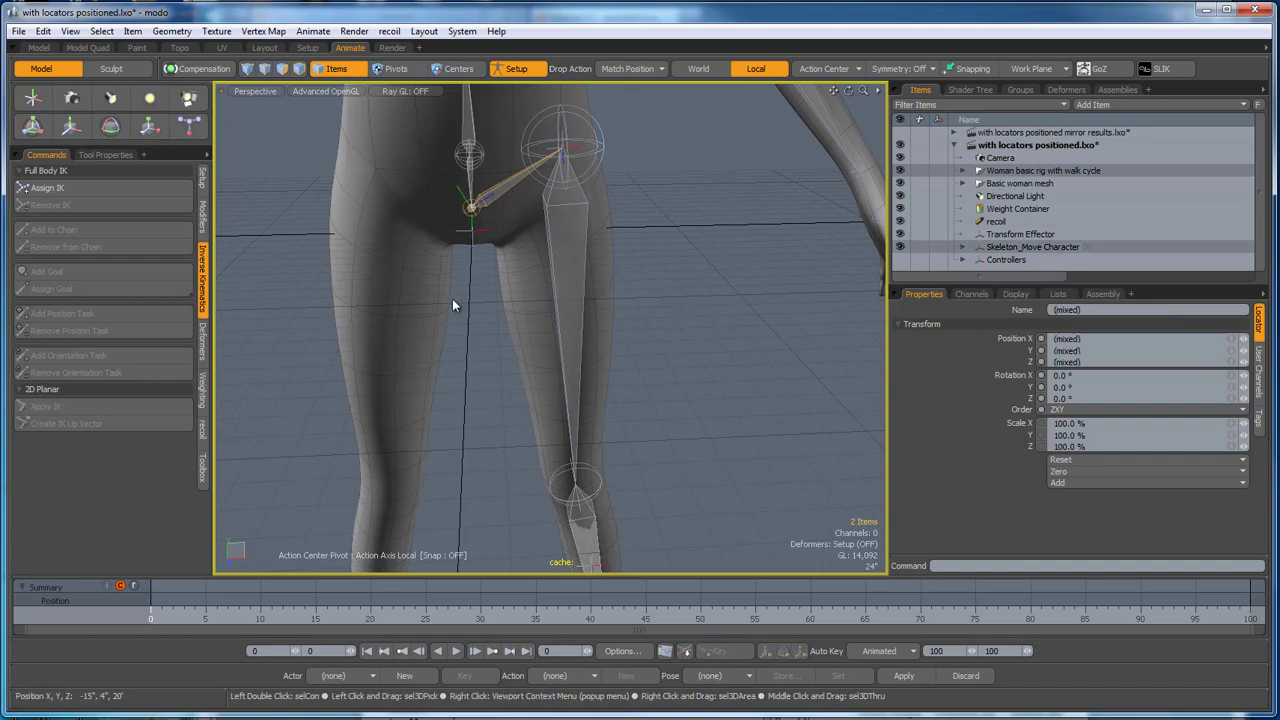
pyautogui.scroll(-2, 452, 298)
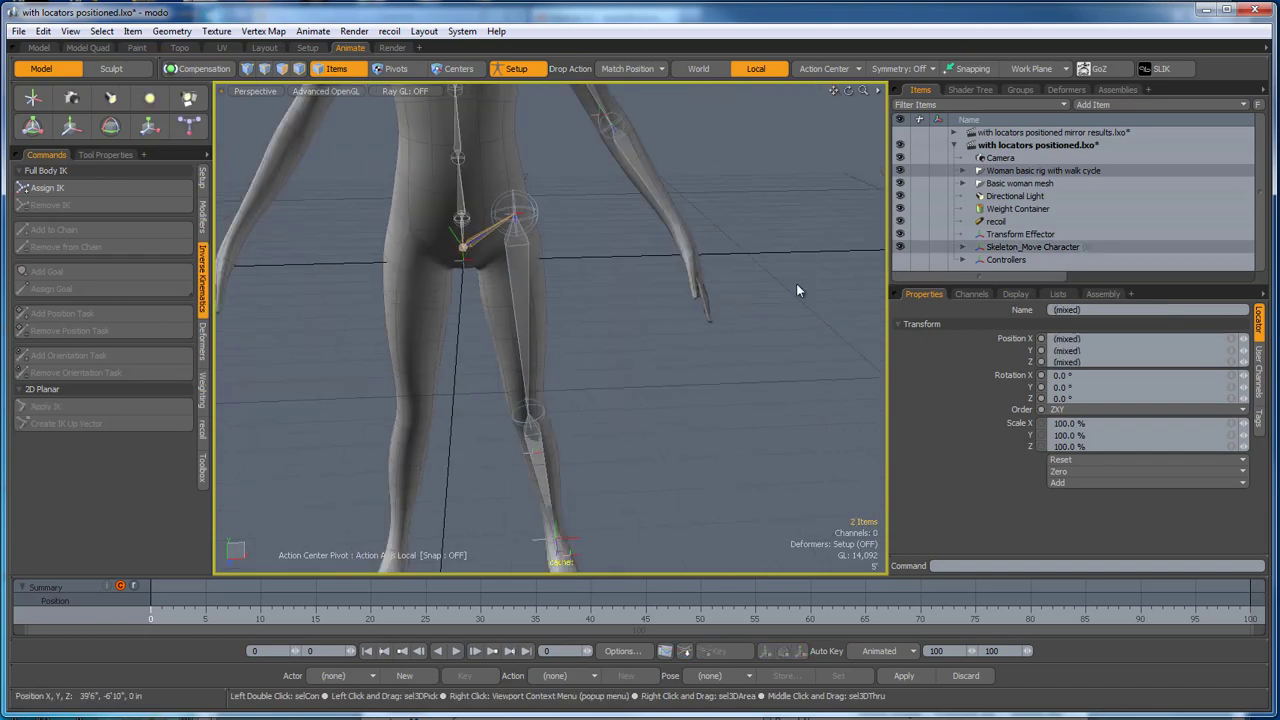
pyautogui.keyDown('ctrl'); pyautogui.click(1016, 261); pyautogui.keyUp('ctrl')
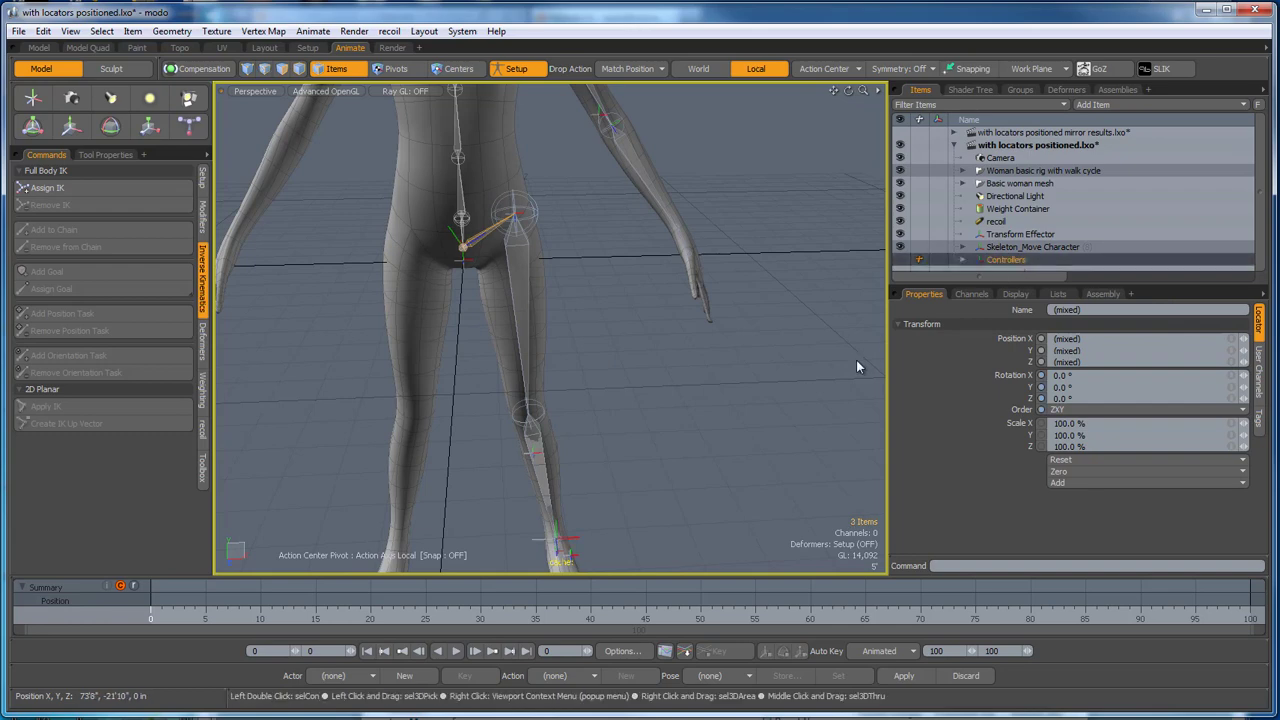
# Open the floating modeling palette and apply the Mirror tool across the X axis to the selected joints and controllers.
pyautogui.scroll(-3, 750, 388)
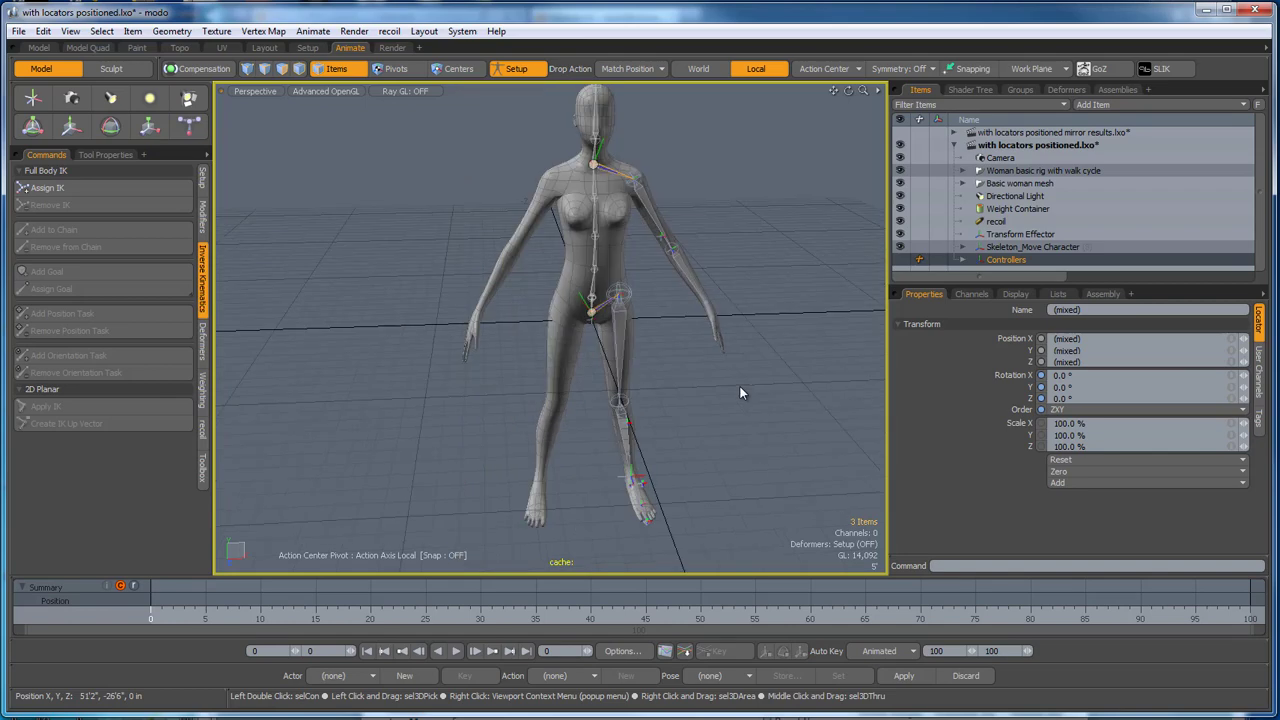
pyautogui.scroll(2, 740, 393)
pyautogui.moveTo(680, 453)
pyautogui.keyDown('alt'); pyautogui.mouseDown()
pyautogui.moveTo(854, 463)
pyautogui.moveTo(811, 466)
pyautogui.moveTo(685, 521)
pyautogui.moveTo(606, 506)
pyautogui.moveTo(726, 449)
pyautogui.moveTo(829, 447)
pyautogui.moveTo(680, 440)
pyautogui.moveTo(694, 460)
pyautogui.mouseUp(); pyautogui.keyUp('alt')
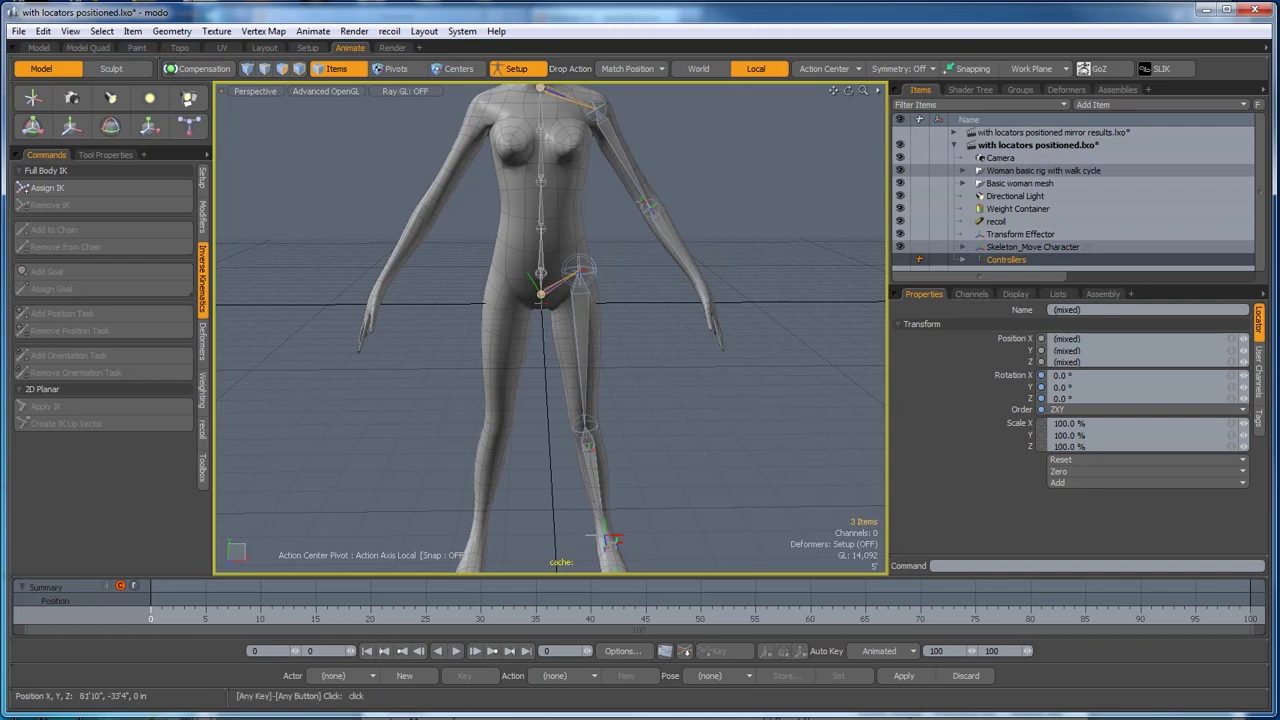
pyautogui.moveTo(1279, 112); pyautogui.dragTo(204, 29)
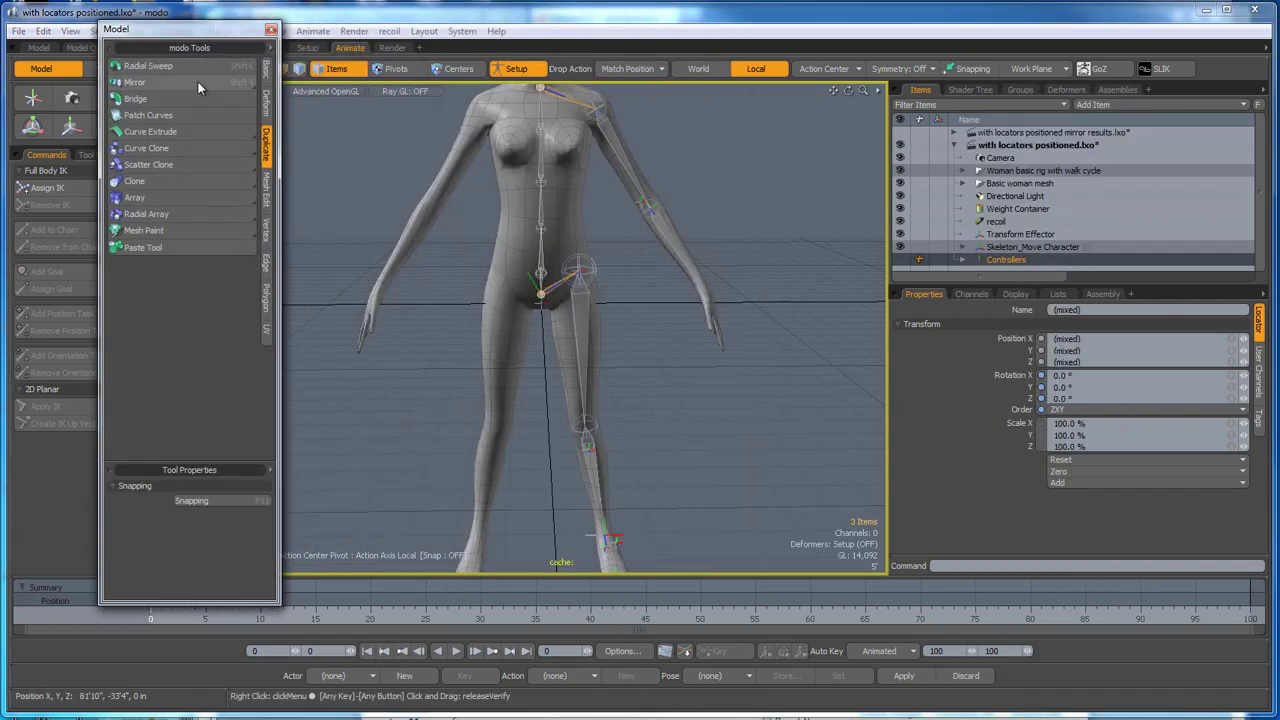
pyautogui.click(162, 85)
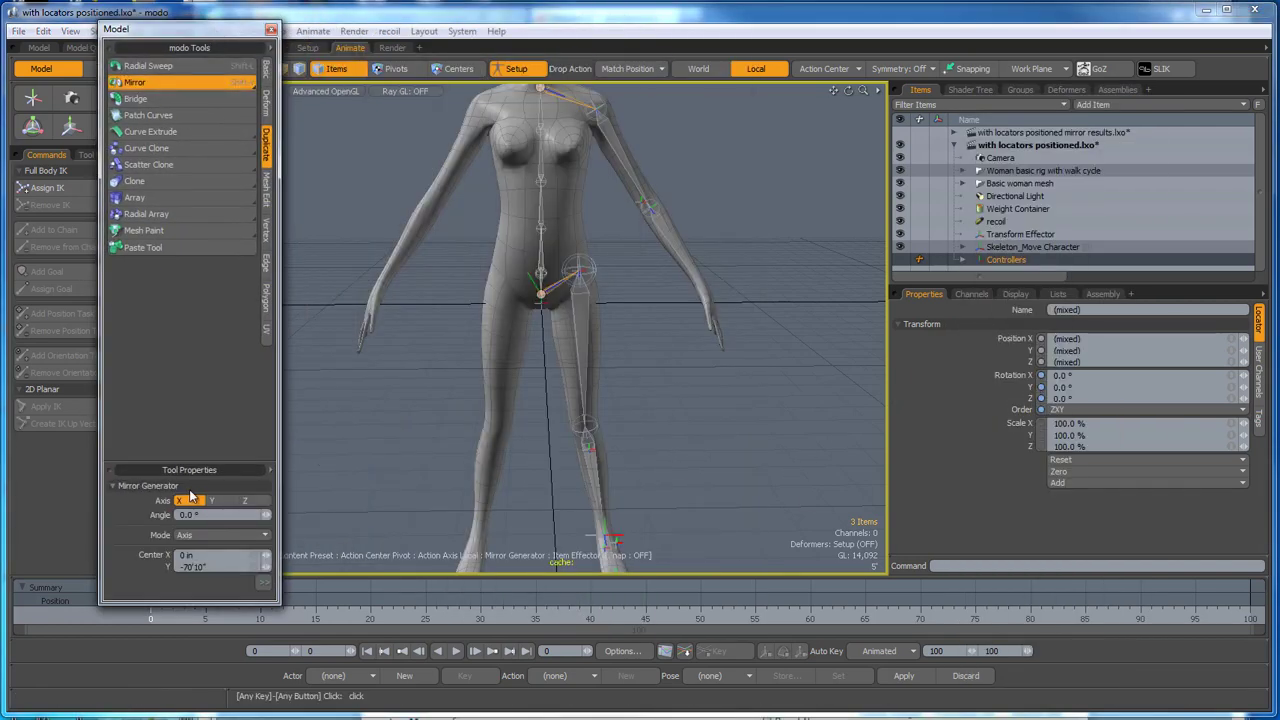
pyautogui.click(539, 388)
pyautogui.scroll(-1, 539, 388)
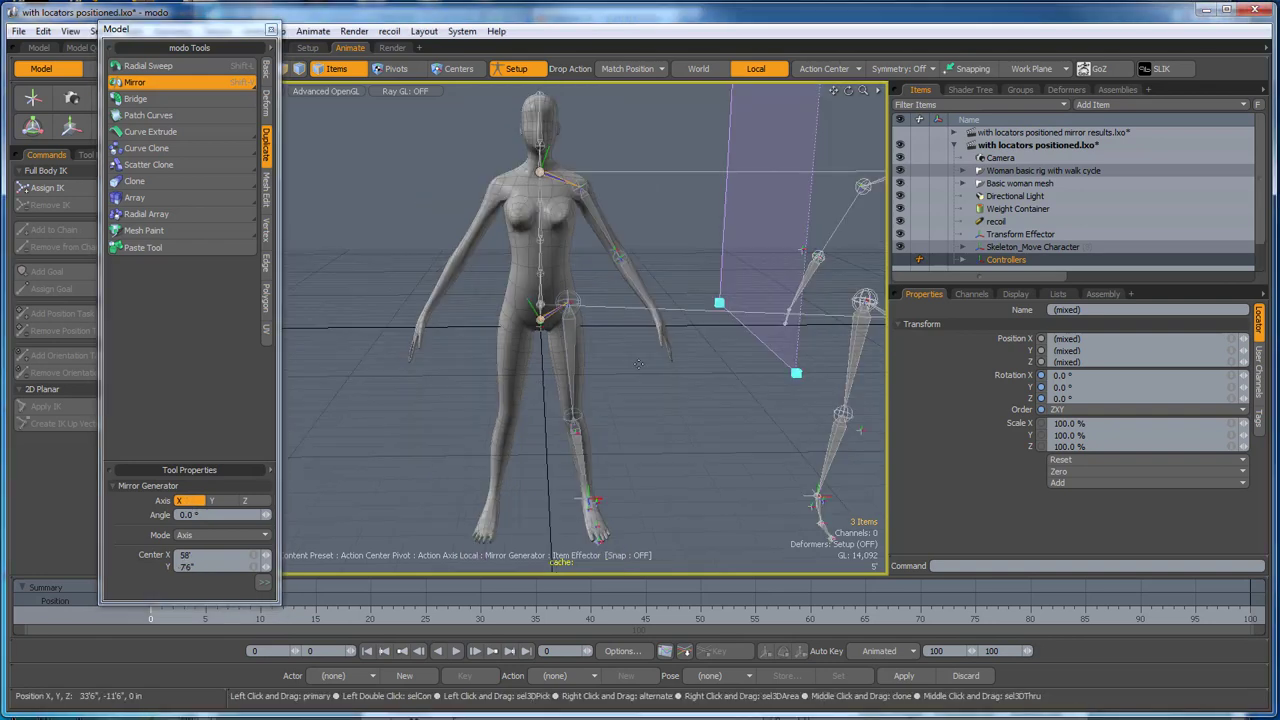
# Set the mirror's center X to 0 in, leave the Mirror tool and close the modeling palette.
pyautogui.scroll(-1, 692, 341)
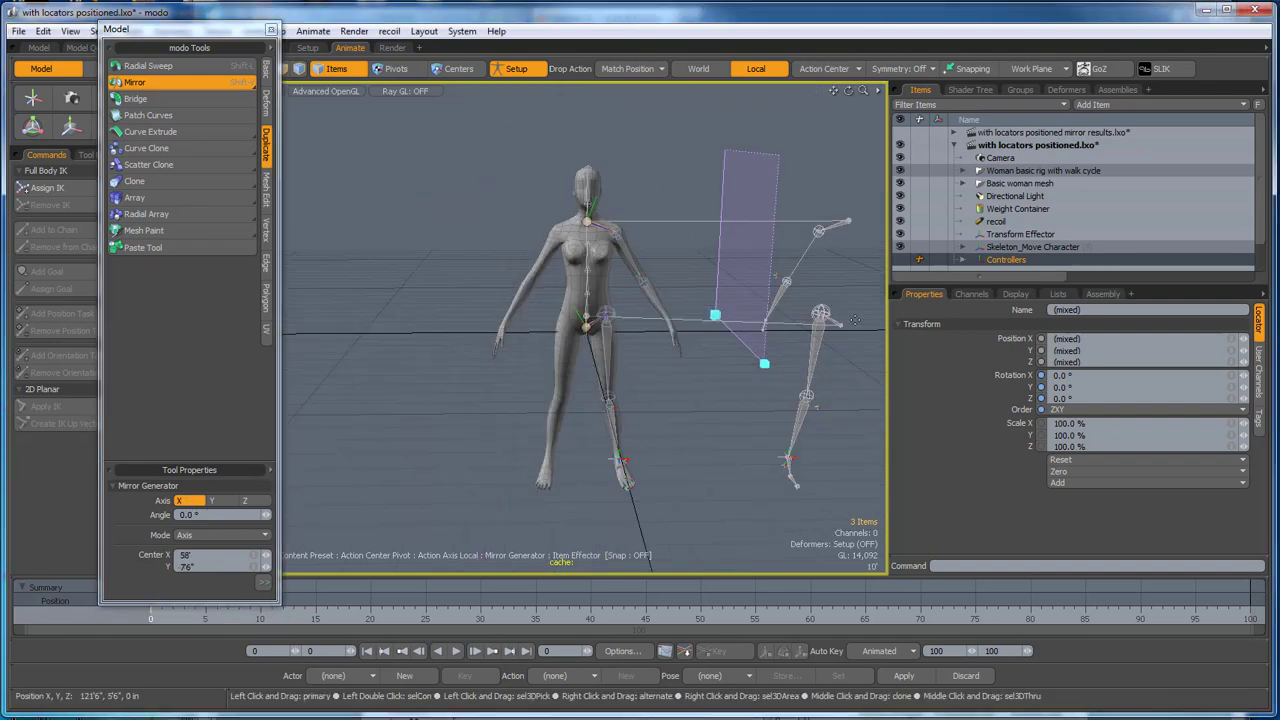
pyautogui.keyDown('alt'); pyautogui.moveTo(855, 320); pyautogui.dragTo(747, 390); pyautogui.keyUp('alt')
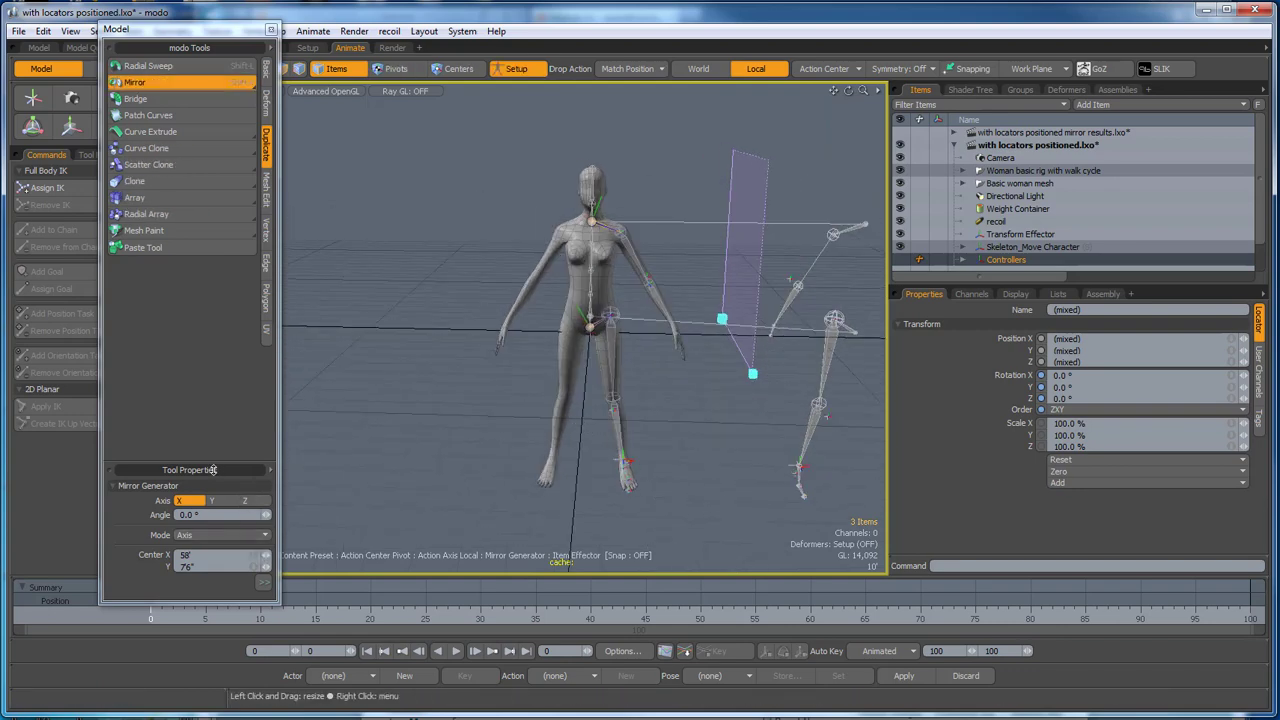
pyautogui.moveTo(212, 462); pyautogui.dragTo(212, 369)
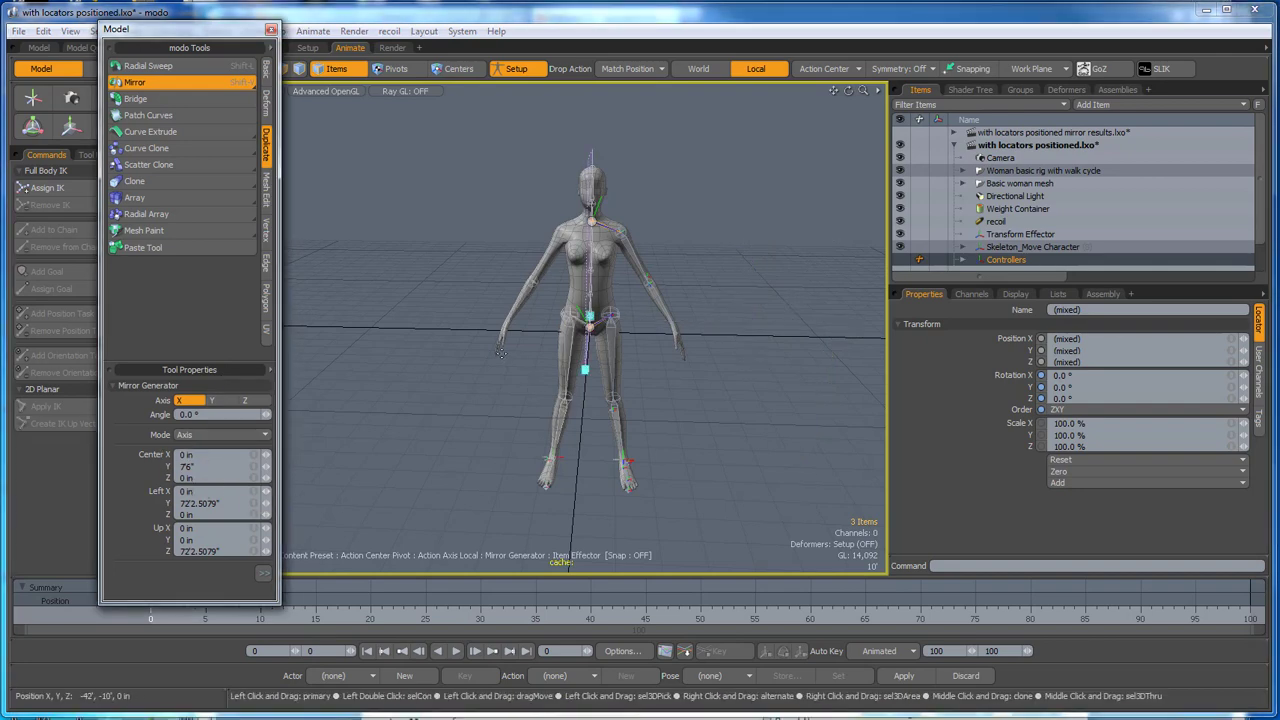
pyautogui.press('space')
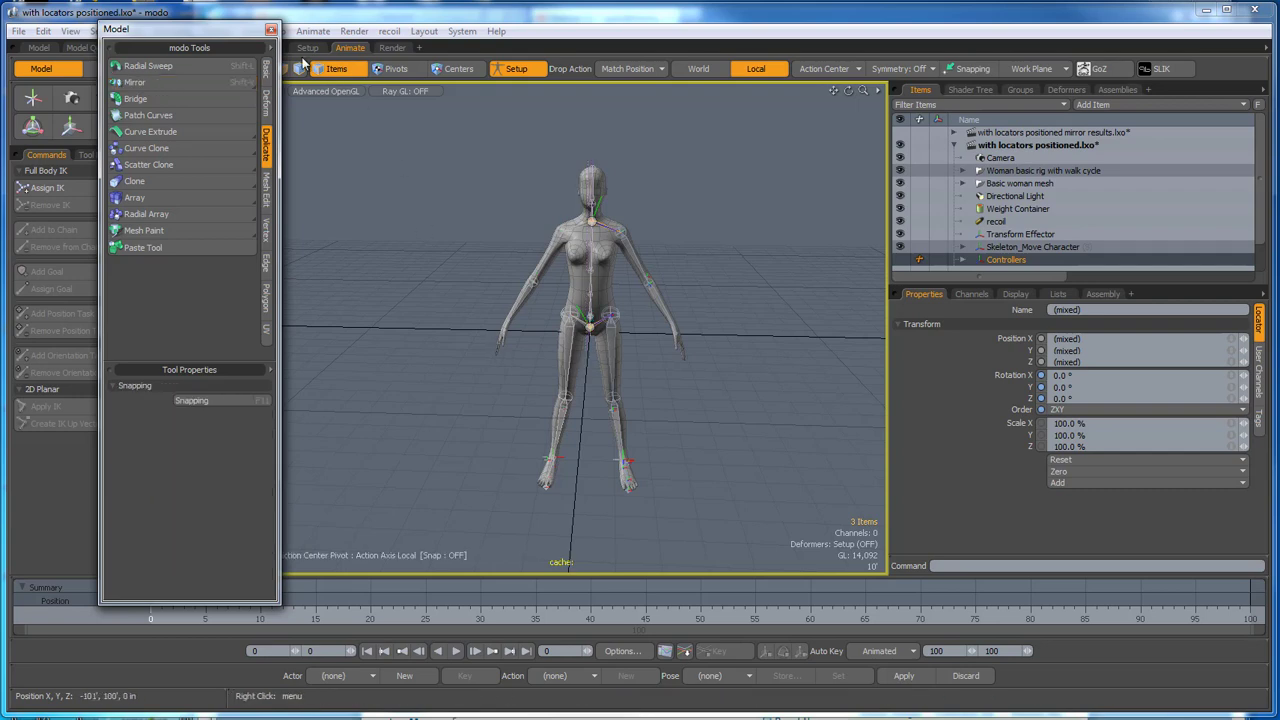
pyautogui.click(271, 32)
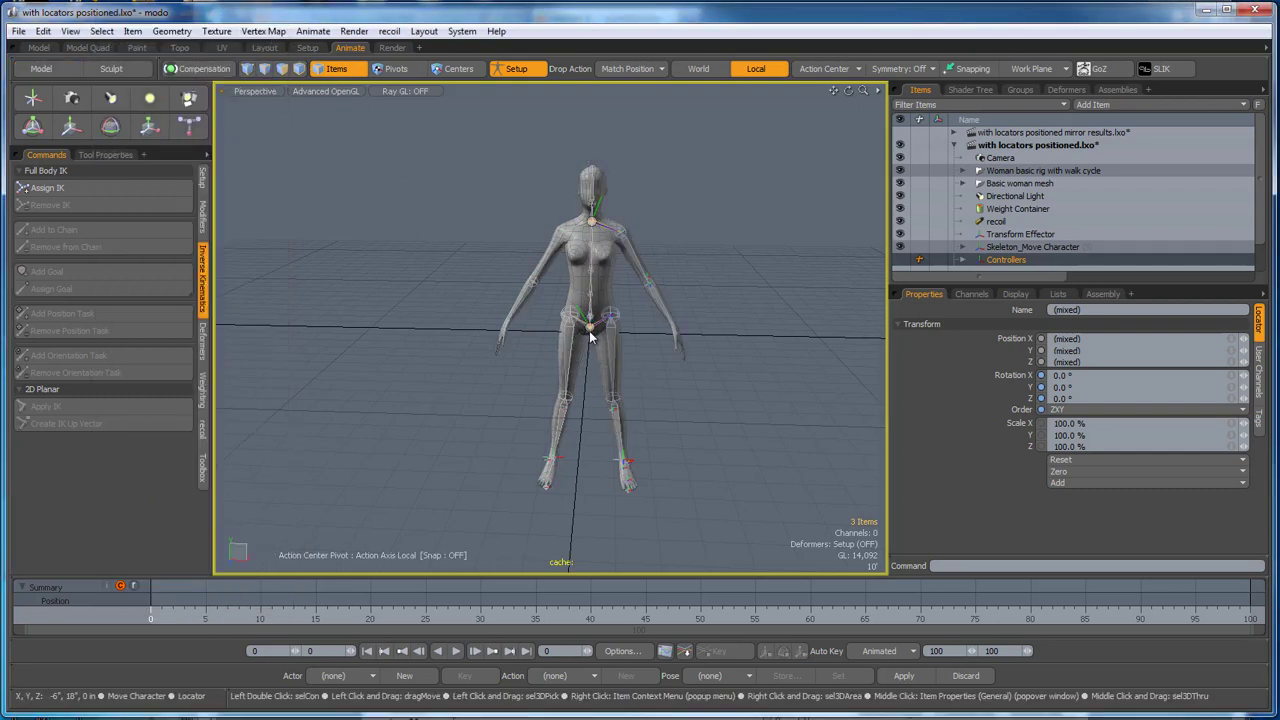
# Examine the mirrored arm and leg joints and their controller locators from several angles around the character.
pyautogui.scroll(5, 595, 314)
pyautogui.scroll(-4, 574, 295)
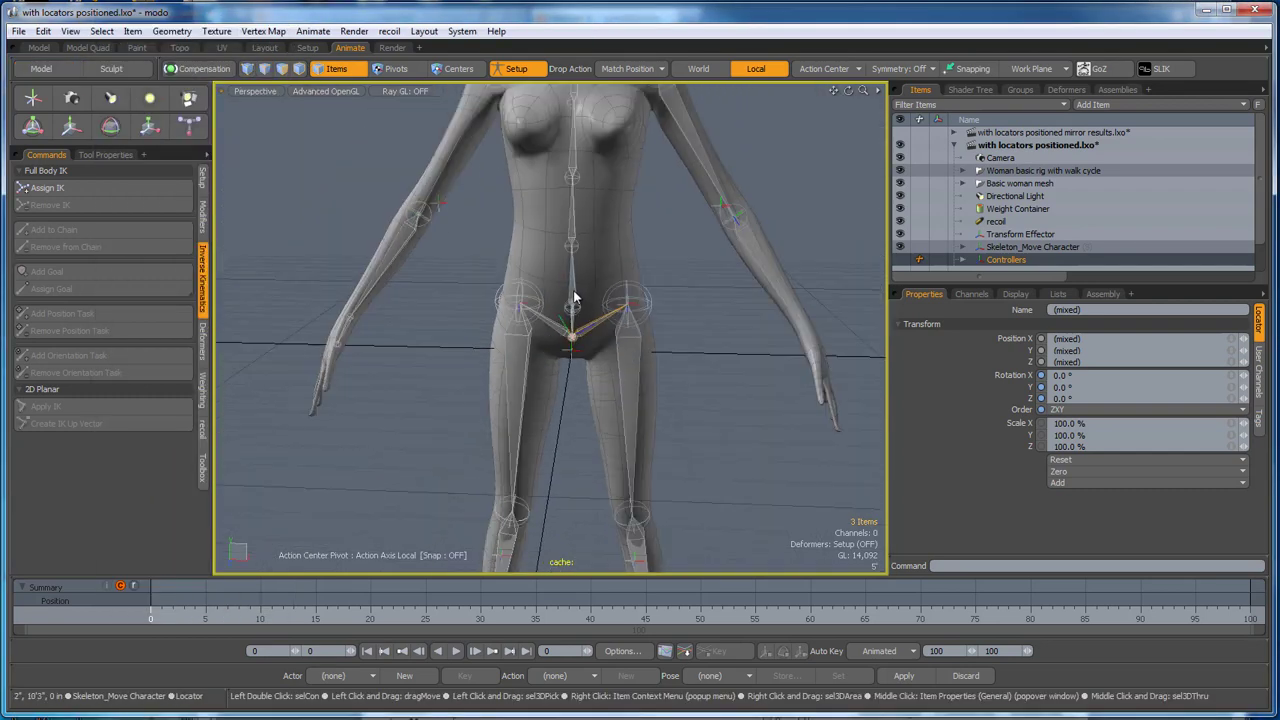
pyautogui.keyDown('alt'); pyautogui.moveTo(541, 319); pyautogui.dragTo(502, 365); pyautogui.keyUp('alt')
pyautogui.scroll(-3, 545, 363)
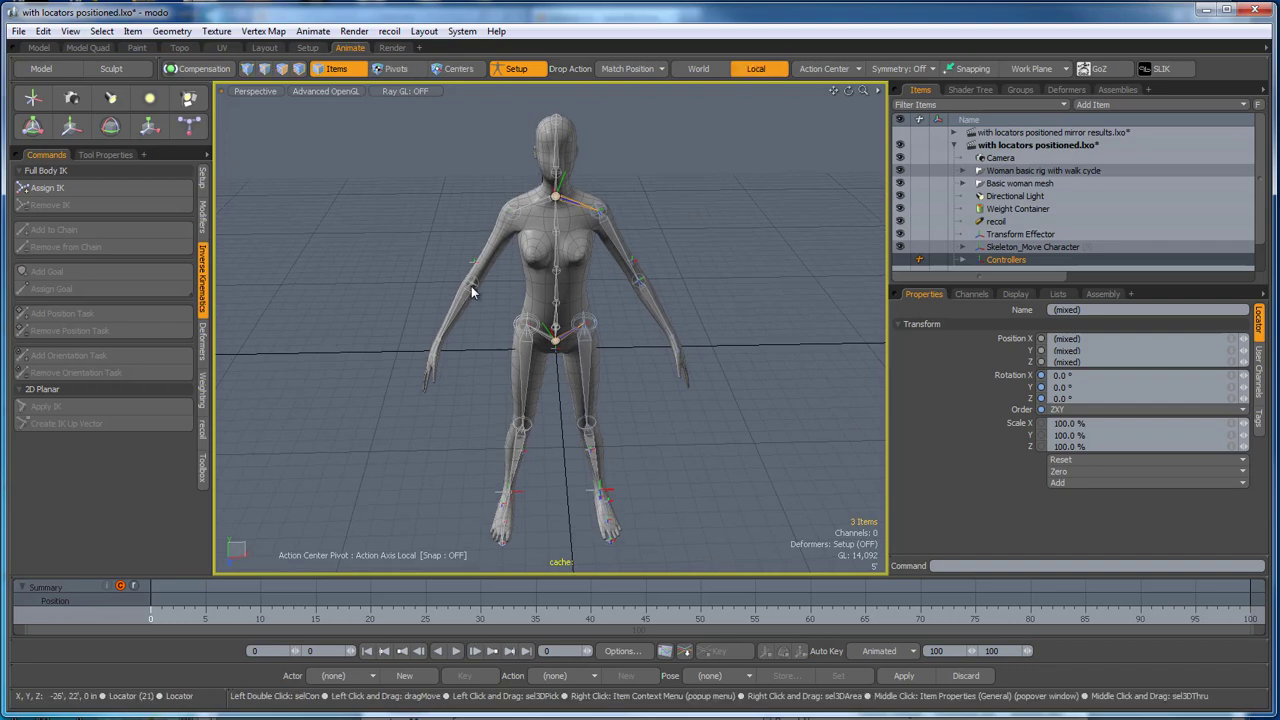
pyautogui.scroll(5, 476, 298)
pyautogui.scroll(-5, 476, 298)
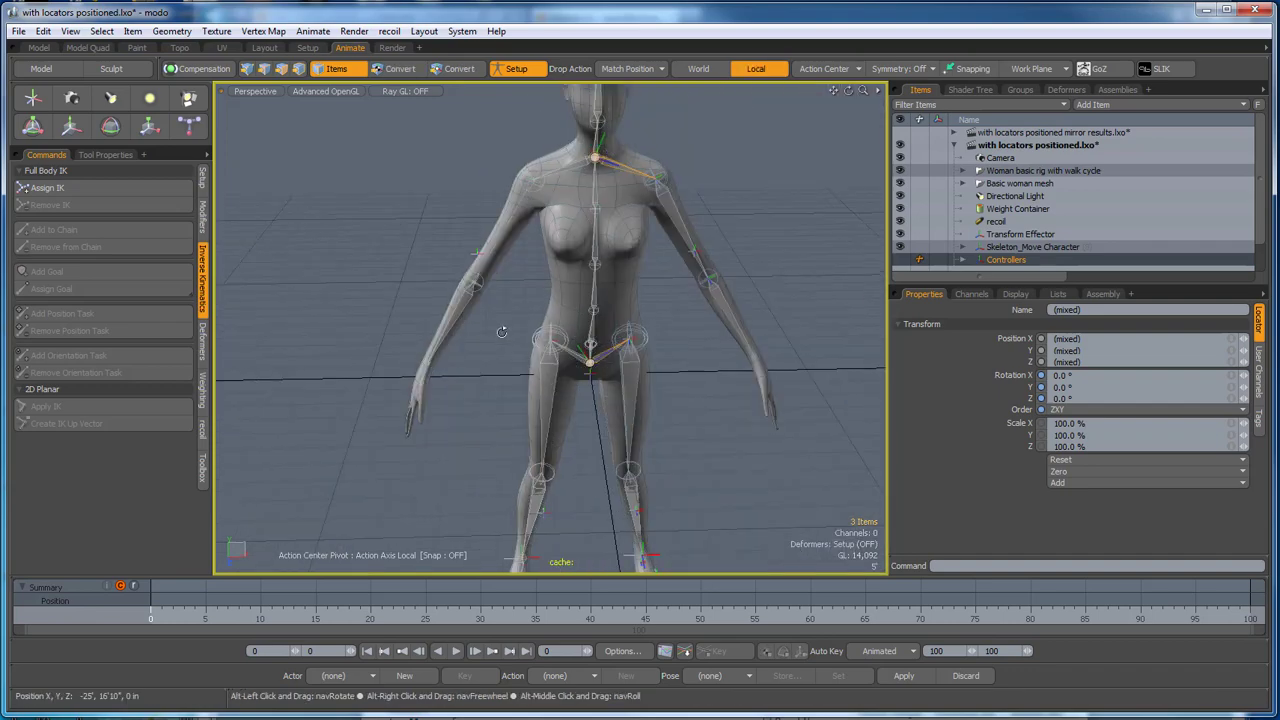
pyautogui.keyDown('alt'); pyautogui.moveTo(501, 331); pyautogui.dragTo(559, 399); pyautogui.keyUp('alt')
pyautogui.scroll(-5, 490, 293)
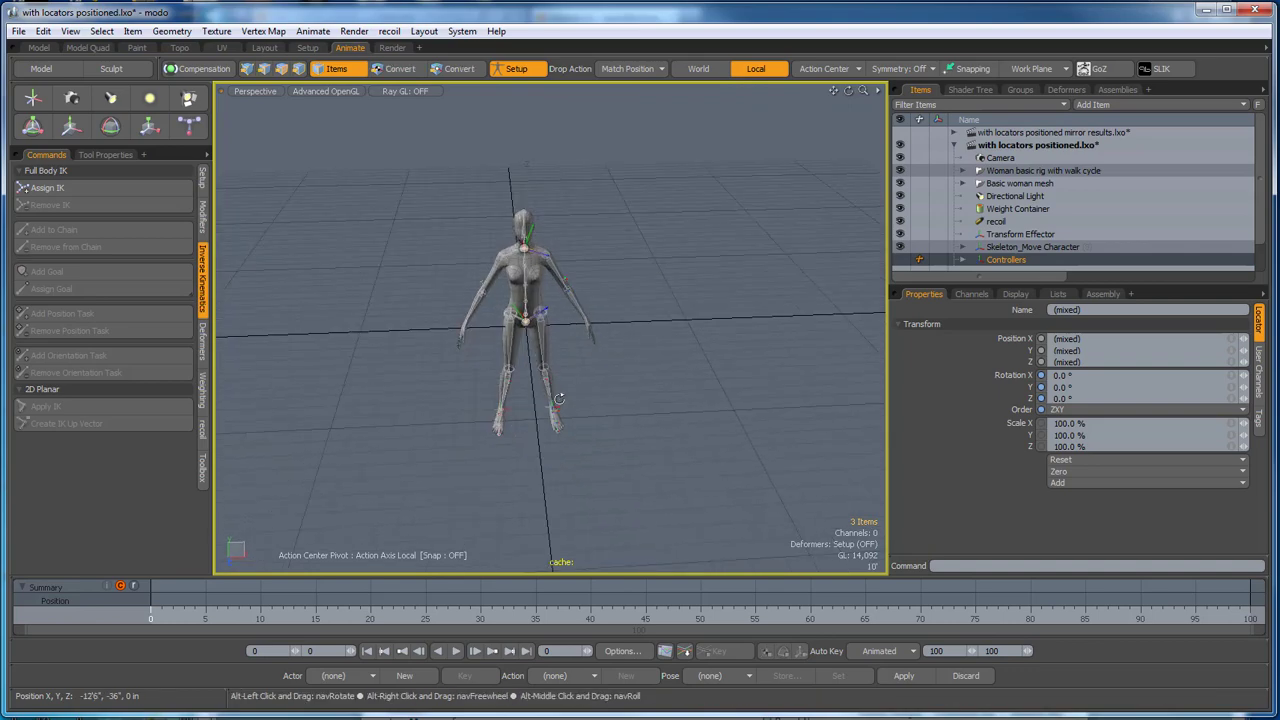
pyautogui.scroll(8, 493, 317)
pyautogui.keyDown('alt'); pyautogui.moveTo(507, 318); pyautogui.dragTo(480, 280); pyautogui.keyUp('alt')
pyautogui.scroll(-4, 423, 325)
pyautogui.keyDown('alt'); pyautogui.moveTo(432, 360); pyautogui.dragTo(500, 385); pyautogui.keyUp('alt')
pyautogui.scroll(-1, 1006, 251)
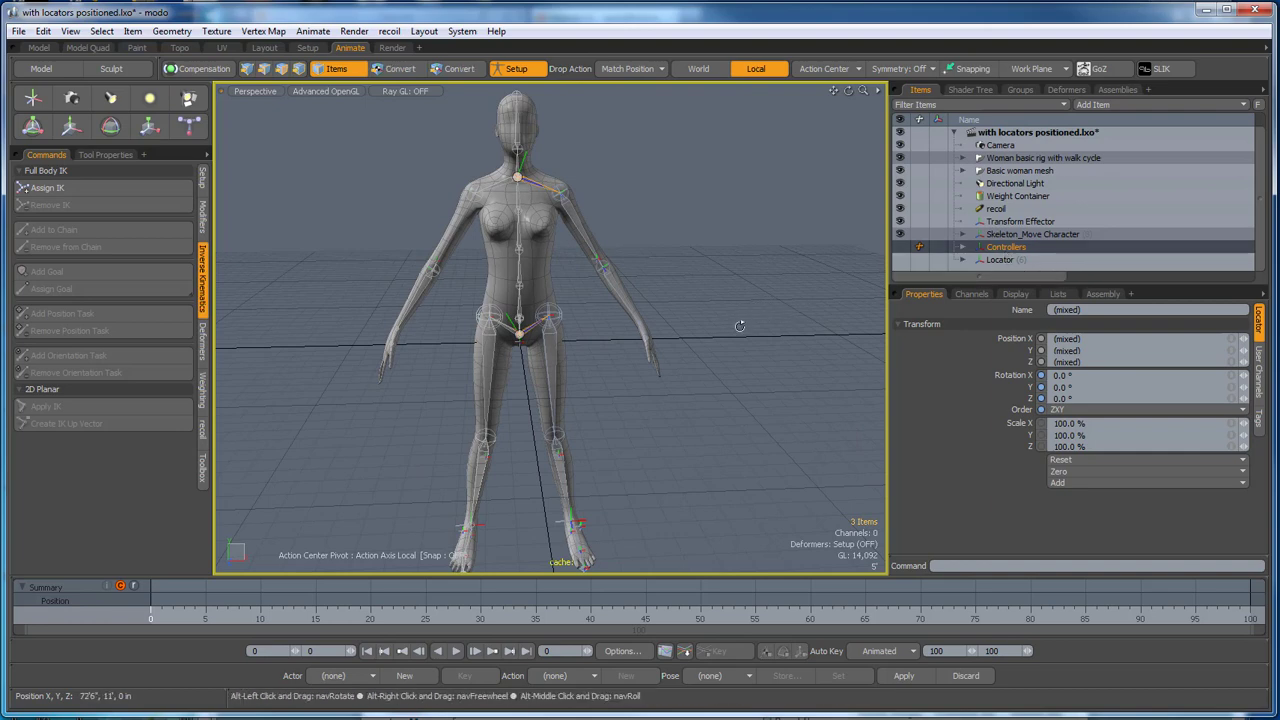
# Expand the Controllers group and its mirrored locator group in the item list to compare their contents.
pyautogui.click(964, 248)
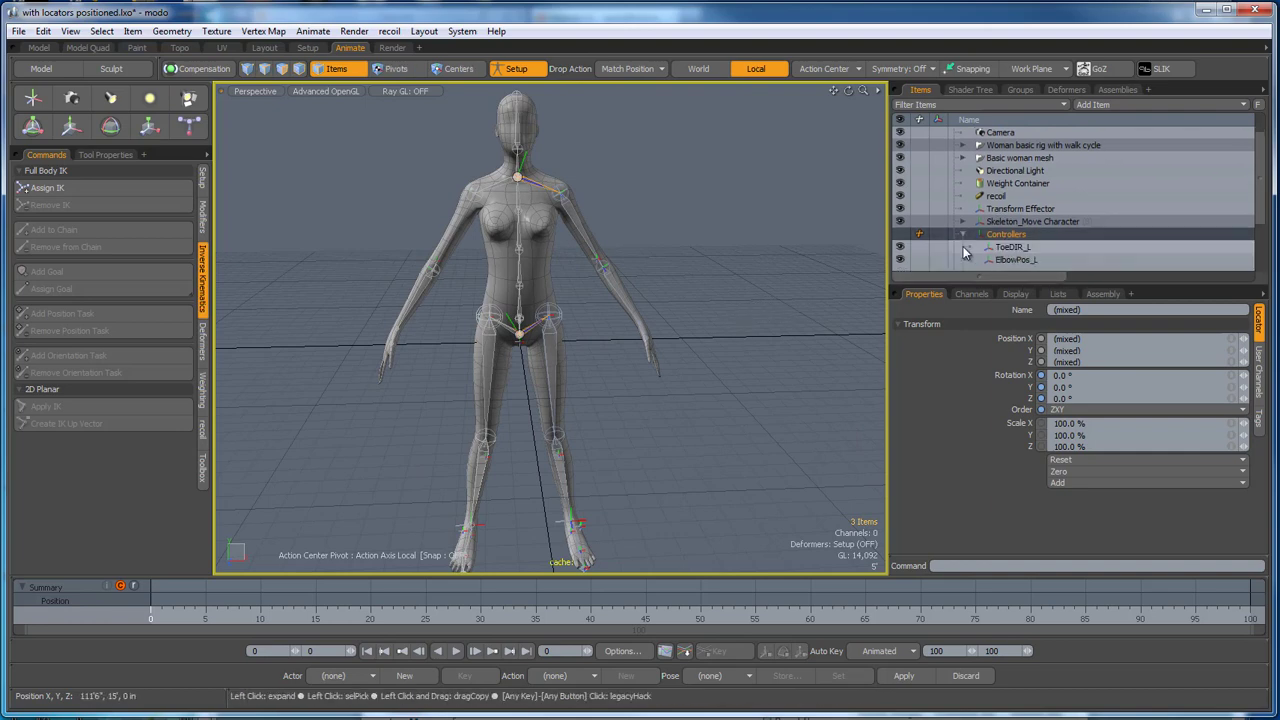
pyautogui.scroll(-4, 1083, 253)
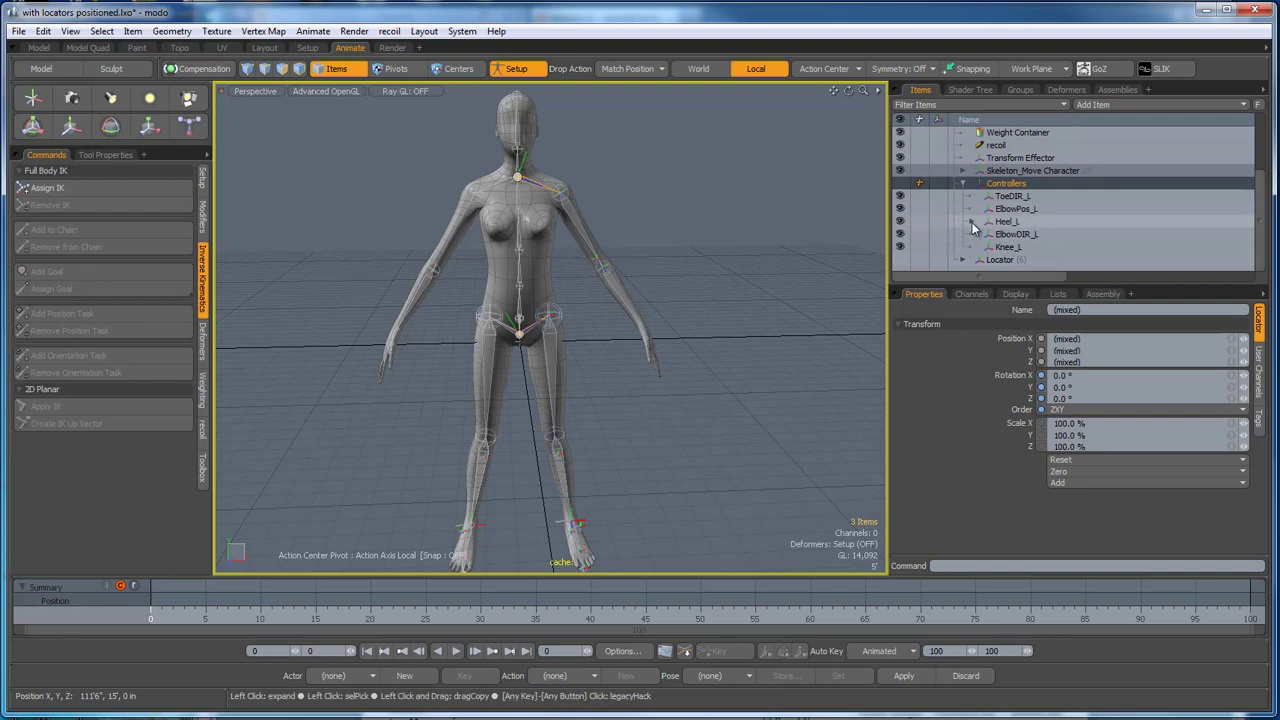
pyautogui.click(962, 259)
pyautogui.scroll(-5, 1000, 262)
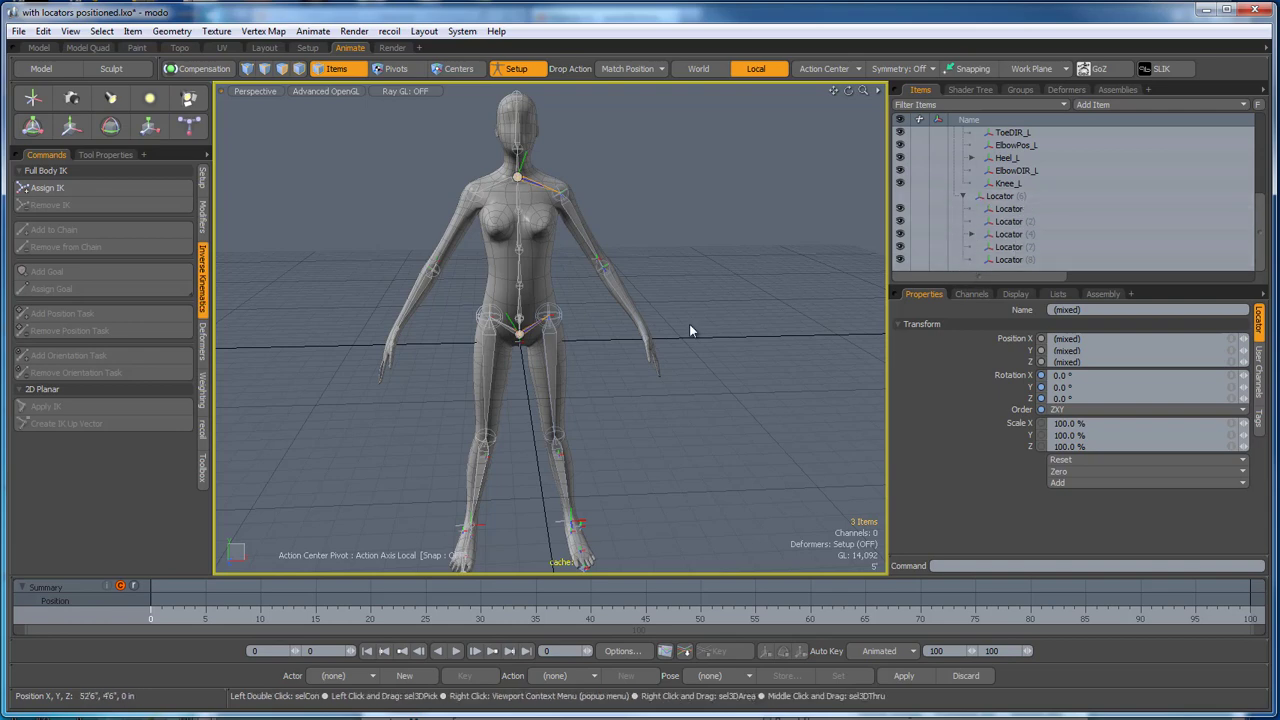
# Select the mirrored controller locator at the elbow and examine its placement on the arm.
pyautogui.keyDown('alt'); pyautogui.moveTo(694, 315); pyautogui.dragTo(698, 337); pyautogui.keyUp('alt')
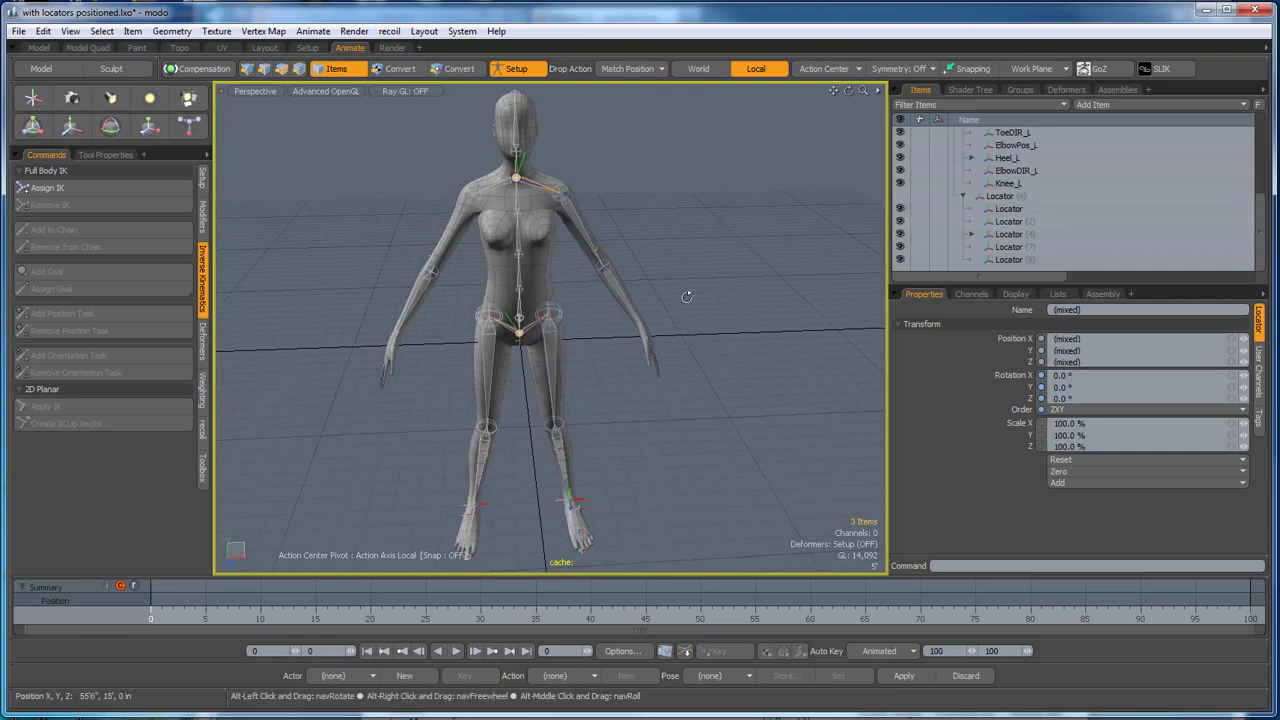
pyautogui.keyDown('alt'); pyautogui.moveTo(687, 297); pyautogui.dragTo(737, 309); pyautogui.keyUp('alt')
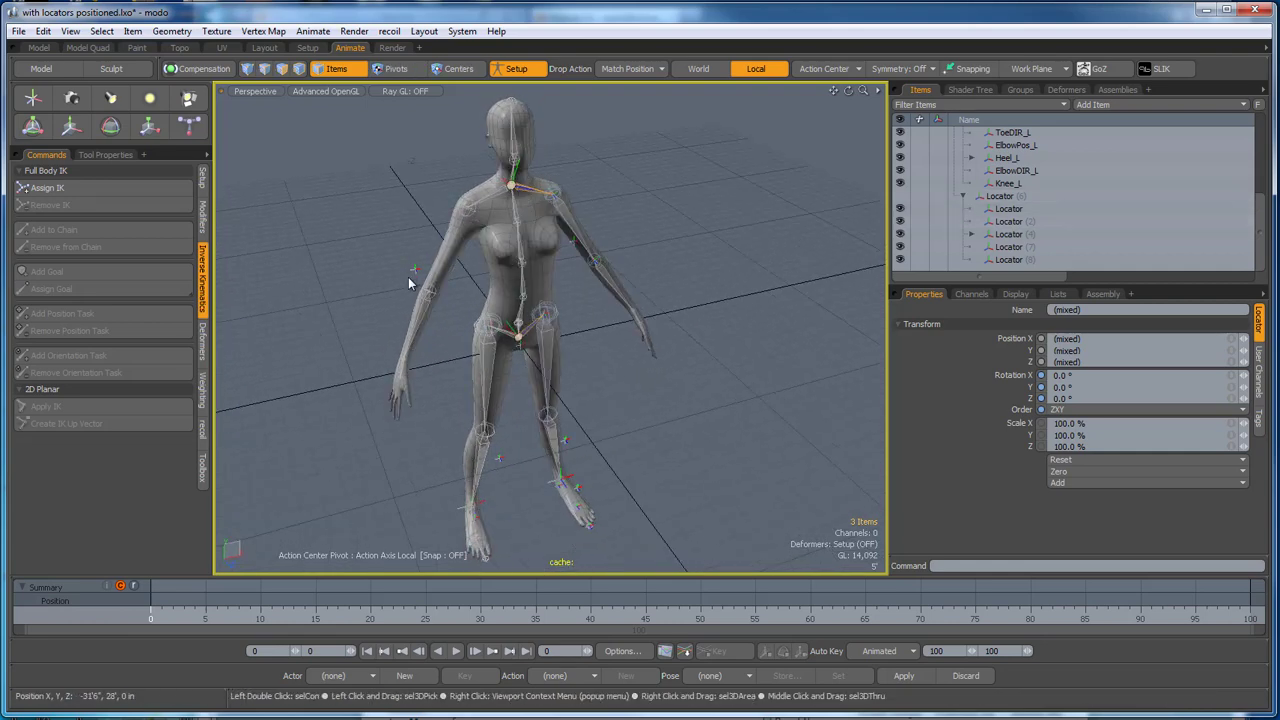
pyautogui.scroll(6, 408, 278)
pyautogui.click(474, 276)
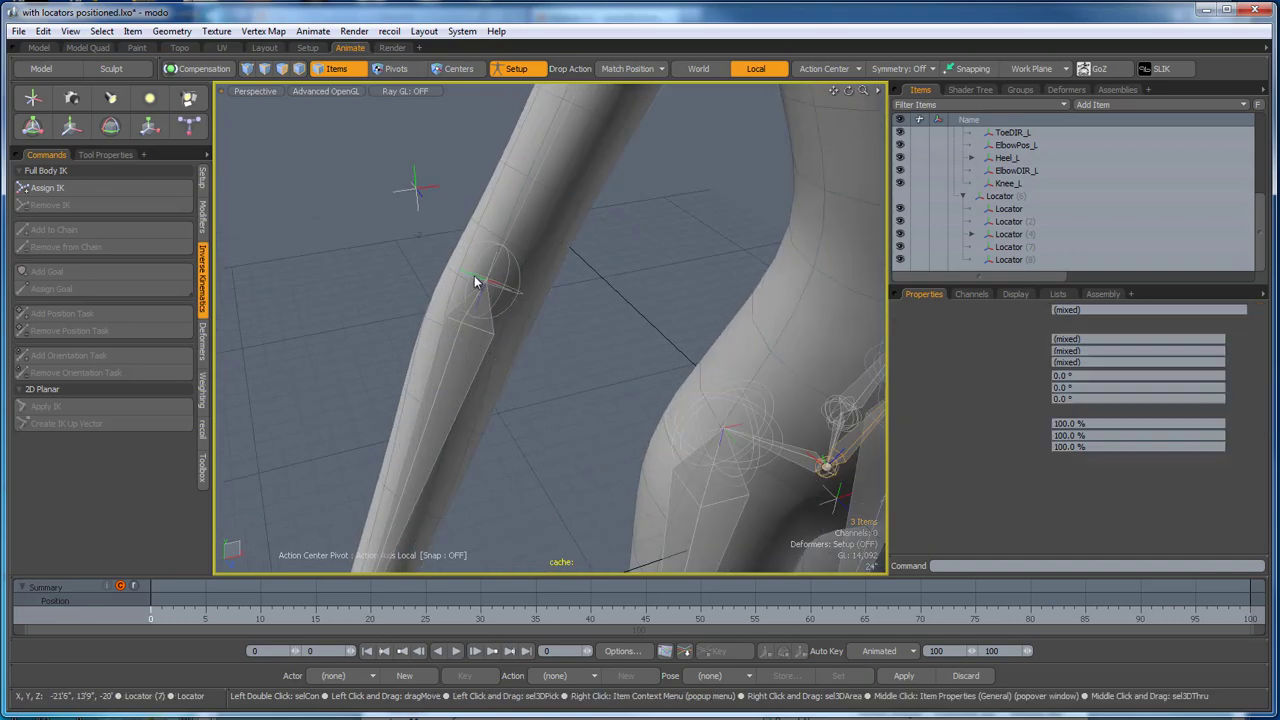
pyautogui.scroll(-6, 468, 350)
pyautogui.scroll(-5, 474, 364)
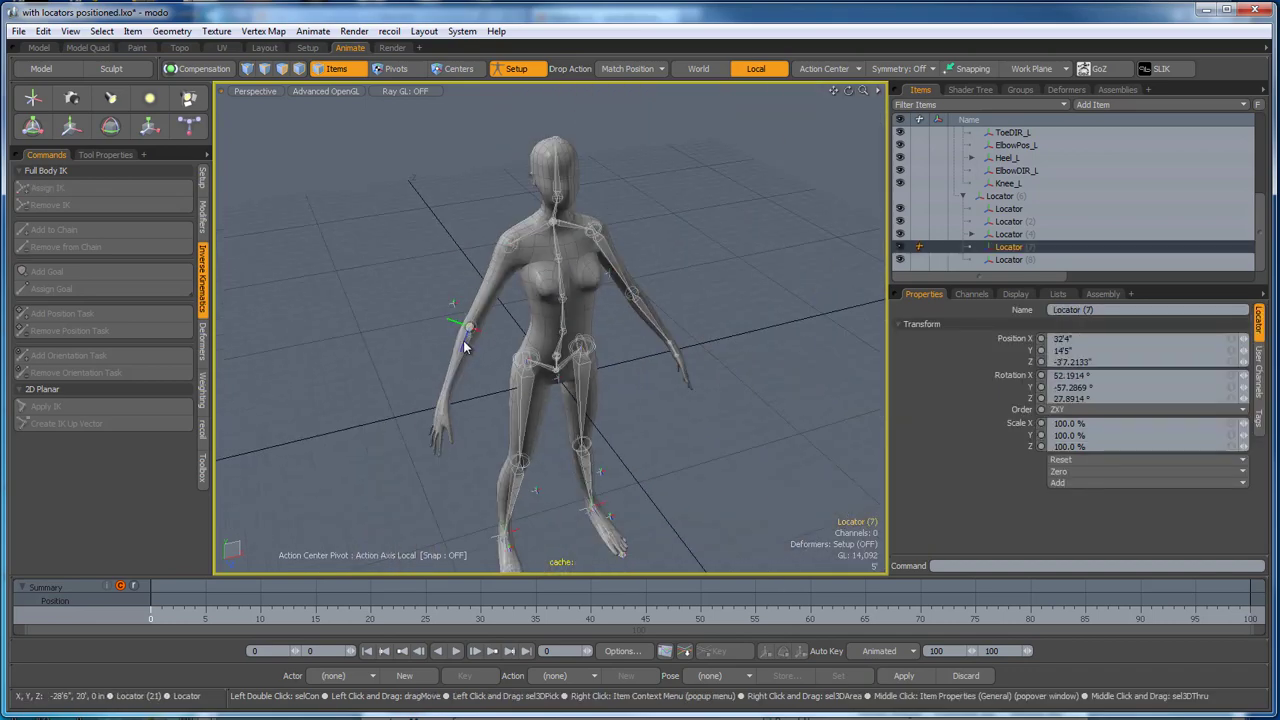
pyautogui.keyDown('alt'); pyautogui.moveTo(491, 377); pyautogui.dragTo(436, 350); pyautogui.keyUp('alt')
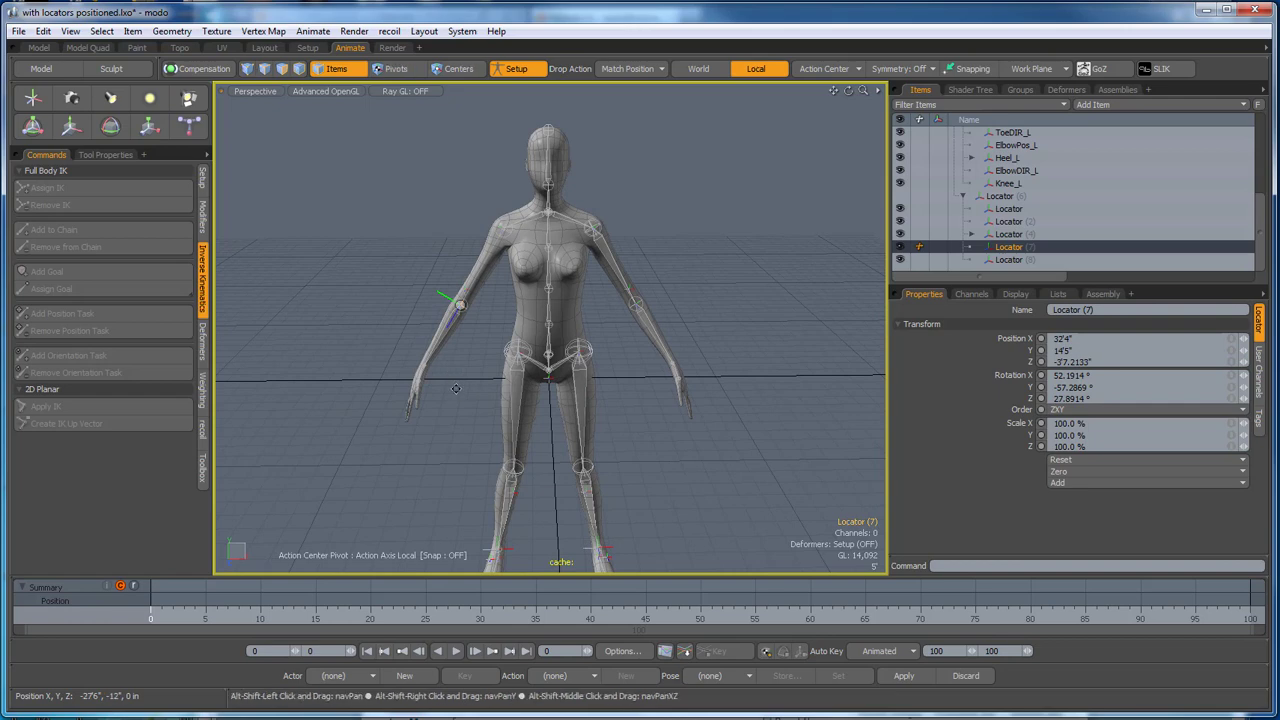
pyautogui.keyDown('alt'); pyautogui.keyDown('shift'); pyautogui.moveTo(456, 388); pyautogui.dragTo(442, 338); pyautogui.keyUp('shift'); pyautogui.keyUp('alt')
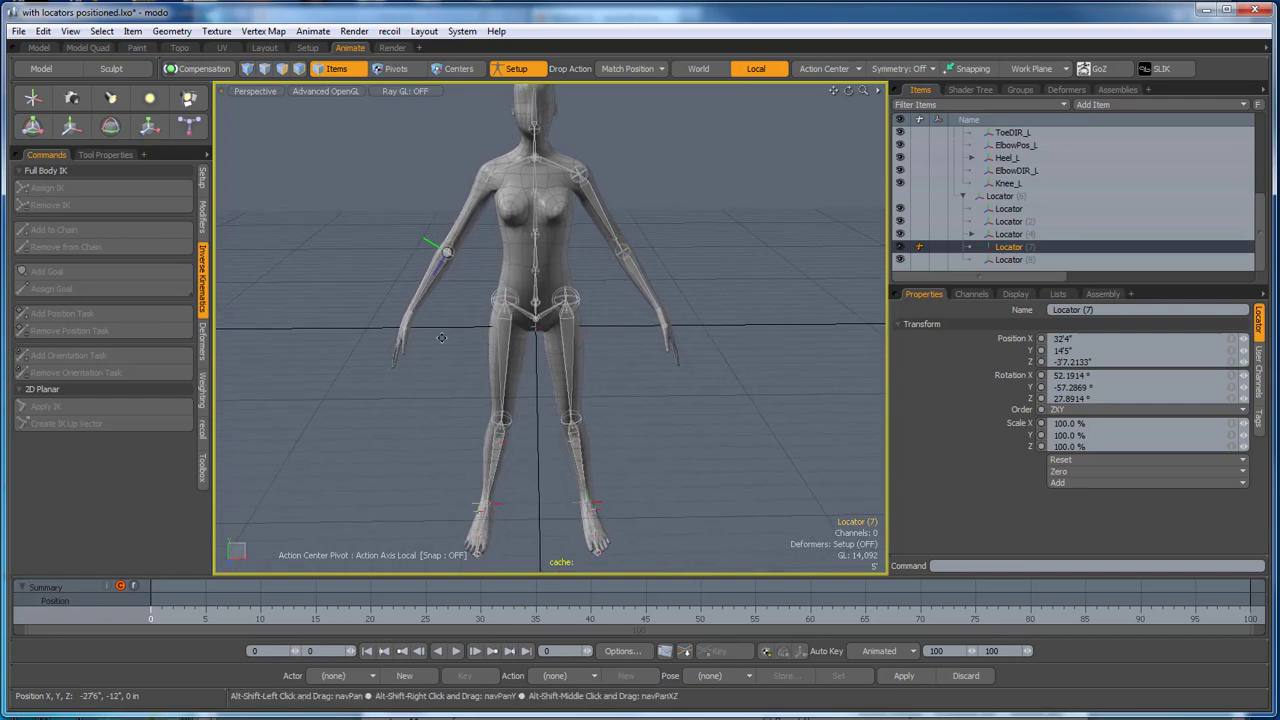
# Select the entire spine and arm joint hierarchy from the lowest spine joint and examine how it meets the hip joints.
pyautogui.scroll(3, 531, 276)
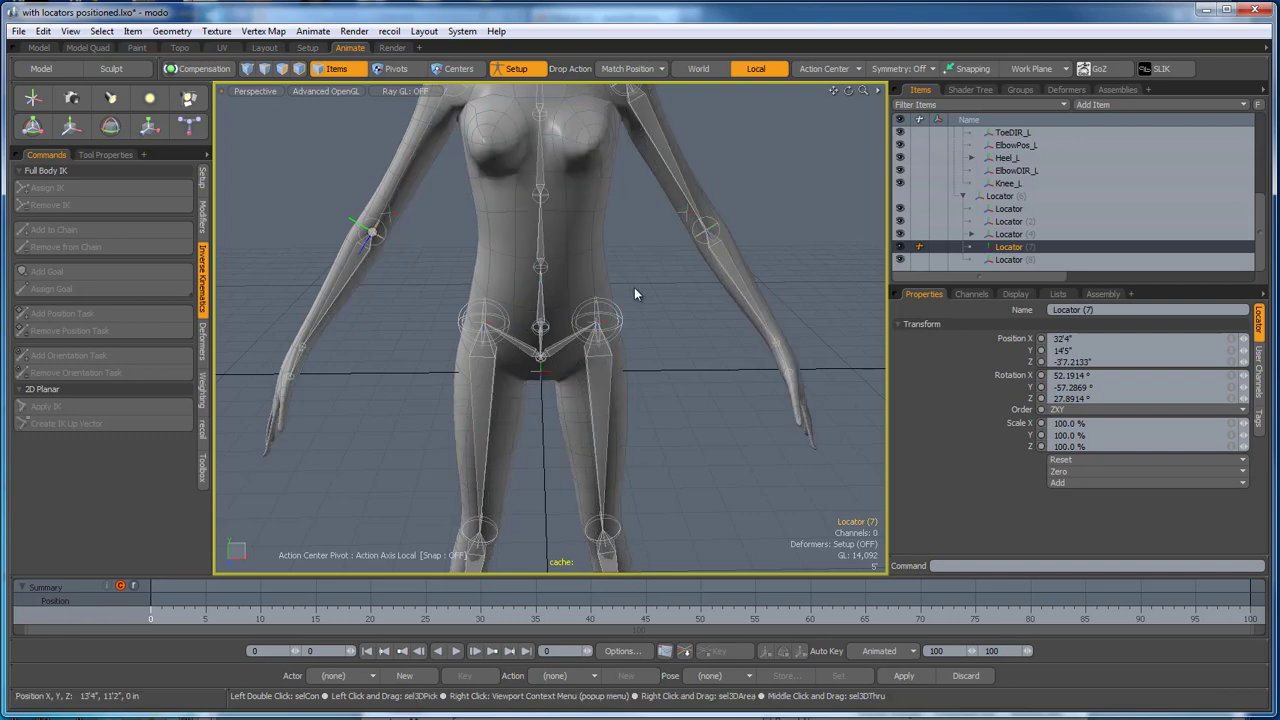
pyautogui.doubleClick(540, 310)
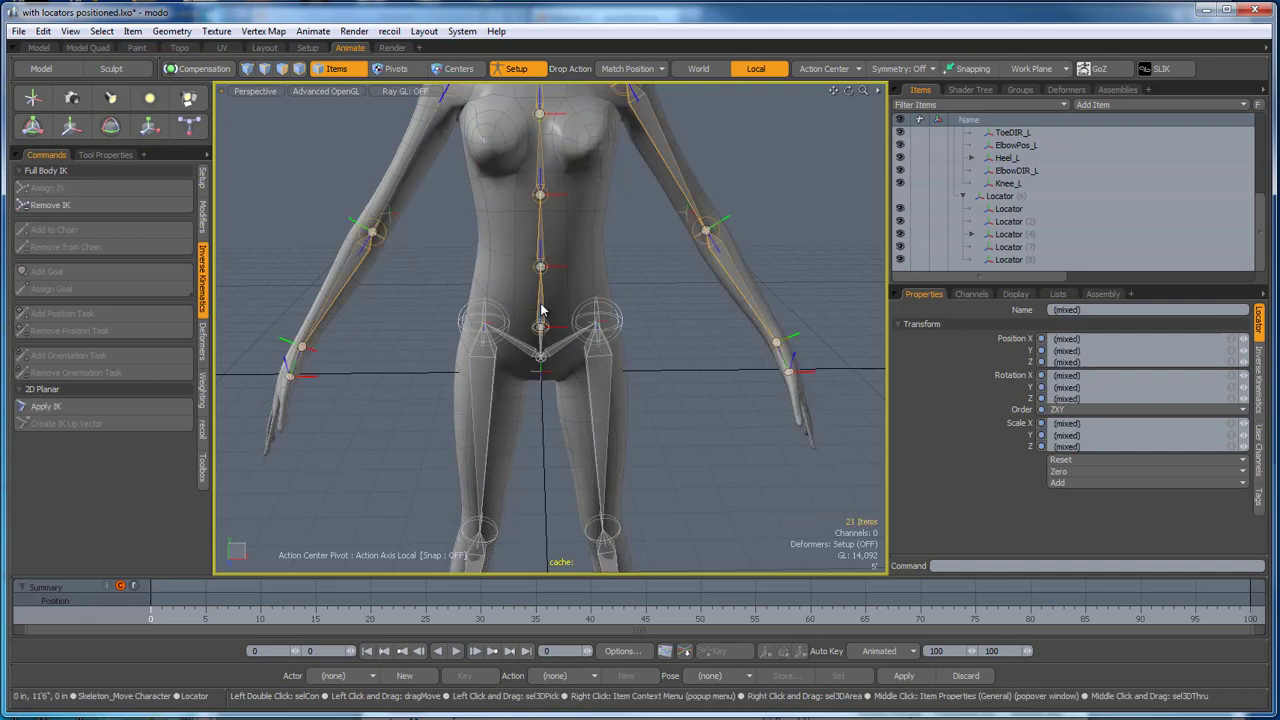
pyautogui.scroll(-3, 541, 310)
pyautogui.keyDown('alt'); pyautogui.moveTo(656, 403); pyautogui.dragTo(674, 362); pyautogui.keyUp('alt')
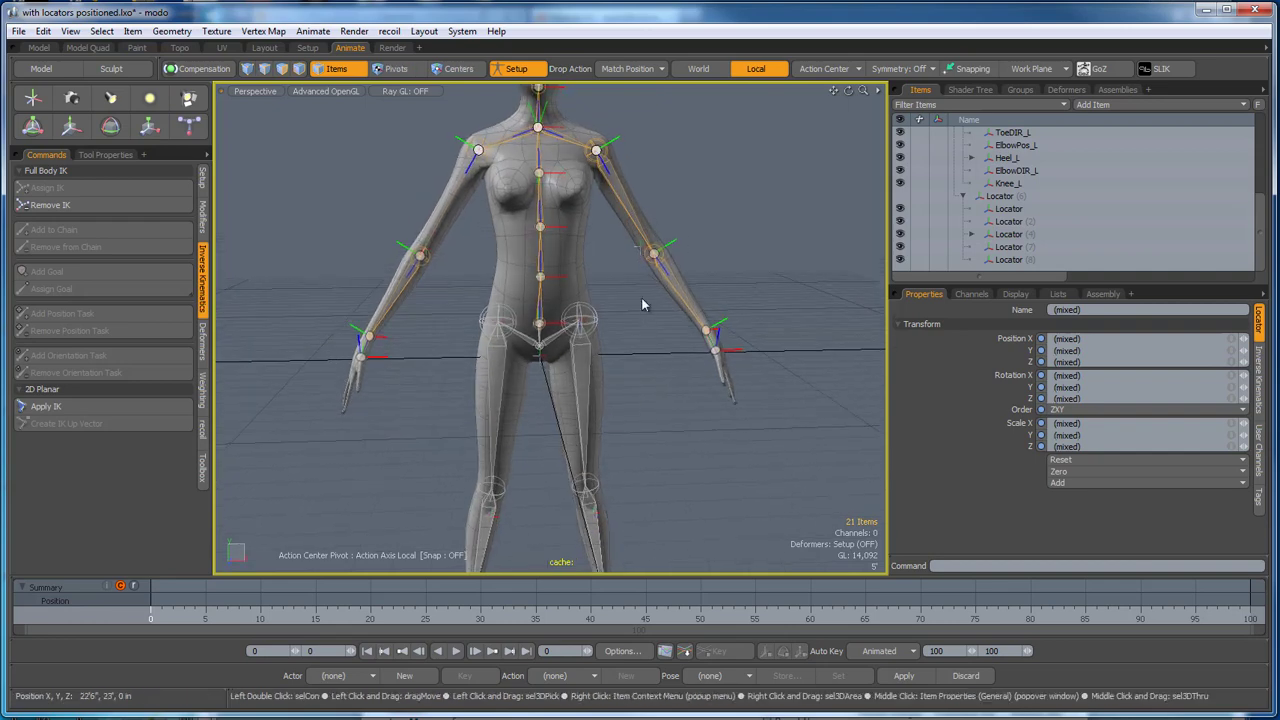
pyautogui.scroll(5, 550, 350)
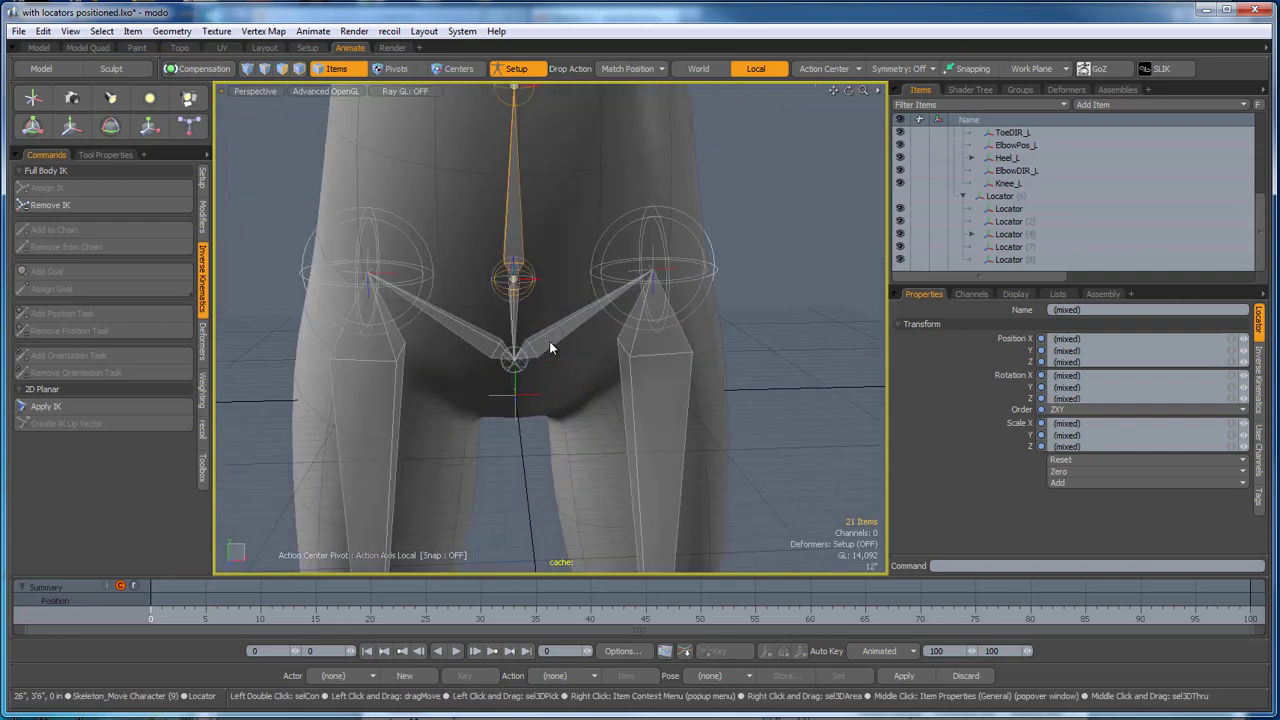
pyautogui.keyDown('alt'); pyautogui.moveTo(530, 342); pyautogui.dragTo(494, 342); pyautogui.keyUp('alt')
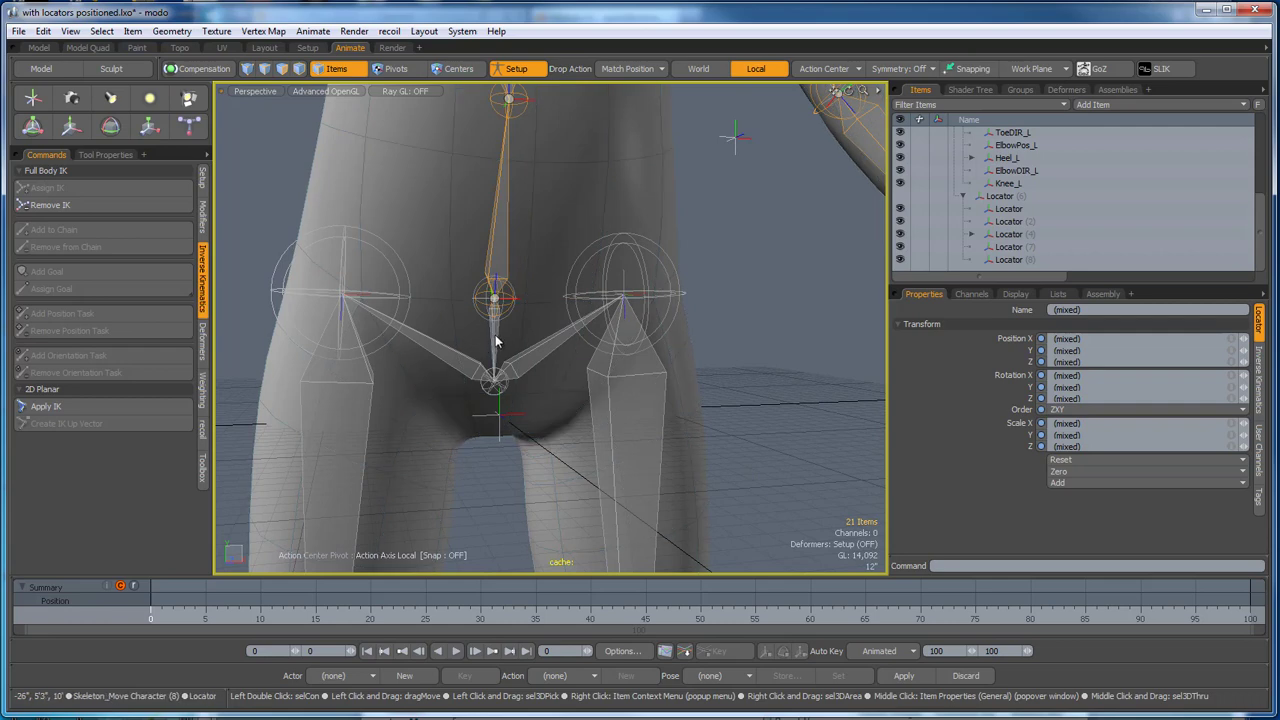
# Set the drop action to Parent in Place and parent the spine chain's lowest joint to the pelvis joint.
pyautogui.scroll(-5, 508, 277)
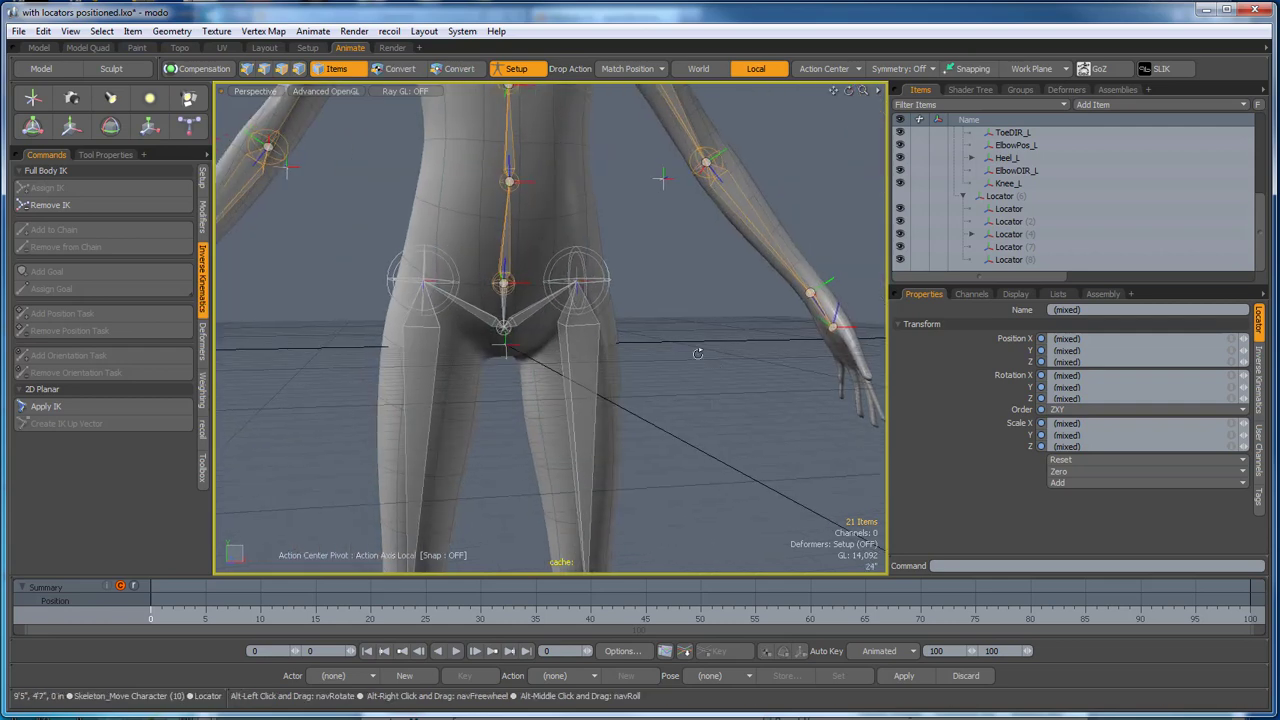
pyautogui.click(630, 69)
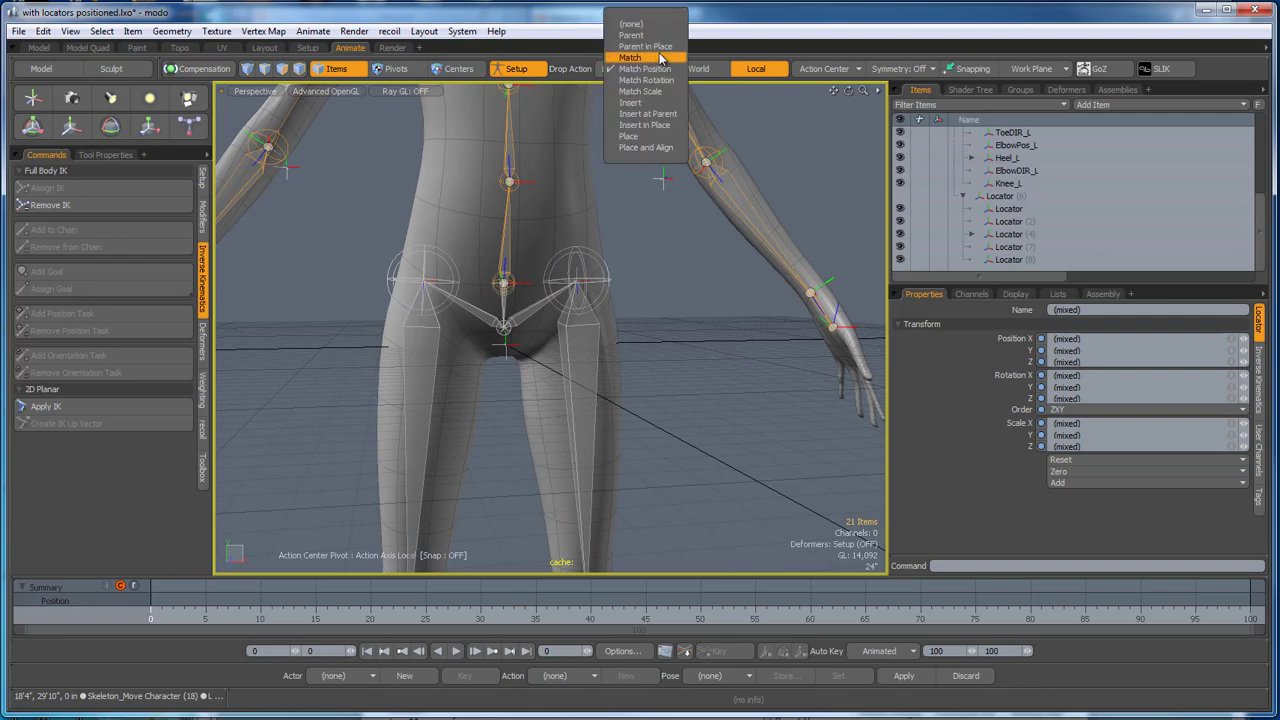
pyautogui.click(645, 47)
pyautogui.click(699, 336)
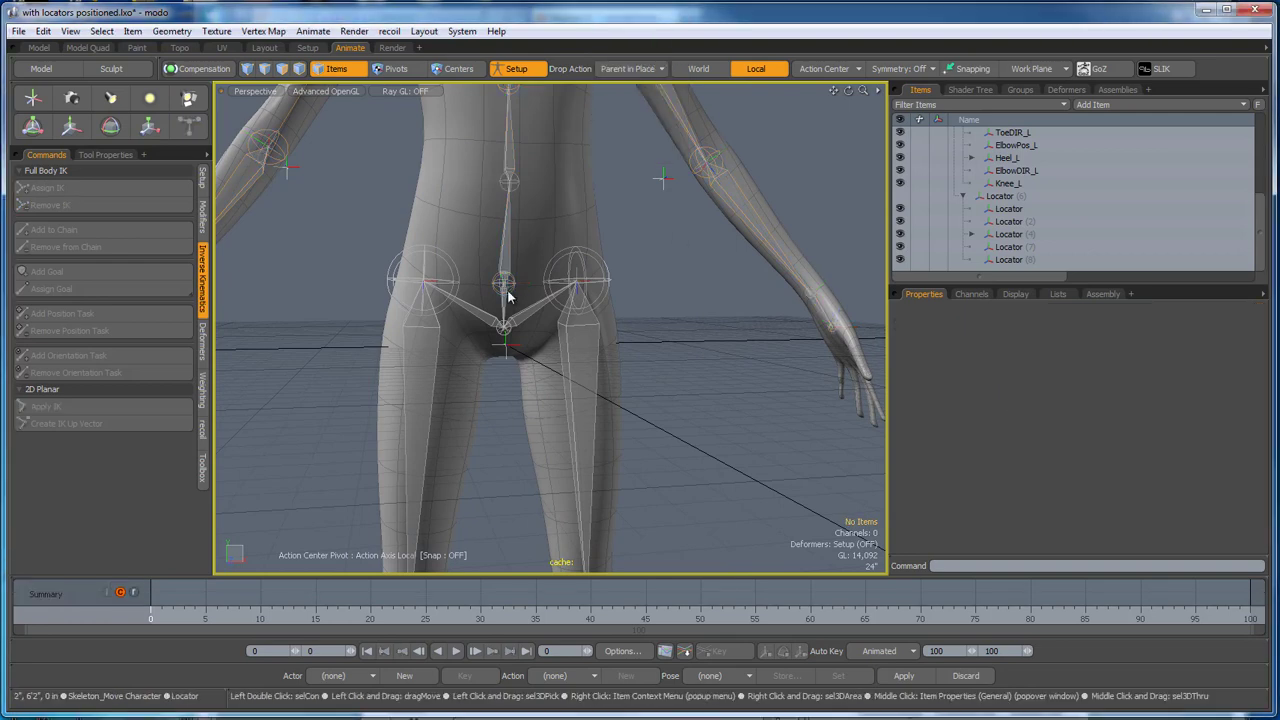
pyautogui.scroll(3, 501, 313)
pyautogui.click(506, 262)
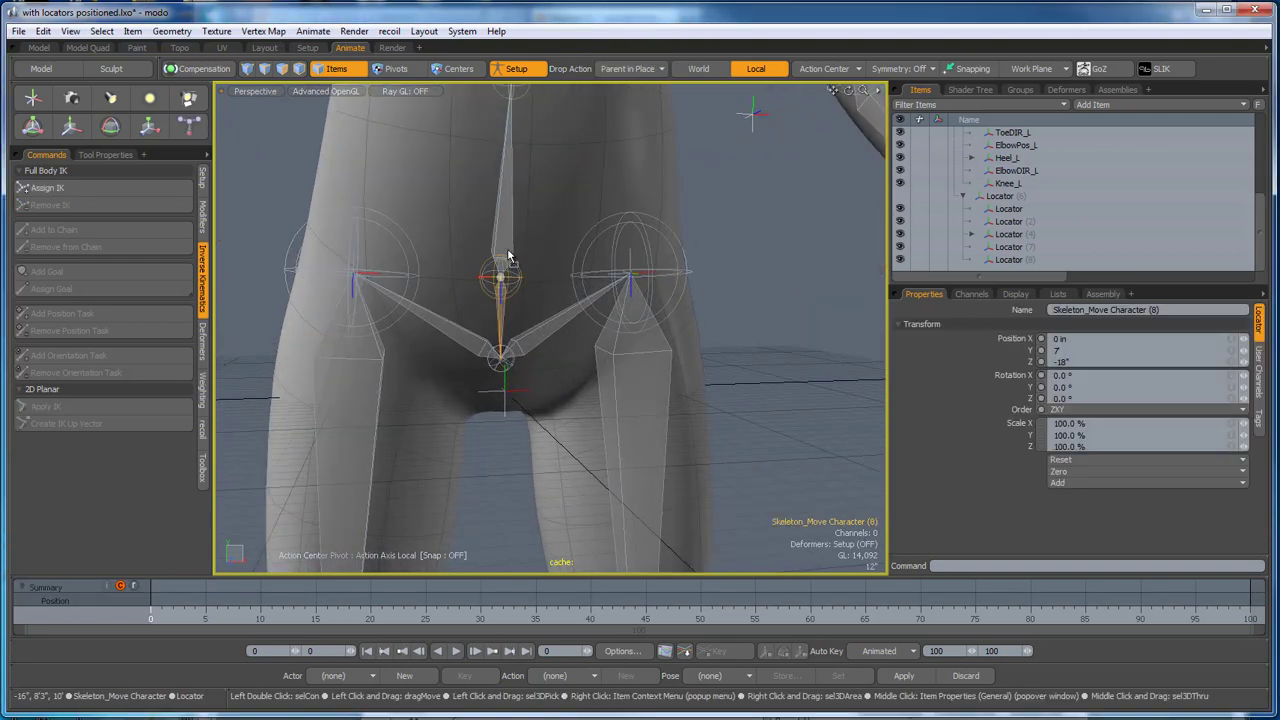
pyautogui.scroll(-3, 508, 255)
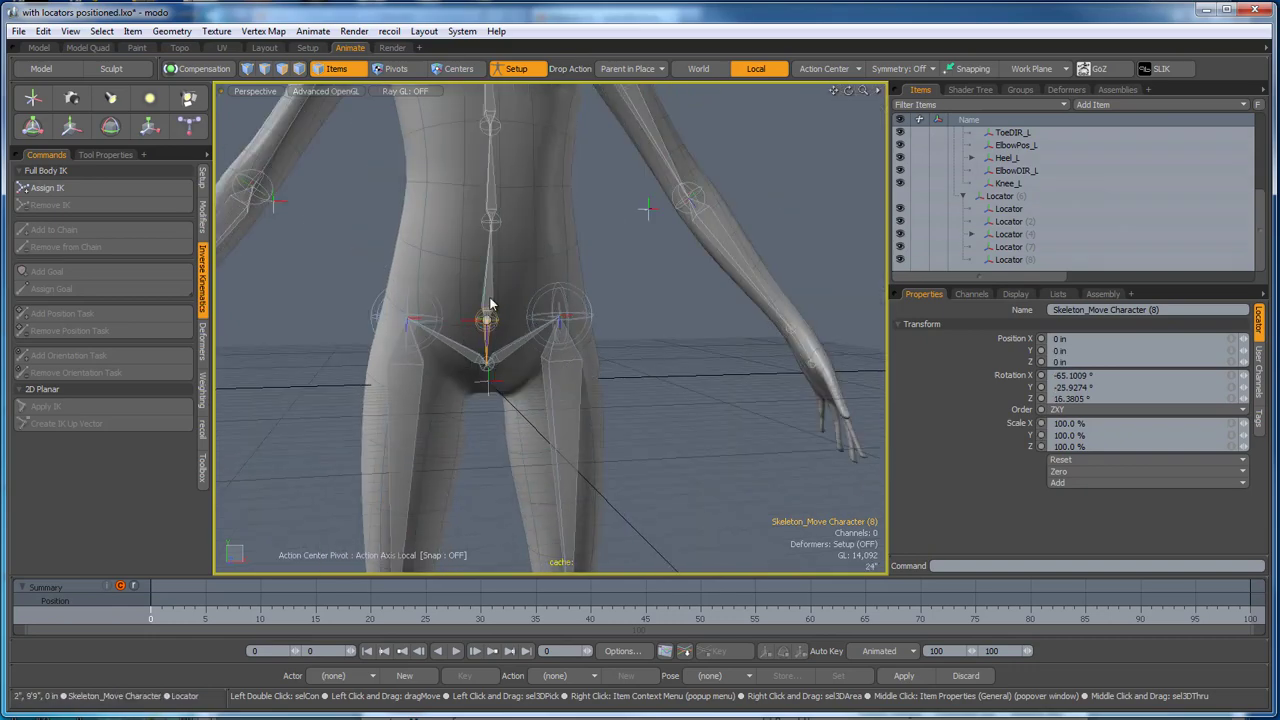
# Select the whole connected skeleton from the spine and assign full-body IK to it.
pyautogui.doubleClick(490, 303)
pyautogui.scroll(-3, 491, 303)
pyautogui.scroll(-3, 572, 380)
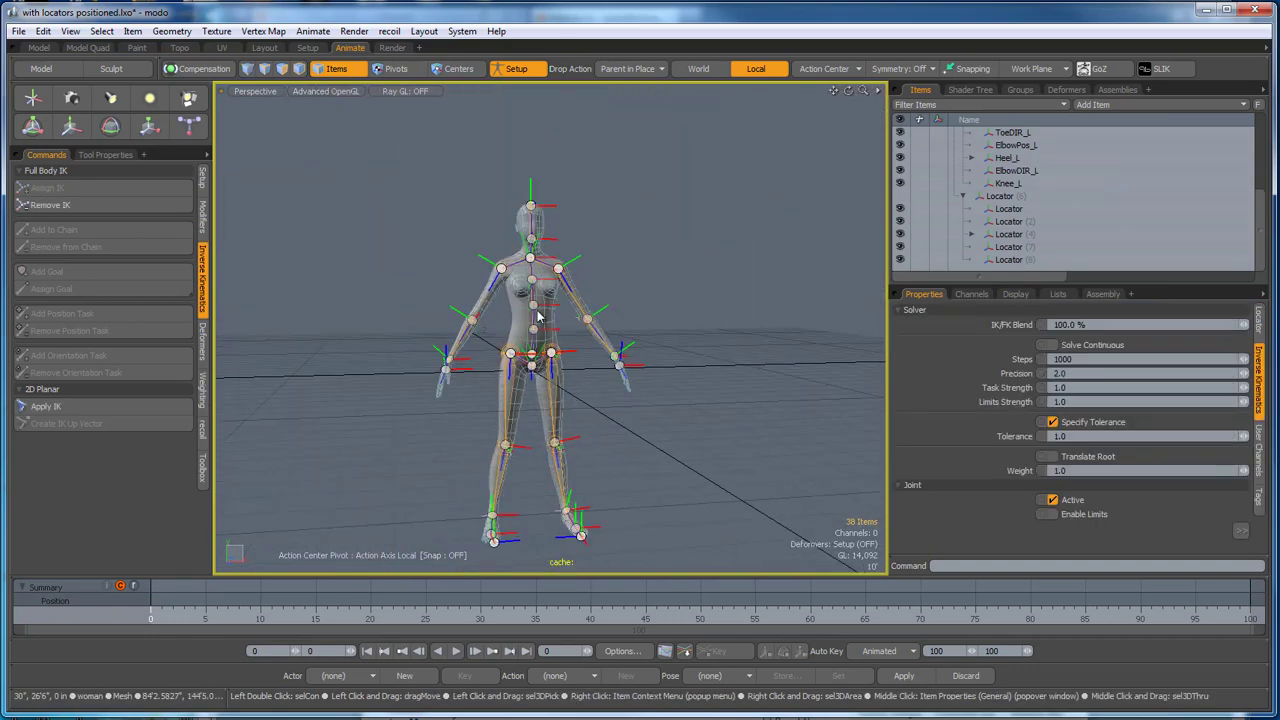
pyautogui.scroll(5, 537, 318)
pyautogui.keyDown('alt'); pyautogui.moveTo(660, 411); pyautogui.dragTo(665, 457); pyautogui.keyUp('alt')
pyautogui.scroll(-3, 435, 378)
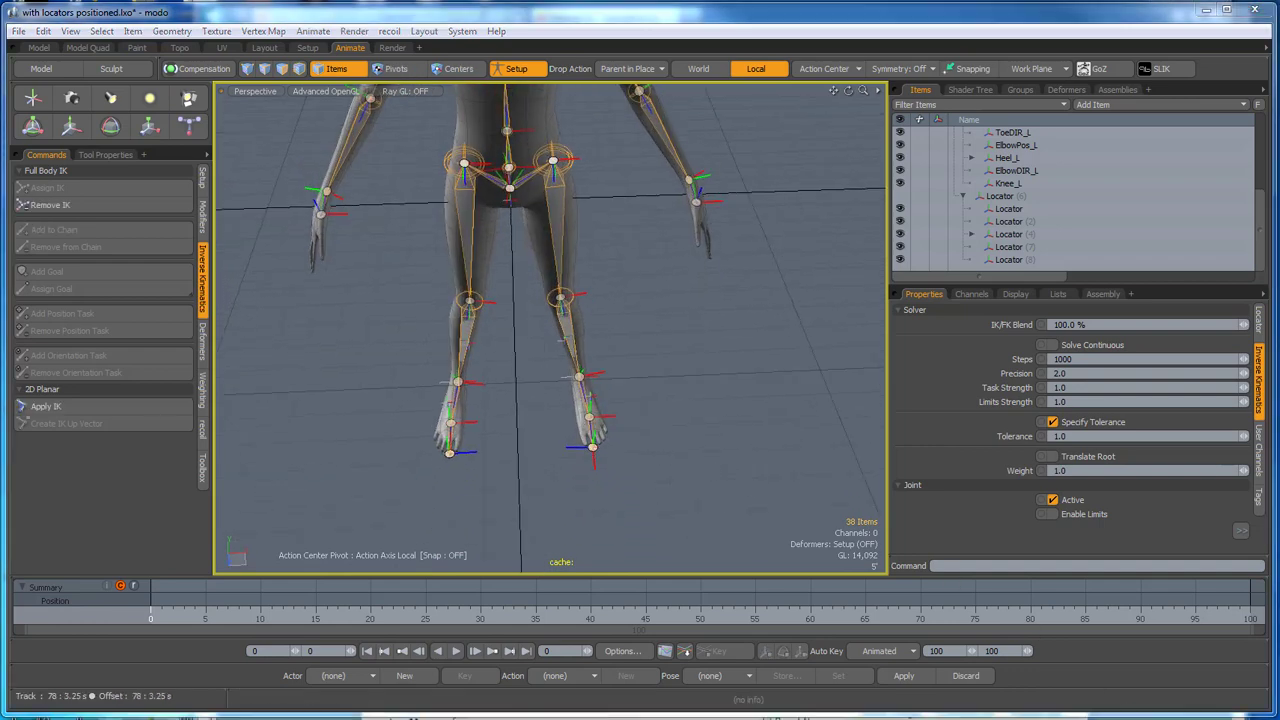
pyautogui.keyDown('alt'); pyautogui.moveTo(711, 501); pyautogui.dragTo(685, 451); pyautogui.keyUp('alt')
pyautogui.click(715, 456)
# Add IK goals to the left and right wrist joints.
pyautogui.keyDown('alt'); pyautogui.keyDown('shift'); pyautogui.moveTo(693, 379); pyautogui.dragTo(691, 402); pyautogui.keyUp('shift'); pyautogui.keyUp('alt')
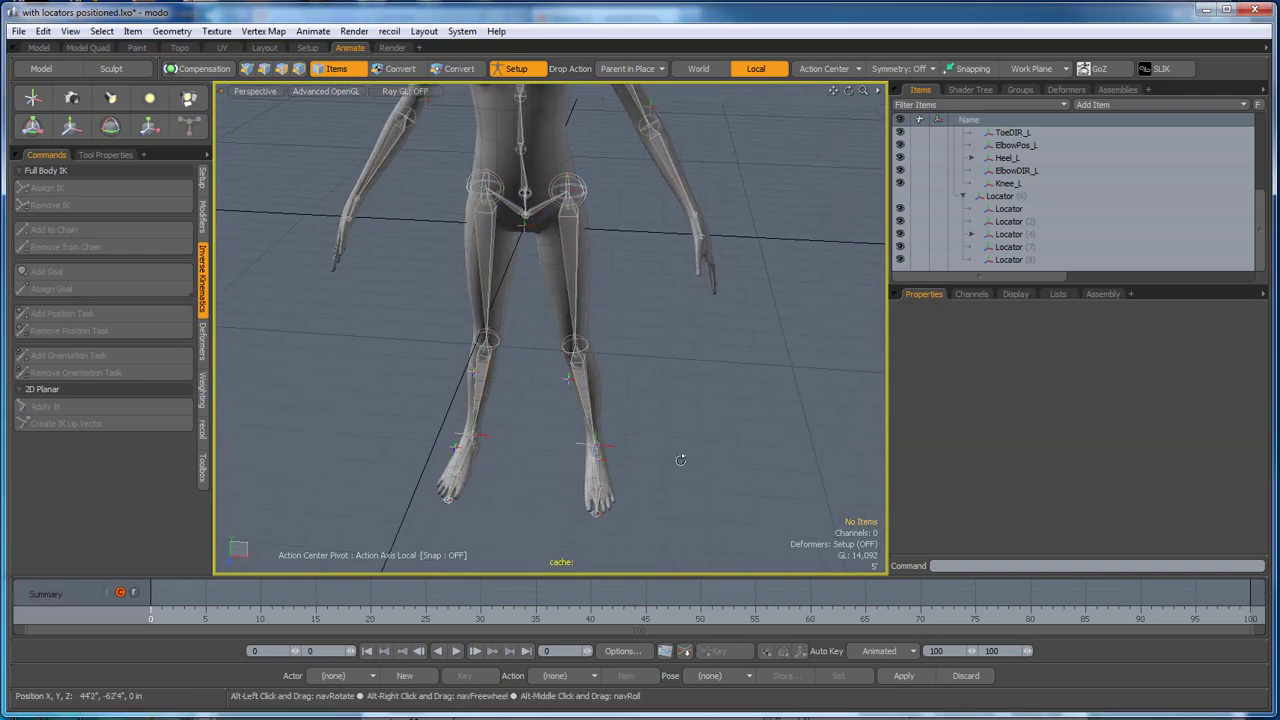
pyautogui.keyDown('alt'); pyautogui.moveTo(680, 457); pyautogui.dragTo(606, 448); pyautogui.keyUp('alt')
pyautogui.scroll(4, 657, 306)
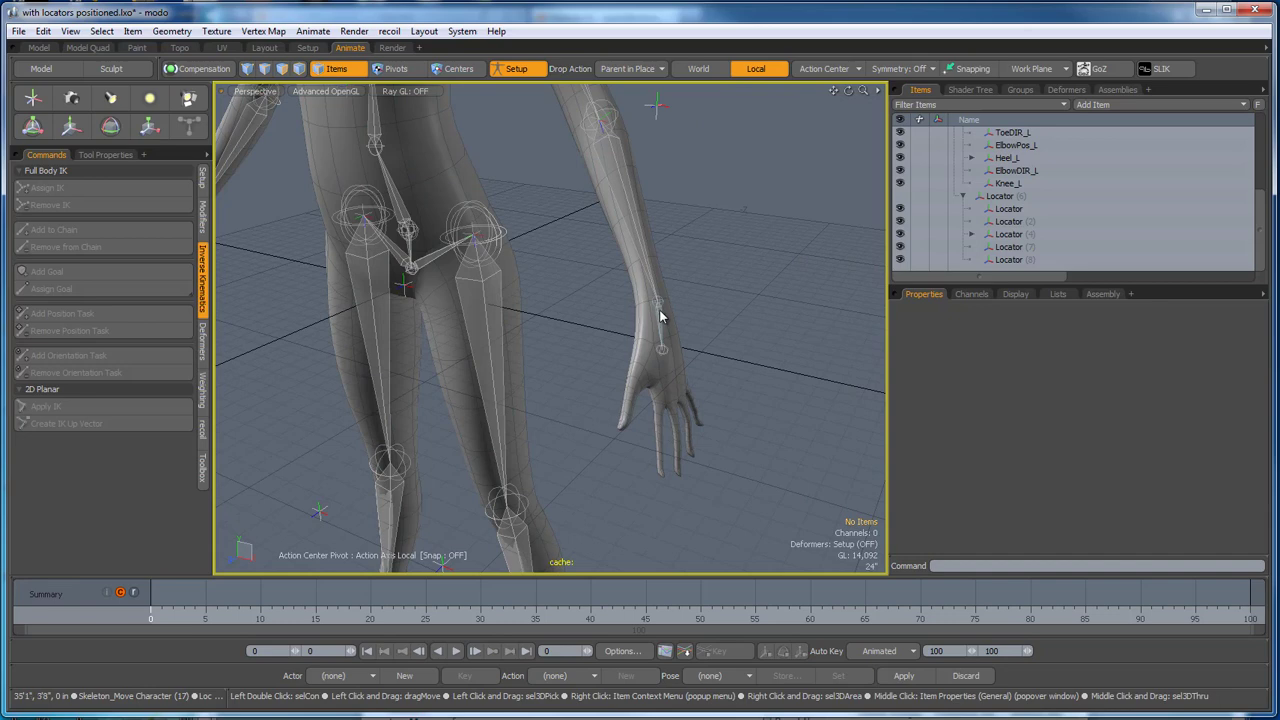
pyautogui.click(660, 312)
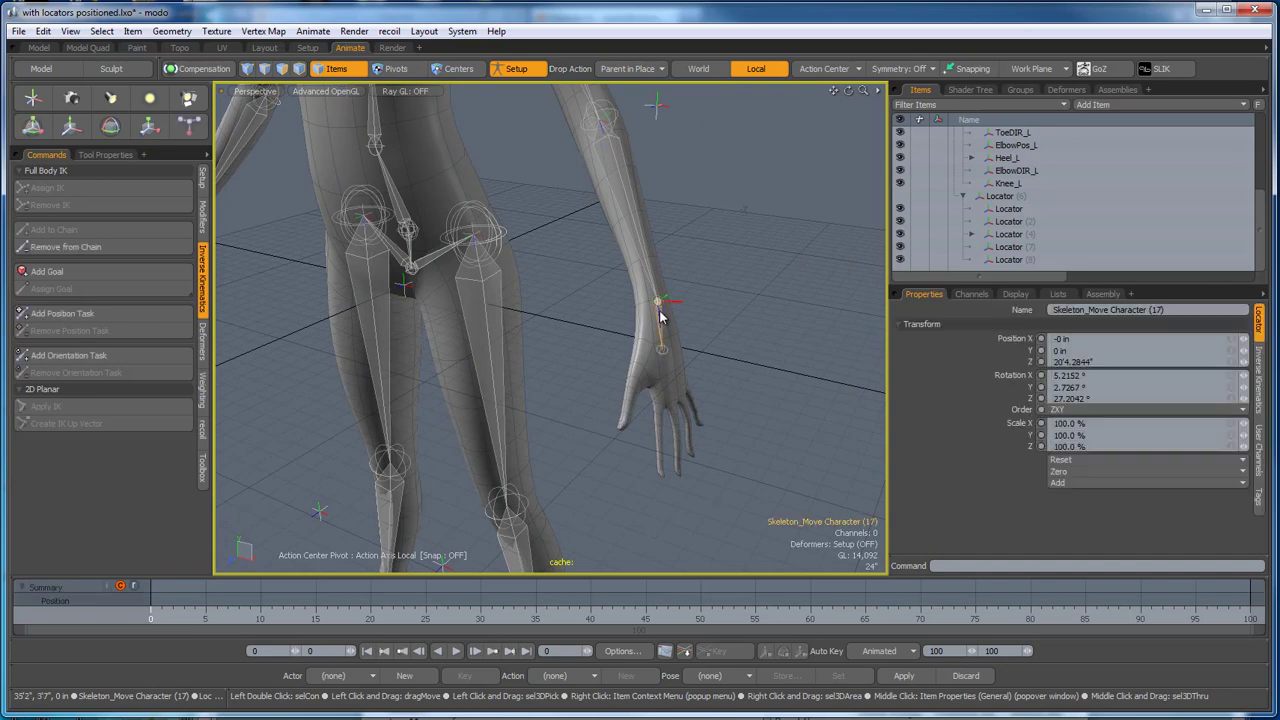
pyautogui.click(49, 273)
pyautogui.scroll(-4, 615, 382)
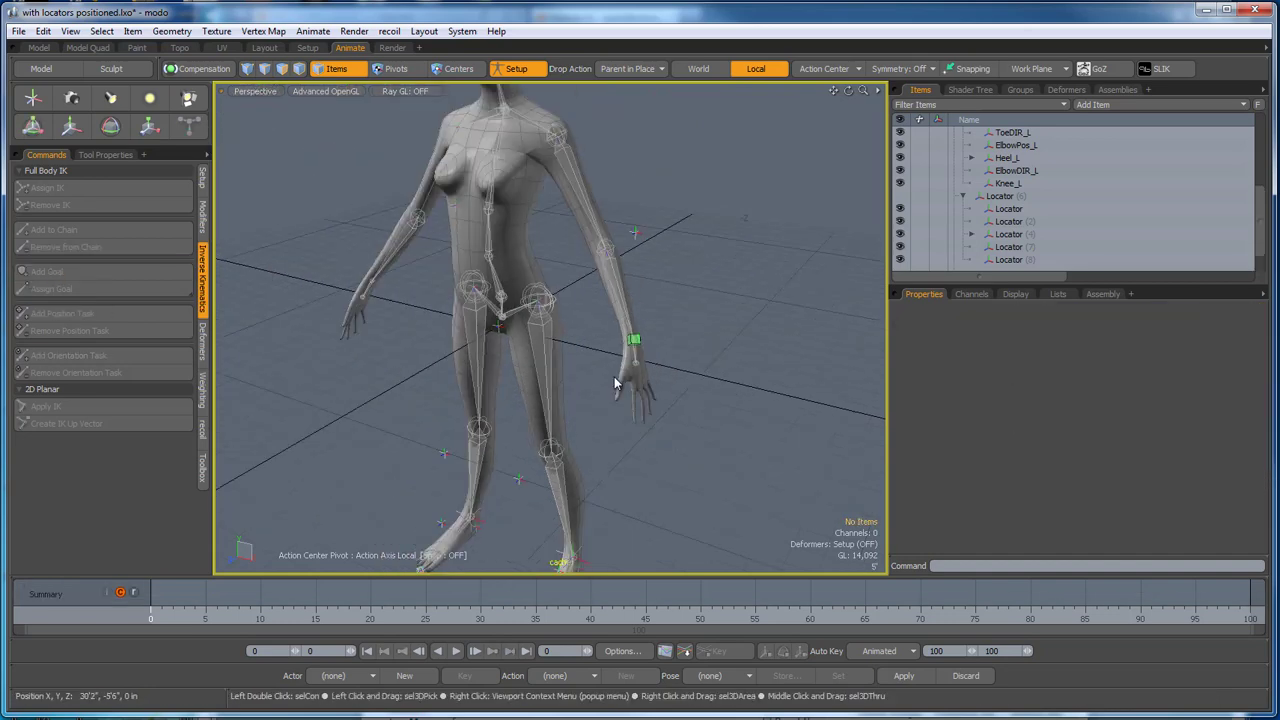
pyautogui.keyDown('alt'); pyautogui.moveTo(617, 381); pyautogui.dragTo(563, 371); pyautogui.keyUp('alt')
pyautogui.scroll(5, 293, 311)
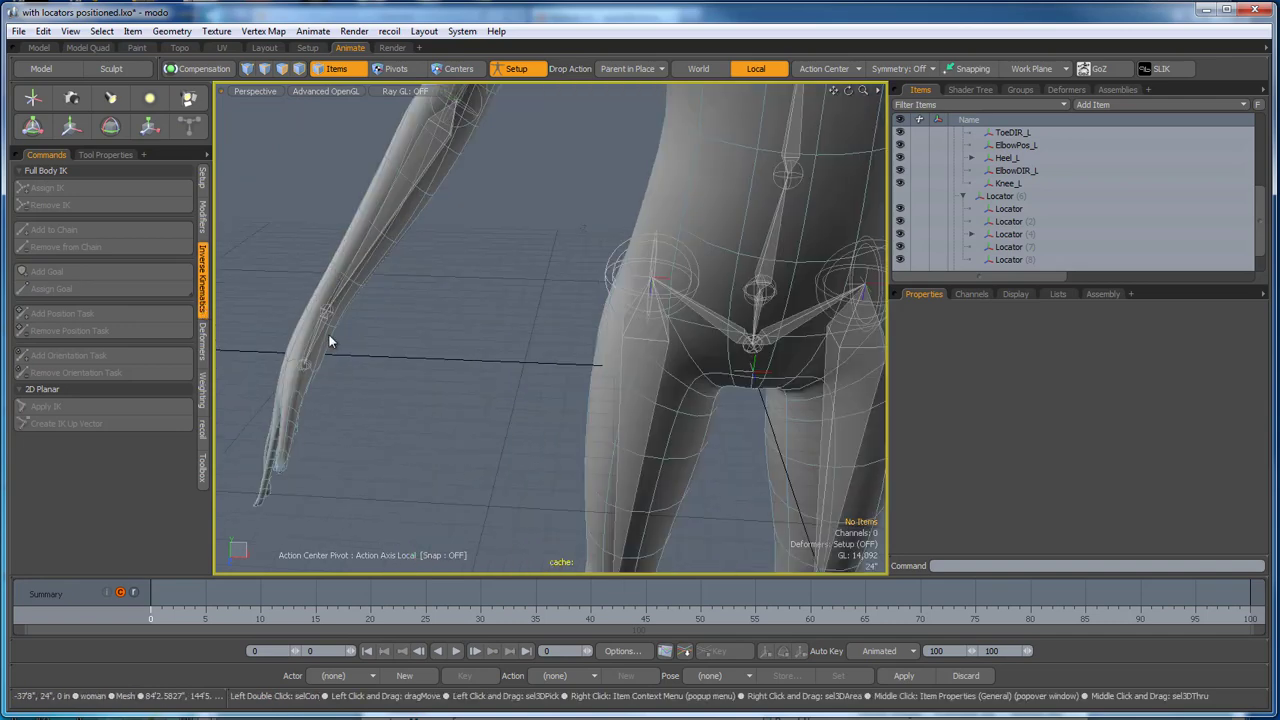
pyautogui.click(326, 312)
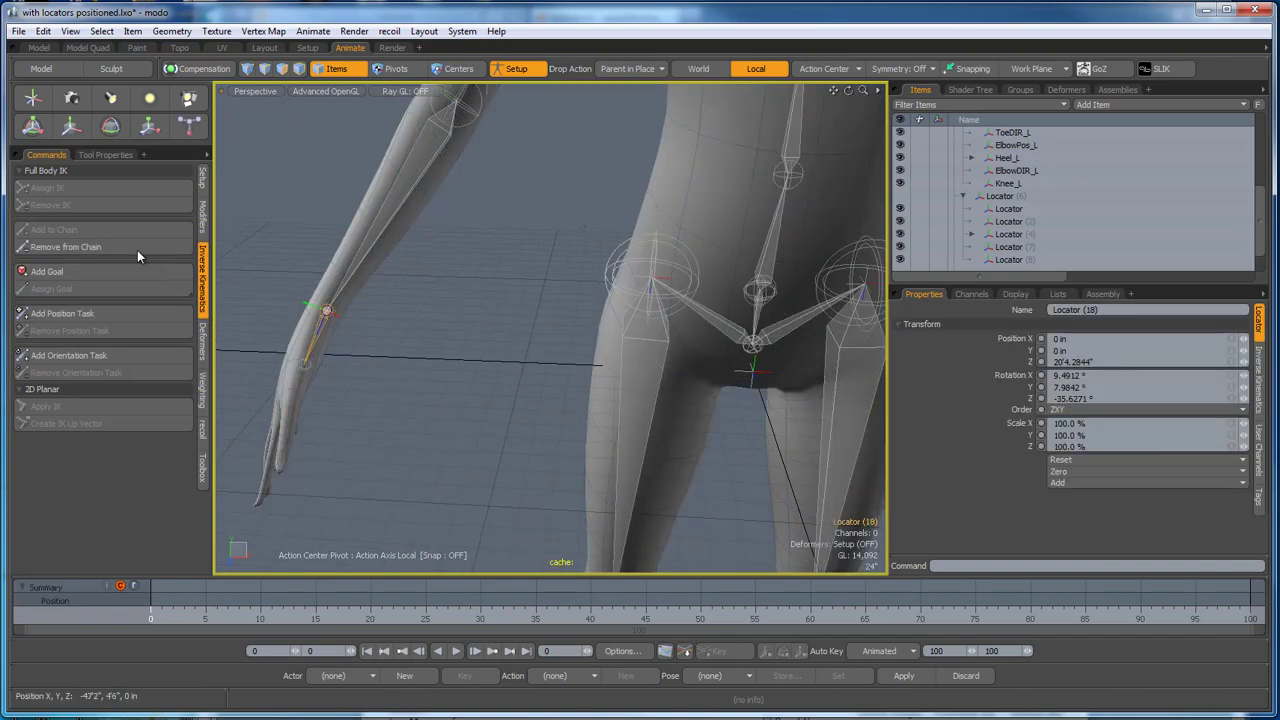
pyautogui.click(86, 278)
# Add IK goals to the left and right ankle joints.
pyautogui.scroll(-4, 567, 371)
pyautogui.scroll(5, 533, 352)
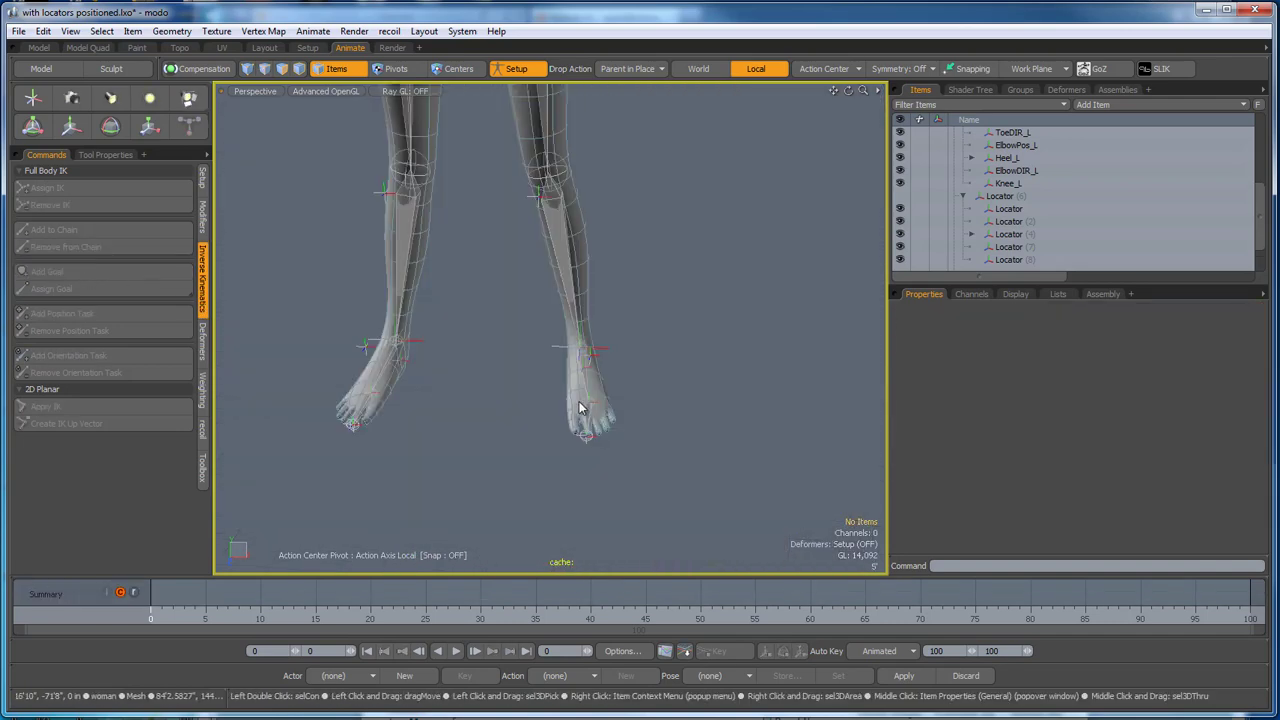
pyautogui.scroll(2, 585, 395)
pyautogui.click(590, 375)
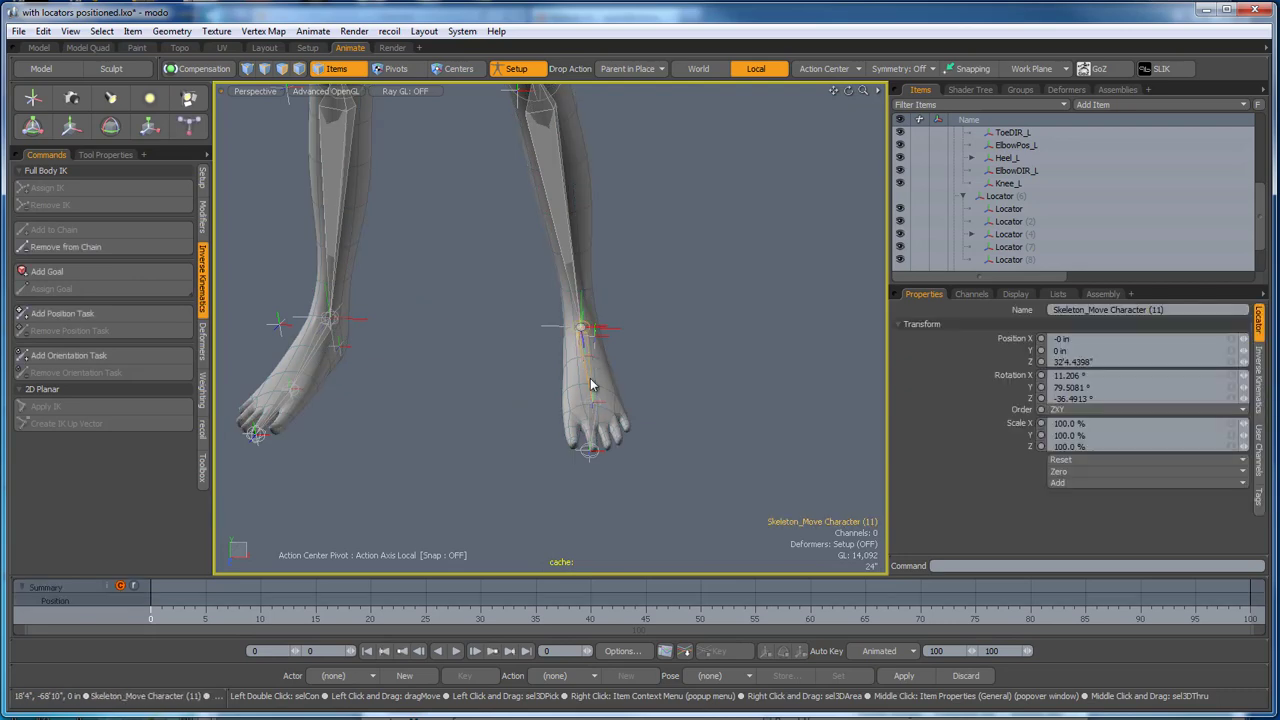
pyautogui.click(62, 274)
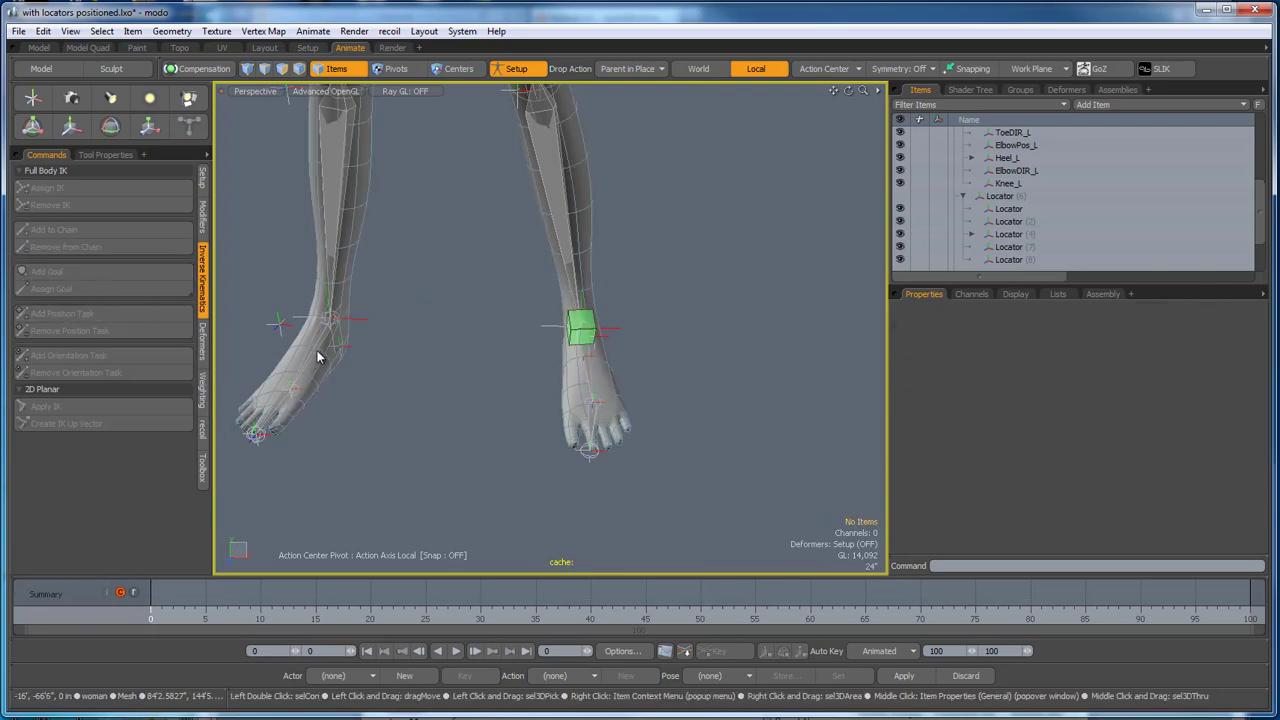
pyautogui.click(400, 466)
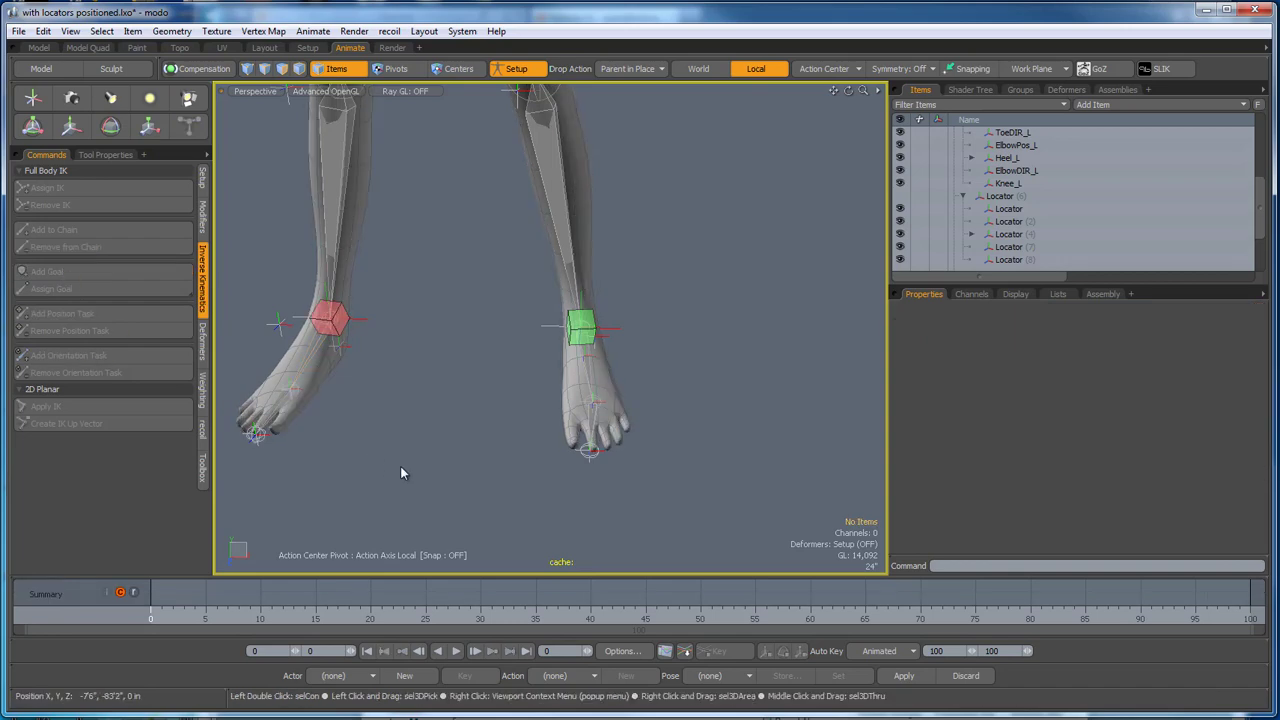
# Constrain the position of the left foot's ball joint to the Ball_L locator with a position constraint.
pyautogui.keyDown('alt'); pyautogui.moveTo(400, 466); pyautogui.dragTo(337, 453); pyautogui.keyUp('alt')
pyautogui.keyDown('alt'); pyautogui.moveTo(422, 450); pyautogui.dragTo(566, 517); pyautogui.keyUp('alt')
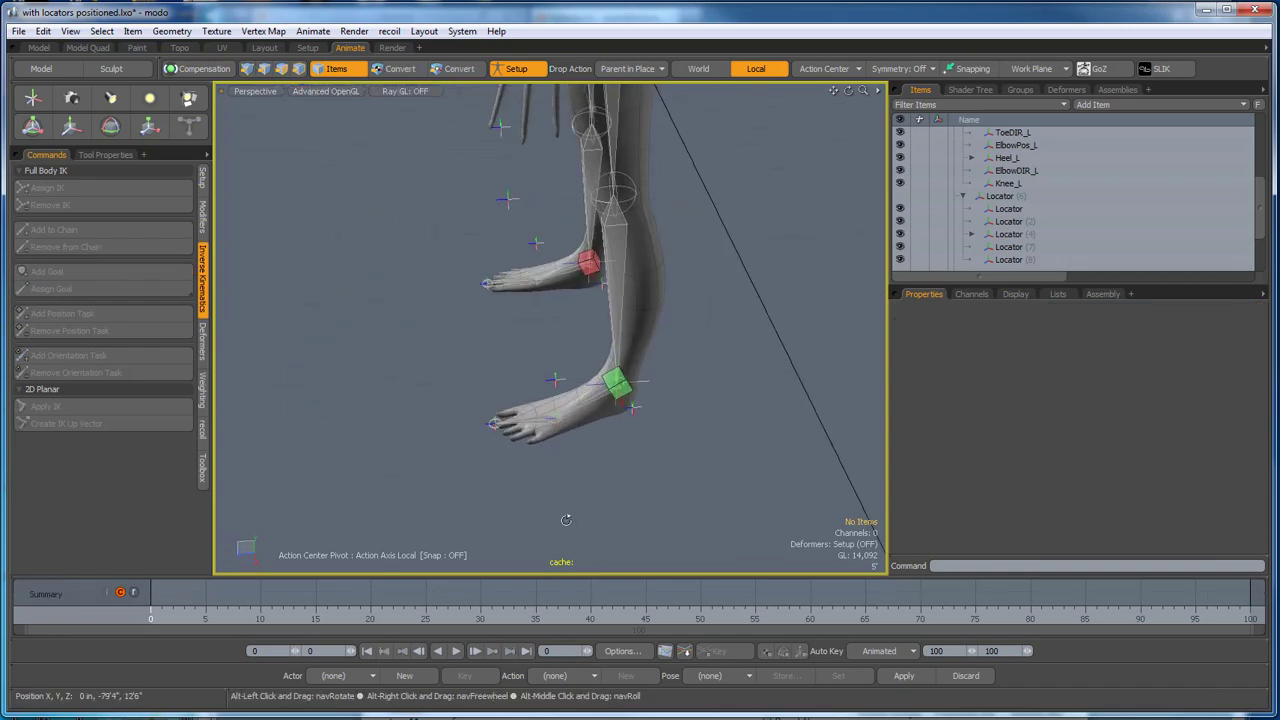
pyautogui.scroll(5, 548, 418)
pyautogui.click(527, 414)
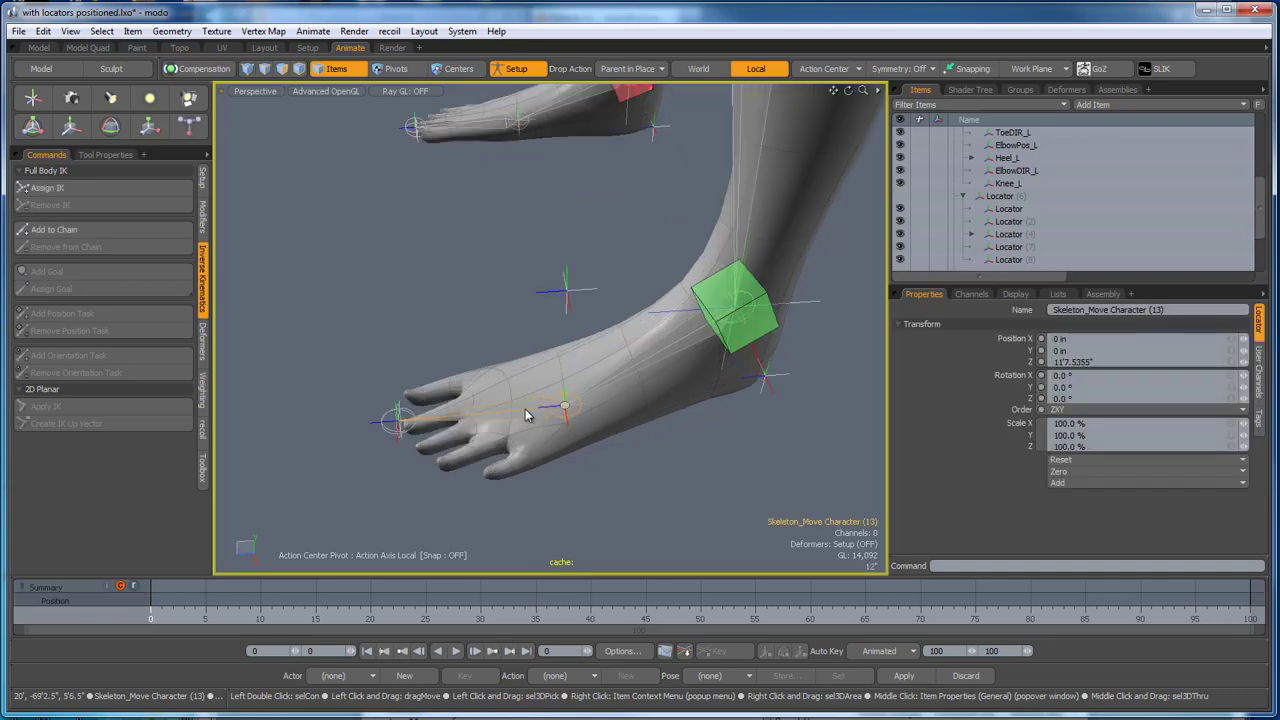
pyautogui.scroll(-5, 526, 415)
pyautogui.keyDown('alt'); pyautogui.moveTo(526, 417); pyautogui.dragTo(552, 423); pyautogui.keyUp('alt')
pyautogui.scroll(4, 560, 450)
pyautogui.keyDown('shift'); pyautogui.click(547, 423); pyautogui.keyUp('shift')
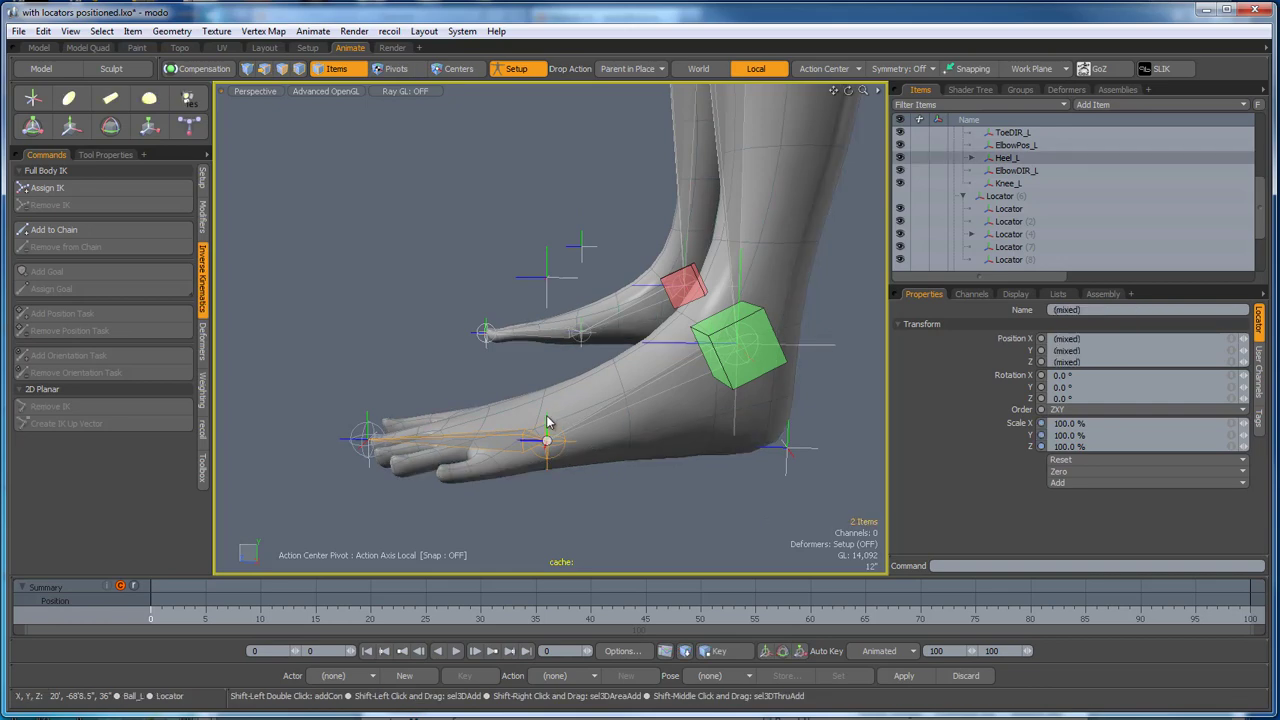
pyautogui.click(203, 215)
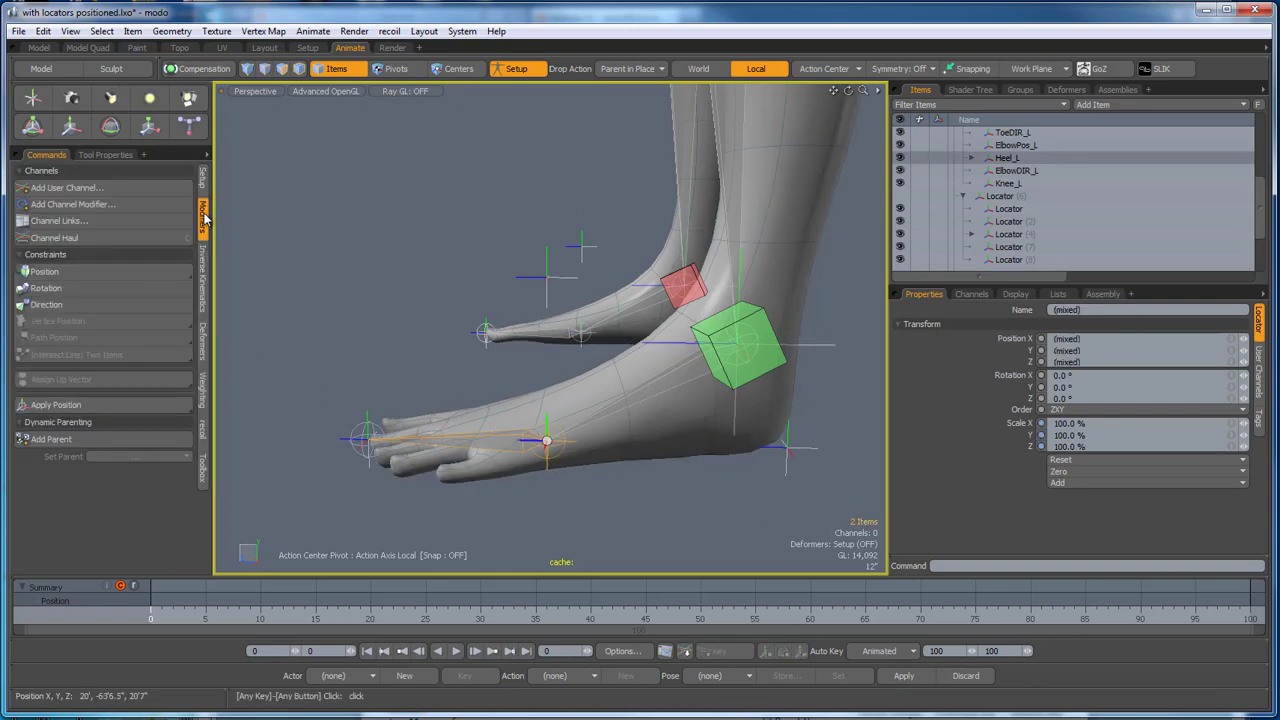
pyautogui.click(132, 271)
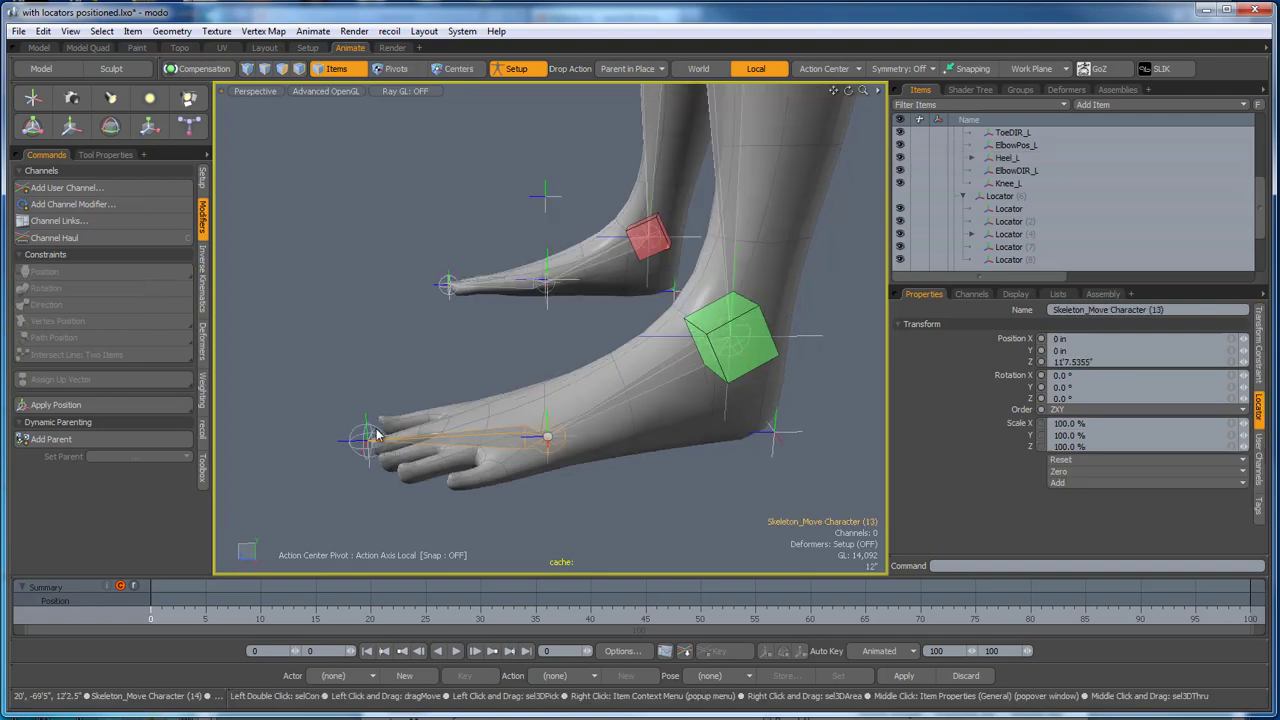
# Add a direction constraint from the left ball joint to the toe-tip locator and assign ToeDIR_L as its up vector.
pyautogui.keyDown('shift'); pyautogui.click(366, 425); pyautogui.keyUp('shift')
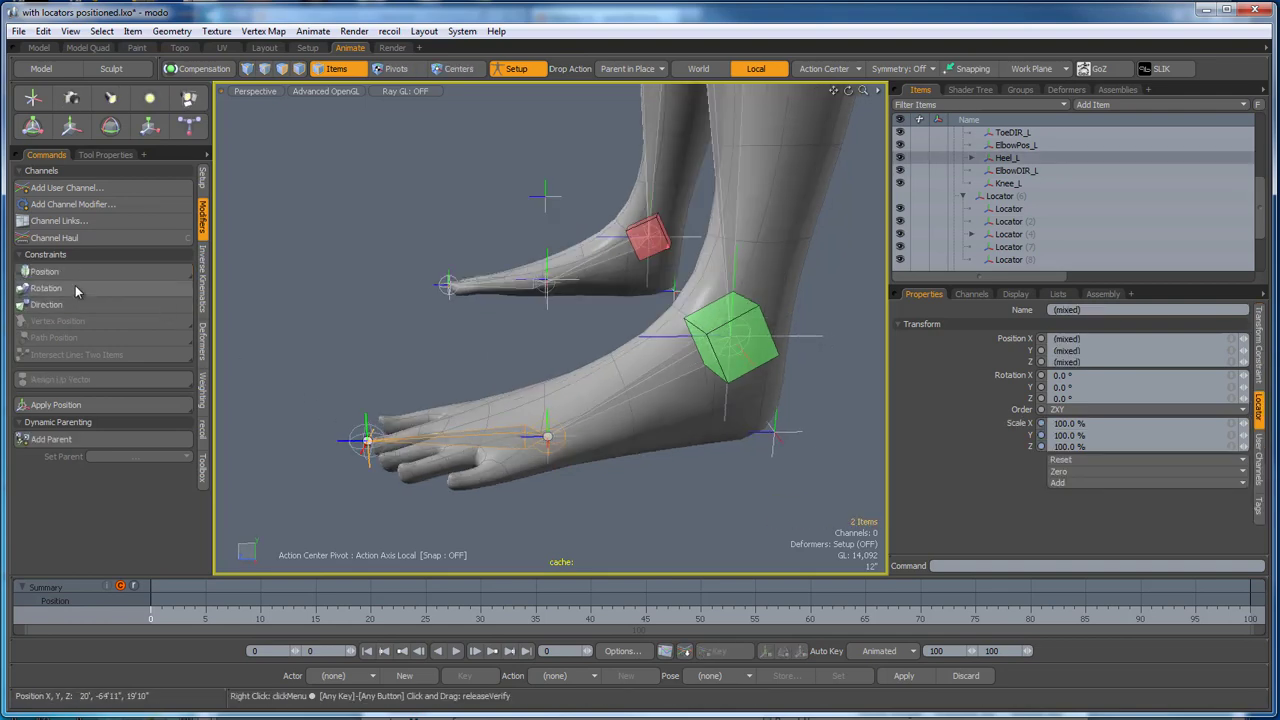
pyautogui.click(63, 308)
pyautogui.keyDown('alt'); pyautogui.moveTo(245, 385); pyautogui.dragTo(596, 335); pyautogui.keyUp('alt')
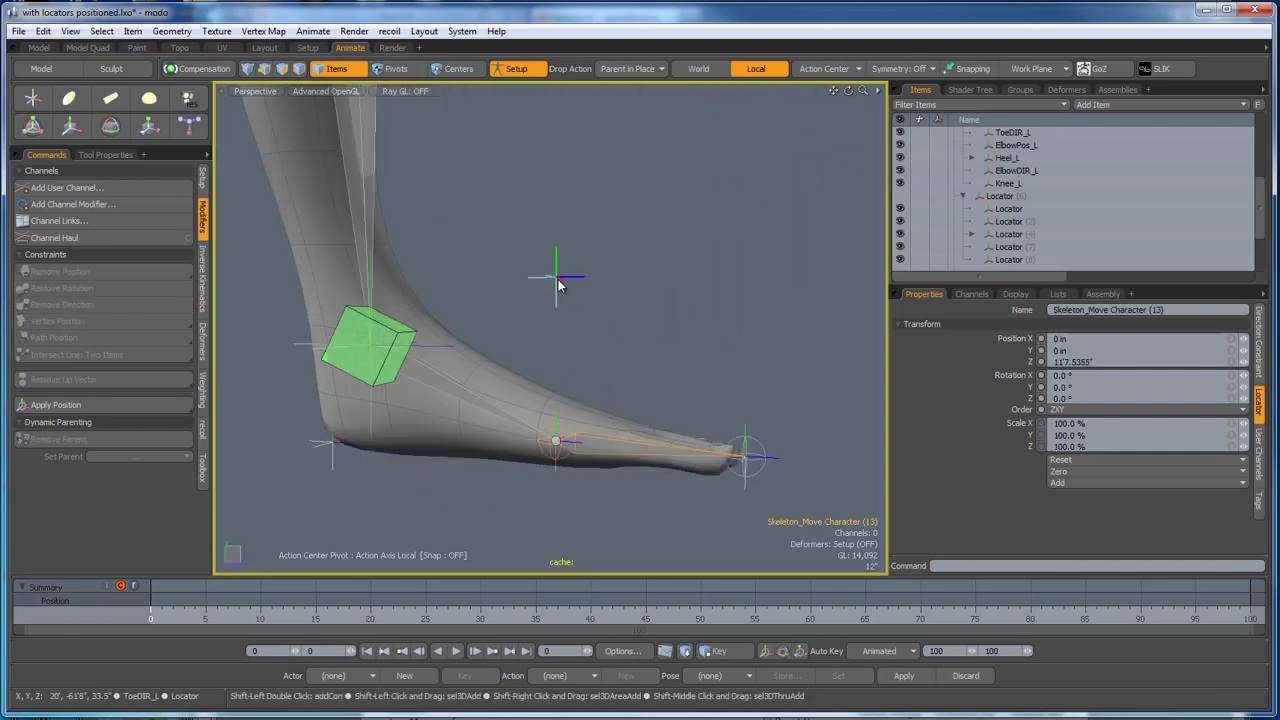
pyautogui.keyDown('shift'); pyautogui.click(557, 280); pyautogui.keyUp('shift')
pyautogui.click(94, 378)
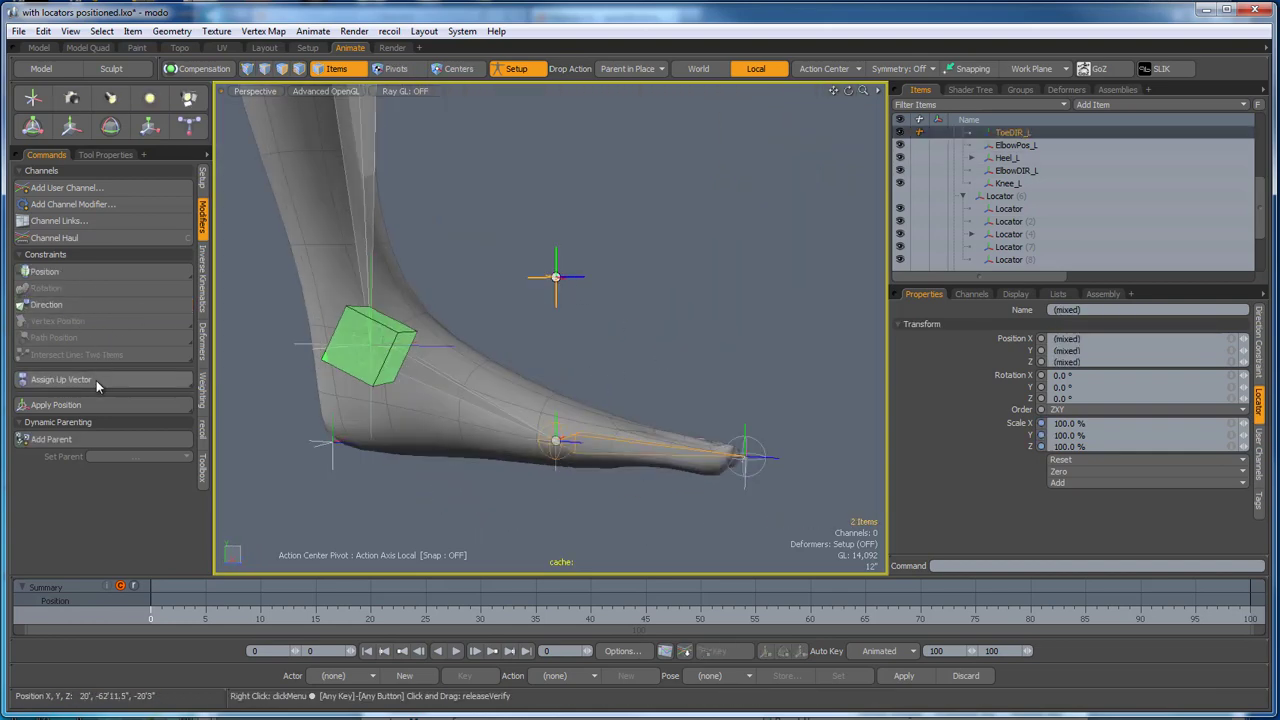
# Attach the left ankle's IK goal to the ankle_L locator.
pyautogui.keyDown('alt'); pyautogui.moveTo(650, 340); pyautogui.dragTo(452, 352); pyautogui.keyUp('alt')
pyautogui.keyDown('alt'); pyautogui.moveTo(580, 402); pyautogui.dragTo(745, 452); pyautogui.keyUp('alt')
pyautogui.keyDown('alt'); pyautogui.keyDown('shift'); pyautogui.moveTo(745, 452); pyautogui.dragTo(637, 432); pyautogui.keyUp('shift'); pyautogui.keyUp('alt')
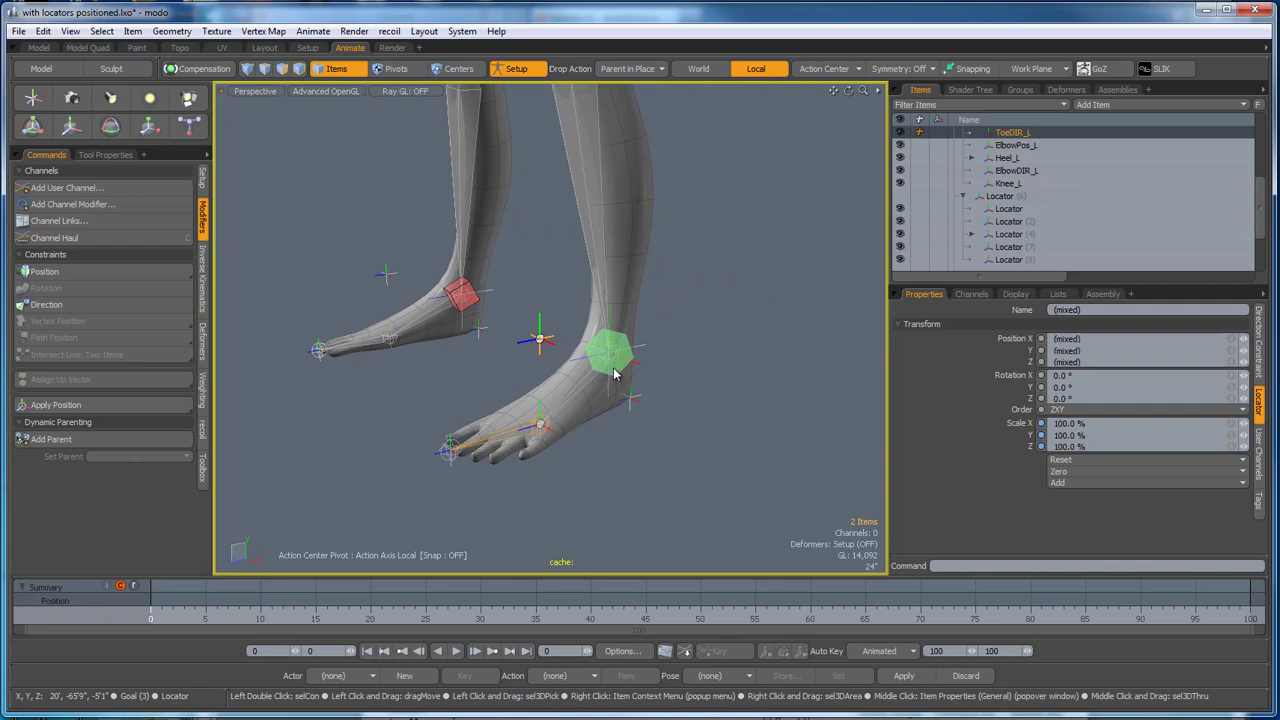
pyautogui.scroll(2, 614, 374)
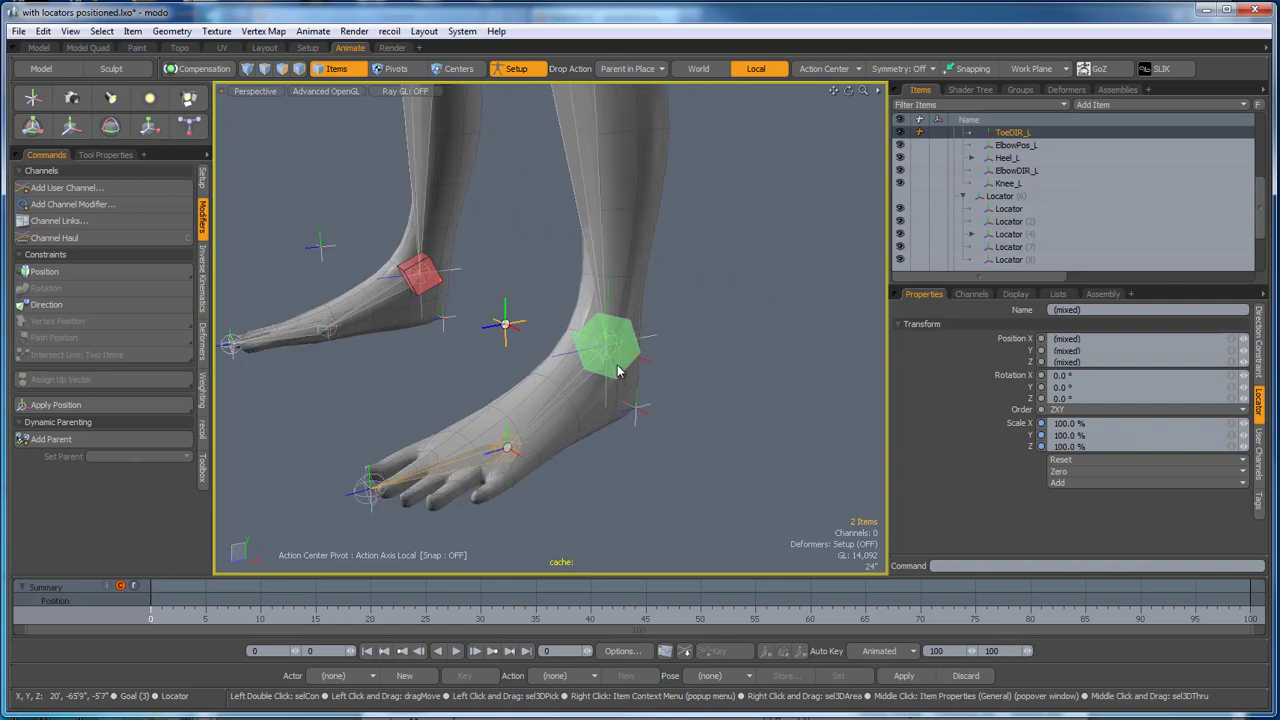
pyautogui.scroll(3, 617, 371)
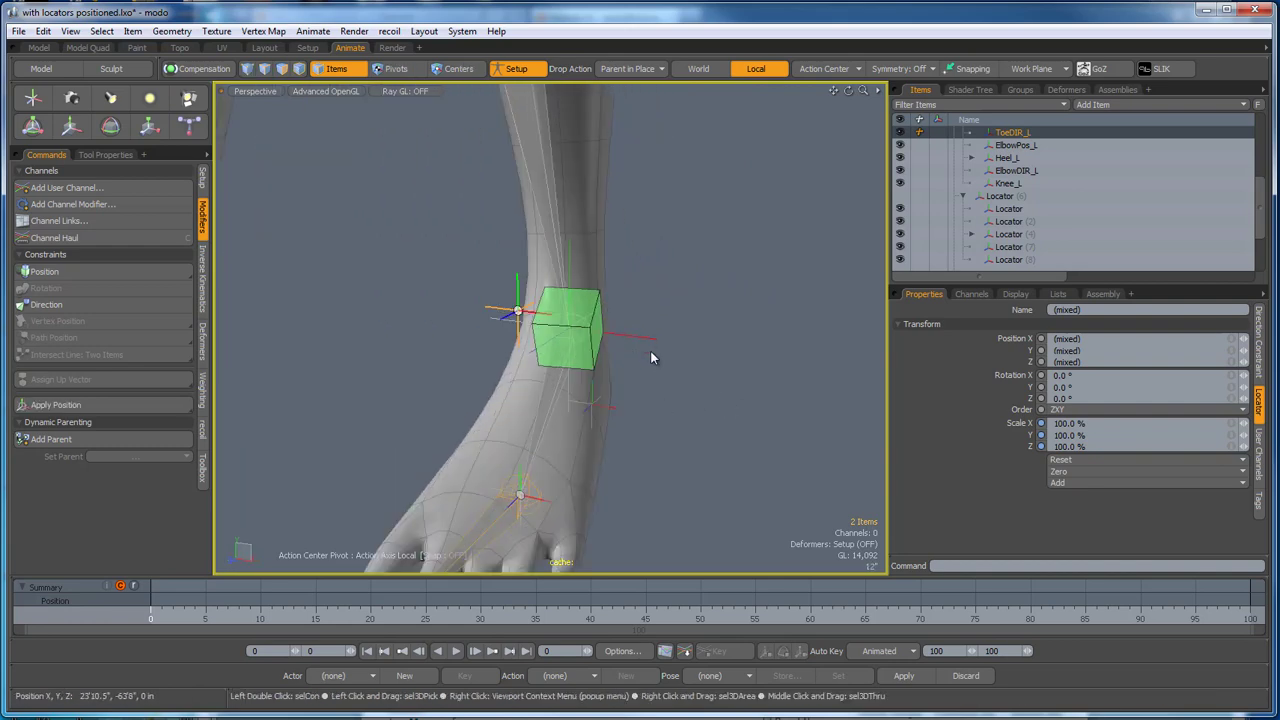
pyautogui.keyDown('alt'); pyautogui.moveTo(655, 368); pyautogui.dragTo(662, 406); pyautogui.keyUp('alt')
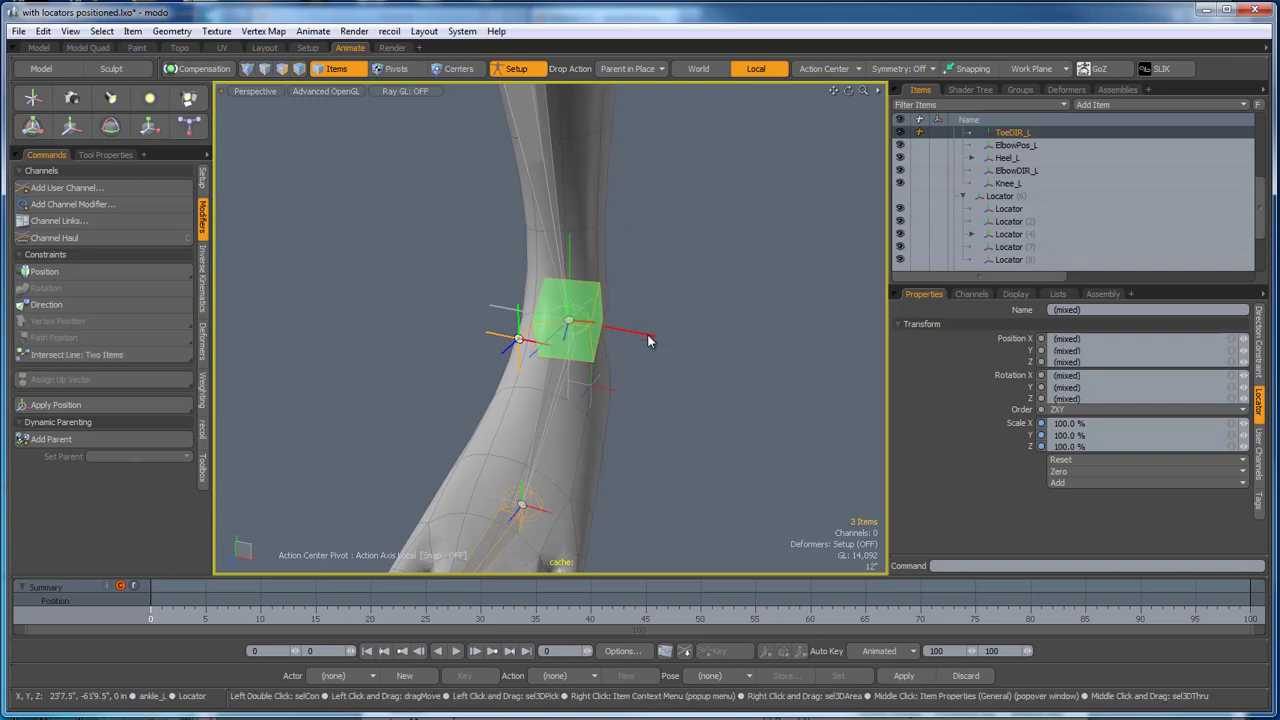
pyautogui.scroll(-3, 648, 341)
pyautogui.keyDown('alt'); pyautogui.moveTo(651, 343); pyautogui.dragTo(425, 373); pyautogui.keyUp('alt')
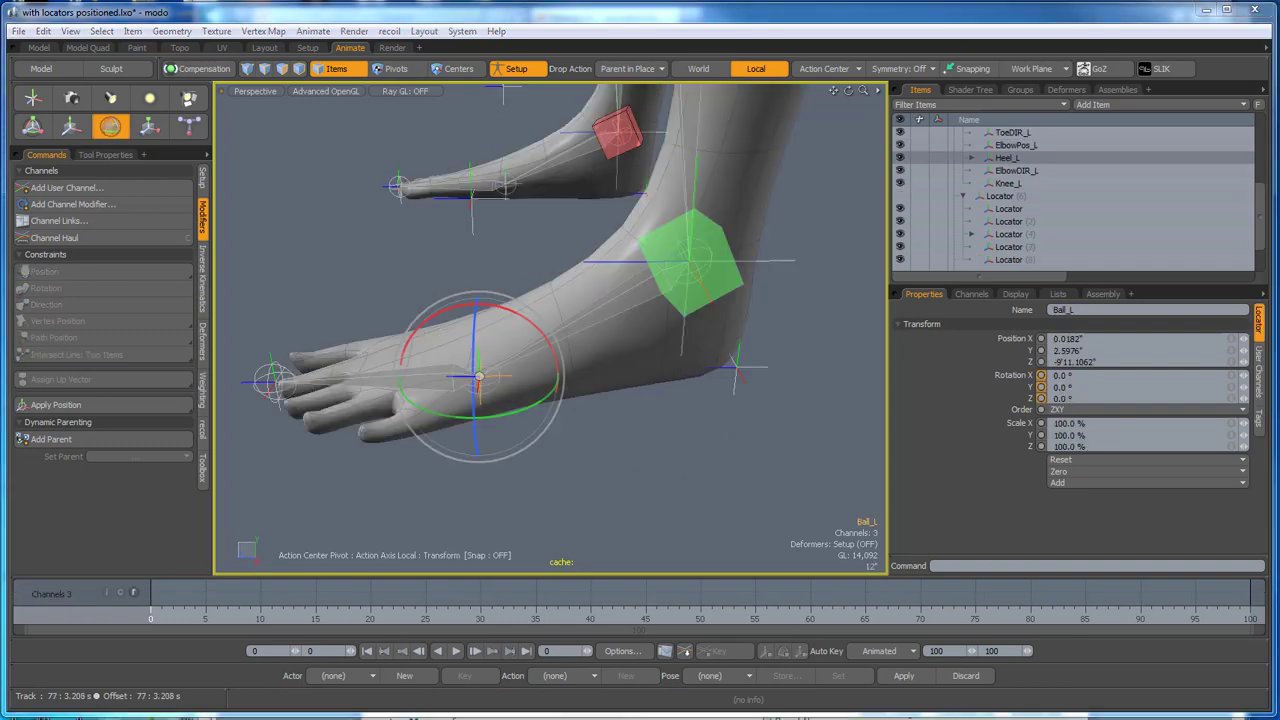
# Try rotating the Ball_L locator to test the left foot's controls, and undo the rotation.
pyautogui.keyDown('alt'); pyautogui.moveTo(630, 468); pyautogui.dragTo(488, 428); pyautogui.keyUp('alt')
pyautogui.scroll(3, 456, 320)
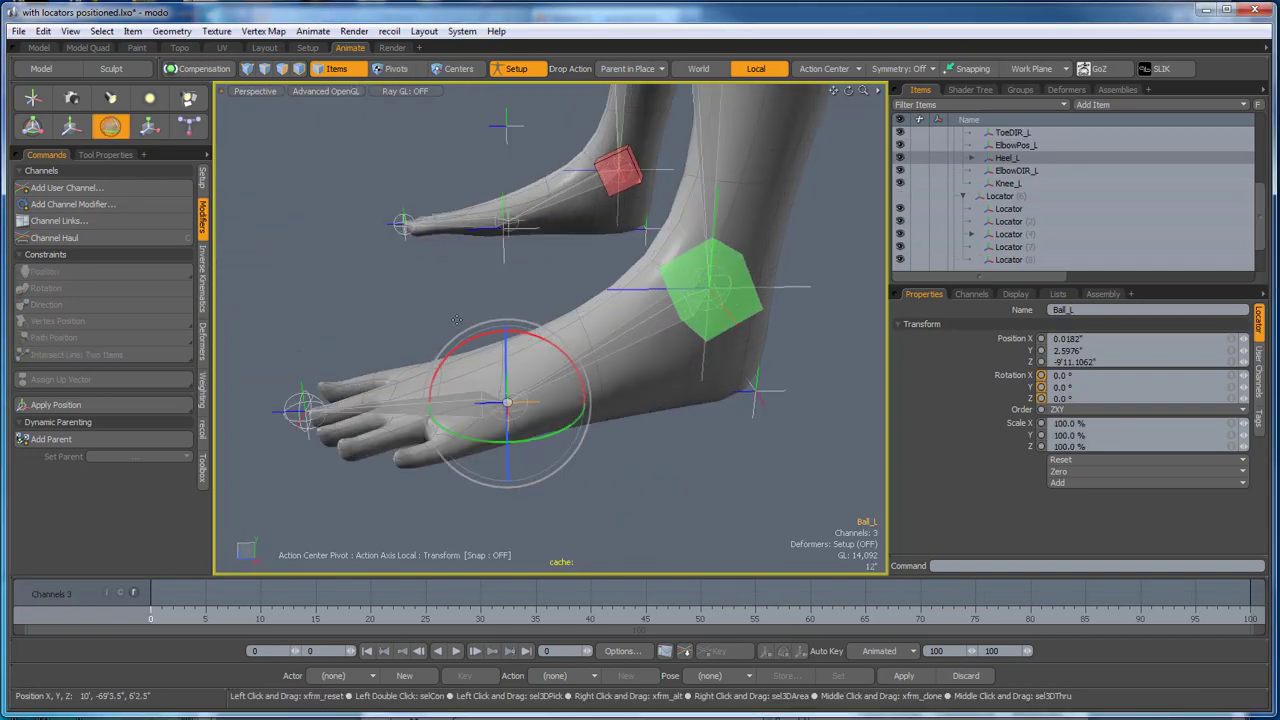
pyautogui.moveTo(479, 340); pyautogui.dragTo(438, 345)
pyautogui.hotkey('ctrl', 'z')
pyautogui.hotkey('ctrl', 'z')
pyautogui.press('space')
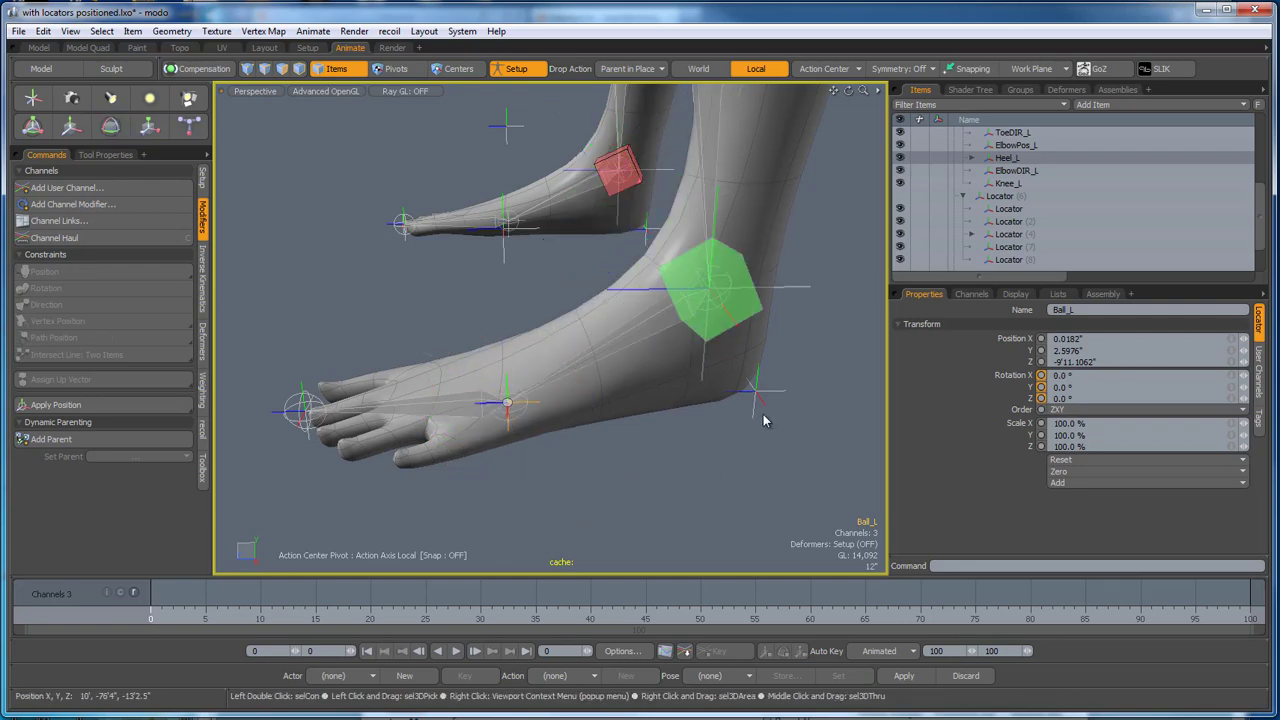
# Try moving the Heel_L locator up and forward to test the left leg's IK, and undo the move.
pyautogui.click(756, 398)
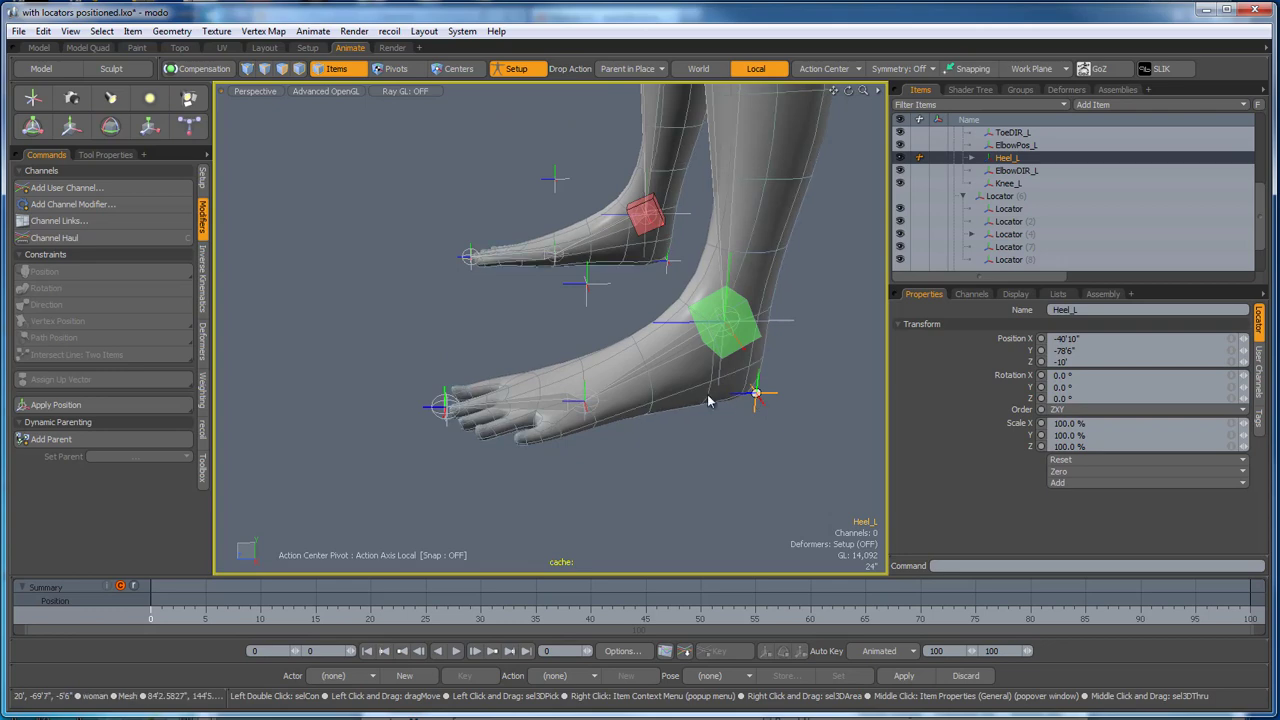
pyautogui.press('w')
pyautogui.moveTo(741, 395); pyautogui.dragTo(680, 289)
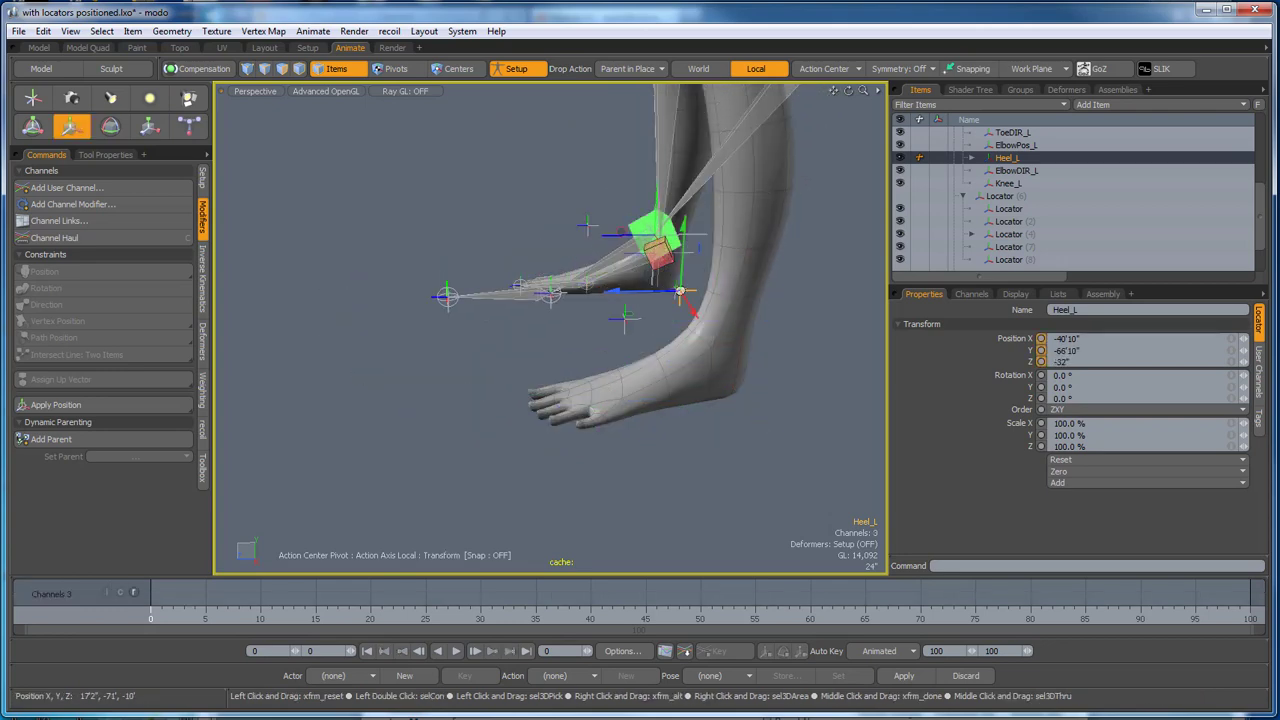
pyautogui.hotkey('ctrl', 'z')
pyautogui.press('q')
pyautogui.click(699, 495)
pyautogui.keyDown('alt'); pyautogui.moveTo(543, 486); pyautogui.dragTo(536, 380); pyautogui.keyUp('alt')
pyautogui.scroll(-5, 692, 357)
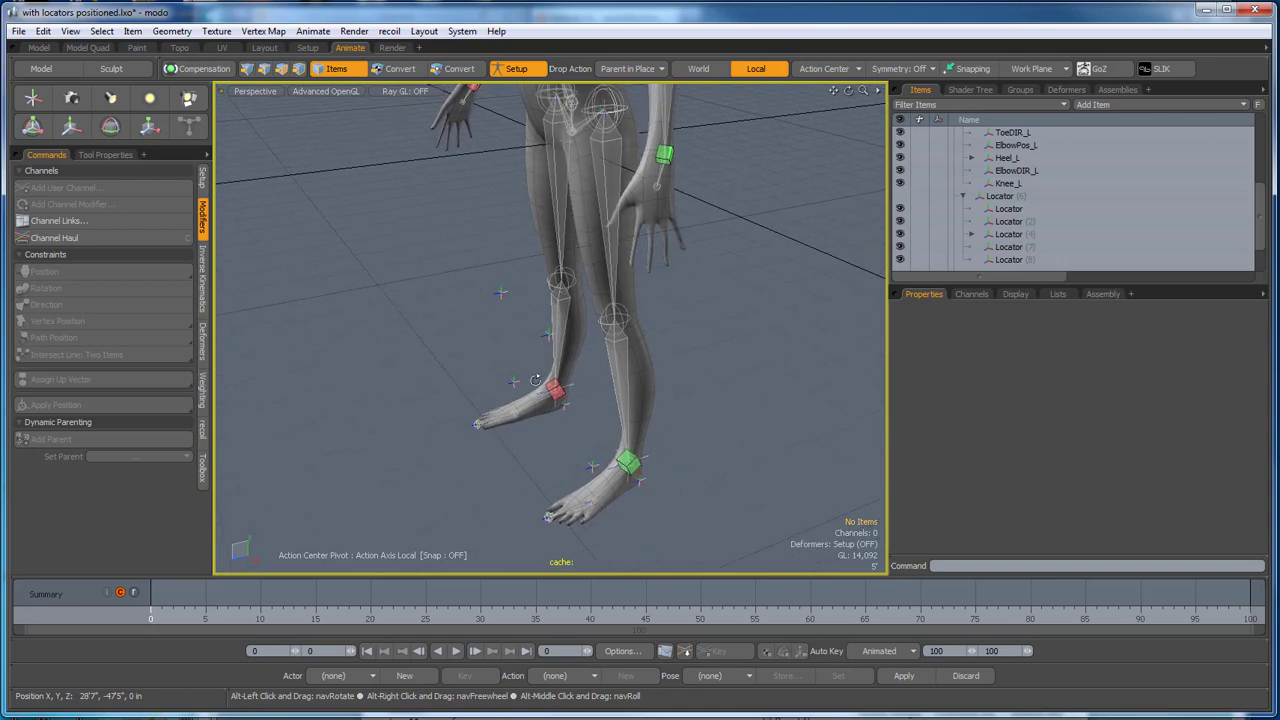
# Try aiming the Hip_L locator at the left ankle's IK goal with a direction constraint.
pyautogui.keyDown('alt'); pyautogui.moveTo(720, 425); pyautogui.dragTo(757, 432); pyautogui.keyUp('alt')
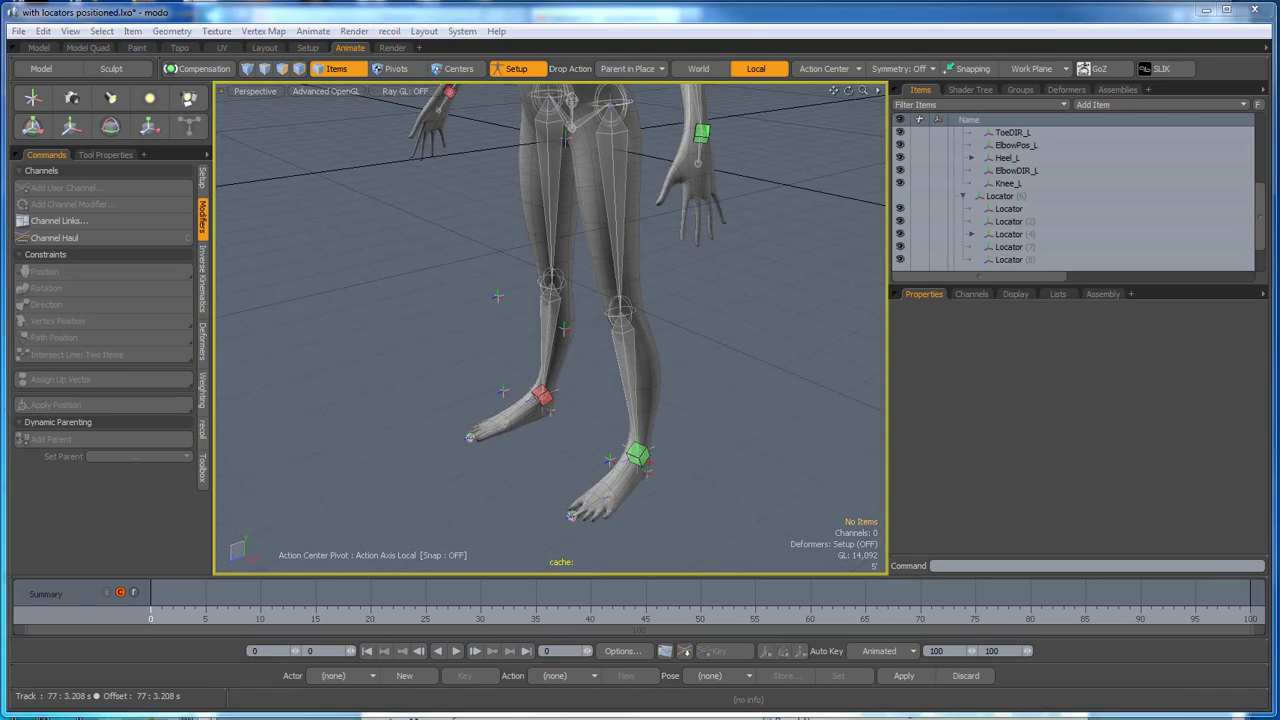
pyautogui.keyDown('alt'); pyautogui.keyDown('shift'); pyautogui.moveTo(718, 415); pyautogui.dragTo(677, 427); pyautogui.keyUp('shift'); pyautogui.keyUp('alt')
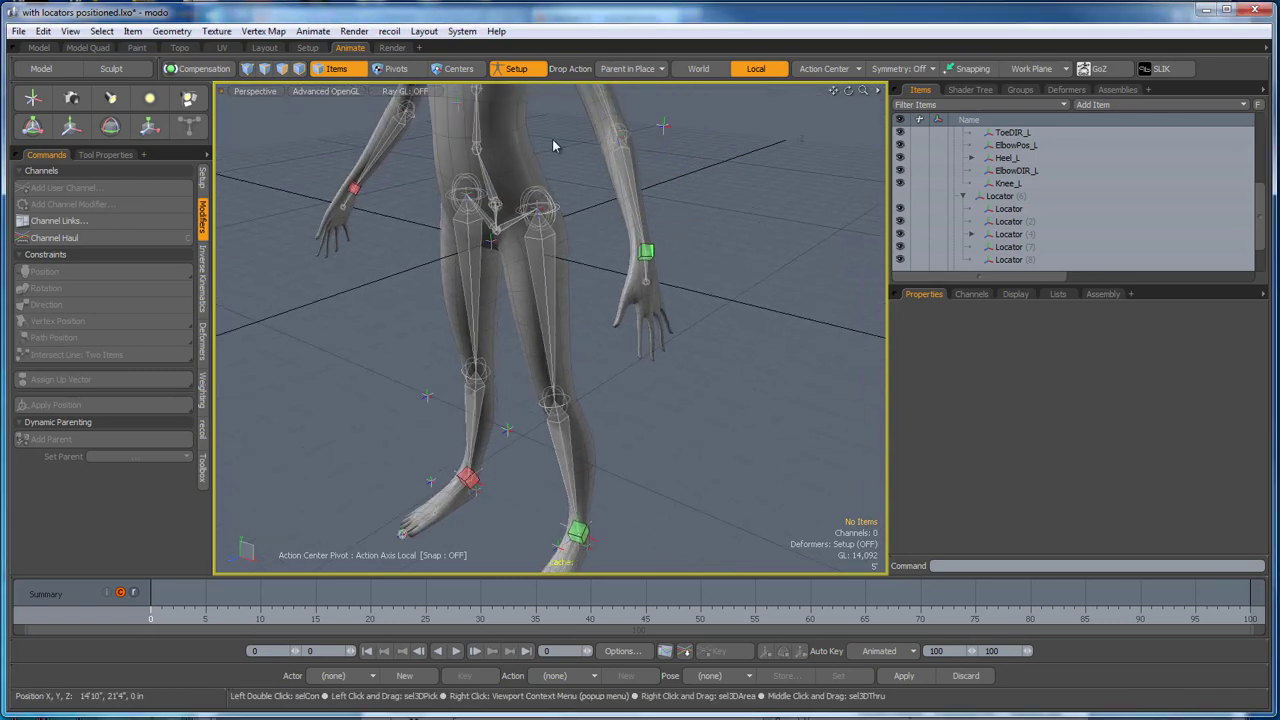
pyautogui.scroll(6, 537, 206)
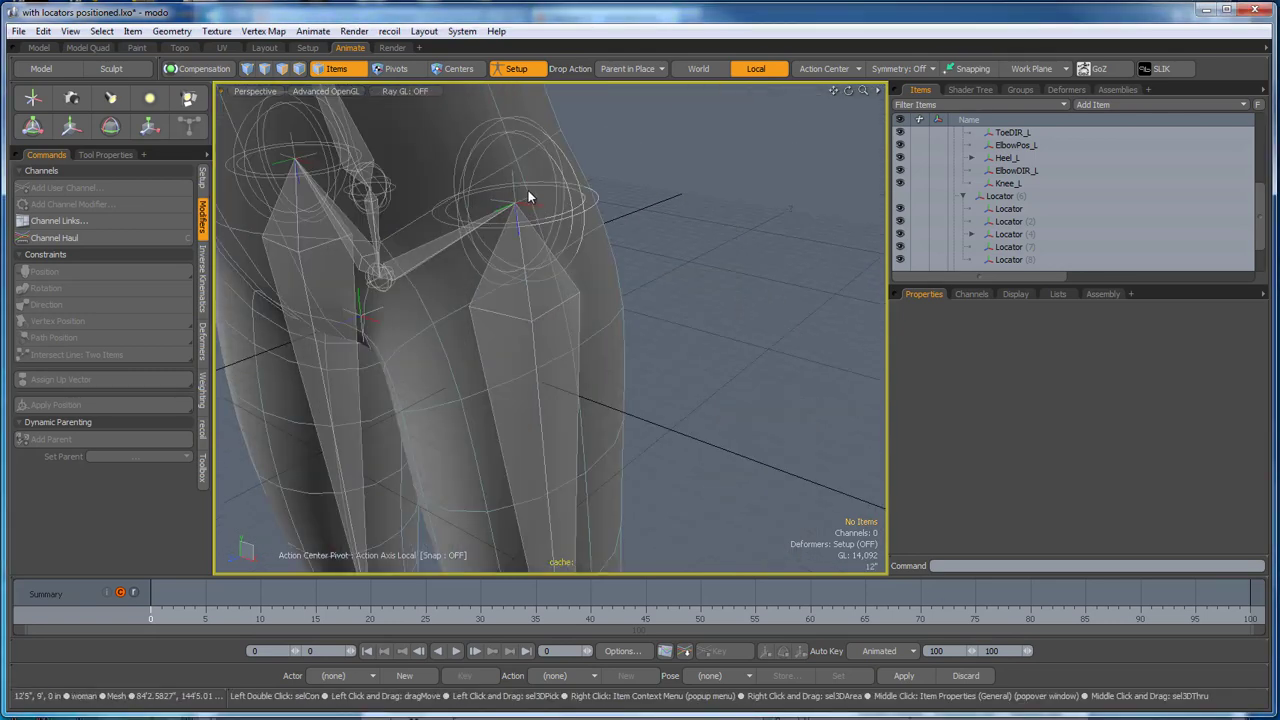
pyautogui.click(535, 205)
pyautogui.scroll(-4, 560, 219)
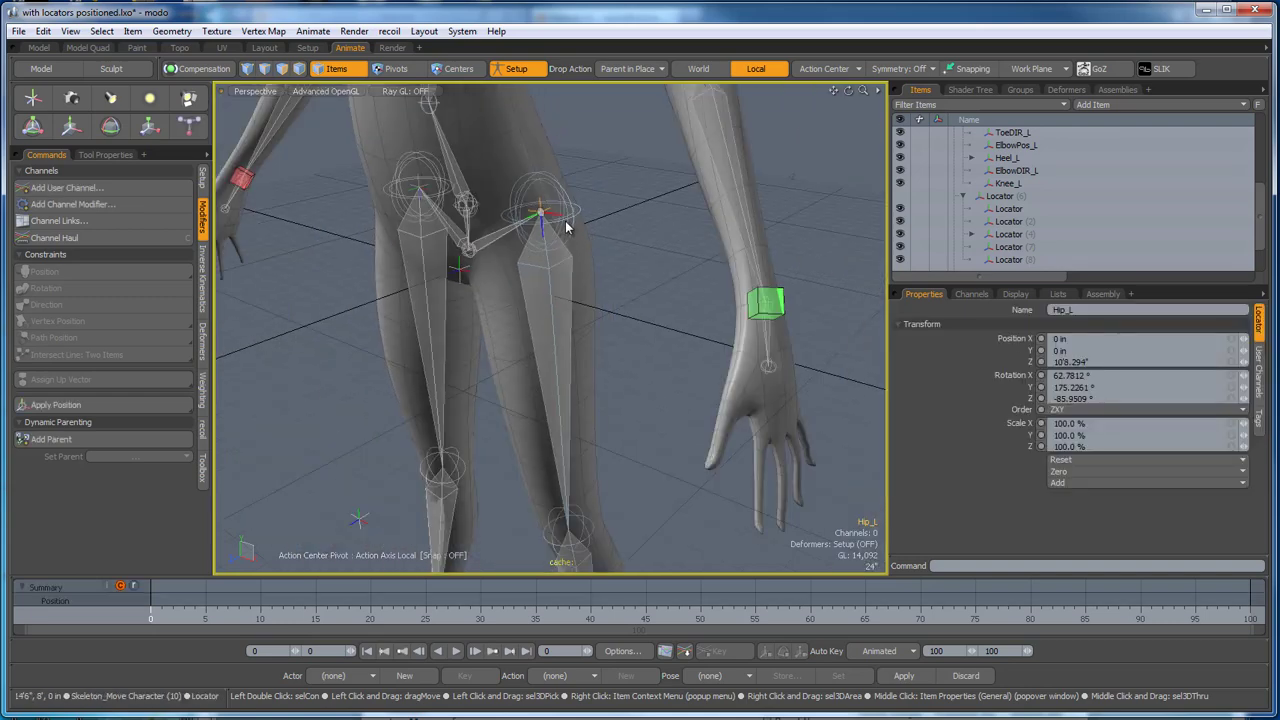
pyautogui.keyDown('alt'); pyautogui.keyDown('shift'); pyautogui.moveTo(684, 458); pyautogui.dragTo(547, 97); pyautogui.keyUp('shift'); pyautogui.keyUp('alt')
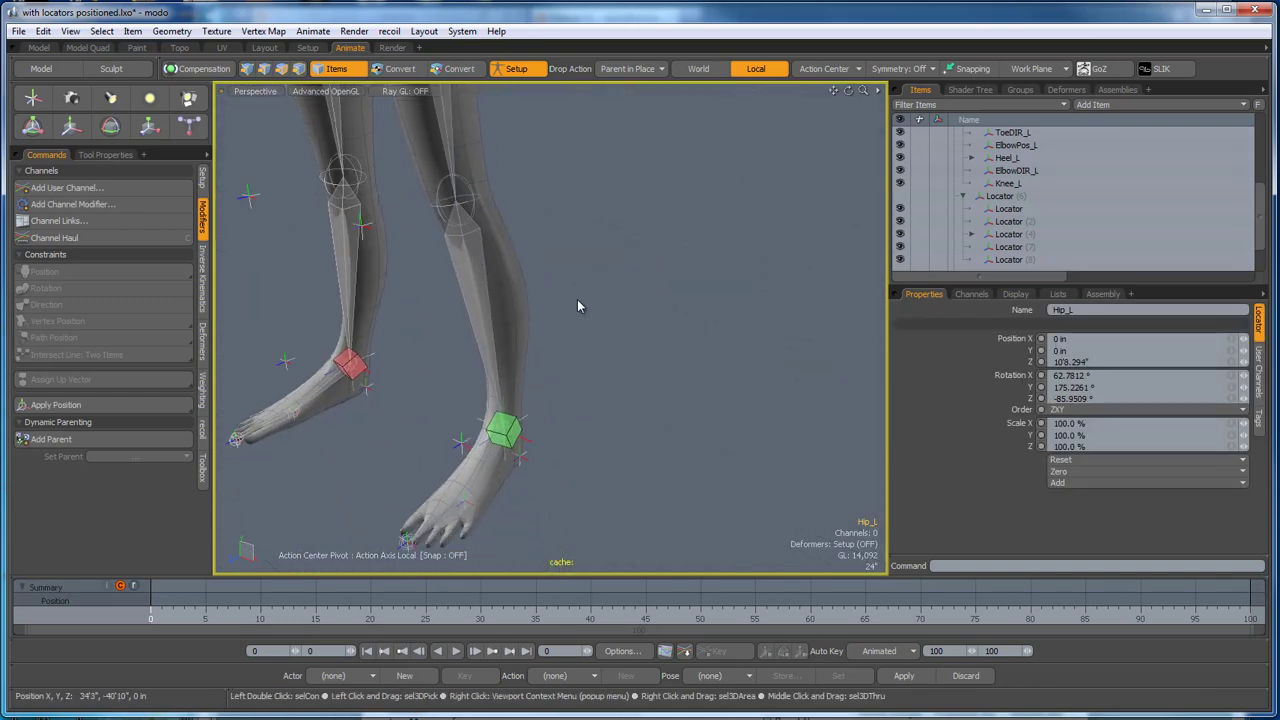
pyautogui.keyDown('shift'); pyautogui.click(517, 435); pyautogui.keyUp('shift')
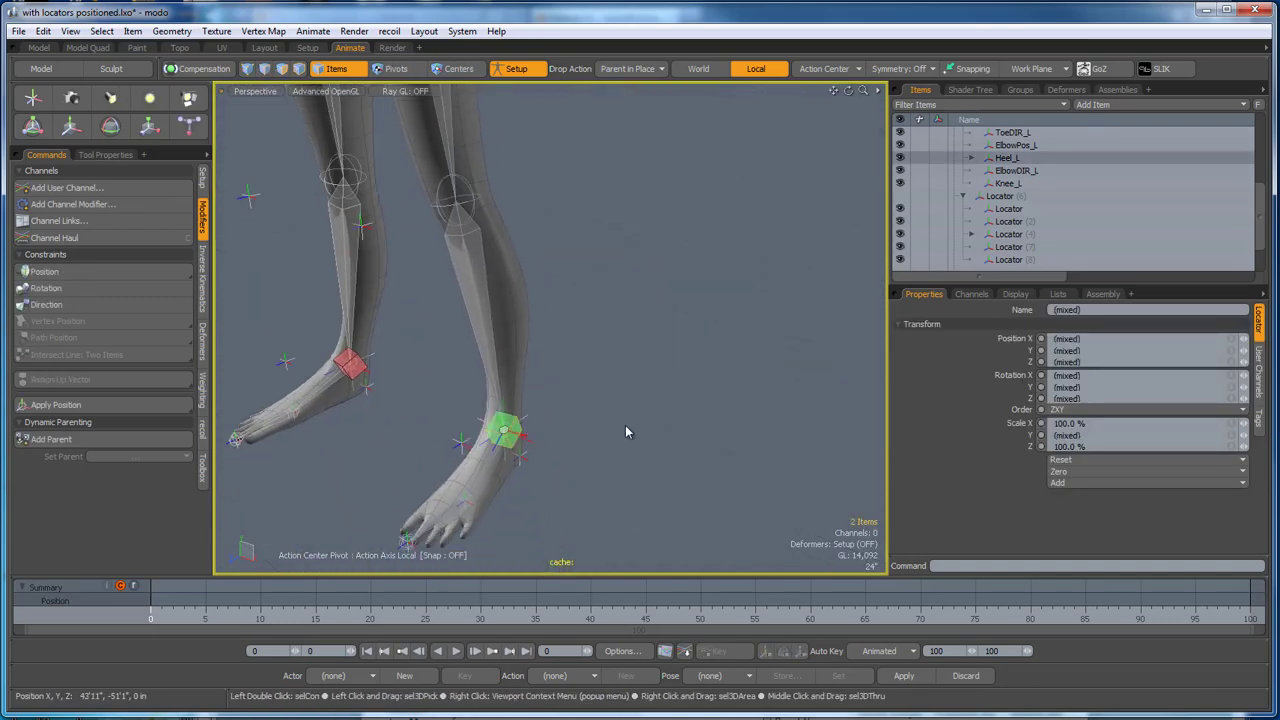
pyautogui.scroll(-3, 625, 425)
pyautogui.keyDown('alt'); pyautogui.moveTo(650, 420); pyautogui.dragTo(576, 408); pyautogui.keyUp('alt')
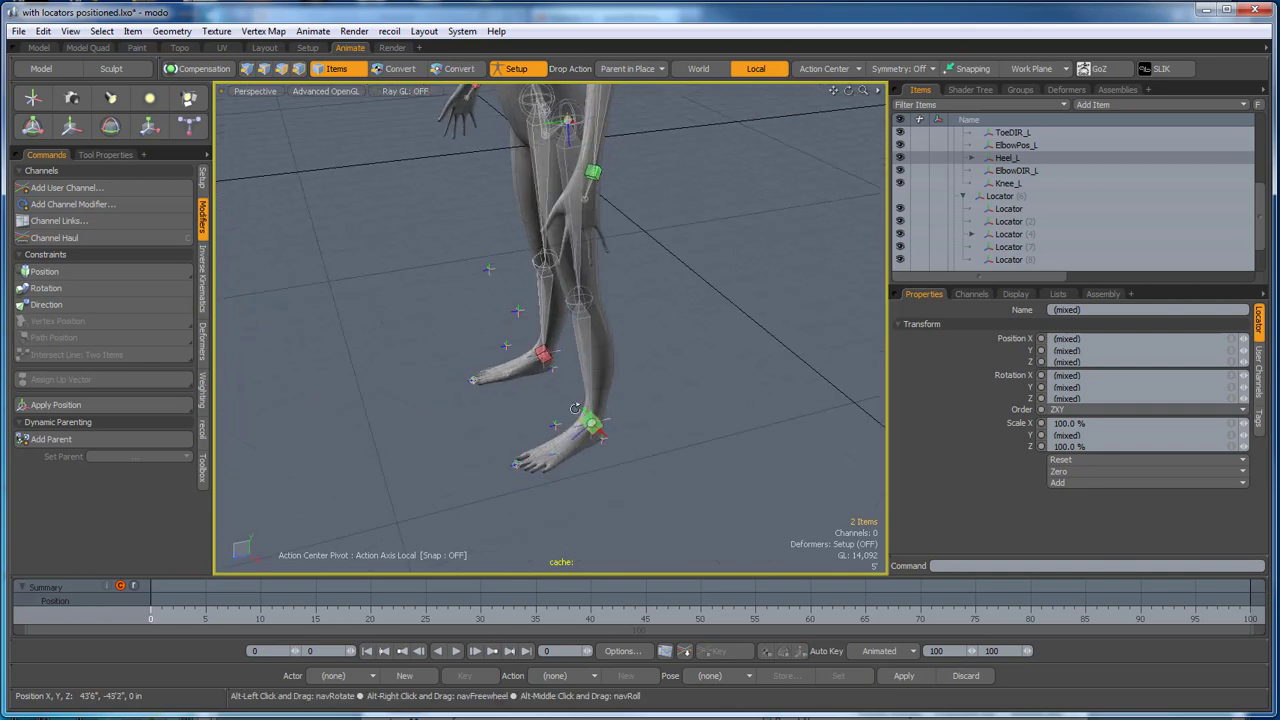
pyautogui.click(102, 306)
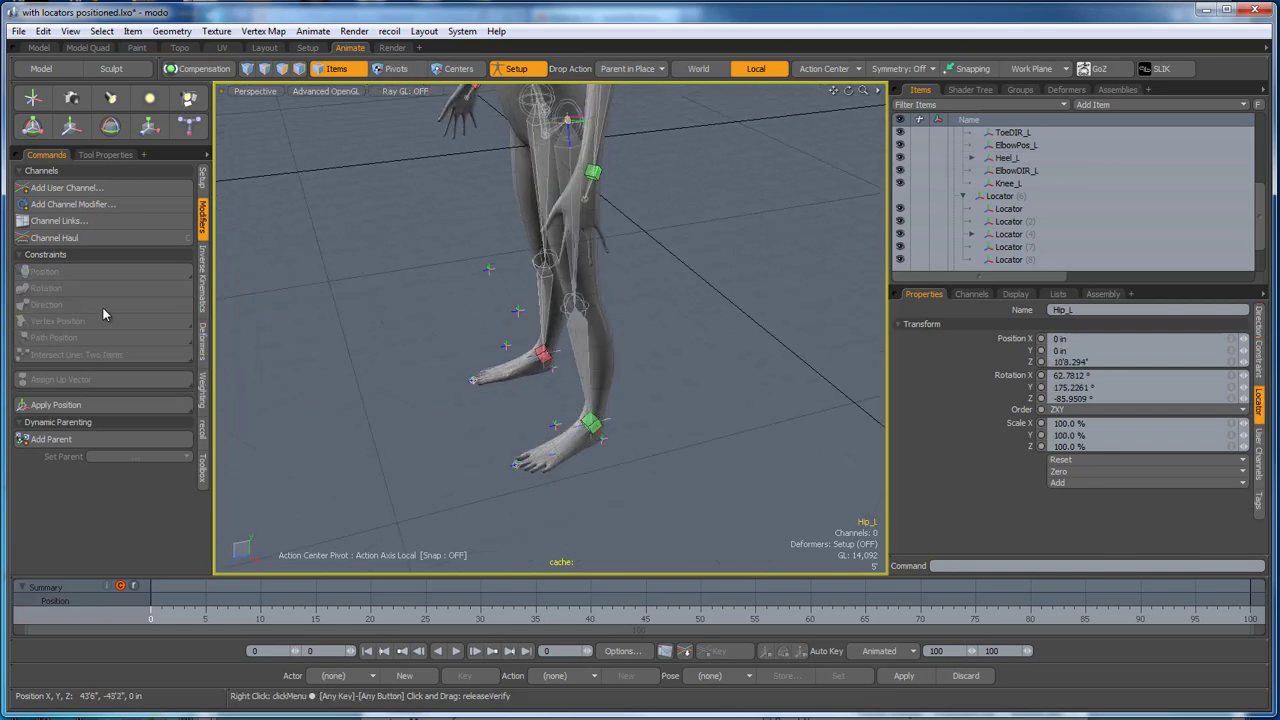
# Try assigning the right knee's Locator (8) as the up vector for Hip_L's direction constraint.
pyautogui.keyDown('shift'); pyautogui.click(487, 269); pyautogui.keyUp('shift')
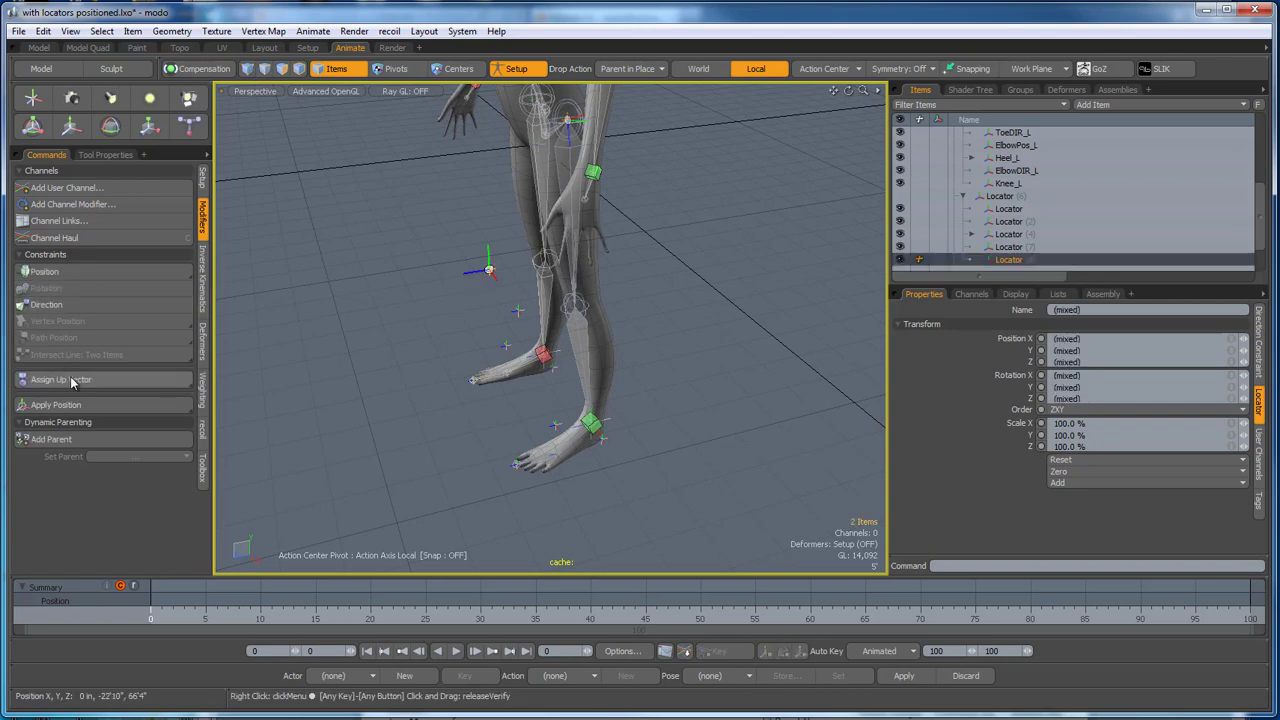
pyautogui.click(71, 381)
pyautogui.keyDown('alt'); pyautogui.moveTo(600, 350); pyautogui.dragTo(520, 379); pyautogui.keyUp('alt')
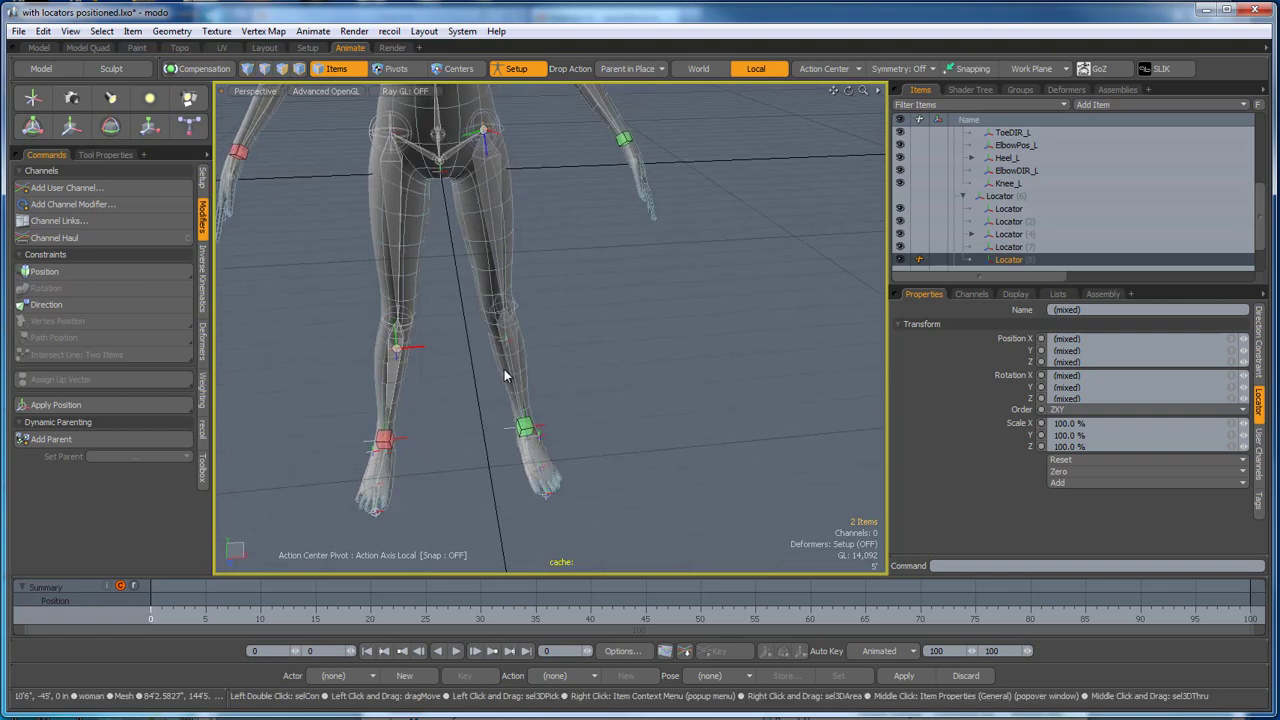
# Examine the left hip joint, the leg chain below it and the controller locators in the item list.
pyautogui.moveTo(443, 397)
pyautogui.keyDown('alt'); pyautogui.mouseDown()
pyautogui.moveTo(432, 397)
pyautogui.moveTo(480, 400)
pyautogui.moveTo(420, 396)
pyautogui.moveTo(432, 390)
pyautogui.mouseUp(); pyautogui.keyUp('alt')
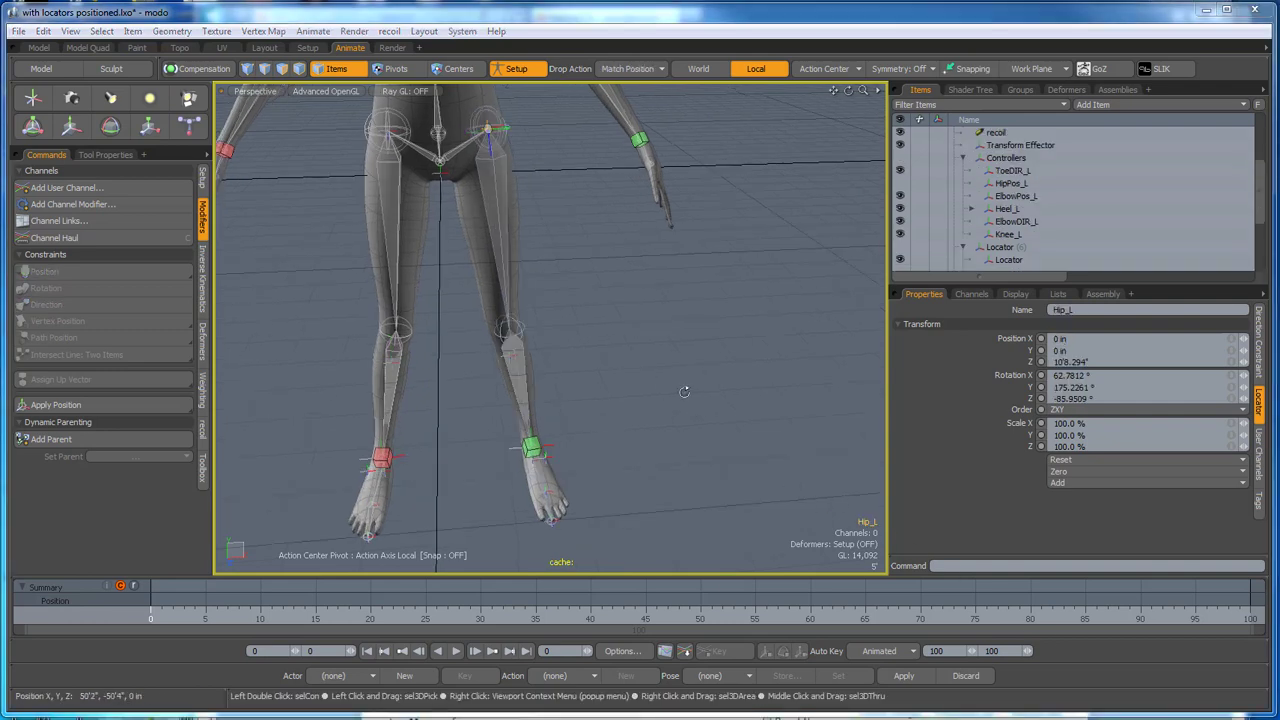
pyautogui.moveTo(684, 391)
pyautogui.keyDown('alt'); pyautogui.mouseDown()
pyautogui.moveTo(670, 385)
pyautogui.moveTo(666, 403)
pyautogui.moveTo(684, 421)
pyautogui.moveTo(677, 408)
pyautogui.mouseUp(); pyautogui.keyUp('alt')
pyautogui.scroll(2, 524, 246)
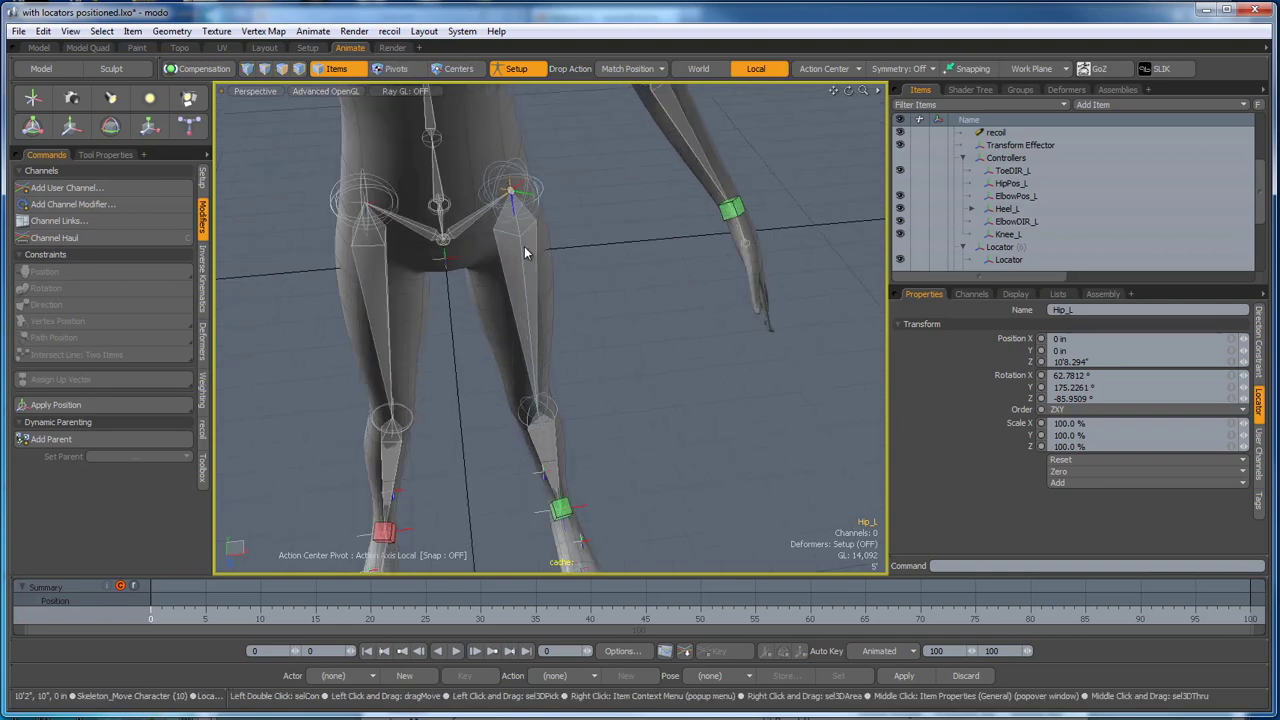
pyautogui.scroll(-5, 524, 246)
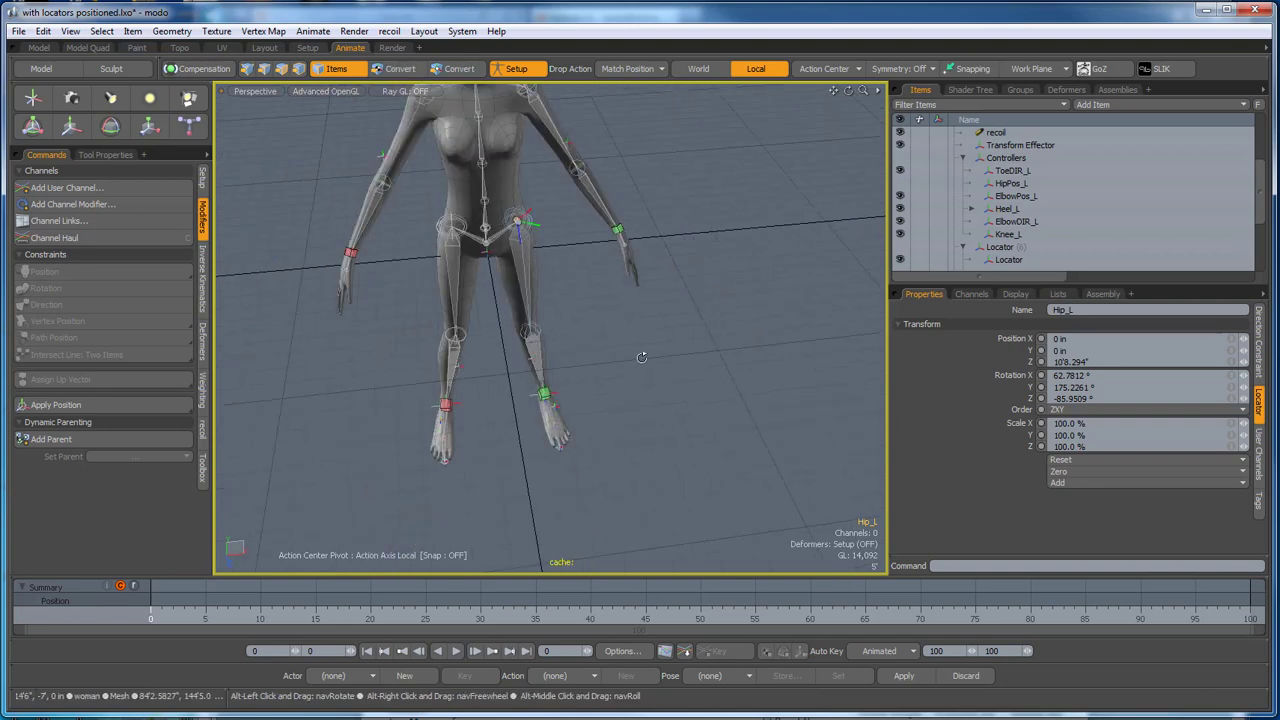
pyautogui.keyDown('alt'); pyautogui.moveTo(641, 357); pyautogui.dragTo(657, 401); pyautogui.keyUp('alt')
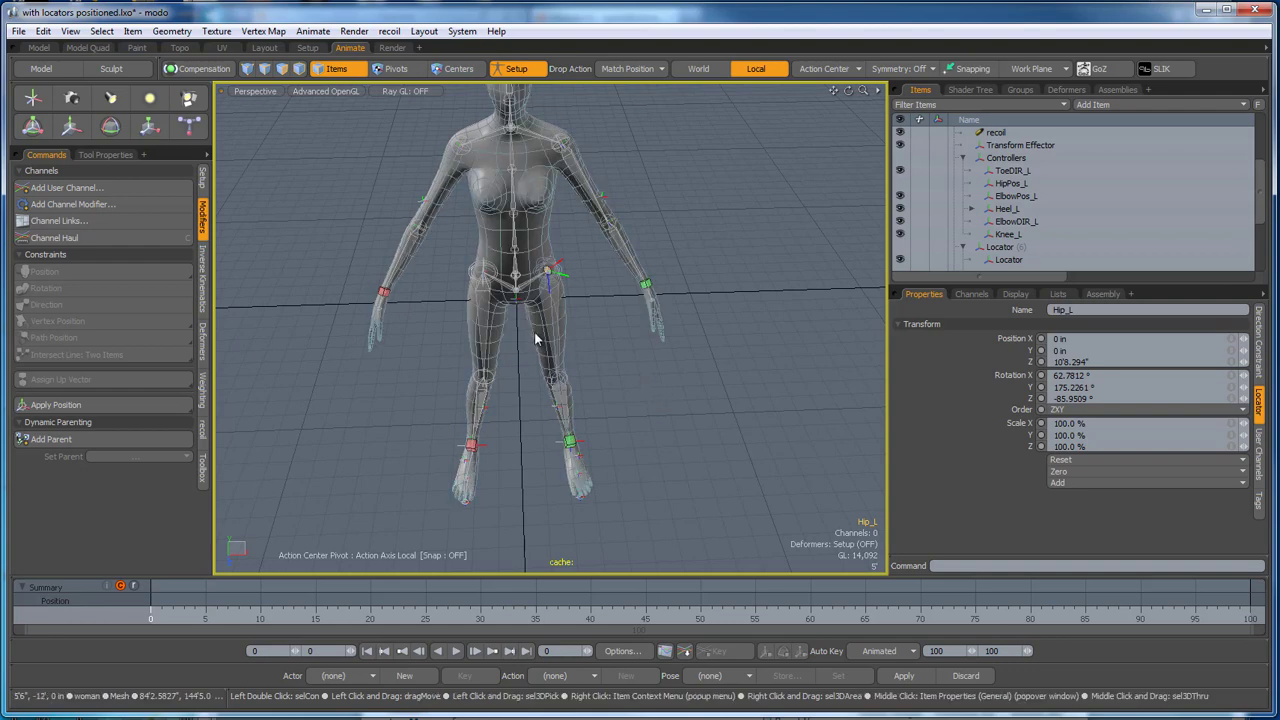
pyautogui.keyDown('alt'); pyautogui.moveTo(650, 370); pyautogui.dragTo(602, 393); pyautogui.keyUp('alt')
pyautogui.scroll(3, 571, 276)
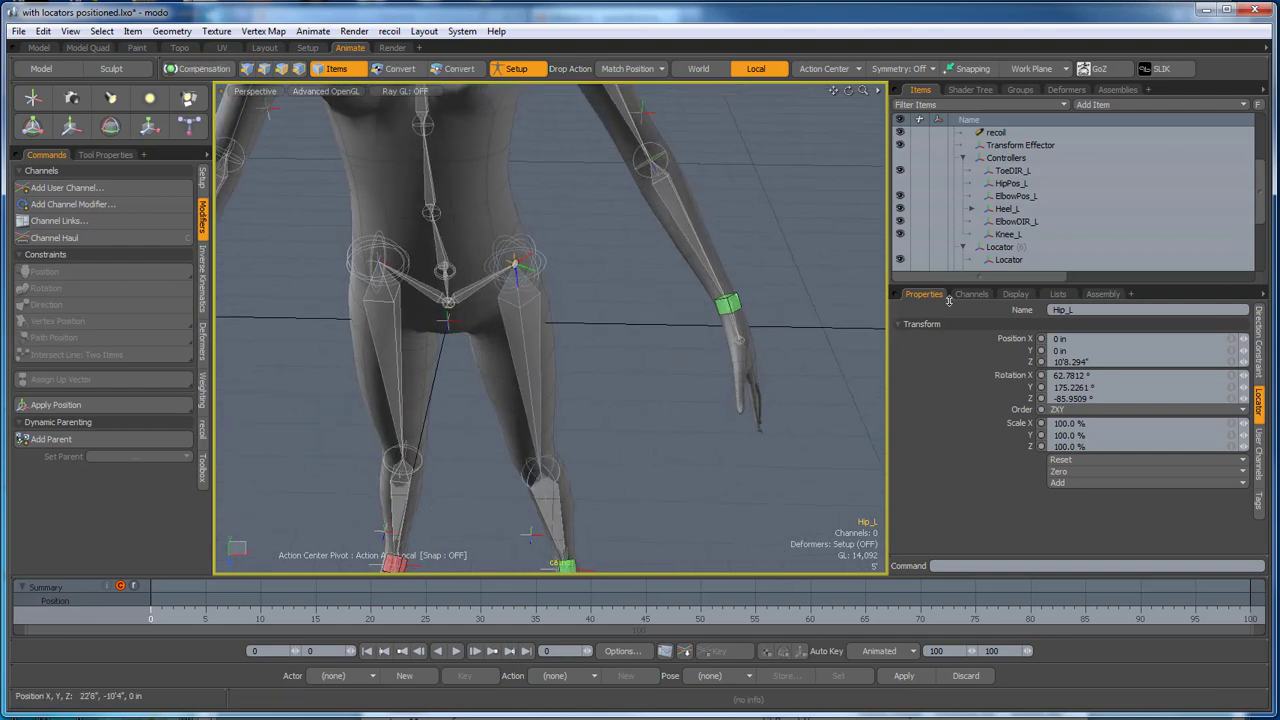
pyautogui.scroll(-1, 1020, 252)
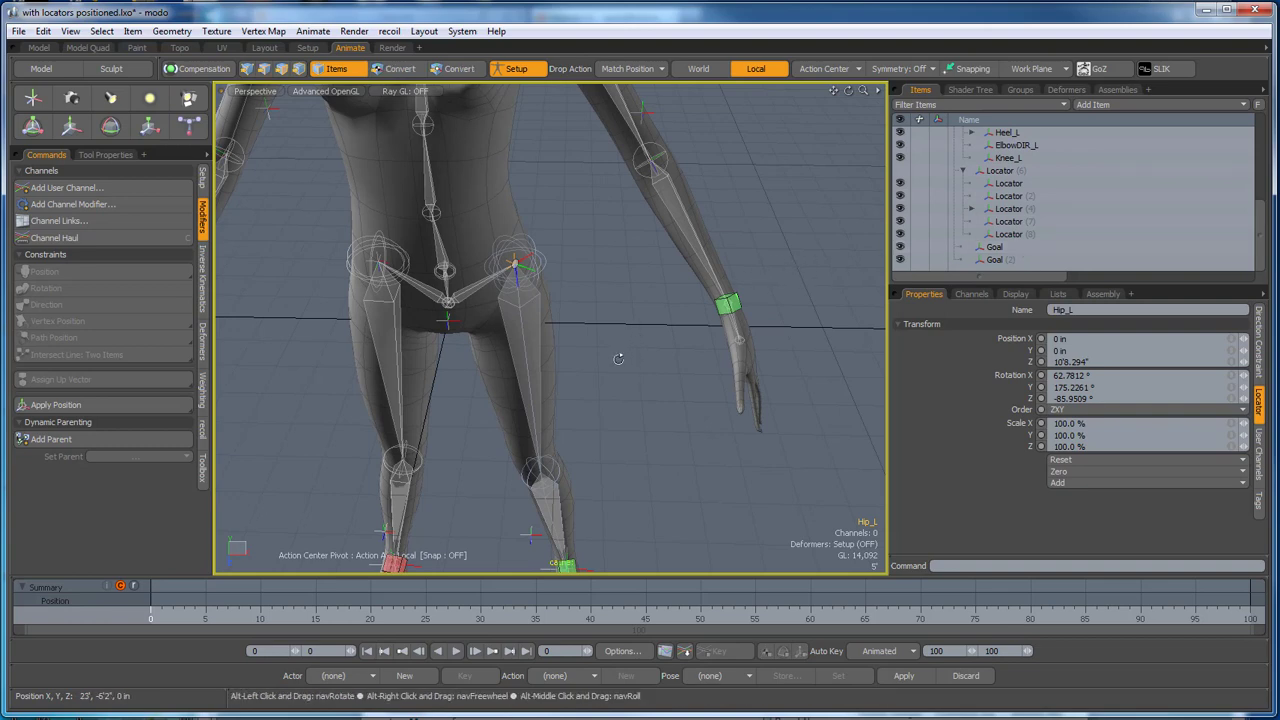
pyautogui.scroll(3, 1020, 203)
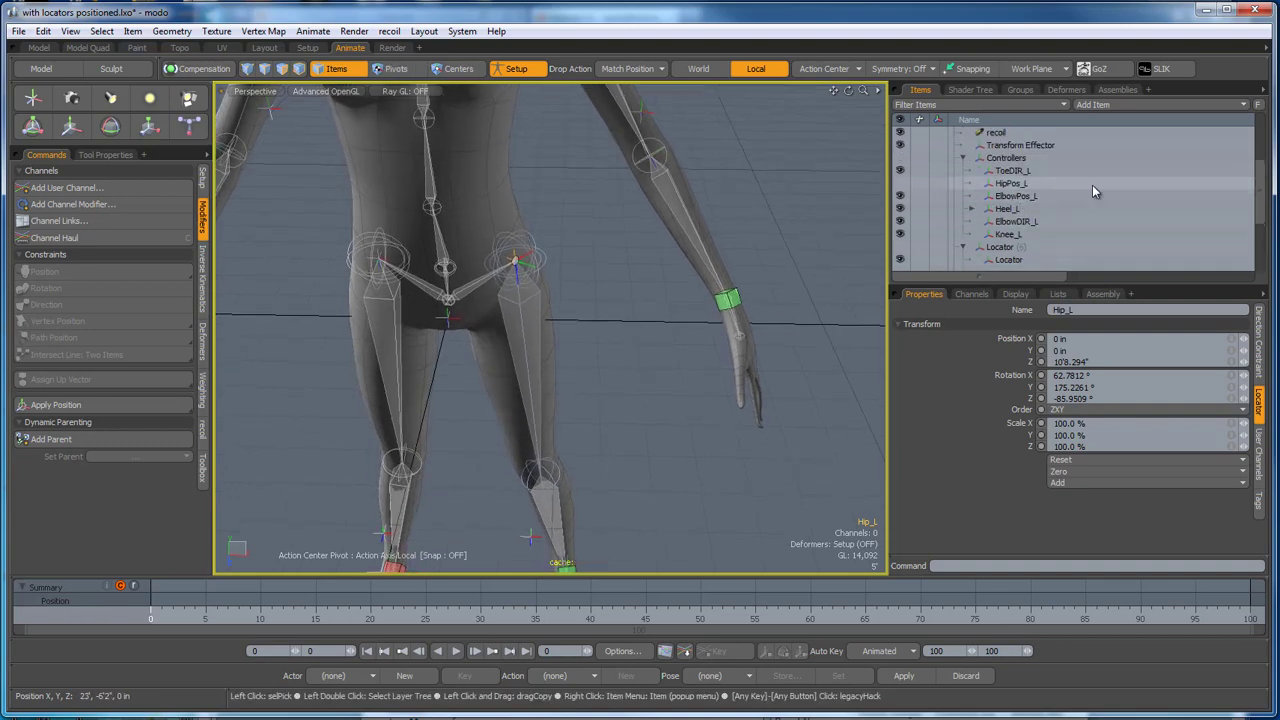
# Set the HipPos_L locator's display size to 5.69.
pyautogui.click(1012, 184)
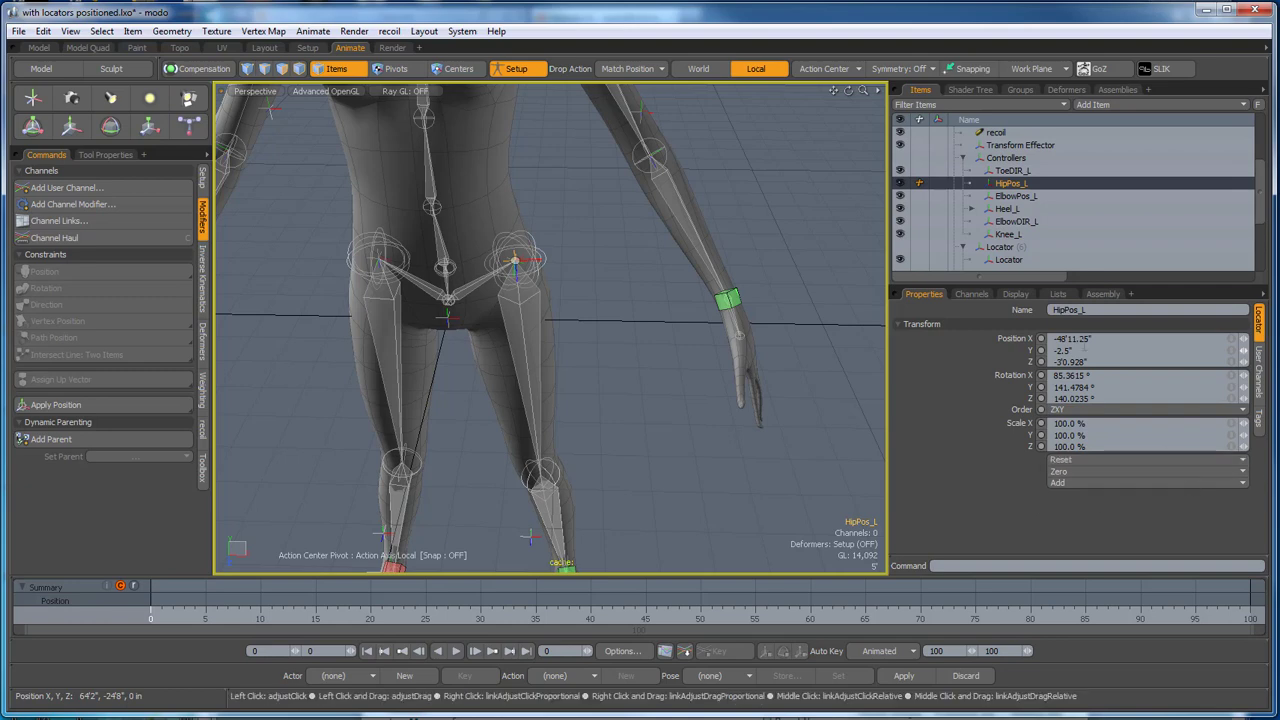
pyautogui.click(1005, 299)
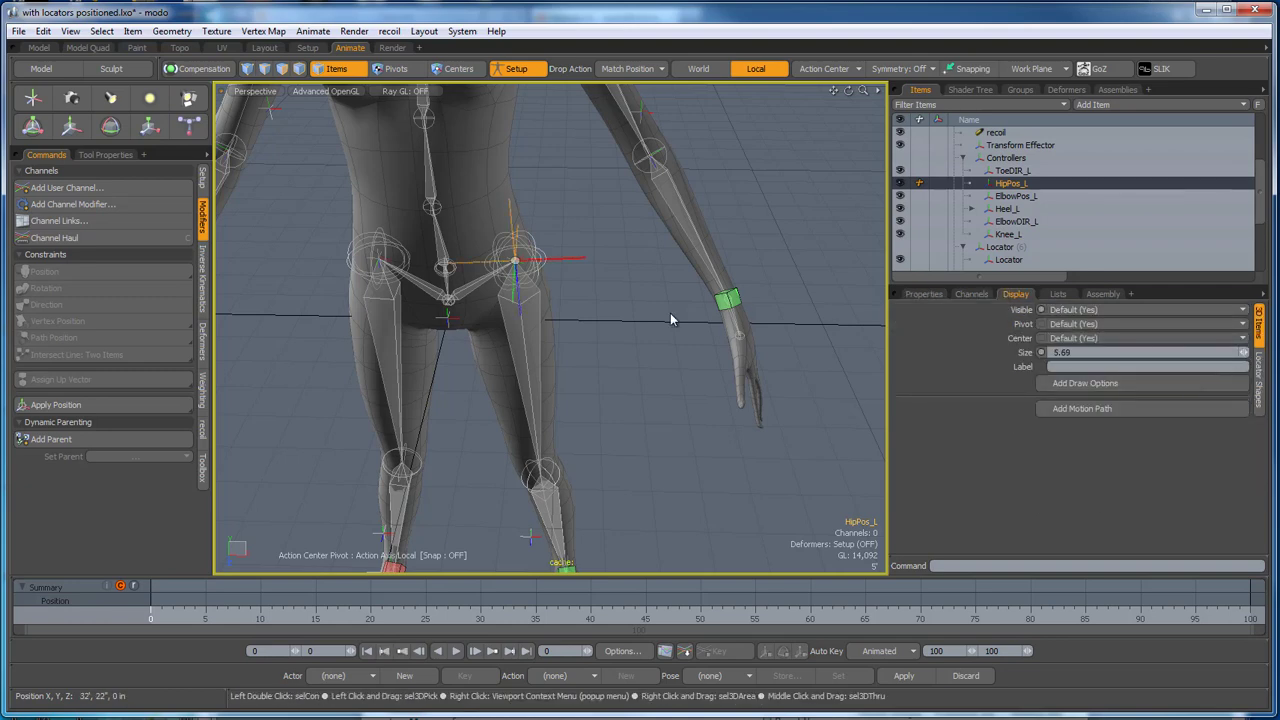
pyautogui.click(599, 353)
pyautogui.scroll(-2, 562, 318)
# Select the left thigh bone and set the drop action to Match Rotation.
pyautogui.click(537, 336)
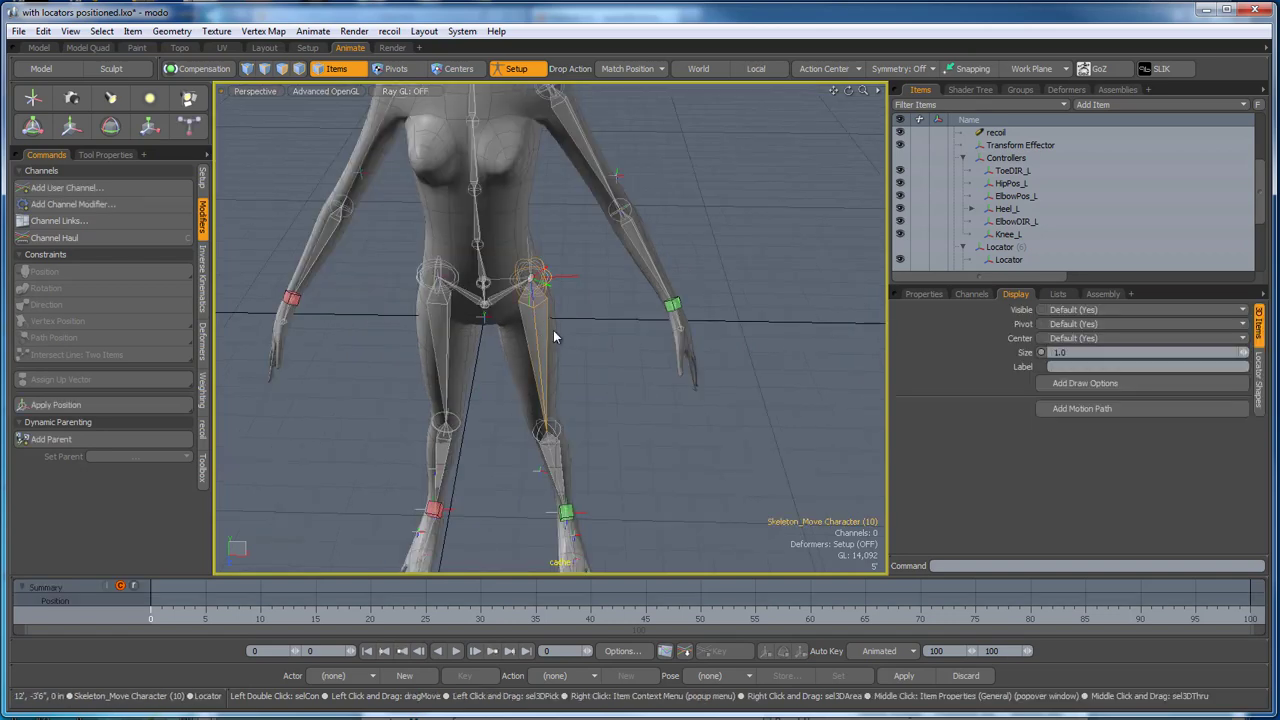
pyautogui.scroll(2, 559, 328)
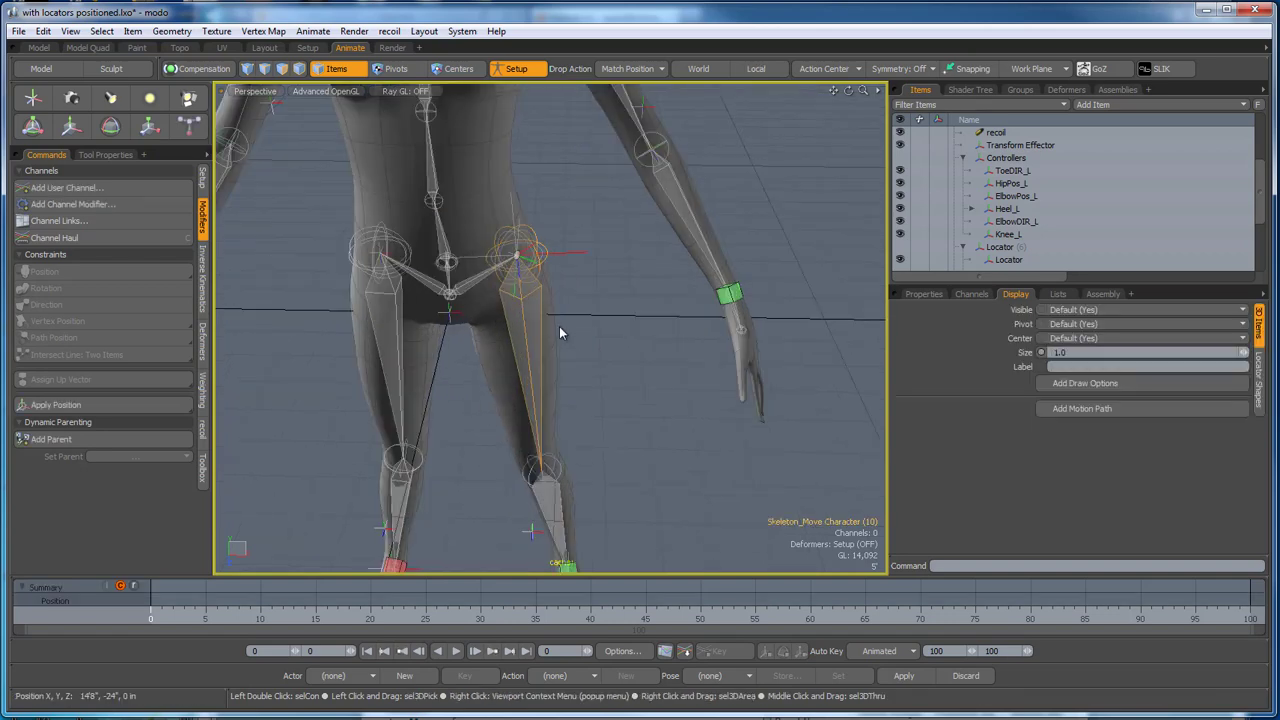
pyautogui.click(648, 69)
pyautogui.click(664, 81)
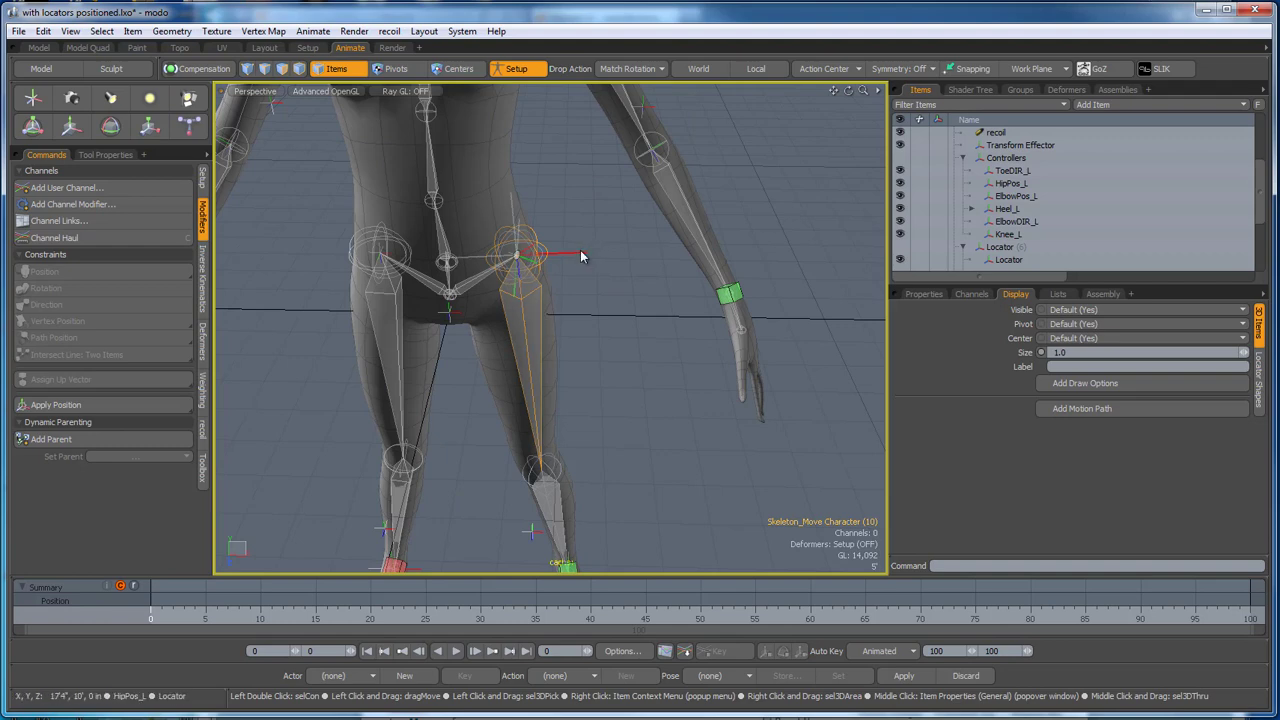
# Try moving the Knee_L locator sideways to test how the left leg follows it.
pyautogui.scroll(-2, 580, 252)
pyautogui.keyDown('alt'); pyautogui.moveTo(588, 294); pyautogui.dragTo(620, 266); pyautogui.keyUp('alt')
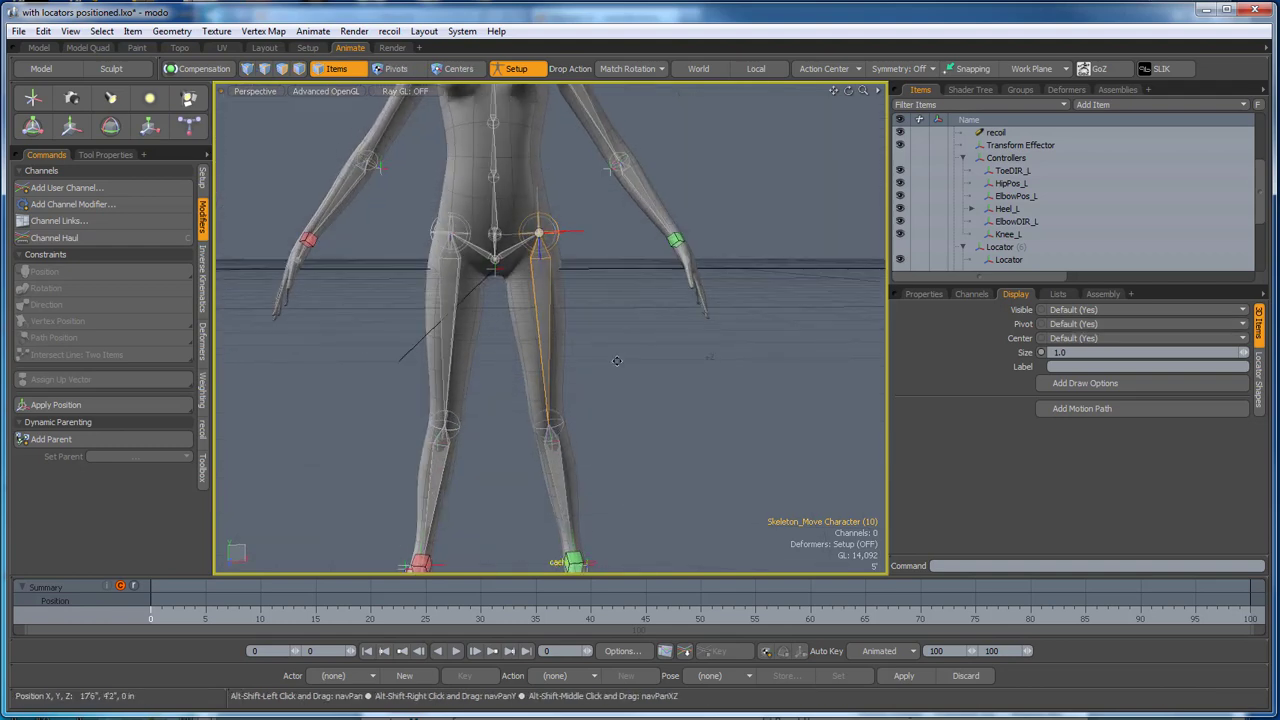
pyautogui.keyDown('alt'); pyautogui.keyDown('shift'); pyautogui.moveTo(617, 360); pyautogui.dragTo(649, 466); pyautogui.keyUp('shift'); pyautogui.keyUp('alt')
pyautogui.click(582, 382)
pyautogui.click(518, 385)
pyautogui.press('y')
pyautogui.moveTo(606, 396); pyautogui.dragTo(650, 399)
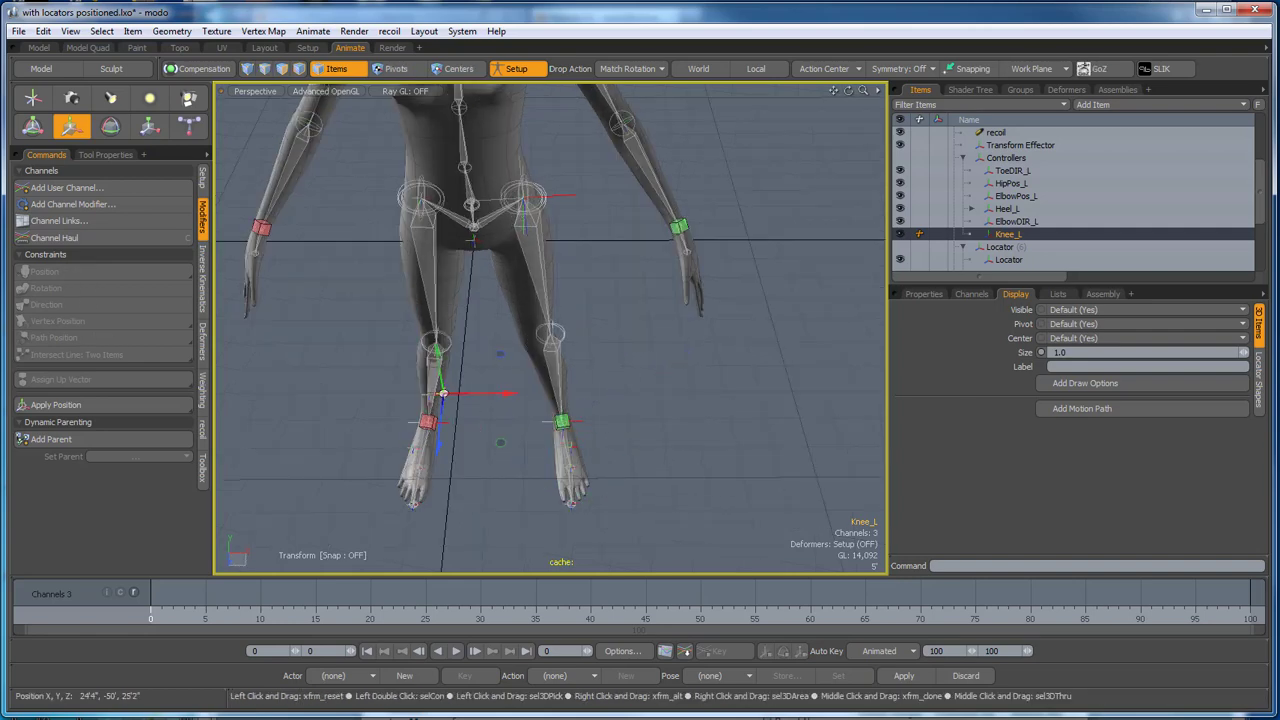
pyautogui.moveTo(500, 394); pyautogui.dragTo(727, 413)
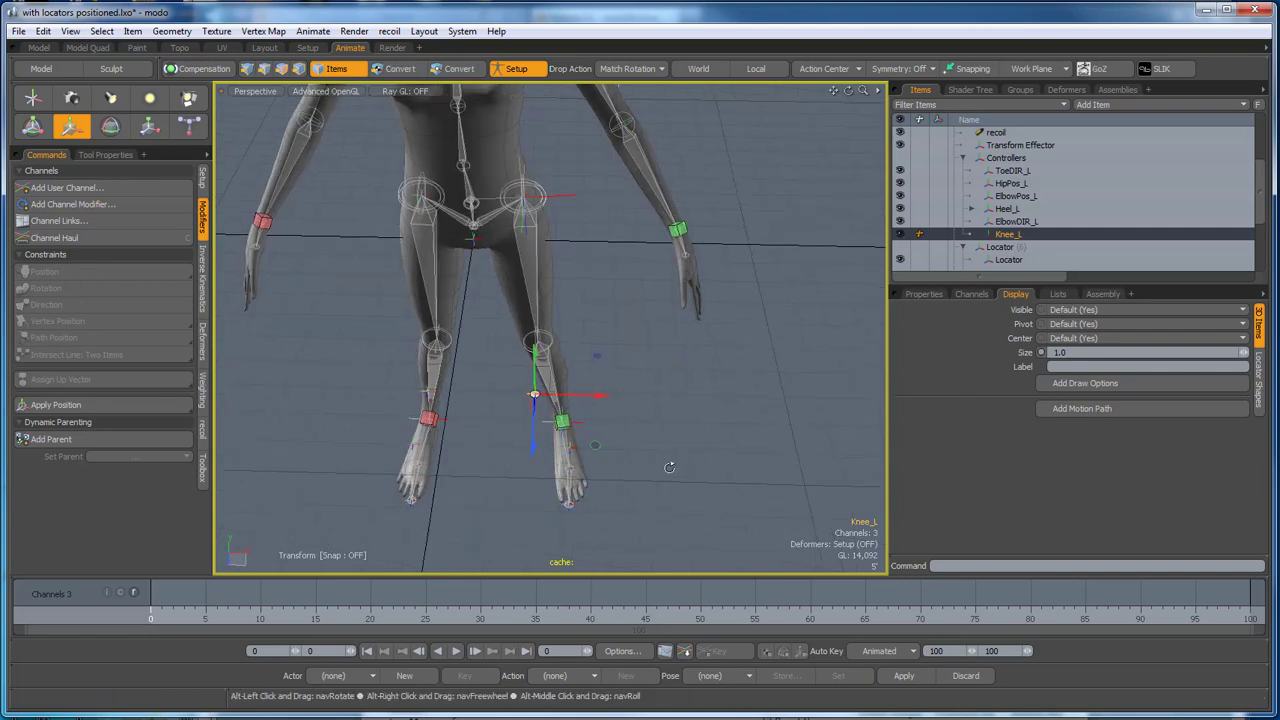
pyautogui.keyDown('alt'); pyautogui.moveTo(655, 468); pyautogui.dragTo(577, 483); pyautogui.keyUp('alt')
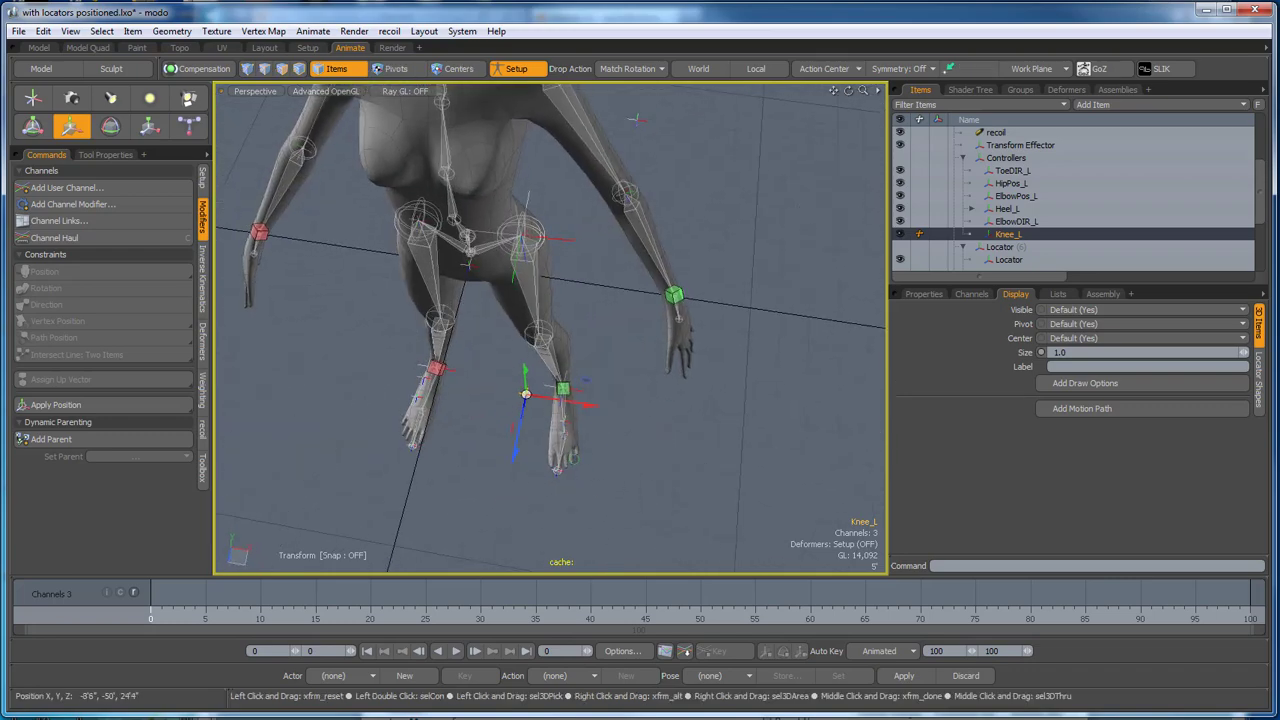
pyautogui.keyDown('ctrl'); pyautogui.moveTo(525, 421); pyautogui.dragTo(527, 393); pyautogui.keyUp('ctrl')
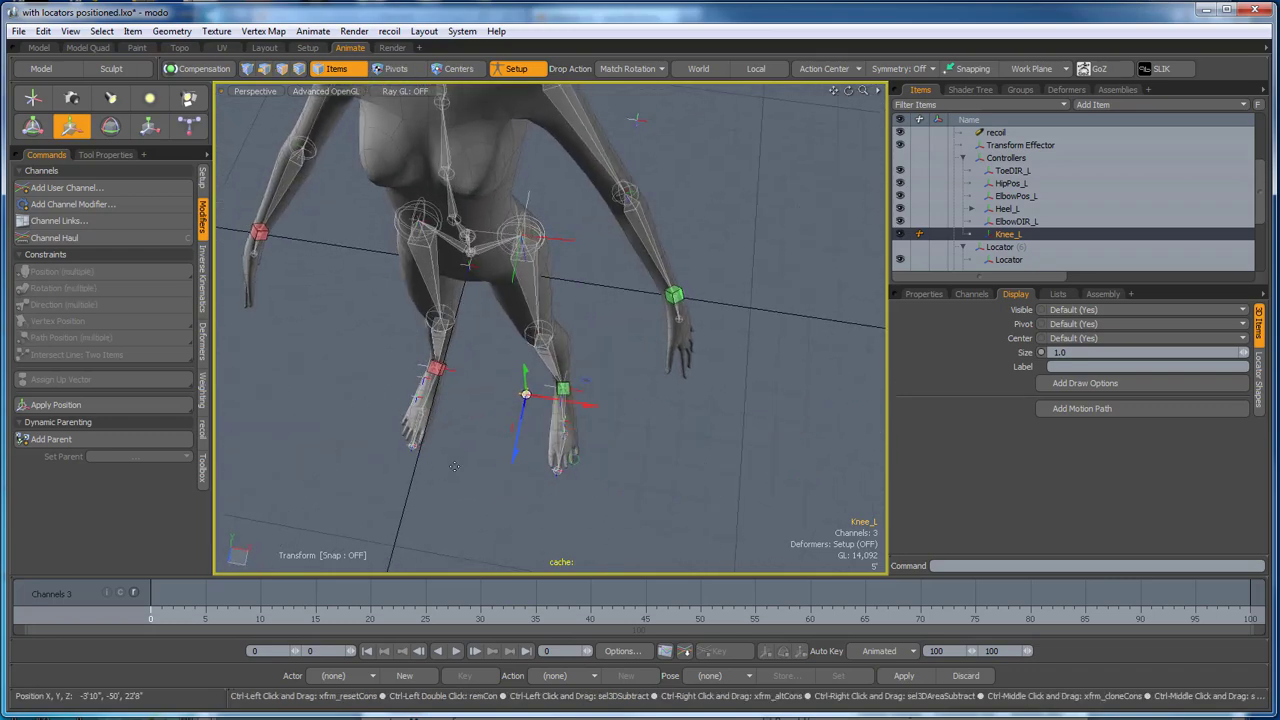
pyautogui.keyDown('alt'); pyautogui.moveTo(608, 495); pyautogui.dragTo(646, 416); pyautogui.keyUp('alt')
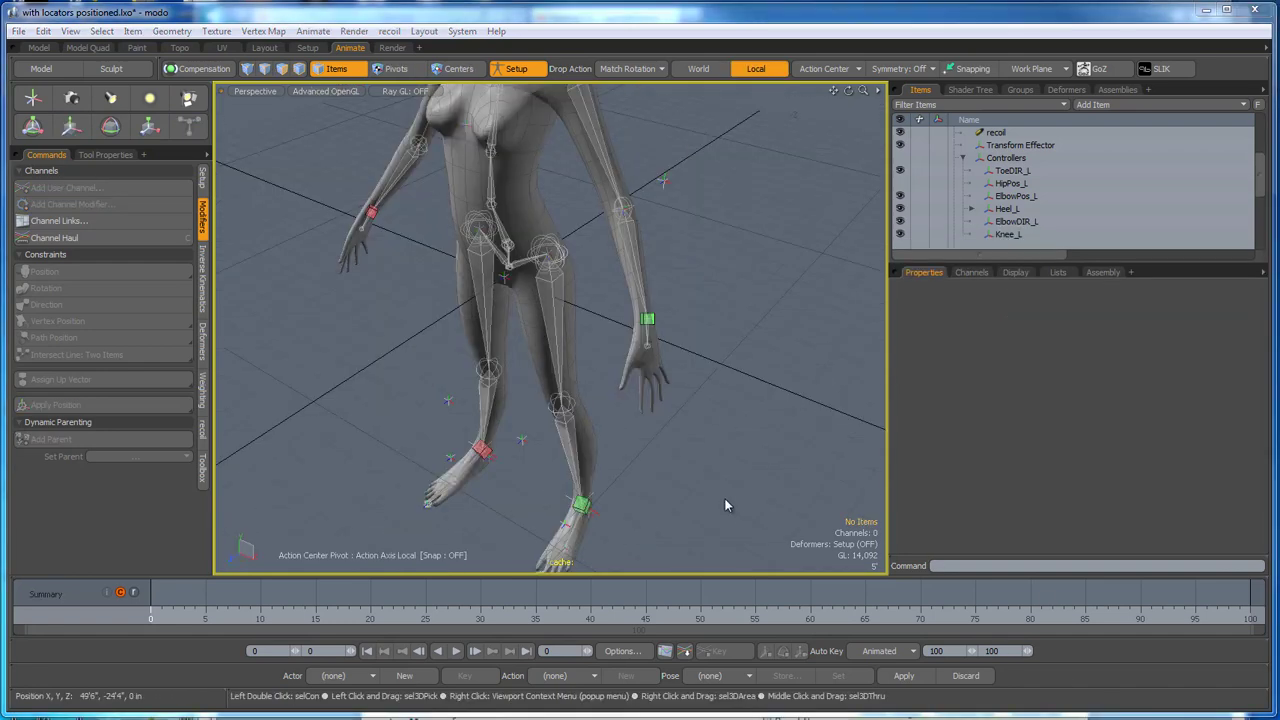
# Add a direction constraint from the Hip_L locator to the left ankle's IK goal.
pyautogui.keyDown('alt'); pyautogui.moveTo(726, 506); pyautogui.dragTo(709, 445); pyautogui.keyUp('alt')
pyautogui.scroll(5, 568, 248)
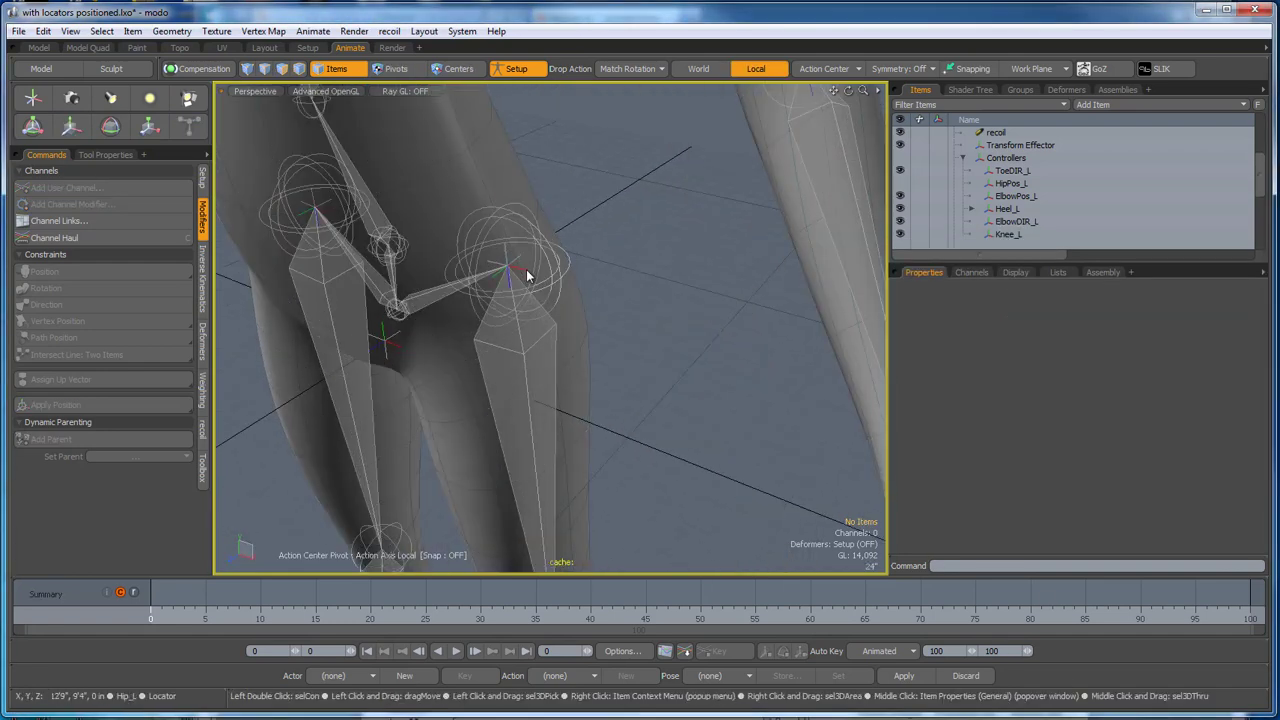
pyautogui.click(525, 269)
pyautogui.scroll(-7, 525, 269)
pyautogui.keyDown('alt'); pyautogui.moveTo(613, 440); pyautogui.dragTo(574, 427); pyautogui.keyUp('alt')
pyautogui.scroll(6, 562, 472)
pyautogui.keyDown('shift'); pyautogui.click(551, 488); pyautogui.keyUp('shift')
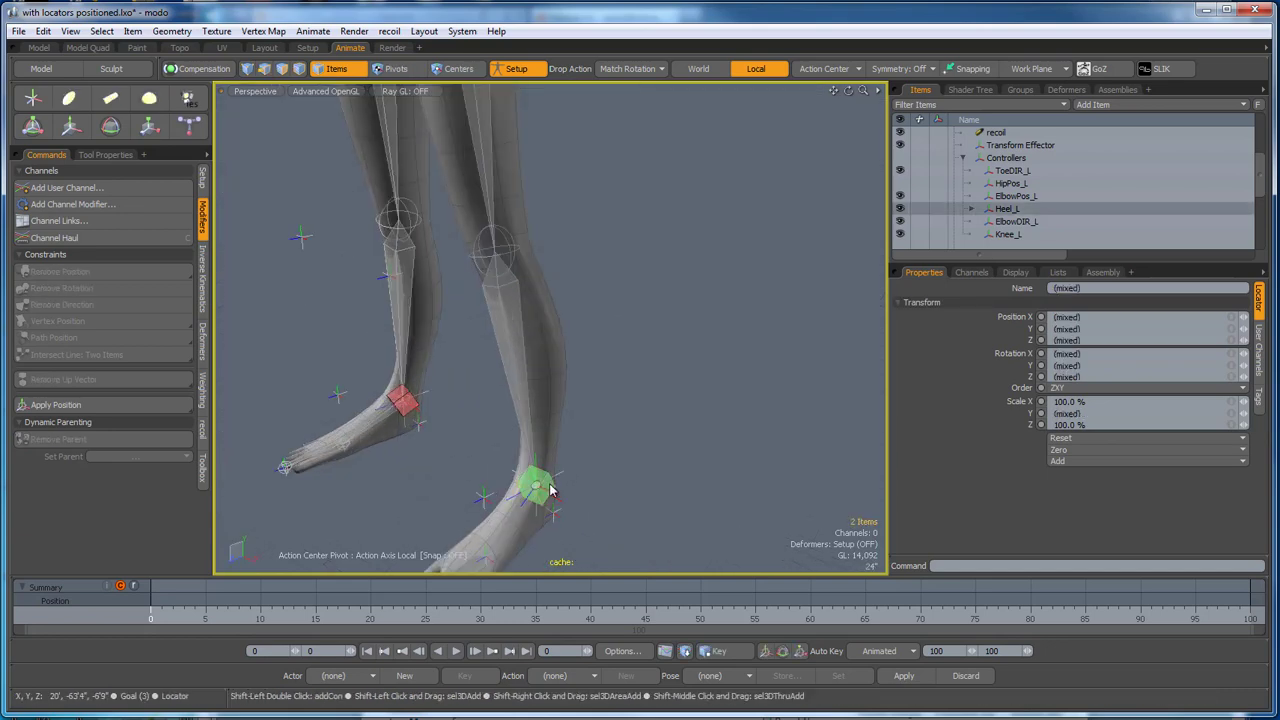
pyautogui.scroll(-5, 641, 471)
pyautogui.keyDown('alt'); pyautogui.moveTo(679, 460); pyautogui.dragTo(640, 456); pyautogui.keyUp('alt')
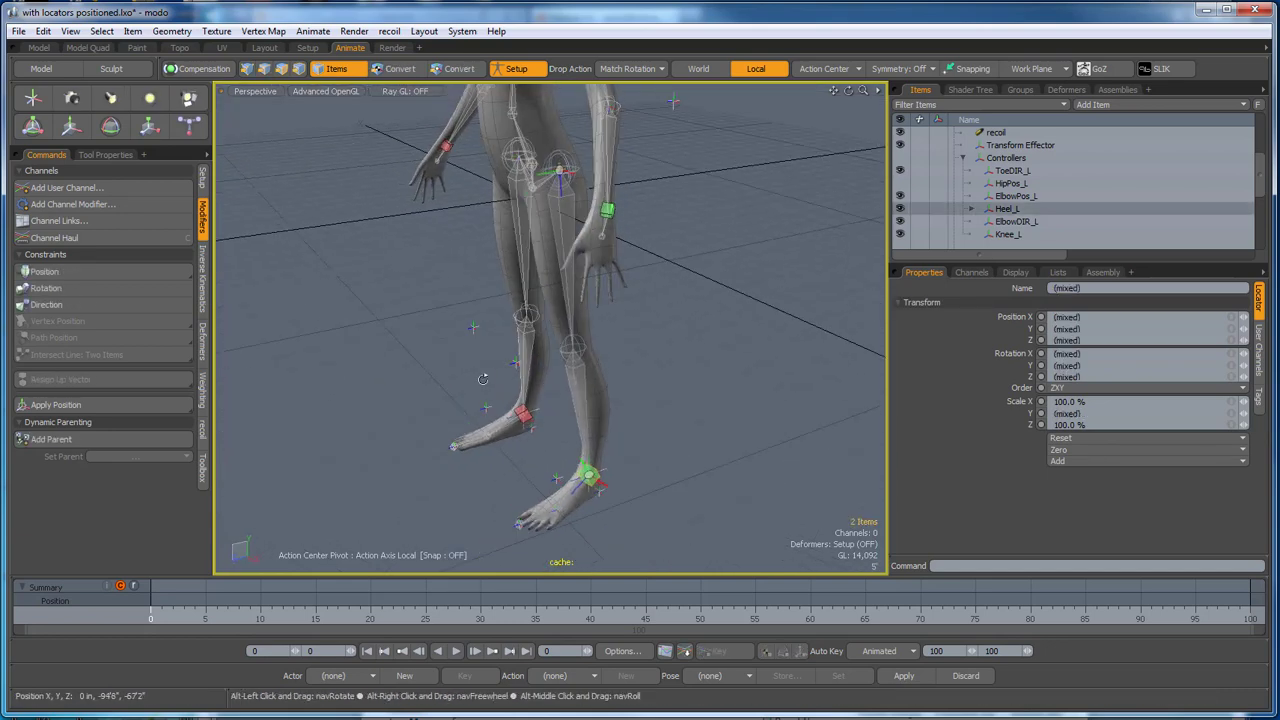
pyautogui.click(66, 308)
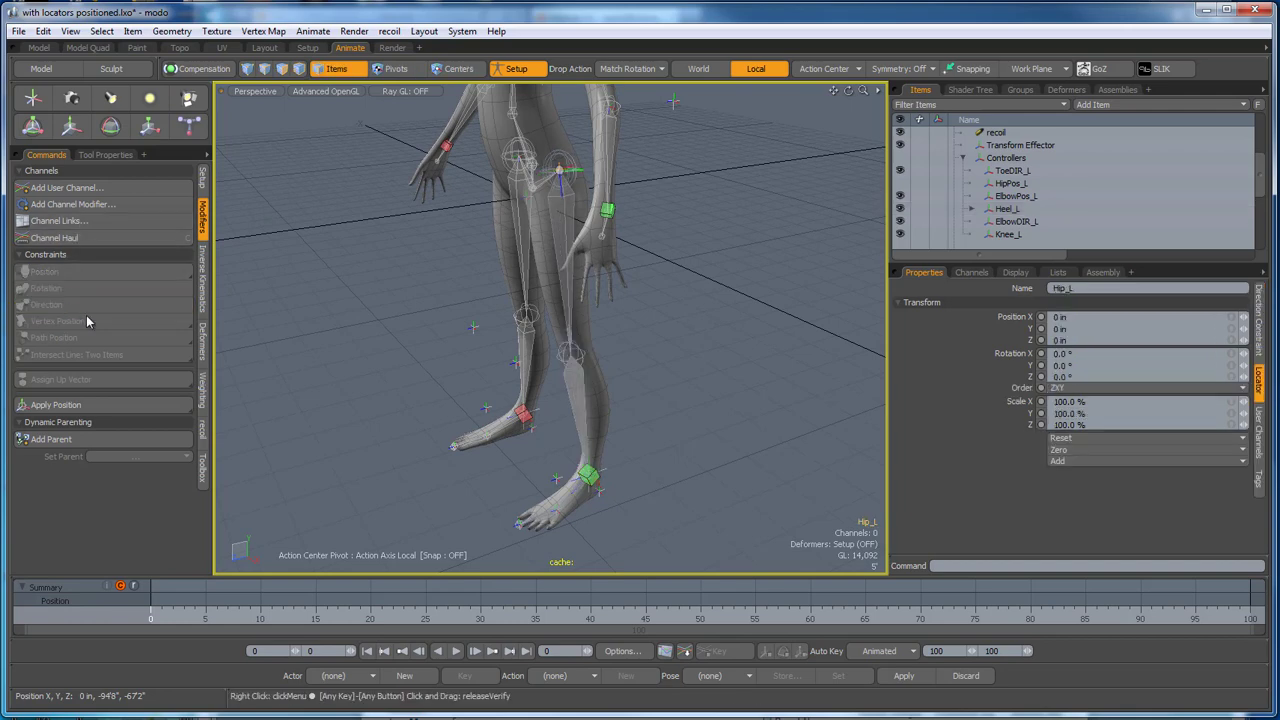
# Assign the Knee_L locator as the up vector for the Hip_L locator's direction constraint, and clear the selection.
pyautogui.keyDown('alt'); pyautogui.moveTo(427, 446); pyautogui.dragTo(403, 478); pyautogui.keyUp('alt')
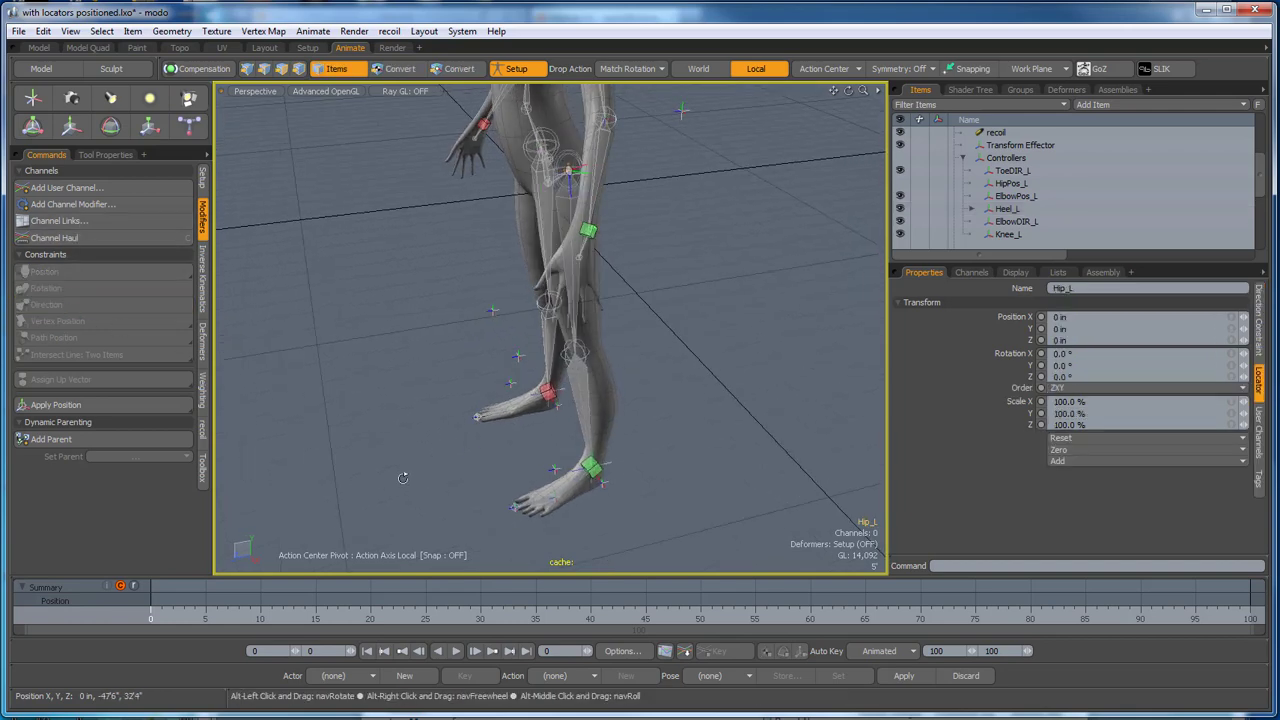
pyautogui.keyDown('shift'); pyautogui.click(517, 359); pyautogui.keyUp('shift')
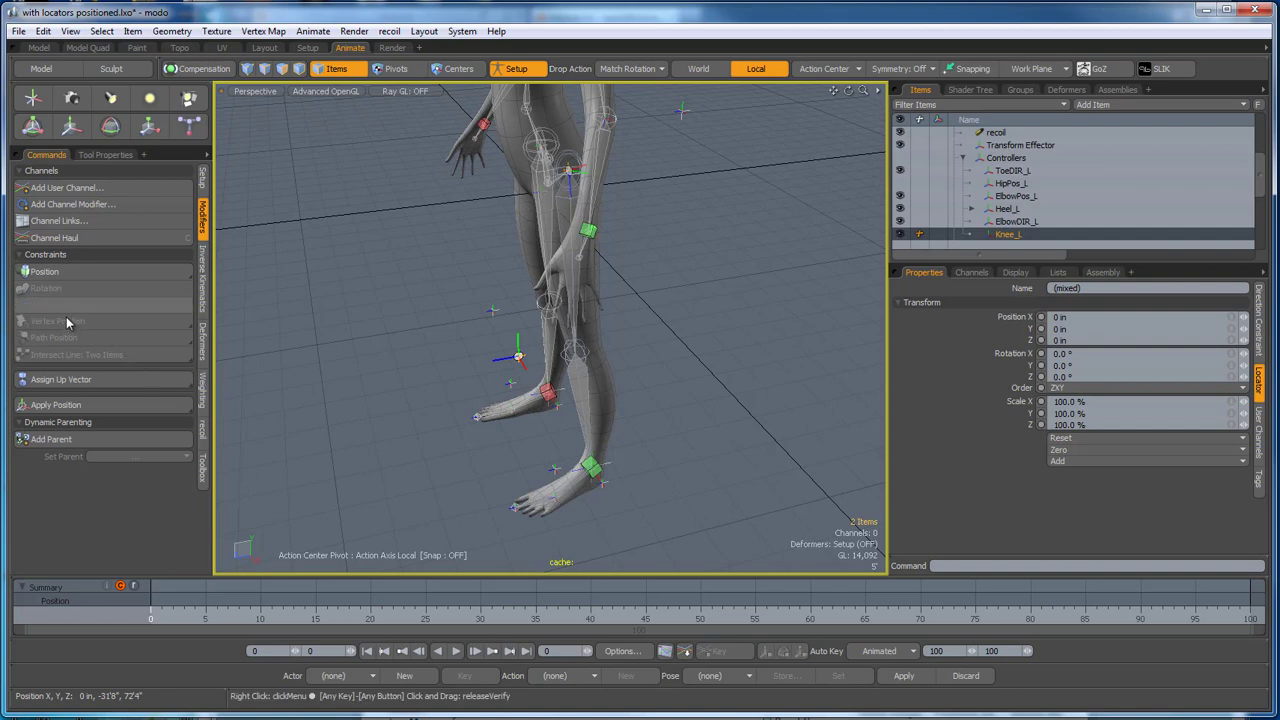
pyautogui.keyDown('alt'); pyautogui.moveTo(286, 430); pyautogui.dragTo(339, 383); pyautogui.keyUp('alt')
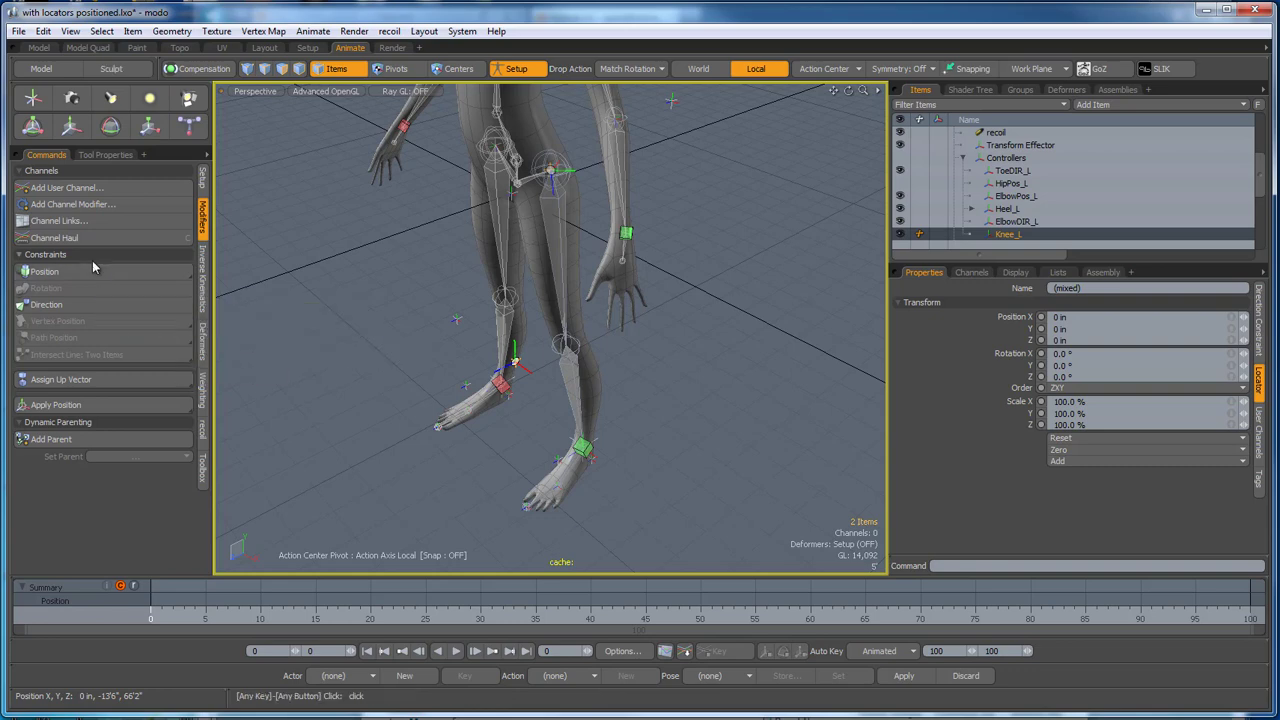
pyautogui.keyDown('alt'); pyautogui.moveTo(540, 378); pyautogui.dragTo(566, 384); pyautogui.keyUp('alt')
pyautogui.click(585, 411)
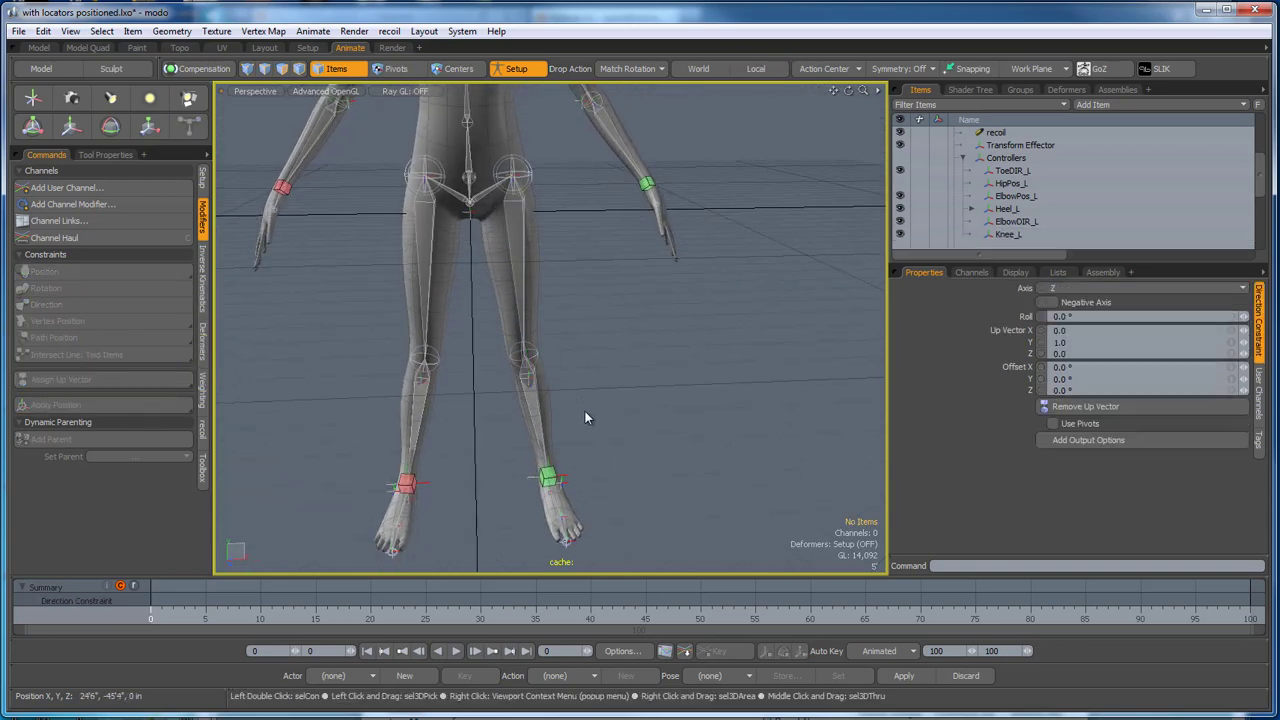
# Examine the alignment of both legs' hip and knee joints from the front and the side.
pyautogui.press('a')
pyautogui.scroll(4, 543, 251)
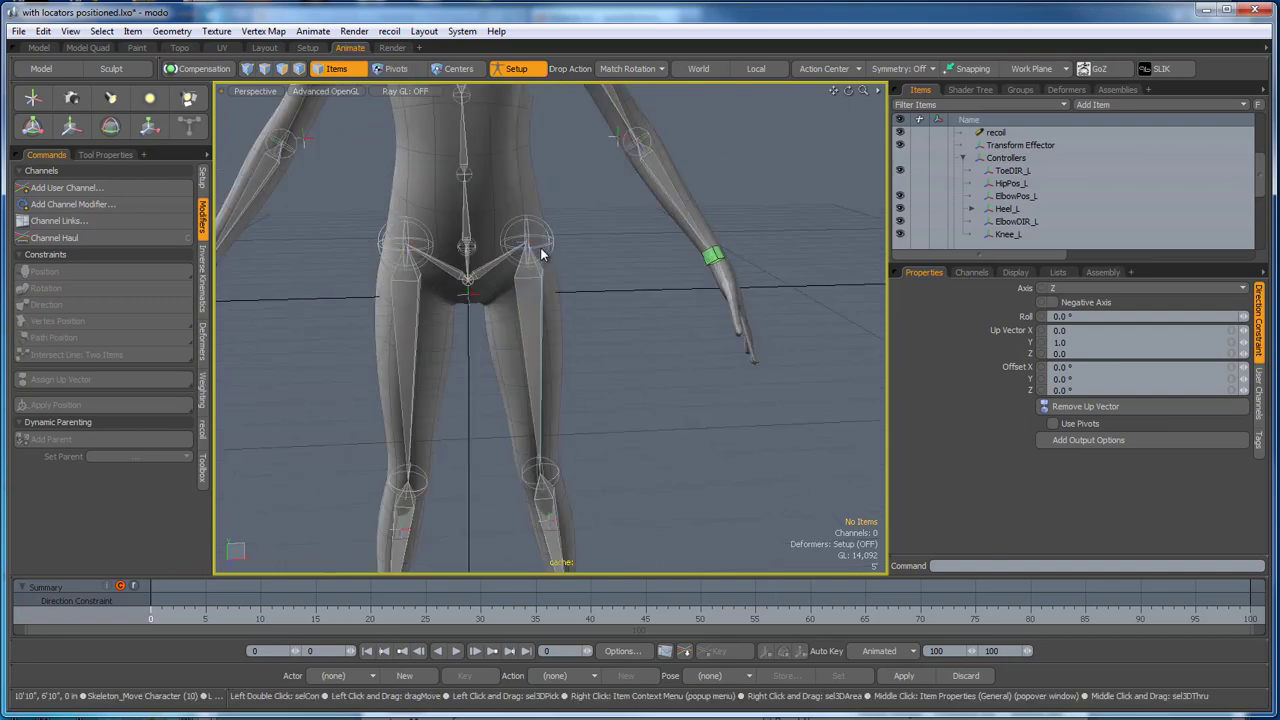
pyautogui.scroll(-2, 543, 251)
pyautogui.keyDown('alt'); pyautogui.moveTo(597, 331); pyautogui.dragTo(594, 364); pyautogui.keyUp('alt')
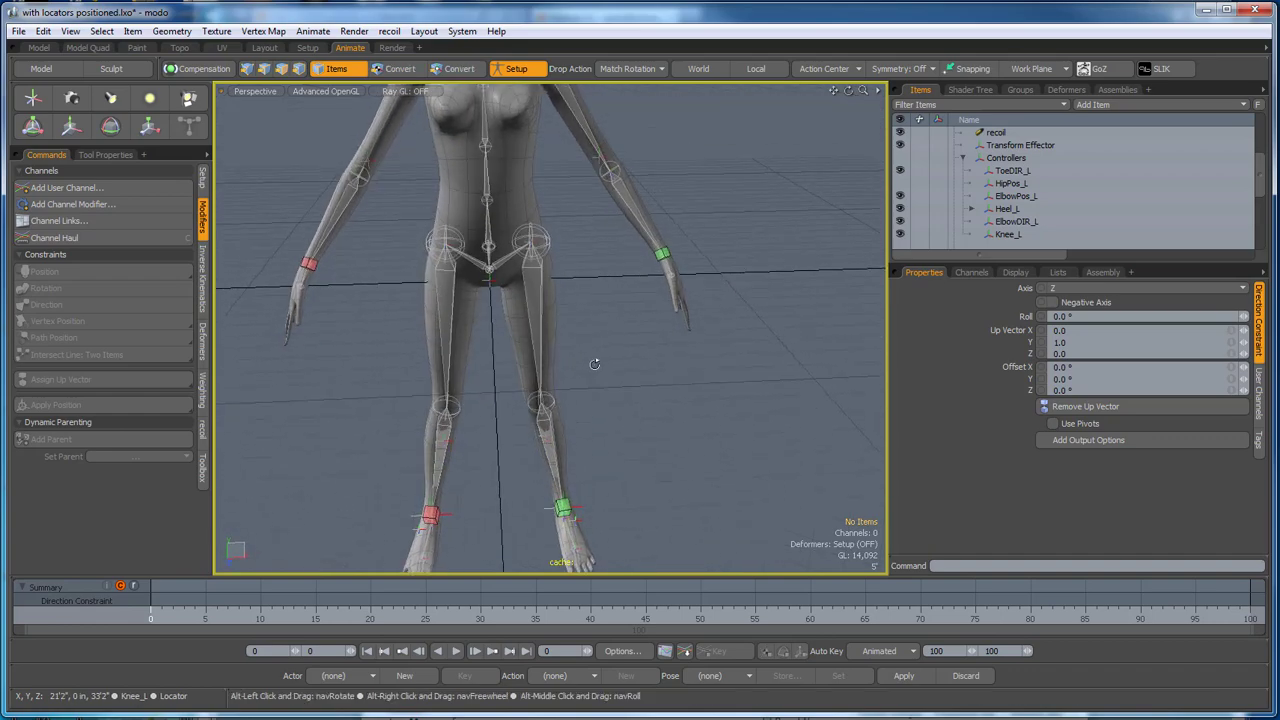
pyautogui.scroll(5, 532, 426)
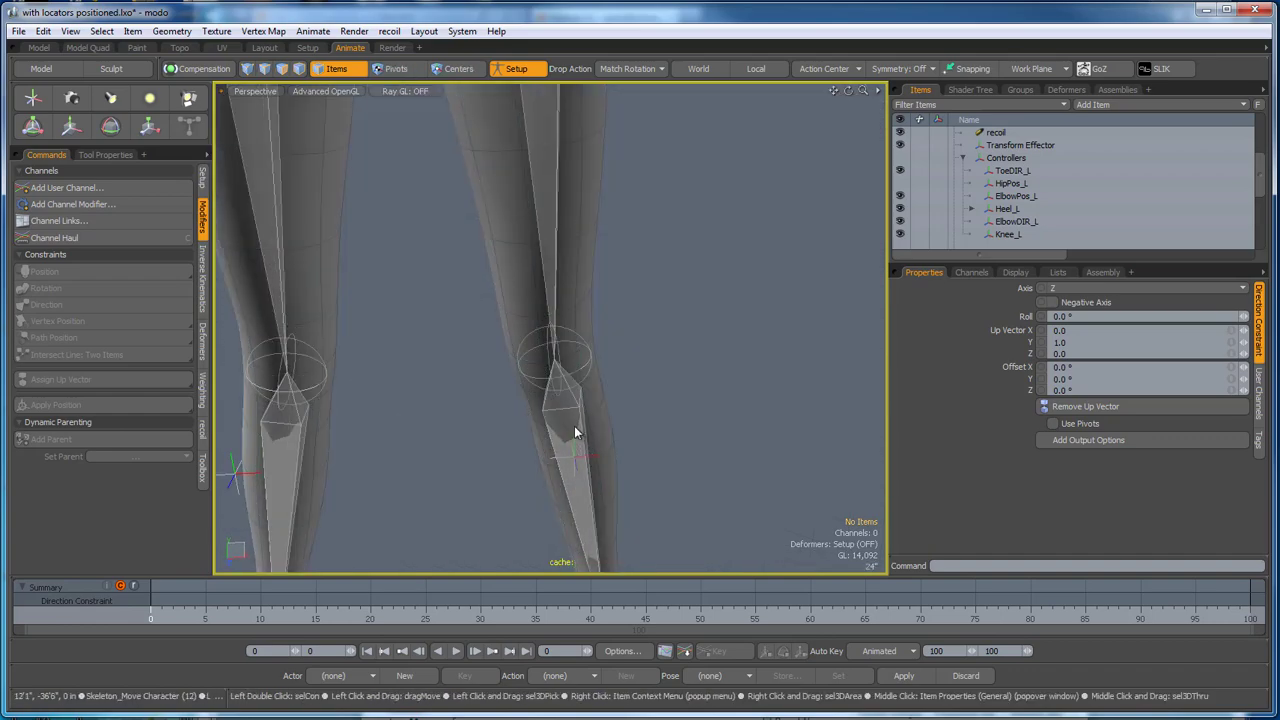
pyautogui.scroll(-6, 574, 426)
pyautogui.keyDown('alt'); pyautogui.moveTo(613, 444); pyautogui.dragTo(535, 352); pyautogui.keyUp('alt')
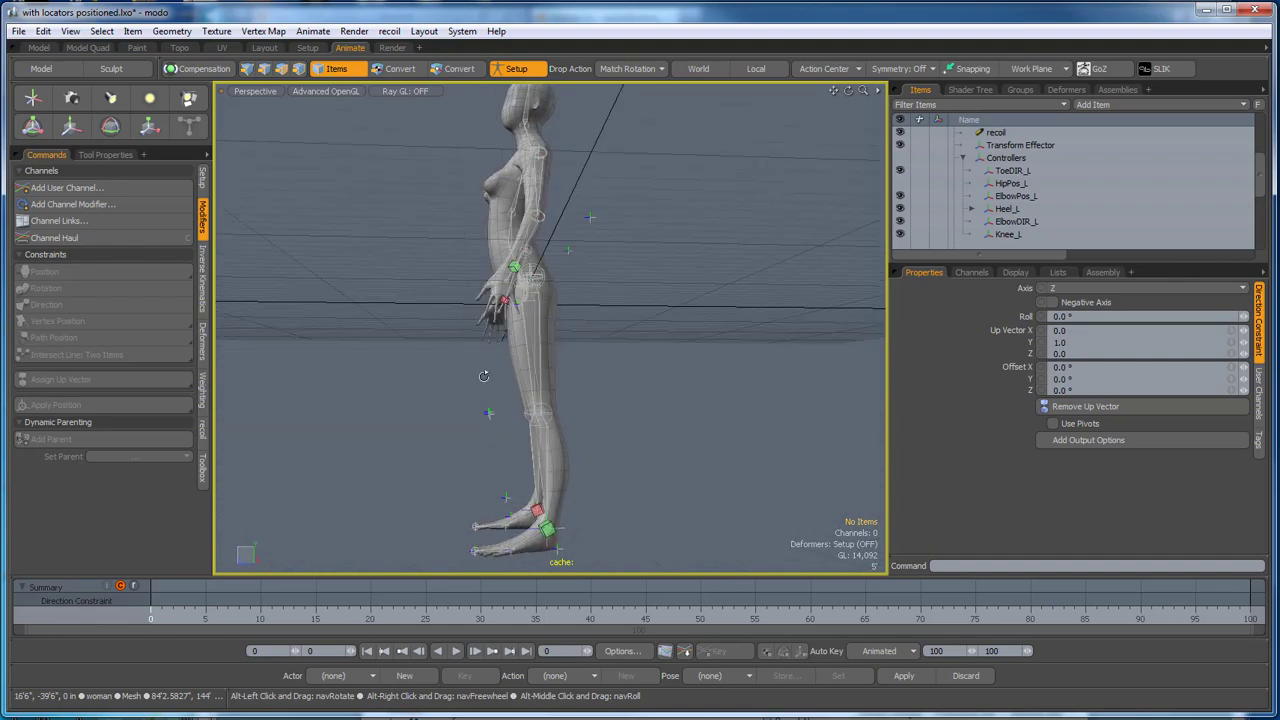
pyautogui.scroll(2, 533, 360)
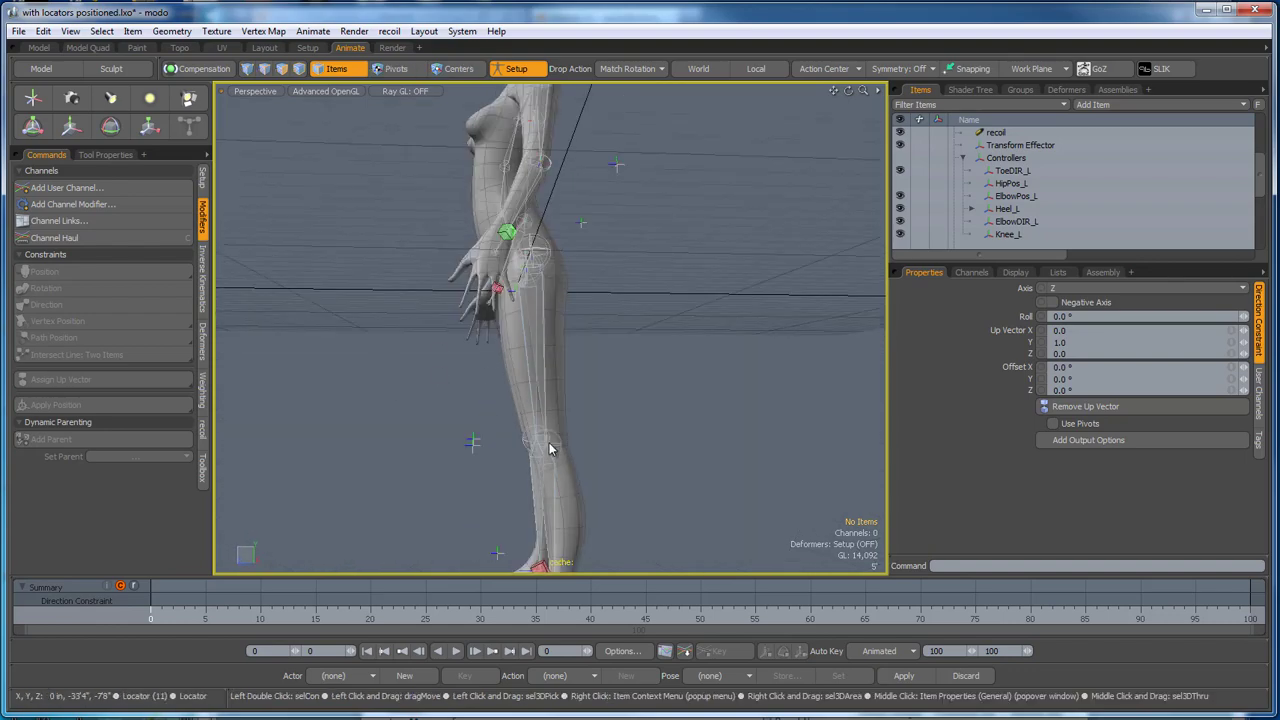
pyautogui.keyDown('alt'); pyautogui.moveTo(547, 511); pyautogui.dragTo(667, 547); pyautogui.keyUp('alt')
pyautogui.scroll(-2, 604, 445)
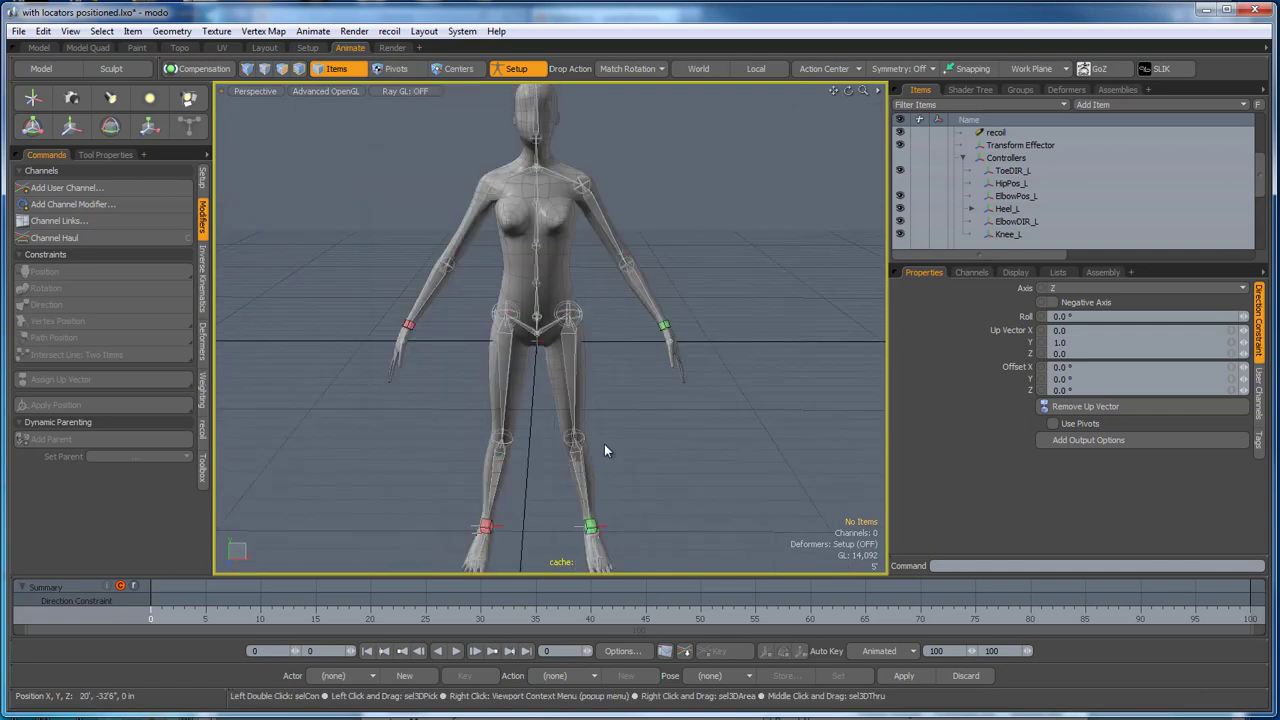
# Add a direction constraint from the right hip locator to the right ankle's IK goal, with the right knee locator as its up vector.
pyautogui.keyDown('alt'); pyautogui.moveTo(604, 450); pyautogui.dragTo(534, 380); pyautogui.keyUp('alt')
pyautogui.scroll(3, 521, 365)
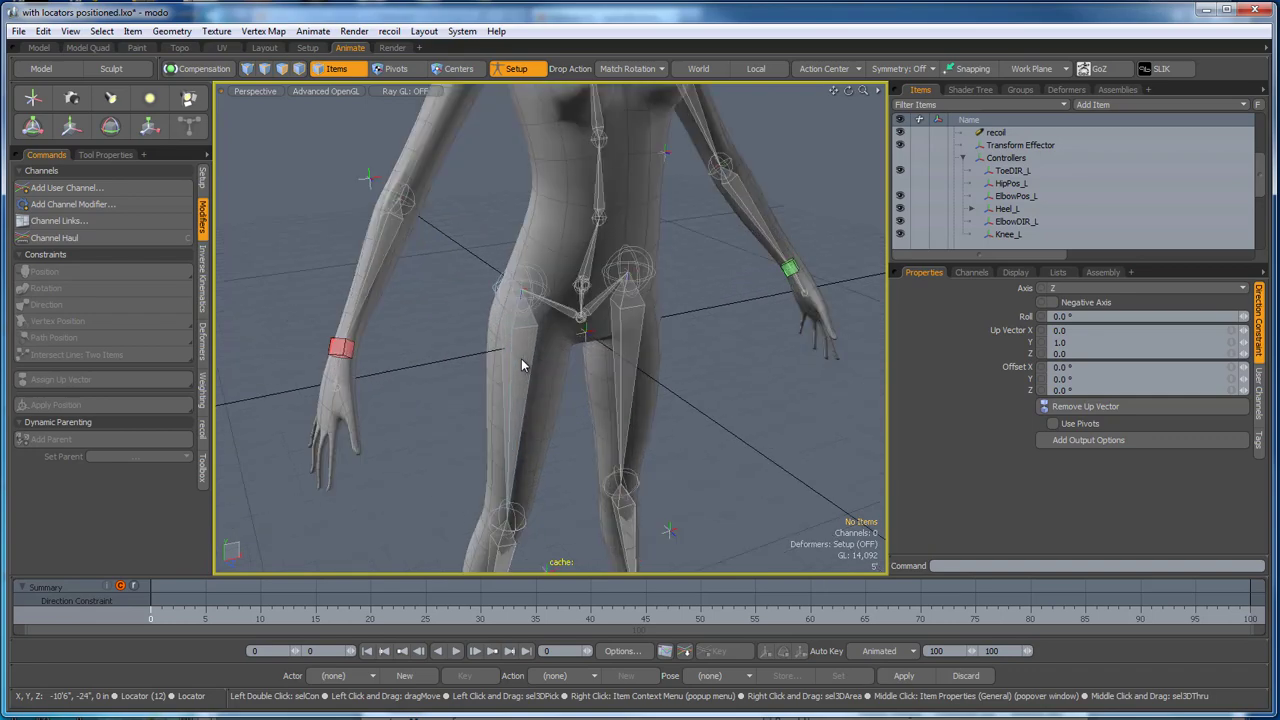
pyautogui.scroll(2, 520, 292)
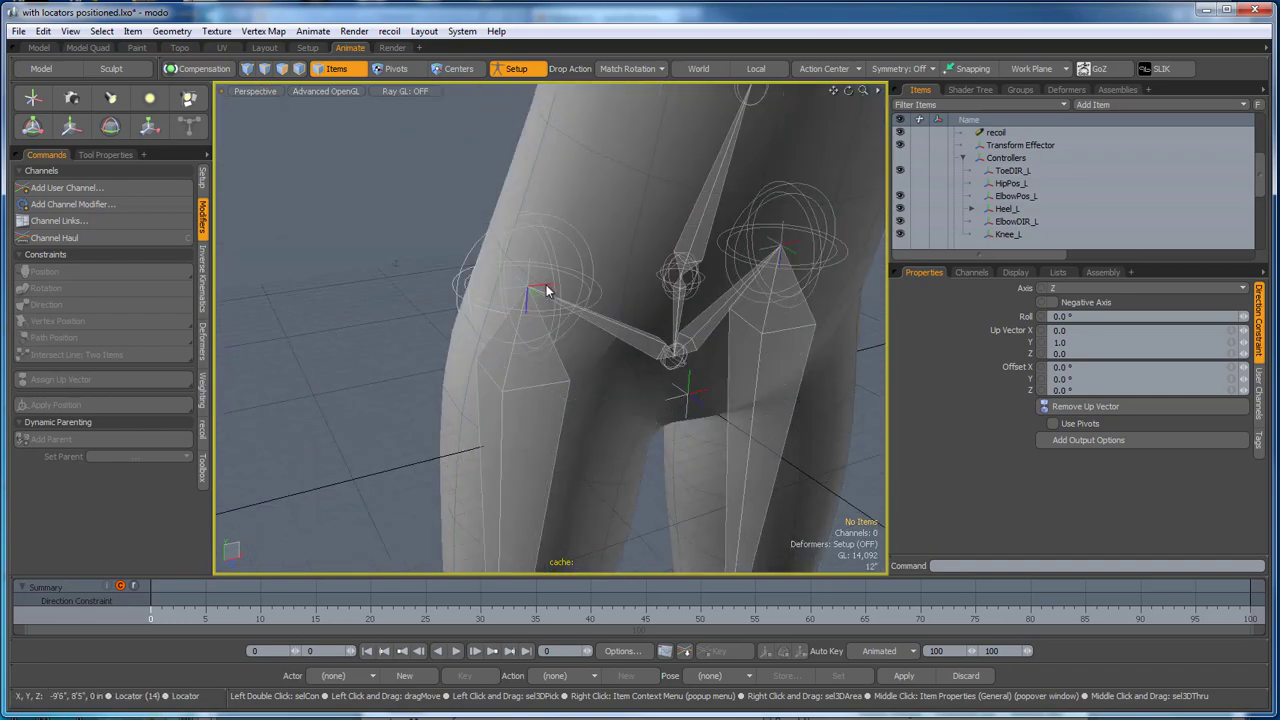
pyautogui.click(540, 286)
pyautogui.scroll(-4, 495, 276)
pyautogui.scroll(2, 484, 480)
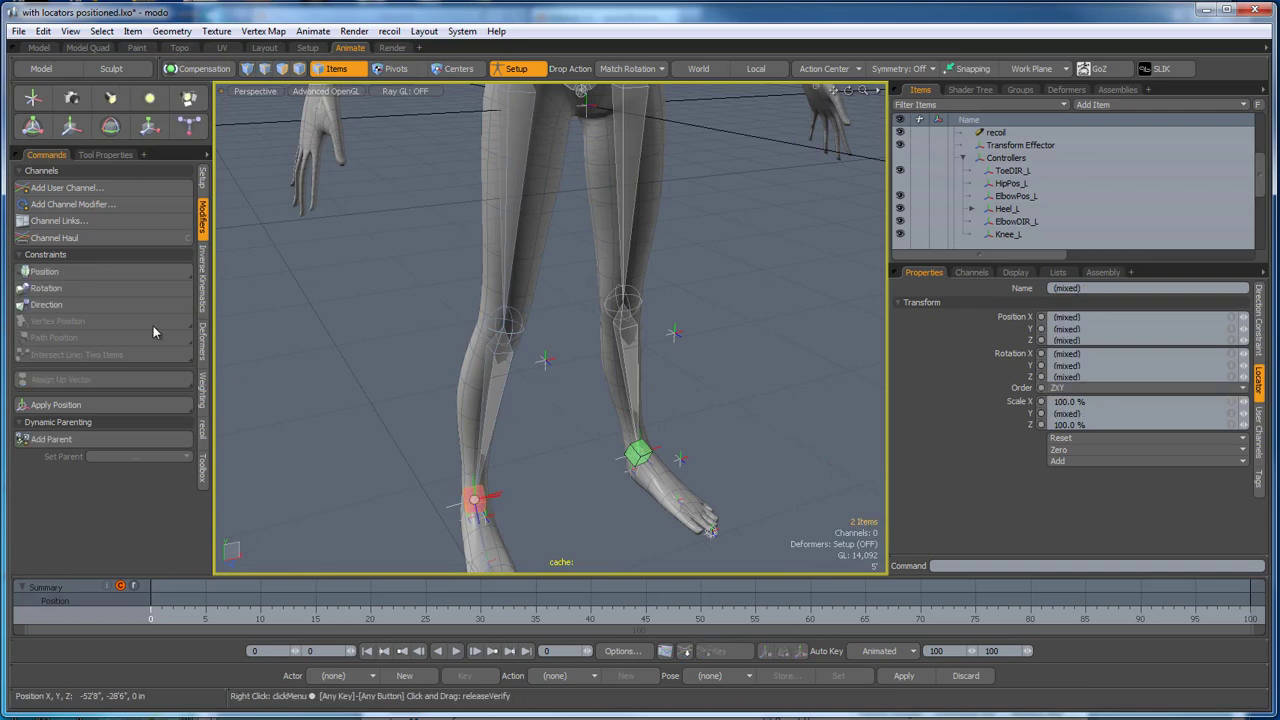
pyautogui.click(87, 305)
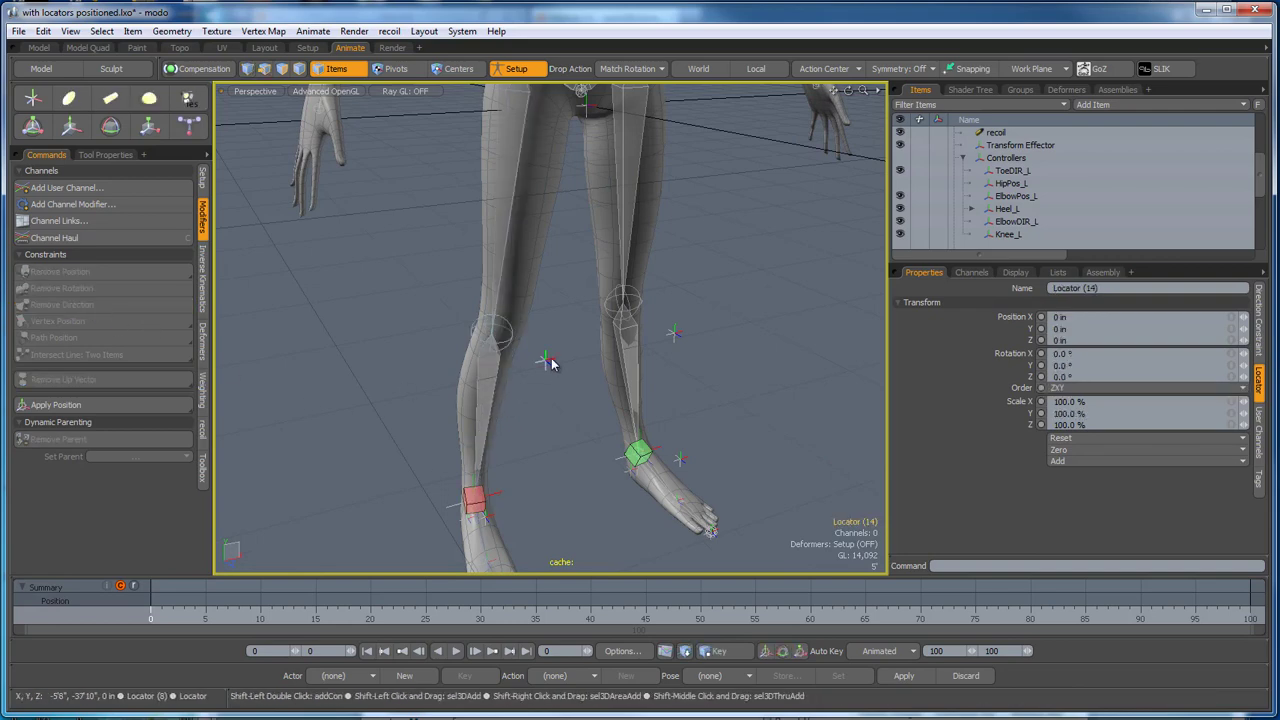
pyautogui.click(79, 380)
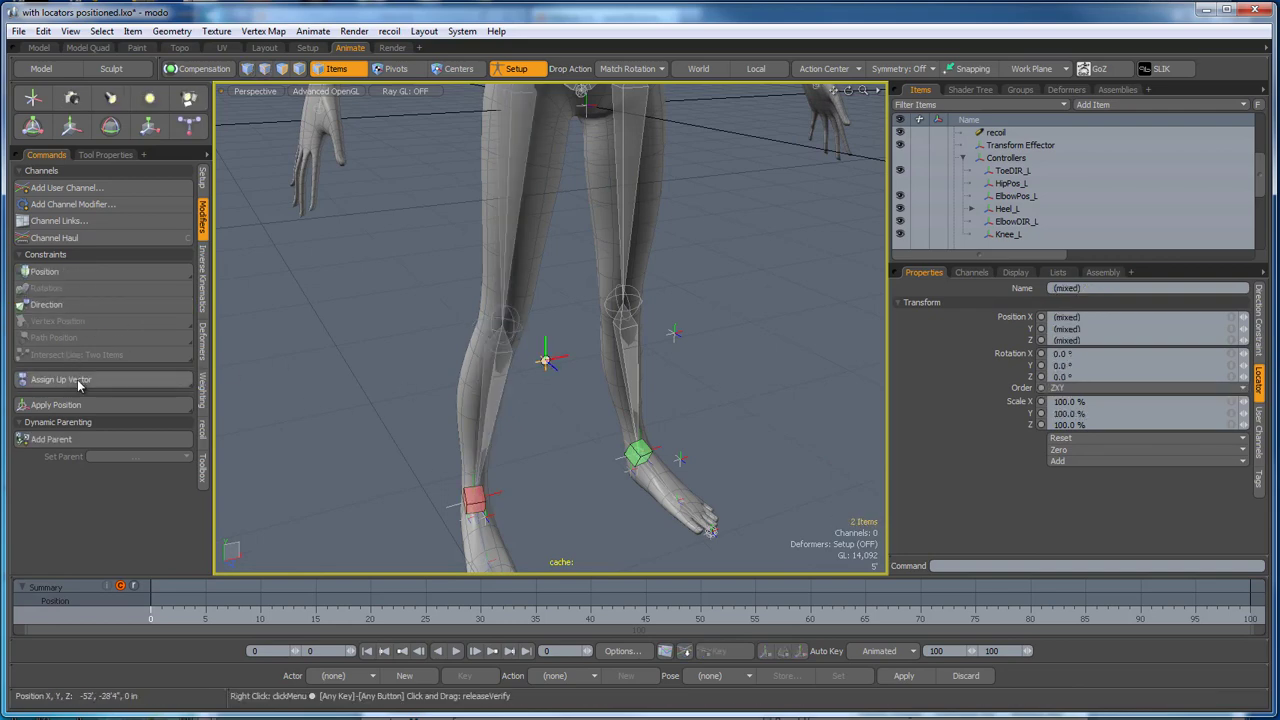
pyautogui.click(378, 400)
# Add a direction constraint from the right shoulder locator to the right wrist's IK goal.
pyautogui.scroll(-3, 378, 399)
pyautogui.keyDown('alt'); pyautogui.moveTo(378, 399); pyautogui.dragTo(503, 247); pyautogui.keyUp('alt')
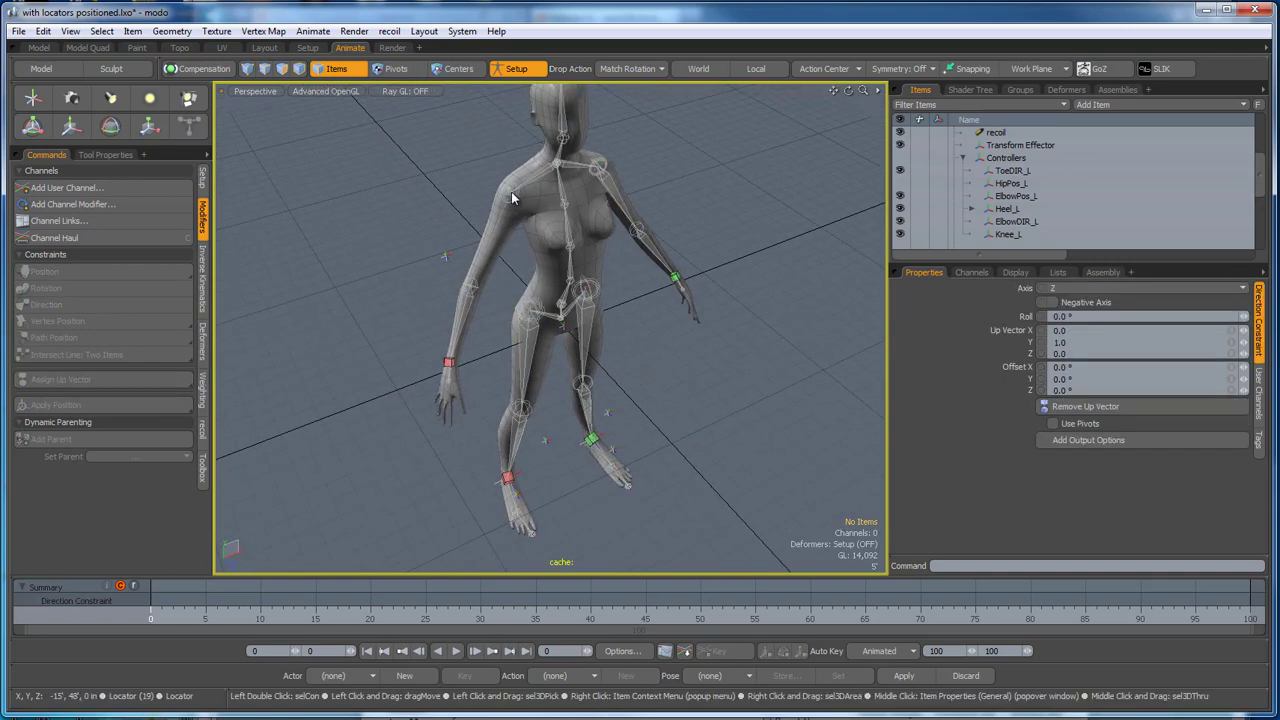
pyautogui.scroll(5, 507, 198)
pyautogui.click(504, 209)
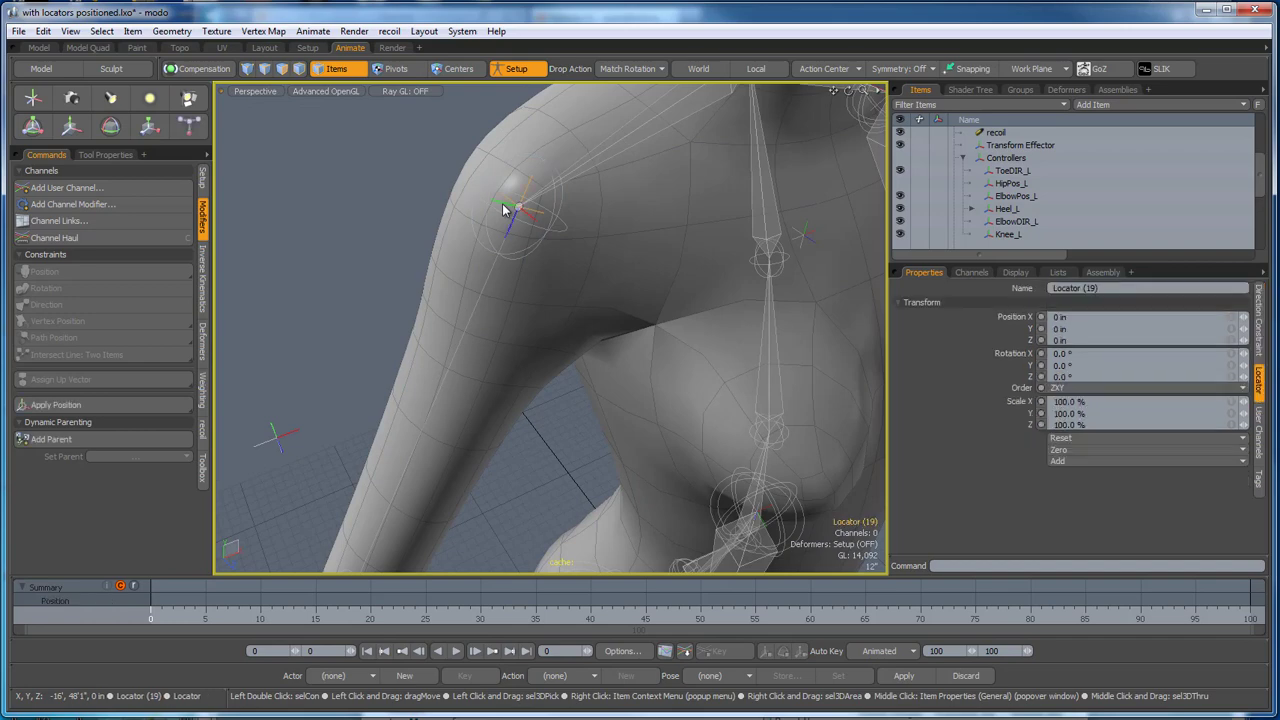
pyautogui.scroll(-5, 504, 209)
pyautogui.scroll(-3, 460, 360)
pyautogui.scroll(5, 410, 470)
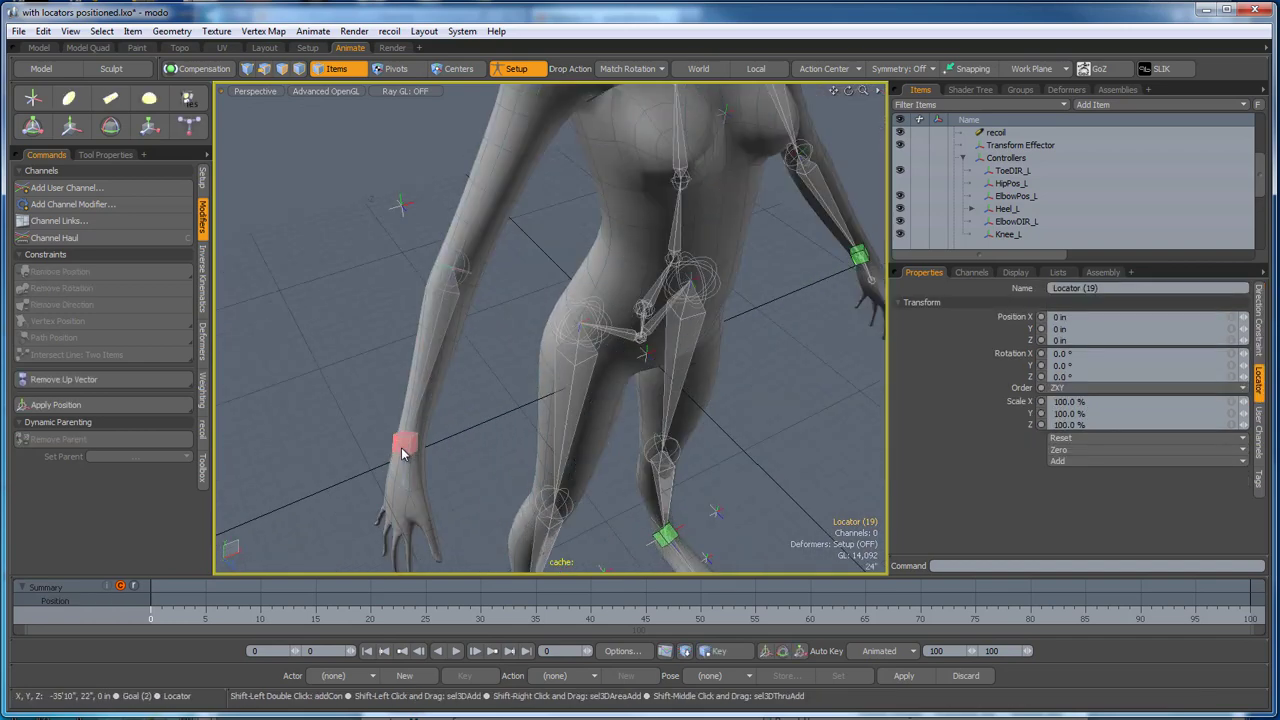
pyautogui.keyDown('shift'); pyautogui.click(404, 444); pyautogui.keyUp('shift')
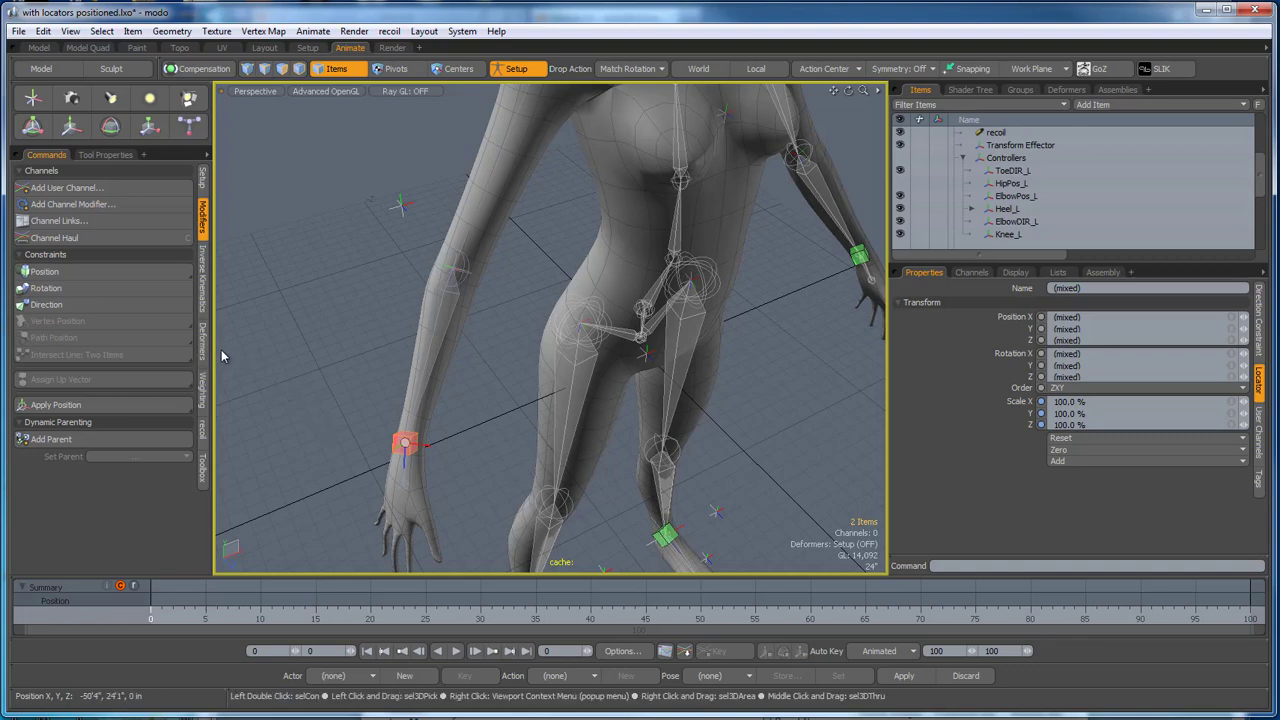
pyautogui.click(46, 304)
# Zero the transforms of the right wrist's IK goal and the left wrist's IK goal.
pyautogui.click(405, 443)
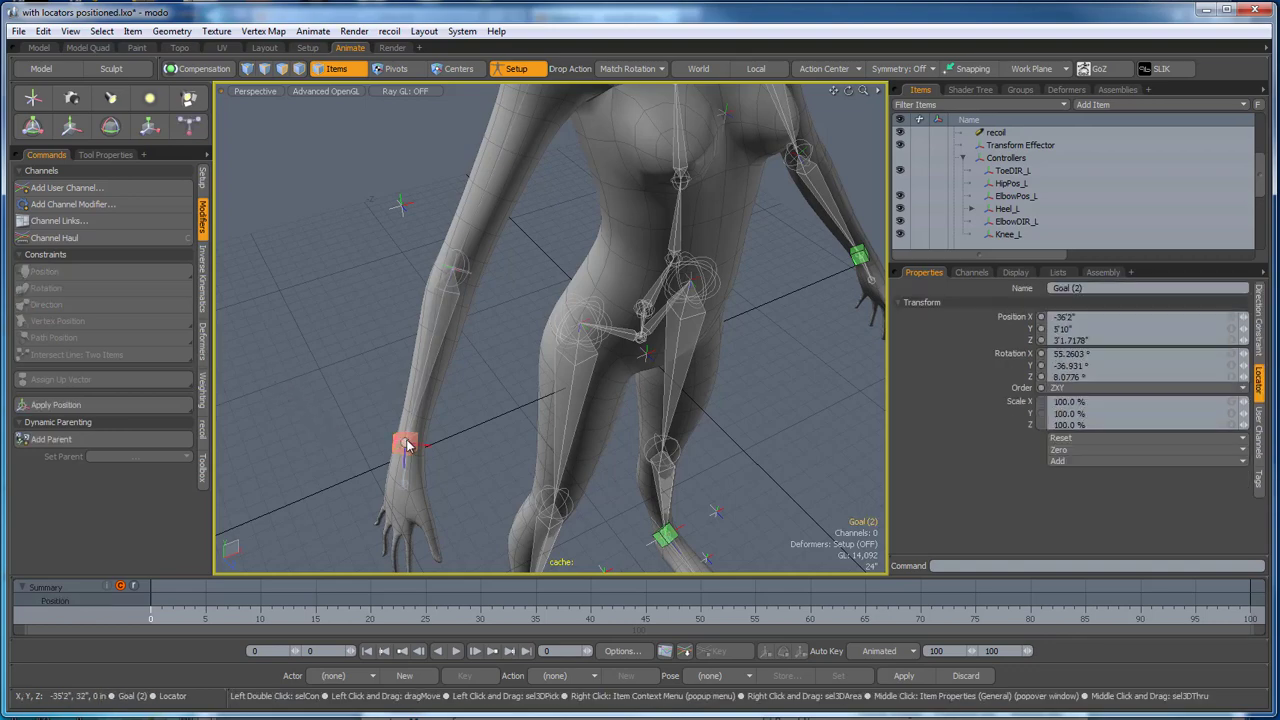
pyautogui.scroll(-2, 317, 402)
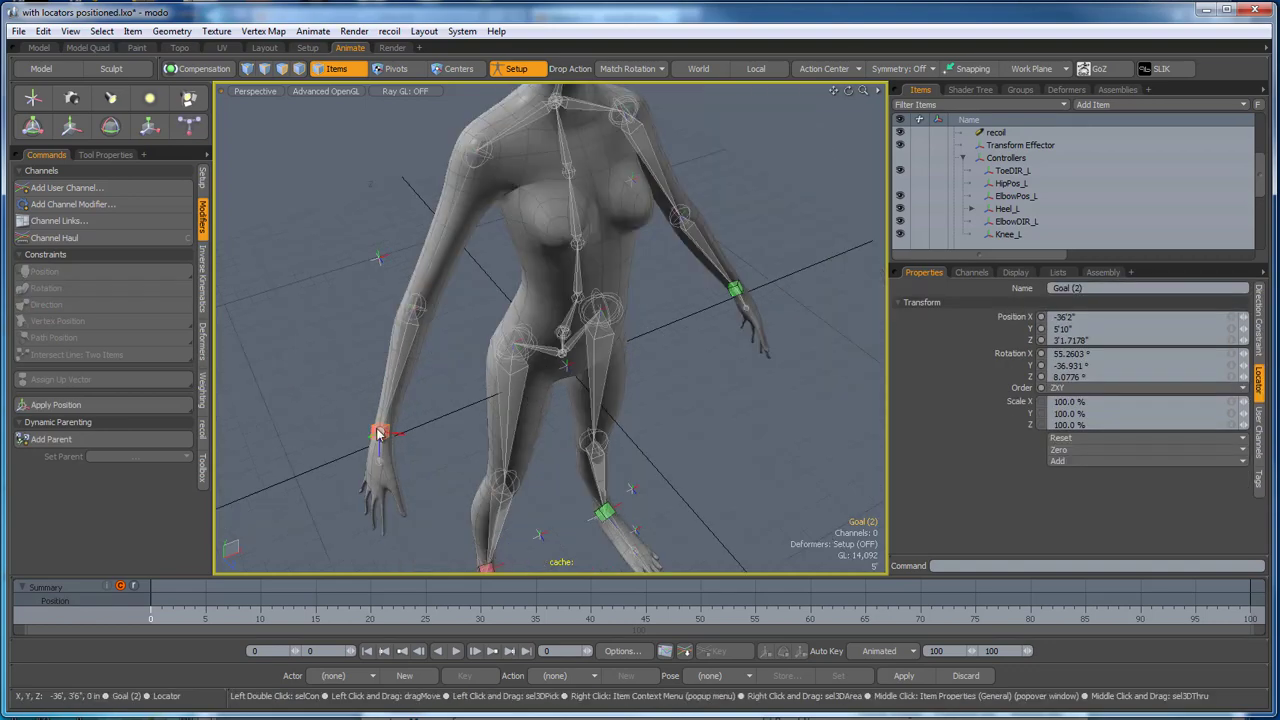
pyautogui.click(1085, 449)
pyautogui.click(1085, 487)
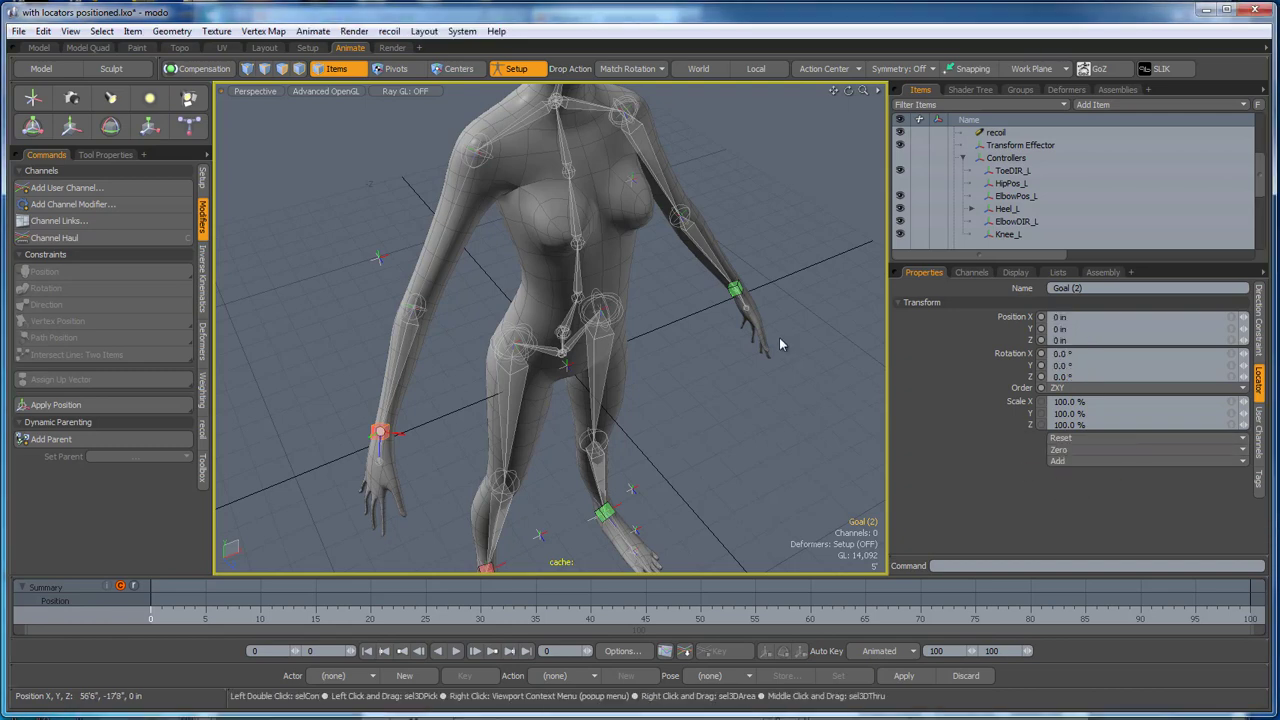
pyautogui.click(1073, 451)
pyautogui.click(1068, 483)
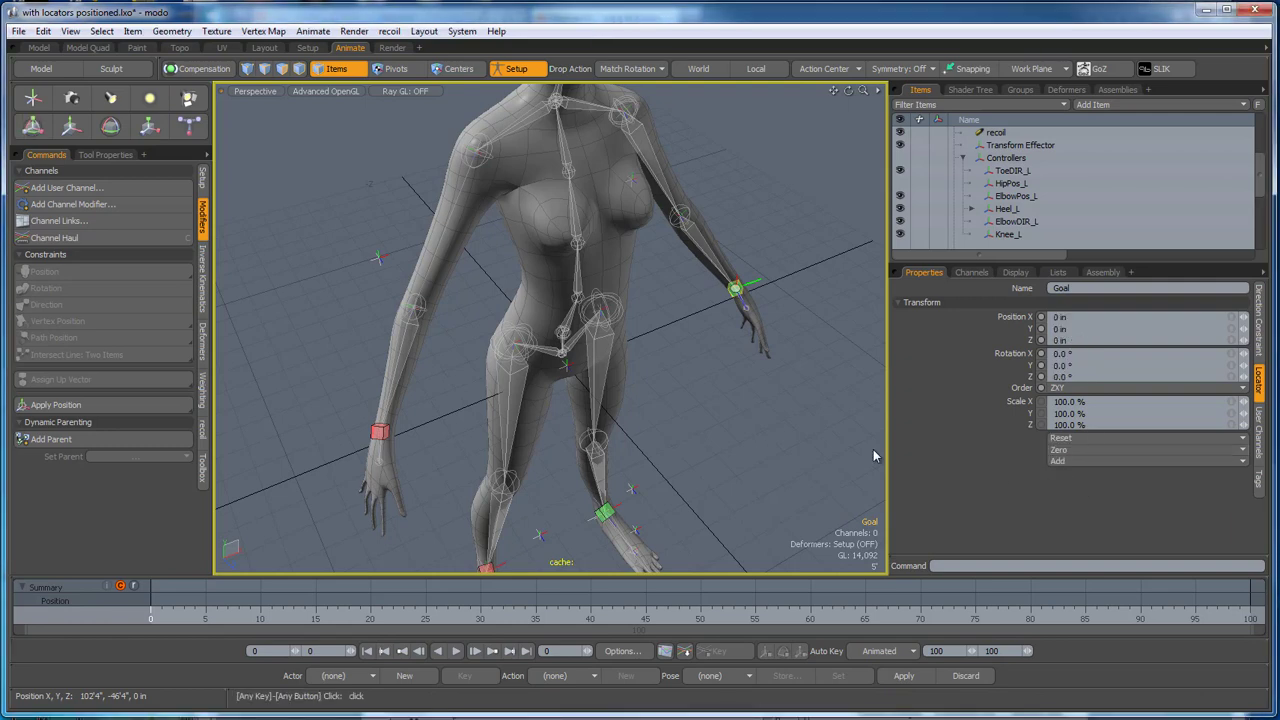
pyautogui.click(786, 438)
# Select the whole skeleton hierarchy and check the position, rotation and scale values of its joints.
pyautogui.doubleClick(577, 300)
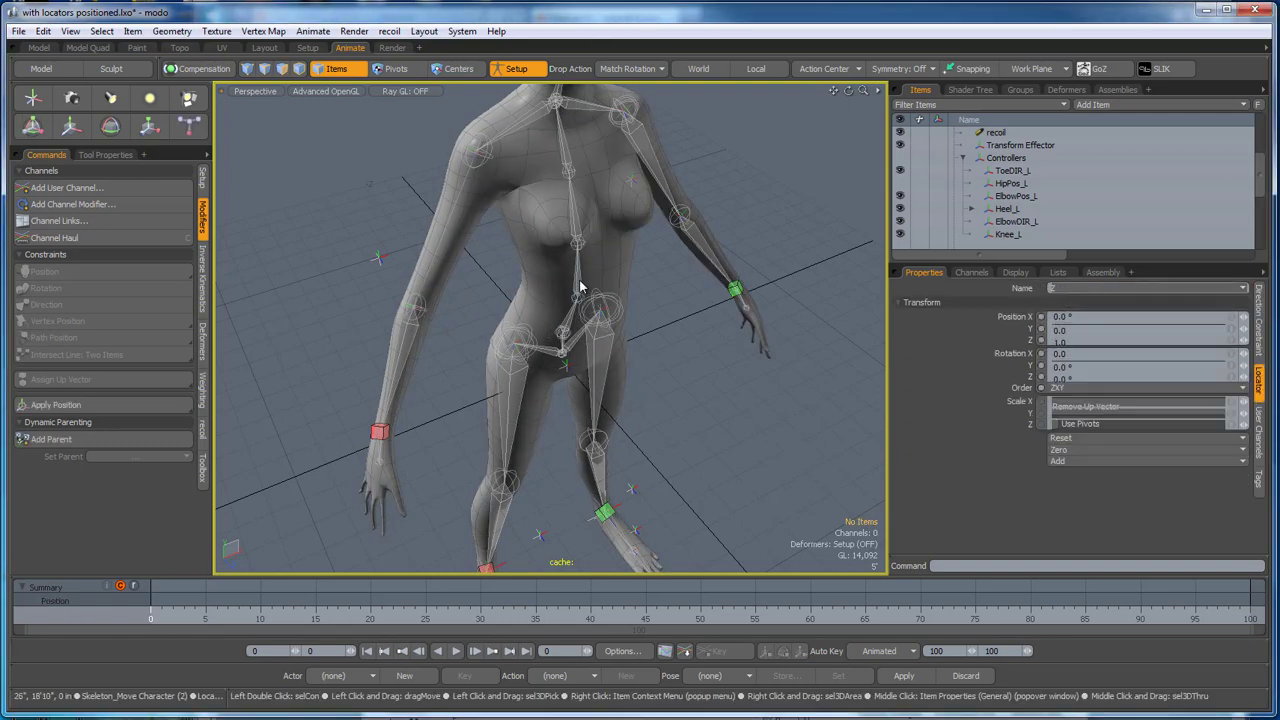
pyautogui.keyDown('alt'); pyautogui.moveTo(765, 445); pyautogui.dragTo(689, 388); pyautogui.keyUp('alt')
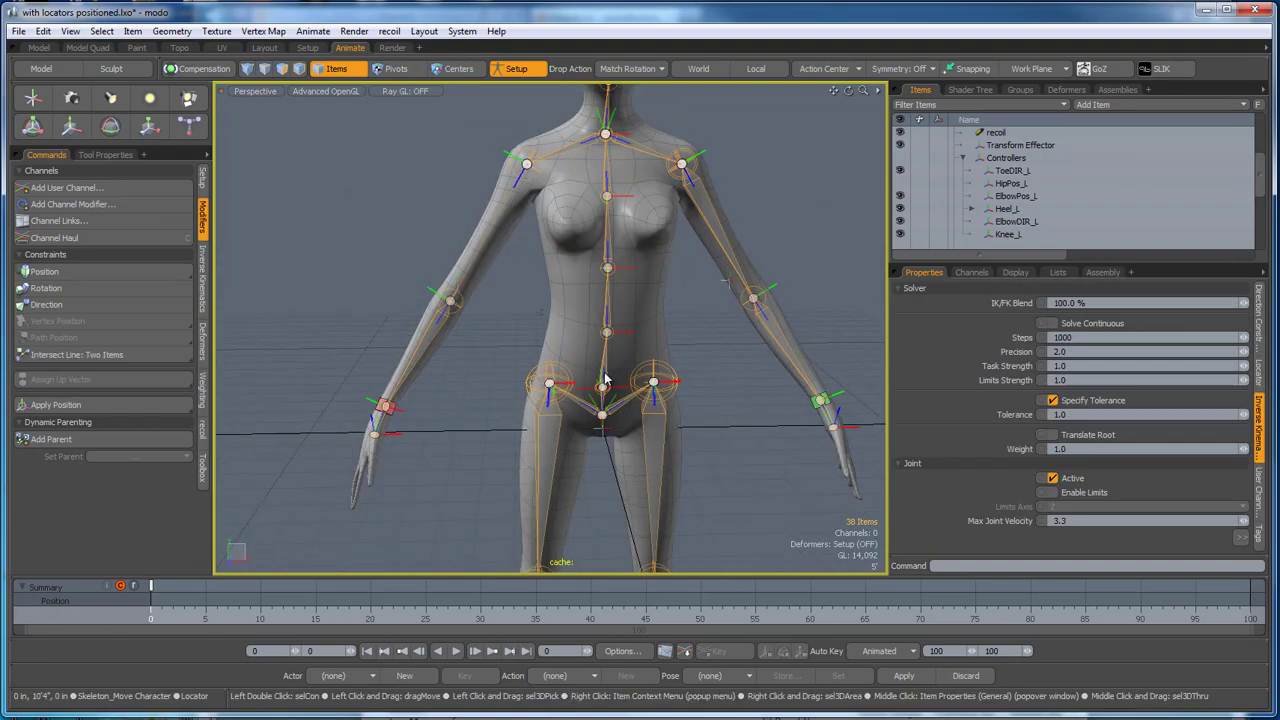
pyautogui.scroll(-3, 605, 380)
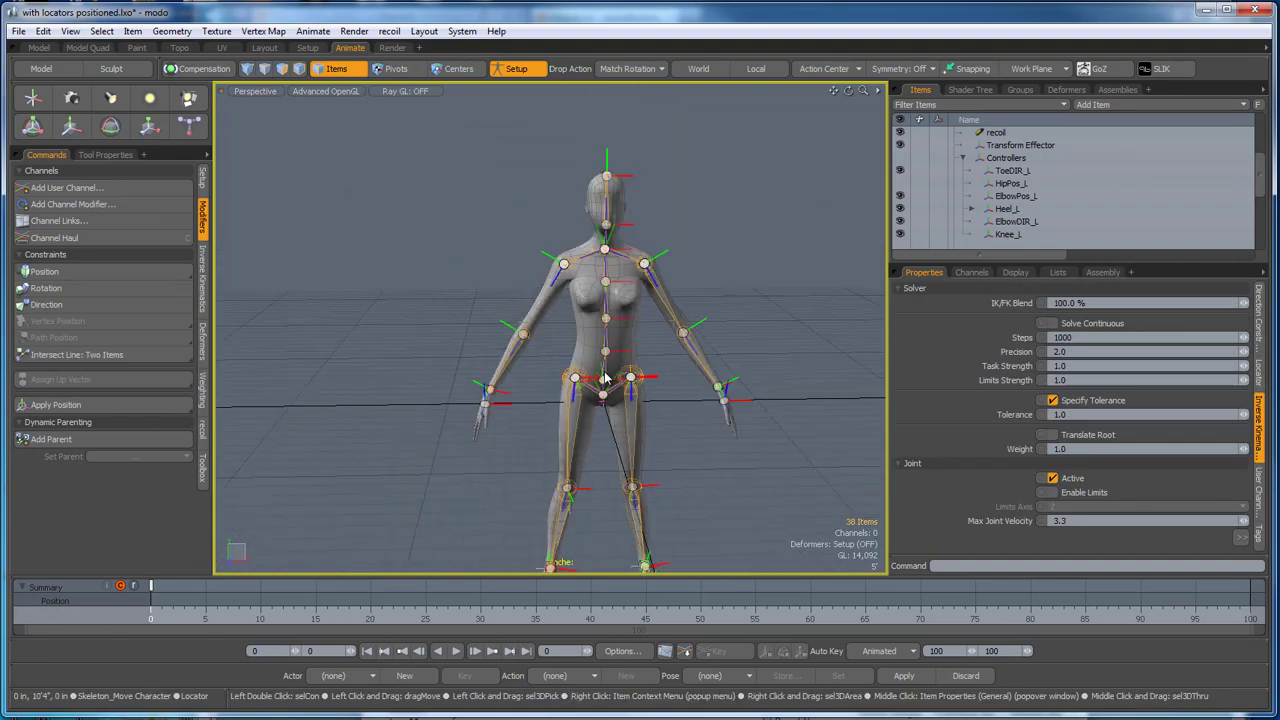
pyautogui.click(1259, 373)
pyautogui.keyDown('alt'); pyautogui.moveTo(560, 400); pyautogui.dragTo(690, 395); pyautogui.keyUp('alt')
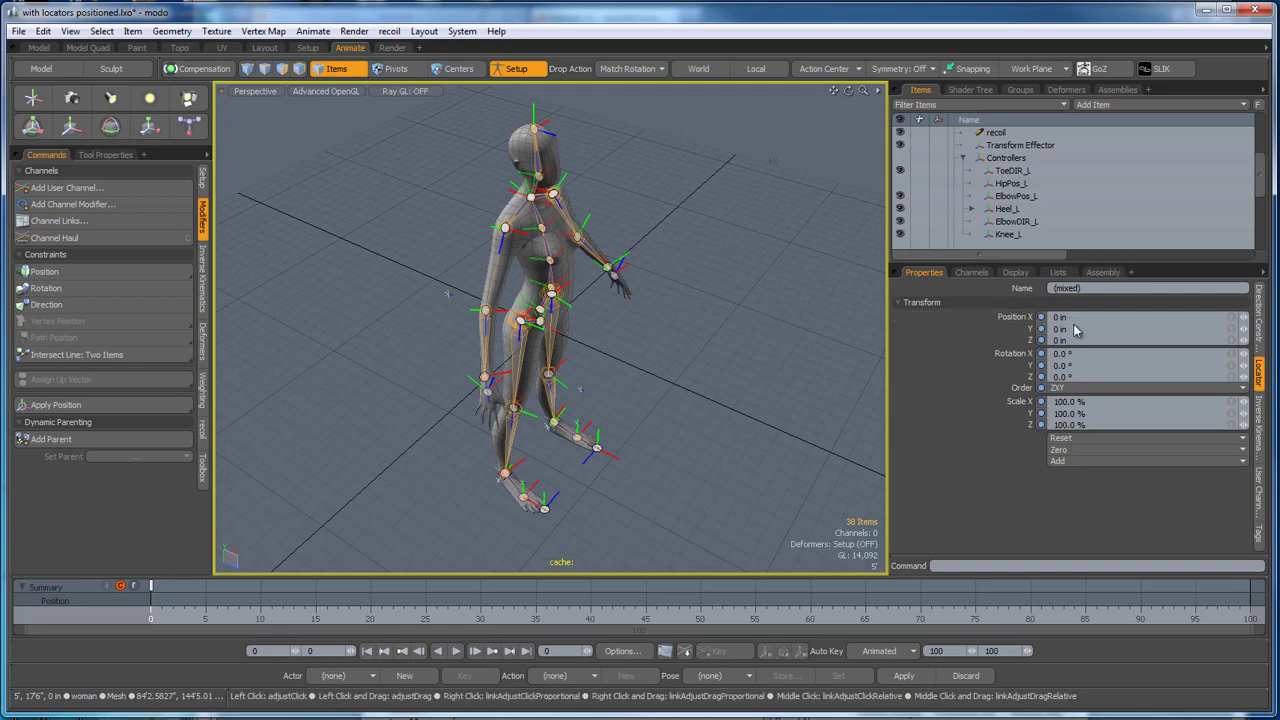
pyautogui.keyDown('alt'); pyautogui.moveTo(720, 362); pyautogui.dragTo(780, 364); pyautogui.keyUp('alt')
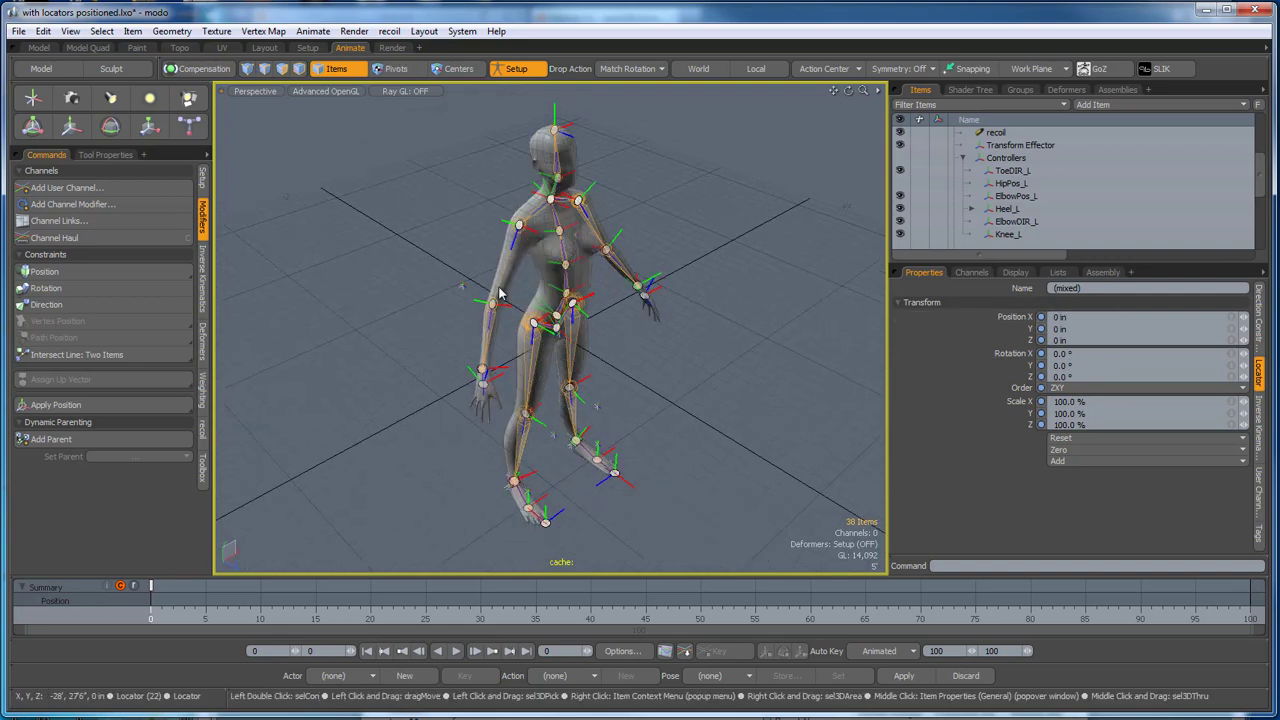
pyautogui.scroll(3, 481, 386)
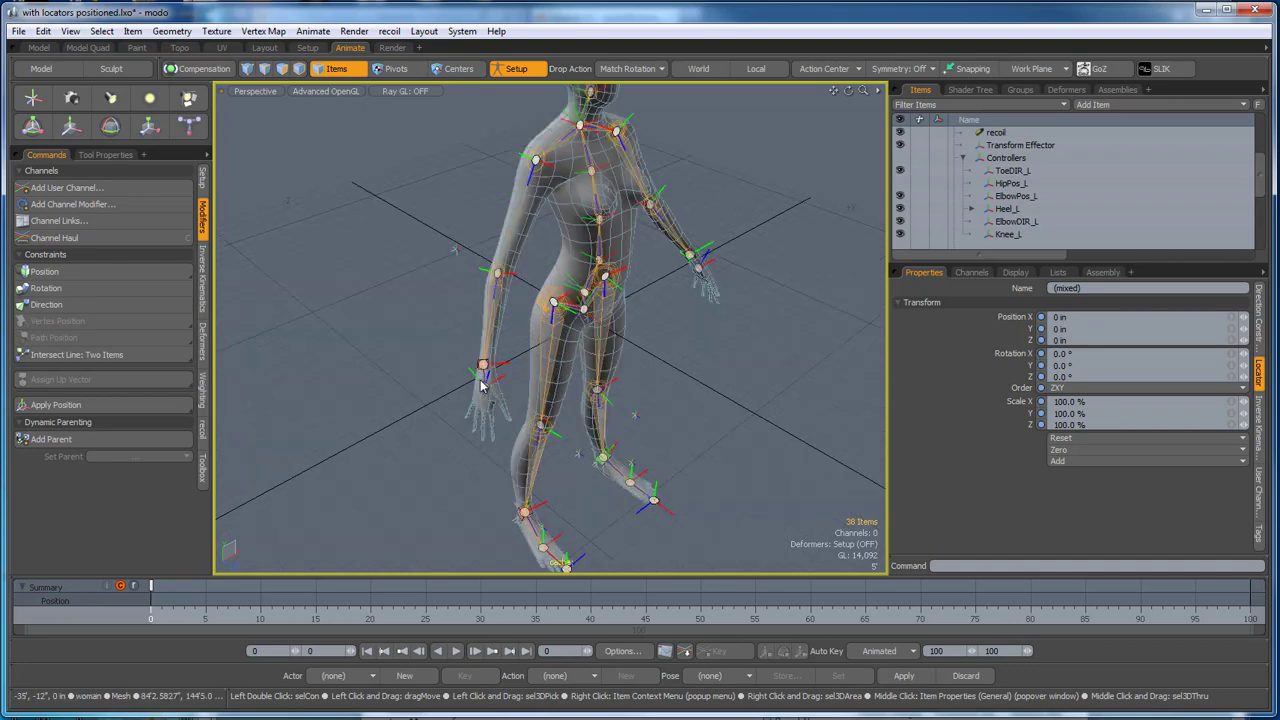
pyautogui.click(708, 425)
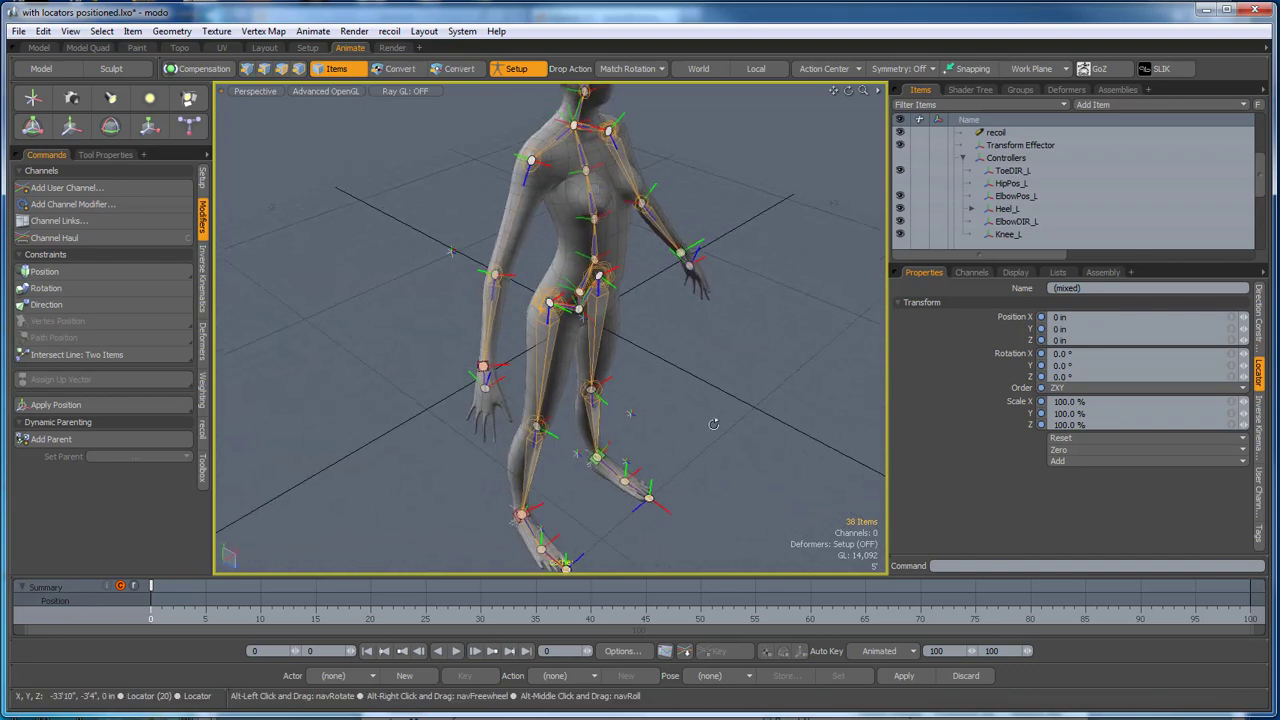
# Assign the right elbow's direction locator as the up vector for the right shoulder locator's direction constraint.
pyautogui.scroll(-2, 727, 420)
pyautogui.scroll(7, 603, 228)
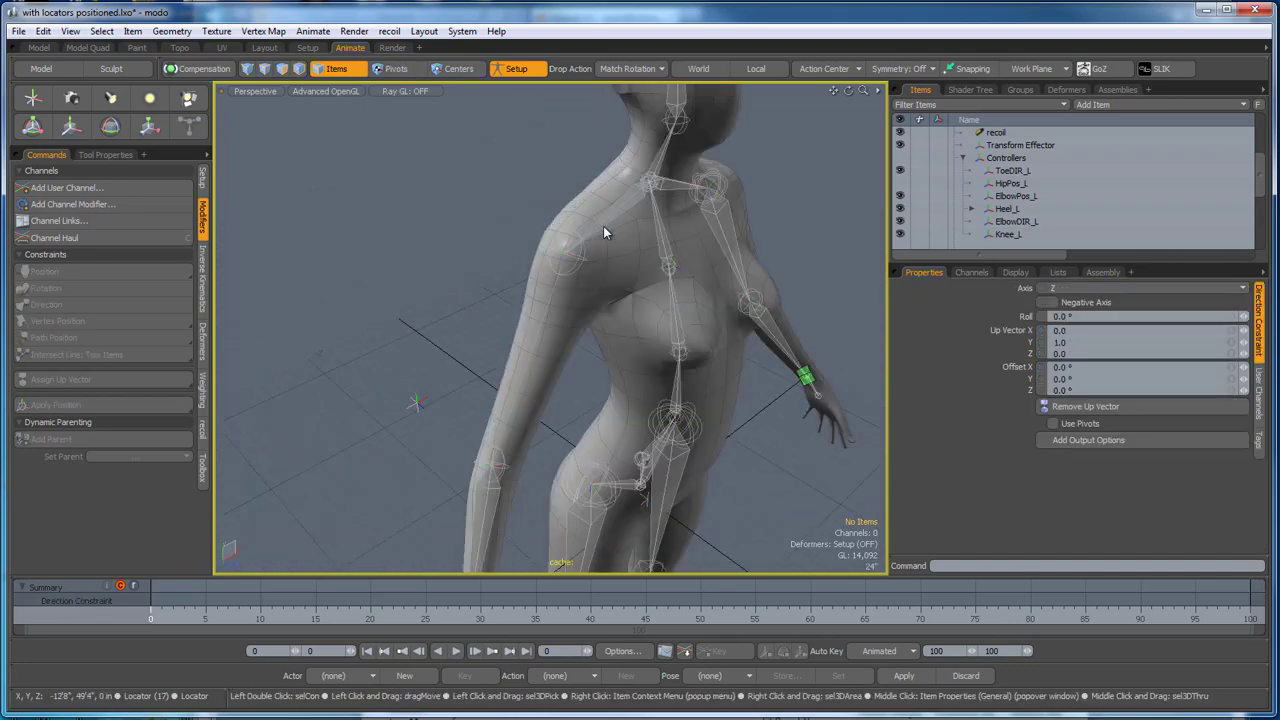
pyautogui.click(549, 266)
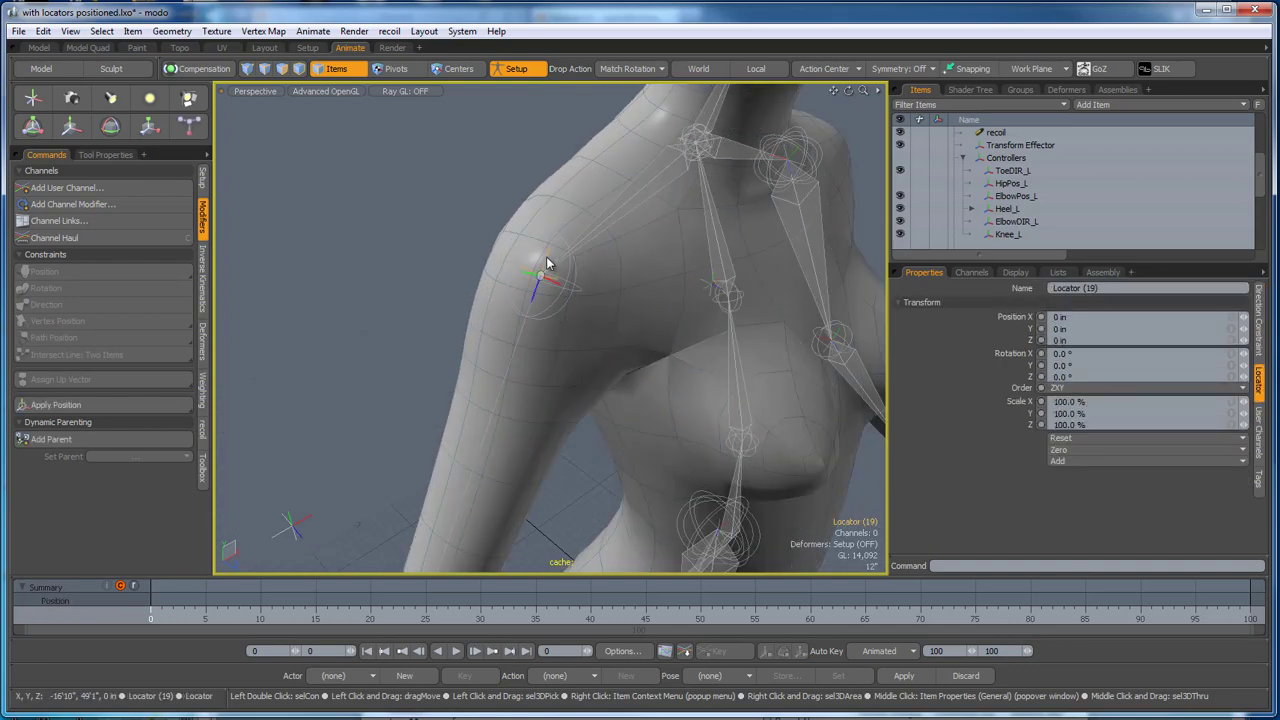
pyautogui.scroll(-3, 549, 266)
pyautogui.scroll(-3, 511, 424)
pyautogui.scroll(3, 504, 516)
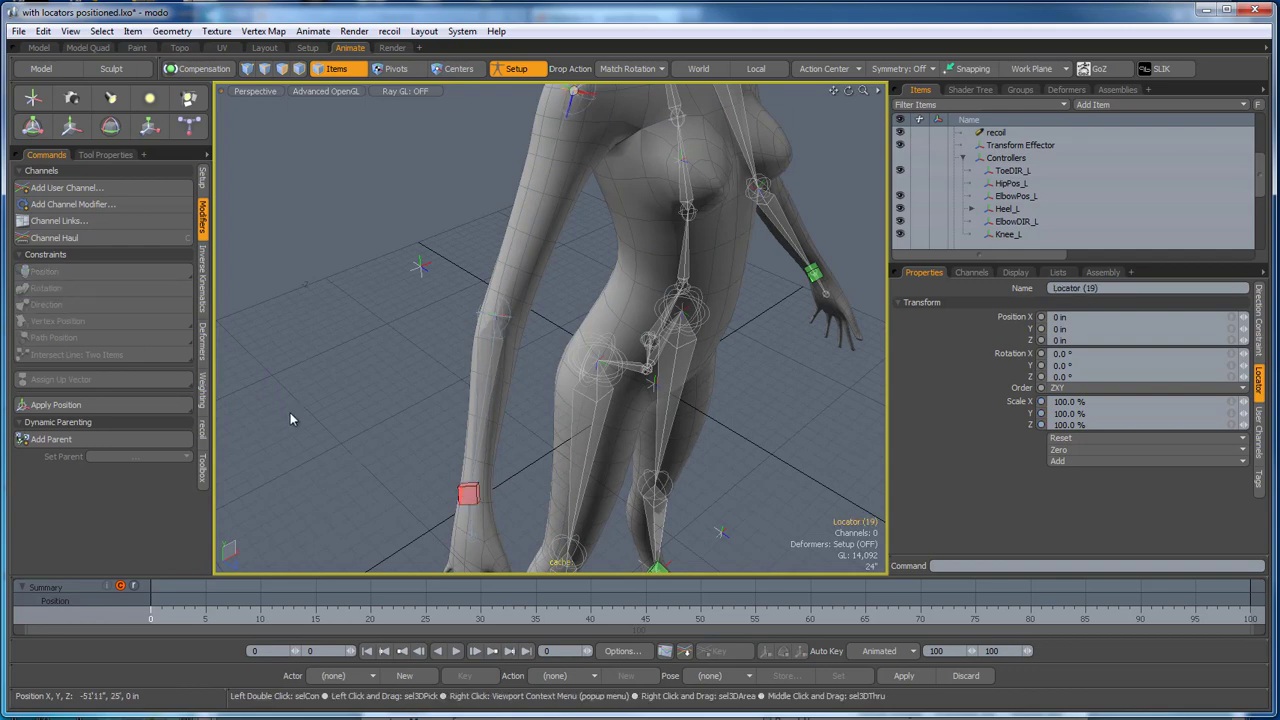
pyautogui.press('shift')
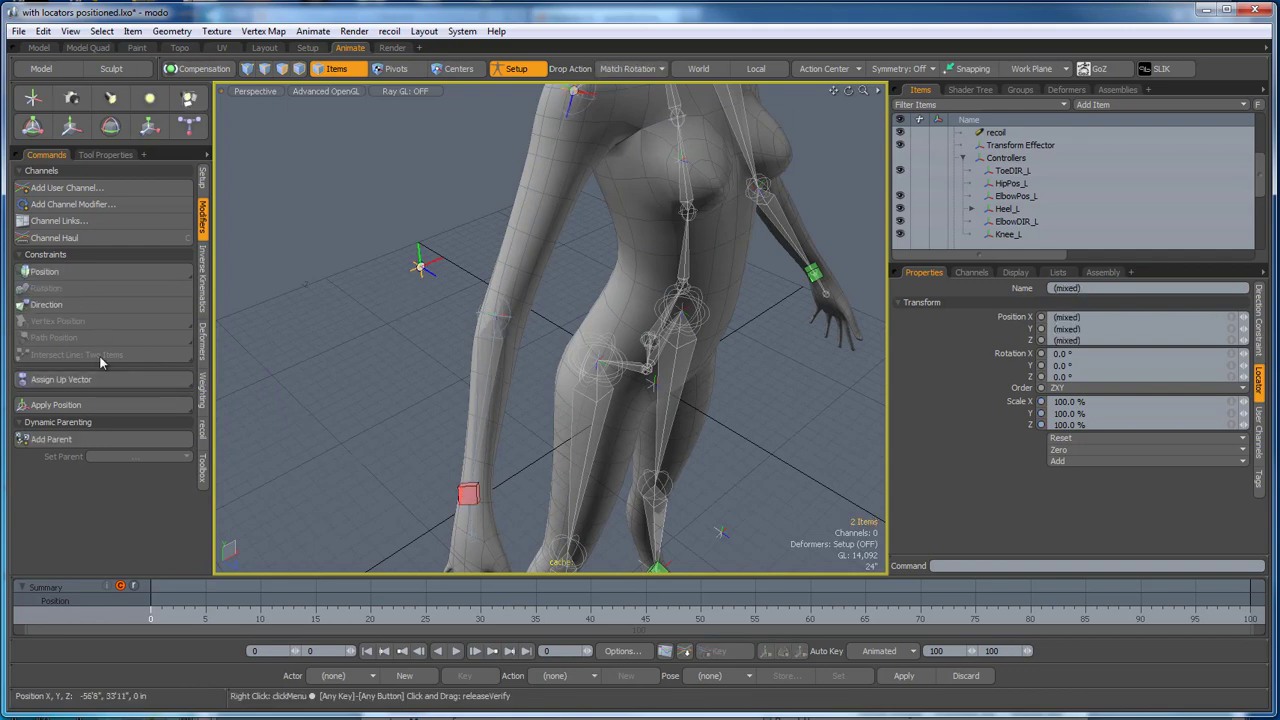
pyautogui.keyDown('alt'); pyautogui.moveTo(283, 294); pyautogui.dragTo(215, 323); pyautogui.keyUp('alt')
pyautogui.keyDown('alt'); pyautogui.keyDown('shift'); pyautogui.moveTo(766, 320); pyautogui.dragTo(580, 375); pyautogui.keyUp('shift'); pyautogui.keyUp('alt')
pyautogui.scroll(2, 689, 293)
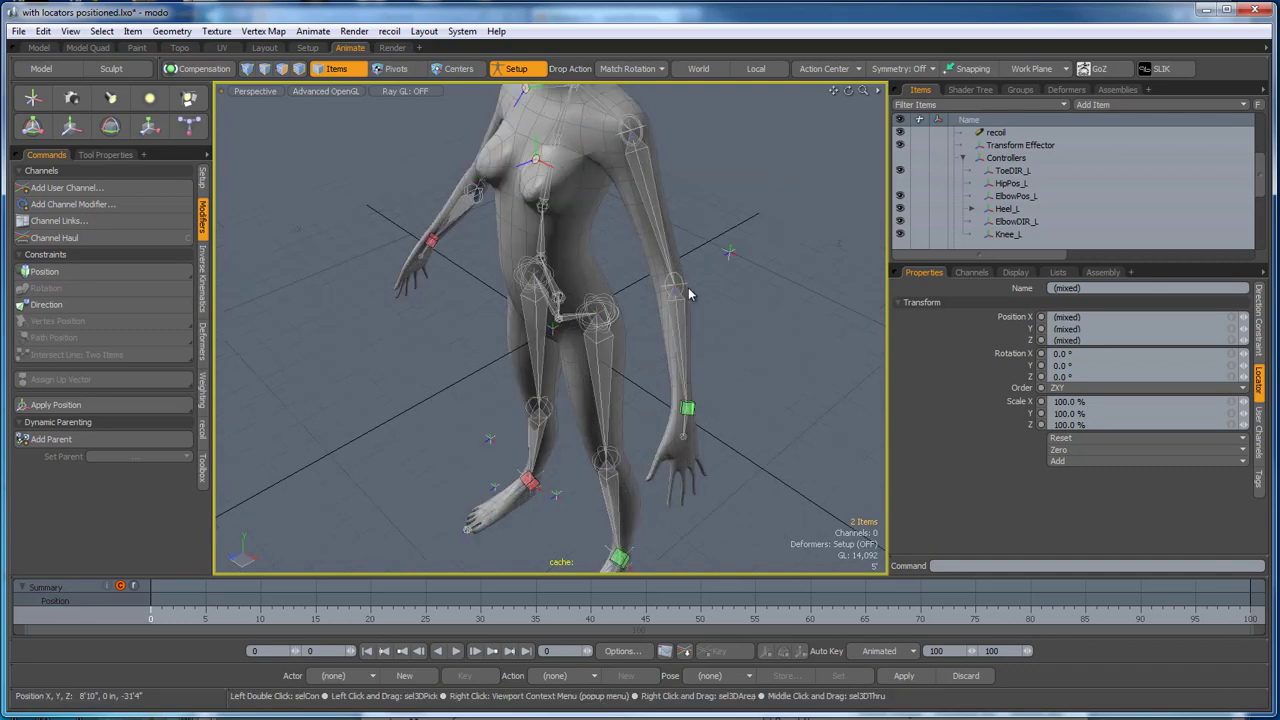
# Direction-constrain the left shoulder locator to the left wrist's IK goal and assign ElbowDIR_L as the constraint's up vector.
pyautogui.keyDown('alt'); pyautogui.keyDown('shift'); pyautogui.moveTo(750, 320); pyautogui.dragTo(746, 386); pyautogui.keyUp('shift'); pyautogui.keyUp('alt')
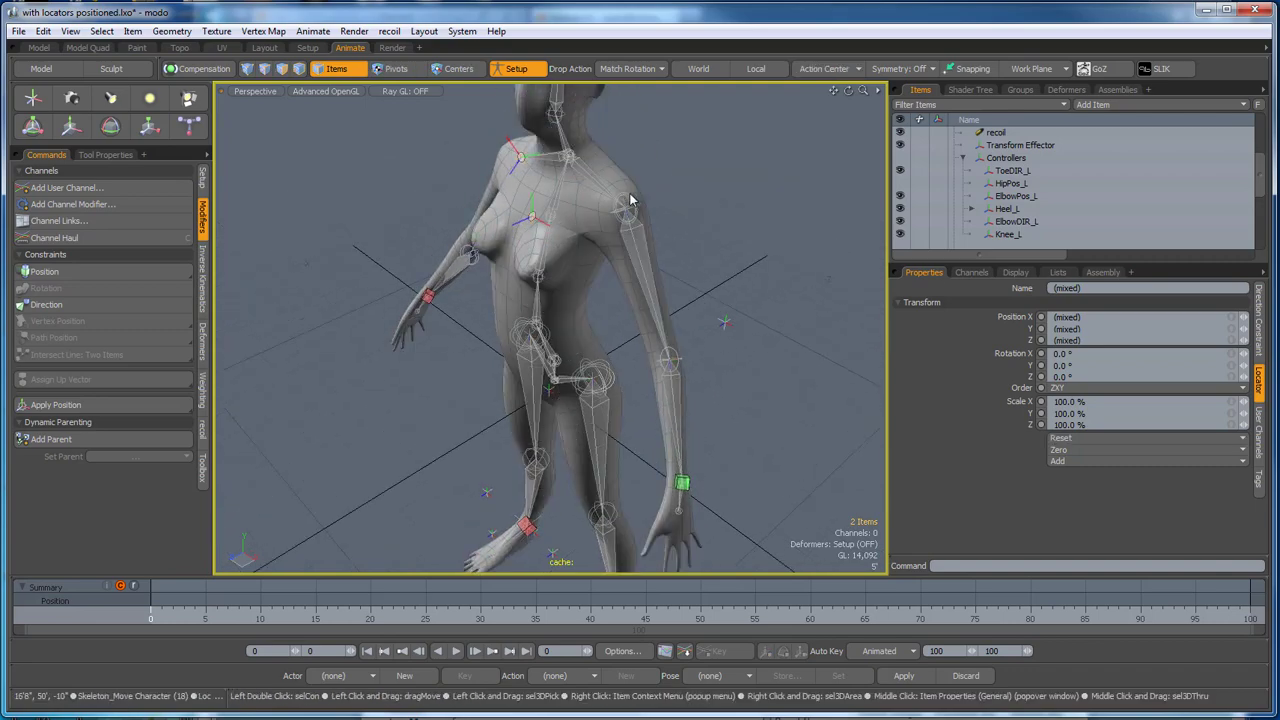
pyautogui.scroll(5, 630, 204)
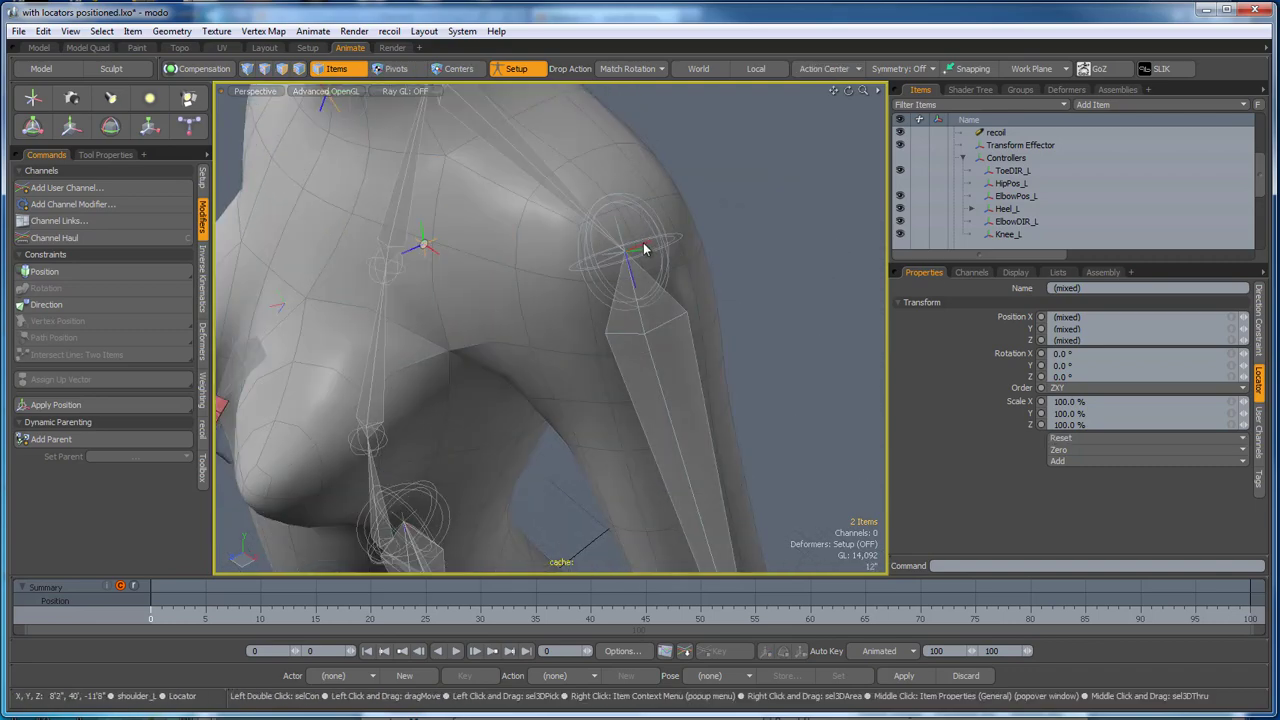
pyautogui.scroll(-5, 553, 175)
pyautogui.scroll(1, 636, 388)
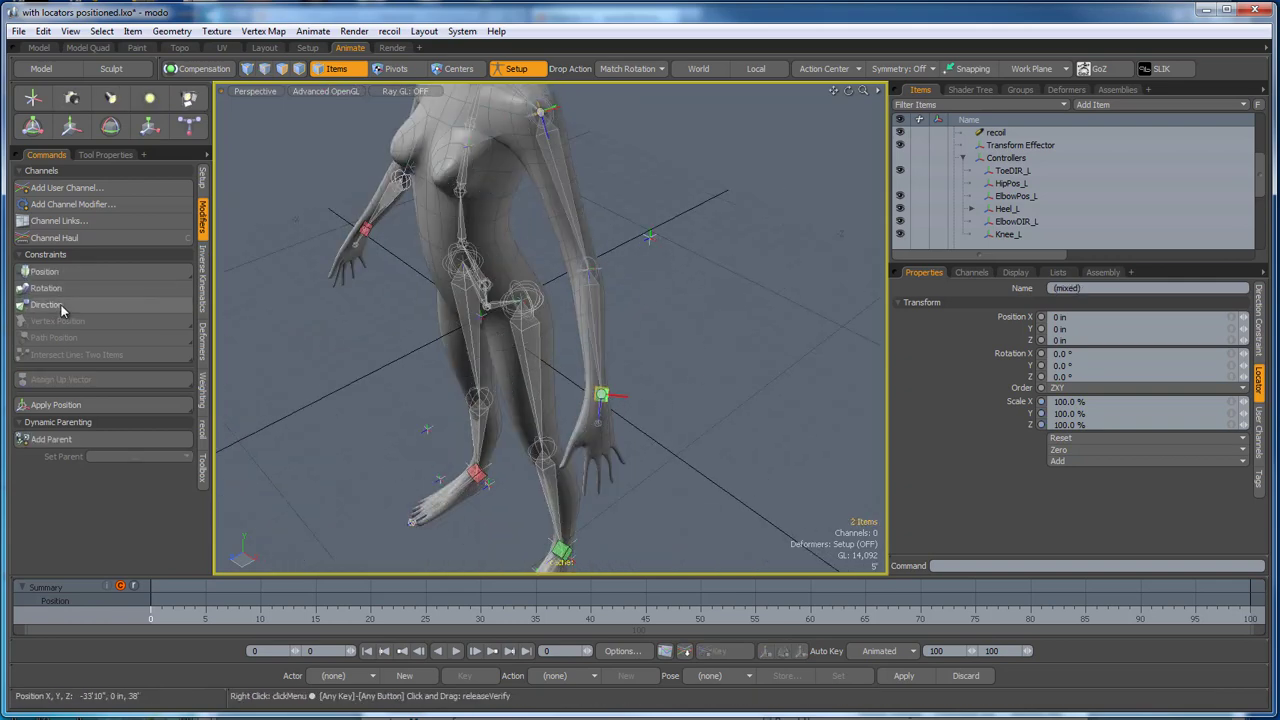
pyautogui.keyDown('shift'); pyautogui.click(648, 241); pyautogui.keyUp('shift')
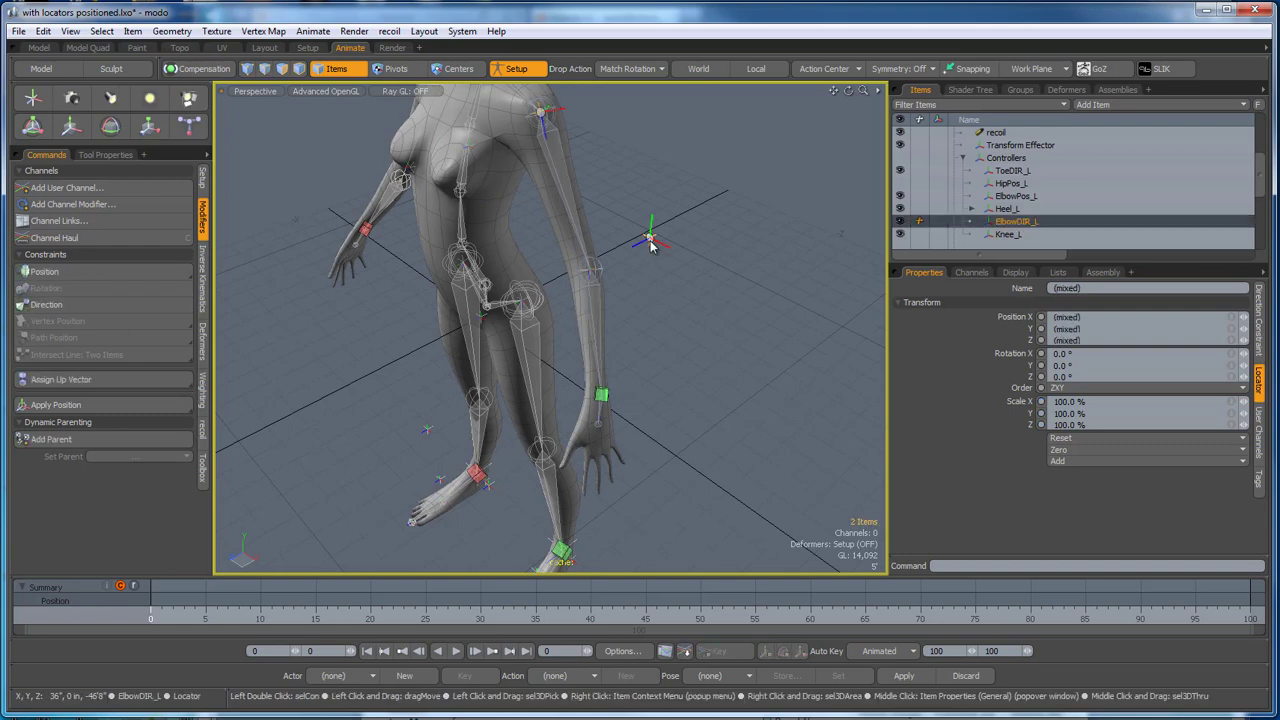
pyautogui.keyDown('alt'); pyautogui.moveTo(660, 351); pyautogui.dragTo(816, 293); pyautogui.keyUp('alt')
pyautogui.scroll(-2, 729, 305)
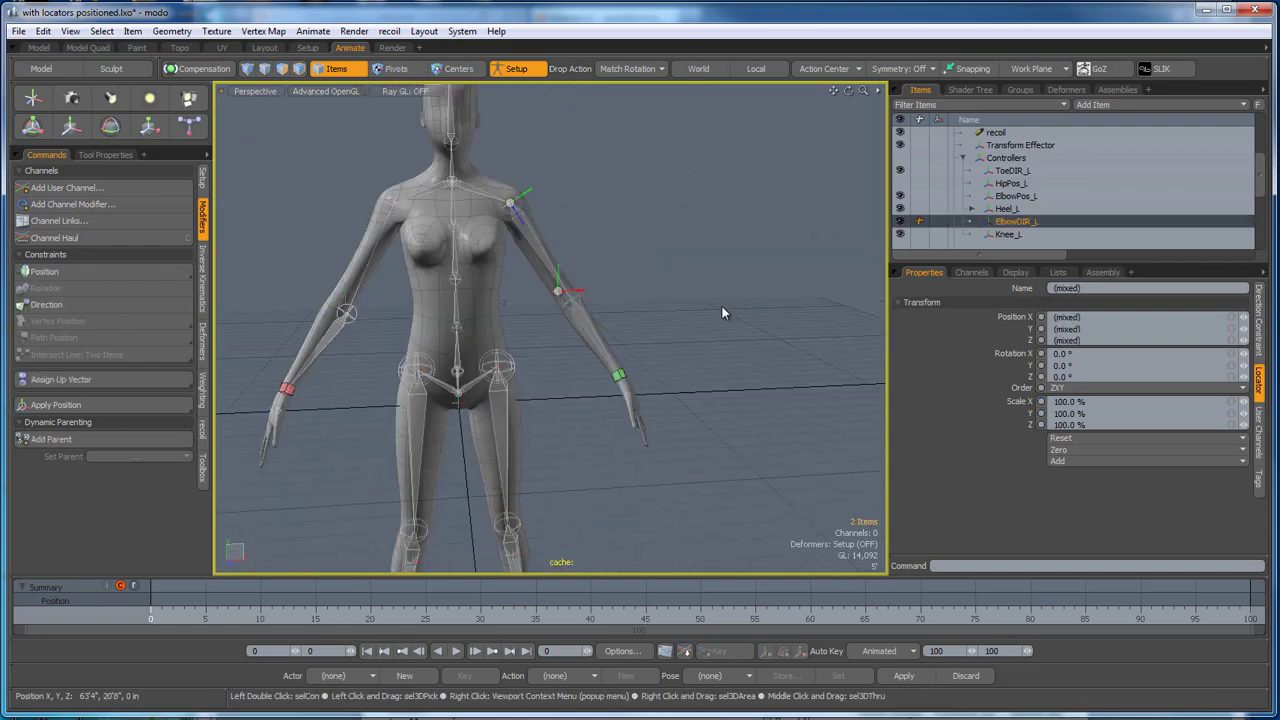
pyautogui.keyDown('alt'); pyautogui.keyDown('shift'); pyautogui.moveTo(631, 336); pyautogui.dragTo(698, 333); pyautogui.keyUp('shift'); pyautogui.keyUp('alt')
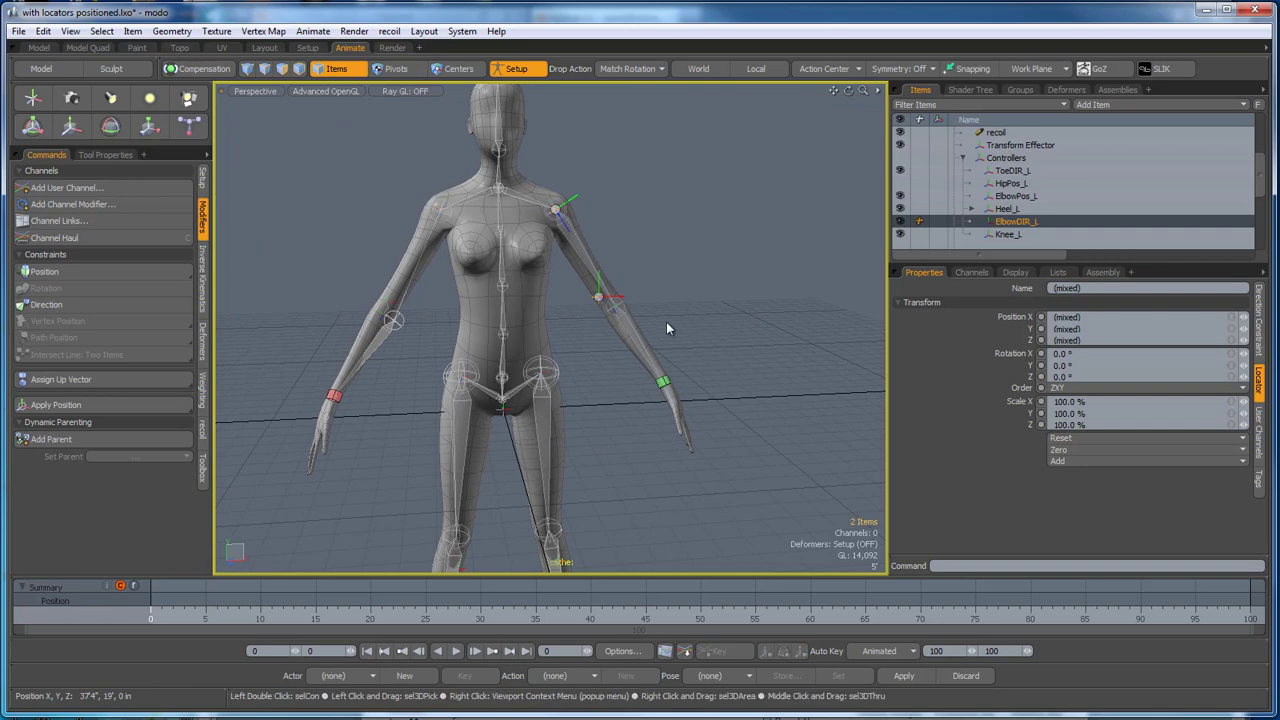
pyautogui.scroll(2, 666, 323)
# Clear the selection and examine how the right elbow joint sits relative to its position and direction locators.
pyautogui.click(655, 318)
pyautogui.keyDown('alt'); pyautogui.keyDown('shift'); pyautogui.moveTo(317, 398); pyautogui.dragTo(414, 411); pyautogui.keyUp('shift'); pyautogui.keyUp('alt')
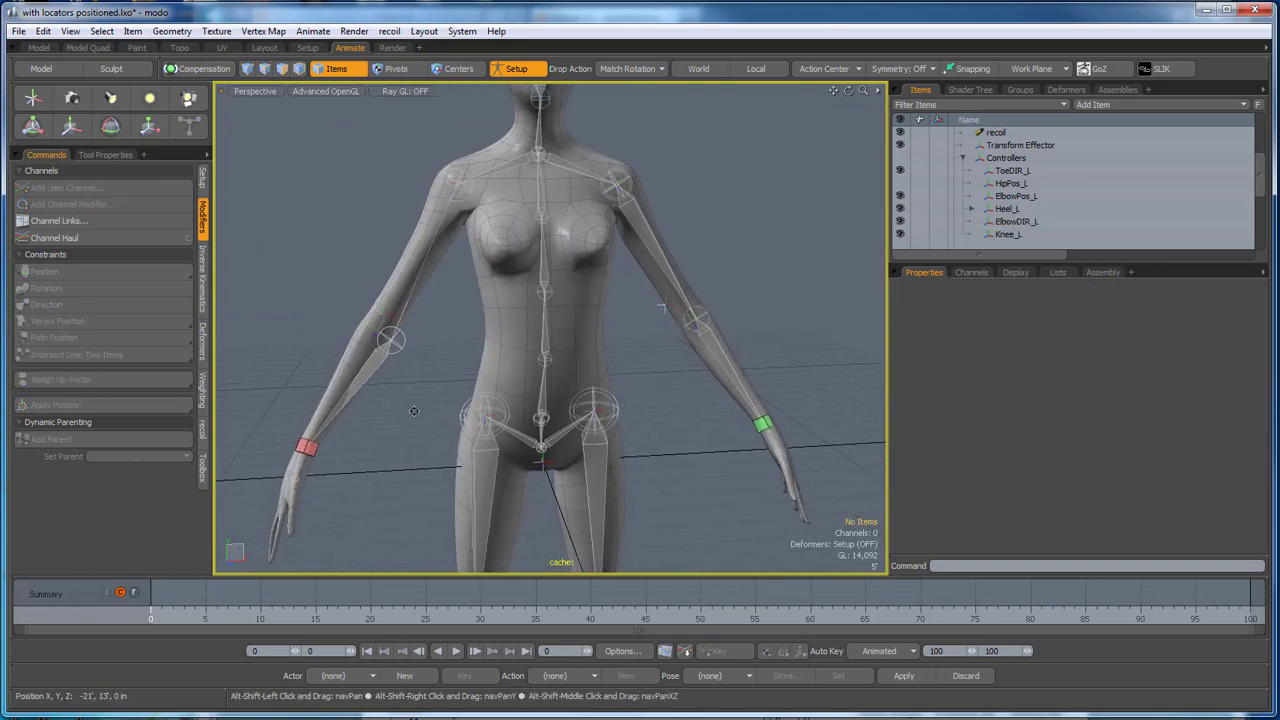
pyautogui.scroll(3, 382, 360)
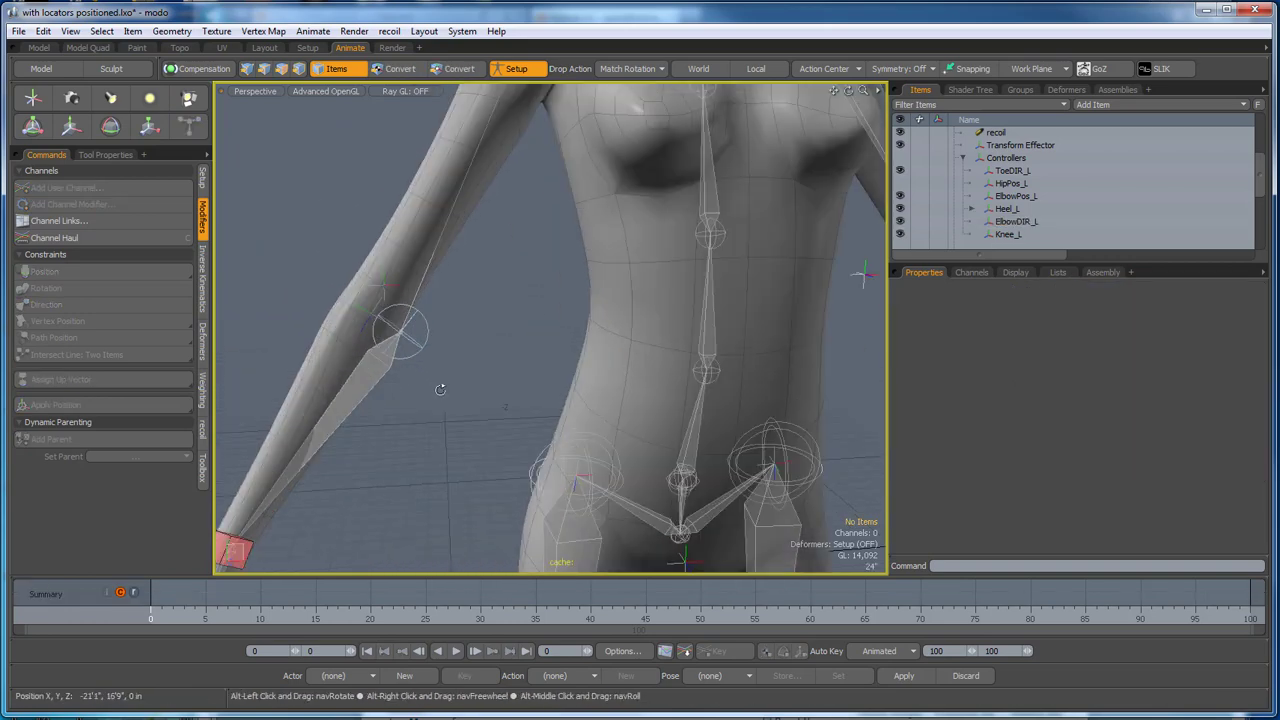
pyautogui.keyDown('alt'); pyautogui.moveTo(383, 356); pyautogui.dragTo(371, 391); pyautogui.keyUp('alt')
pyautogui.scroll(-3, 370, 390)
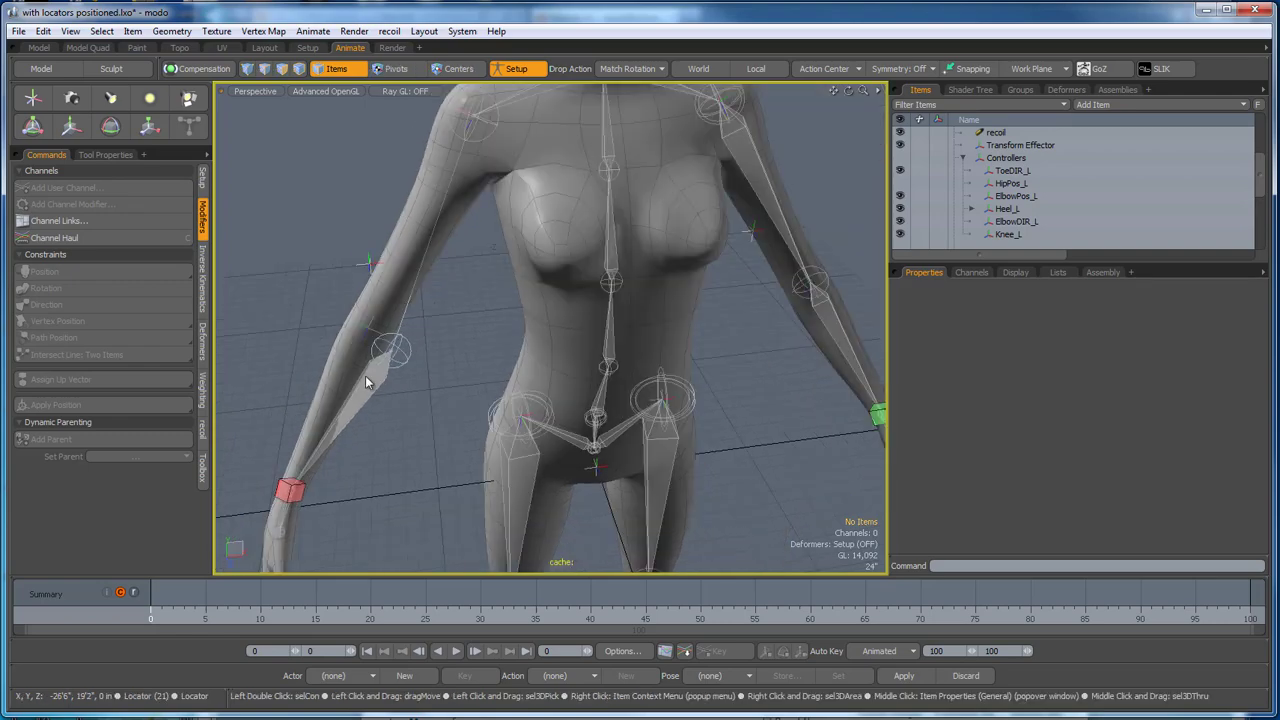
pyautogui.scroll(4, 363, 336)
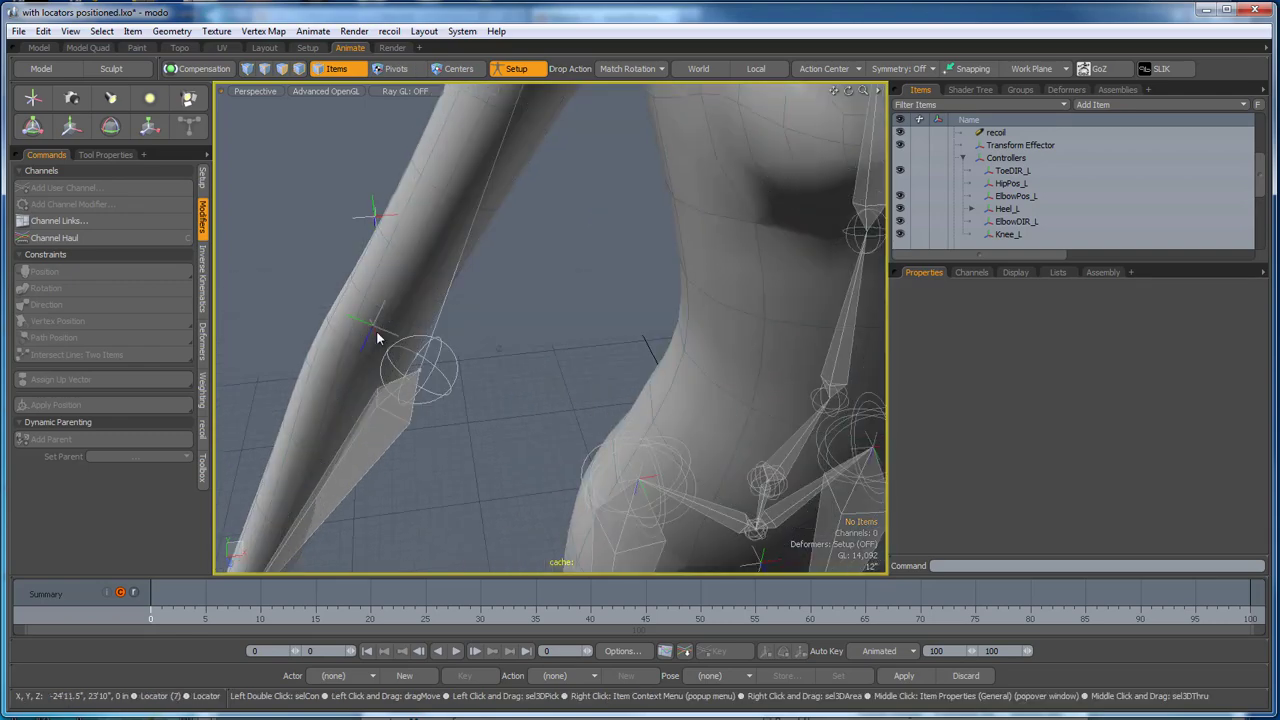
pyautogui.scroll(-4, 371, 329)
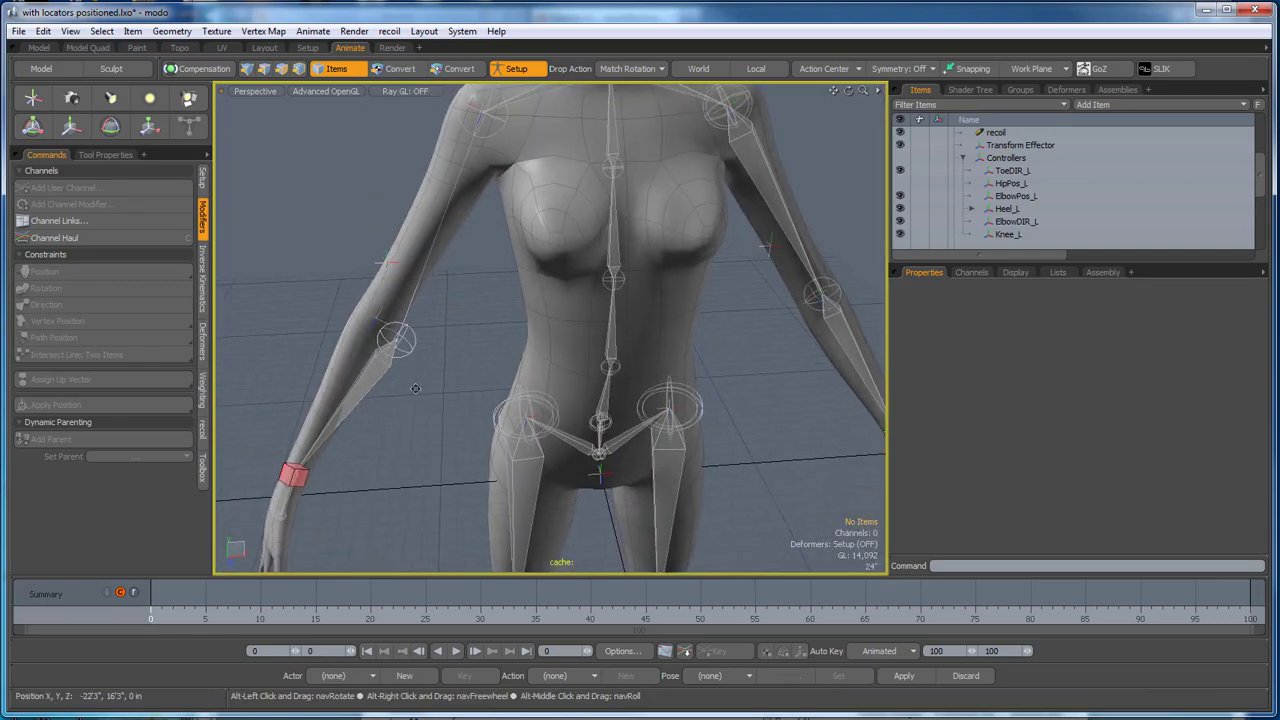
pyautogui.keyDown('alt'); pyautogui.keyDown('shift'); pyautogui.moveTo(424, 388); pyautogui.dragTo(430, 410); pyautogui.keyUp('shift'); pyautogui.keyUp('alt')
pyautogui.scroll(-3, 430, 410)
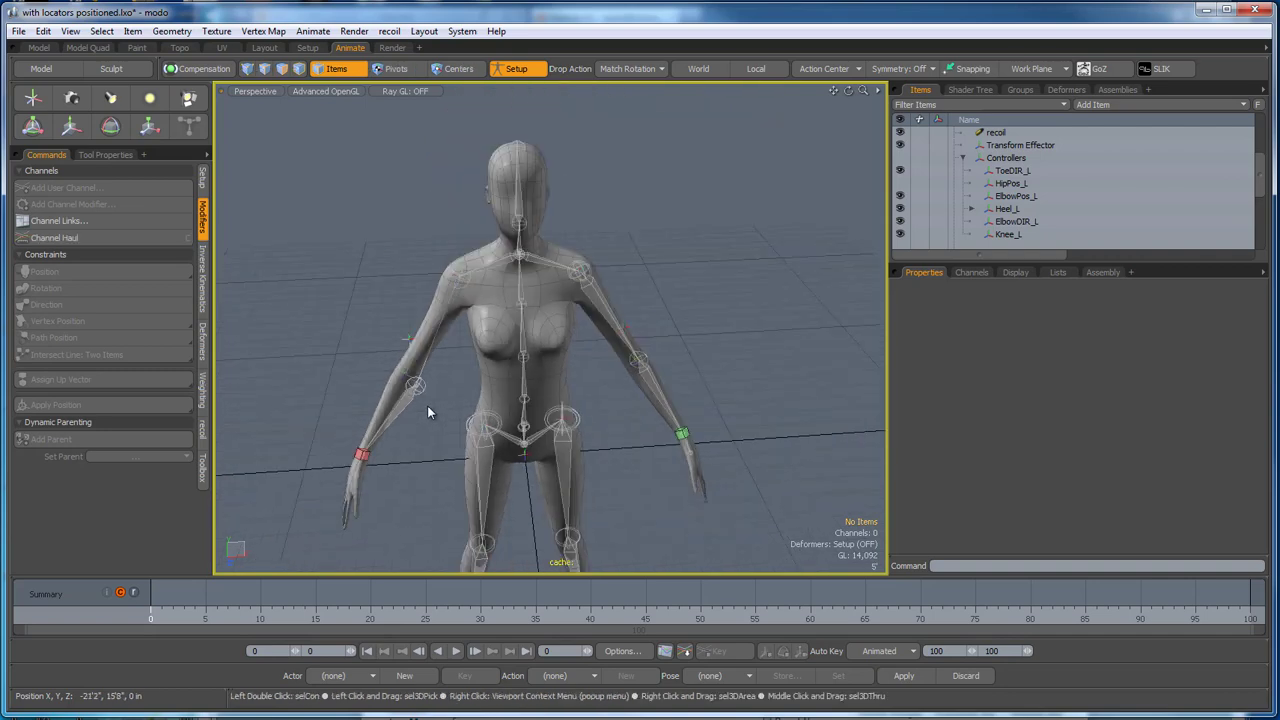
pyautogui.moveTo(434, 401)
pyautogui.keyDown('alt'); pyautogui.mouseDown()
pyautogui.moveTo(423, 387)
pyautogui.moveTo(432, 401)
pyautogui.mouseUp(); pyautogui.keyUp('alt')
pyautogui.keyDown('alt'); pyautogui.moveTo(433, 401); pyautogui.dragTo(439, 397); pyautogui.keyUp('alt')
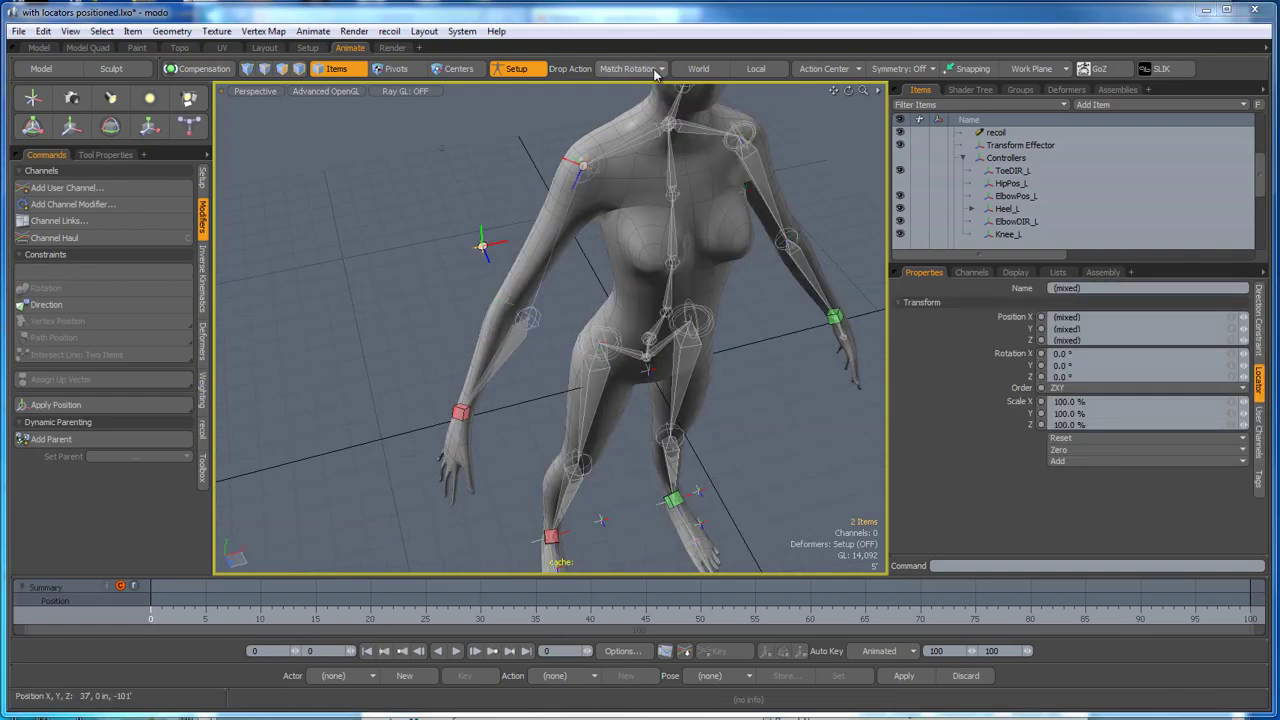
# Change the drop action to Match Position and try to match the right elbow joint to its position locator.
pyautogui.click(656, 73)
pyautogui.click(651, 54)
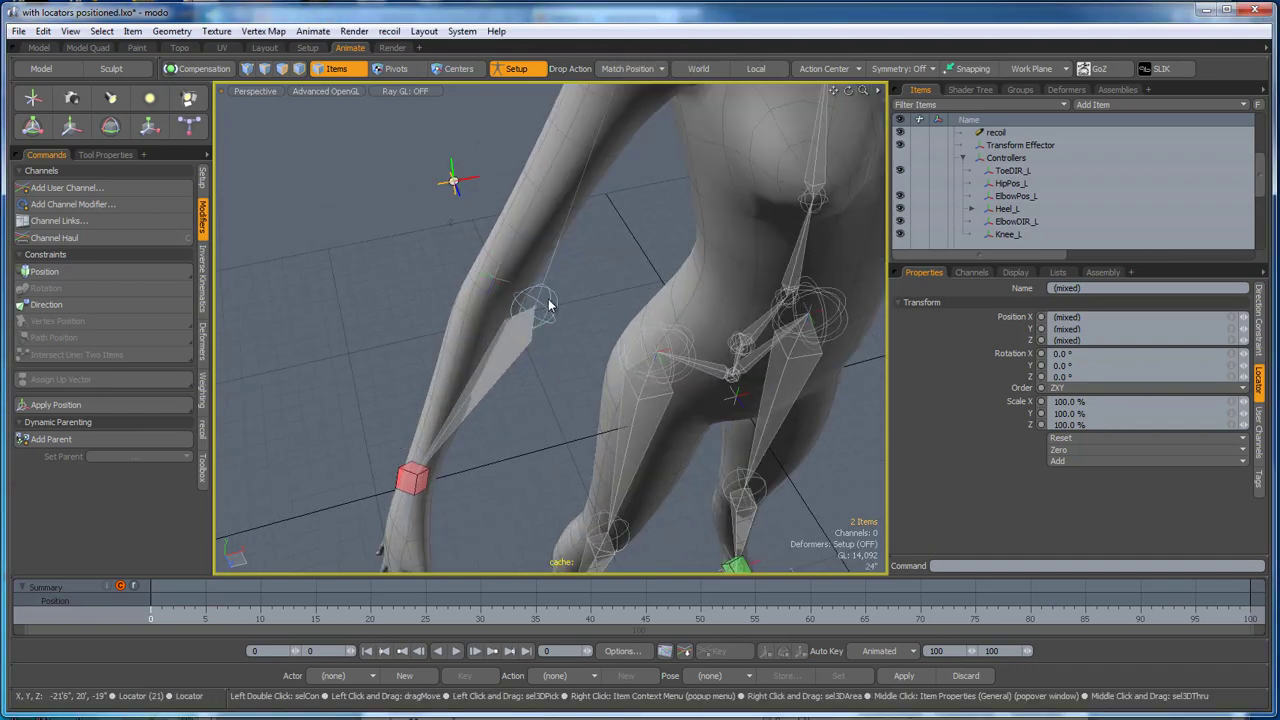
pyautogui.keyDown('shift'); pyautogui.click(548, 306); pyautogui.keyUp('shift')
pyautogui.moveTo(496, 287); pyautogui.dragTo(481, 273)
pyautogui.scroll(-4, 496, 286)
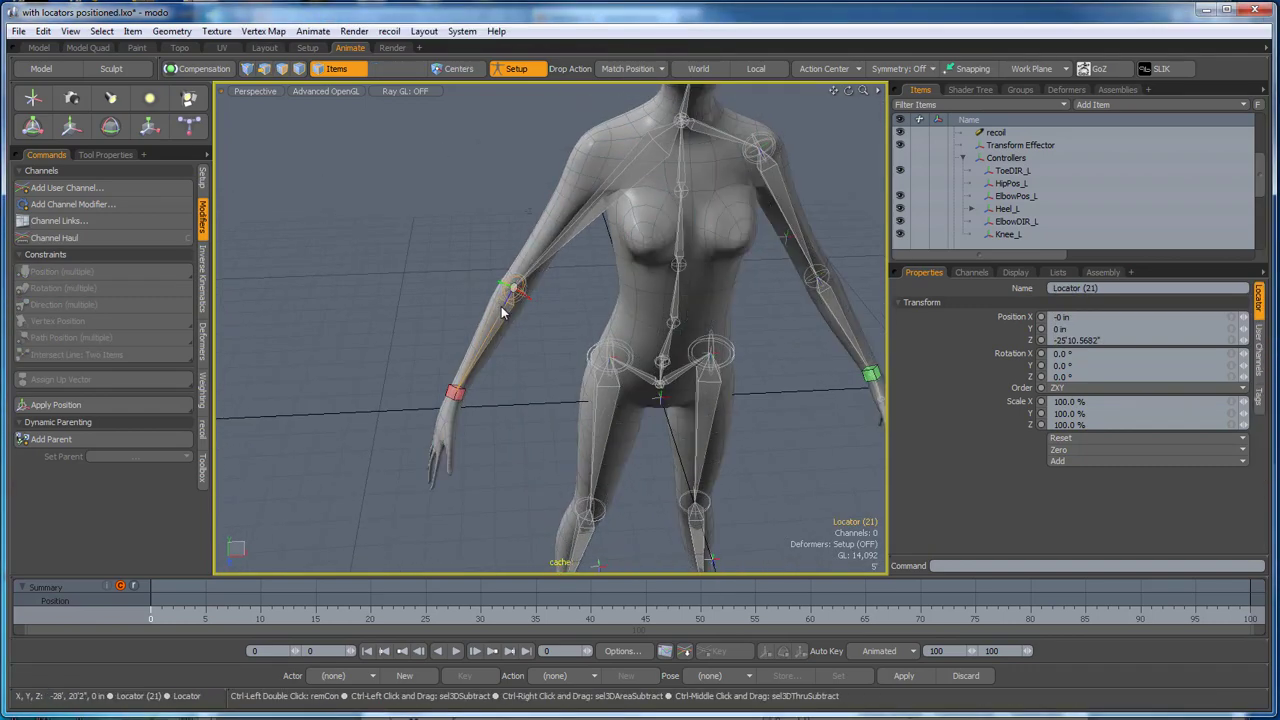
# Undo the position match of the right elbow joint.
pyautogui.click(521, 347)
pyautogui.hotkey('ctrl', 'z')
pyautogui.hotkey('ctrl', 'z')
pyautogui.hotkey('ctrl', 'z')
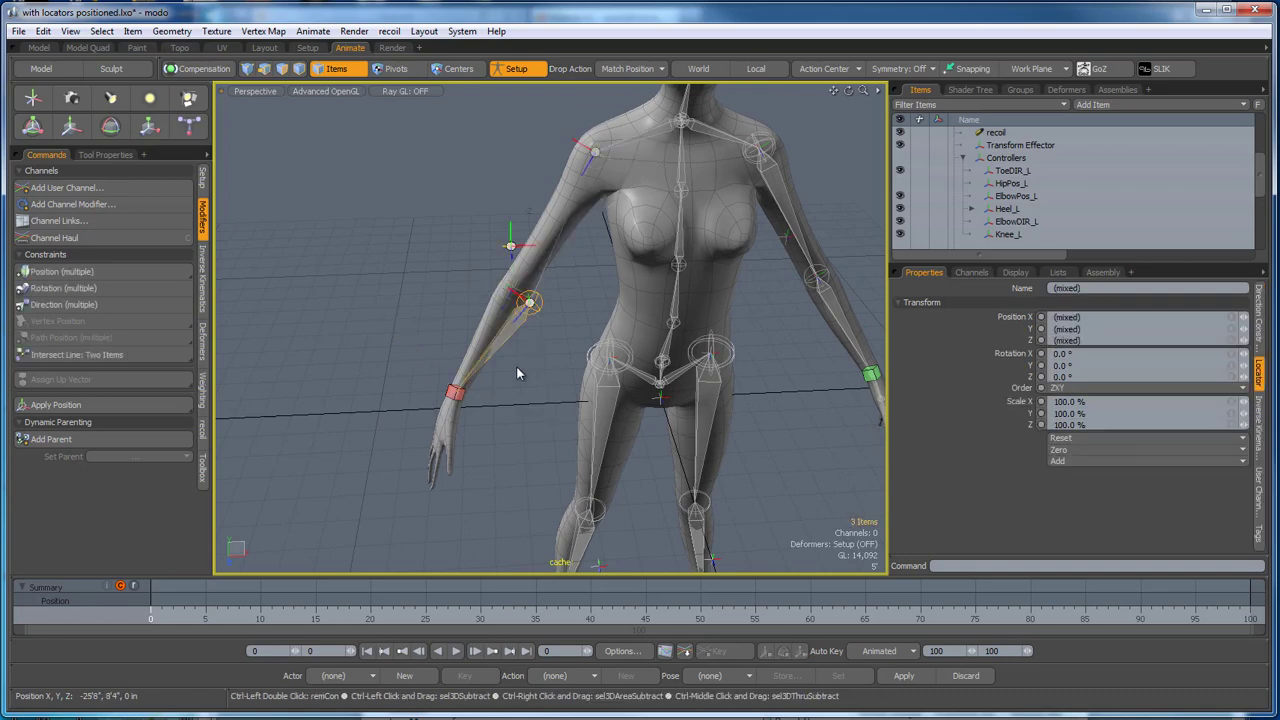
pyautogui.keyDown('alt'); pyautogui.moveTo(521, 411); pyautogui.dragTo(549, 443); pyautogui.keyUp('alt')
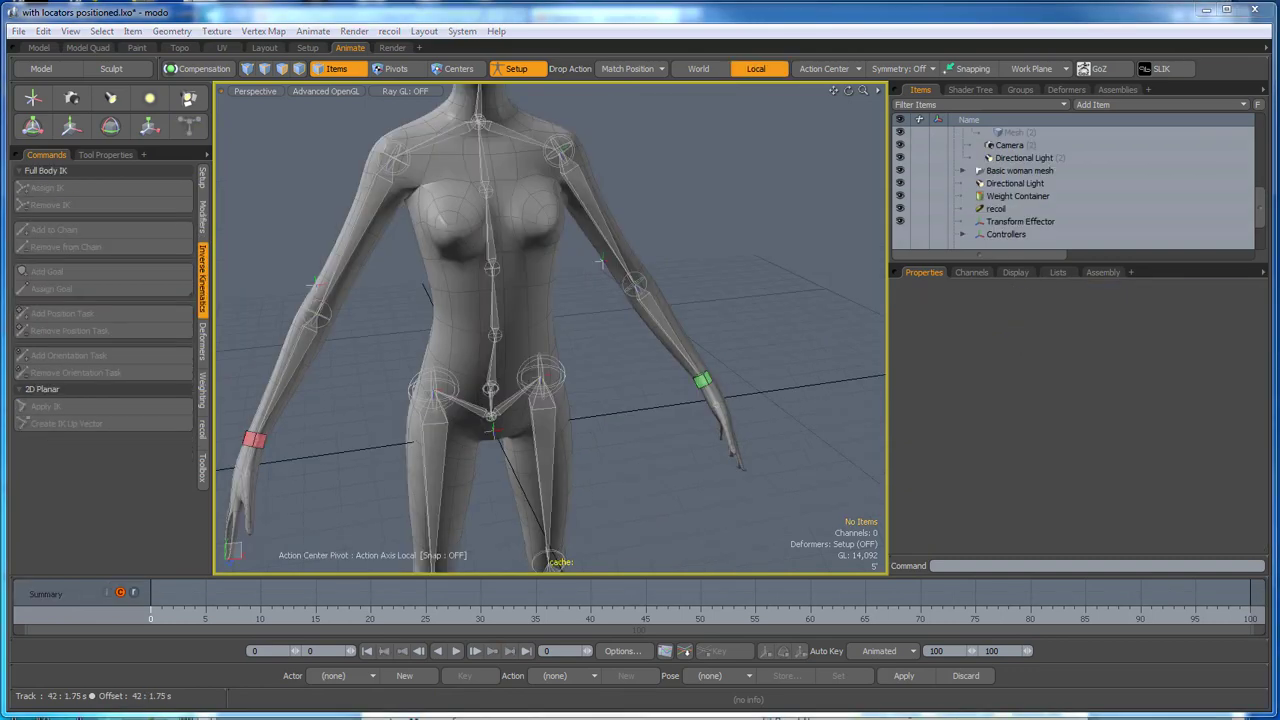
# Add a direction constraint from the right shoulder locator to the right wrist's IK goal.
pyautogui.keyDown('alt'); pyautogui.moveTo(666, 534); pyautogui.dragTo(681, 451); pyautogui.keyUp('alt')
pyautogui.scroll(-2, 695, 463)
pyautogui.scroll(7, 515, 263)
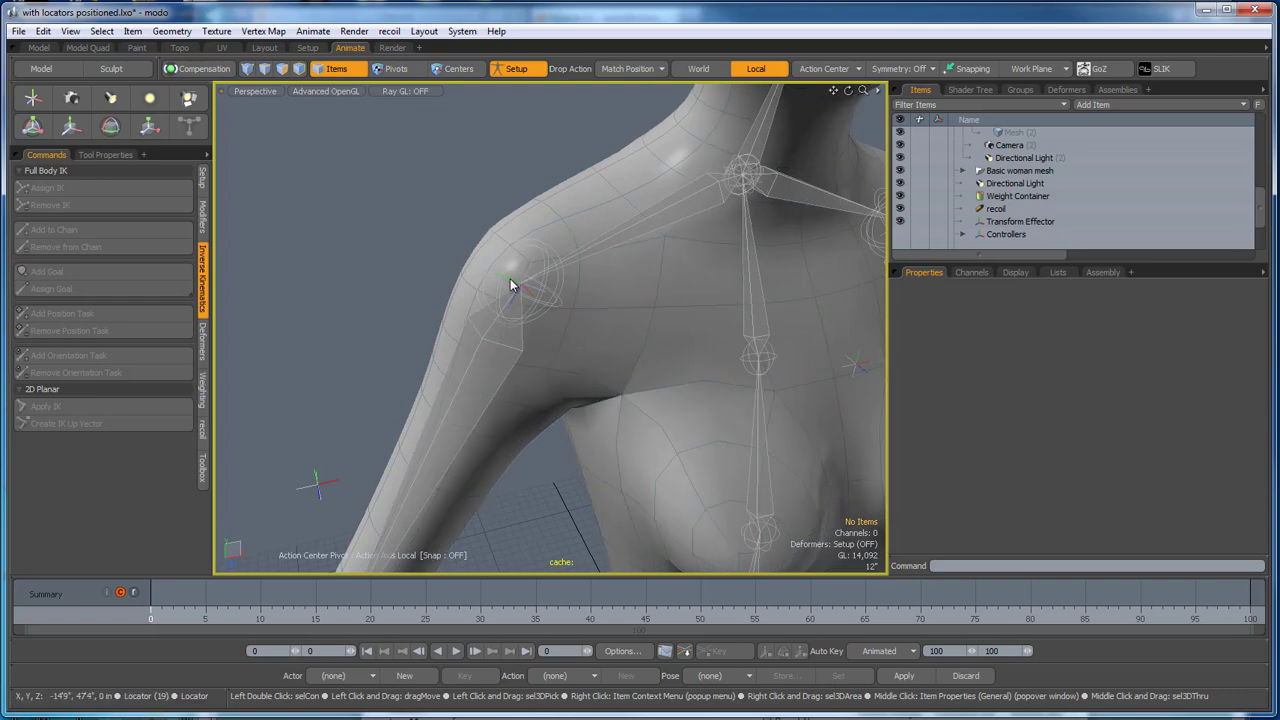
pyautogui.click(512, 284)
pyautogui.scroll(-6, 537, 268)
pyautogui.scroll(2, 437, 479)
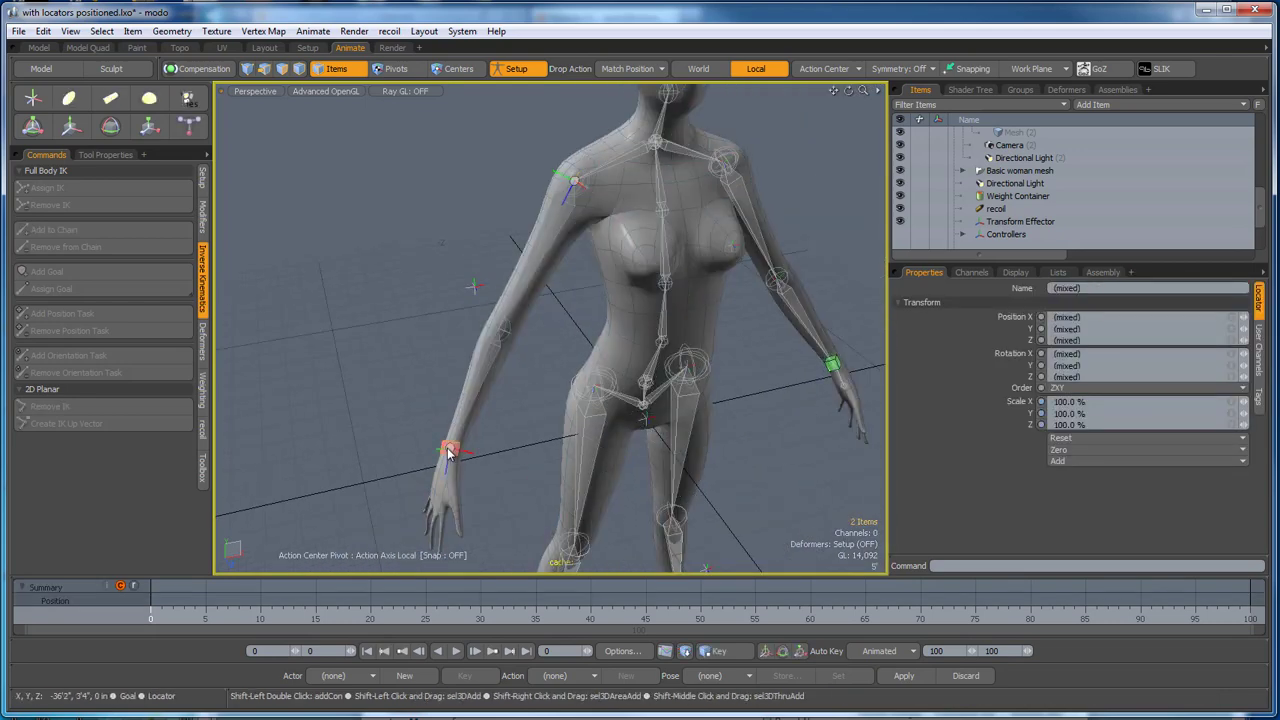
pyautogui.click(204, 218)
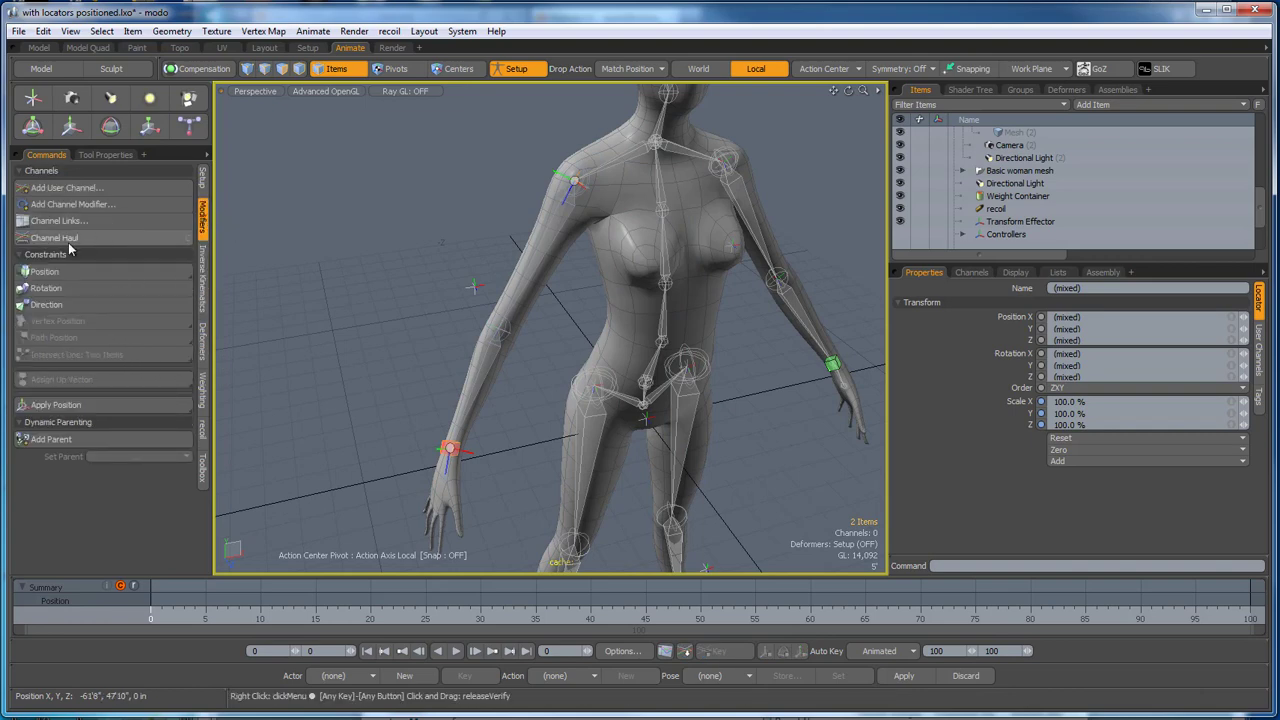
pyautogui.click(486, 289)
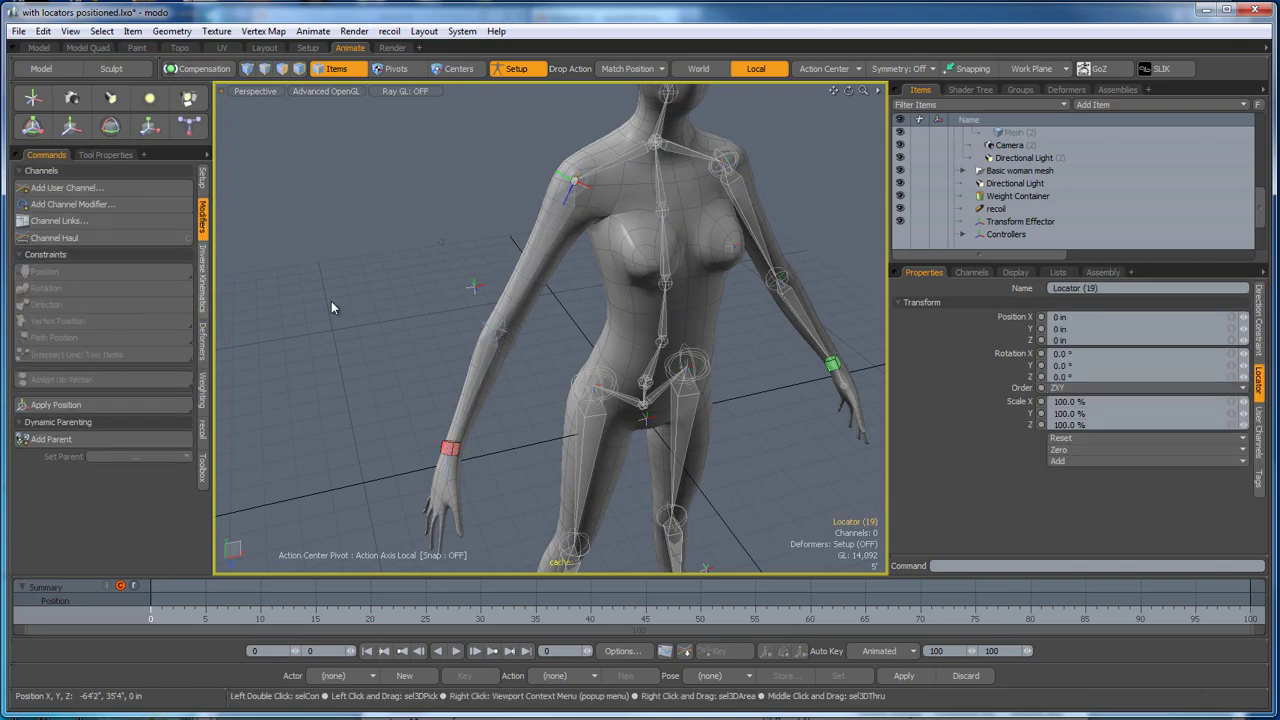
# Assign the right elbow's direction locator as the up vector of the right shoulder's direction constraint.
pyautogui.keyDown('shift'); pyautogui.click(476, 289); pyautogui.keyUp('shift')
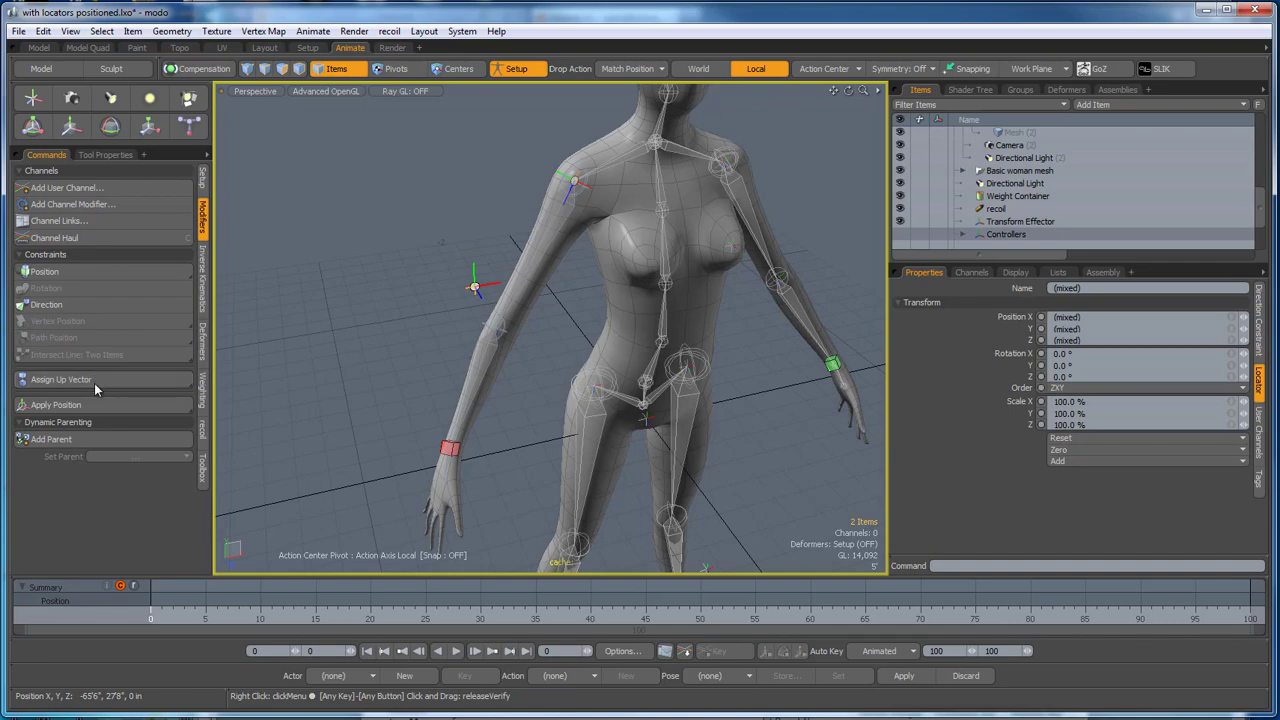
pyautogui.scroll(-4, 400, 390)
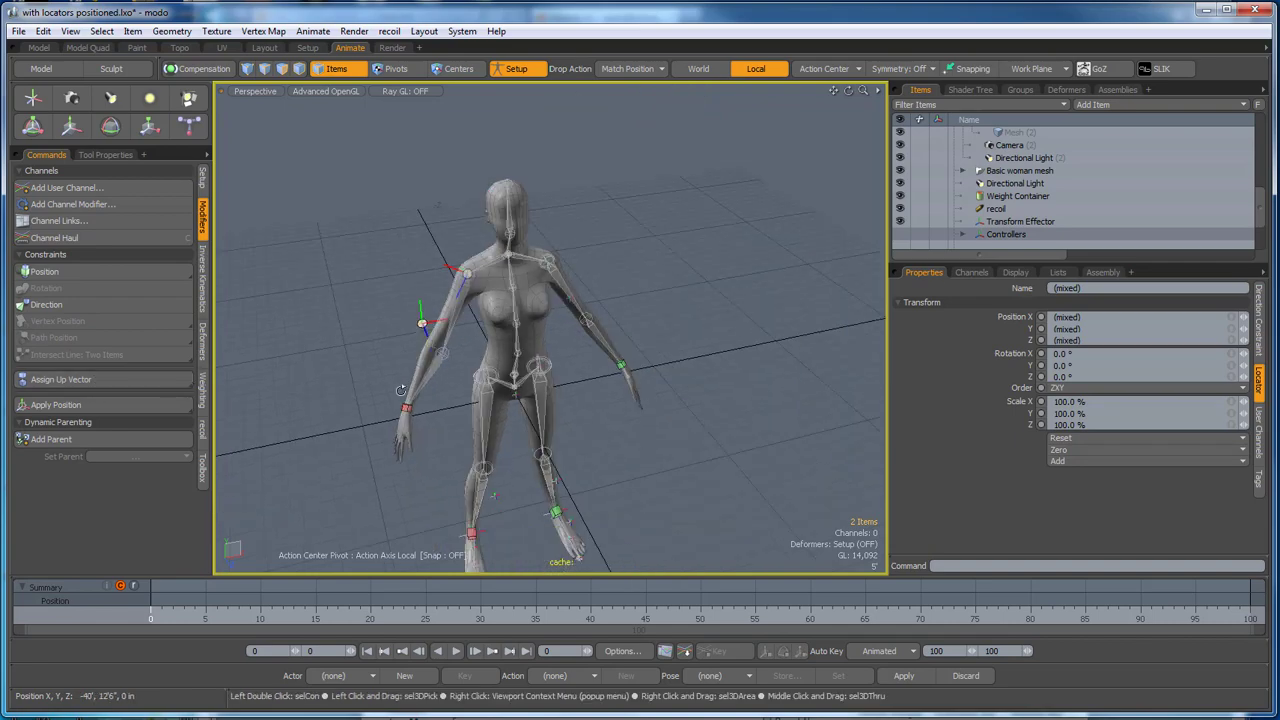
pyautogui.keyDown('alt'); pyautogui.moveTo(400, 390); pyautogui.dragTo(663, 394); pyautogui.keyUp('alt')
# Add a direction constraint from the shoulder_L locator to the left wrist's IK goal.
pyautogui.scroll(5, 606, 271)
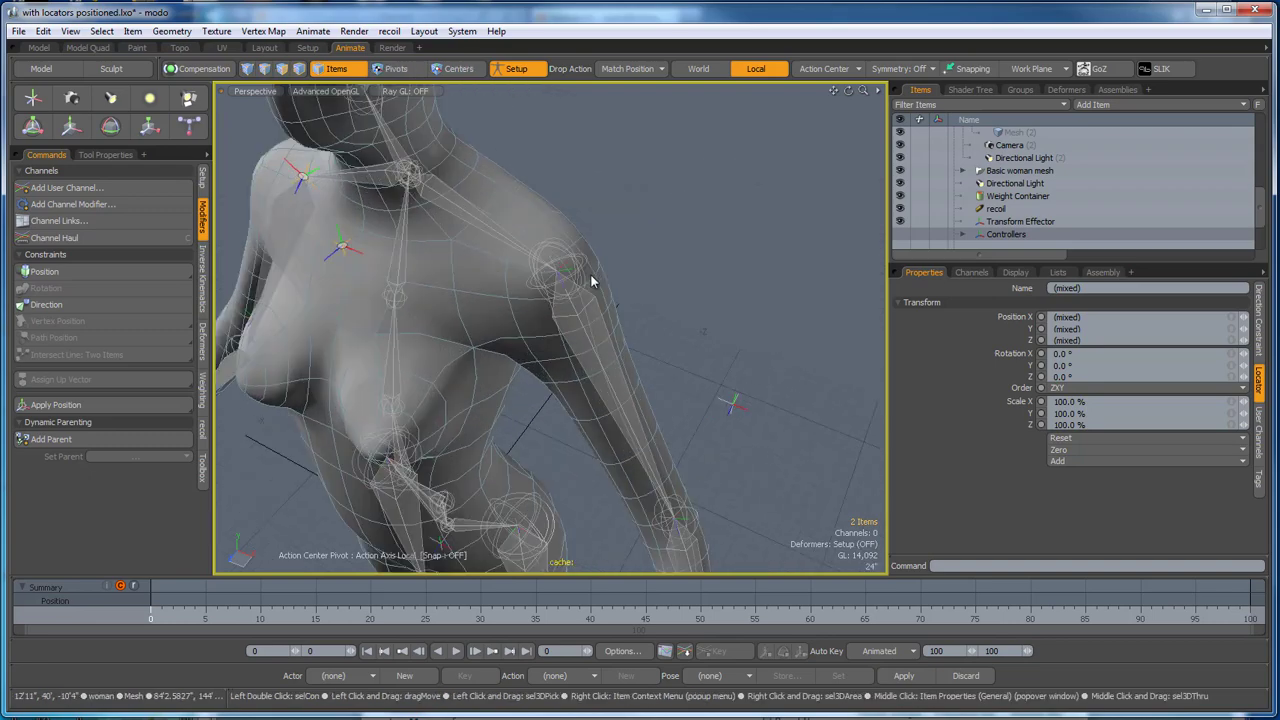
pyautogui.scroll(3, 580, 276)
pyautogui.click(562, 272)
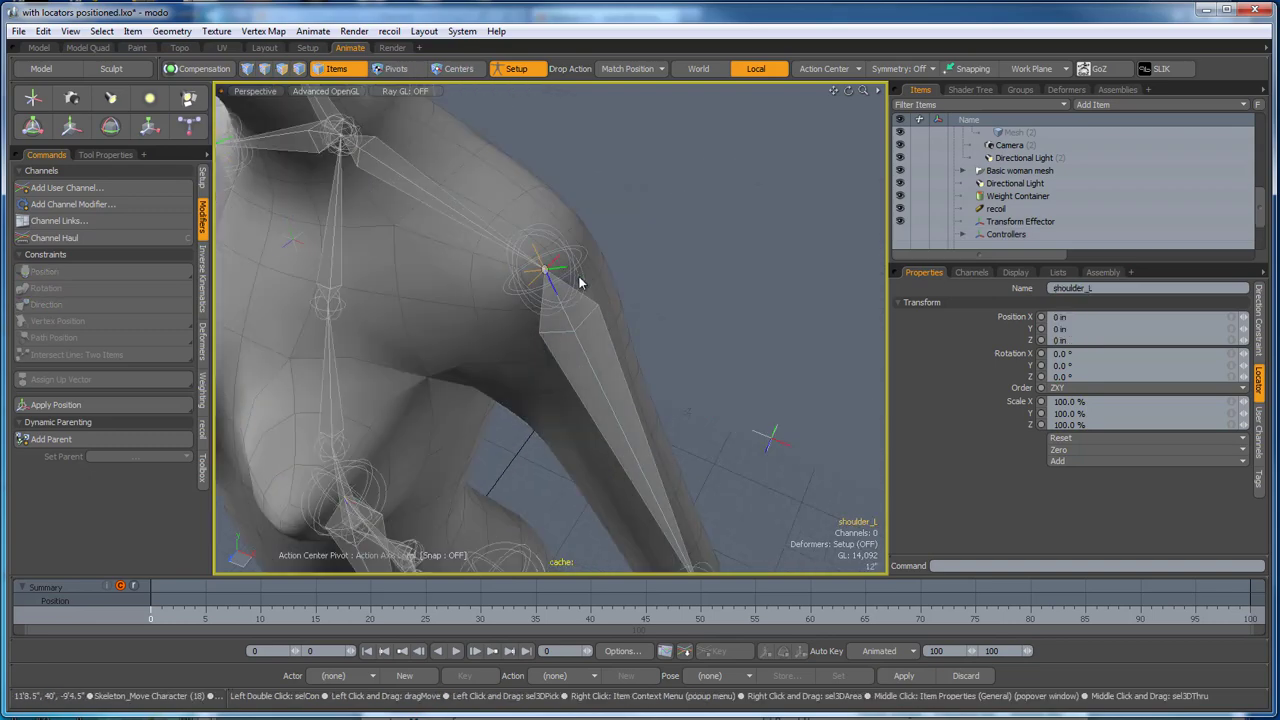
pyautogui.scroll(-8, 600, 268)
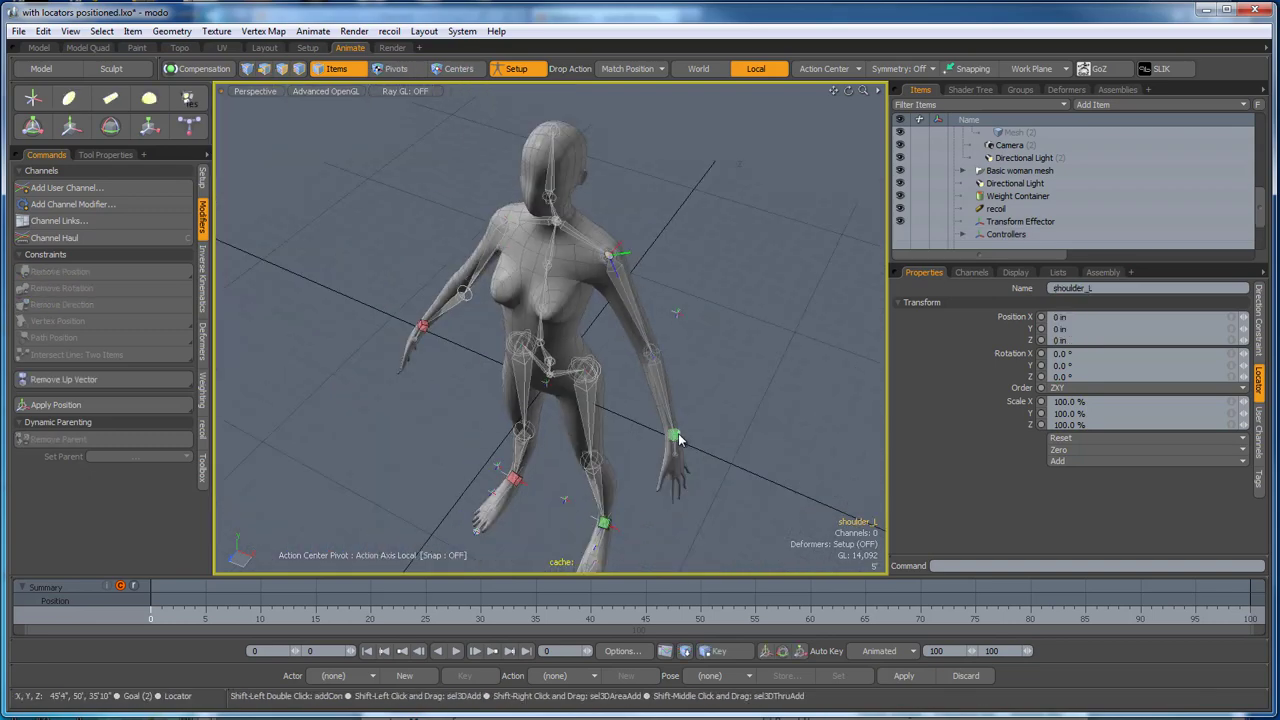
pyautogui.click(91, 305)
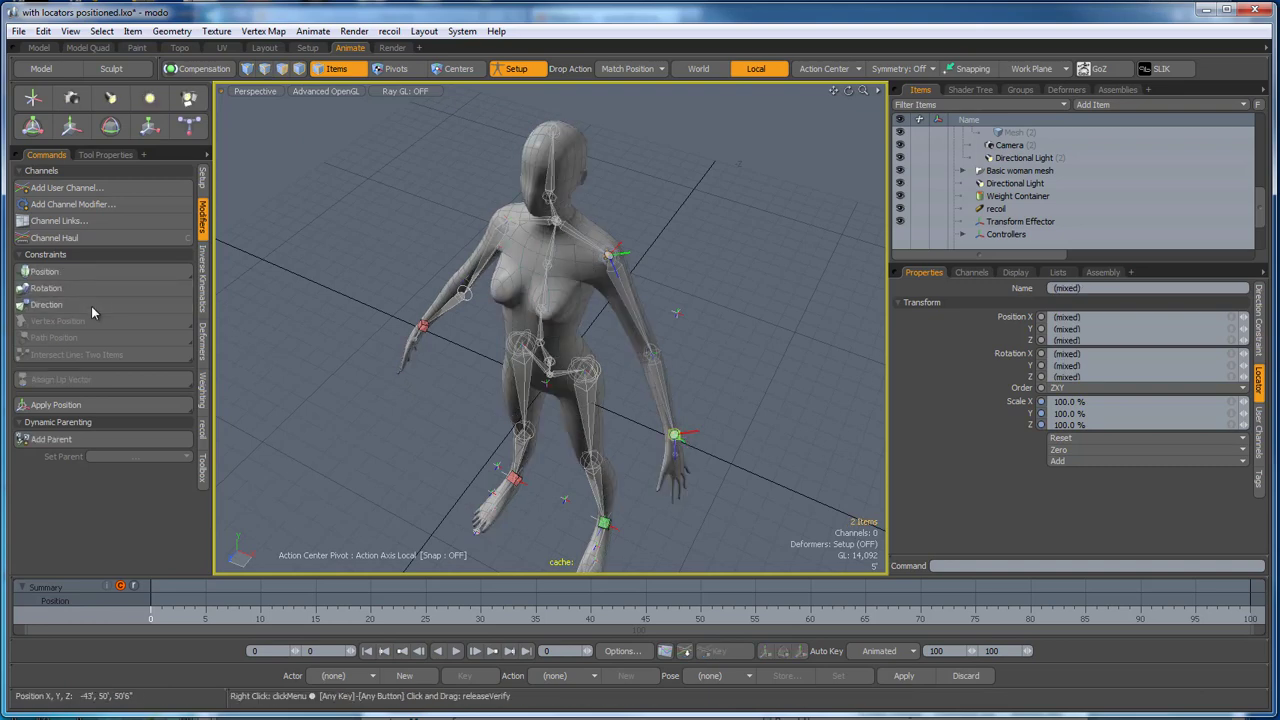
# Assign the ElbowDIR_L locator as the up vector for the shoulder_L locator's direction constraint.
pyautogui.keyDown('shift'); pyautogui.click(677, 314); pyautogui.keyUp('shift')
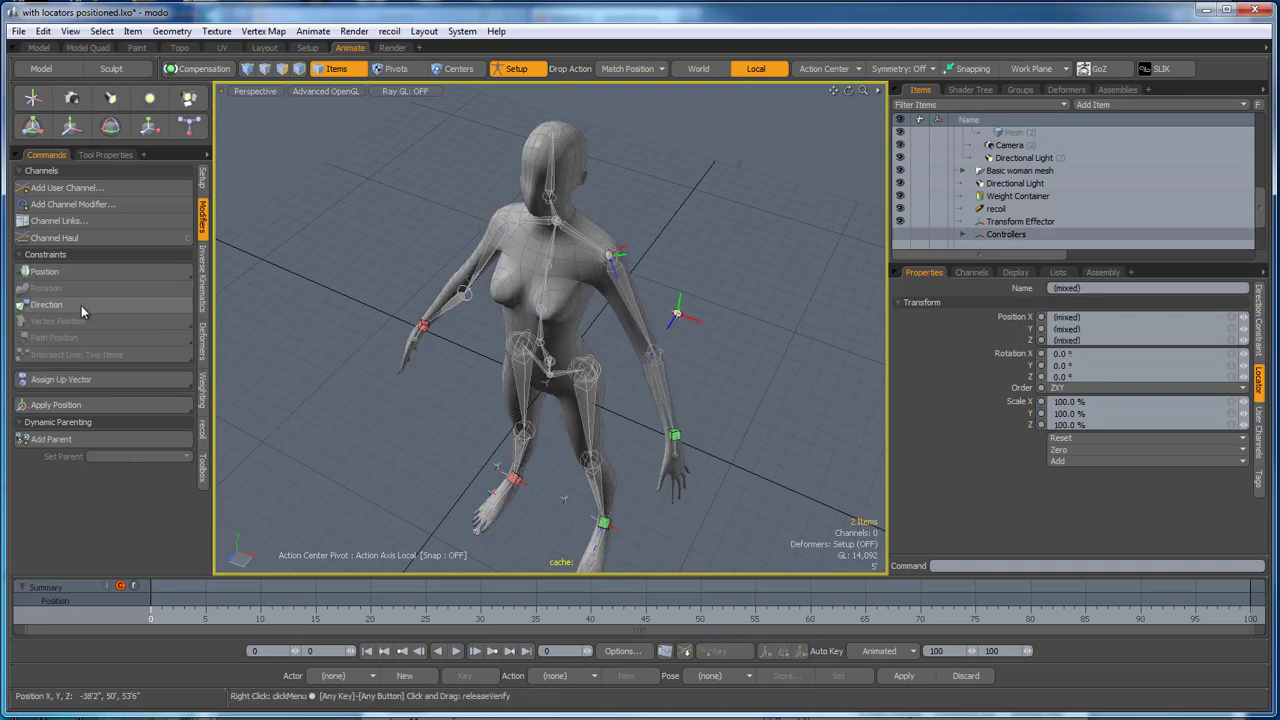
pyautogui.click(82, 380)
pyautogui.keyDown('alt'); pyautogui.moveTo(485, 466); pyautogui.dragTo(603, 446); pyautogui.keyUp('alt')
pyautogui.keyDown('alt'); pyautogui.keyDown('shift'); pyautogui.moveTo(603, 446); pyautogui.dragTo(606, 398); pyautogui.keyUp('shift'); pyautogui.keyUp('alt')
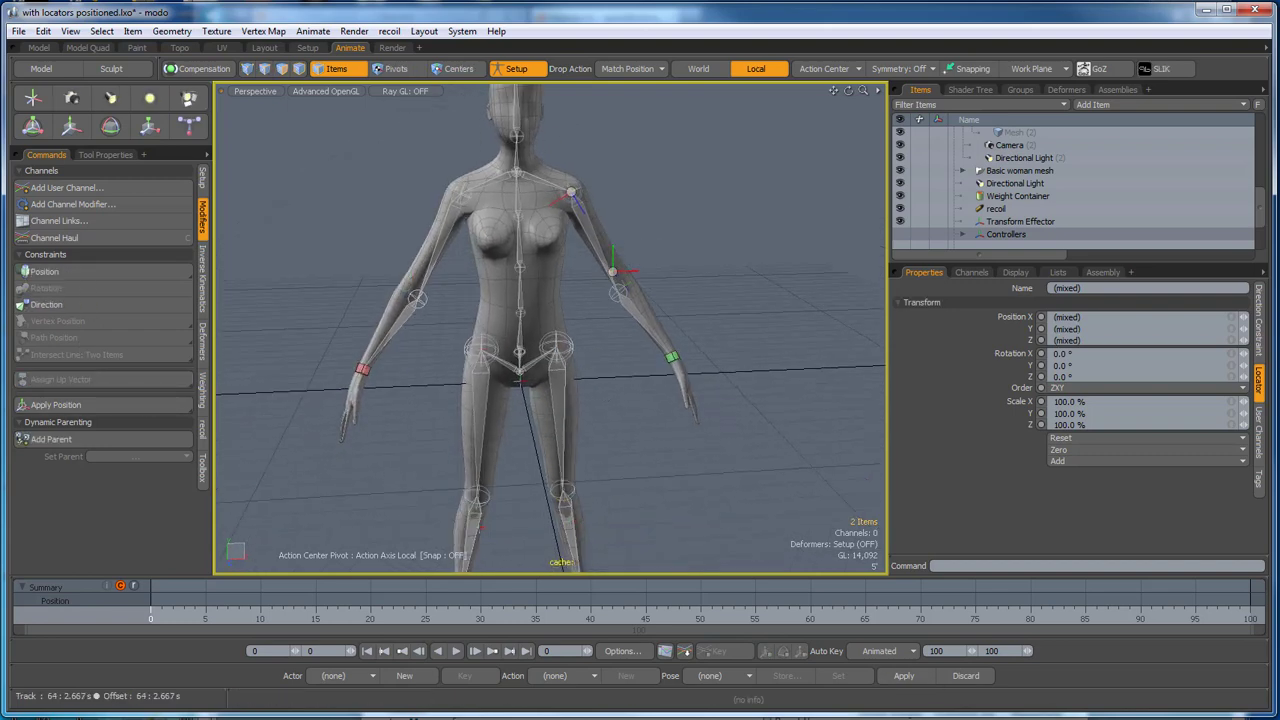
# Examine how the left elbow joint sits relative to the ElbowPos_L locator.
pyautogui.keyDown('alt'); pyautogui.moveTo(779, 369); pyautogui.dragTo(756, 396); pyautogui.keyUp('alt')
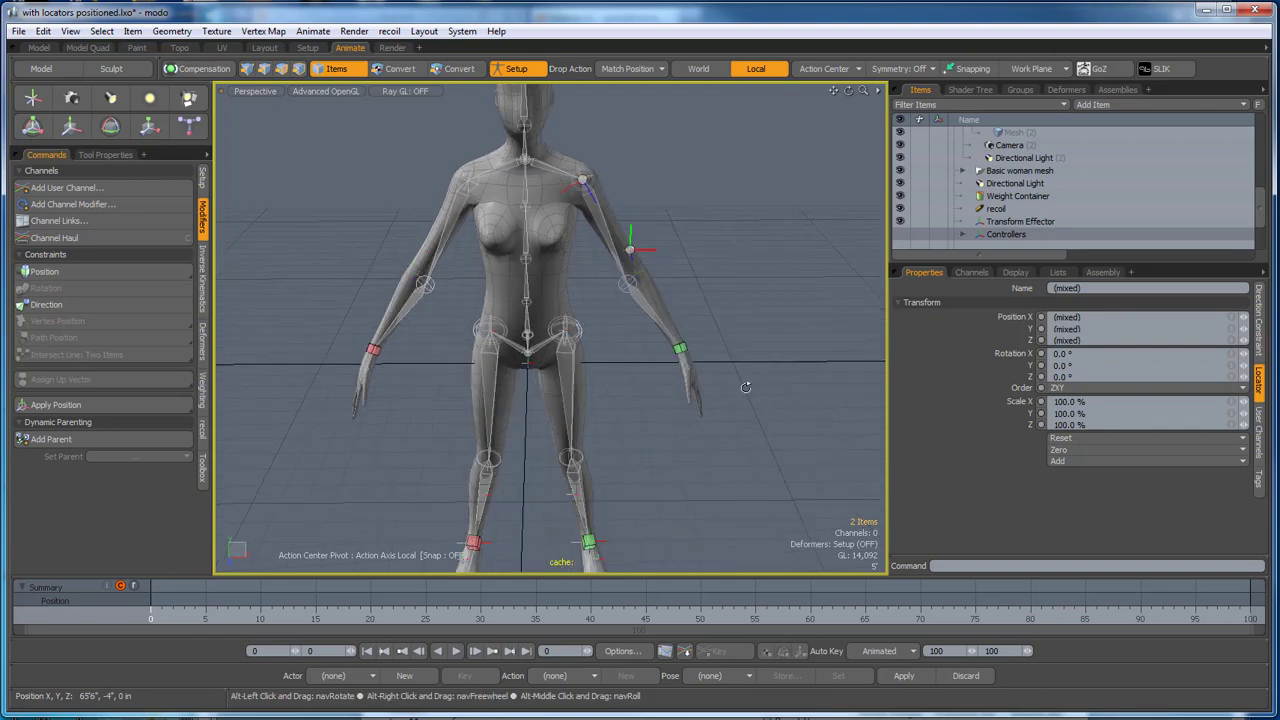
pyautogui.keyDown('alt'); pyautogui.moveTo(702, 320); pyautogui.dragTo(706, 318); pyautogui.keyUp('alt')
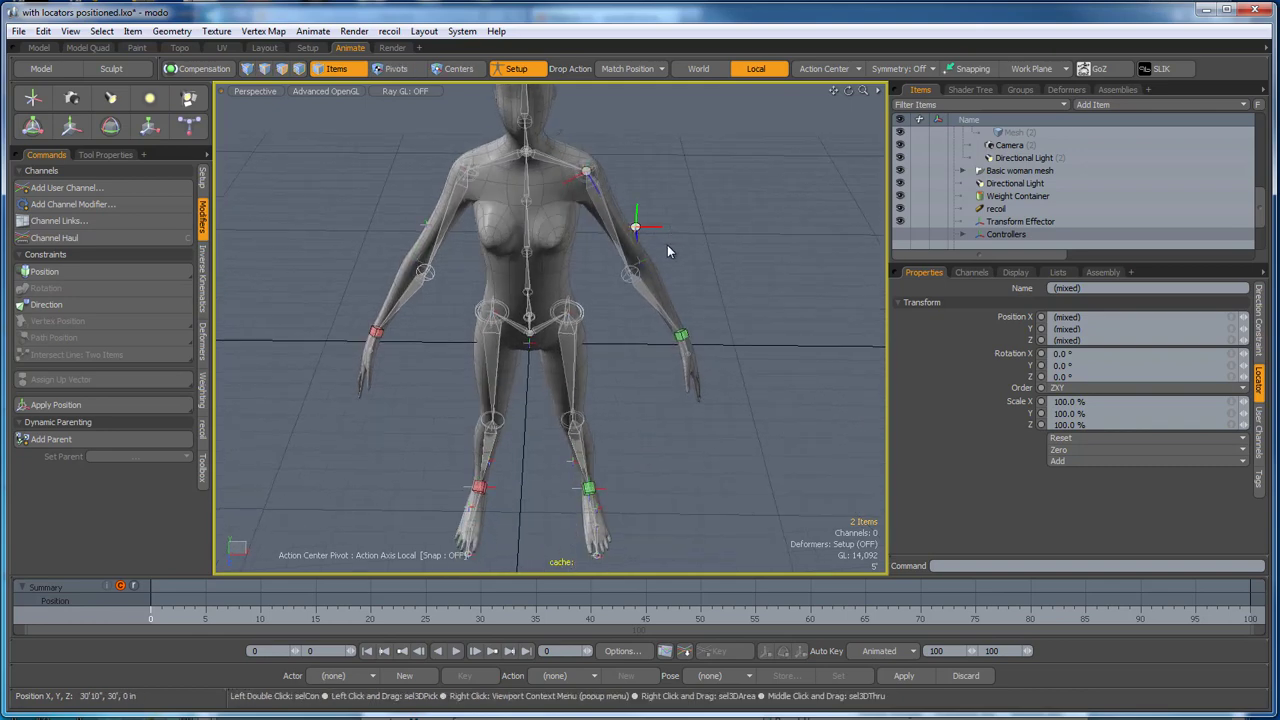
pyautogui.scroll(10, 667, 249)
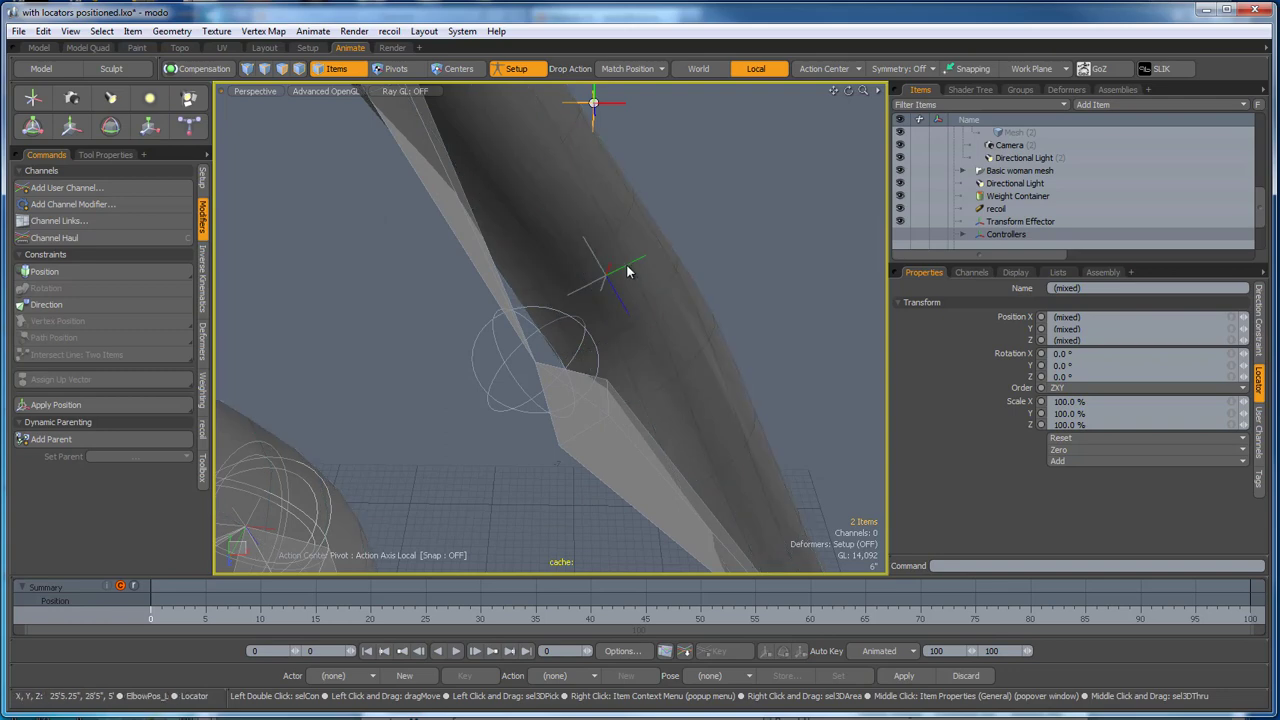
pyautogui.scroll(-3, 629, 271)
pyautogui.keyDown('alt'); pyautogui.moveTo(629, 271); pyautogui.dragTo(682, 311); pyautogui.keyUp('alt')
pyautogui.scroll(-2, 682, 310)
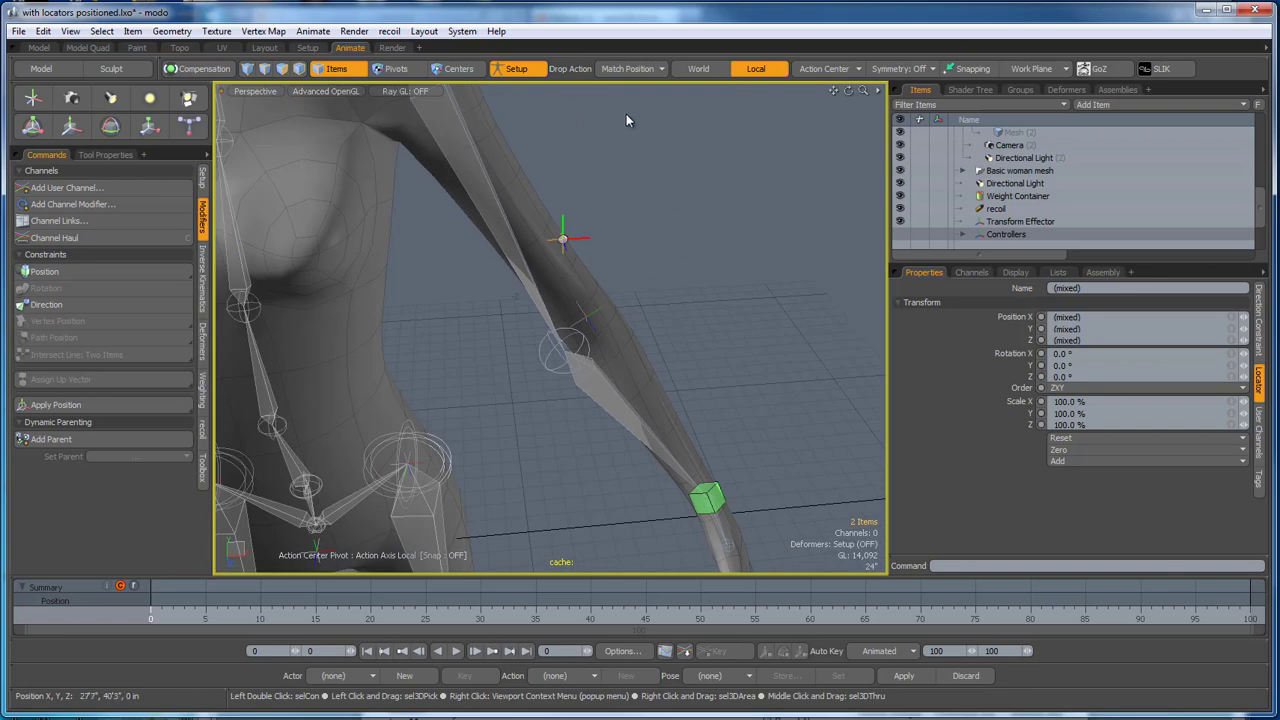
pyautogui.keyDown('alt'); pyautogui.moveTo(690, 268); pyautogui.dragTo(711, 220); pyautogui.keyUp('alt')
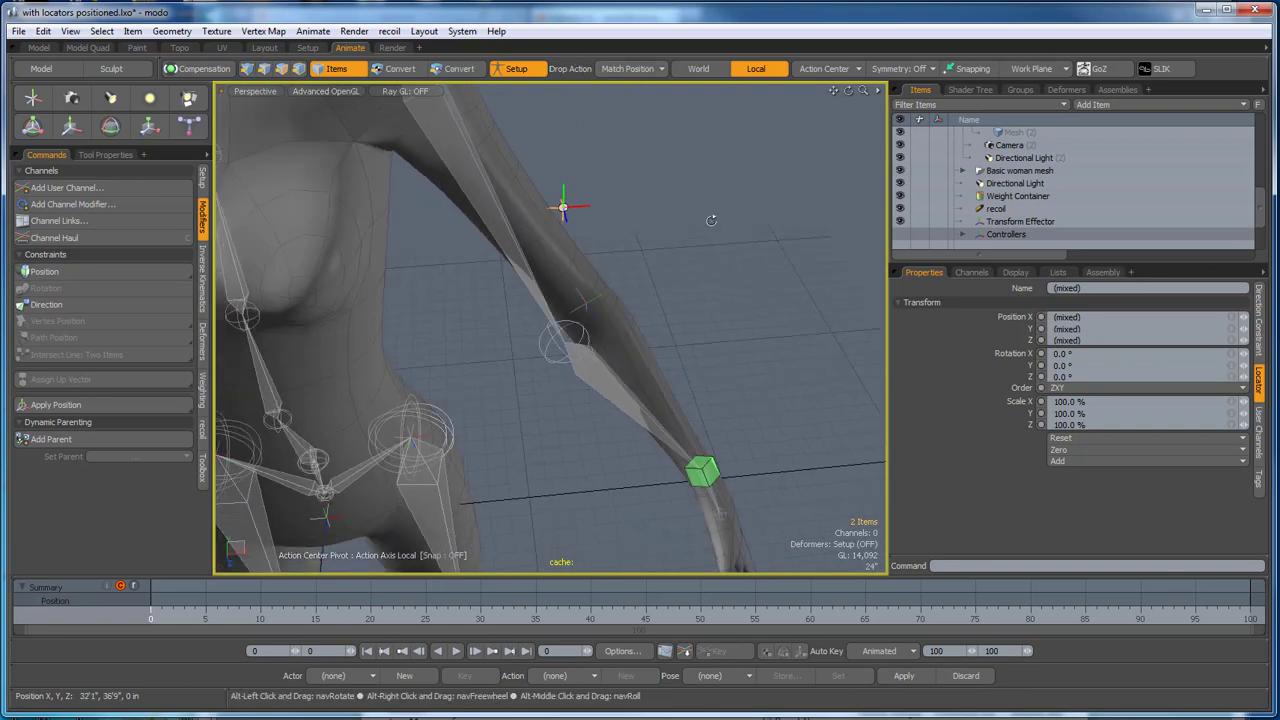
# Select the left elbow joint and check its placement in the arm from another angle.
pyautogui.click(731, 268)
pyautogui.keyDown('alt'); pyautogui.moveTo(731, 268); pyautogui.dragTo(604, 324); pyautogui.keyUp('alt')
pyautogui.click(580, 355)
pyautogui.scroll(-4, 627, 324)
pyautogui.scroll(4, 630, 328)
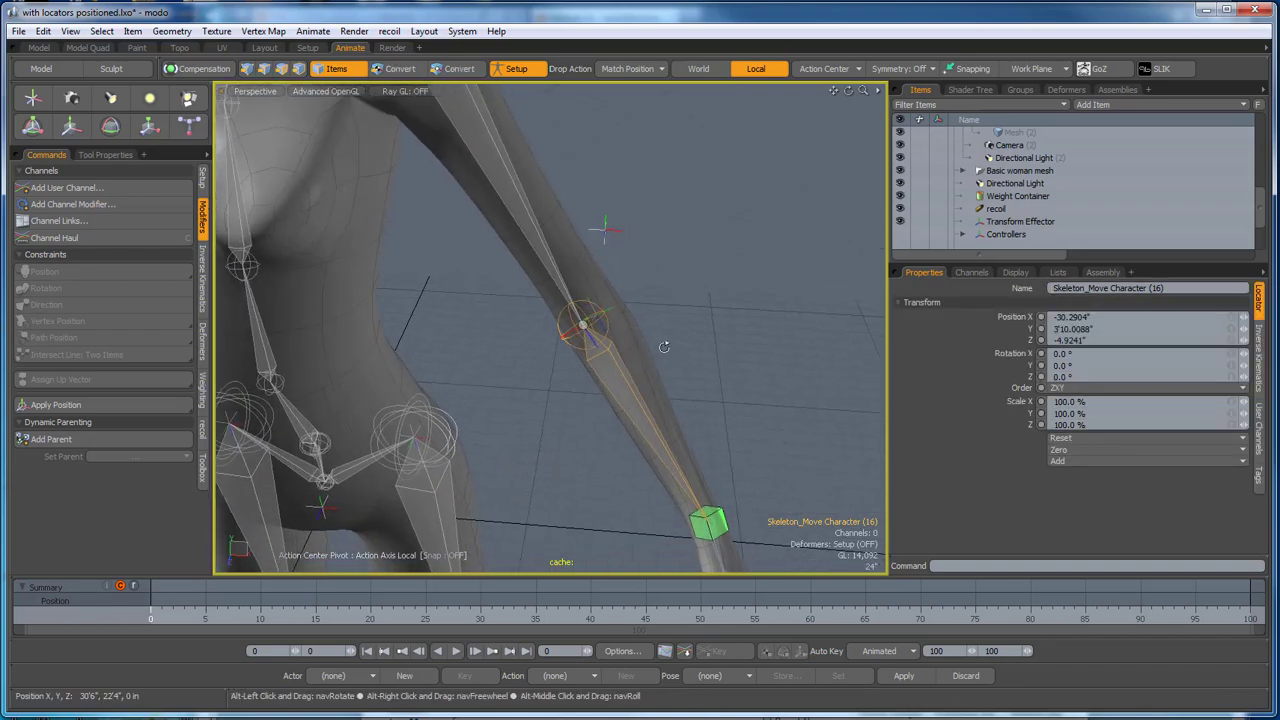
# Match the left elbow joint's position to the ElbowPos_L locator.
pyautogui.scroll(4, 594, 314)
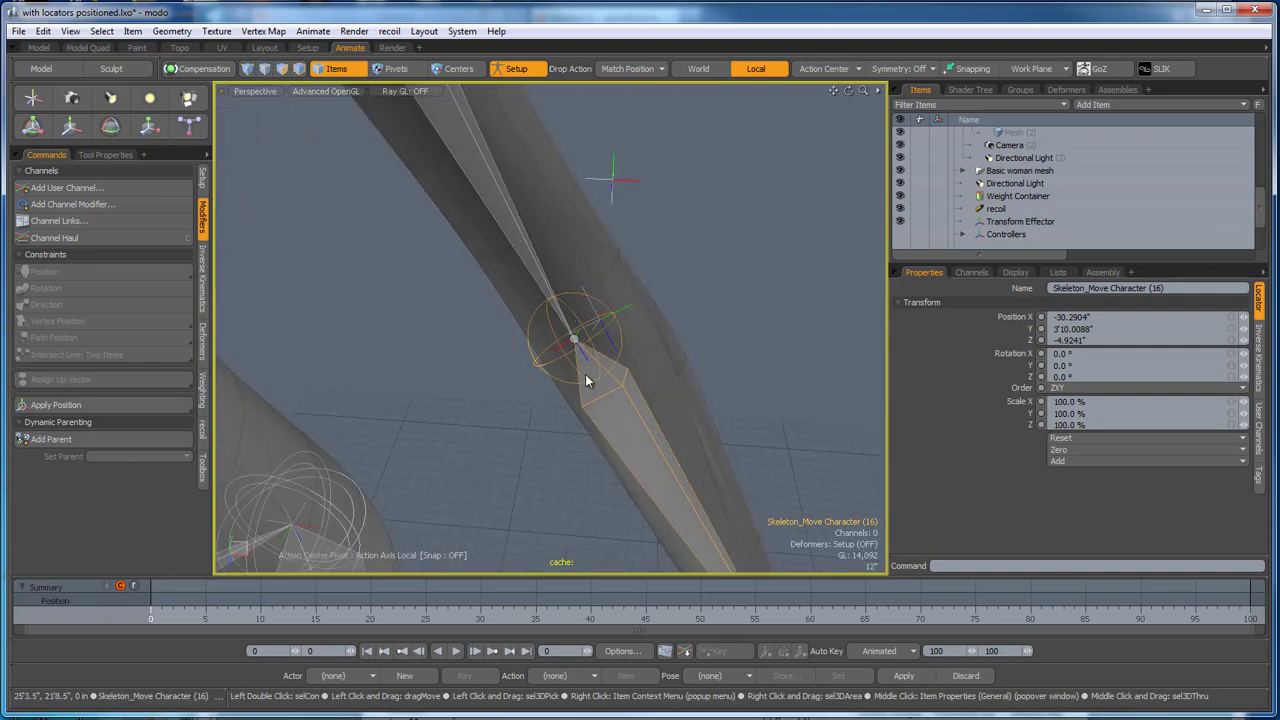
pyautogui.moveTo(585, 372); pyautogui.dragTo(624, 308)
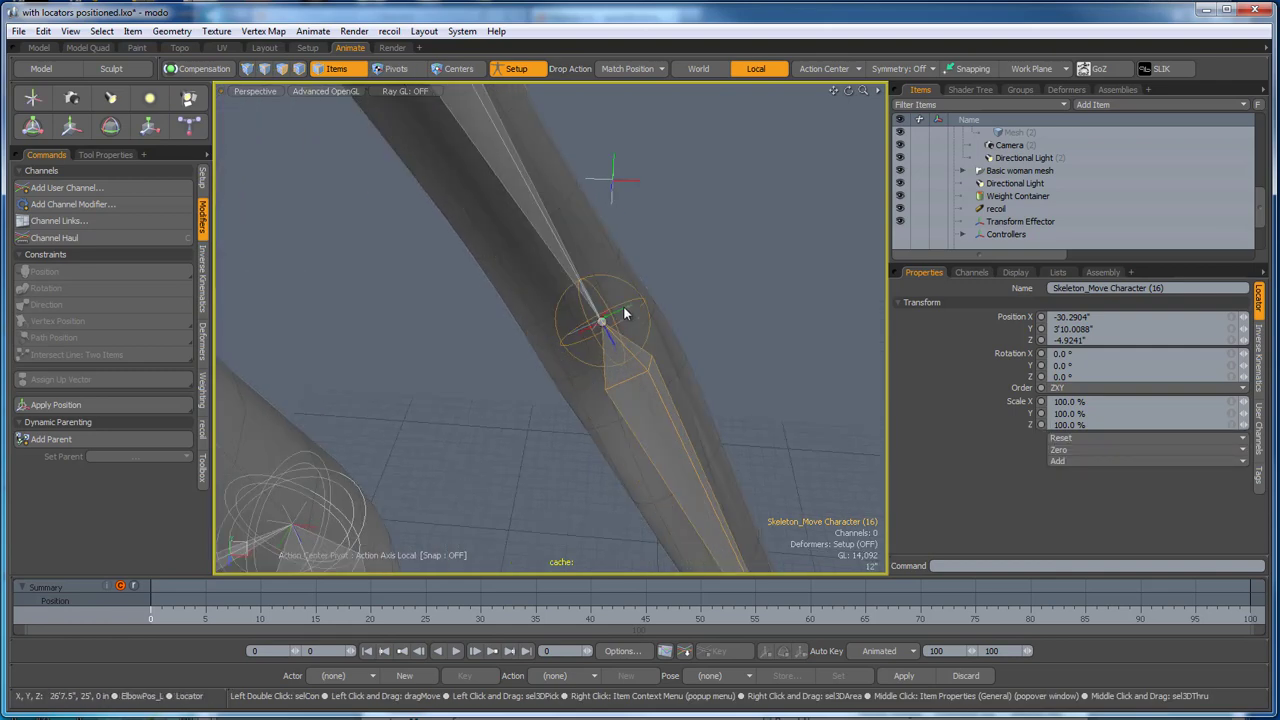
pyautogui.scroll(-8, 624, 314)
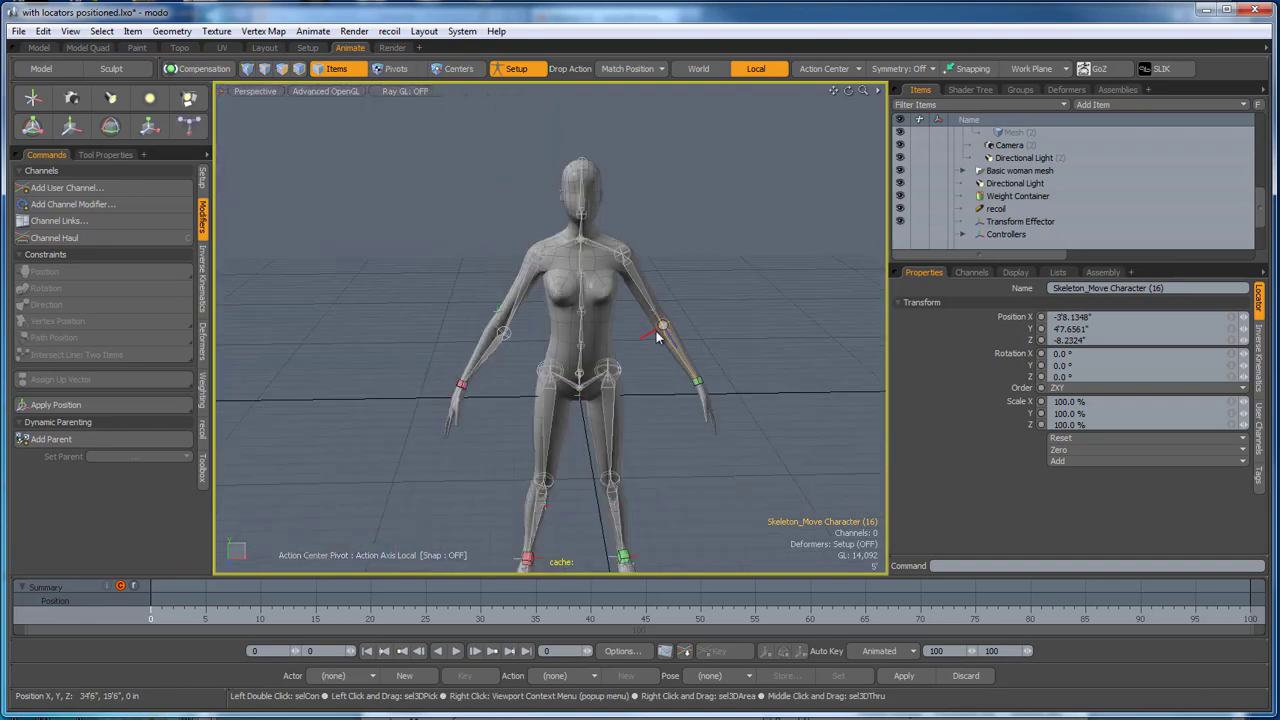
# Match the right elbow joint's position to the elbow locator in the middle of the right arm.
pyautogui.scroll(8, 513, 348)
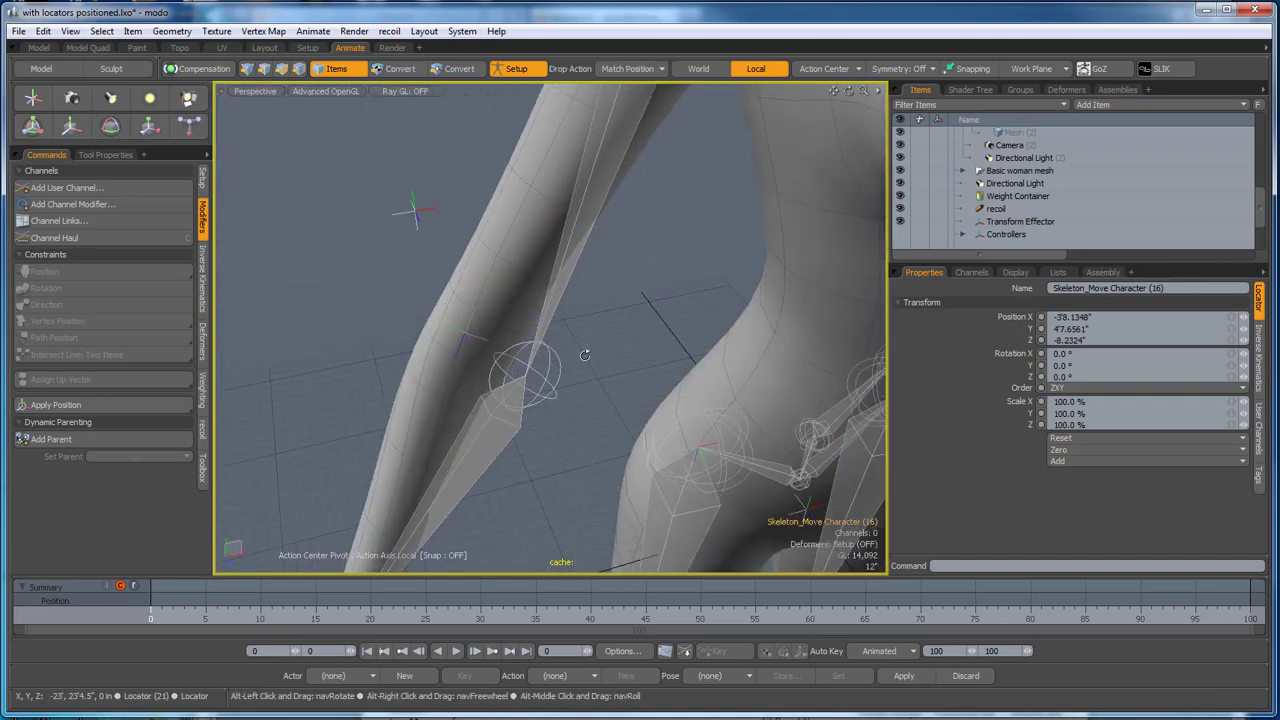
pyautogui.click(547, 386)
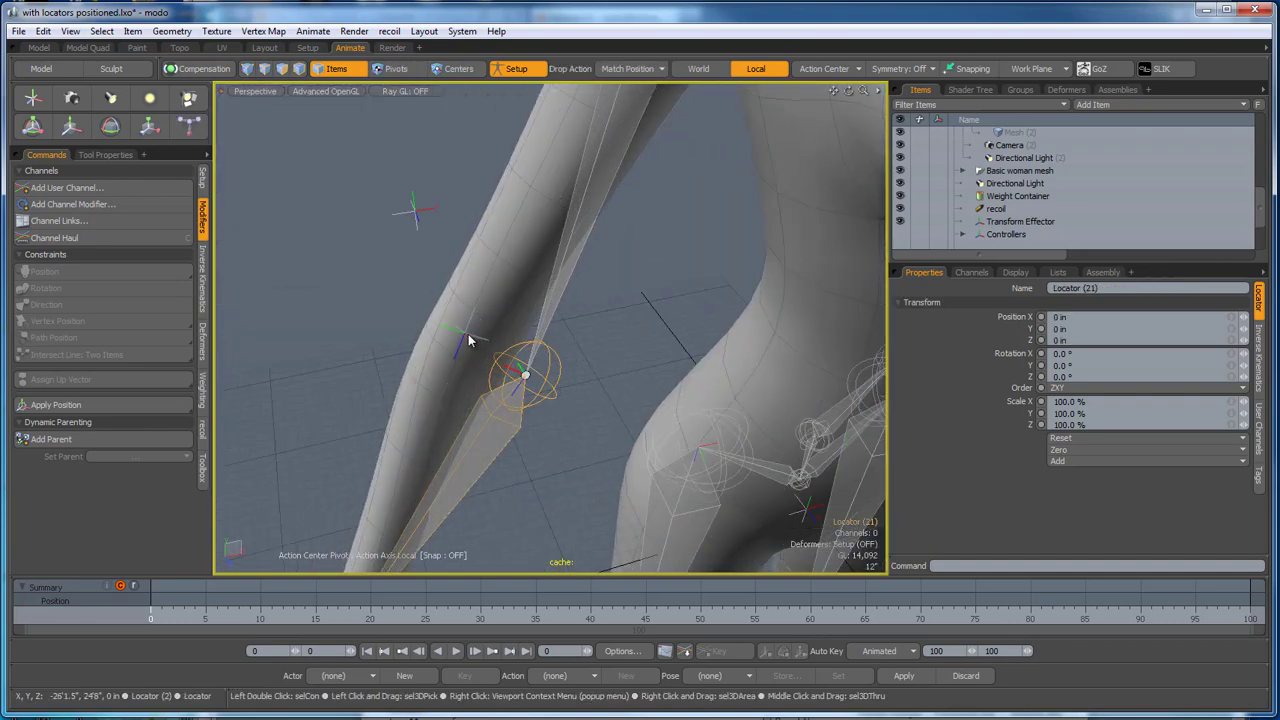
pyautogui.moveTo(466, 335)
pyautogui.mouseDown()
pyautogui.moveTo(443, 318)
pyautogui.moveTo(444, 342)
pyautogui.mouseUp()
pyautogui.scroll(-5, 457, 335)
pyautogui.scroll(-3, 447, 346)
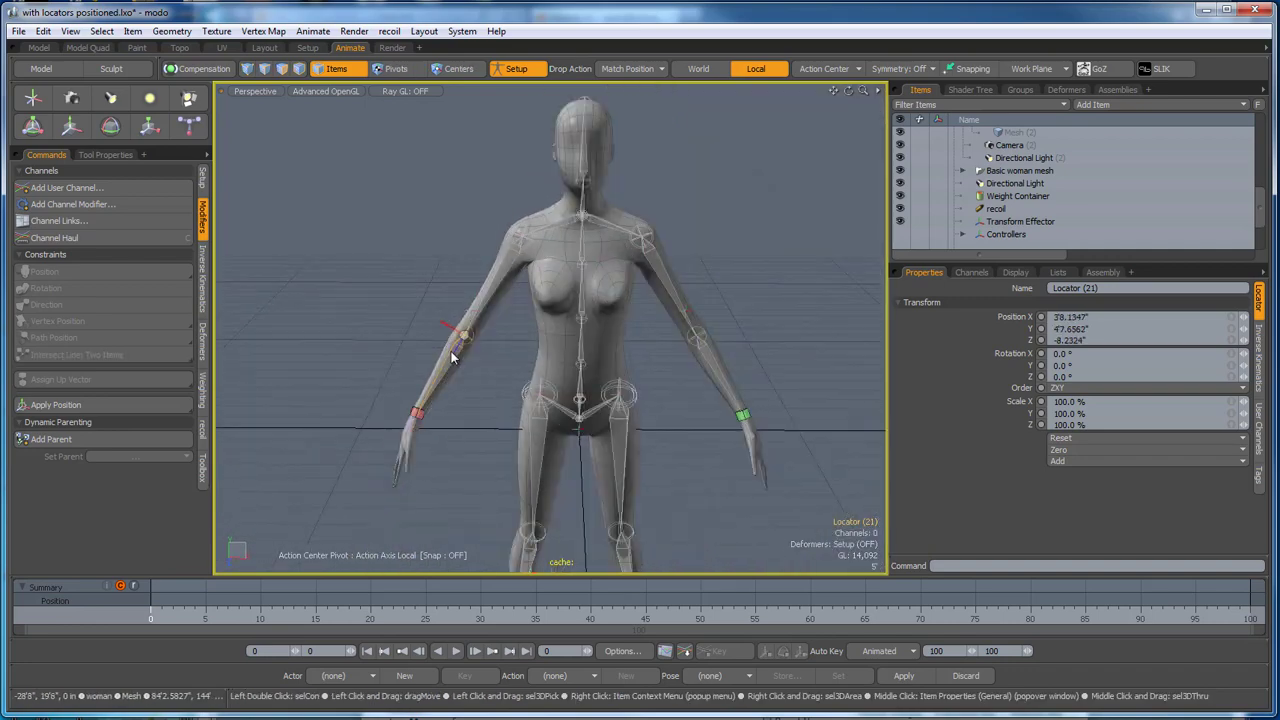
# Bind the woman mesh to the skeleton through a spine joint, using the Heat bind type.
pyautogui.click(985, 638)
pyautogui.press('a')
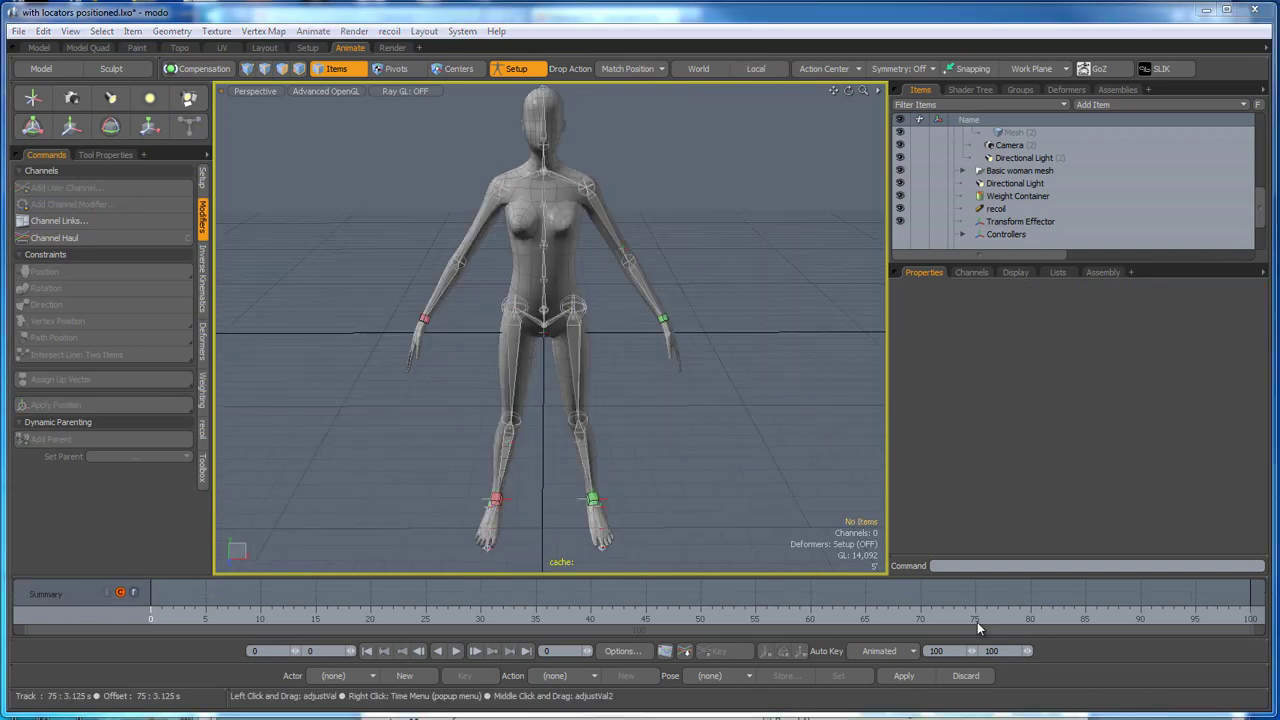
pyautogui.keyDown('alt'); pyautogui.moveTo(672, 405); pyautogui.dragTo(715, 446); pyautogui.keyUp('alt')
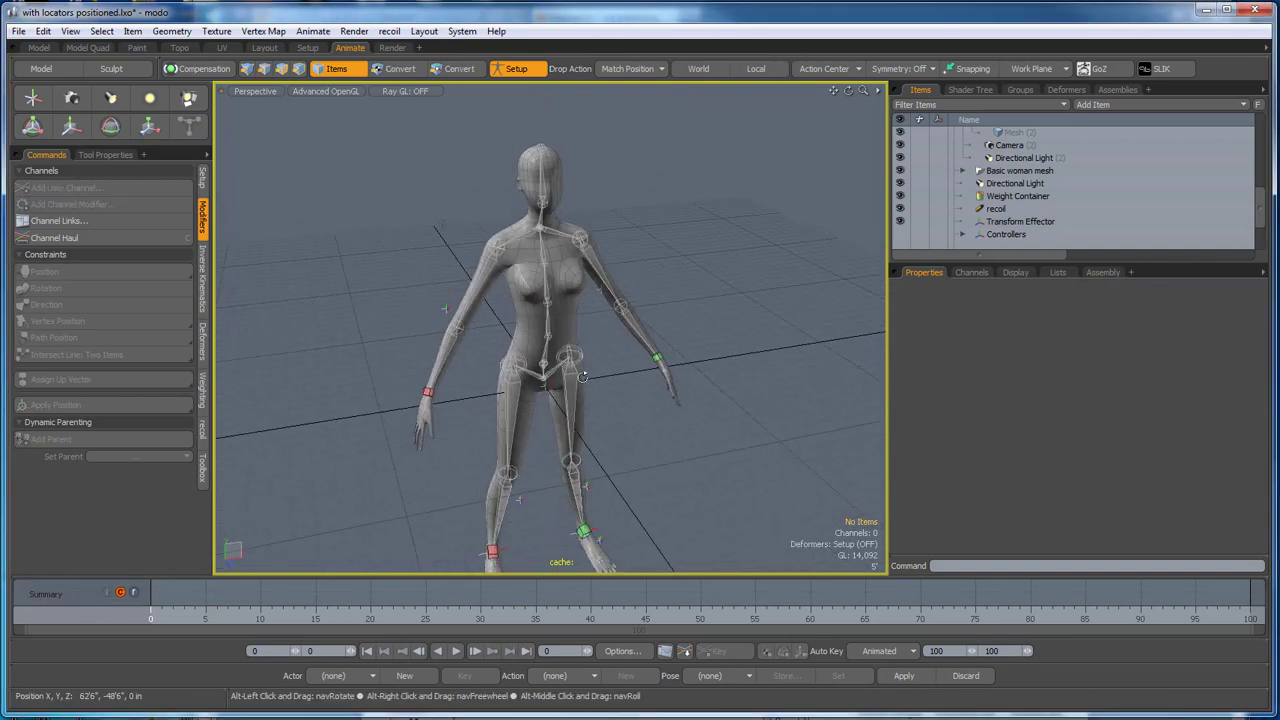
pyautogui.scroll(4, 557, 323)
pyautogui.click(545, 326)
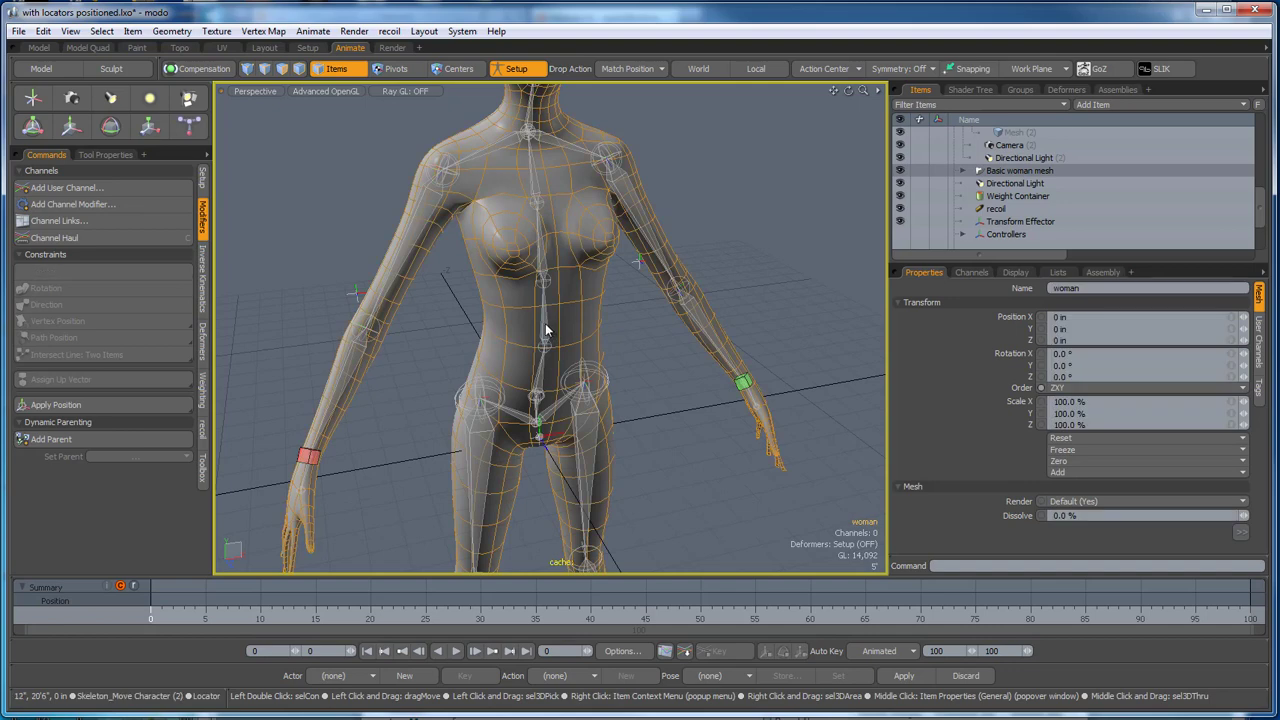
pyautogui.keyDown('shift'); pyautogui.click(573, 312); pyautogui.keyUp('shift')
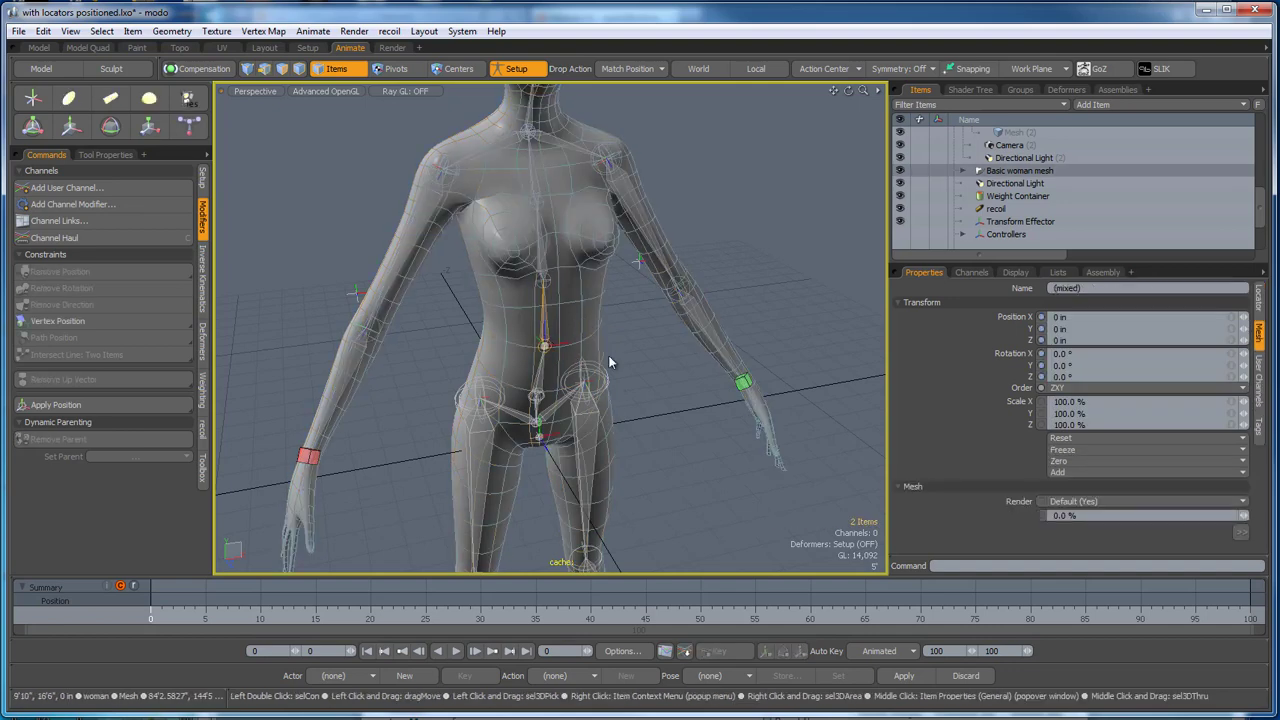
pyautogui.click(203, 340)
pyautogui.click(116, 187)
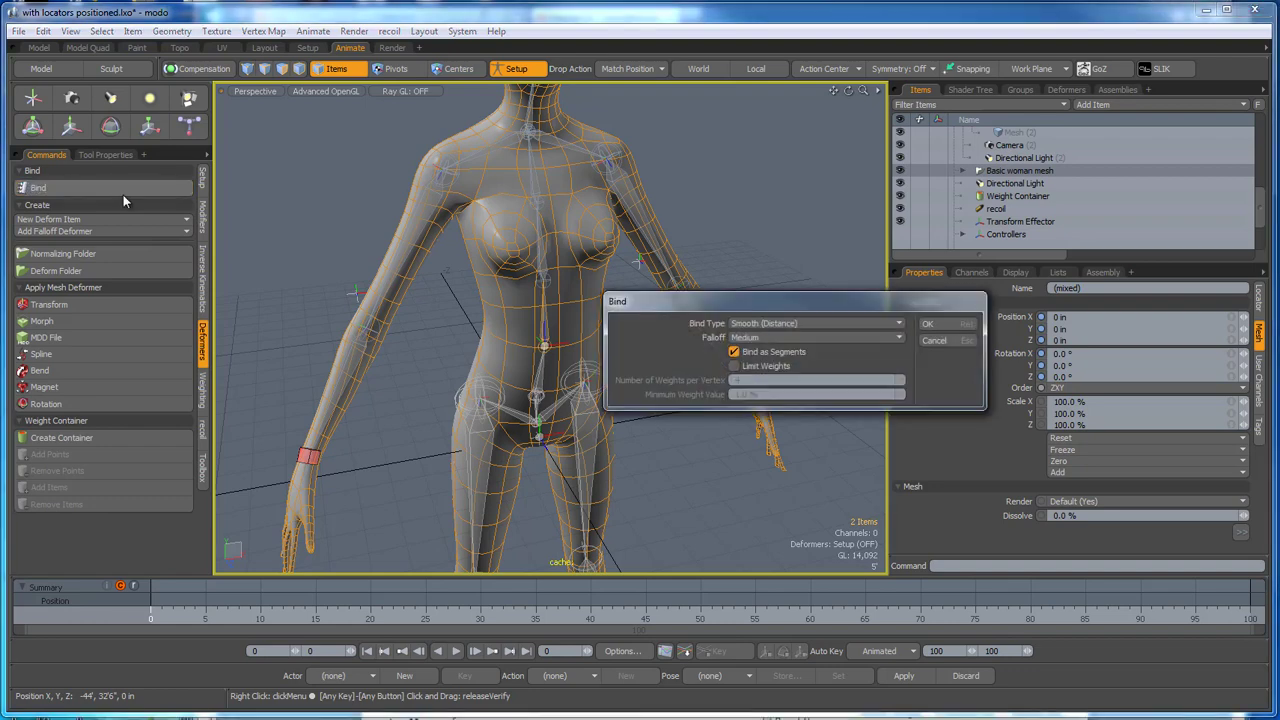
pyautogui.click(802, 319)
pyautogui.click(807, 342)
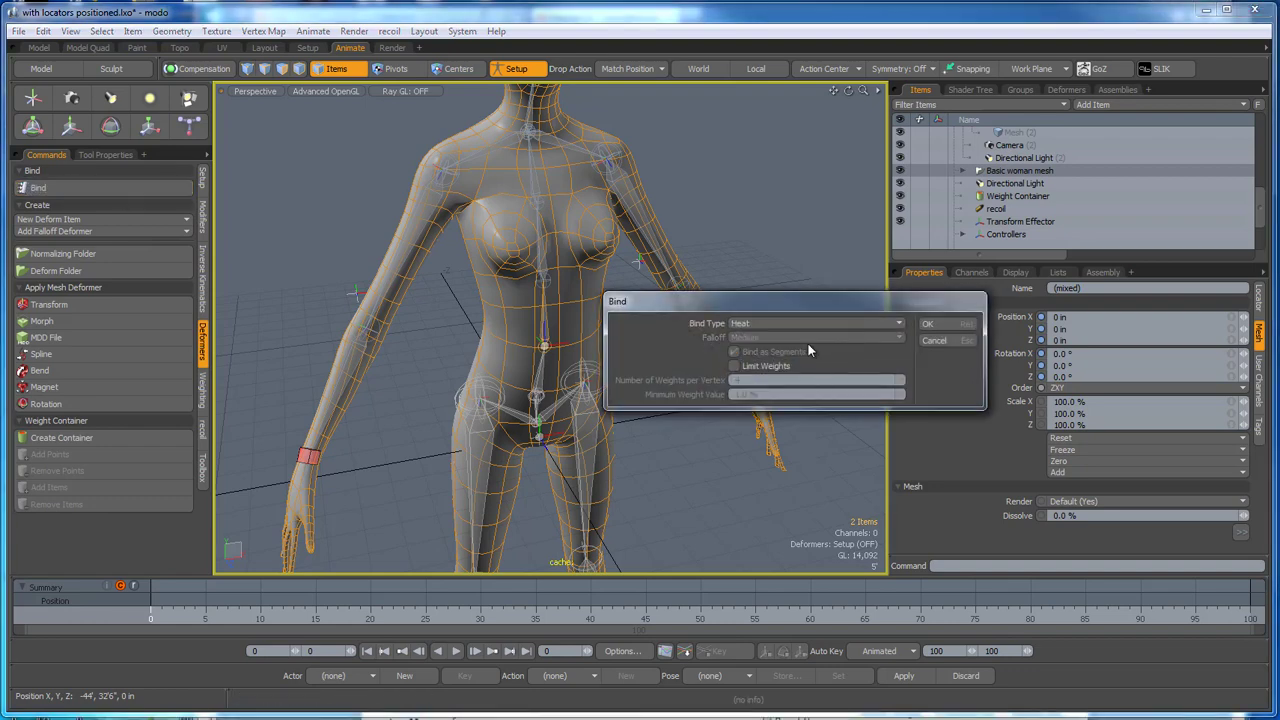
pyautogui.click(932, 325)
# Check the bind weights of the left upper arm, upper chest and right upper arm joints.
pyautogui.keyDown('alt'); pyautogui.moveTo(580, 380); pyautogui.dragTo(610, 300); pyautogui.keyUp('alt')
pyautogui.click(608, 232)
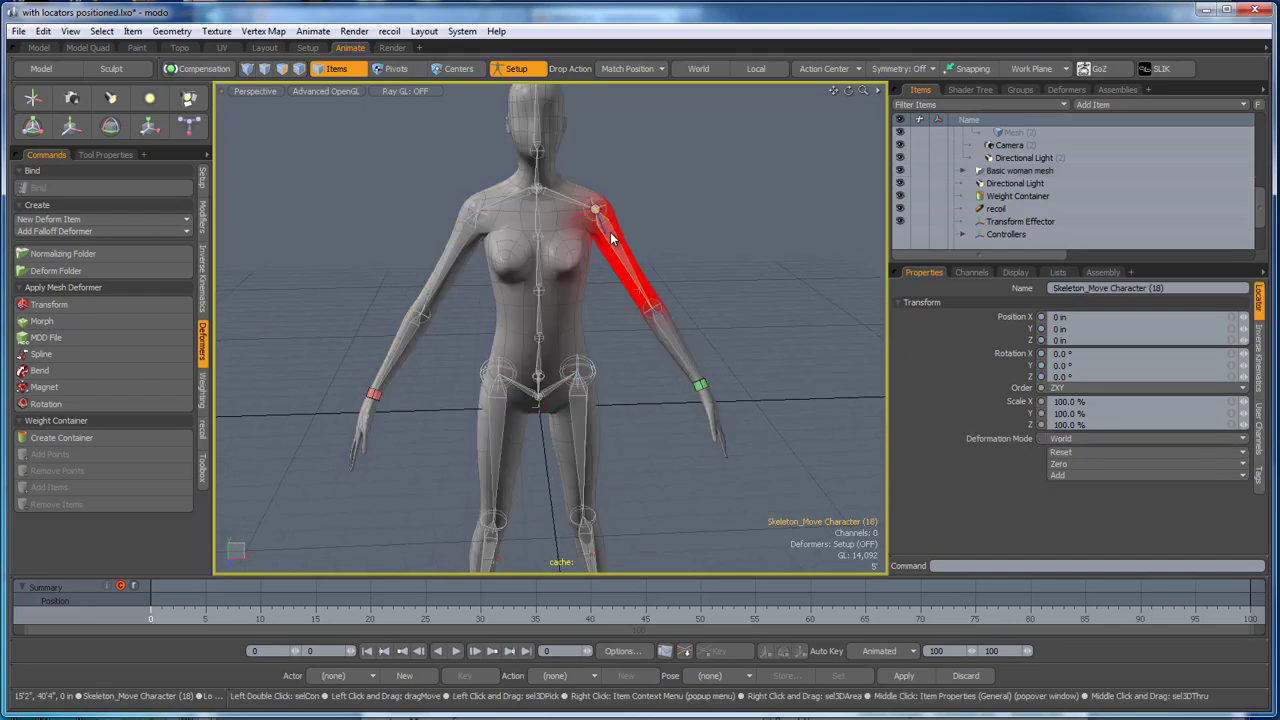
pyautogui.click(537, 216)
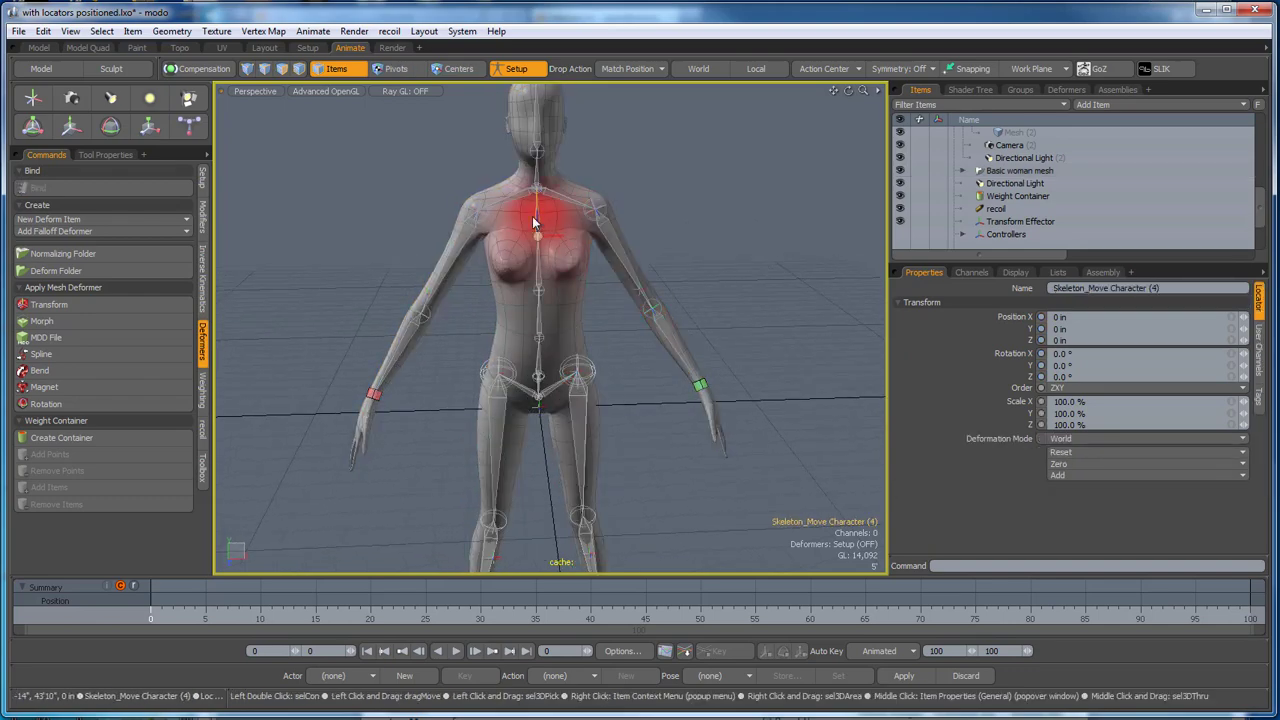
pyautogui.click(463, 238)
pyautogui.keyDown('alt'); pyautogui.moveTo(463, 235); pyautogui.dragTo(497, 299); pyautogui.keyUp('alt')
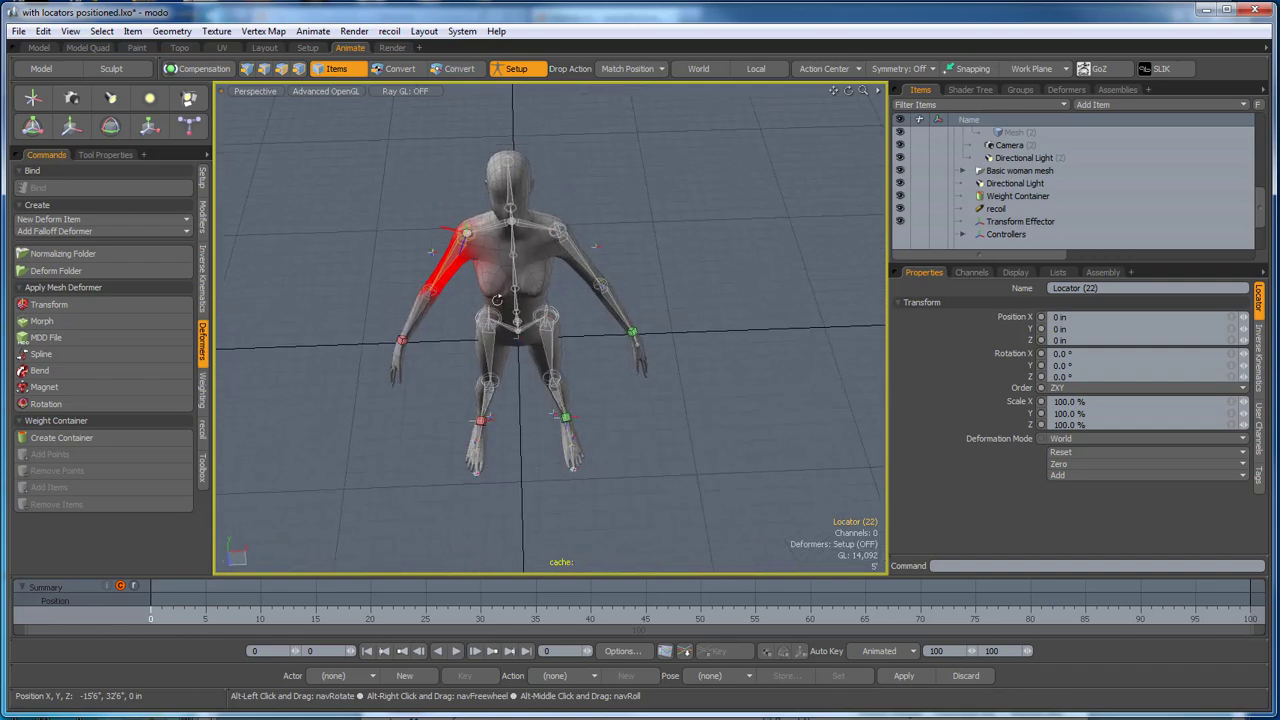
# Leave Setup mode and move the left wrist's IK goal up and forward to test how the bound arm bends.
pyautogui.click(513, 69)
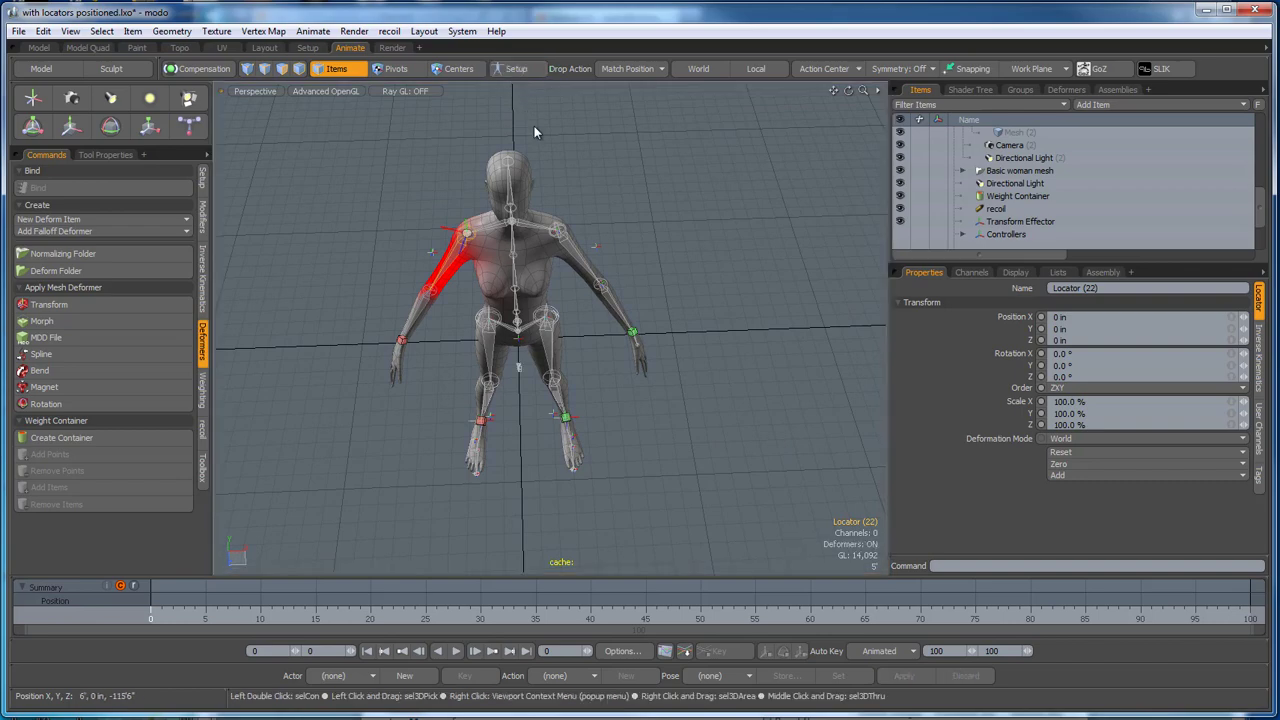
pyautogui.keyDown('alt'); pyautogui.moveTo(534, 209); pyautogui.dragTo(600, 245); pyautogui.keyUp('alt')
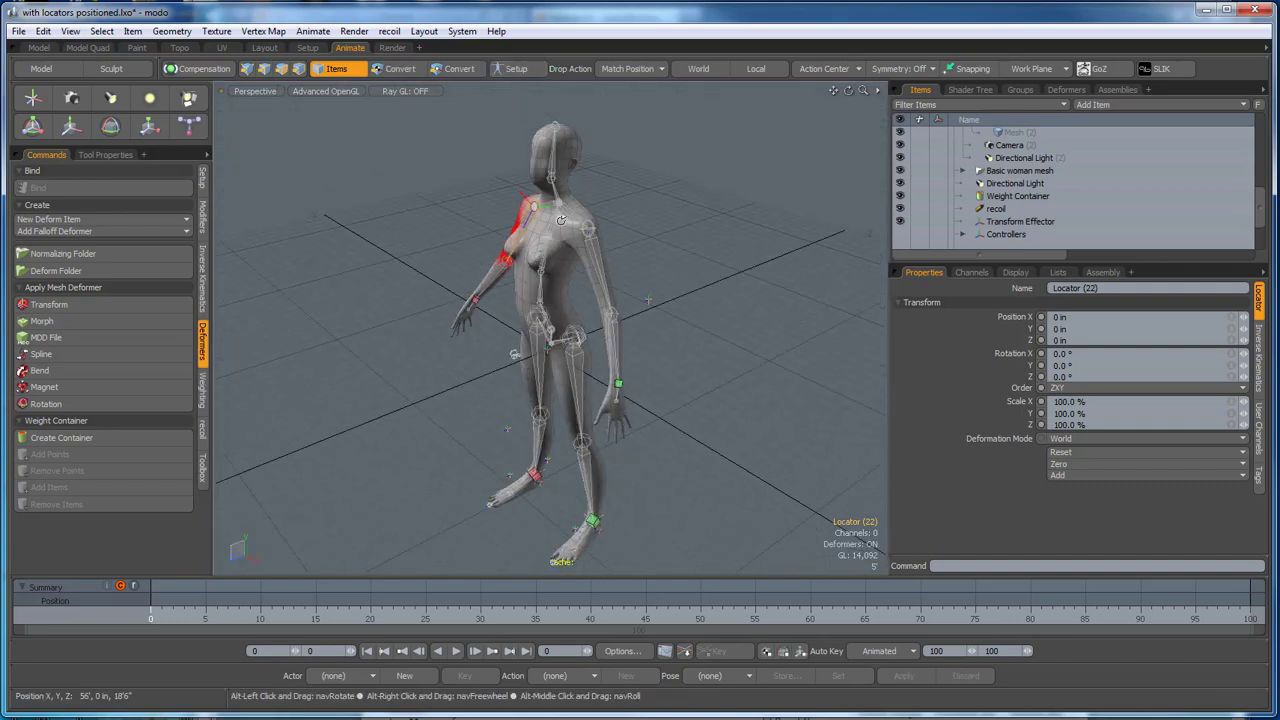
pyautogui.scroll(5, 611, 366)
pyautogui.click(603, 417)
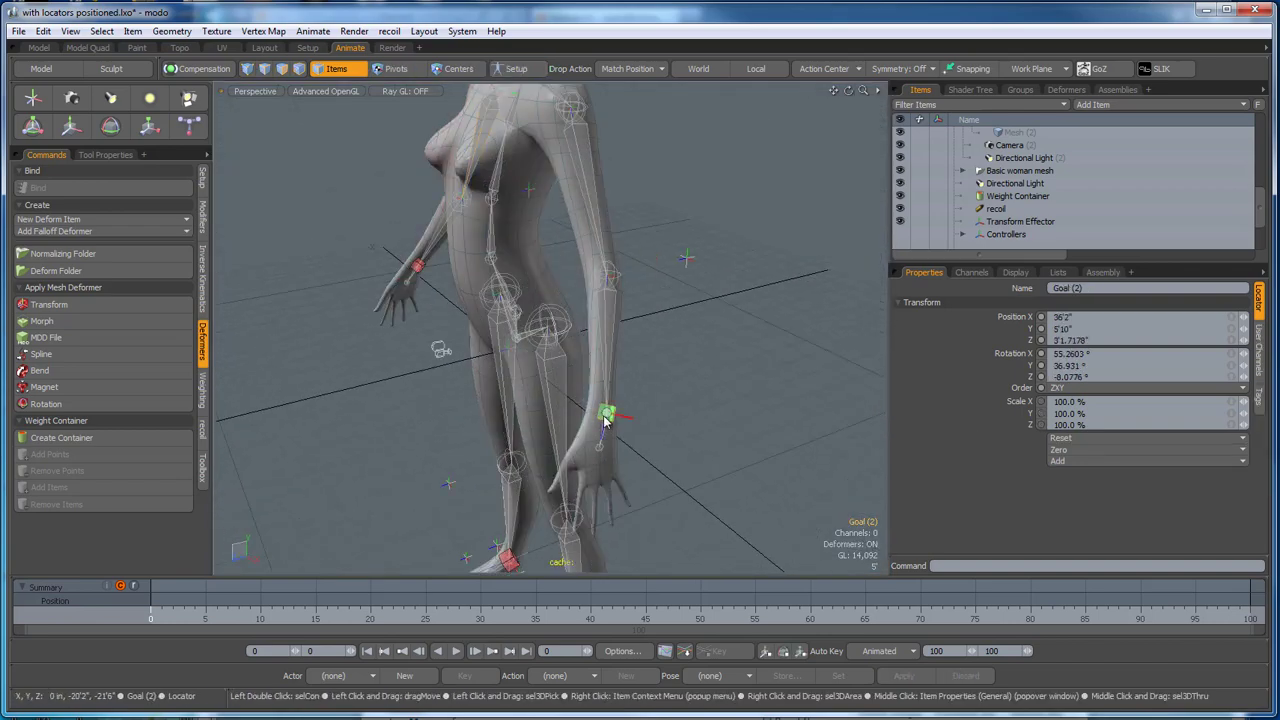
pyautogui.scroll(-5, 606, 420)
pyautogui.keyDown('alt'); pyautogui.moveTo(677, 463); pyautogui.dragTo(584, 384); pyautogui.keyUp('alt')
pyautogui.press('w')
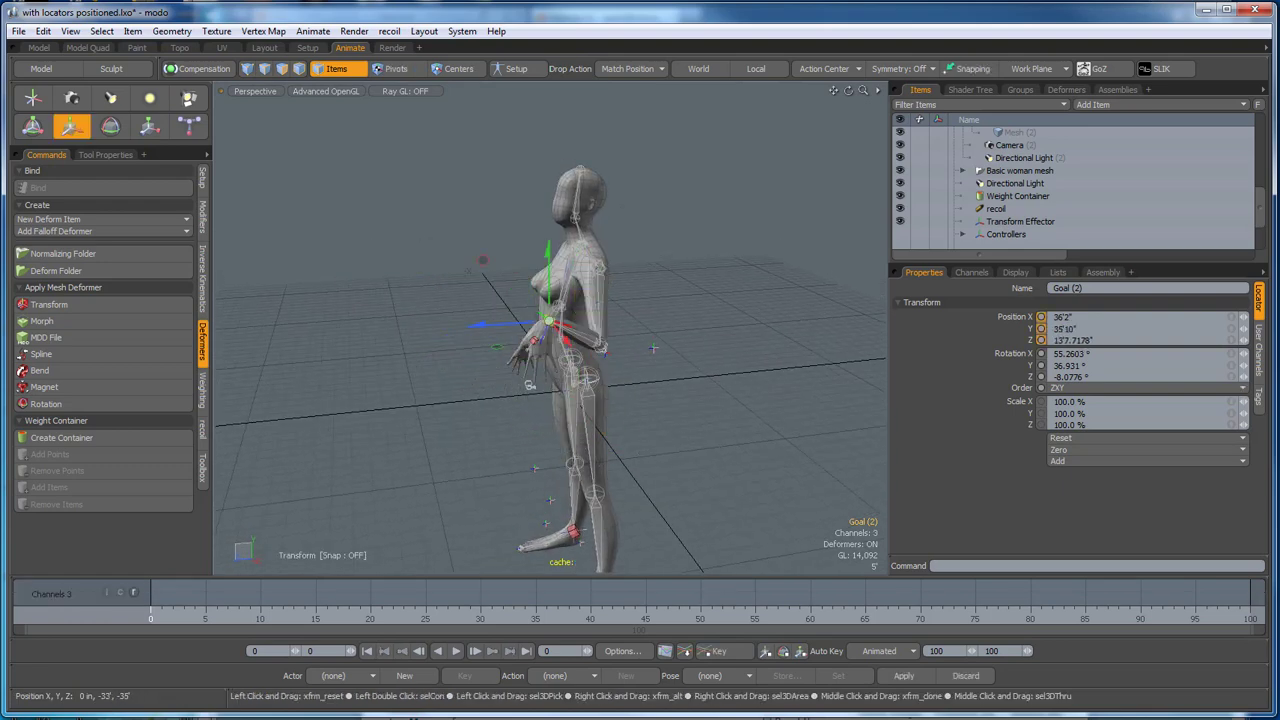
# Bend the arm by moving wrist Goal (2) to about Y 31'10", Z 26'2", and try moving a nearby arm locator.
pyautogui.moveTo(549, 321); pyautogui.dragTo(495, 314)
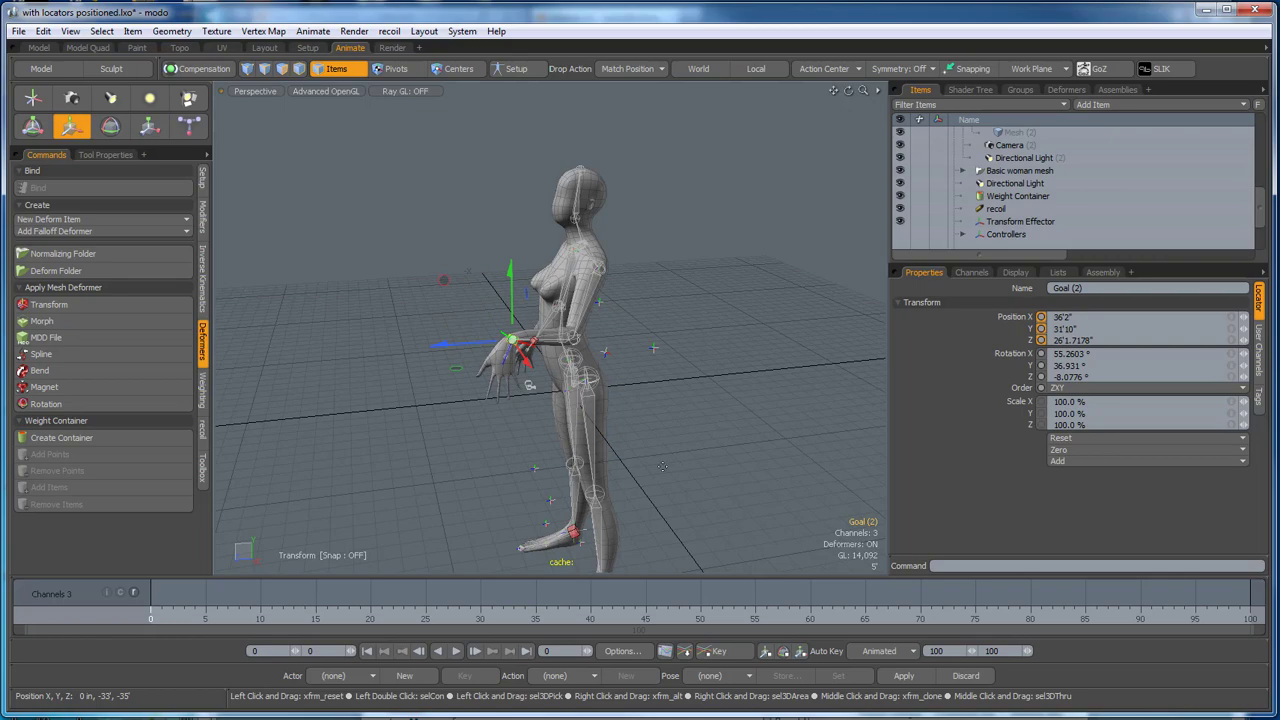
pyautogui.keyDown('alt'); pyautogui.moveTo(662, 466); pyautogui.dragTo(697, 320); pyautogui.keyUp('alt')
pyautogui.click(598, 263)
pyautogui.moveTo(739, 390); pyautogui.dragTo(766, 281)
pyautogui.moveTo(702, 256)
pyautogui.mouseDown()
pyautogui.moveTo(715, 131)
pyautogui.moveTo(680, 139)
pyautogui.moveTo(565, 380)
pyautogui.moveTo(640, 105)
pyautogui.moveTo(659, 322)
pyautogui.moveTo(694, 202)
pyautogui.moveTo(709, 250)
pyautogui.mouseUp()
# Try moving the left ankle's Goal (3) up and forward on its own, and undo the move.
pyautogui.keyDown('alt'); pyautogui.moveTo(750, 351); pyautogui.dragTo(618, 488); pyautogui.keyUp('alt')
pyautogui.keyDown('alt'); pyautogui.keyDown('shift'); pyautogui.moveTo(618, 488); pyautogui.dragTo(568, 480); pyautogui.keyUp('shift'); pyautogui.keyUp('alt')
pyautogui.scroll(3, 538, 446)
pyautogui.press('space')
pyautogui.click(541, 437)
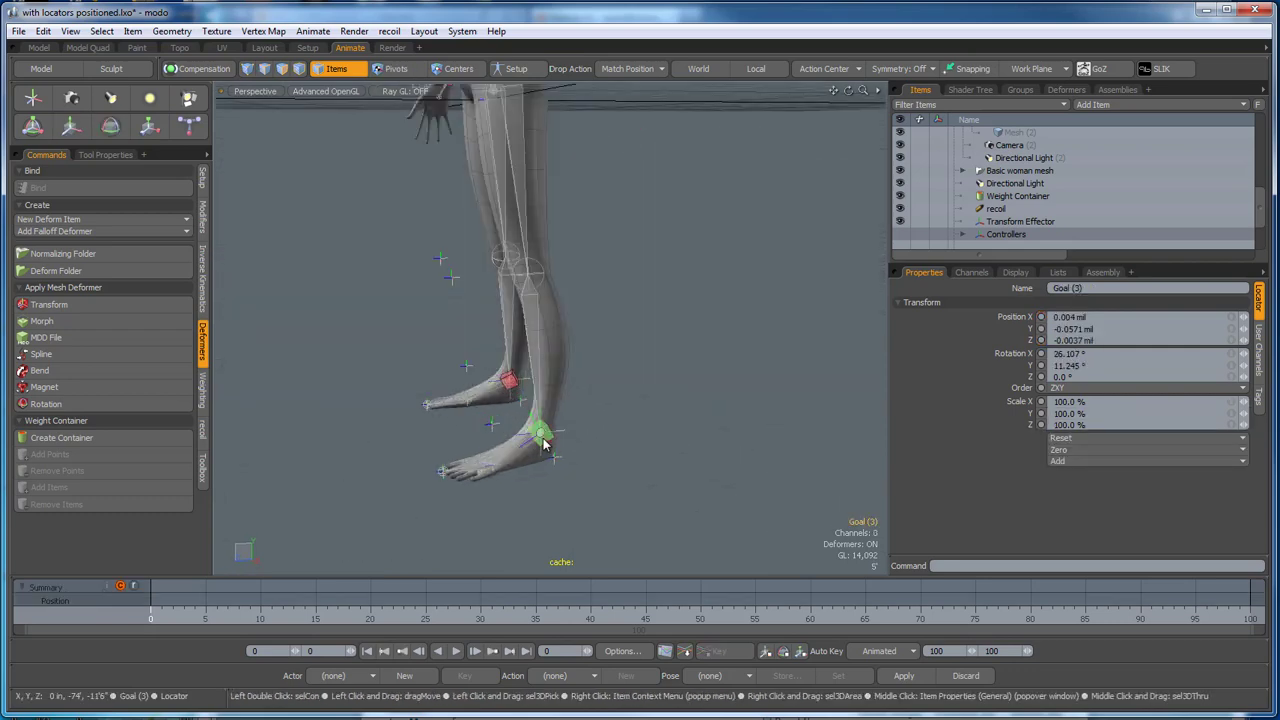
pyautogui.scroll(2, 545, 447)
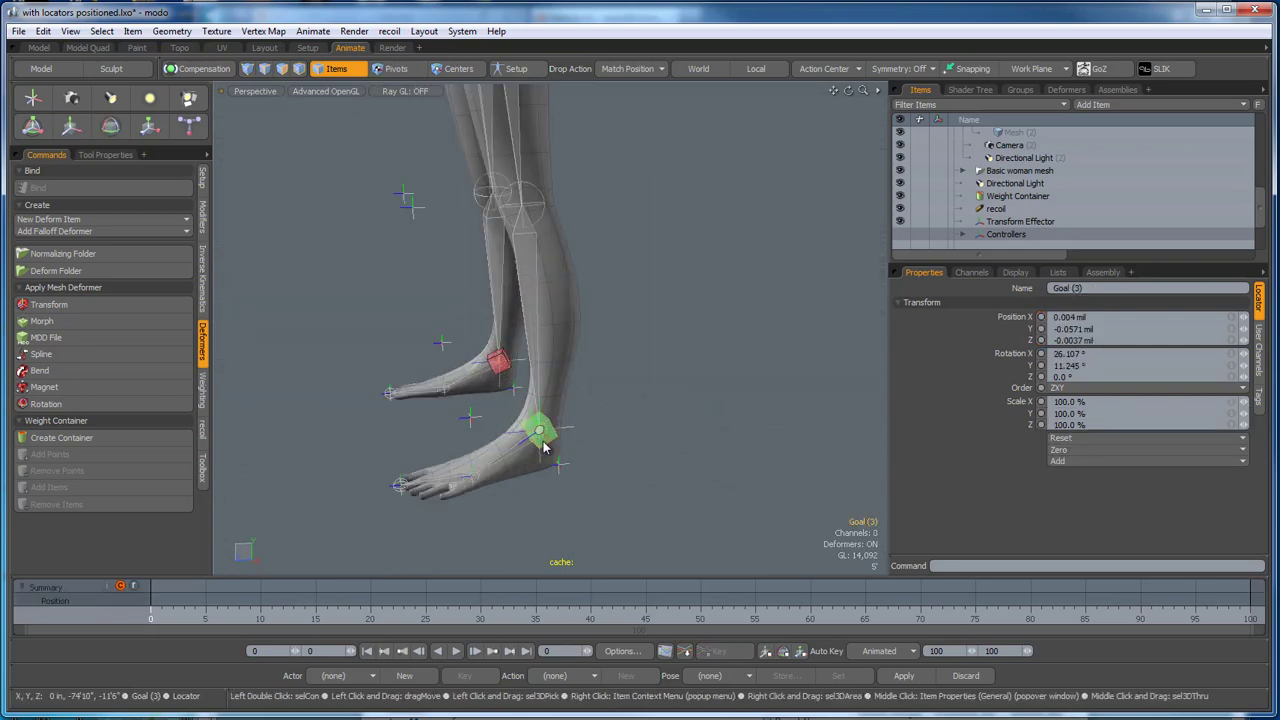
pyautogui.press('y')
pyautogui.keyDown('alt'); pyautogui.moveTo(673, 472); pyautogui.dragTo(599, 418); pyautogui.keyUp('alt')
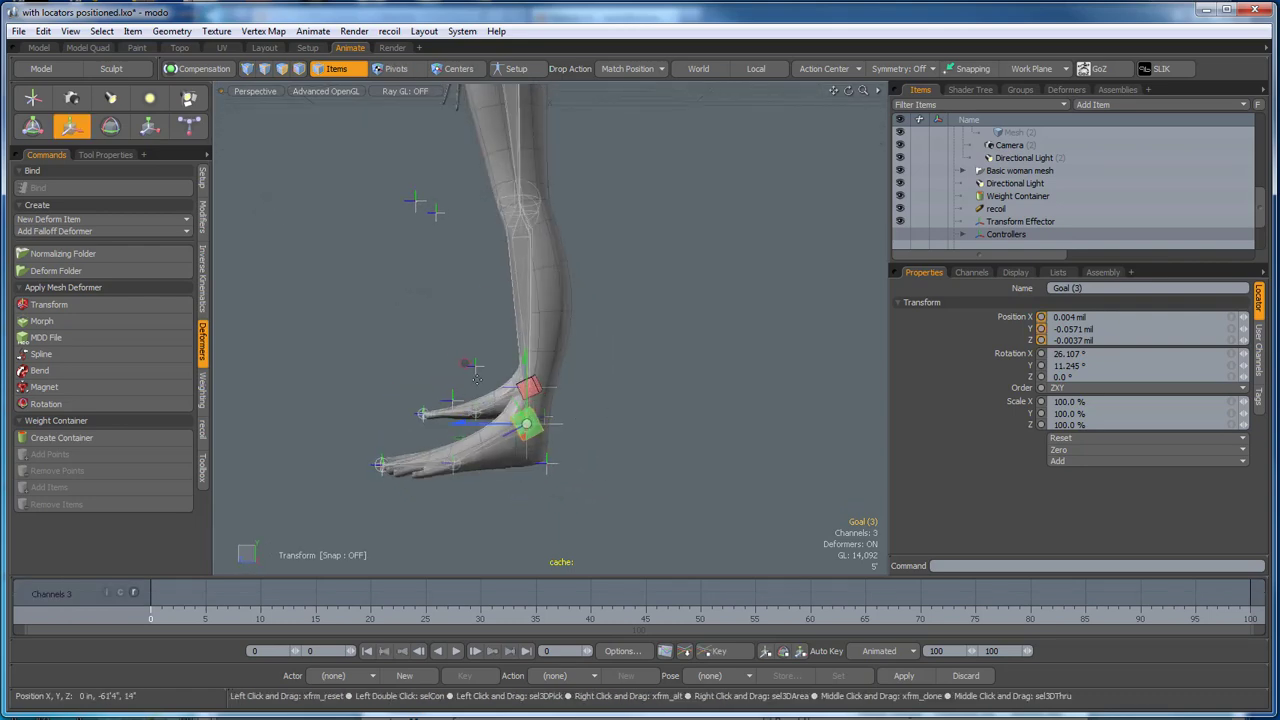
pyautogui.moveTo(465, 364); pyautogui.dragTo(420, 336)
pyautogui.hotkey('ctrl', 'z')
pyautogui.press('space')
pyautogui.scroll(3, 560, 470)
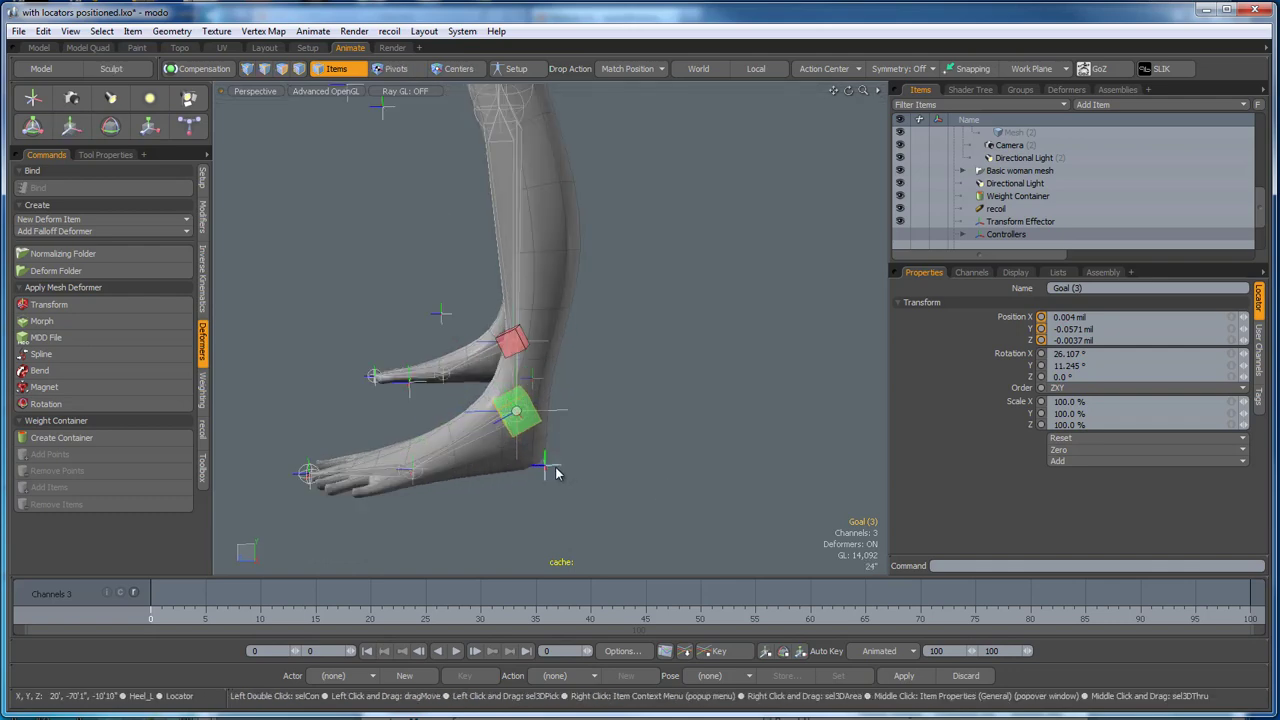
# Try raising the left leg by moving the Heel_L locator to about Y -65'2", Z 10", and undo the move.
pyautogui.click(548, 467)
pyautogui.keyDown('alt'); pyautogui.moveTo(562, 474); pyautogui.dragTo(600, 512); pyautogui.keyUp('alt')
pyautogui.scroll(-3, 595, 503)
pyautogui.press('w')
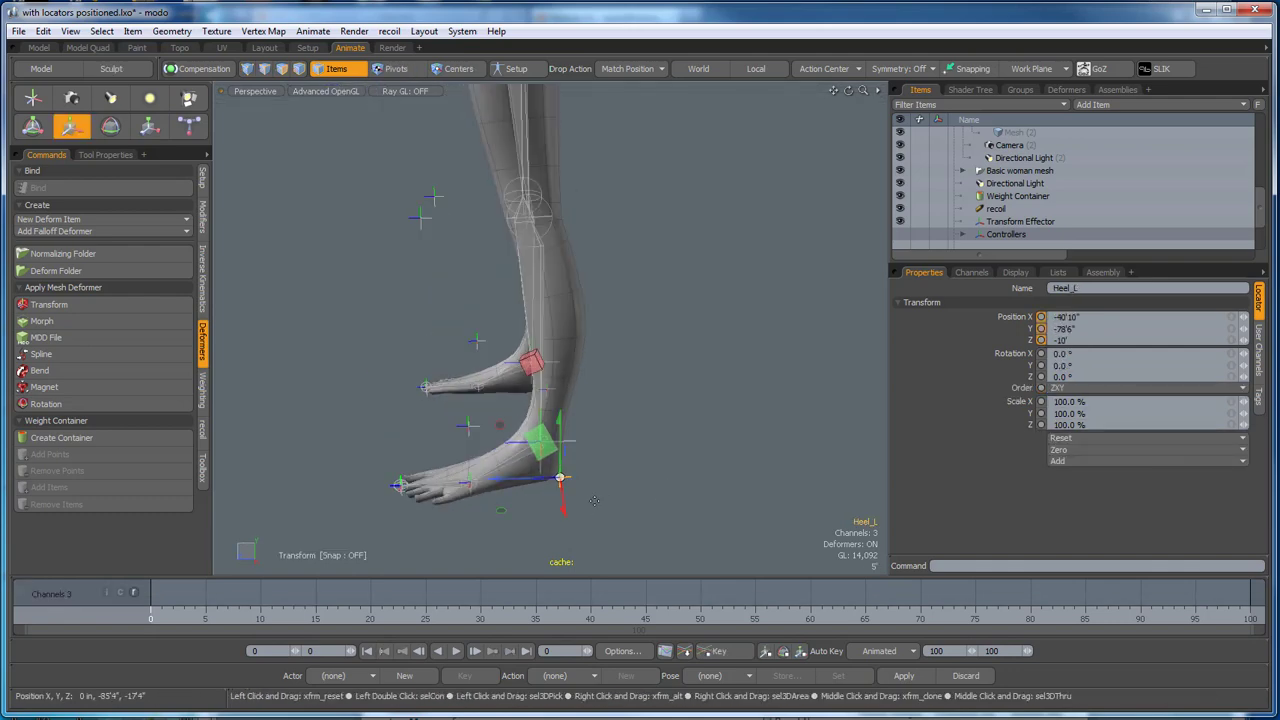
pyautogui.moveTo(498, 421); pyautogui.dragTo(462, 357)
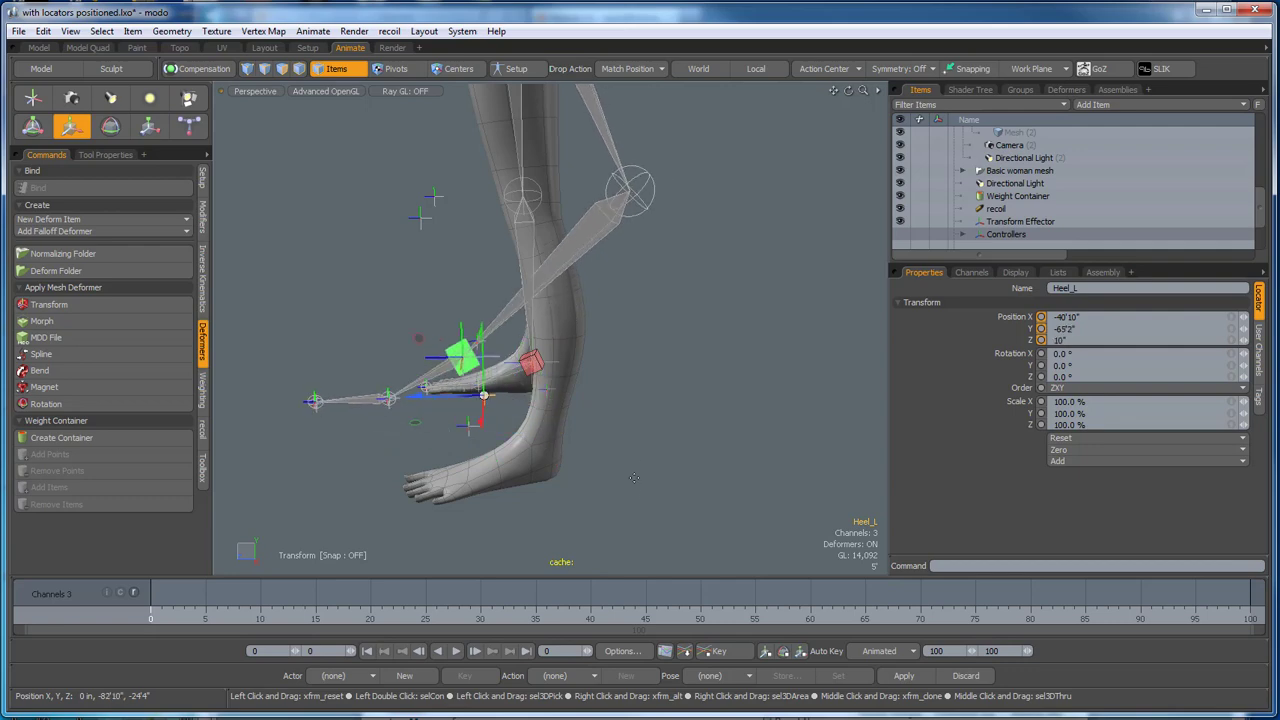
pyautogui.keyDown('alt'); pyautogui.moveTo(633, 462); pyautogui.dragTo(593, 127); pyautogui.keyUp('alt')
pyautogui.hotkey('ctrl', 'z')
# Turn on Setup mode and select the whole skeleton hierarchy through its lower spine bone.
pyautogui.click(527, 69)
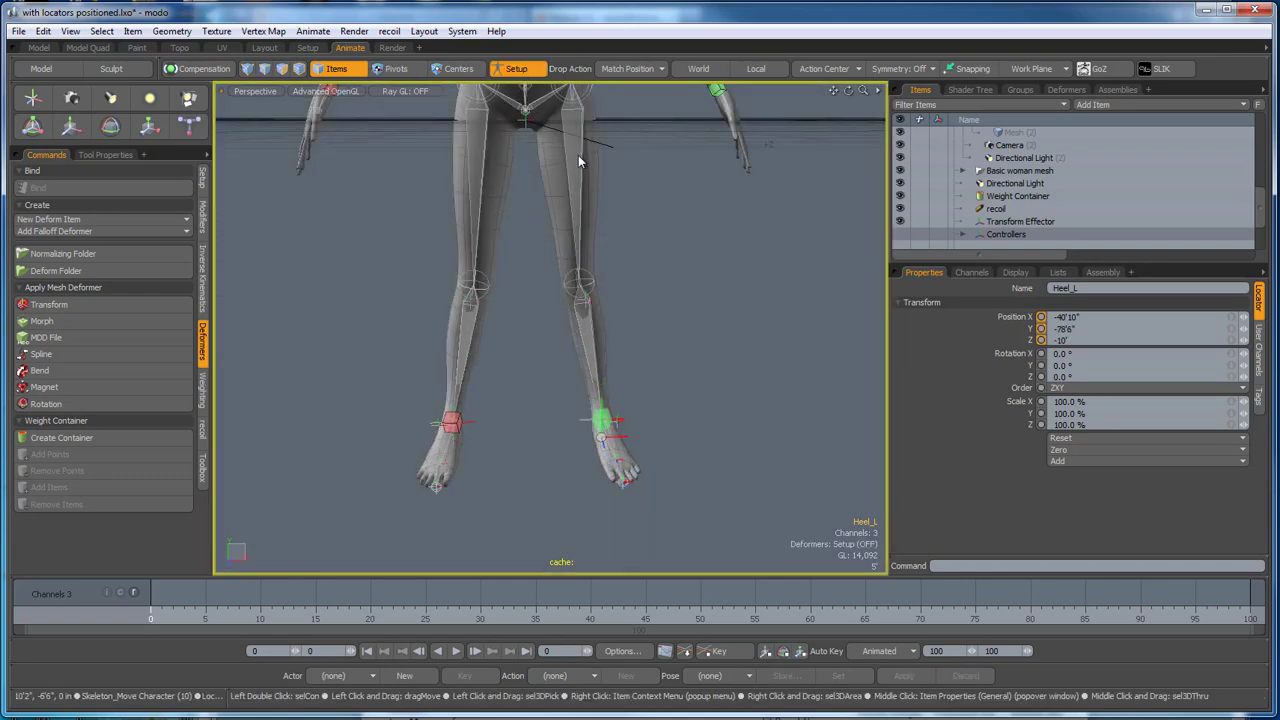
pyautogui.click(576, 187)
pyautogui.keyDown('alt'); pyautogui.moveTo(575, 190); pyautogui.dragTo(624, 216); pyautogui.keyUp('alt')
pyautogui.keyDown('alt'); pyautogui.keyDown('shift'); pyautogui.moveTo(624, 216); pyautogui.dragTo(632, 377); pyautogui.keyUp('shift'); pyautogui.keyUp('alt')
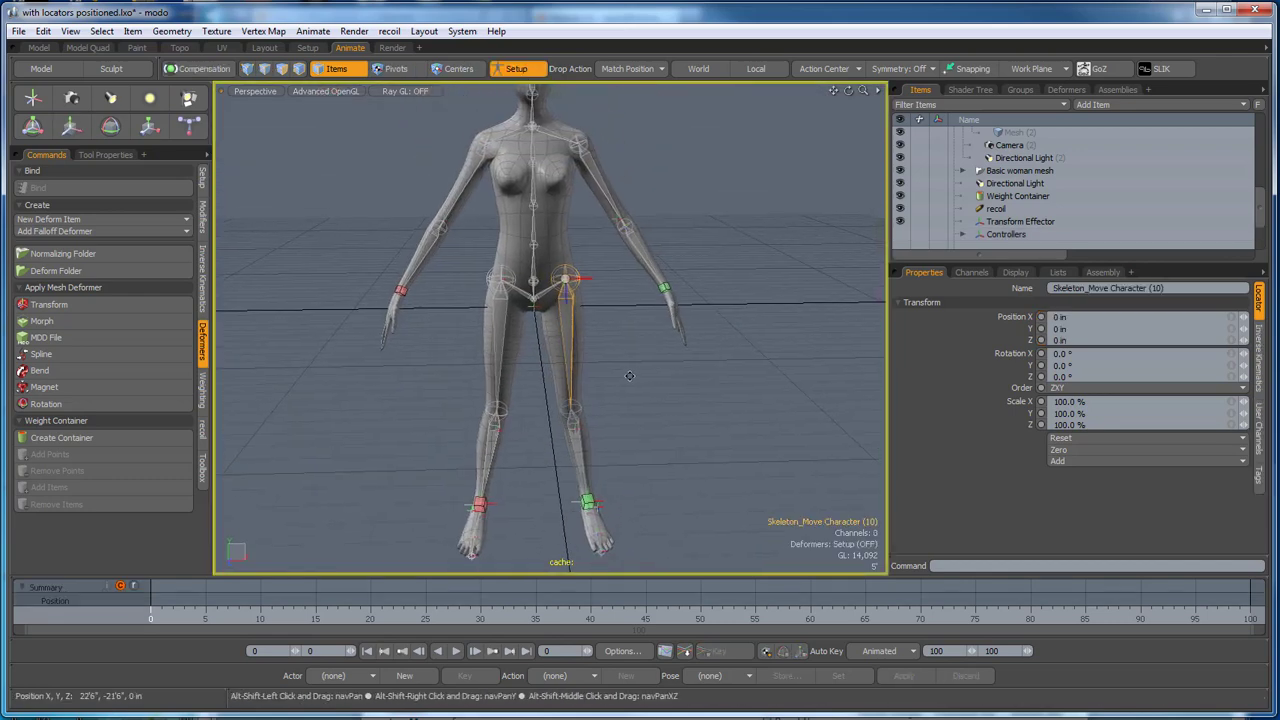
pyautogui.scroll(3, 568, 316)
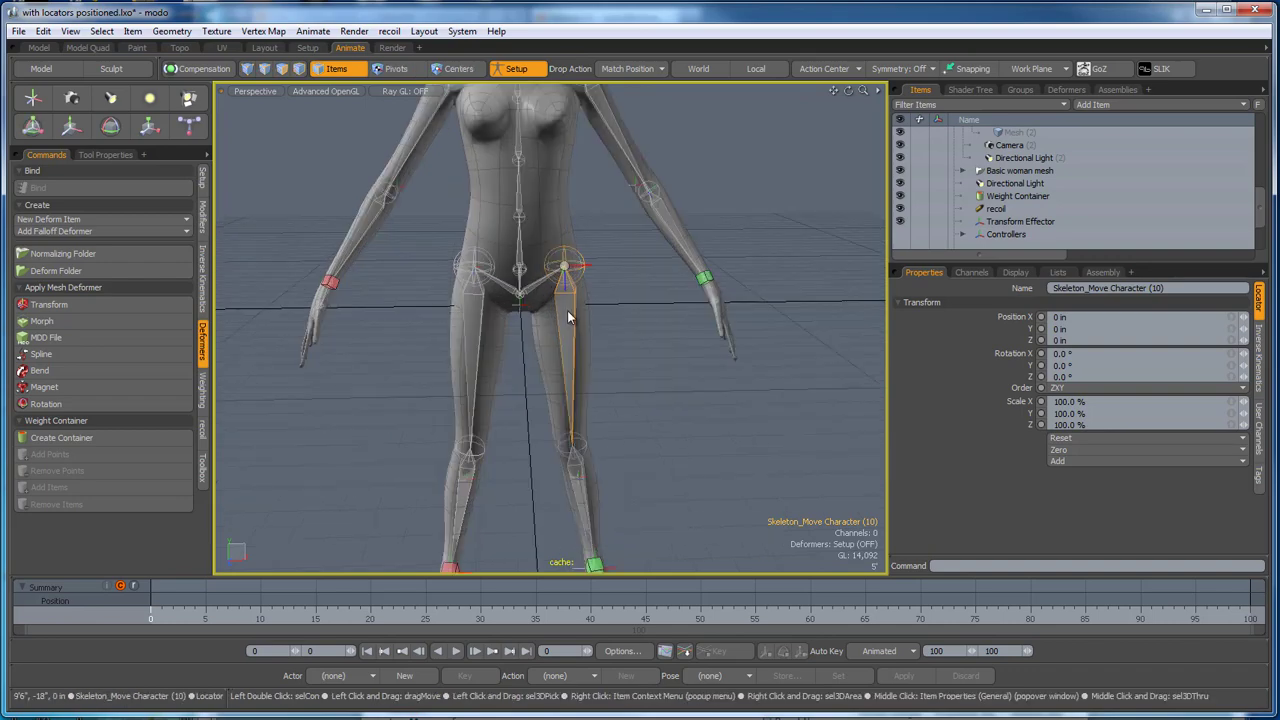
pyautogui.doubleClick(519, 242)
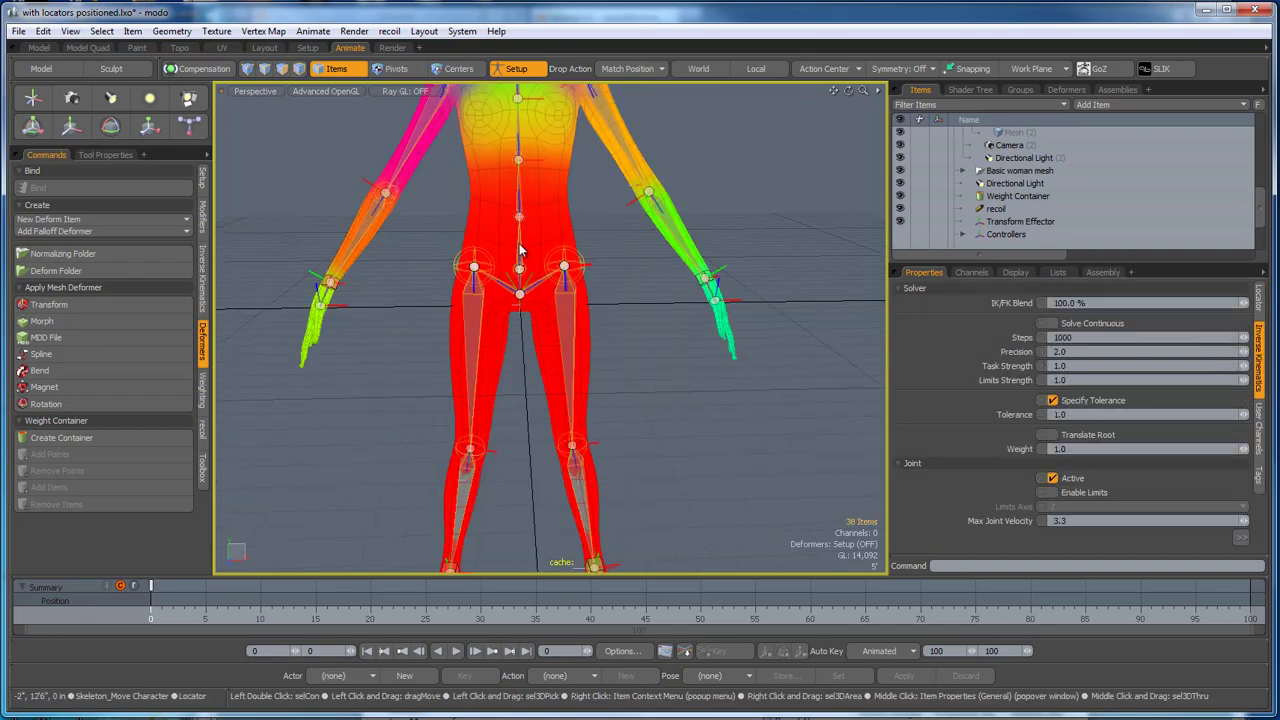
# Clear the full skeleton selection and select the left leg's joint chain from the pelvis bone downward.
pyautogui.keyDown('alt'); pyautogui.moveTo(740, 360); pyautogui.dragTo(660, 375); pyautogui.keyUp('alt')
pyautogui.click(608, 374)
pyautogui.click(570, 336)
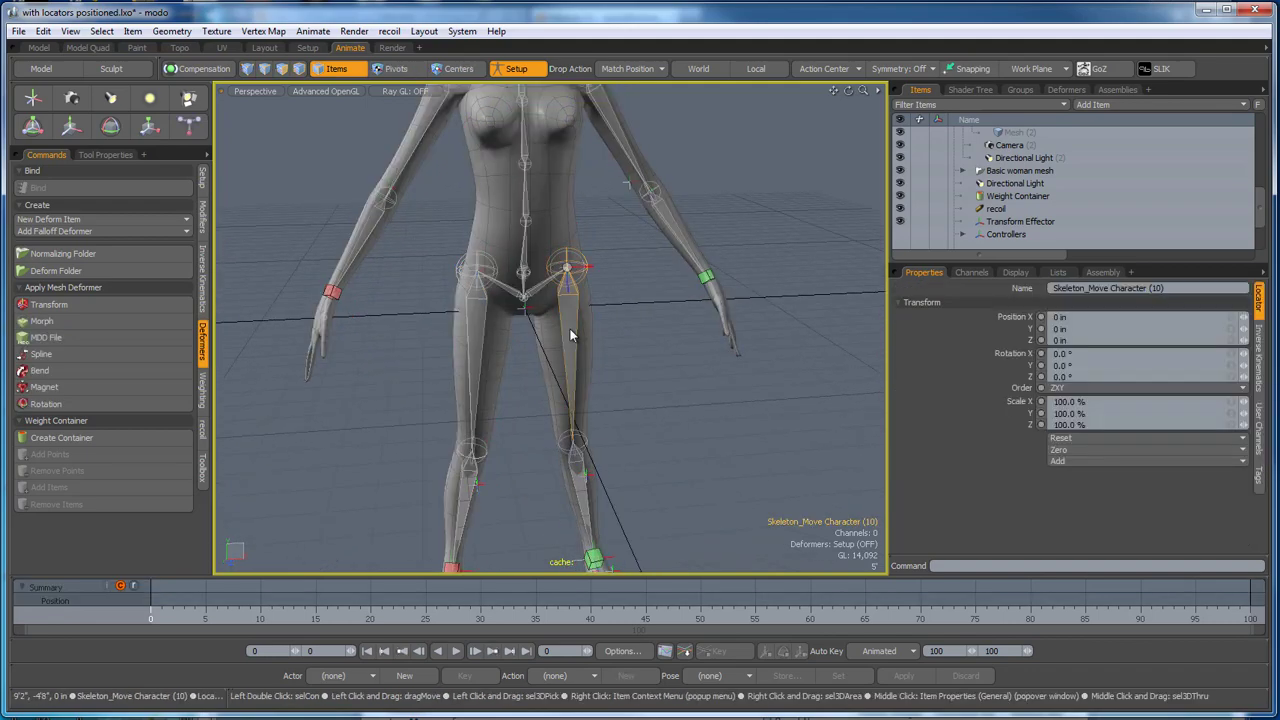
pyautogui.scroll(-2, 570, 336)
pyautogui.keyDown('alt'); pyautogui.moveTo(570, 336); pyautogui.dragTo(651, 382); pyautogui.keyUp('alt')
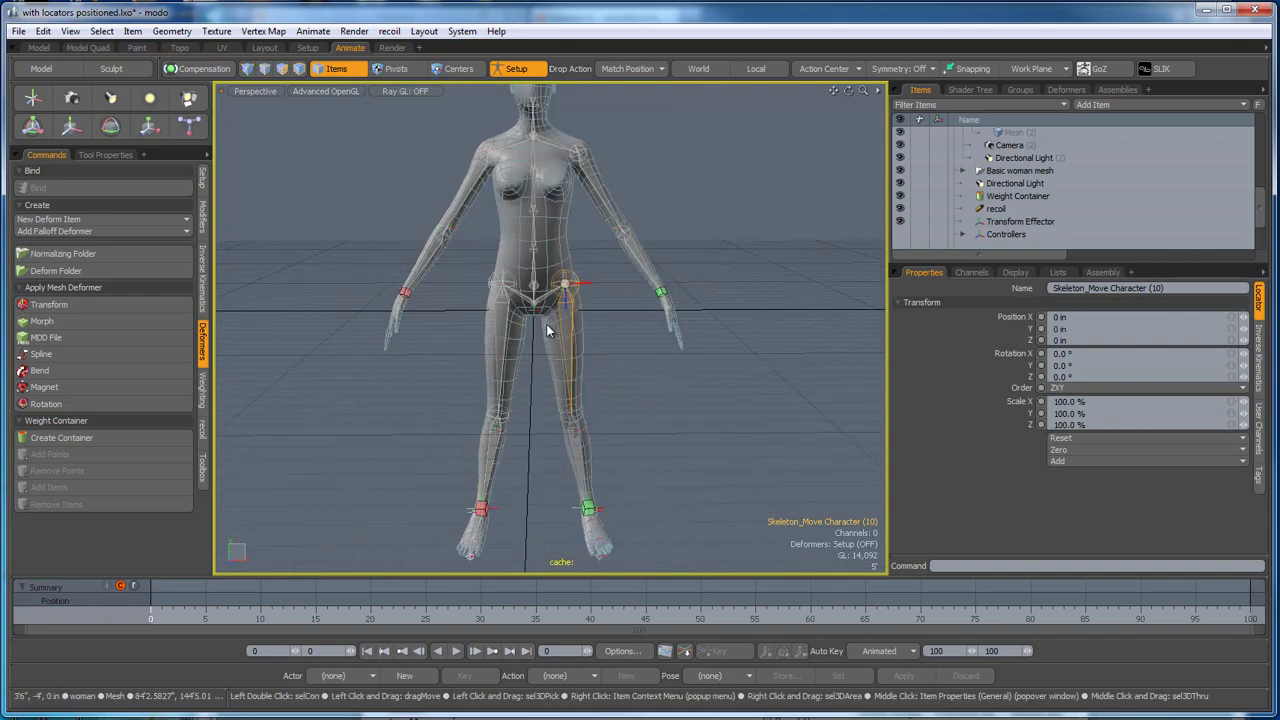
pyautogui.scroll(4, 545, 312)
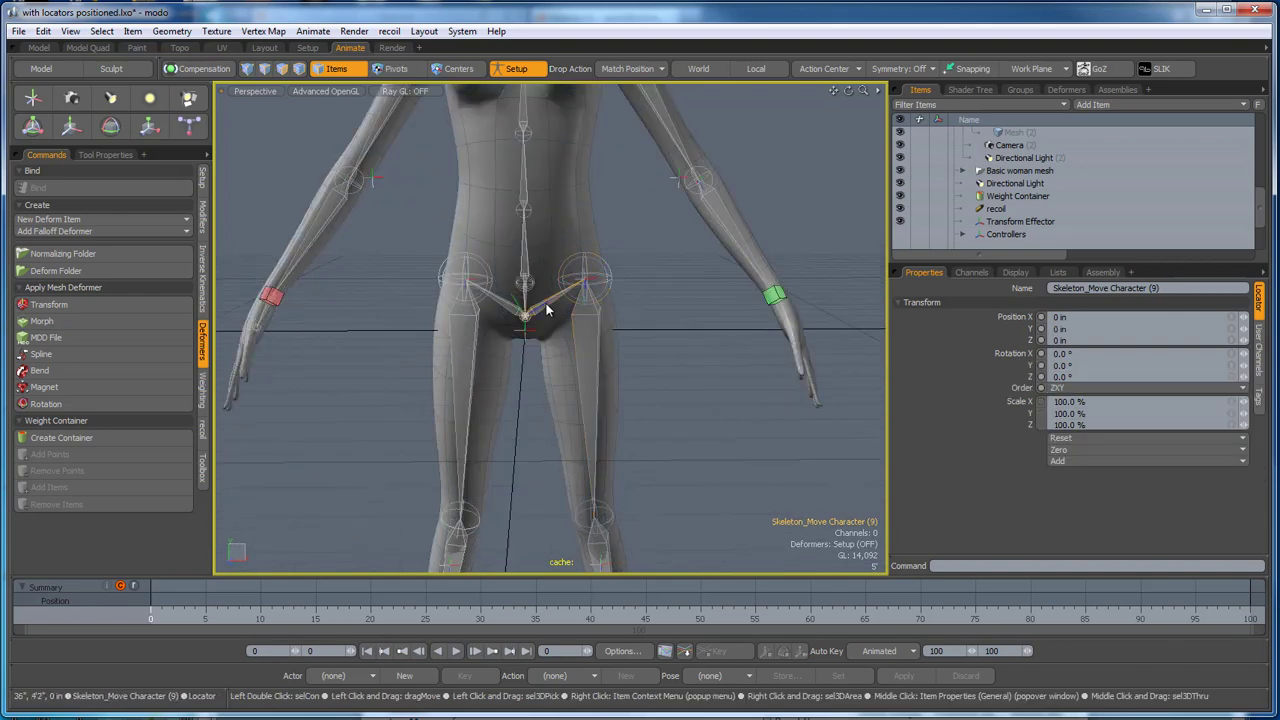
pyautogui.doubleClick(547, 311)
pyautogui.scroll(-3, 547, 311)
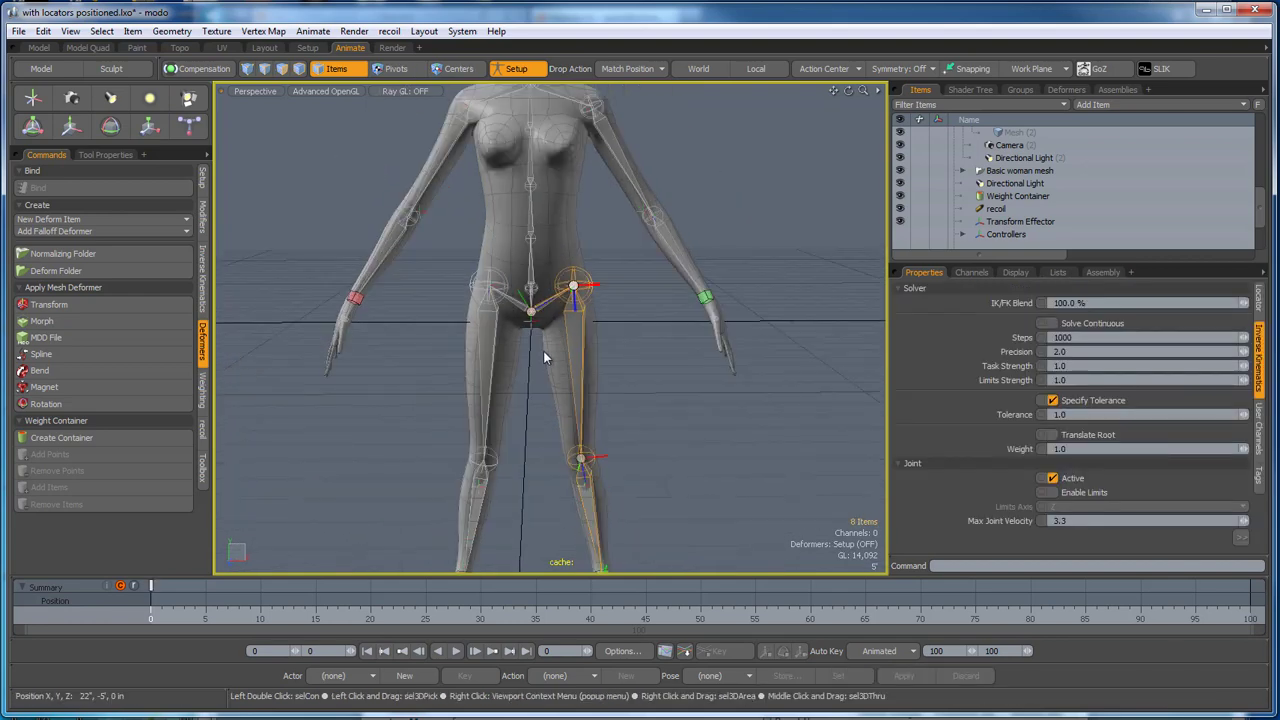
pyautogui.scroll(-3, 543, 357)
pyautogui.keyDown('alt'); pyautogui.moveTo(627, 376); pyautogui.dragTo(659, 437); pyautogui.keyUp('alt')
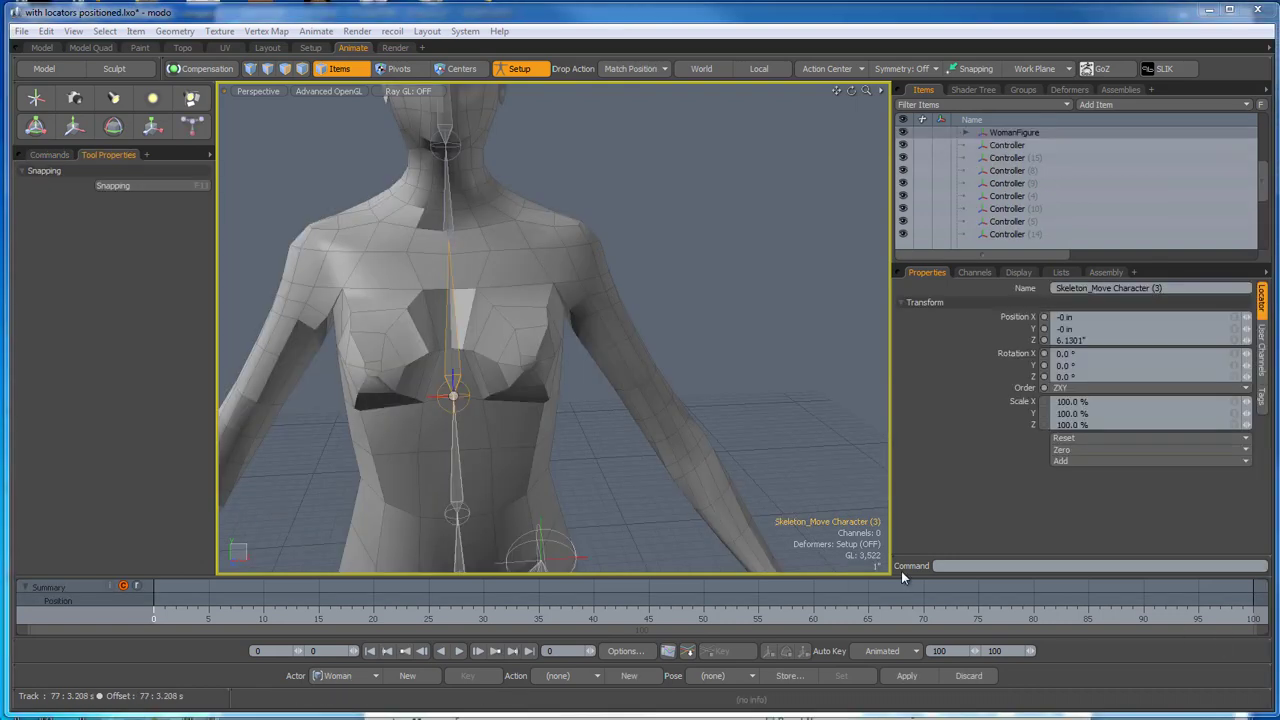
# Draw a left arm skeleton chain with joints at the collarbone, shoulder, elbow and wrist.
pyautogui.keyDown('alt'); pyautogui.moveTo(715, 378); pyautogui.dragTo(712, 378); pyautogui.keyUp('alt')
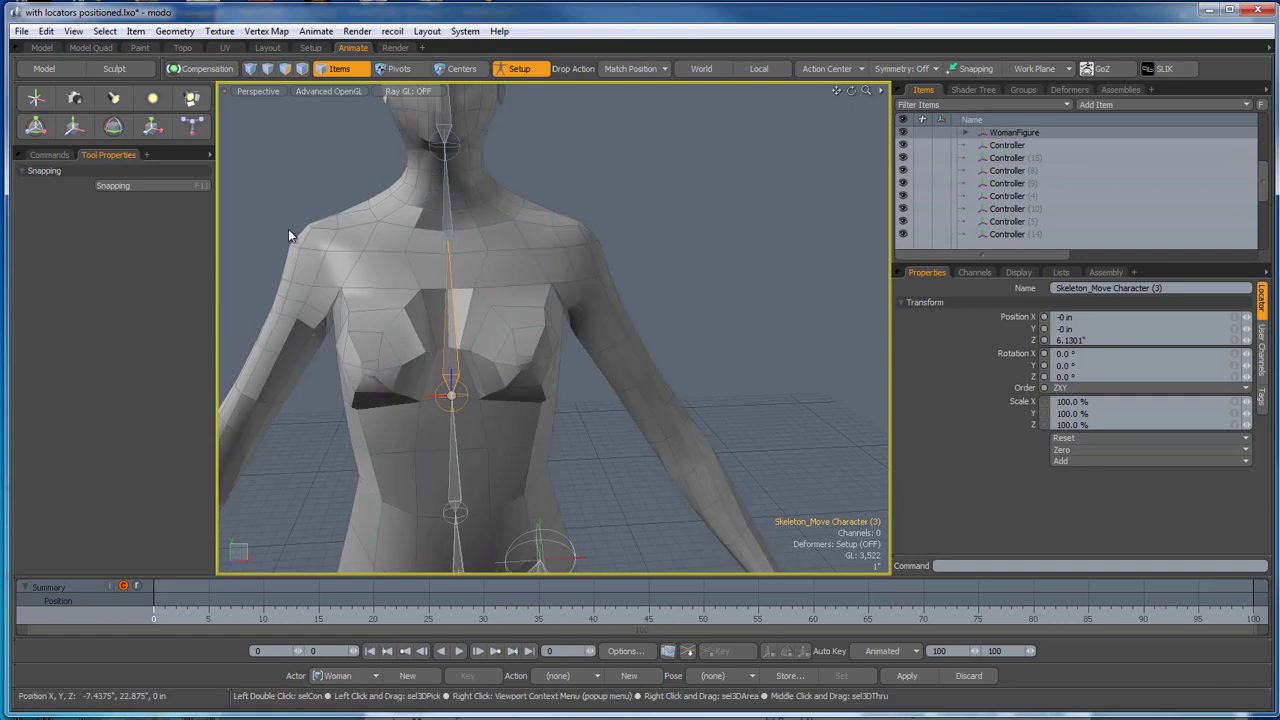
pyautogui.click(49, 155)
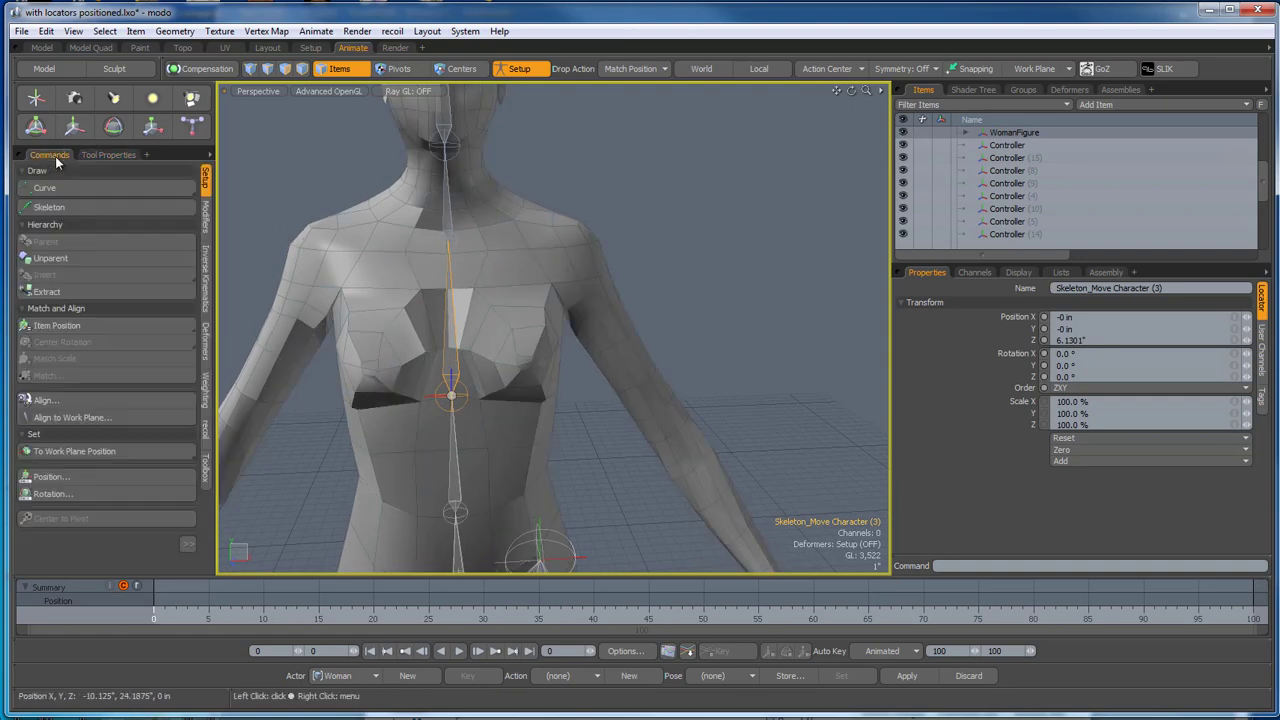
pyautogui.click(50, 207)
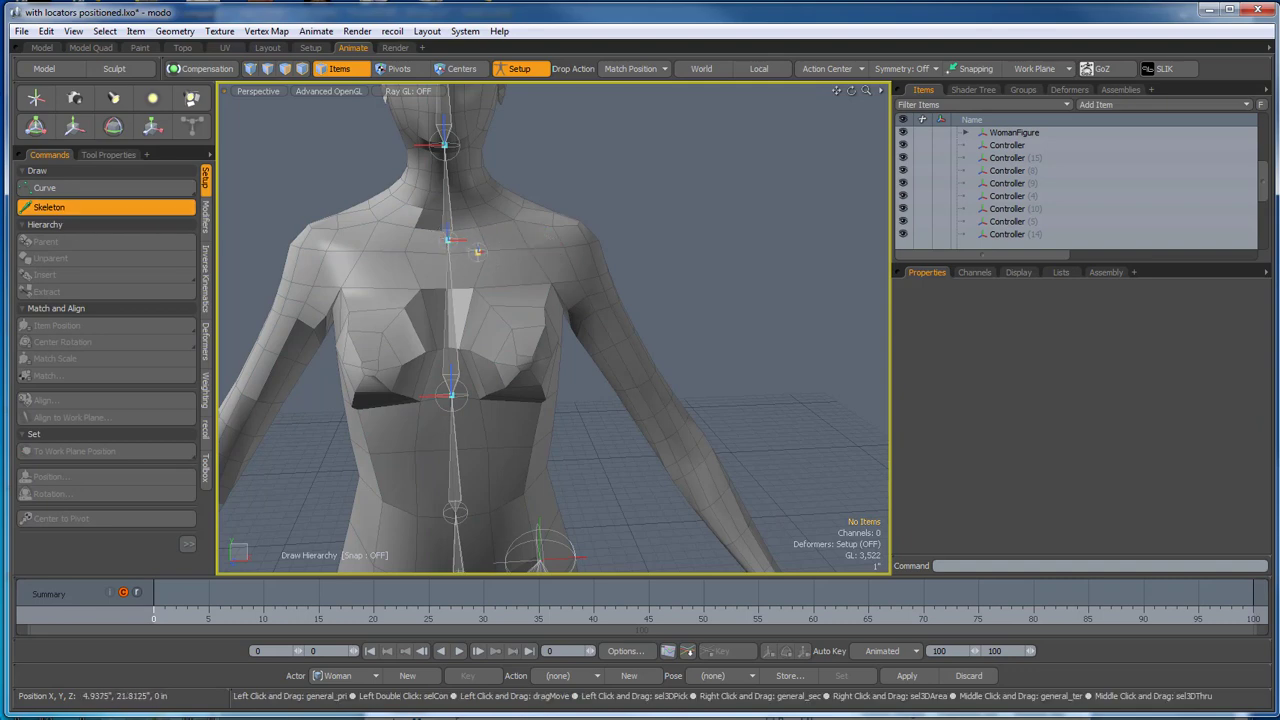
pyautogui.scroll(-4, 570, 256)
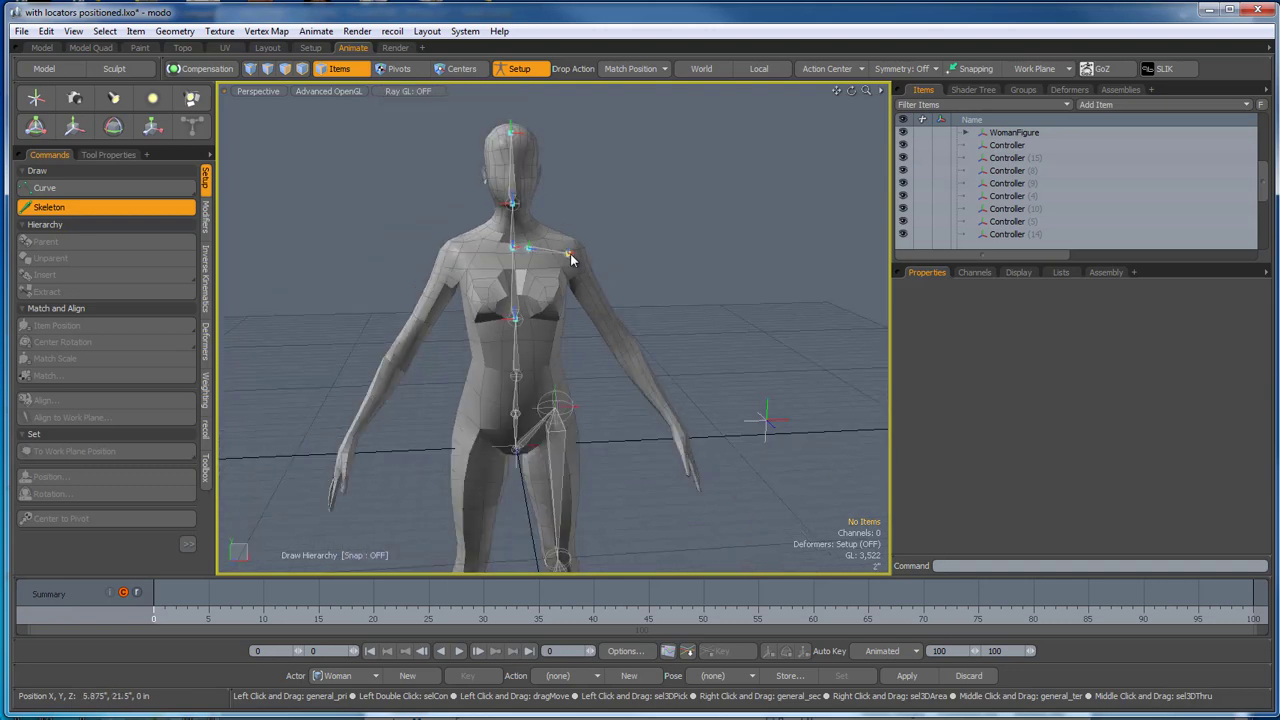
pyautogui.scroll(2, 624, 348)
pyautogui.click(620, 341)
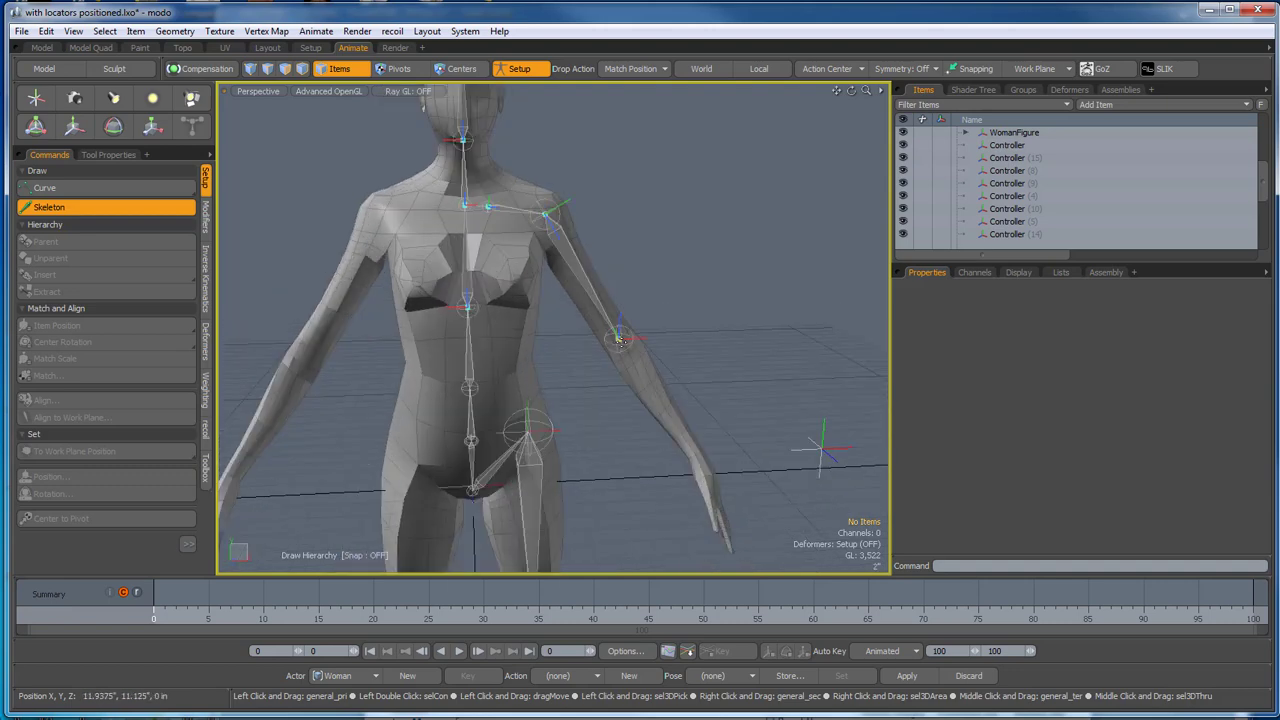
pyautogui.click(695, 455)
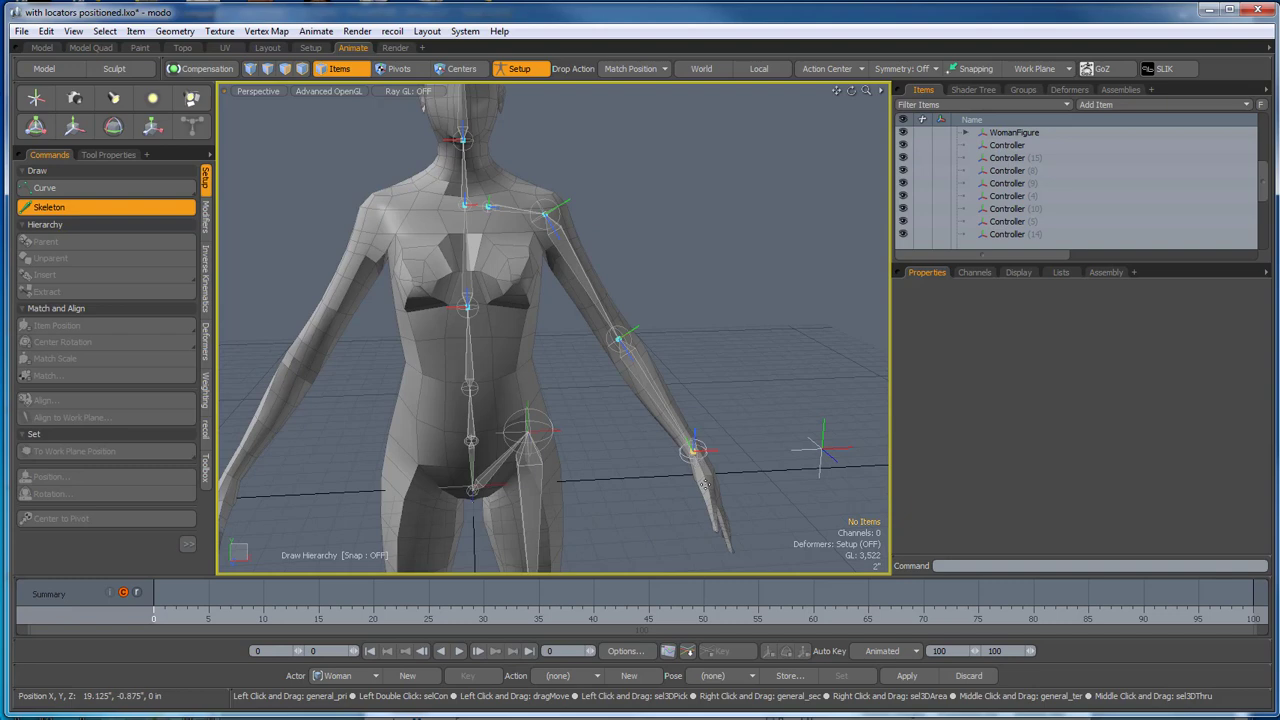
# Move the arm chain's collarbone joint close to the upper spine joint and finish drawing the skeleton.
pyautogui.keyDown('alt'); pyautogui.moveTo(705, 484); pyautogui.dragTo(730, 494); pyautogui.keyUp('alt')
pyautogui.scroll(3, 540, 269)
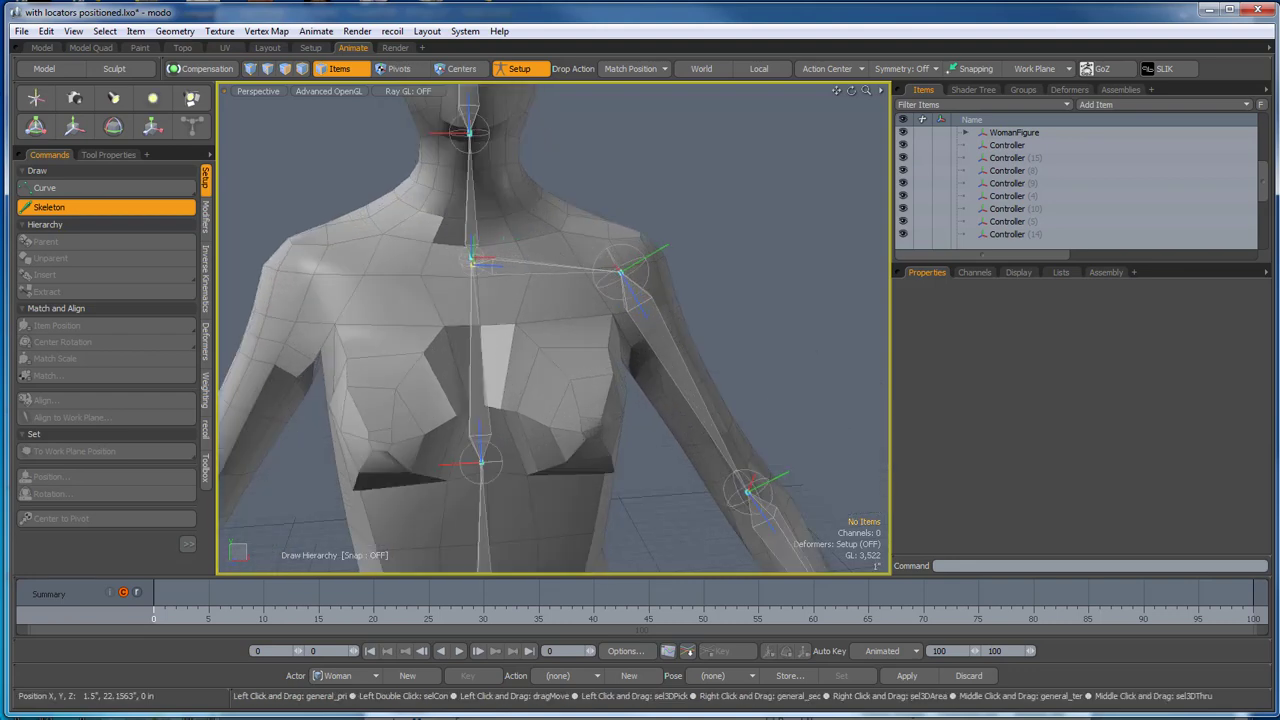
pyautogui.keyDown('alt'); pyautogui.moveTo(518, 262); pyautogui.dragTo(500, 300); pyautogui.keyUp('alt')
pyautogui.scroll(2, 479, 275)
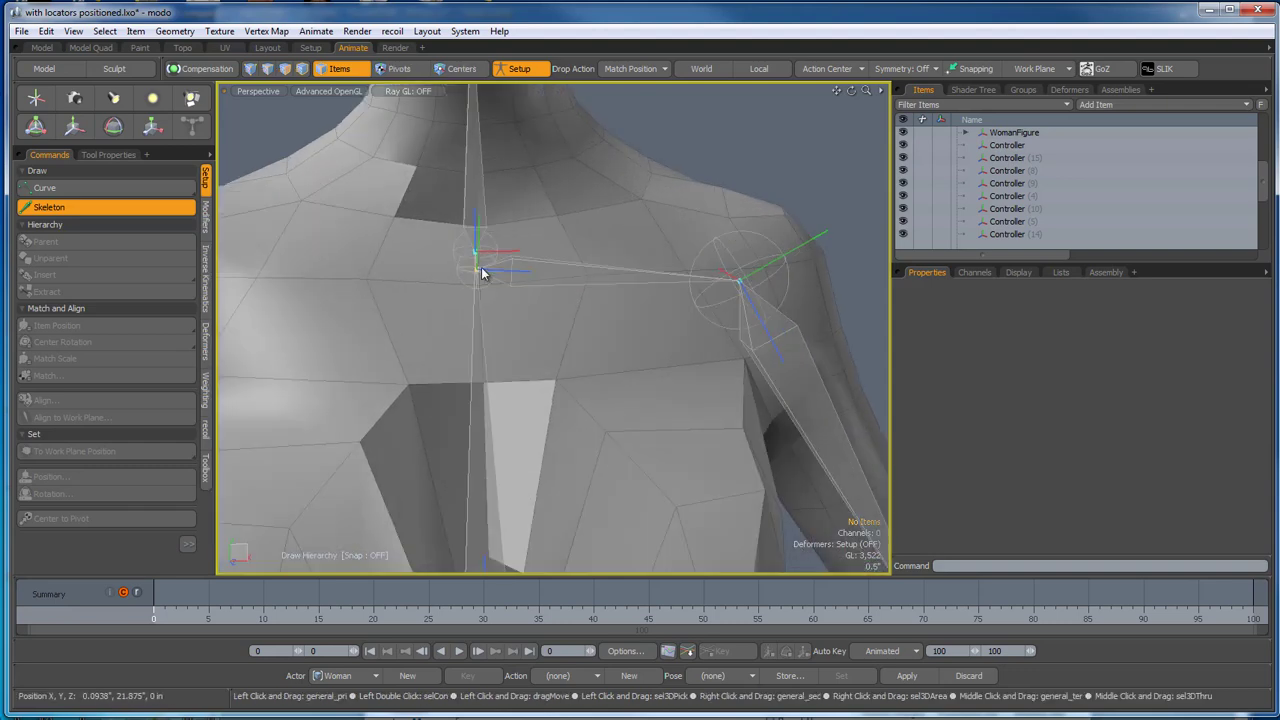
pyautogui.press('space')
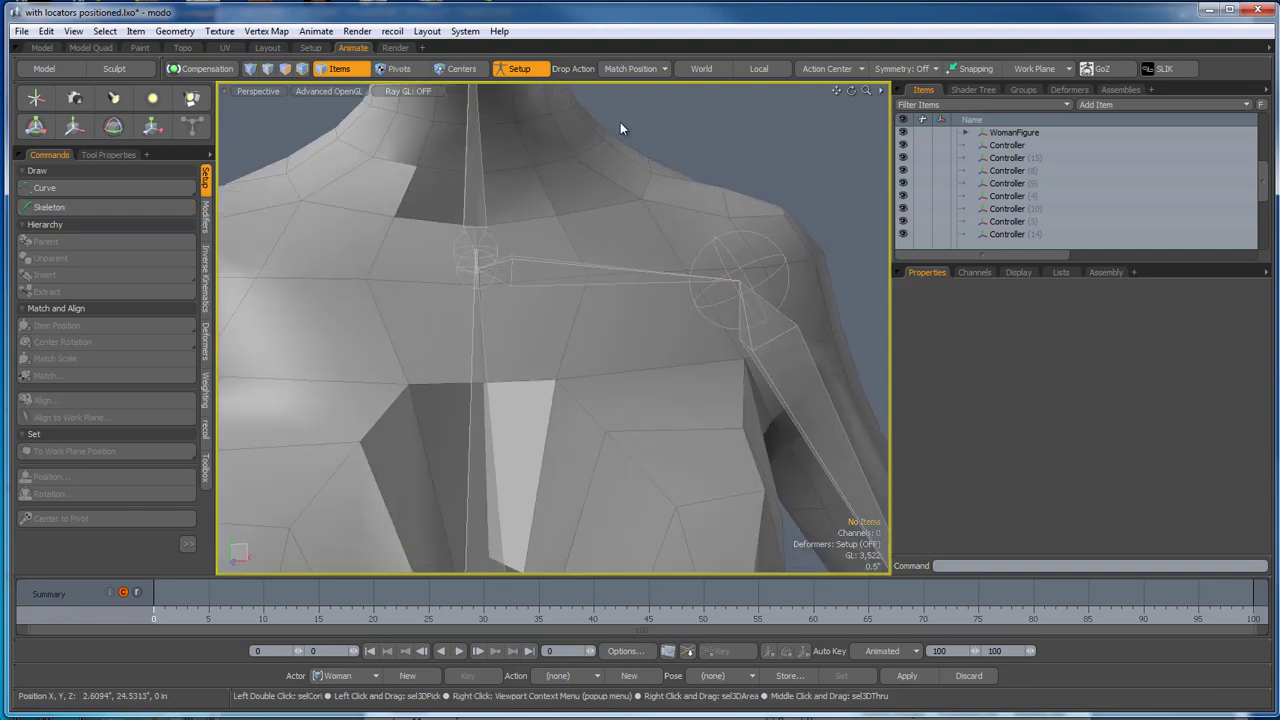
# Try aligning the collarbone joint to the upper spine joint with the Match Rotation drop action, and undo the result.
pyautogui.click(635, 70)
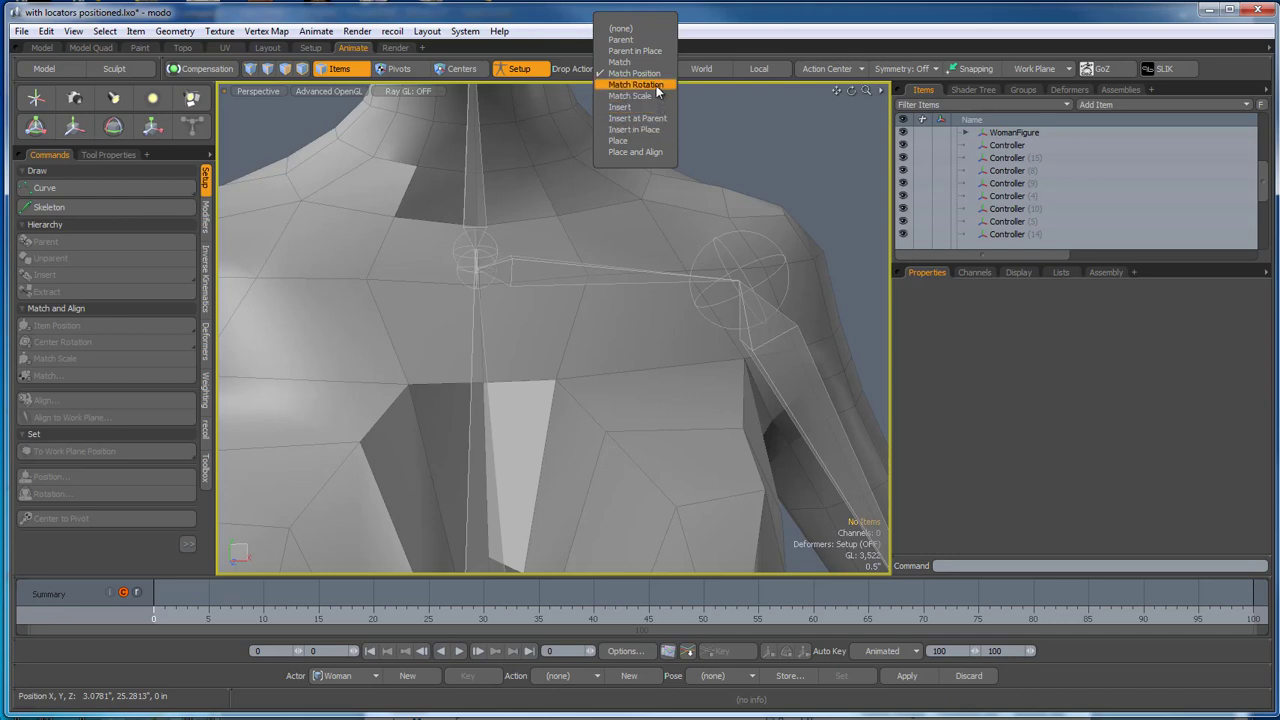
pyautogui.click(658, 85)
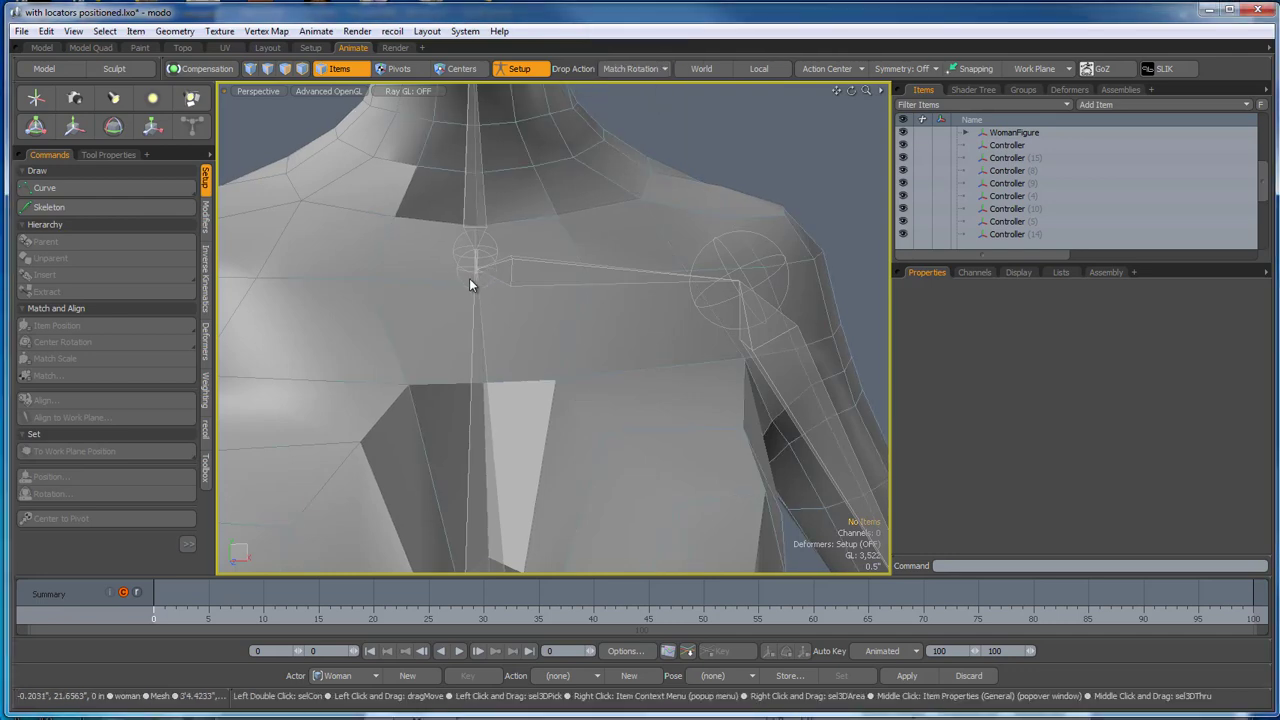
pyautogui.moveTo(465, 280); pyautogui.dragTo(506, 272)
pyautogui.hotkey('ctrl', 'z')
pyautogui.click(491, 262)
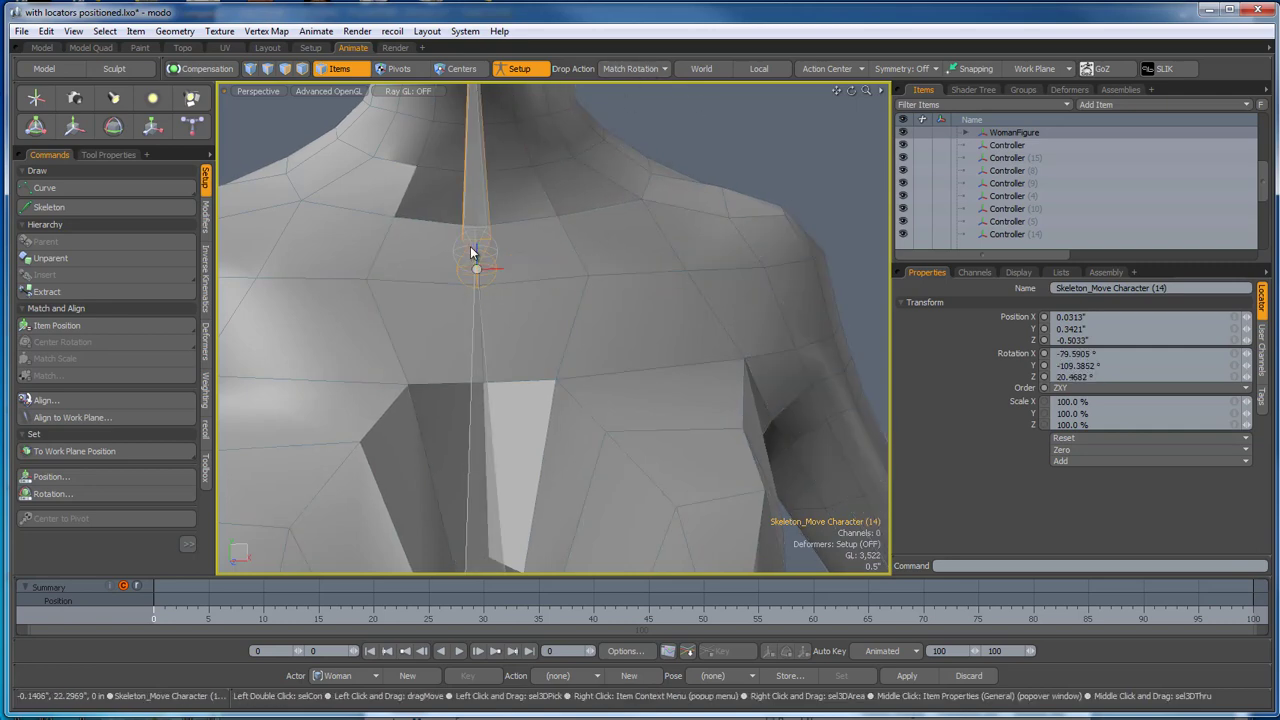
pyautogui.click(770, 160)
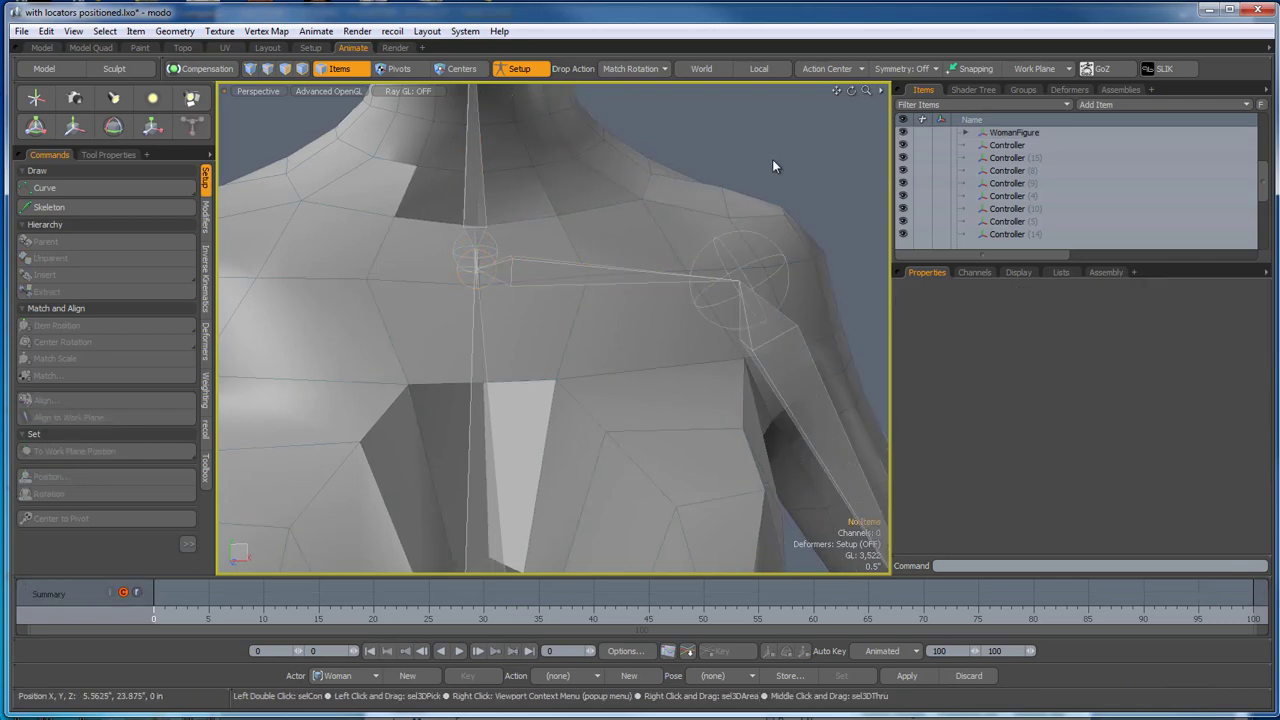
# Set the drop action to Match Position and snap the collarbone joint onto the upper spine joint.
pyautogui.scroll(3, 514, 241)
pyautogui.click(638, 70)
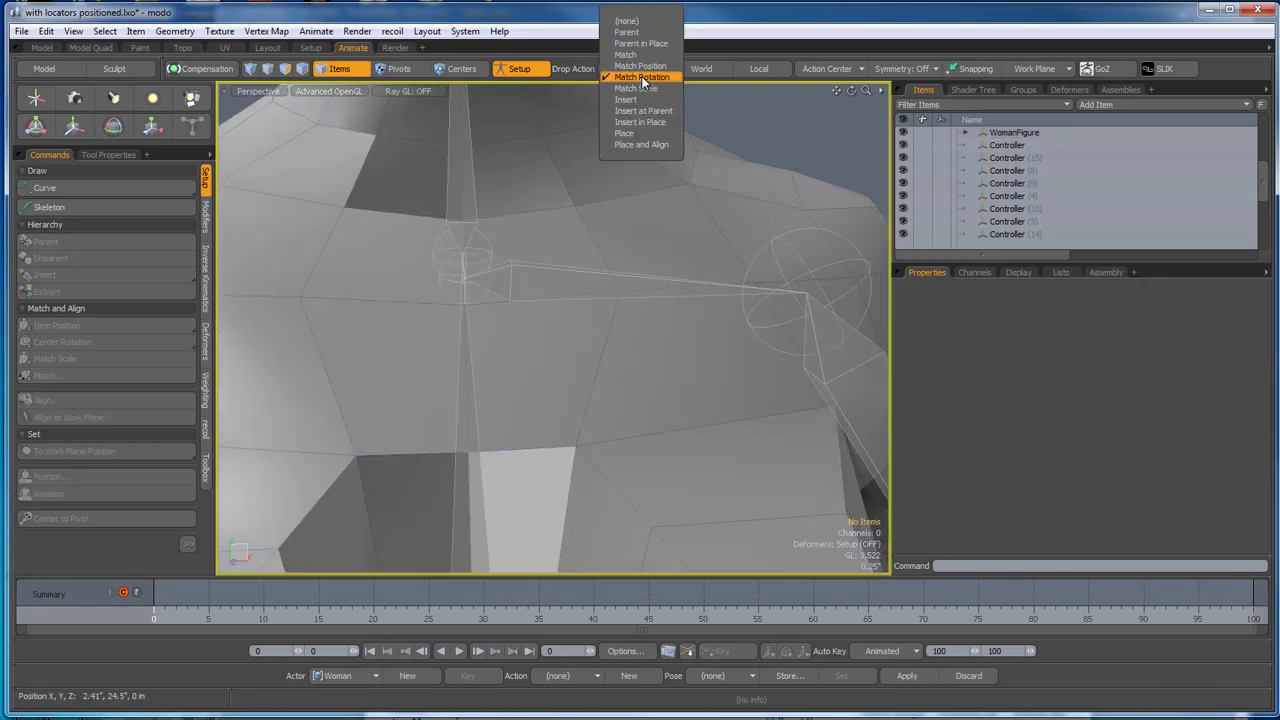
pyautogui.click(640, 66)
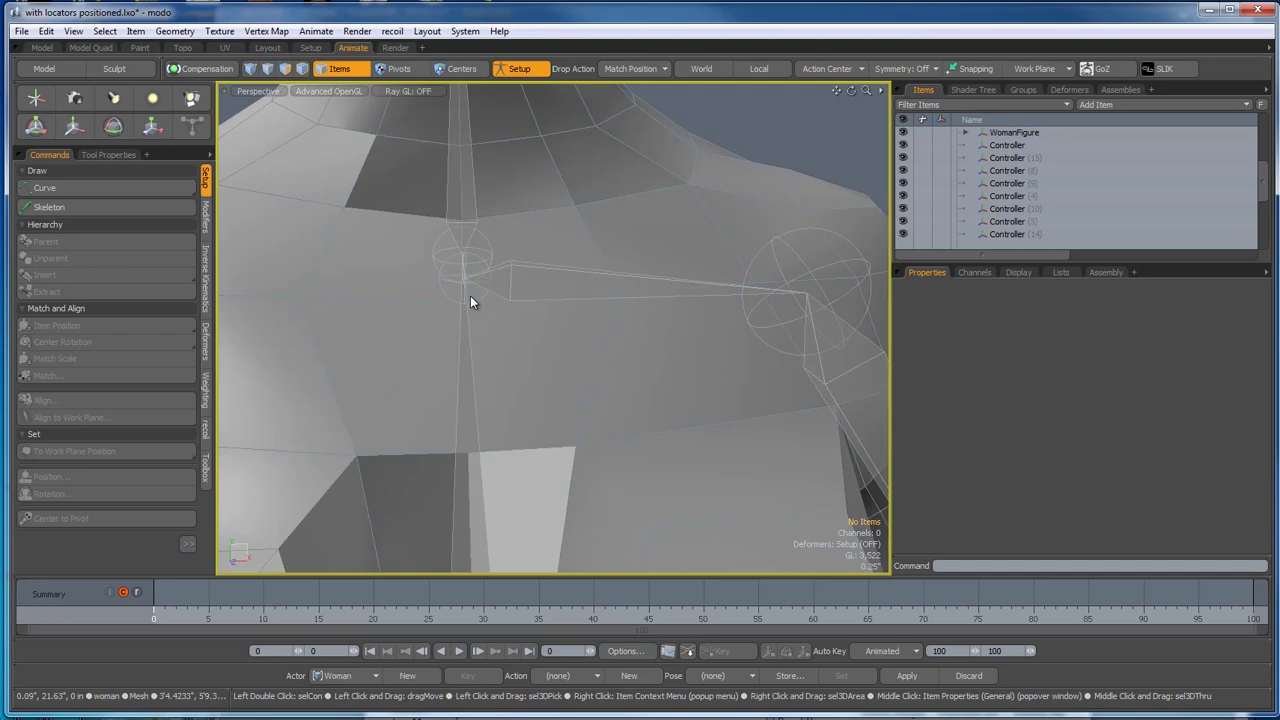
pyautogui.click(499, 280)
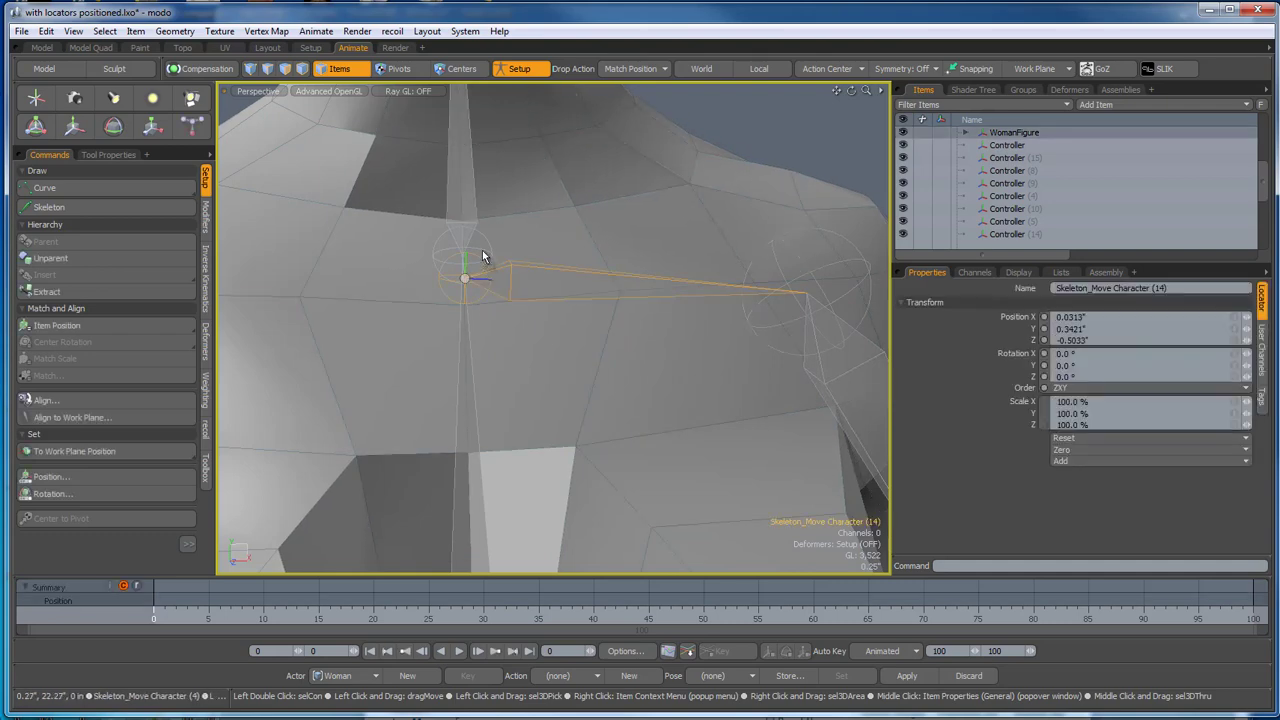
pyautogui.moveTo(487, 250); pyautogui.dragTo(487, 250)
pyautogui.scroll(-8, 476, 250)
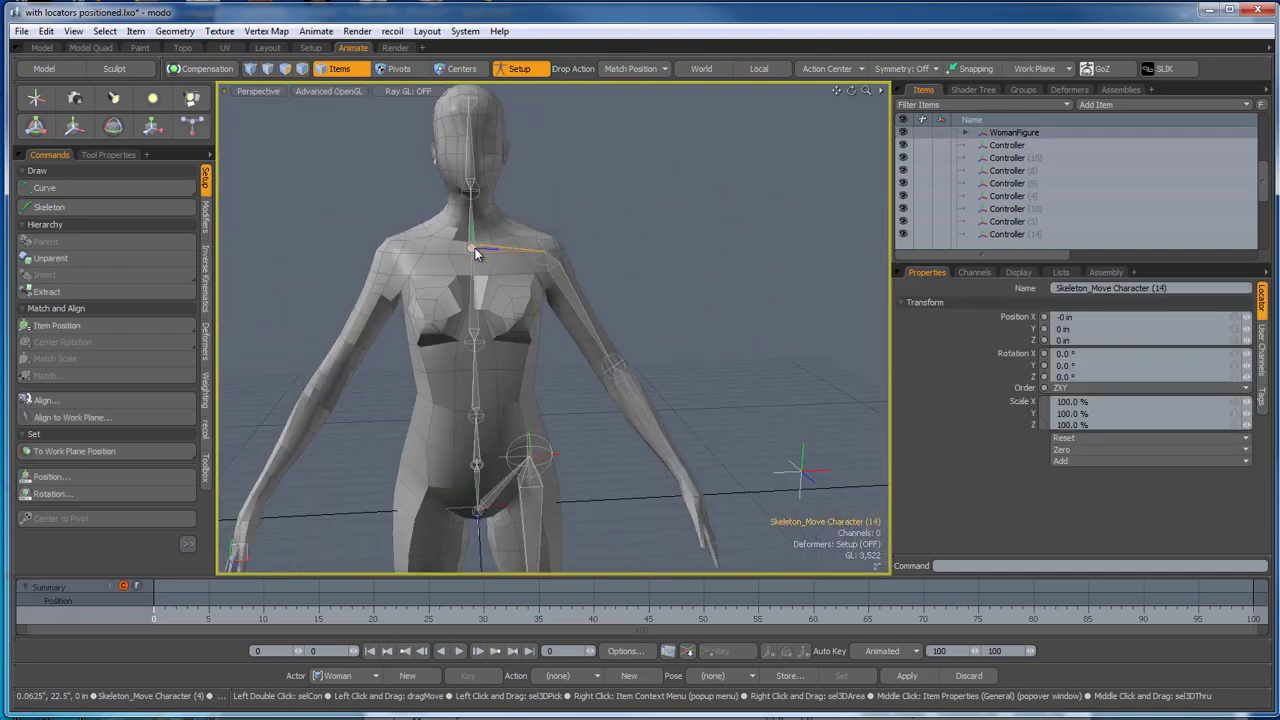
pyautogui.keyDown('alt'); pyautogui.keyDown('shift'); pyautogui.moveTo(660, 307); pyautogui.dragTo(647, 285); pyautogui.keyUp('shift'); pyautogui.keyUp('alt')
pyautogui.scroll(6, 647, 285)
pyautogui.scroll(-3, 579, 287)
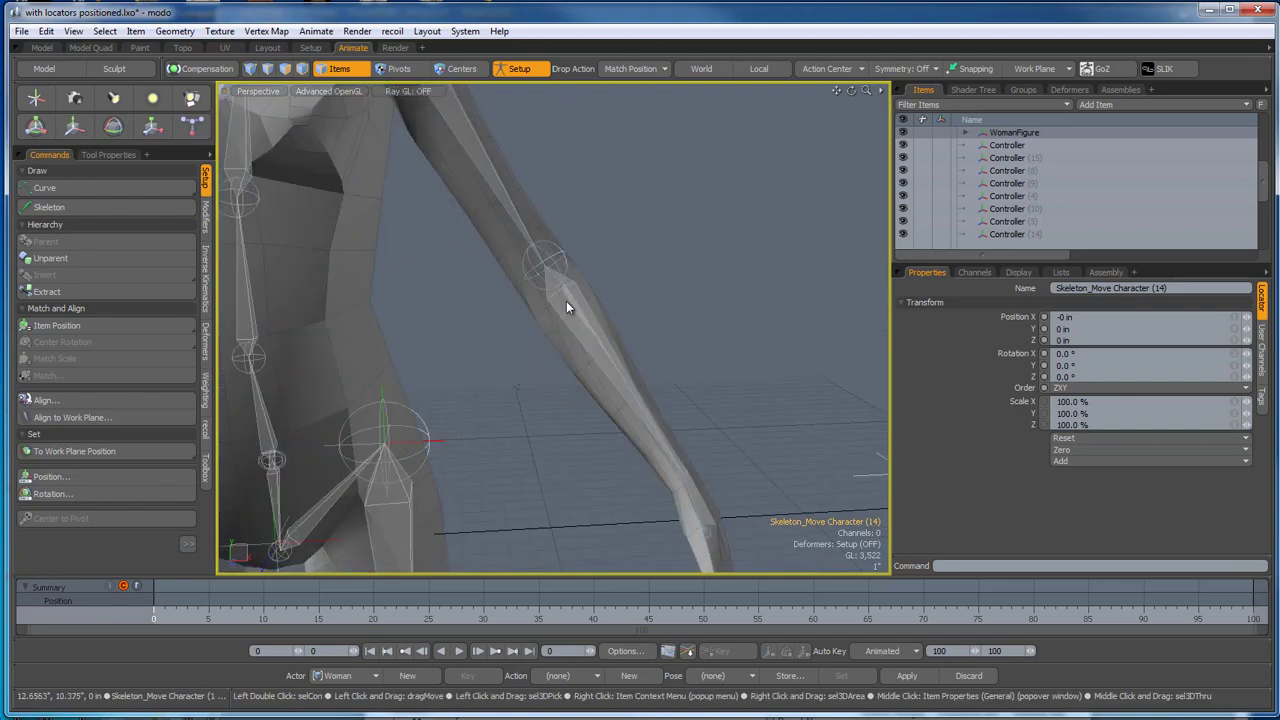
pyautogui.keyDown('alt'); pyautogui.keyDown('shift'); pyautogui.moveTo(567, 308); pyautogui.dragTo(592, 394); pyautogui.keyUp('shift'); pyautogui.keyUp('alt')
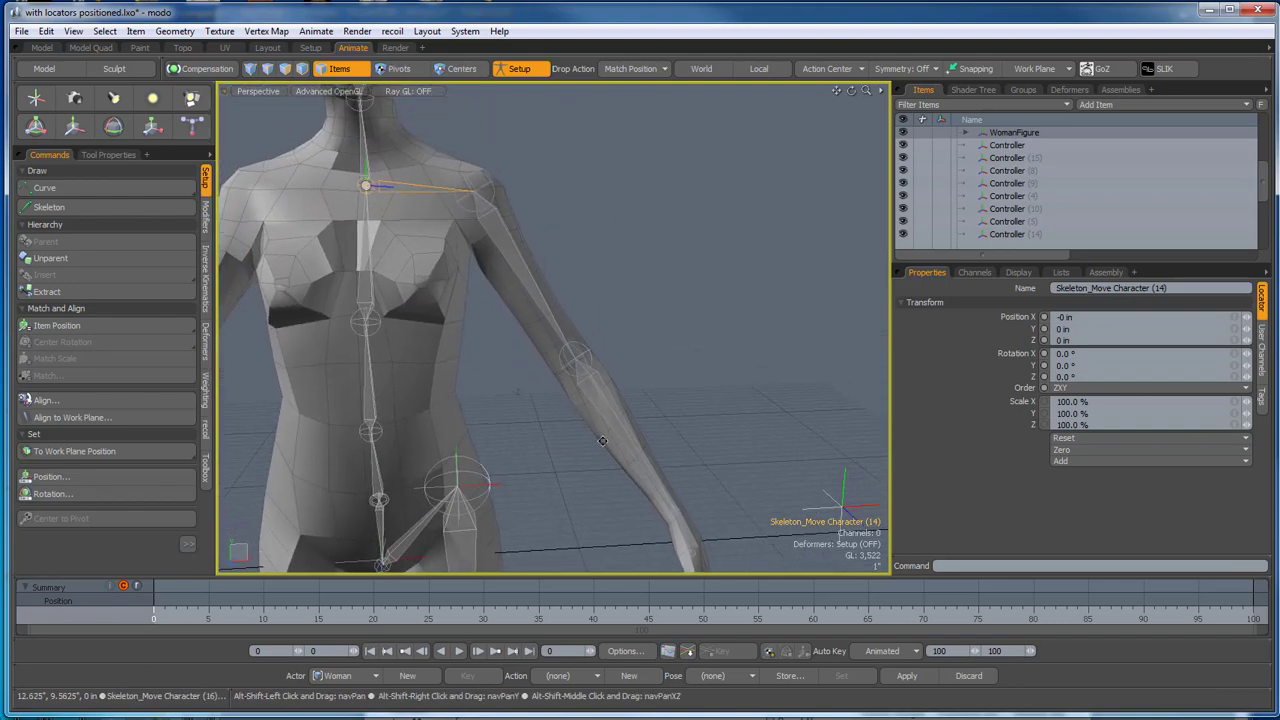
# Rotate the left elbow joint to 2° around X and about -25.75° around Z so the forearm bone follows the arm mesh.
pyautogui.click(539, 303)
pyautogui.scroll(3, 523, 260)
pyautogui.scroll(-5, 523, 260)
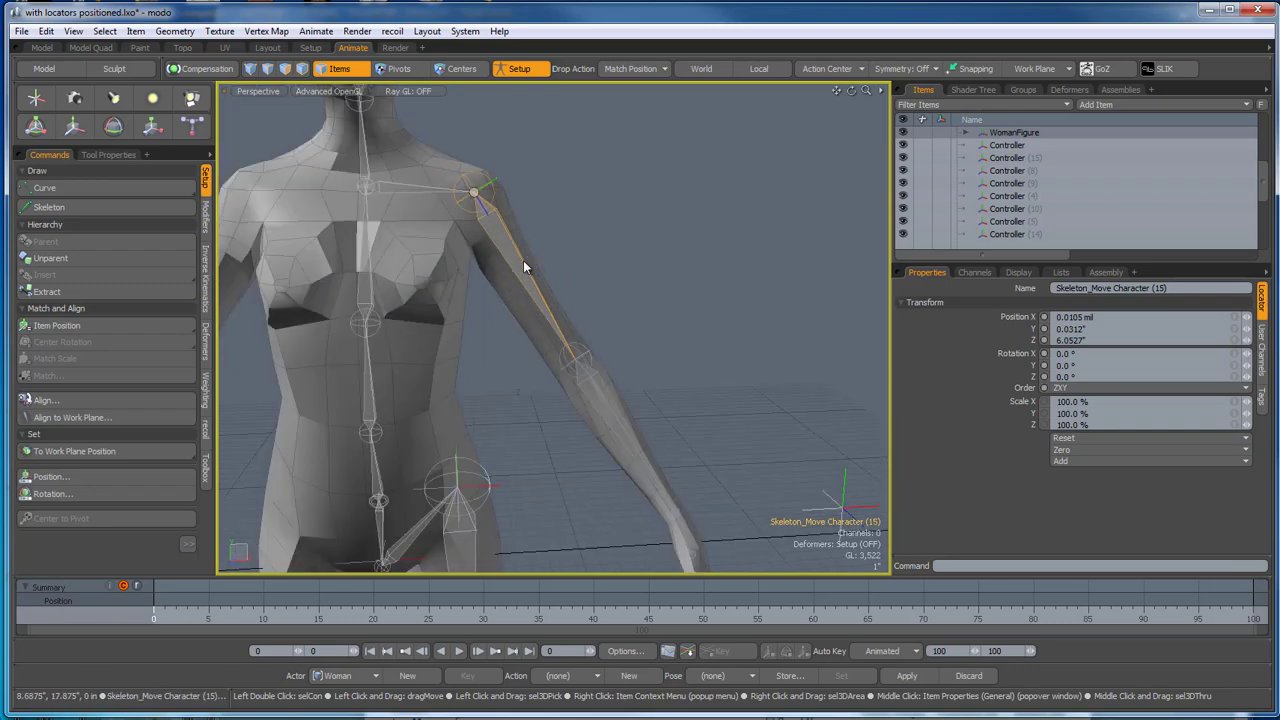
pyautogui.keyDown('alt'); pyautogui.moveTo(523, 260); pyautogui.dragTo(615, 323); pyautogui.keyUp('alt')
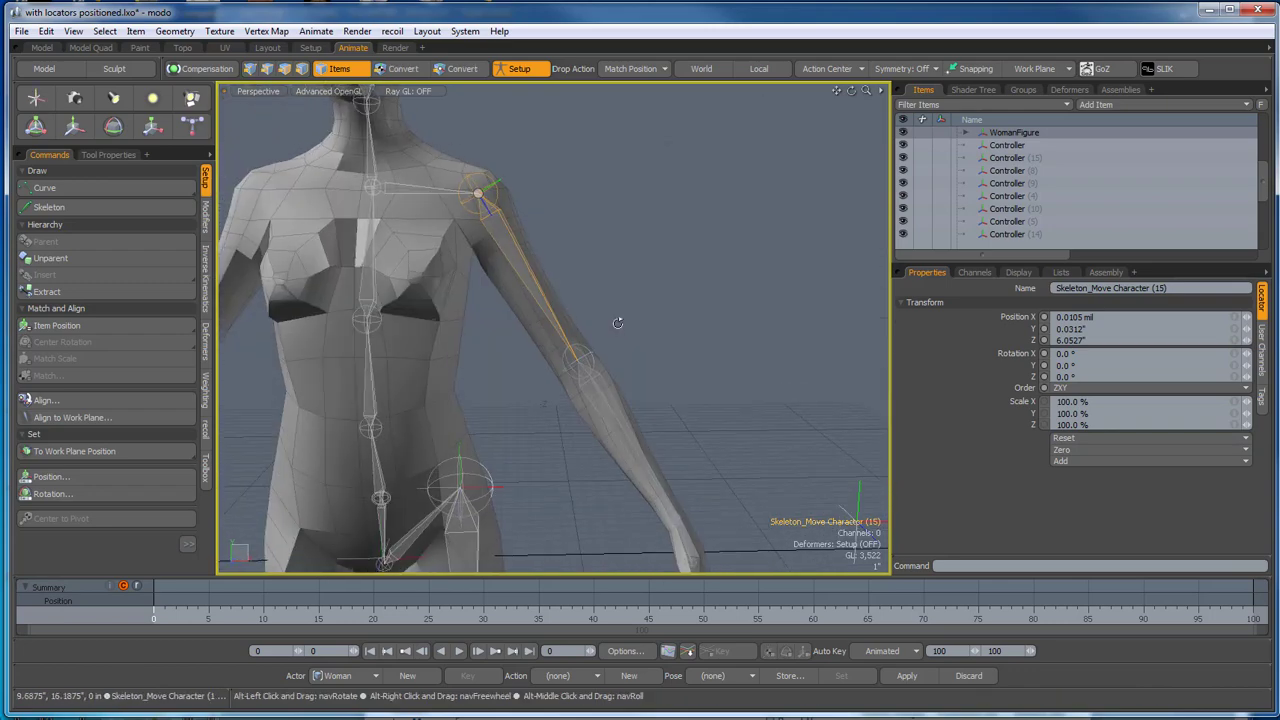
pyautogui.click(610, 405)
pyautogui.keyDown('alt'); pyautogui.moveTo(617, 408); pyautogui.dragTo(653, 420); pyautogui.keyUp('alt')
pyautogui.press('e')
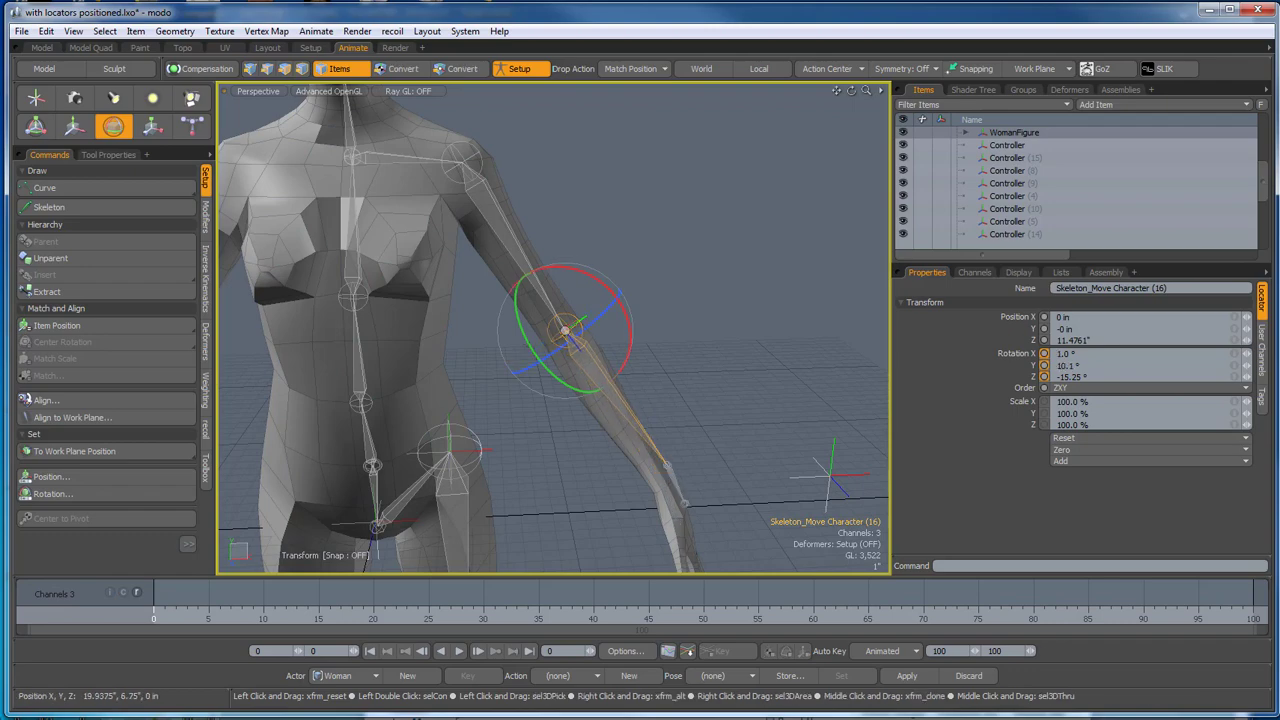
pyautogui.keyDown('alt'); pyautogui.moveTo(656, 399); pyautogui.dragTo(695, 411); pyautogui.keyUp('alt')
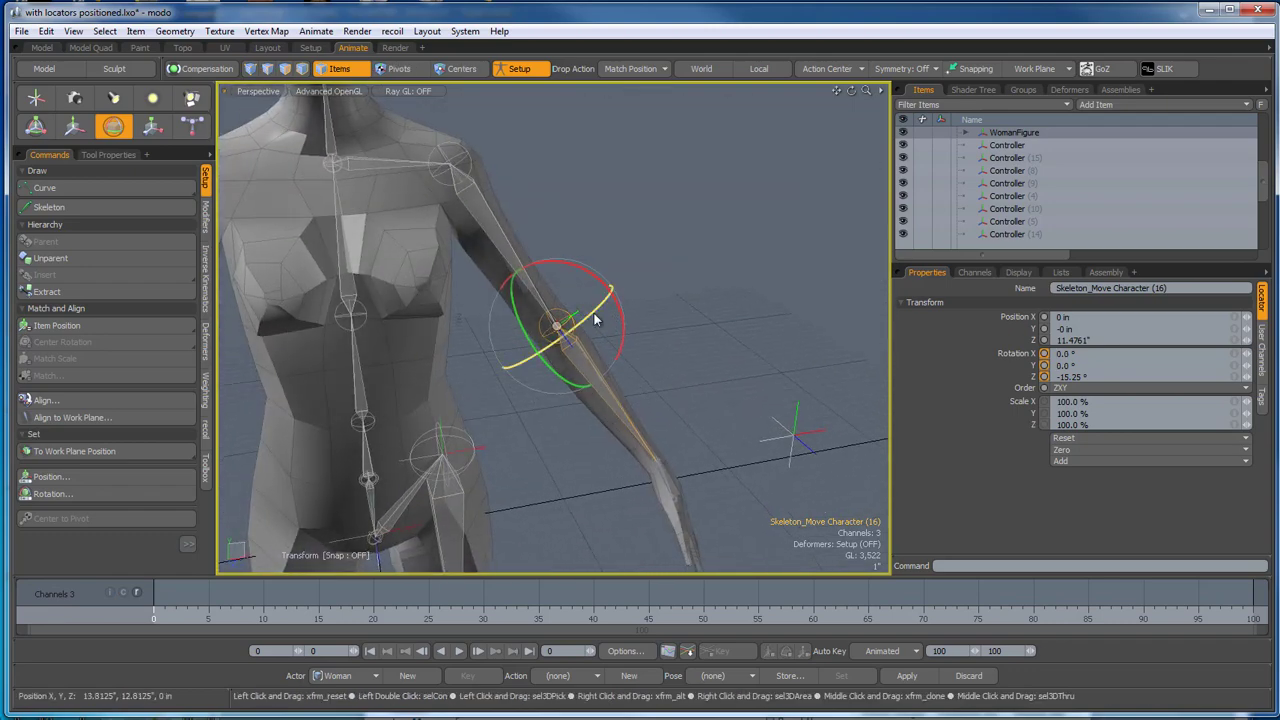
pyautogui.moveTo(618, 307); pyautogui.dragTo(618, 309)
pyautogui.keyDown('alt'); pyautogui.moveTo(677, 346); pyautogui.dragTo(659, 398); pyautogui.keyUp('alt')
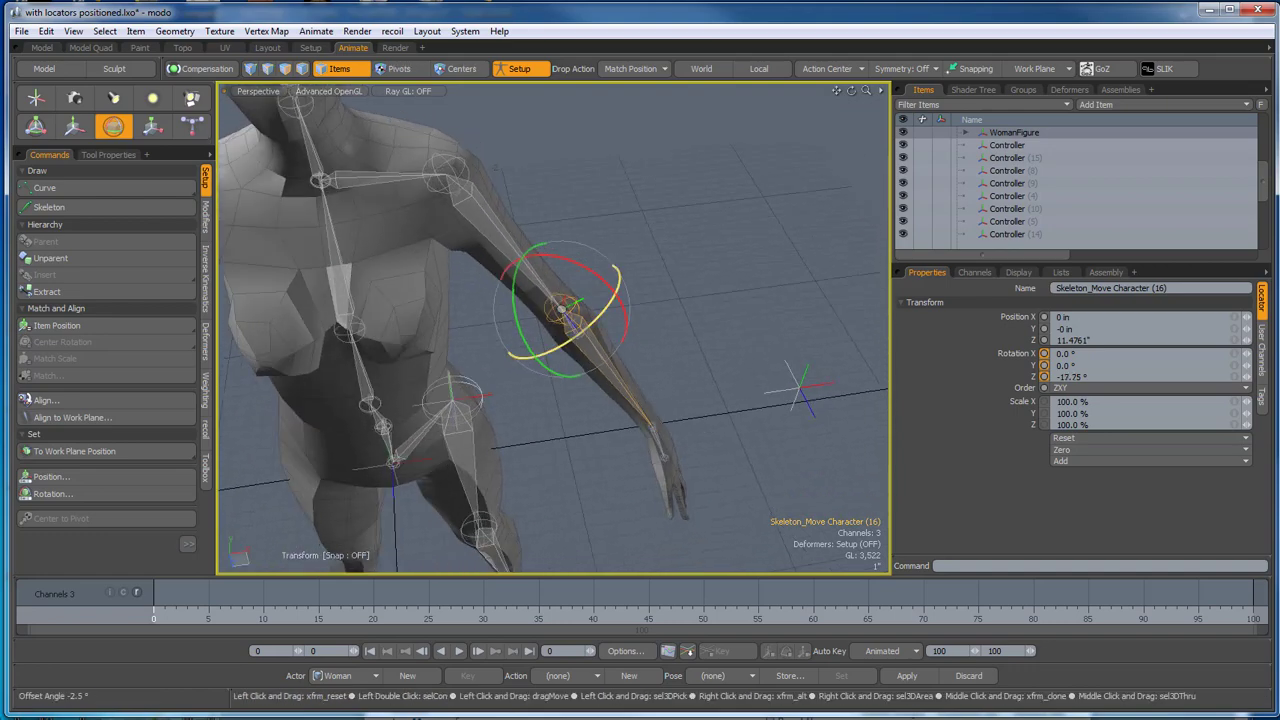
pyautogui.moveTo(592, 327); pyautogui.dragTo(593, 326)
pyautogui.keyDown('alt'); pyautogui.moveTo(655, 374); pyautogui.dragTo(680, 426); pyautogui.keyUp('alt')
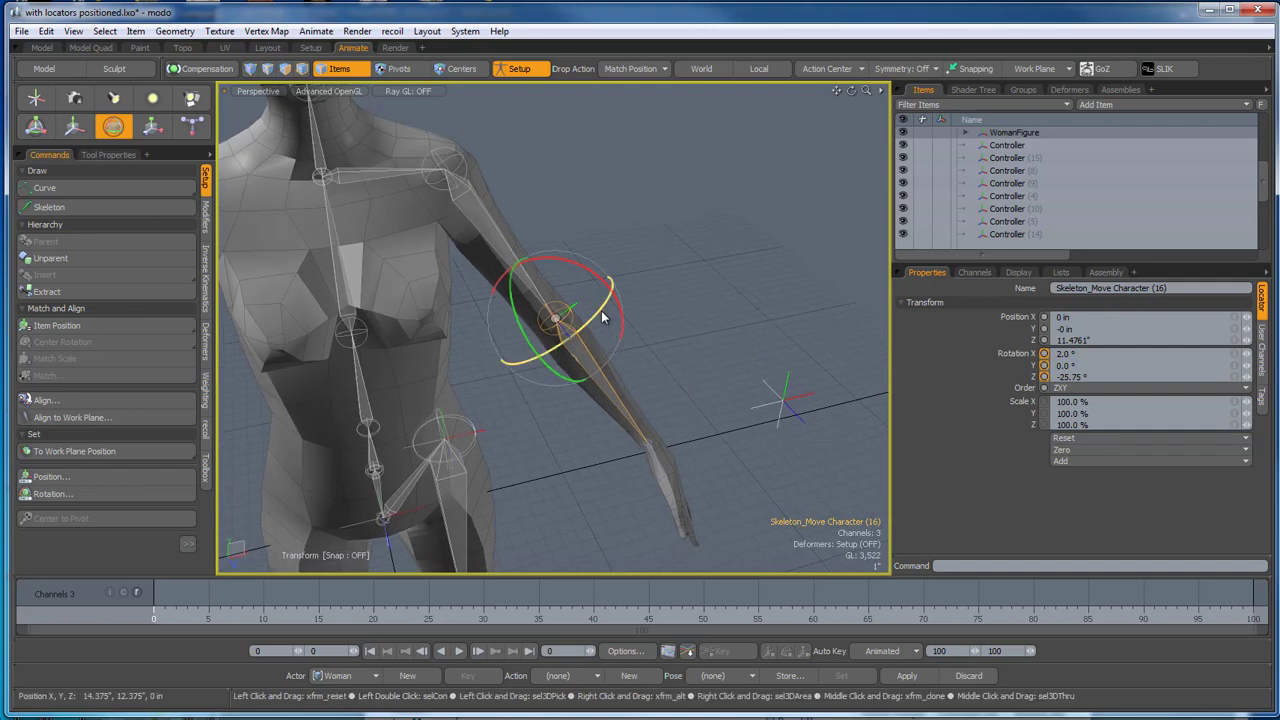
# Use the Local action axis to fine-tune the elbow joint's Z rotation to -23.05°, and inspect the wrist joint's placement.
pyautogui.click(767, 71)
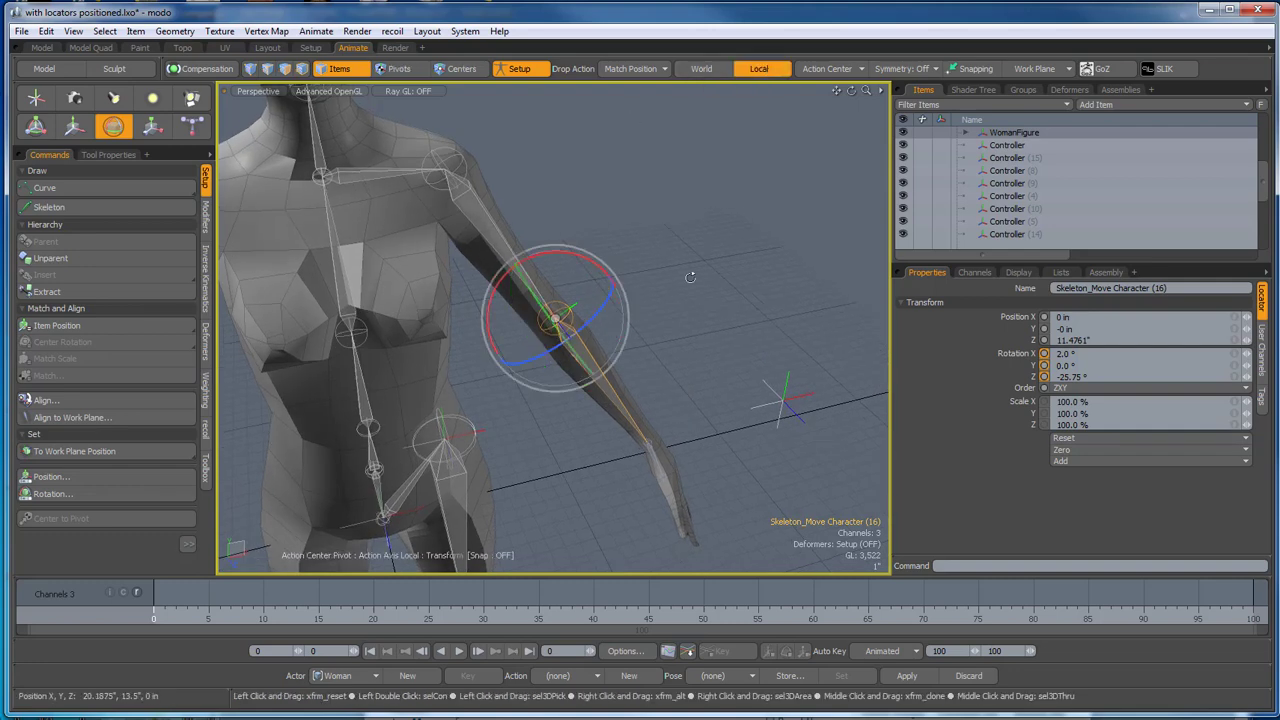
pyautogui.keyDown('alt'); pyautogui.moveTo(690, 276); pyautogui.dragTo(656, 262); pyautogui.keyUp('alt')
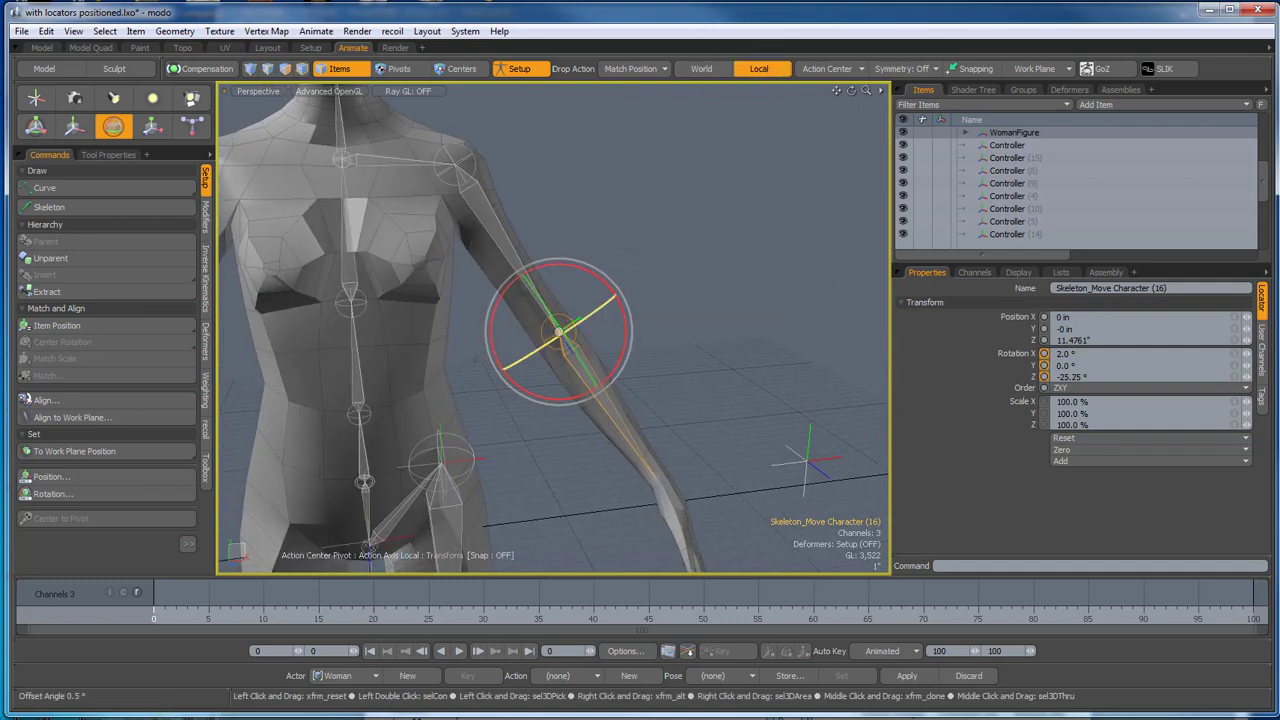
pyautogui.keyDown('alt'); pyautogui.moveTo(683, 368); pyautogui.dragTo(658, 357); pyautogui.keyUp('alt')
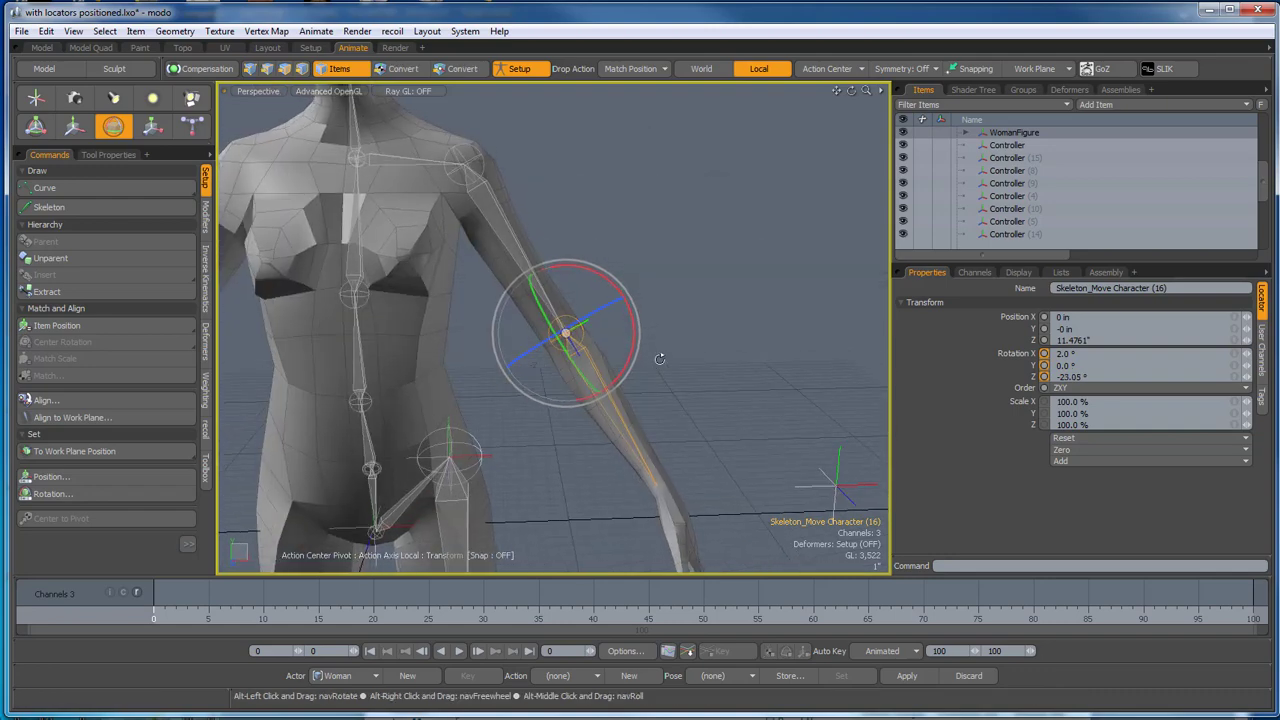
pyautogui.press('space')
pyautogui.click(667, 518)
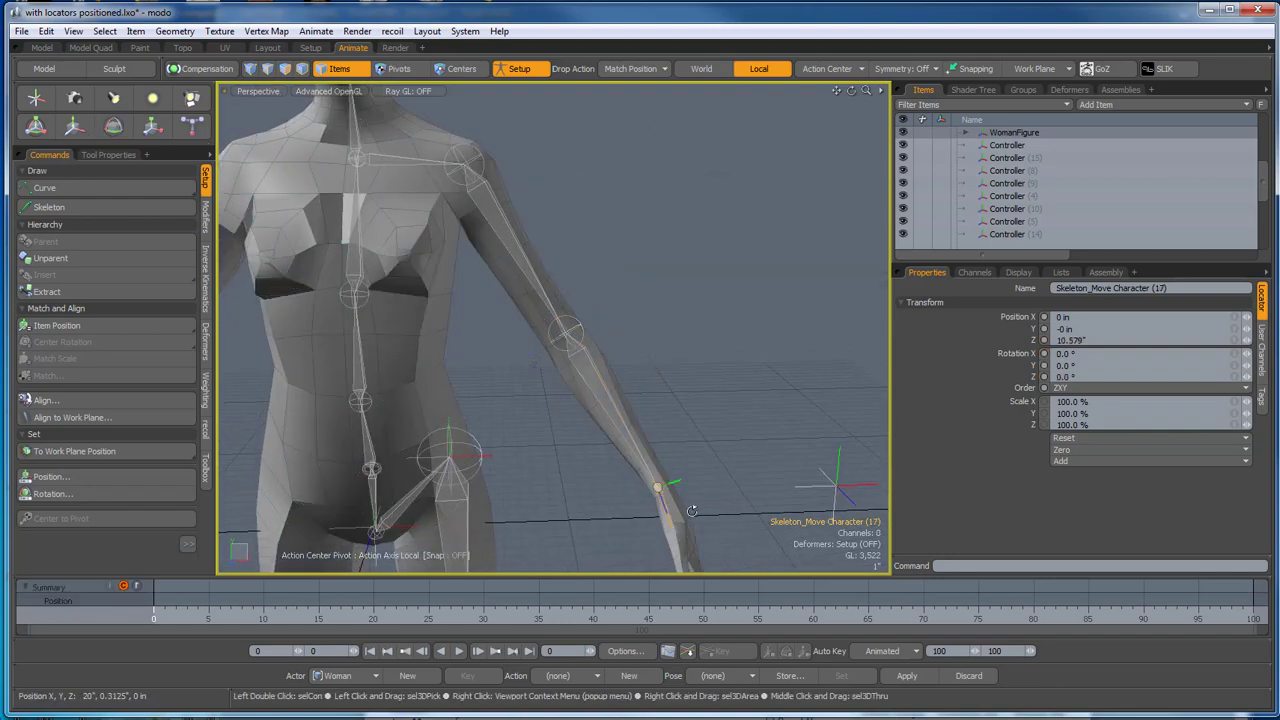
pyautogui.keyDown('alt'); pyautogui.moveTo(712, 516); pyautogui.dragTo(632, 371); pyautogui.keyUp('alt')
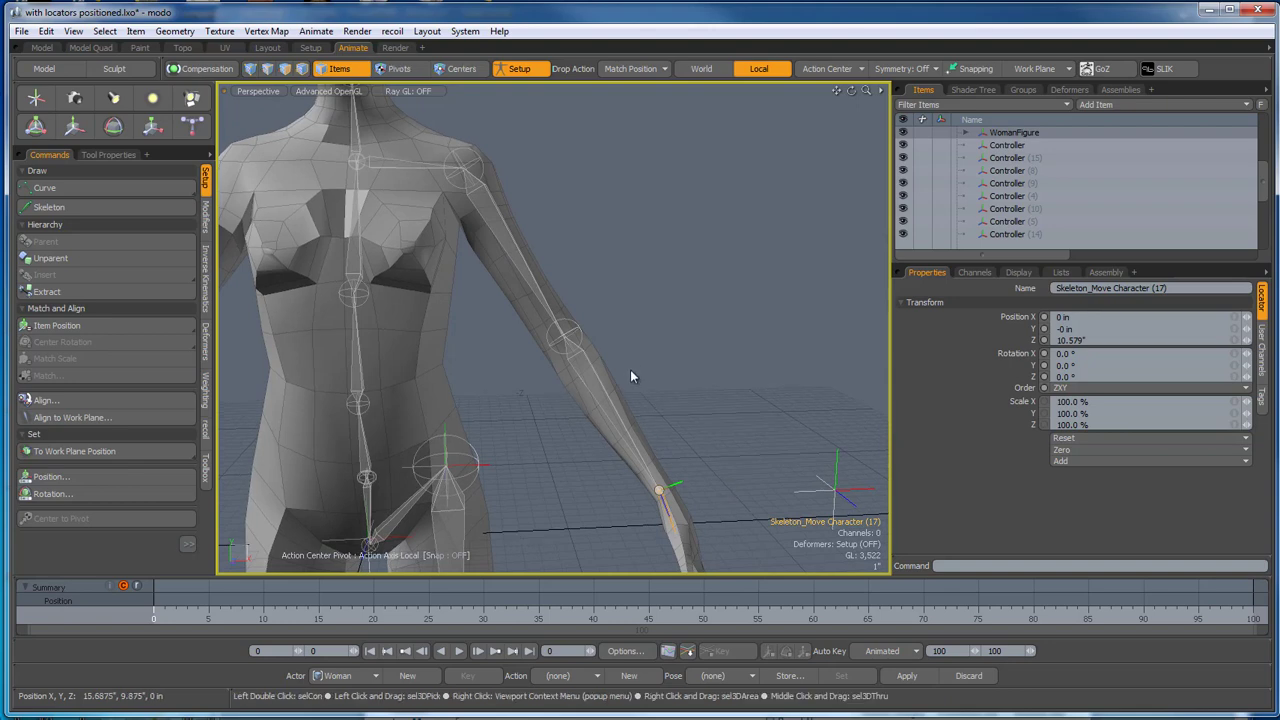
pyautogui.scroll(-2, 684, 335)
pyautogui.moveTo(686, 334)
pyautogui.keyDown('alt'); pyautogui.mouseDown()
pyautogui.moveTo(706, 380)
pyautogui.moveTo(674, 331)
pyautogui.mouseUp(); pyautogui.keyUp('alt')
pyautogui.click(674, 331)
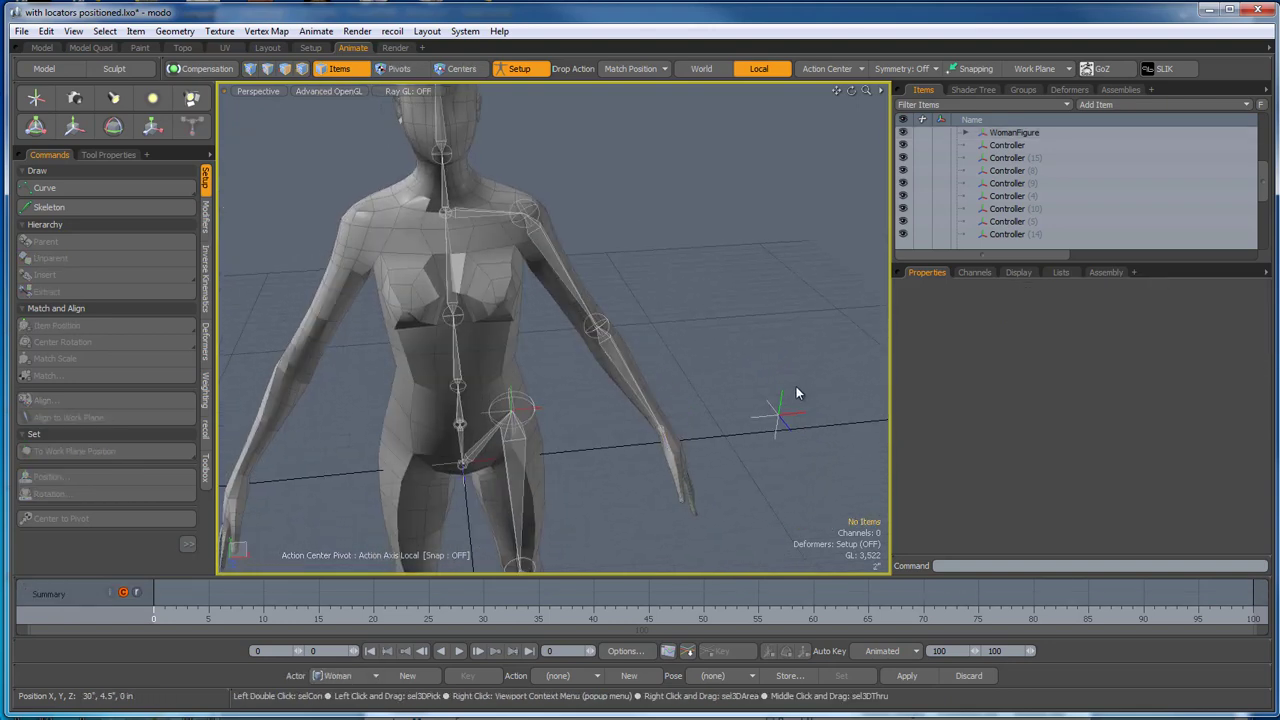
# Snap the first free controller beside the figure onto the left shoulder joint with the Match Position drop action.
pyautogui.keyDown('alt'); pyautogui.moveTo(796, 388); pyautogui.dragTo(710, 330); pyautogui.keyUp('alt')
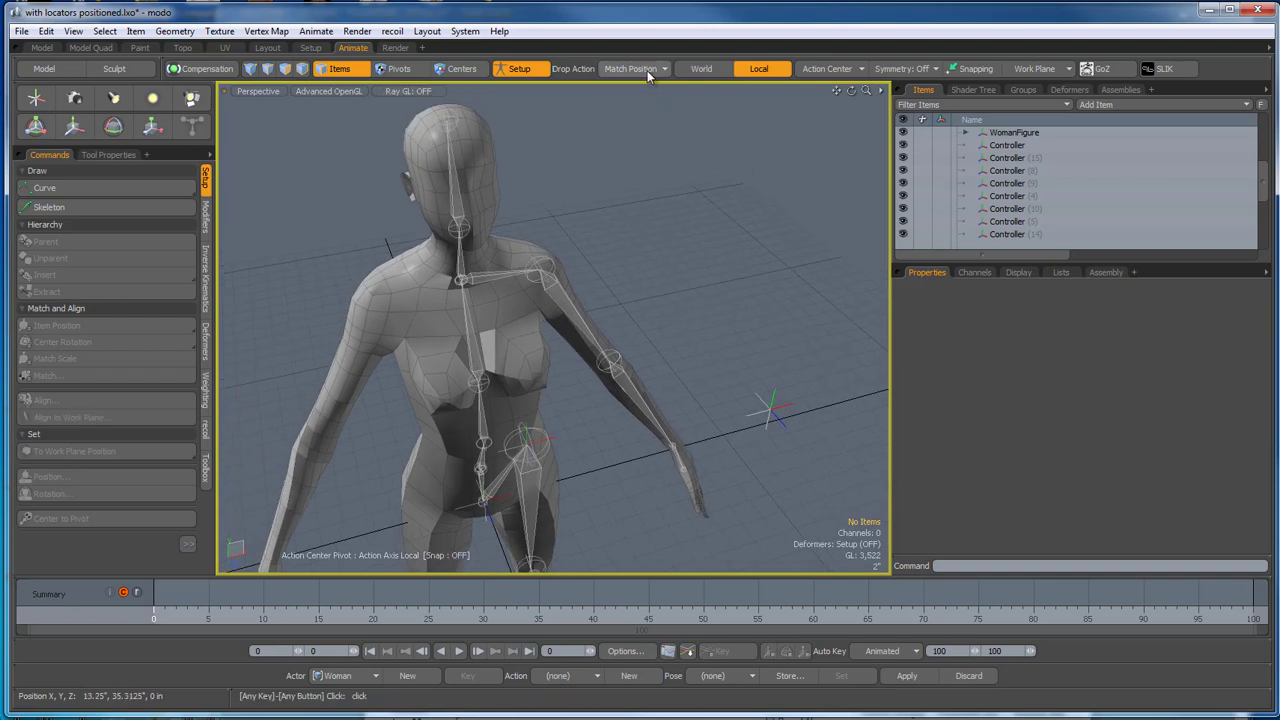
pyautogui.click(770, 410)
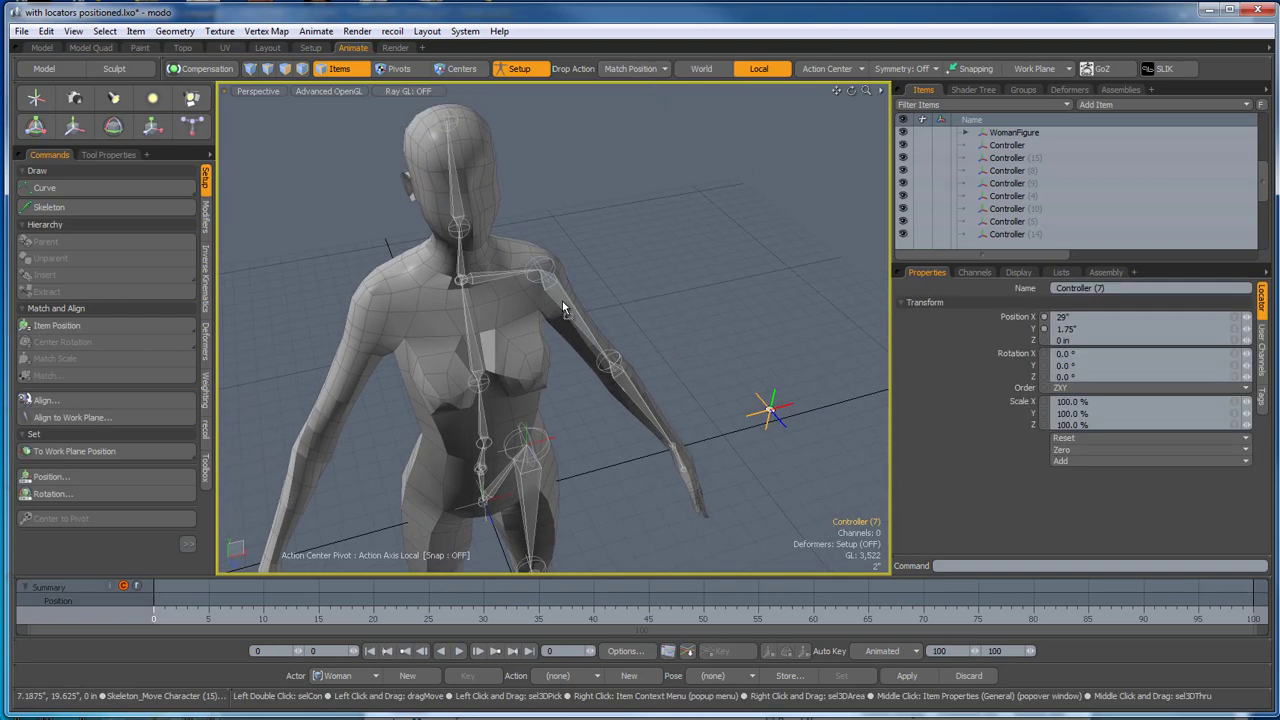
pyautogui.click(562, 300)
# Match another free controller to the elbow joint's position, and move it behind the elbow to about Z -13.27 in.
pyautogui.click(769, 407)
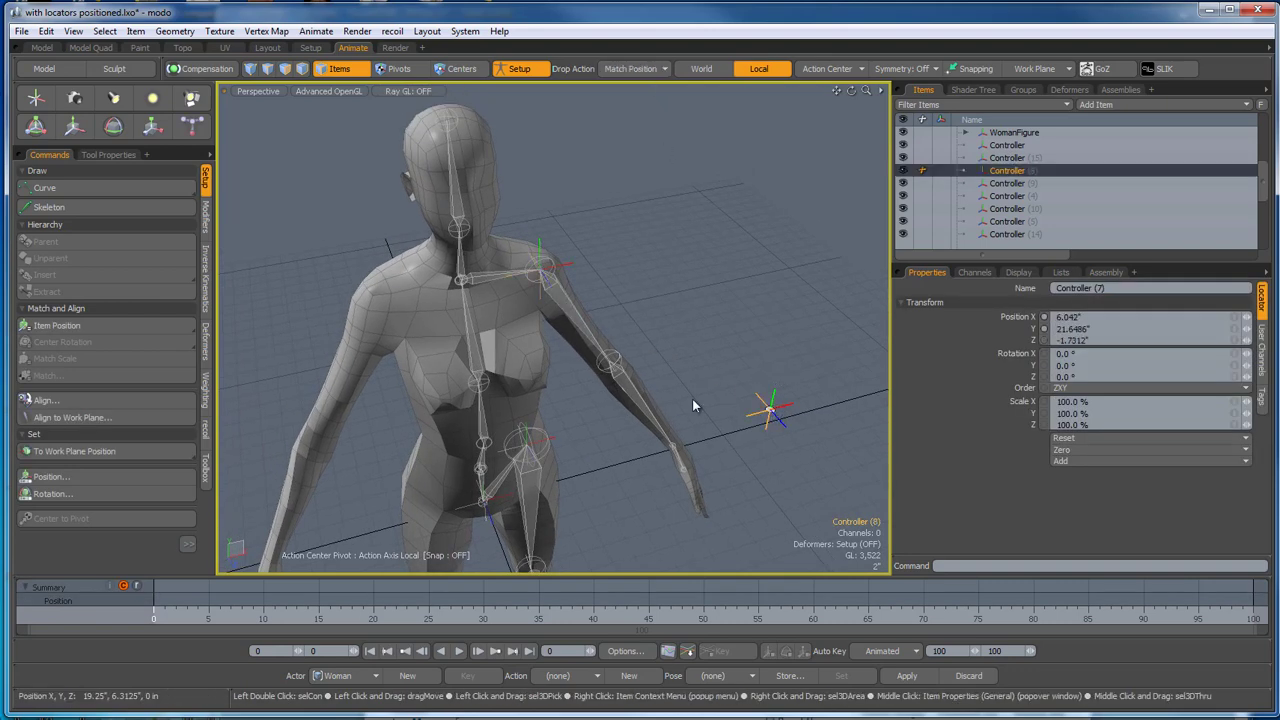
pyautogui.press('w')
pyautogui.click(609, 362)
pyautogui.keyDown('alt'); pyautogui.moveTo(612, 366); pyautogui.dragTo(687, 349); pyautogui.keyUp('alt')
pyautogui.scroll(2, 705, 398)
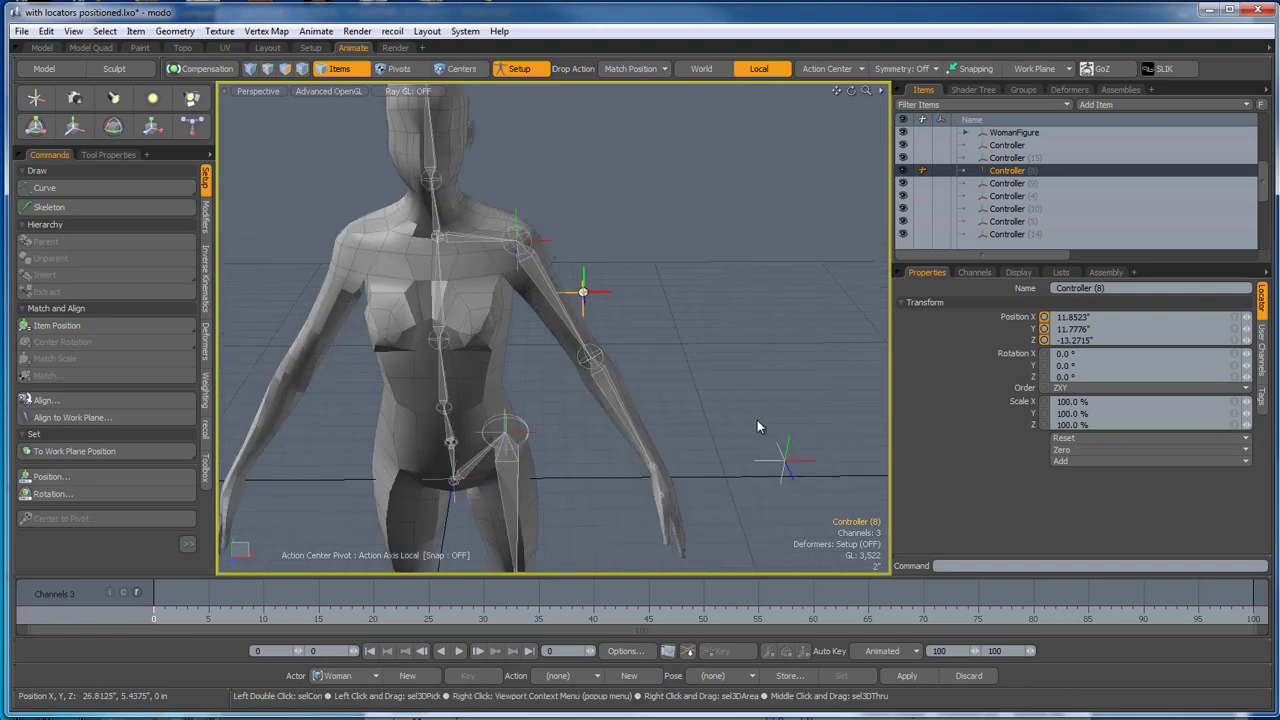
# Place a third controller on the elbow joint and align it to the forearm bone with the Match Rotation drop action.
pyautogui.click(786, 463)
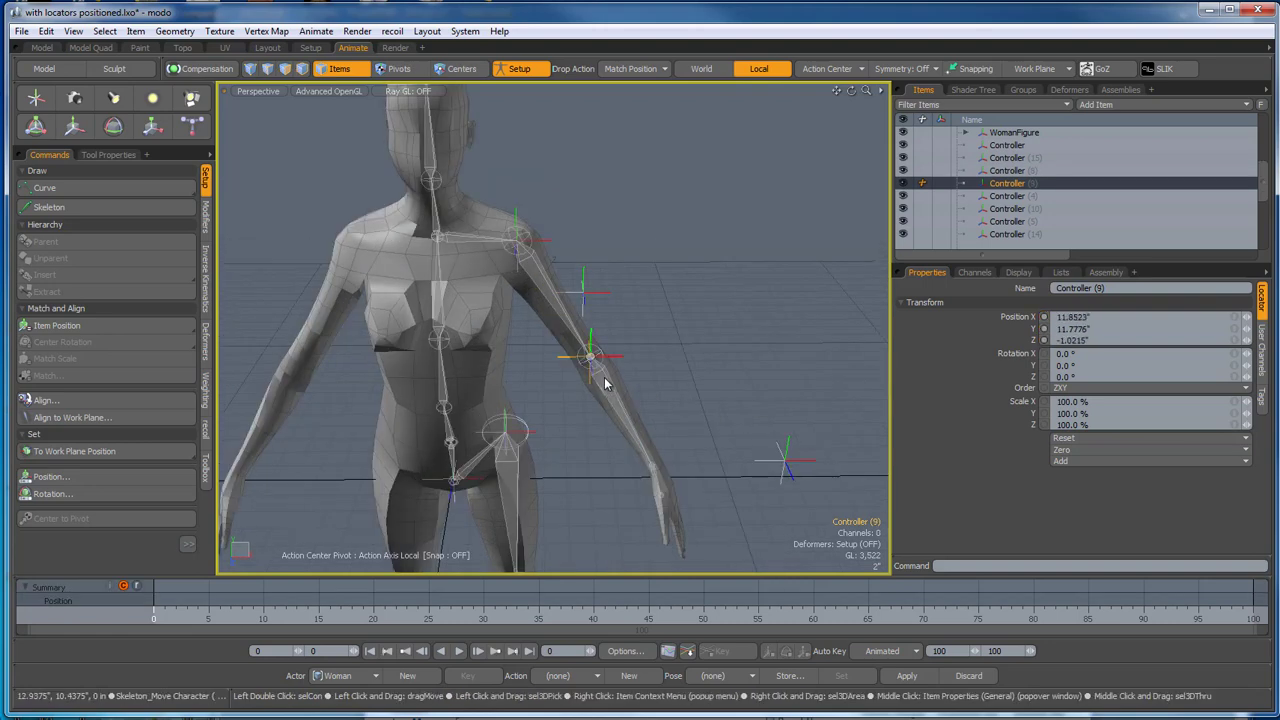
pyautogui.keyDown('alt'); pyautogui.moveTo(619, 408); pyautogui.dragTo(634, 401); pyautogui.keyUp('alt')
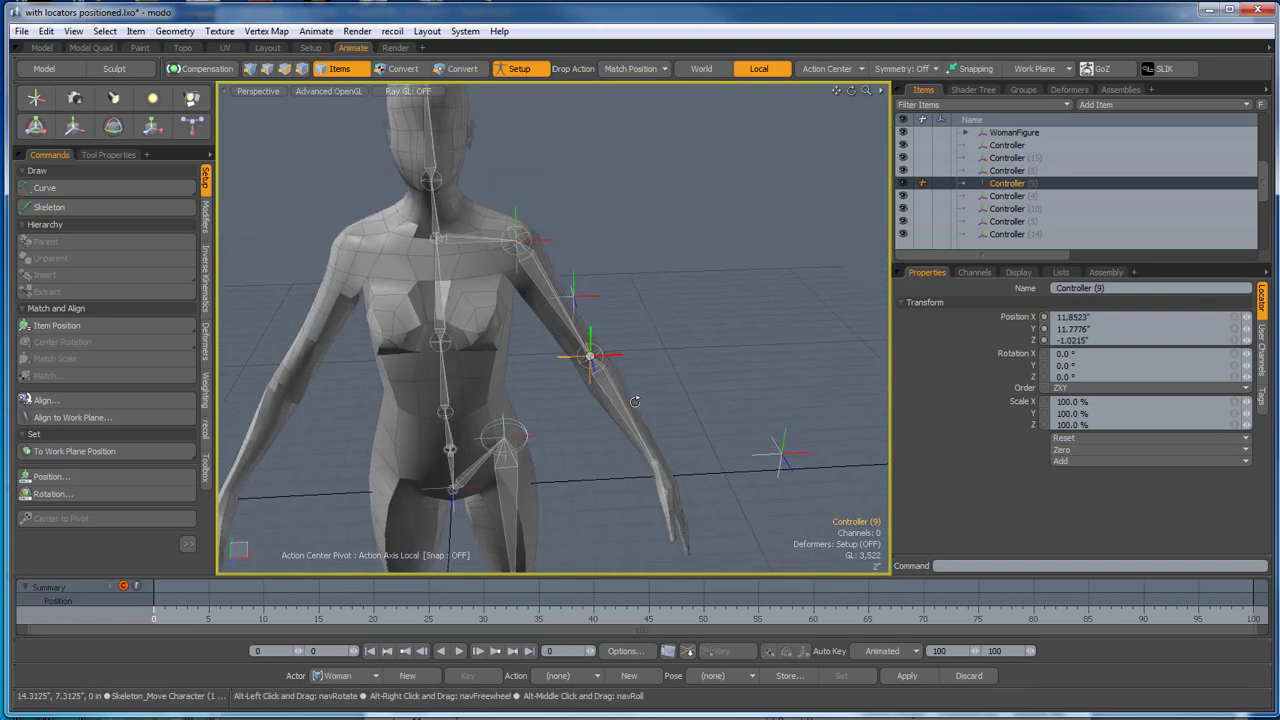
pyautogui.click(652, 69)
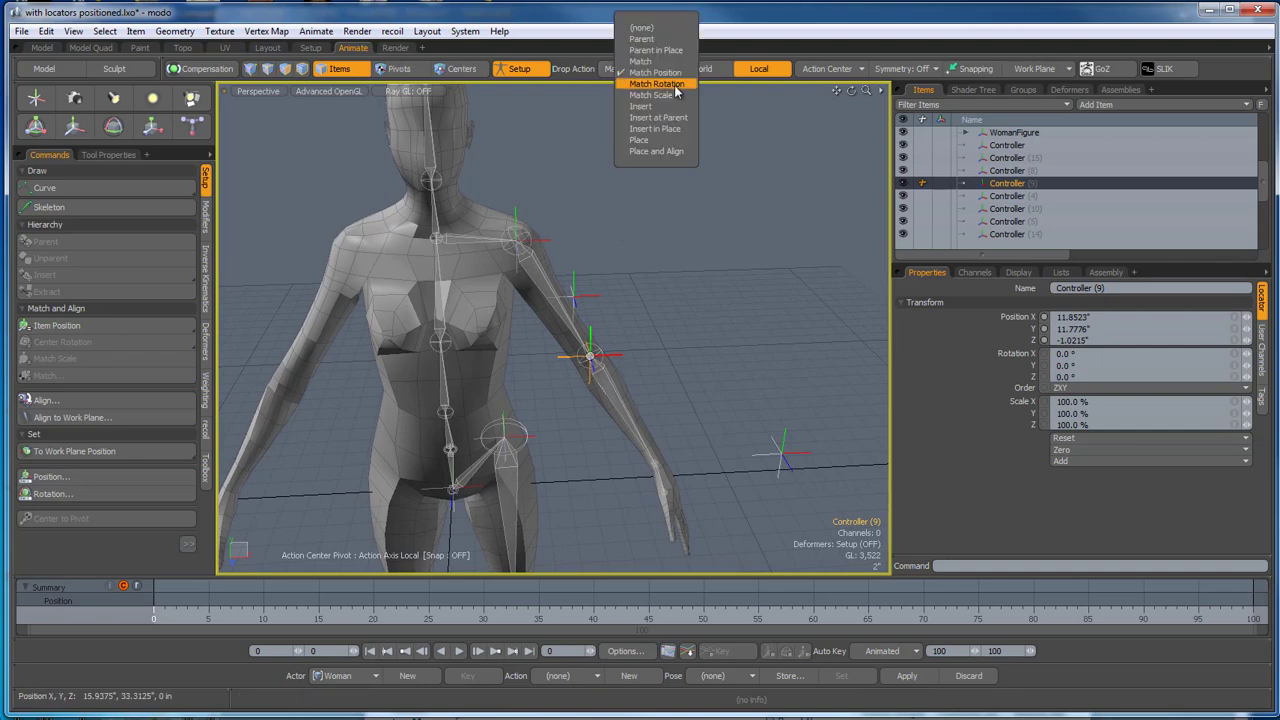
pyautogui.click(670, 84)
pyautogui.moveTo(615, 356); pyautogui.dragTo(662, 398)
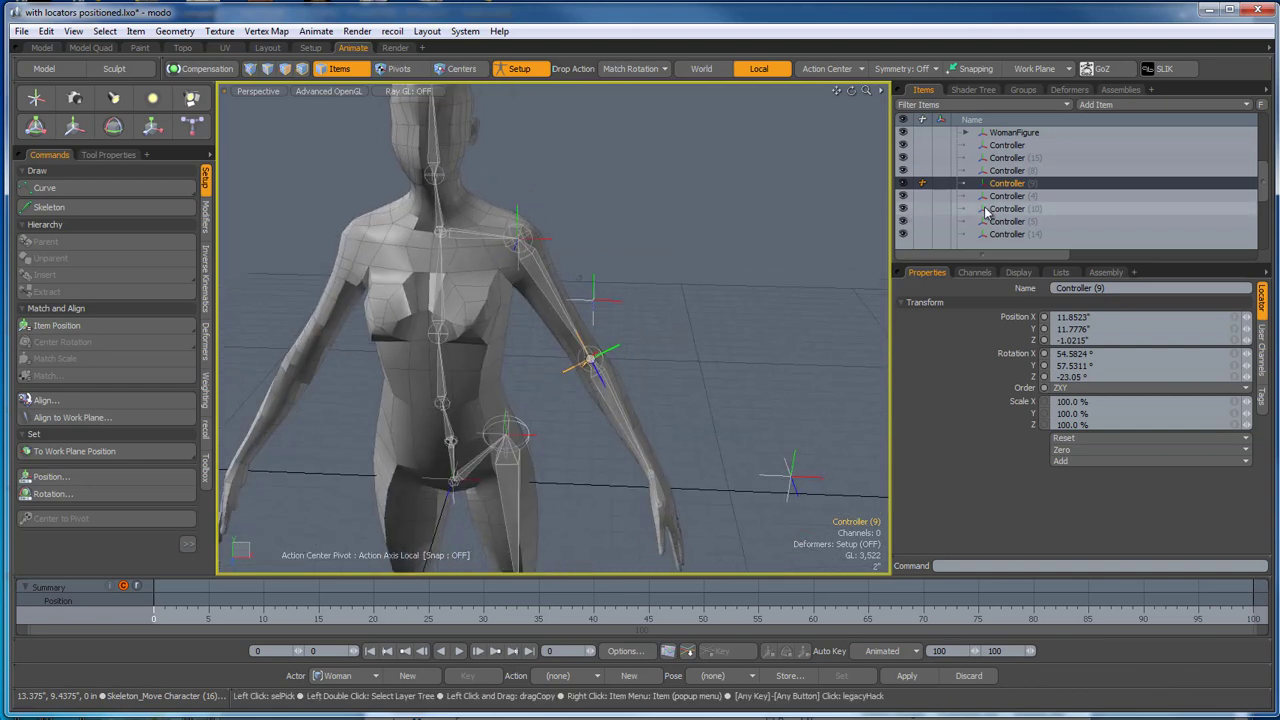
# Rename the controller on the elbow joint to ElbowPOS and hide it.
pyautogui.doubleClick(1006, 185)
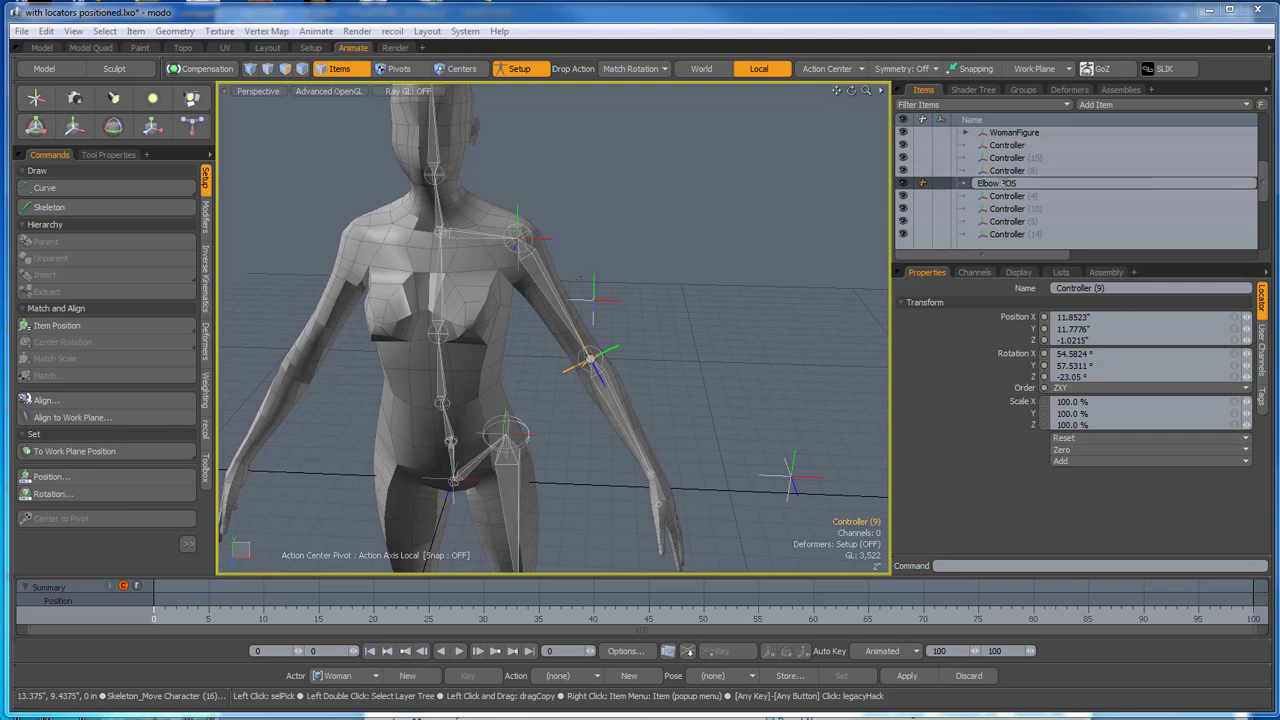
pyautogui.press('Return')
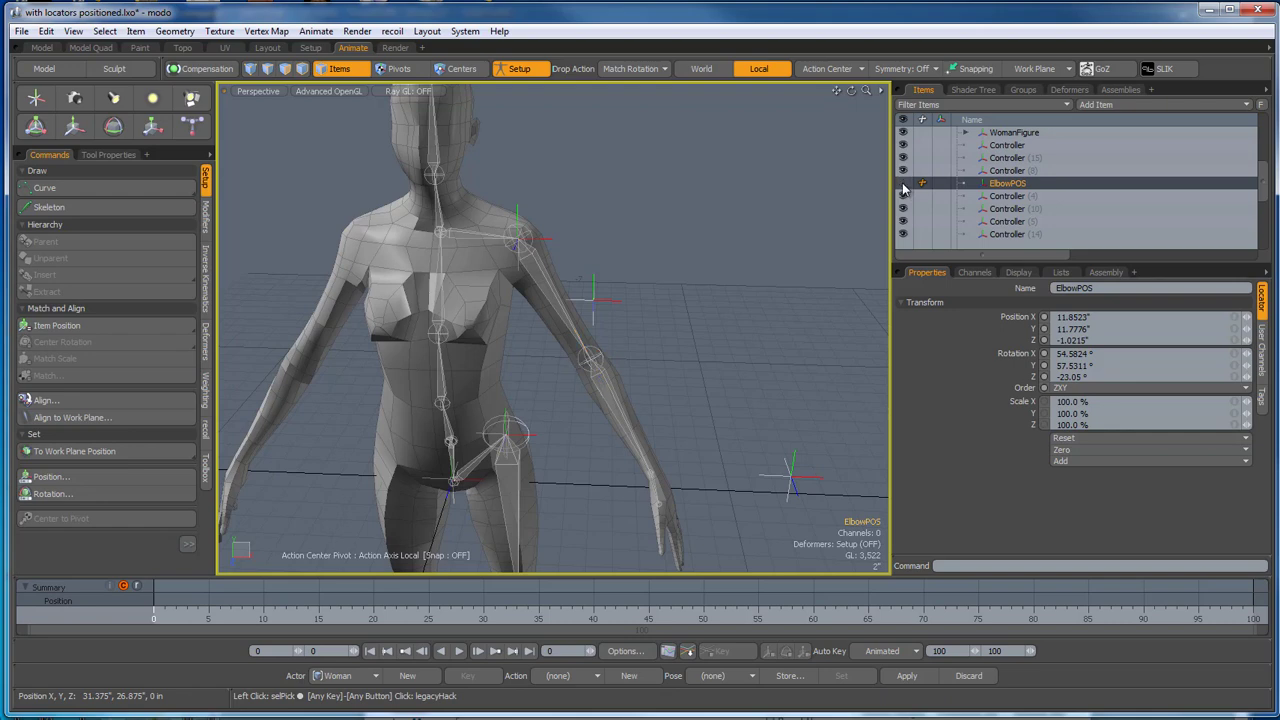
pyautogui.moveTo(680, 249)
pyautogui.keyDown('alt'); pyautogui.mouseDown()
pyautogui.moveTo(691, 289)
pyautogui.moveTo(683, 226)
pyautogui.mouseUp(); pyautogui.keyUp('alt')
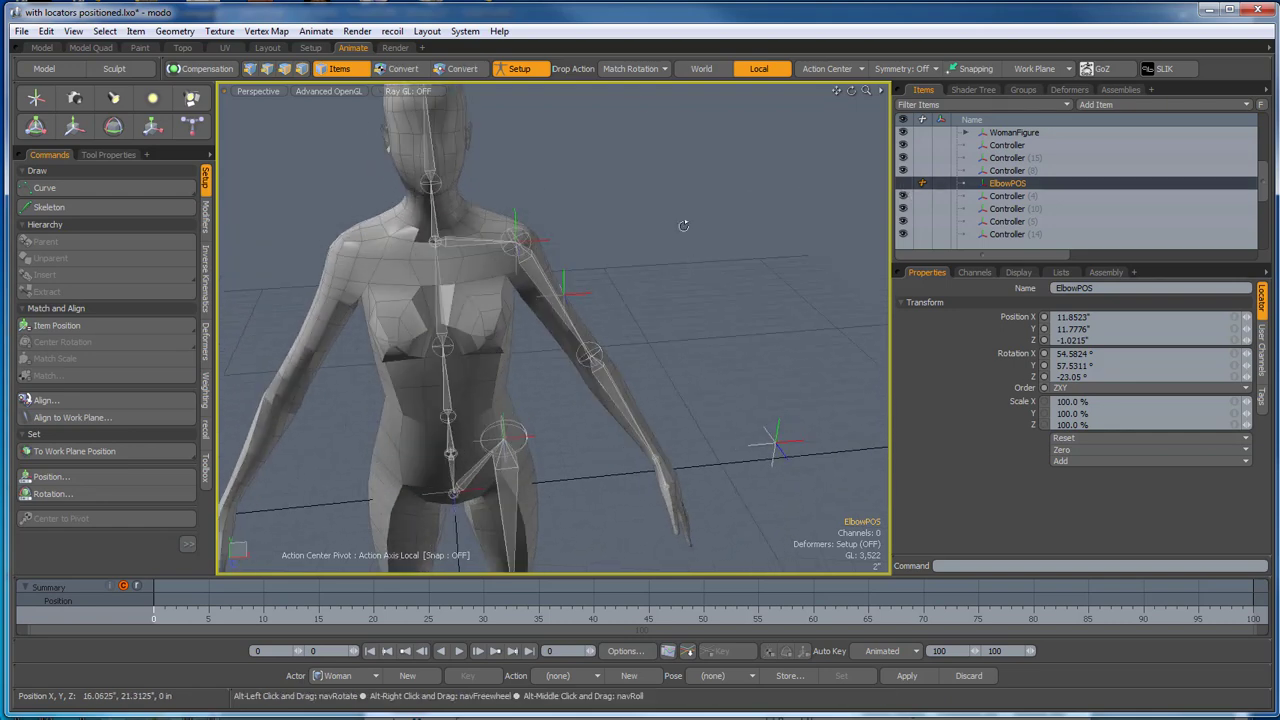
# Set the drop action to Insert and insert the shoulder controller into the hierarchy above the left shoulder joint.
pyautogui.click(630, 68)
pyautogui.click(625, 94)
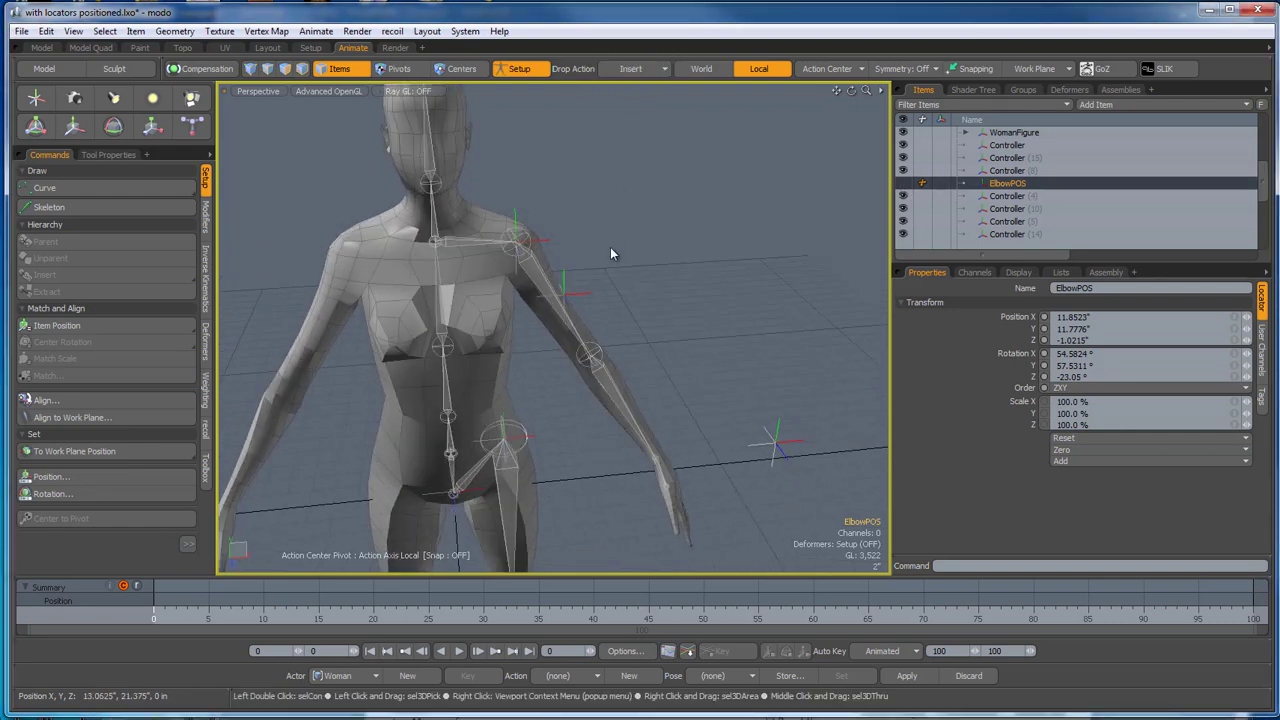
pyautogui.click(611, 249)
pyautogui.scroll(4, 536, 232)
pyautogui.click(493, 203)
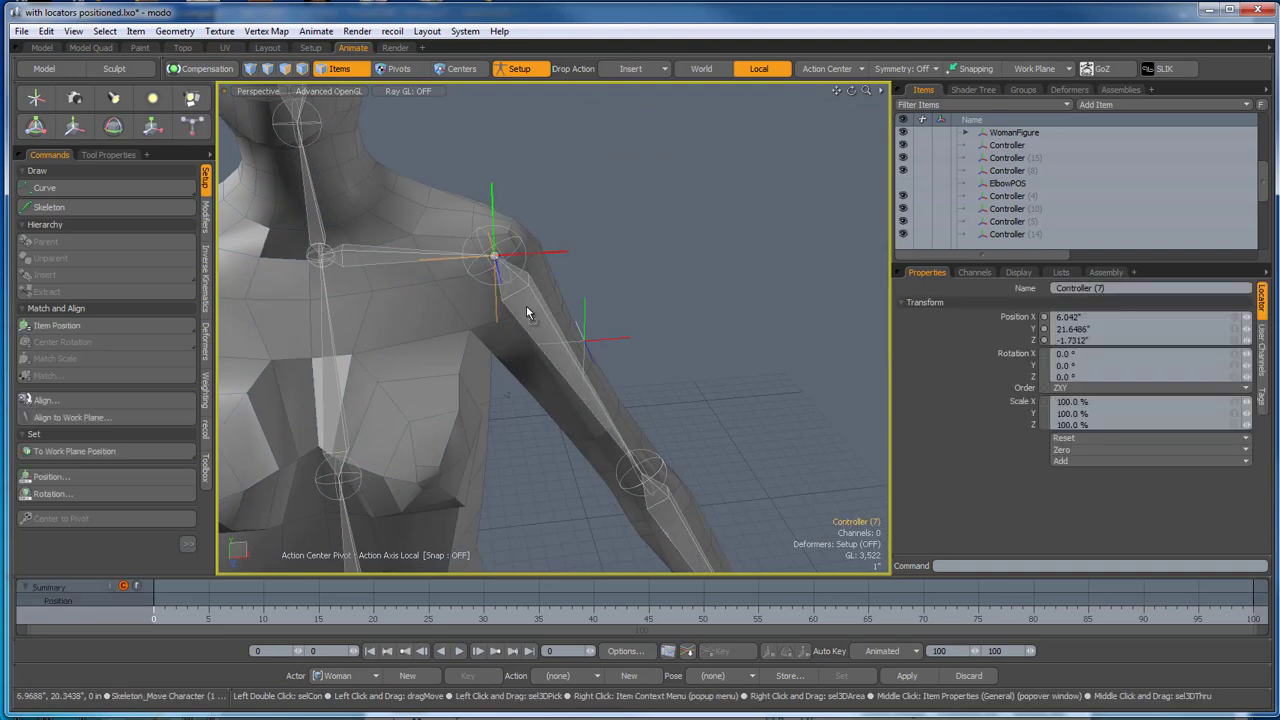
pyautogui.moveTo(527, 306); pyautogui.dragTo(526, 306)
# Insert the hip controller into the hierarchy above the left thigh joint.
pyautogui.scroll(-5, 623, 162)
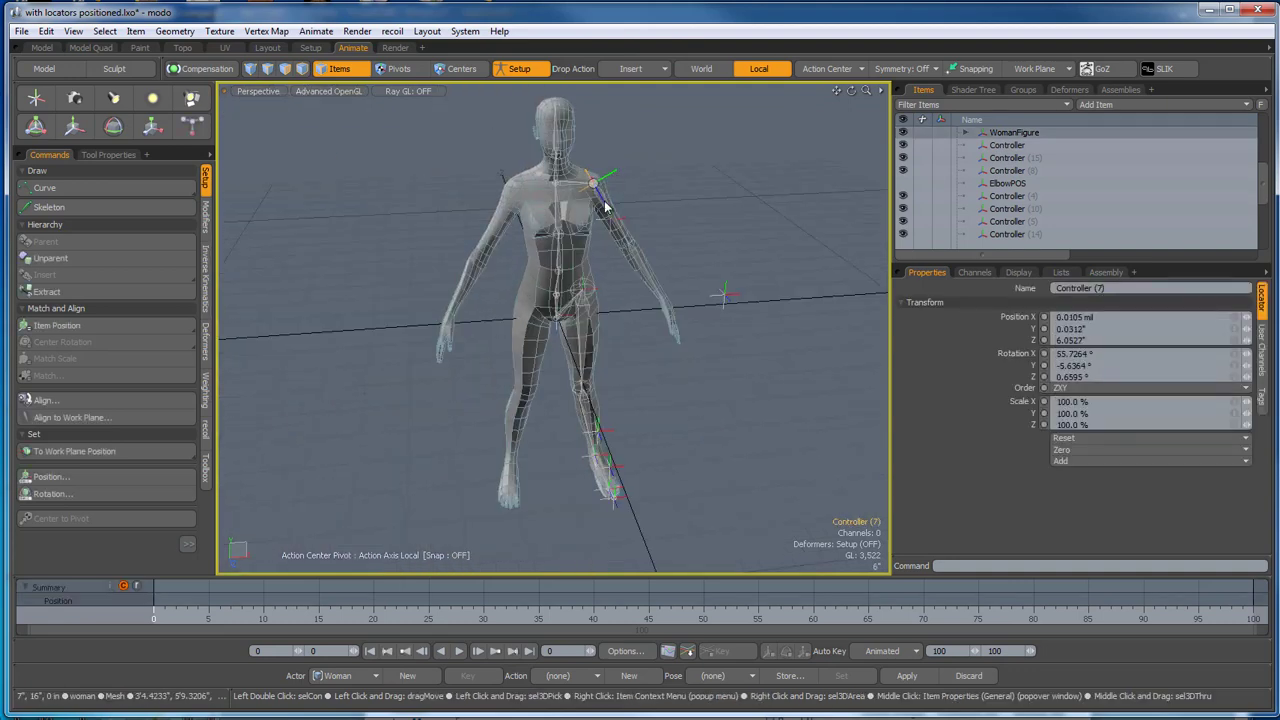
pyautogui.scroll(4, 599, 293)
pyautogui.scroll(3, 599, 297)
pyautogui.click(585, 243)
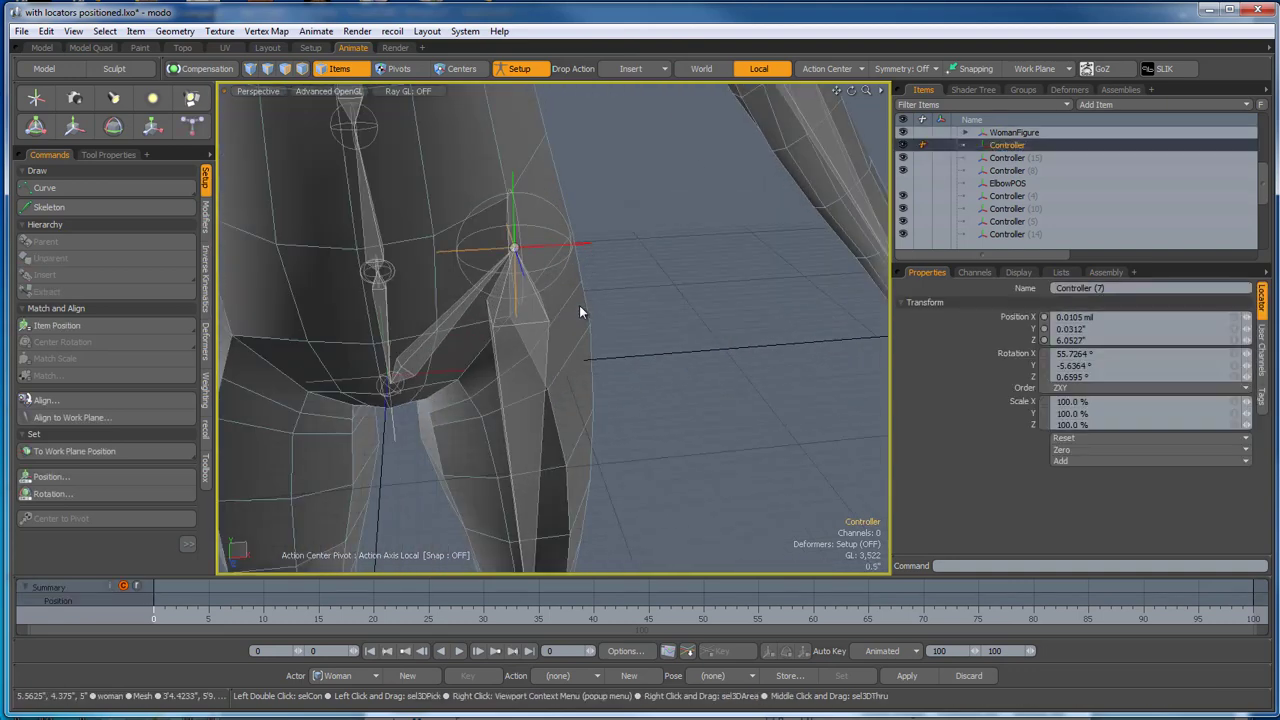
pyautogui.press('p')
pyautogui.scroll(-6, 537, 232)
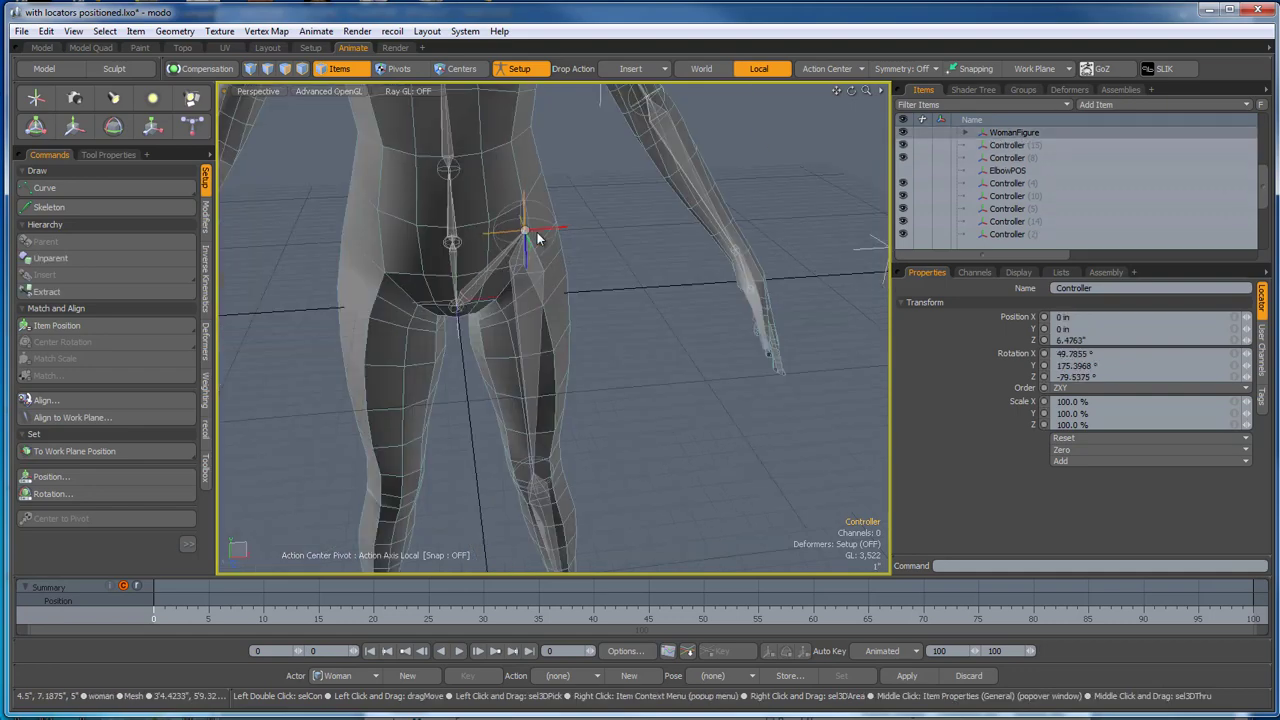
# Assign full body IK to the left arm chain from the shoulder joint to the wrist joint.
pyautogui.keyDown('alt'); pyautogui.moveTo(630, 342); pyautogui.dragTo(345, 335); pyautogui.keyUp('alt')
pyautogui.keyDown('alt'); pyautogui.keyDown('shift'); pyautogui.moveTo(682, 443); pyautogui.dragTo(800, 409); pyautogui.keyUp('shift'); pyautogui.keyUp('alt')
pyautogui.keyDown('alt'); pyautogui.keyDown('shift'); pyautogui.moveTo(761, 351); pyautogui.dragTo(676, 420); pyautogui.keyUp('shift'); pyautogui.keyUp('alt')
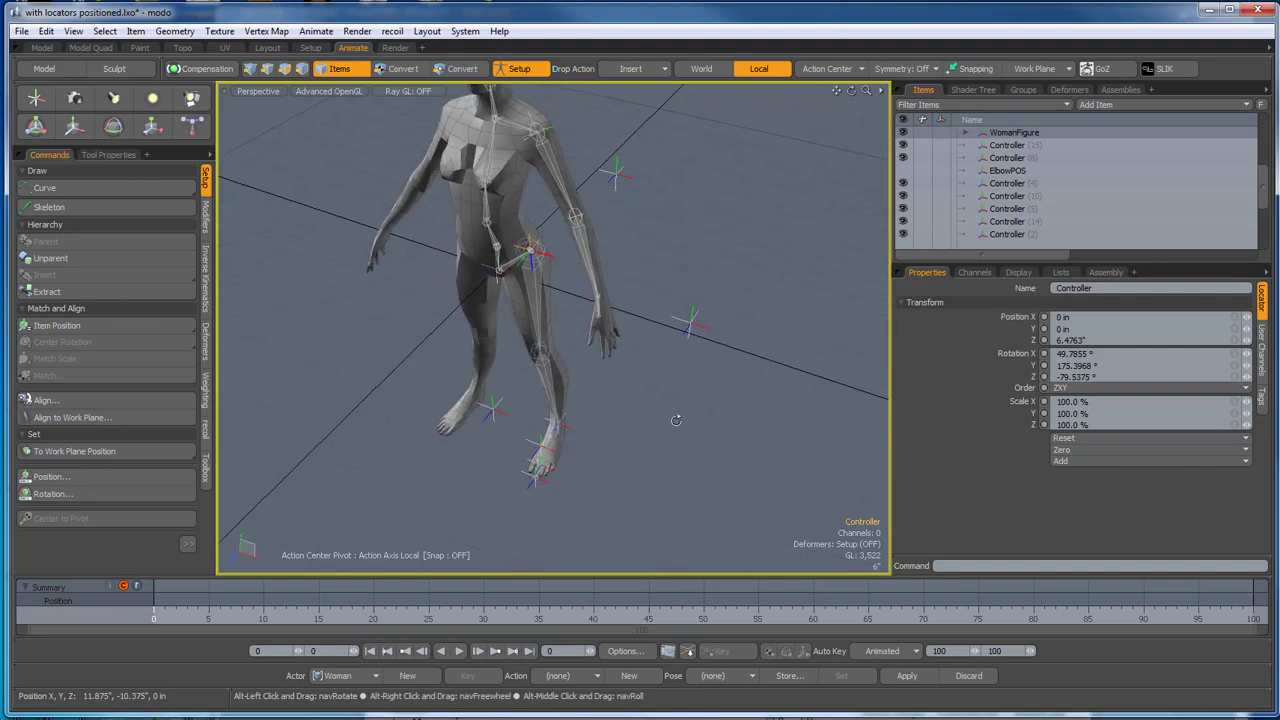
pyautogui.click(541, 156)
pyautogui.scroll(5, 601, 315)
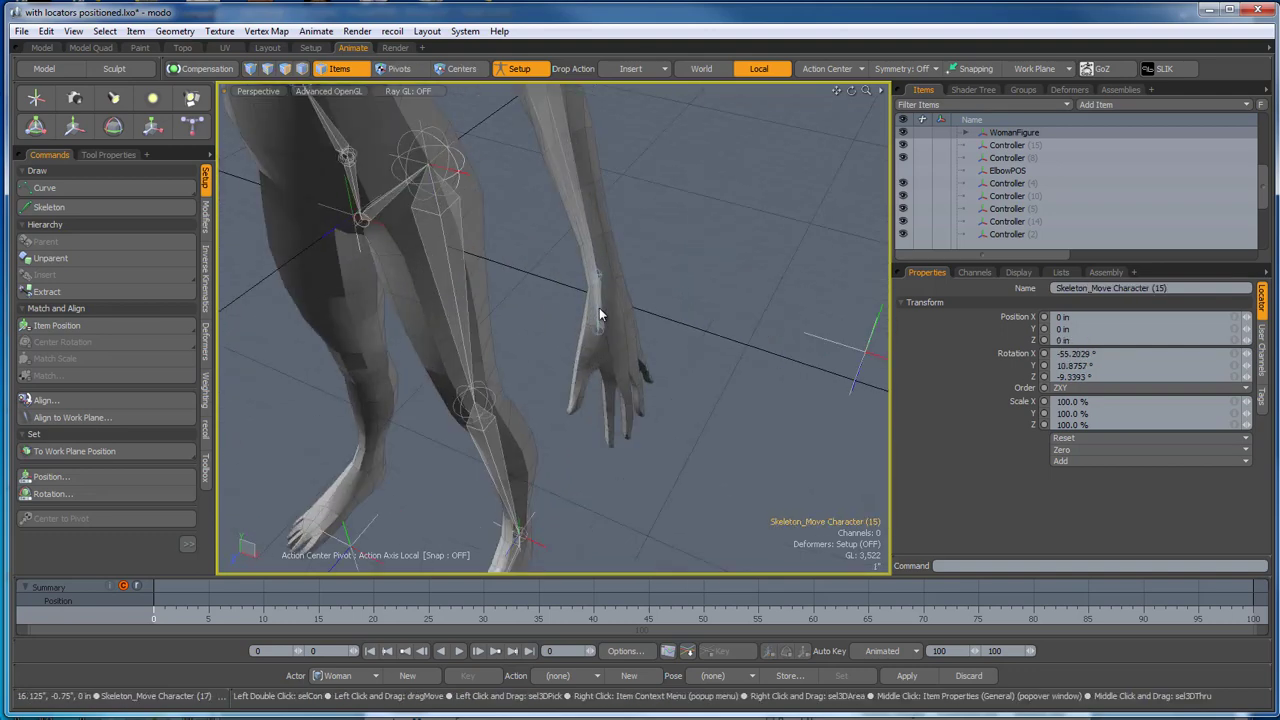
pyautogui.keyDown('shift'); pyautogui.click(600, 305); pyautogui.keyUp('shift')
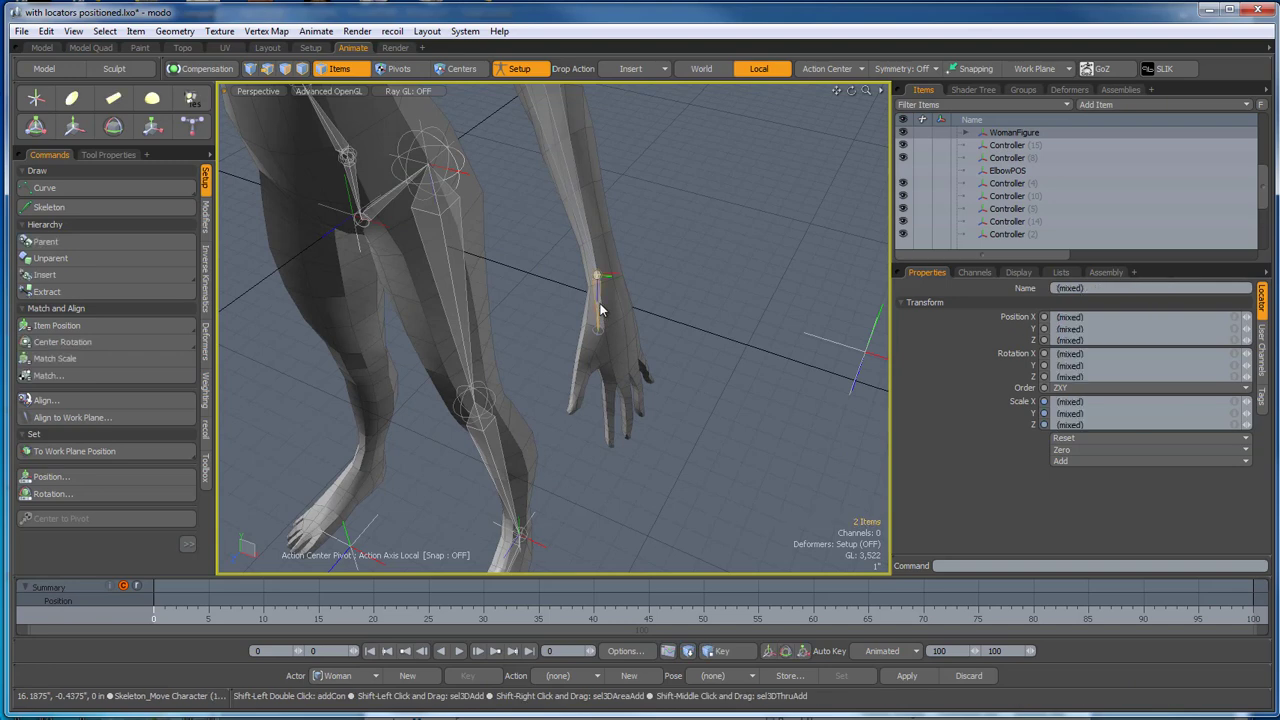
pyautogui.scroll(-5, 600, 310)
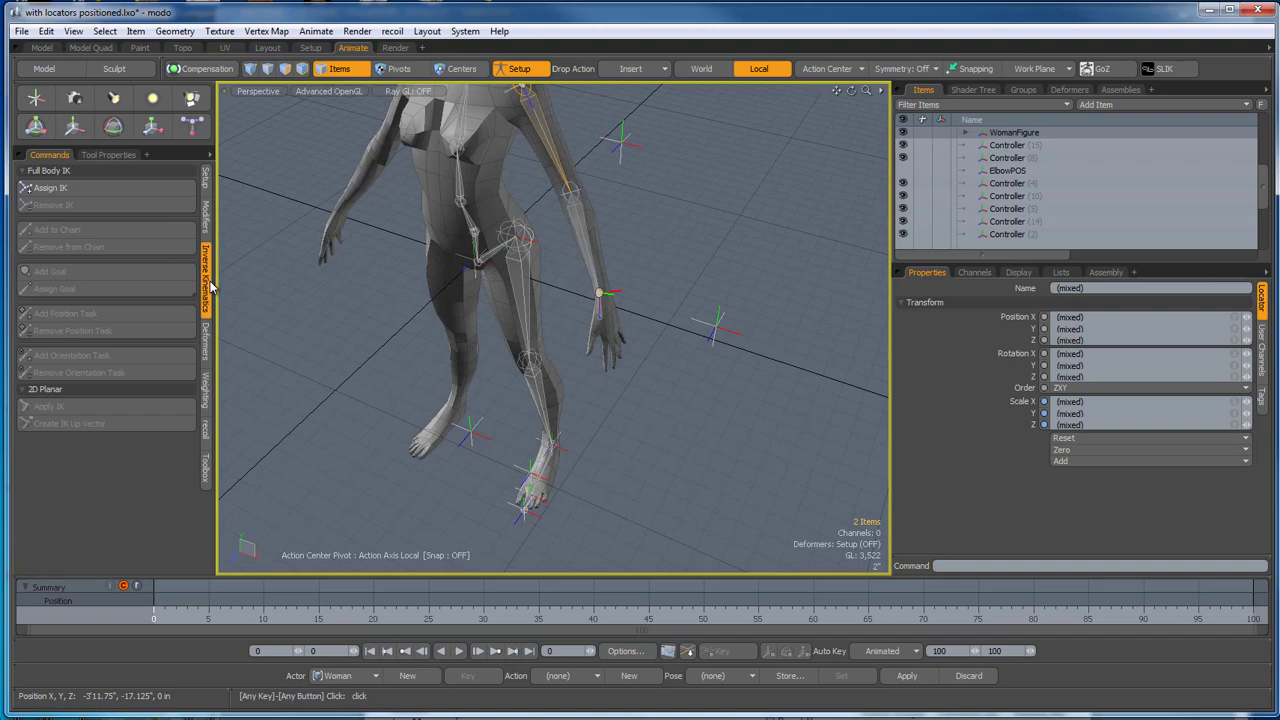
pyautogui.click(90, 188)
pyautogui.scroll(-3, 628, 345)
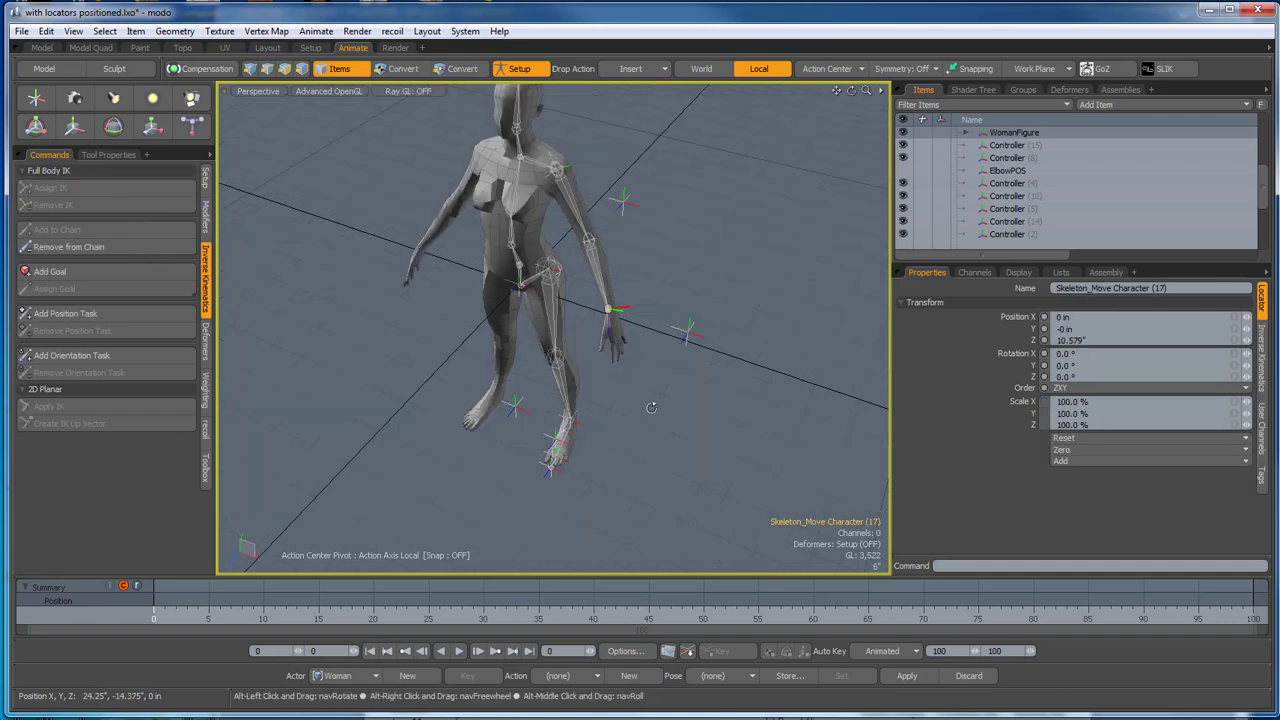
# Assign full body IK to the left leg chain from the hip controller to the shin bone.
pyautogui.keyDown('alt'); pyautogui.moveTo(651, 406); pyautogui.dragTo(636, 404); pyautogui.keyUp('alt')
pyautogui.click(636, 404)
pyautogui.scroll(3, 555, 350)
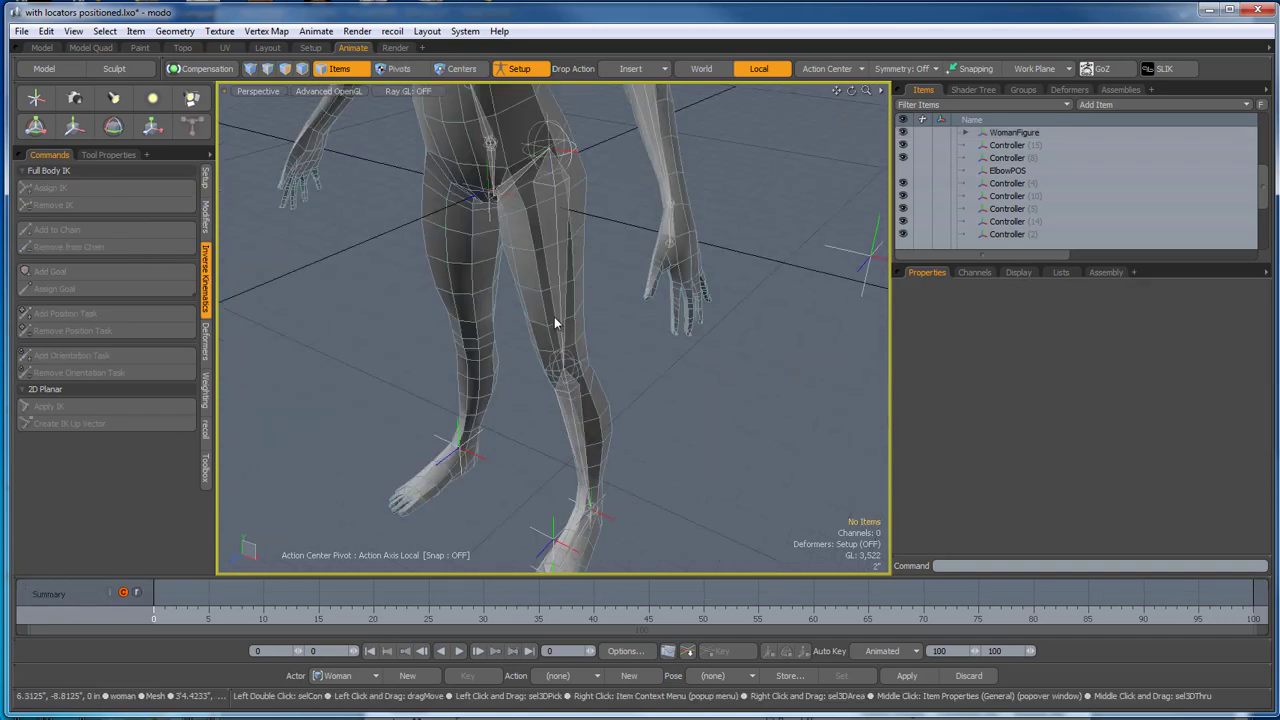
pyautogui.click(557, 246)
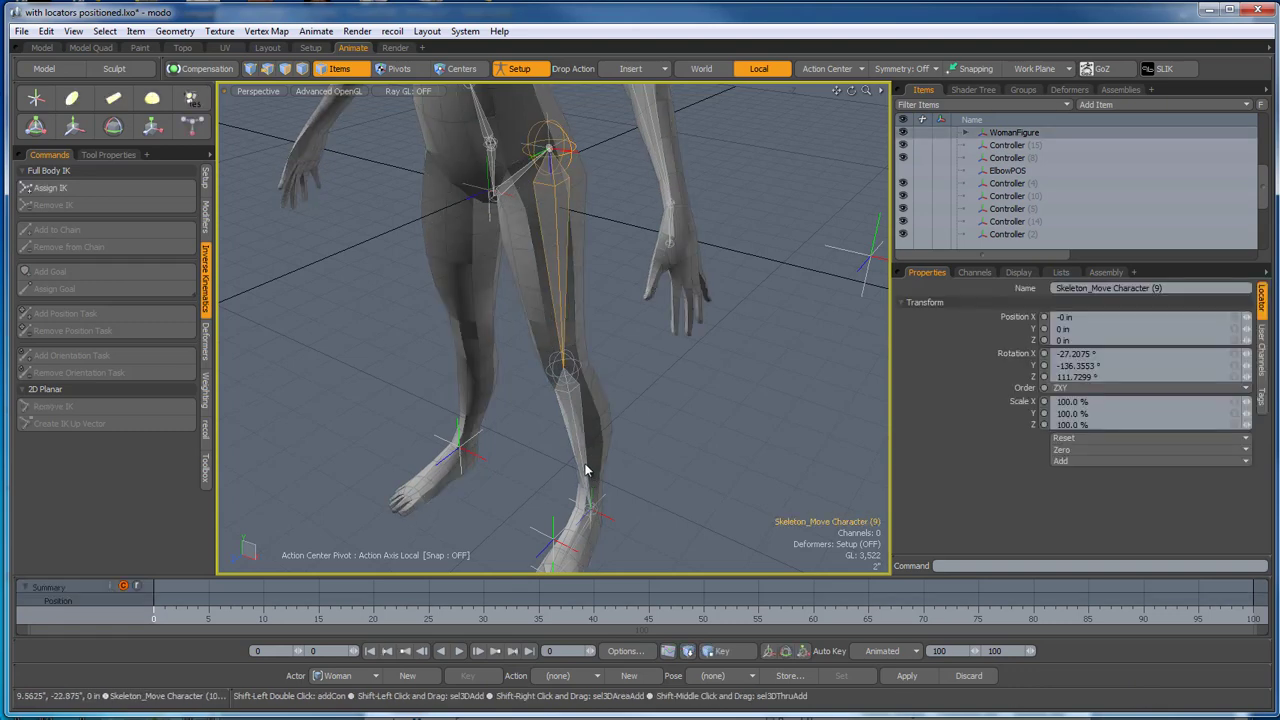
pyautogui.keyDown('alt'); pyautogui.moveTo(636, 230); pyautogui.dragTo(718, 214); pyautogui.keyUp('alt')
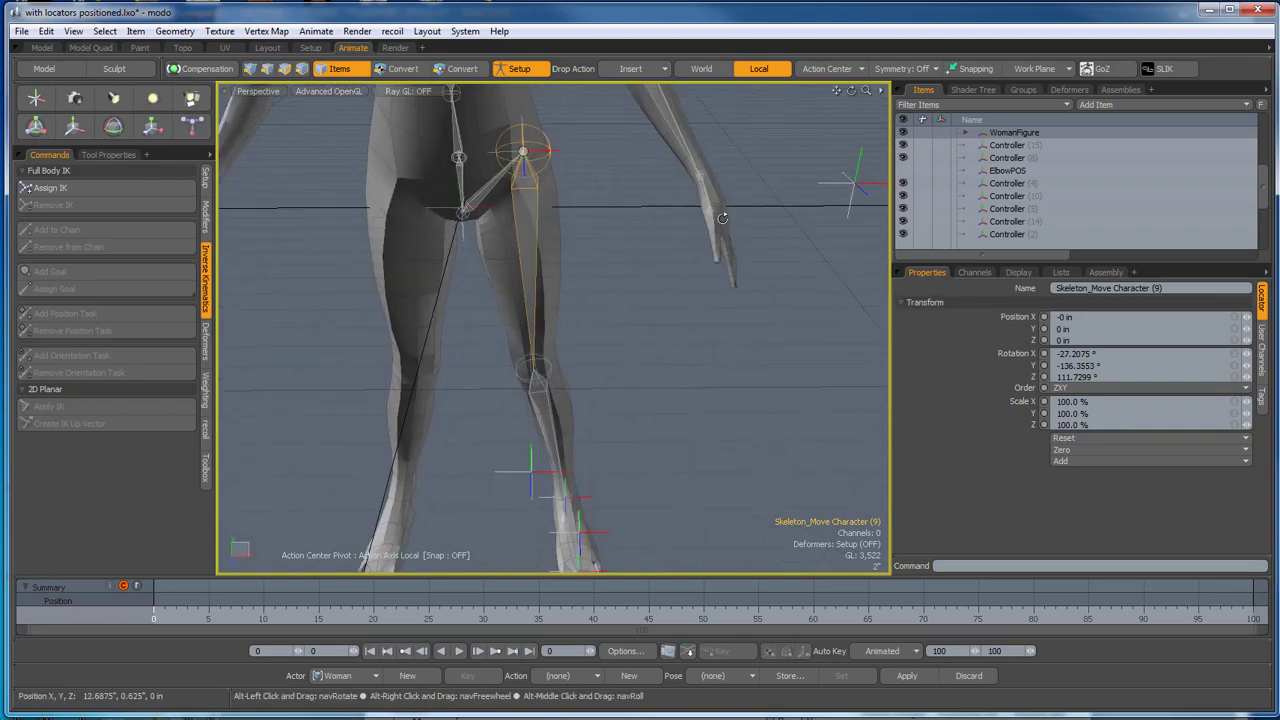
pyautogui.click(617, 174)
pyautogui.scroll(4, 560, 146)
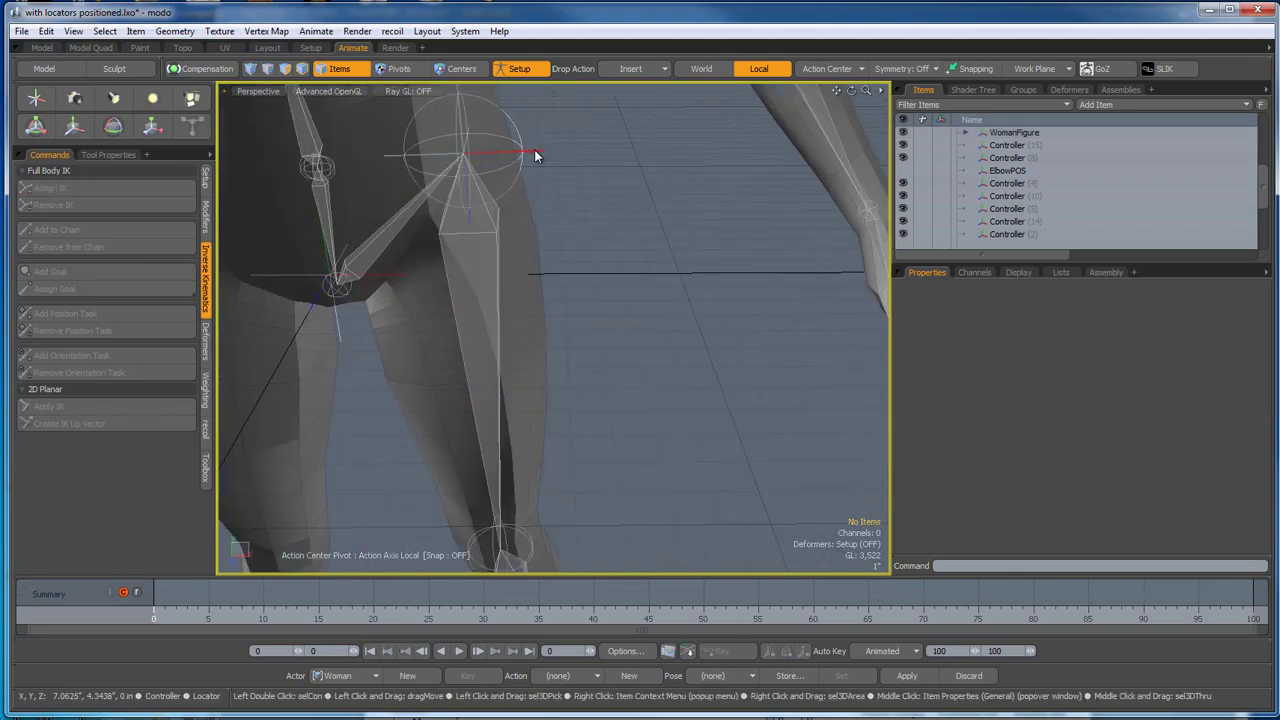
pyautogui.click(534, 156)
pyautogui.scroll(-5, 567, 171)
pyautogui.keyDown('alt'); pyautogui.moveTo(597, 206); pyautogui.dragTo(584, 366); pyautogui.keyUp('alt')
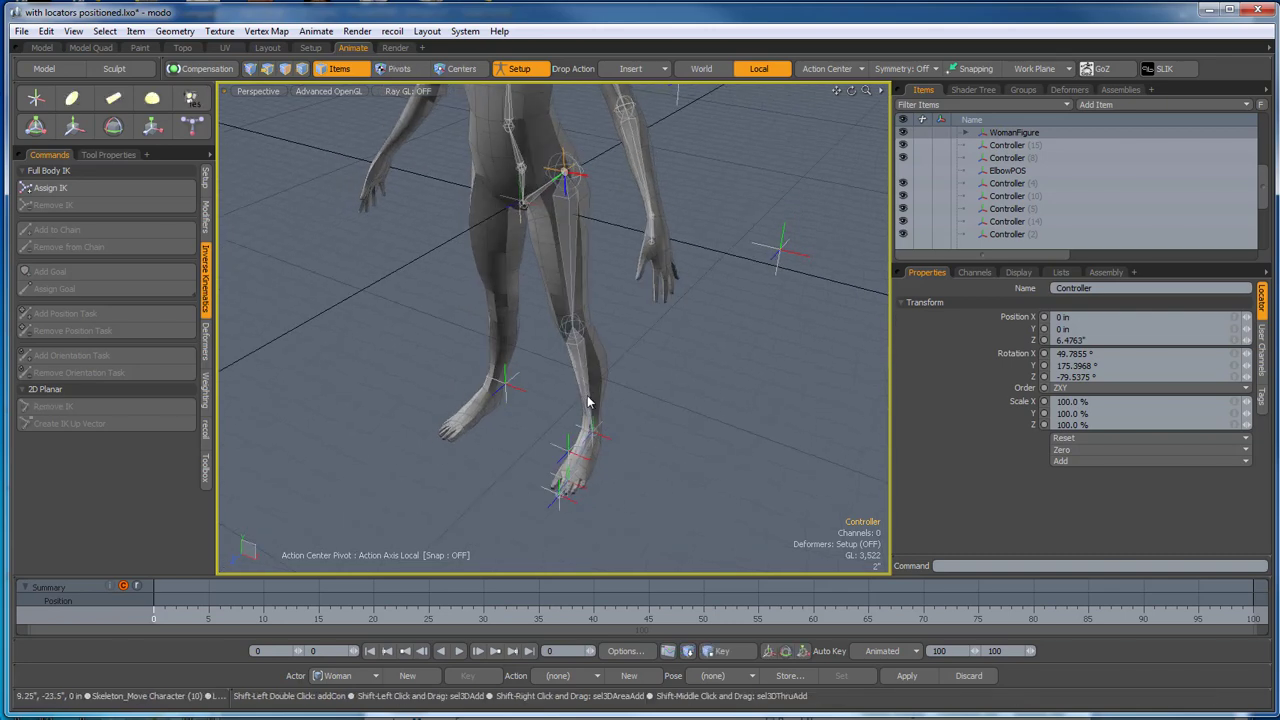
pyautogui.keyDown('shift'); pyautogui.click(588, 402); pyautogui.keyUp('shift')
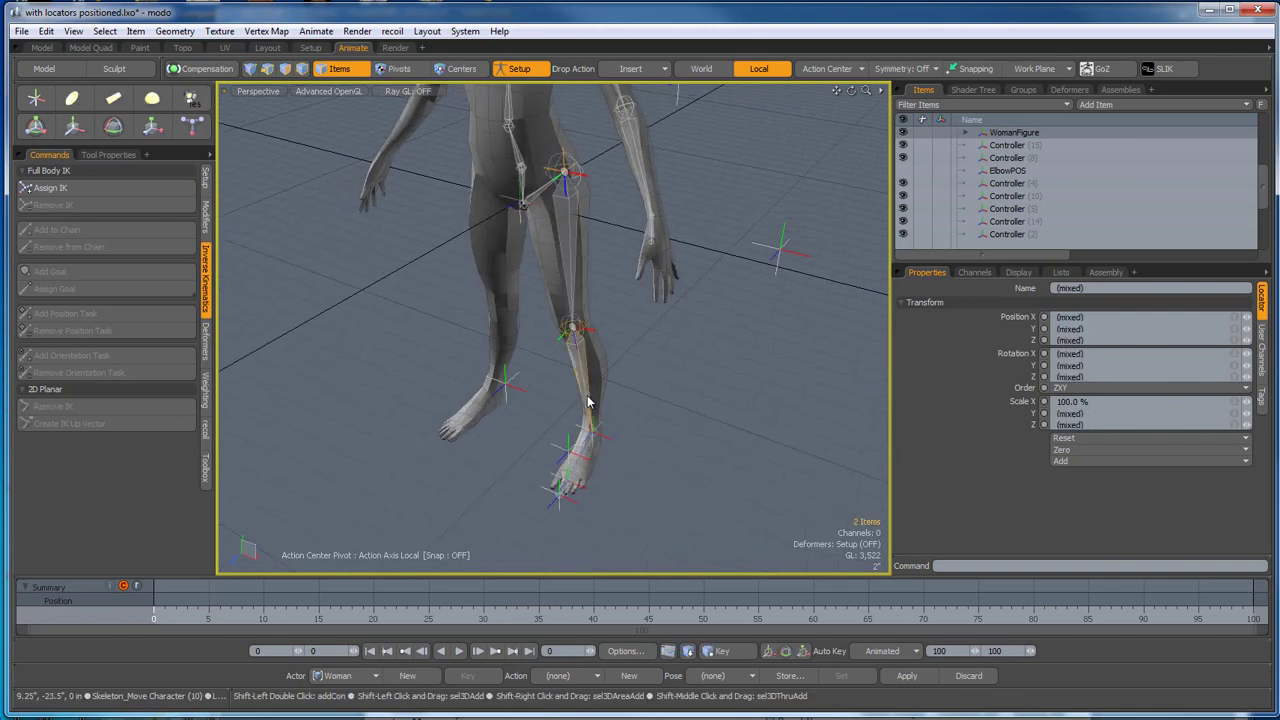
pyautogui.click(78, 191)
# Set the drop action to Parent in Place, then parent the left ankle controller to the ball-of-foot controller and that one to the toe controller.
pyautogui.keyDown('alt'); pyautogui.moveTo(611, 414); pyautogui.dragTo(490, 368); pyautogui.keyUp('alt')
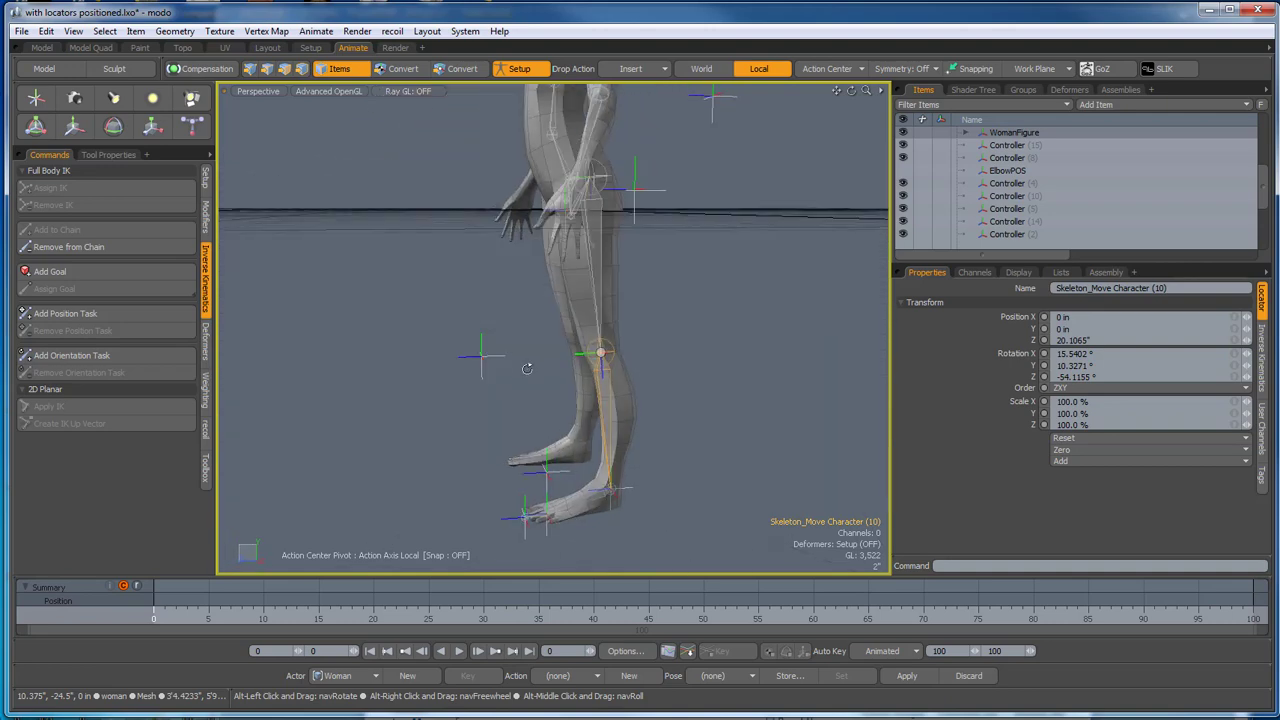
pyautogui.click(624, 76)
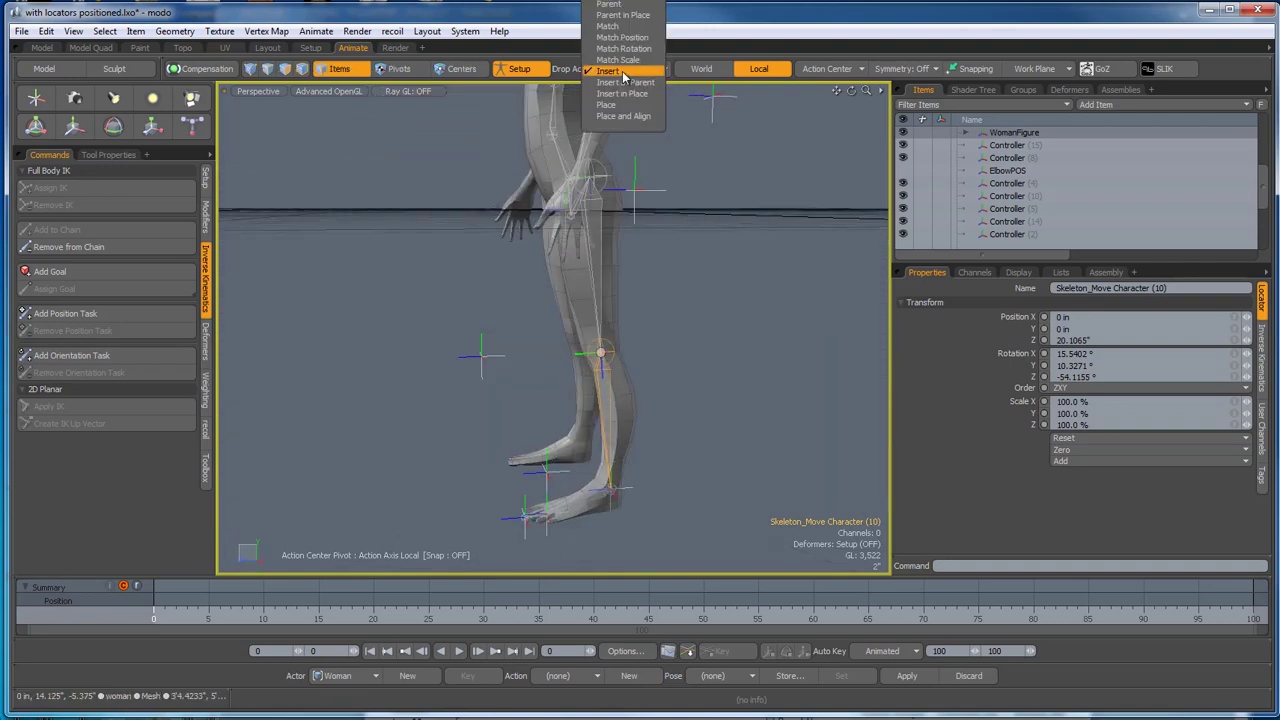
pyautogui.click(622, 15)
pyautogui.click(675, 473)
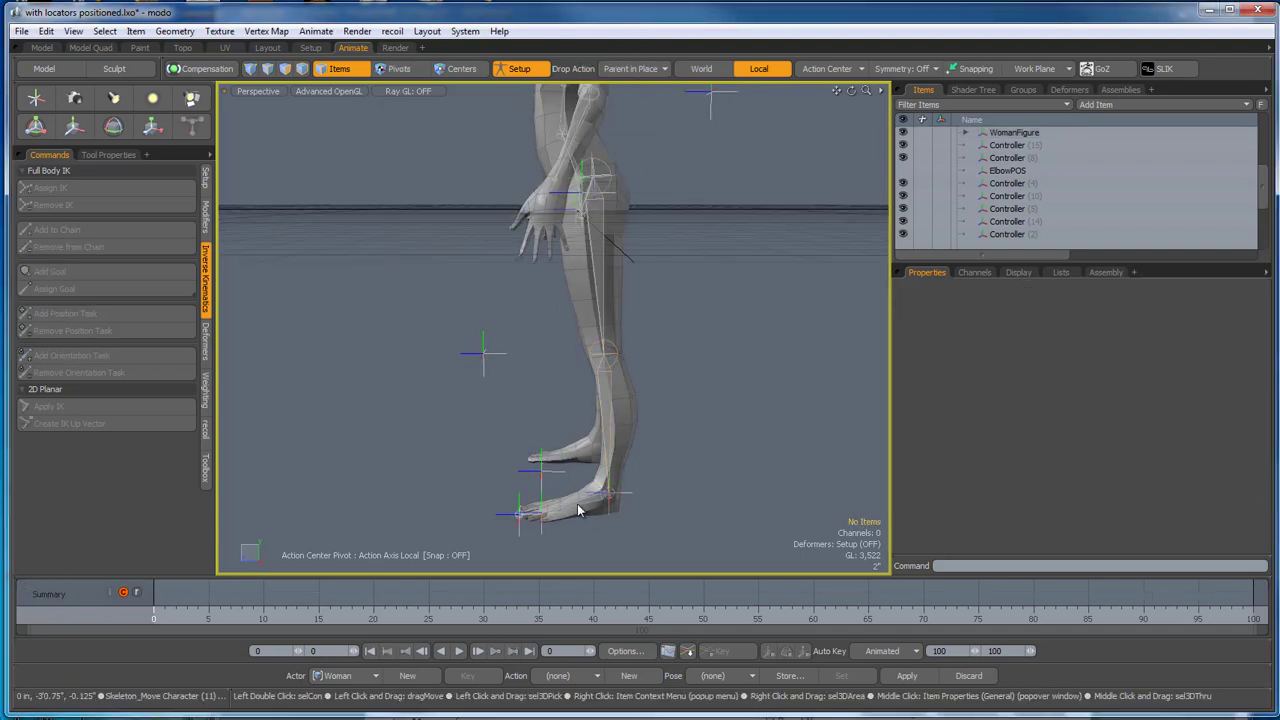
pyautogui.scroll(5, 675, 473)
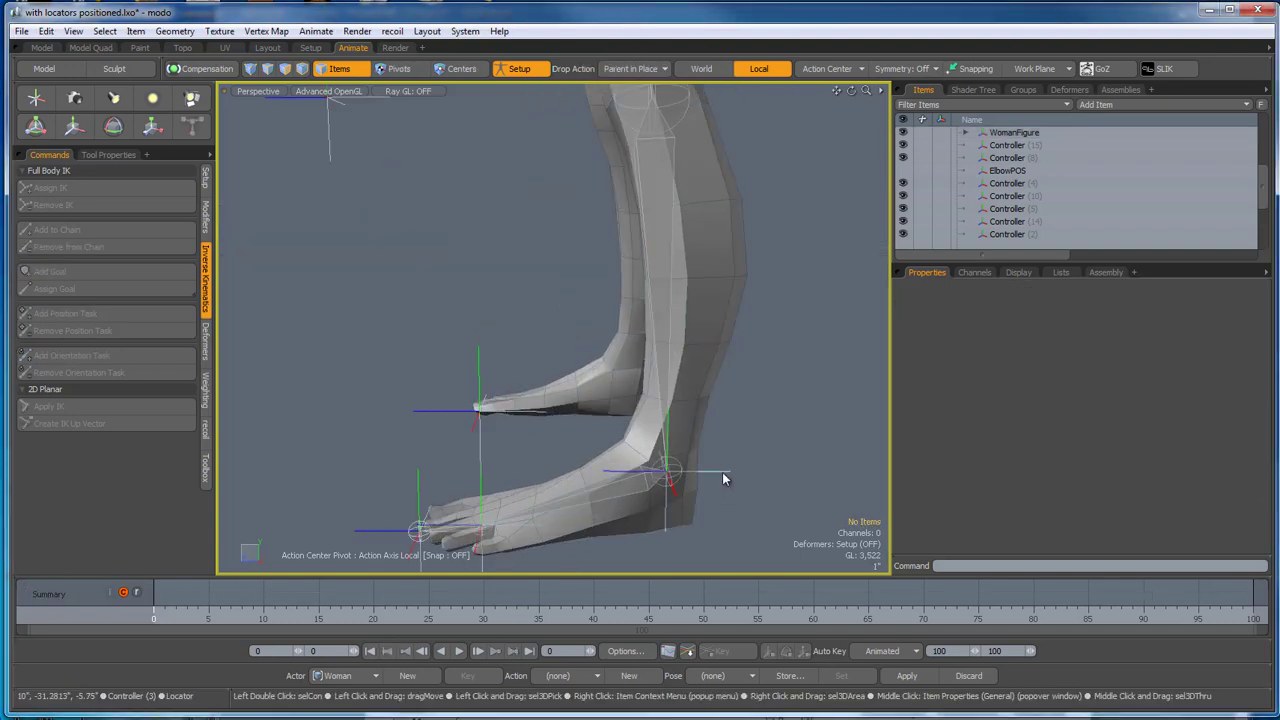
pyautogui.keyDown('alt'); pyautogui.moveTo(731, 511); pyautogui.dragTo(748, 549); pyautogui.keyUp('alt')
pyautogui.keyDown('alt'); pyautogui.moveTo(727, 480); pyautogui.dragTo(719, 422); pyautogui.keyUp('alt')
pyautogui.click(714, 405)
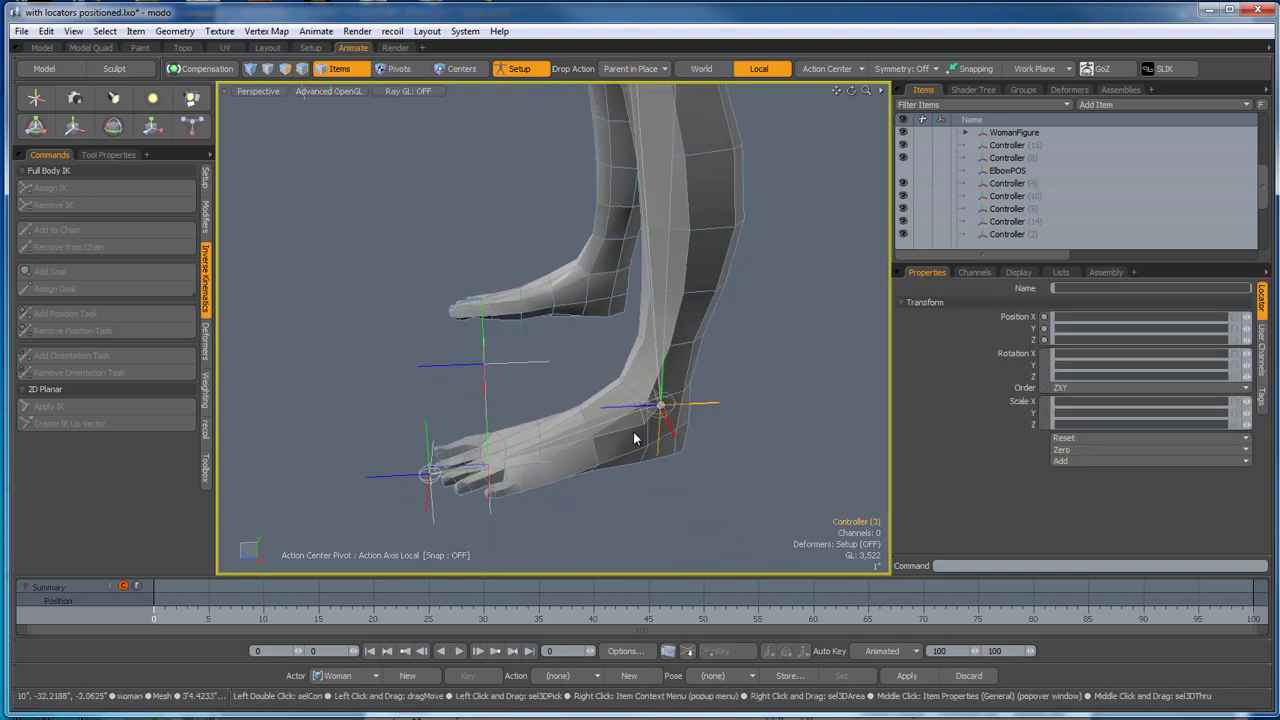
pyautogui.press('p')
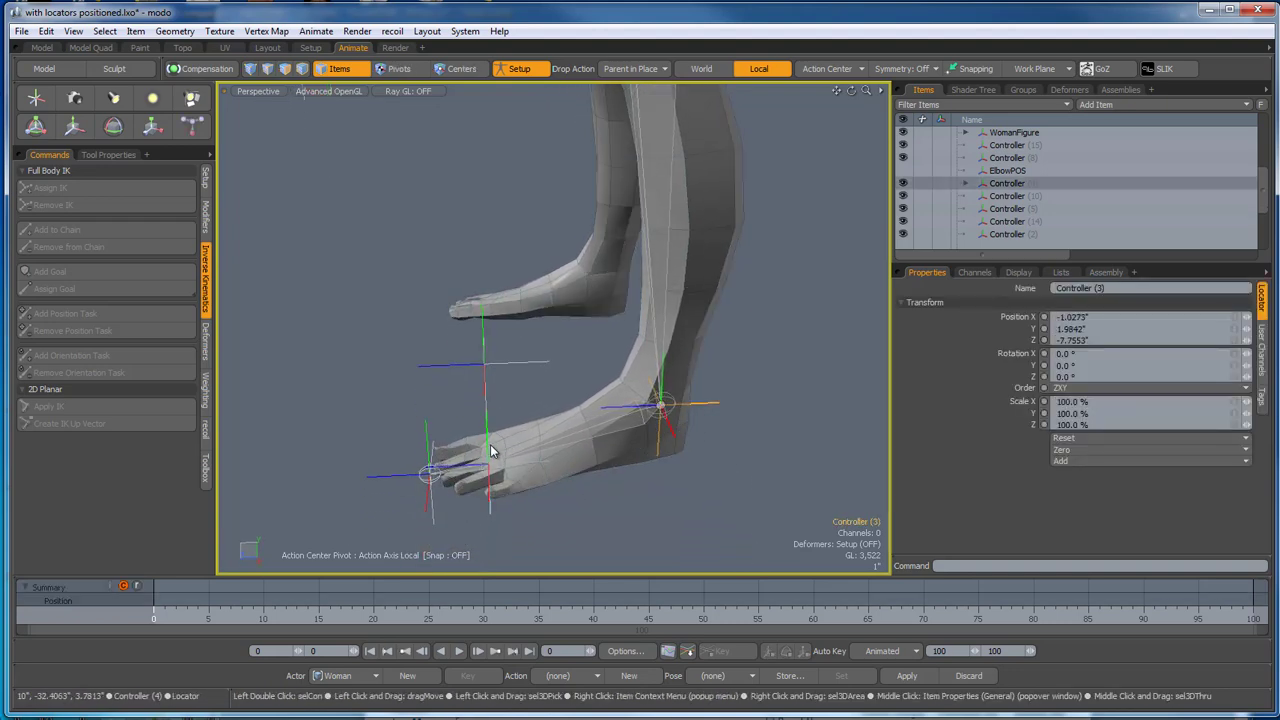
pyautogui.click(490, 449)
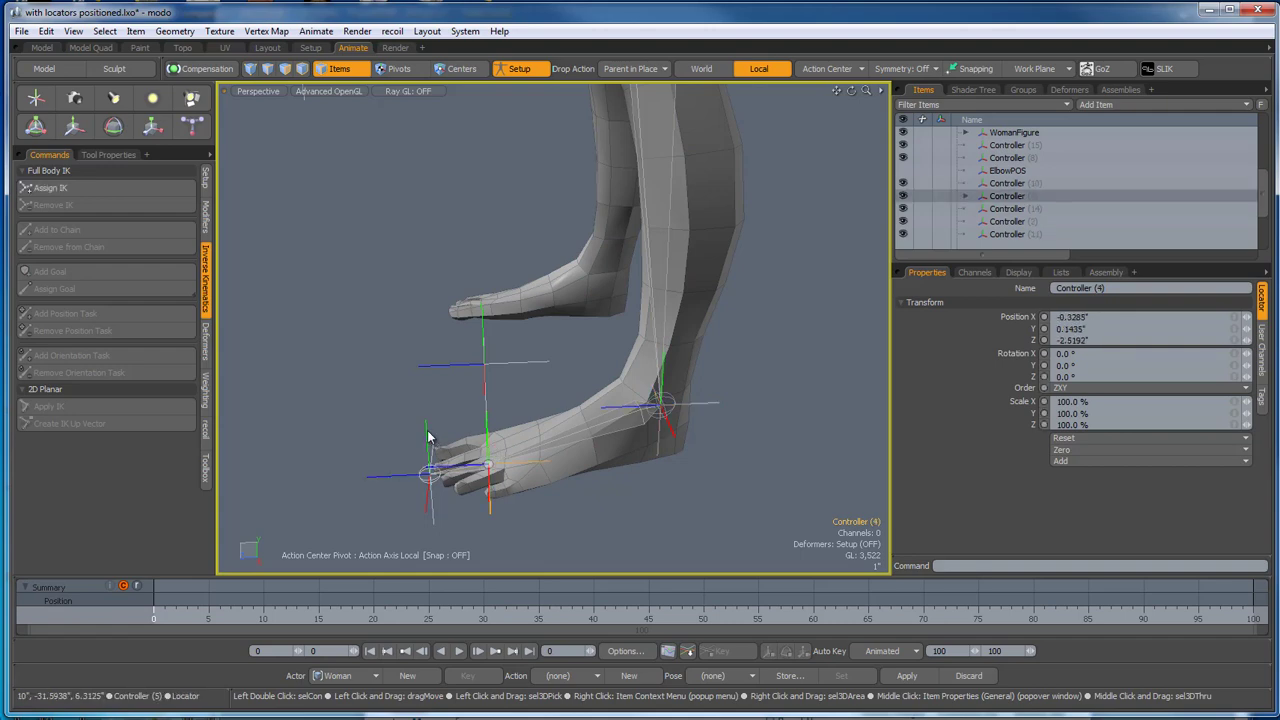
pyautogui.keyDown('alt'); pyautogui.moveTo(621, 524); pyautogui.dragTo(786, 420); pyautogui.keyUp('alt')
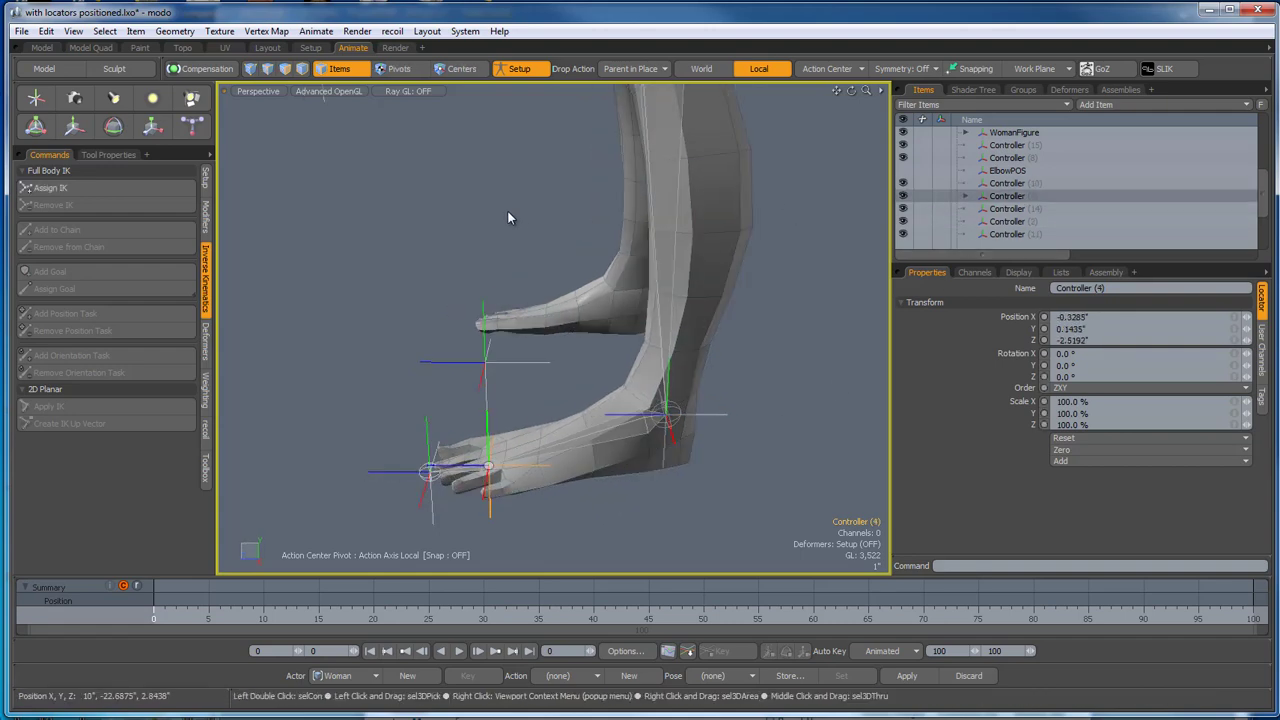
# Move the spare controller beside the figure onto the left foot in the front view, at about X 8.5 and Y -32.75 inches.
pyautogui.scroll(-5, 496, 238)
pyautogui.keyDown('alt'); pyautogui.moveTo(493, 251); pyautogui.dragTo(660, 194); pyautogui.keyUp('alt')
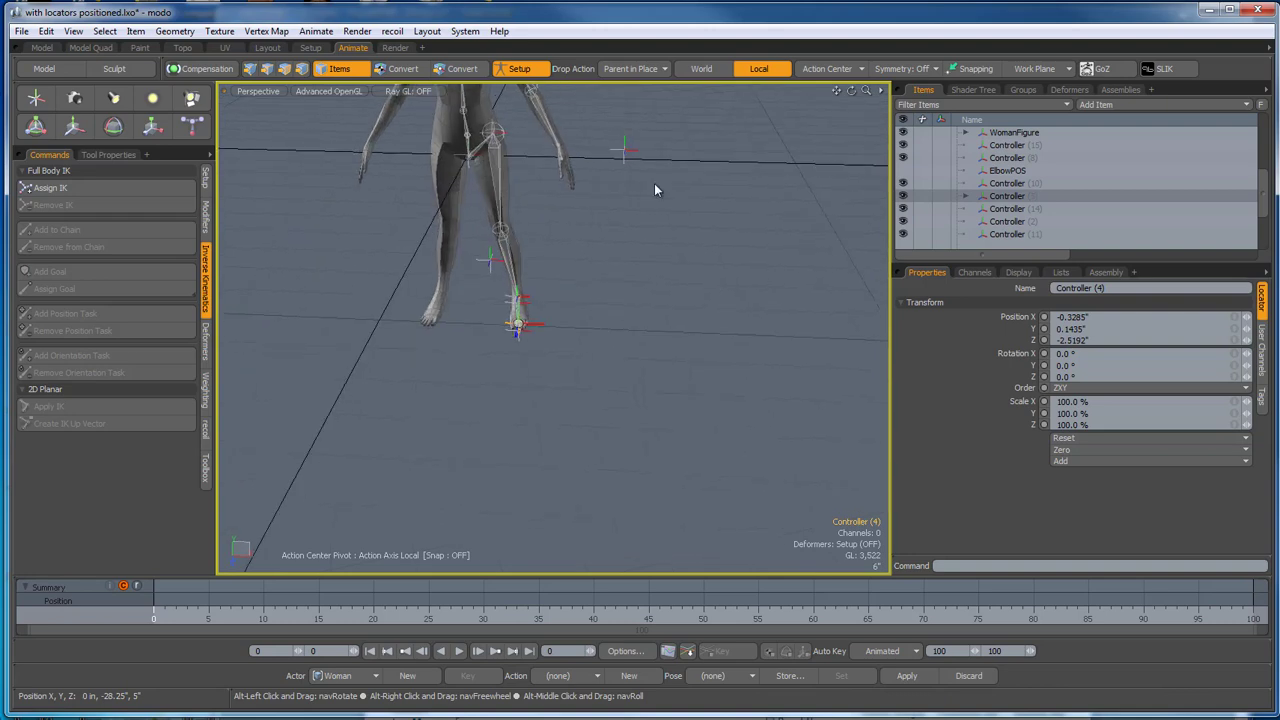
pyautogui.click(625, 151)
pyautogui.press('w')
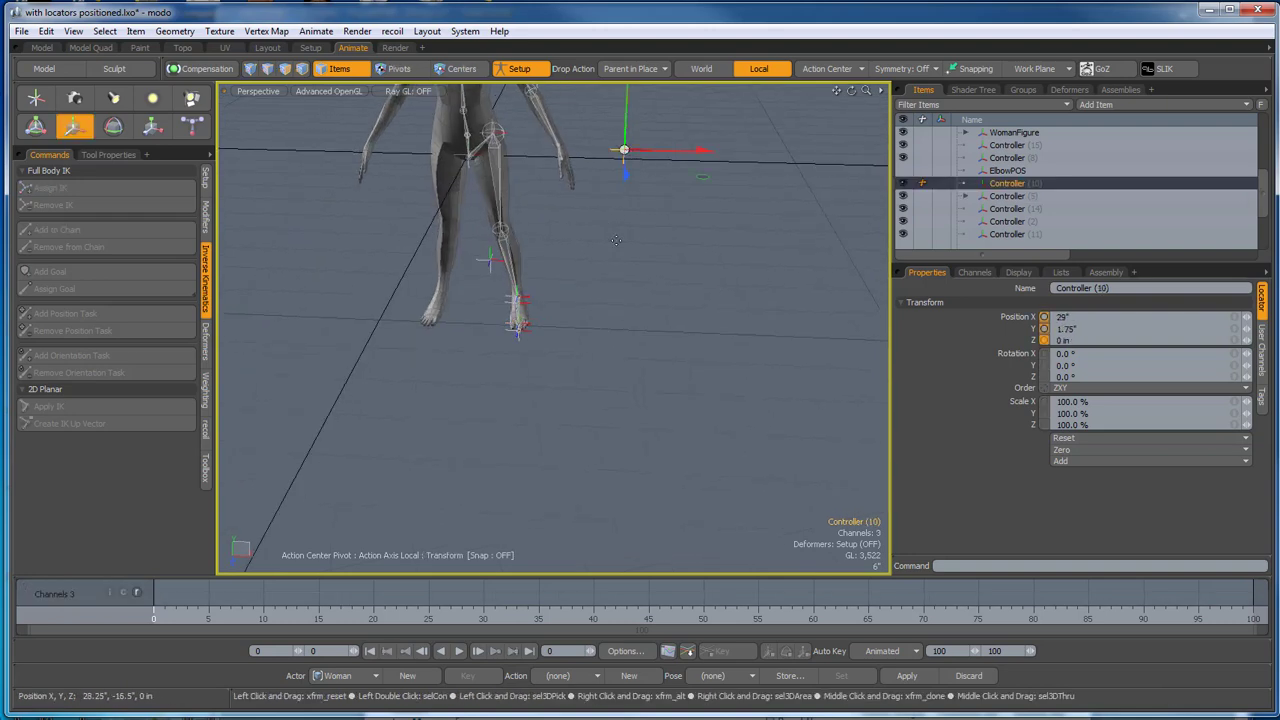
pyautogui.hotkey('ctrl', 'space')
pyautogui.click(666, 269)
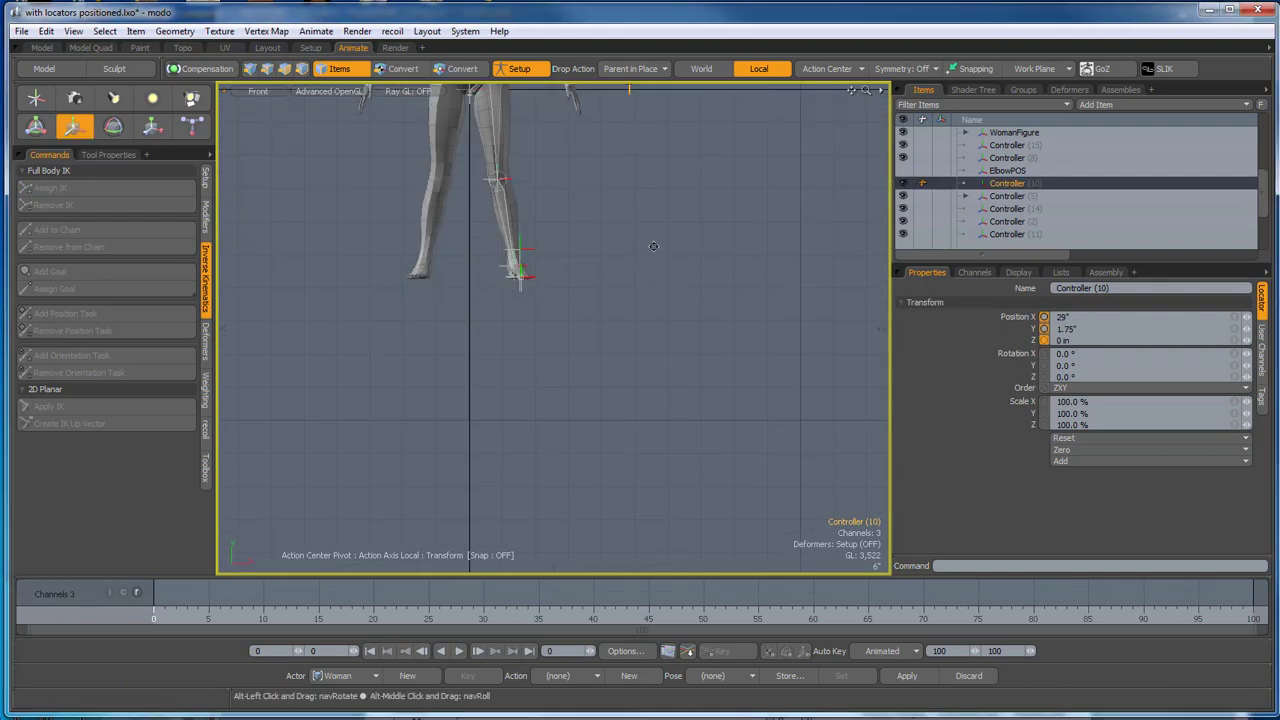
pyautogui.keyDown('alt'); pyautogui.keyDown('shift'); pyautogui.moveTo(645, 120); pyautogui.dragTo(541, 400); pyautogui.keyUp('shift'); pyautogui.keyUp('alt')
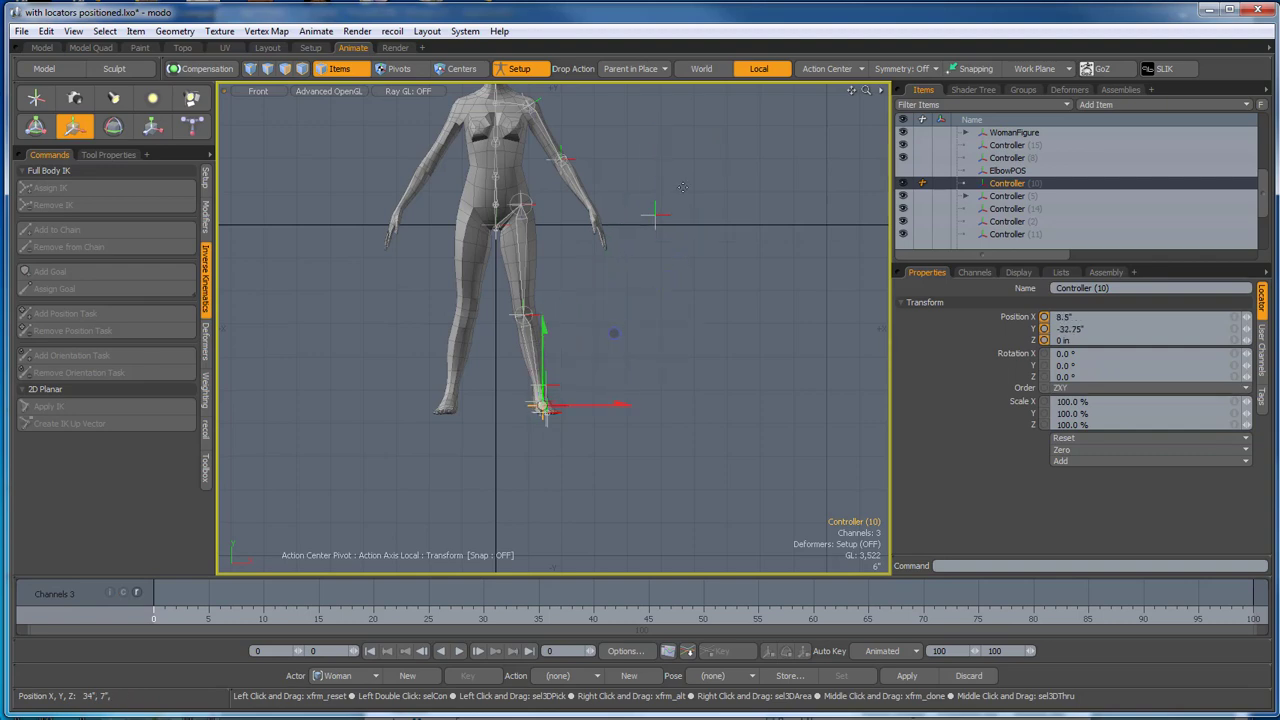
# Position that controller behind the heel in the side view, at about Y -34.19 and Z -5.69 inches, and rename it Heel.
pyautogui.hotkey('ctrl', 'space')
pyautogui.click(768, 303)
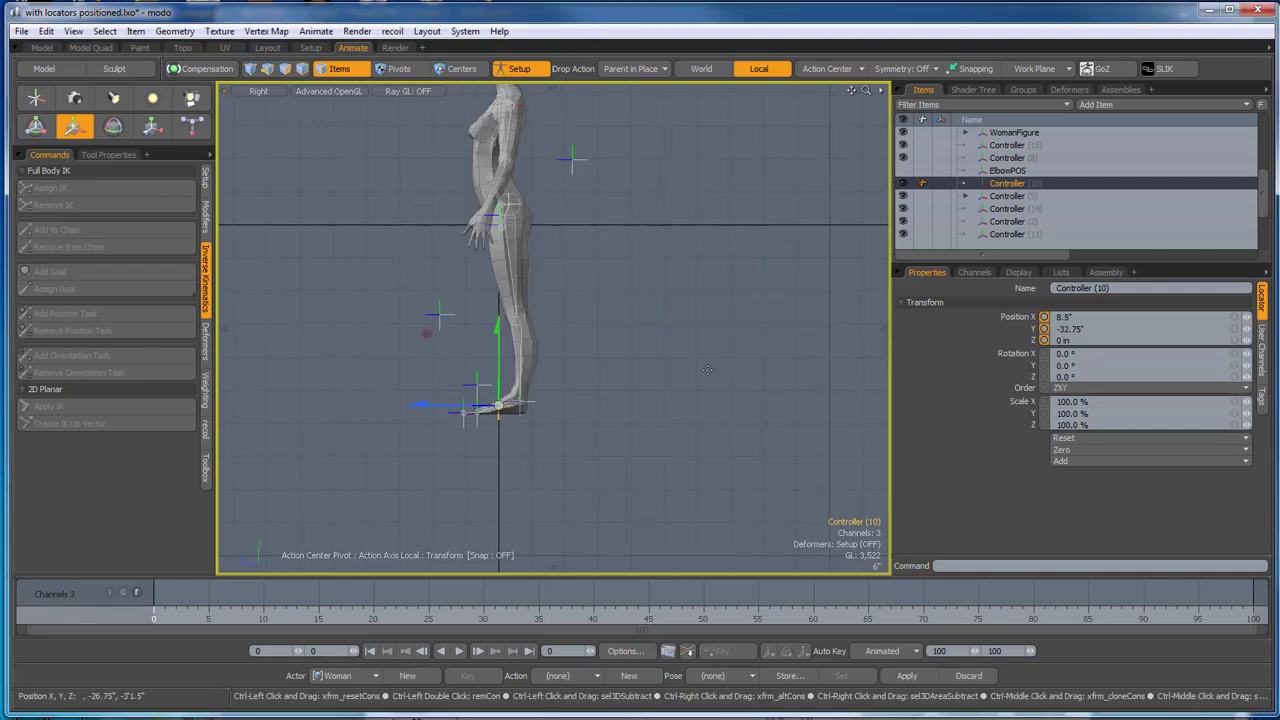
pyautogui.scroll(3, 563, 403)
pyautogui.scroll(2, 564, 403)
pyautogui.moveTo(292, 406); pyautogui.dragTo(352, 407)
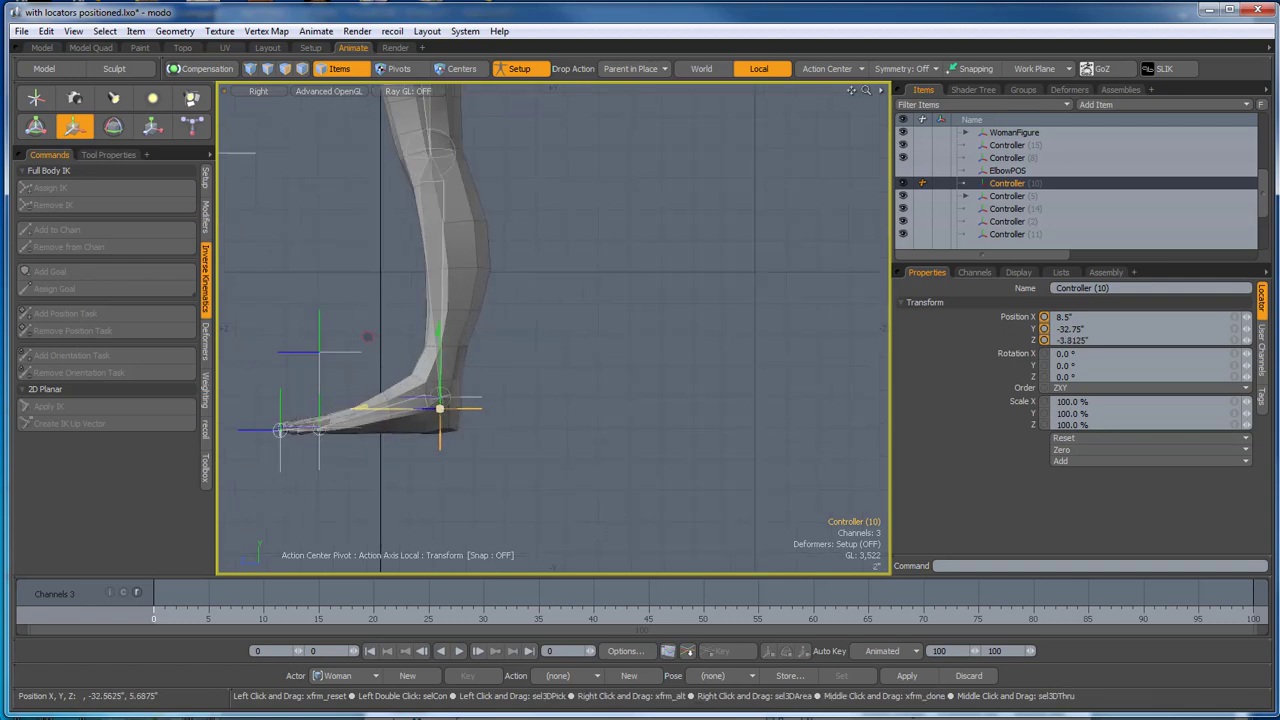
pyautogui.moveTo(453, 333); pyautogui.dragTo(453, 351)
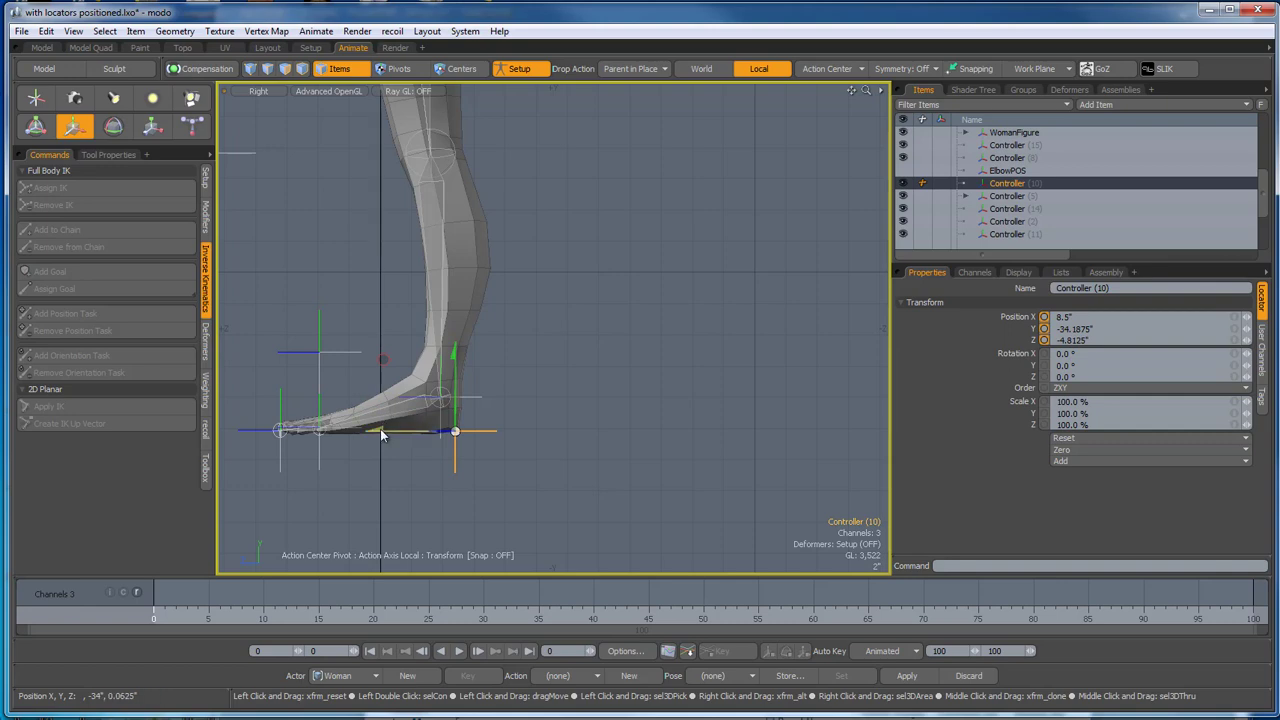
pyautogui.moveTo(382, 435); pyautogui.dragTo(397, 435)
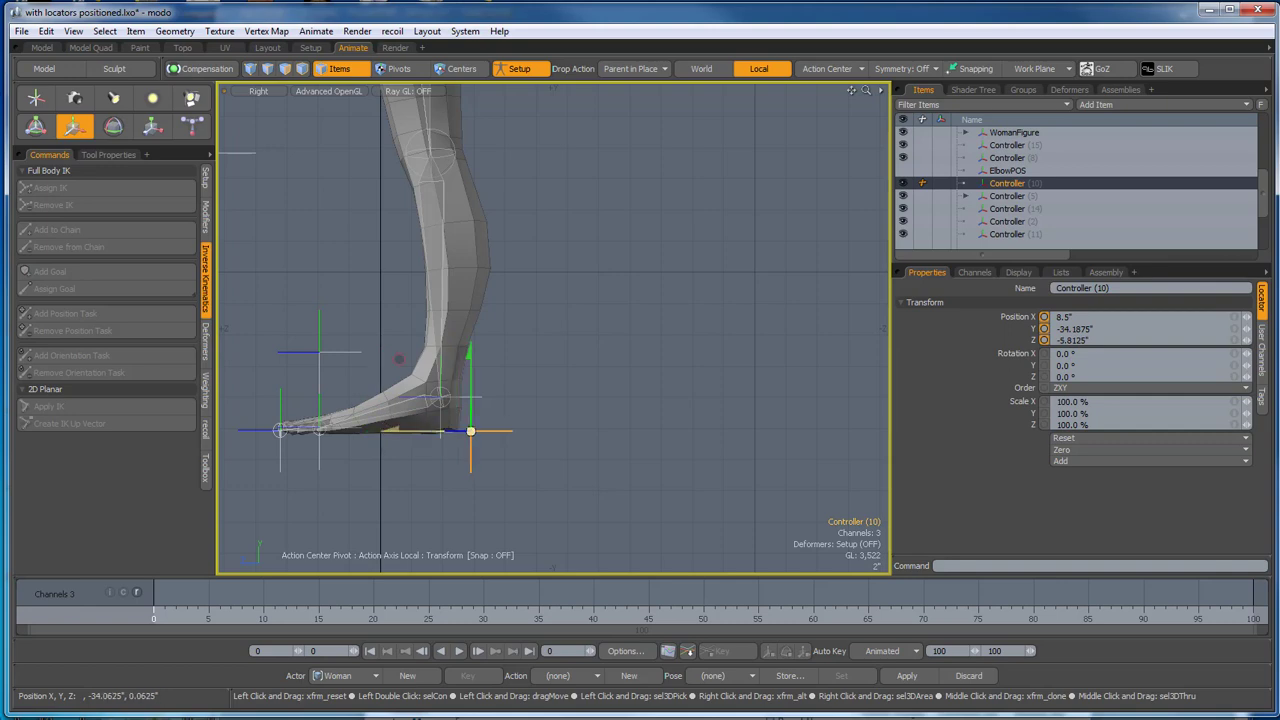
pyautogui.press('space')
pyautogui.doubleClick(1008, 186)
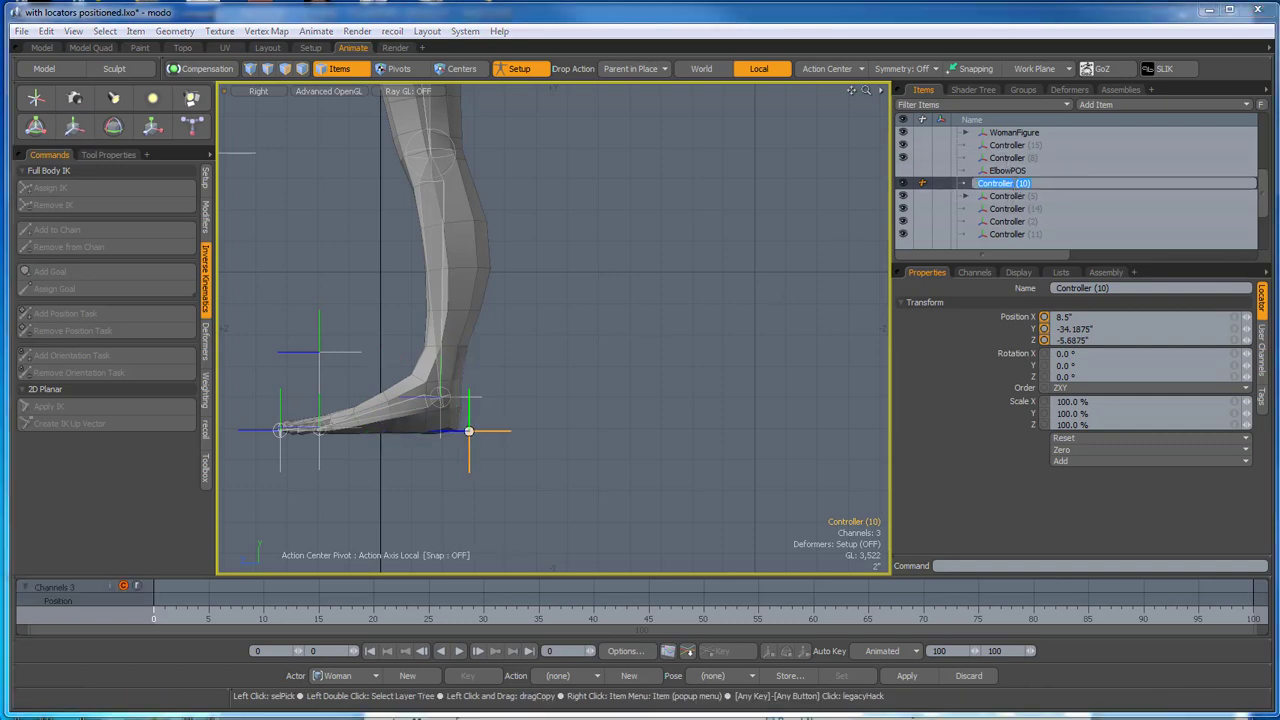
pyautogui.press('Return')
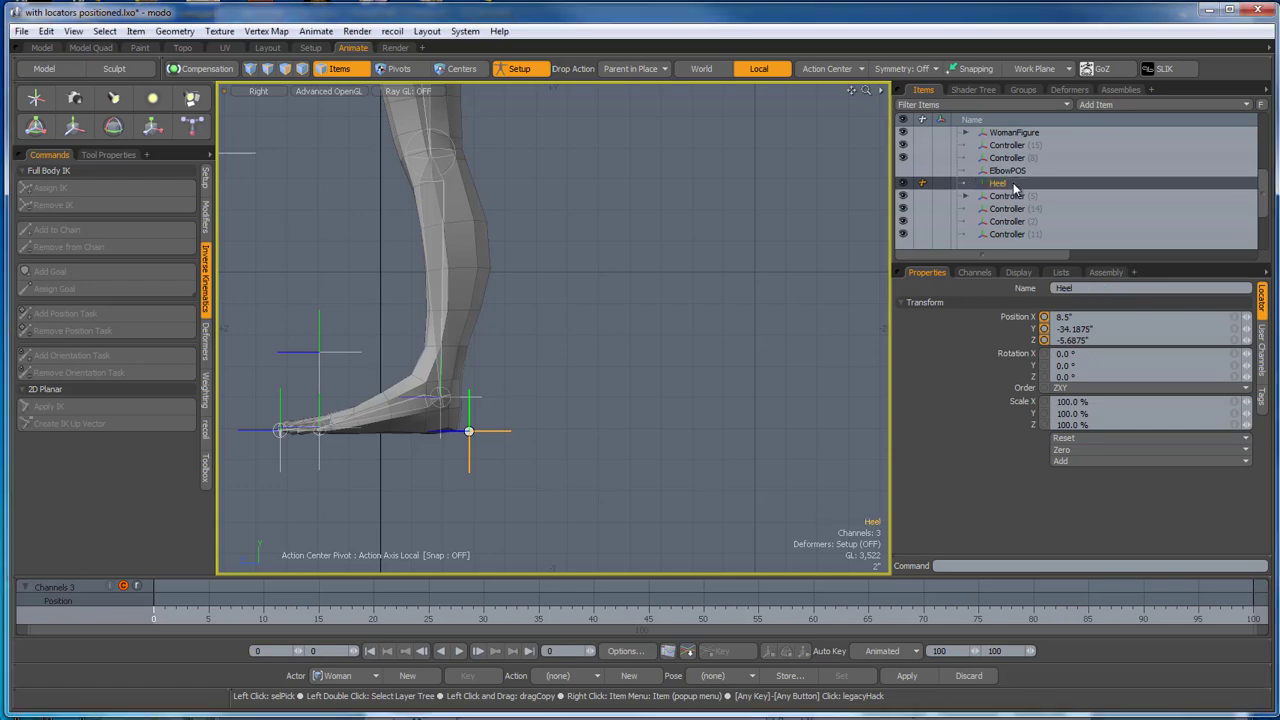
# Examine the foot controllers and their hierarchy from the toe through the ball of the foot to the ankle.
pyautogui.keyDown('alt'); pyautogui.keyDown('shift'); pyautogui.moveTo(601, 338); pyautogui.dragTo(692, 323); pyautogui.keyUp('shift'); pyautogui.keyUp('alt')
pyautogui.keyDown('alt'); pyautogui.keyDown('shift'); pyautogui.moveTo(474, 458); pyautogui.dragTo(479, 464); pyautogui.keyUp('shift'); pyautogui.keyUp('alt')
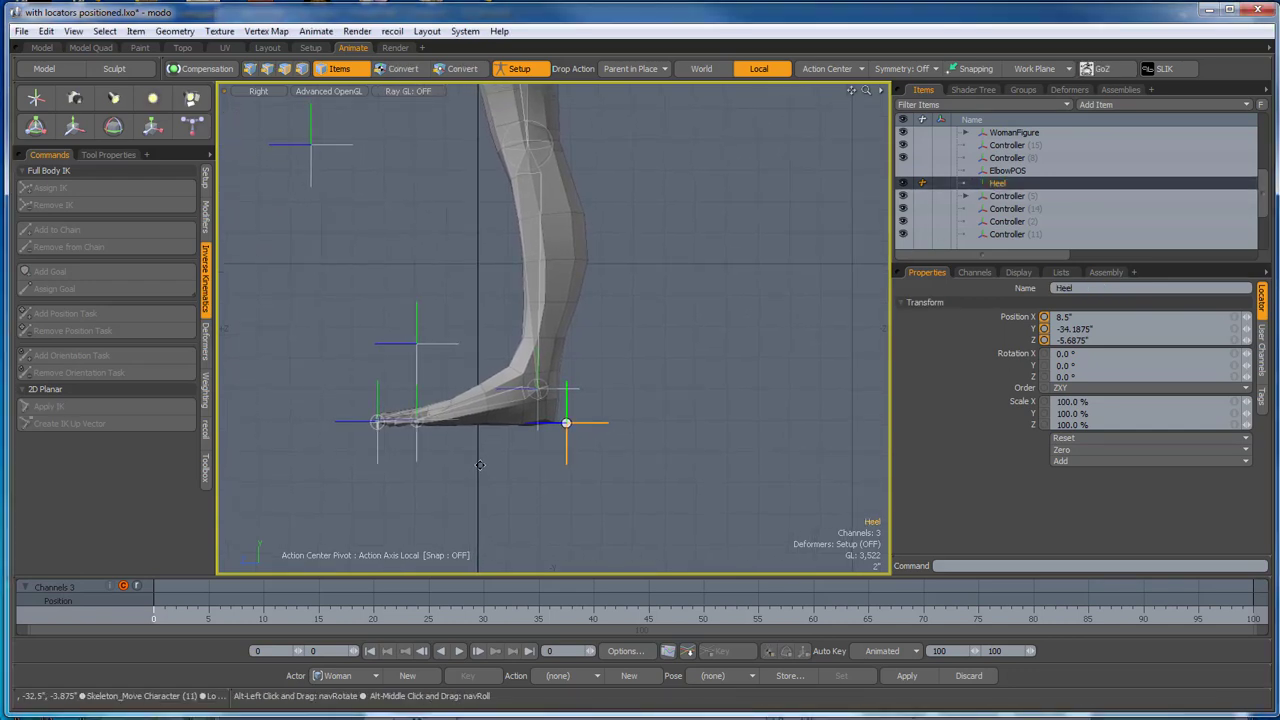
pyautogui.click(418, 345)
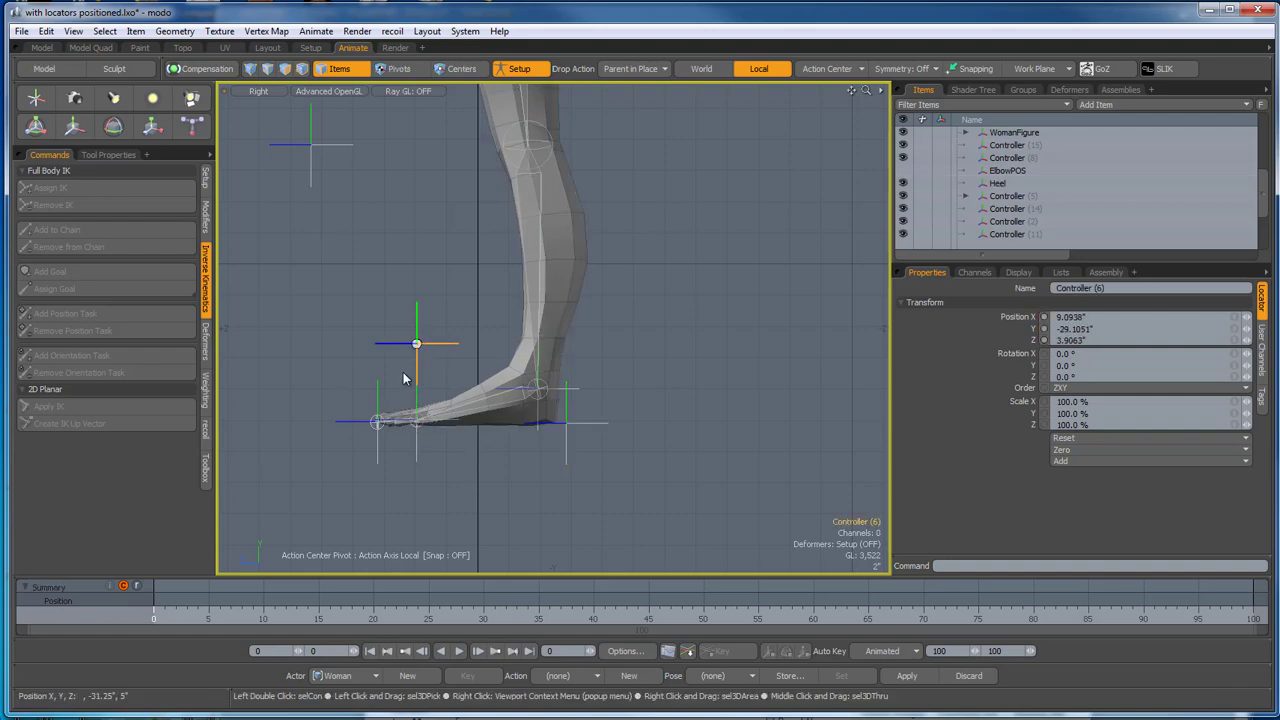
pyautogui.click(375, 411)
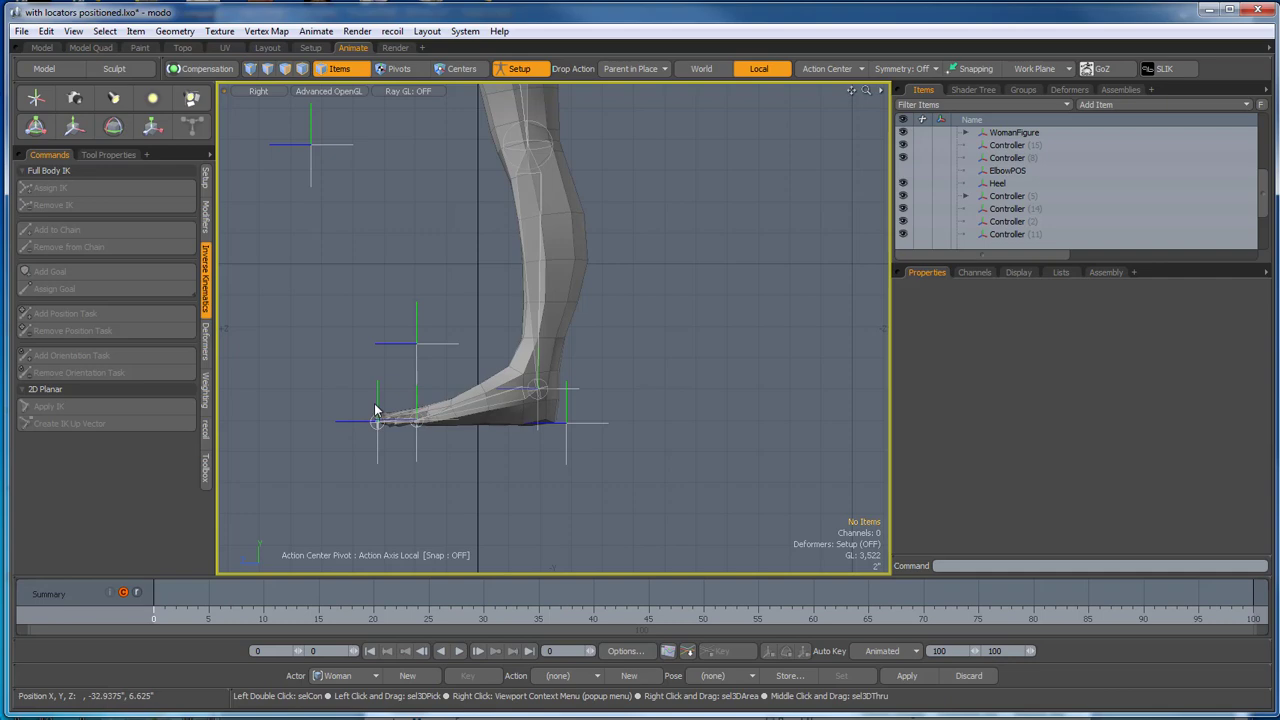
pyautogui.click(378, 403)
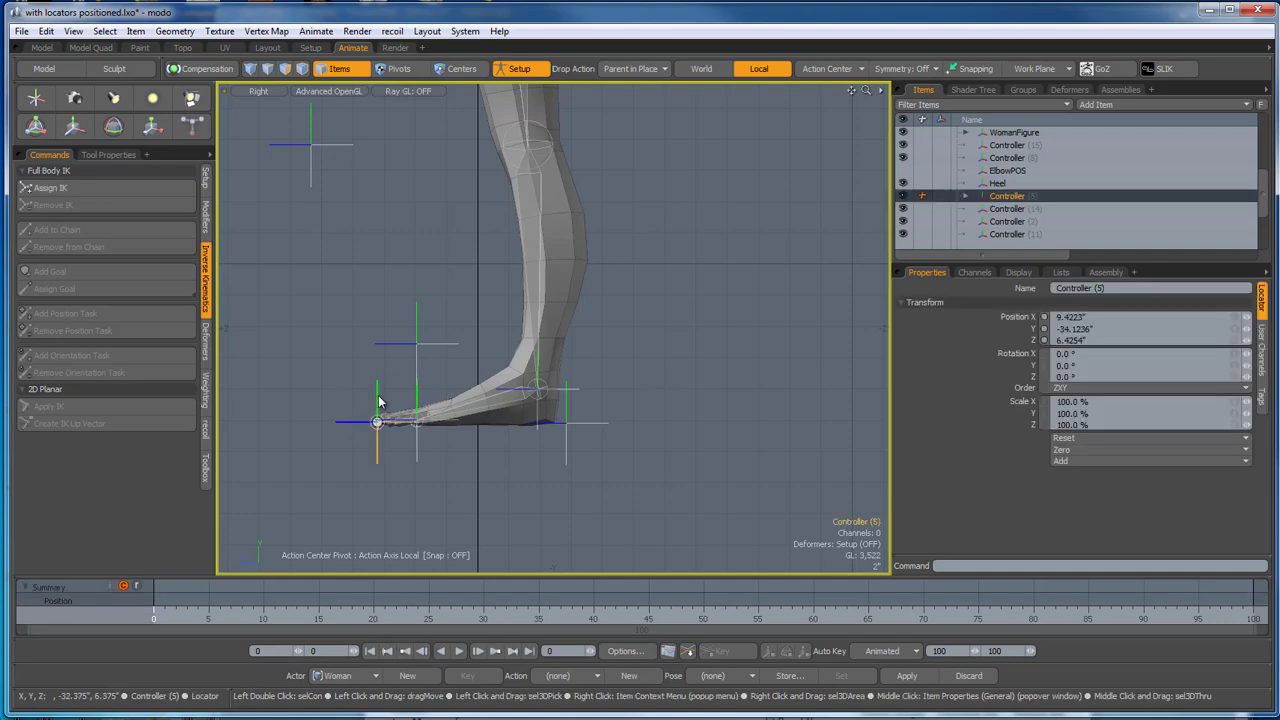
pyautogui.click(965, 196)
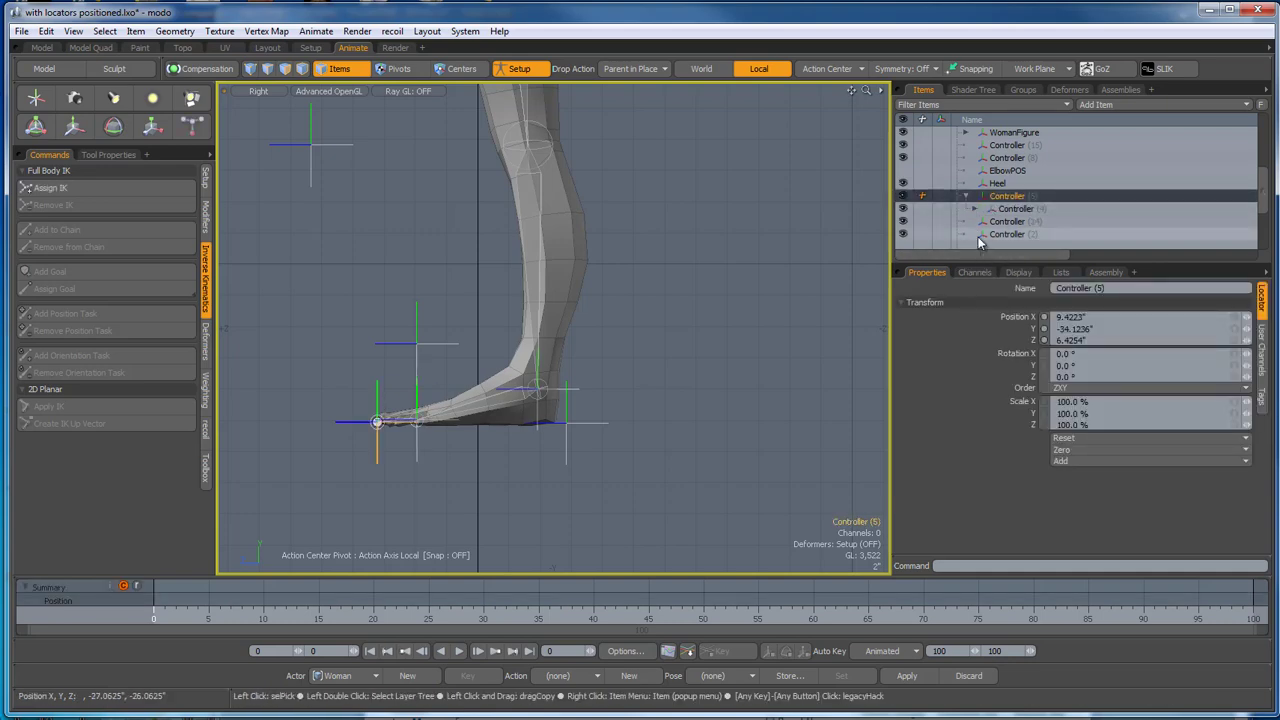
pyautogui.click(1008, 210)
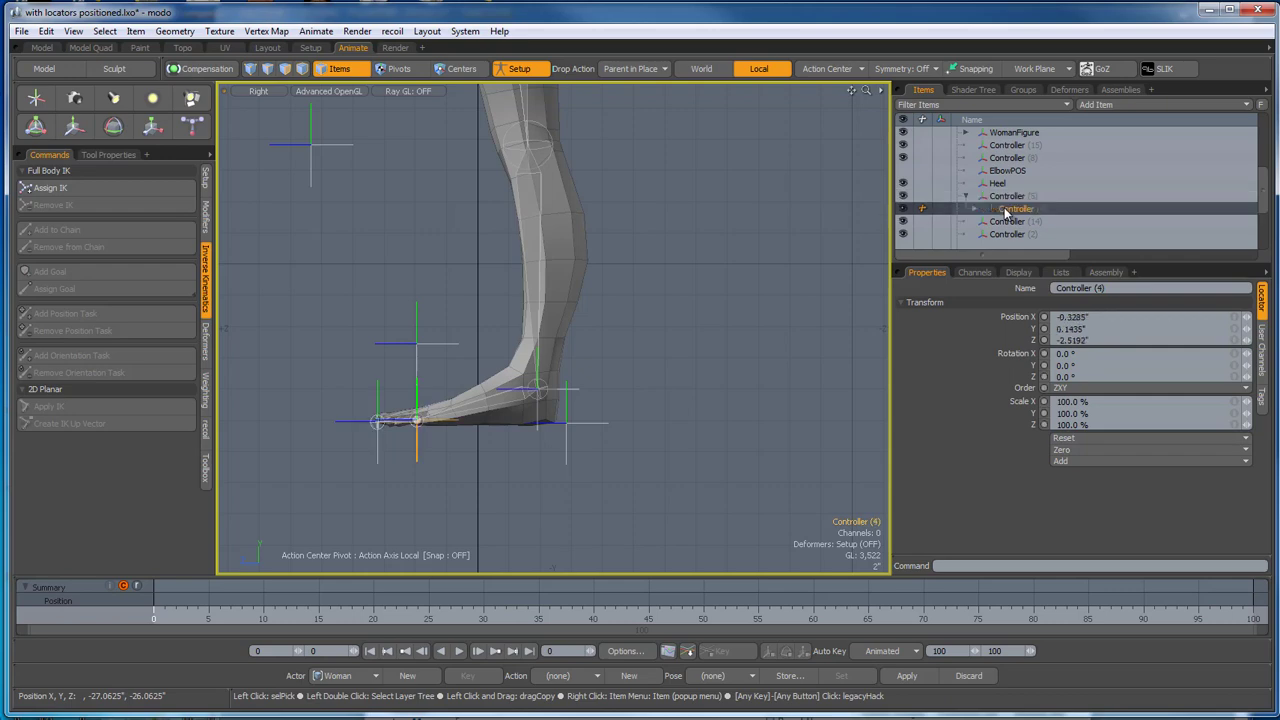
pyautogui.click(975, 208)
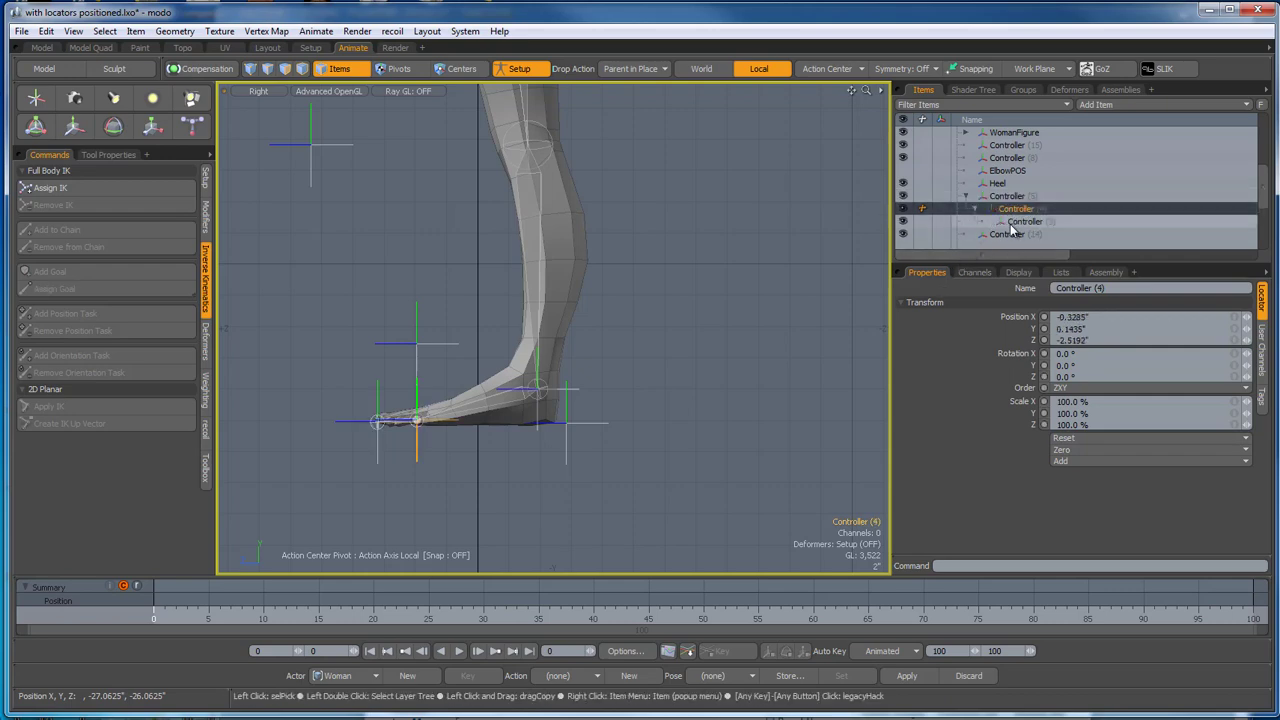
pyautogui.click(1027, 222)
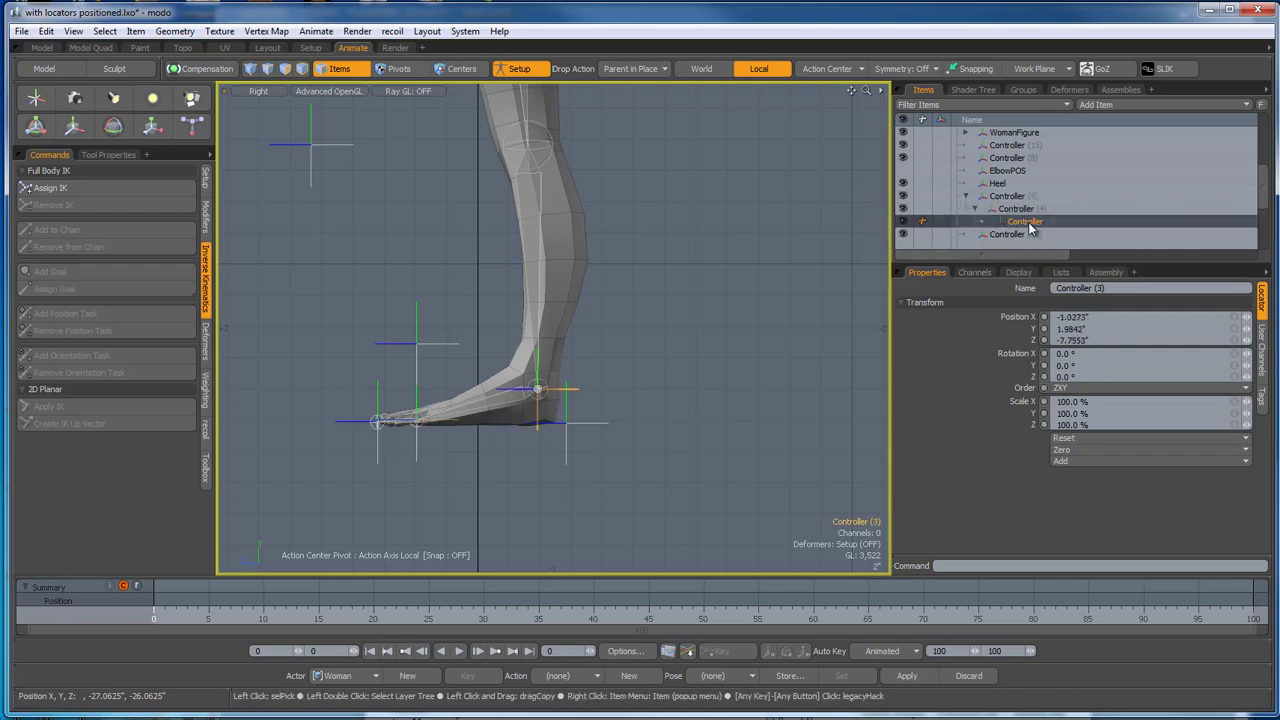
# Parent the ball-of-foot controller in place to the Heel controller.
pyautogui.click(1016, 208)
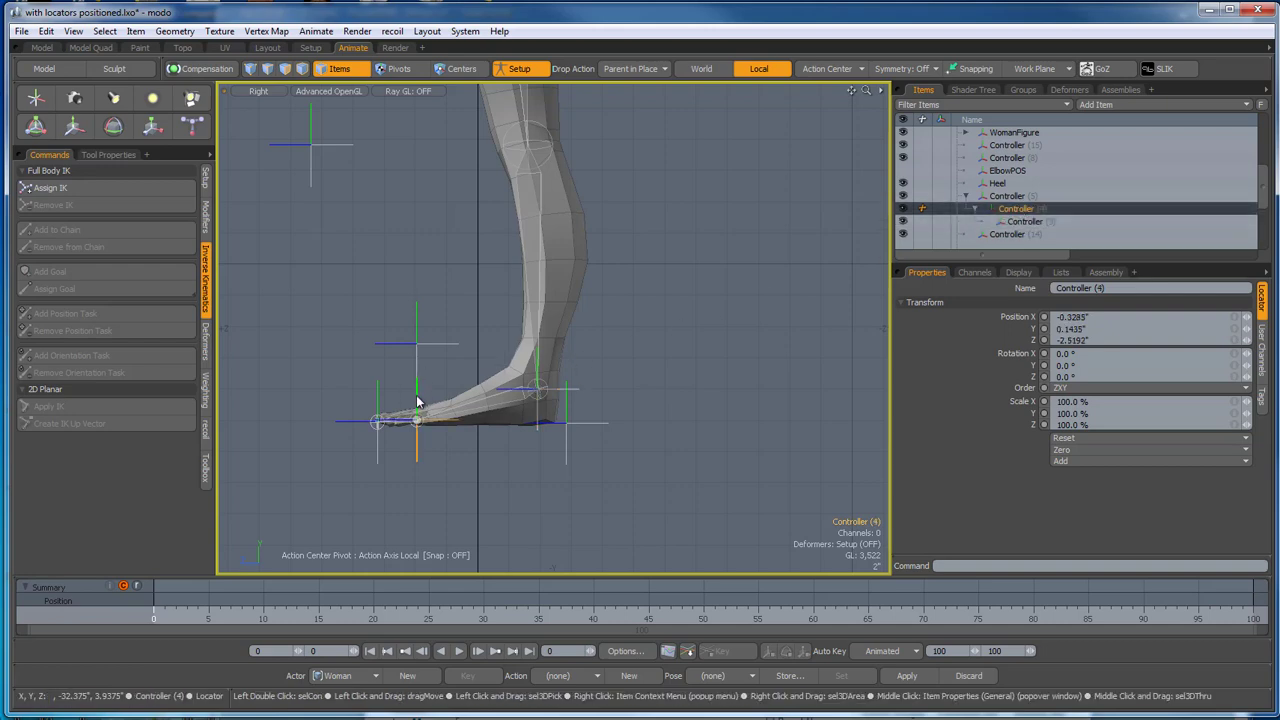
pyautogui.press('p')
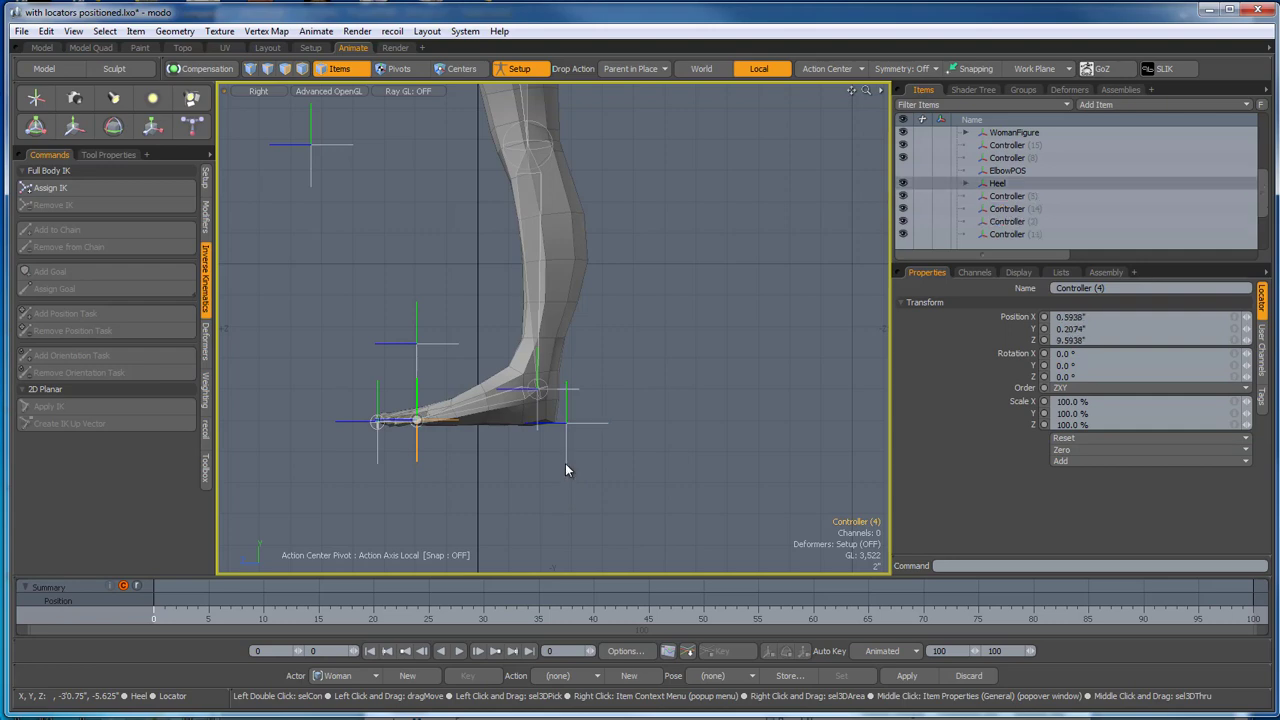
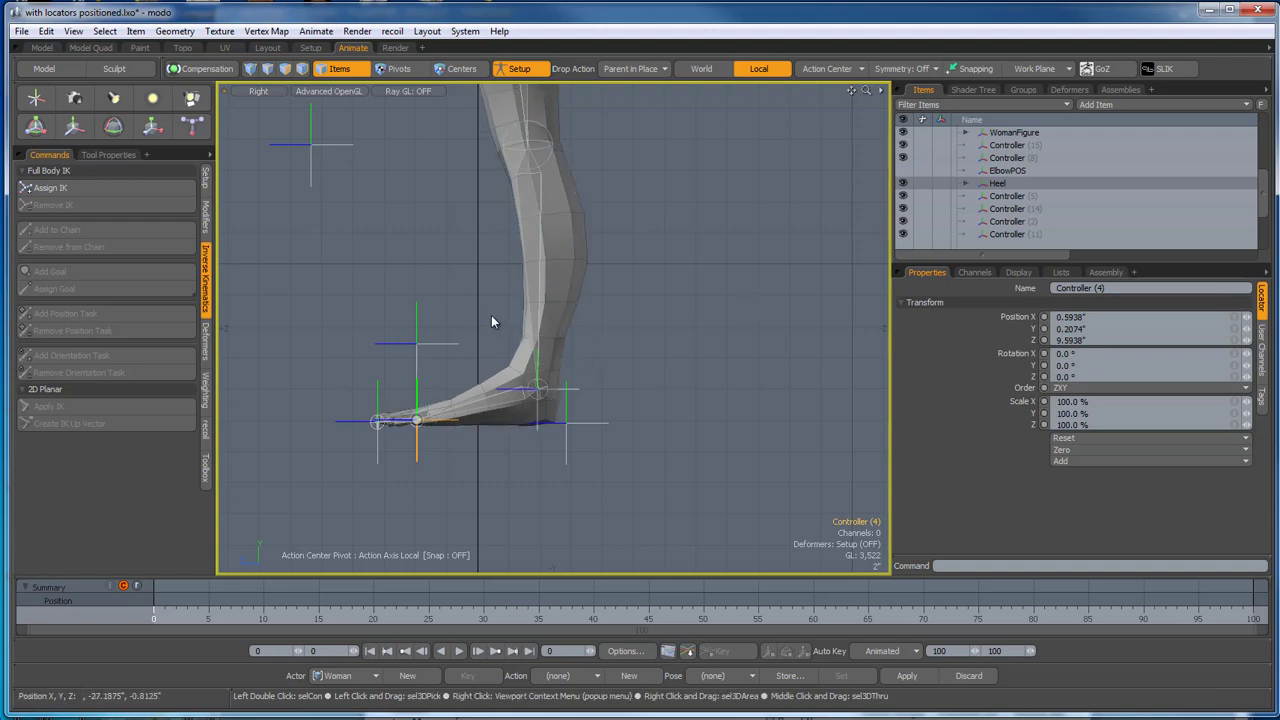
# Switch to the perspective view and examine the figure's full skeleton and IK chain from head to foot.
pyautogui.hotkey('ctrl', 'space')
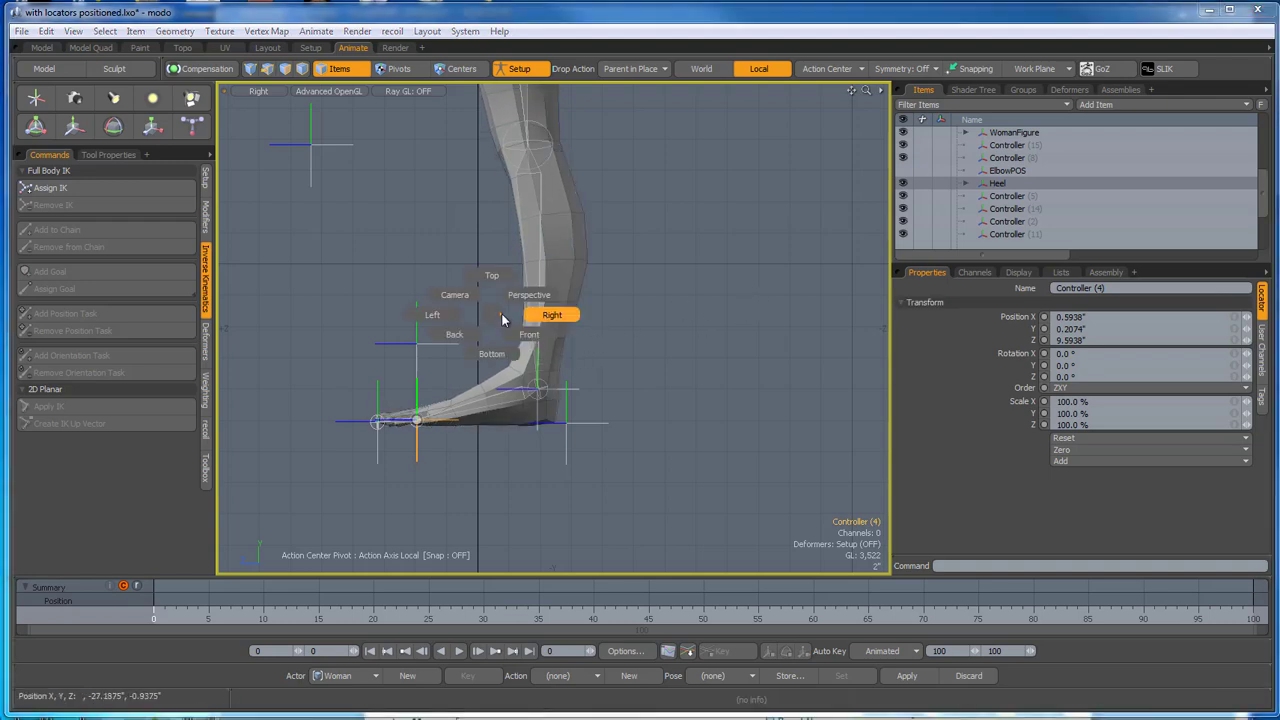
pyautogui.click(530, 295)
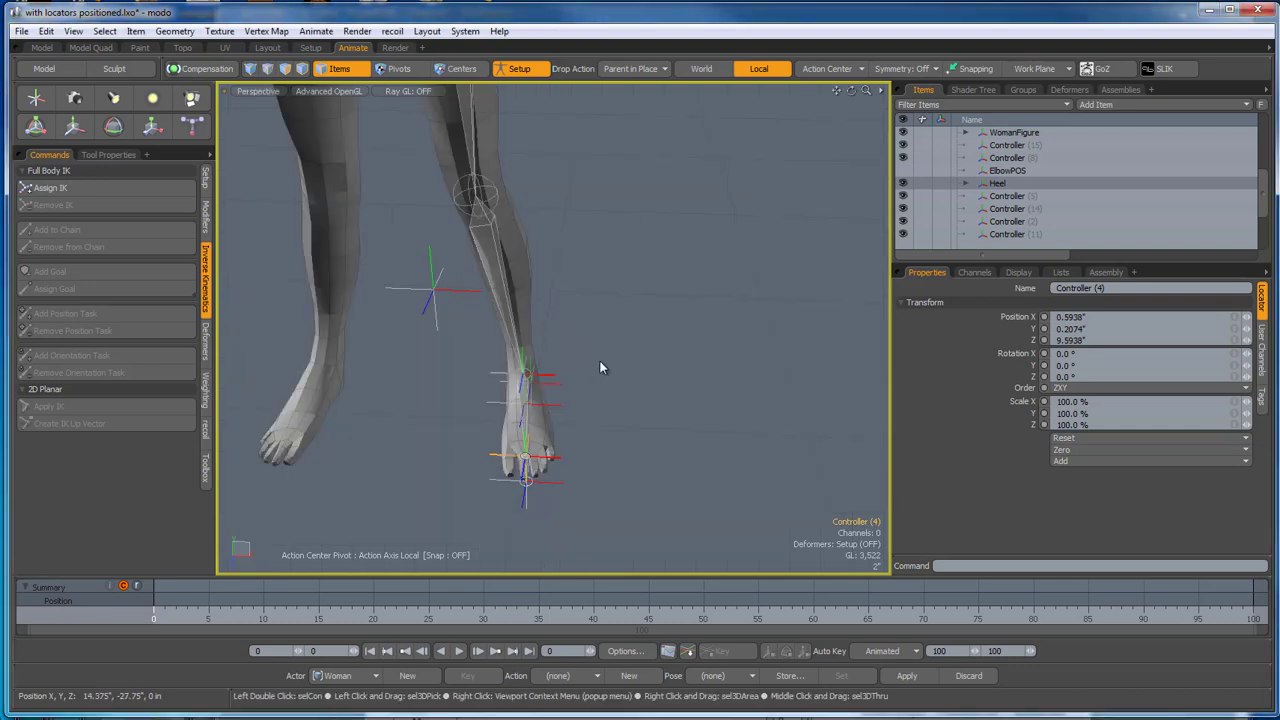
pyautogui.scroll(2, 605, 369)
pyautogui.keyDown('alt'); pyautogui.moveTo(608, 371); pyautogui.dragTo(657, 343); pyautogui.keyUp('alt')
pyautogui.keyDown('alt'); pyautogui.keyDown('shift'); pyautogui.moveTo(669, 295); pyautogui.dragTo(643, 418); pyautogui.keyUp('shift'); pyautogui.keyUp('alt')
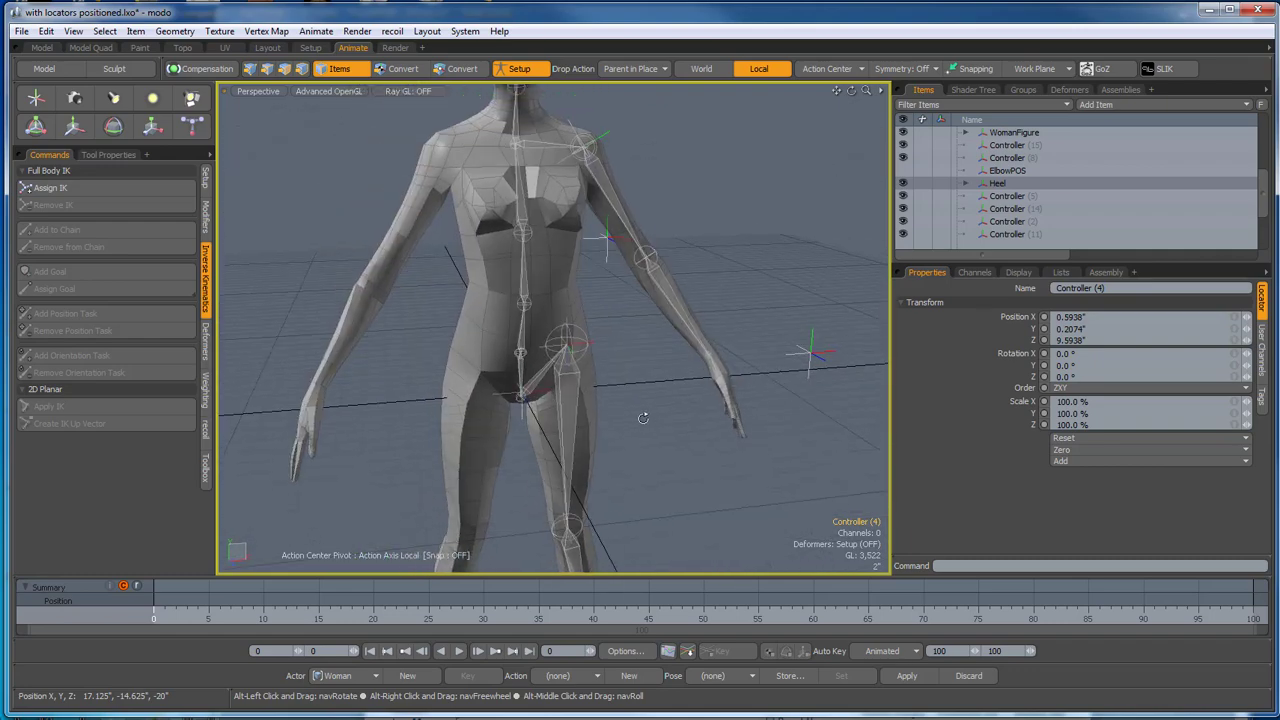
pyautogui.click(524, 343)
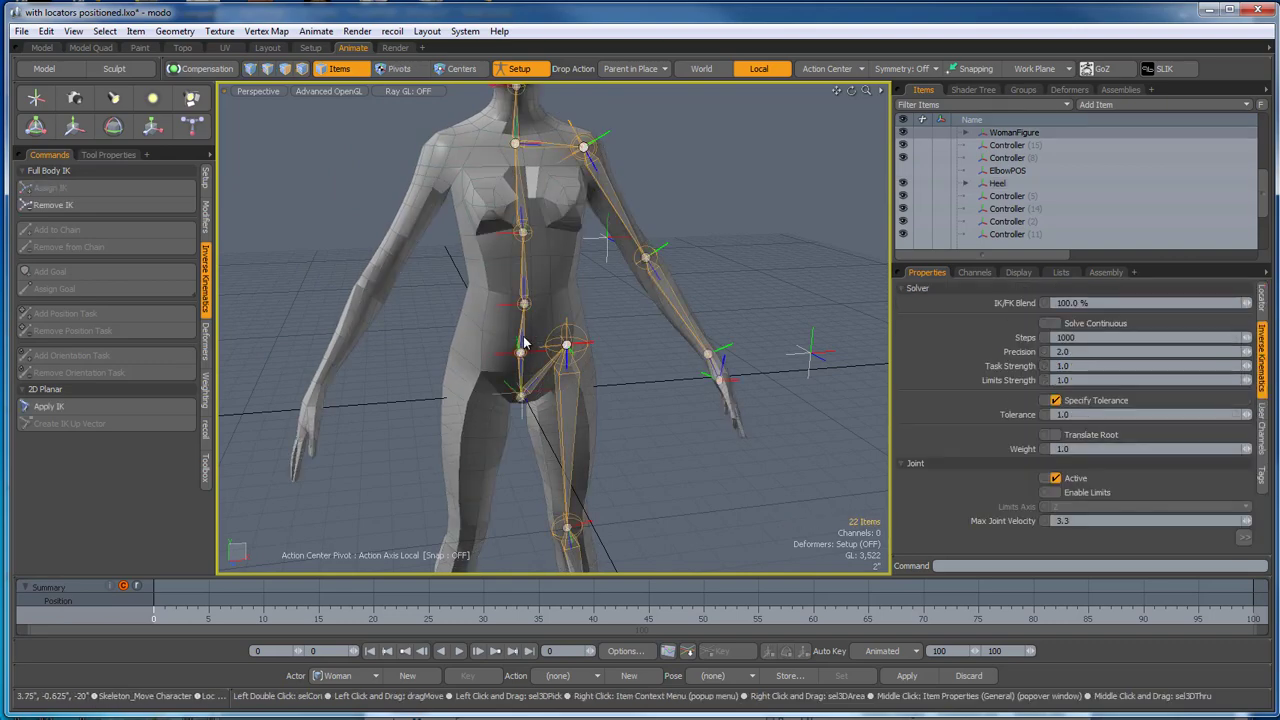
pyautogui.scroll(-4, 524, 343)
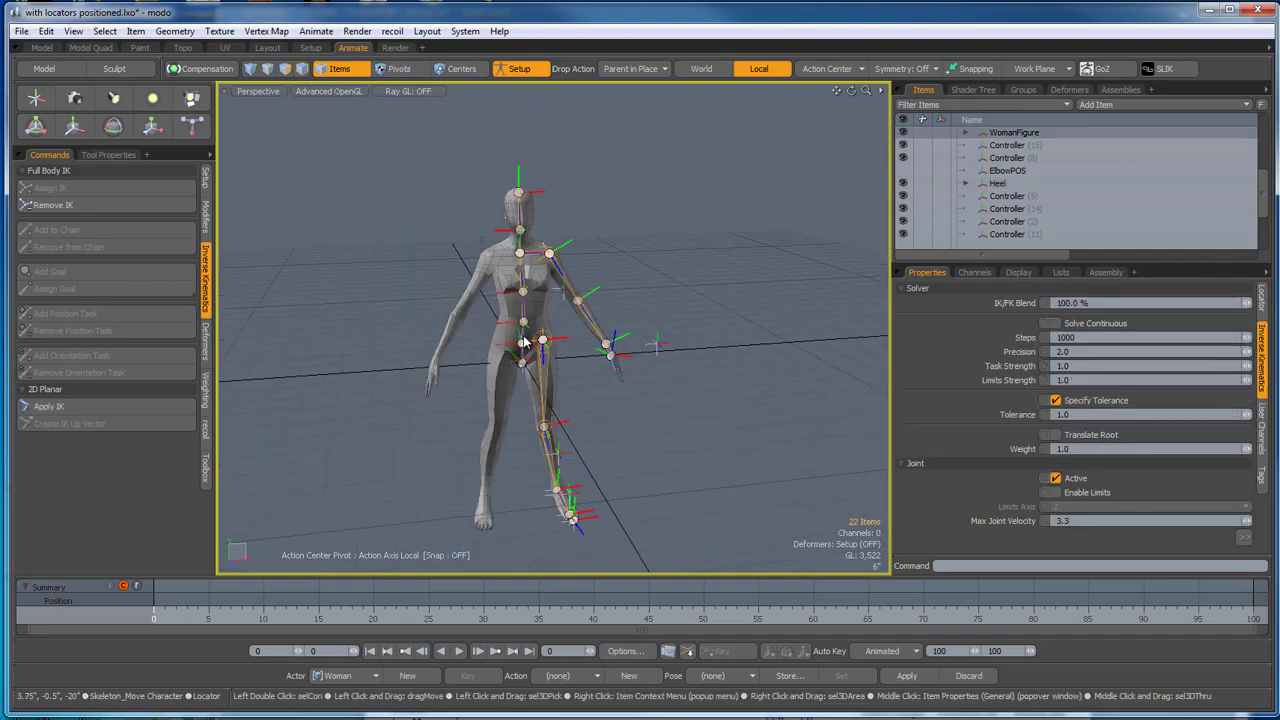
pyautogui.keyDown('alt'); pyautogui.moveTo(524, 343); pyautogui.dragTo(603, 422); pyautogui.keyUp('alt')
pyautogui.click(659, 411)
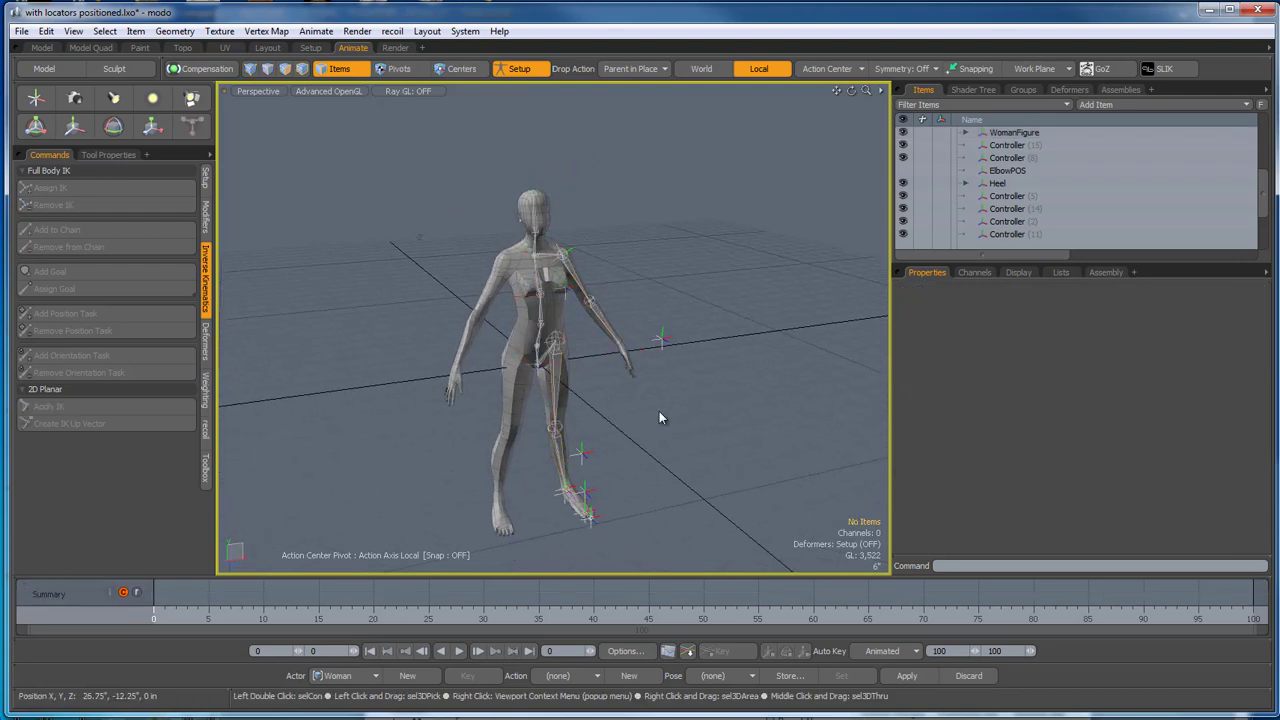
pyautogui.scroll(4, 571, 277)
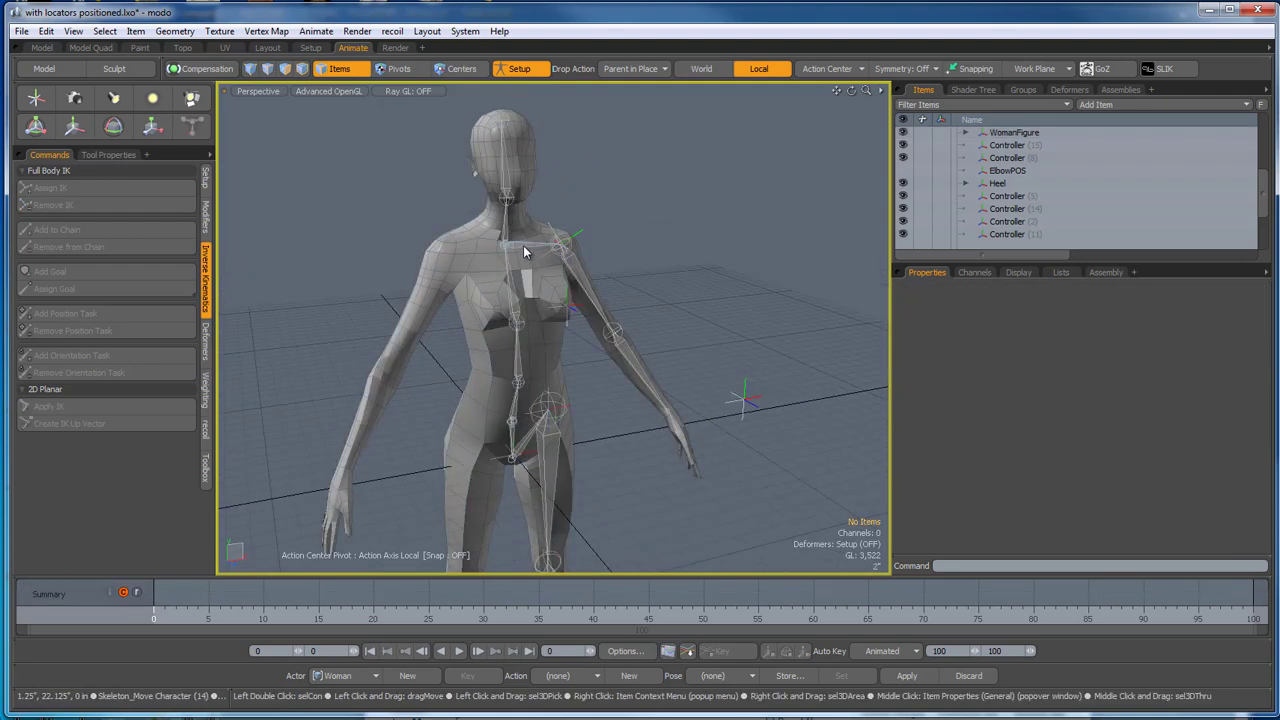
# Select the skeleton joint leading to the left shoulder together with the one leading to the left hip.
pyautogui.click(538, 250)
pyautogui.keyDown('alt'); pyautogui.moveTo(538, 250); pyautogui.dragTo(629, 469); pyautogui.keyUp('alt')
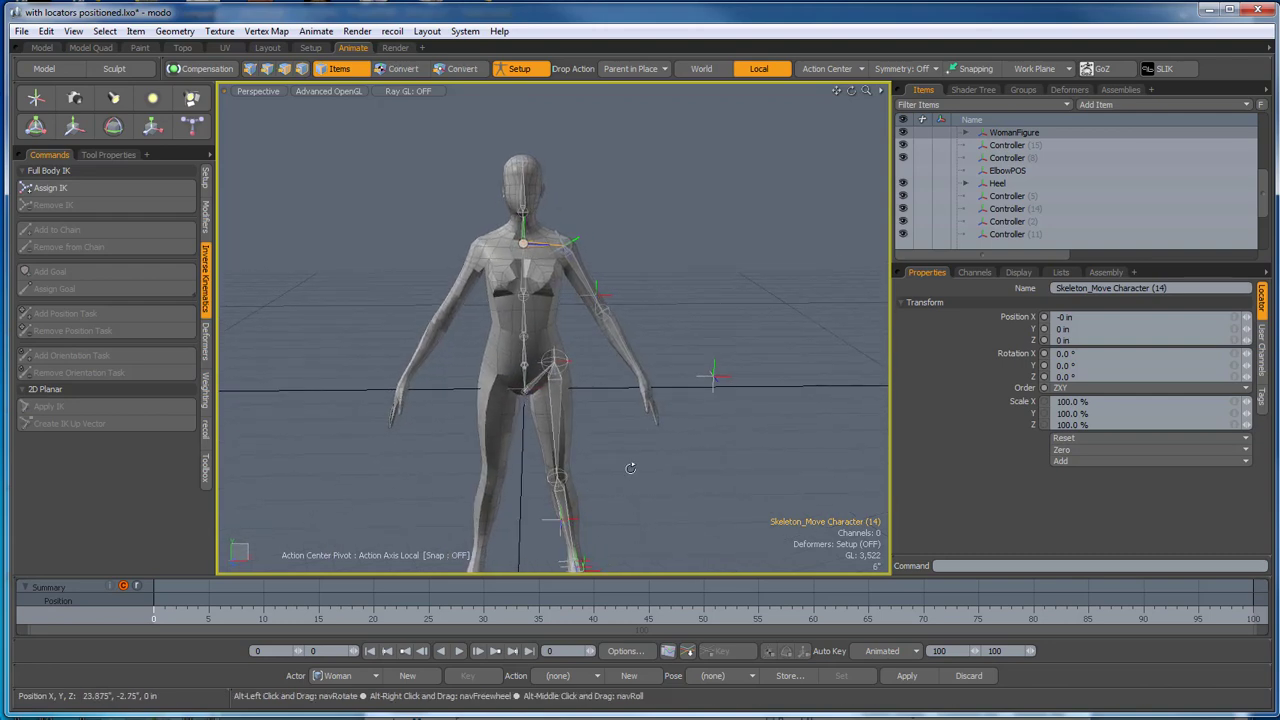
pyautogui.keyDown('shift'); pyautogui.click(540, 387); pyautogui.keyUp('shift')
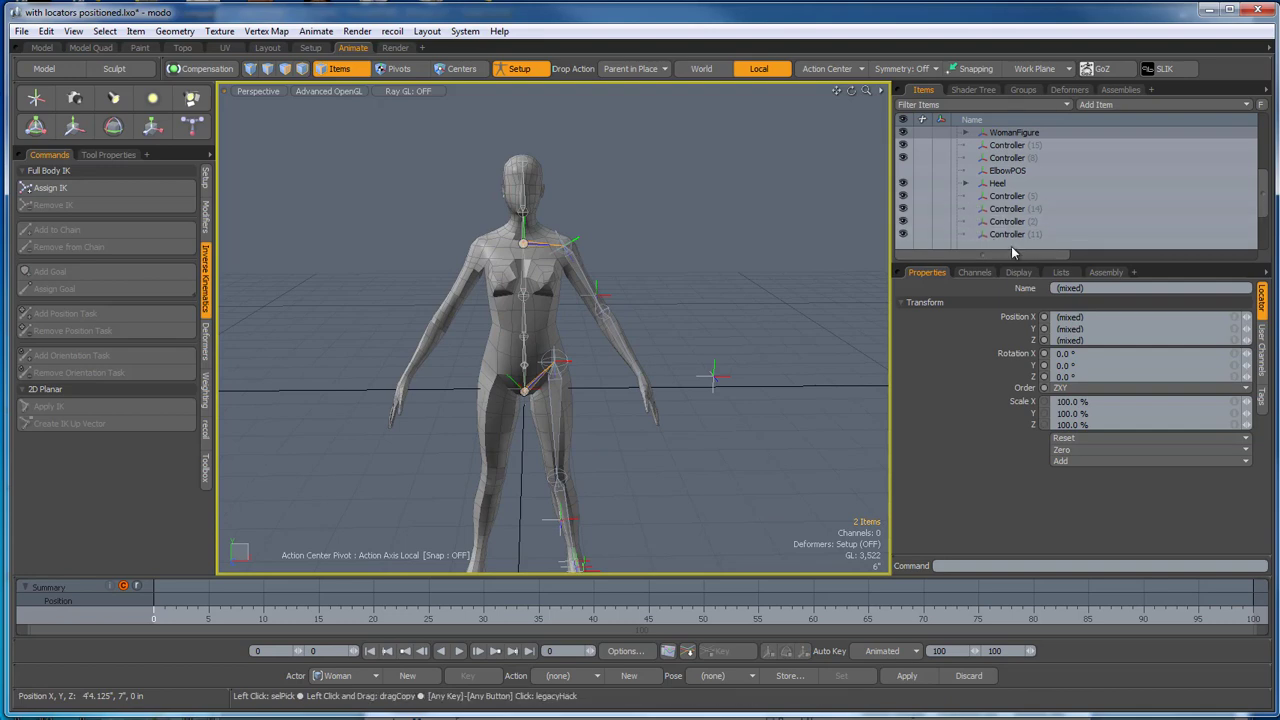
# Raise Controller (13), one of the spare controllers beside the figure, to about Y 22.625 inches.
pyautogui.scroll(-2, 1027, 237)
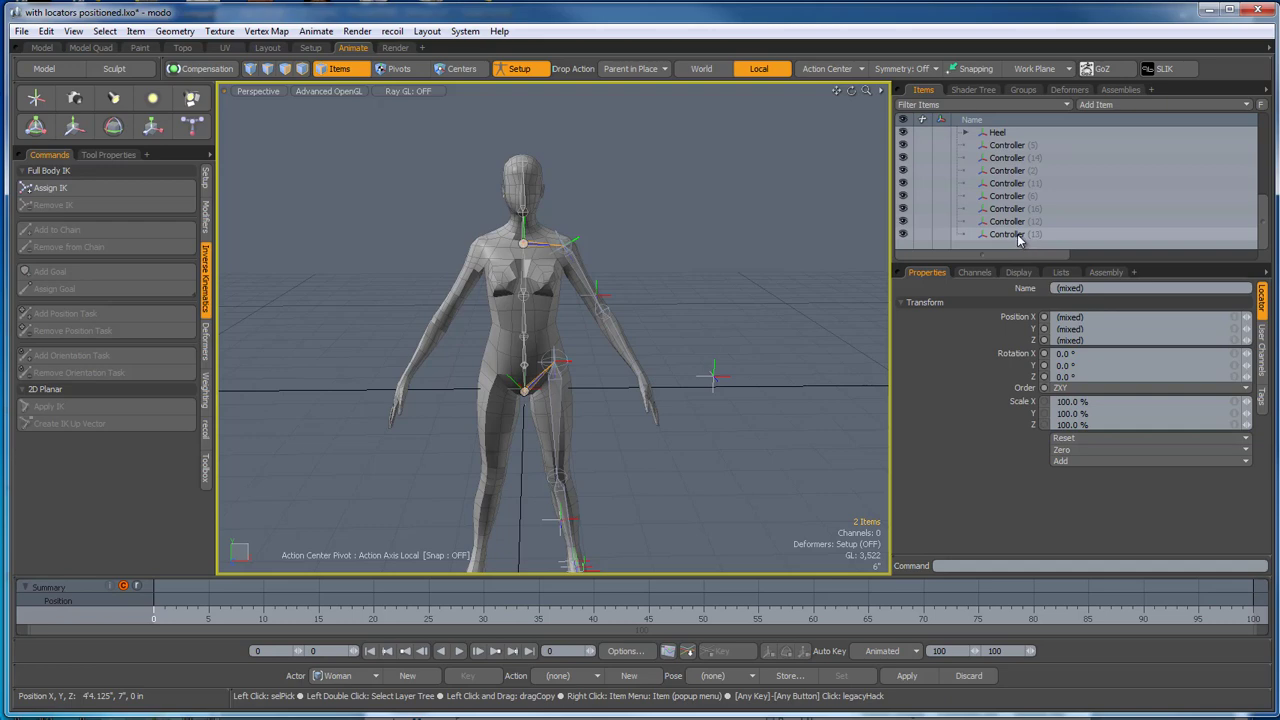
pyautogui.scroll(2, 1020, 238)
pyautogui.scroll(-2, 1020, 238)
pyautogui.click(1019, 240)
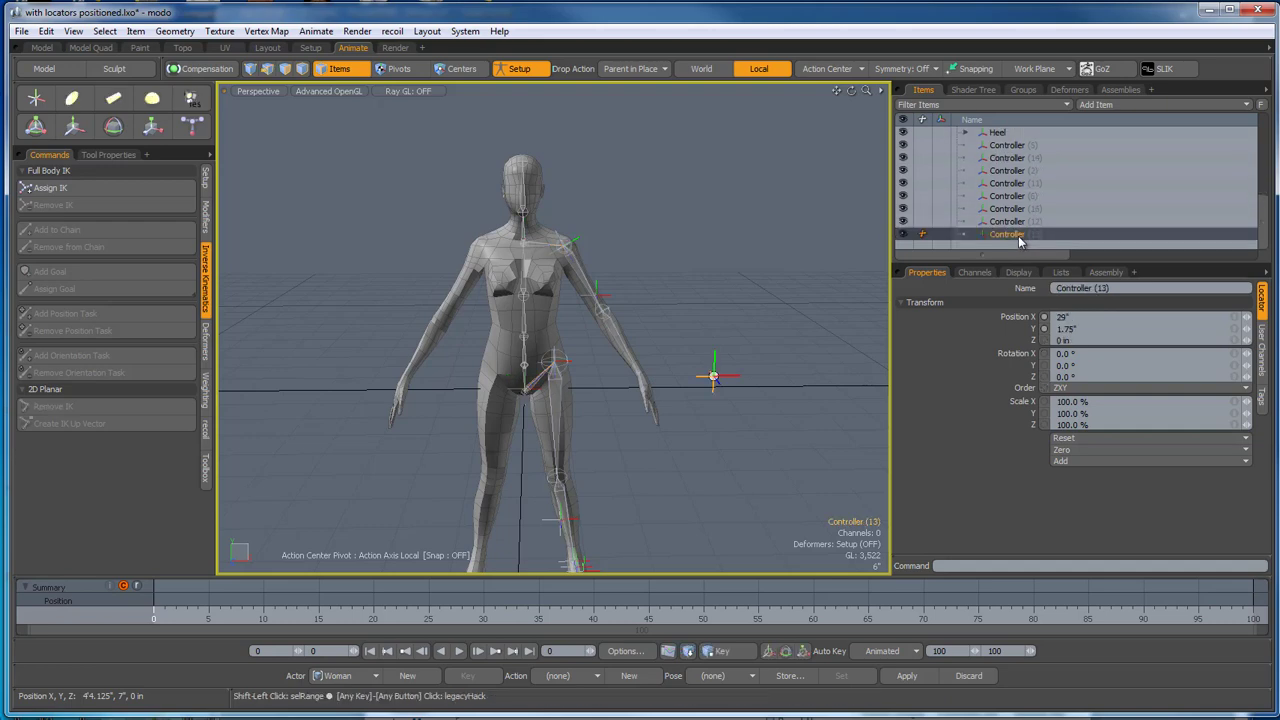
pyautogui.click(1012, 148)
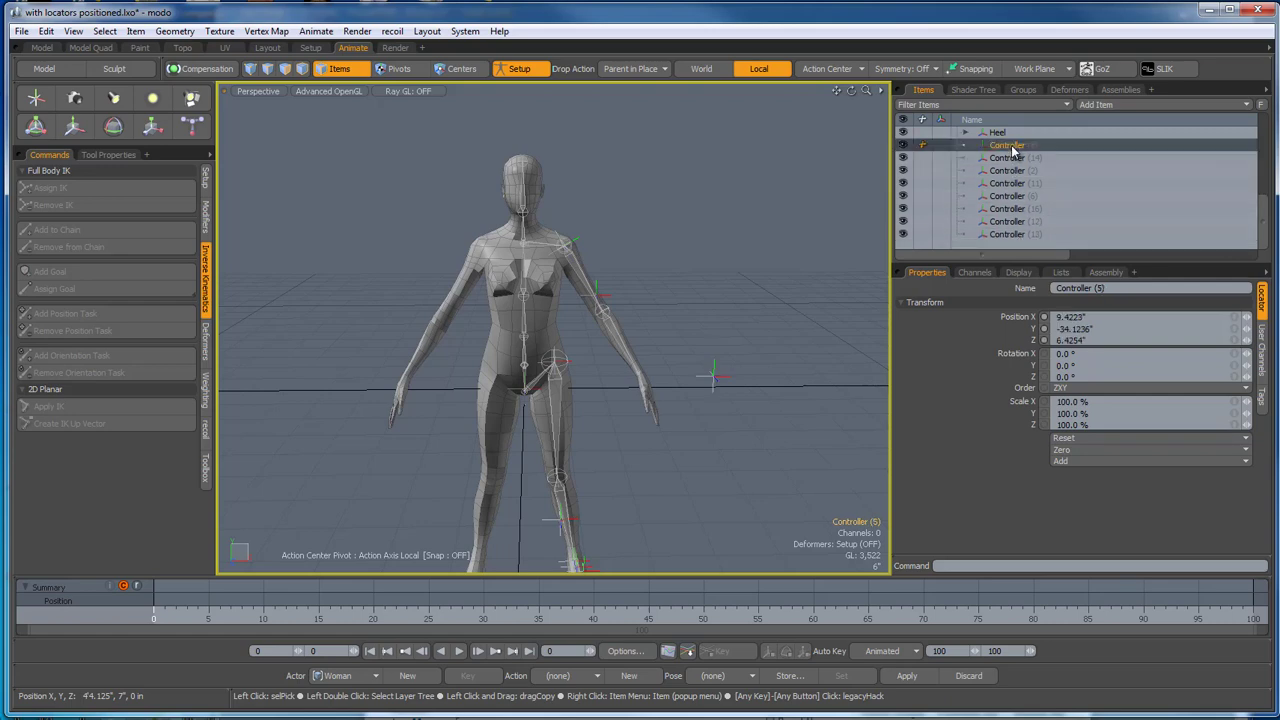
pyautogui.press('Up')
pyautogui.click(1008, 235)
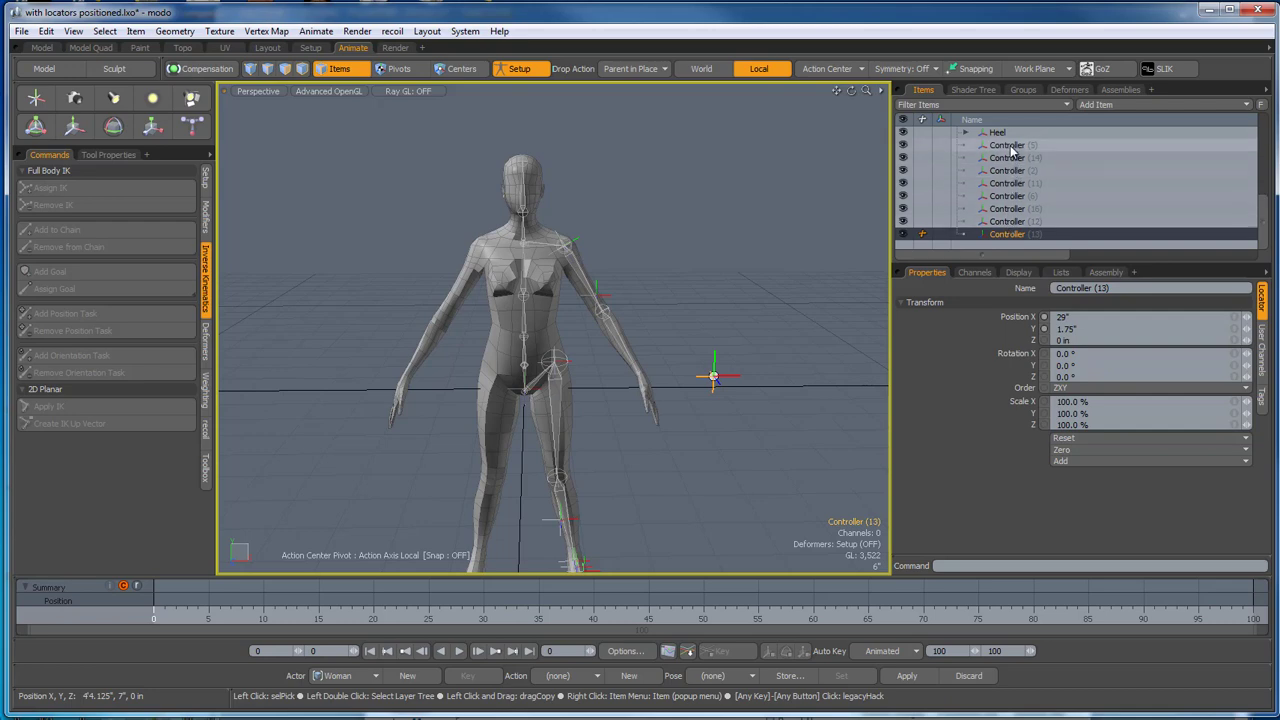
pyautogui.press('w')
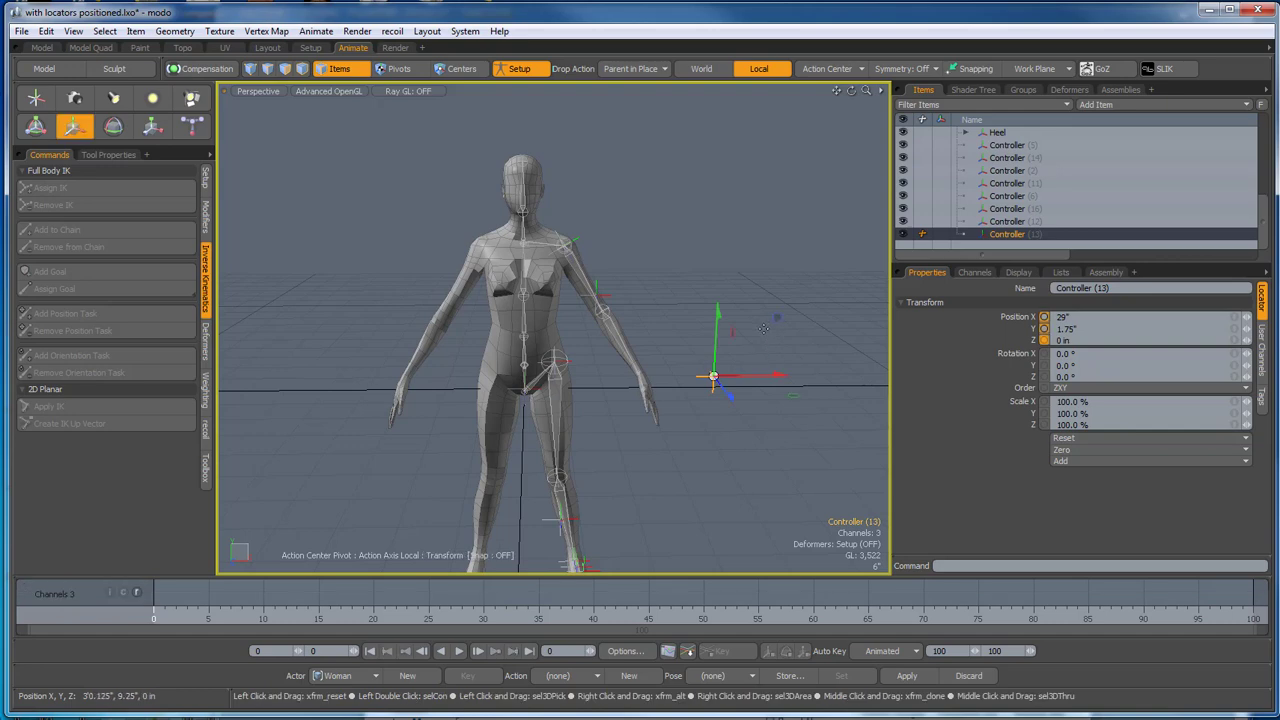
pyautogui.moveTo(721, 322); pyautogui.dragTo(722, 225)
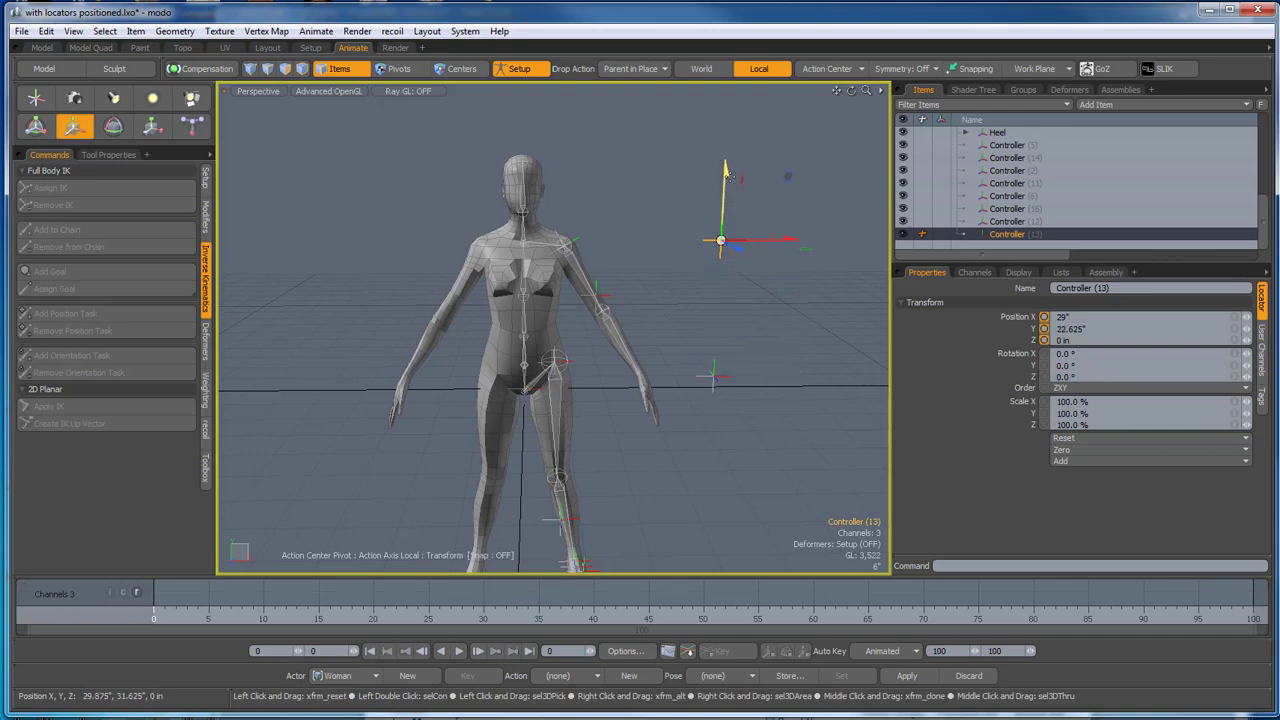
pyautogui.press('space')
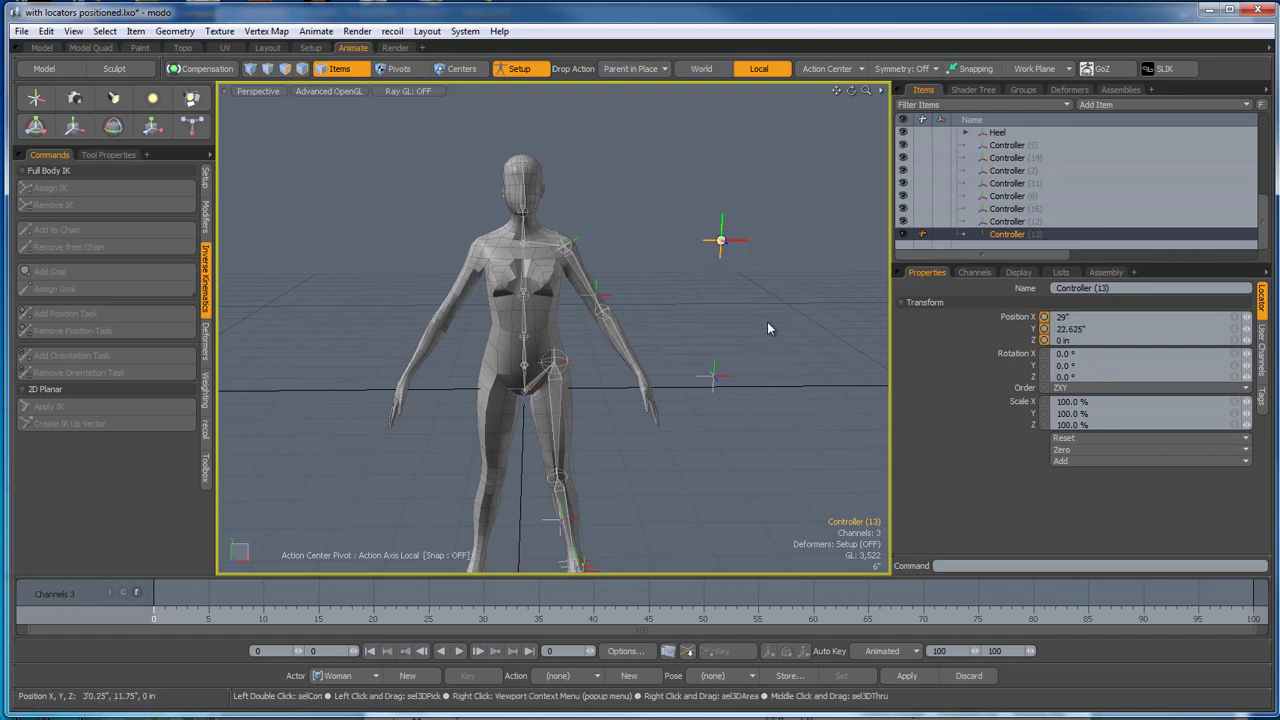
# Check which locators the item list entries refer to, from Controller (15) and Controller (8) through ElbowPOS and Heel to Controller (12).
pyautogui.click(1003, 146)
pyautogui.click(995, 132)
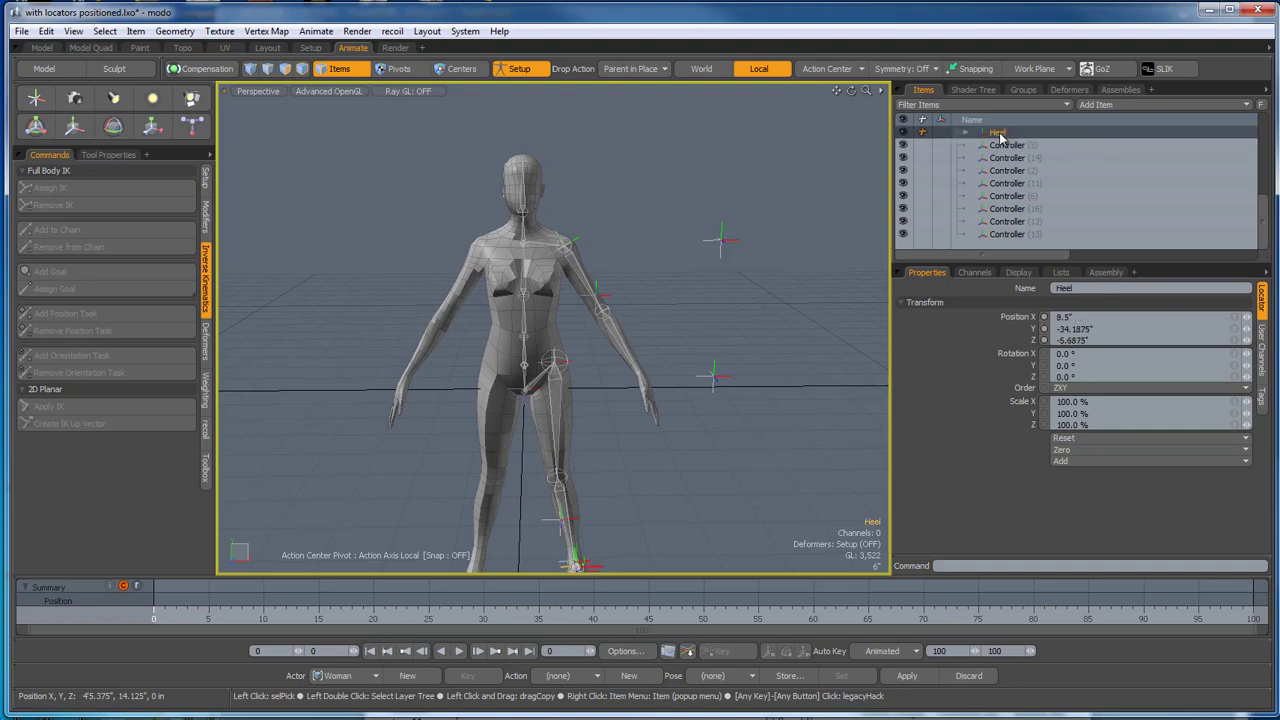
pyautogui.keyDown('shift'); pyautogui.click(1020, 222); pyautogui.keyUp('shift')
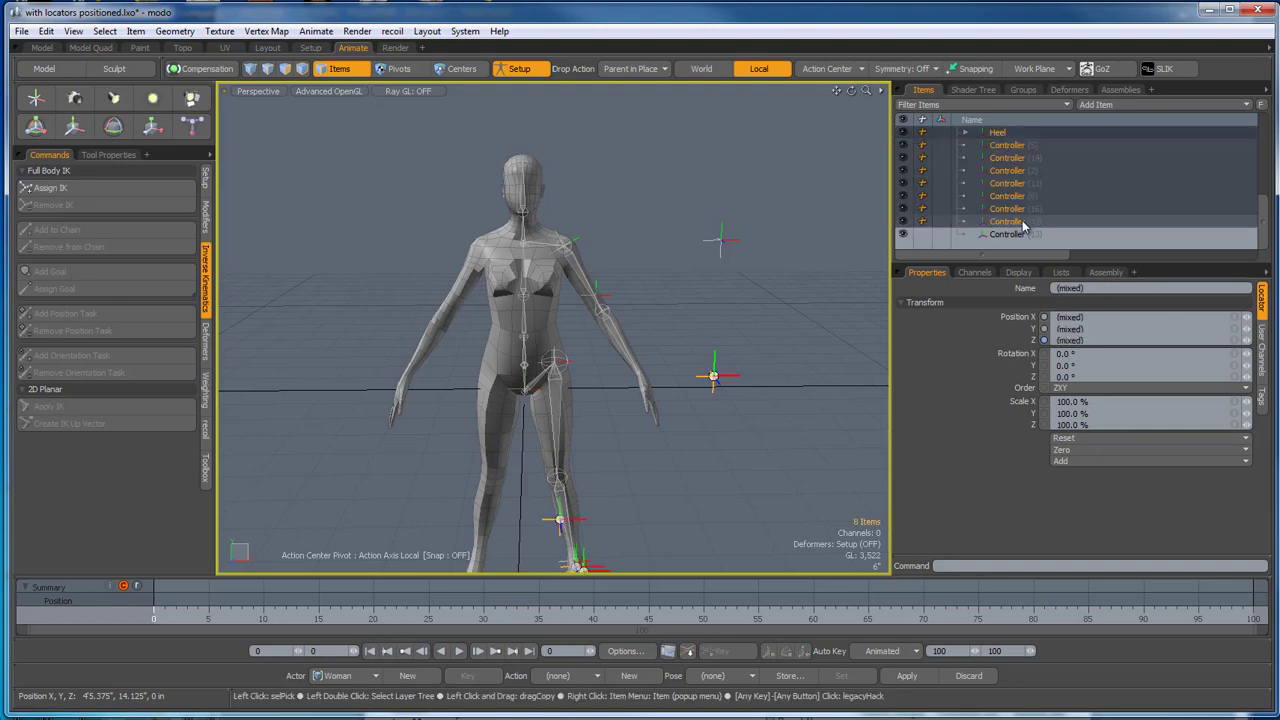
pyautogui.scroll(1, 1030, 209)
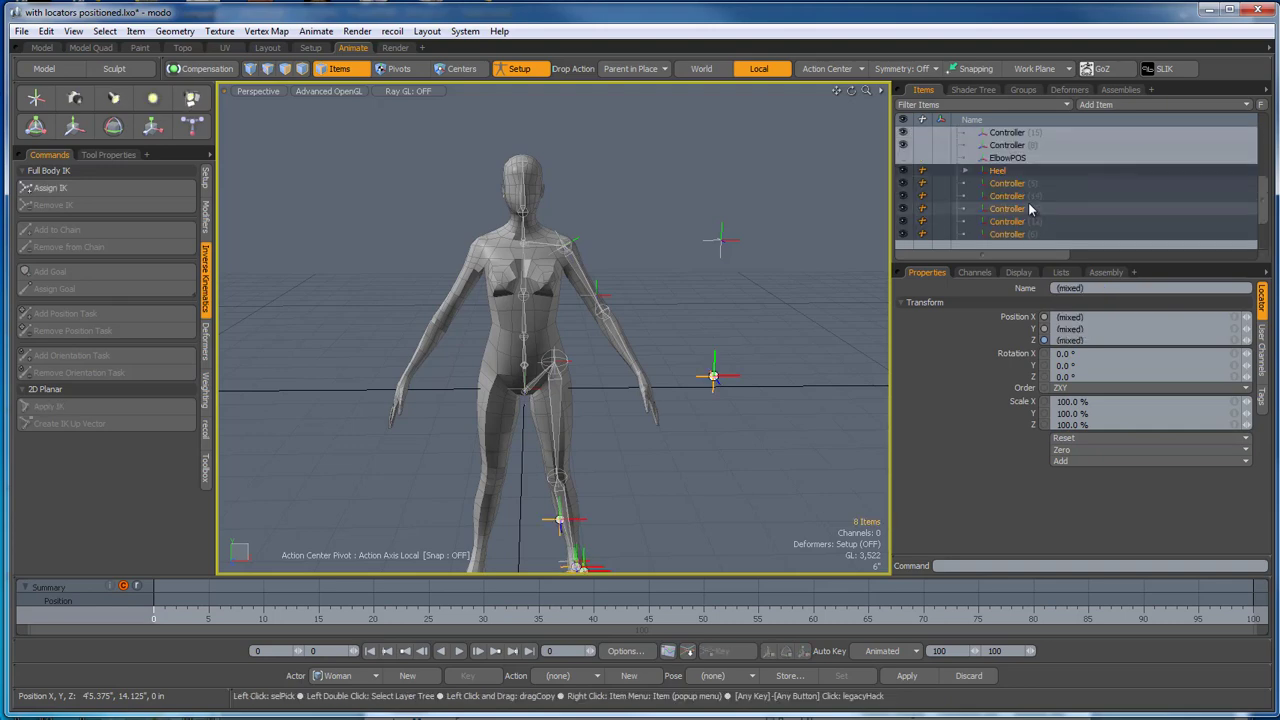
pyautogui.scroll(1, 1030, 209)
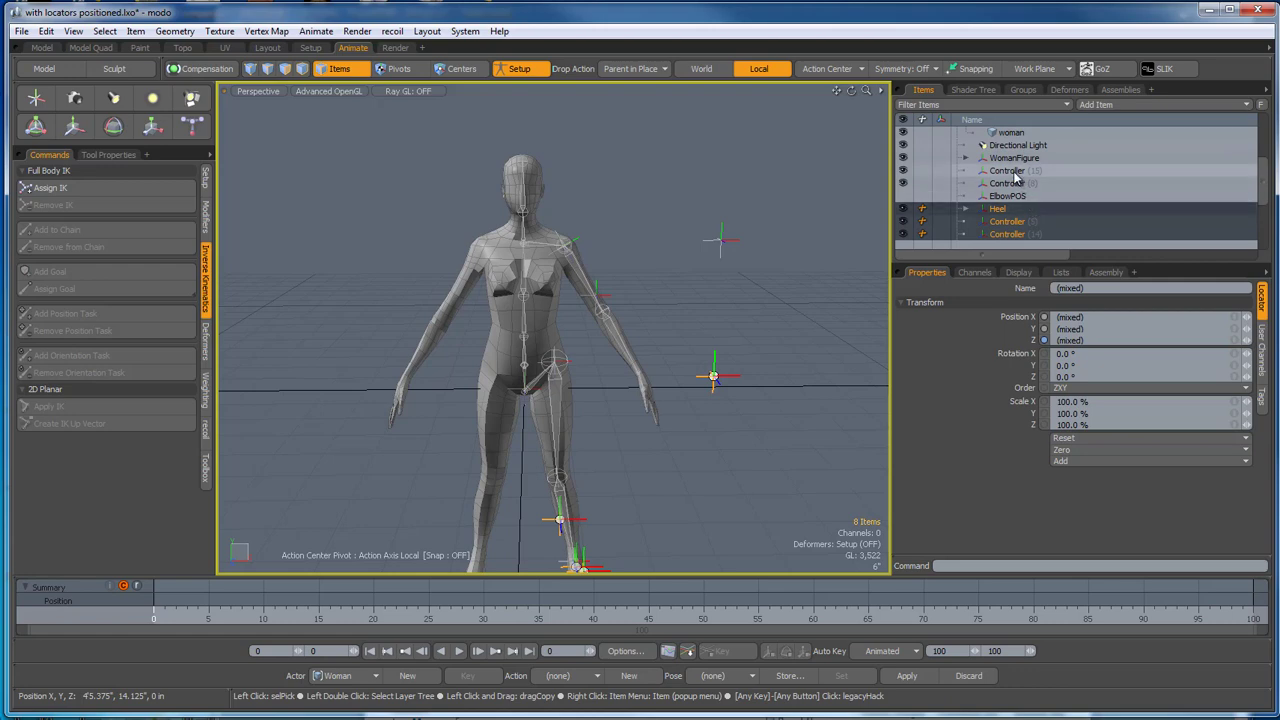
pyautogui.click(1014, 172)
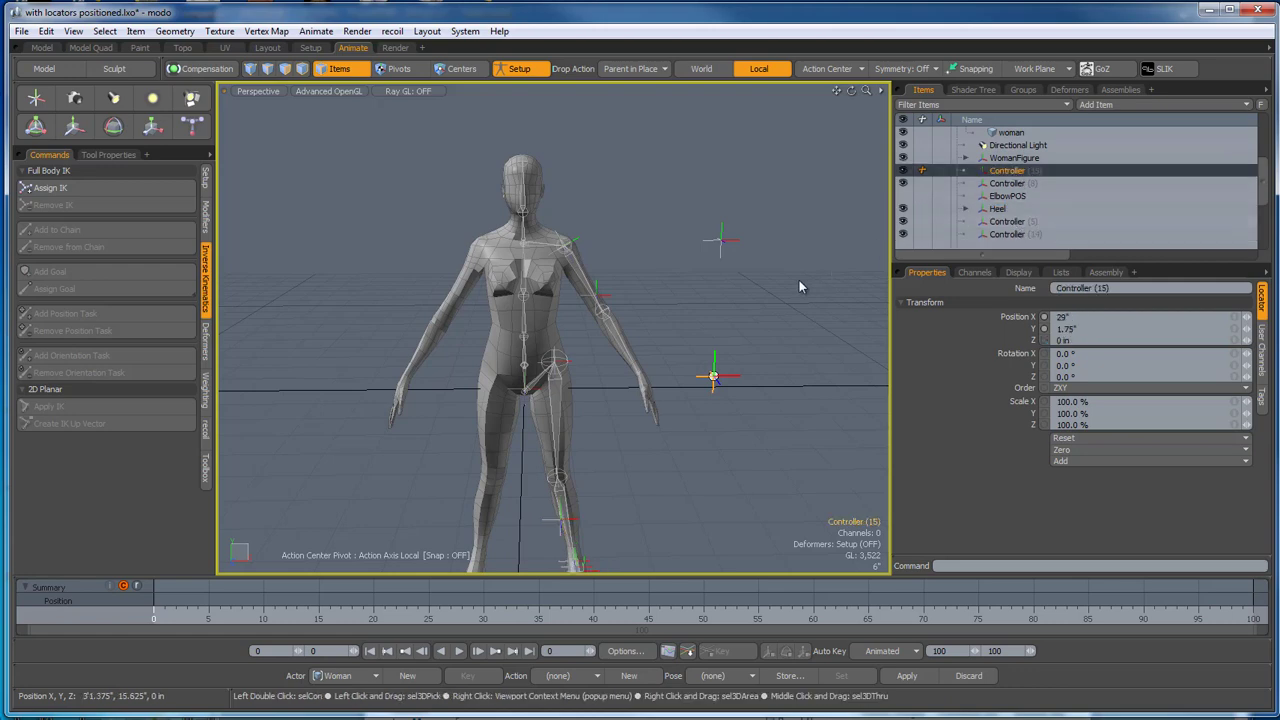
pyautogui.scroll(-3, 775, 288)
pyautogui.click(1008, 184)
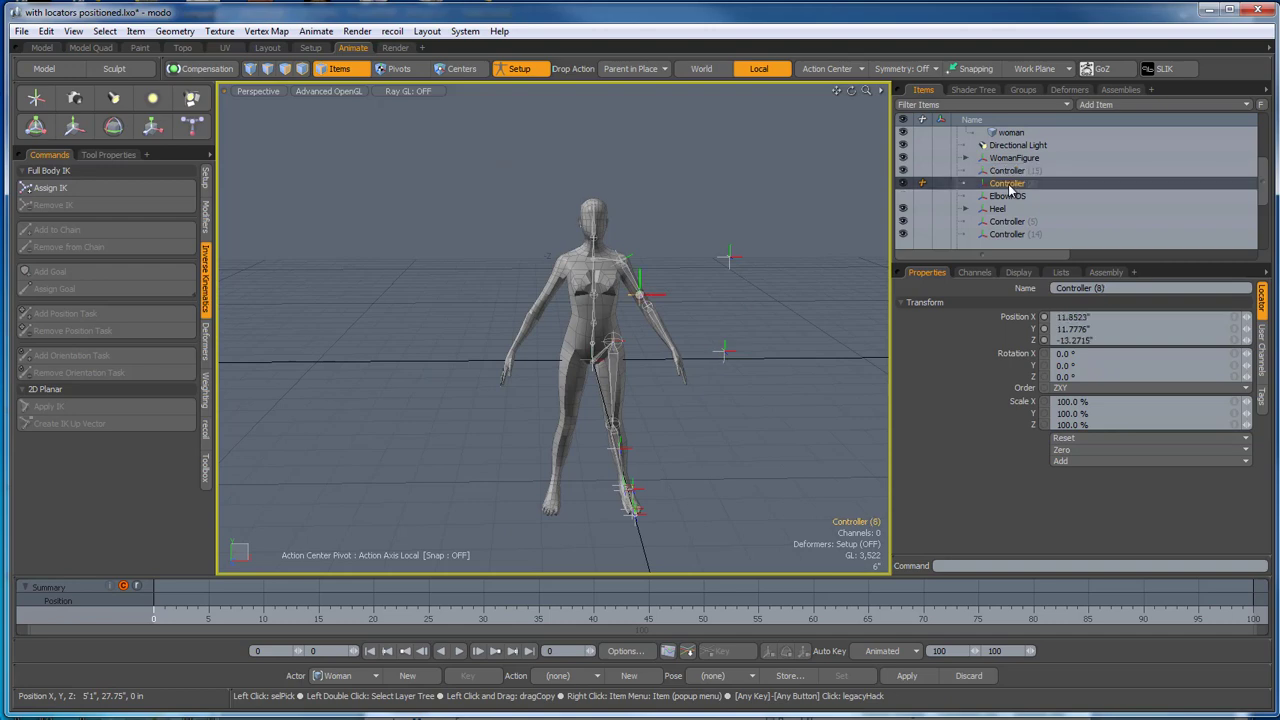
pyautogui.moveTo(700, 360)
pyautogui.keyDown('alt'); pyautogui.mouseDown()
pyautogui.moveTo(672, 354)
pyautogui.moveTo(698, 359)
pyautogui.mouseUp(); pyautogui.keyUp('alt')
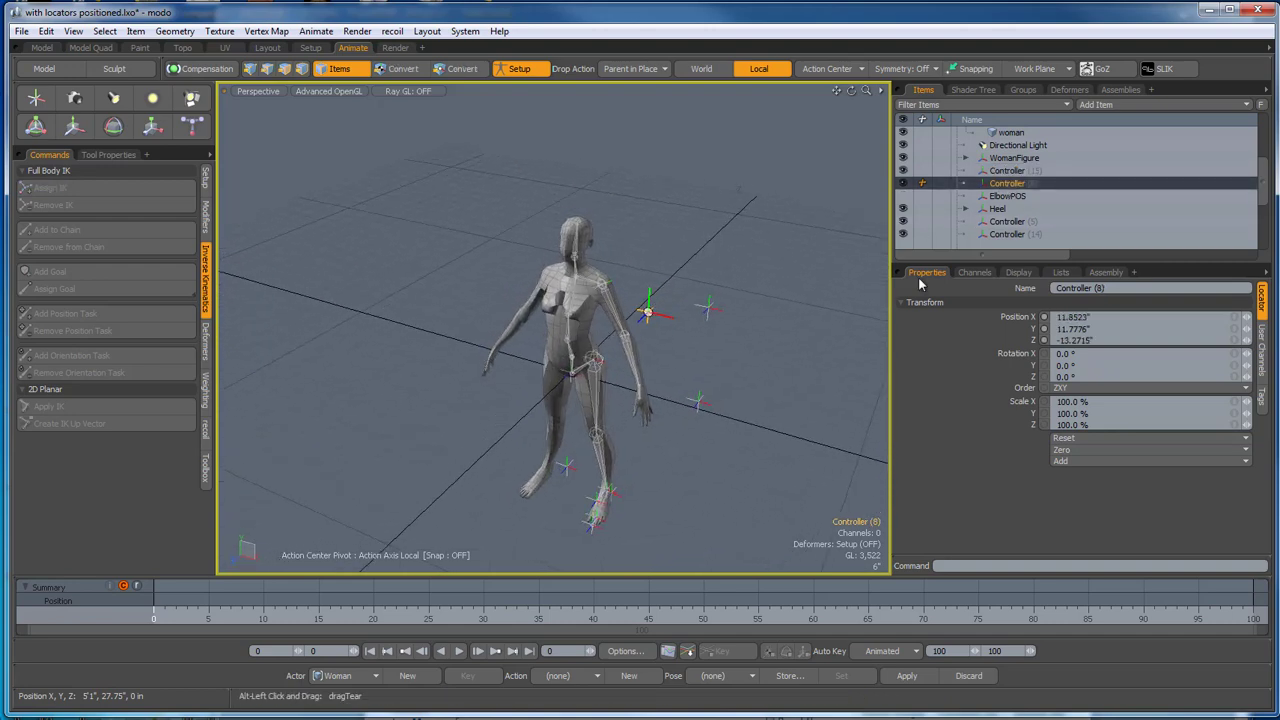
pyautogui.click(1003, 198)
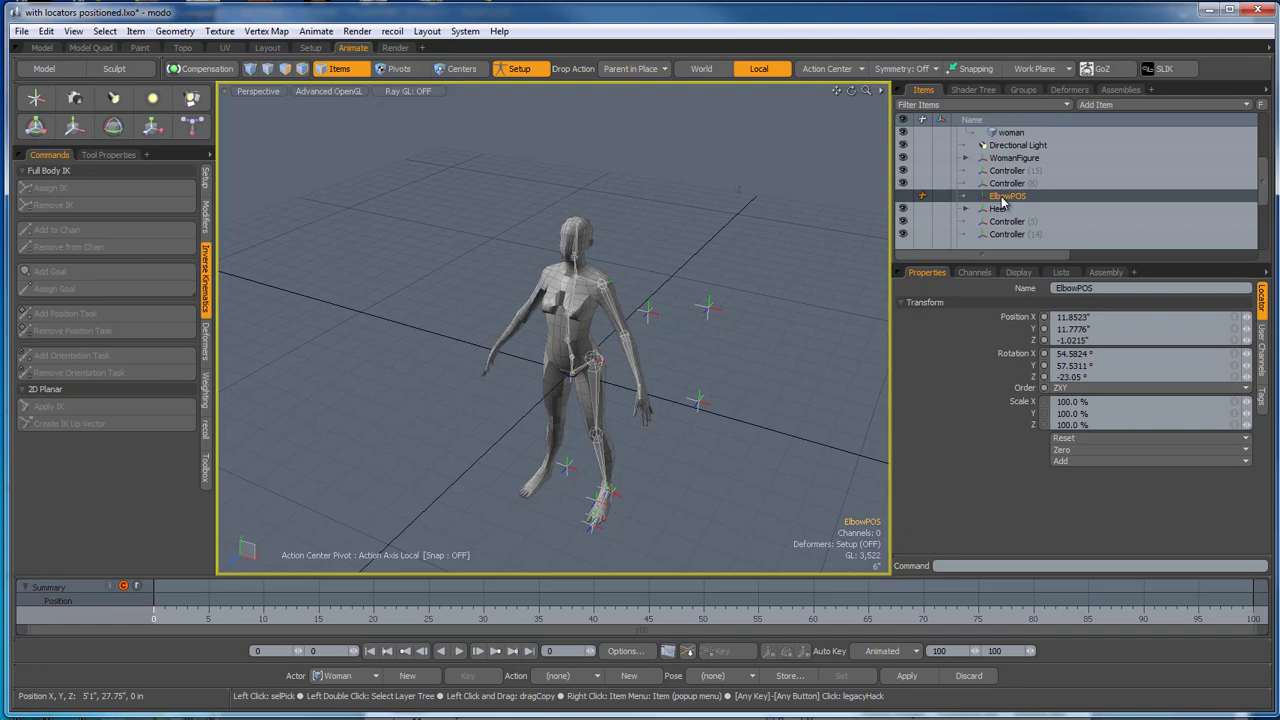
pyautogui.scroll(5, 658, 356)
pyautogui.keyDown('alt'); pyautogui.moveTo(656, 358); pyautogui.dragTo(683, 373); pyautogui.keyUp('alt')
pyautogui.scroll(-5, 659, 357)
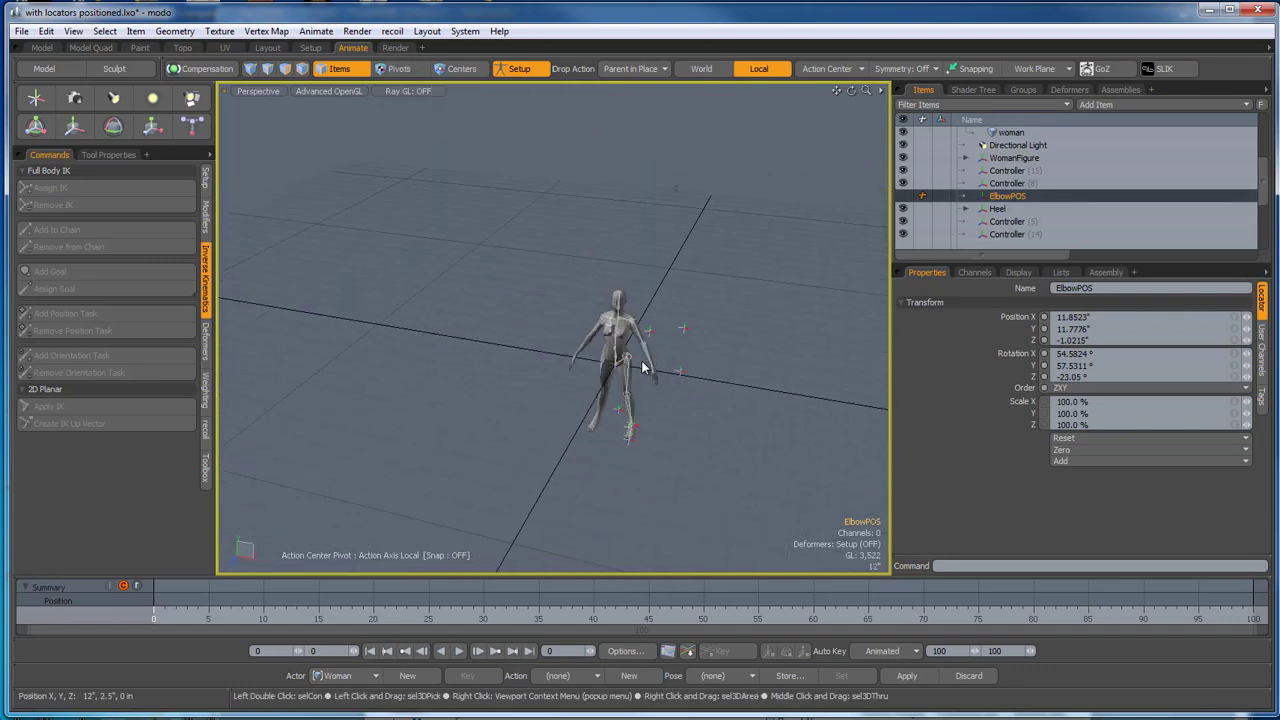
pyautogui.scroll(5, 645, 370)
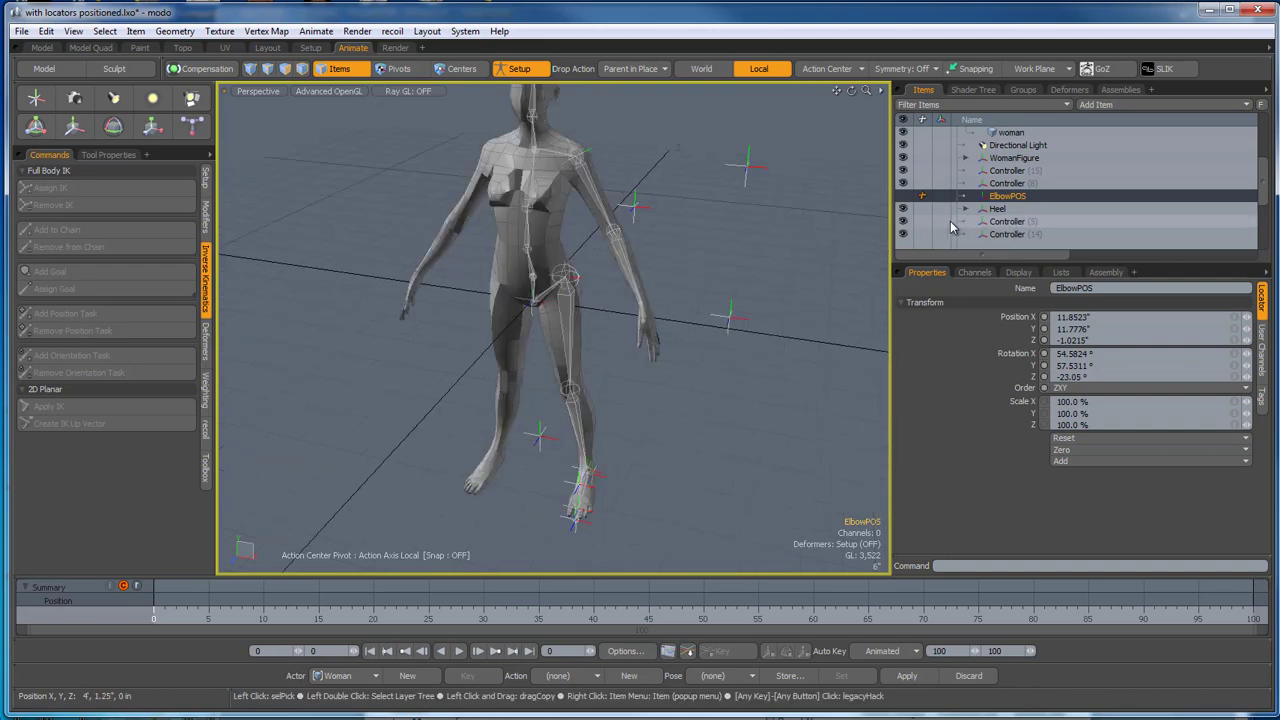
# Select every locator from Controller (8) through Controller (13), plus the skeleton joints leading to the left shoulder and left hip.
pyautogui.click(1011, 185)
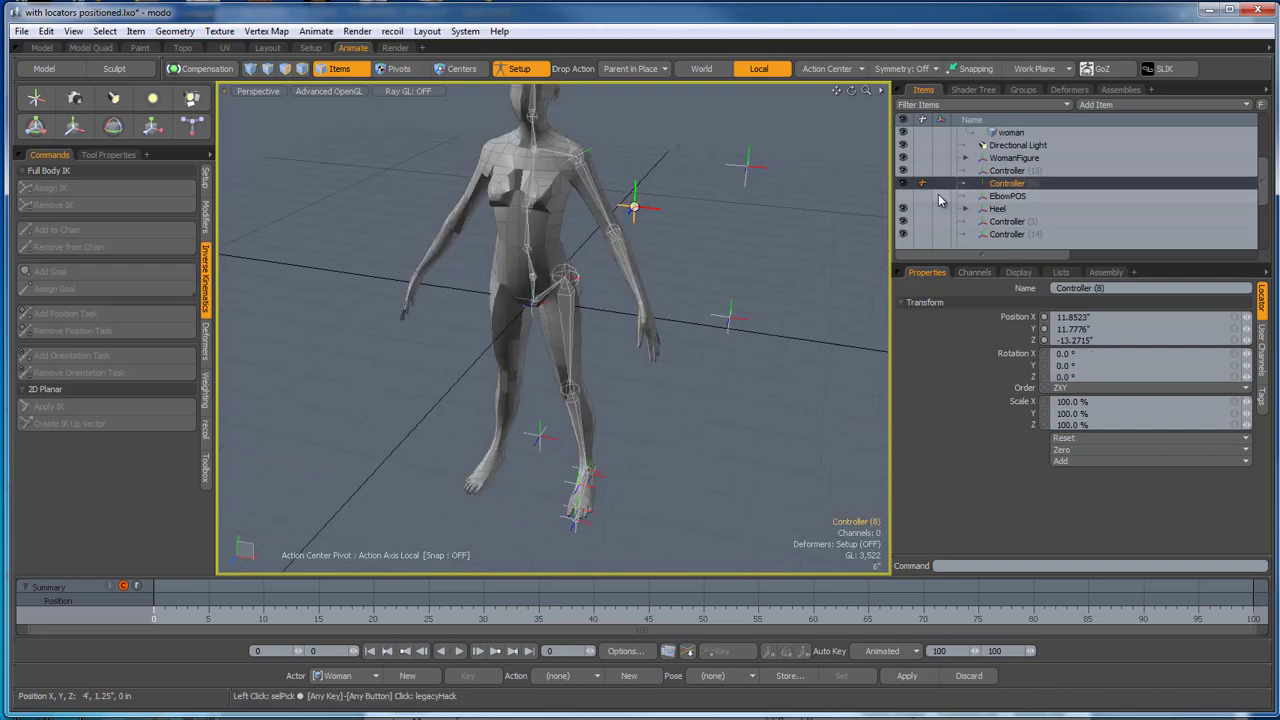
pyautogui.scroll(-2, 1012, 235)
pyautogui.keyDown('shift'); pyautogui.click(1013, 236); pyautogui.keyUp('shift')
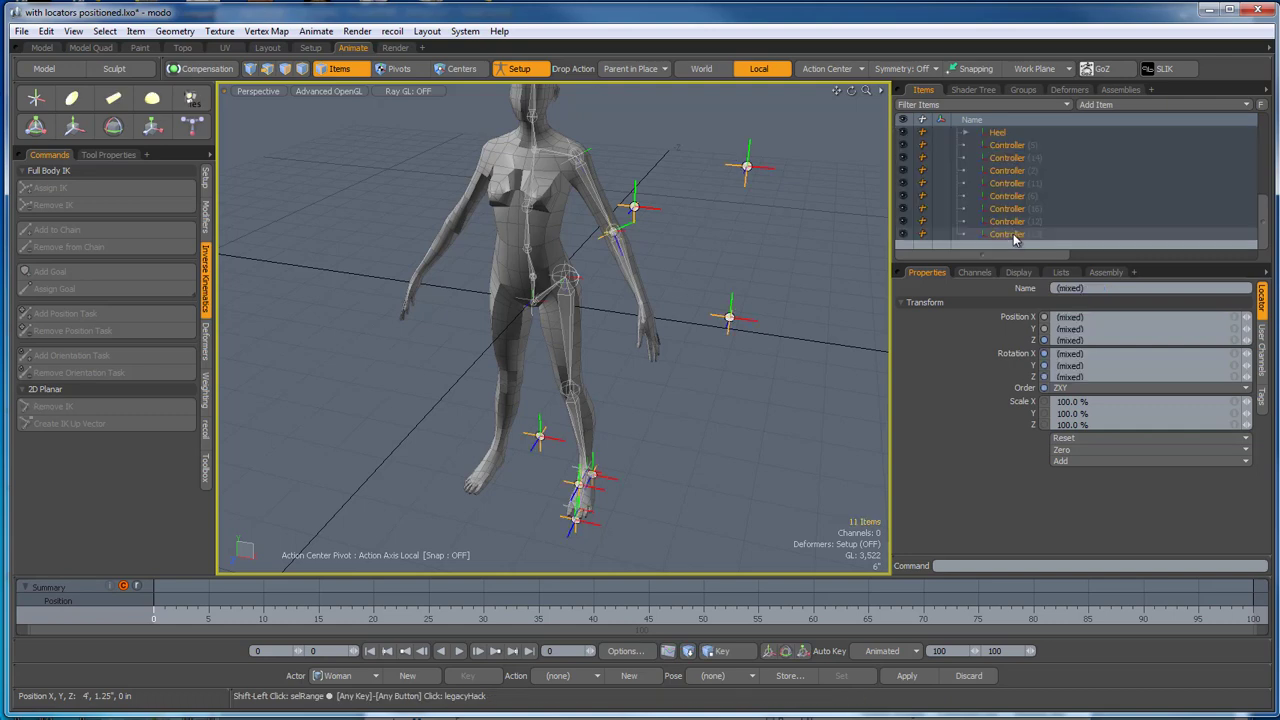
pyautogui.keyDown('alt'); pyautogui.moveTo(751, 337); pyautogui.dragTo(557, 307); pyautogui.keyUp('alt')
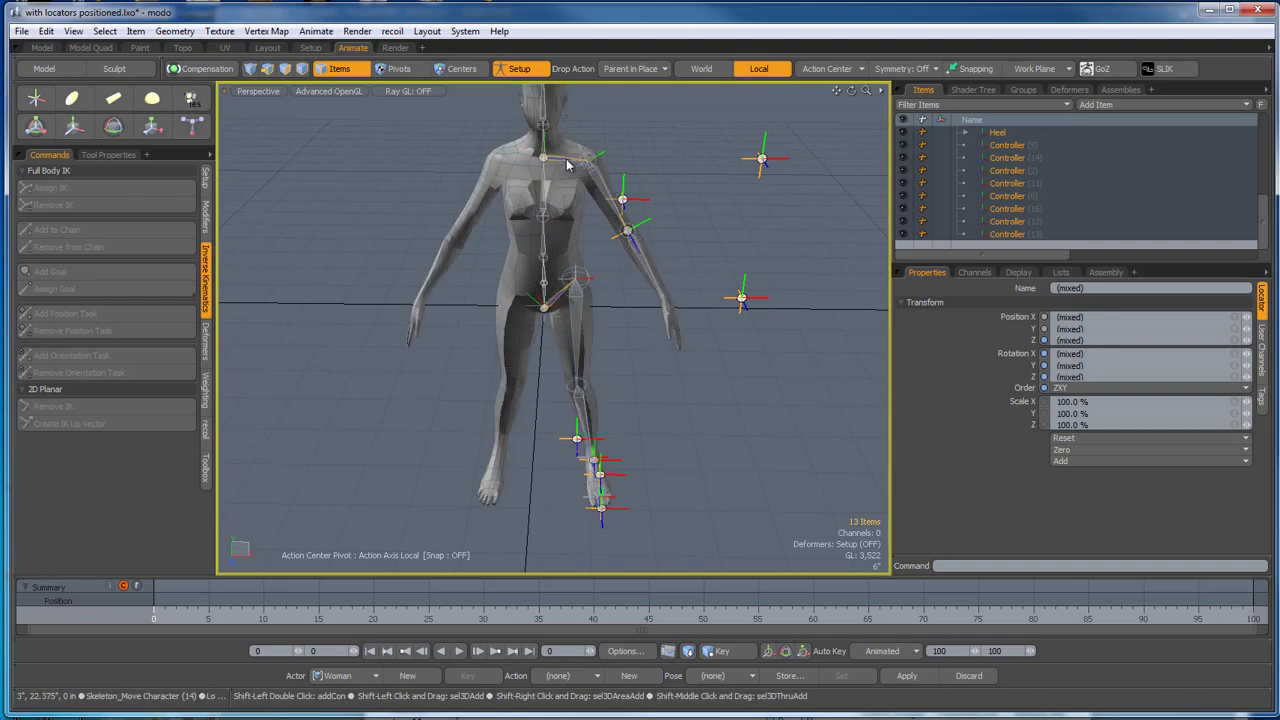
pyautogui.keyDown('alt'); pyautogui.moveTo(740, 409); pyautogui.dragTo(754, 423); pyautogui.keyUp('alt')
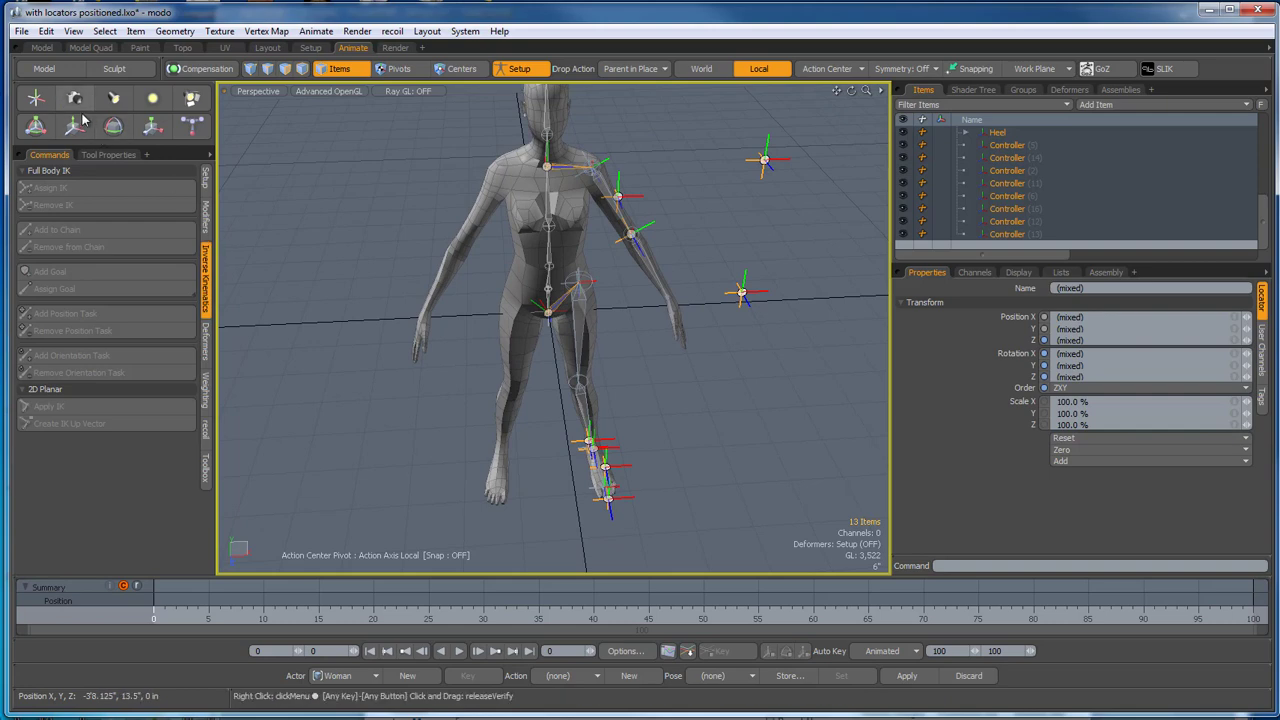
# Mirror the selected controllers and skeleton joints across the X axis, centred at X 0, onto the figure's other side.
pyautogui.click(44, 68)
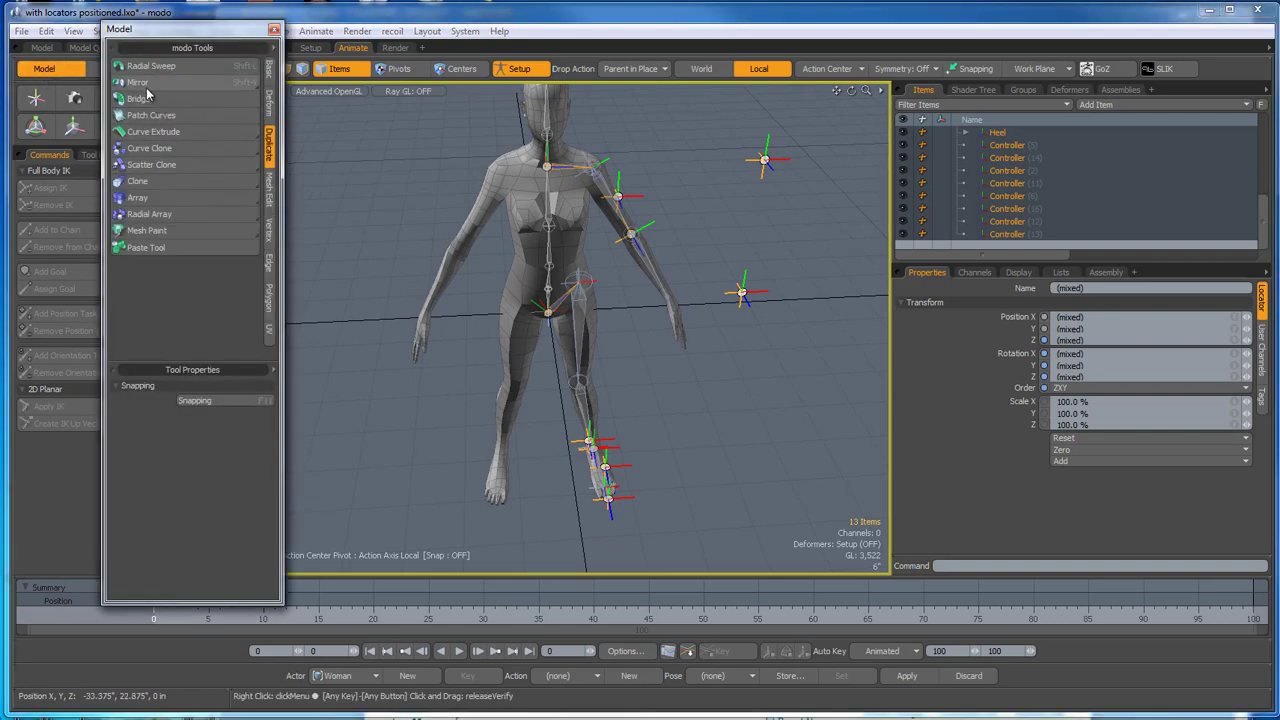
pyautogui.click(145, 82)
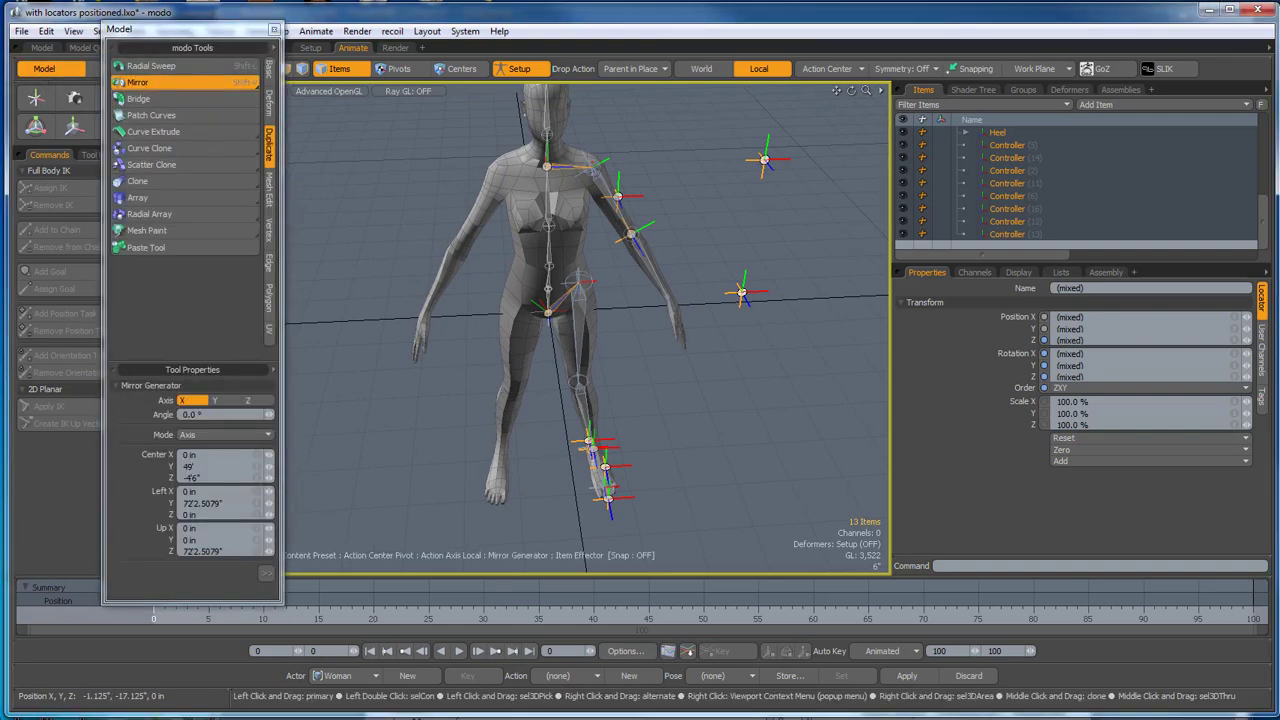
pyautogui.click(541, 400)
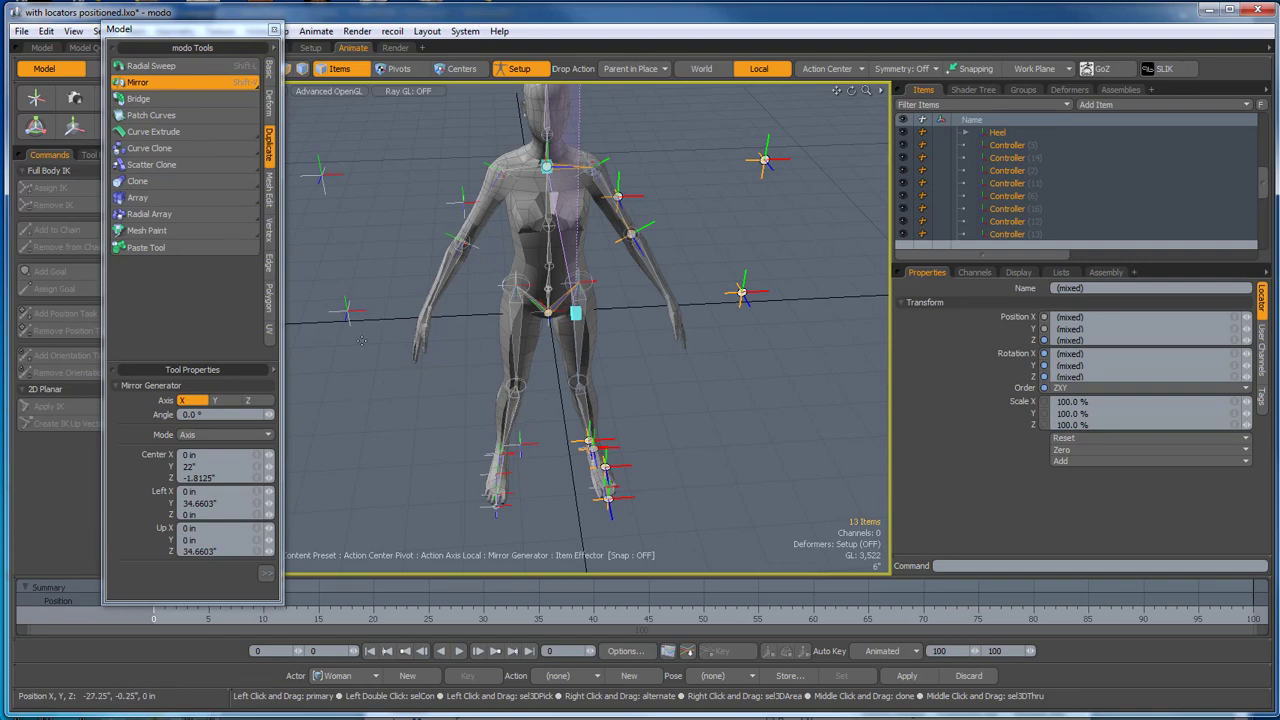
pyautogui.click(273, 29)
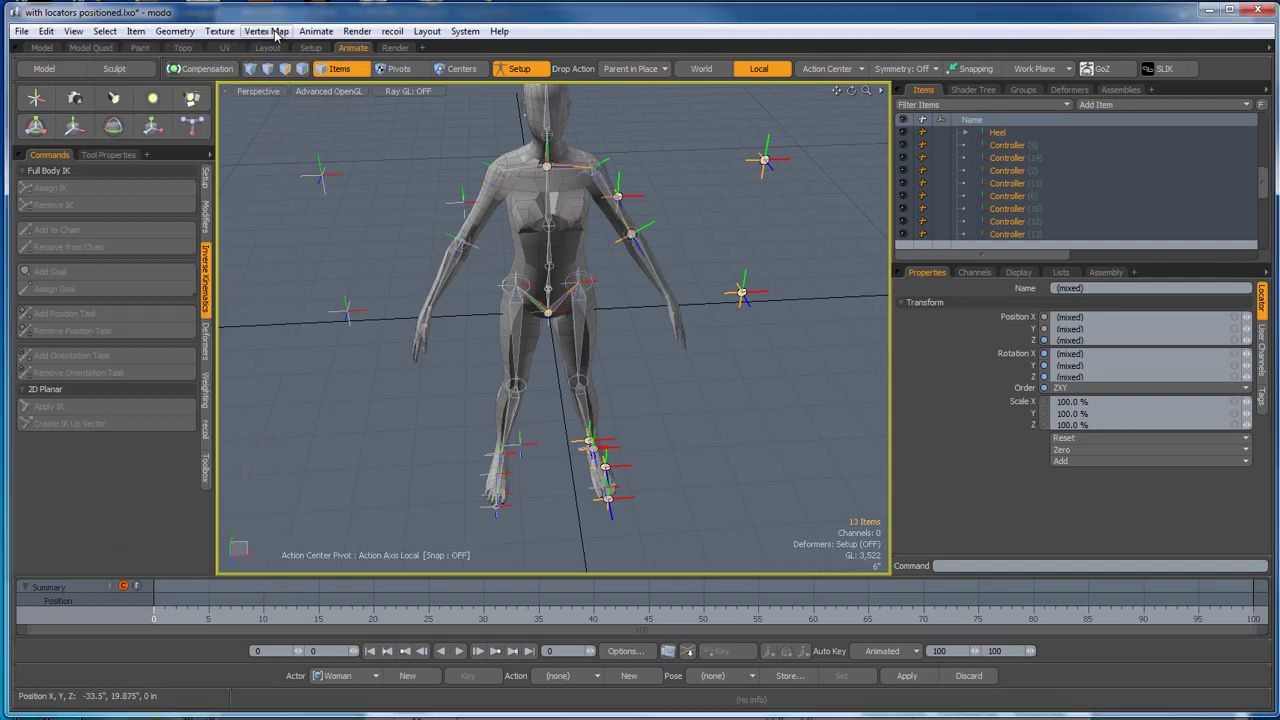
pyautogui.keyDown('alt'); pyautogui.moveTo(430, 320); pyautogui.dragTo(385, 357); pyautogui.keyUp('alt')
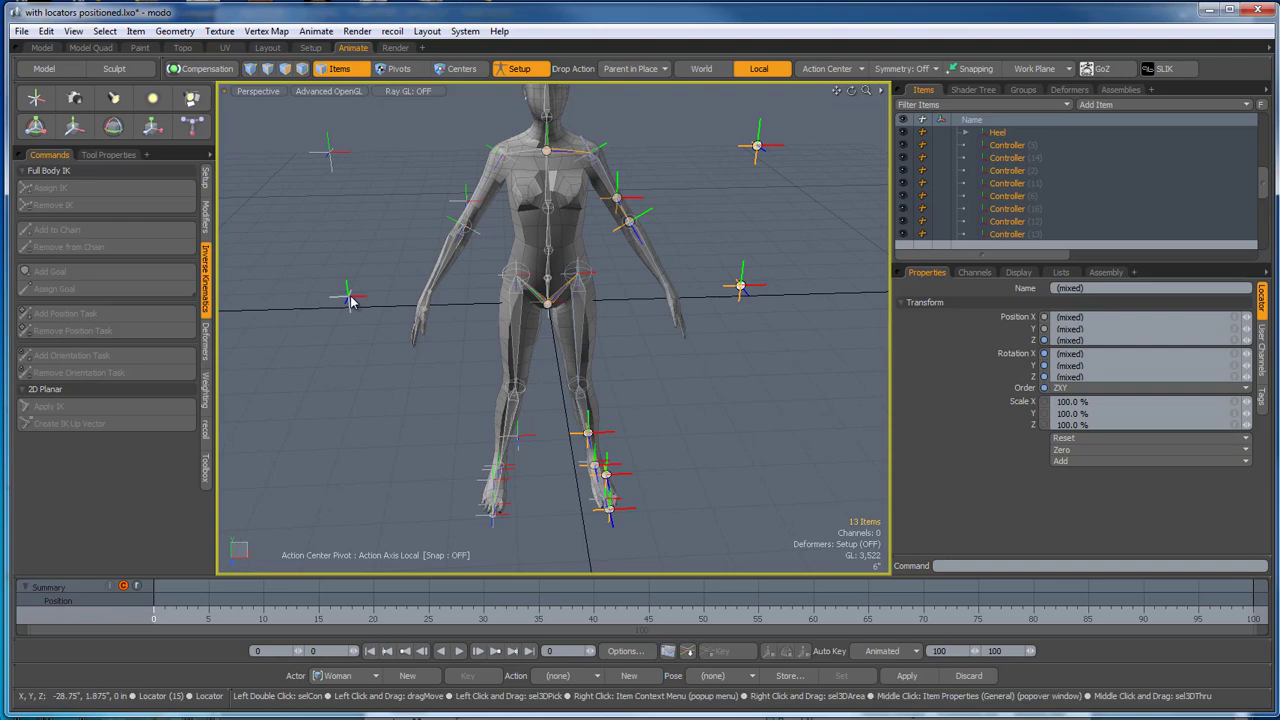
# Check which locators beside the figure the item list entries from Controller (13) through Locator (17) refer to.
pyautogui.click(713, 387)
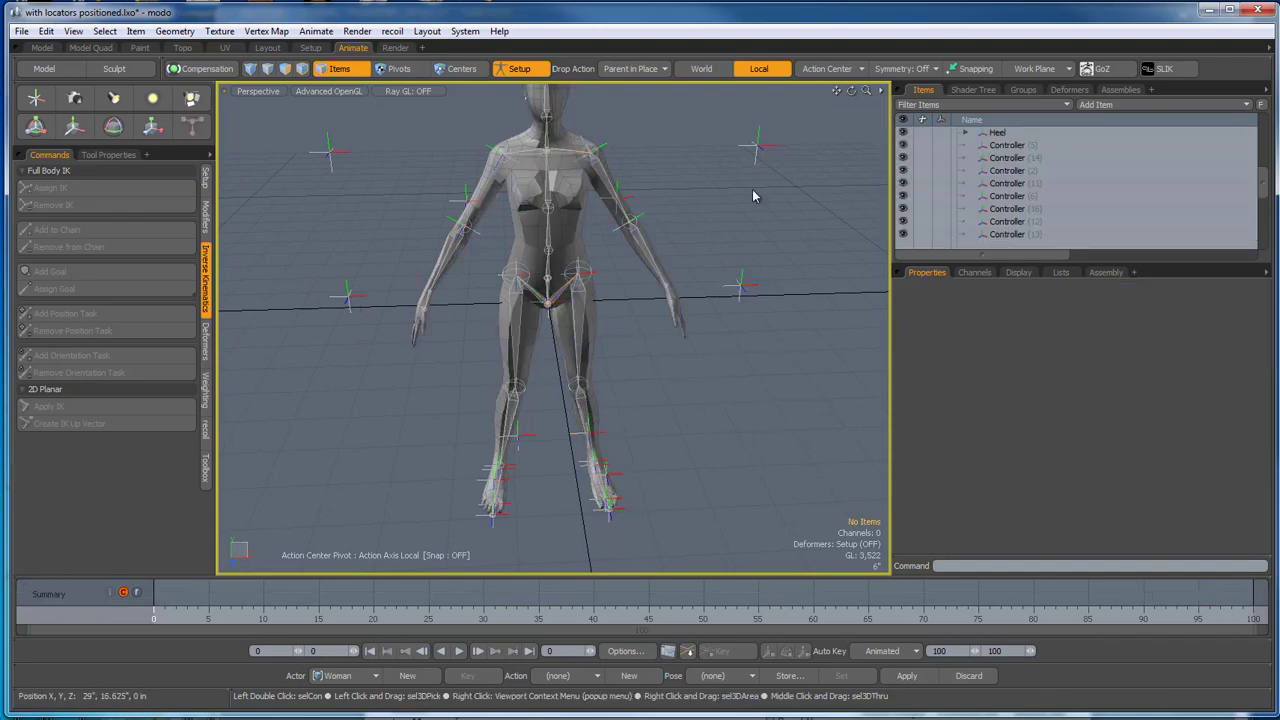
pyautogui.click(757, 146)
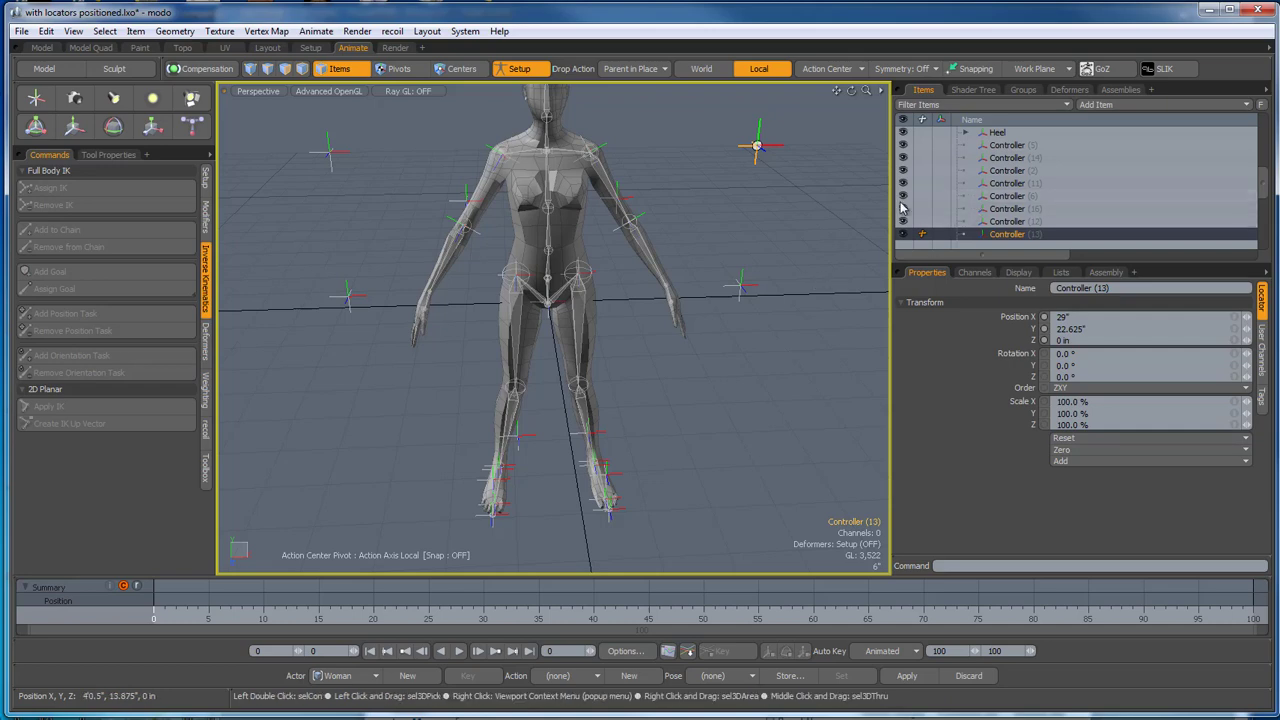
pyautogui.click(333, 154)
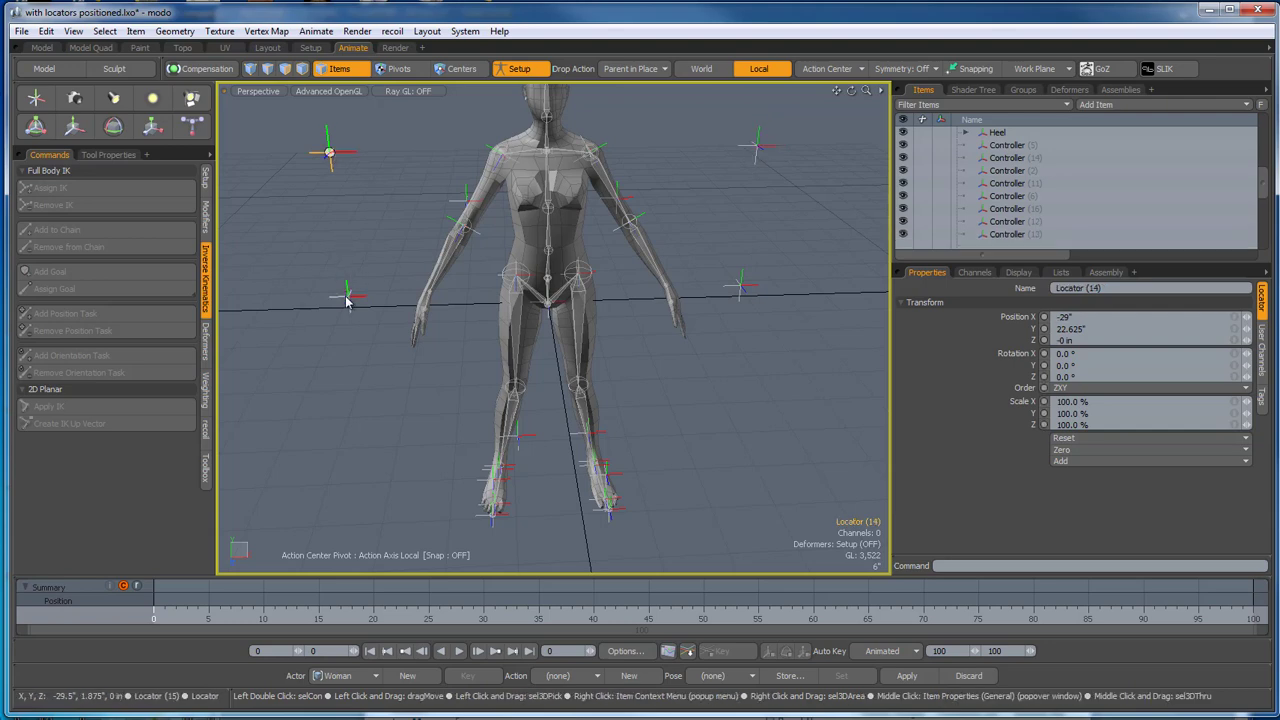
pyautogui.scroll(-5, 1079, 205)
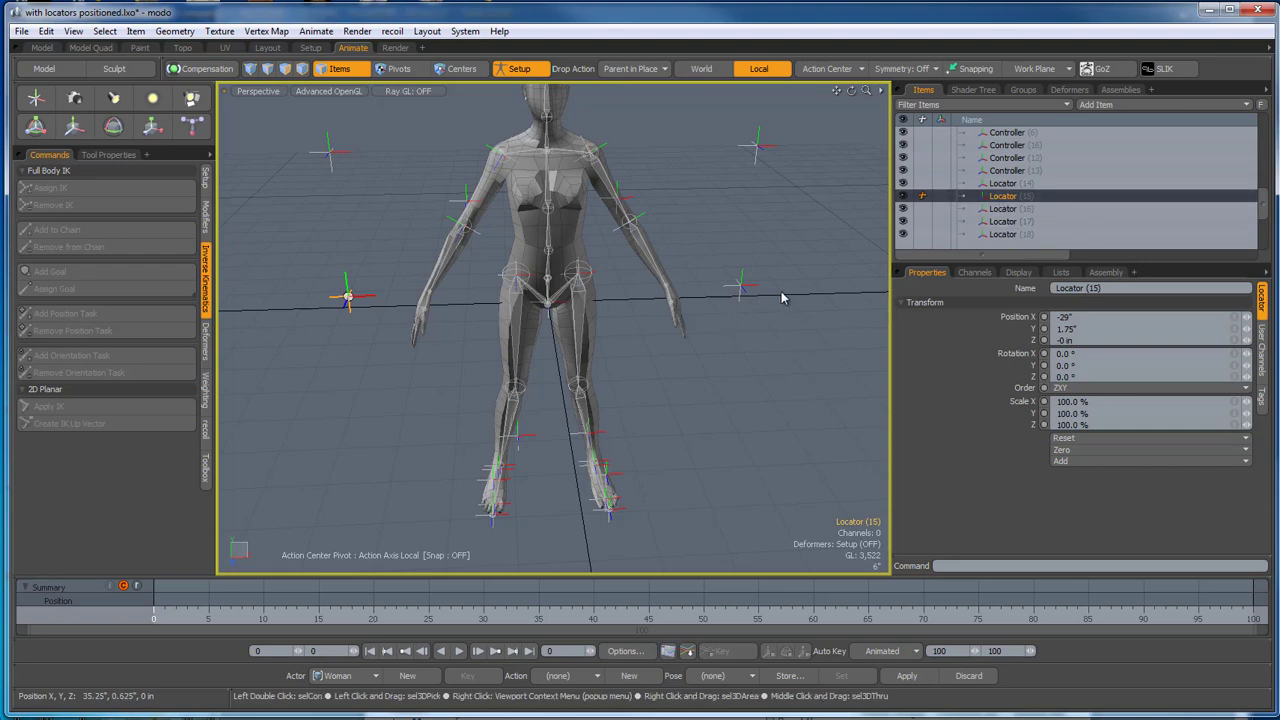
pyautogui.click(1000, 185)
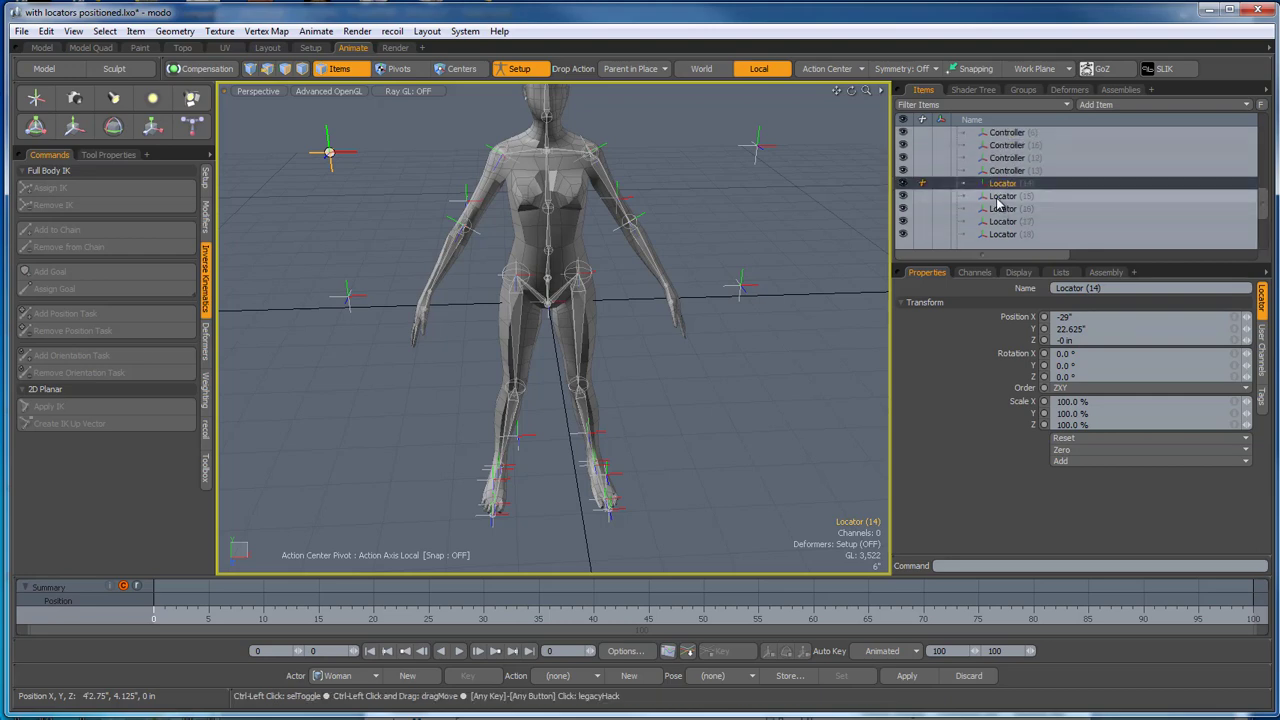
pyautogui.keyDown('ctrl'); pyautogui.click(997, 198); pyautogui.keyUp('ctrl')
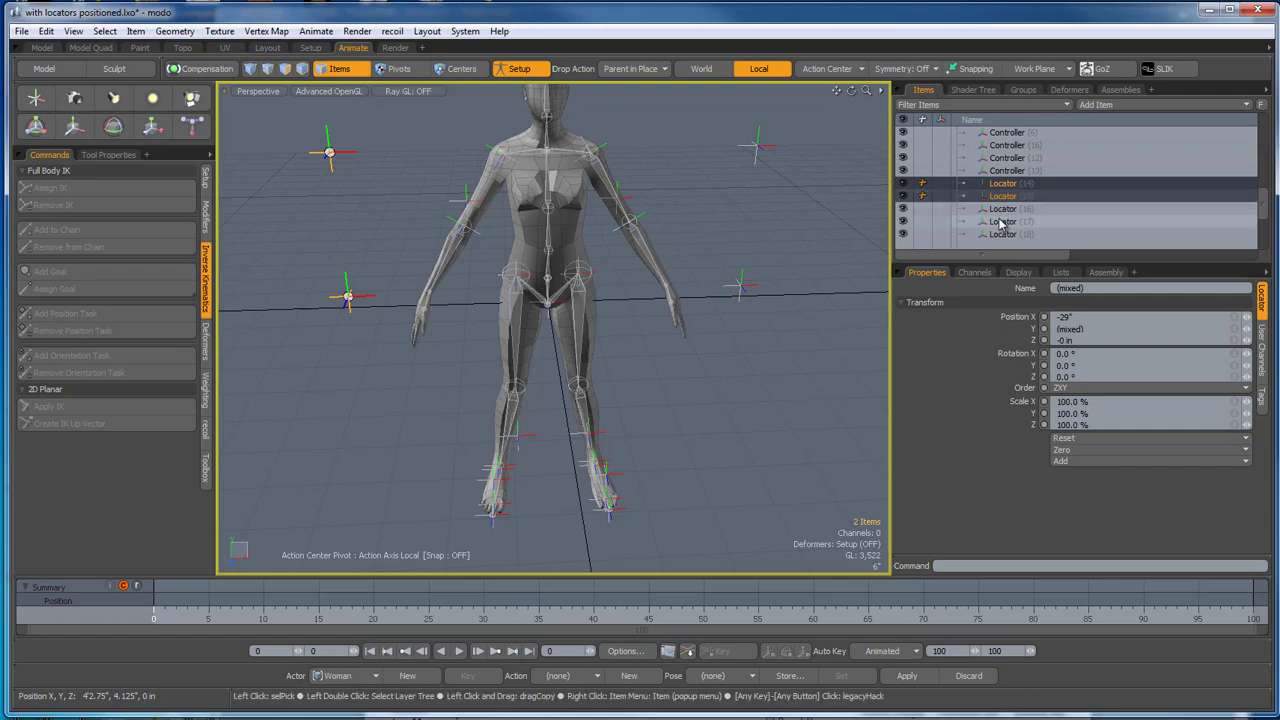
pyautogui.keyDown('ctrl'); pyautogui.click(998, 210); pyautogui.keyUp('ctrl')
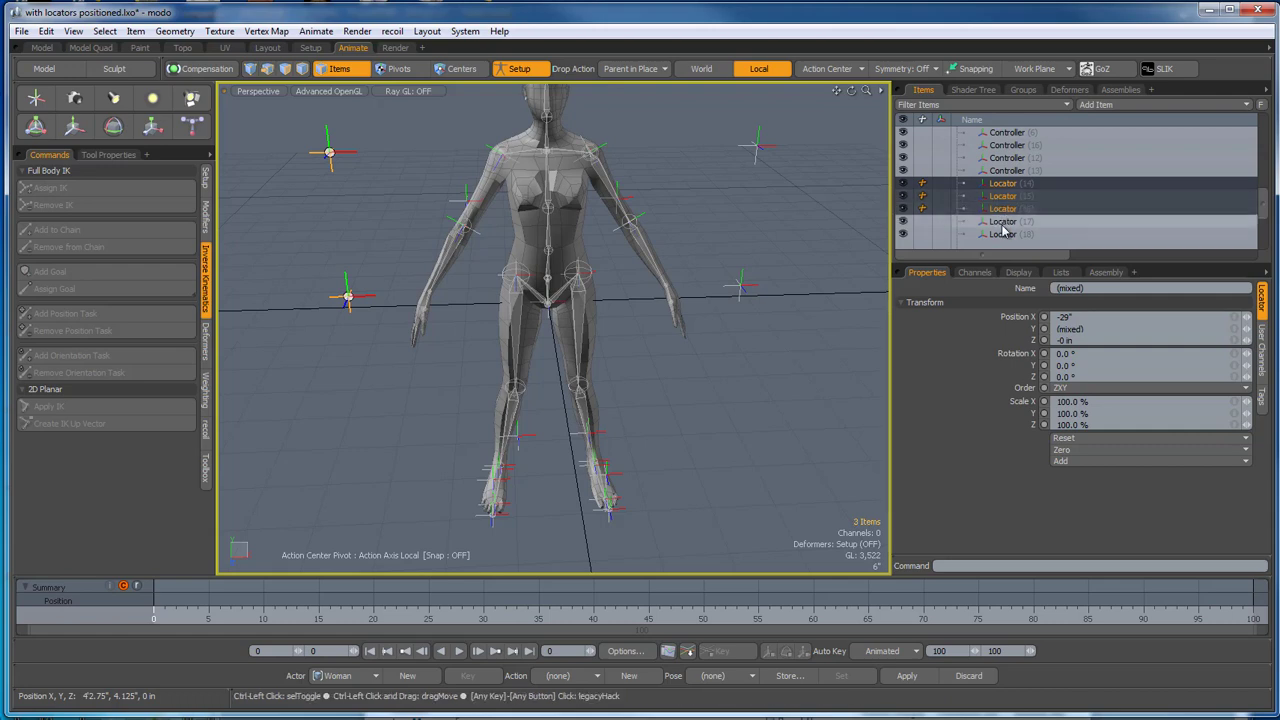
pyautogui.keyDown('ctrl'); pyautogui.click(1002, 224); pyautogui.keyUp('ctrl')
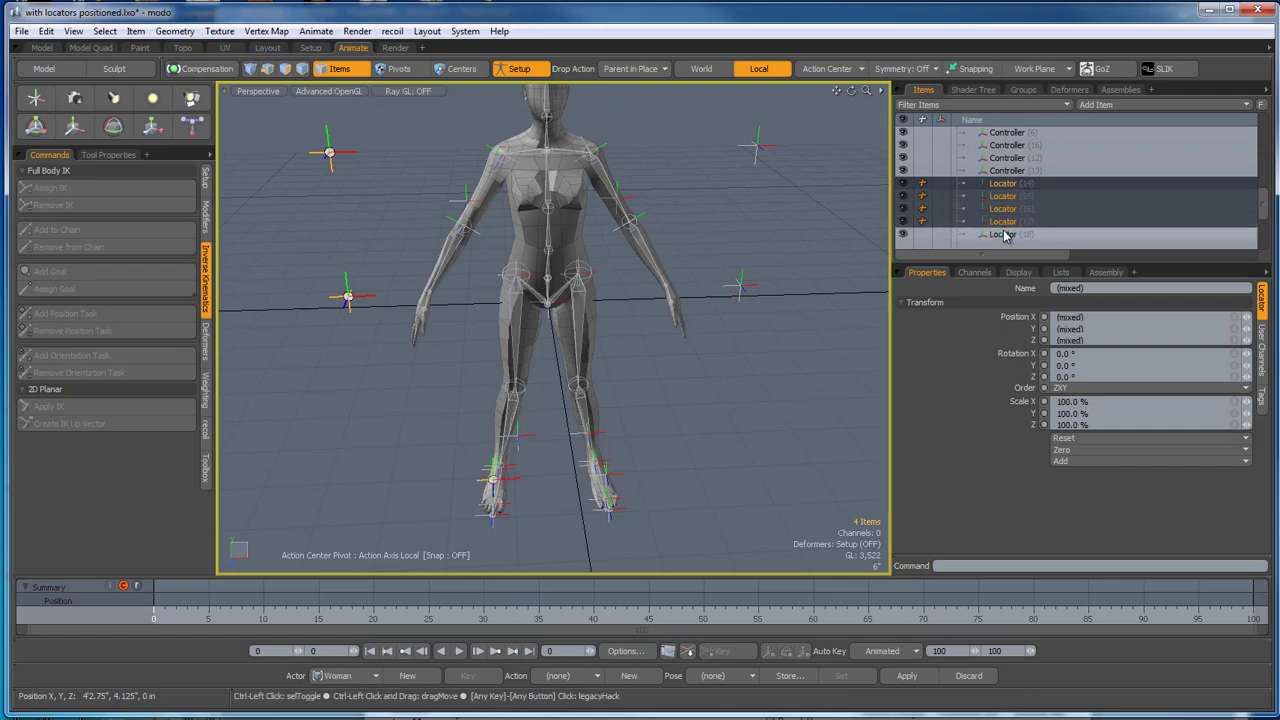
# Delete the spare Controller (11) beside the hip together with its mirrored copy, Locator (15).
pyautogui.keyDown('alt'); pyautogui.moveTo(860, 360); pyautogui.dragTo(732, 488); pyautogui.keyUp('alt')
pyautogui.click(751, 404)
pyautogui.click(471, 354)
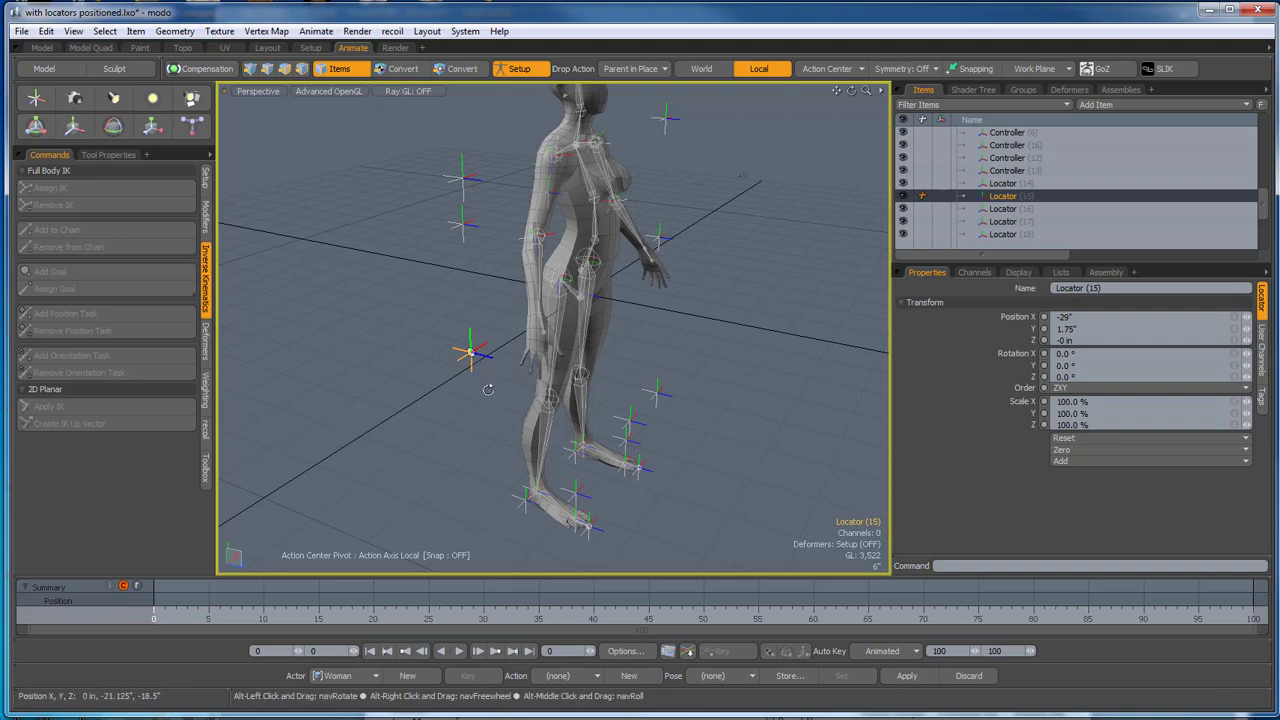
pyautogui.keyDown('alt'); pyautogui.moveTo(489, 397); pyautogui.dragTo(381, 411); pyautogui.keyUp('alt')
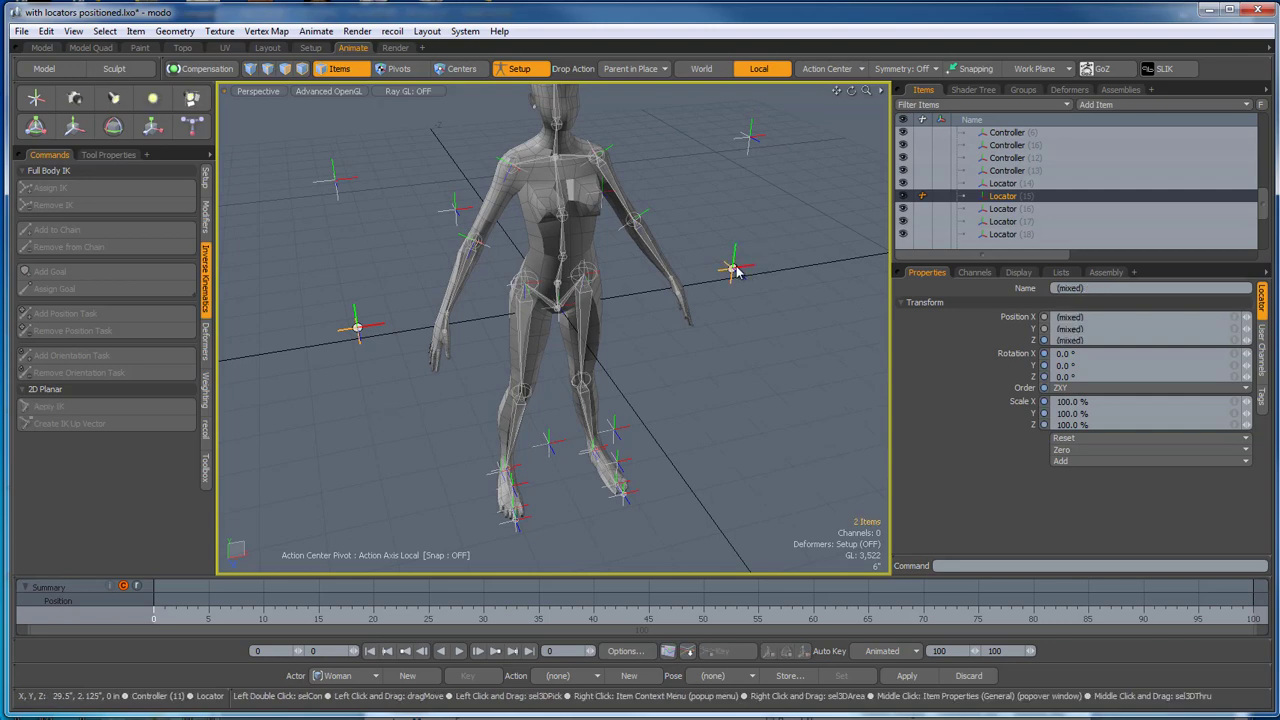
pyautogui.press('Delete')
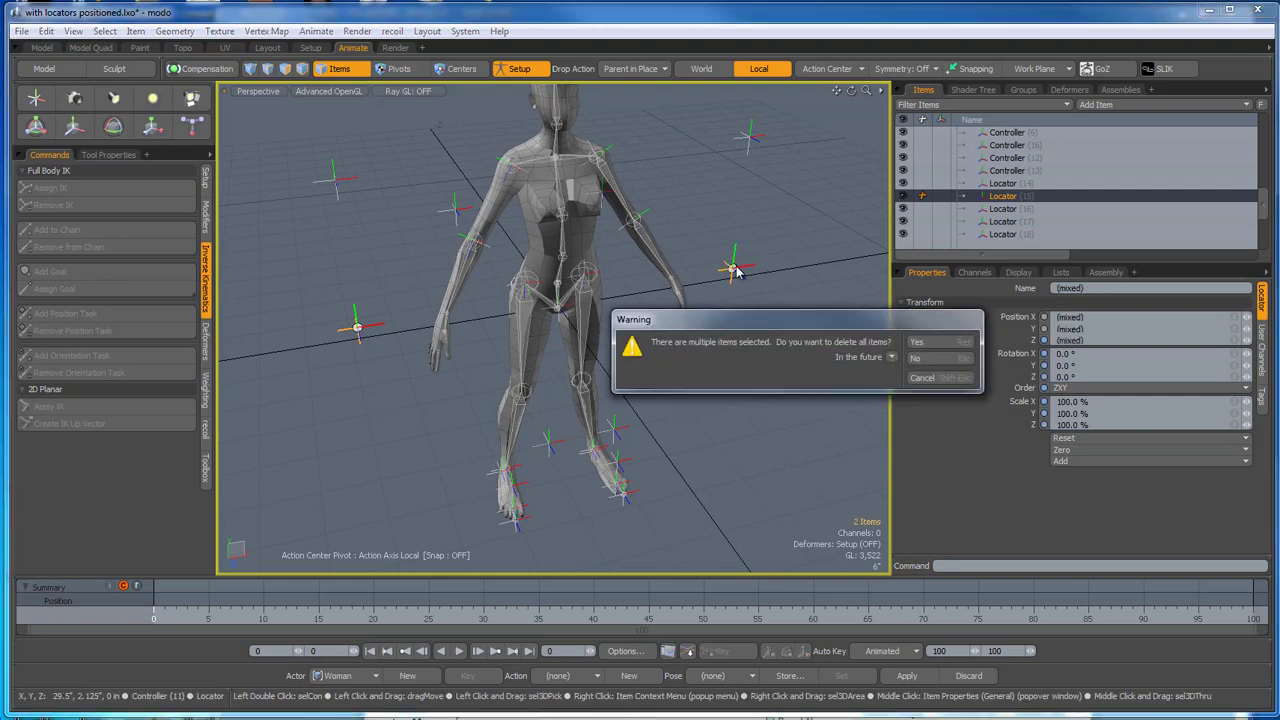
pyautogui.click(935, 343)
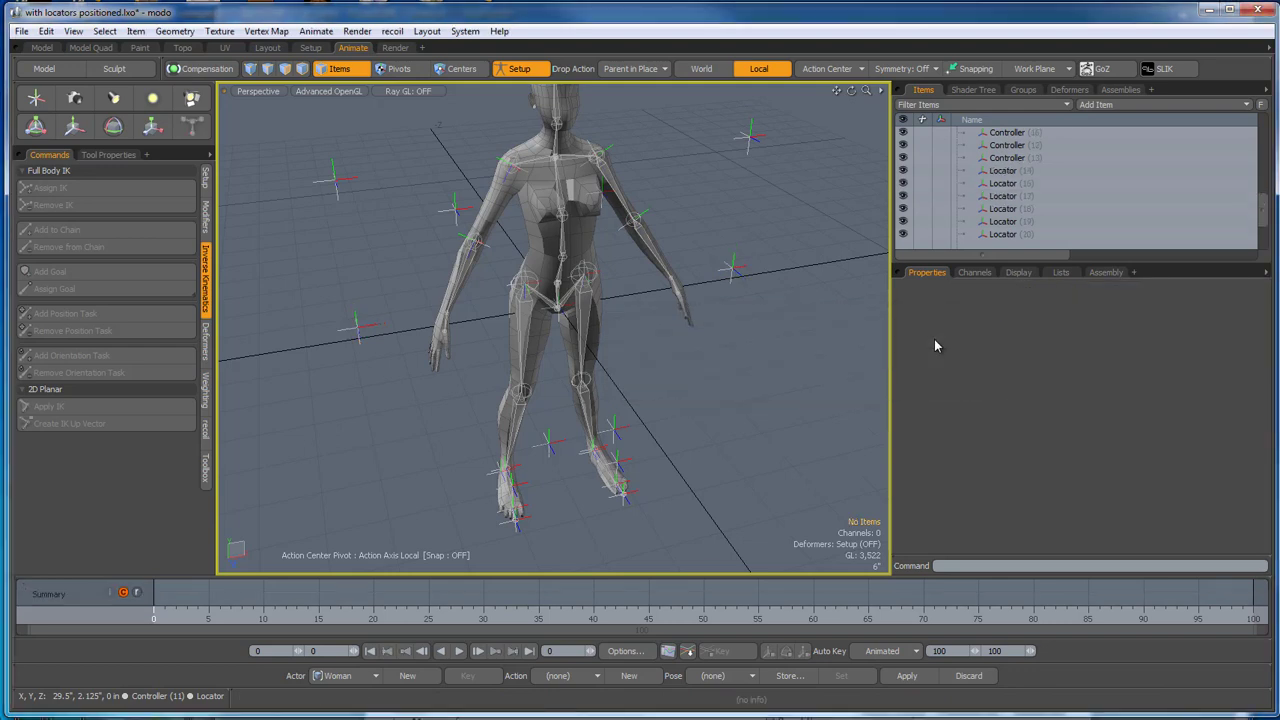
# Delete the spare Controller (12) and its mirrored copy, Locator (16), on the figure's other side.
pyautogui.click(736, 270)
pyautogui.keyDown('shift'); pyautogui.click(355, 327); pyautogui.keyUp('shift')
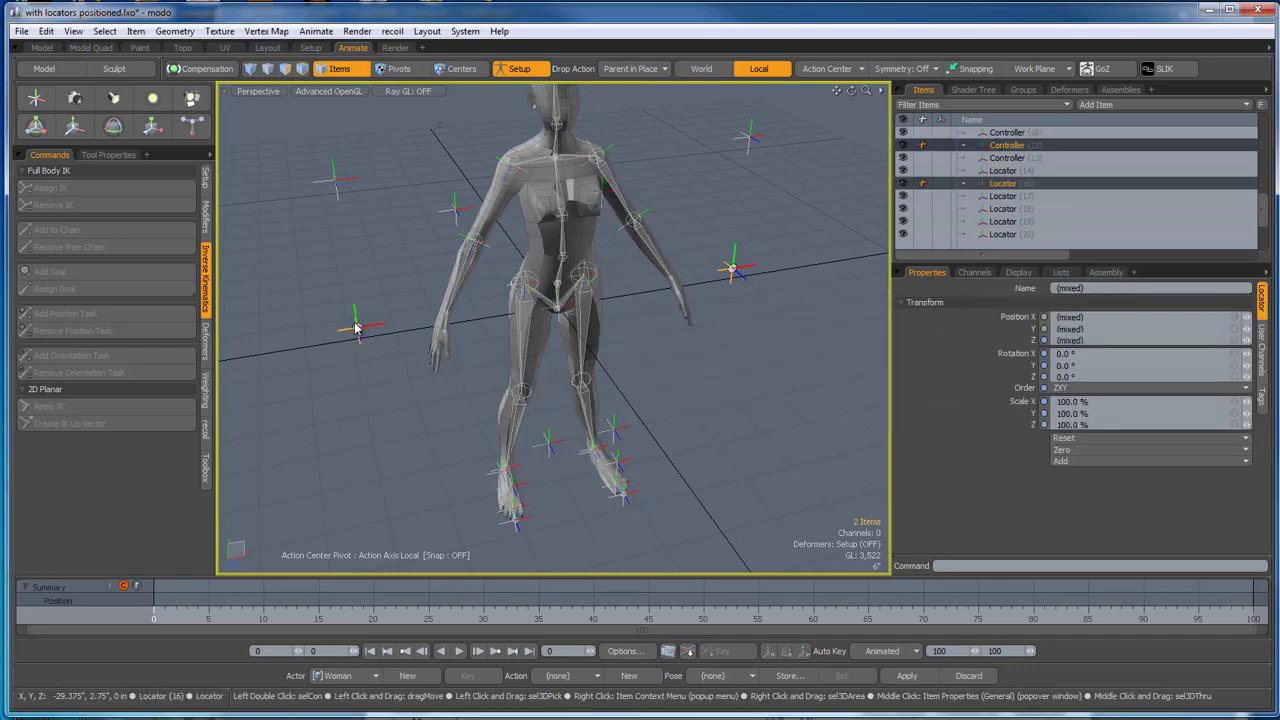
pyautogui.press('Delete')
pyautogui.click(929, 343)
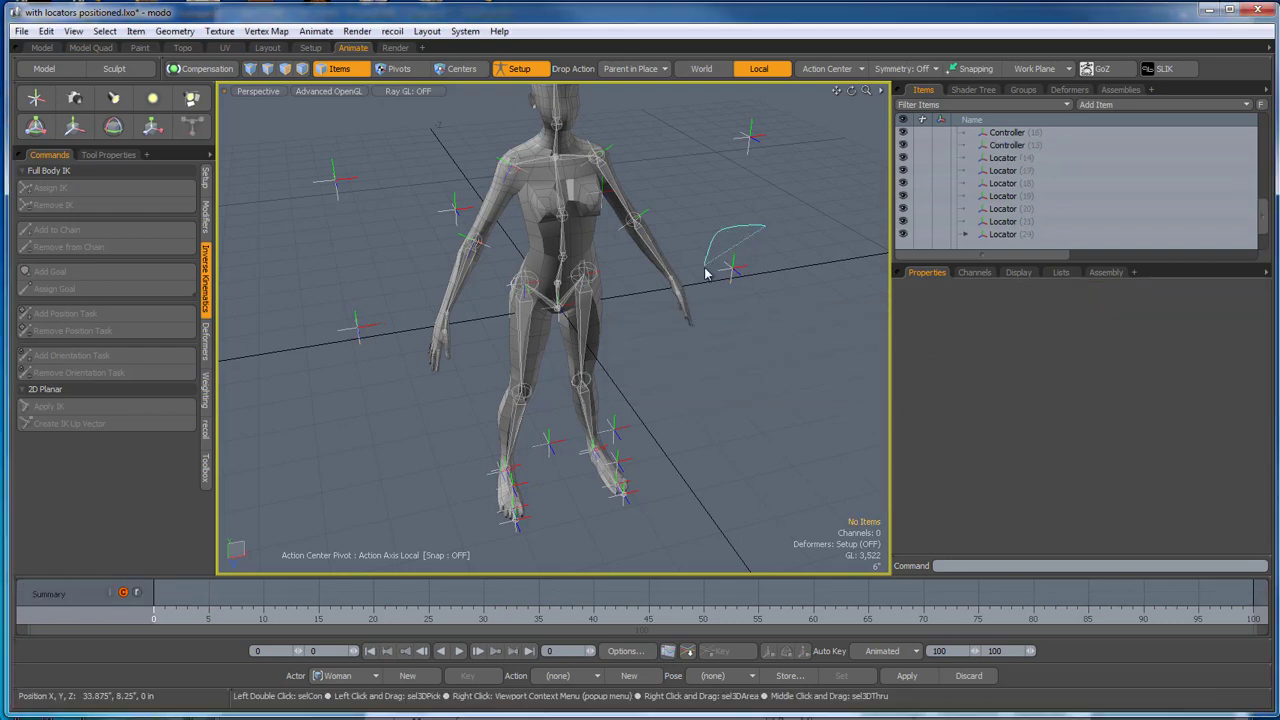
# Delete all remaining spare locators stacked beside the figure at X 29 and X -29 inches, Y 1.75 inches.
pyautogui.moveTo(785, 295); pyautogui.dragTo(785, 295, button='right')
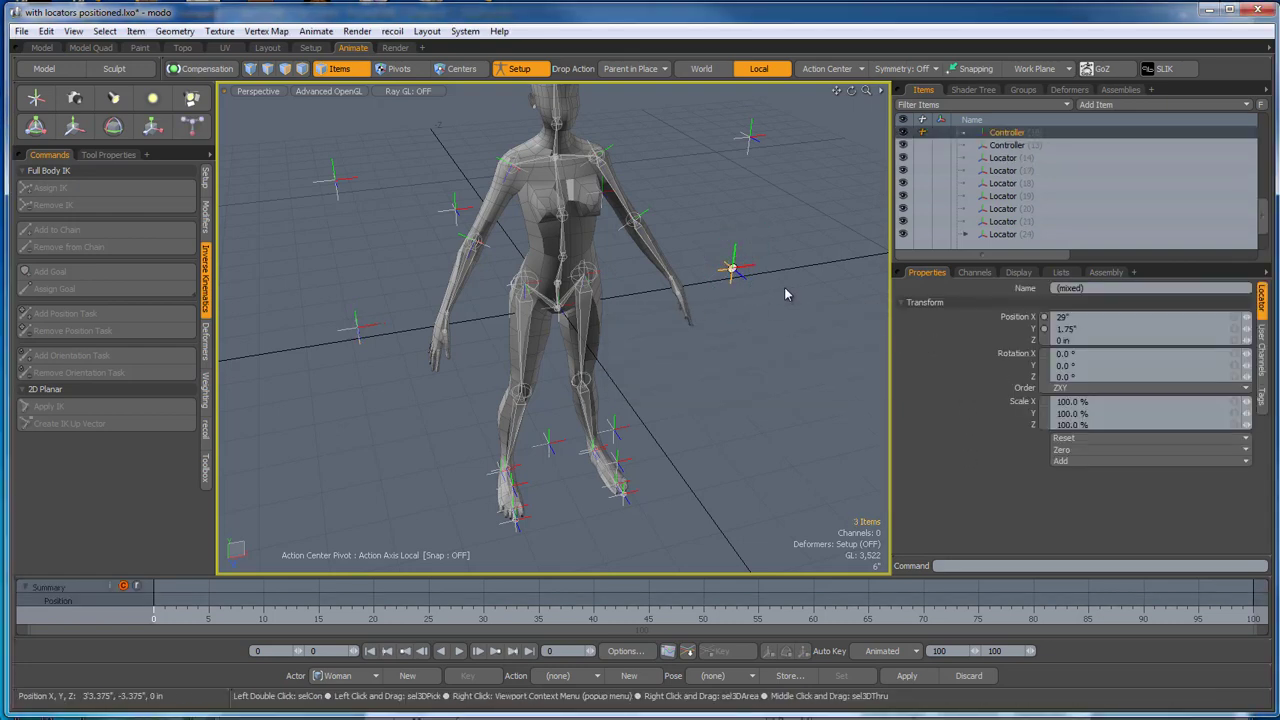
pyautogui.press('Delete')
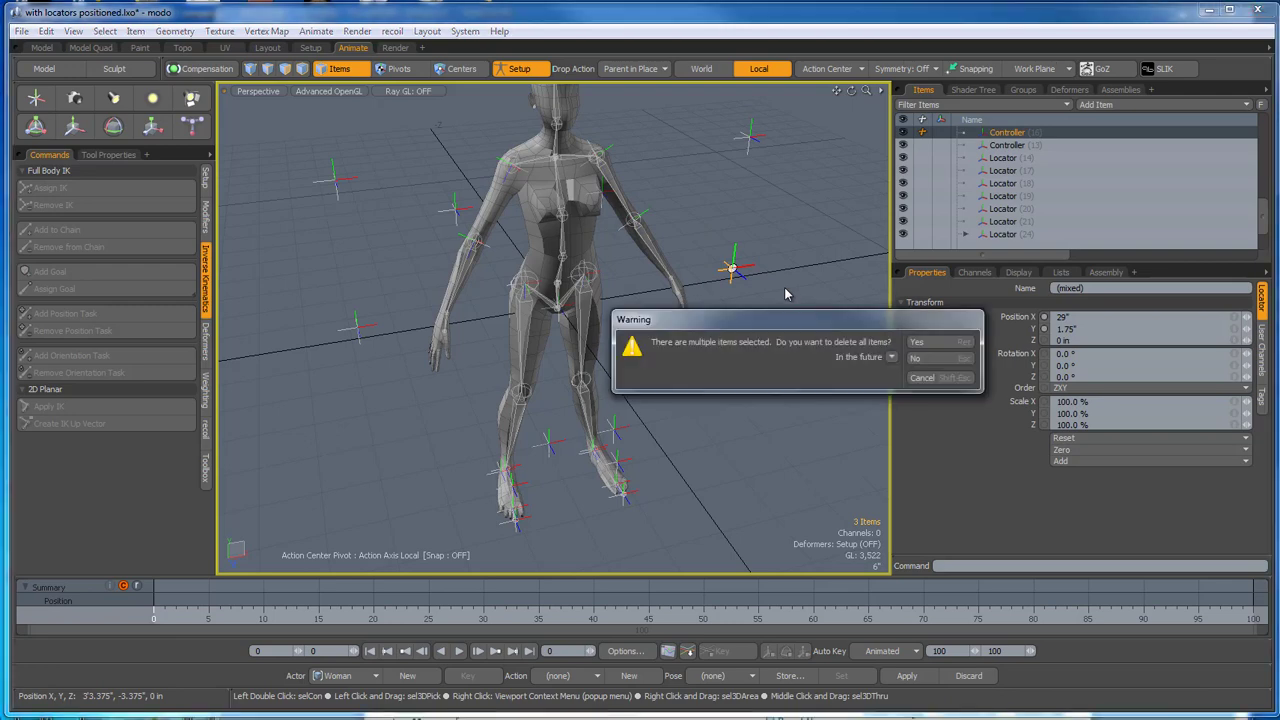
pyautogui.click(930, 343)
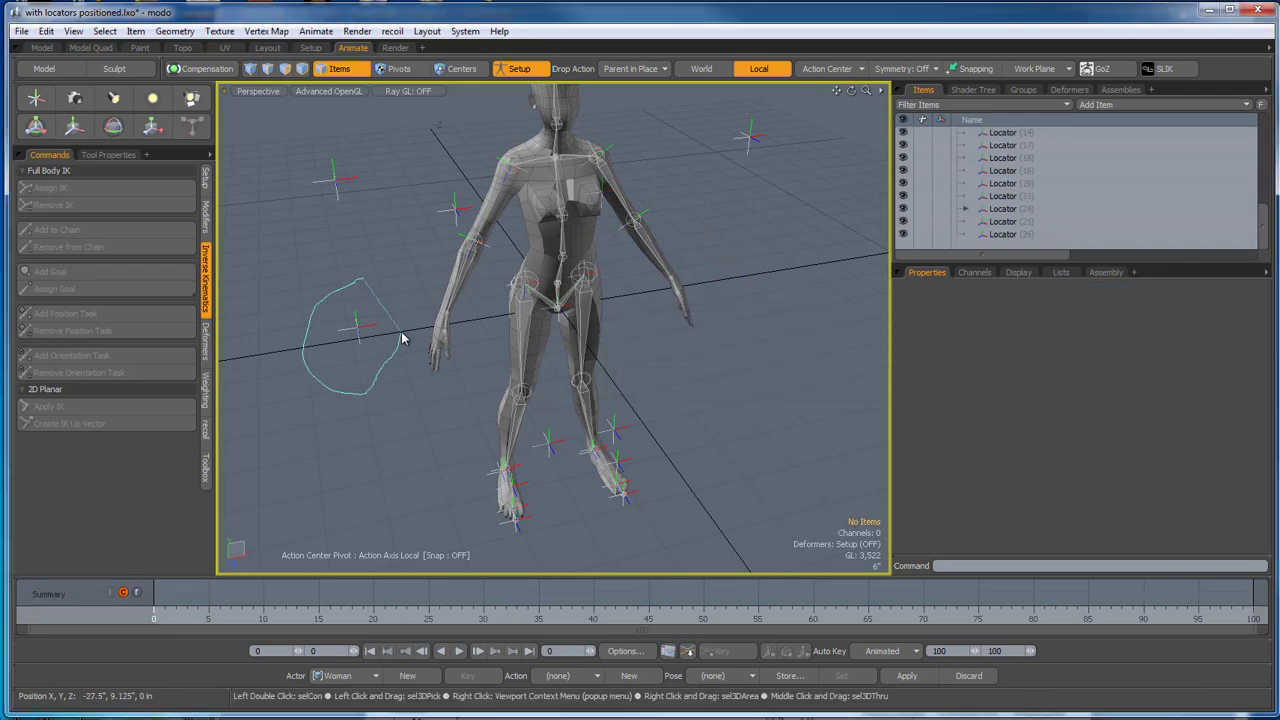
pyautogui.moveTo(403, 338); pyautogui.dragTo(403, 338, button='right')
pyautogui.press('Delete')
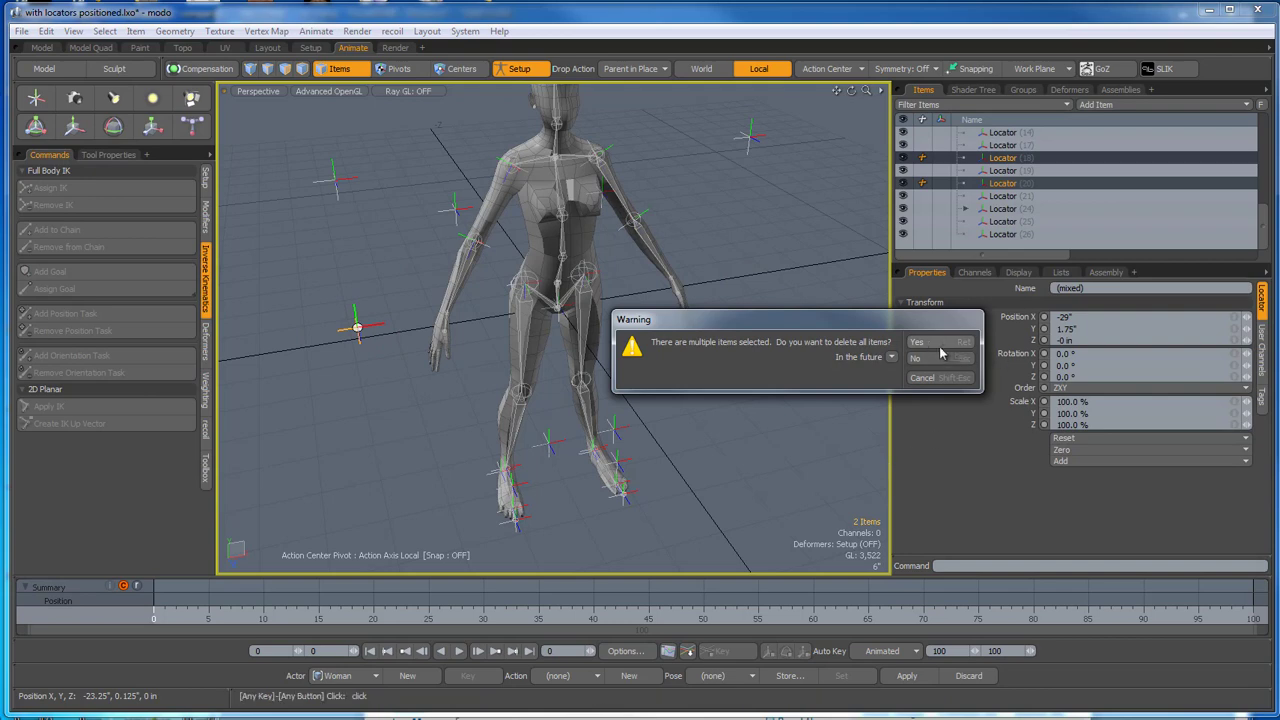
pyautogui.click(930, 343)
# Delete Locator (14), the mirrored copy of Controller (13) beside the figure's shoulder.
pyautogui.keyDown('alt'); pyautogui.moveTo(814, 323); pyautogui.dragTo(750, 276); pyautogui.keyUp('alt')
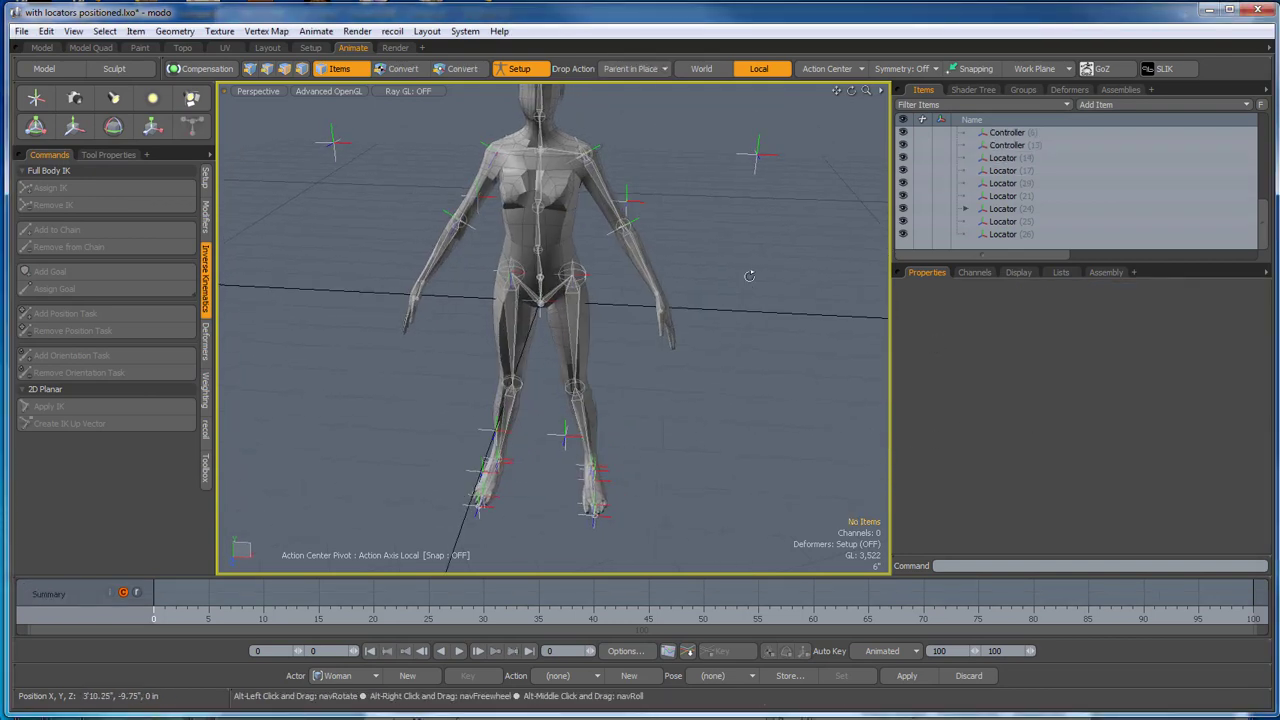
pyautogui.click(757, 155)
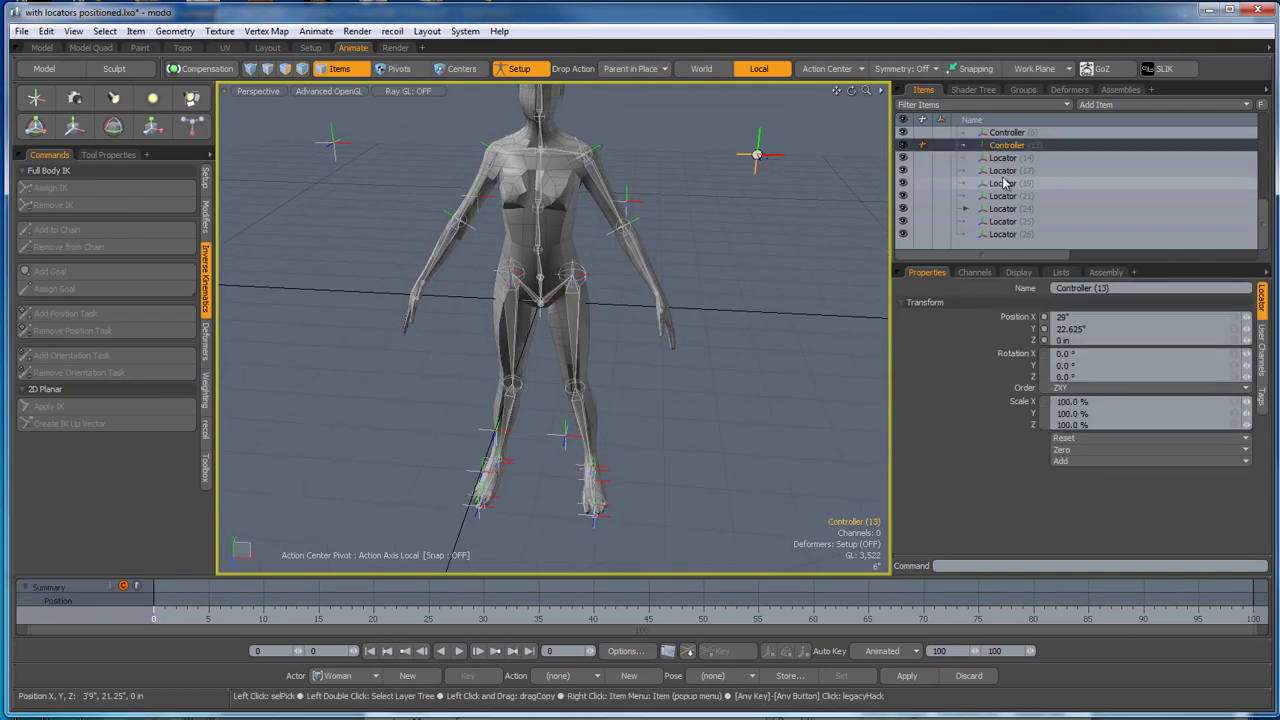
pyautogui.scroll(1, 1035, 173)
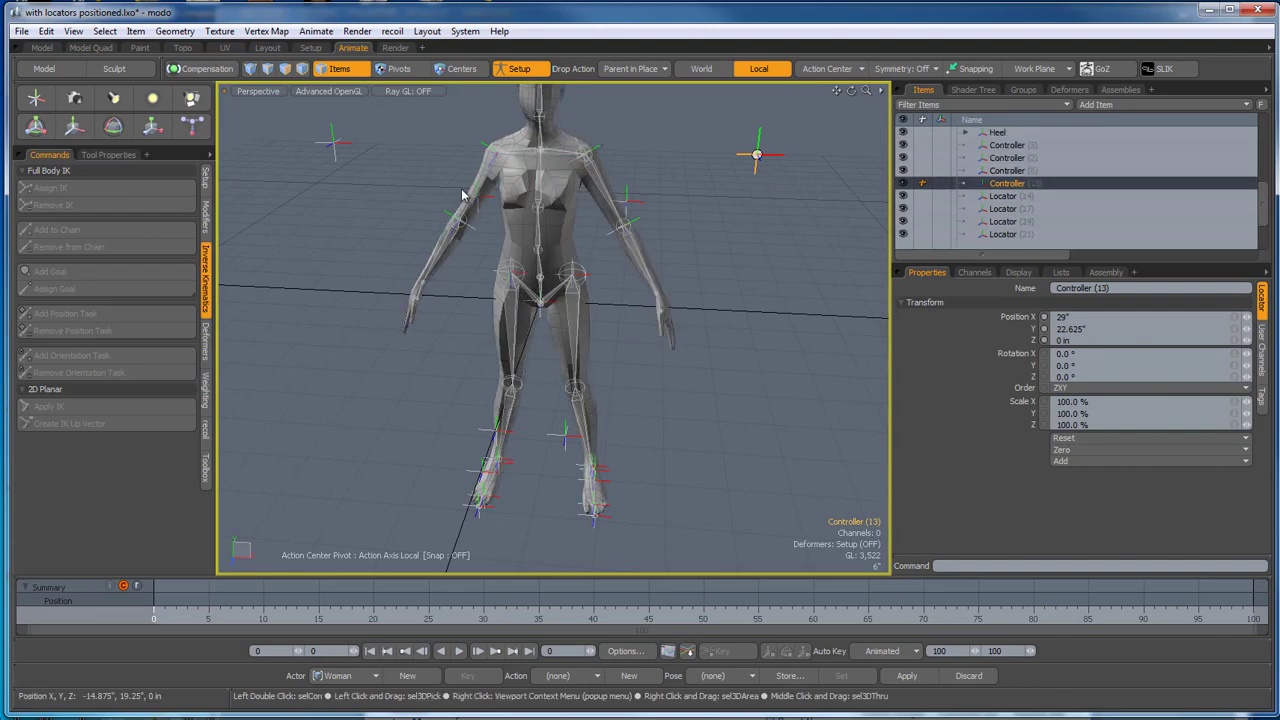
pyautogui.click(336, 154)
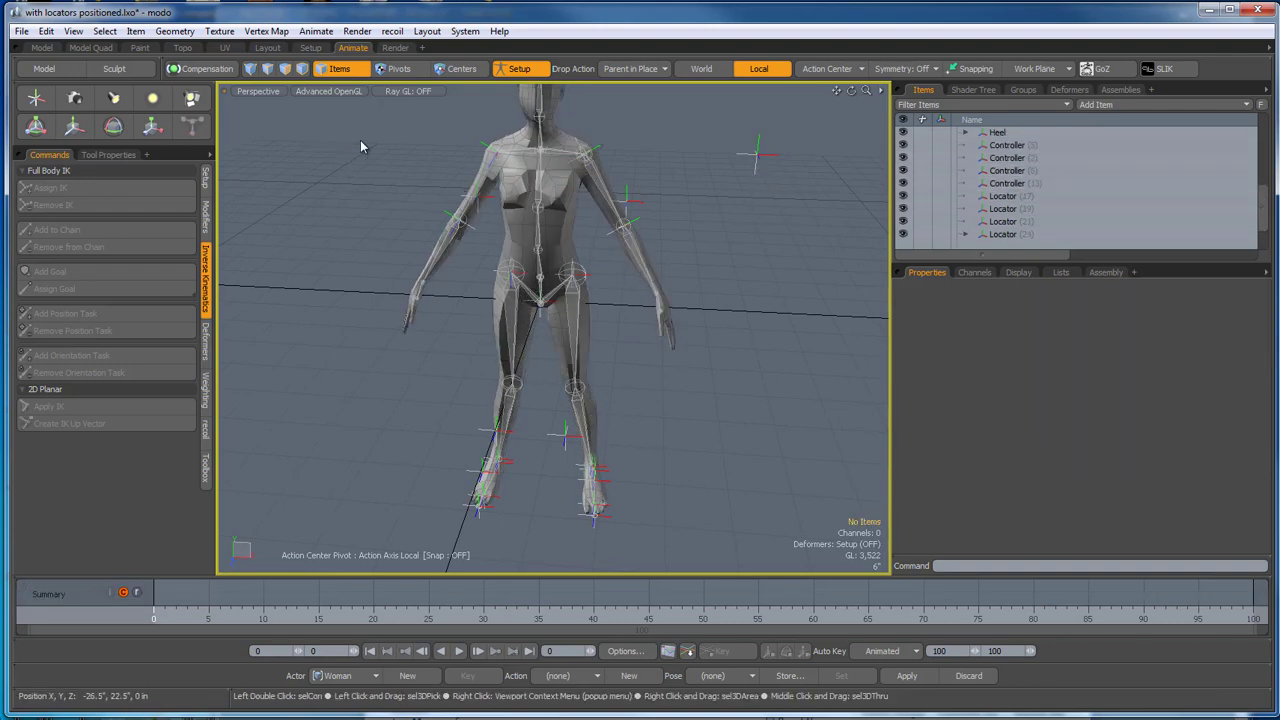
# Move Controller (13) up in the item list, between WomanFigure and Controller (8).
pyautogui.click(759, 156)
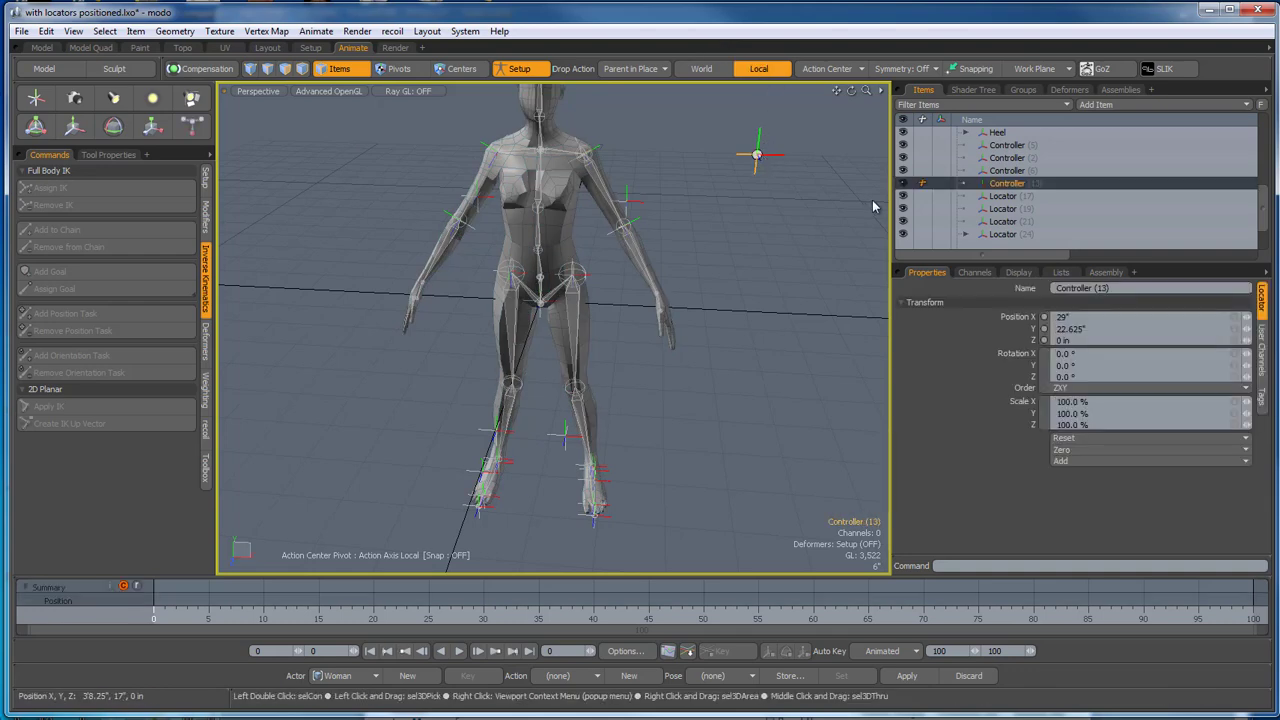
pyautogui.moveTo(1008, 185)
pyautogui.mouseDown()
pyautogui.moveTo(1006, 143)
pyautogui.moveTo(1030, 197)
pyautogui.mouseUp()
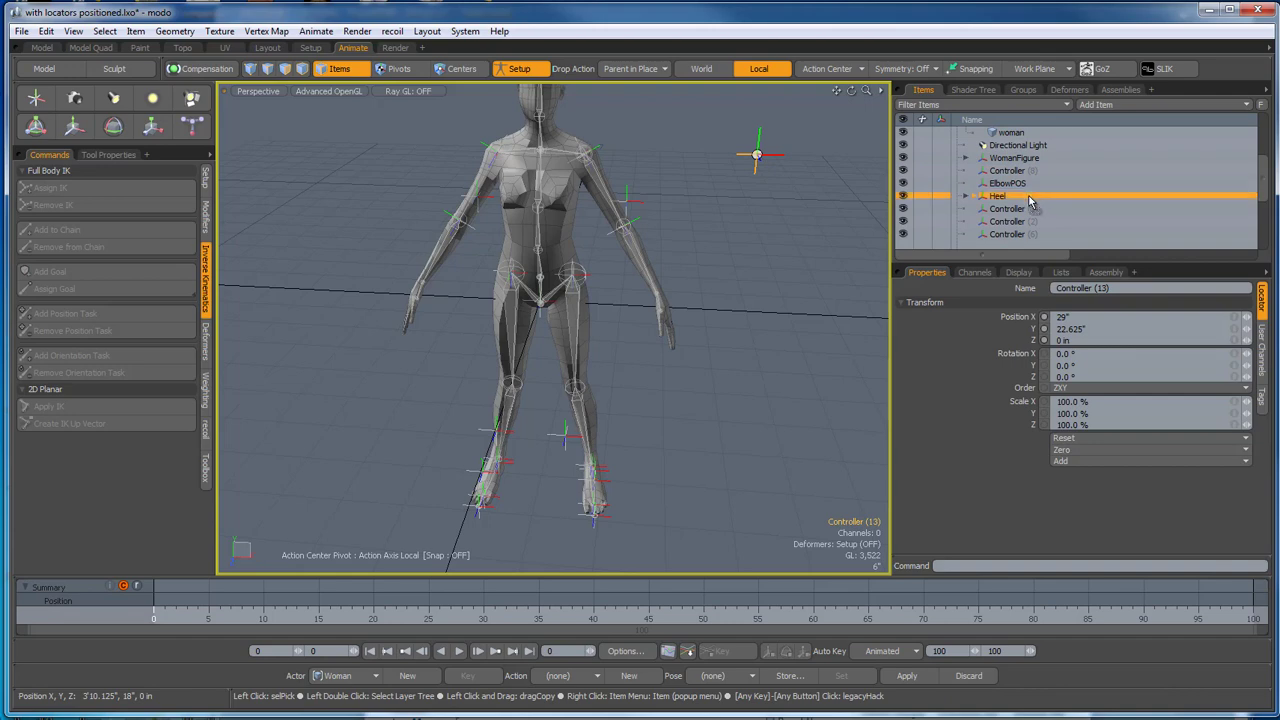
pyautogui.moveTo(1030, 197); pyautogui.dragTo(1037, 171)
# Parent all the arm, leg and foot locators from Controller (8) through Locator (26) under Controller (13).
pyautogui.click(1012, 184)
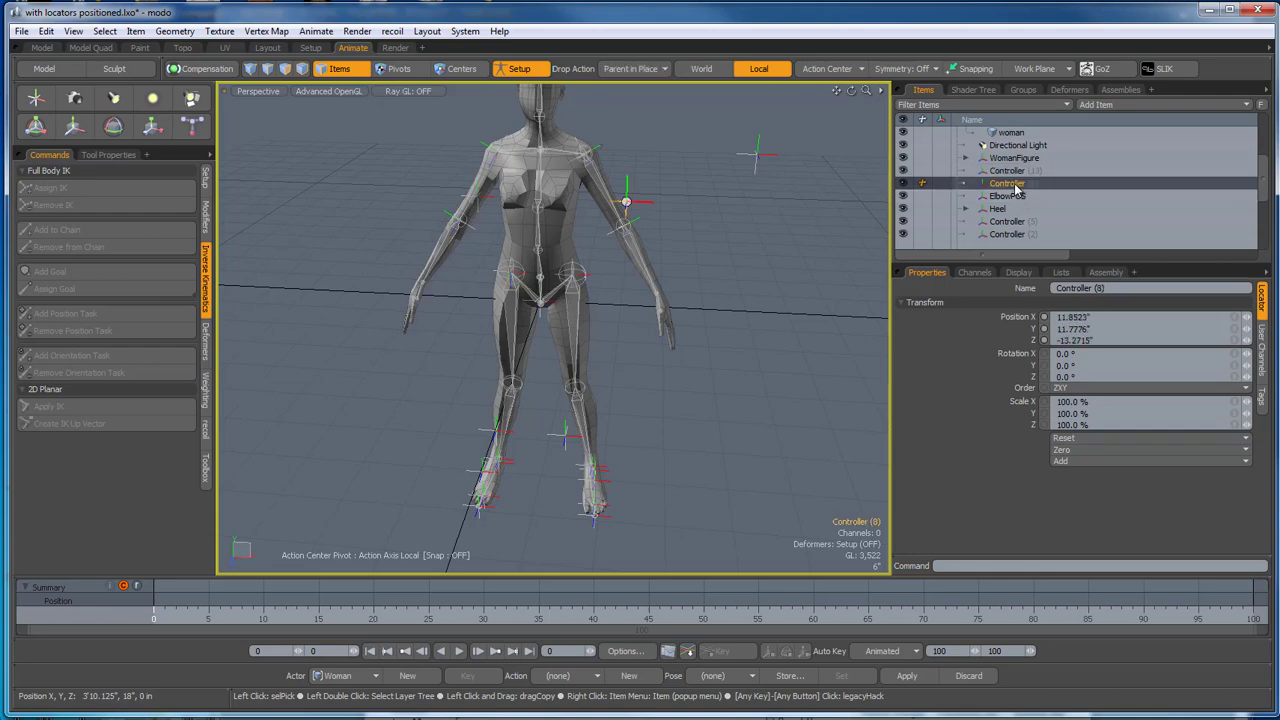
pyautogui.moveTo(727, 251)
pyautogui.keyDown('alt'); pyautogui.mouseDown()
pyautogui.moveTo(701, 290)
pyautogui.moveTo(740, 262)
pyautogui.mouseUp(); pyautogui.keyUp('alt')
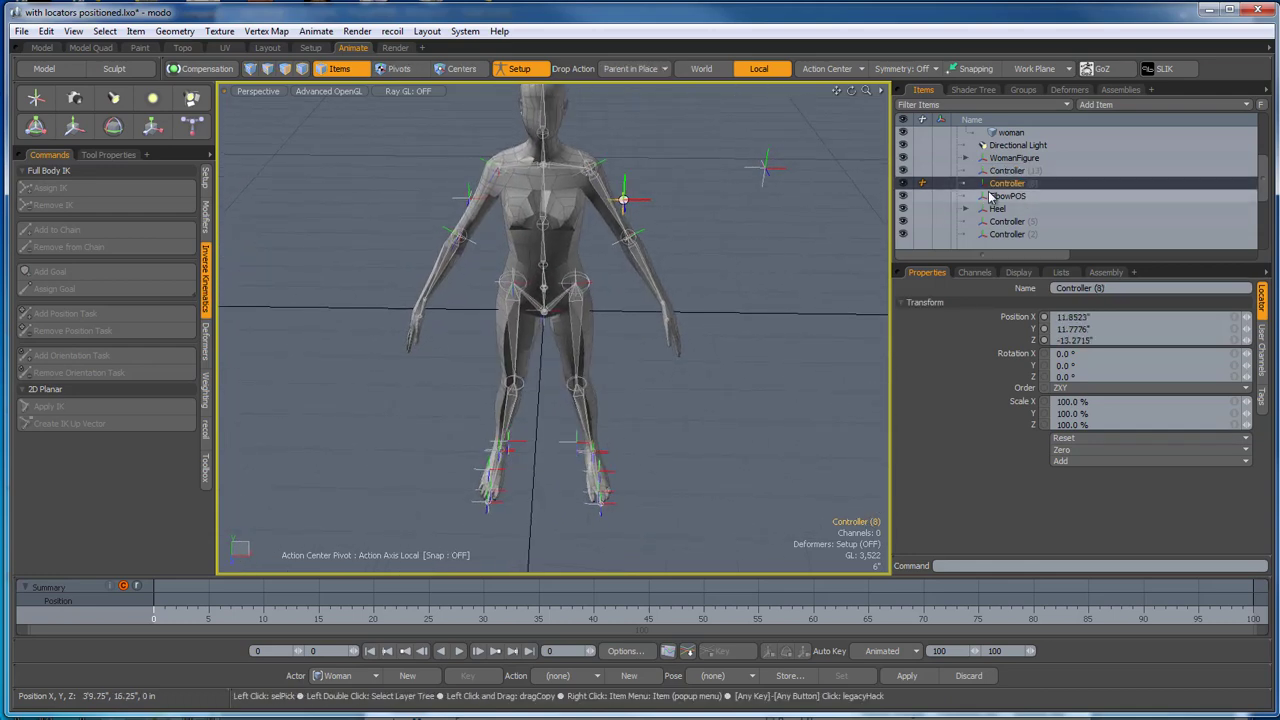
pyautogui.scroll(-2, 1022, 213)
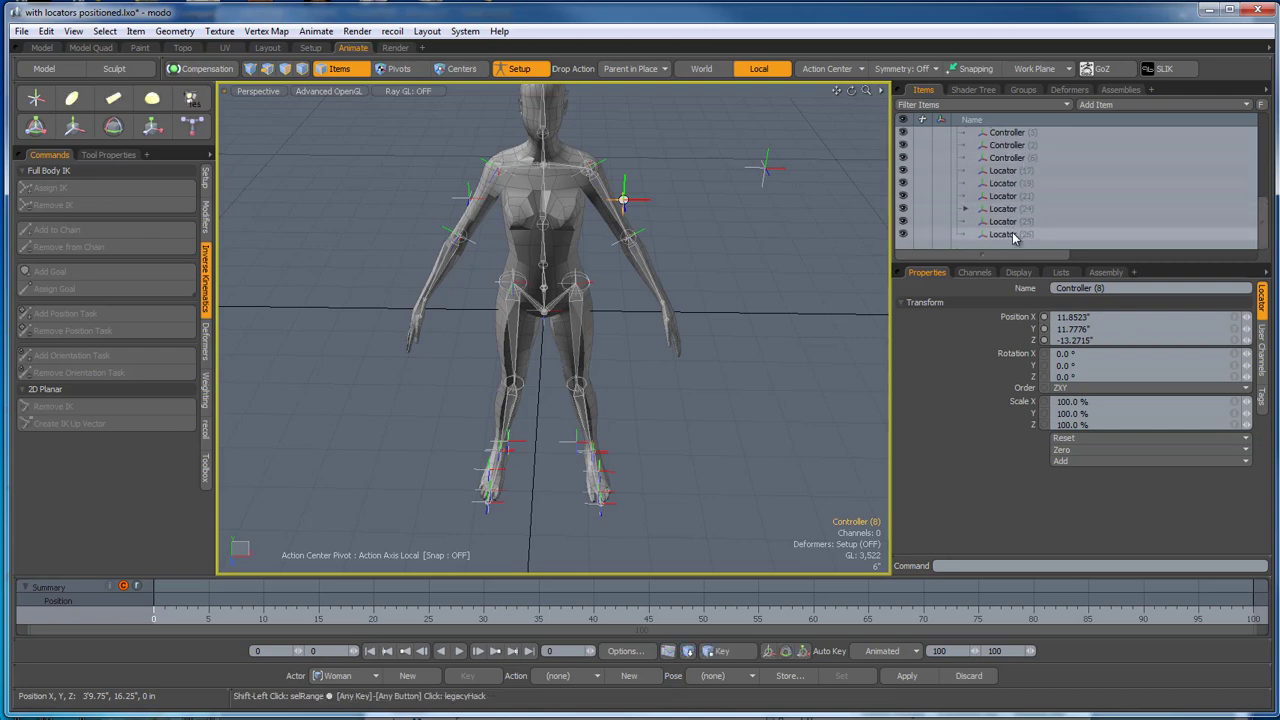
pyautogui.keyDown('shift'); pyautogui.click(1014, 236); pyautogui.keyUp('shift')
pyautogui.scroll(3, 1012, 230)
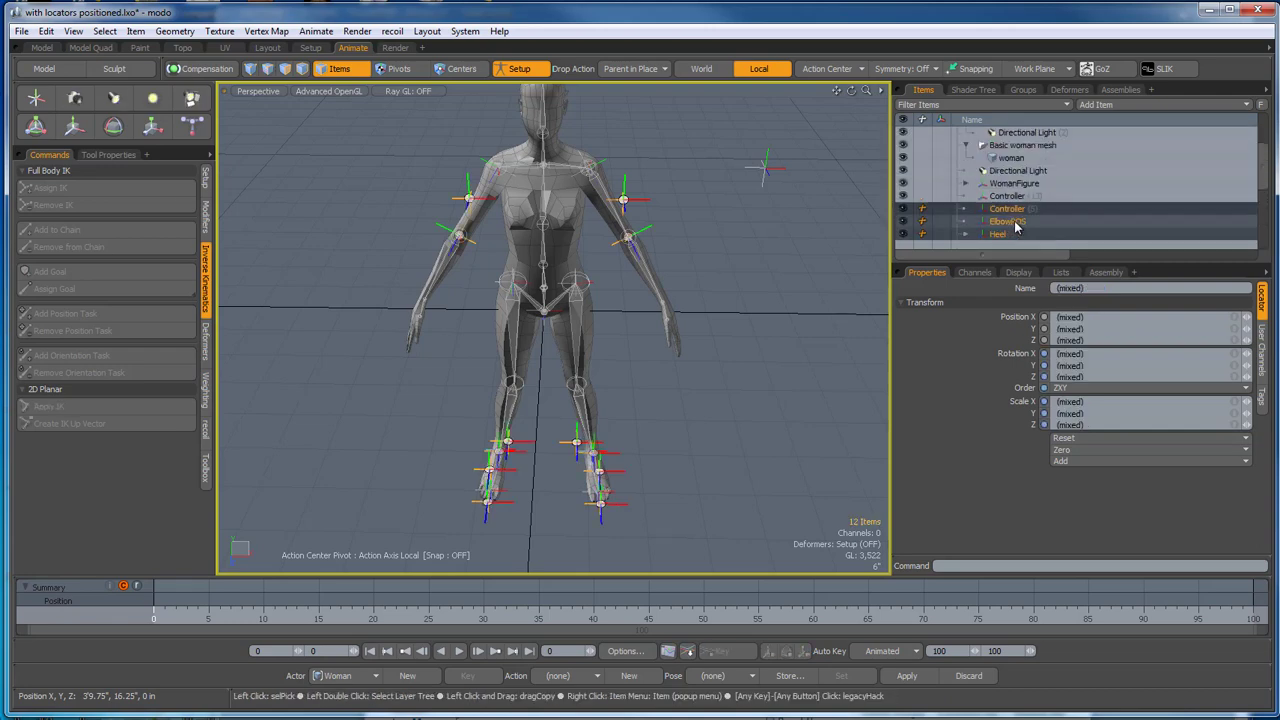
pyautogui.scroll(3, 1010, 214)
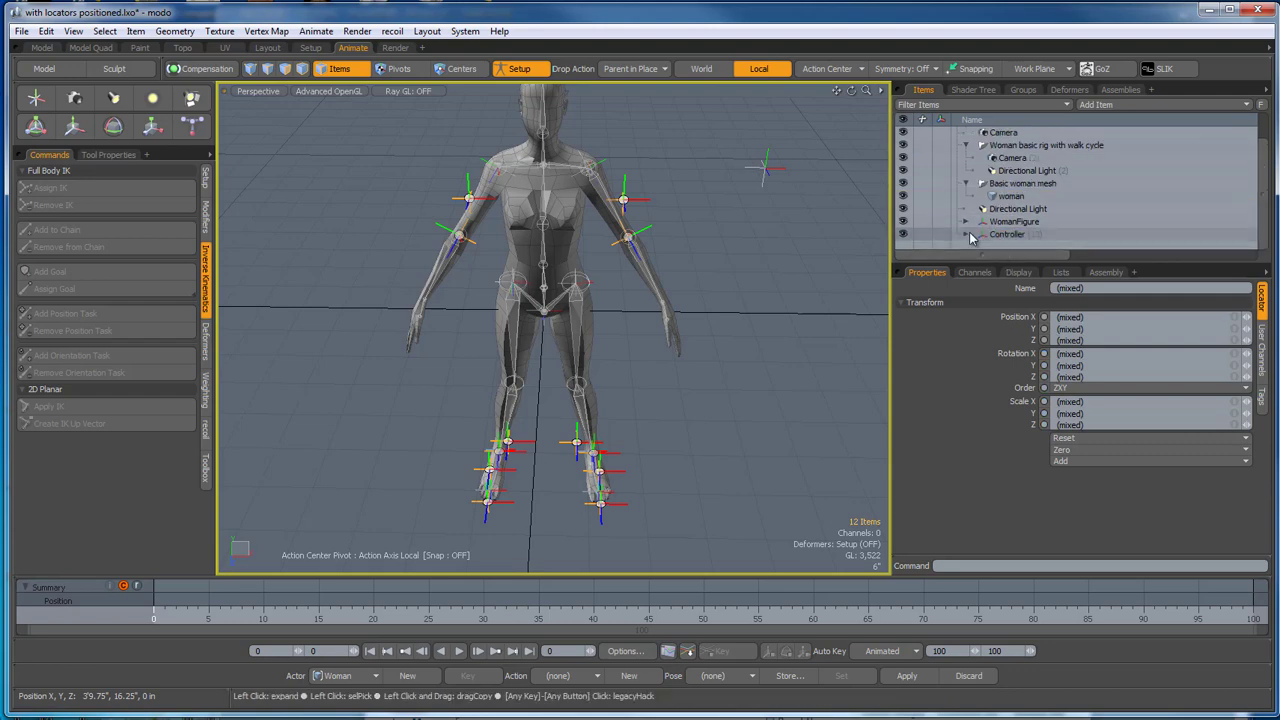
pyautogui.scroll(-6, 990, 230)
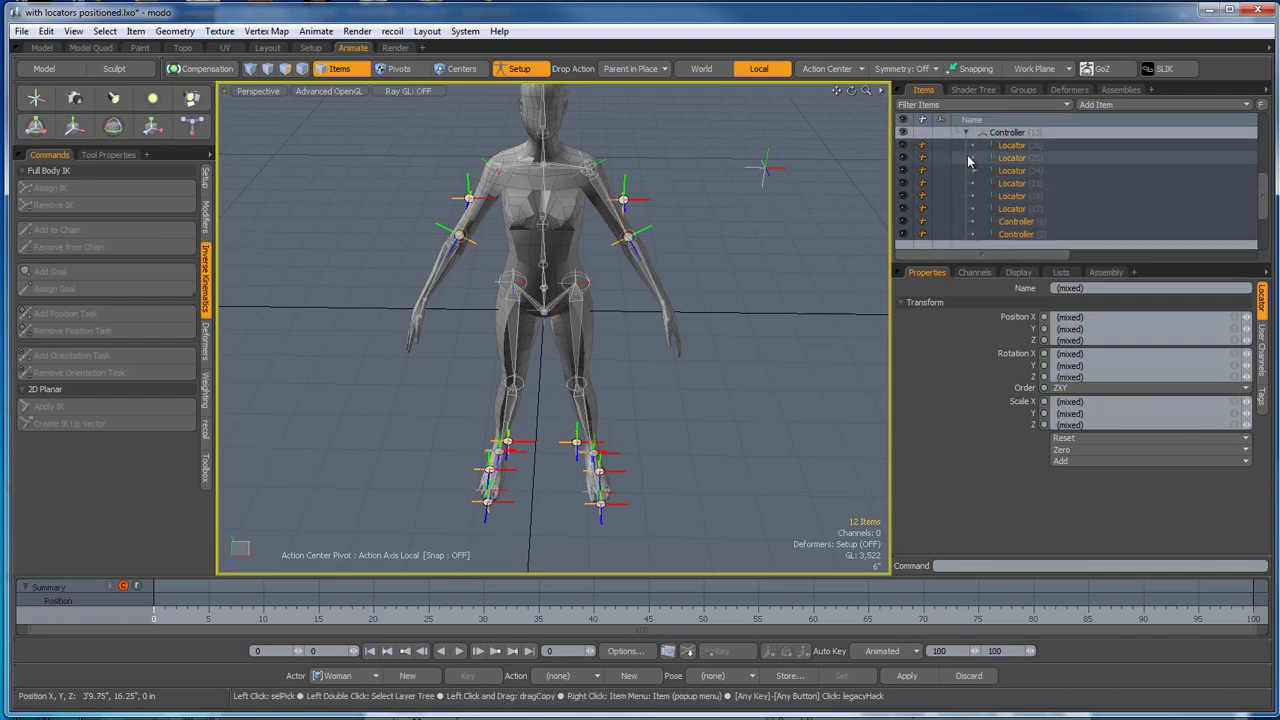
# Hide the parent Controller (13) in the viewport while keeping its child locators visible.
pyautogui.click(780, 279)
pyautogui.keyDown('alt'); pyautogui.moveTo(778, 284); pyautogui.dragTo(761, 250); pyautogui.keyUp('alt')
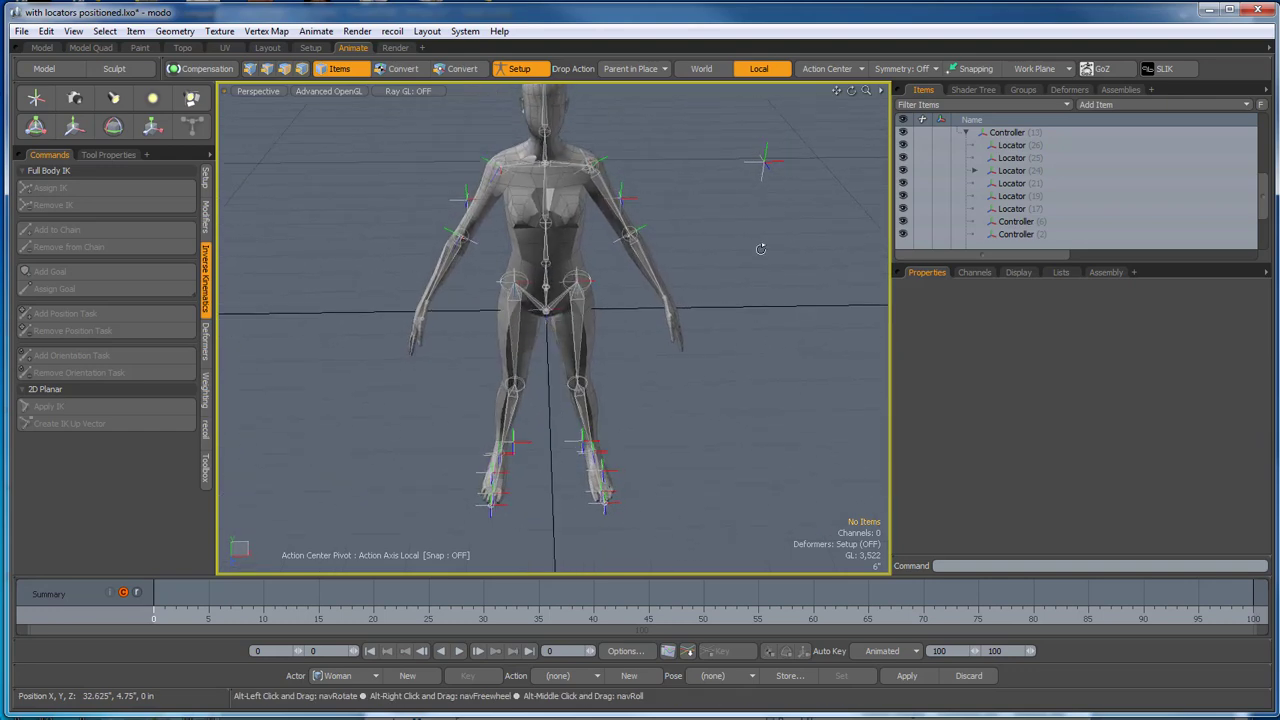
pyautogui.click(765, 160)
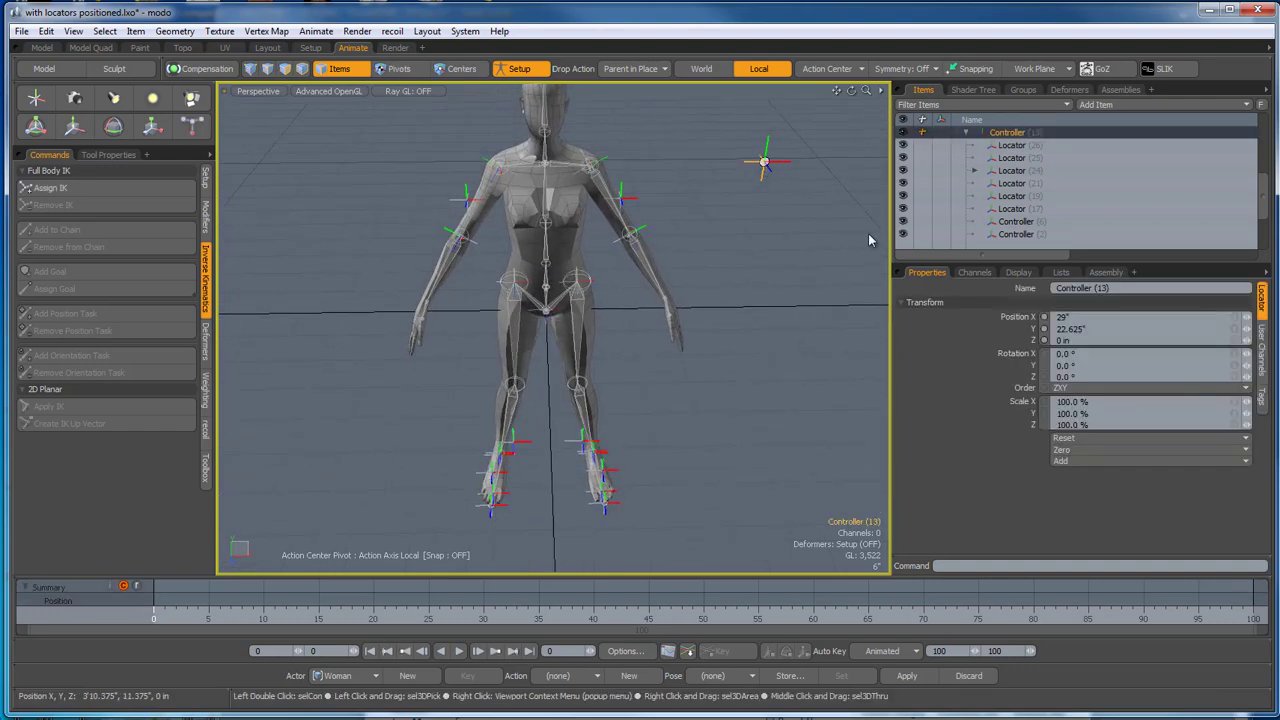
pyautogui.click(1058, 273)
pyautogui.click(1019, 273)
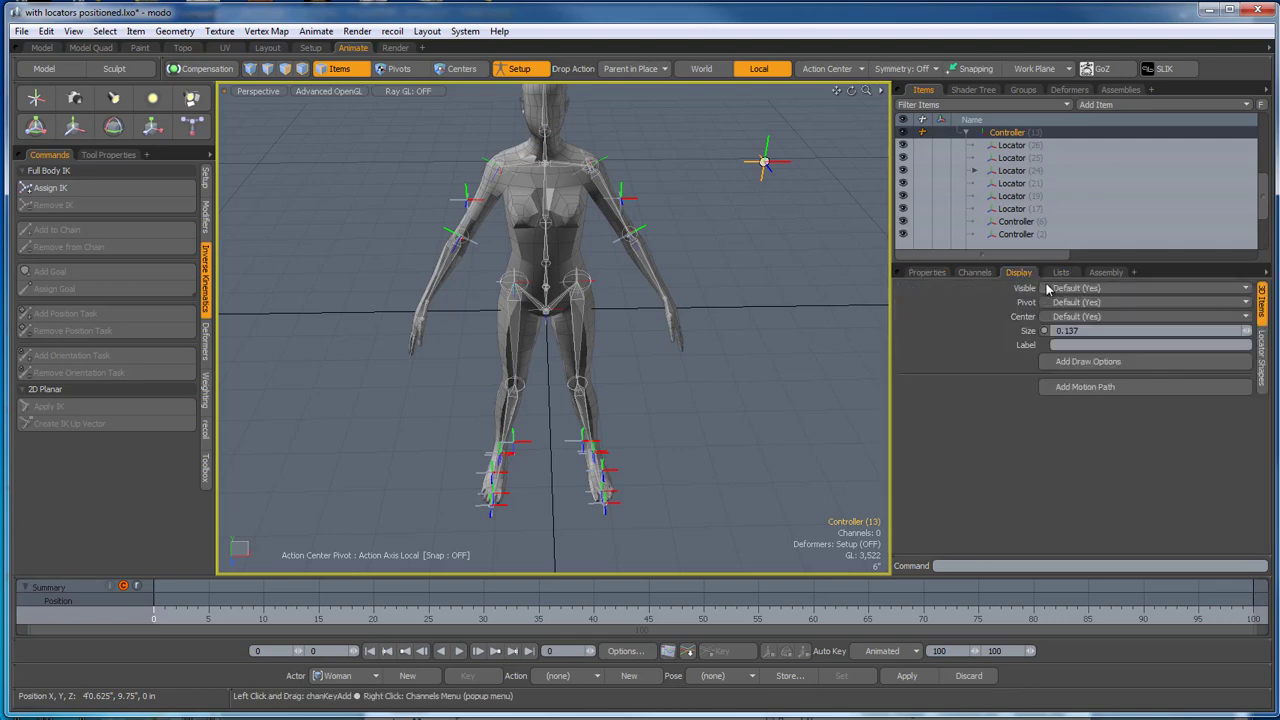
pyautogui.click(1060, 288)
pyautogui.click(1040, 307)
pyautogui.click(840, 281)
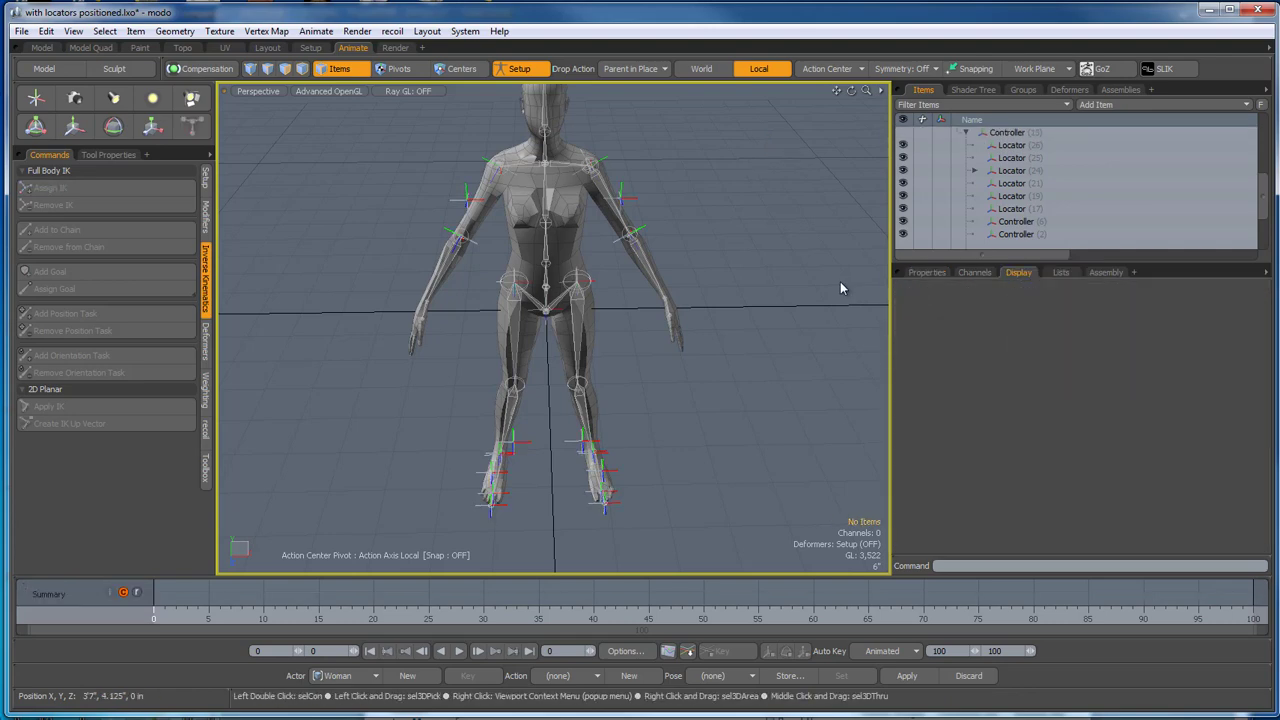
pyautogui.keyDown('alt'); pyautogui.moveTo(840, 281); pyautogui.dragTo(760, 343); pyautogui.keyUp('alt')
pyautogui.scroll(4, 437, 280)
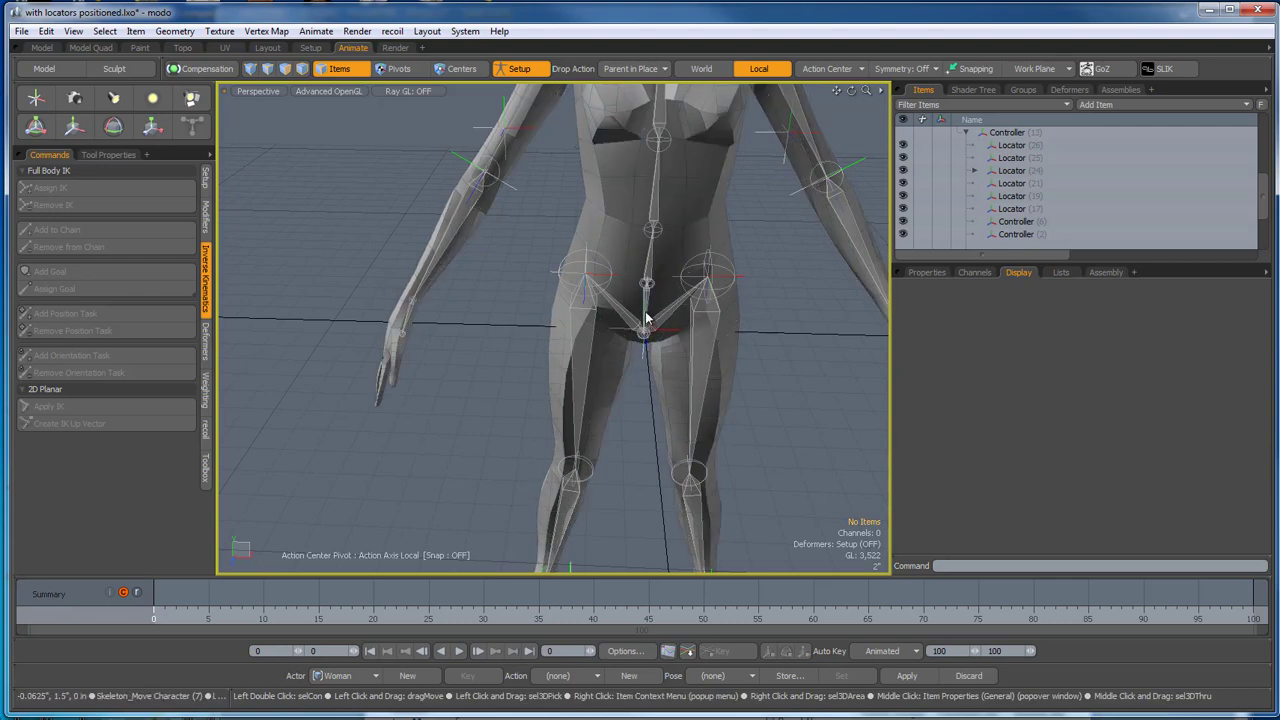
# Zero the transforms of the whole woman skeleton and all surrounding controller locators together, then clear the selection.
pyautogui.doubleClick(650, 272)
pyautogui.scroll(-5, 766, 262)
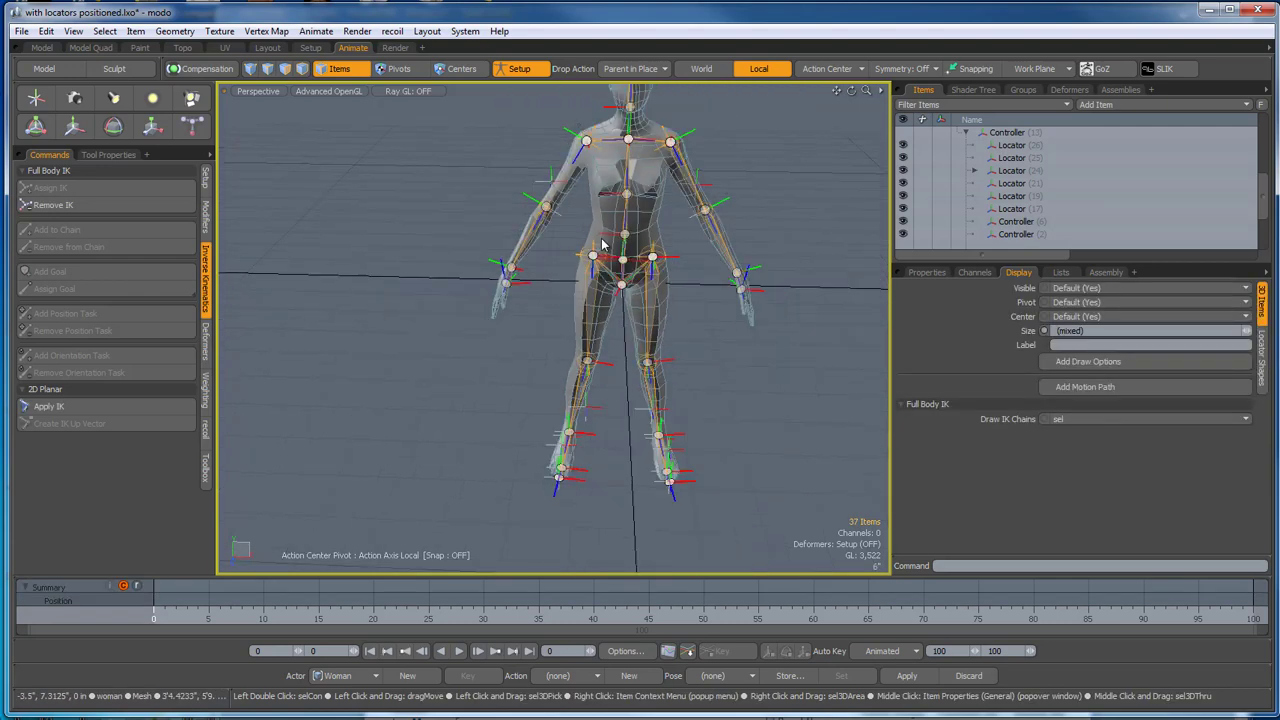
pyautogui.scroll(-2, 766, 258)
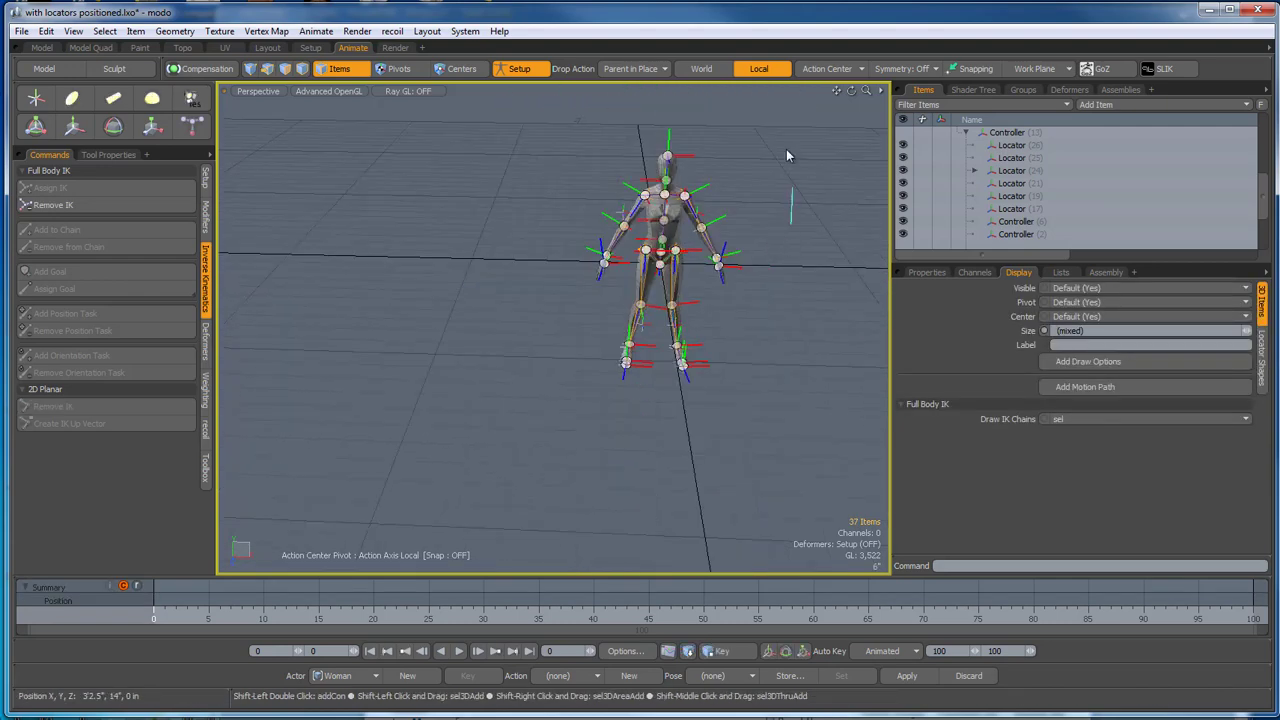
pyautogui.moveTo(786, 149)
pyautogui.keyDown('shift'); pyautogui.mouseDown(button='right')
pyautogui.moveTo(404, 420)
pyautogui.moveTo(738, 468)
pyautogui.moveTo(764, 442)
pyautogui.mouseUp(button='right'); pyautogui.keyUp('shift')
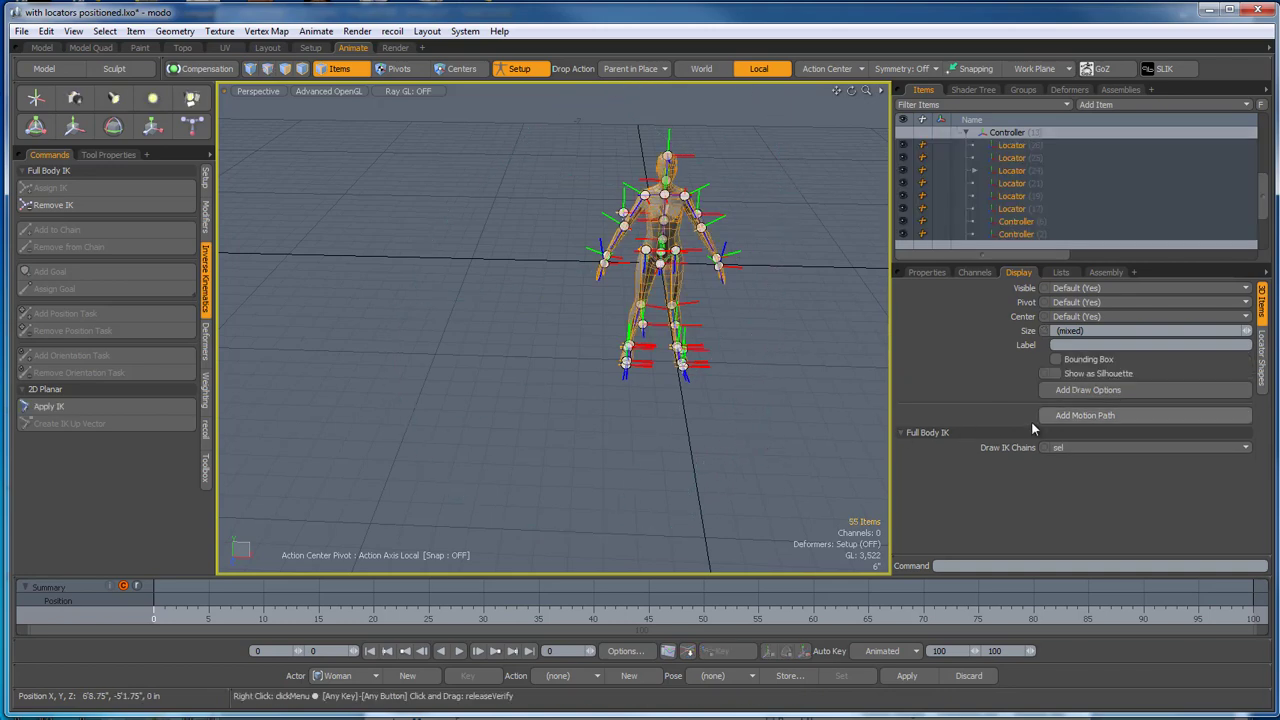
pyautogui.click(932, 275)
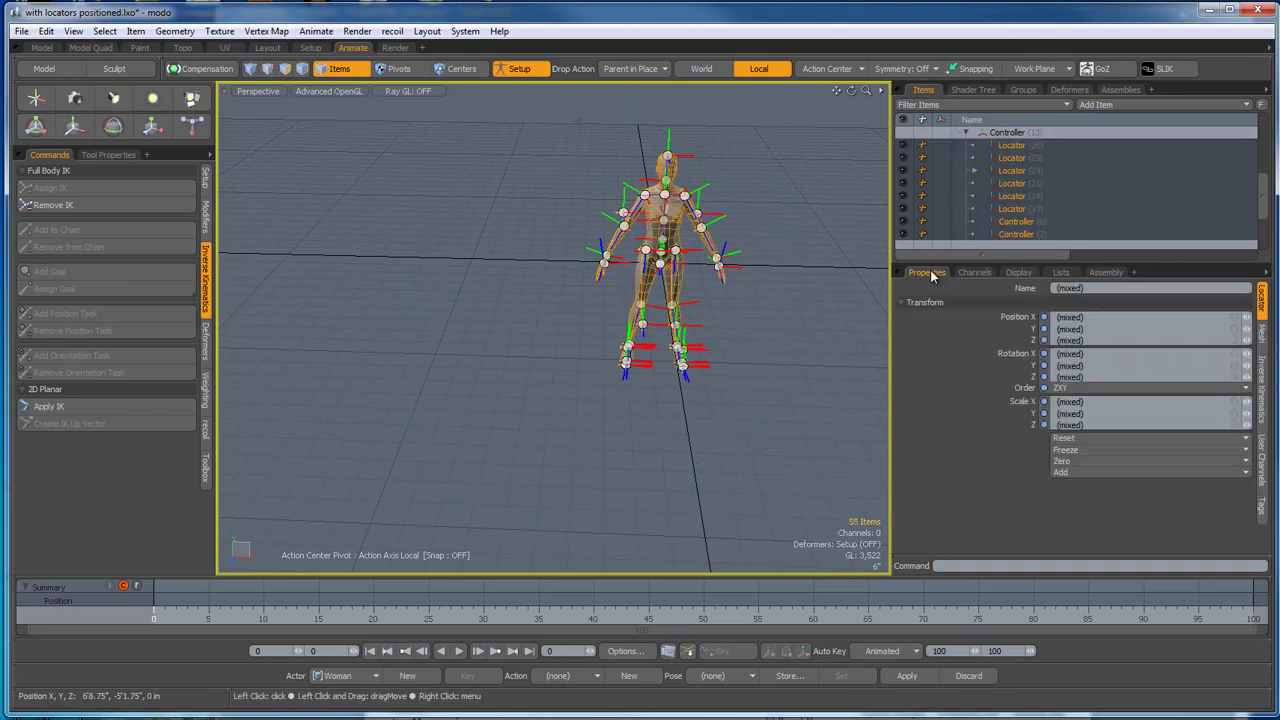
pyautogui.click(1106, 461)
pyautogui.click(1097, 496)
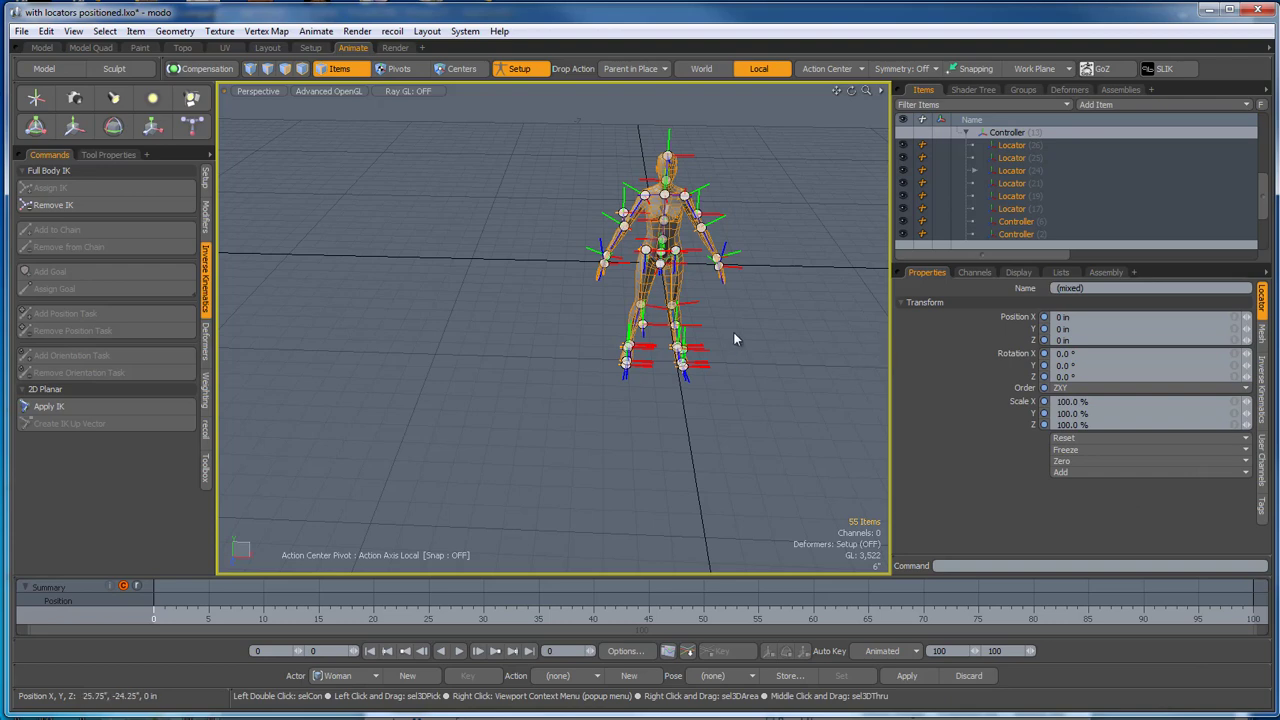
pyautogui.keyDown('alt'); pyautogui.moveTo(759, 346); pyautogui.dragTo(767, 355); pyautogui.keyUp('alt')
pyautogui.press('q')
pyautogui.click(768, 357)
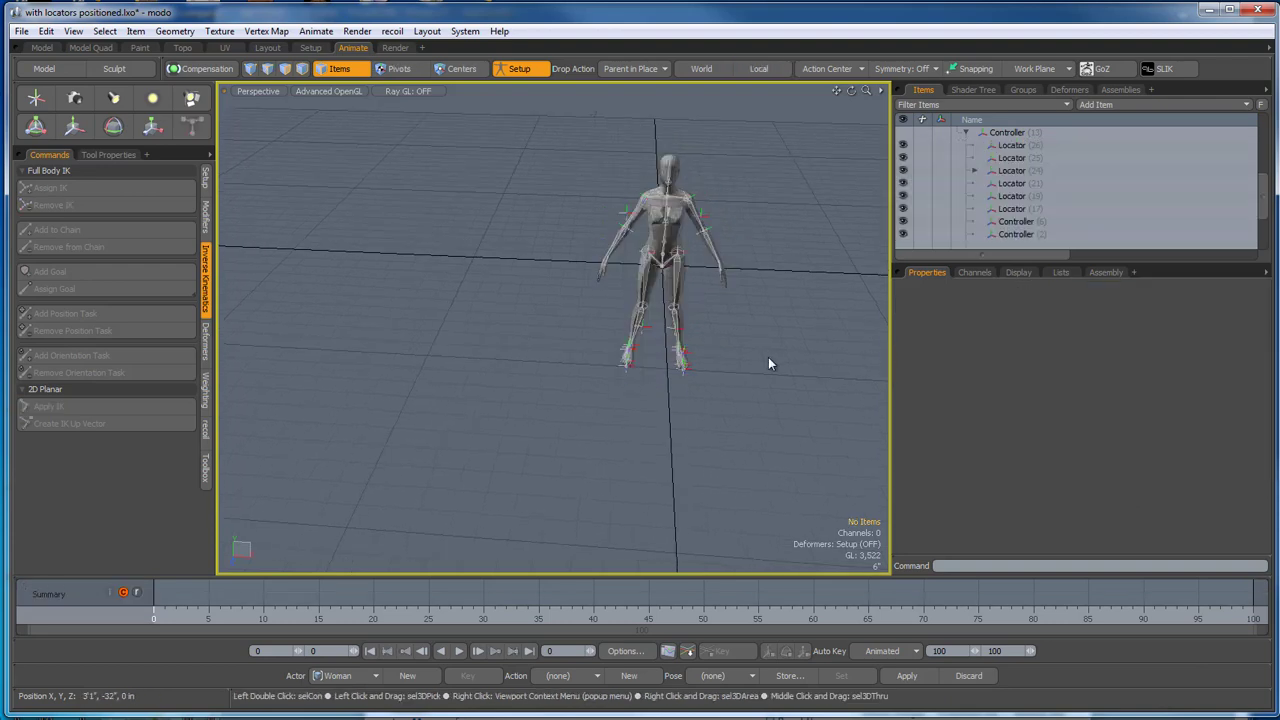
# Add a full body IK goal to the wrist joint of each arm.
pyautogui.scroll(8, 644, 212)
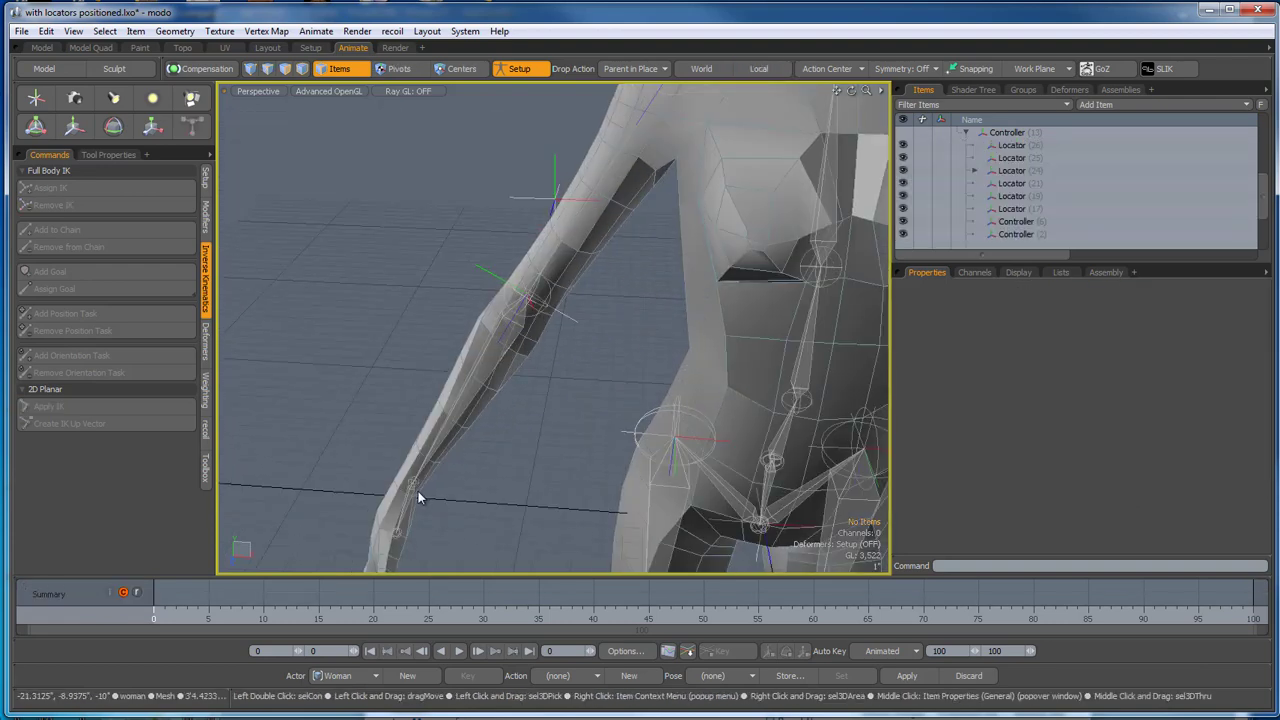
pyautogui.click(408, 494)
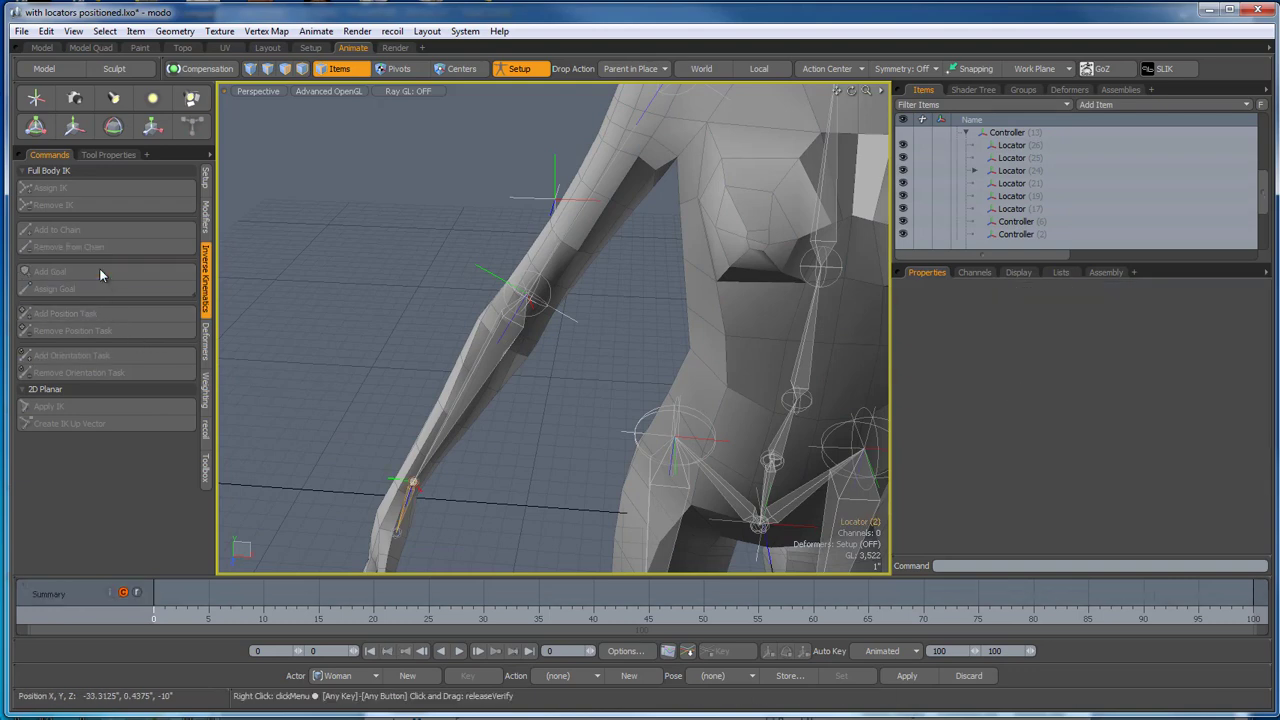
pyautogui.click(259, 263)
pyautogui.scroll(-6, 259, 263)
pyautogui.scroll(3, 537, 302)
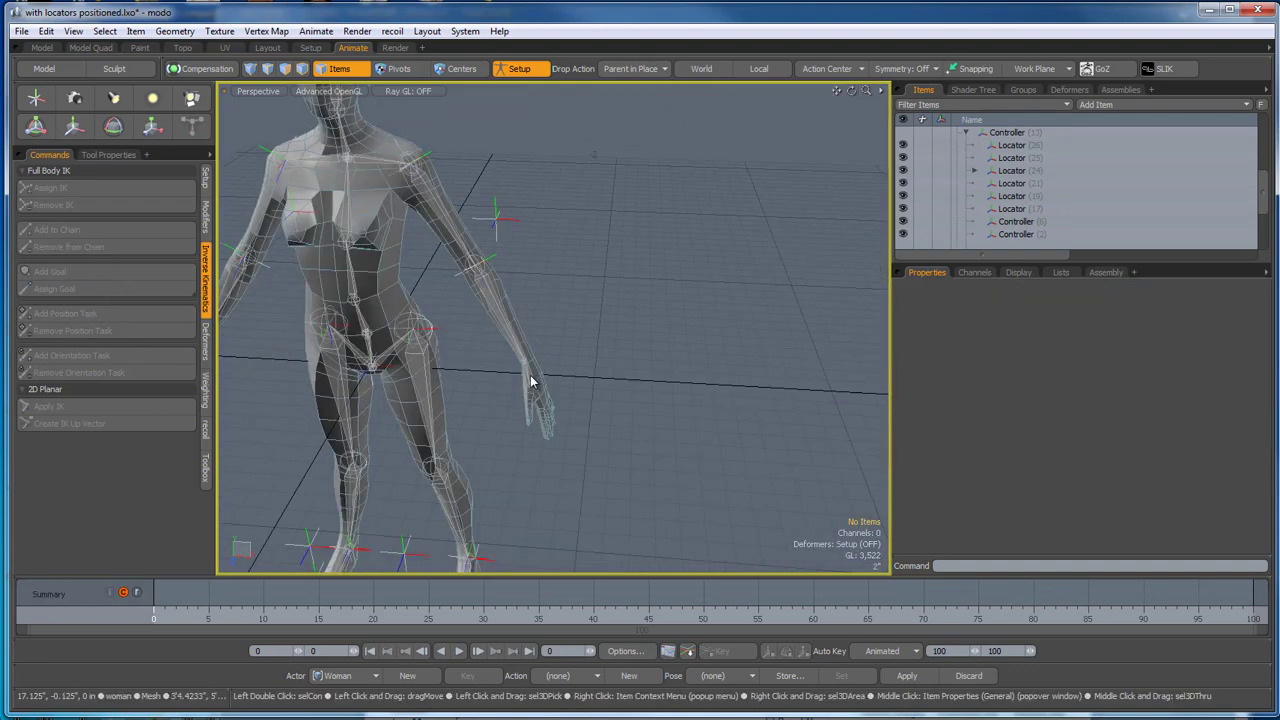
pyautogui.click(525, 368)
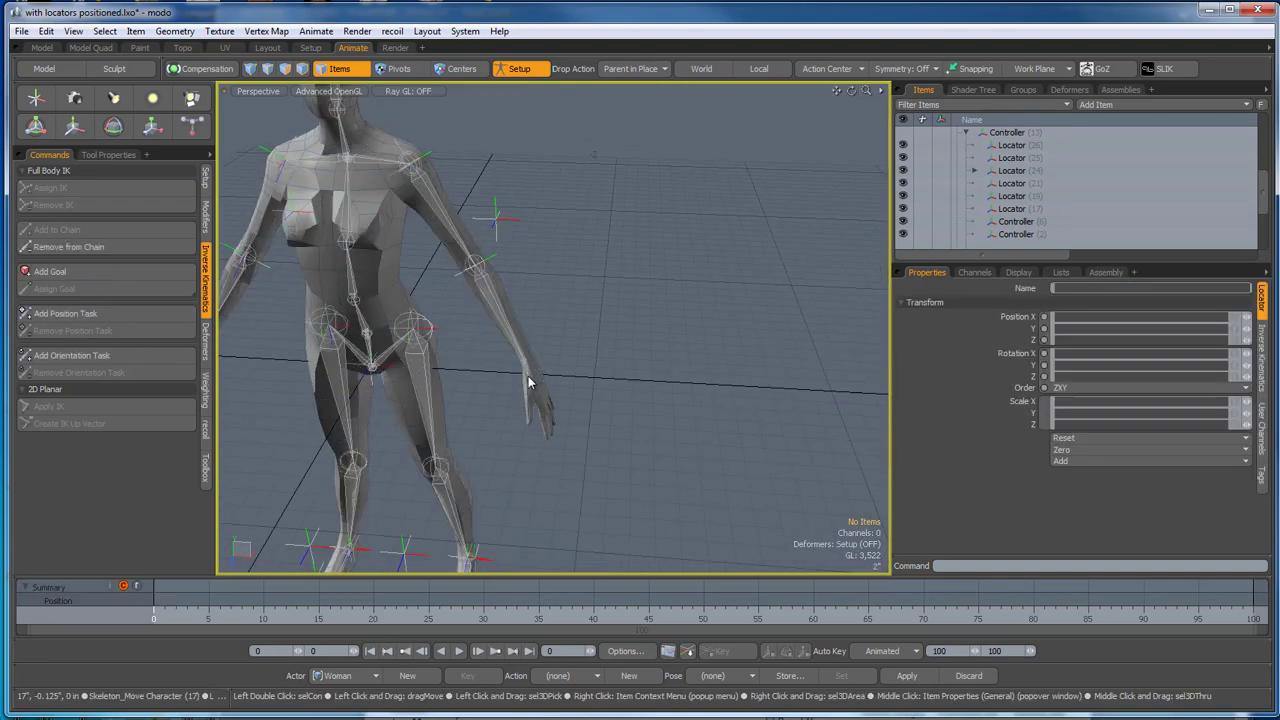
pyautogui.click(85, 277)
# Try to assign IK to the figure's left leg from thigh joint Skeleton_Move Character (9) to foot joint Skeleton_Move Character (11).
pyautogui.scroll(-5, 497, 330)
pyautogui.keyDown('alt'); pyautogui.moveTo(531, 420); pyautogui.dragTo(543, 429); pyautogui.keyUp('alt')
pyautogui.scroll(3, 495, 503)
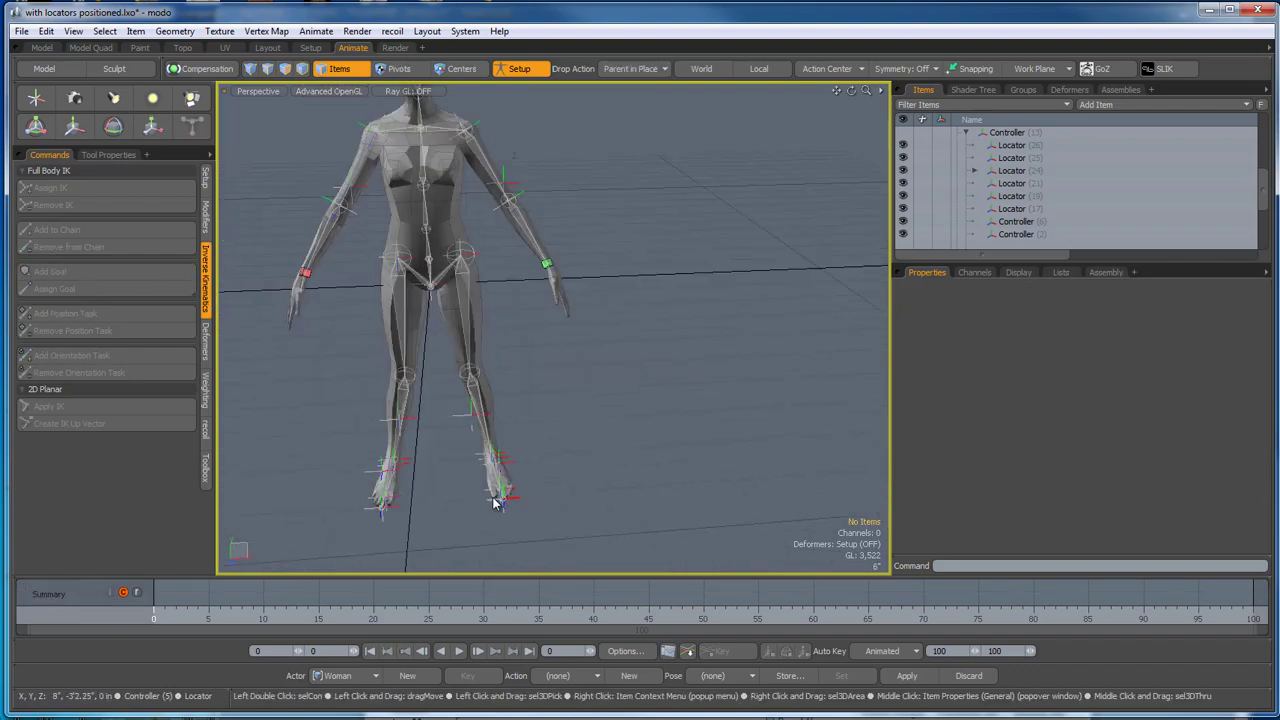
pyautogui.scroll(4, 495, 503)
pyautogui.keyDown('alt'); pyautogui.moveTo(574, 494); pyautogui.dragTo(381, 483); pyautogui.keyUp('alt')
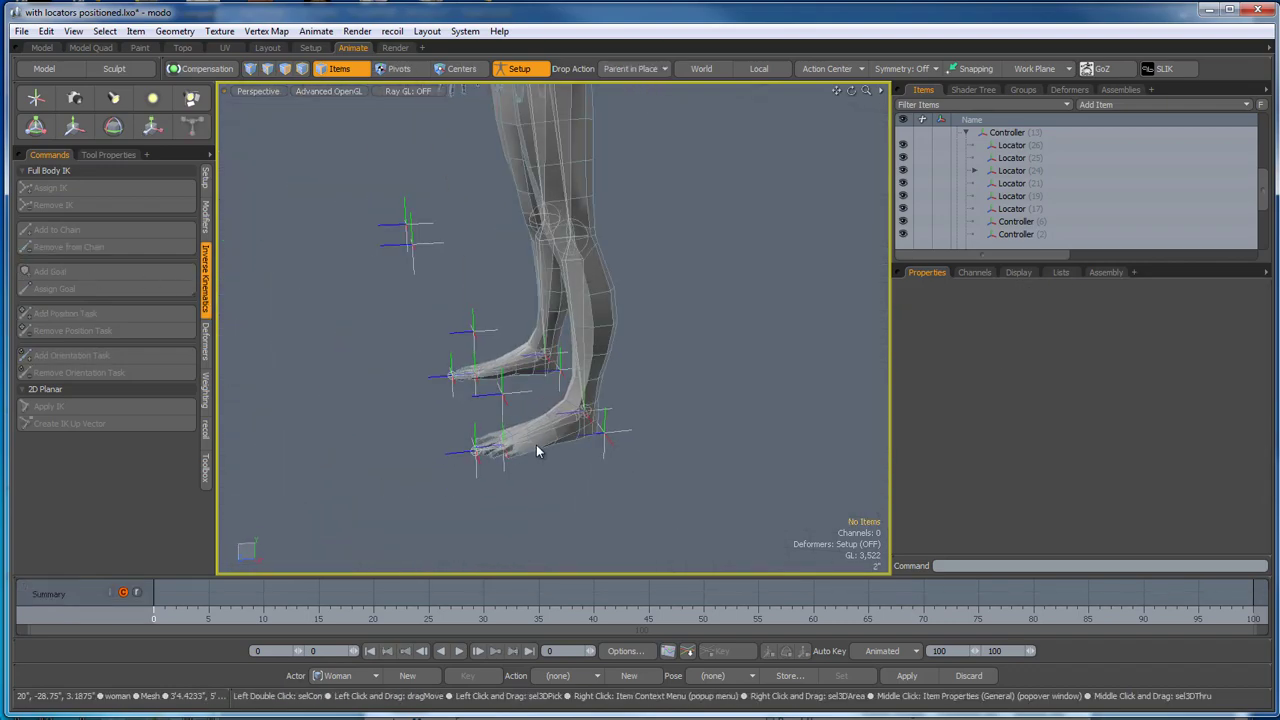
pyautogui.scroll(2, 537, 450)
pyautogui.click(577, 414)
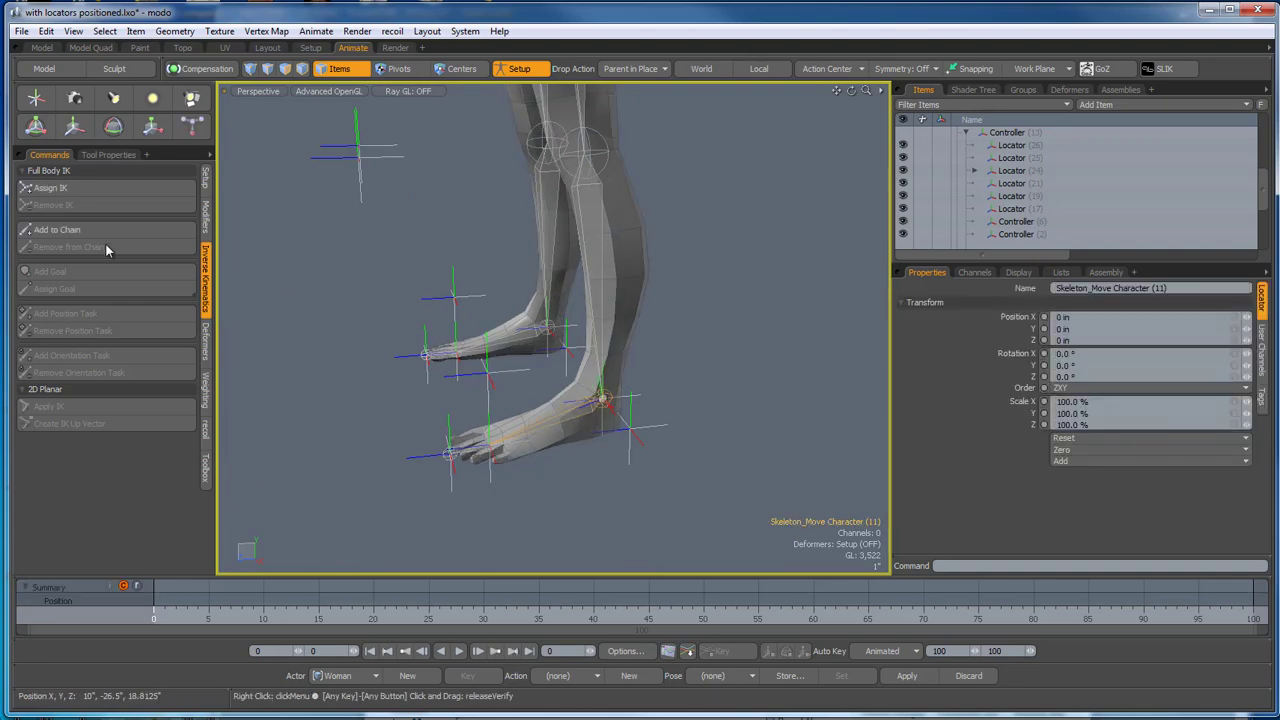
pyautogui.scroll(-4, 669, 435)
pyautogui.keyDown('alt'); pyautogui.moveTo(671, 434); pyautogui.dragTo(708, 335); pyautogui.keyUp('alt')
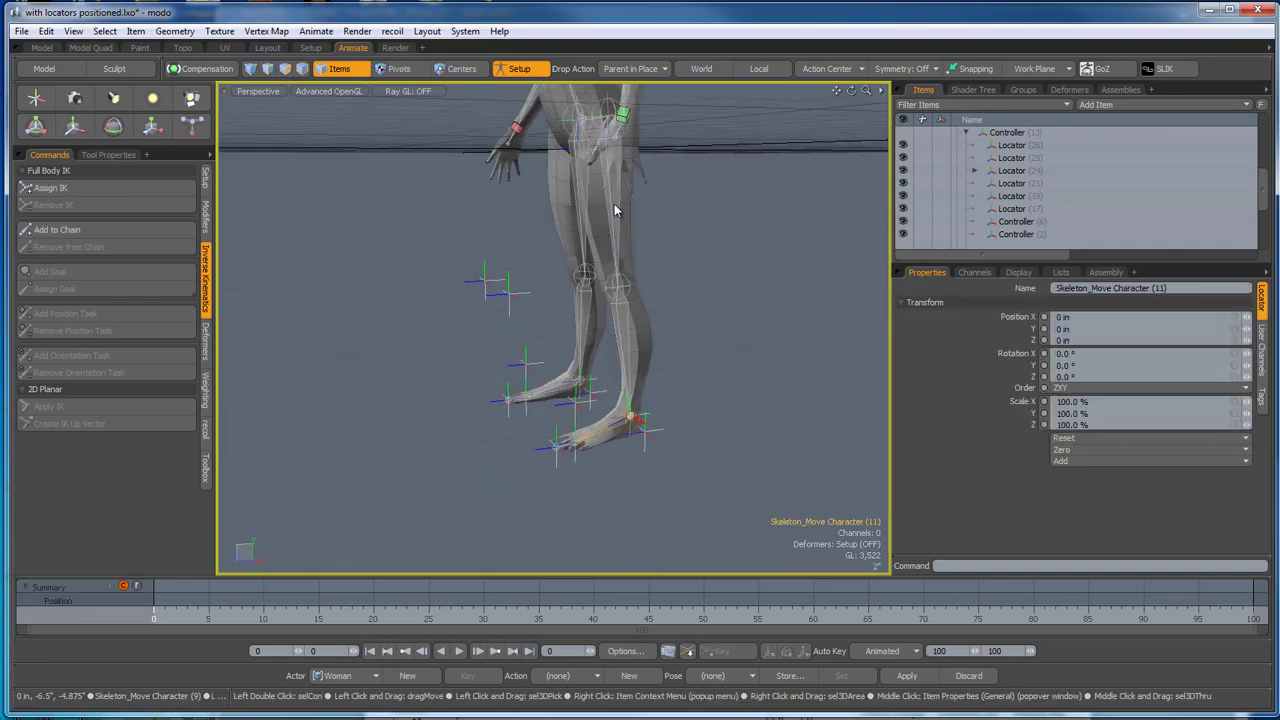
pyautogui.click(615, 210)
pyautogui.scroll(2, 614, 437)
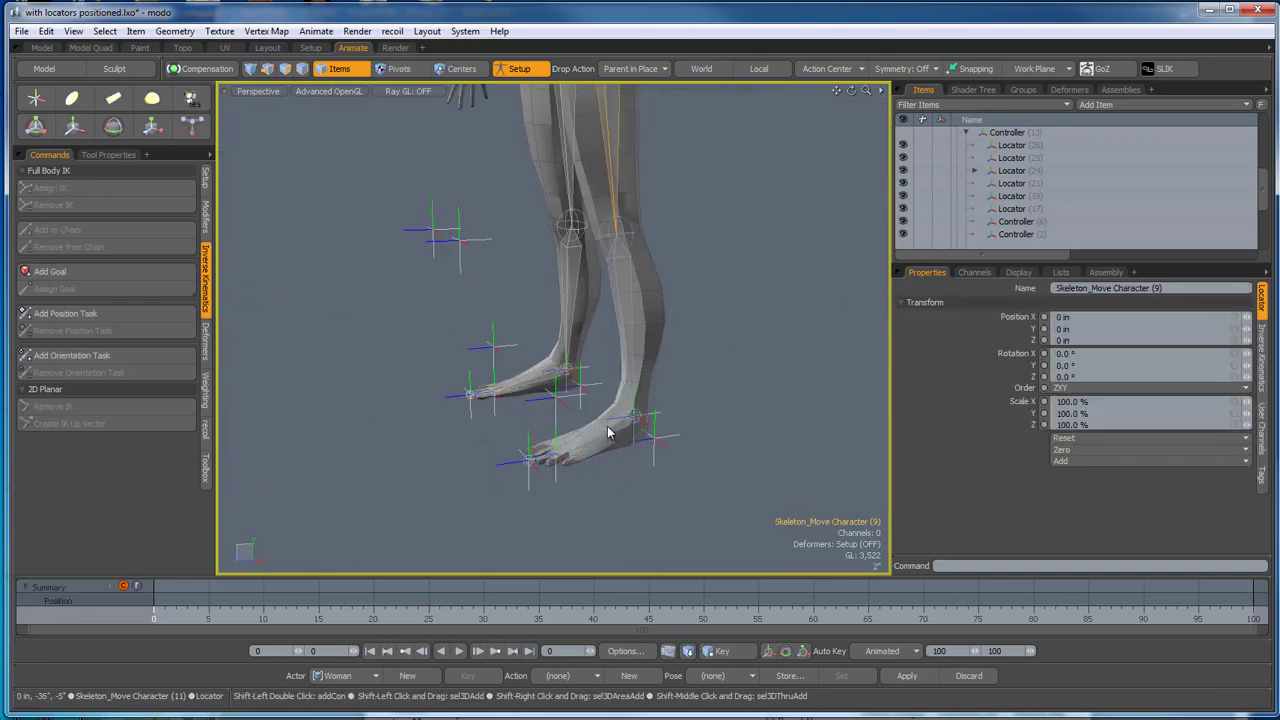
pyautogui.keyDown('shift'); pyautogui.click(633, 416); pyautogui.keyUp('shift')
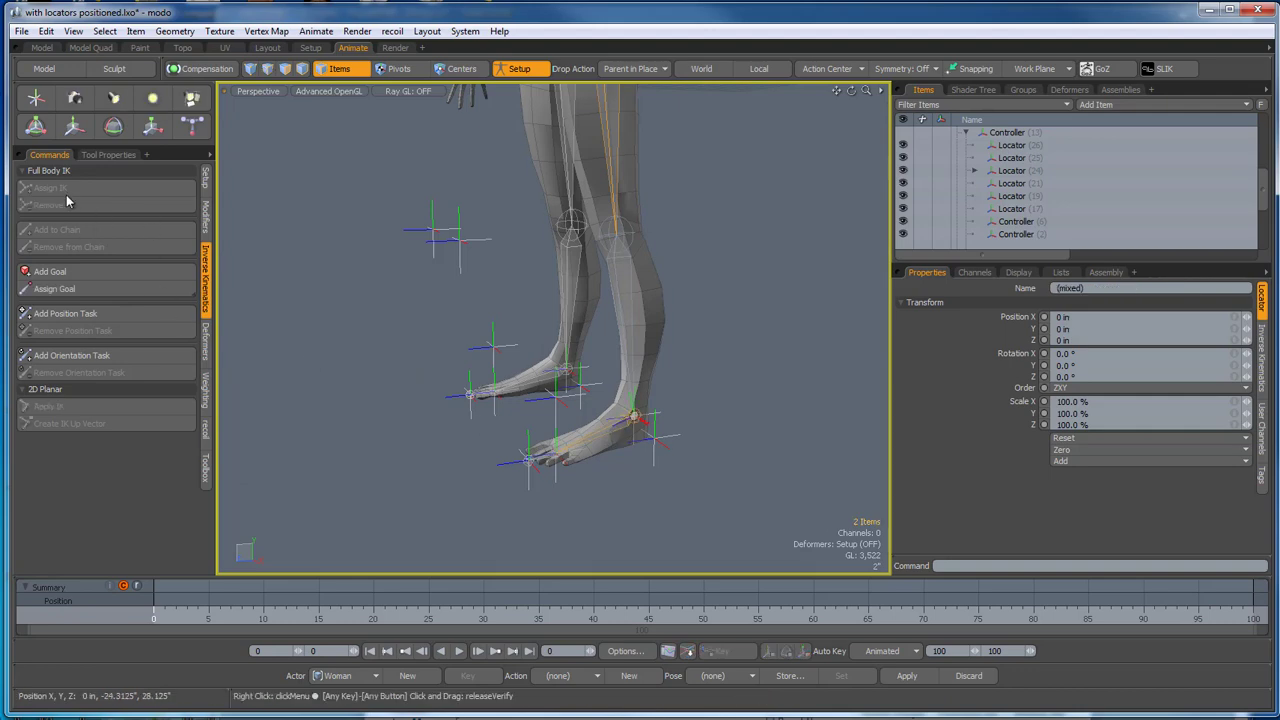
pyautogui.click(302, 410)
# Try to assign IK to the left leg from the hip's Controller to foot joint Skeleton_Move Character (11).
pyautogui.click(610, 437)
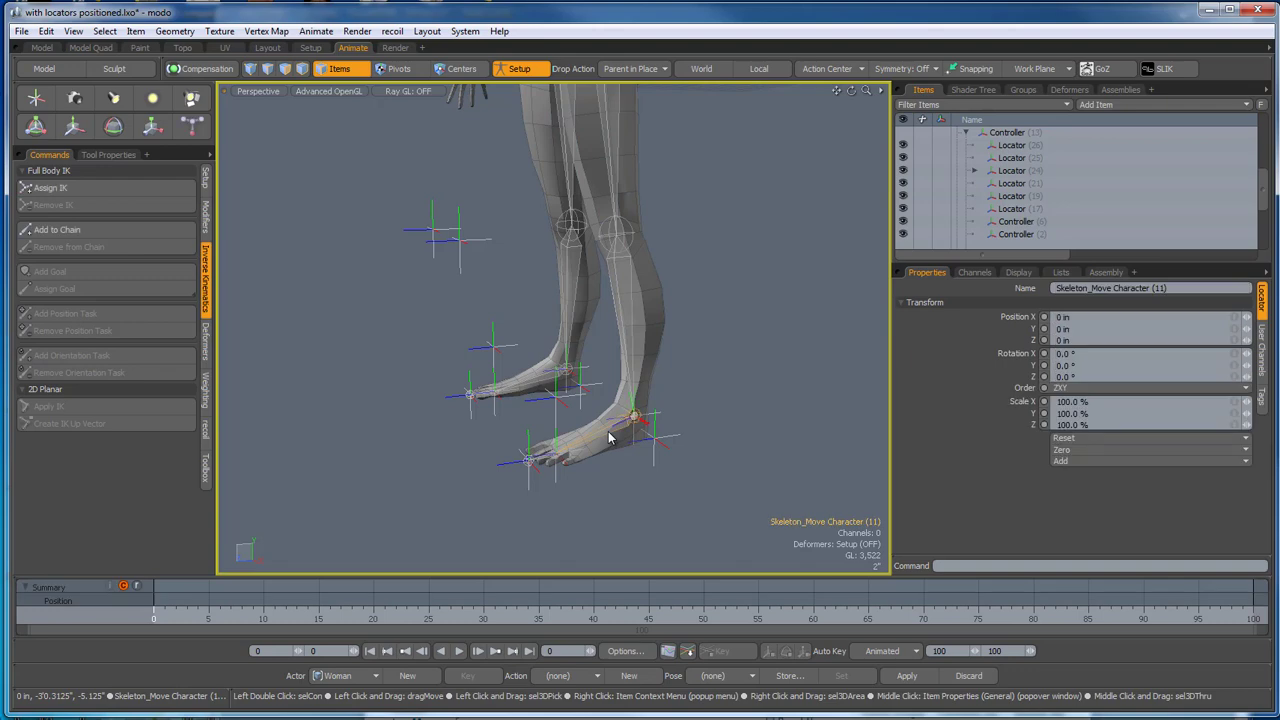
pyautogui.scroll(-3, 610, 437)
pyautogui.keyDown('alt'); pyautogui.moveTo(610, 437); pyautogui.dragTo(606, 229); pyautogui.keyUp('alt')
pyautogui.scroll(5, 577, 109)
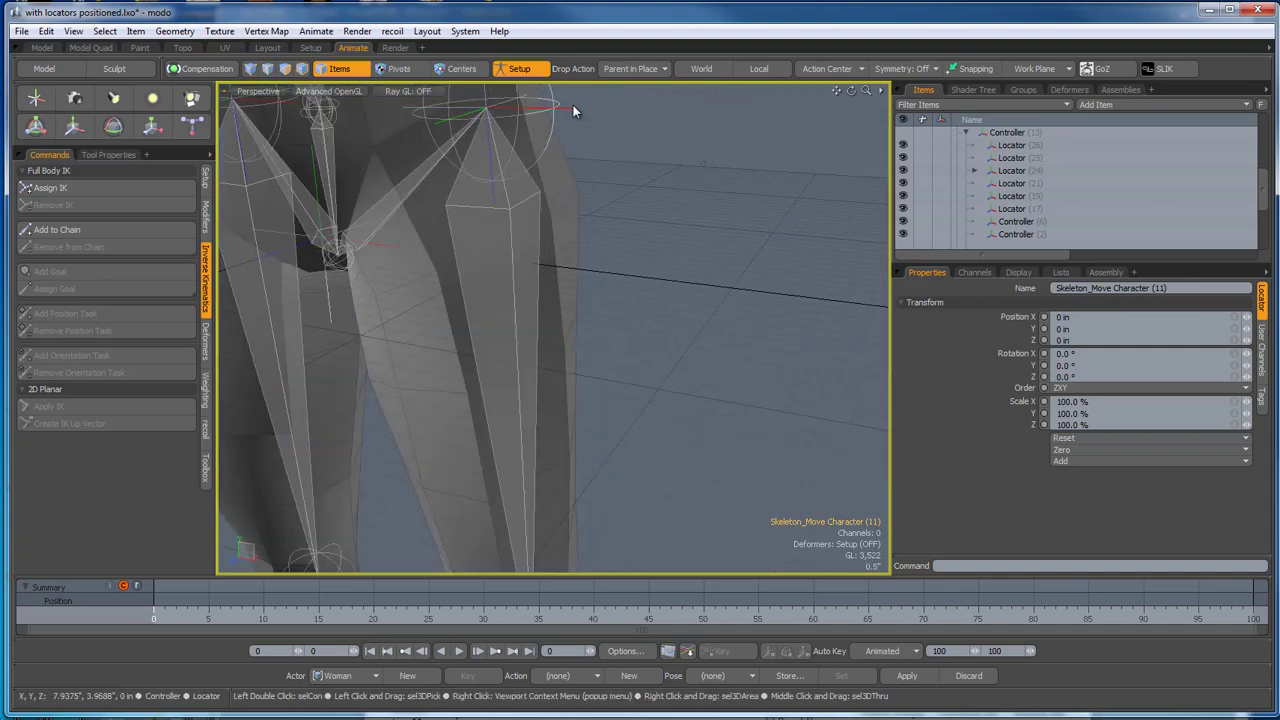
pyautogui.click(573, 106)
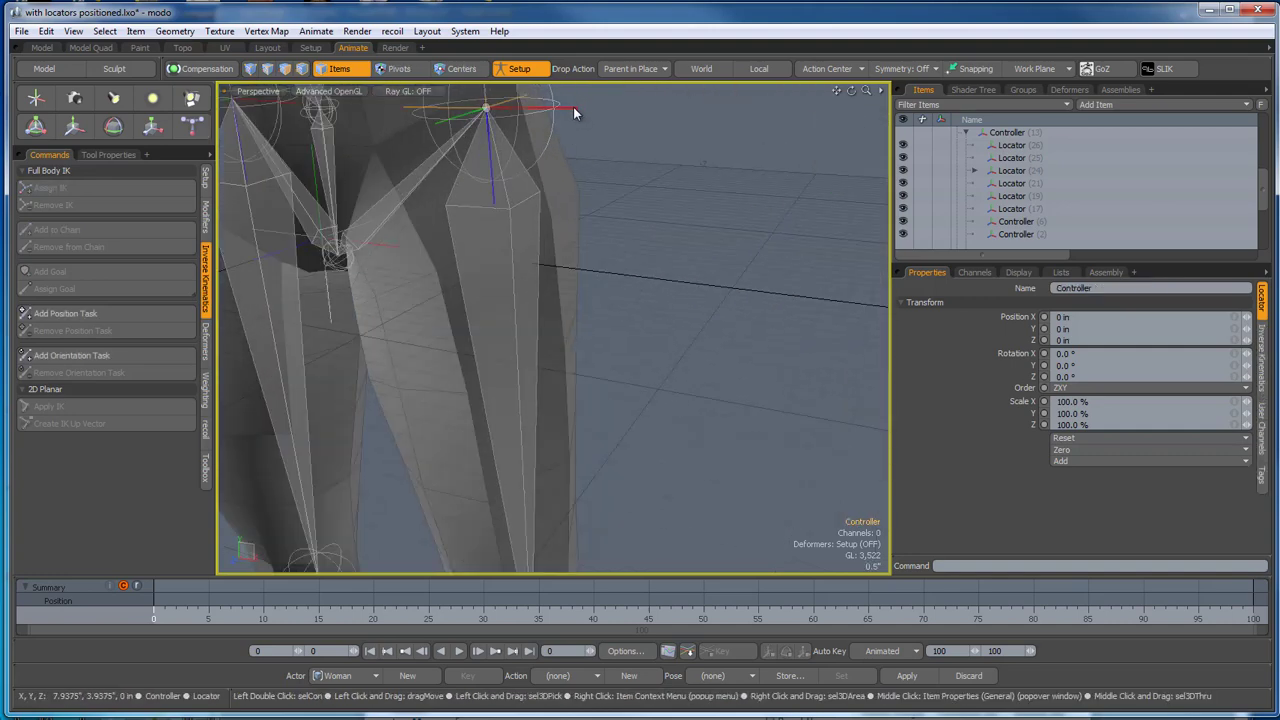
pyautogui.scroll(-5, 573, 107)
pyautogui.keyDown('alt'); pyautogui.moveTo(635, 365); pyautogui.dragTo(538, 485); pyautogui.keyUp('alt')
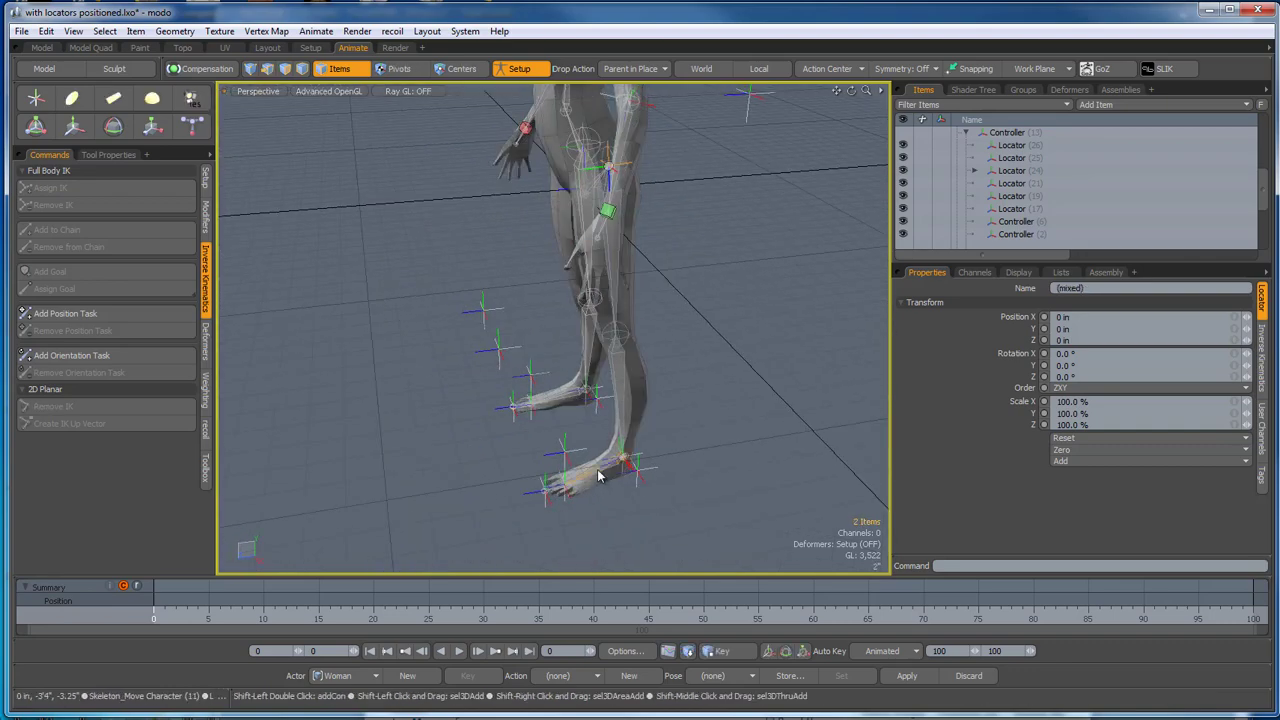
pyautogui.keyDown('alt'); pyautogui.moveTo(598, 476); pyautogui.dragTo(884, 441); pyautogui.keyUp('alt')
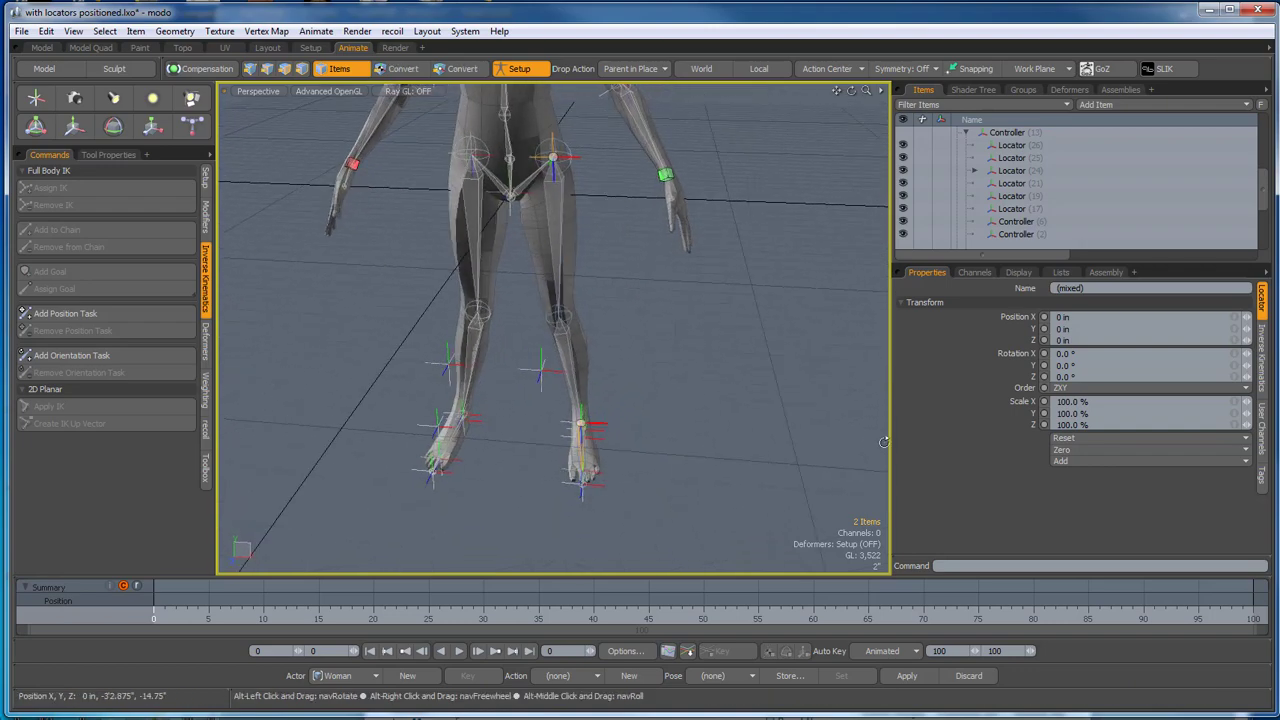
pyautogui.click(703, 324)
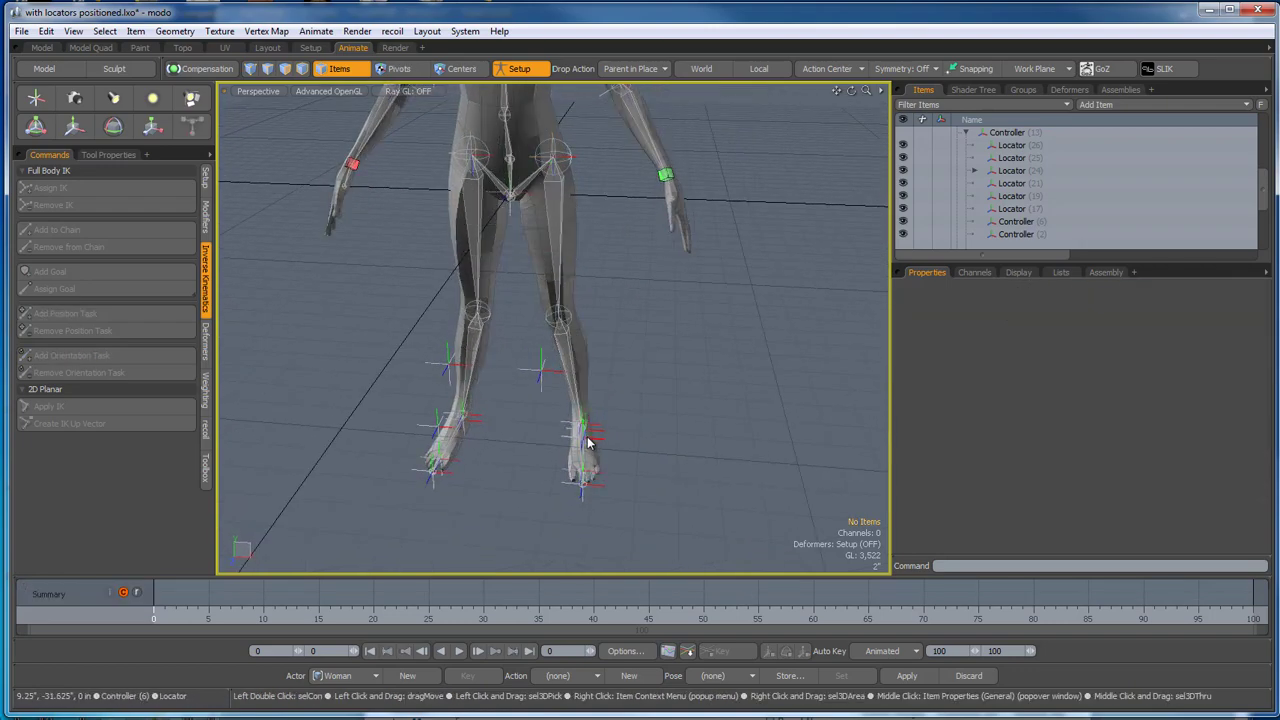
# Examine which IK commands are available for the foot and shin joints of both legs and the left hip controller.
pyautogui.keyDown('alt'); pyautogui.moveTo(565, 322); pyautogui.dragTo(615, 400); pyautogui.keyUp('alt')
pyautogui.click(619, 400)
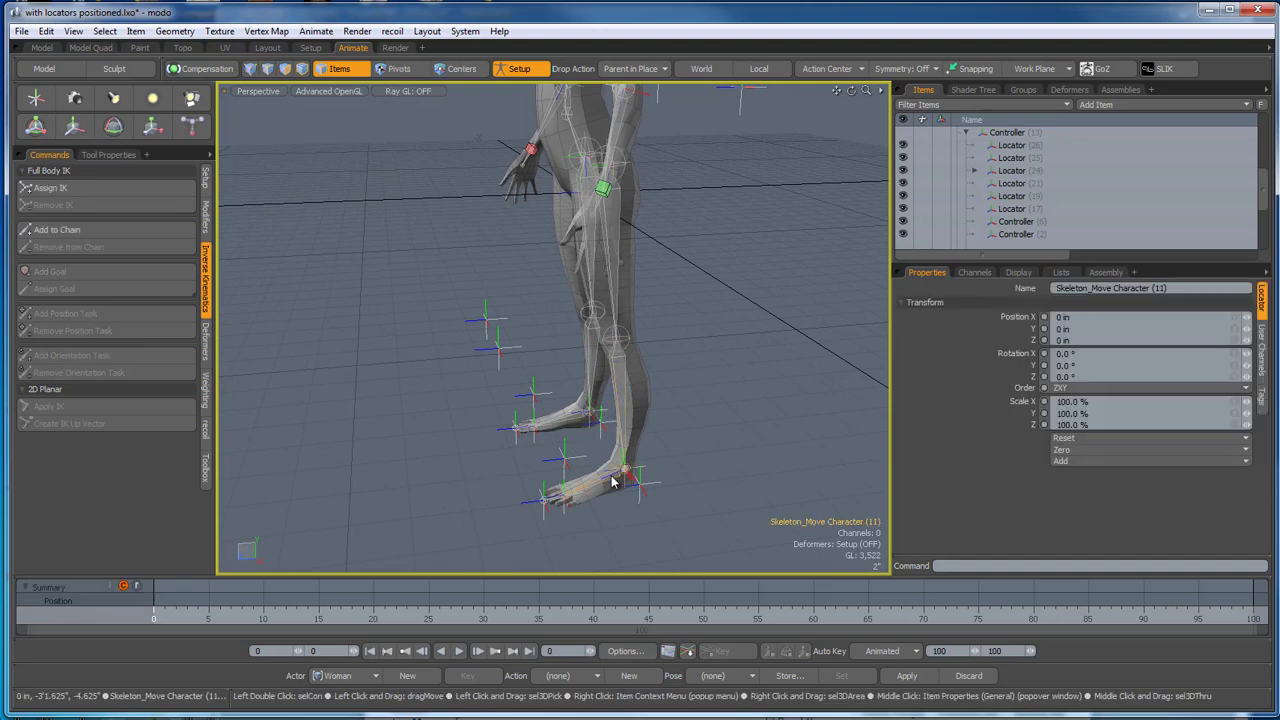
pyautogui.click(594, 360)
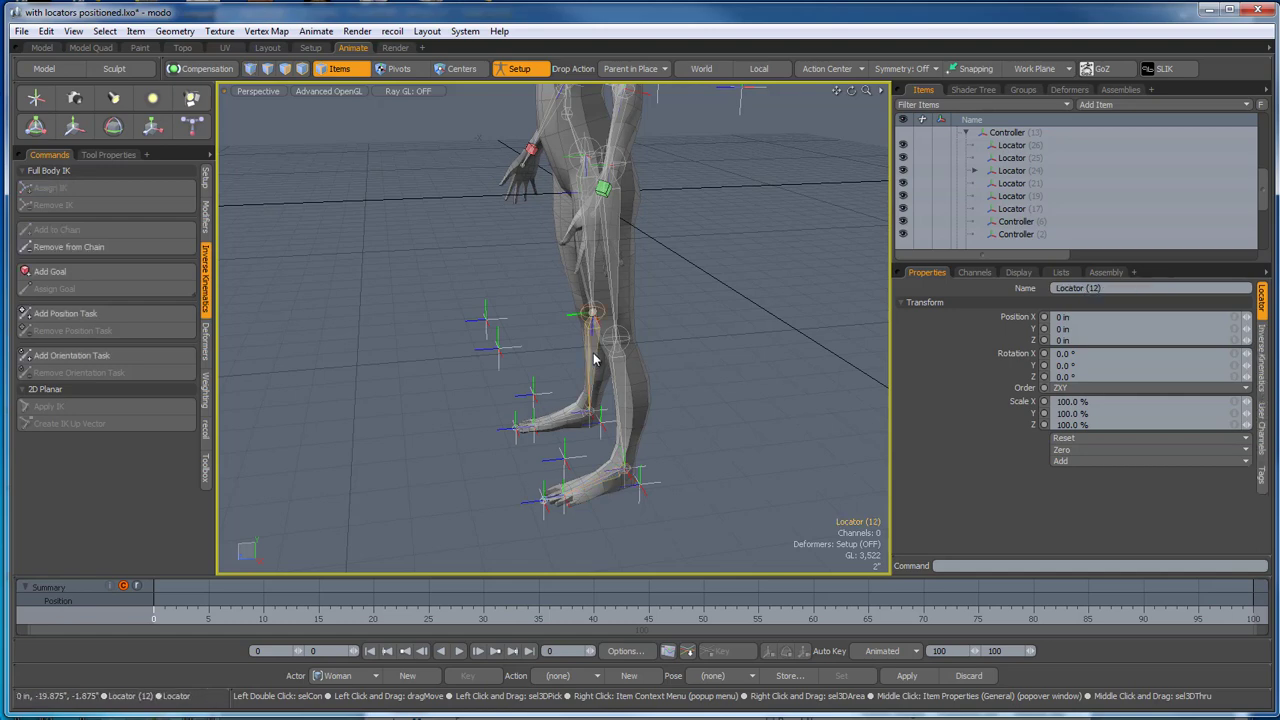
pyautogui.click(578, 420)
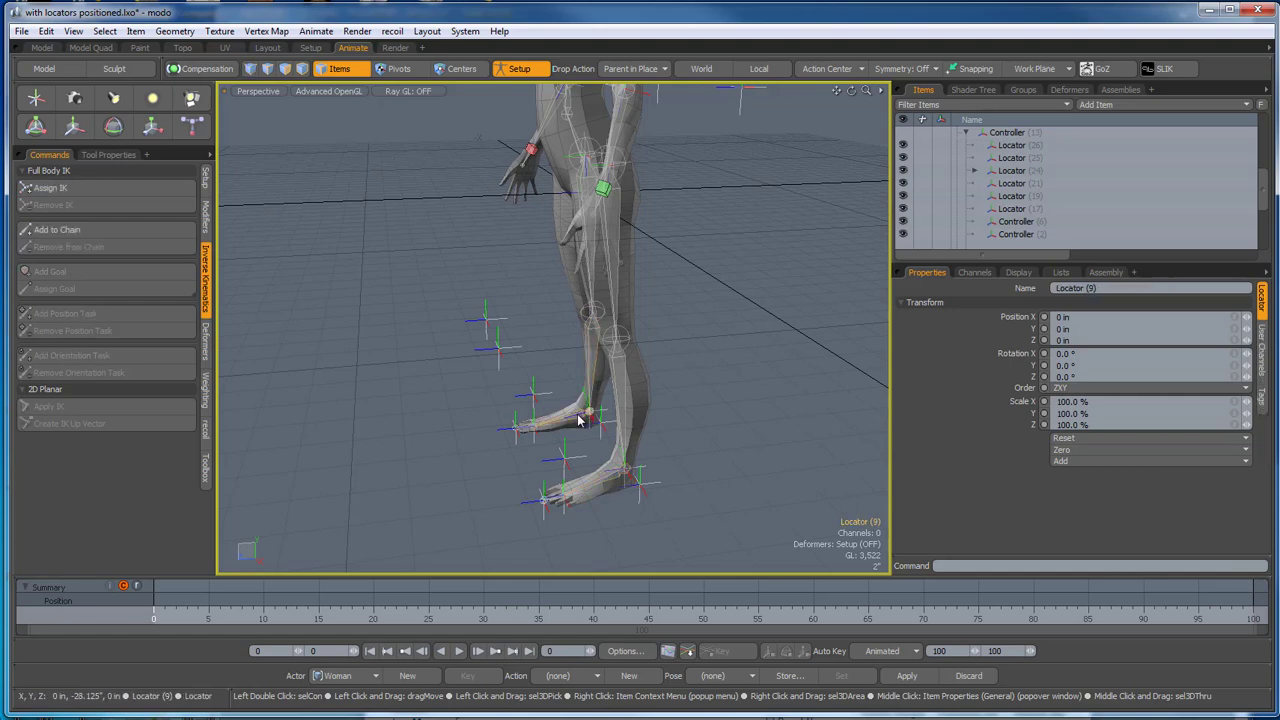
pyautogui.keyDown('alt'); pyautogui.moveTo(575, 485); pyautogui.dragTo(584, 287); pyautogui.keyUp('alt')
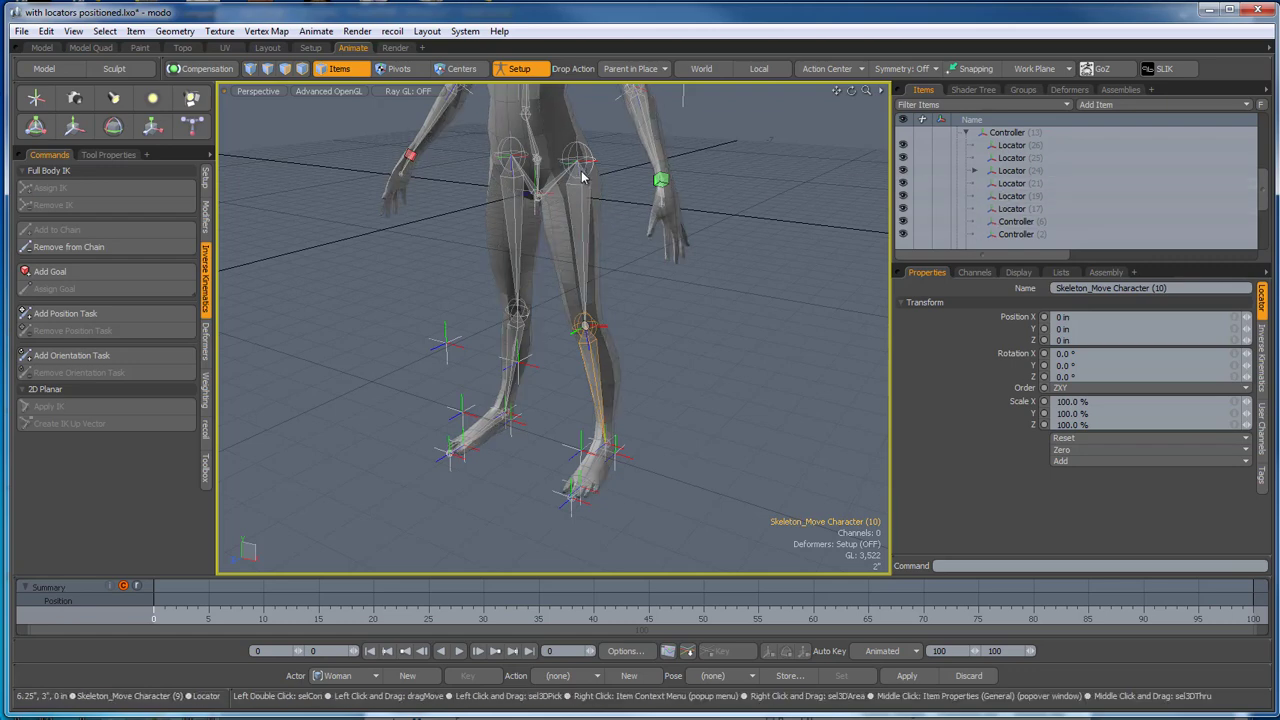
pyautogui.scroll(5, 594, 170)
pyautogui.click(641, 141)
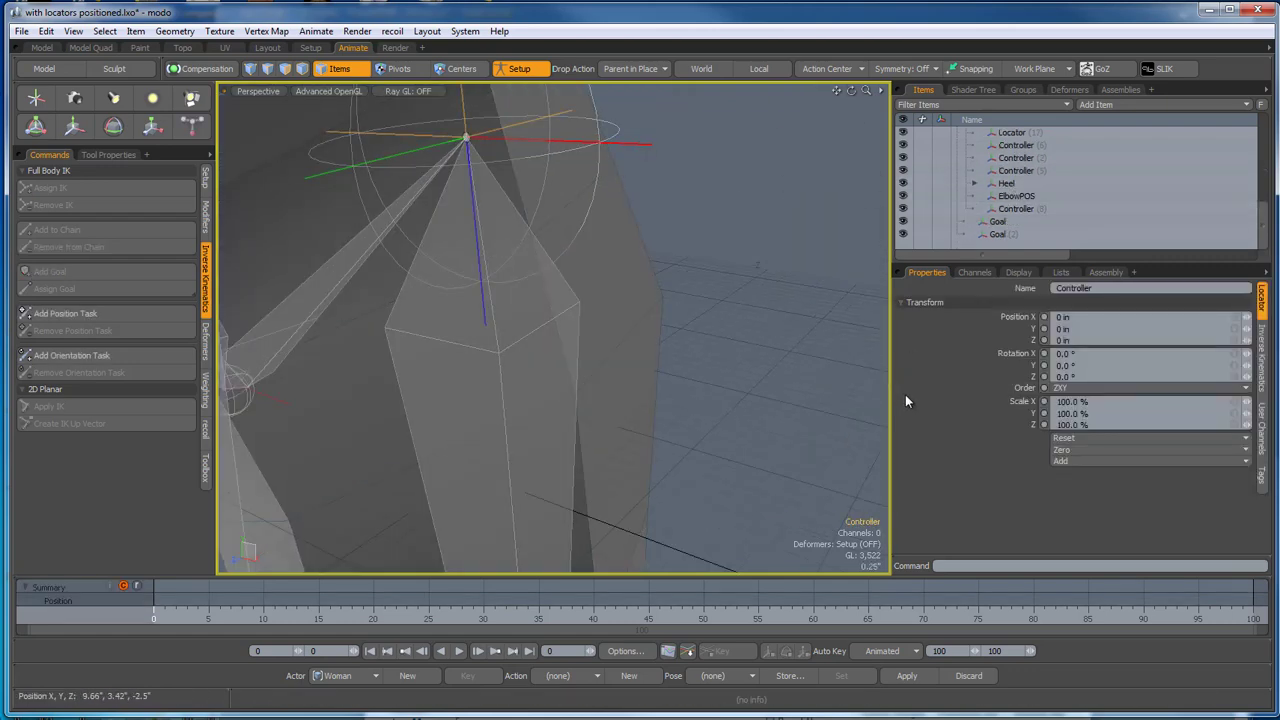
# Remove the left leg's existing IK by deleting FullBodyIK (2) under the hip's Controller in the skeleton hierarchy.
pyautogui.moveTo(1046, 263); pyautogui.dragTo(1046, 506)
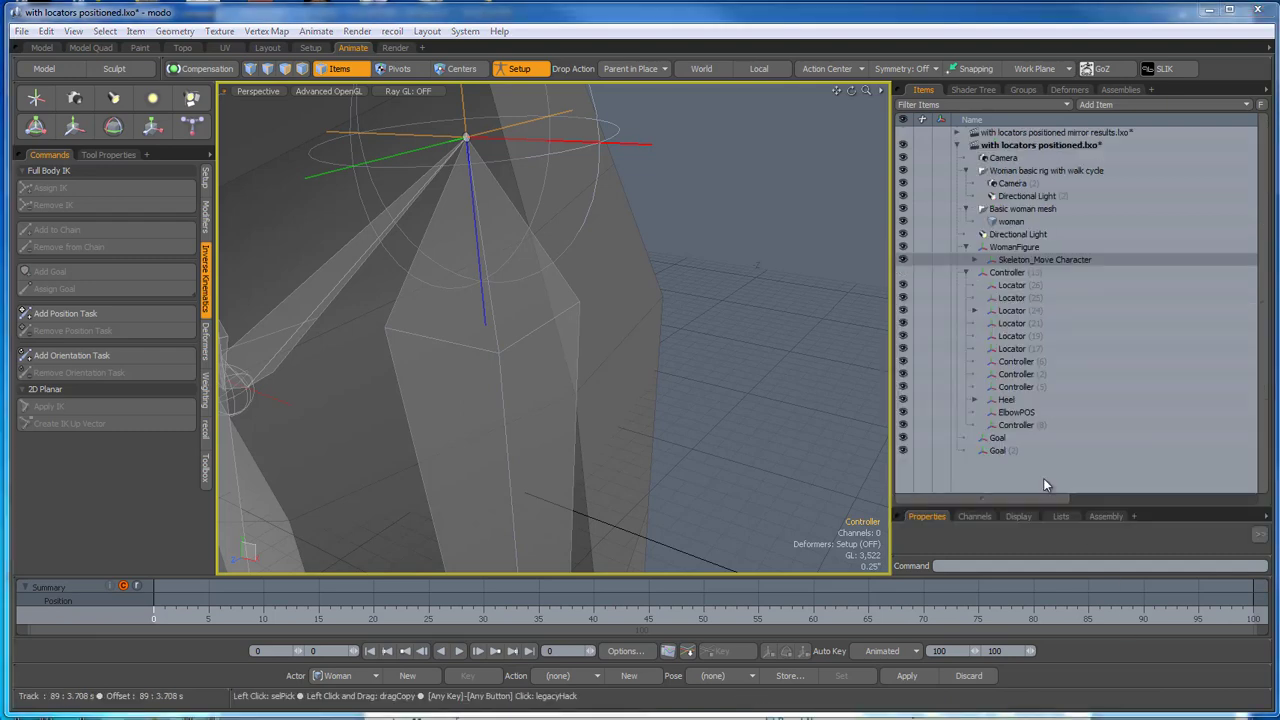
pyautogui.click(976, 262)
pyautogui.click(984, 285)
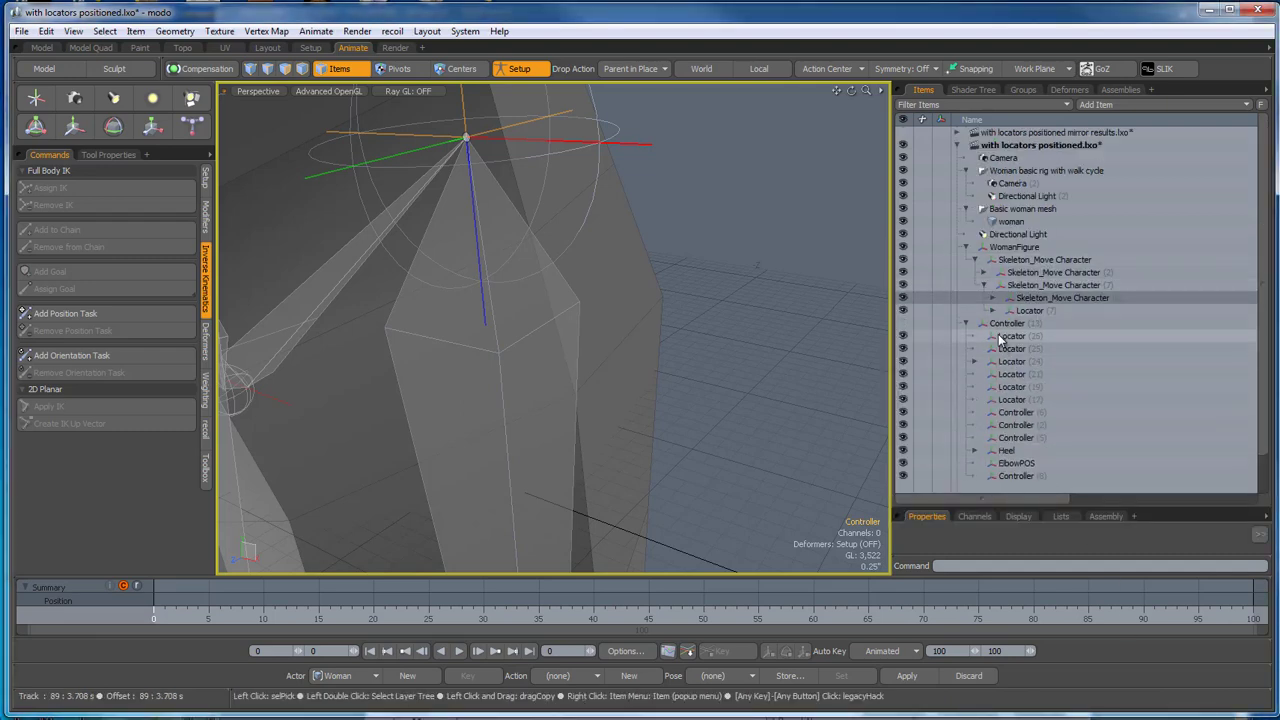
pyautogui.click(993, 298)
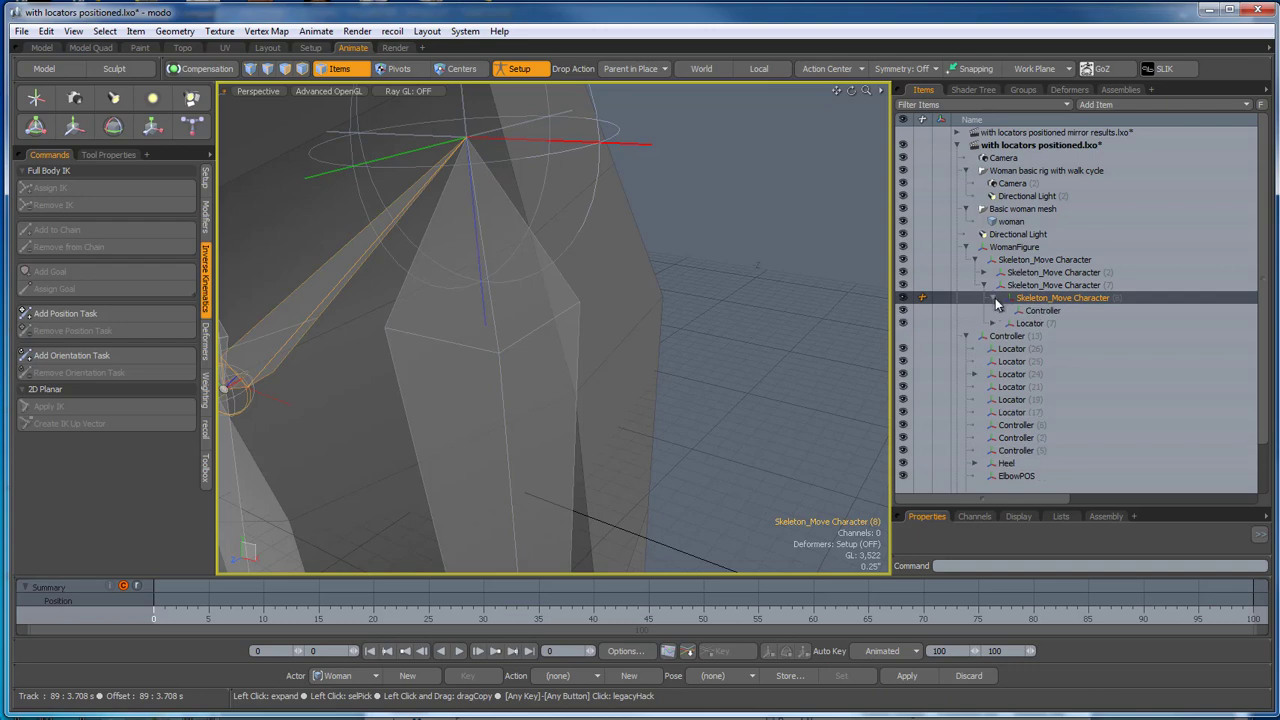
pyautogui.click(1001, 311)
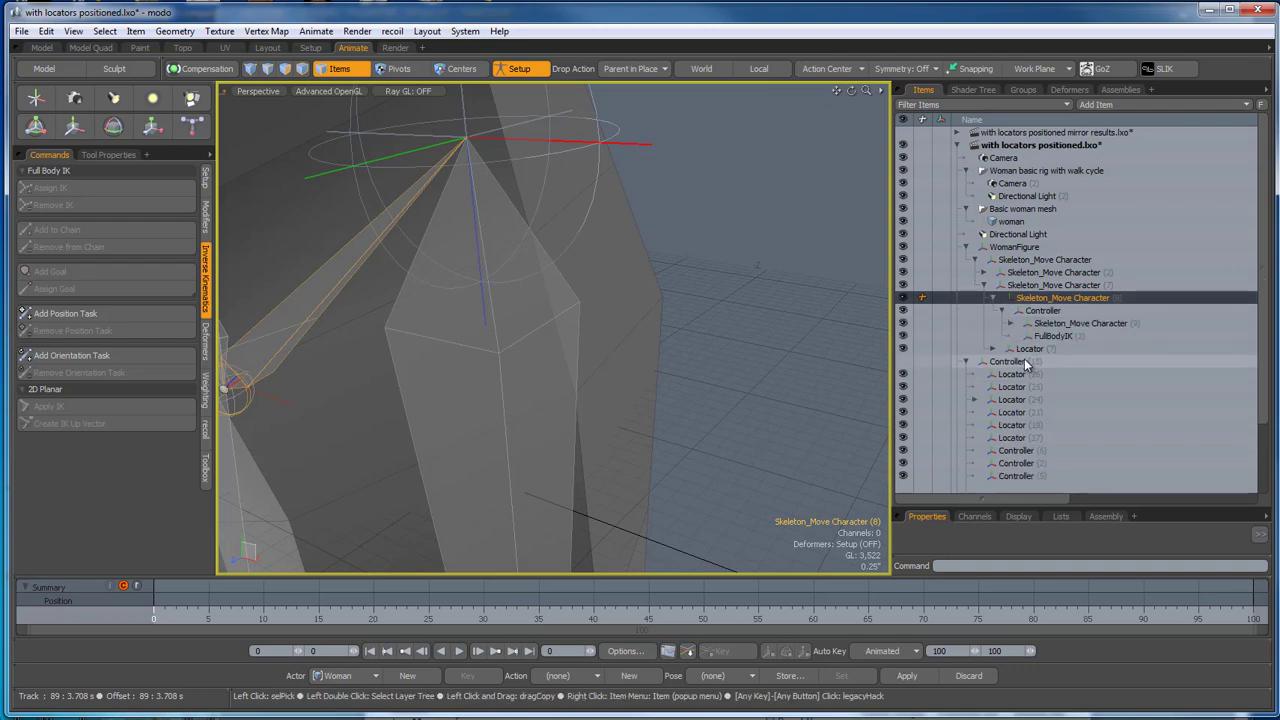
pyautogui.click(1049, 337)
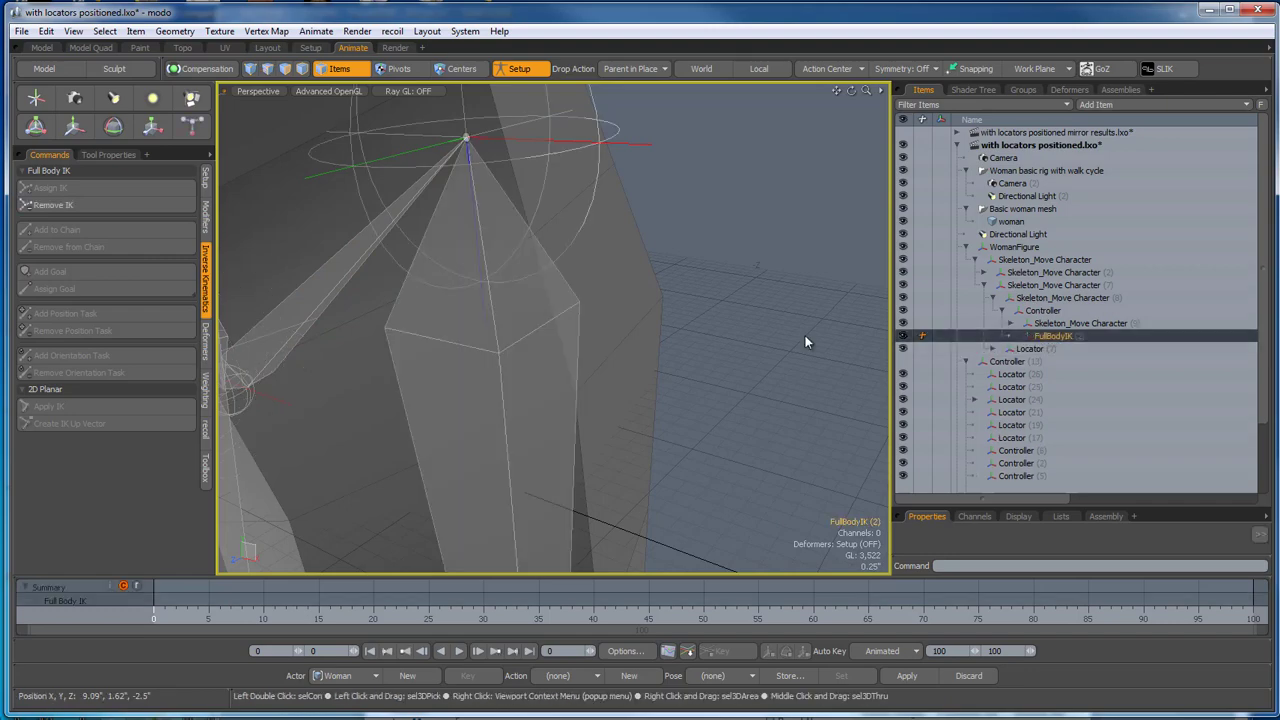
pyautogui.click(53, 208)
# Remove the right leg's existing IK by removing Full Body IK (2) under the right hip's Locator (13).
pyautogui.scroll(-6, 562, 345)
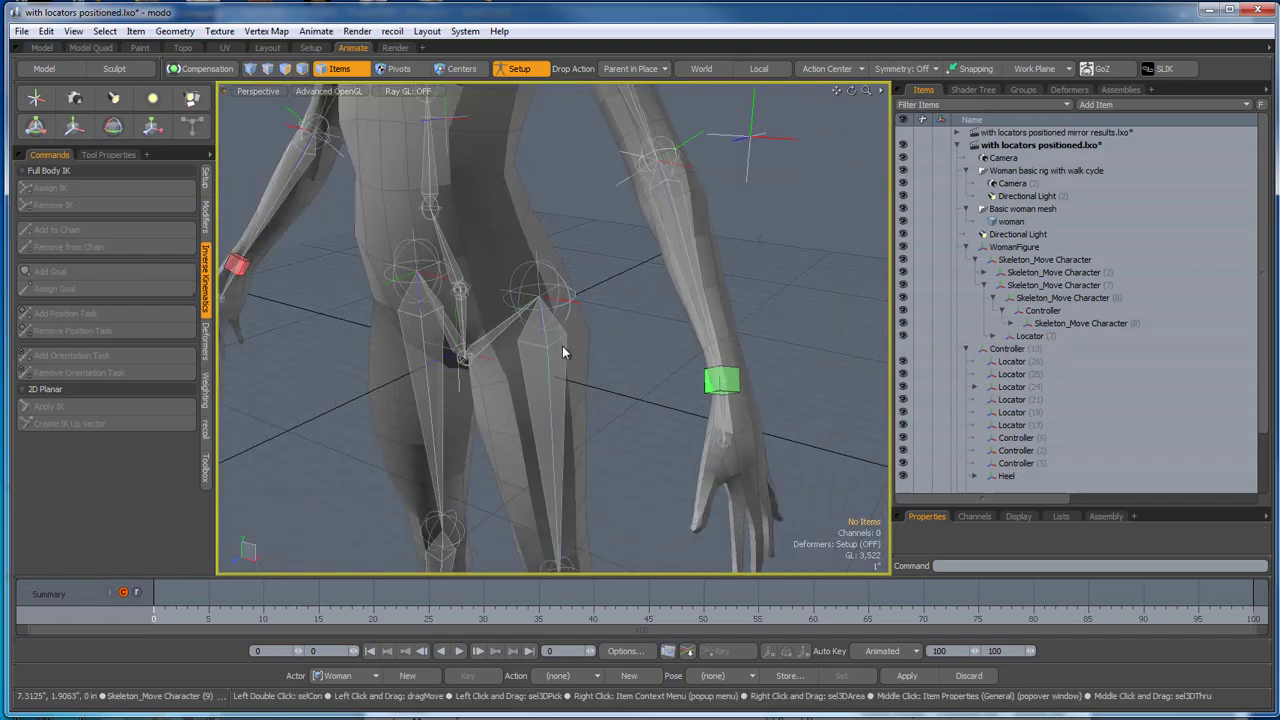
pyautogui.moveTo(465, 374)
pyautogui.keyDown('alt'); pyautogui.mouseDown()
pyautogui.moveTo(427, 367)
pyautogui.moveTo(449, 366)
pyautogui.mouseUp(); pyautogui.keyUp('alt')
pyautogui.scroll(4, 431, 292)
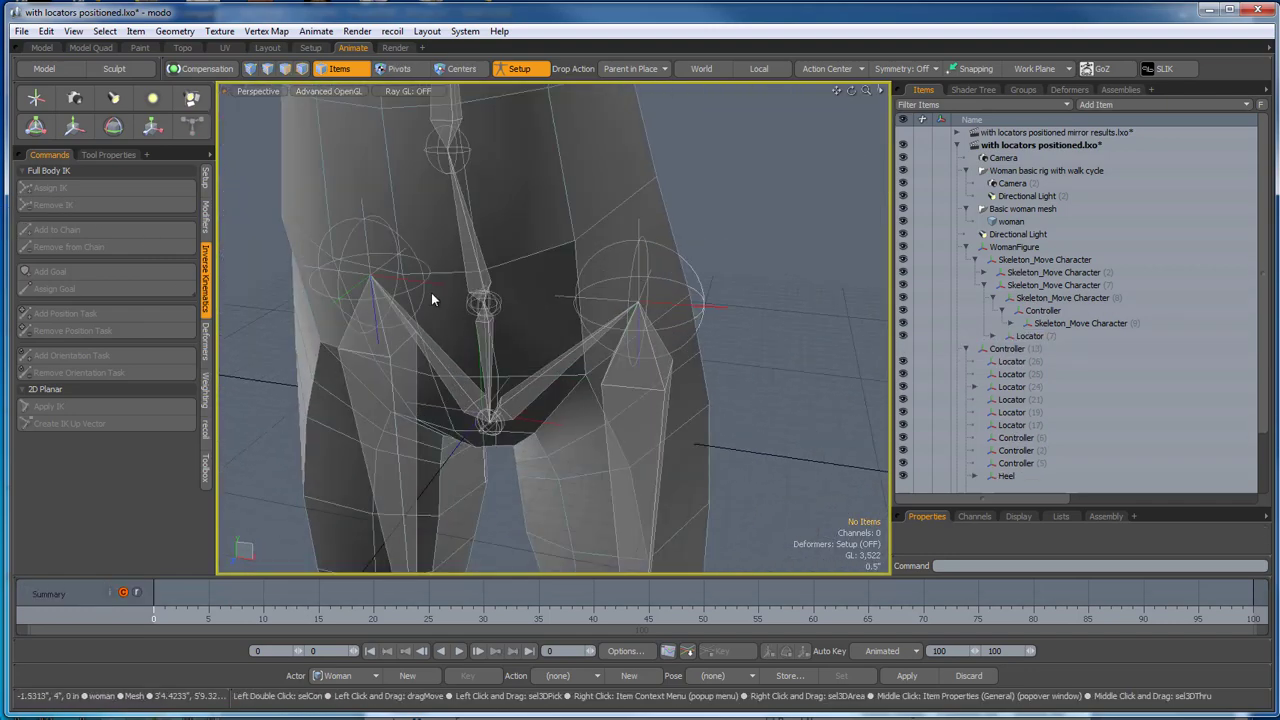
pyautogui.click(435, 283)
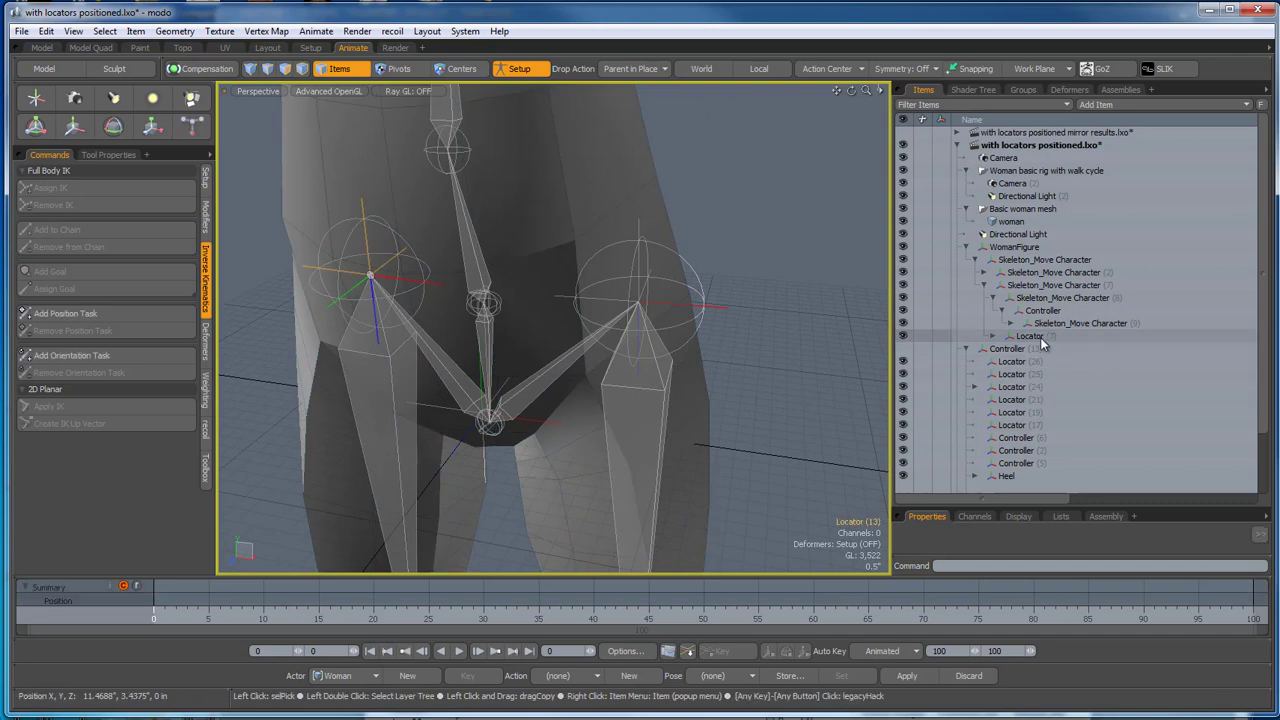
pyautogui.click(994, 337)
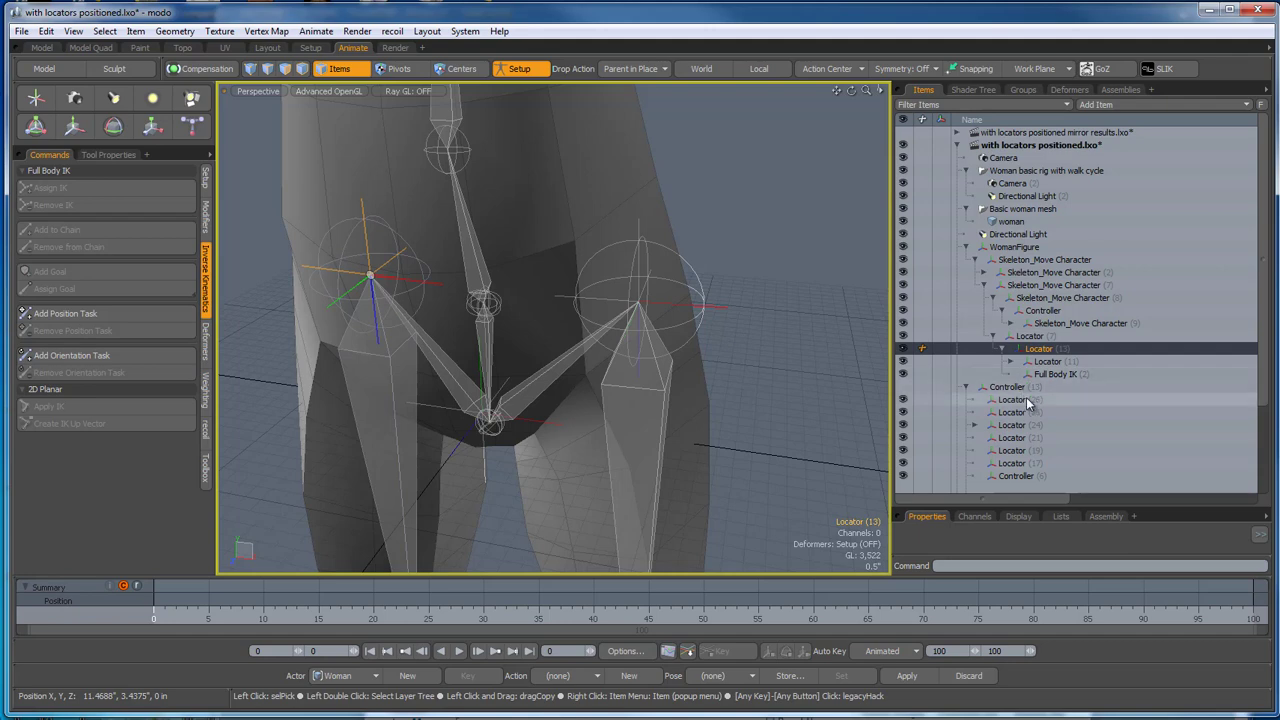
pyautogui.click(1058, 374)
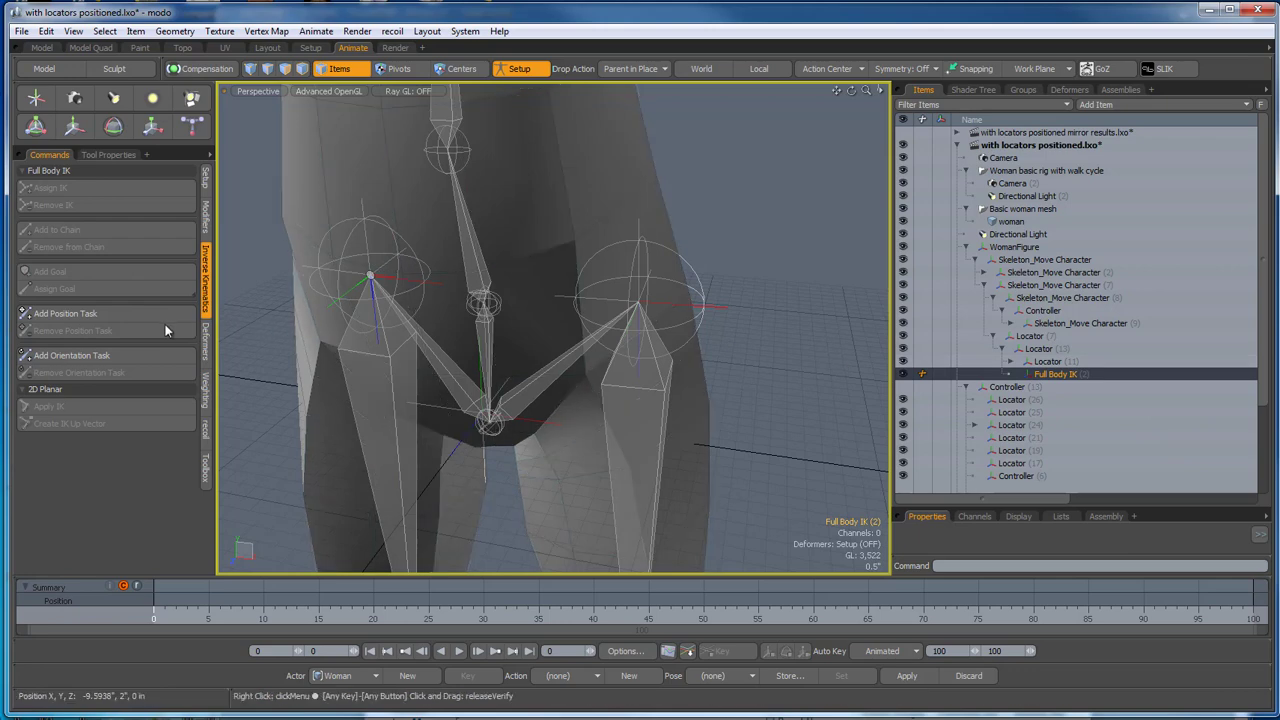
pyautogui.click(207, 222)
pyautogui.click(209, 267)
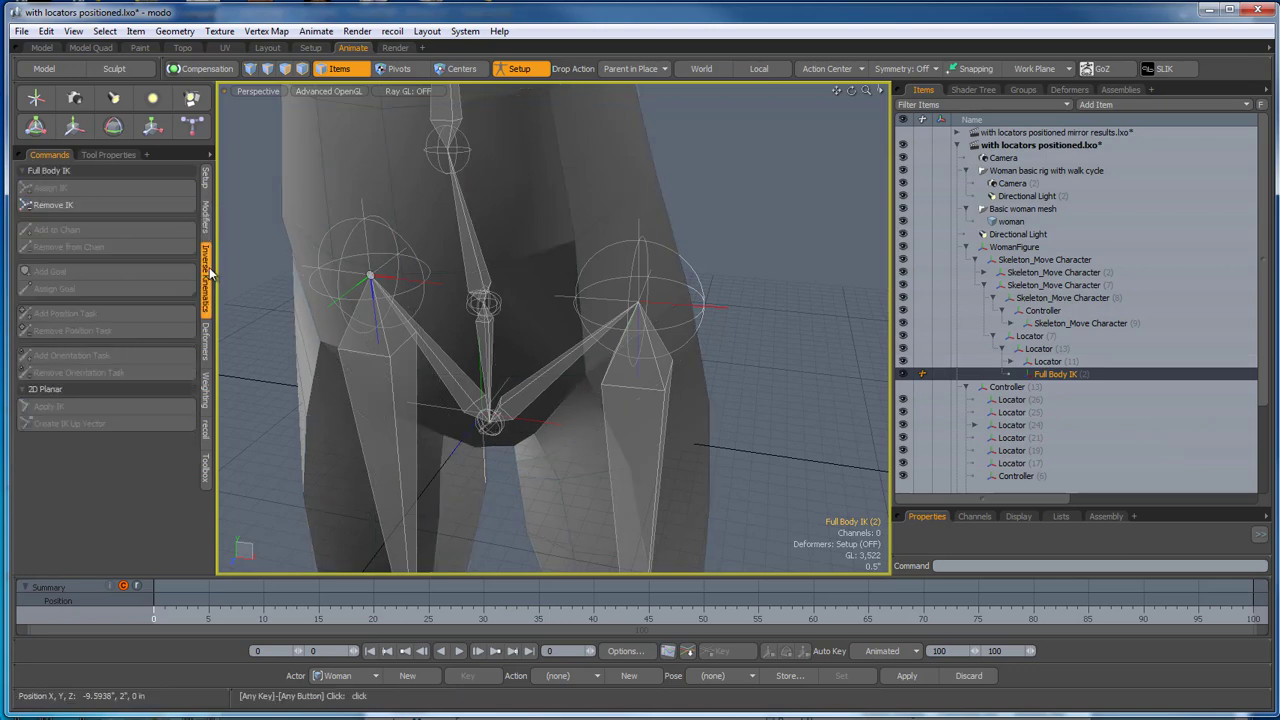
pyautogui.click(110, 210)
# Assign IK to the left leg from thigh joint Skeleton_Move Character (9) to foot joint Skeleton_Move Character (11) and add an ankle goal.
pyautogui.scroll(-6, 790, 265)
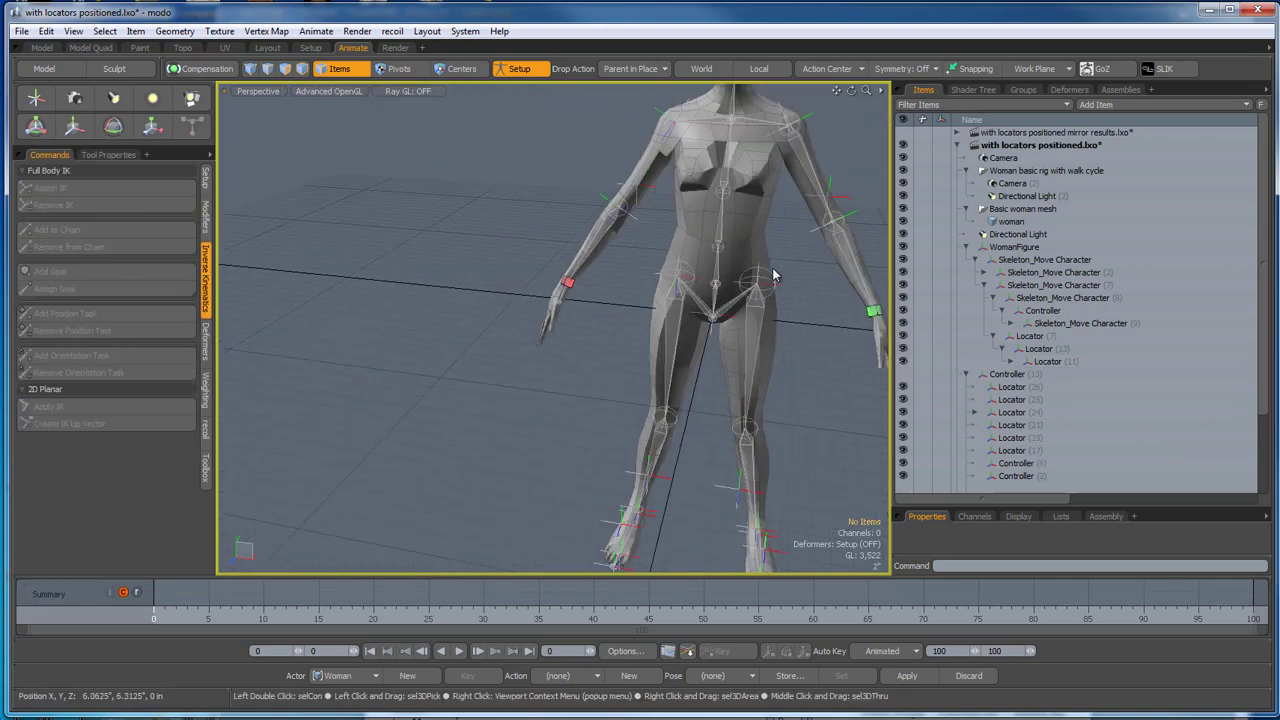
pyautogui.moveTo(812, 384)
pyautogui.keyDown('alt'); pyautogui.mouseDown()
pyautogui.moveTo(824, 393)
pyautogui.moveTo(816, 382)
pyautogui.mouseUp(); pyautogui.keyUp('alt')
pyautogui.keyDown('alt'); pyautogui.keyDown('shift'); pyautogui.moveTo(816, 382); pyautogui.dragTo(604, 246); pyautogui.keyUp('shift'); pyautogui.keyUp('alt')
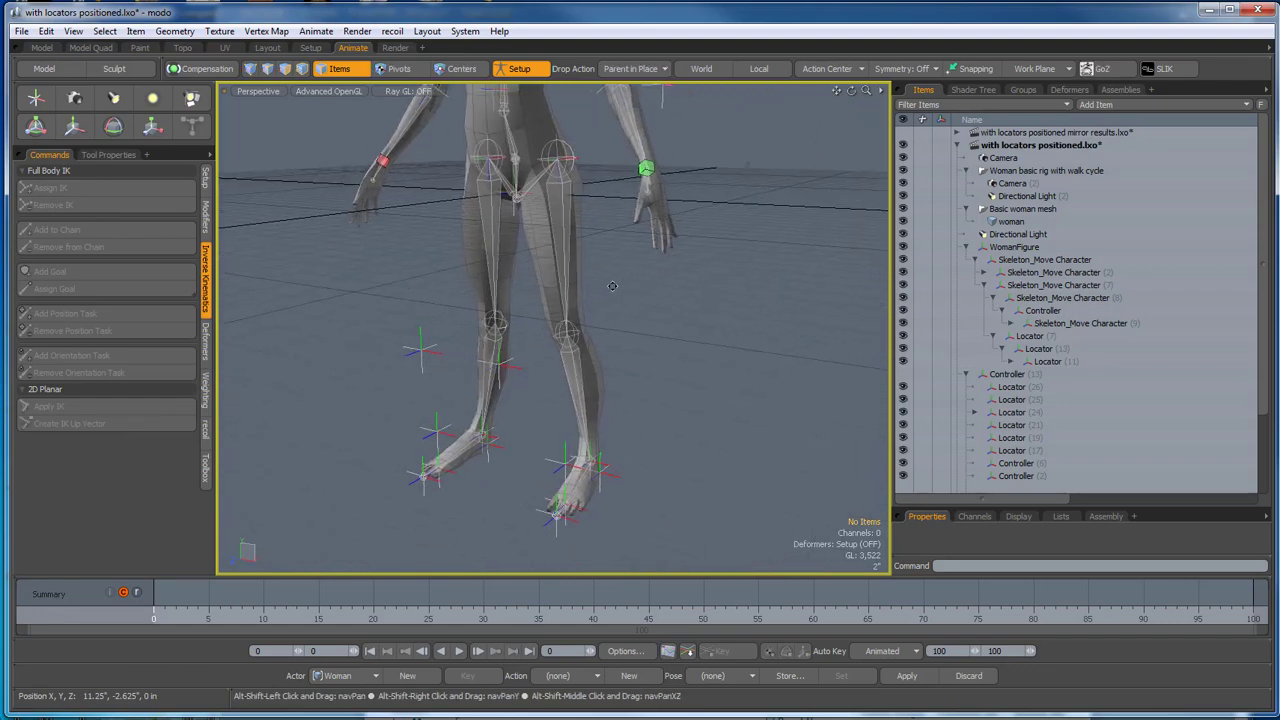
pyautogui.scroll(3, 548, 208)
pyautogui.click(556, 198)
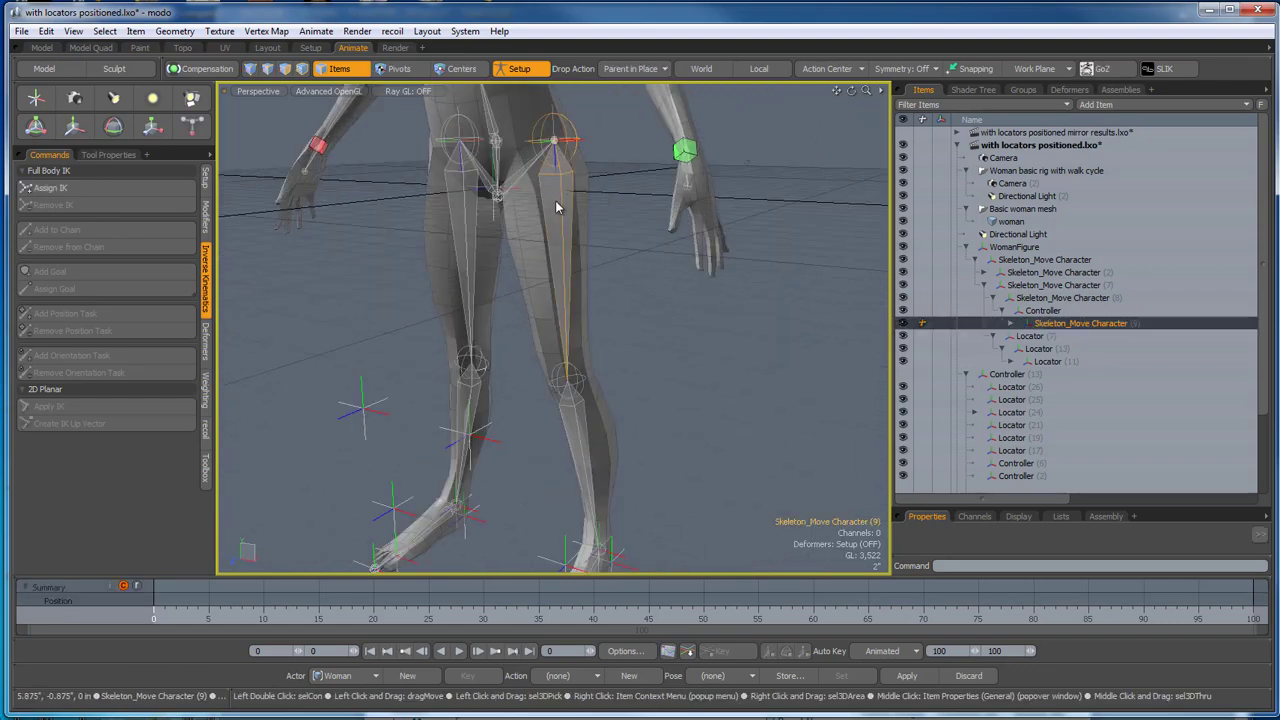
pyautogui.scroll(-2, 620, 377)
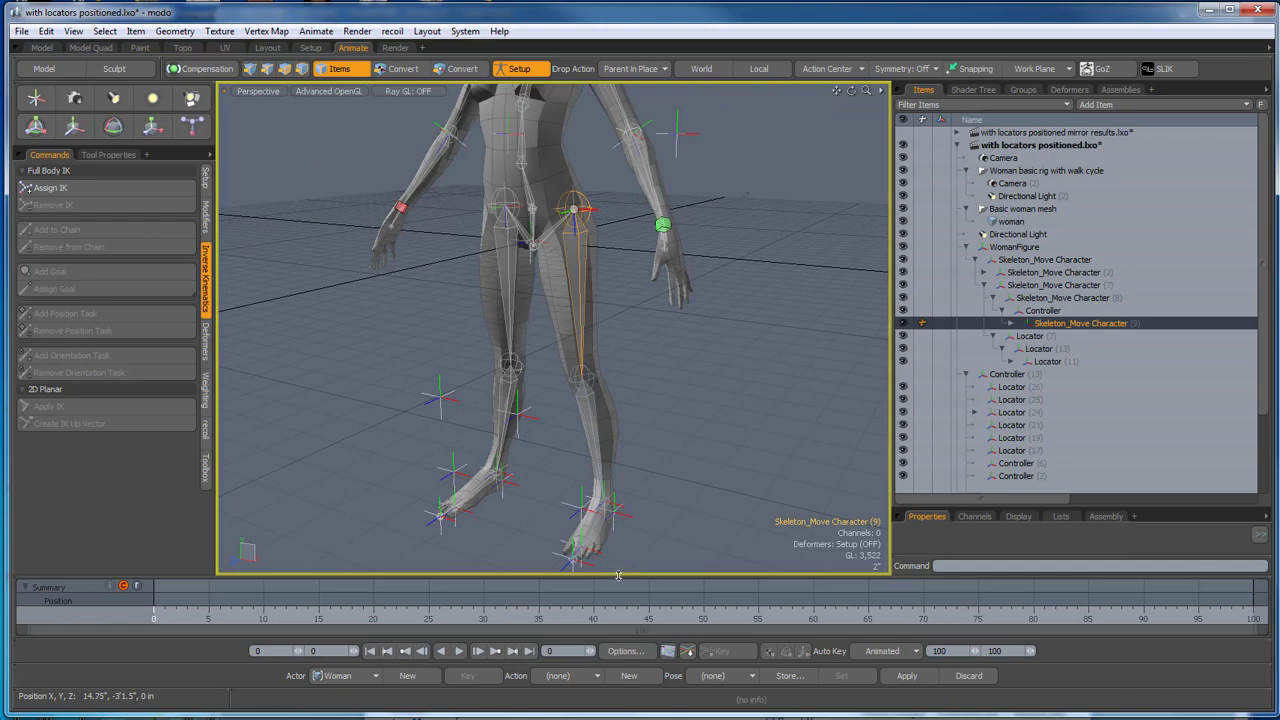
pyautogui.keyDown('shift'); pyautogui.click(595, 530); pyautogui.keyUp('shift')
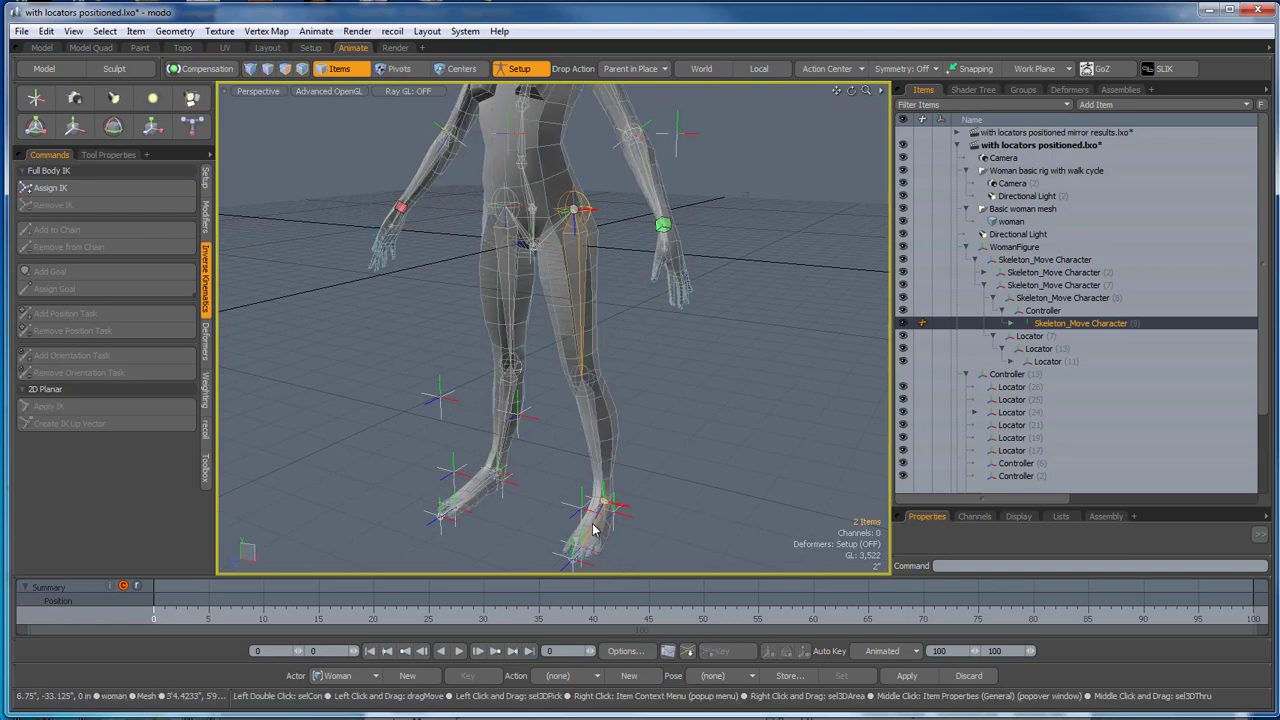
pyautogui.click(120, 188)
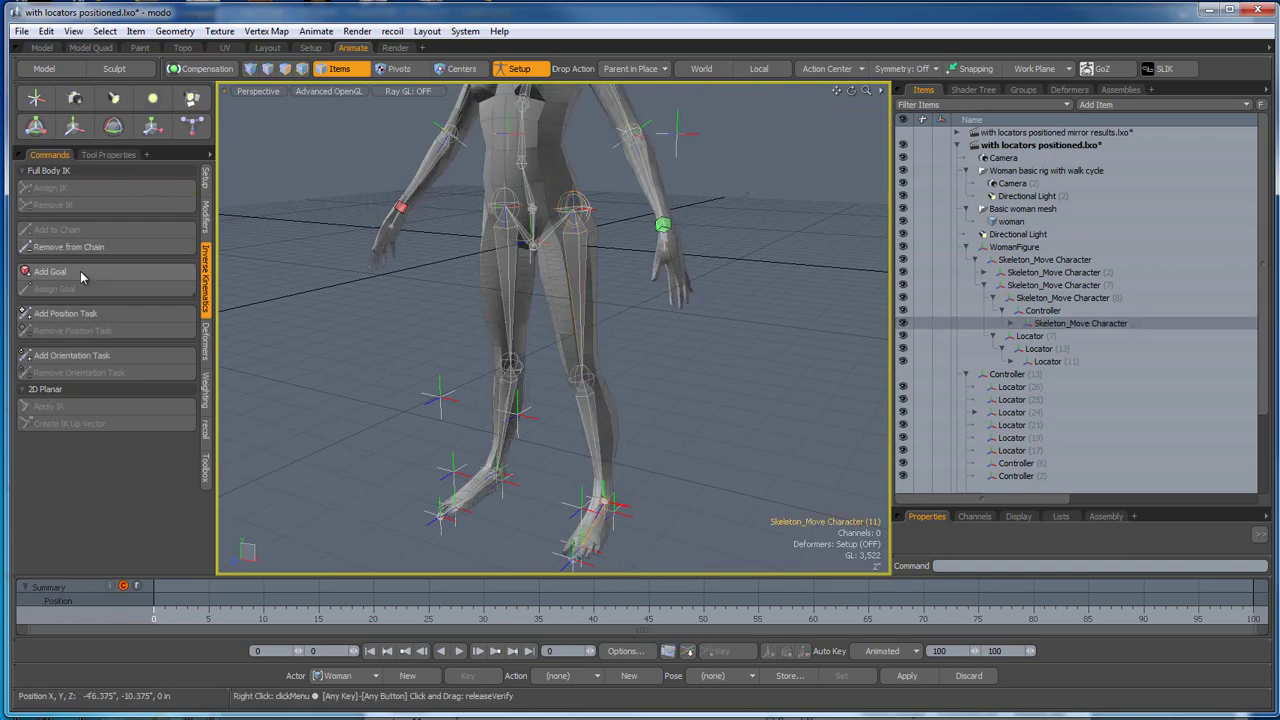
pyautogui.click(82, 273)
# Assign IK to the right leg from the thigh joint to the foot joint and add a goal at the ankle.
pyautogui.scroll(2, 340, 320)
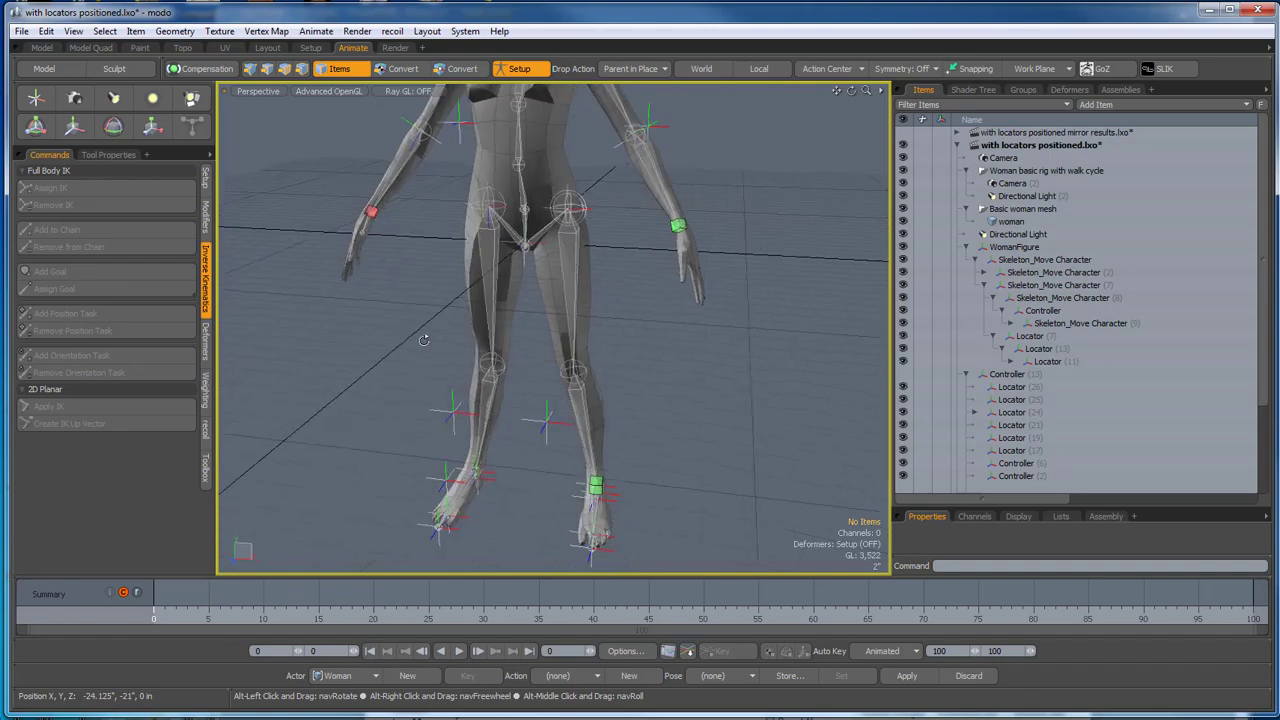
pyautogui.click(490, 245)
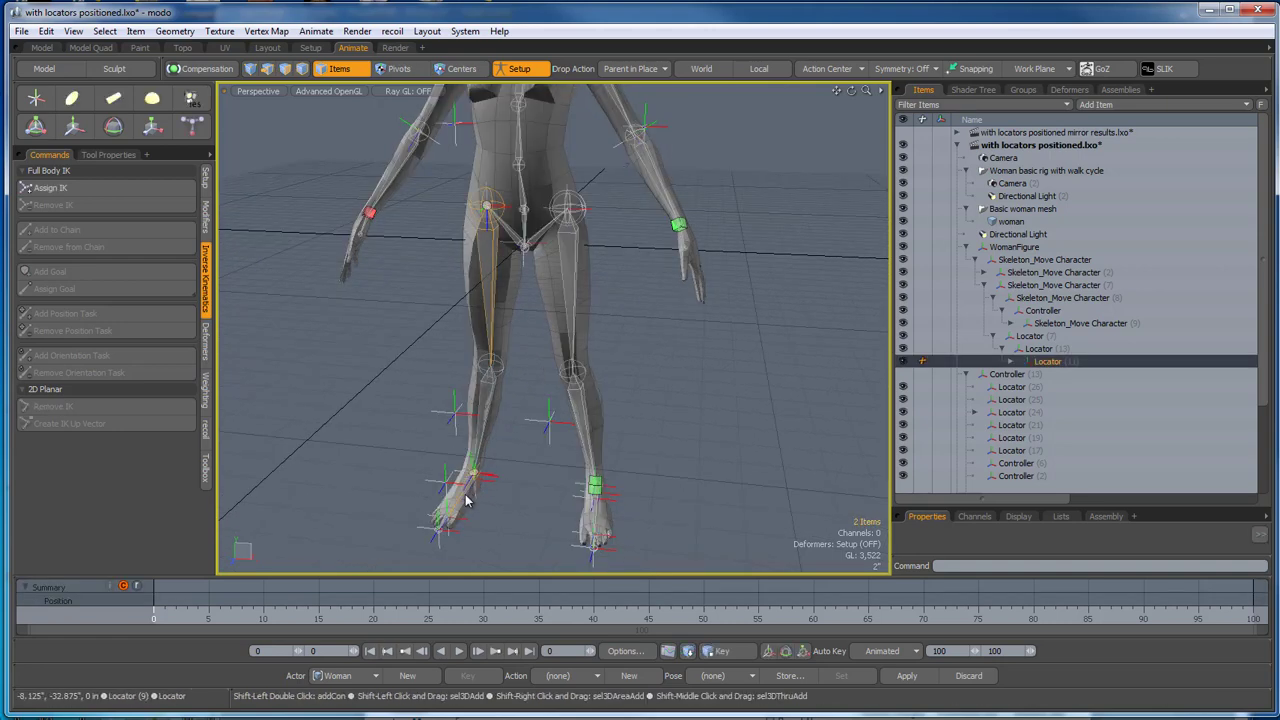
pyautogui.click(46, 188)
pyautogui.click(74, 280)
pyautogui.click(314, 417)
# Add a Direction constraint from the left hip's Controller to the left ankle goal, with Controller (2) as its up vector.
pyautogui.keyDown('alt'); pyautogui.moveTo(314, 417); pyautogui.dragTo(385, 413); pyautogui.keyUp('alt')
pyautogui.keyDown('alt'); pyautogui.keyDown('shift'); pyautogui.moveTo(504, 362); pyautogui.dragTo(477, 321); pyautogui.keyUp('shift'); pyautogui.keyUp('alt')
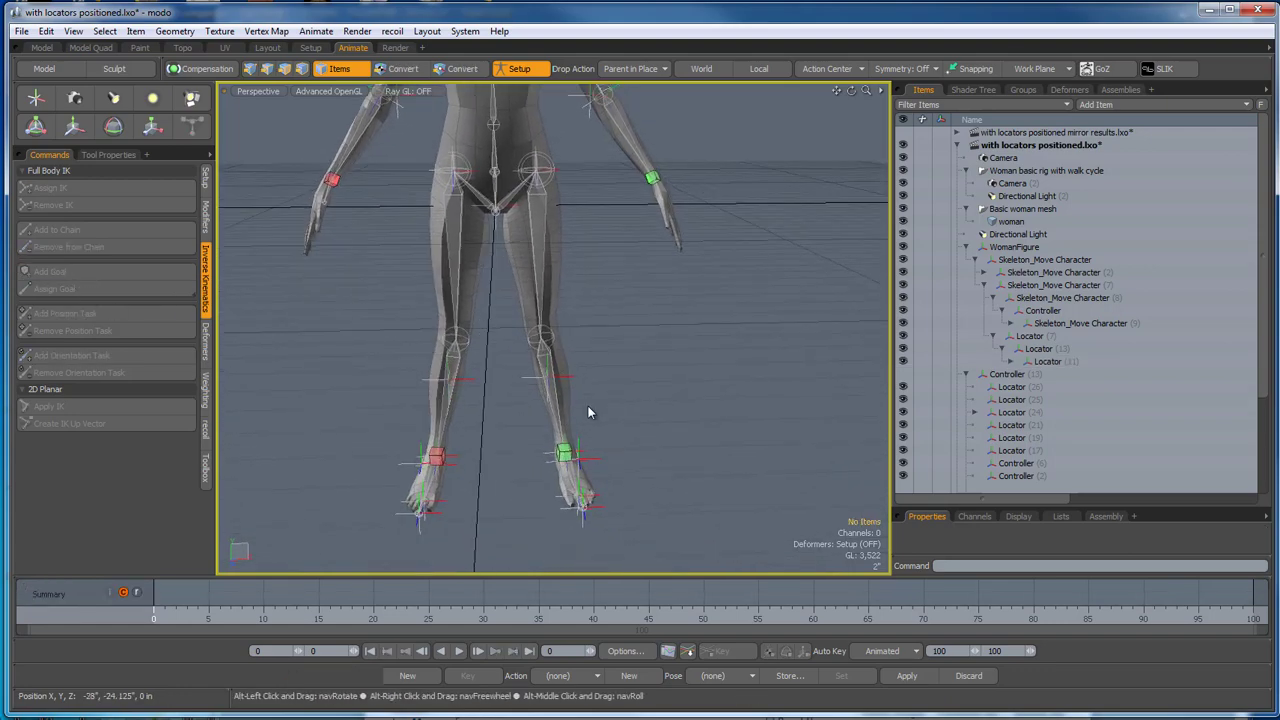
pyautogui.keyDown('alt'); pyautogui.moveTo(752, 399); pyautogui.dragTo(537, 380); pyautogui.keyUp('alt')
pyautogui.scroll(7, 566, 177)
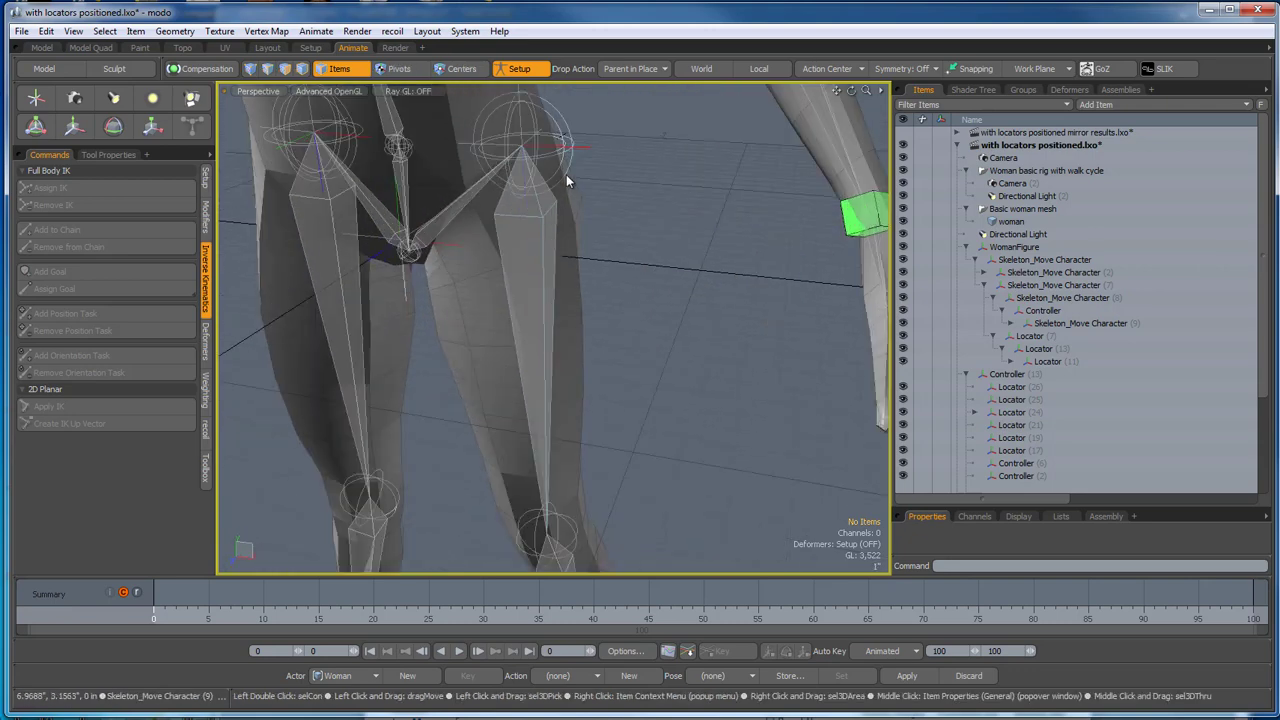
pyautogui.click(594, 143)
pyautogui.scroll(-7, 594, 143)
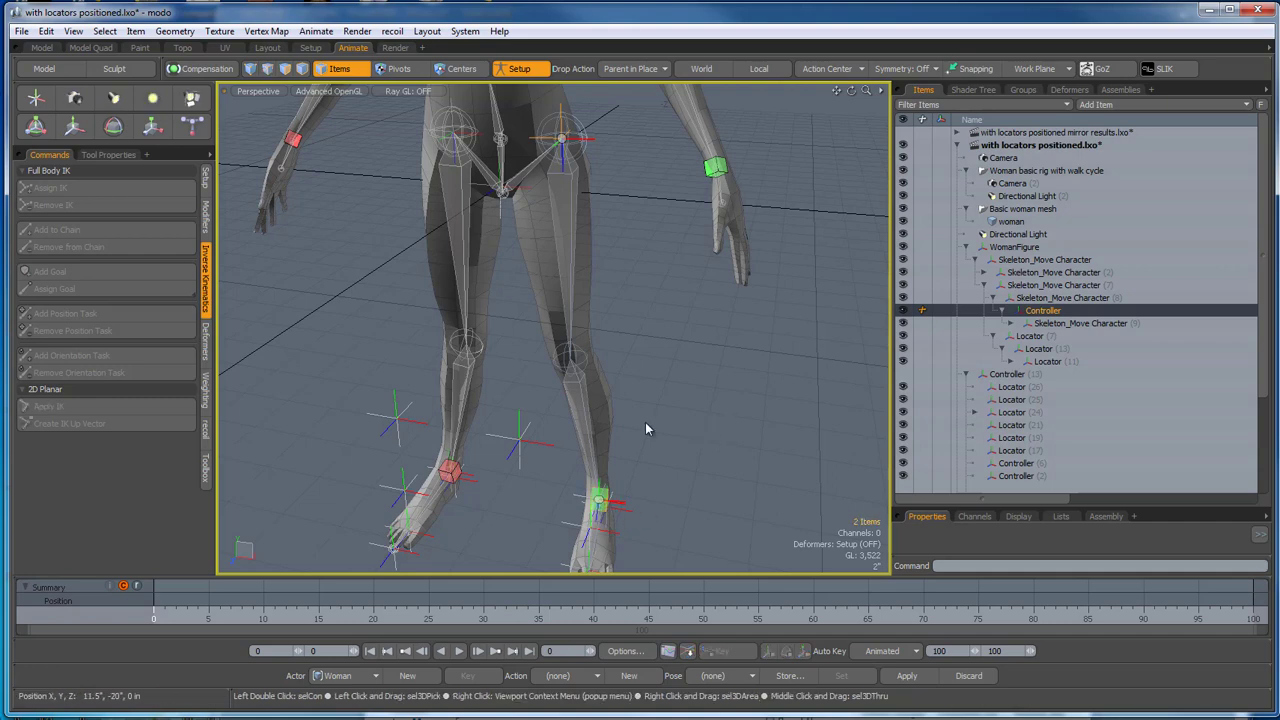
pyautogui.click(204, 213)
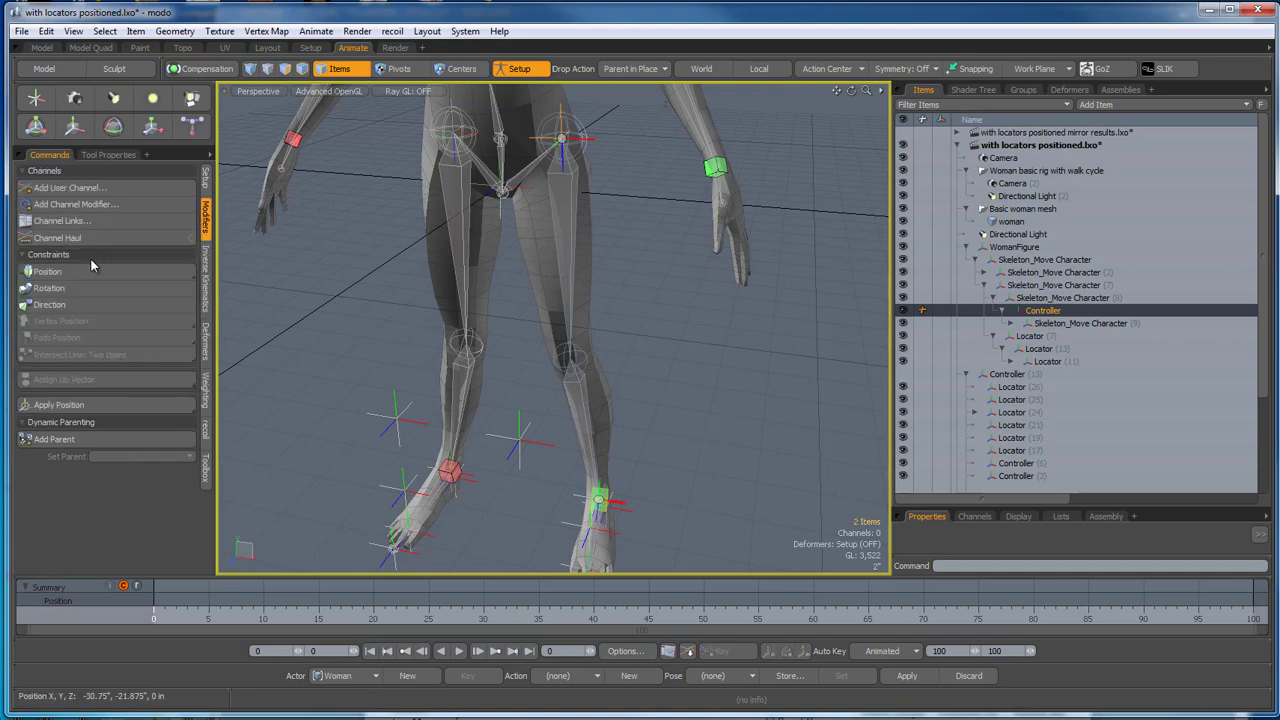
pyautogui.click(89, 304)
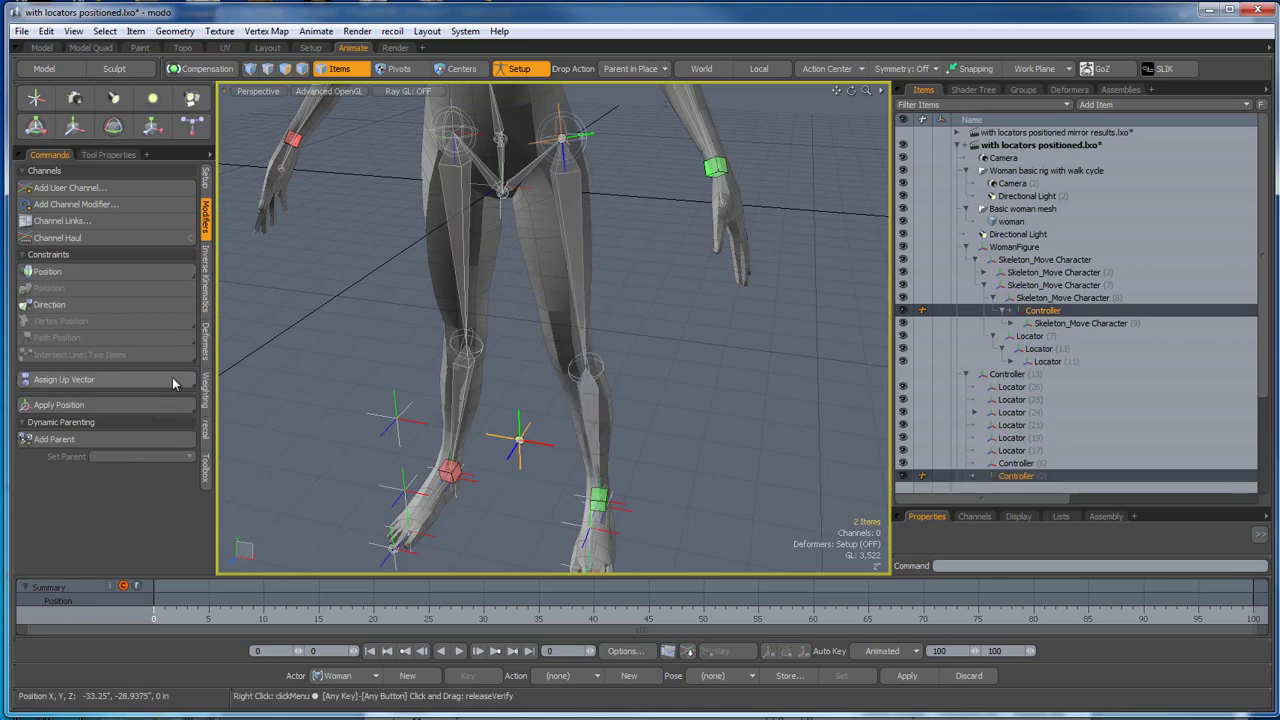
pyautogui.click(149, 382)
pyautogui.keyDown('alt'); pyautogui.moveTo(540, 450); pyautogui.dragTo(565, 496); pyautogui.keyUp('alt')
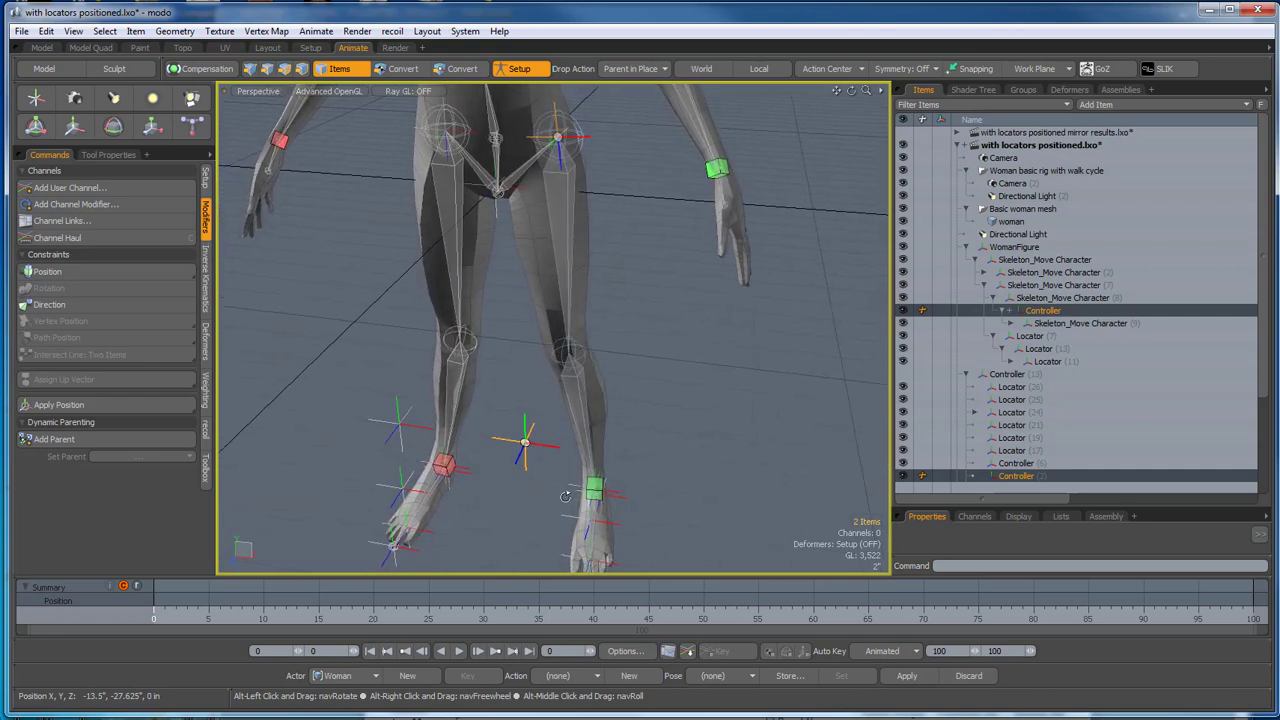
# Add a Direction constraint from the right hip's Locator (13) to the right ankle goal, with Locator (19) as its up vector.
pyautogui.click(476, 137)
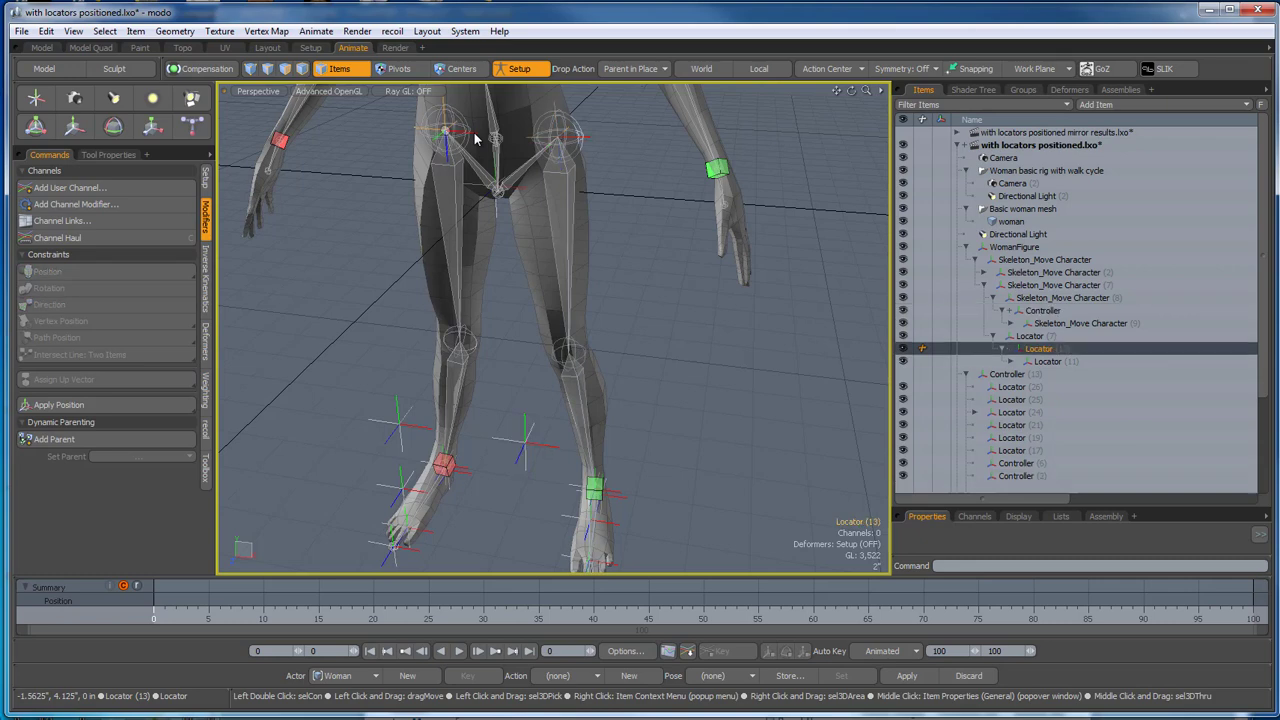
pyautogui.keyDown('shift'); pyautogui.click(446, 468); pyautogui.keyUp('shift')
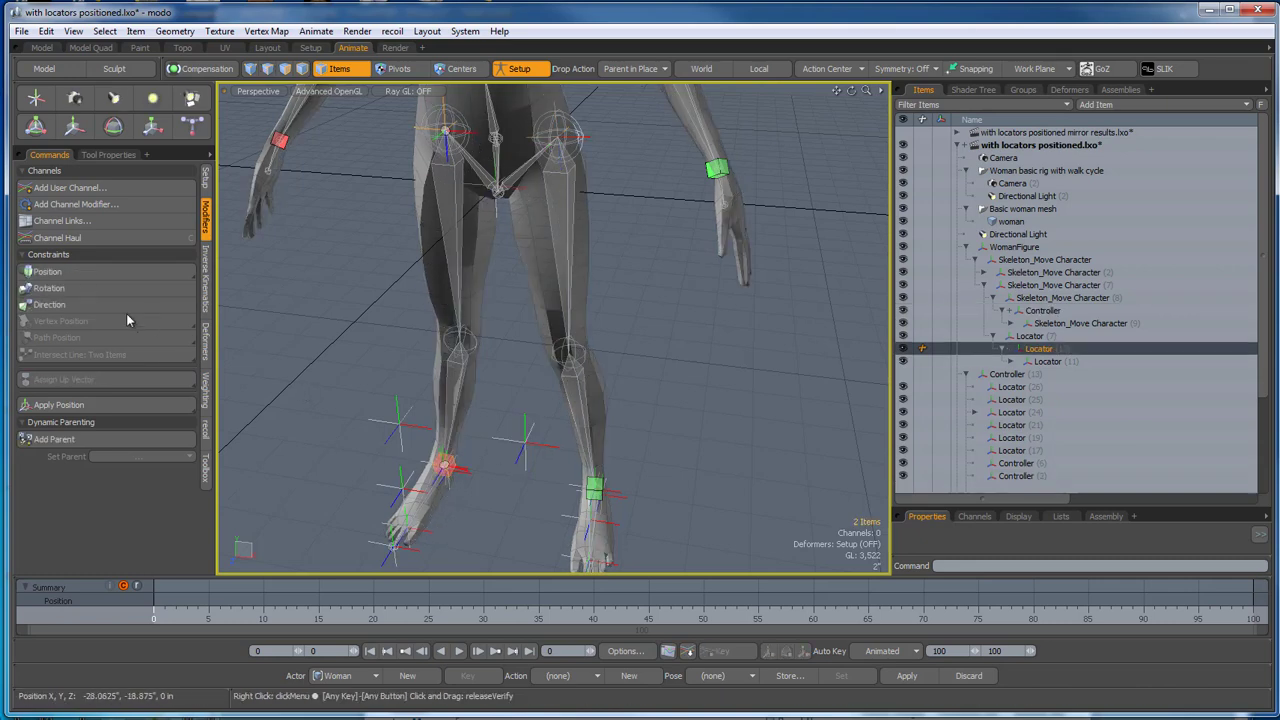
pyautogui.click(102, 304)
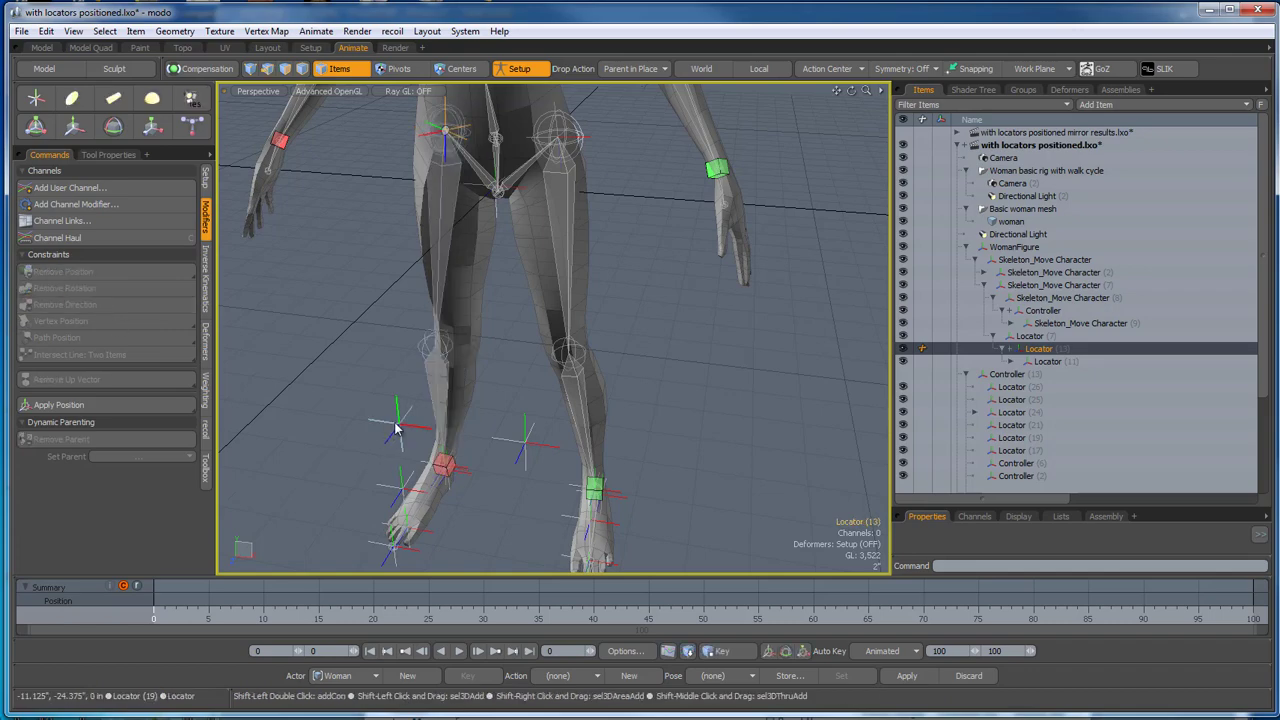
pyautogui.keyDown('shift'); pyautogui.click(398, 425); pyautogui.keyUp('shift')
pyautogui.click(115, 378)
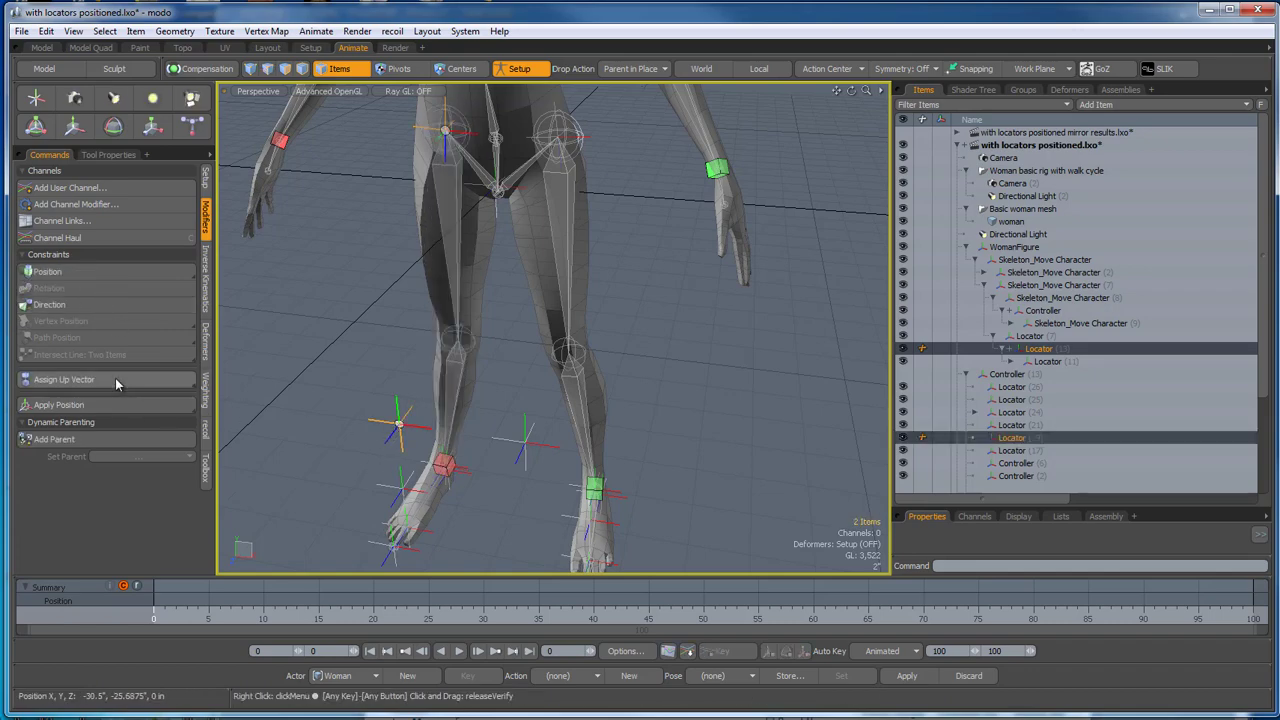
# Test the left knee by moving its up-vector item Controller (2), and undo the move.
pyautogui.keyDown('alt'); pyautogui.moveTo(250, 383); pyautogui.dragTo(395, 460); pyautogui.keyUp('alt')
pyautogui.click(489, 446)
pyautogui.press('w')
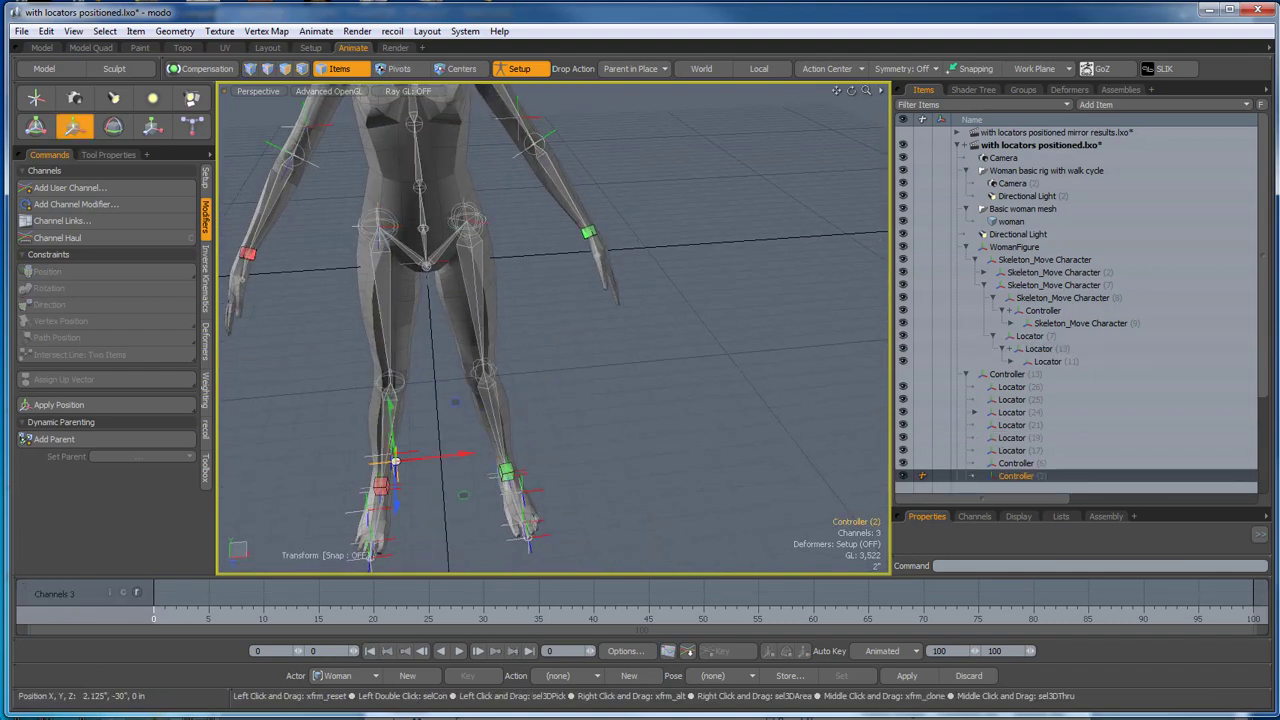
pyautogui.hotkey('ctrl', 'z')
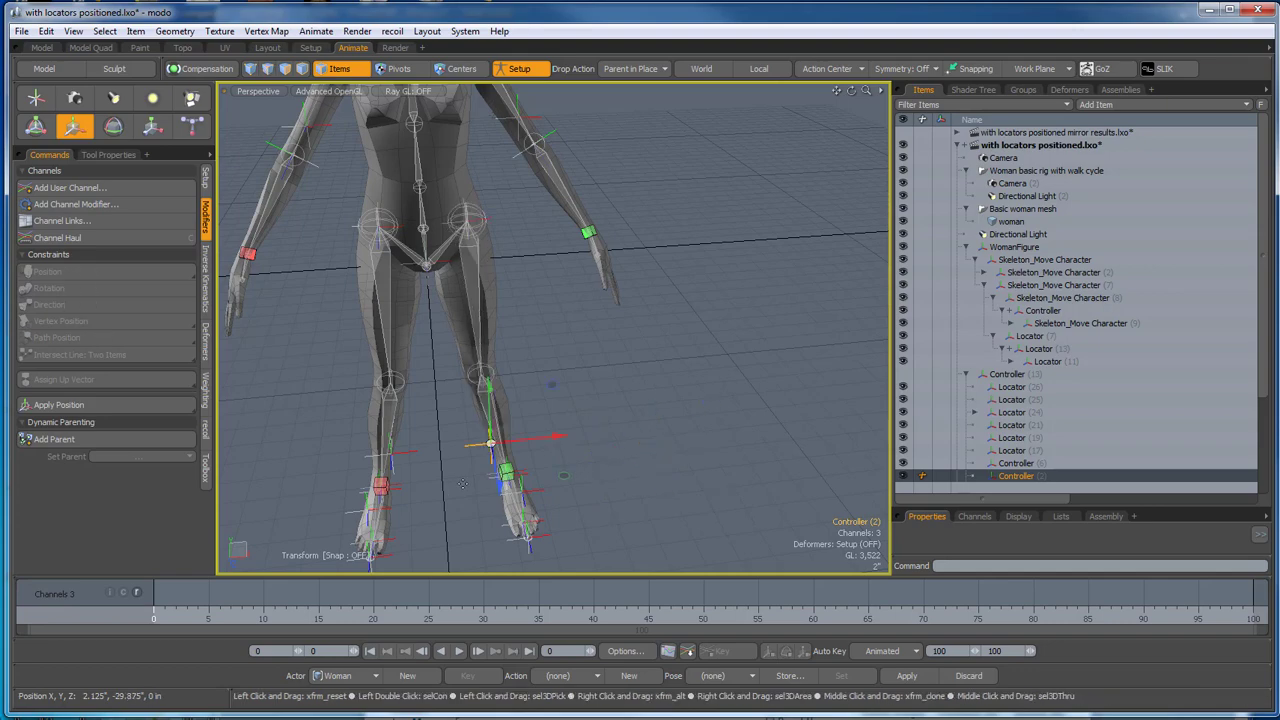
pyautogui.press('space')
pyautogui.click(659, 437)
# Add a Direction constraint from the left shoulder's Controller (7) to wrist Goal (2), with the locator behind that shoulder as up vector.
pyautogui.keyDown('alt'); pyautogui.moveTo(659, 437); pyautogui.dragTo(586, 368); pyautogui.keyUp('alt')
pyautogui.keyDown('alt'); pyautogui.moveTo(686, 385); pyautogui.dragTo(690, 508); pyautogui.keyUp('alt')
pyautogui.scroll(5, 516, 298)
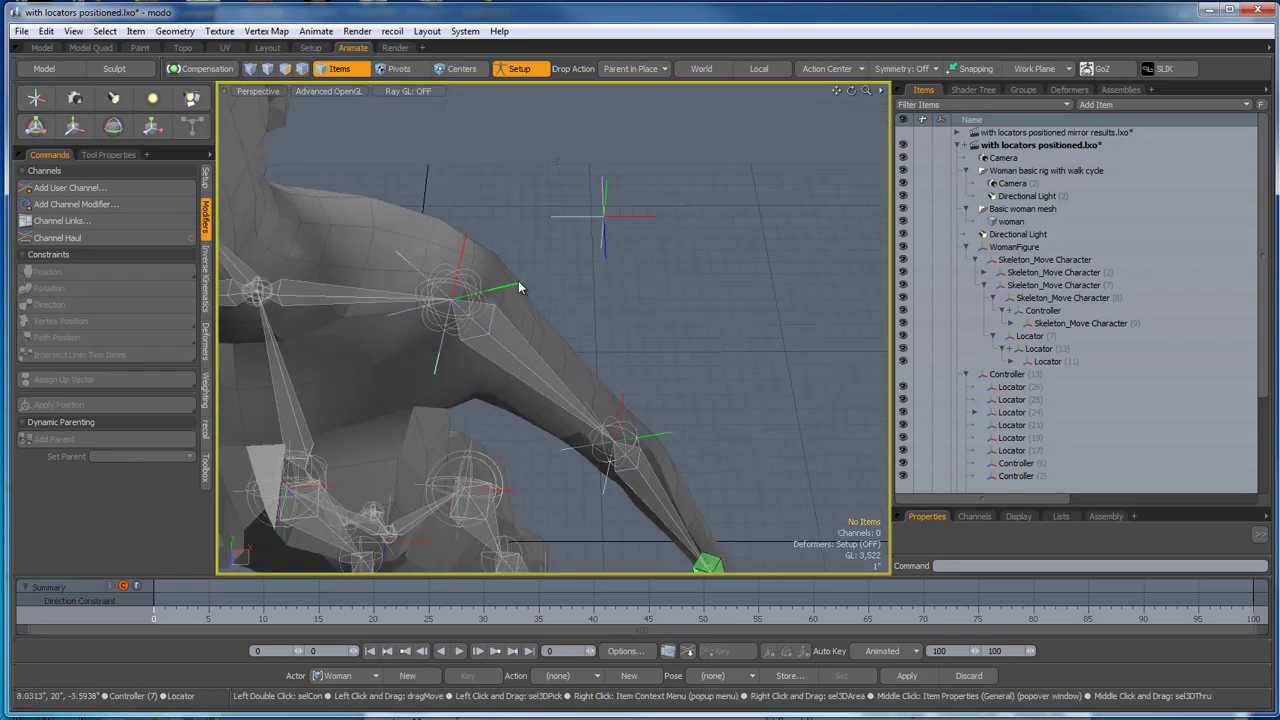
pyautogui.click(518, 282)
pyautogui.scroll(-5, 540, 261)
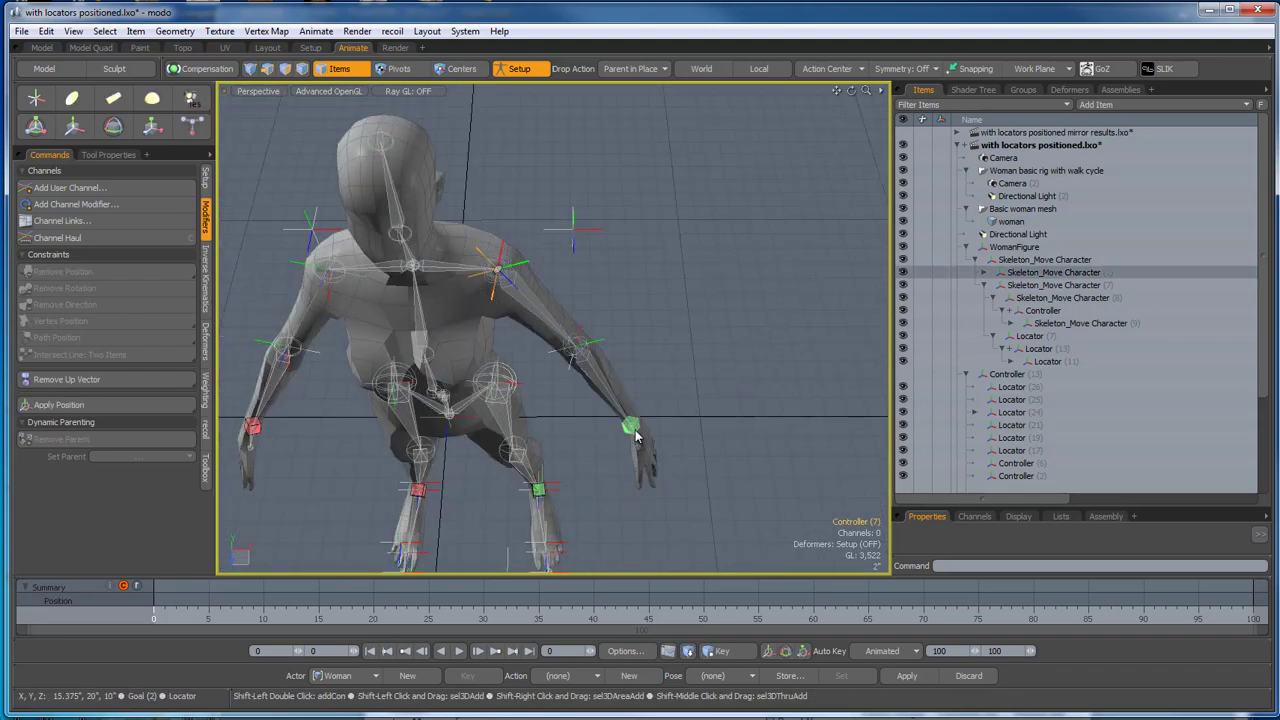
pyautogui.keyDown('shift'); pyautogui.click(645, 425); pyautogui.keyUp('shift')
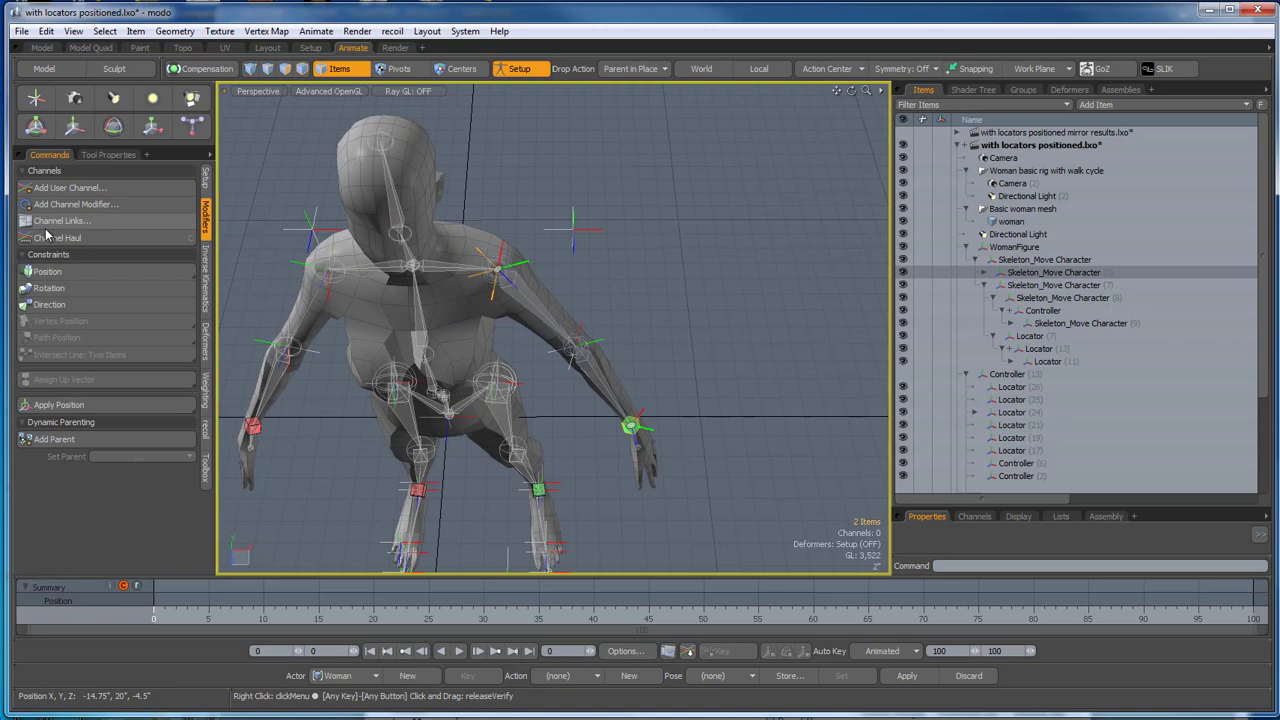
pyautogui.click(77, 307)
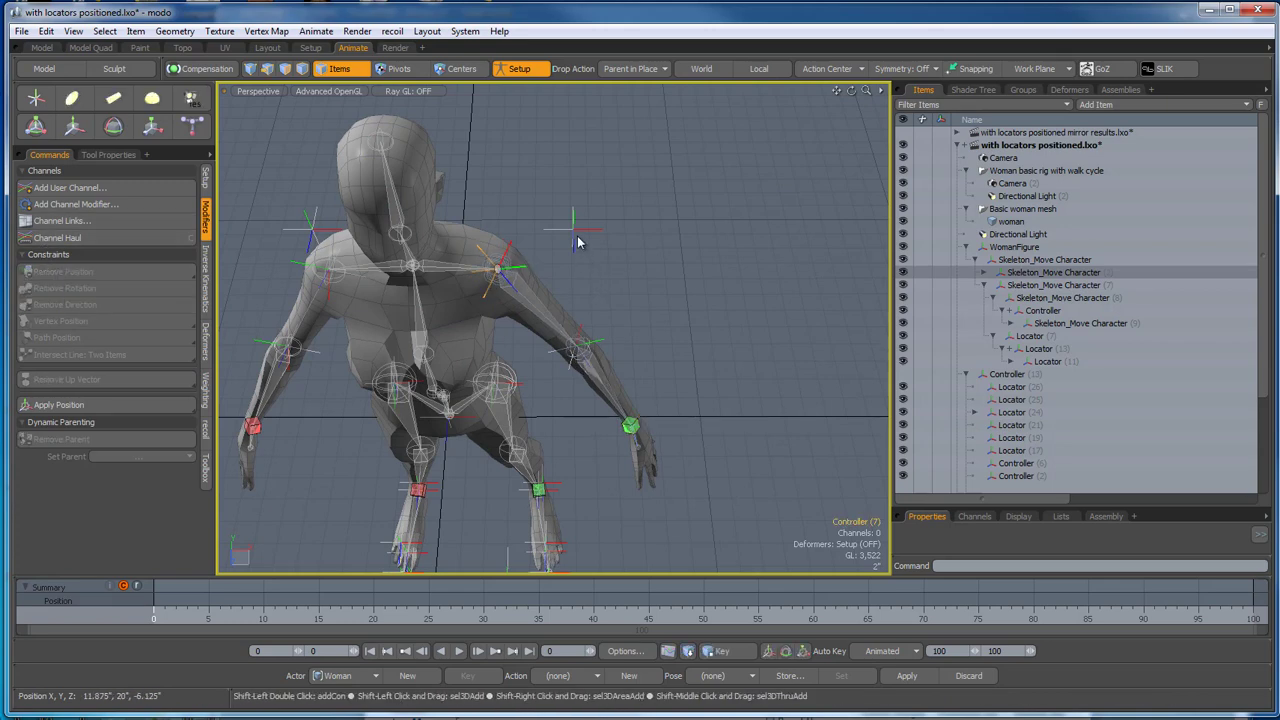
pyautogui.click(67, 380)
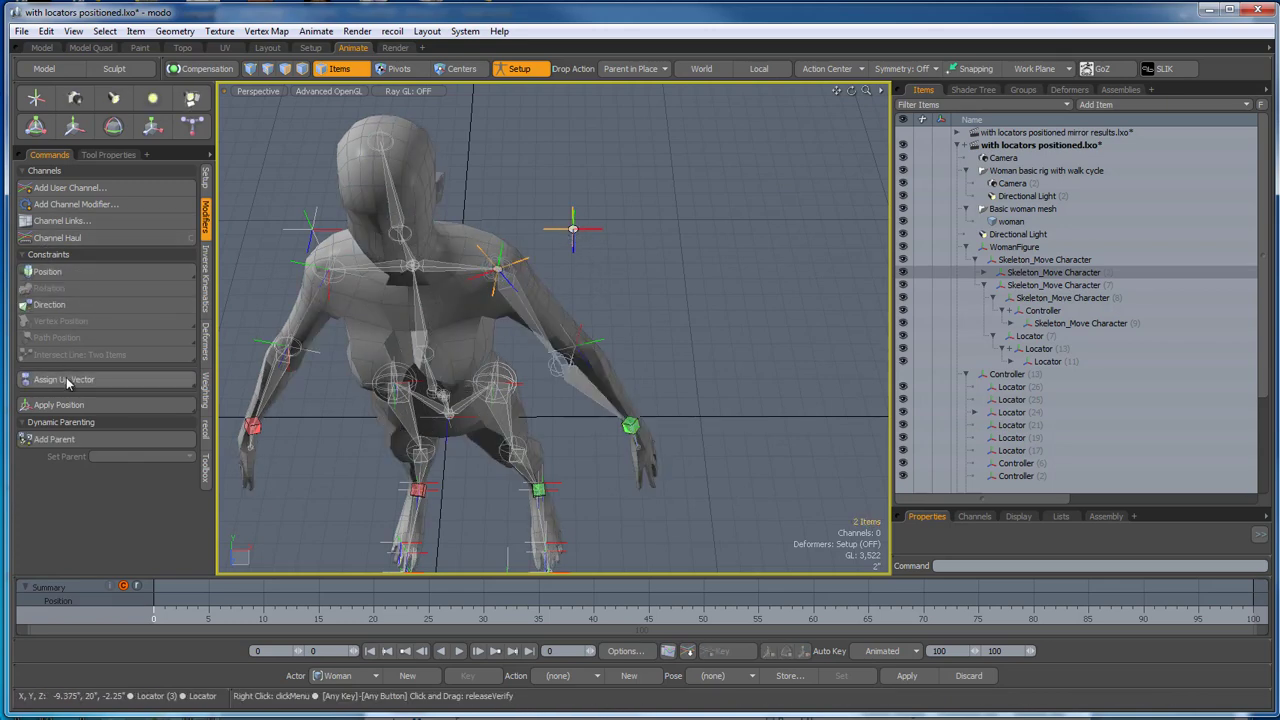
# Add a Direction constraint from the right shoulder's Locator (4) to the right wrist Goal, with Locator (26) as its up vector.
pyautogui.keyDown('alt'); pyautogui.moveTo(320, 400); pyautogui.dragTo(376, 414); pyautogui.keyUp('alt')
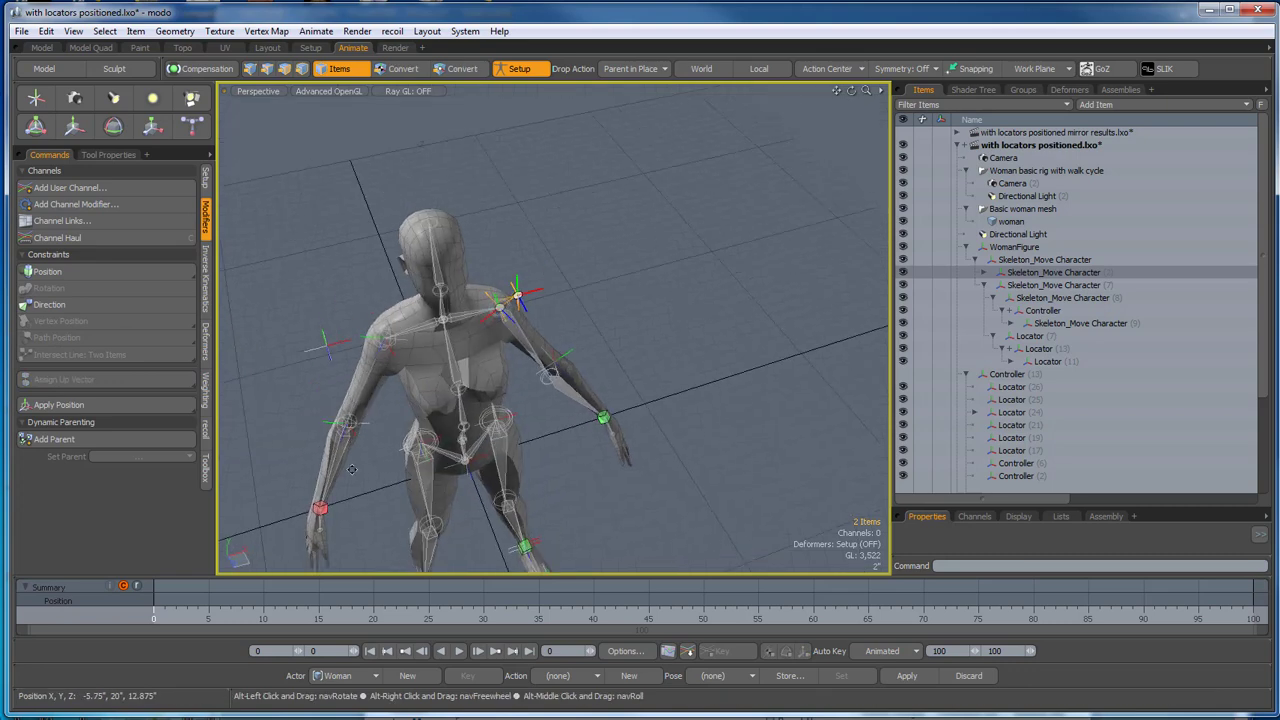
pyautogui.keyDown('alt'); pyautogui.keyDown('shift'); pyautogui.moveTo(352, 470); pyautogui.dragTo(402, 368); pyautogui.keyUp('shift'); pyautogui.keyUp('alt')
pyautogui.click(431, 210)
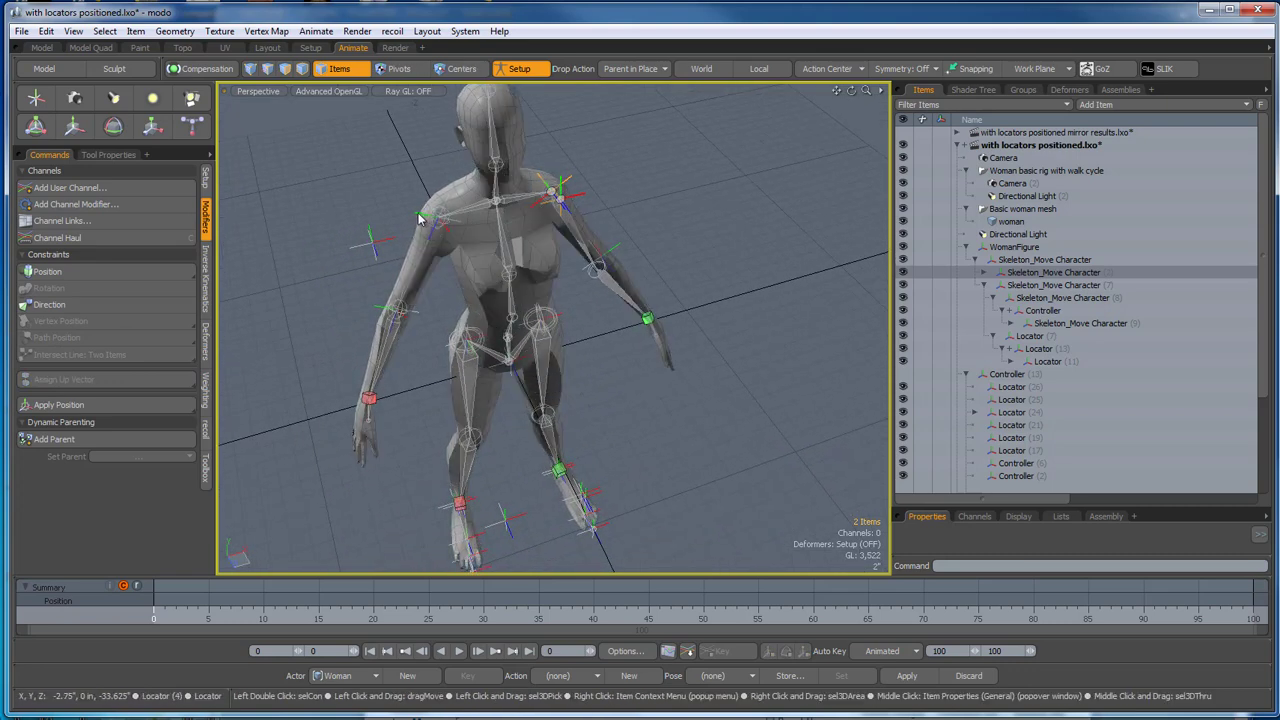
pyautogui.press('shift')
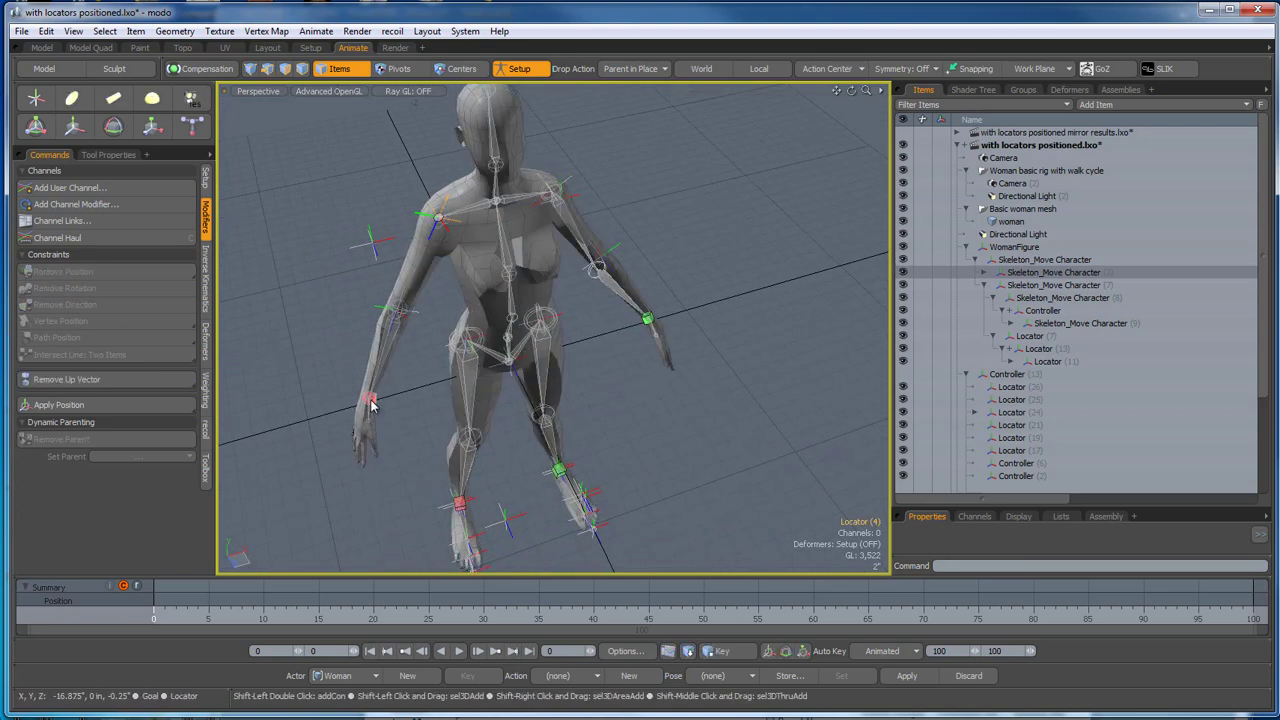
pyautogui.click(370, 244)
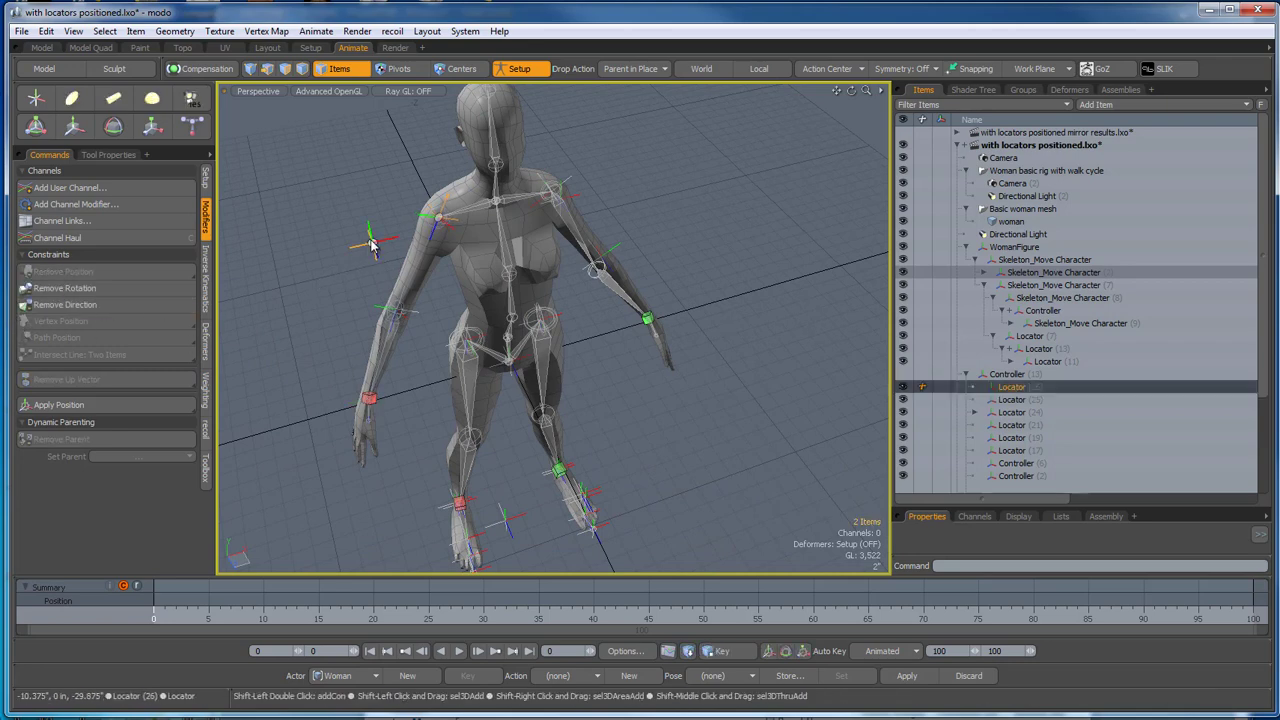
pyautogui.click(122, 379)
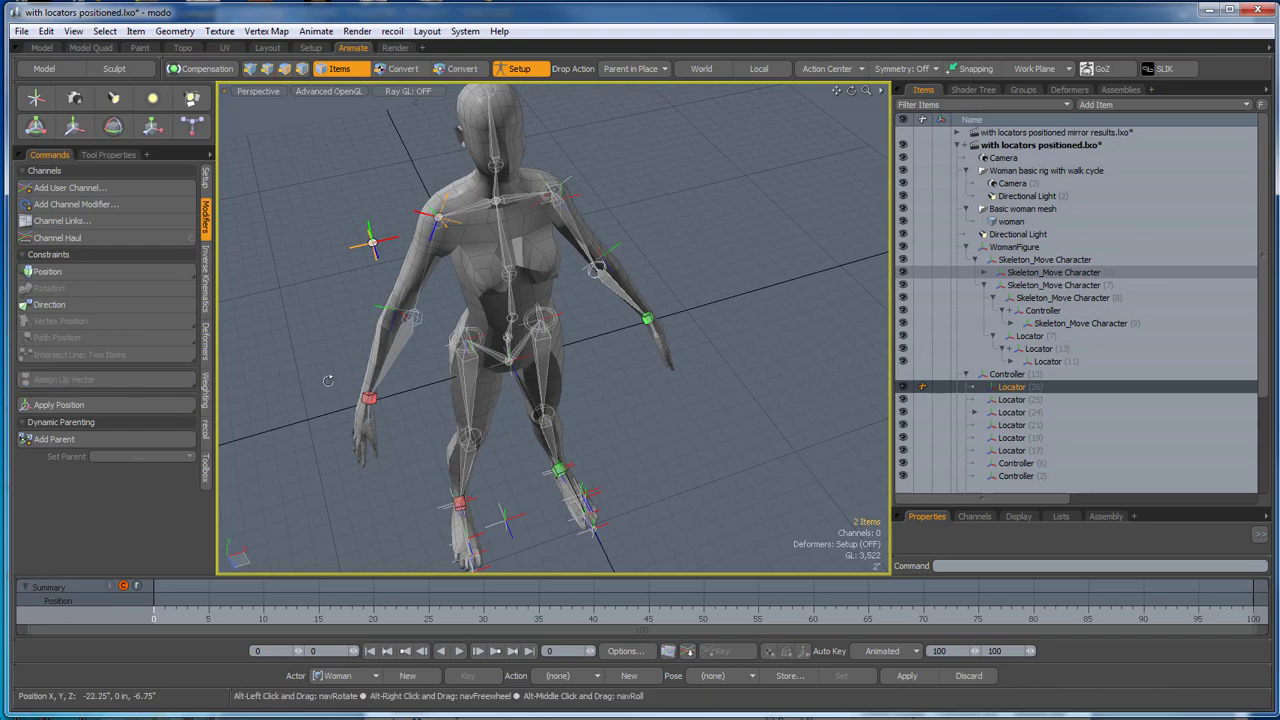
# Set the drop action to Match Position and match the left elbow joint, Skeleton_Move Character (16), to the ElbowPOS locator.
pyautogui.keyDown('alt'); pyautogui.moveTo(328, 380); pyautogui.dragTo(266, 338); pyautogui.keyUp('alt')
pyautogui.click(292, 314)
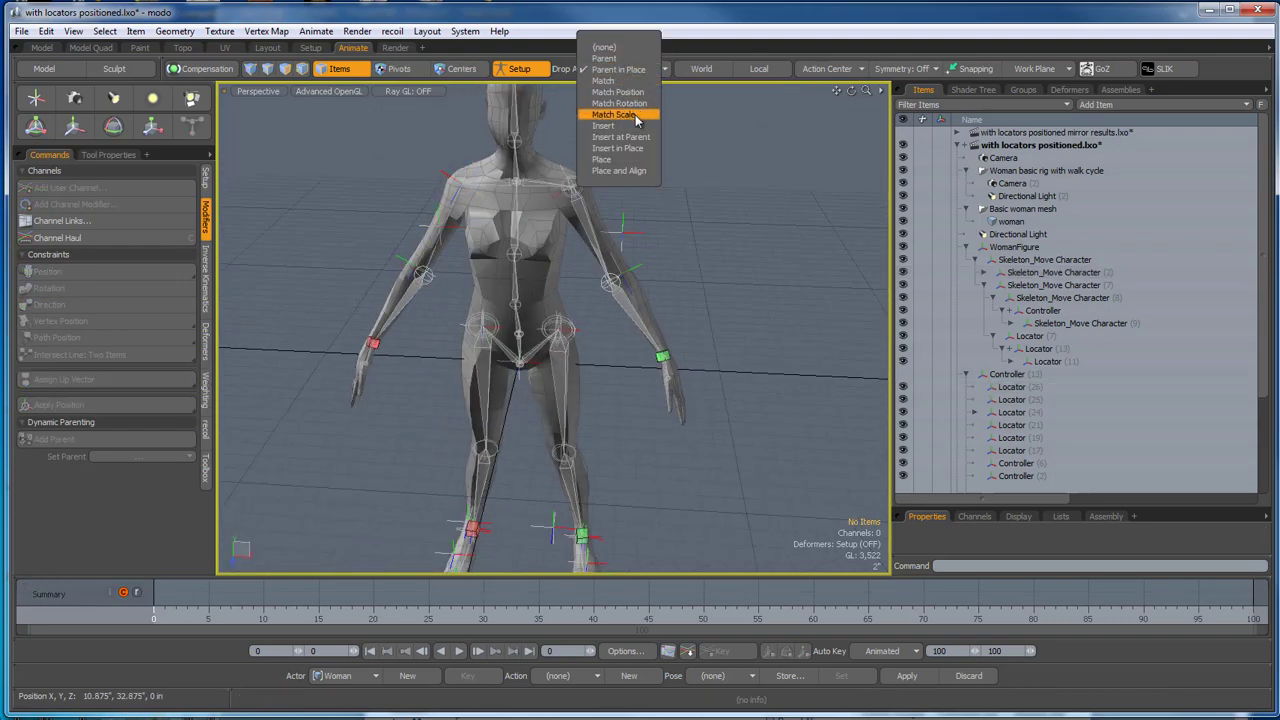
pyautogui.click(620, 92)
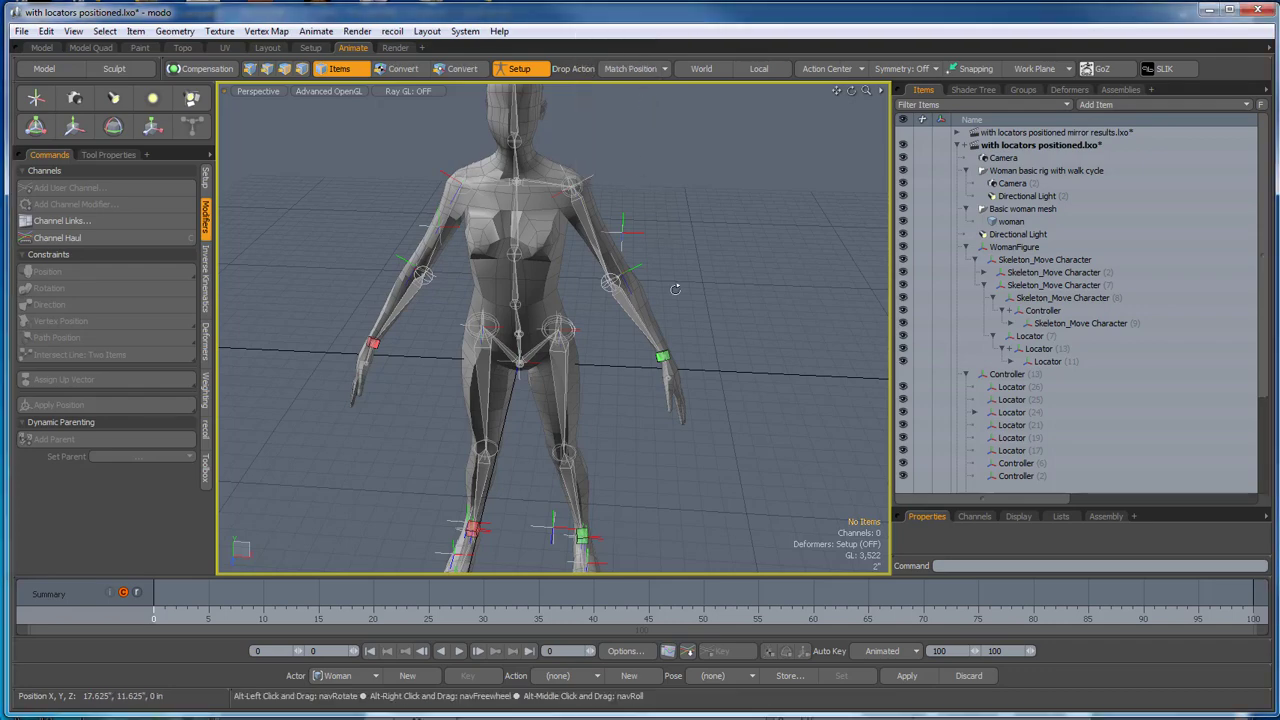
pyautogui.keyDown('alt'); pyautogui.moveTo(610, 280); pyautogui.dragTo(665, 295); pyautogui.keyUp('alt')
pyautogui.scroll(10, 665, 296)
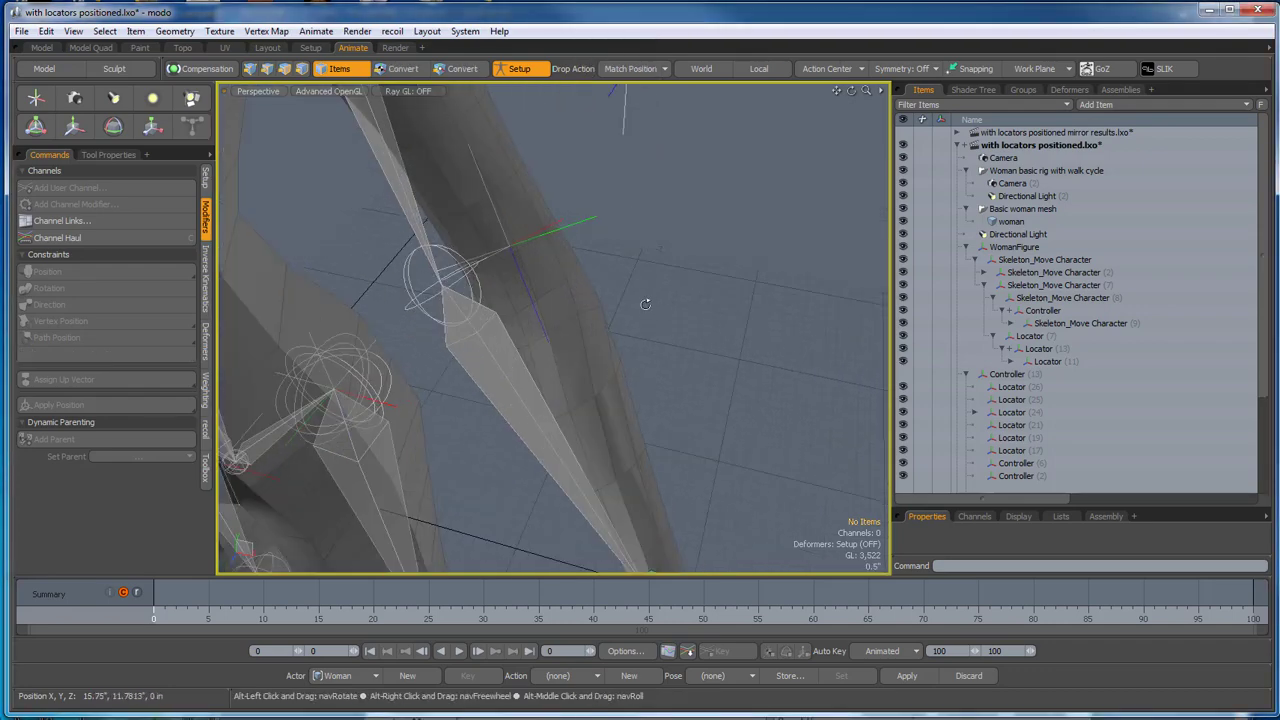
pyautogui.click(468, 315)
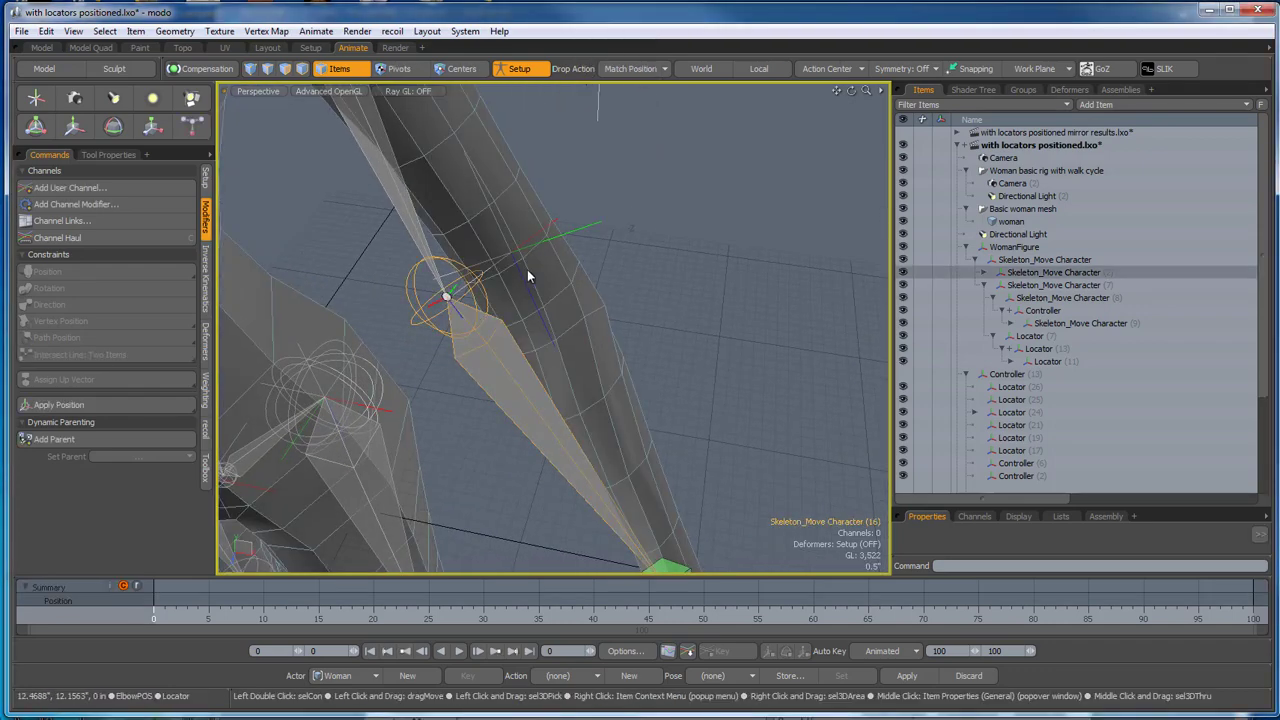
pyautogui.moveTo(591, 231); pyautogui.dragTo(591, 231)
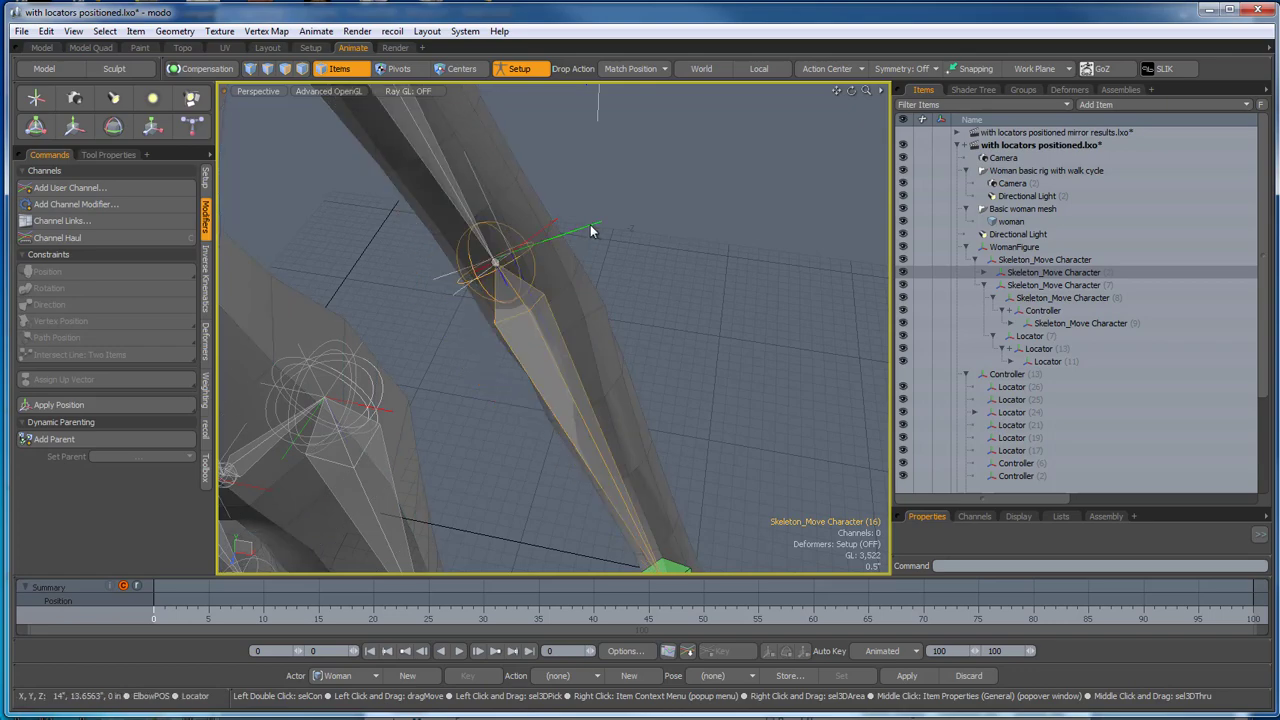
pyautogui.scroll(-4, 589, 233)
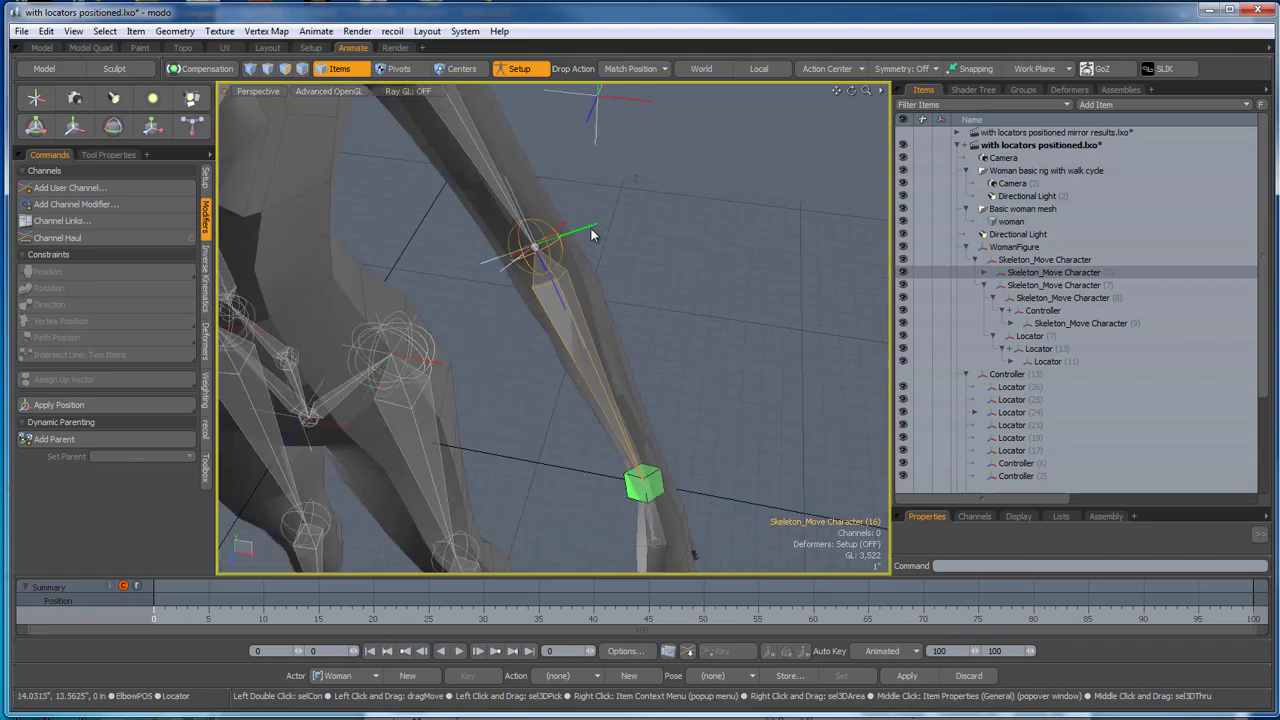
# Match the right elbow joint's position to Locator (25) and clear the selection.
pyautogui.keyDown('alt'); pyautogui.moveTo(591, 234); pyautogui.dragTo(676, 263); pyautogui.keyUp('alt')
pyautogui.scroll(-4, 660, 285)
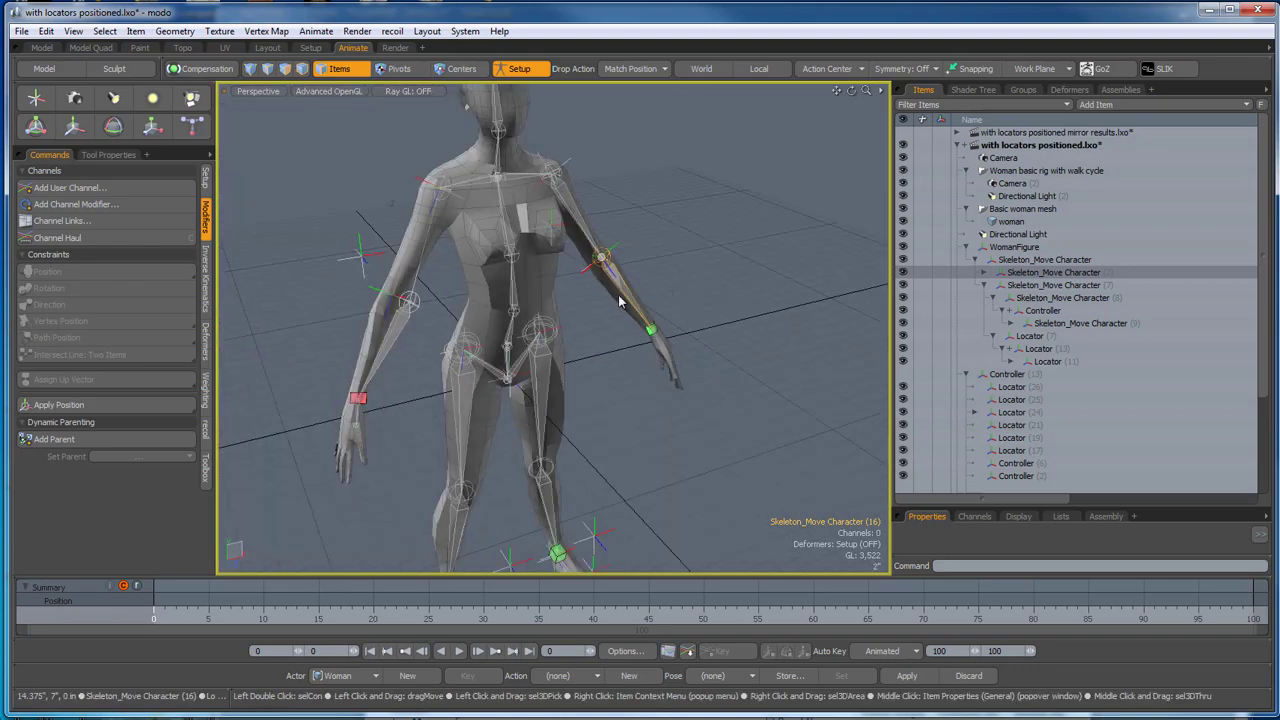
pyautogui.keyDown('alt'); pyautogui.moveTo(620, 300); pyautogui.dragTo(602, 308); pyautogui.keyUp('alt')
pyautogui.scroll(4, 384, 328)
pyautogui.click(428, 287)
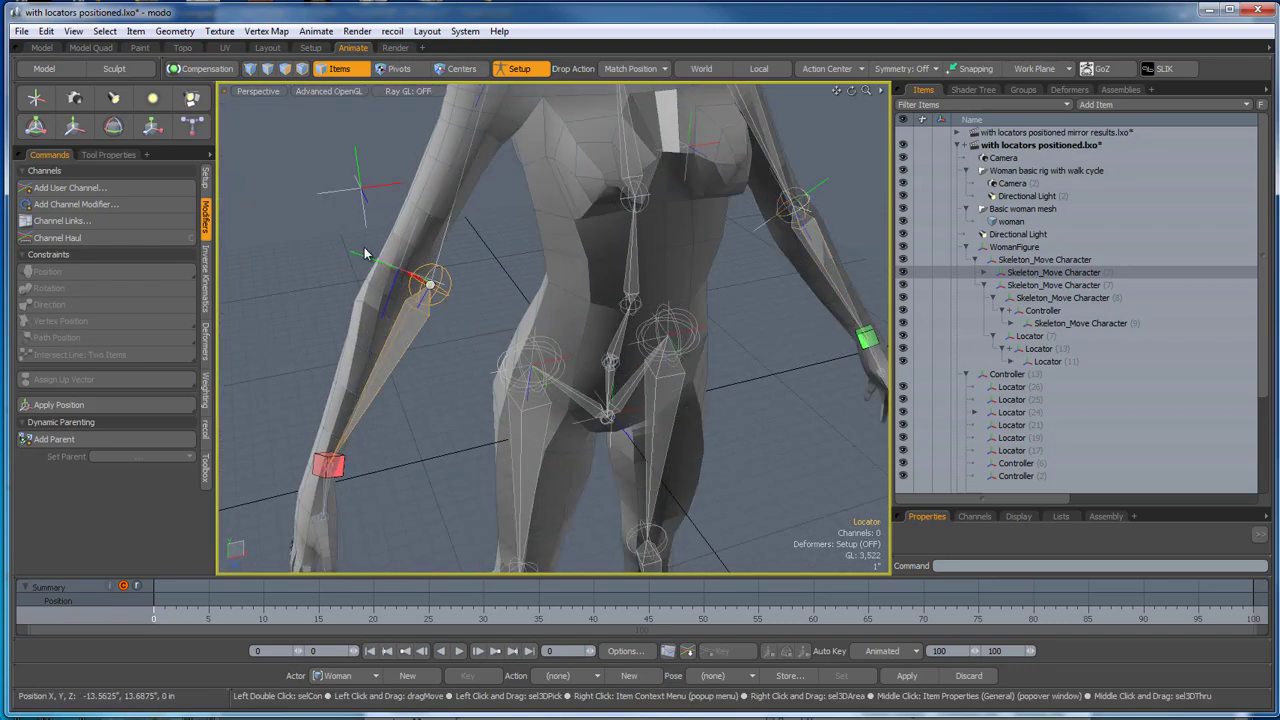
pyautogui.hotkey('ctrl', 'z')
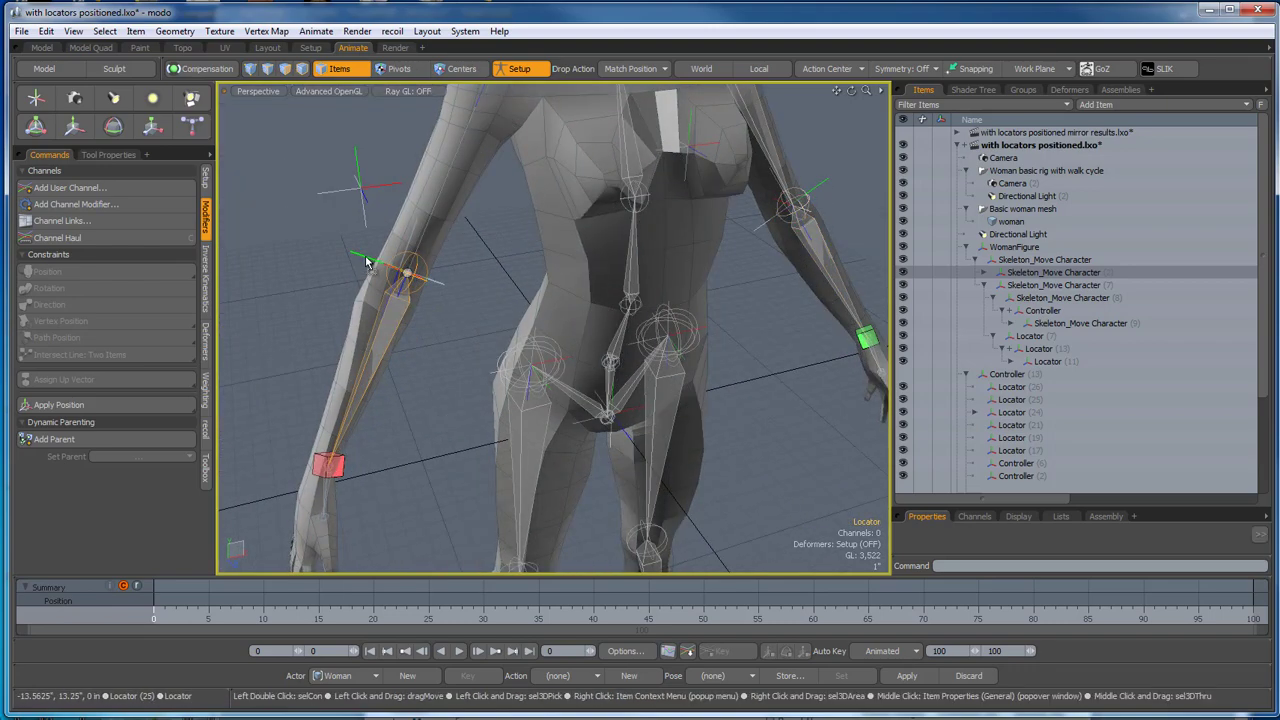
pyautogui.keyDown('alt'); pyautogui.moveTo(366, 262); pyautogui.dragTo(358, 326); pyautogui.keyUp('alt')
pyautogui.scroll(-3, 357, 328)
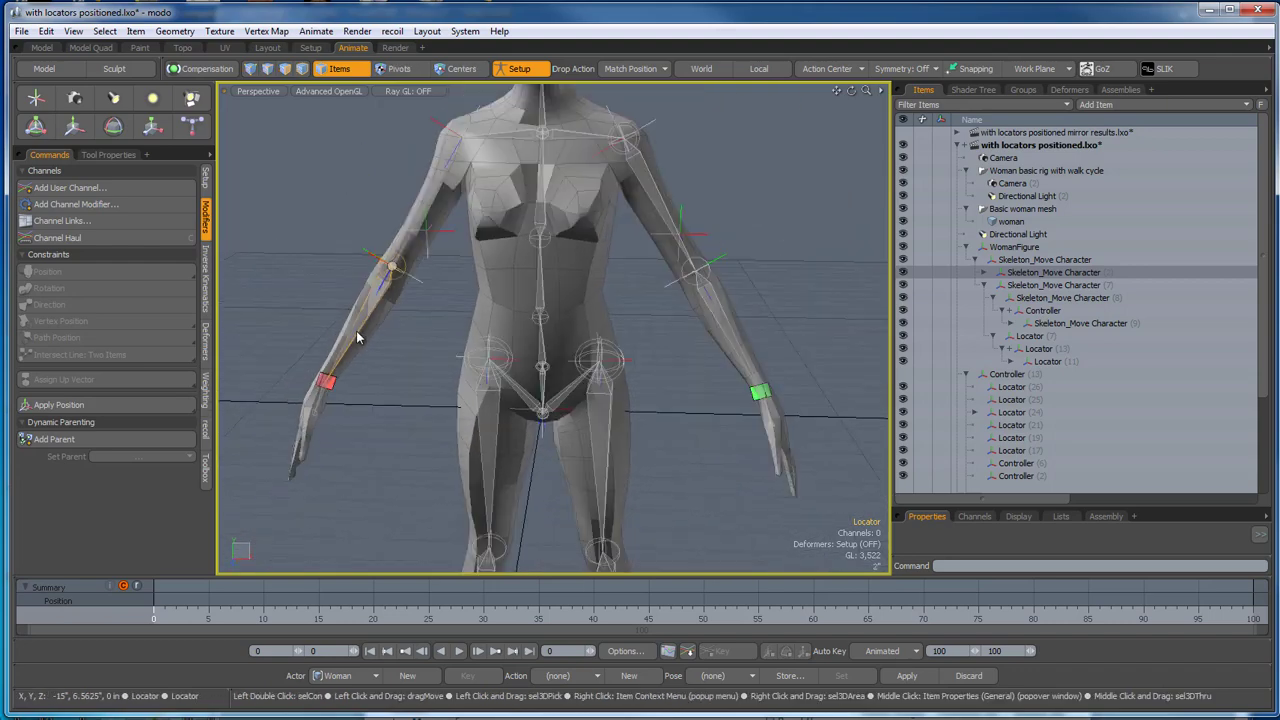
pyautogui.click(390, 425)
# Select the left foot's Heel locator and enlarge the properties area to show its transform values.
pyautogui.scroll(-3, 390, 425)
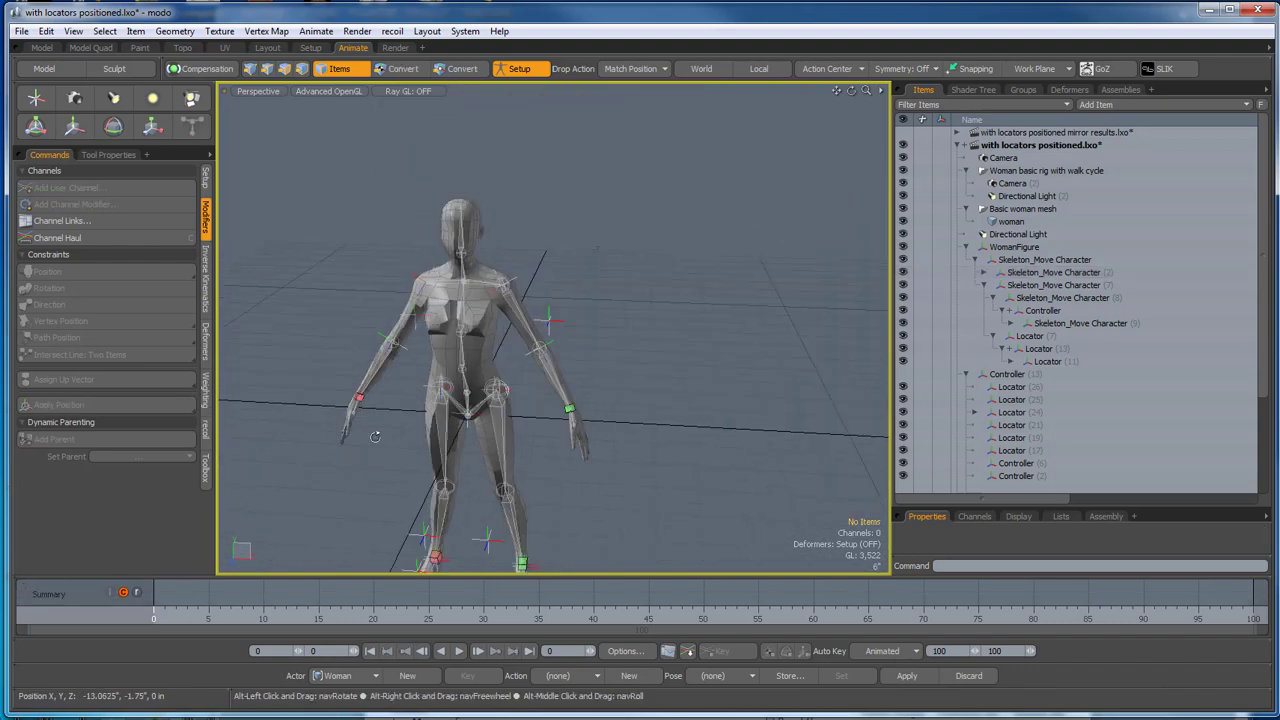
pyautogui.keyDown('alt'); pyautogui.moveTo(390, 425); pyautogui.dragTo(334, 449); pyautogui.keyUp('alt')
pyautogui.keyDown('alt'); pyautogui.keyDown('shift'); pyautogui.moveTo(565, 486); pyautogui.dragTo(509, 428); pyautogui.keyUp('shift'); pyautogui.keyUp('alt')
pyautogui.scroll(3, 494, 417)
pyautogui.scroll(6, 494, 417)
pyautogui.scroll(-3, 406, 470)
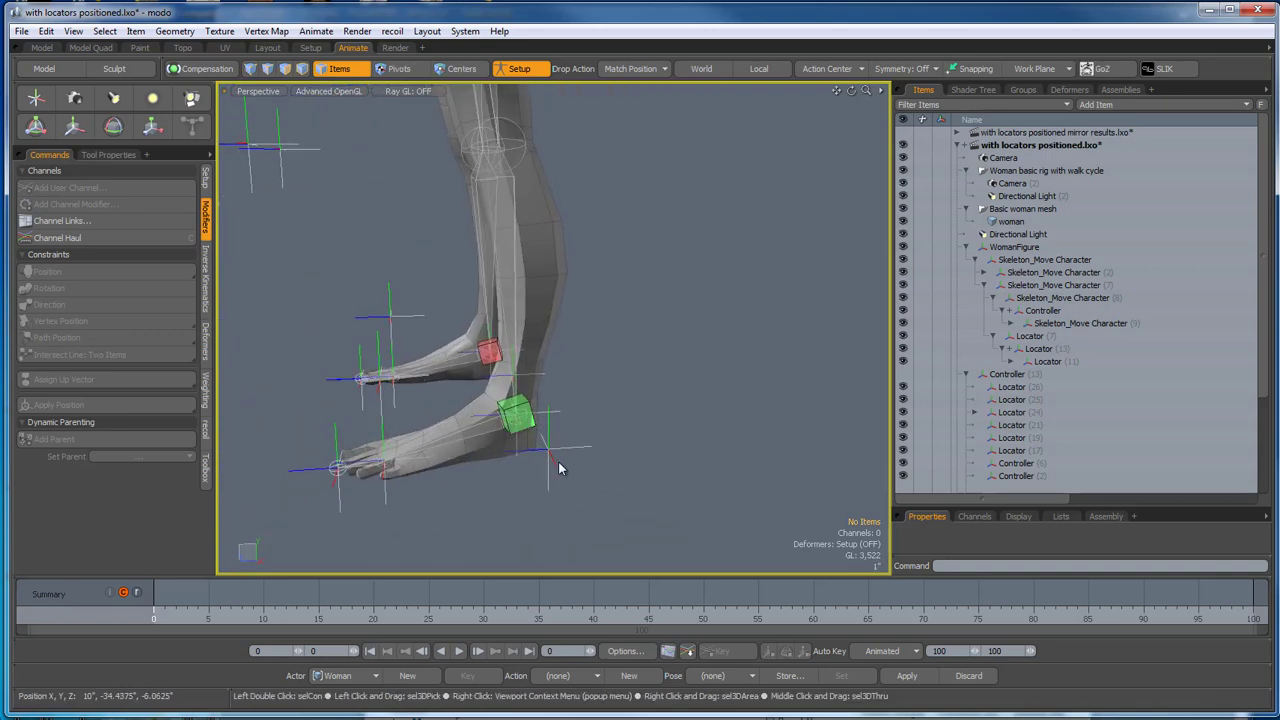
pyautogui.click(550, 453)
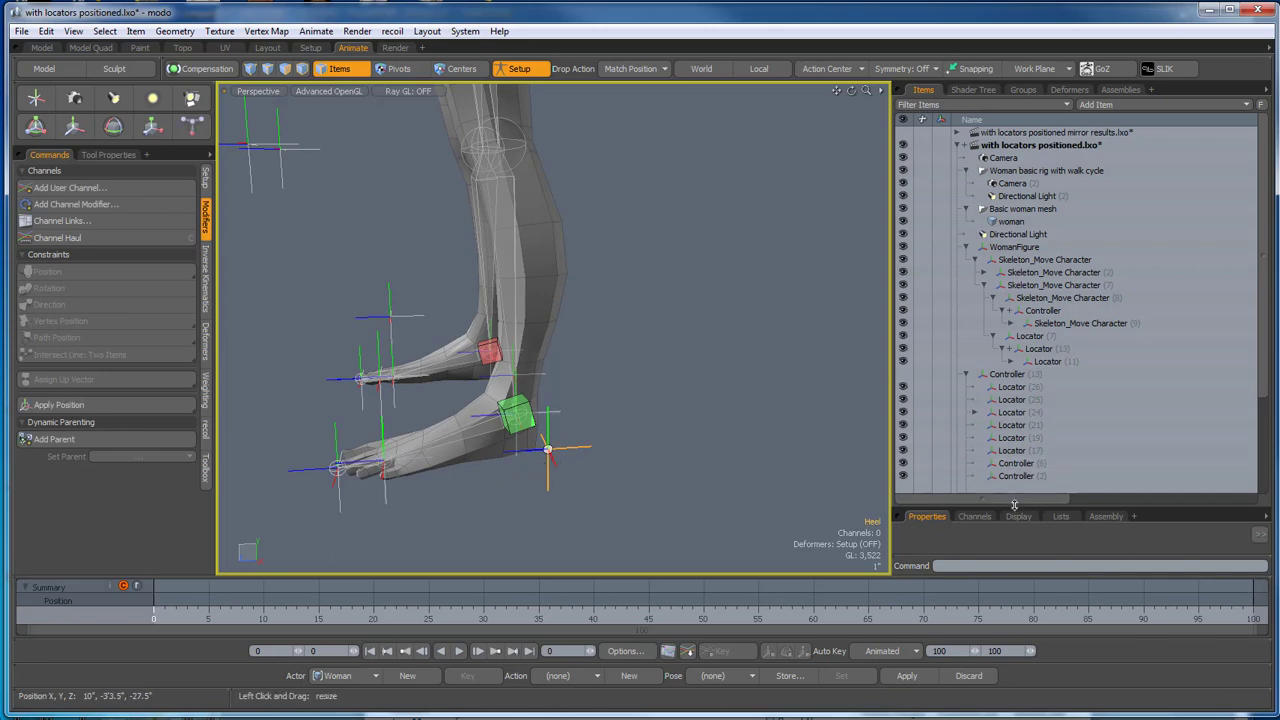
pyautogui.moveTo(1014, 504); pyautogui.dragTo(1033, 246)
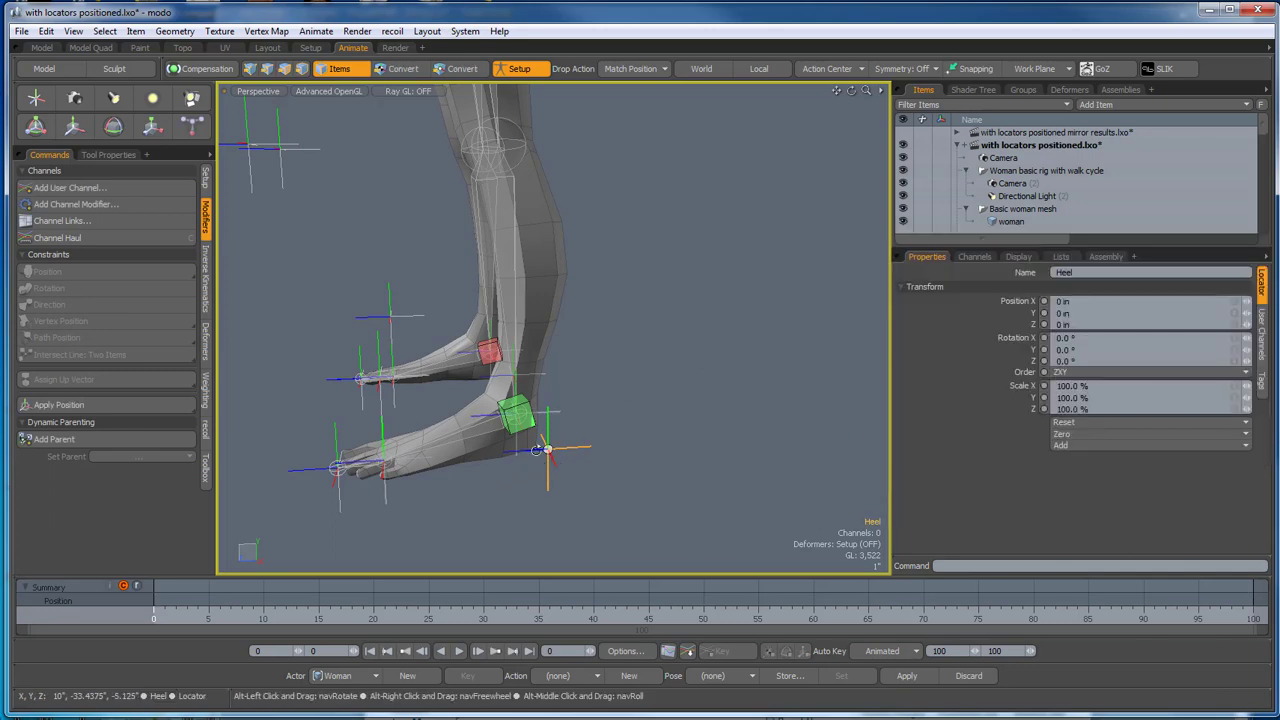
# Add a Position constraint from the left toe joint, Skeleton_Move Character (12), to Controller (4) at the ball of the foot.
pyautogui.keyDown('alt'); pyautogui.moveTo(594, 460); pyautogui.dragTo(306, 488); pyautogui.keyUp('alt')
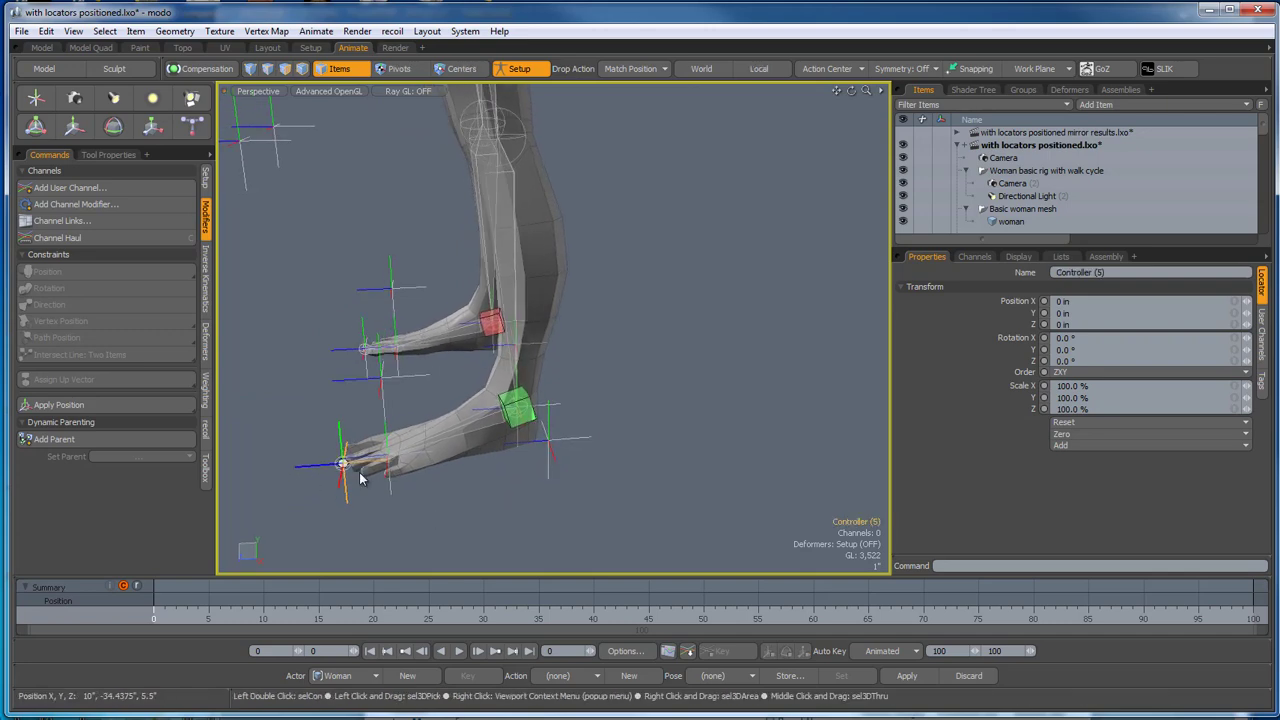
pyautogui.scroll(3, 365, 465)
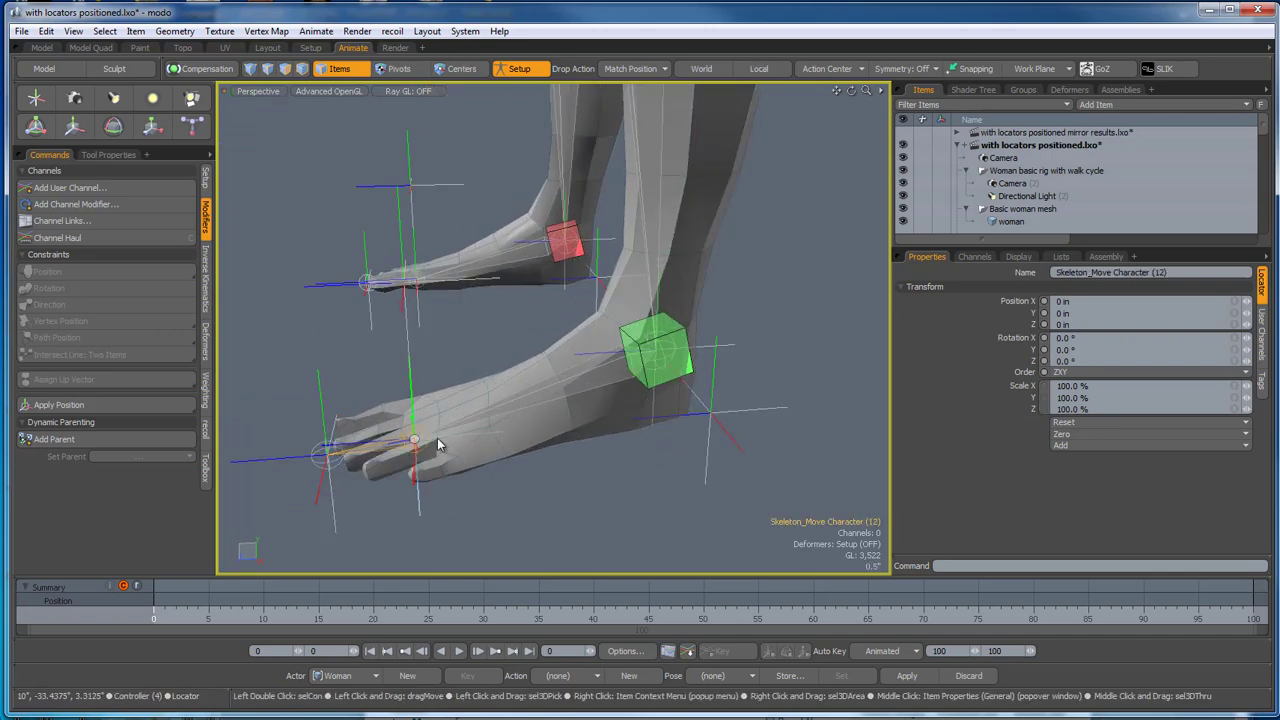
pyautogui.keyDown('shift'); pyautogui.click(415, 440); pyautogui.keyUp('shift')
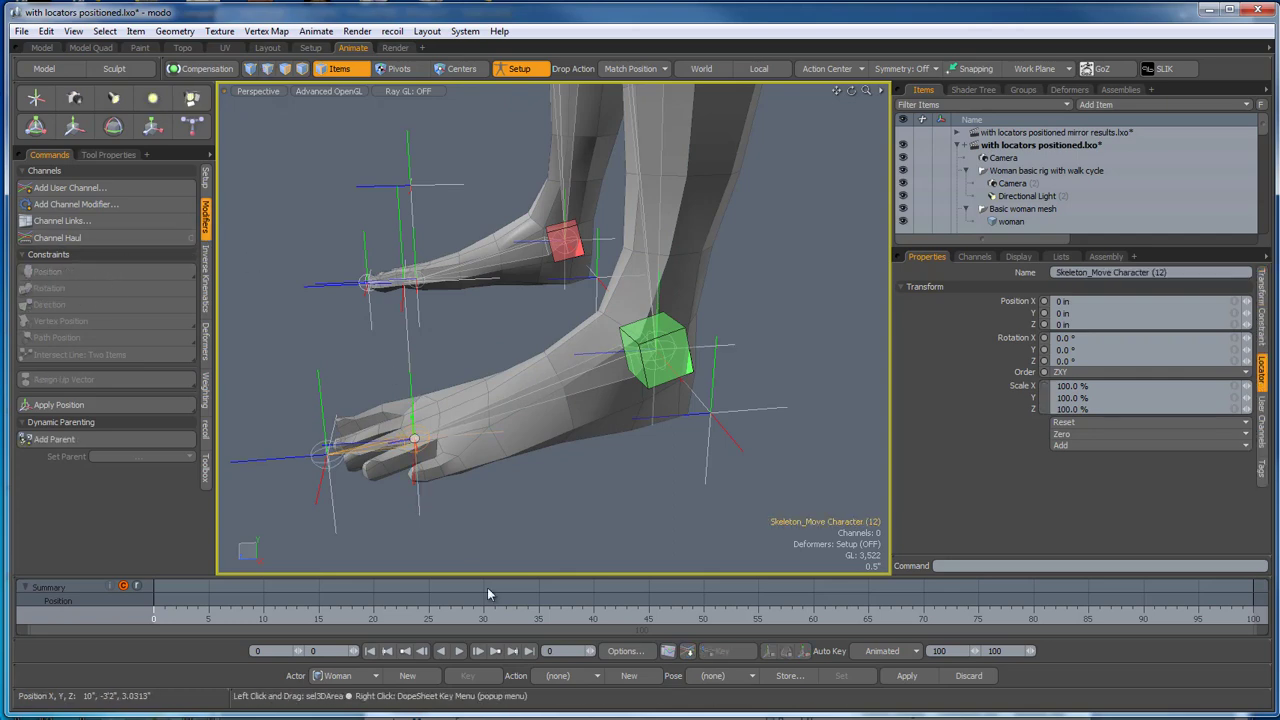
# Add a Position constraint from the right toe joint to the locator at the ball of the right foot.
pyautogui.moveTo(478, 558)
pyautogui.keyDown('alt'); pyautogui.mouseDown()
pyautogui.moveTo(454, 534)
pyautogui.moveTo(467, 550)
pyautogui.mouseUp(); pyautogui.keyUp('alt')
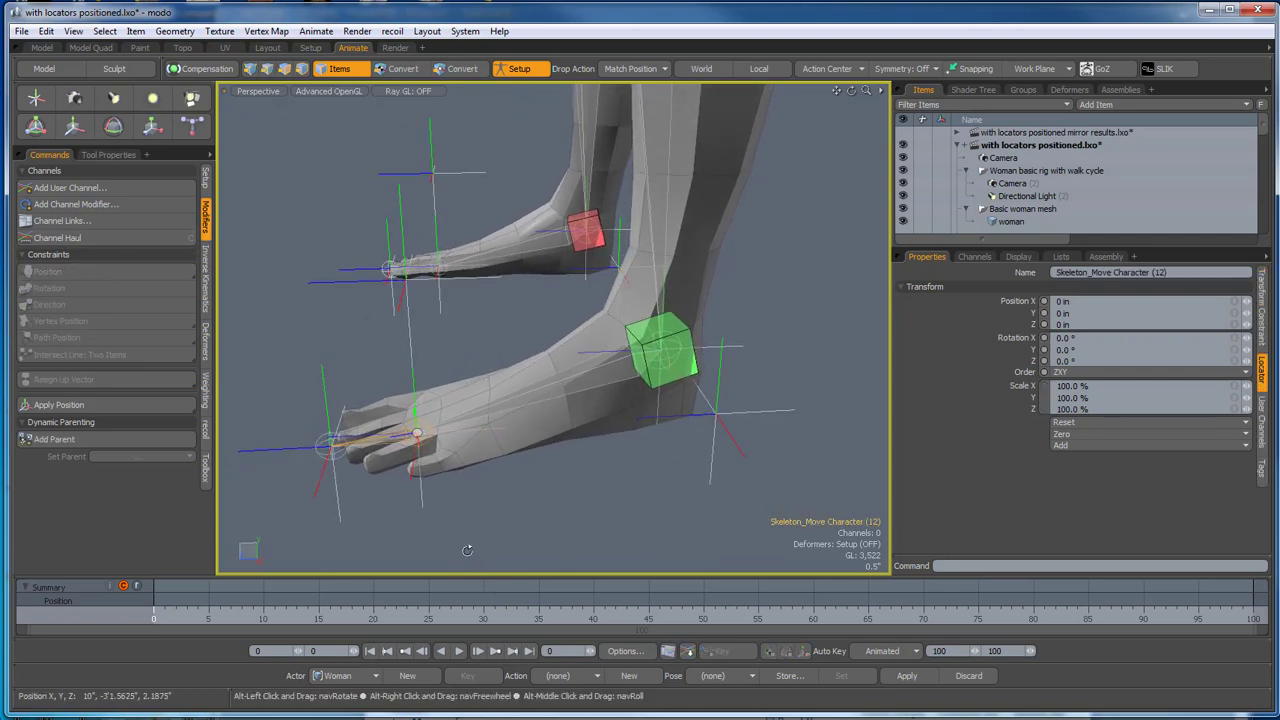
pyautogui.keyDown('alt'); pyautogui.moveTo(455, 203); pyautogui.dragTo(360, 283); pyautogui.keyUp('alt')
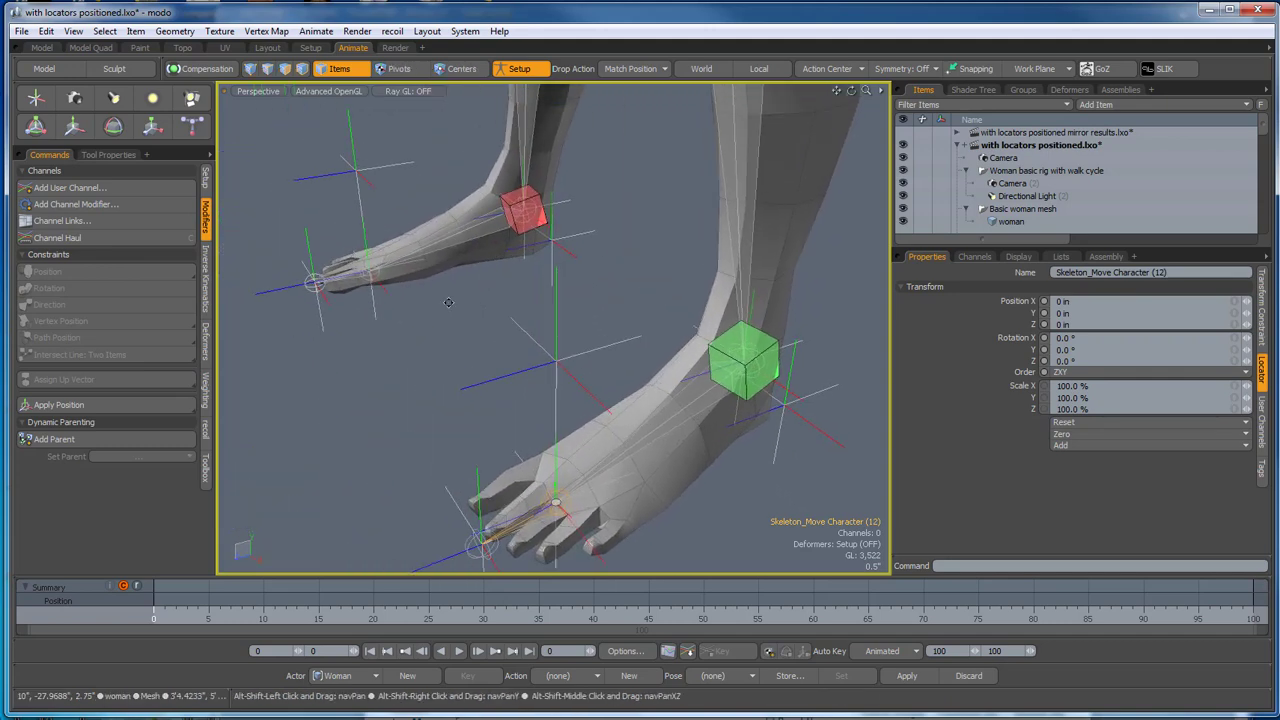
pyautogui.click(357, 282)
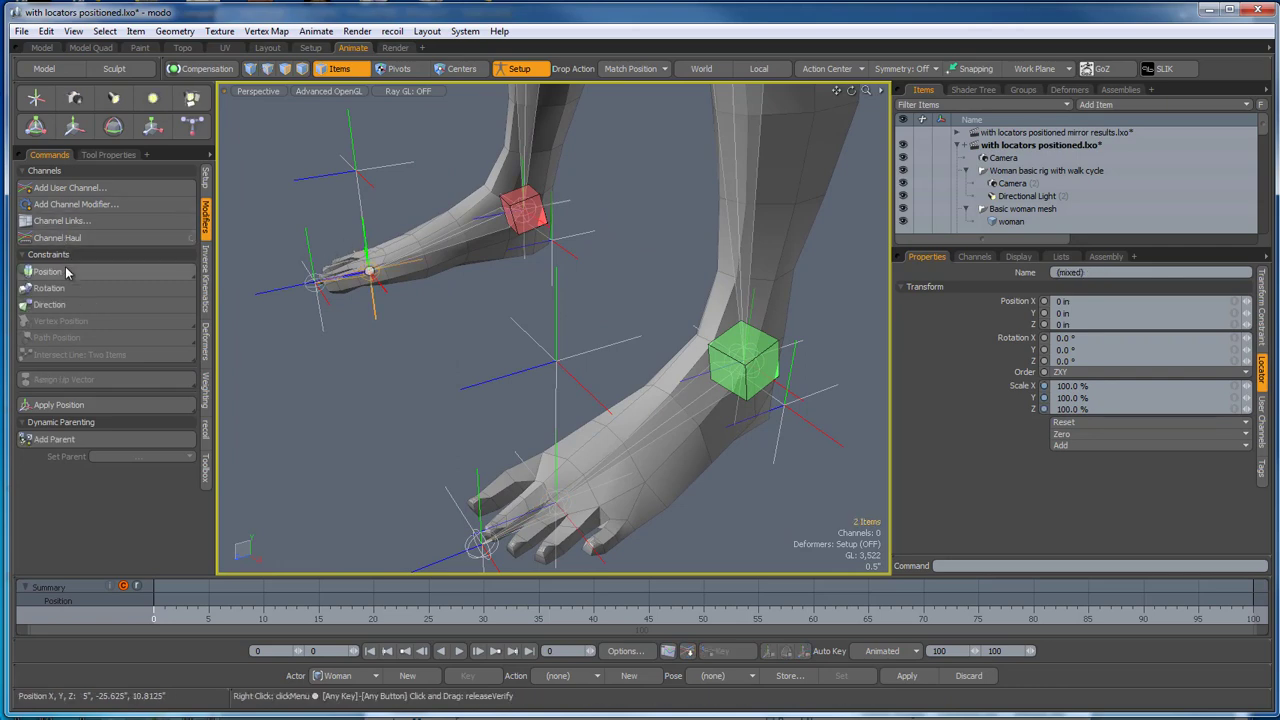
# Add a Direction constraint from Skeleton_Move Character (12) to the left toe-tip Controller (5), with the controller above that foot as up vector.
pyautogui.scroll(-3, 416, 295)
pyautogui.scroll(5, 463, 390)
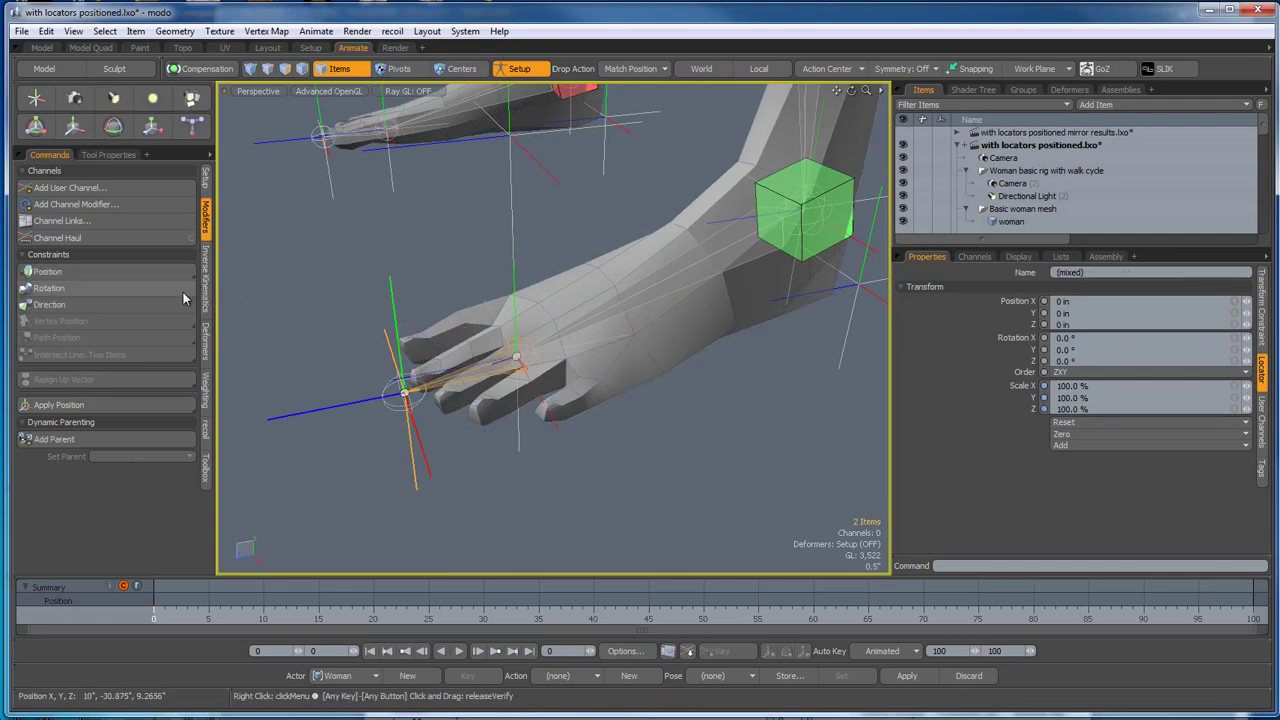
pyautogui.click(89, 310)
pyautogui.scroll(-3, 500, 468)
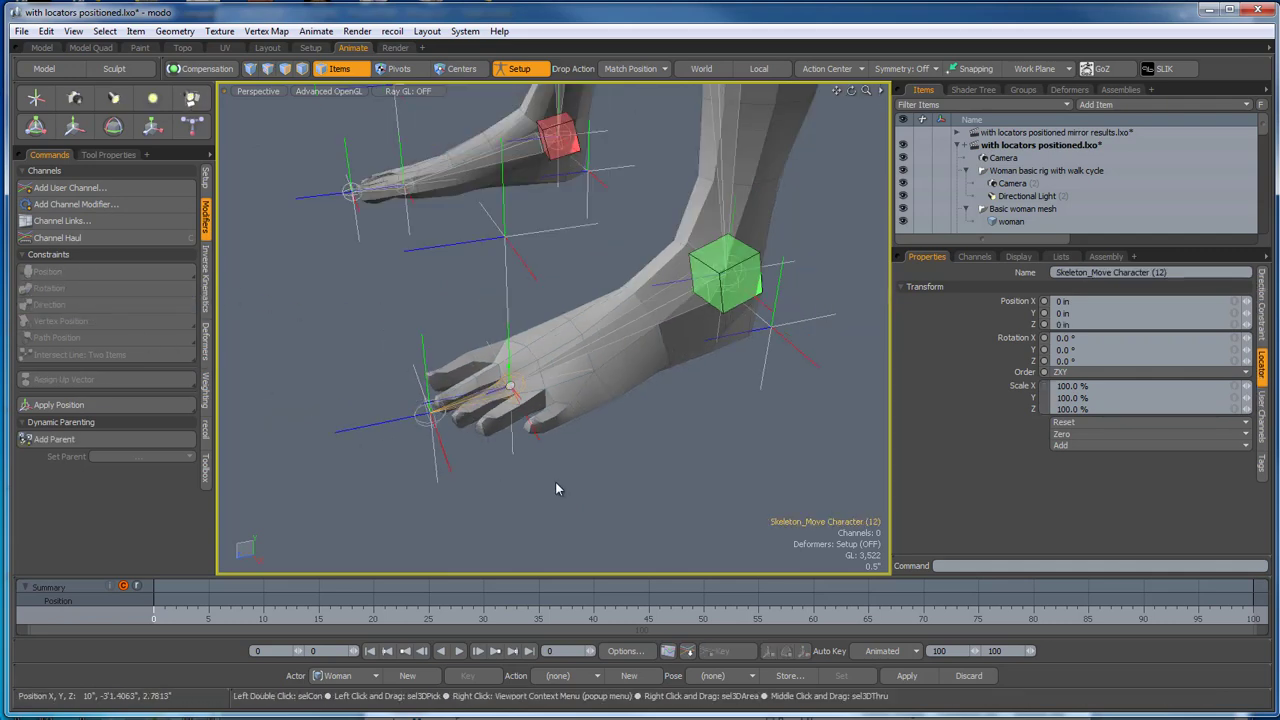
pyautogui.keyDown('alt'); pyautogui.moveTo(556, 483); pyautogui.dragTo(563, 450); pyautogui.keyUp('alt')
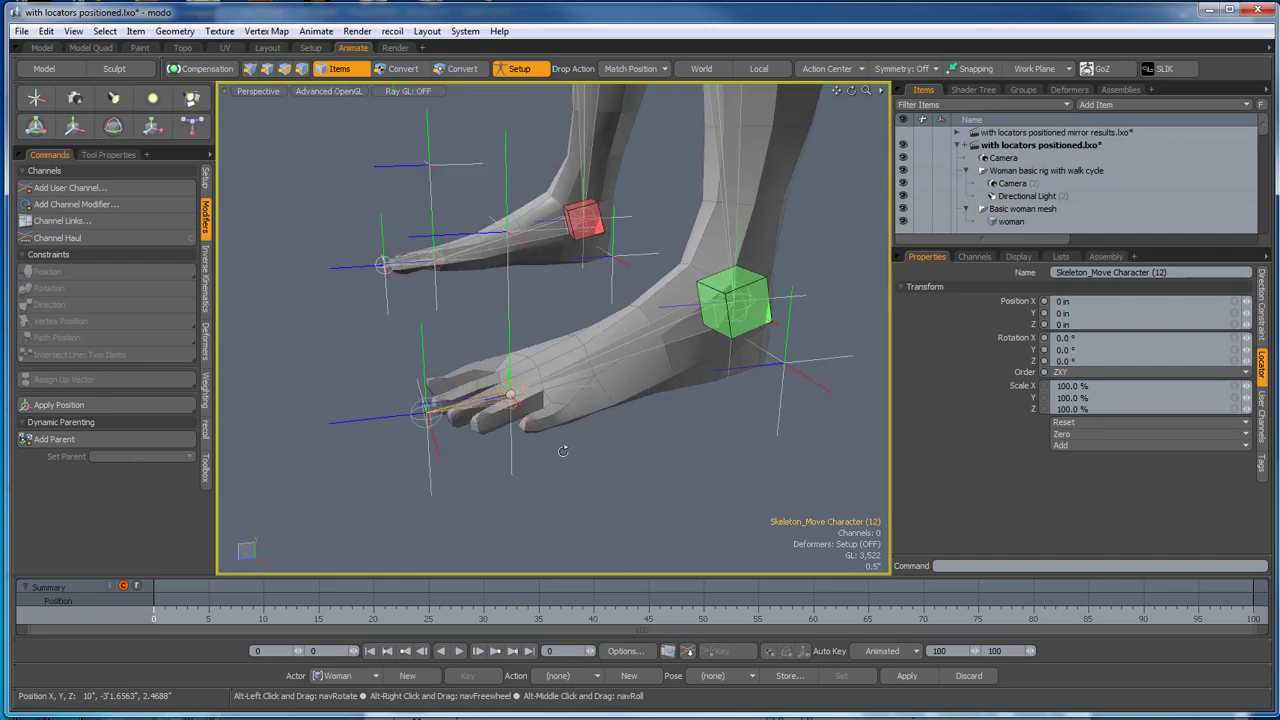
pyautogui.keyDown('shift'); pyautogui.click(509, 152); pyautogui.keyUp('shift')
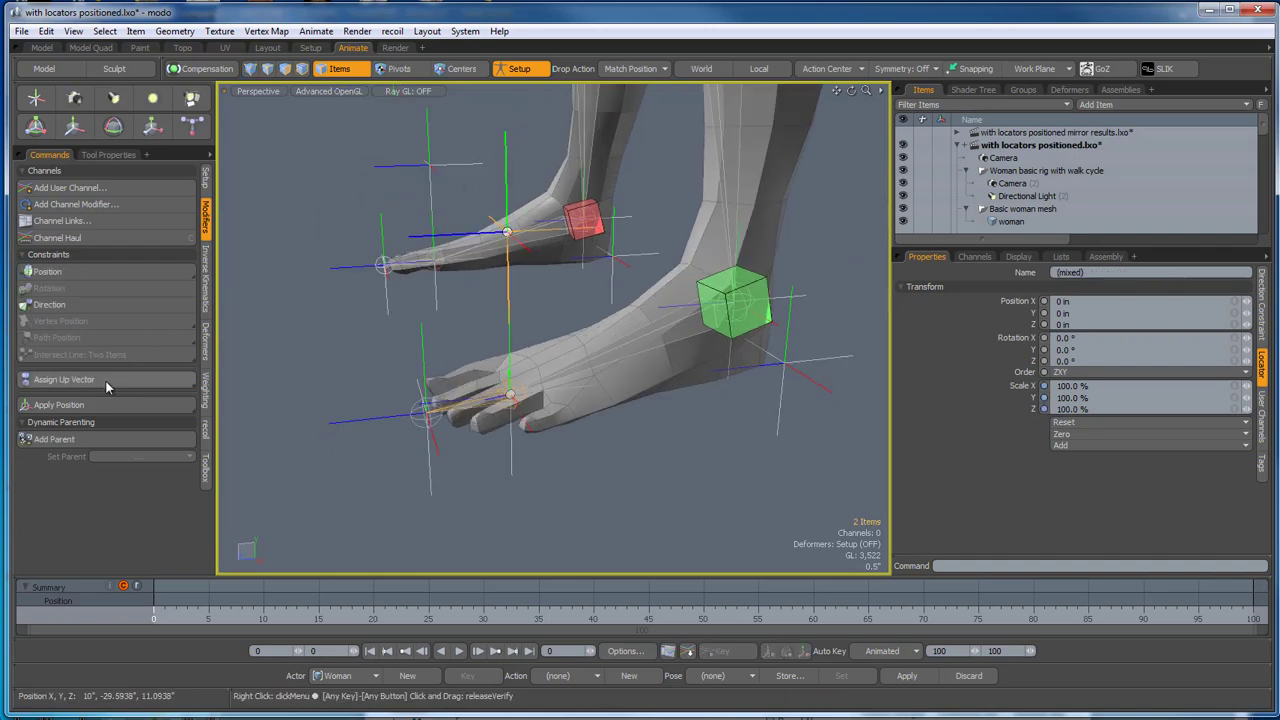
pyautogui.click(139, 384)
# Add a Direction constraint from the right toe joint, Locator (10), to the right toe-tip locator, with the locator above that foot as up vector.
pyautogui.keyDown('alt'); pyautogui.moveTo(452, 452); pyautogui.dragTo(712, 504); pyautogui.keyUp('alt')
pyautogui.click(448, 315)
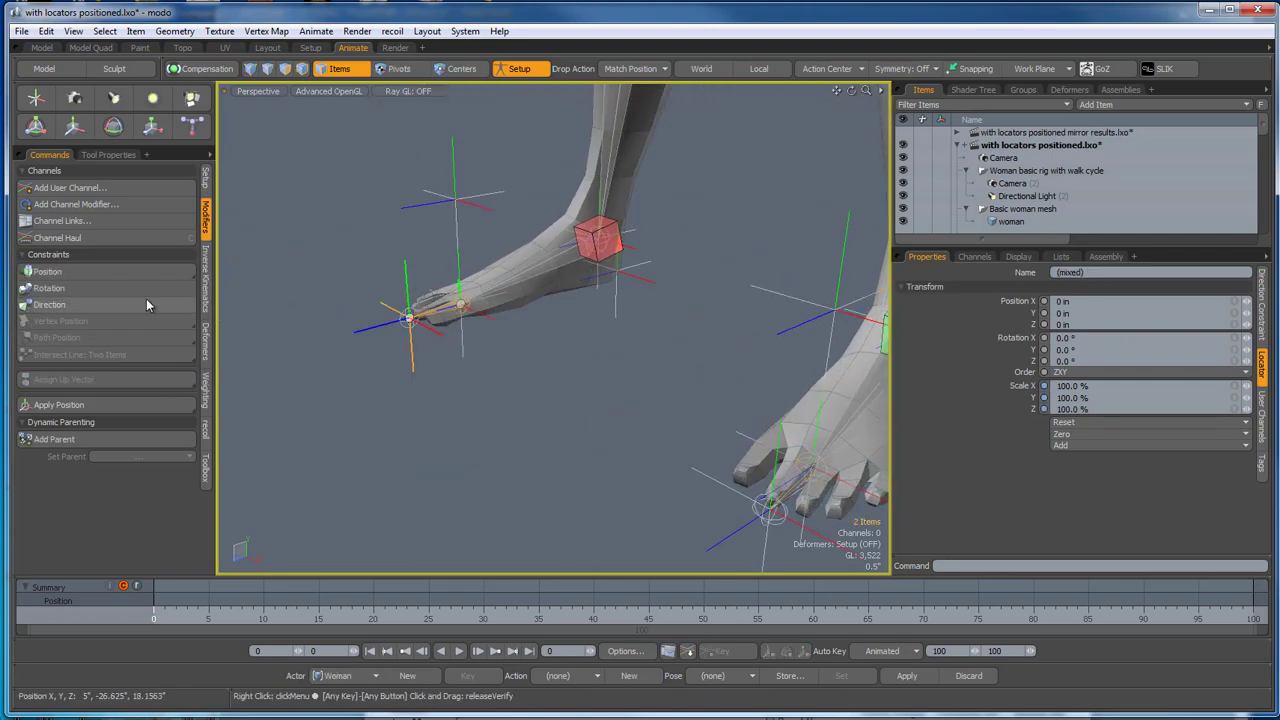
pyautogui.click(135, 301)
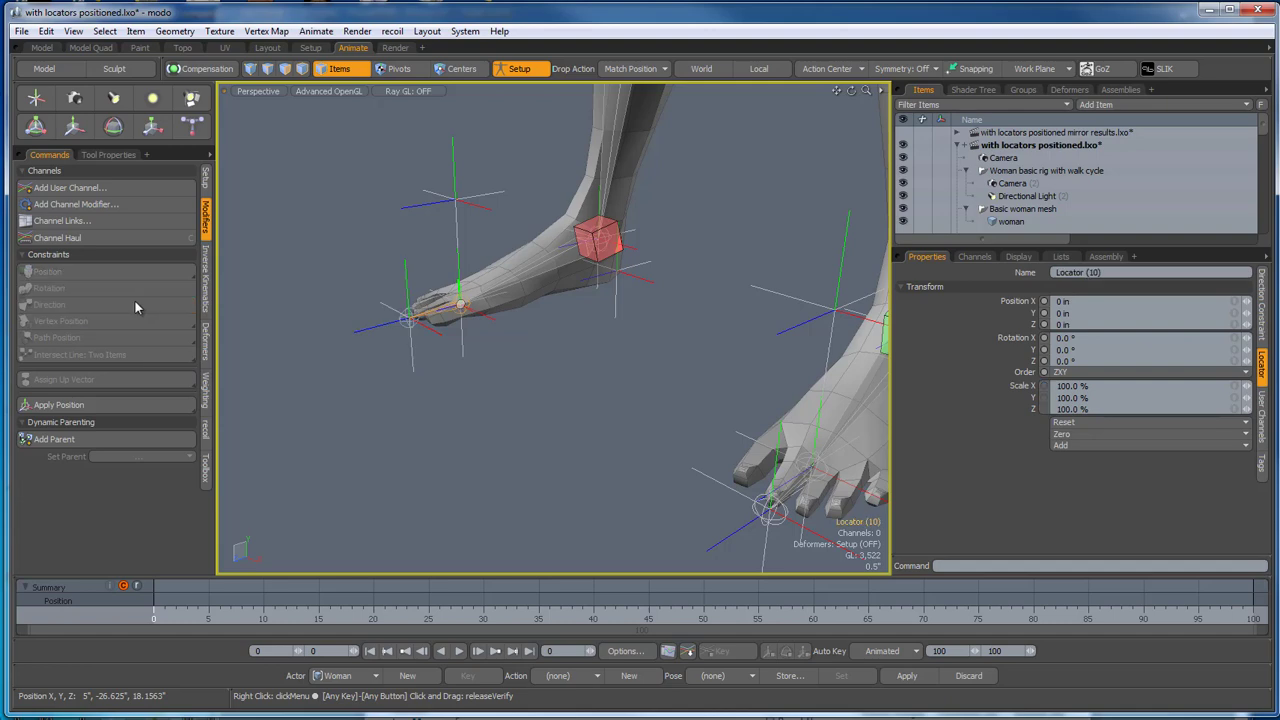
pyautogui.keyDown('shift'); pyautogui.click(455, 201); pyautogui.keyUp('shift')
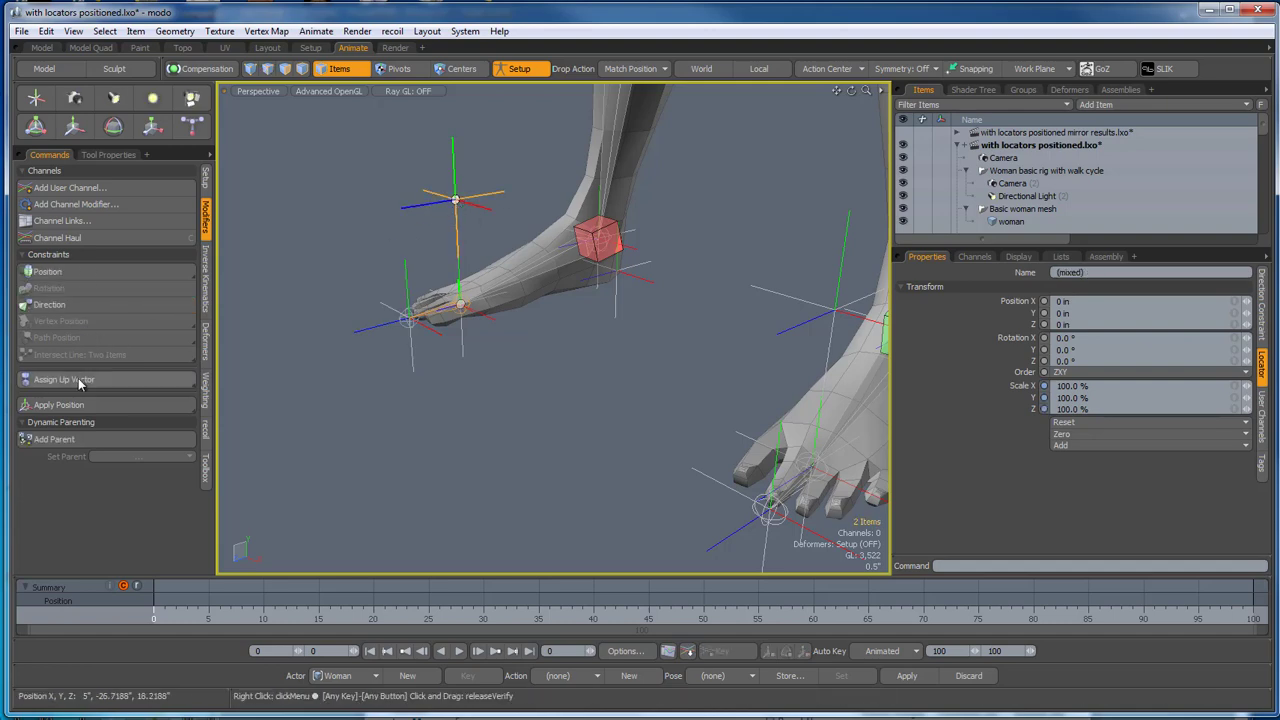
pyautogui.scroll(-3, 417, 417)
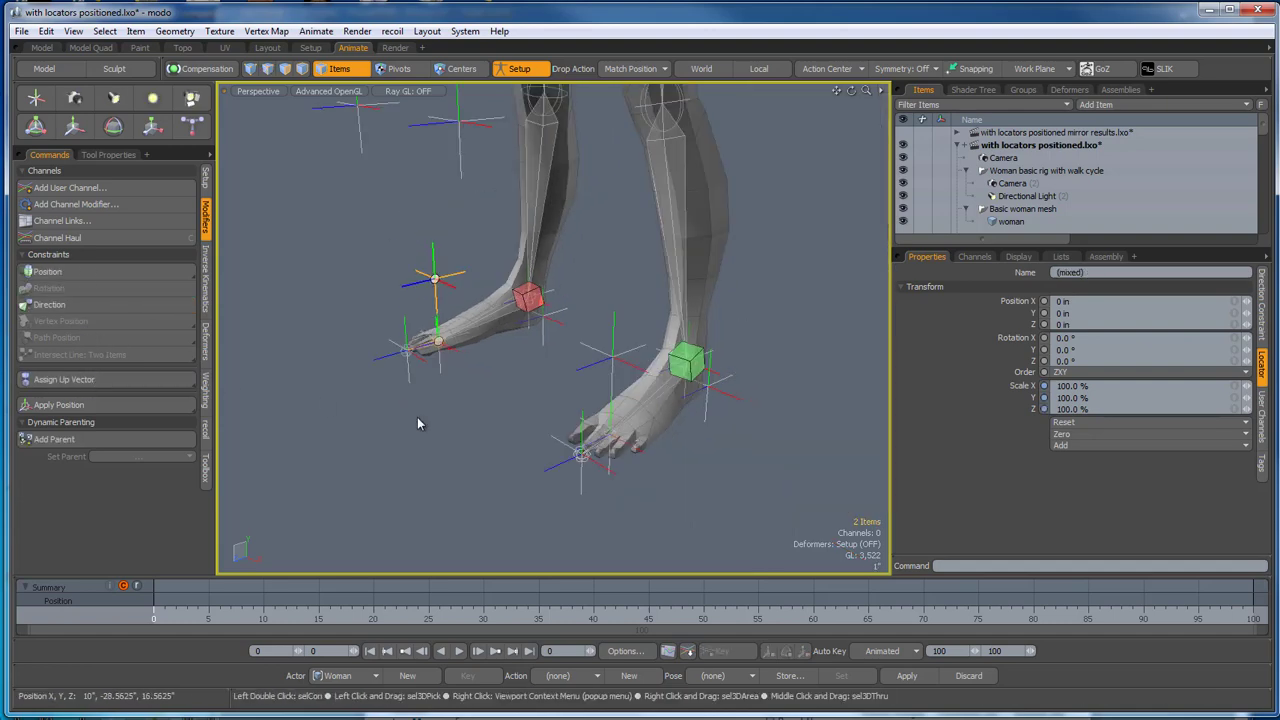
# Clear the selection and set the drop action back to Parent in Place.
pyautogui.click(440, 465)
pyautogui.keyDown('alt'); pyautogui.keyDown('shift'); pyautogui.moveTo(746, 480); pyautogui.dragTo(640, 471); pyautogui.keyUp('shift'); pyautogui.keyUp('alt')
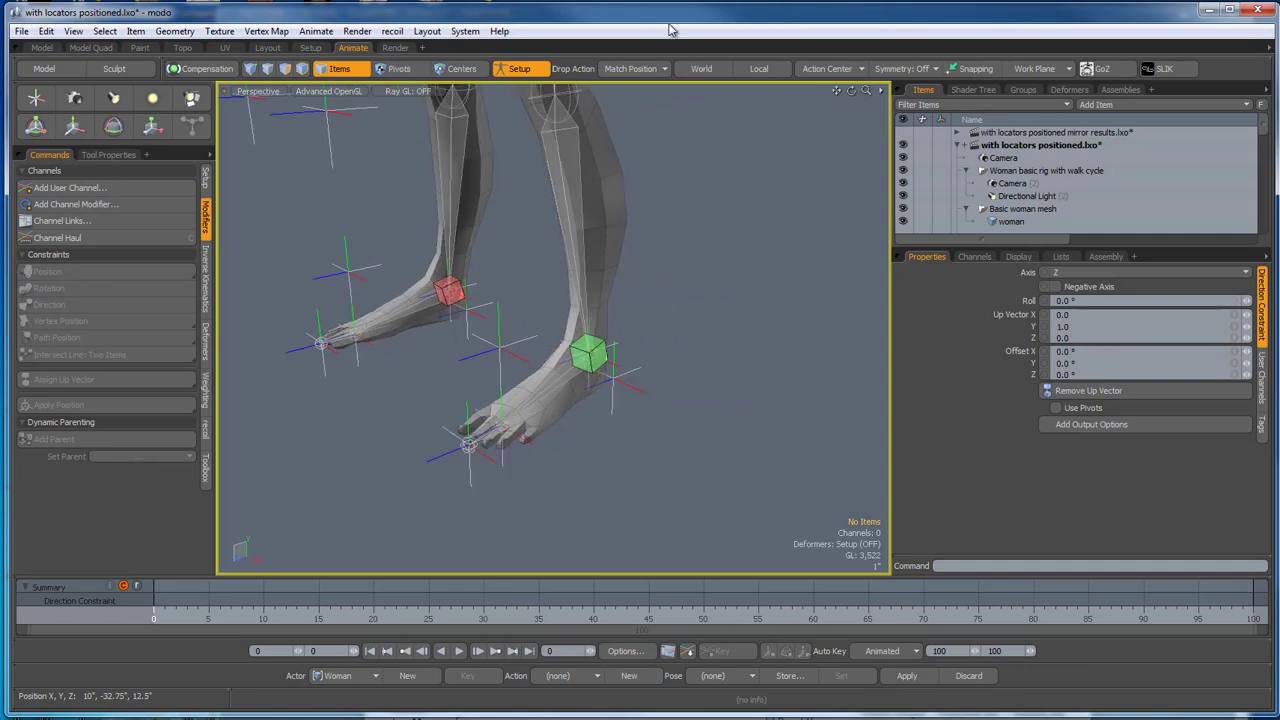
pyautogui.click(648, 70)
pyautogui.click(648, 47)
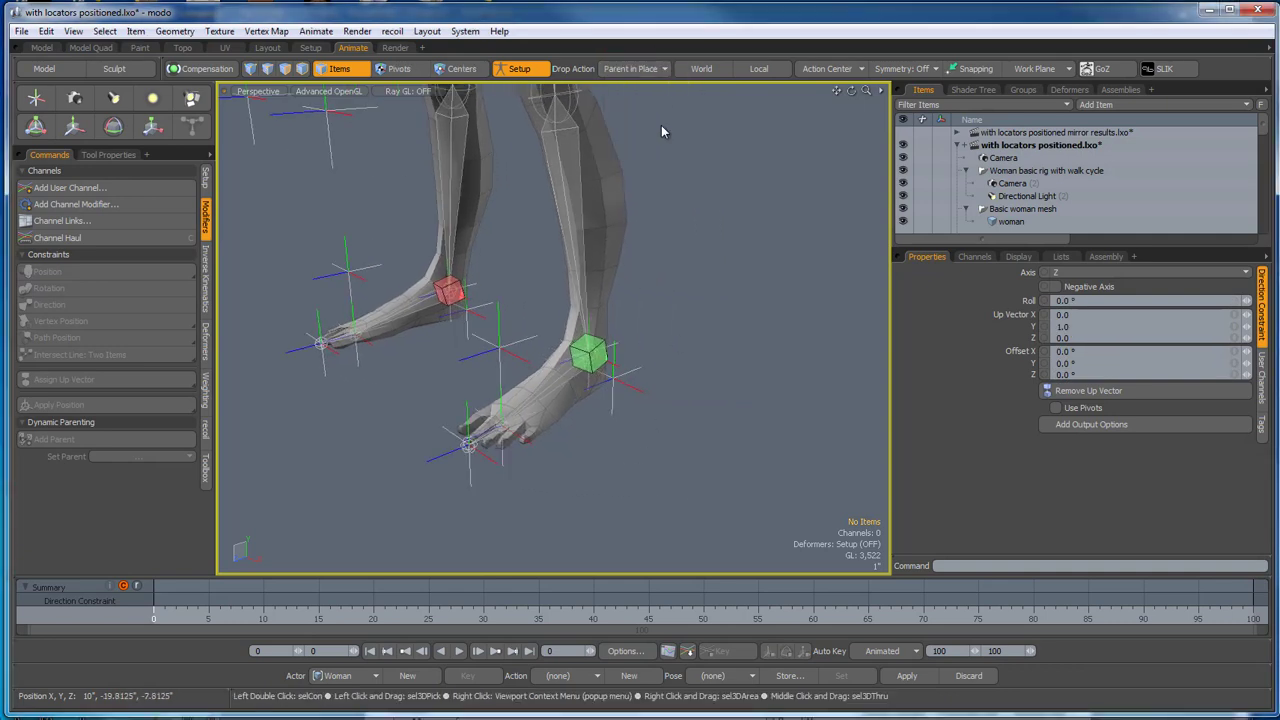
# Parent in place the left ankle's Goal (3) to Controller (3) at the same ankle.
pyautogui.scroll(5, 605, 362)
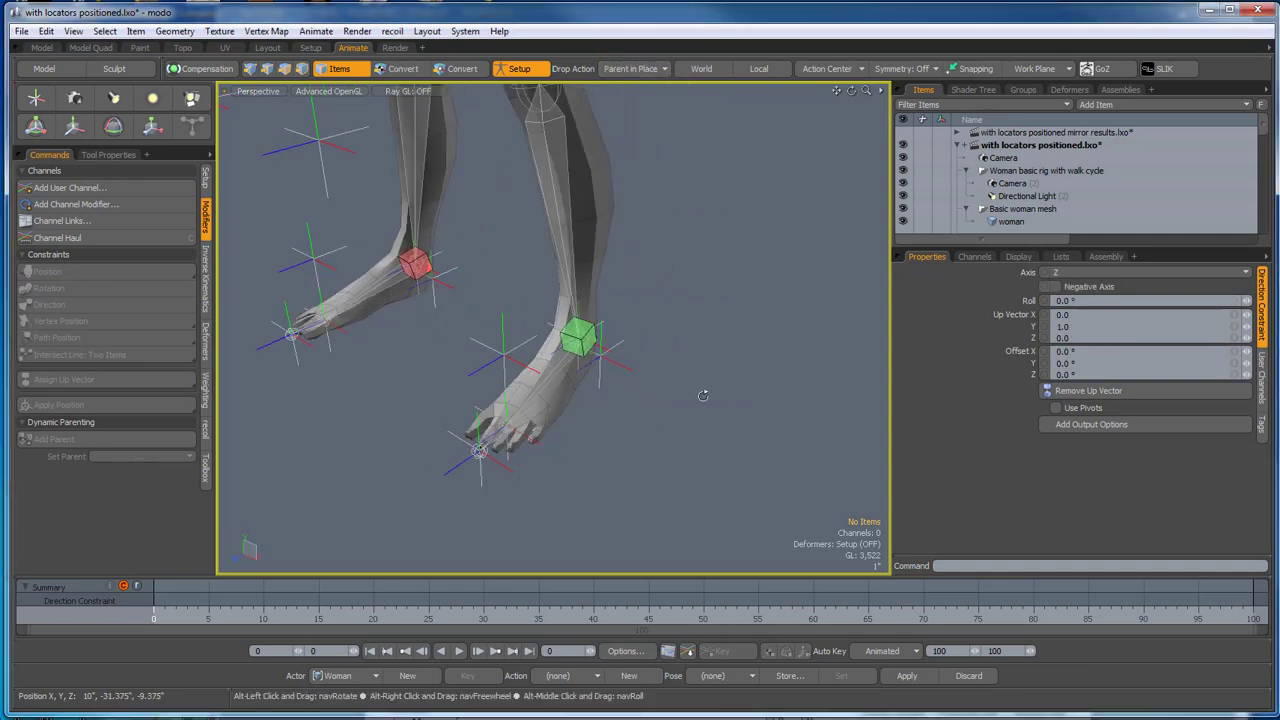
pyautogui.click(575, 333)
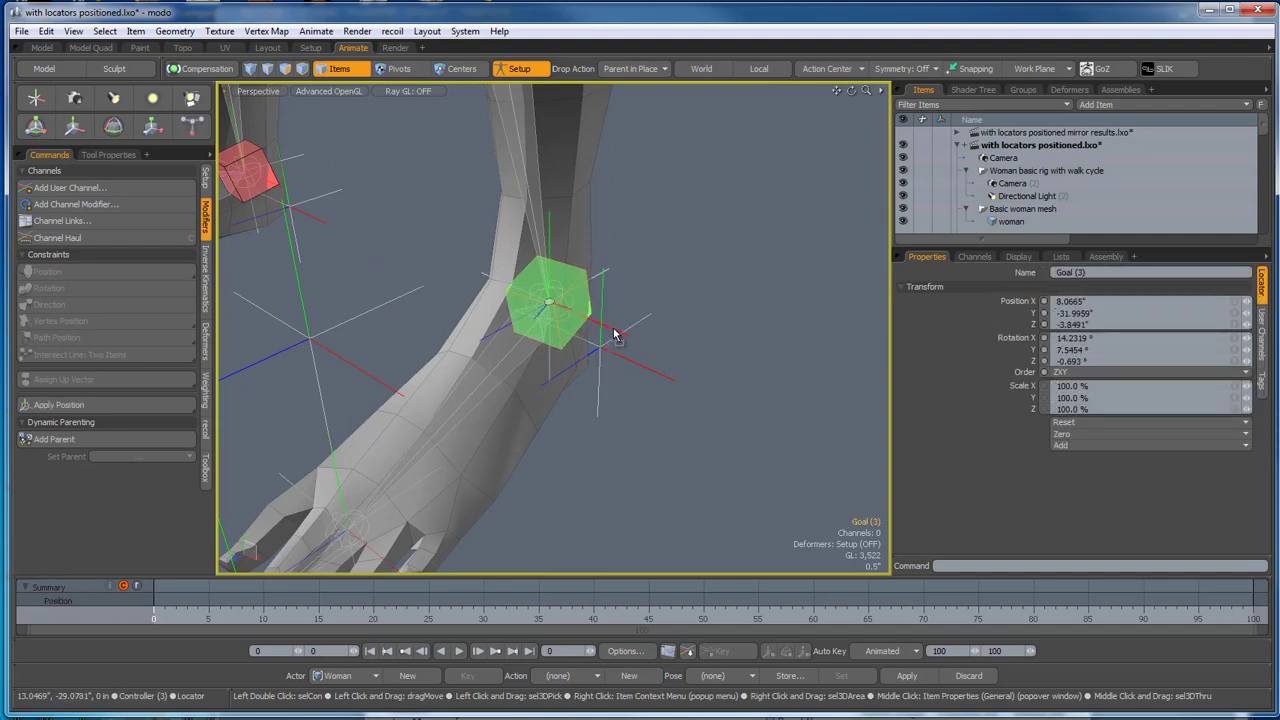
pyautogui.scroll(-4, 674, 346)
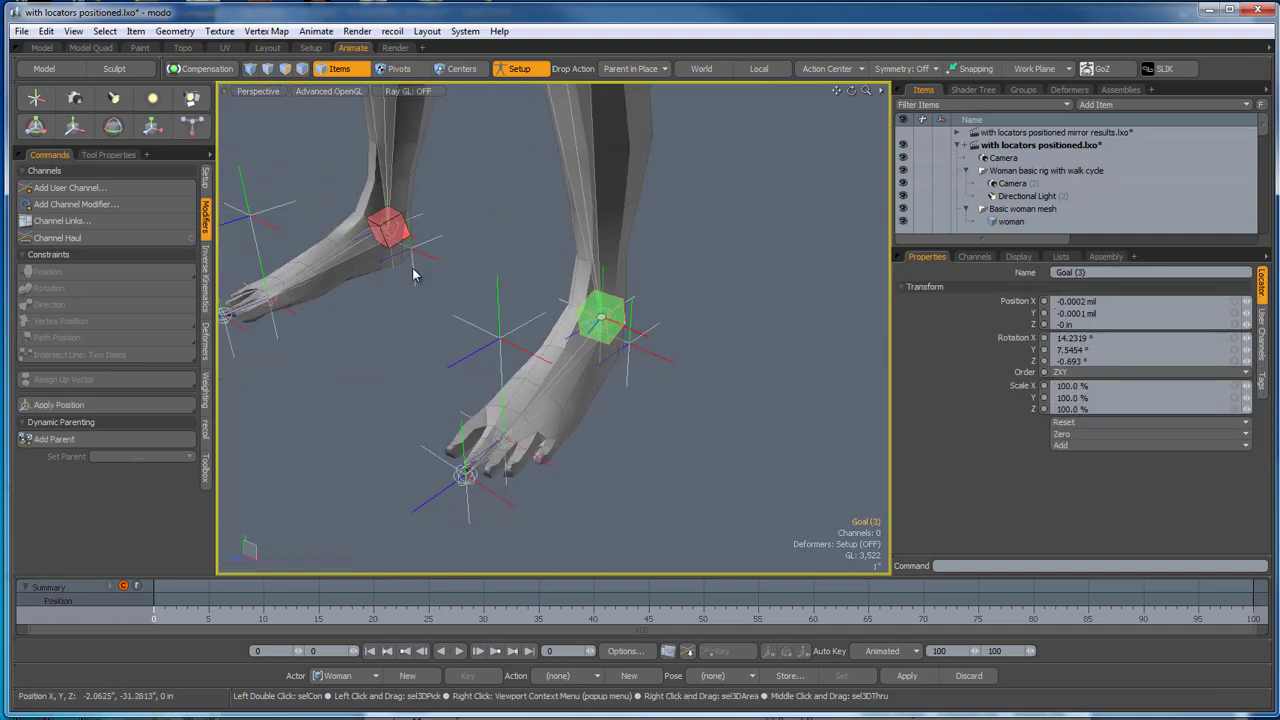
# Parent in place the right ankle's Goal (4) to Locator (23) at the same ankle.
pyautogui.keyDown('alt'); pyautogui.moveTo(414, 272); pyautogui.dragTo(588, 324); pyautogui.keyUp('alt')
pyautogui.scroll(5, 486, 273)
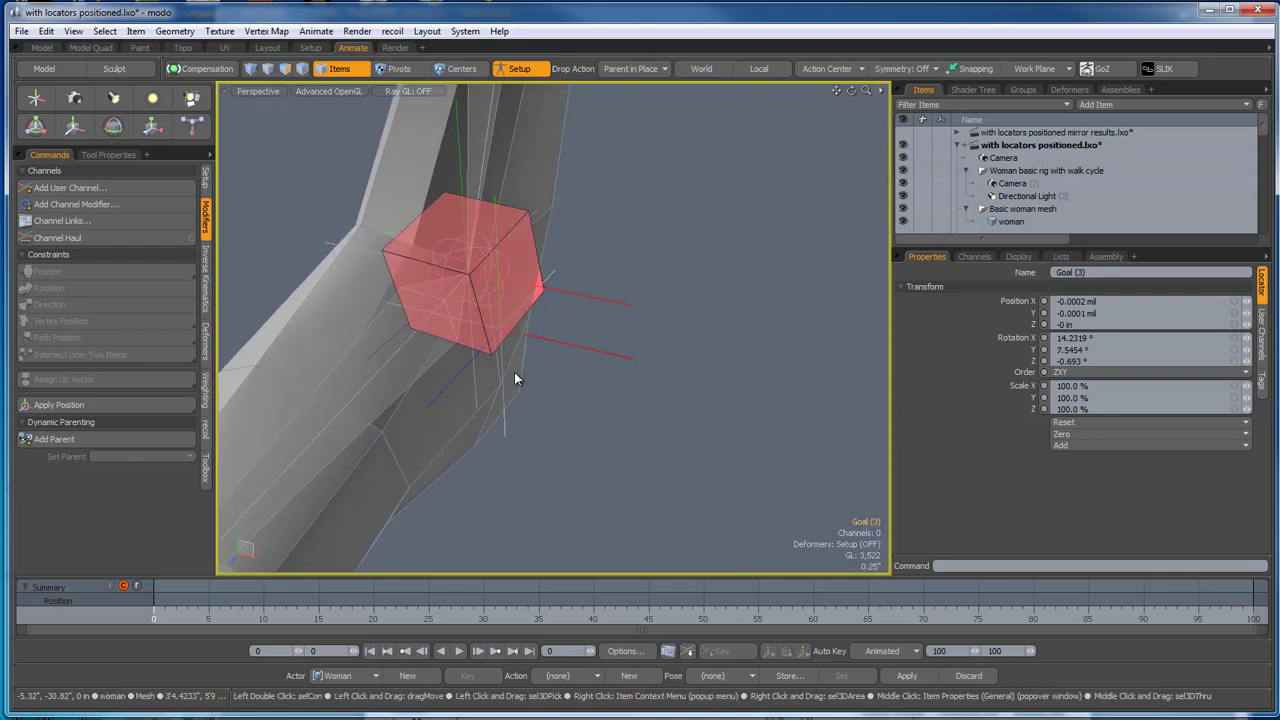
pyautogui.click(524, 257)
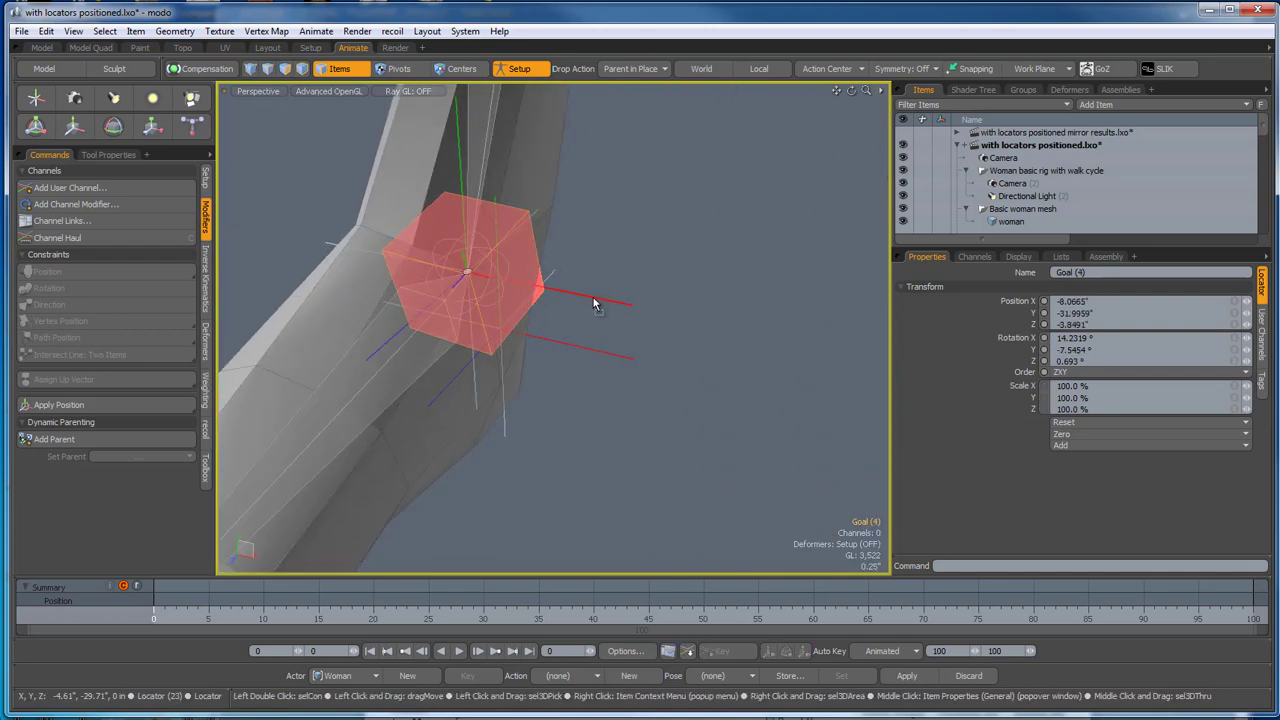
pyautogui.press('p')
pyautogui.scroll(-5, 618, 283)
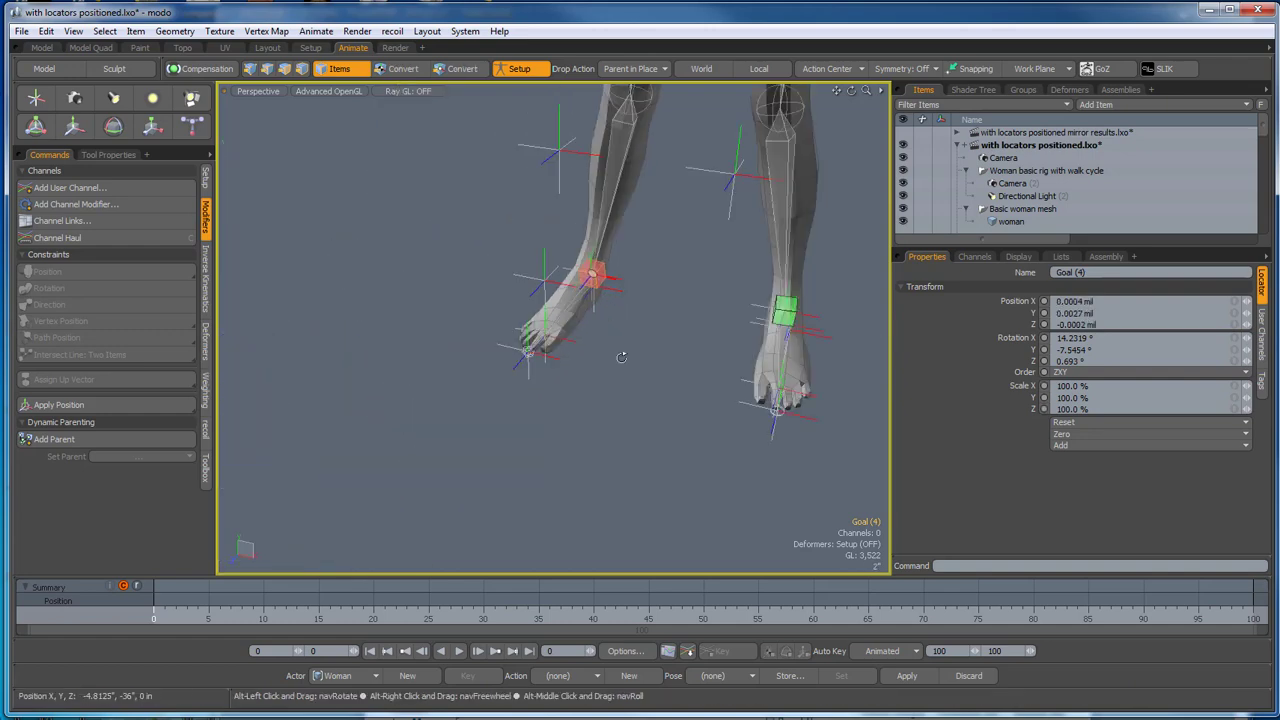
# Parent the up-vector items above the feet, Locator (17) and Controller (6), to the toe-tip locator of their own foot.
pyautogui.keyDown('alt'); pyautogui.moveTo(623, 354); pyautogui.dragTo(537, 336); pyautogui.keyUp('alt')
pyautogui.keyDown('alt'); pyautogui.moveTo(560, 388); pyautogui.dragTo(549, 278); pyautogui.keyUp('alt')
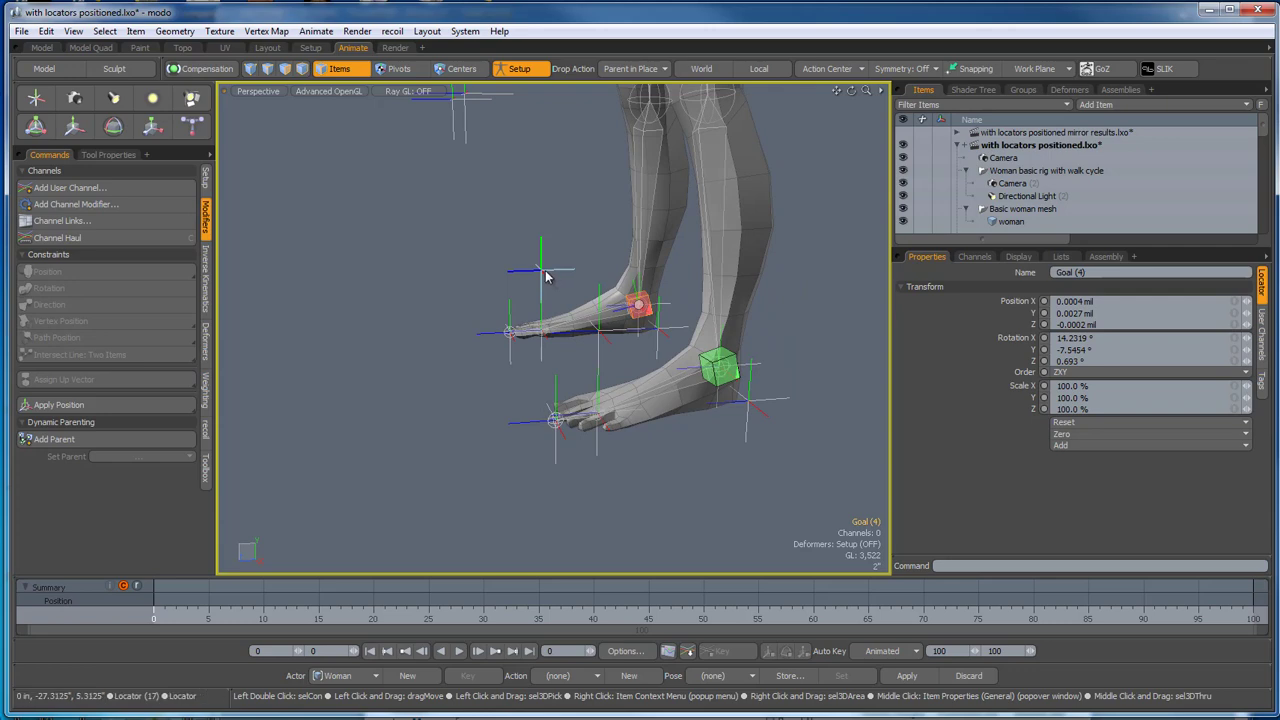
pyautogui.click(543, 274)
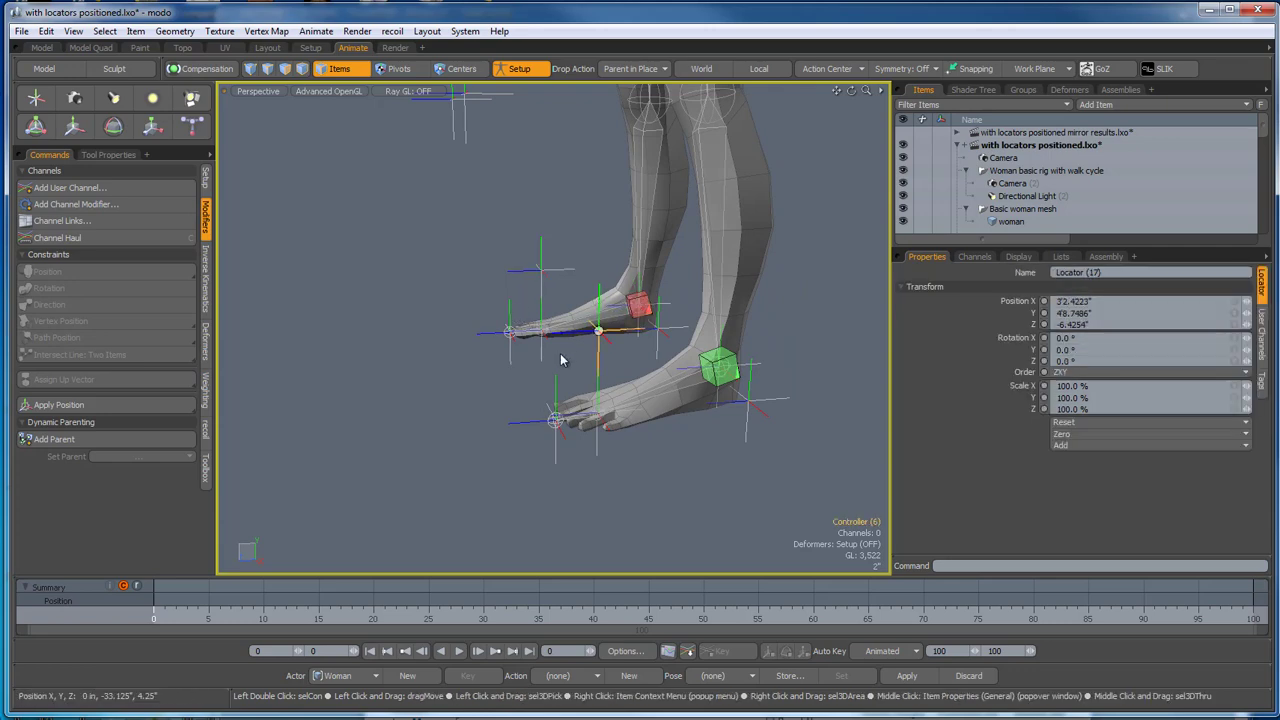
pyautogui.scroll(-5, 557, 387)
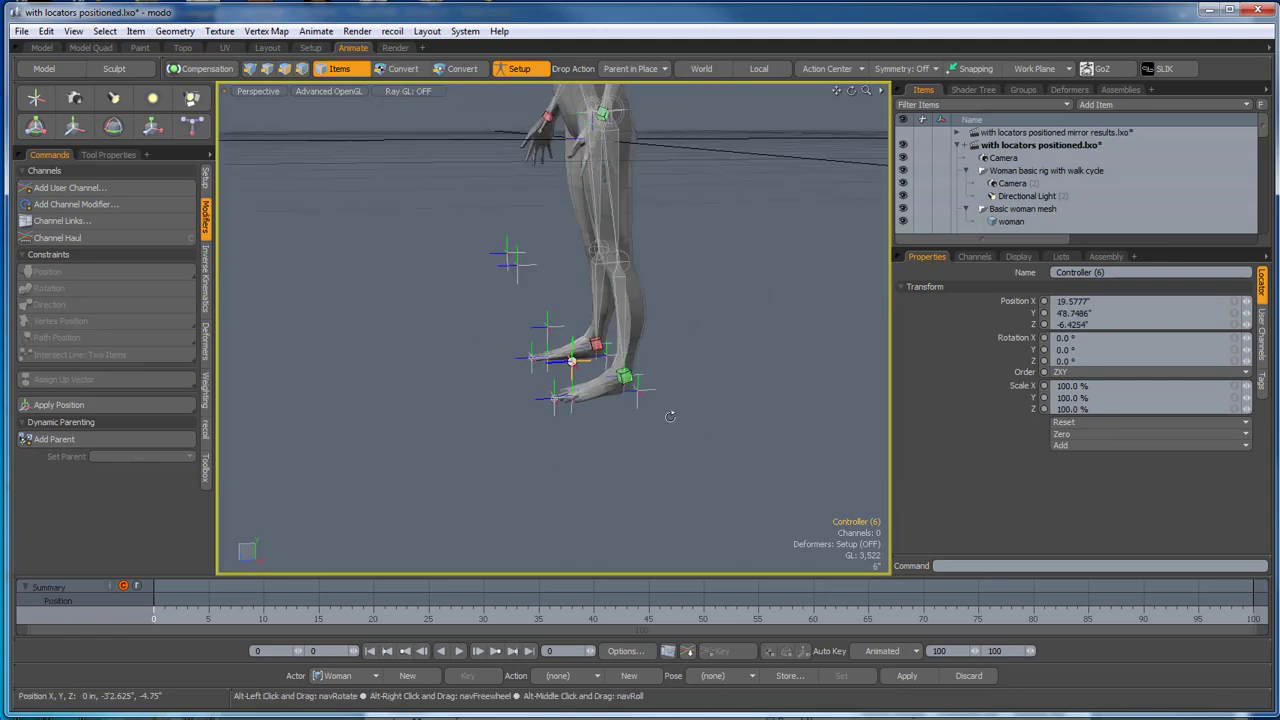
# Parent the knee up vectors to the heel locators: Controller (2) to Heel and Locator (19) to Locator (24).
pyautogui.keyDown('alt'); pyautogui.moveTo(671, 417); pyautogui.dragTo(598, 366); pyautogui.keyUp('alt')
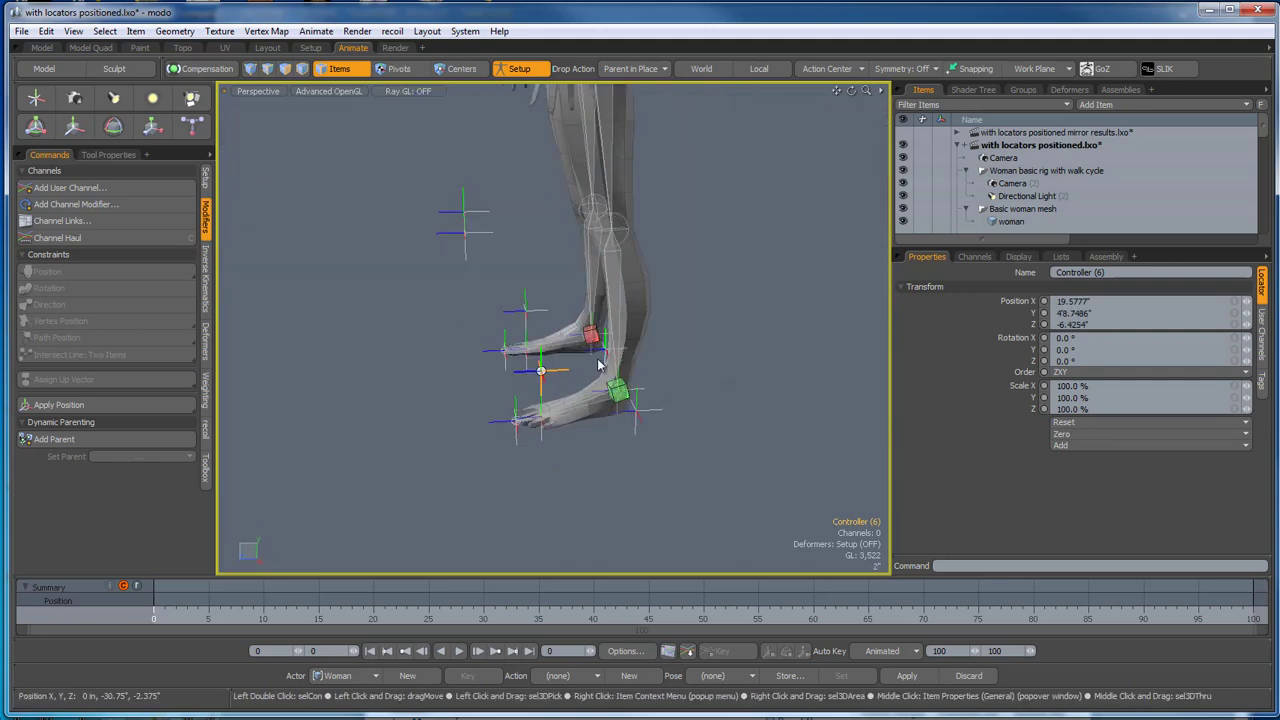
pyautogui.click(477, 237)
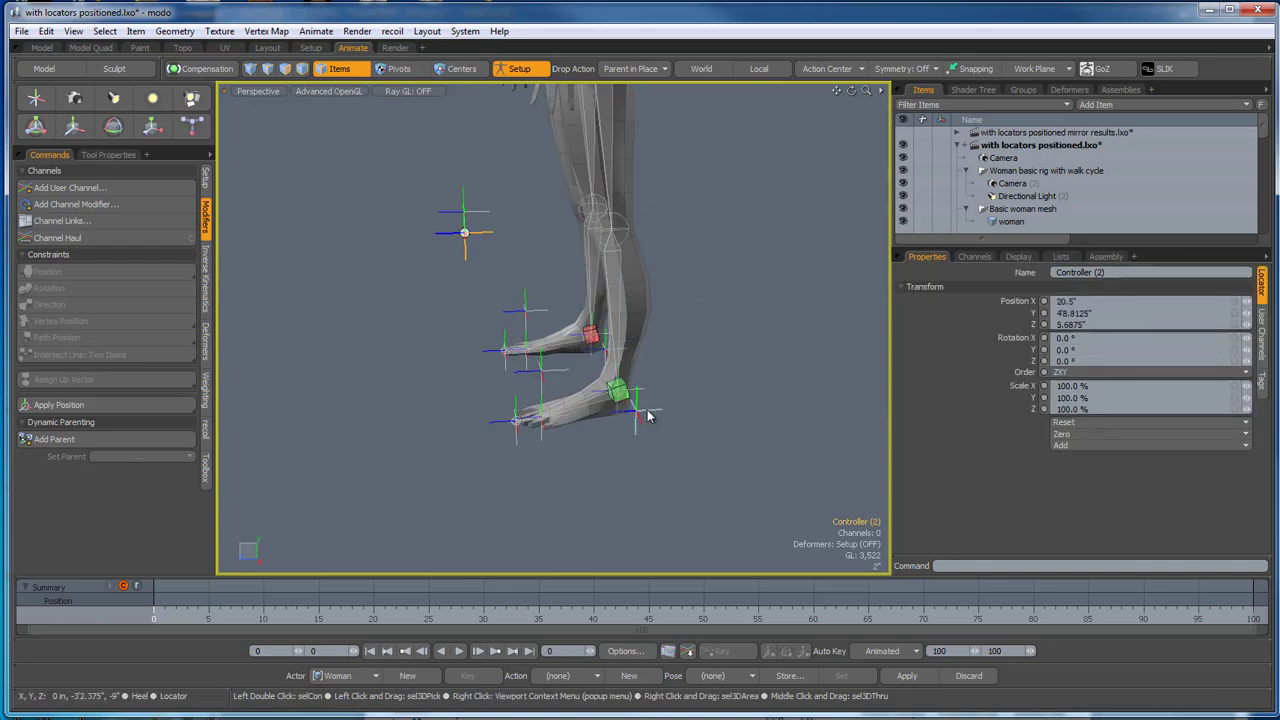
pyautogui.keyDown('alt'); pyautogui.moveTo(475, 337); pyautogui.dragTo(822, 330); pyautogui.keyUp('alt')
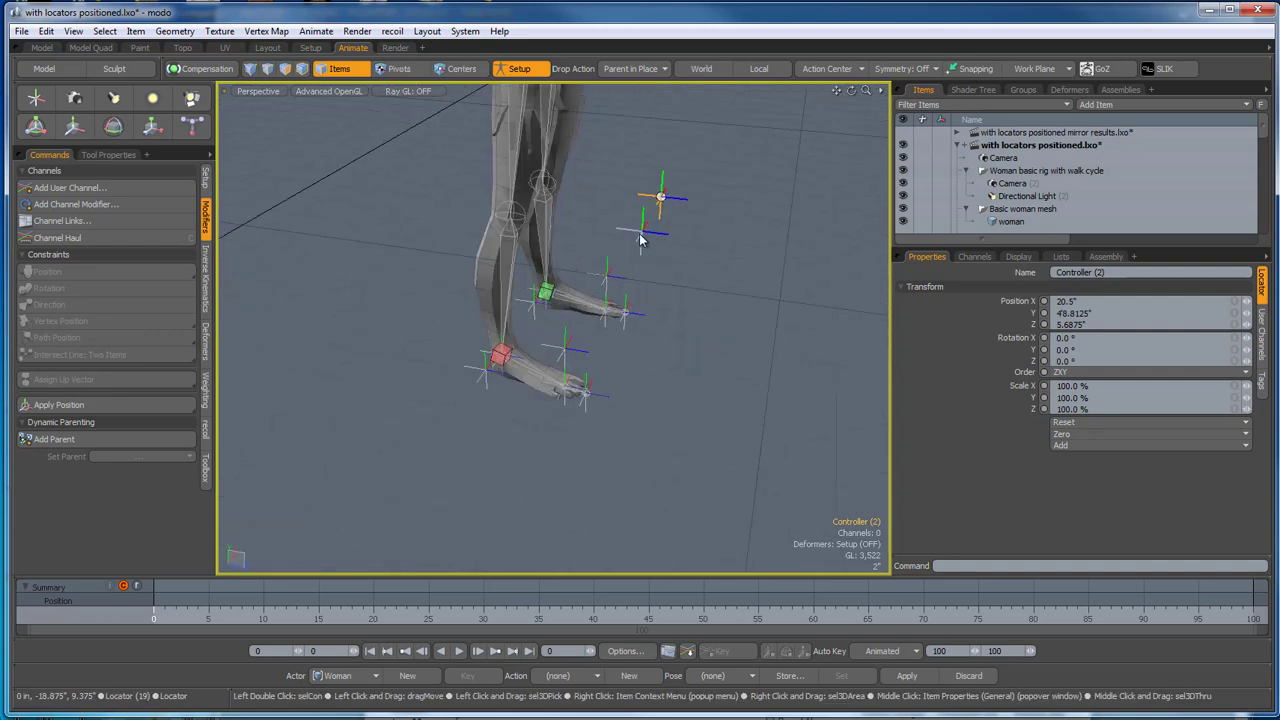
pyautogui.click(643, 237)
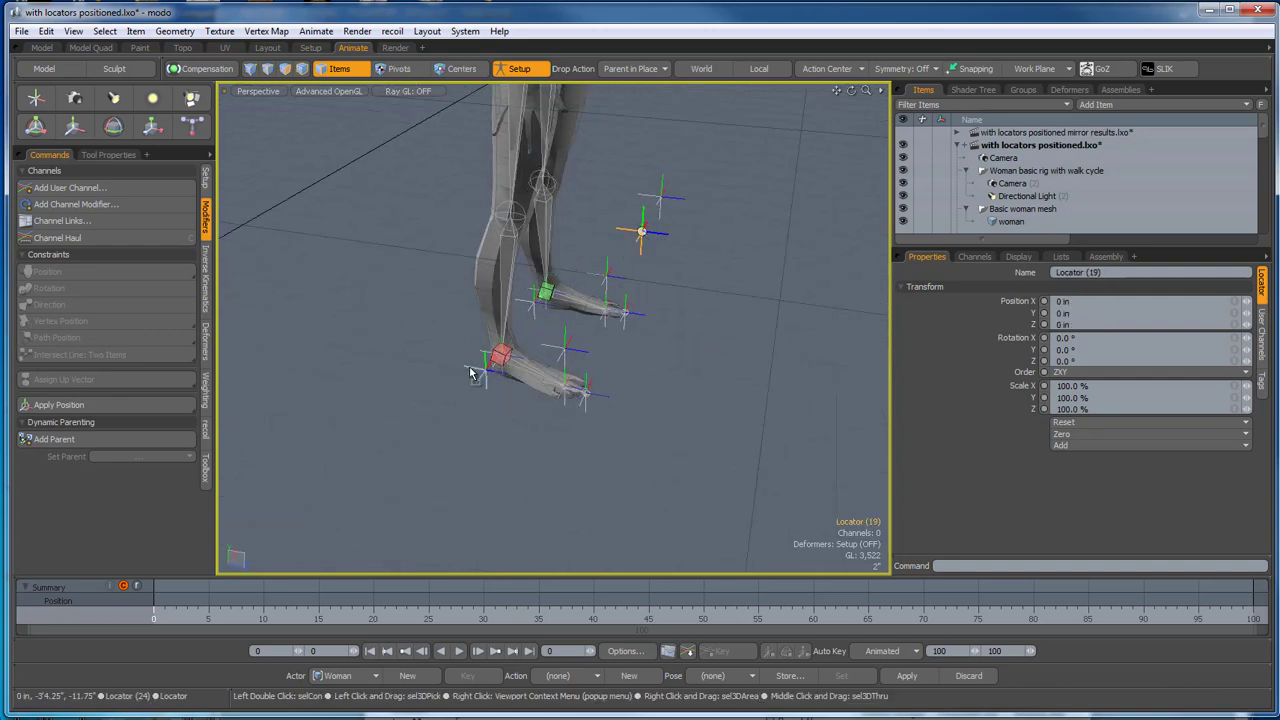
pyautogui.keyDown('alt'); pyautogui.moveTo(623, 425); pyautogui.dragTo(623, 395); pyautogui.keyUp('alt')
pyautogui.scroll(-5, 553, 421)
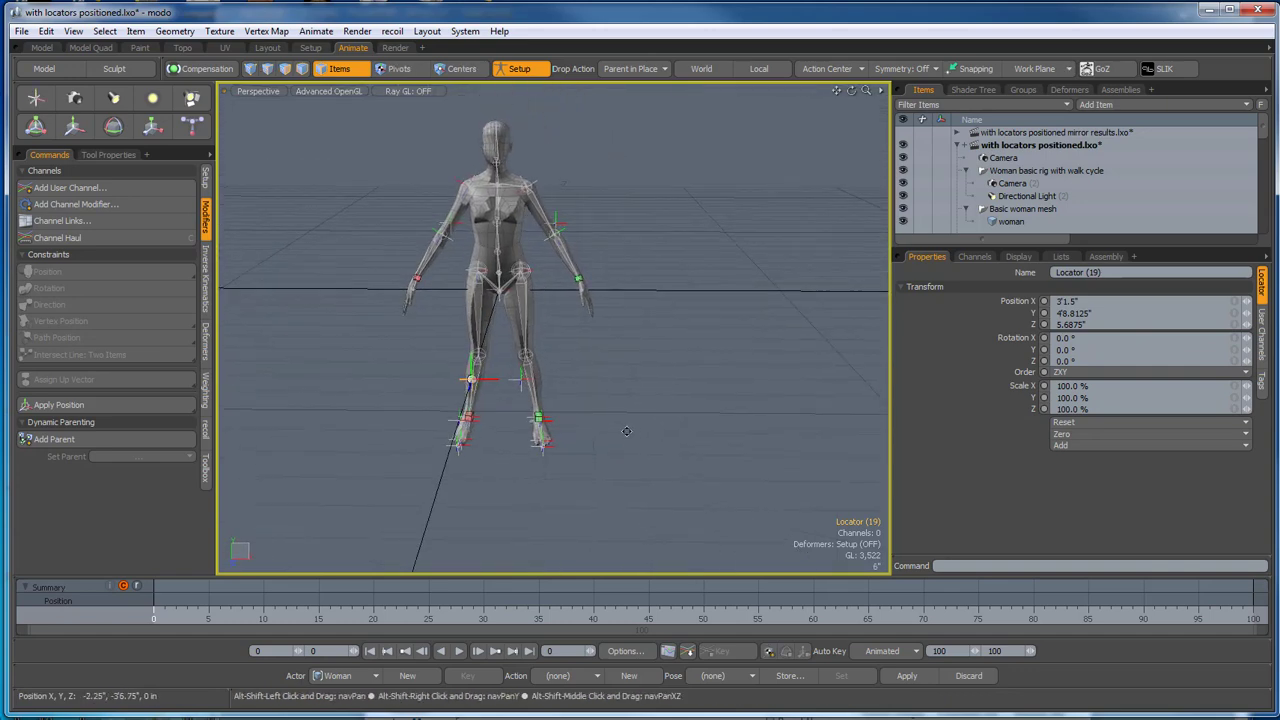
# Select the whole skeleton, the rig locators and the woman mesh, zero all their transforms, and clear the selection.
pyautogui.scroll(5, 505, 252)
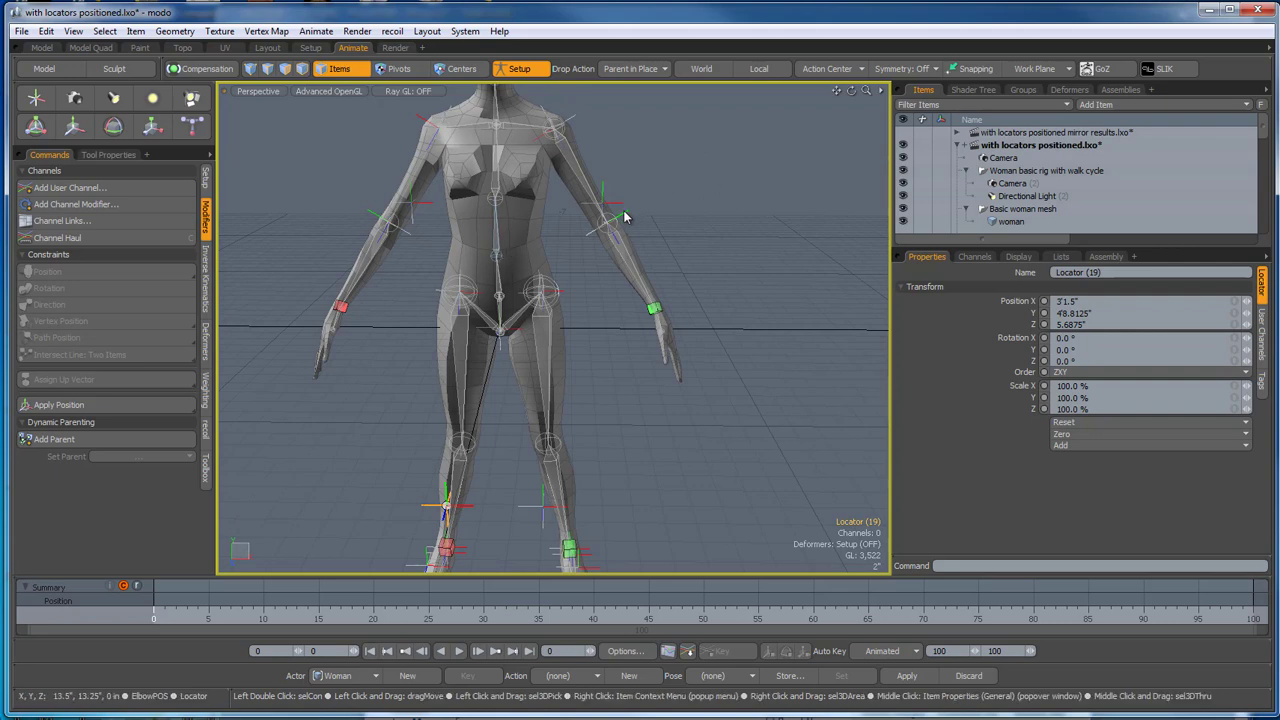
pyautogui.doubleClick(500, 293)
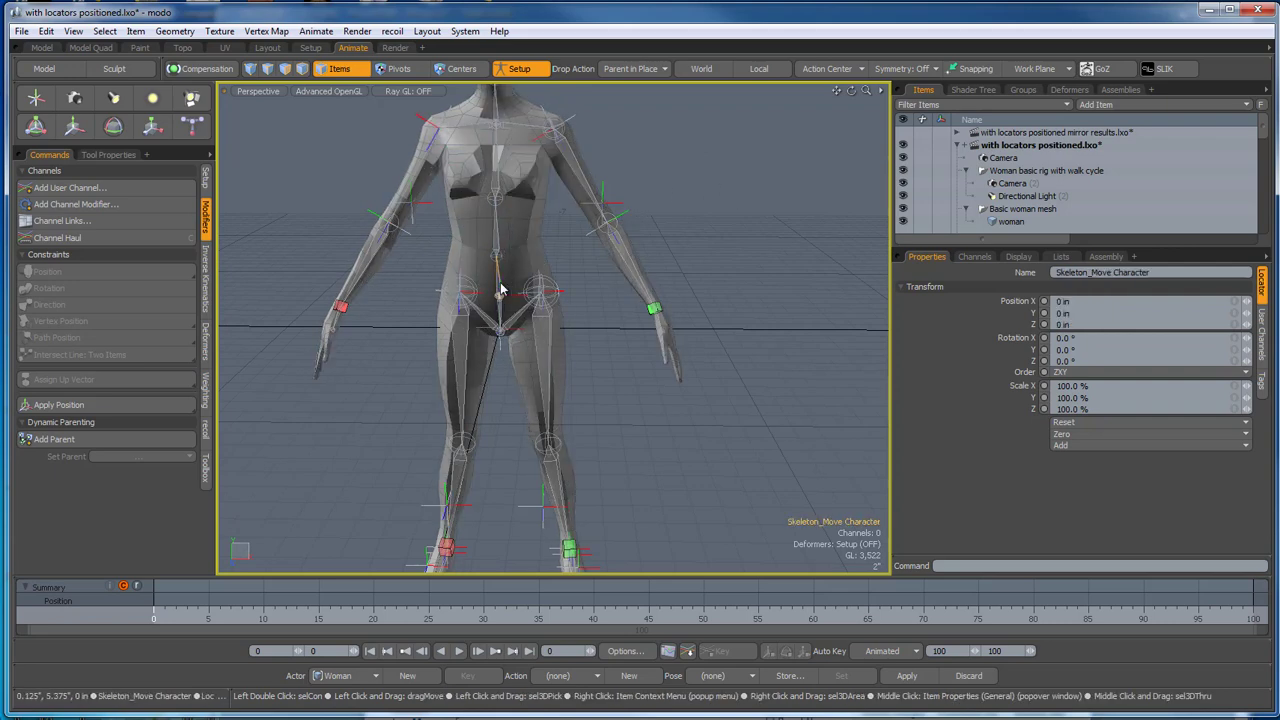
pyautogui.scroll(-4, 502, 289)
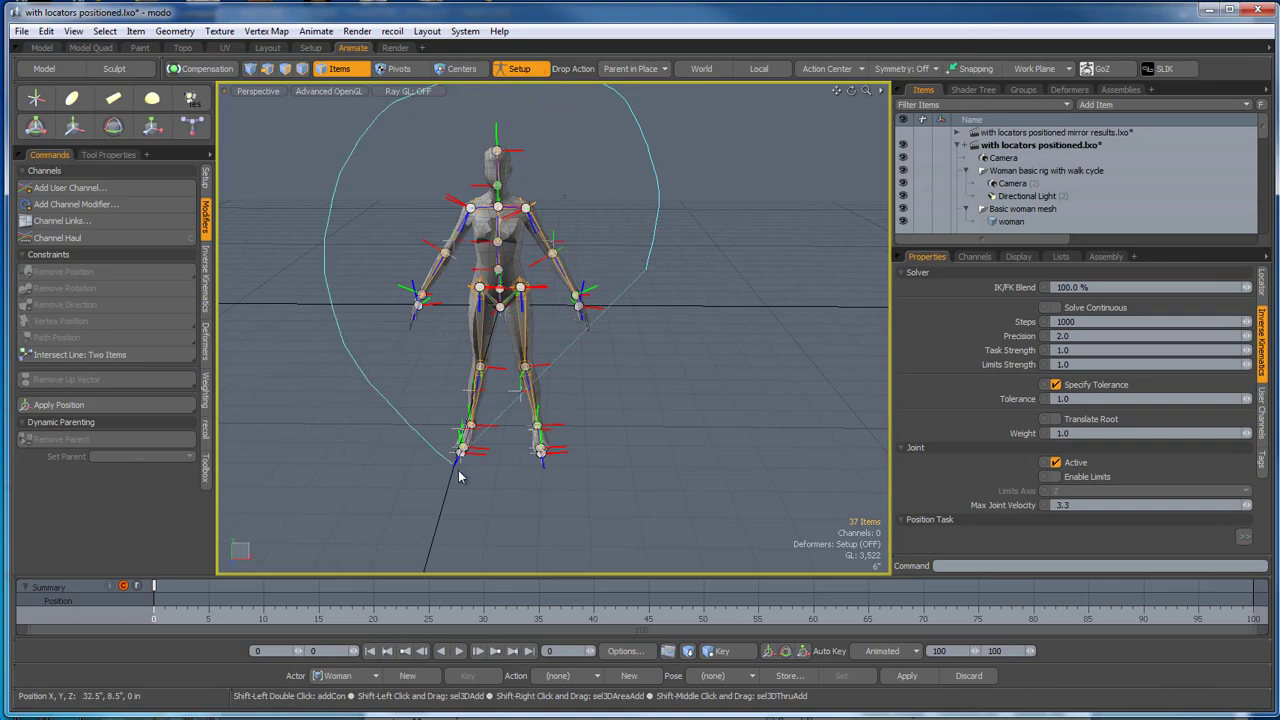
pyautogui.keyDown('shift'); pyautogui.moveTo(575, 537); pyautogui.dragTo(590, 532, button='right'); pyautogui.keyUp('shift')
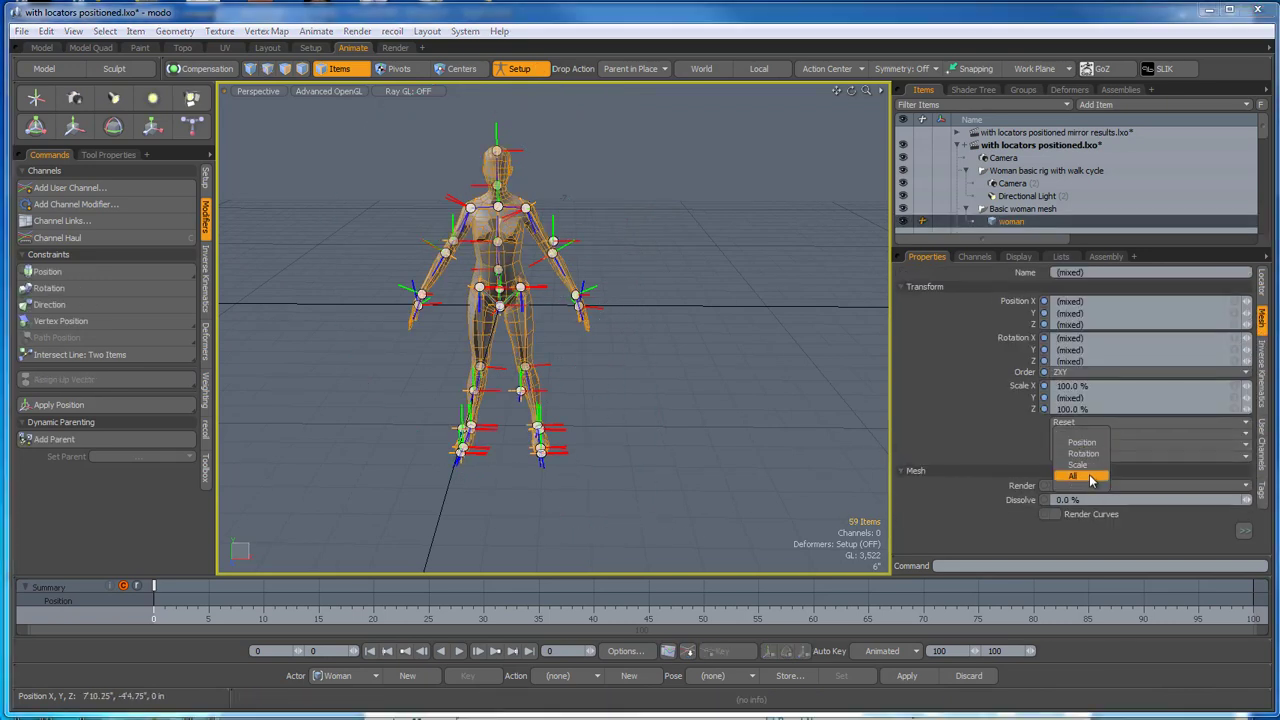
pyautogui.click(1089, 474)
pyautogui.keyDown('alt'); pyautogui.moveTo(684, 411); pyautogui.dragTo(541, 452); pyautogui.keyUp('alt')
pyautogui.click(650, 413)
# Test the left leg by moving the Heel locator about 15.25" in Y and 15.75" in Z, and undo the move.
pyautogui.scroll(5, 545, 451)
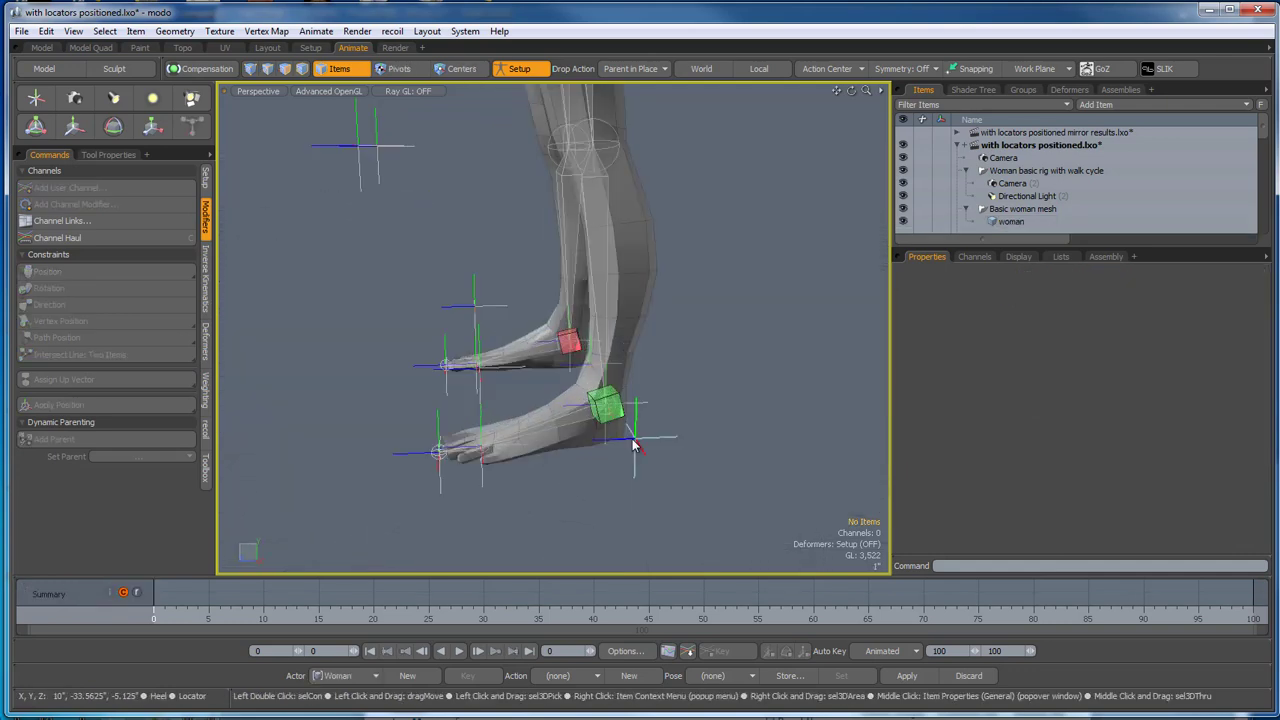
pyautogui.click(651, 443)
pyautogui.scroll(-5, 648, 443)
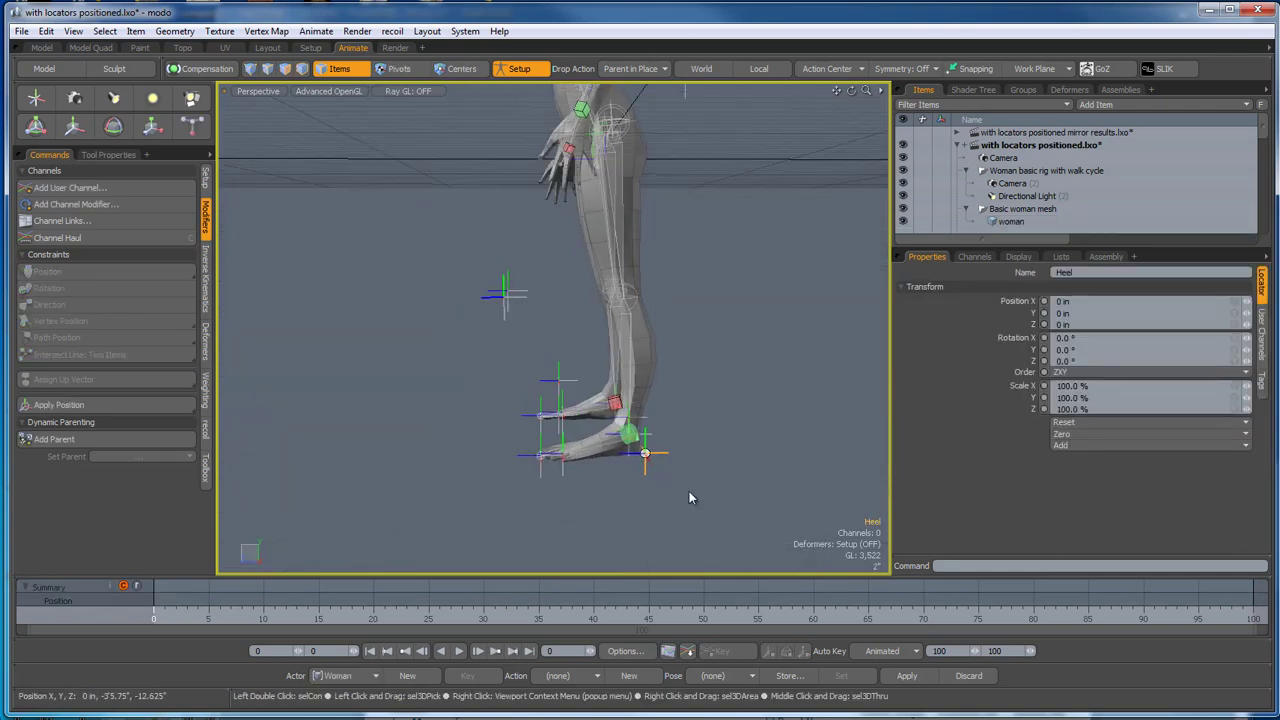
pyautogui.press('w')
pyautogui.moveTo(687, 491); pyautogui.dragTo(551, 359)
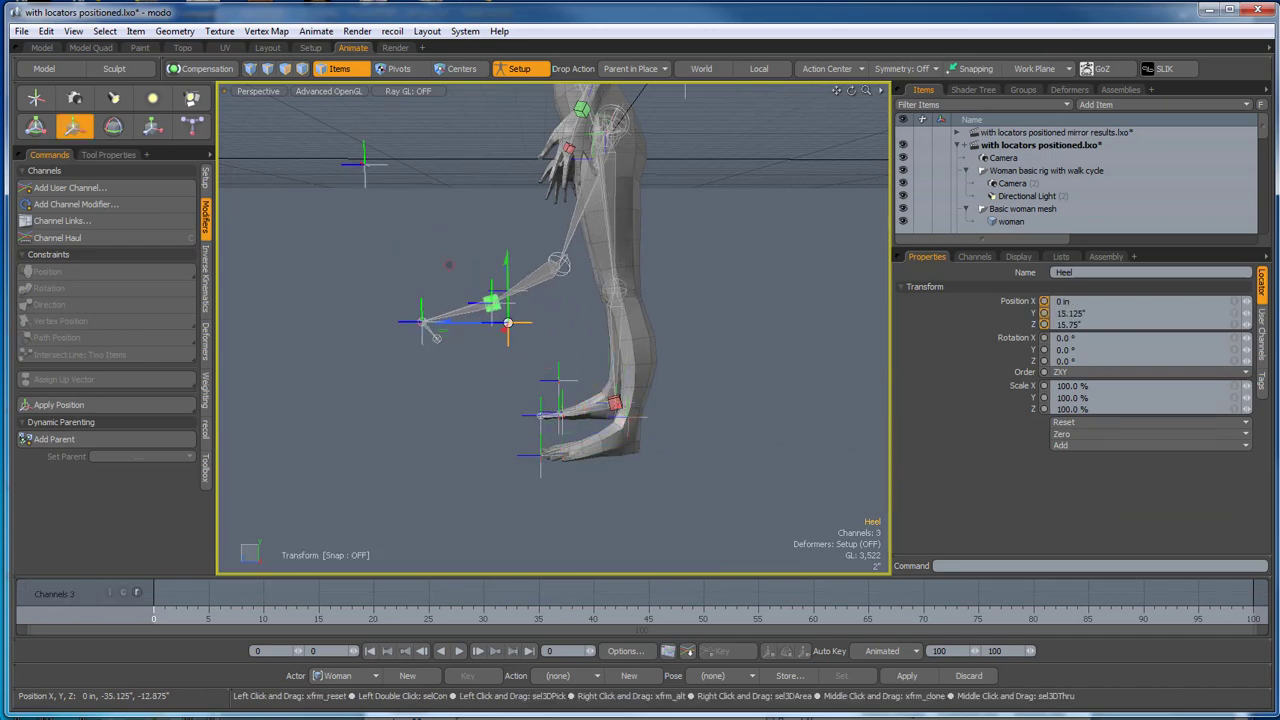
pyautogui.keyDown('alt'); pyautogui.moveTo(668, 468); pyautogui.dragTo(942, 485); pyautogui.keyUp('alt')
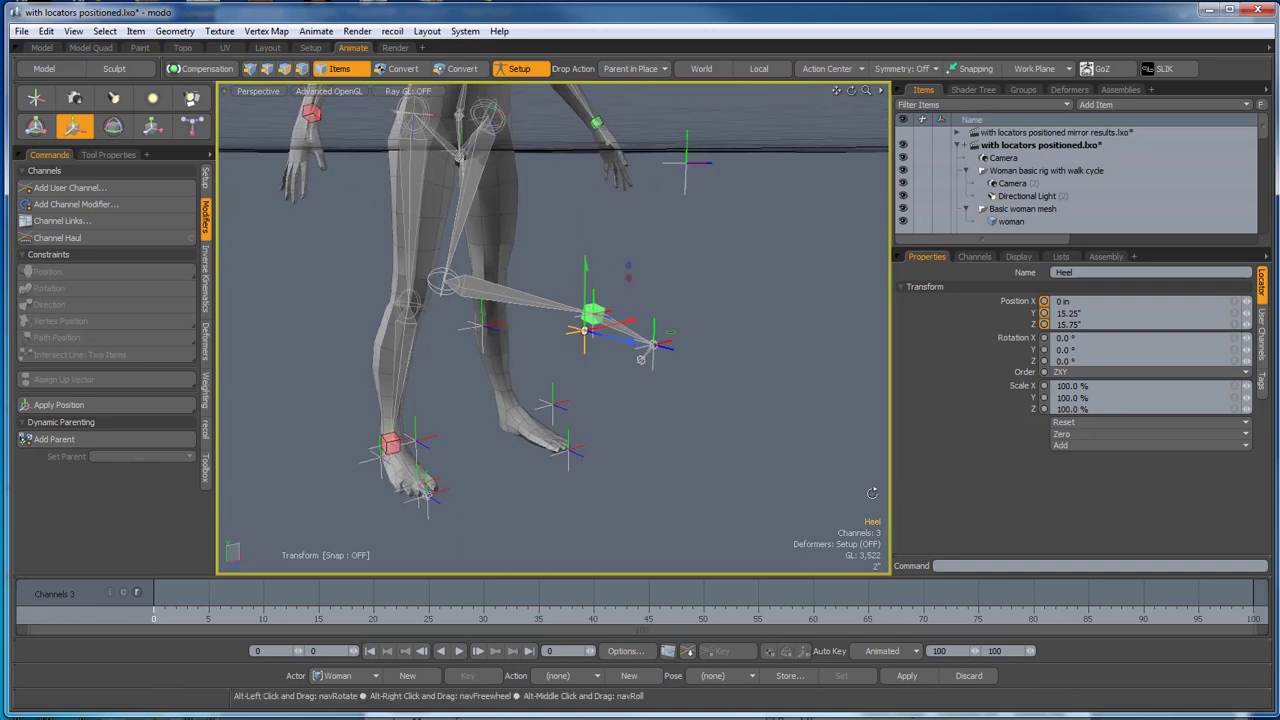
pyautogui.hotkey('ctrl', 'z')
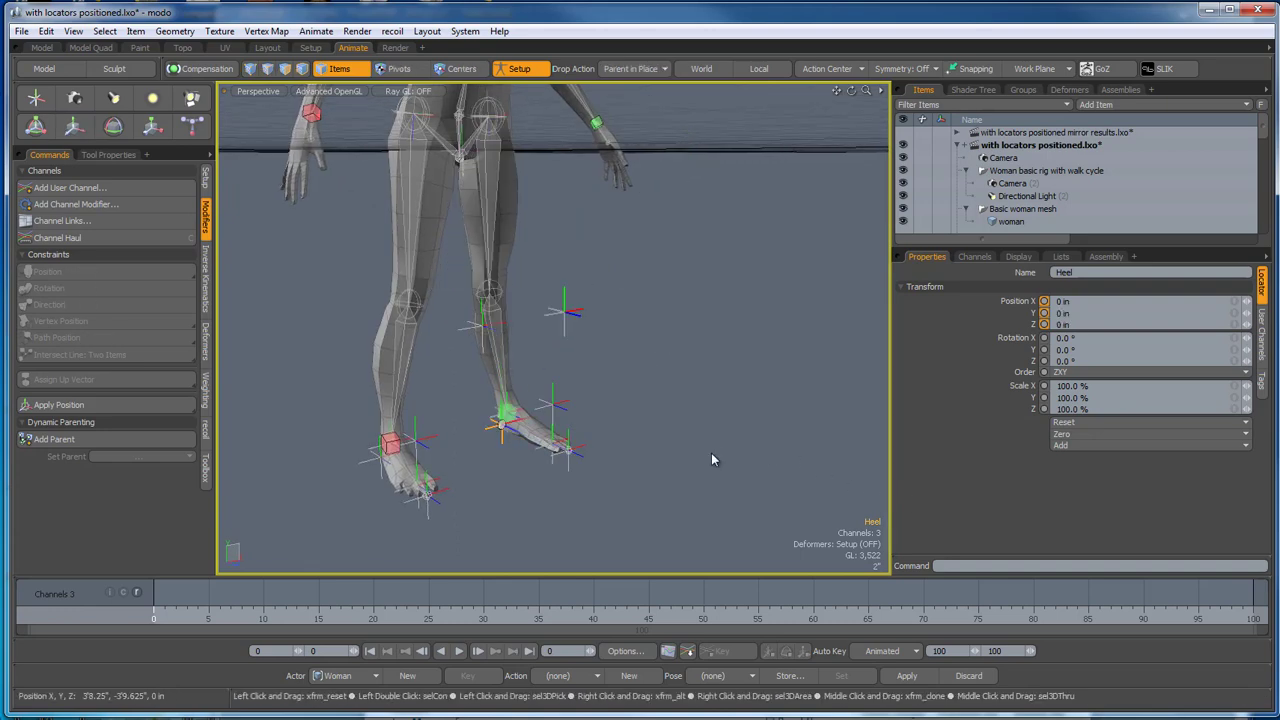
# Disable Y-axis and Z-axis rotation in the inverse kinematics settings of the left lower-leg joint, Skeleton_Move Character (10).
pyautogui.keyDown('alt'); pyautogui.moveTo(711, 459); pyautogui.dragTo(543, 349); pyautogui.keyUp('alt')
pyautogui.click(531, 349)
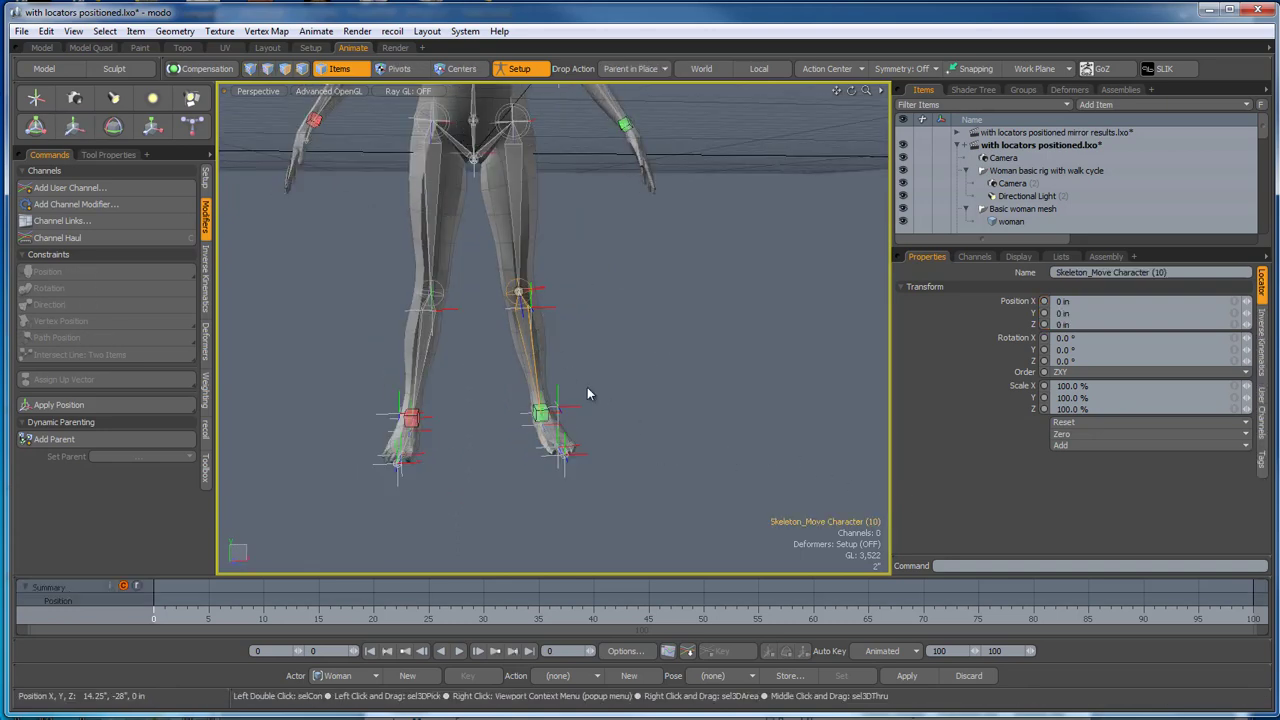
pyautogui.click(1265, 352)
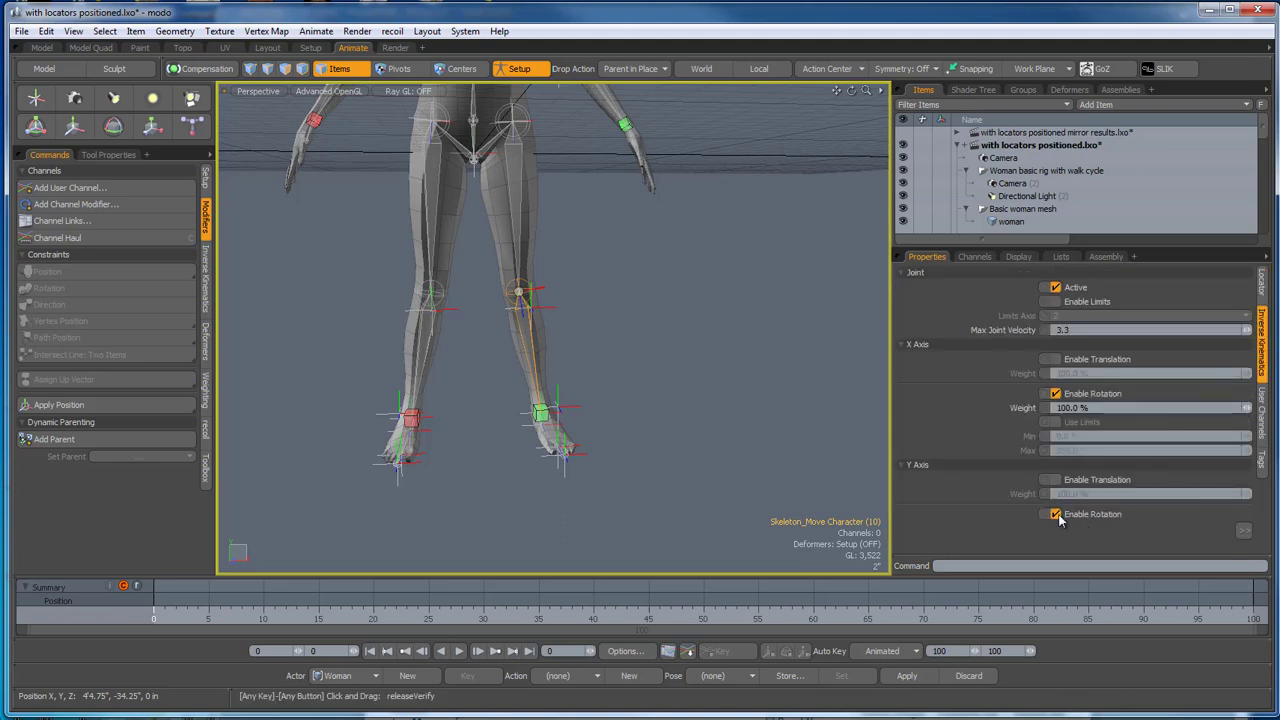
pyautogui.click(1243, 530)
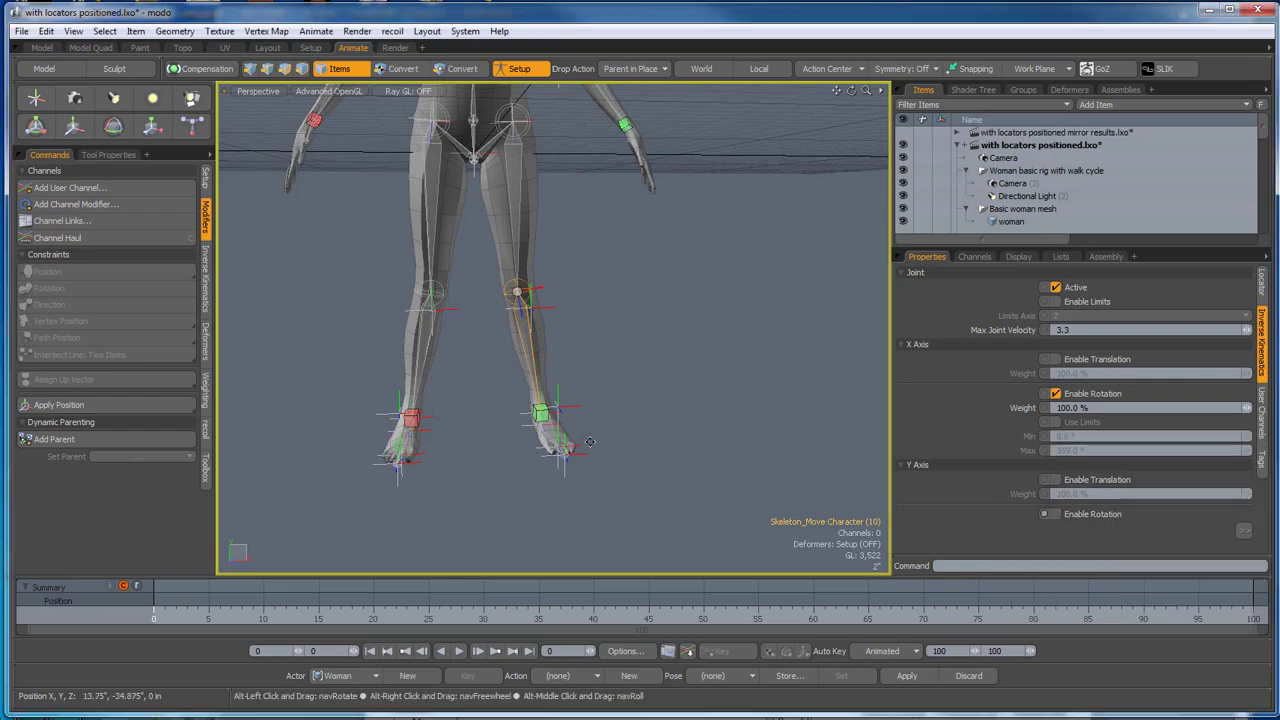
# Disable Y-axis and Z-axis rotation in the inverse kinematics settings of the right lower-leg joint, Locator (12).
pyautogui.keyDown('alt'); pyautogui.keyDown('shift'); pyautogui.moveTo(551, 409); pyautogui.dragTo(575, 411); pyautogui.keyUp('shift'); pyautogui.keyUp('alt')
pyautogui.click(447, 342)
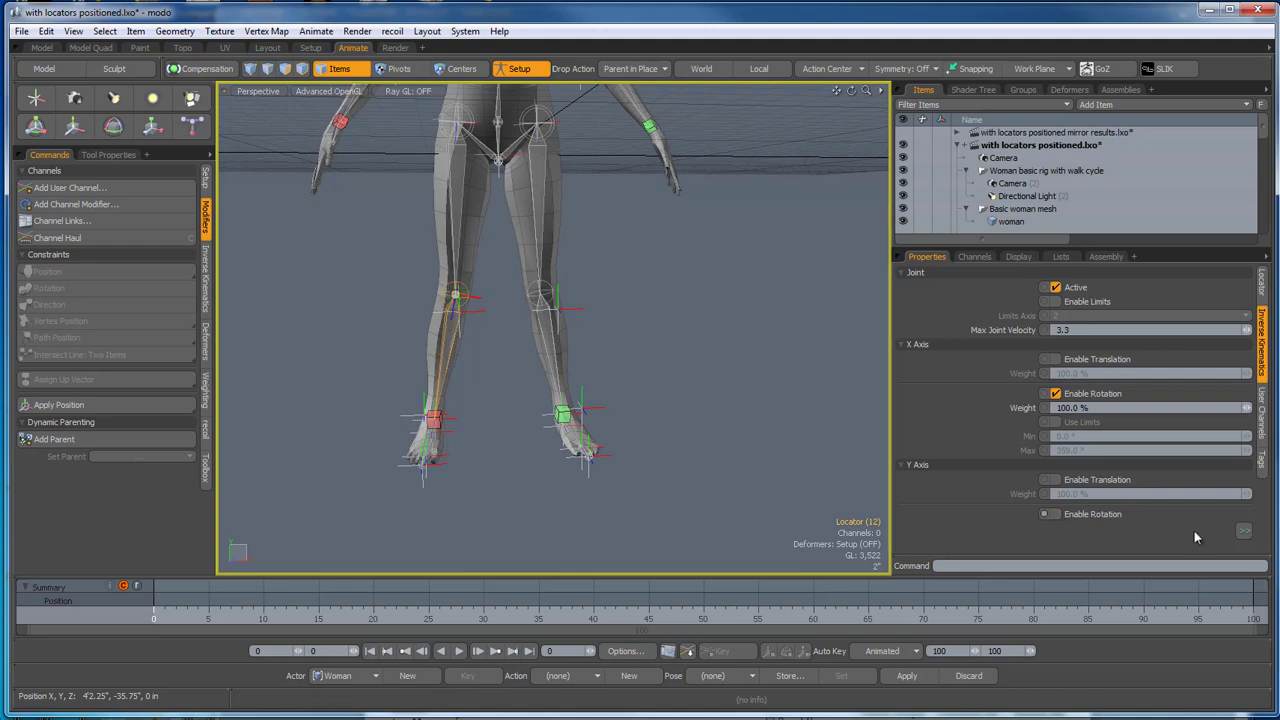
pyautogui.click(1243, 531)
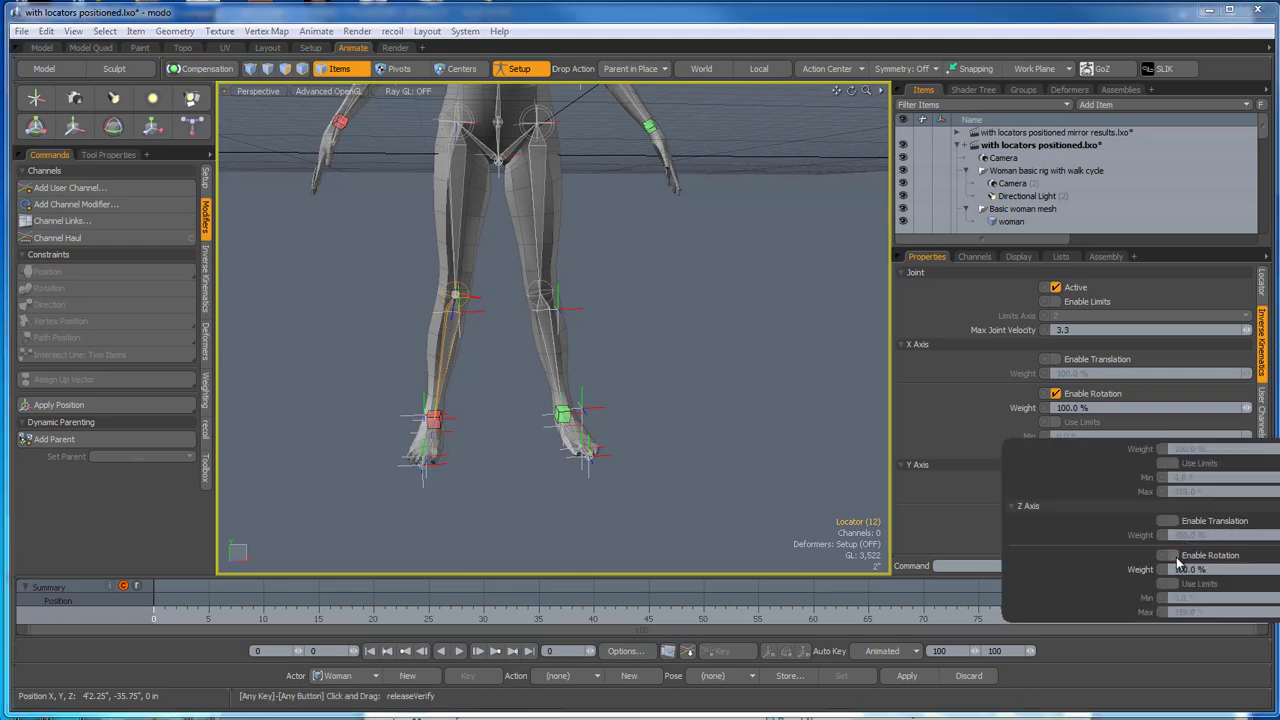
# Test the left knee's restricted bending by moving the Heel locator up and forward, and undo the move.
pyautogui.keyDown('alt'); pyautogui.moveTo(811, 470); pyautogui.dragTo(665, 497); pyautogui.keyUp('alt')
pyautogui.click(635, 505)
pyautogui.click(647, 451)
pyautogui.press('w')
pyautogui.moveTo(637, 392); pyautogui.dragTo(554, 346)
pyautogui.hotkey('ctrl', 'z')
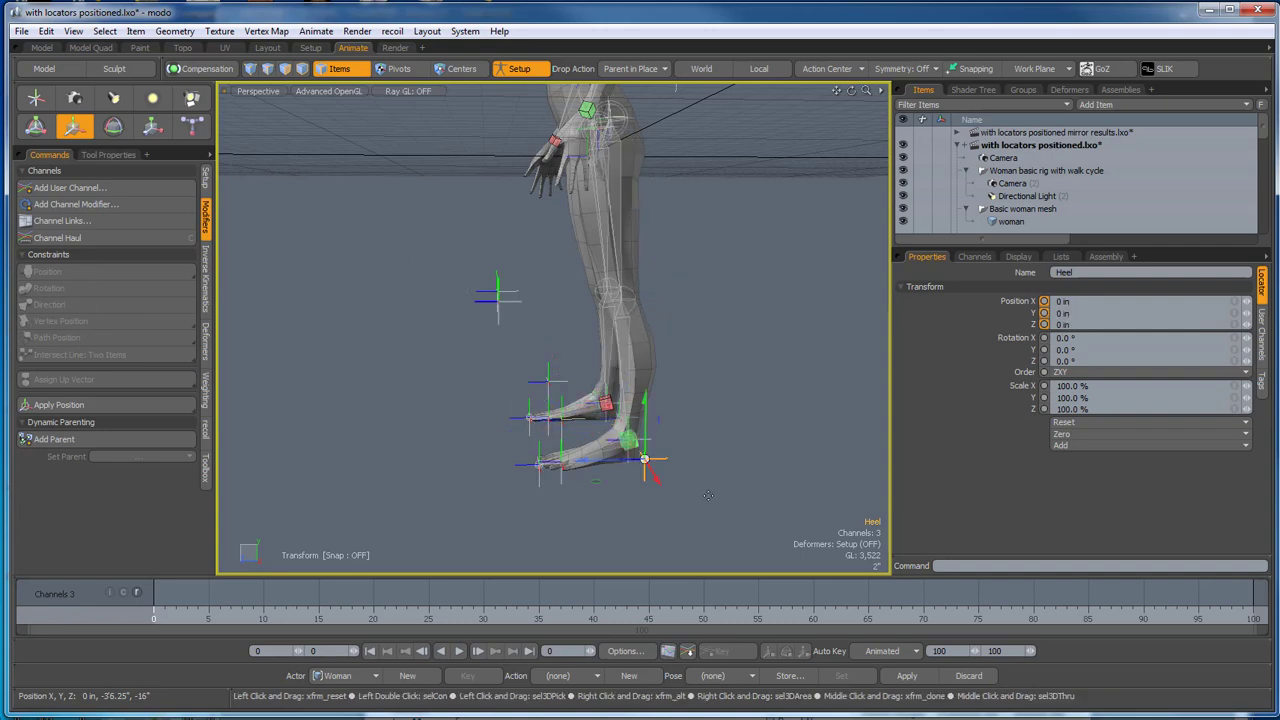
# Try moving both ankle controllers slightly in Z and rotating them 5° about X, and undo the changes.
pyautogui.moveTo(708, 495)
pyautogui.keyDown('alt'); pyautogui.mouseDown()
pyautogui.moveTo(713, 523)
pyautogui.moveTo(731, 508)
pyautogui.moveTo(718, 528)
pyautogui.moveTo(690, 486)
pyautogui.moveTo(689, 505)
pyautogui.moveTo(686, 455)
pyautogui.moveTo(712, 491)
pyautogui.mouseUp(); pyautogui.keyUp('alt')
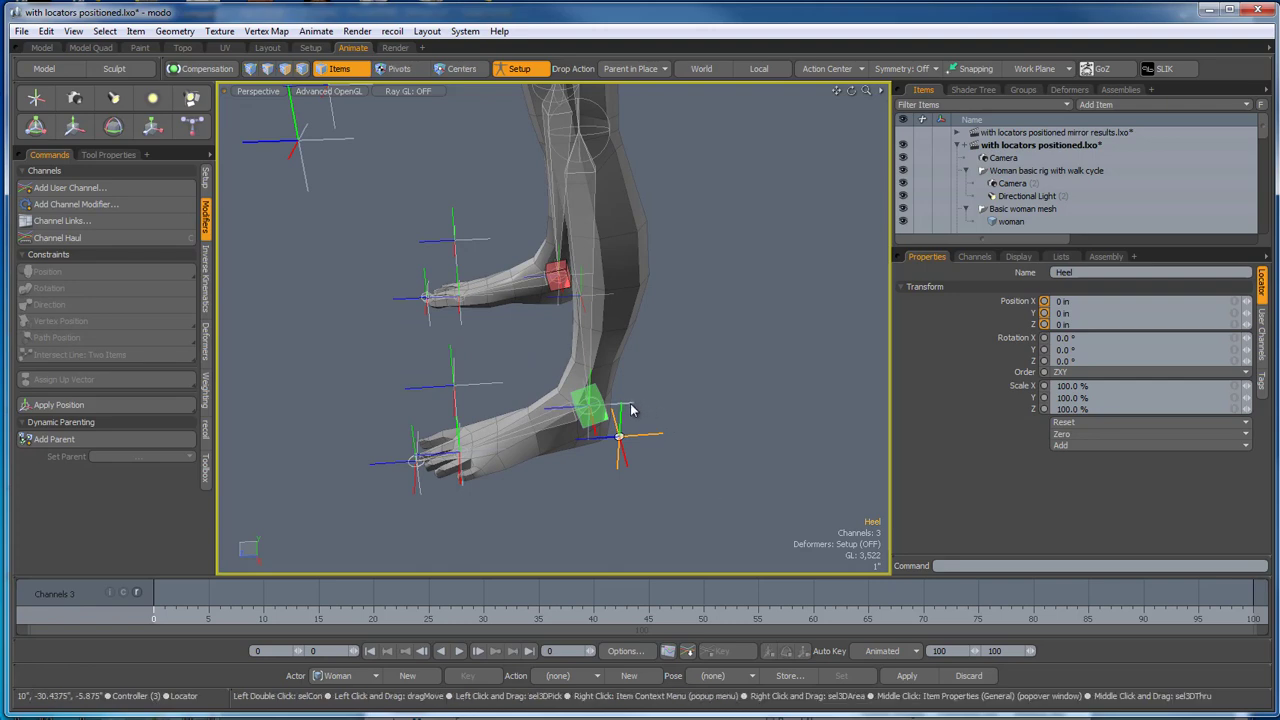
pyautogui.click(631, 410)
pyautogui.keyDown('alt'); pyautogui.moveTo(643, 426); pyautogui.dragTo(636, 364); pyautogui.keyUp('alt')
pyautogui.press('w')
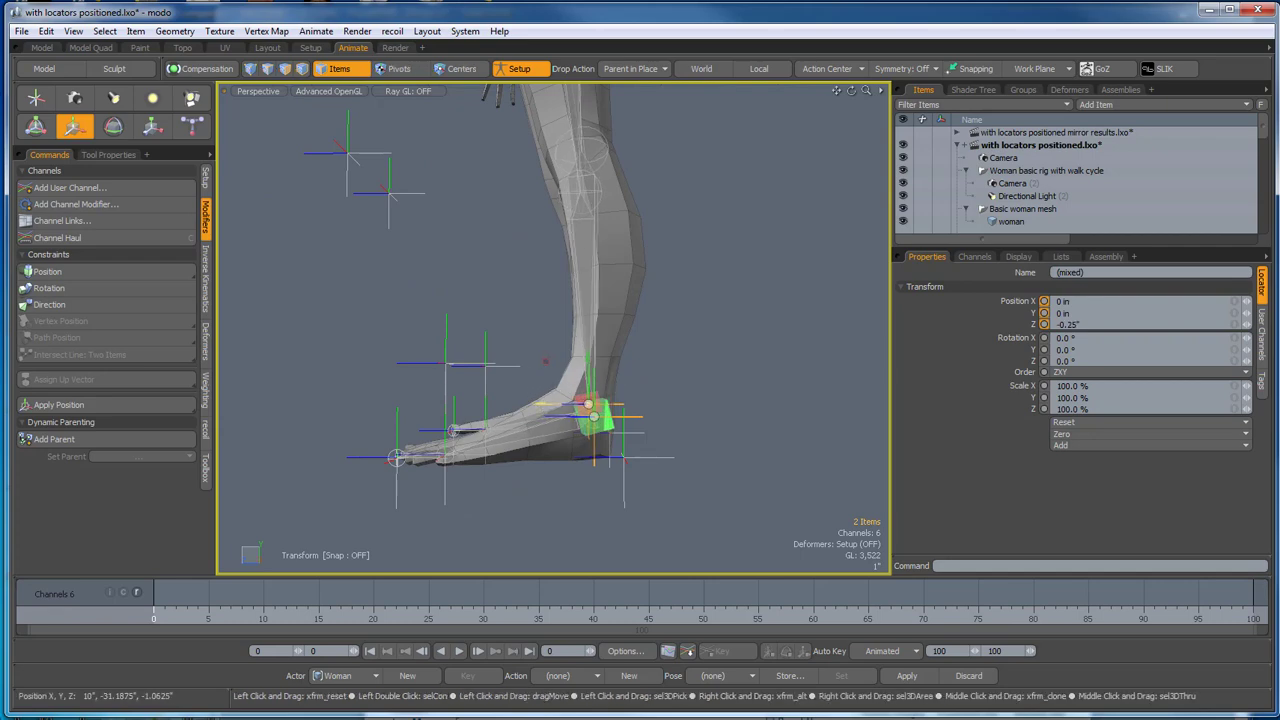
pyautogui.press('e')
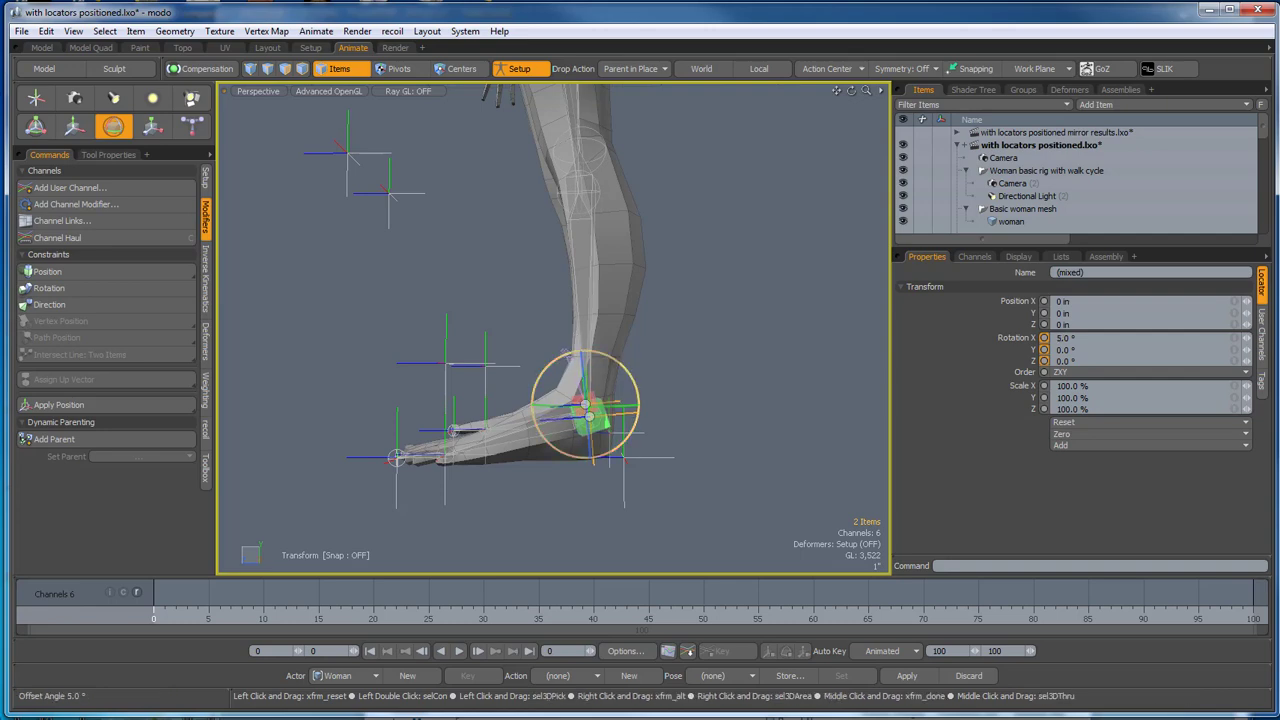
pyautogui.hotkey('ctrl', 'z')
# Select the left and right lower-leg joints at the knees and rotate both to 7° about X.
pyautogui.keyDown('alt'); pyautogui.moveTo(651, 389); pyautogui.dragTo(623, 355); pyautogui.keyUp('alt')
pyautogui.press('q')
pyautogui.click(603, 358)
pyautogui.keyDown('shift'); pyautogui.click(531, 282); pyautogui.keyUp('shift')
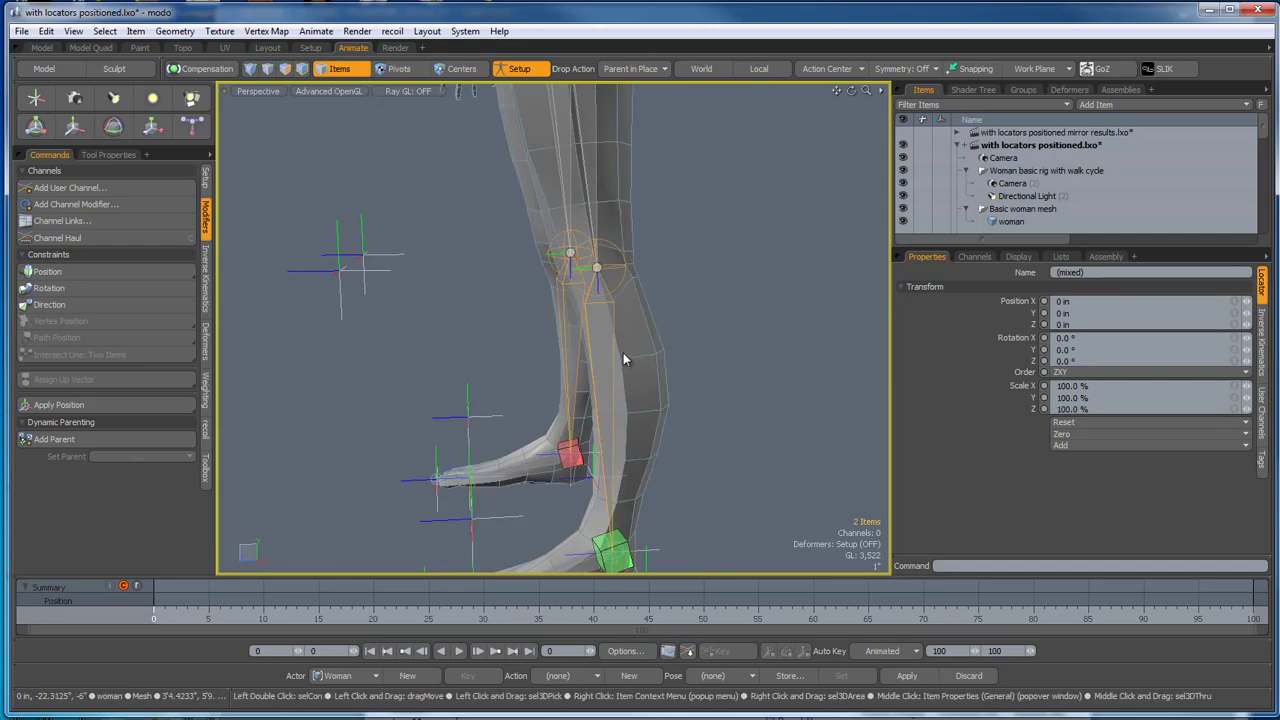
pyautogui.press('e')
pyautogui.moveTo(519, 229); pyautogui.dragTo(516, 238)
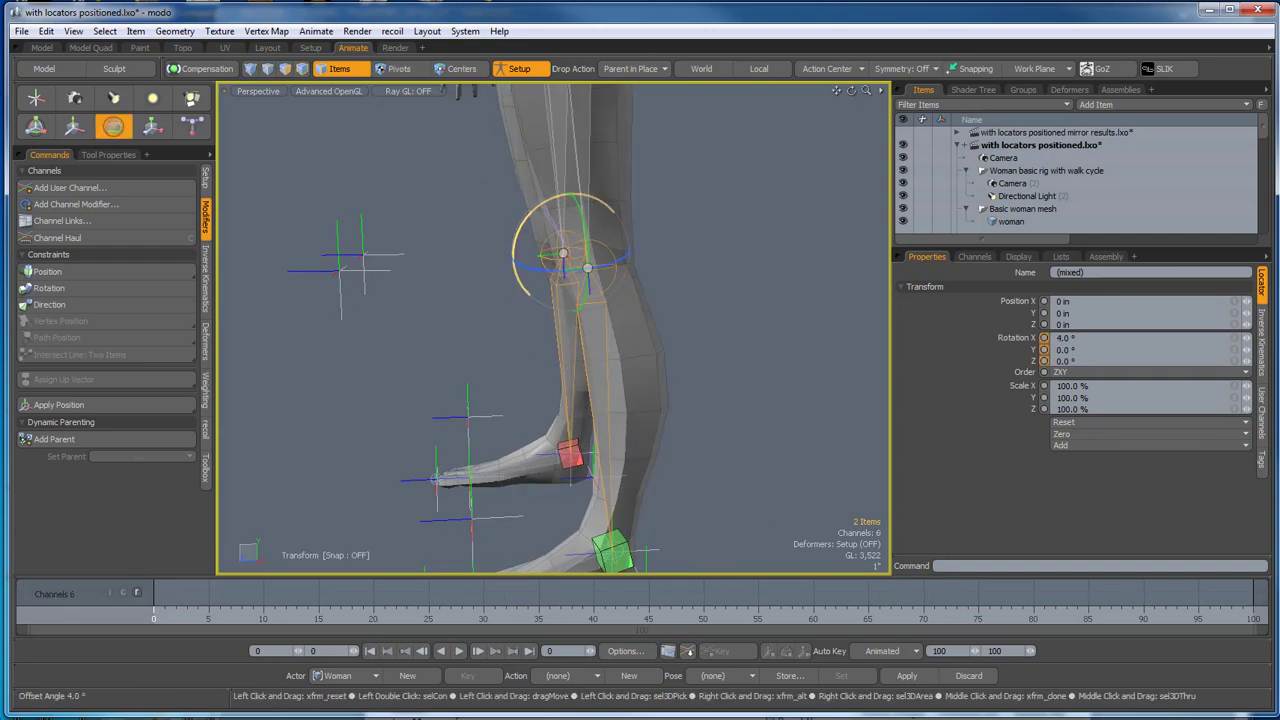
pyautogui.scroll(-3, 574, 262)
pyautogui.keyDown('alt'); pyautogui.moveTo(681, 337); pyautogui.dragTo(663, 331); pyautogui.keyUp('alt')
pyautogui.moveTo(545, 221); pyautogui.dragTo(543, 229)
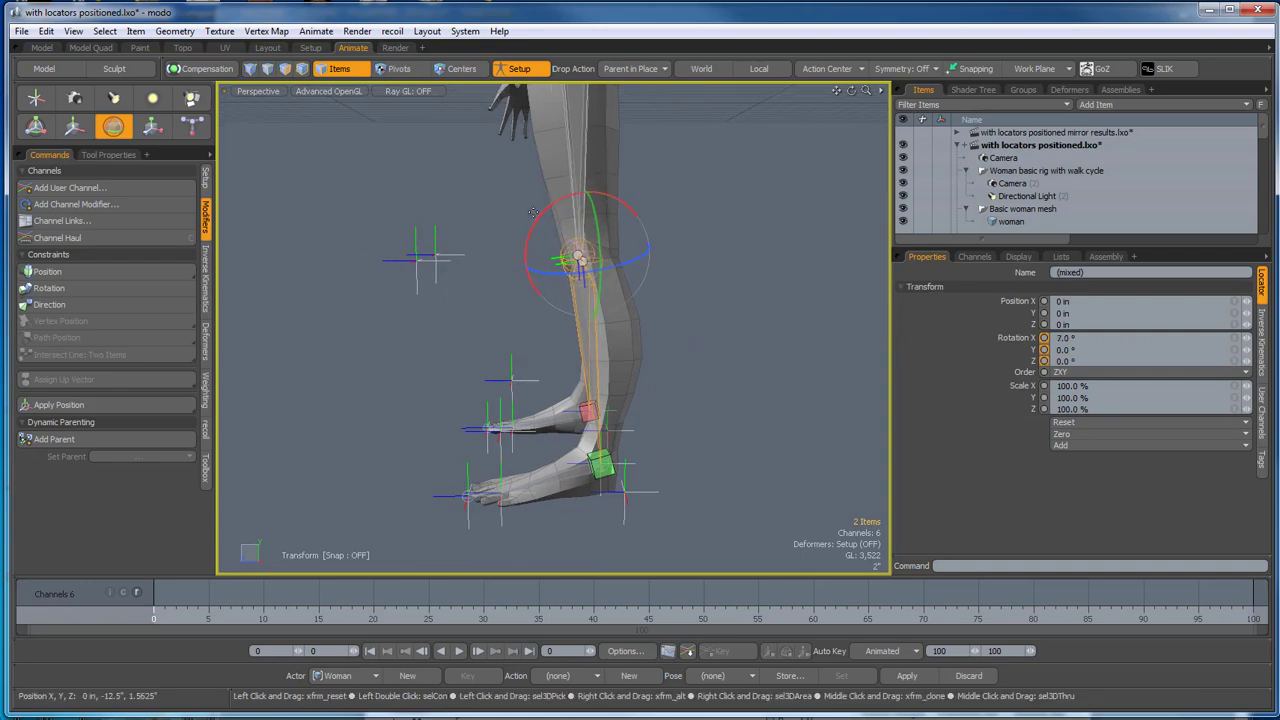
# Test the left knee's bend by moving the Heel locator about 7.875" in Y and 3.9375" in Z, and undo the move.
pyautogui.click(715, 408)
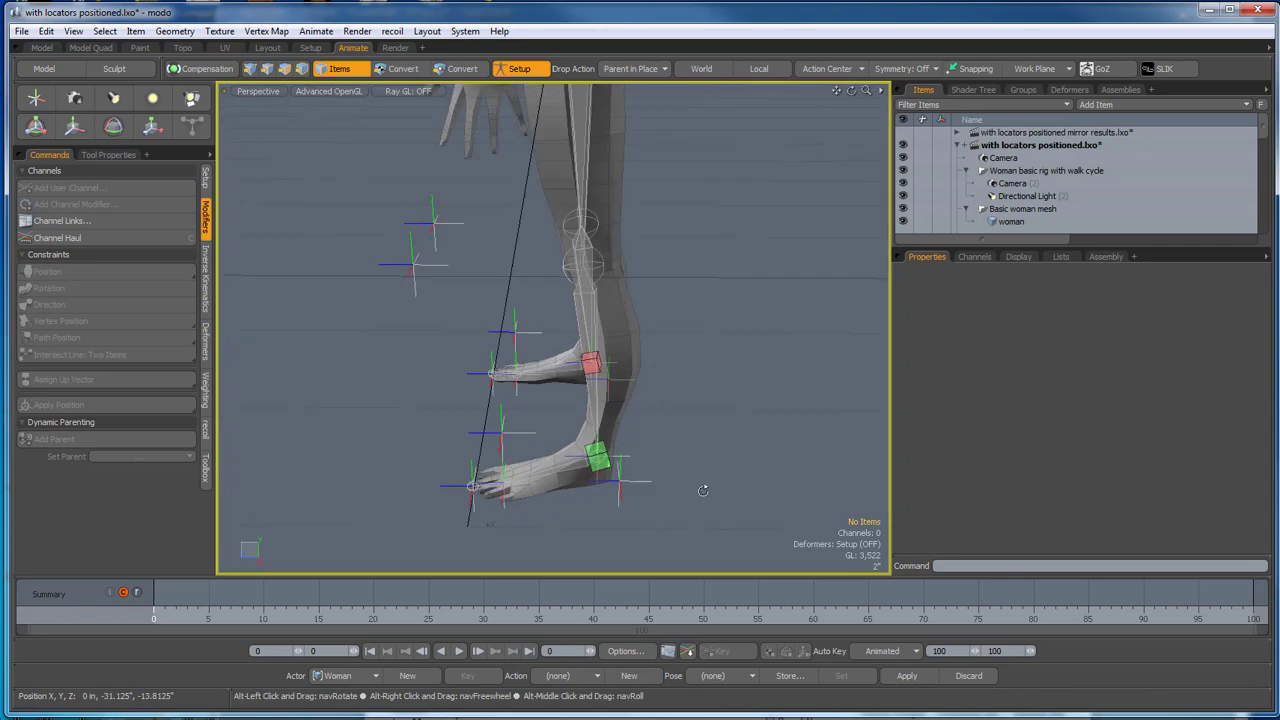
pyautogui.click(650, 492)
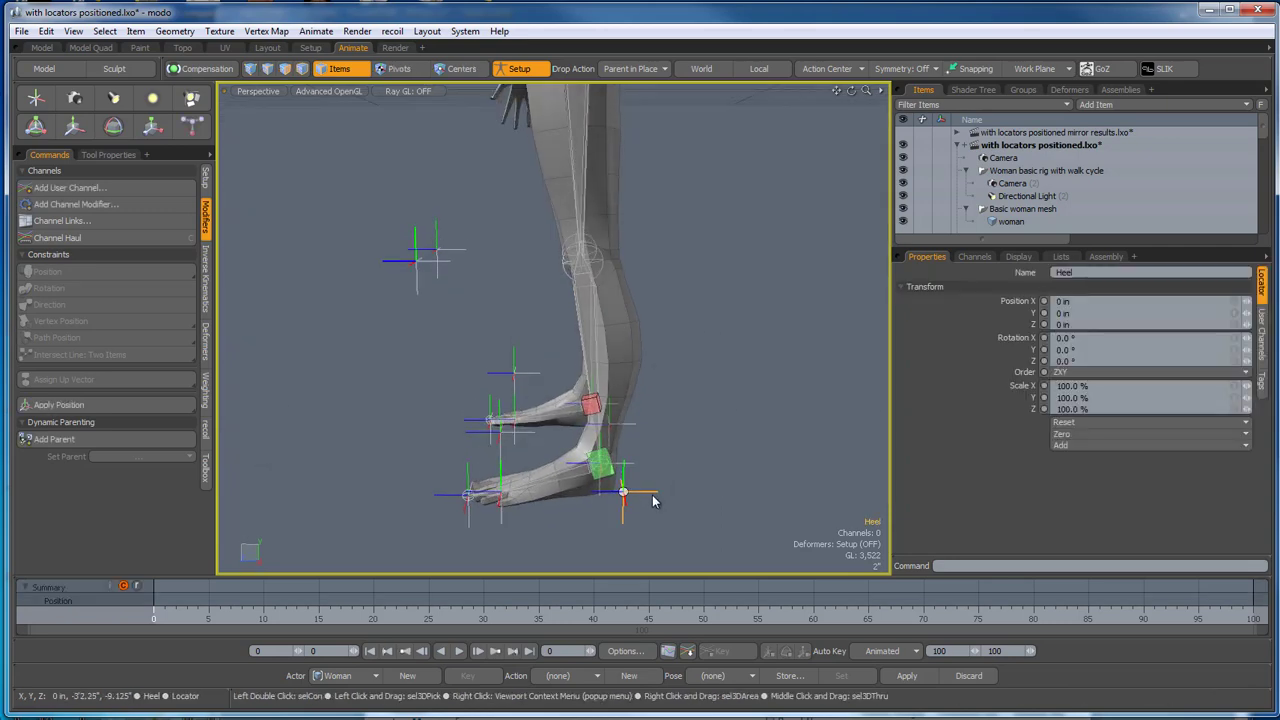
pyautogui.press('w')
pyautogui.moveTo(623, 491); pyautogui.dragTo(605, 457)
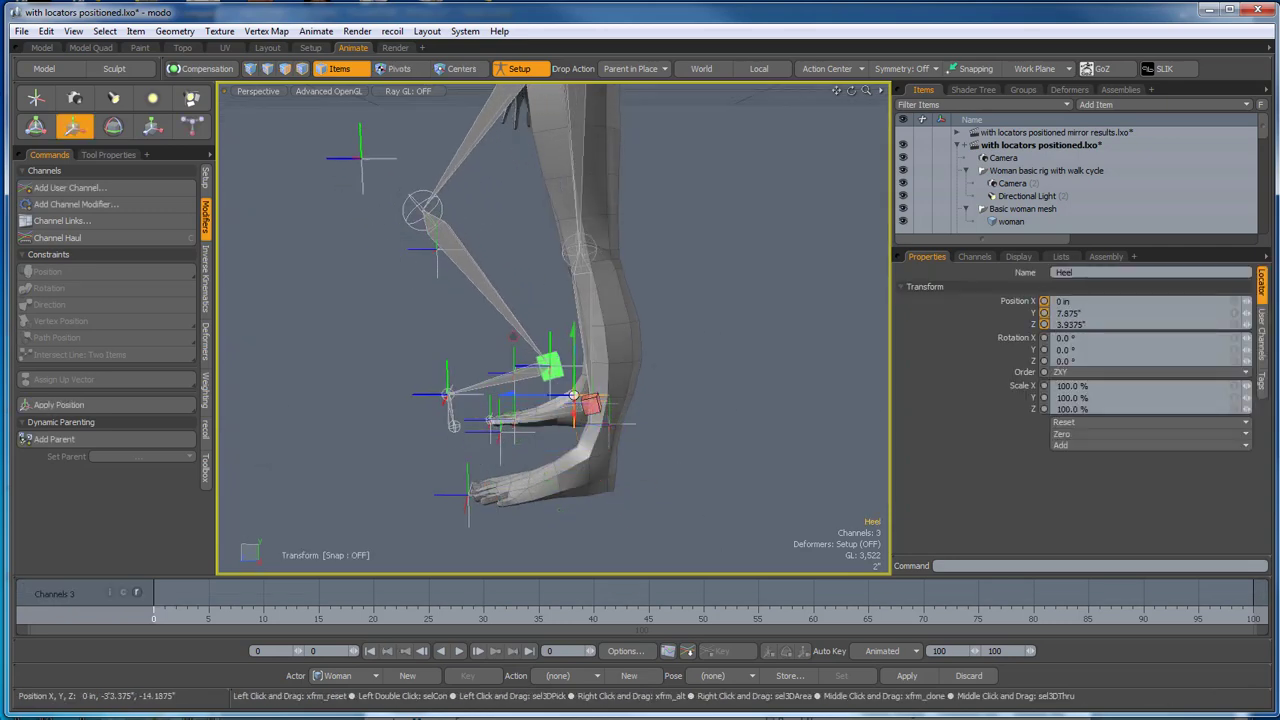
pyautogui.hotkey('ctrl', 'z')
pyautogui.press('space')
# Select the woman mesh together with all joints and controllers, zero their rotation, and clear the selection.
pyautogui.click(745, 466)
pyautogui.keyDown('alt'); pyautogui.moveTo(746, 466); pyautogui.dragTo(852, 512); pyautogui.keyUp('alt')
pyautogui.scroll(-2, 723, 461)
pyautogui.scroll(-2, 723, 461)
pyautogui.keyDown('alt'); pyautogui.moveTo(736, 466); pyautogui.dragTo(677, 443); pyautogui.keyUp('alt')
pyautogui.scroll(-2, 677, 443)
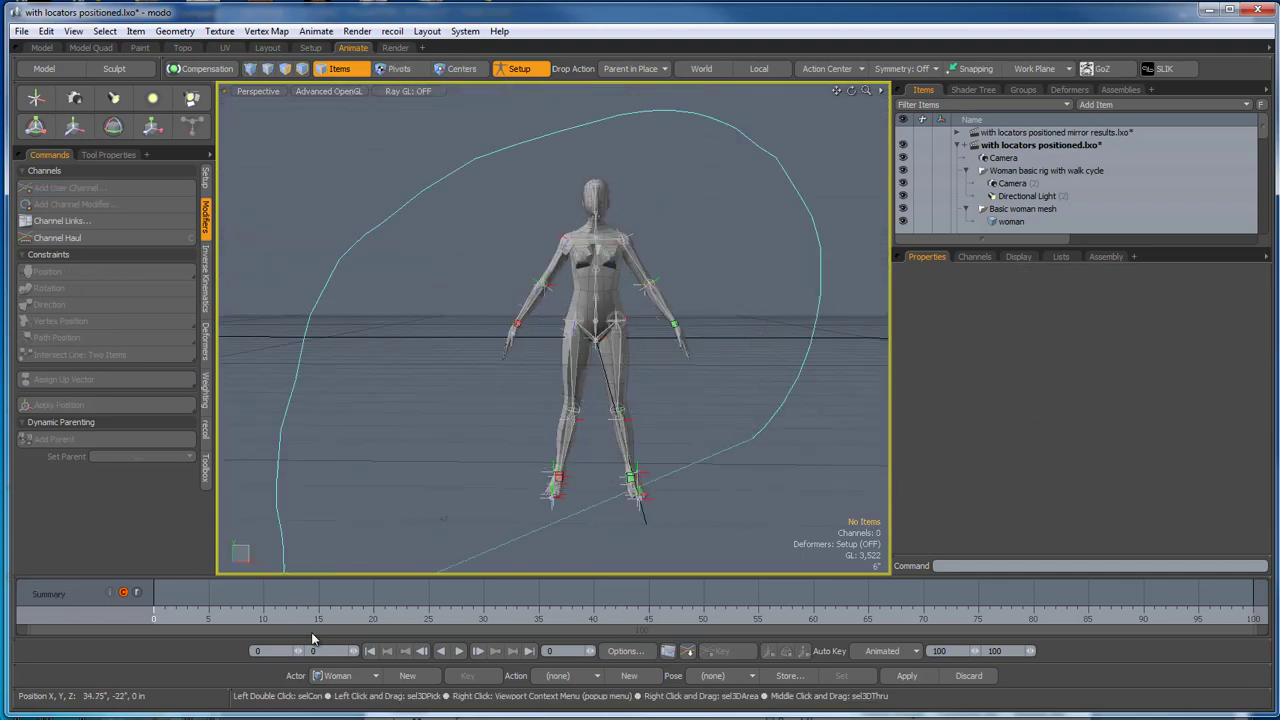
pyautogui.moveTo(741, 566); pyautogui.dragTo(743, 571, button='right')
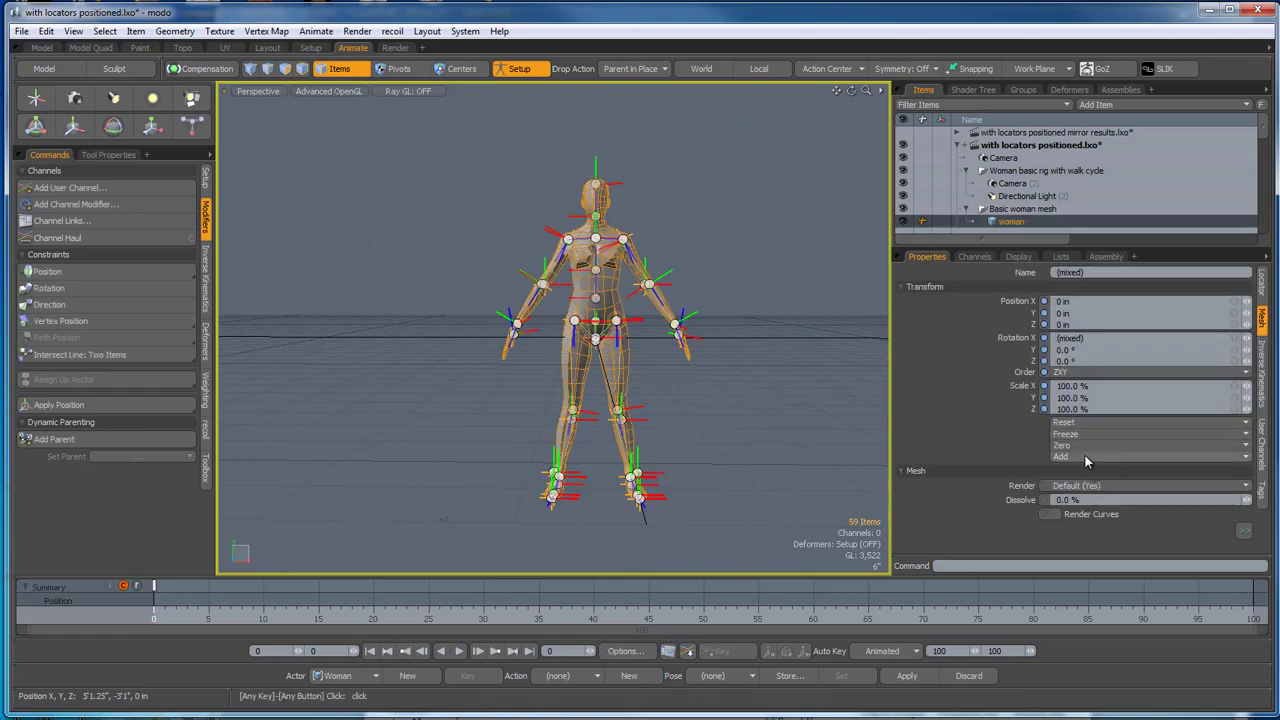
pyautogui.click(1085, 445)
pyautogui.click(1075, 486)
pyautogui.keyDown('alt'); pyautogui.moveTo(764, 480); pyautogui.dragTo(666, 480); pyautogui.keyUp('alt')
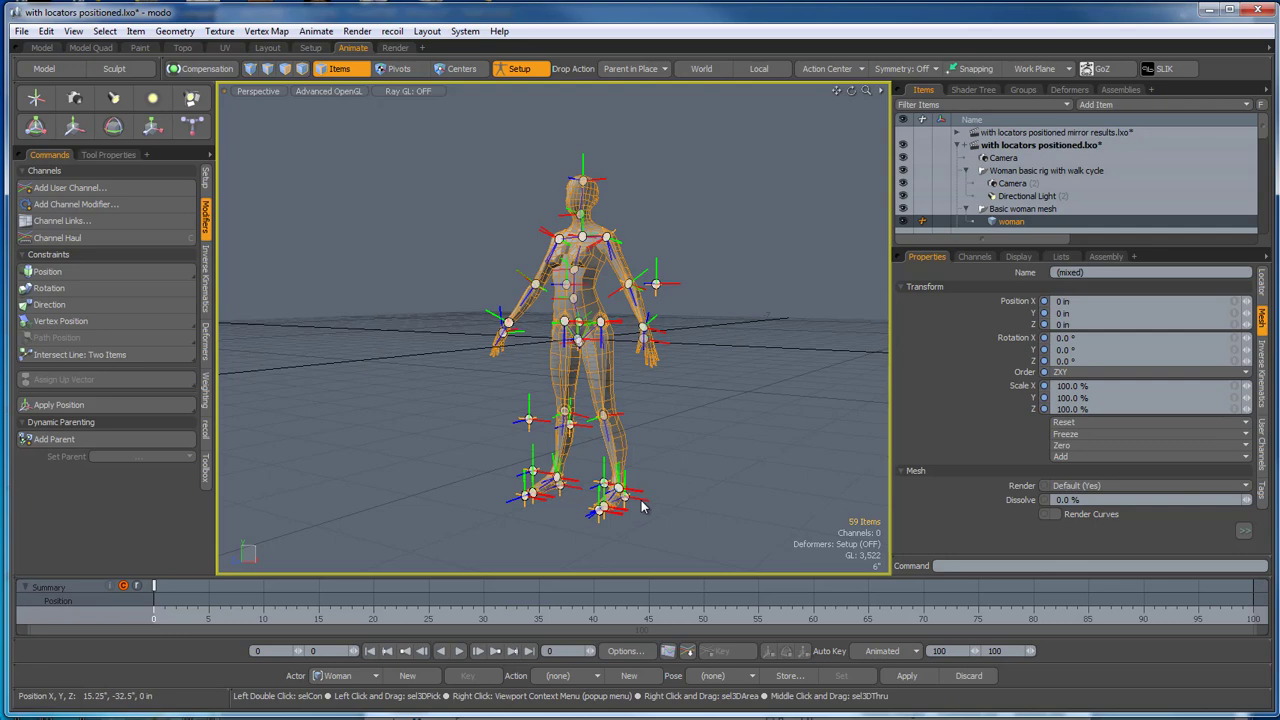
pyautogui.rightClick(642, 507)
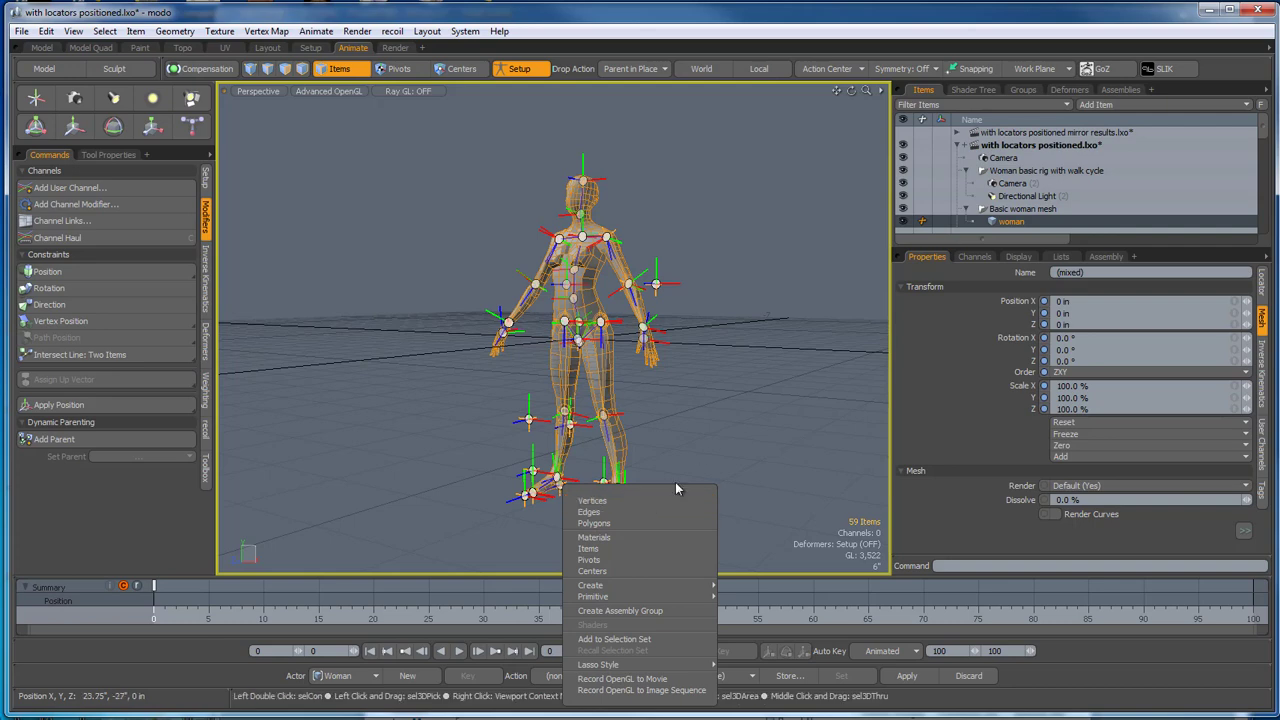
pyautogui.press('alt')
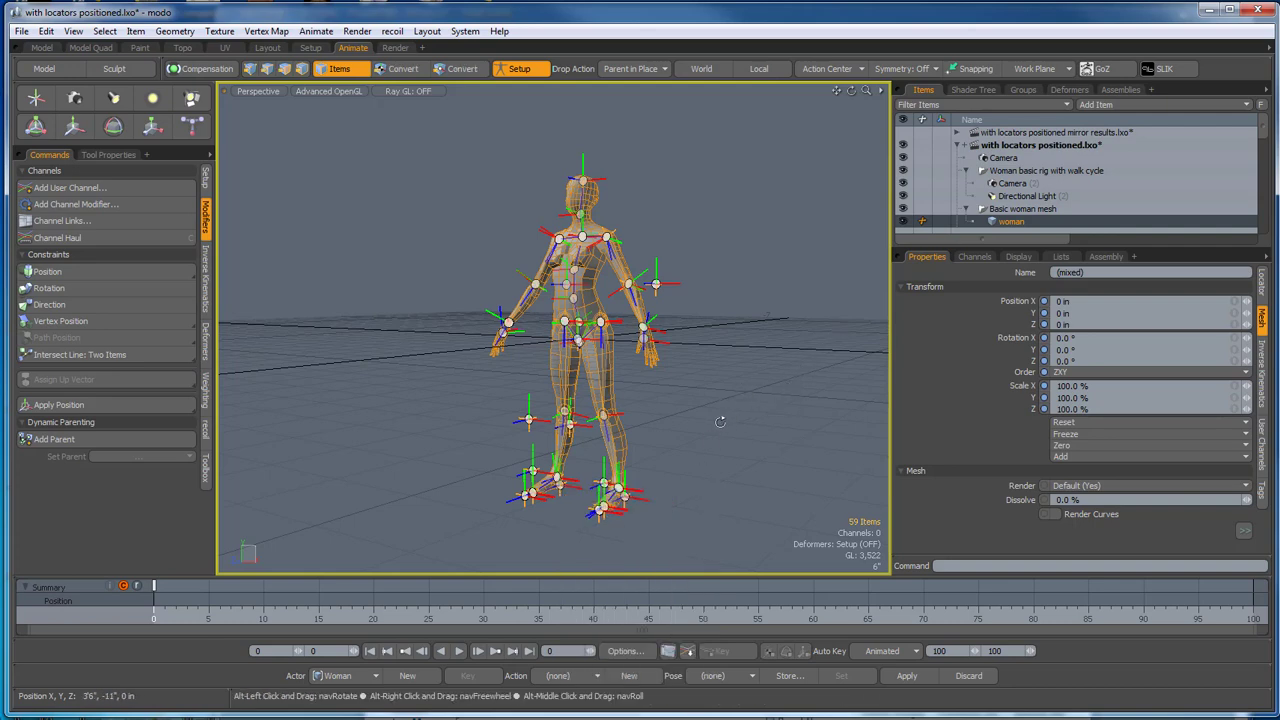
pyautogui.keyDown('alt'); pyautogui.moveTo(720, 422); pyautogui.dragTo(692, 424); pyautogui.keyUp('alt')
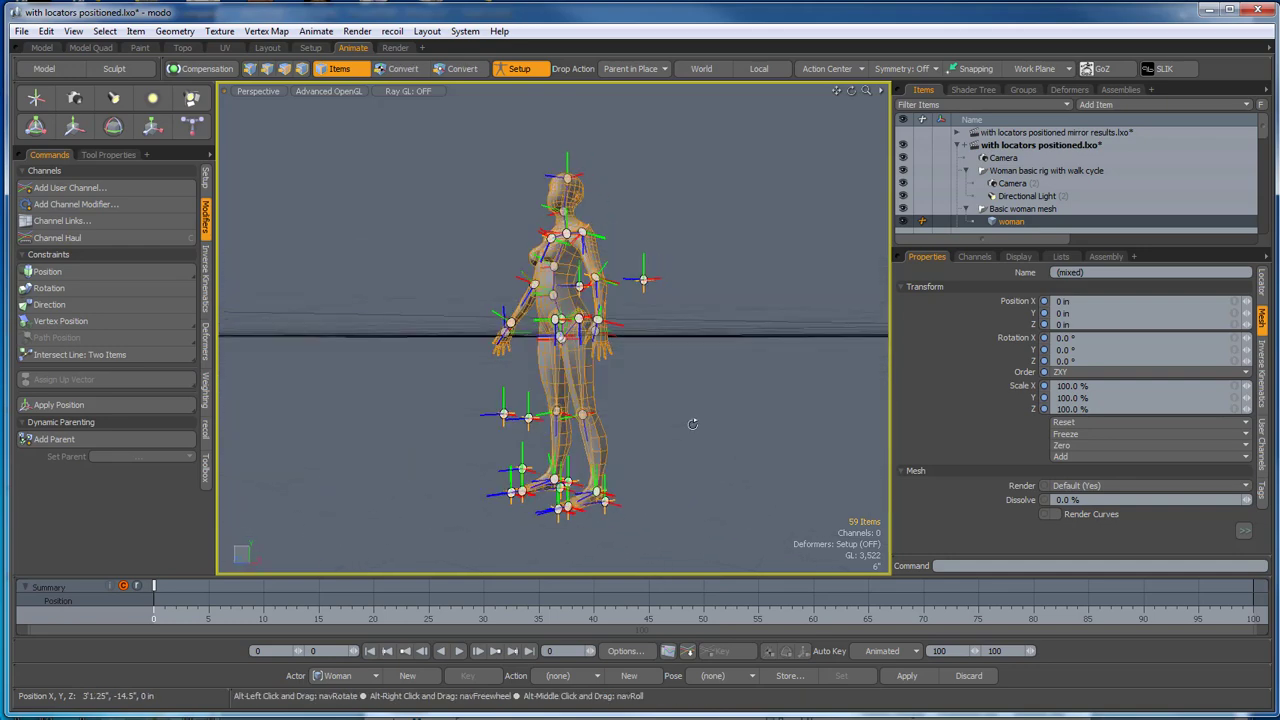
pyautogui.click(686, 486)
# Try rotating Controller (4) at the ball of the left foot about 19.5° in X and -7.6° in Y, and undo both rotations.
pyautogui.keyDown('alt'); pyautogui.moveTo(640, 516); pyautogui.dragTo(557, 541); pyautogui.keyUp('alt')
pyautogui.scroll(2, 574, 524)
pyautogui.scroll(3, 501, 520)
pyautogui.scroll(3, 492, 492)
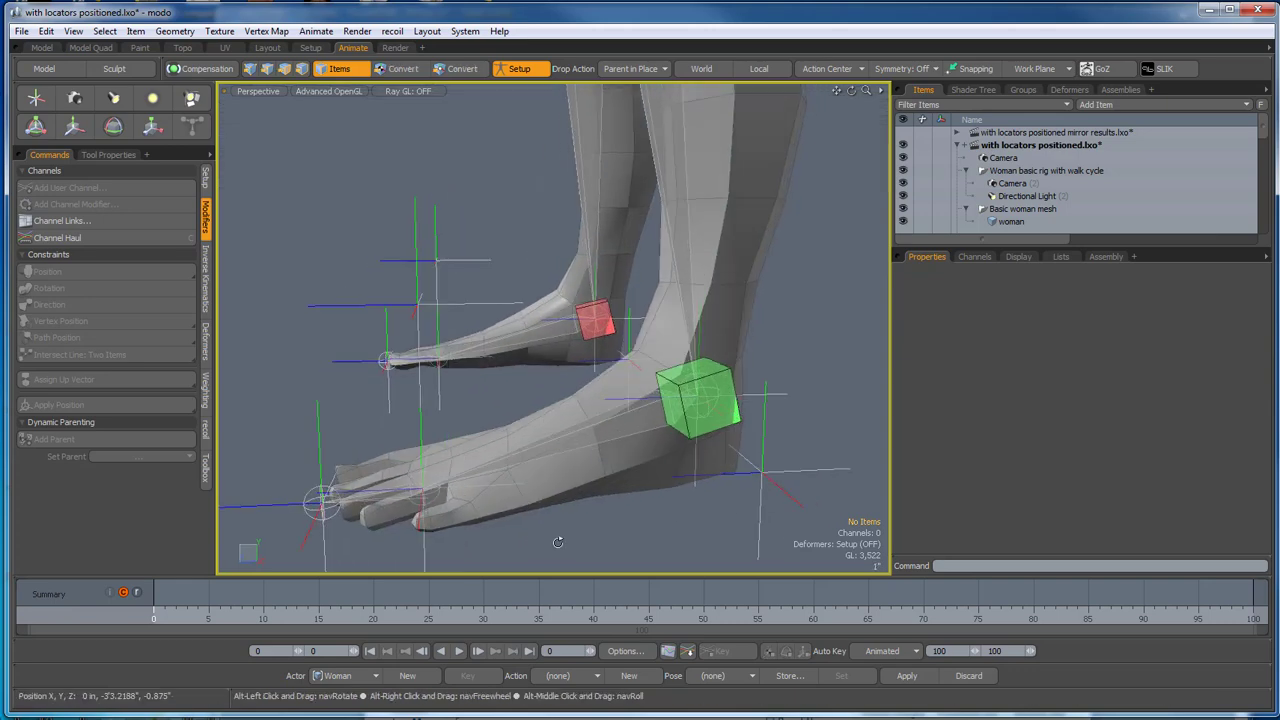
pyautogui.click(421, 452)
pyautogui.press('e')
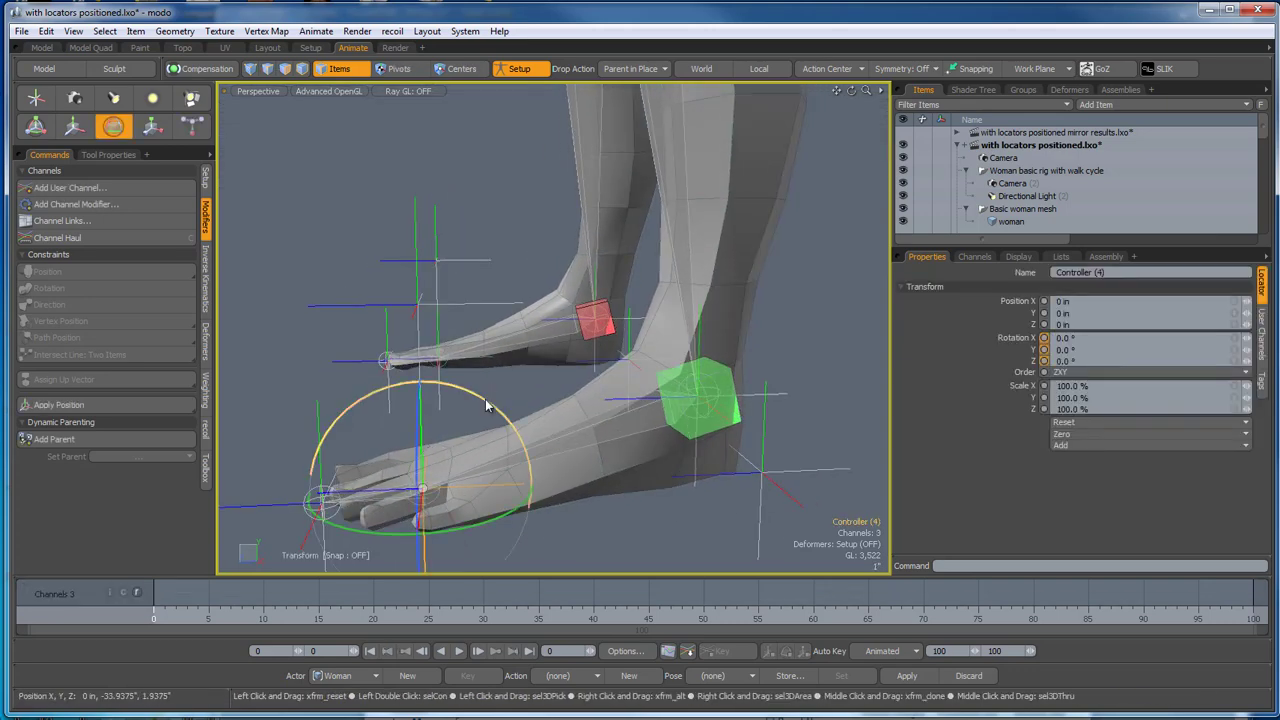
pyautogui.moveTo(483, 402); pyautogui.dragTo(453, 379)
pyautogui.scroll(-4, 530, 420)
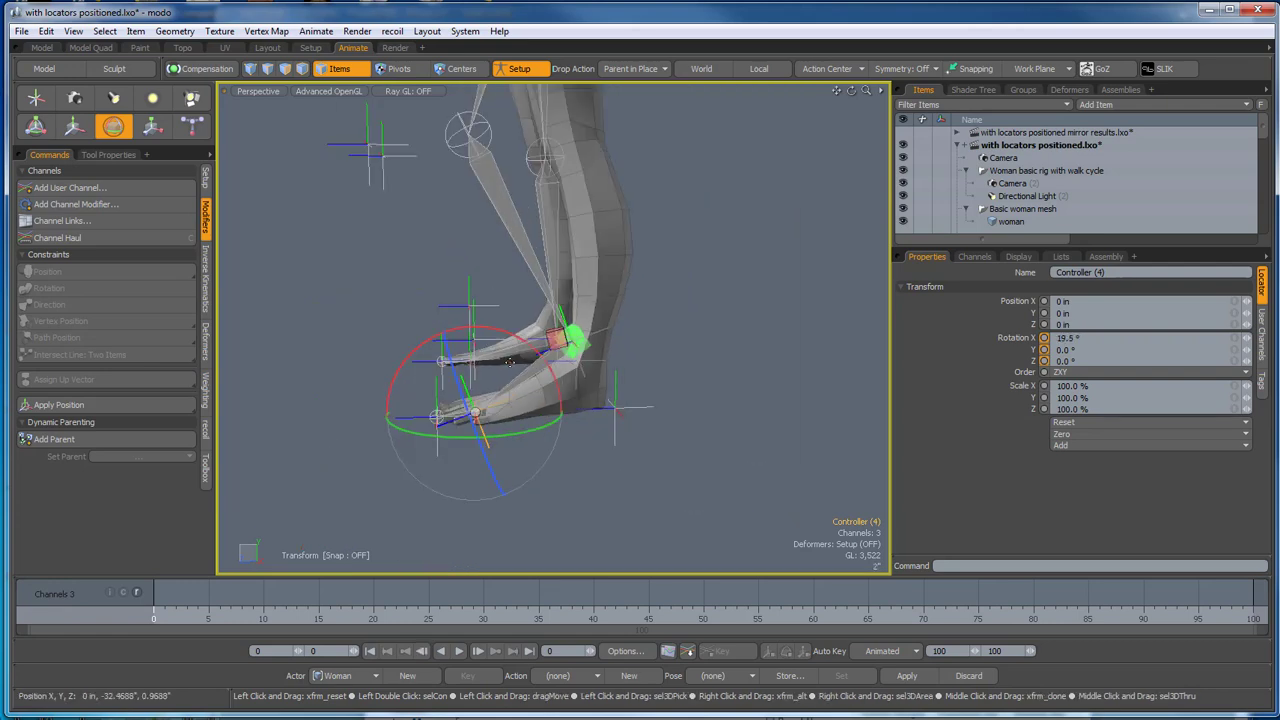
pyautogui.keyDown('alt'); pyautogui.moveTo(618, 484); pyautogui.dragTo(650, 505); pyautogui.keyUp('alt')
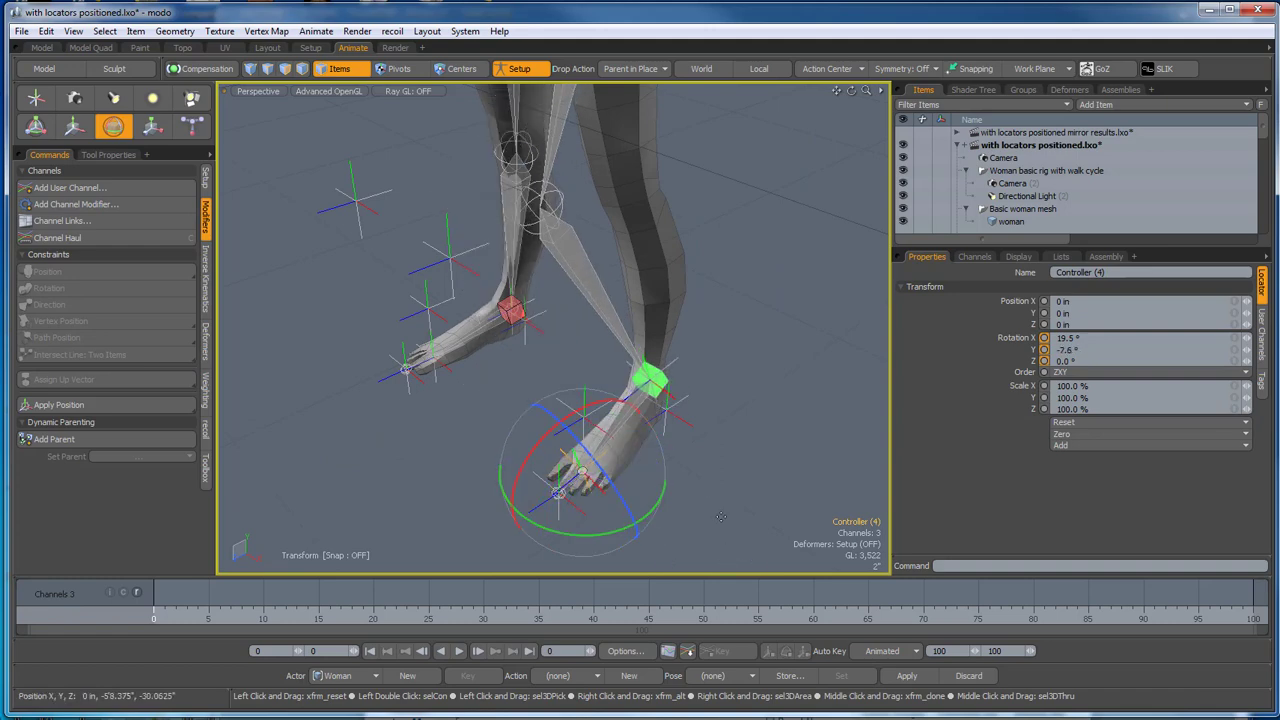
pyautogui.hotkey('ctrl', 'z')
pyautogui.hotkey('ctrl', 'z')
# Try rotating Controller (5) at the tip of the left toes about 10.5° in X, and undo the rotation.
pyautogui.keyDown('alt'); pyautogui.moveTo(710, 455); pyautogui.dragTo(684, 434); pyautogui.keyUp('alt')
pyautogui.press('space')
pyautogui.scroll(3, 483, 438)
pyautogui.click(482, 440)
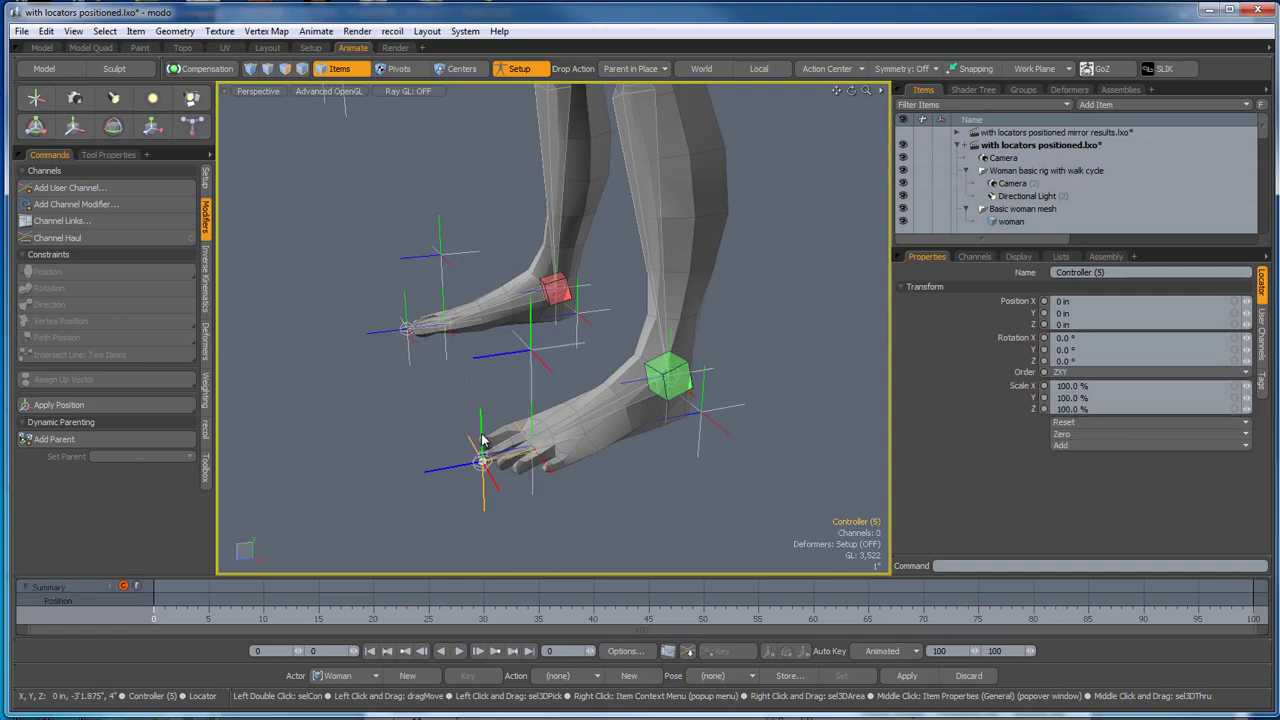
pyautogui.scroll(-3, 482, 440)
pyautogui.press('e')
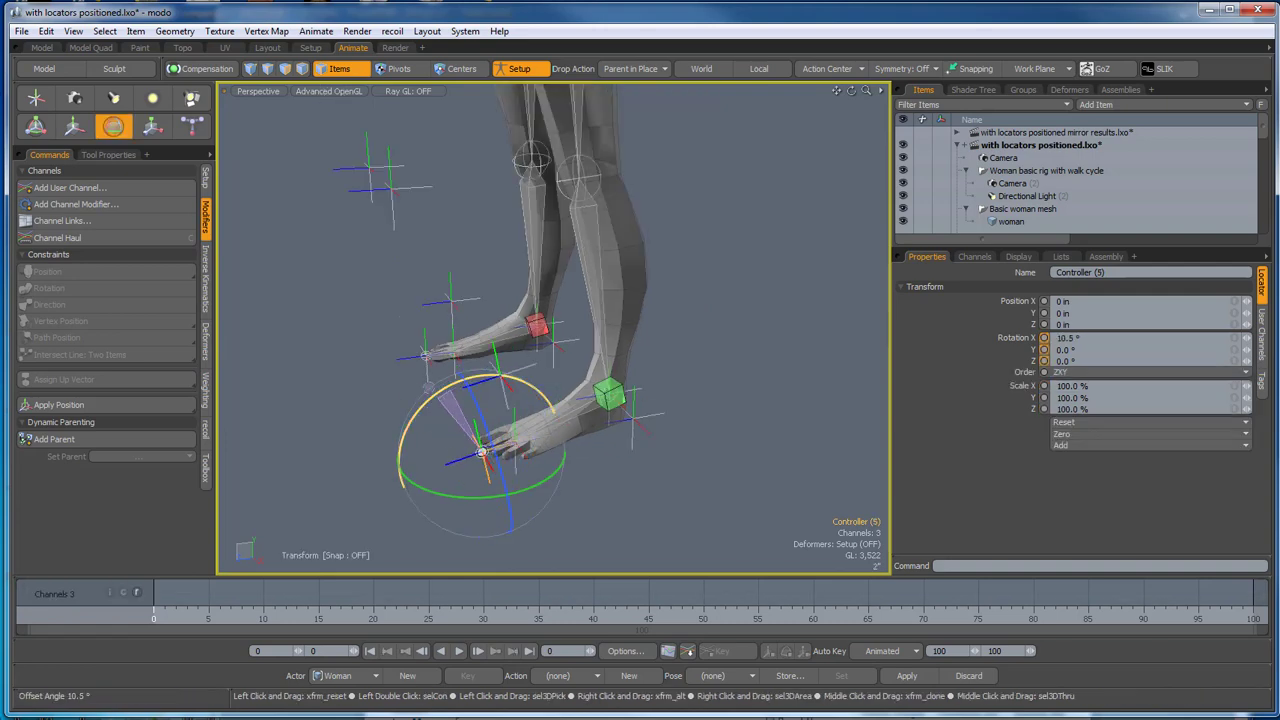
pyautogui.hotkey('ctrl', 'z')
# Try rotating the left toe-tip controller about -63° in X with the combined Transform tool, undo it, and clear the selection.
pyautogui.click(95, 155)
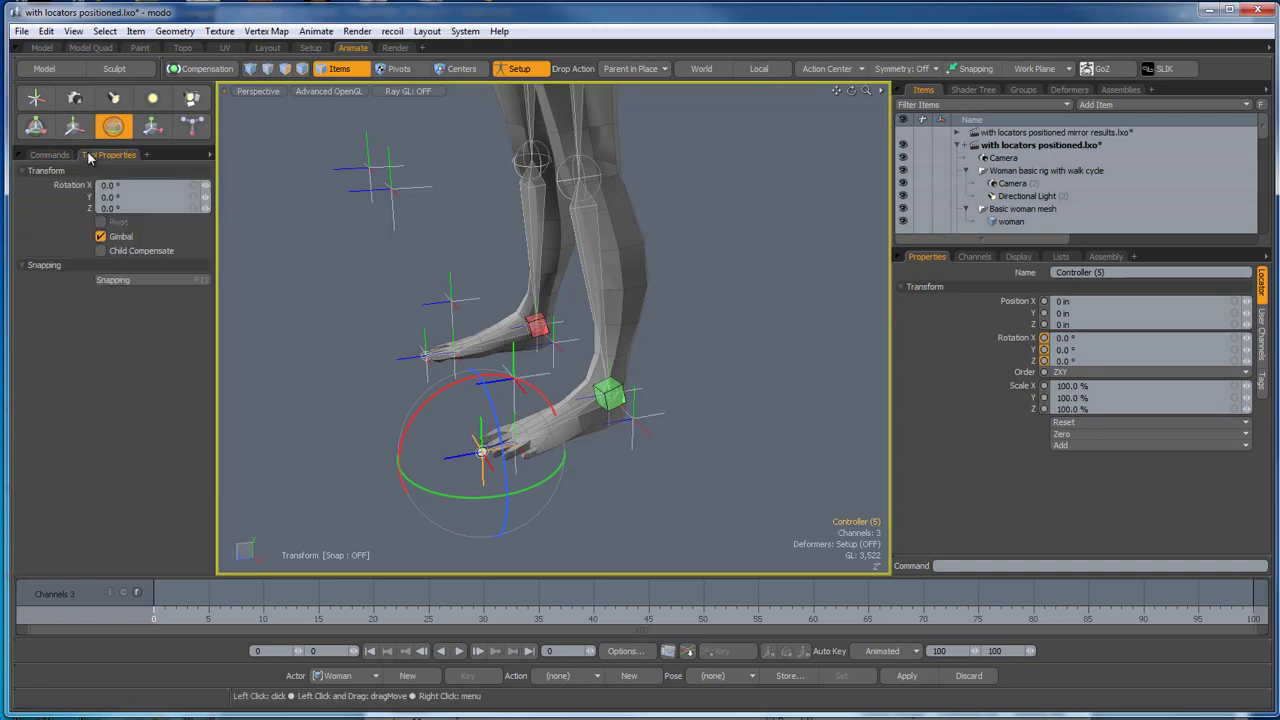
pyautogui.keyDown('alt'); pyautogui.moveTo(263, 374); pyautogui.dragTo(280, 426); pyautogui.keyUp('alt')
pyautogui.press('y')
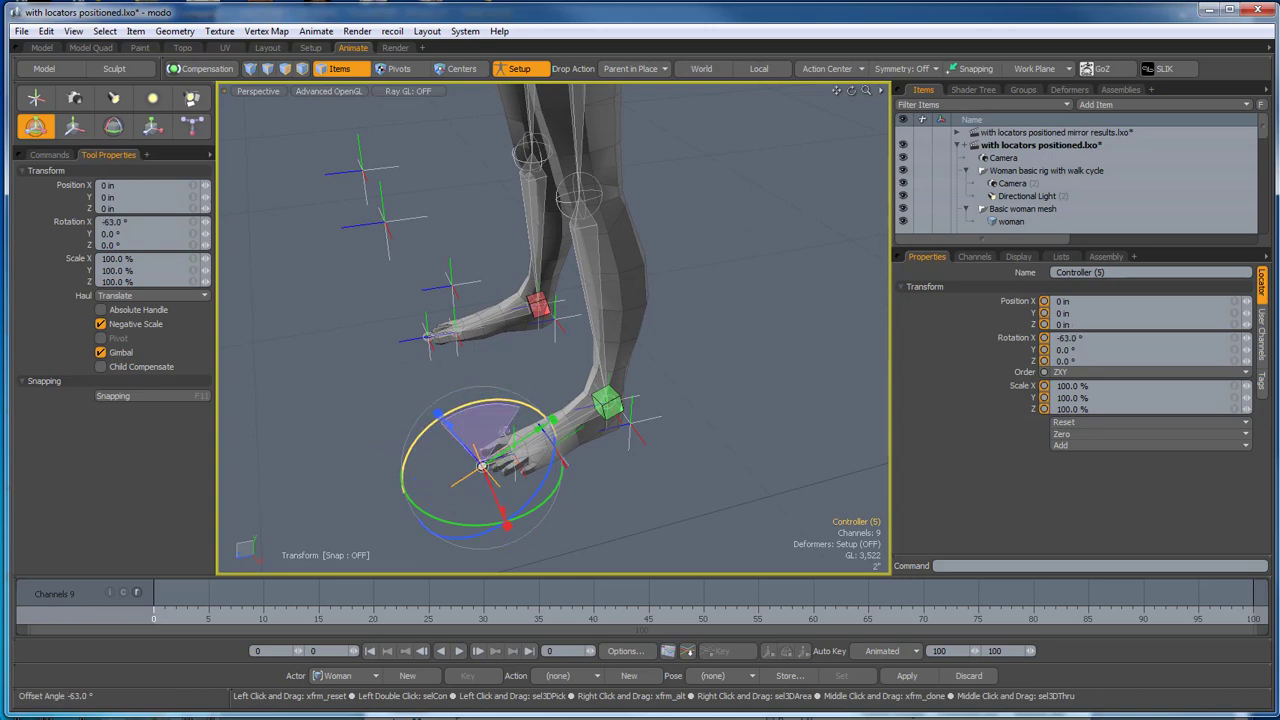
pyautogui.hotkey('ctrl', 'z')
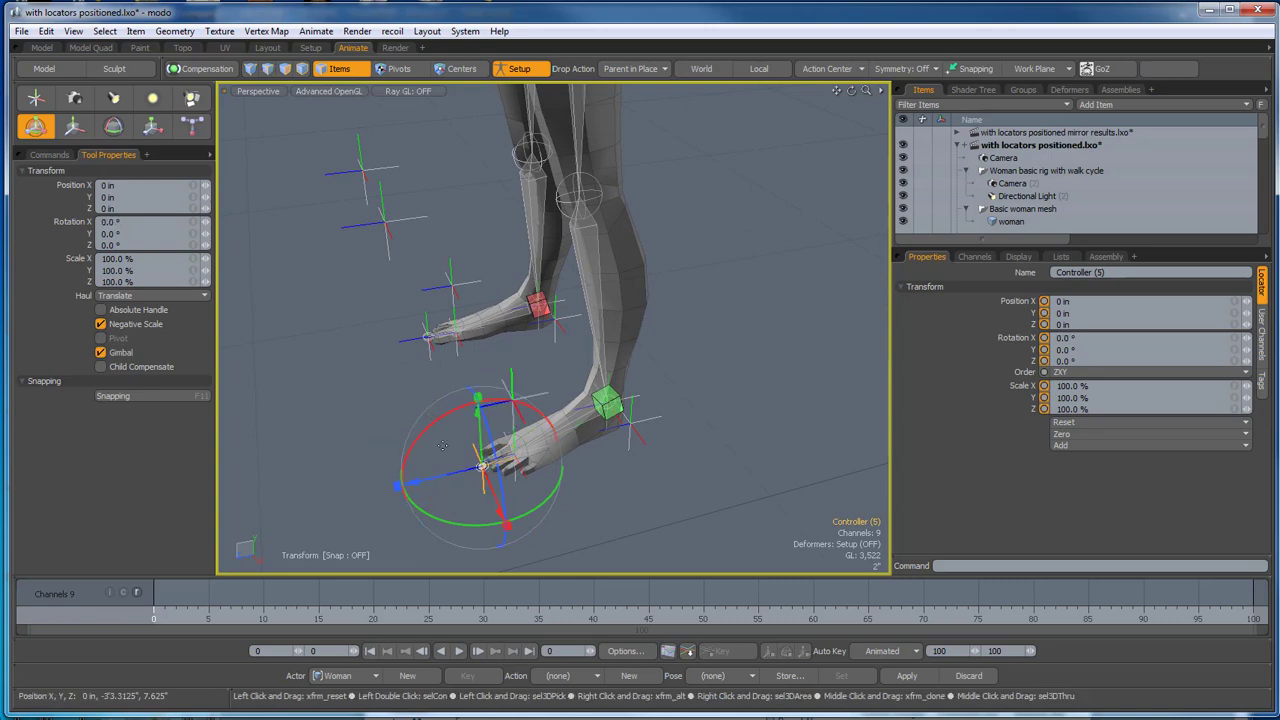
pyautogui.keyDown('alt'); pyautogui.moveTo(584, 459); pyautogui.dragTo(608, 434); pyautogui.keyUp('alt')
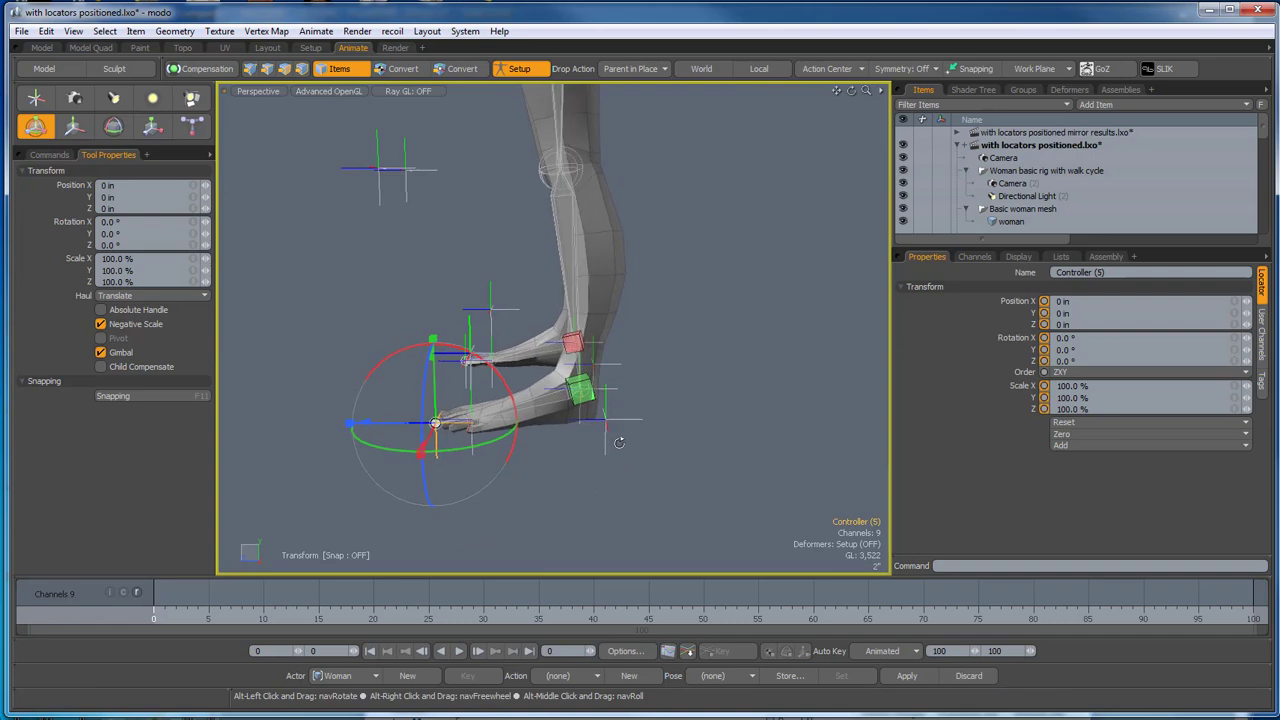
pyautogui.click(582, 495)
pyautogui.keyDown('alt'); pyautogui.moveTo(582, 495); pyautogui.dragTo(552, 518); pyautogui.keyUp('alt')
# Try rotating Locator (21) at the tip of the right toes about 6° in X, return it to 0°, and deselect it.
pyautogui.click(424, 333)
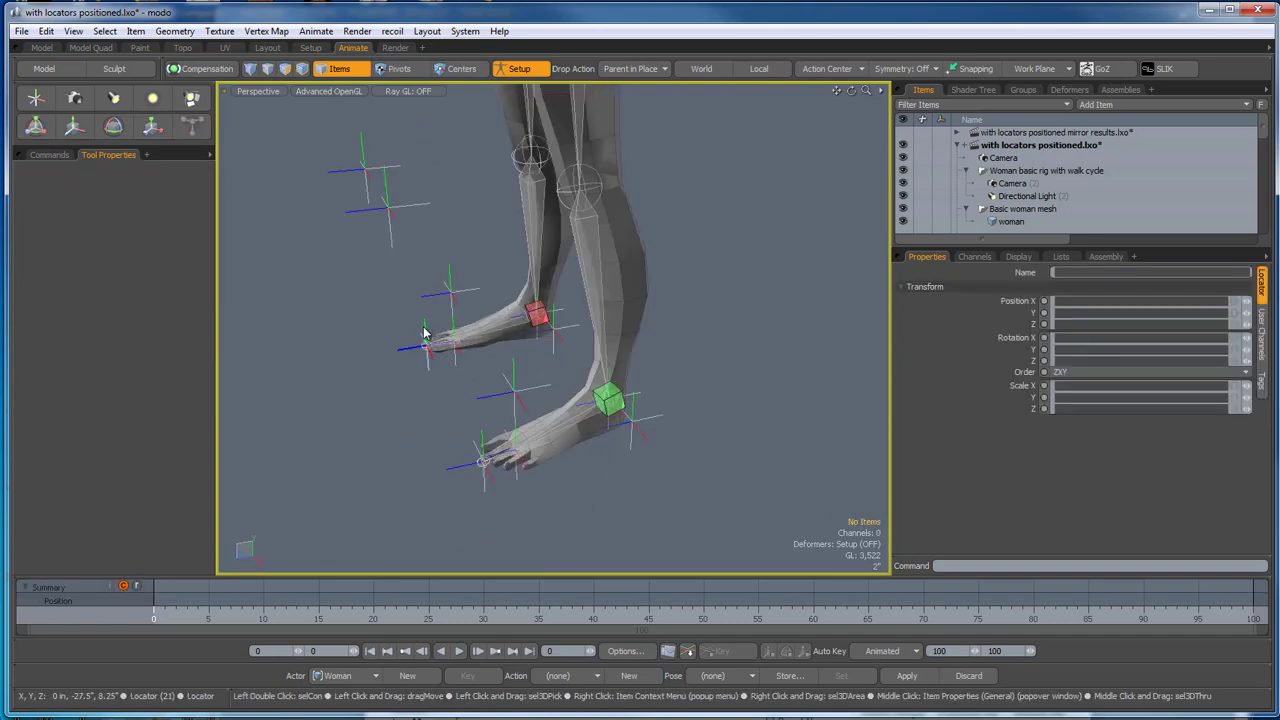
pyautogui.press('e')
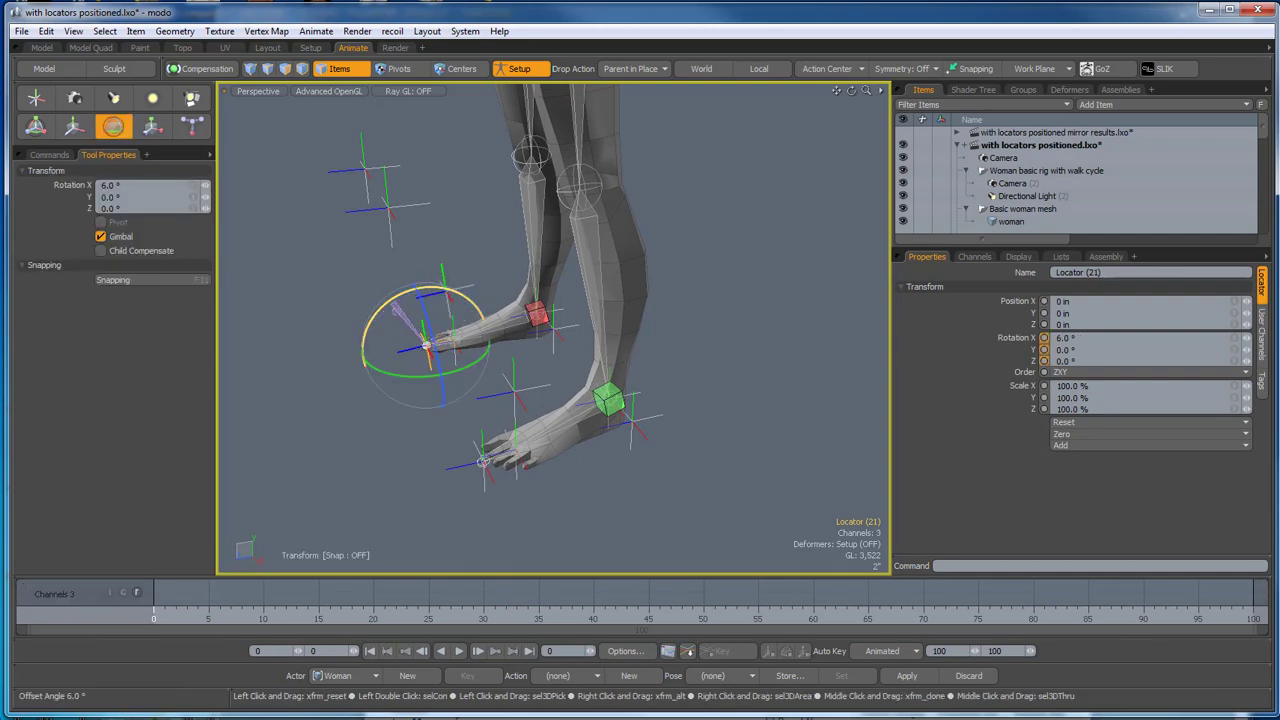
pyautogui.moveTo(397, 304); pyautogui.dragTo(400, 343)
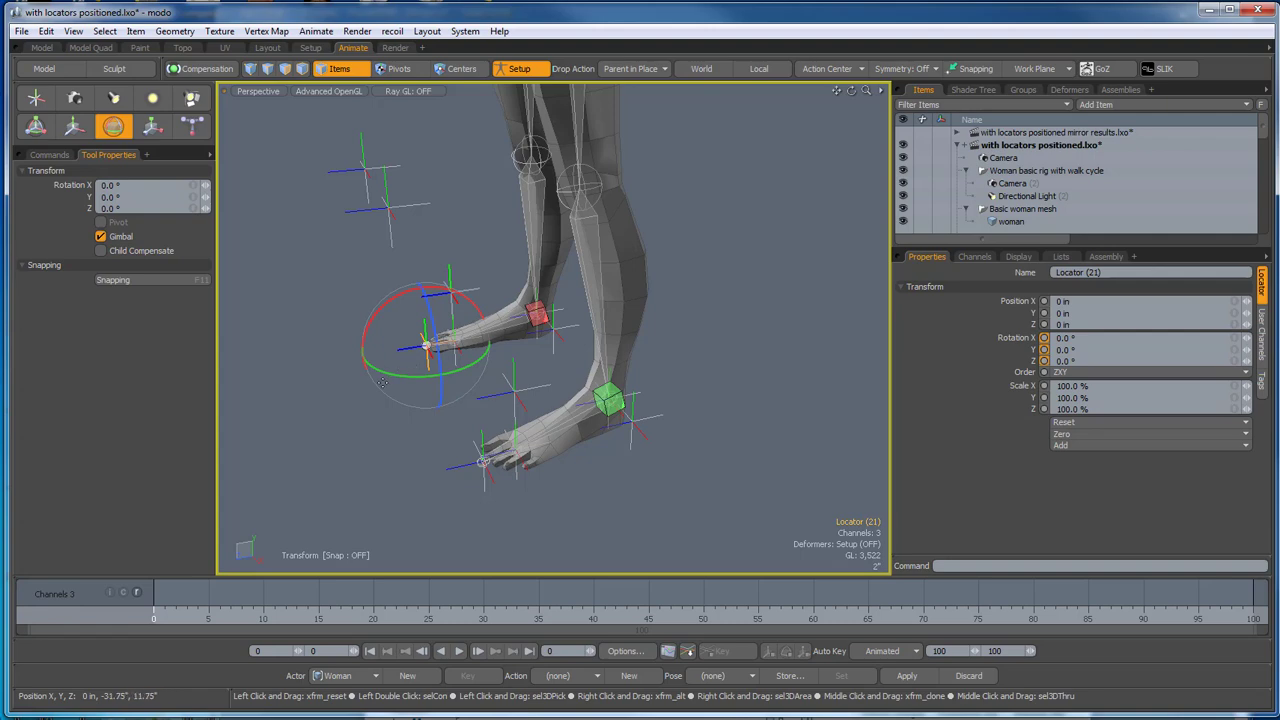
pyautogui.press('y')
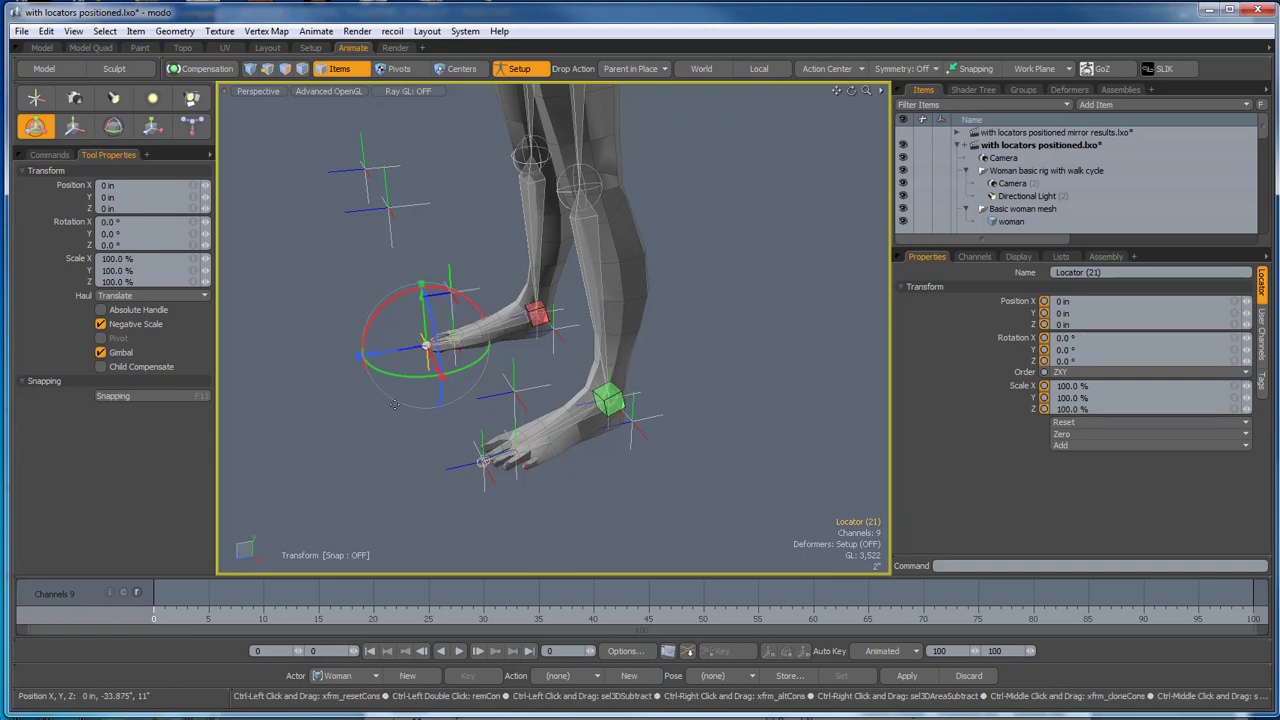
pyautogui.press('space')
pyautogui.click(361, 460)
# Try moving the left foot's Heel locator in side view, undo the move, and leave the Move tool.
pyautogui.keyDown('alt'); pyautogui.moveTo(361, 460); pyautogui.dragTo(396, 469); pyautogui.keyUp('alt')
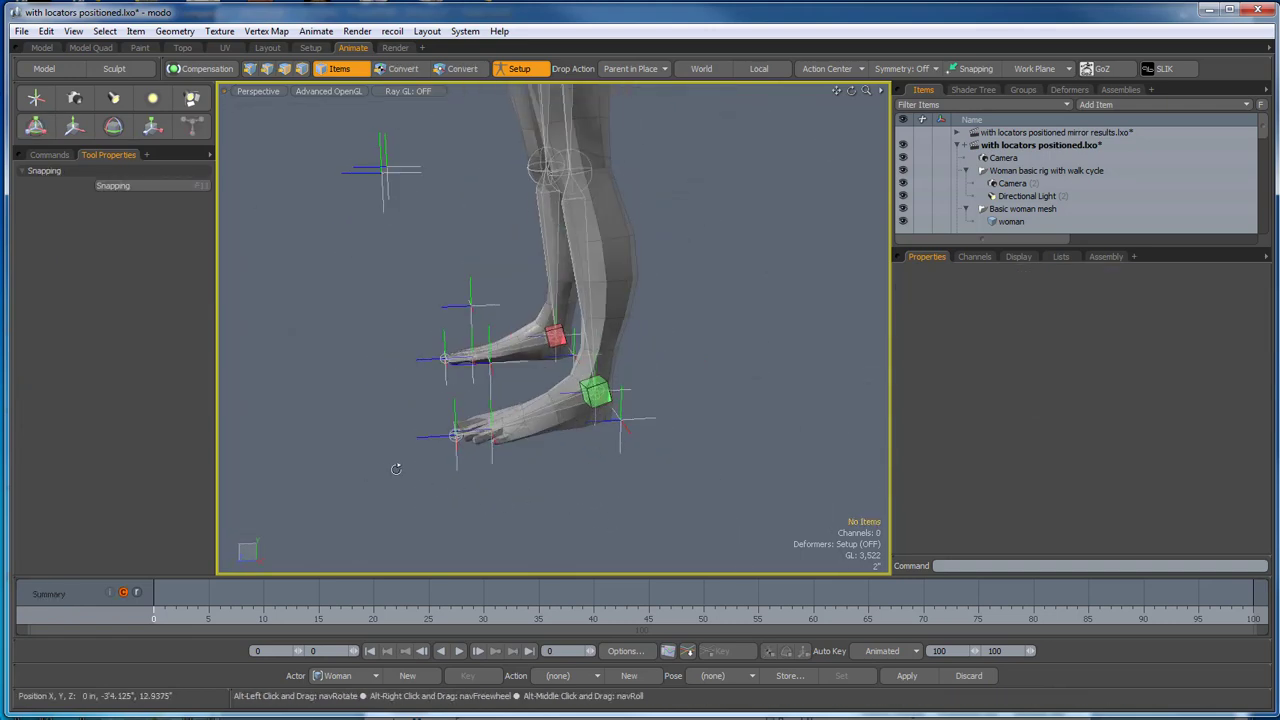
pyautogui.click(640, 424)
pyautogui.keyDown('alt'); pyautogui.moveTo(651, 443); pyautogui.dragTo(571, 428); pyautogui.keyUp('alt')
pyautogui.press('w')
pyautogui.hotkey('ctrl', 'z')
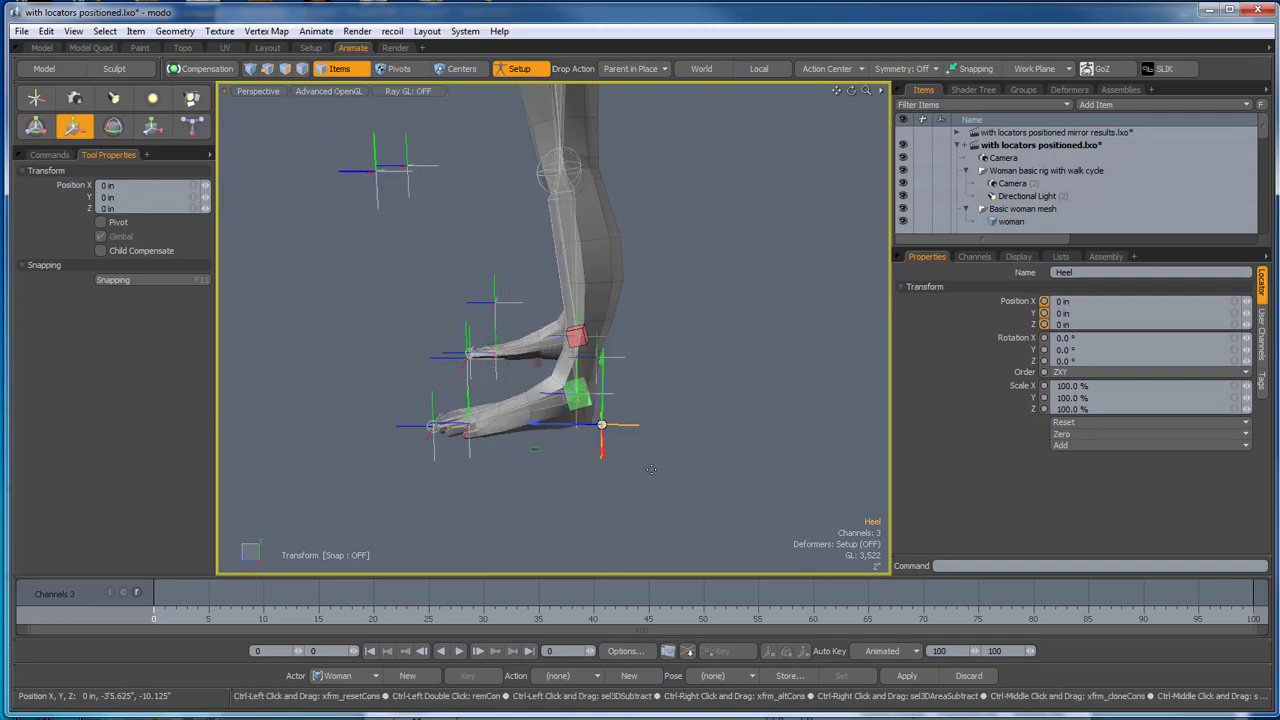
pyautogui.press('space')
# Try the Move tool on Controller (2) in front of the left knee.
pyautogui.keyDown('alt'); pyautogui.moveTo(439, 323); pyautogui.dragTo(355, 242); pyautogui.keyUp('alt')
pyautogui.click(364, 228)
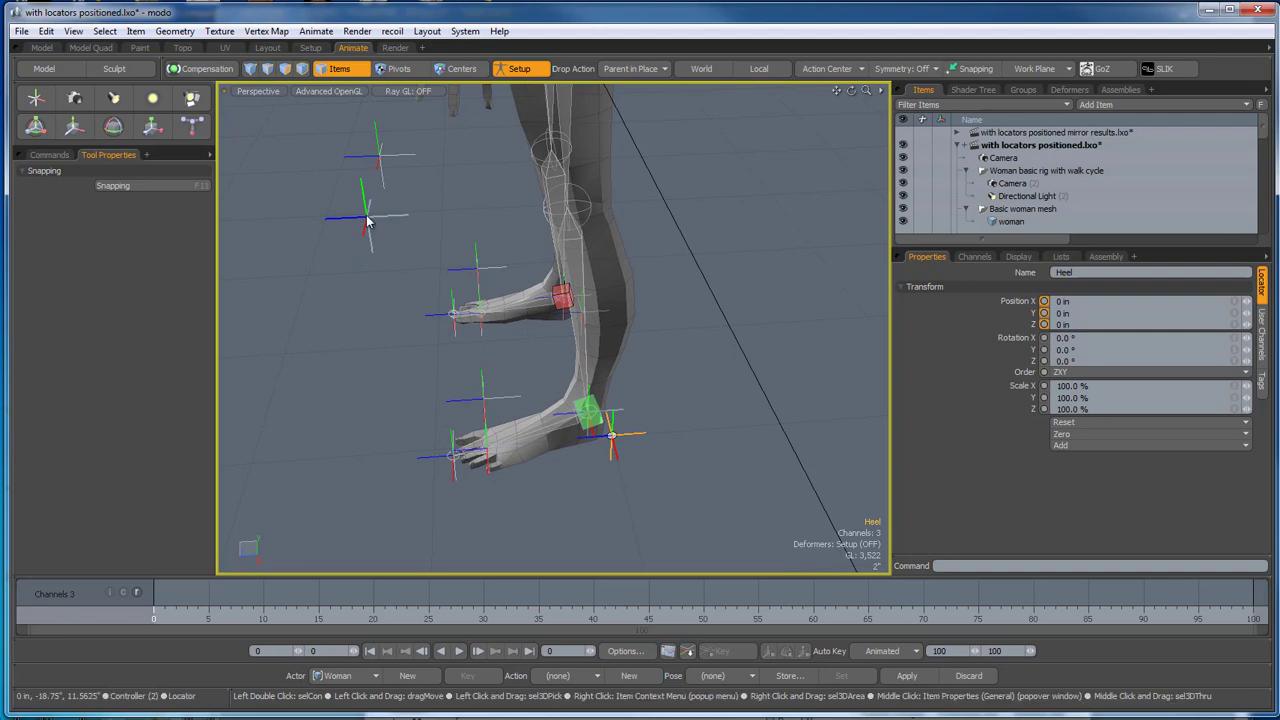
pyautogui.press('w')
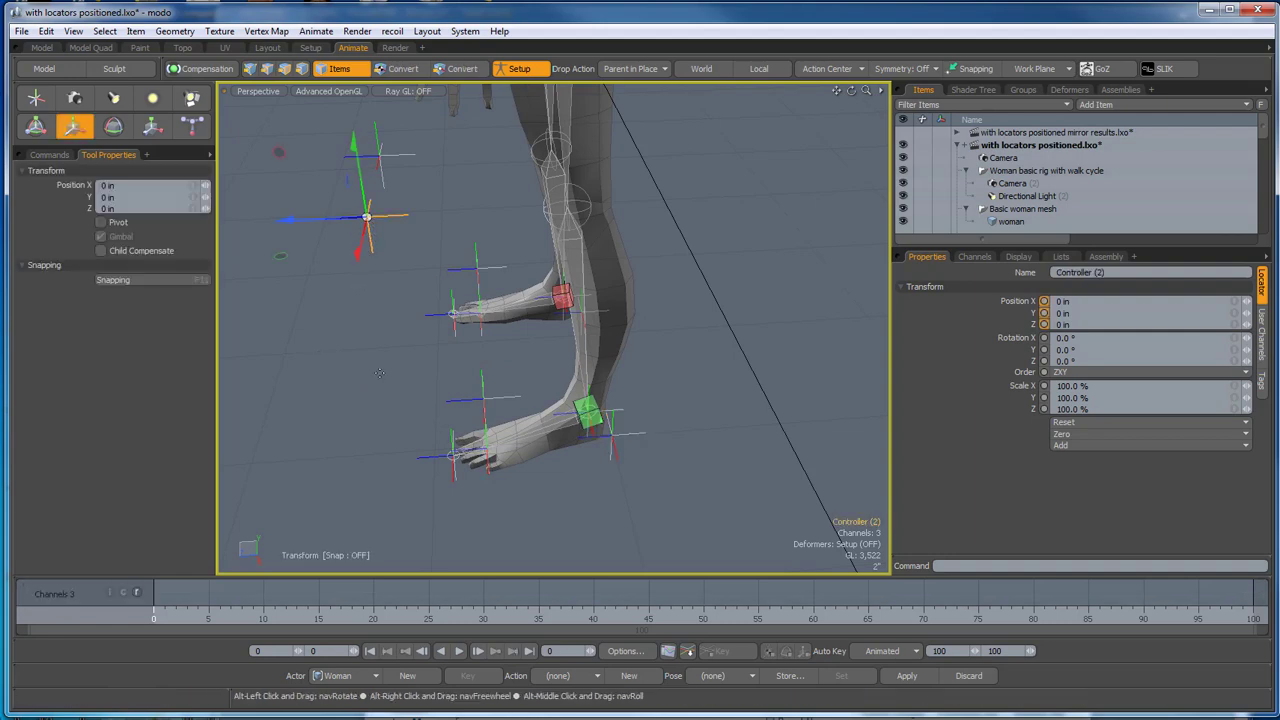
pyautogui.press('space')
# Try moving Controller (6) above the left foot sideways, about -3.5625" in X and -0.4375" in Y, and undo the moves.
pyautogui.click(486, 407)
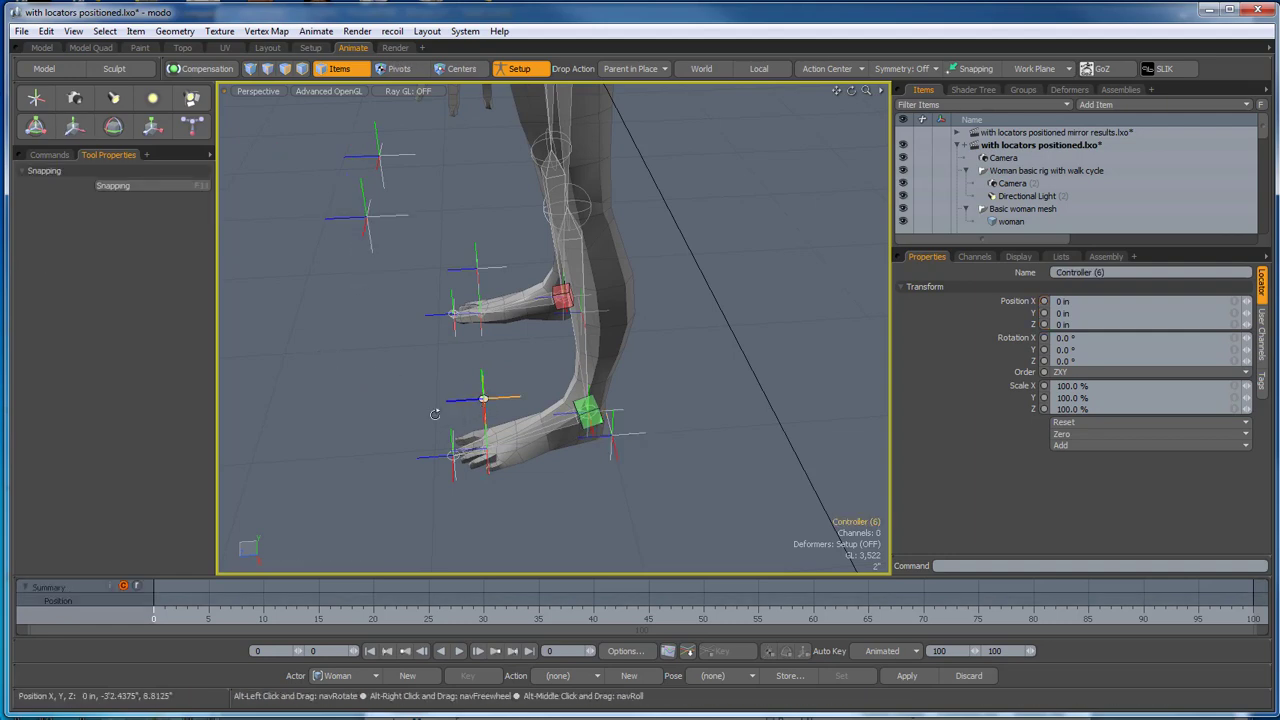
pyautogui.keyDown('alt'); pyautogui.moveTo(486, 407); pyautogui.dragTo(725, 456); pyautogui.keyUp('alt')
pyautogui.press('w')
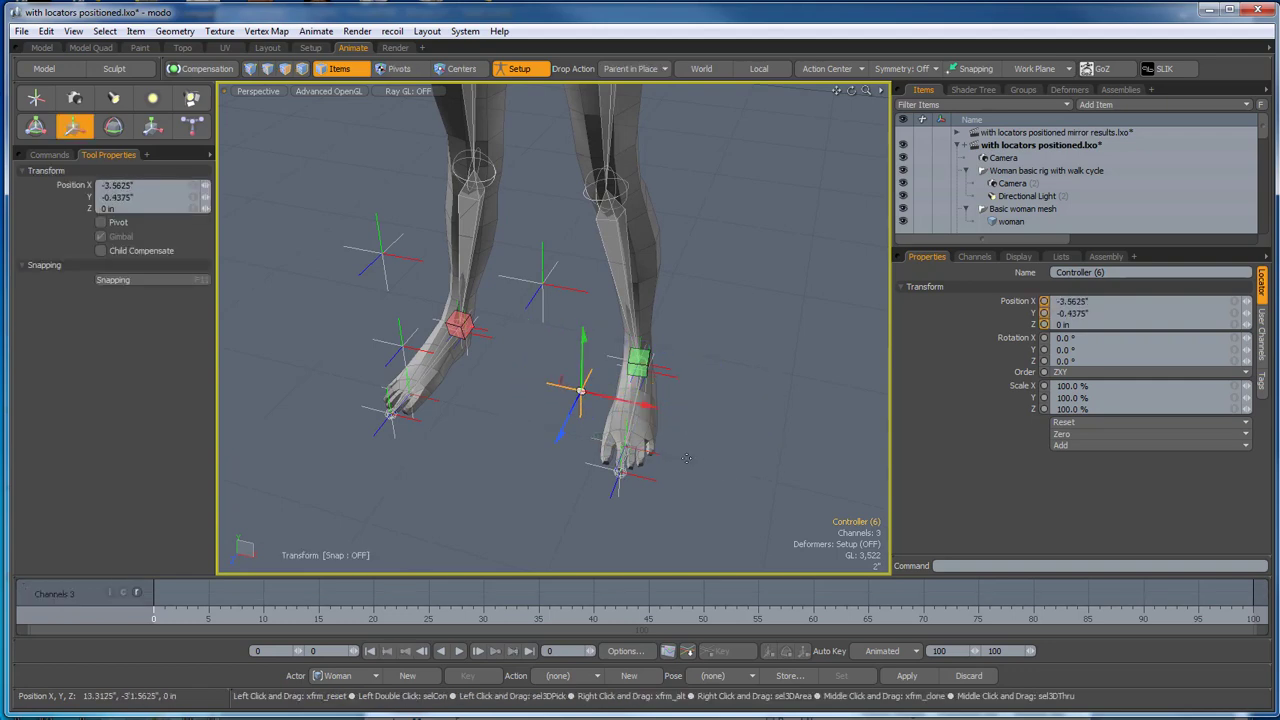
pyautogui.scroll(6, 687, 458)
pyautogui.hotkey('ctrl', 'z')
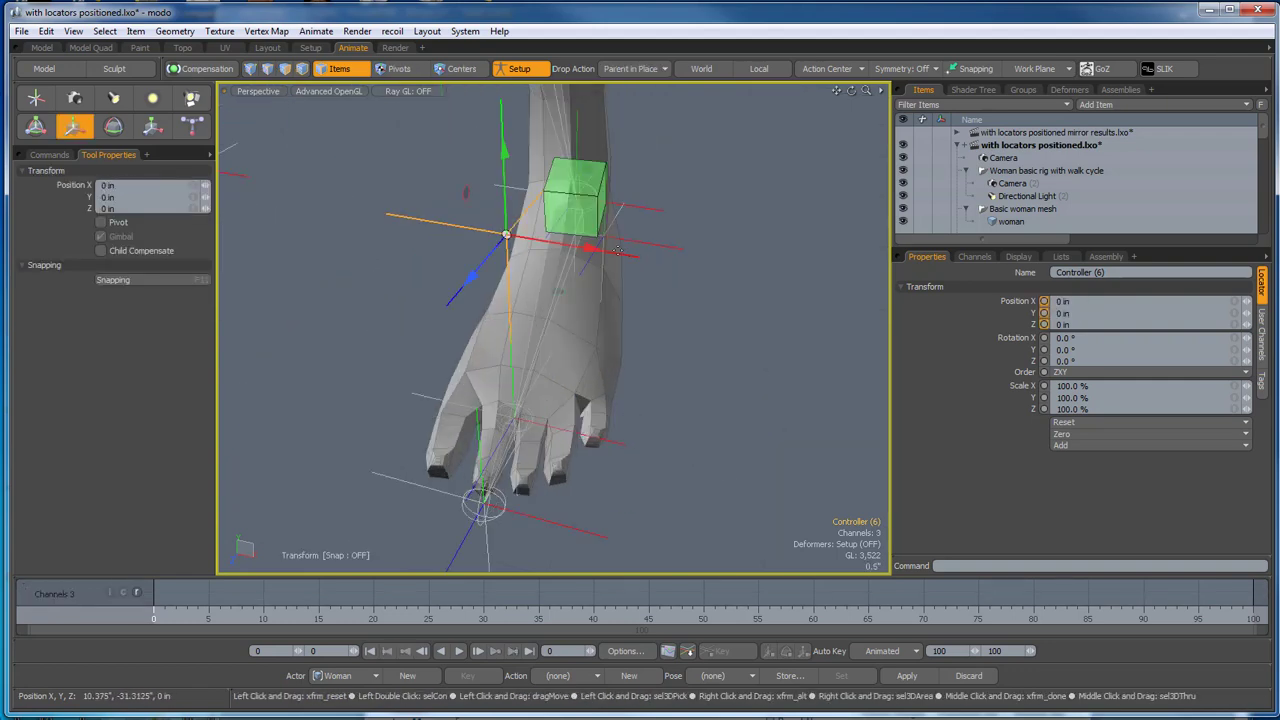
pyautogui.moveTo(685, 264); pyautogui.dragTo(533, 240)
pyautogui.hotkey('ctrl', 'z')
# Add a position constraint between the left toe joint, Skeleton_Move Character (12), and Controller (4) at the ball of the foot.
pyautogui.scroll(-3, 557, 267)
pyautogui.keyDown('alt'); pyautogui.moveTo(597, 346); pyautogui.dragTo(446, 352); pyautogui.keyUp('alt')
pyautogui.press('q')
pyautogui.keyDown('alt'); pyautogui.moveTo(445, 405); pyautogui.dragTo(424, 342); pyautogui.keyUp('alt')
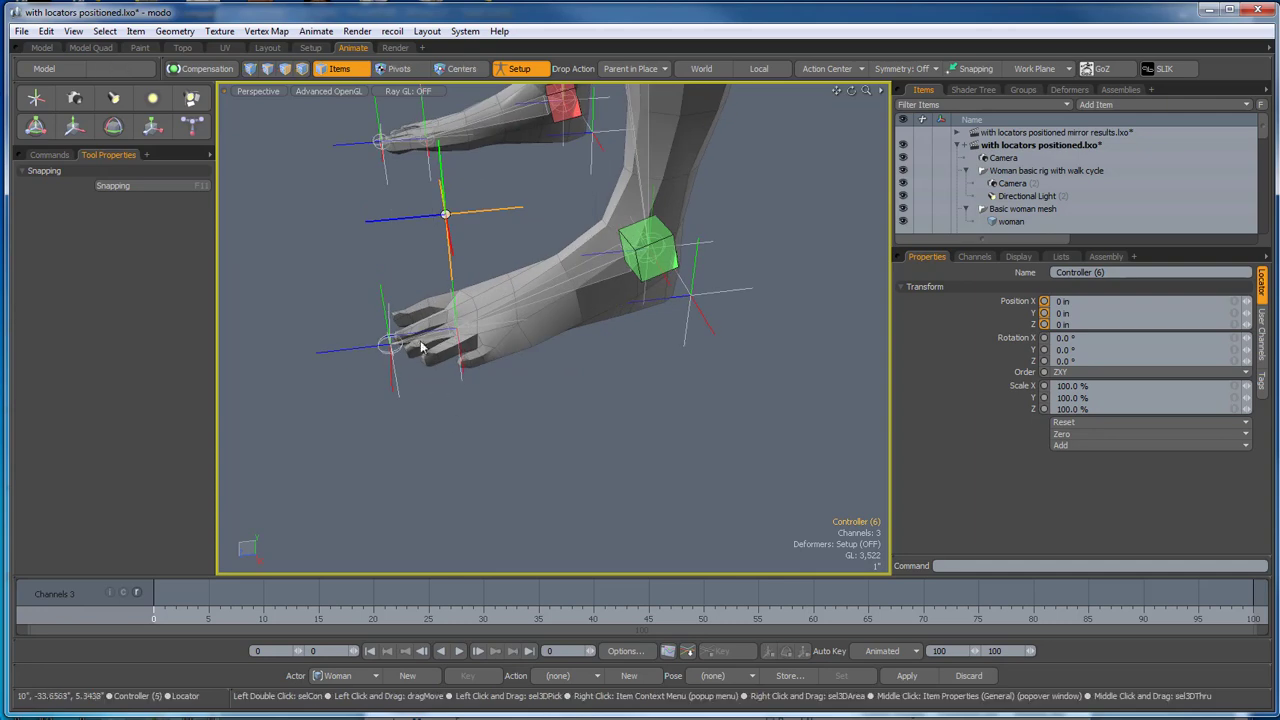
pyautogui.scroll(4, 438, 354)
pyautogui.click(440, 345)
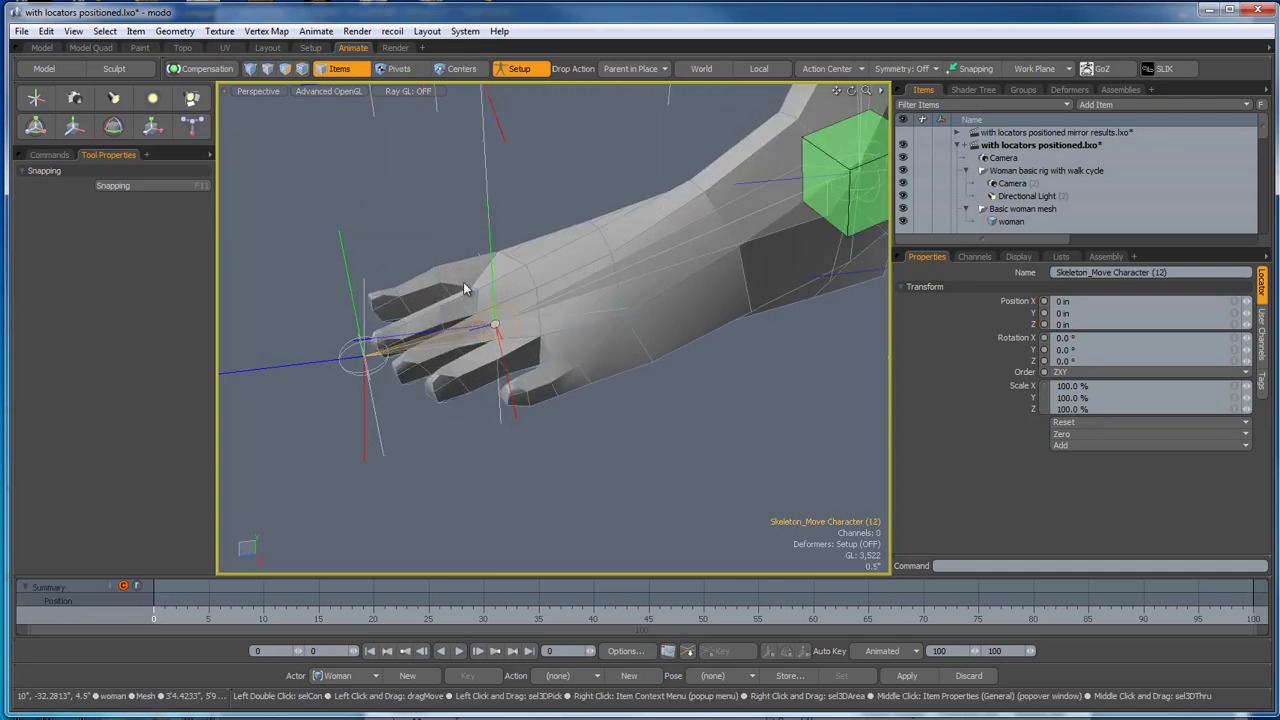
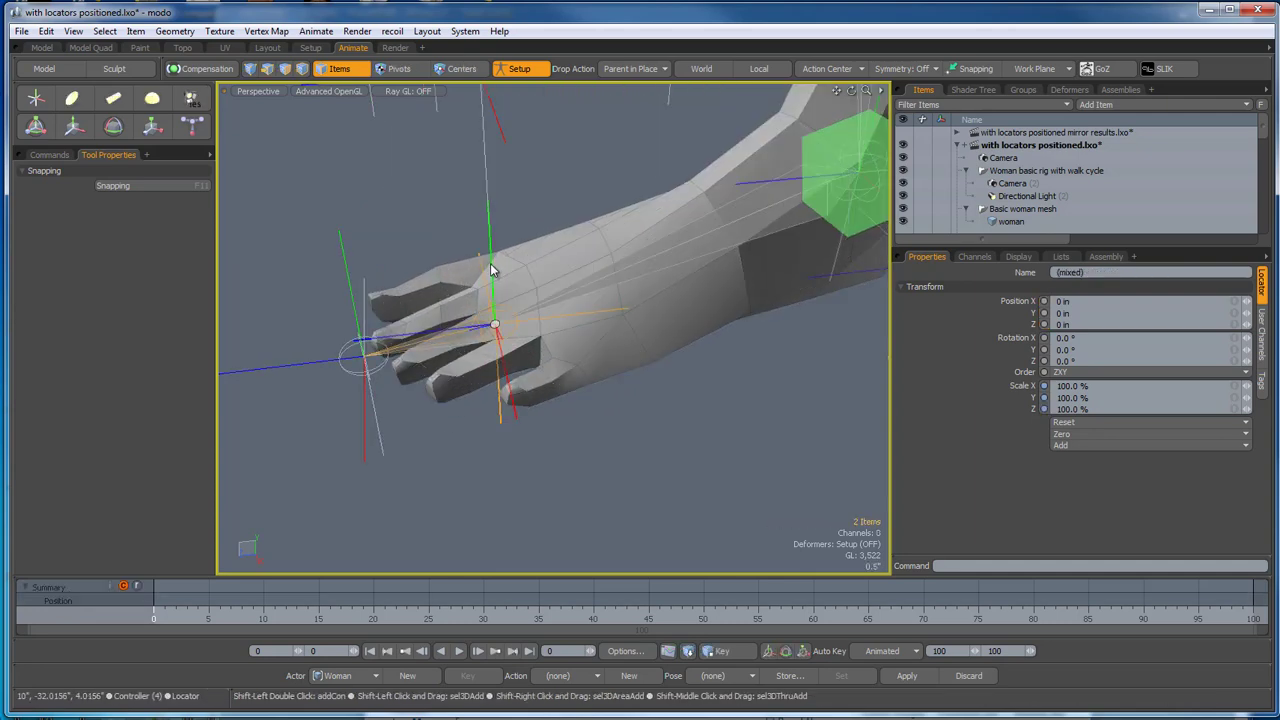
pyautogui.click(55, 156)
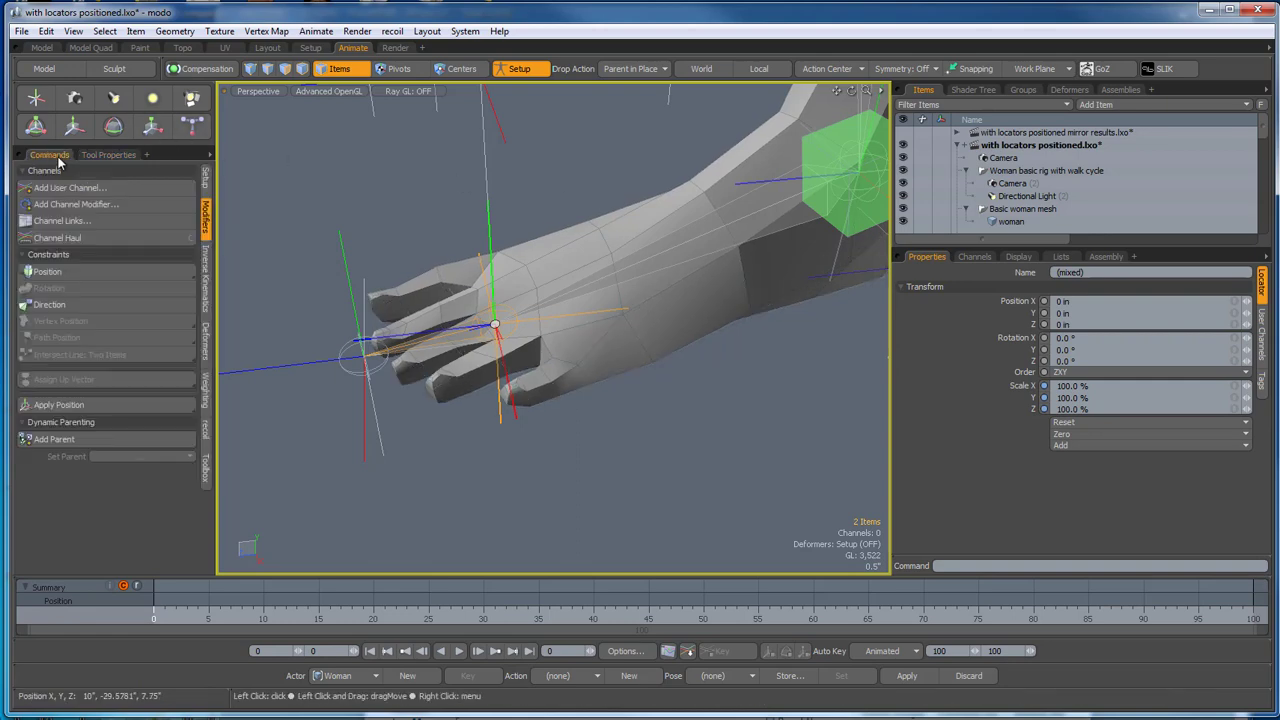
pyautogui.click(97, 271)
pyautogui.keyDown('alt'); pyautogui.moveTo(434, 471); pyautogui.dragTo(443, 411); pyautogui.keyUp('alt')
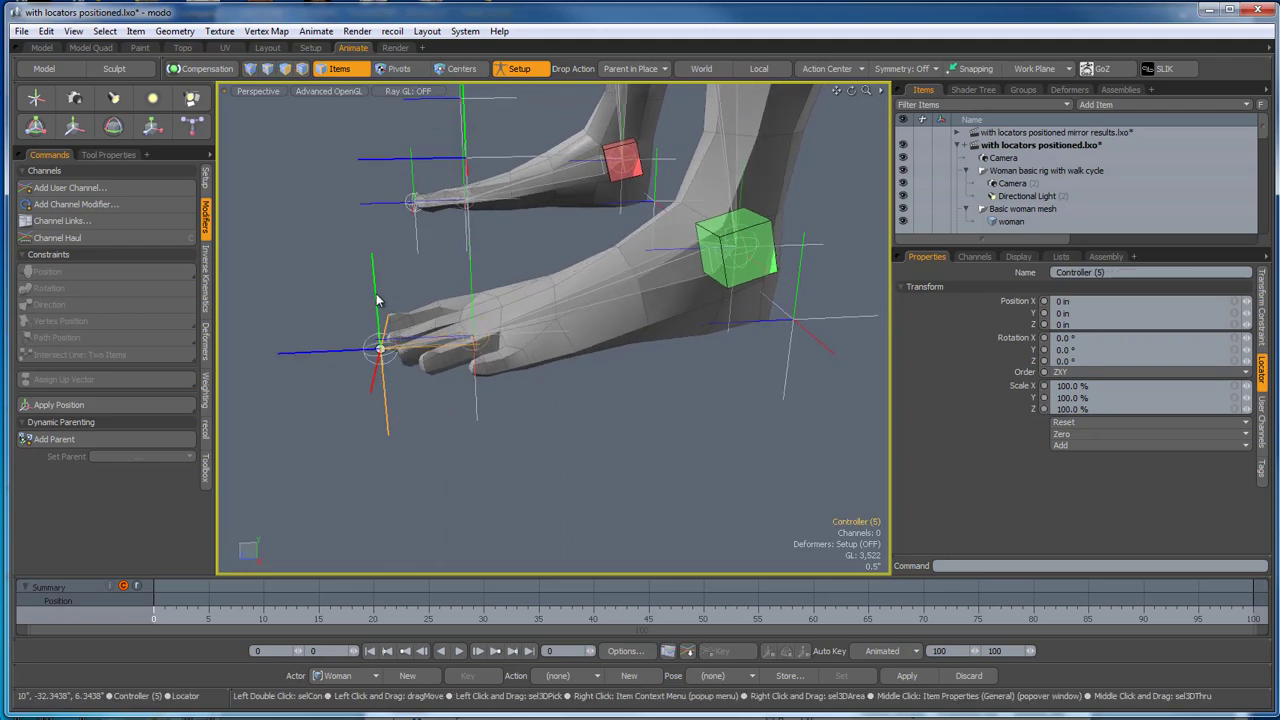
# Try rotating Controller (5) at the left toe tip about X, to 15.5° and -52°, and undo the rotation.
pyautogui.press('e')
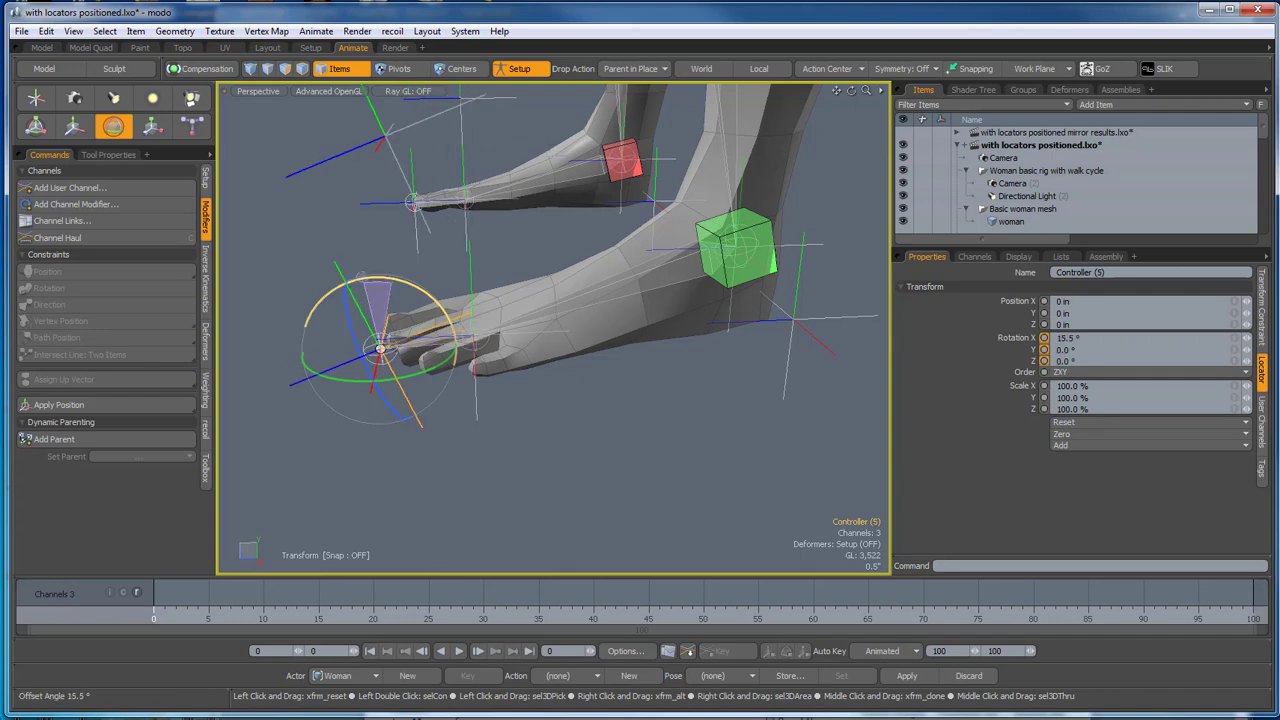
pyautogui.scroll(-3, 450, 313)
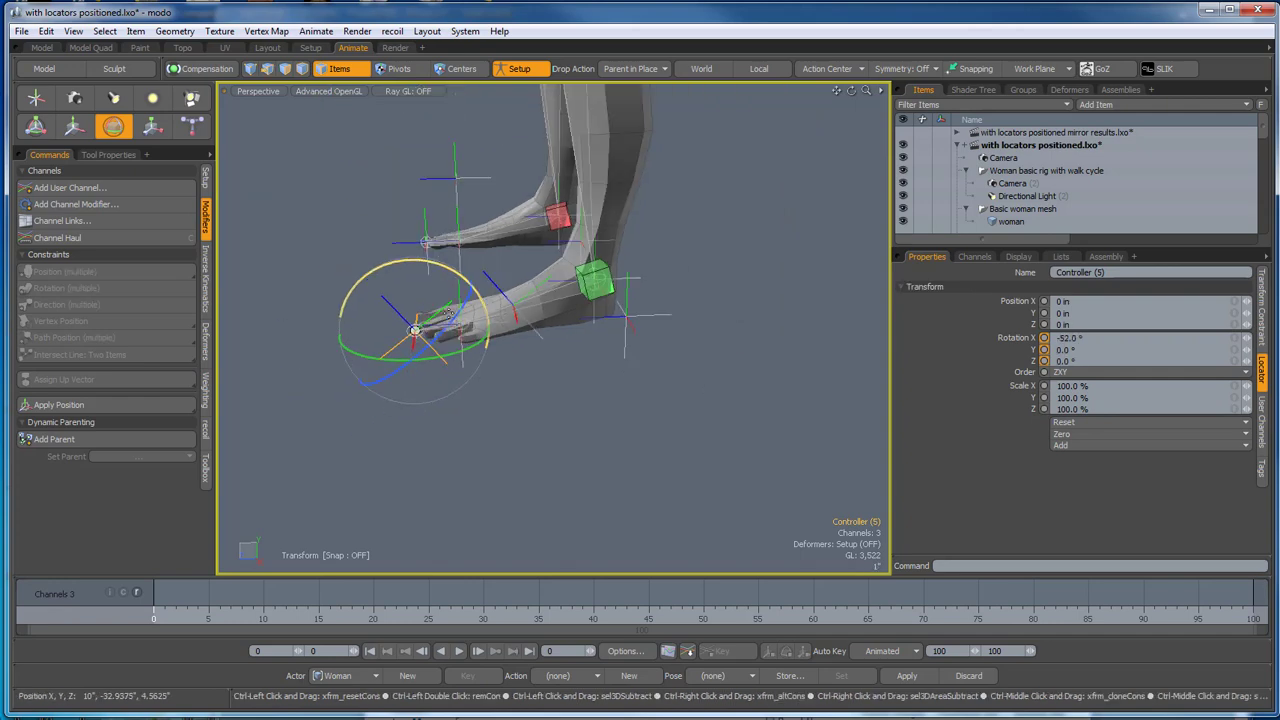
pyautogui.hotkey('ctrl', 'z')
pyautogui.press('space')
pyautogui.keyDown('alt'); pyautogui.moveTo(506, 382); pyautogui.dragTo(546, 391); pyautogui.keyUp('alt')
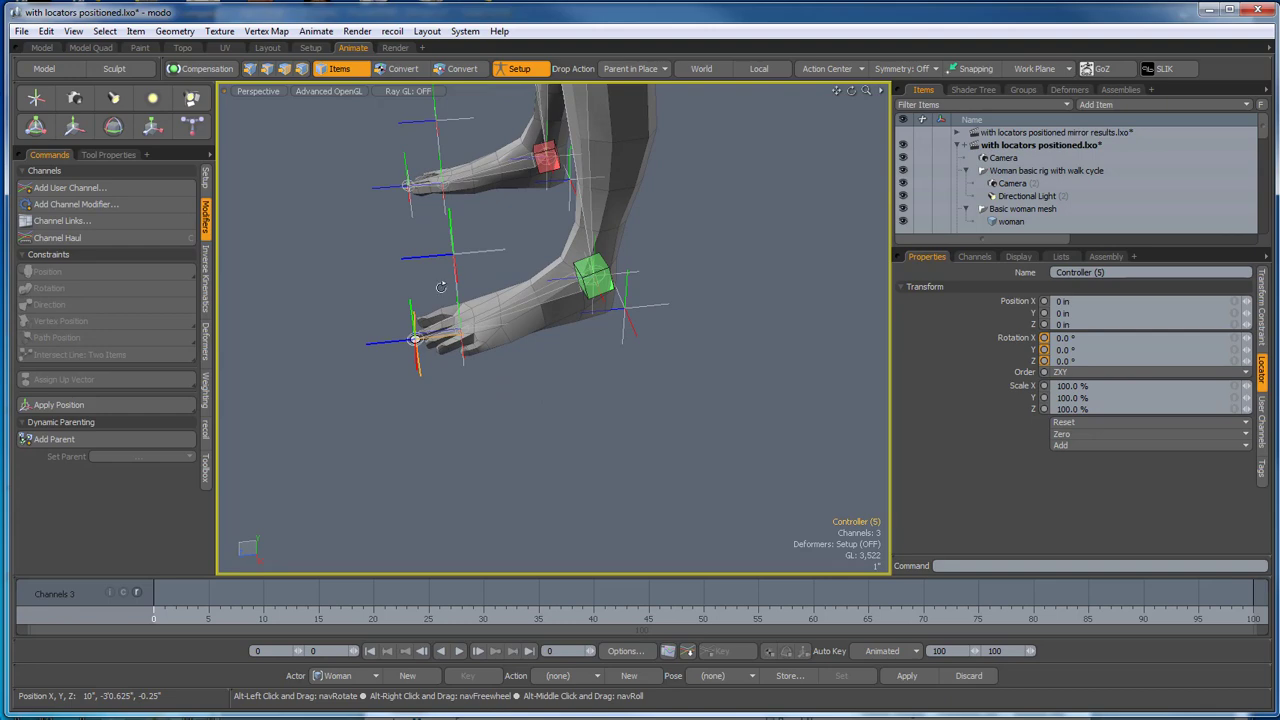
# Add a position constraint between the right toe joint, Locator (10), and the controller at the ball of the right foot, and clear the selection.
pyautogui.keyDown('alt'); pyautogui.moveTo(352, 255); pyautogui.dragTo(426, 340); pyautogui.keyUp('alt')
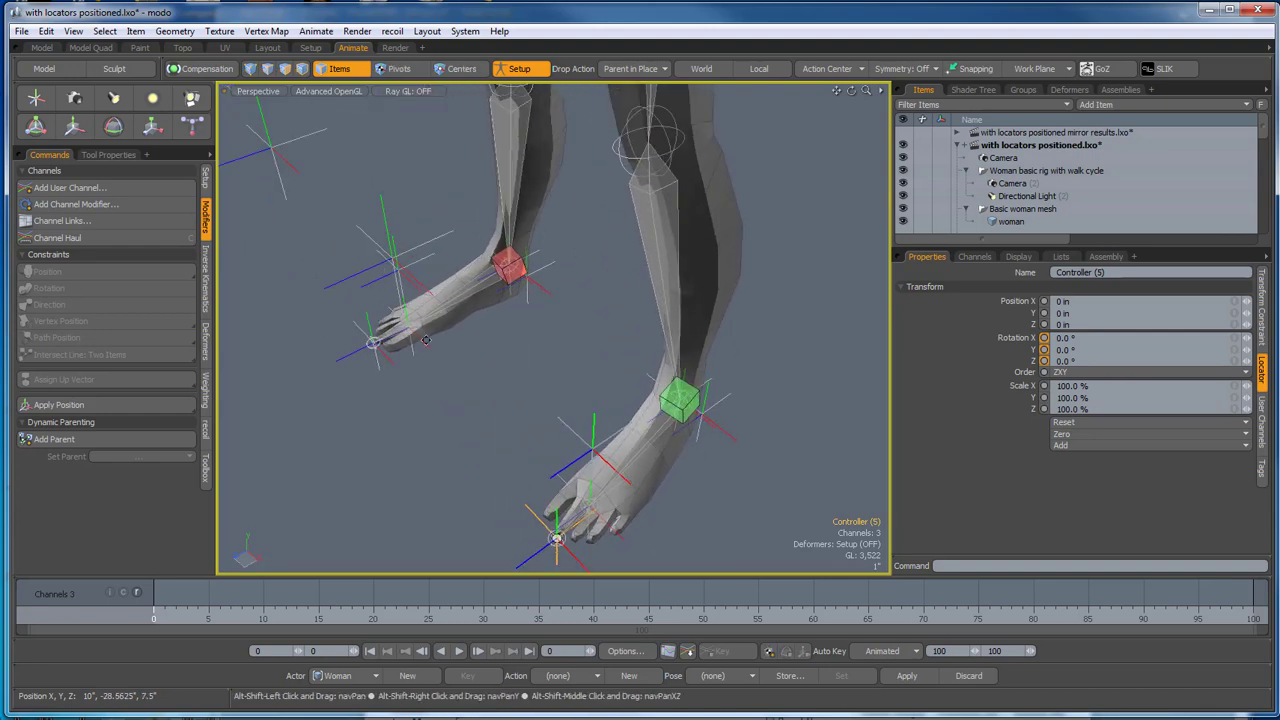
pyautogui.scroll(5, 426, 340)
pyautogui.click(424, 374)
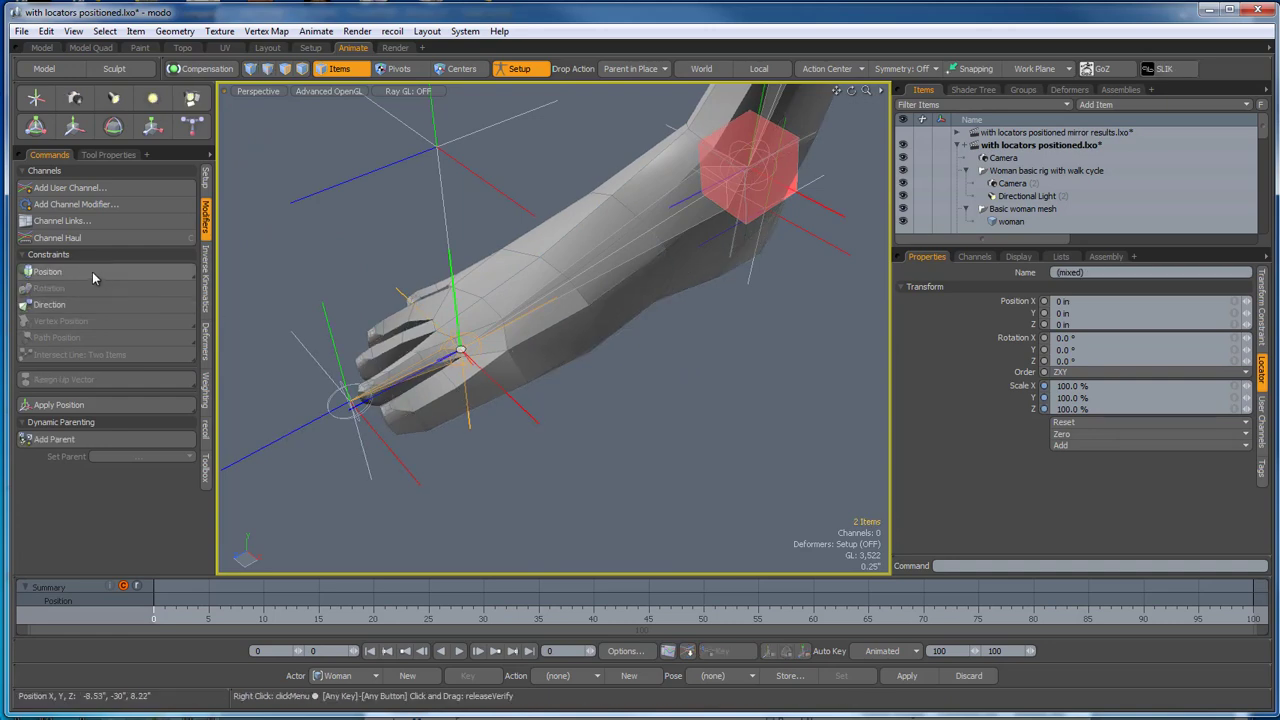
pyautogui.click(83, 274)
pyautogui.keyDown('alt'); pyautogui.moveTo(512, 411); pyautogui.dragTo(563, 442); pyautogui.keyUp('alt')
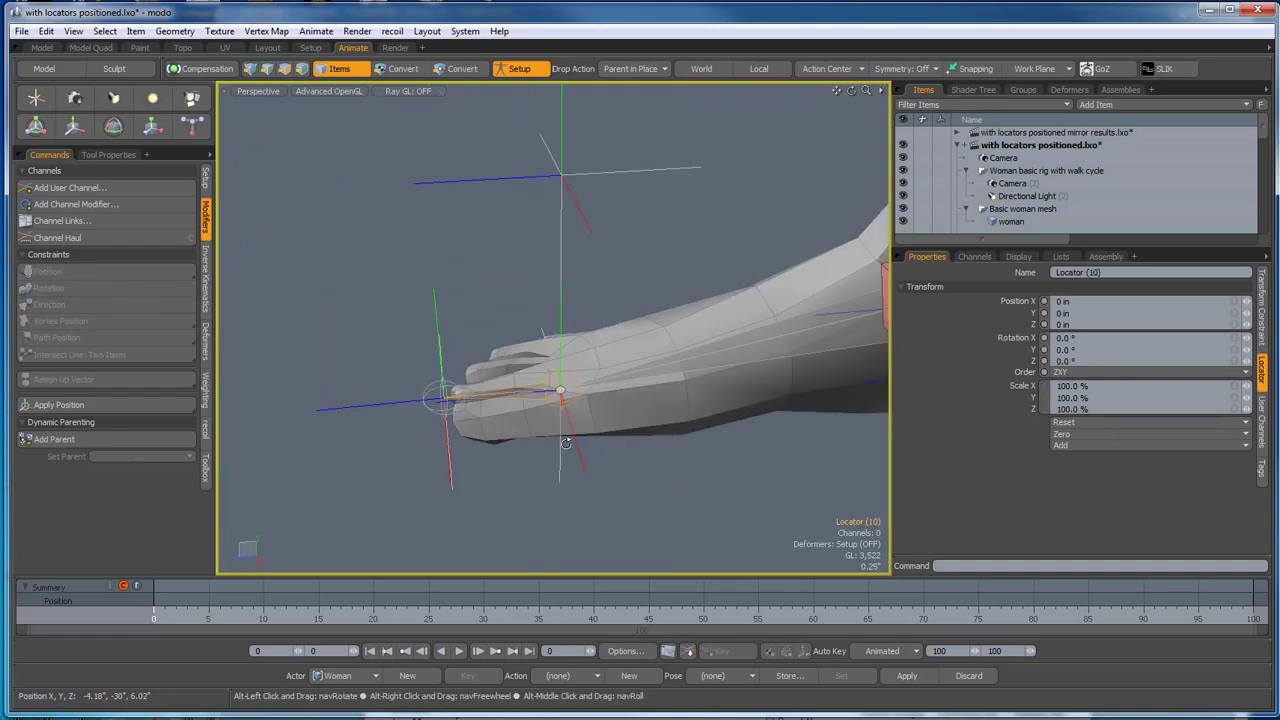
pyautogui.click(349, 458)
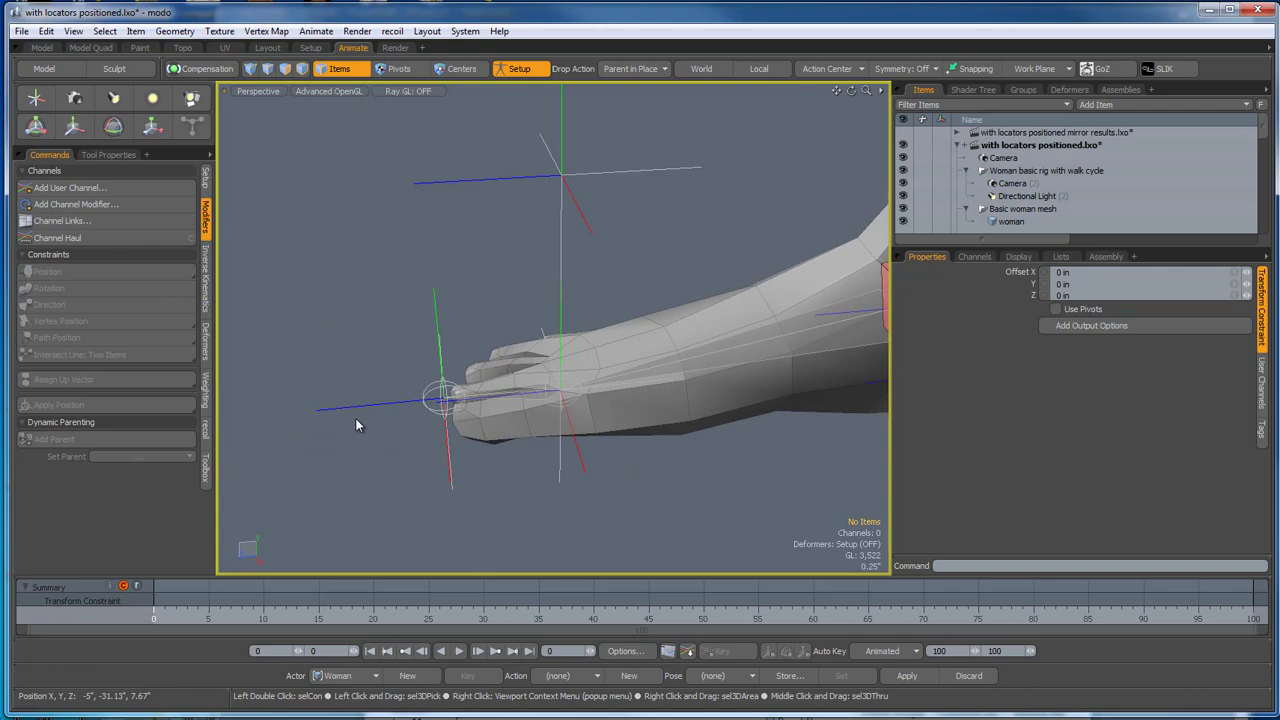
# Try rotating Locator (21) at the right toe tip about X, undo it, and clear the selection.
pyautogui.click(437, 335)
pyautogui.press('e')
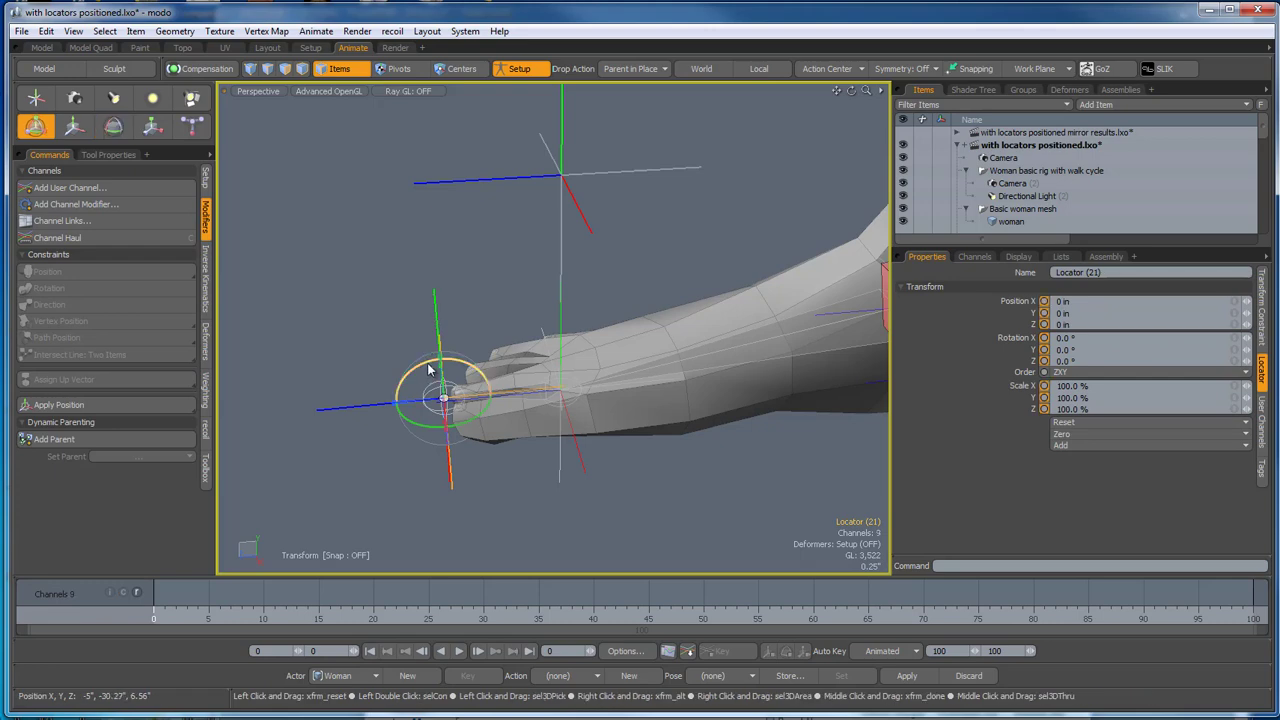
pyautogui.moveTo(428, 370); pyautogui.dragTo(403, 350)
pyautogui.hotkey('ctrl', 'z')
pyautogui.scroll(-3, 396, 266)
pyautogui.press('space')
pyautogui.click(539, 442)
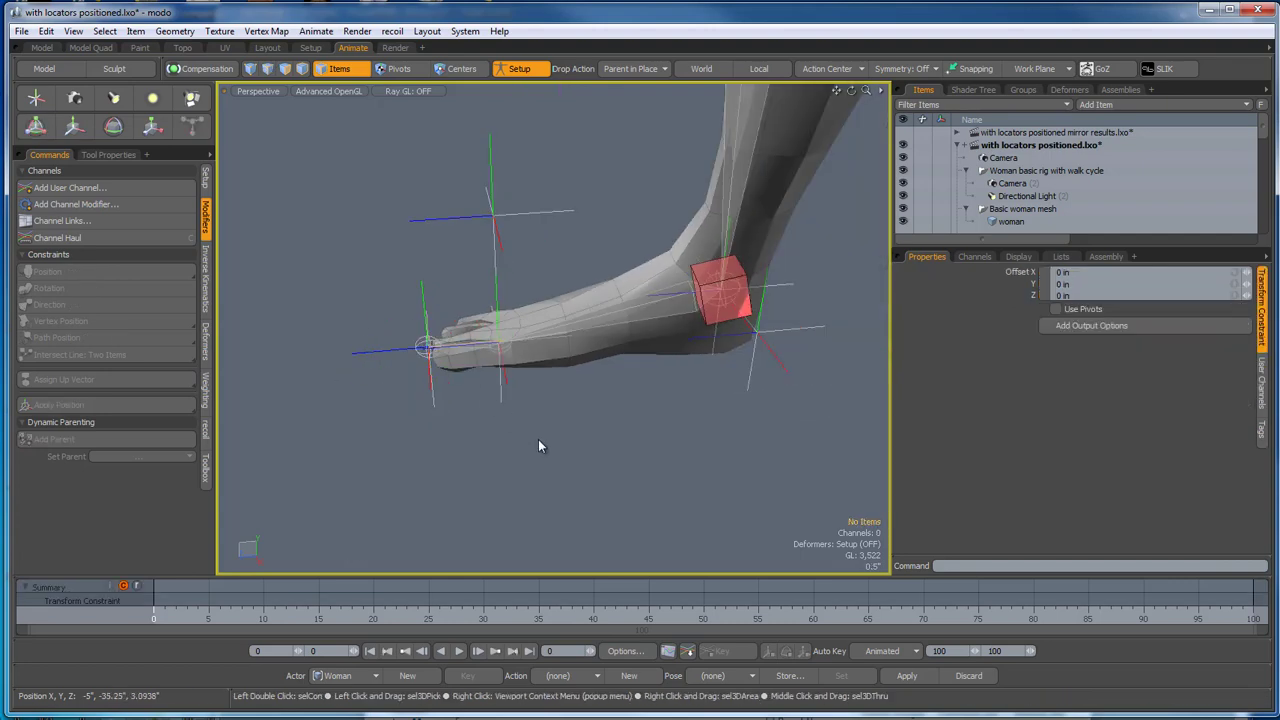
# Try rotating Controller (5) at the left toe tip with the Transform tool, undo it, and leave the tool.
pyautogui.scroll(-3, 484, 391)
pyautogui.moveTo(483, 383)
pyautogui.keyDown('alt'); pyautogui.mouseDown()
pyautogui.moveTo(524, 405)
pyautogui.moveTo(535, 403)
pyautogui.moveTo(491, 394)
pyautogui.moveTo(646, 386)
pyautogui.moveTo(443, 342)
pyautogui.moveTo(520, 410)
pyautogui.moveTo(476, 396)
pyautogui.mouseUp(); pyautogui.keyUp('alt')
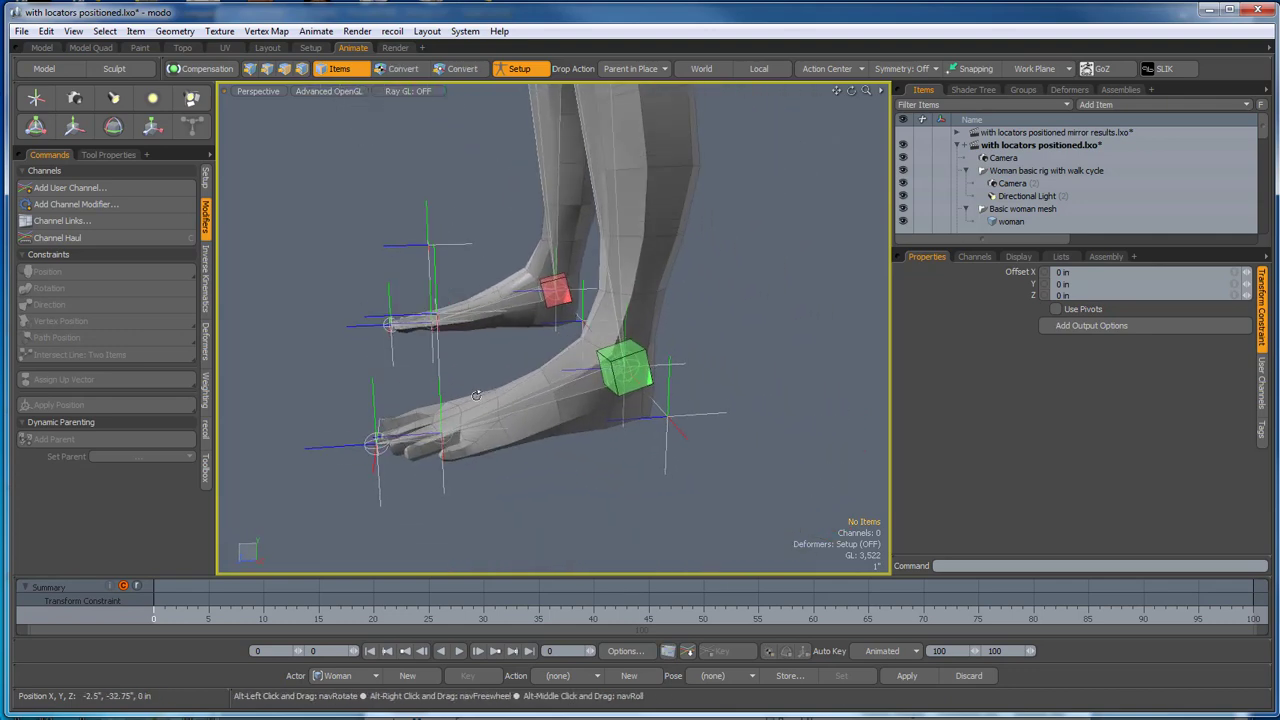
pyautogui.click(372, 397)
pyautogui.press('y')
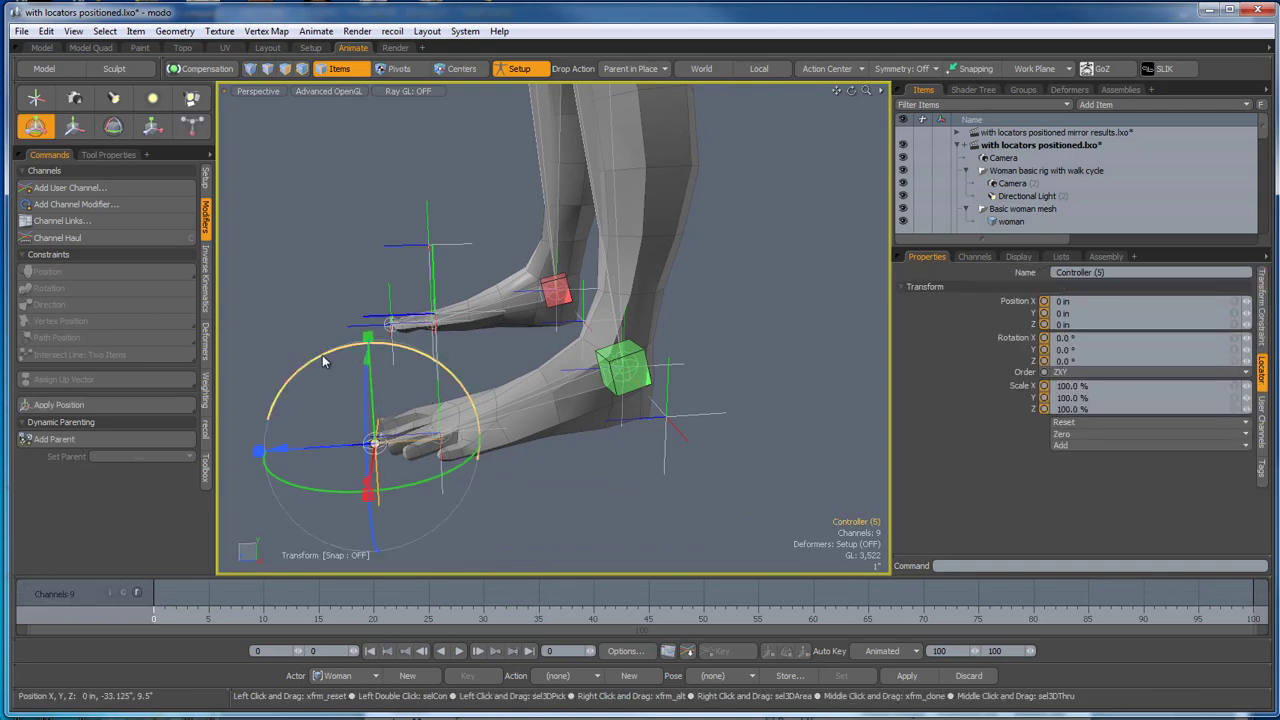
pyautogui.moveTo(264, 360); pyautogui.dragTo(230, 377)
pyautogui.hotkey('ctrl', 'z')
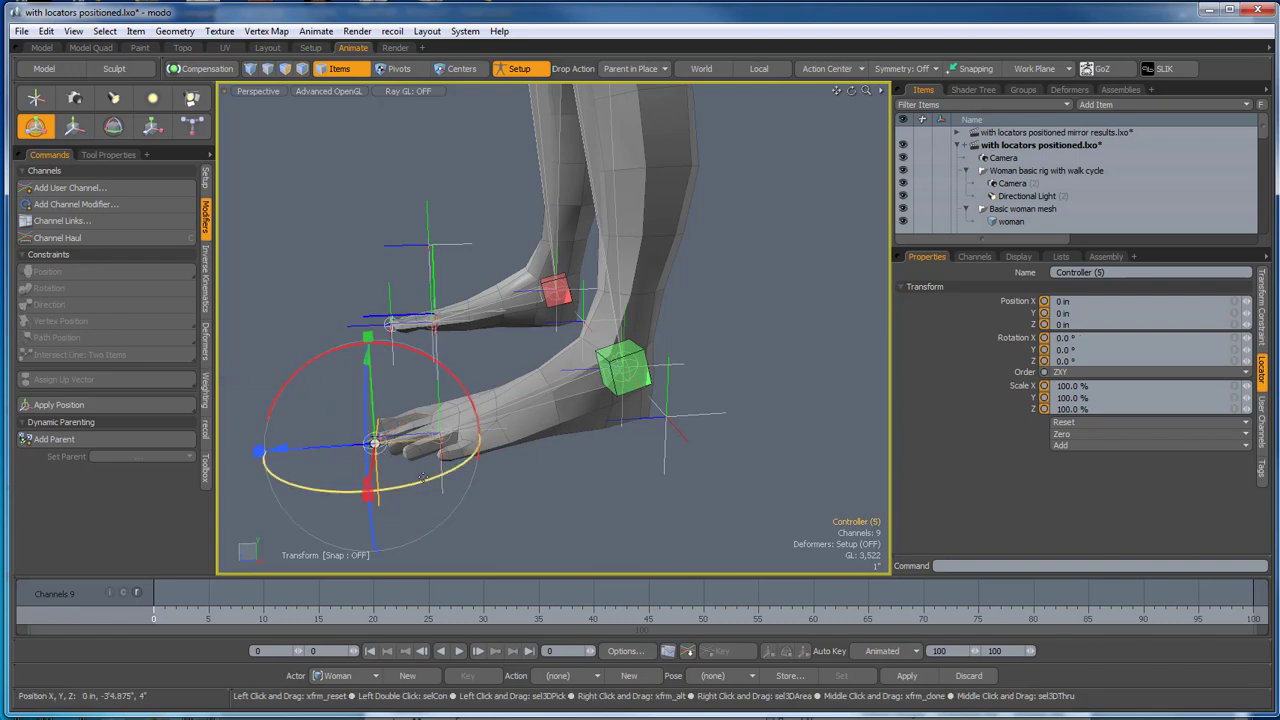
pyautogui.press('q')
pyautogui.click(538, 521)
# Add a direction constraint between the left toe joint, Skeleton_Move Character (12), and Controller (5) at the toe tip.
pyautogui.keyDown('alt'); pyautogui.moveTo(538, 521); pyautogui.dragTo(441, 532); pyautogui.keyUp('alt')
pyautogui.scroll(3, 441, 532)
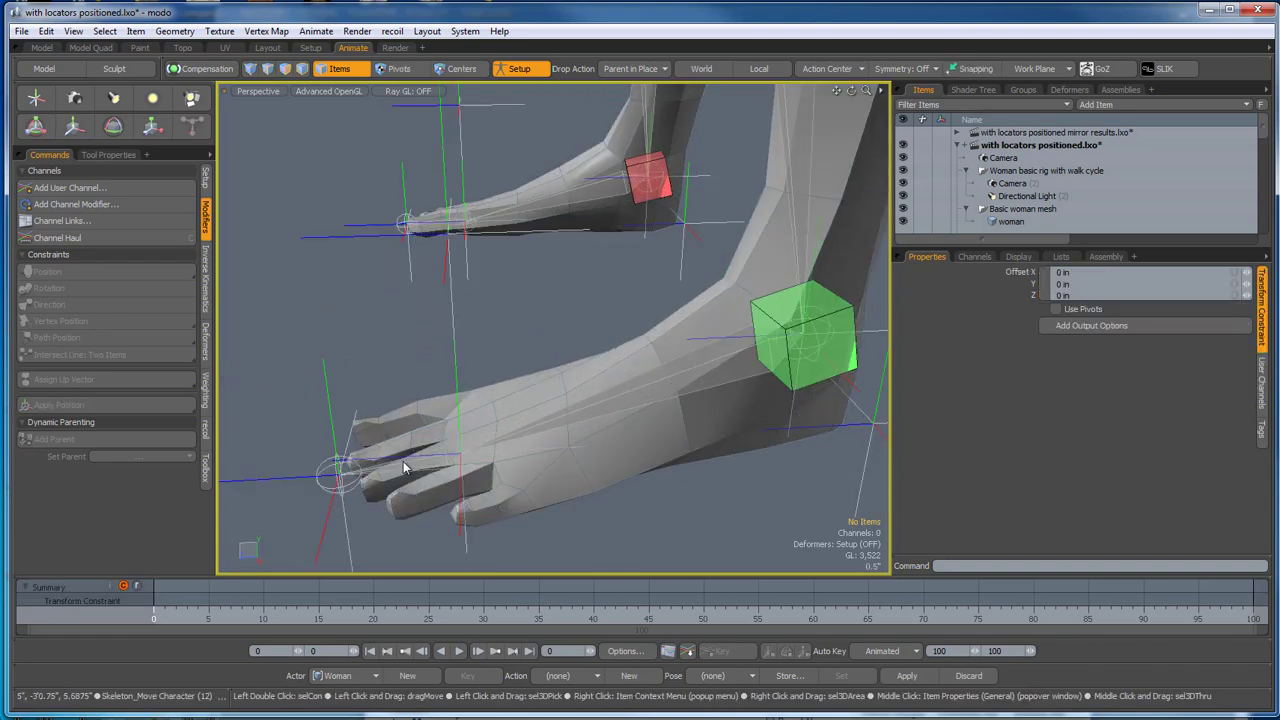
pyautogui.click(410, 464)
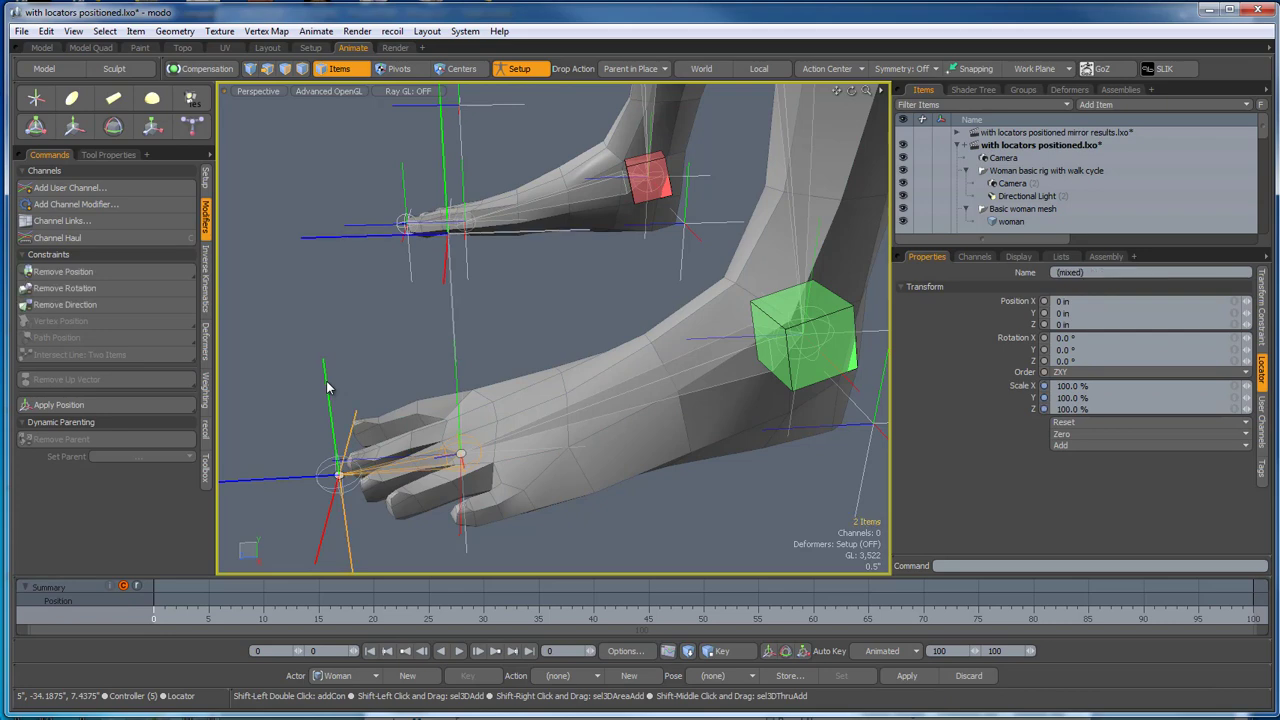
pyautogui.click(80, 309)
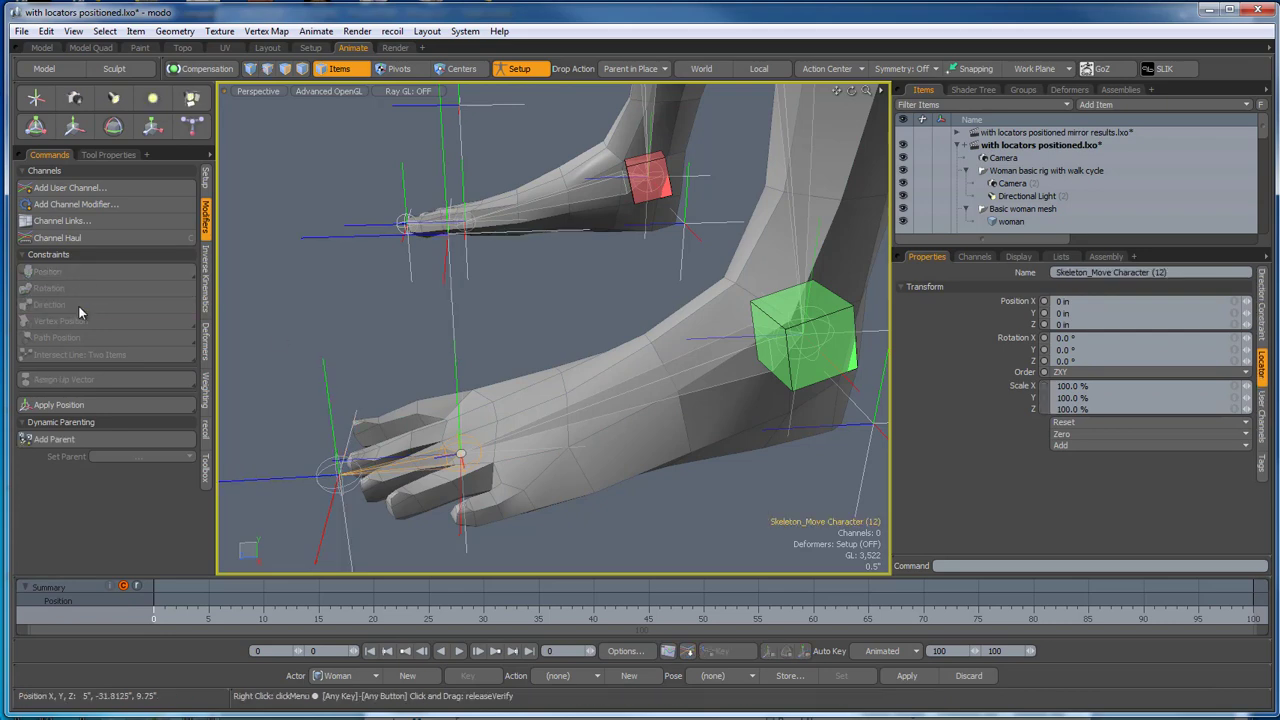
pyautogui.scroll(-2, 394, 373)
pyautogui.keyDown('alt'); pyautogui.moveTo(396, 373); pyautogui.dragTo(361, 361); pyautogui.keyUp('alt')
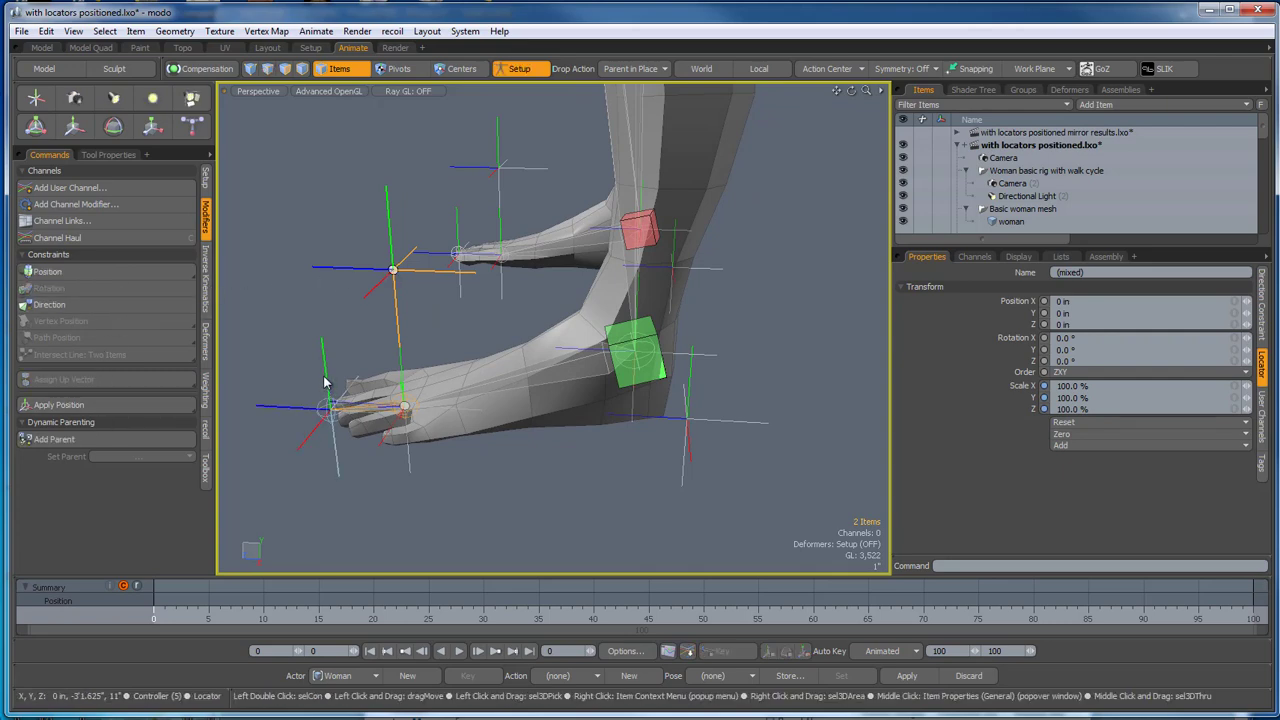
# Try rotating Controller (5) at the left toe tip to about 24.5° in X, undo it, and leave the Rotate tool.
pyautogui.click(334, 333)
pyautogui.keyDown('alt'); pyautogui.moveTo(334, 333); pyautogui.dragTo(275, 345); pyautogui.keyUp('alt')
pyautogui.keyDown('alt'); pyautogui.keyDown('shift'); pyautogui.moveTo(275, 345); pyautogui.dragTo(342, 363); pyautogui.keyUp('shift'); pyautogui.keyUp('alt')
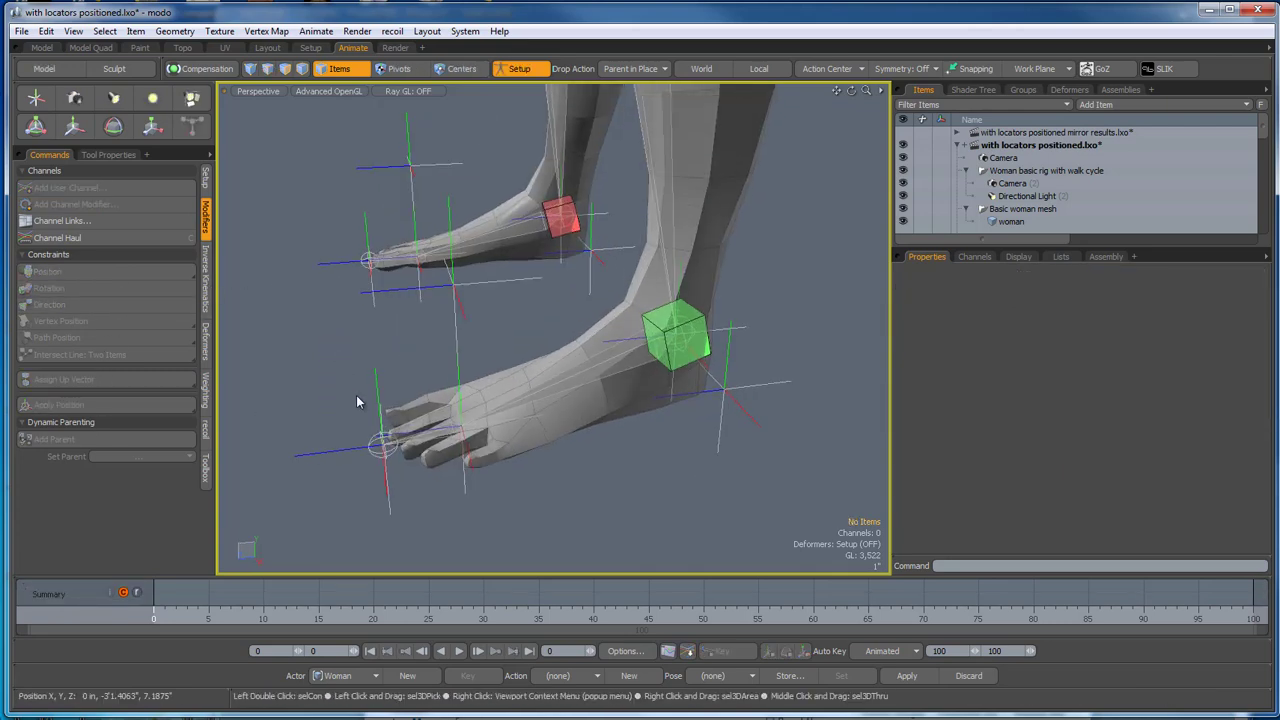
pyautogui.click(376, 394)
pyautogui.press('r')
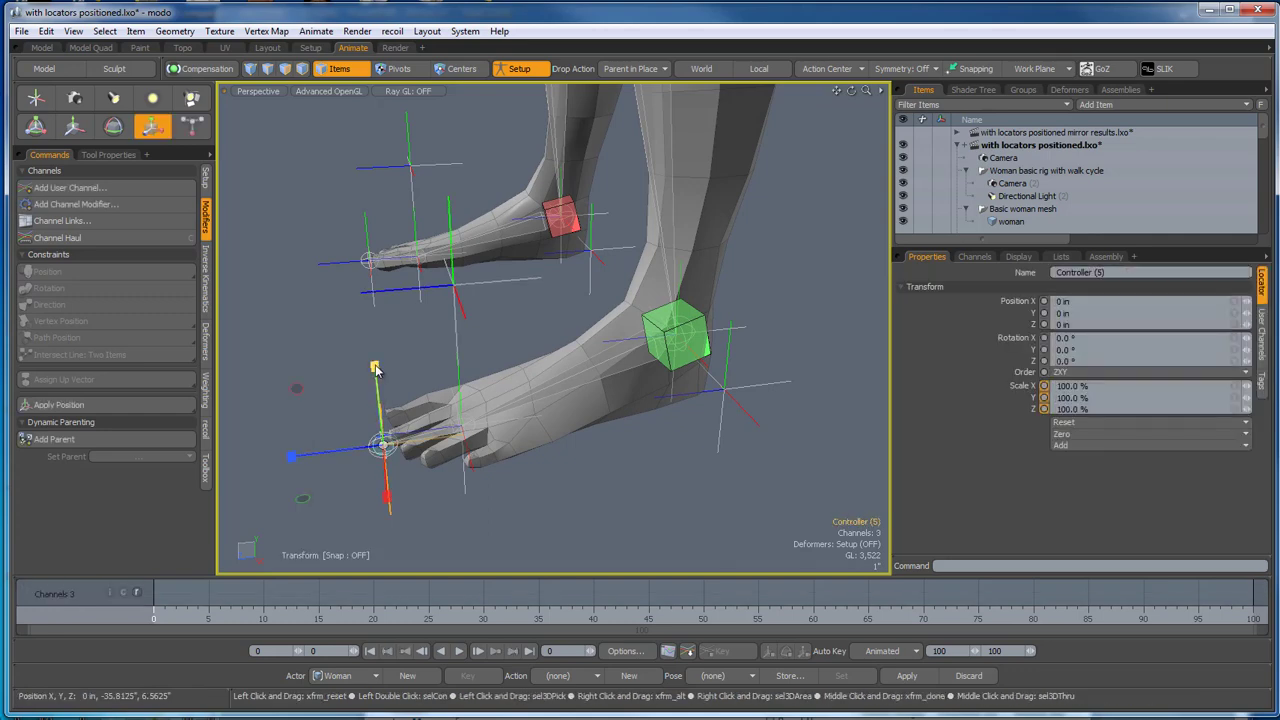
pyautogui.press('e')
pyautogui.moveTo(362, 373); pyautogui.dragTo(306, 367)
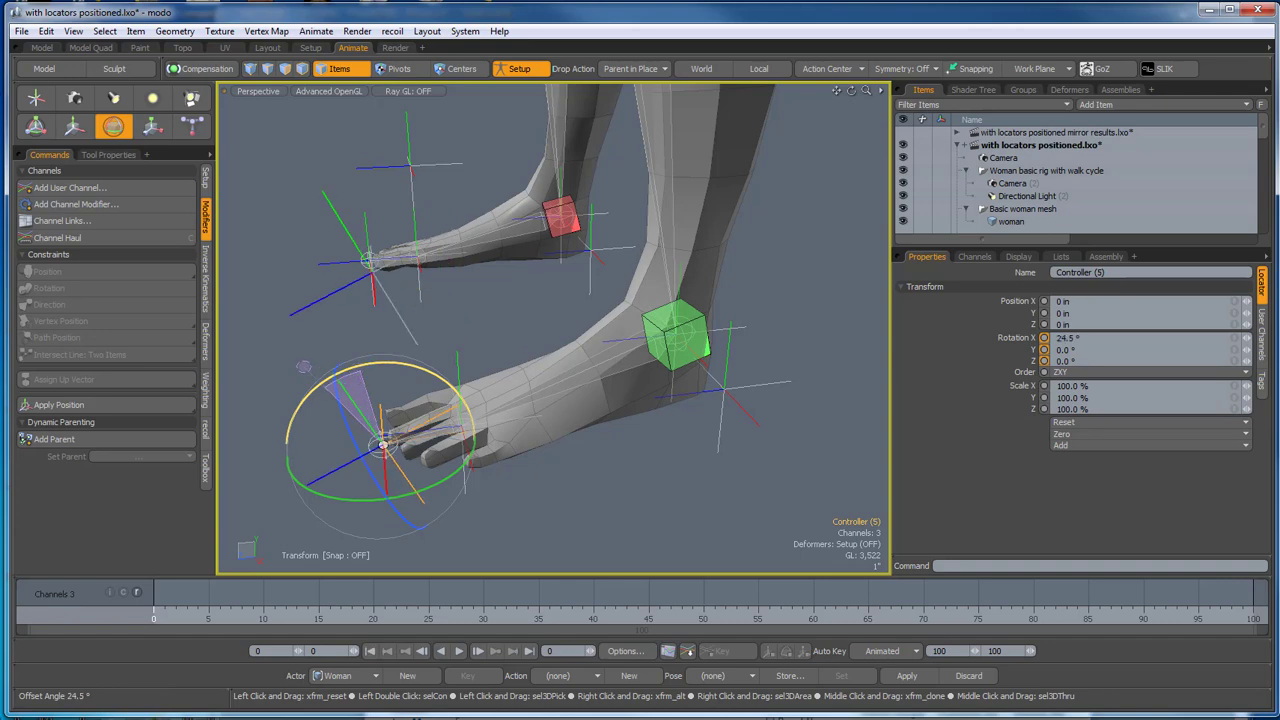
pyautogui.hotkey('ctrl', 'z')
pyautogui.press('space')
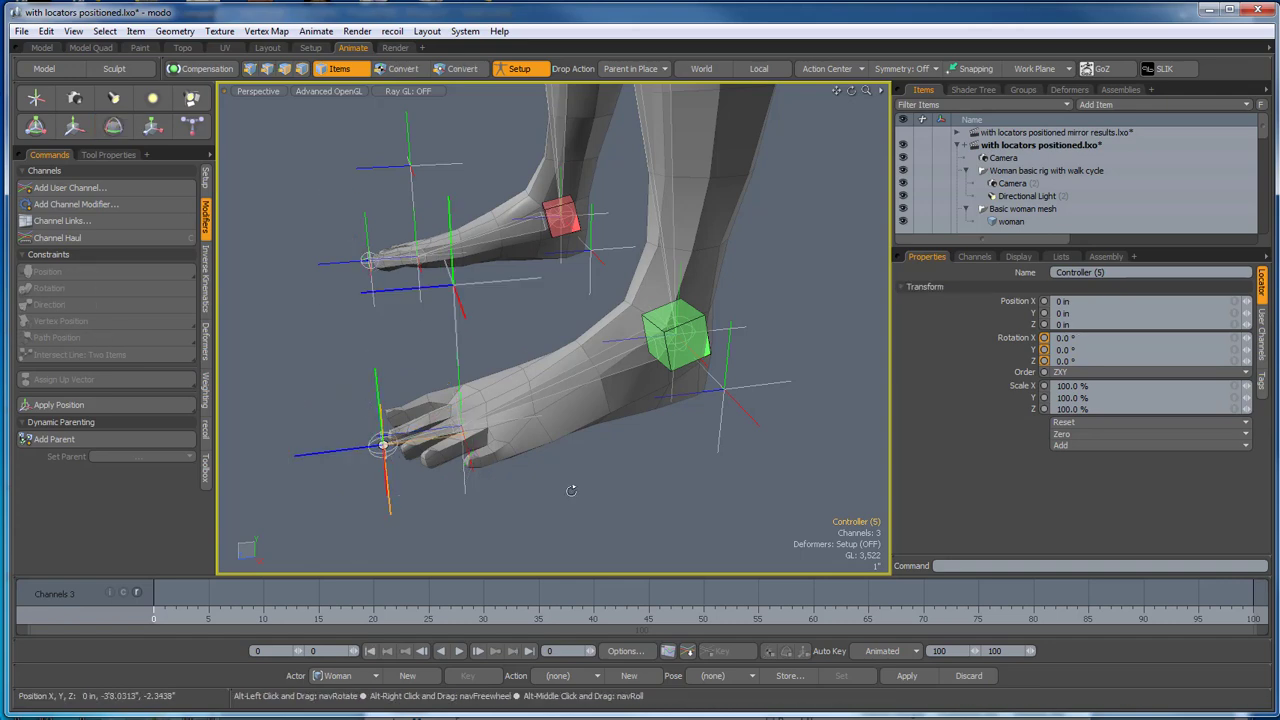
pyautogui.keyDown('alt'); pyautogui.moveTo(571, 490); pyautogui.dragTo(531, 483); pyautogui.keyUp('alt')
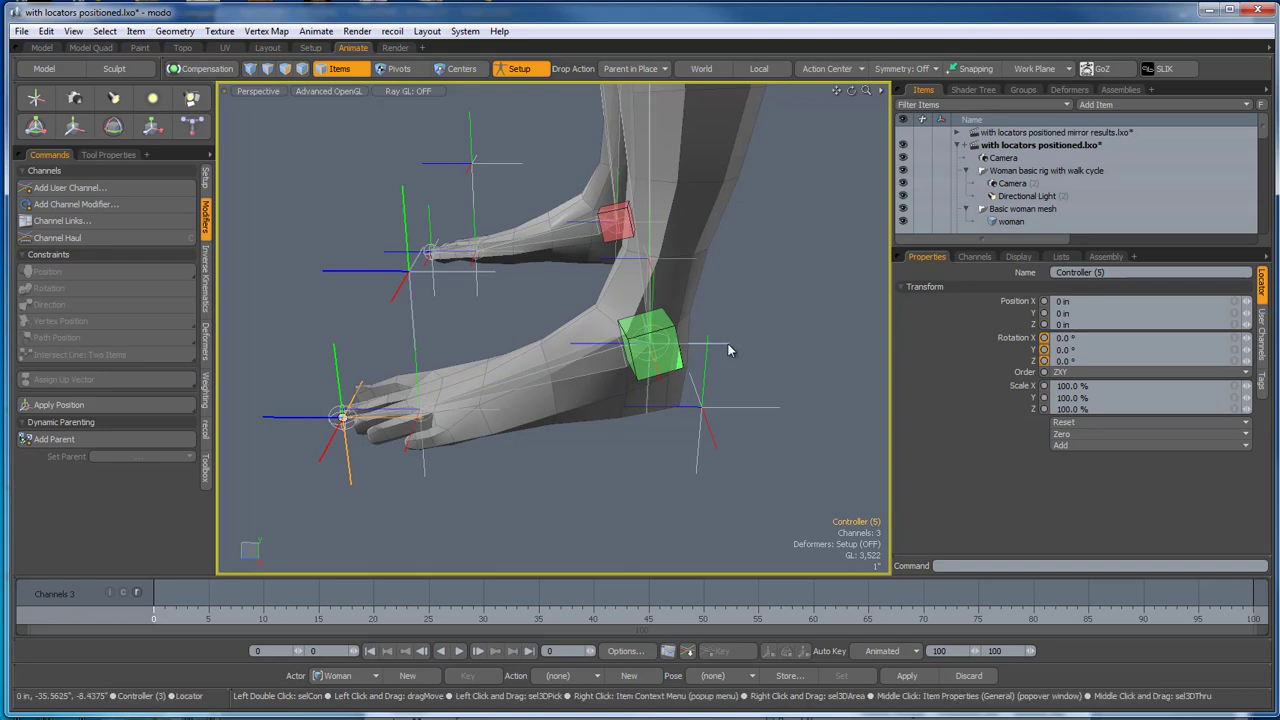
pyautogui.moveTo(728, 350)
pyautogui.keyDown('alt'); pyautogui.mouseDown()
pyautogui.moveTo(746, 370)
pyautogui.moveTo(745, 350)
pyautogui.mouseUp(); pyautogui.keyUp('alt')
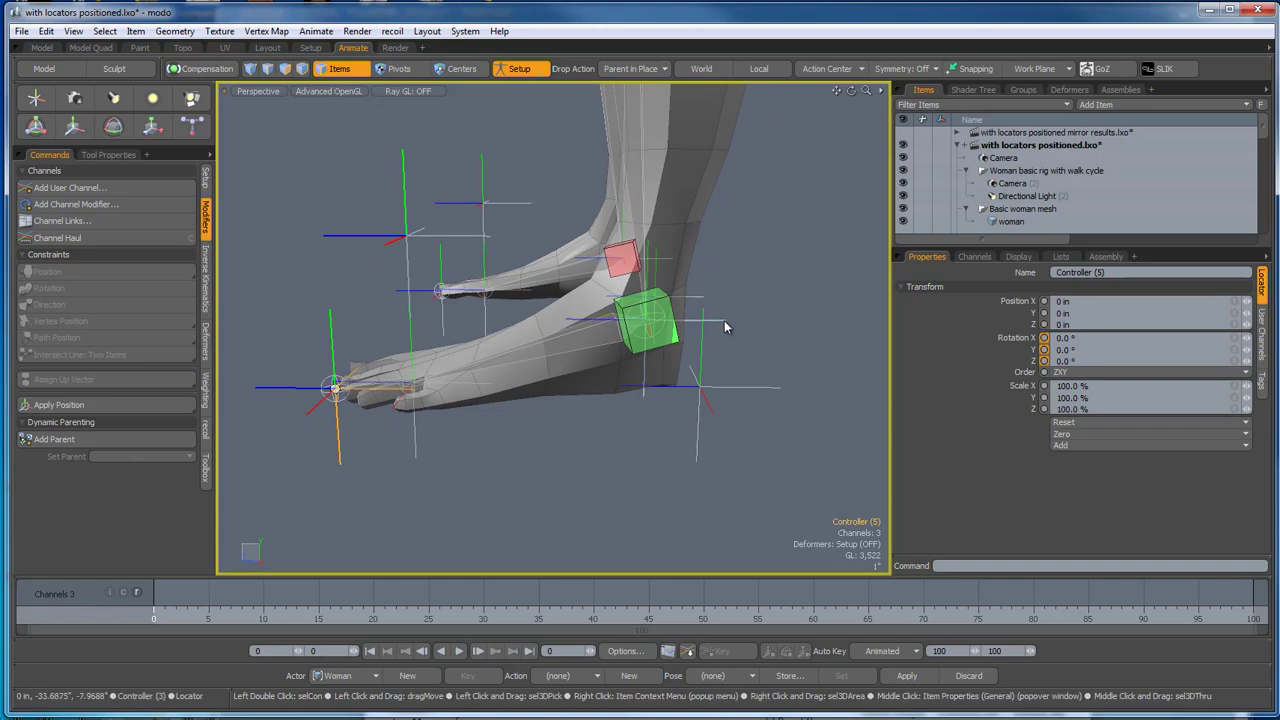
# Try rotating Controller (5) at the toe tip of the green-marked foot about 33.5° around X, and undo the rotation.
pyautogui.click(646, 320)
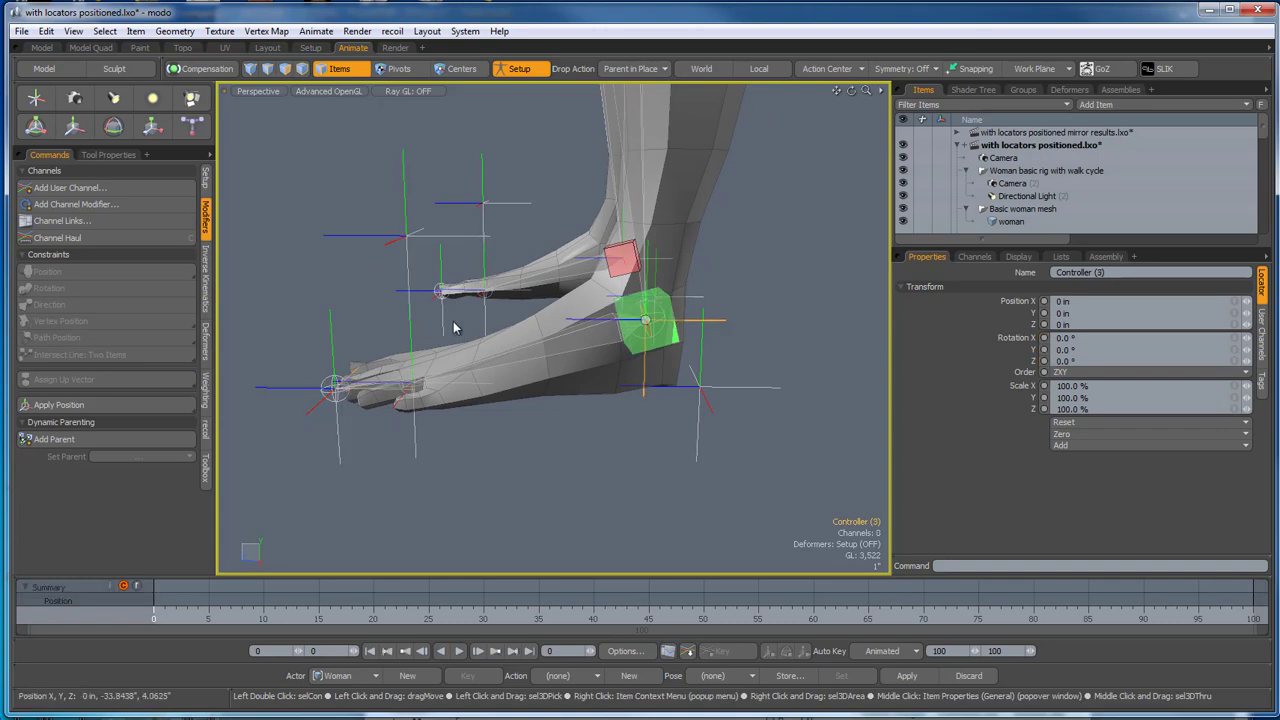
pyautogui.click(408, 347)
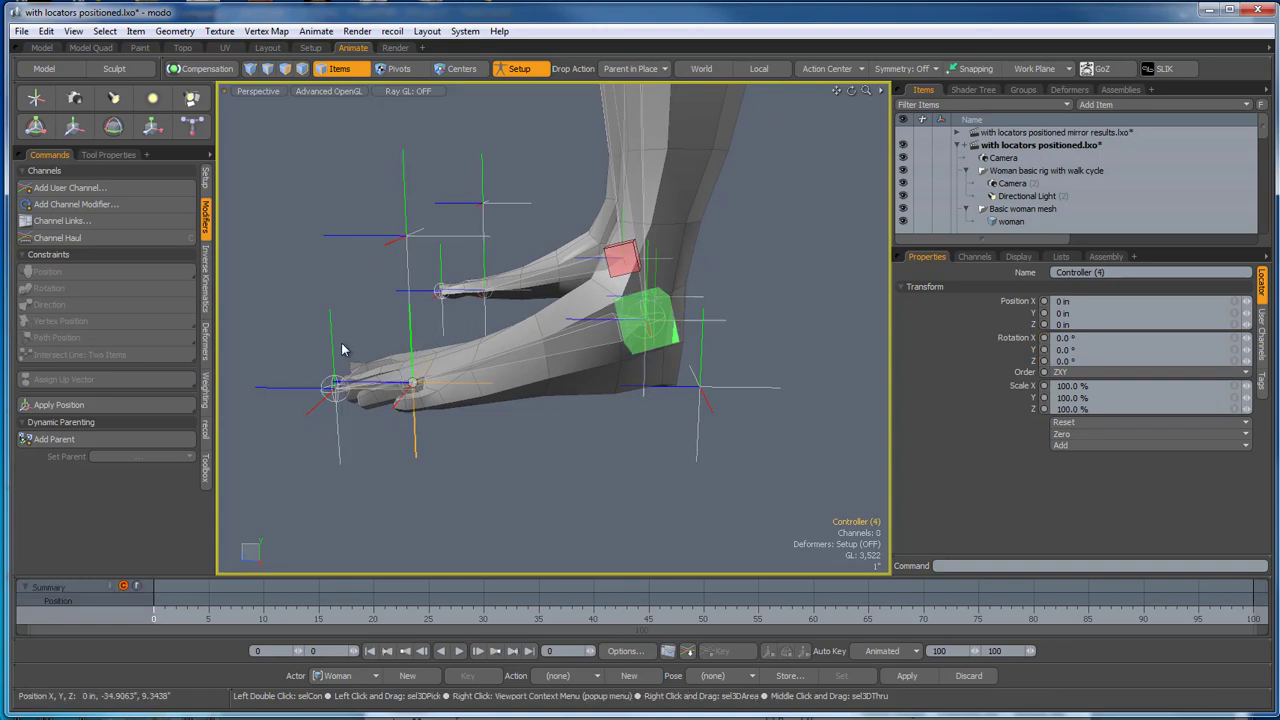
pyautogui.click(332, 357)
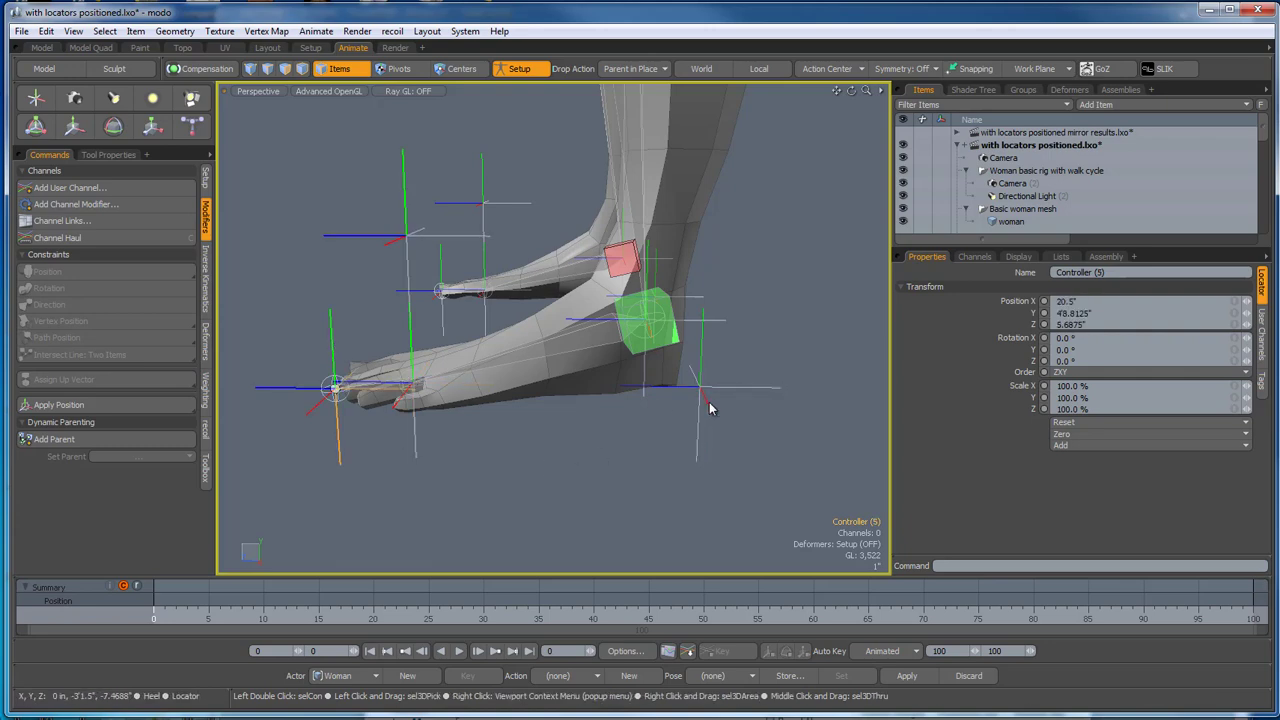
pyautogui.keyDown('alt'); pyautogui.moveTo(535, 428); pyautogui.dragTo(549, 449); pyautogui.keyUp('alt')
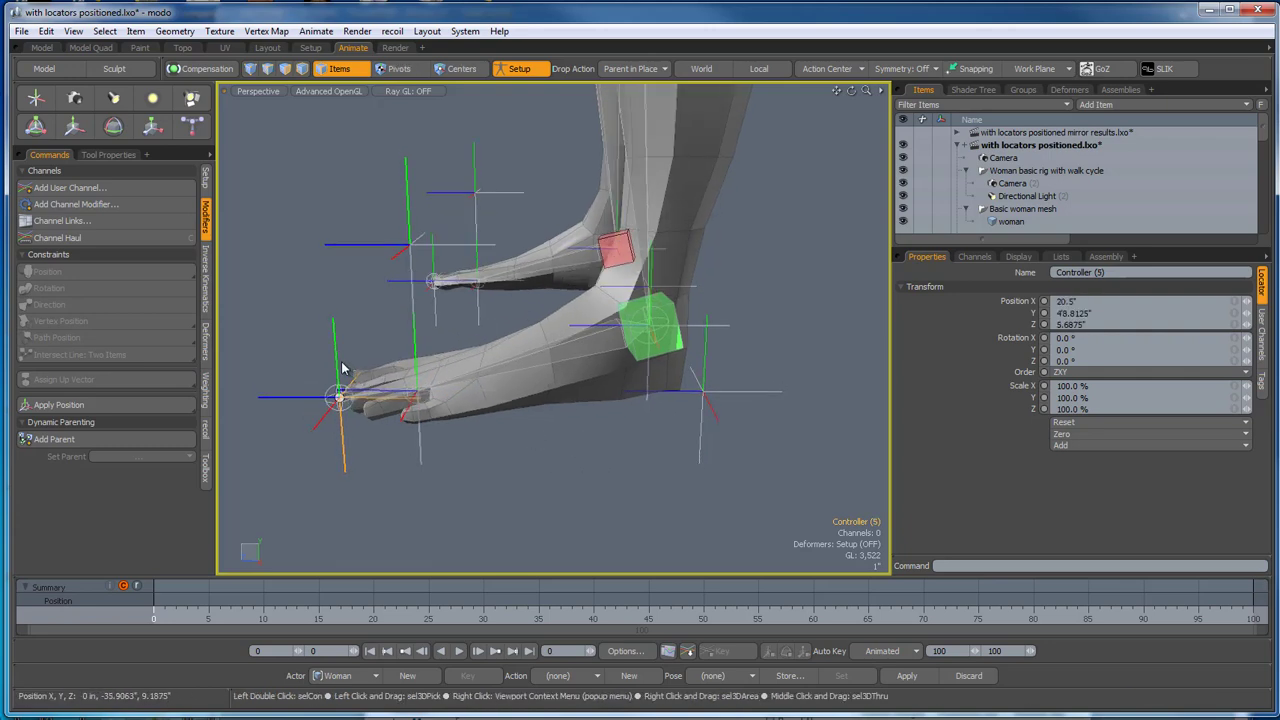
pyautogui.press('r')
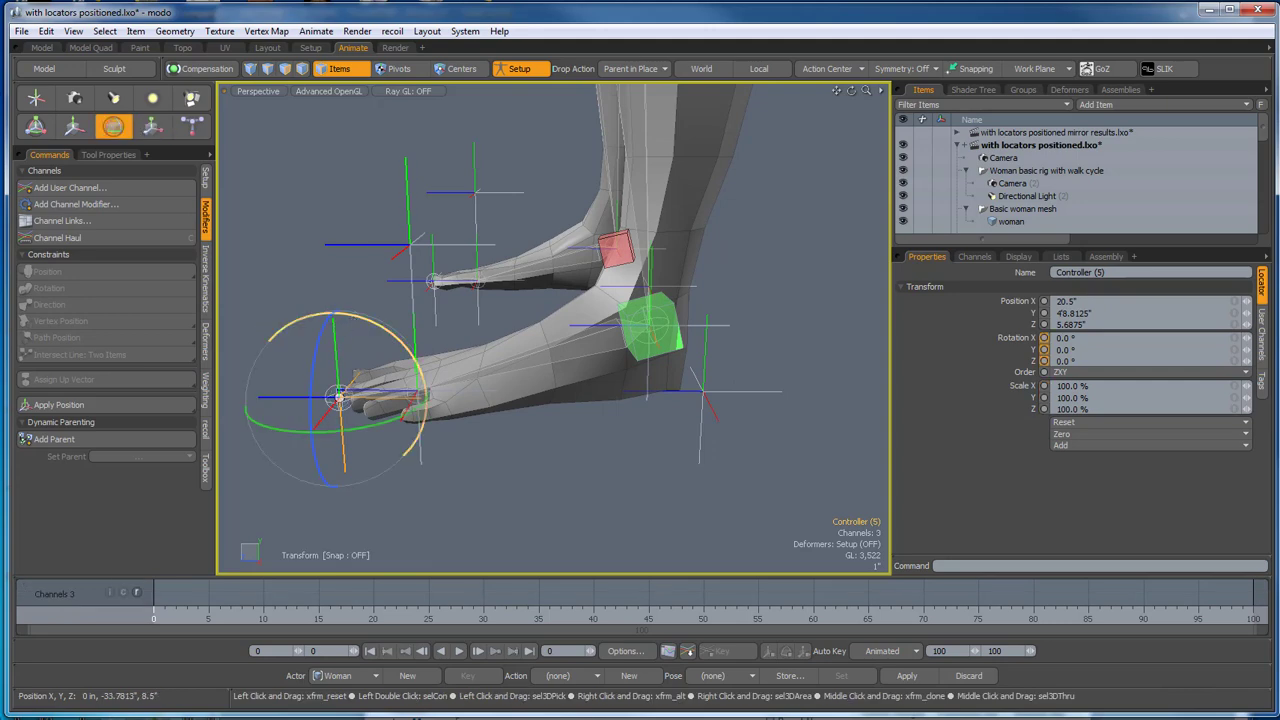
pyautogui.moveTo(353, 317); pyautogui.dragTo(302, 318)
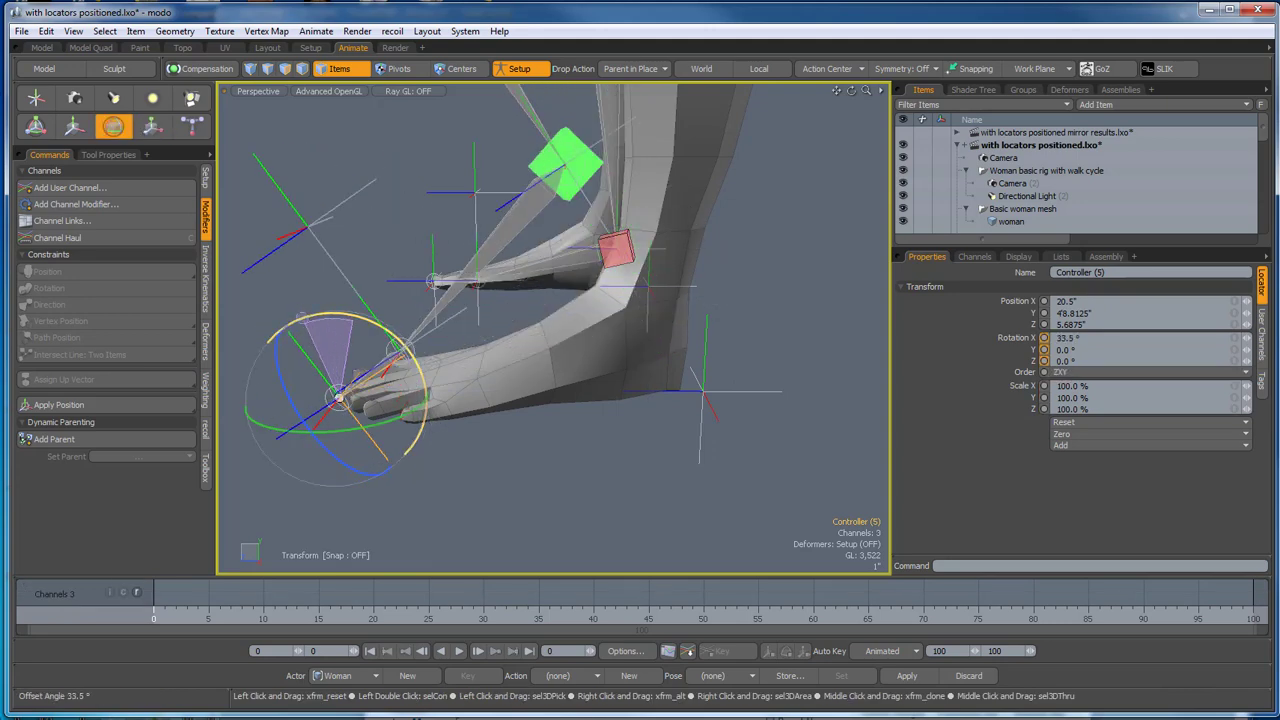
pyautogui.hotkey('ctrl', 'z')
pyautogui.keyDown('alt'); pyautogui.moveTo(508, 420); pyautogui.dragTo(629, 505); pyautogui.keyUp('alt')
pyautogui.press('space')
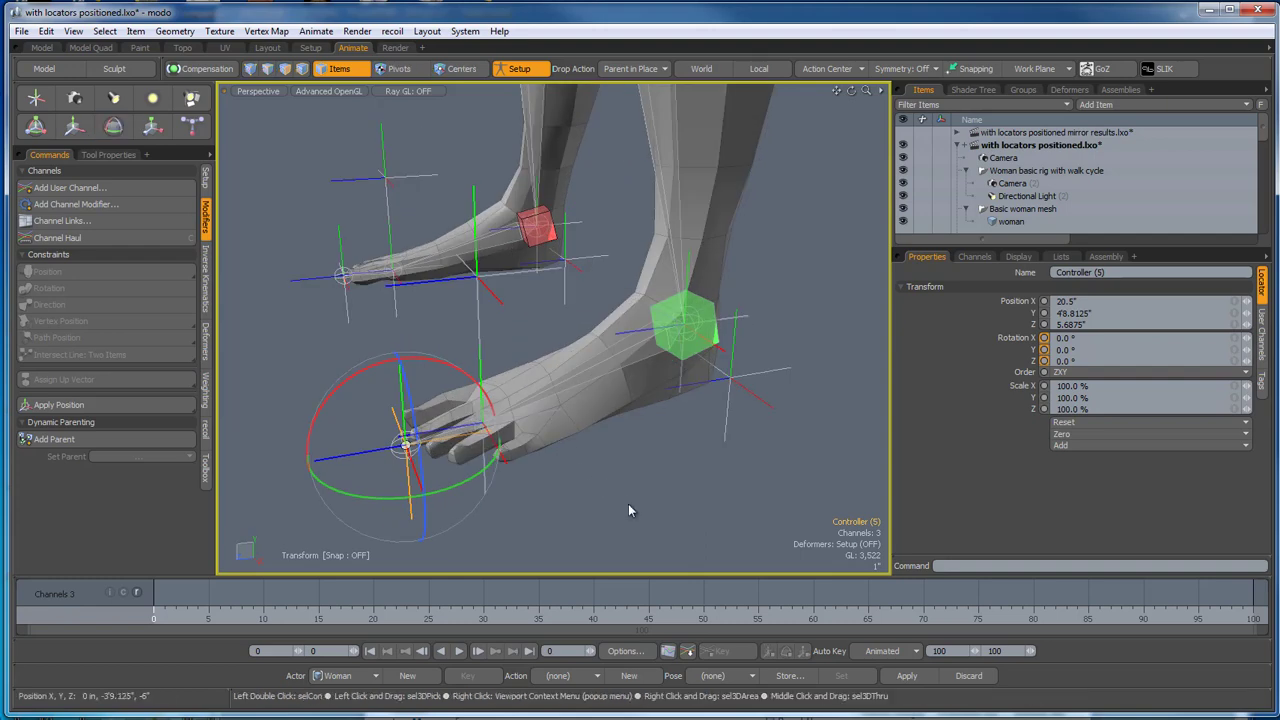
pyautogui.click(629, 506)
# Check Locator (23) at the ankle and Locator (22) at the ball of the red-marked foot.
pyautogui.keyDown('alt'); pyautogui.moveTo(443, 363); pyautogui.dragTo(518, 444); pyautogui.keyUp('alt')
pyautogui.keyDown('alt'); pyautogui.moveTo(529, 375); pyautogui.dragTo(614, 367); pyautogui.keyUp('alt')
pyautogui.scroll(3, 620, 368)
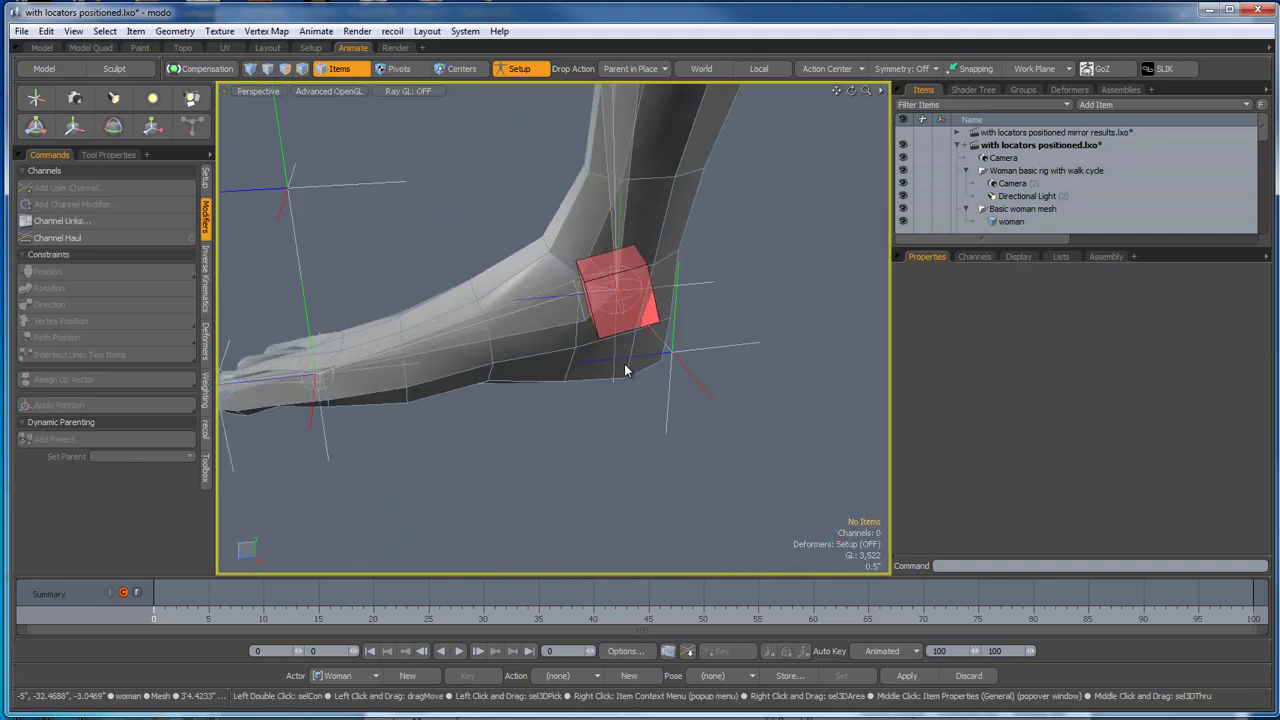
pyautogui.scroll(-2, 691, 349)
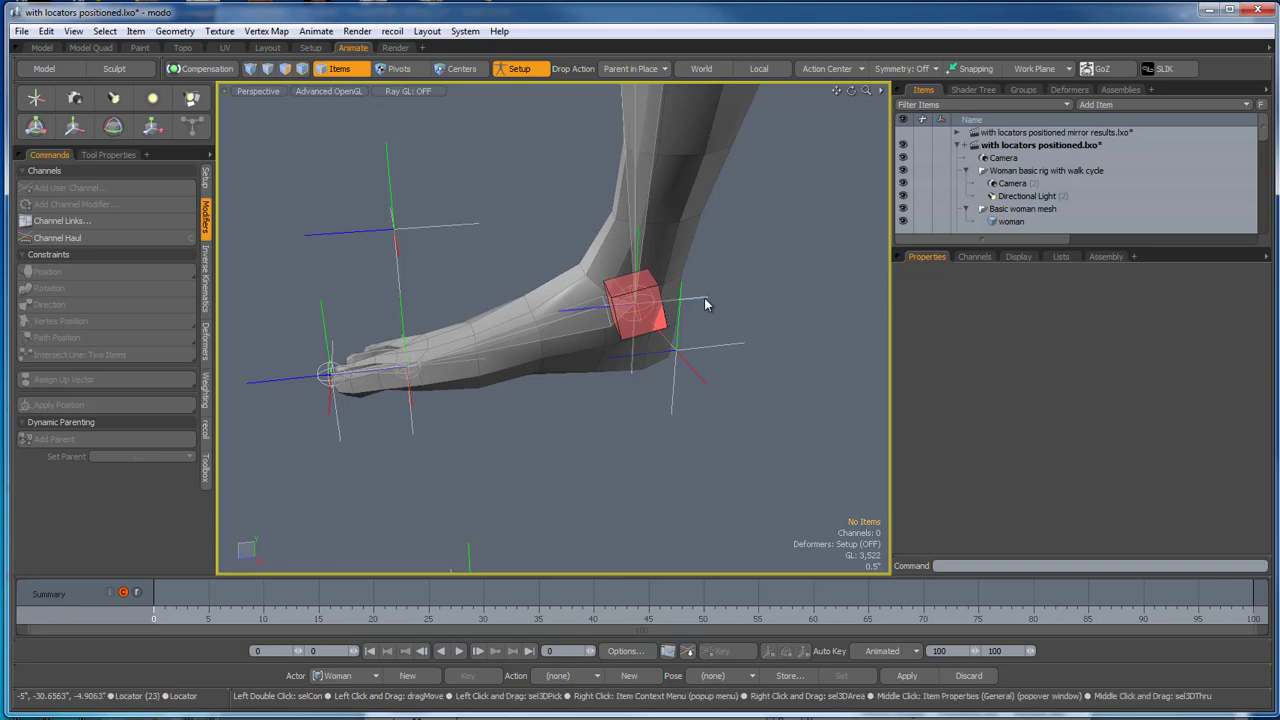
pyautogui.click(688, 302)
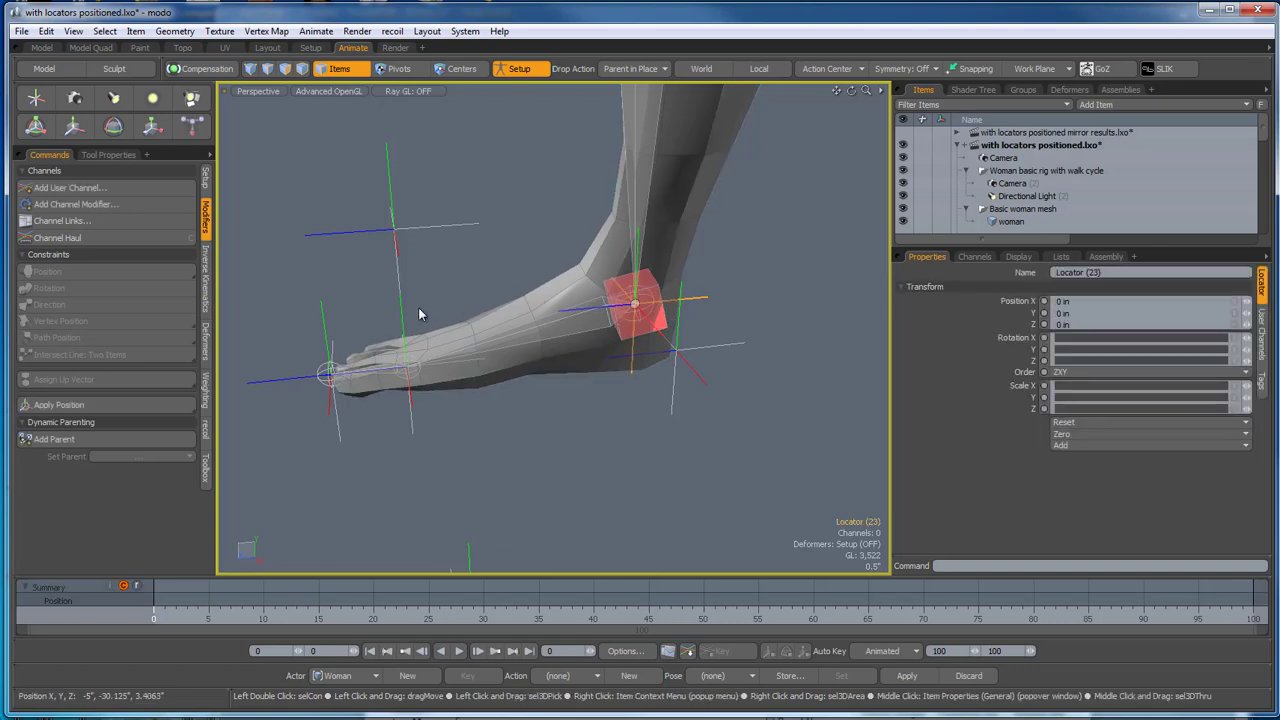
pyautogui.click(405, 322)
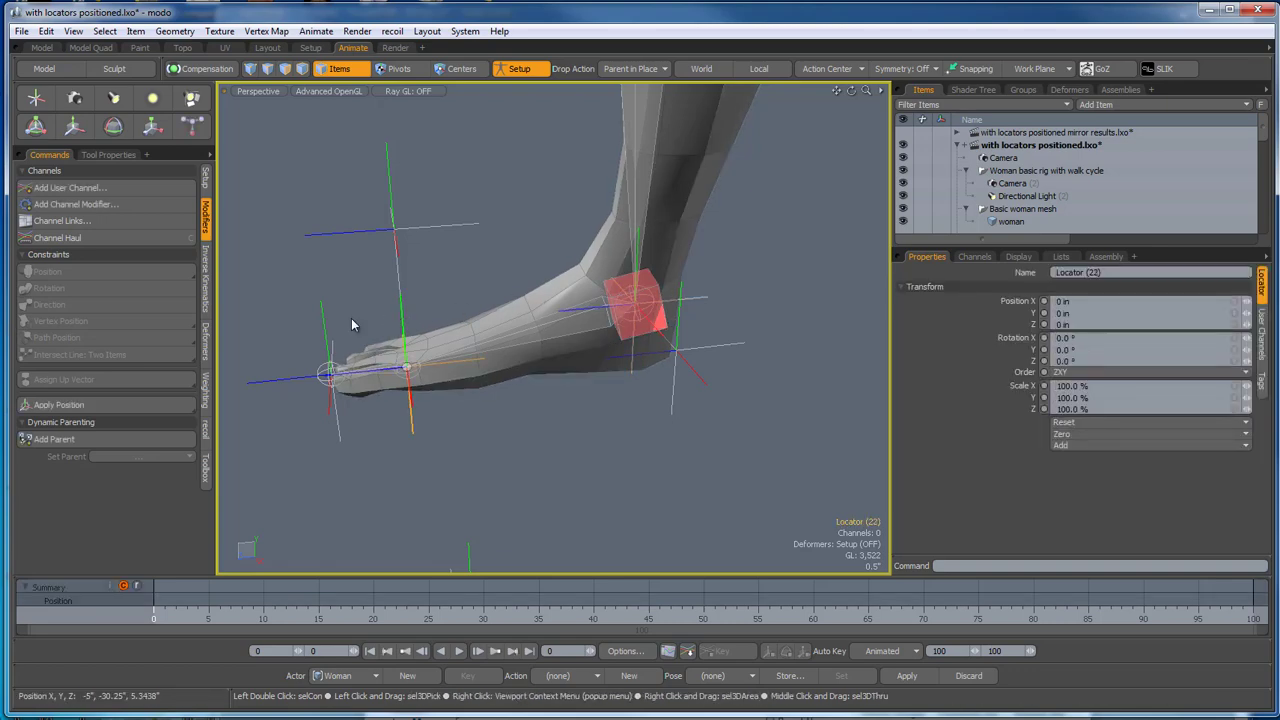
# Try rotating Locator (21) at the toe tip of the red-marked foot, undo both rotations and clear the selection.
pyautogui.click(337, 345)
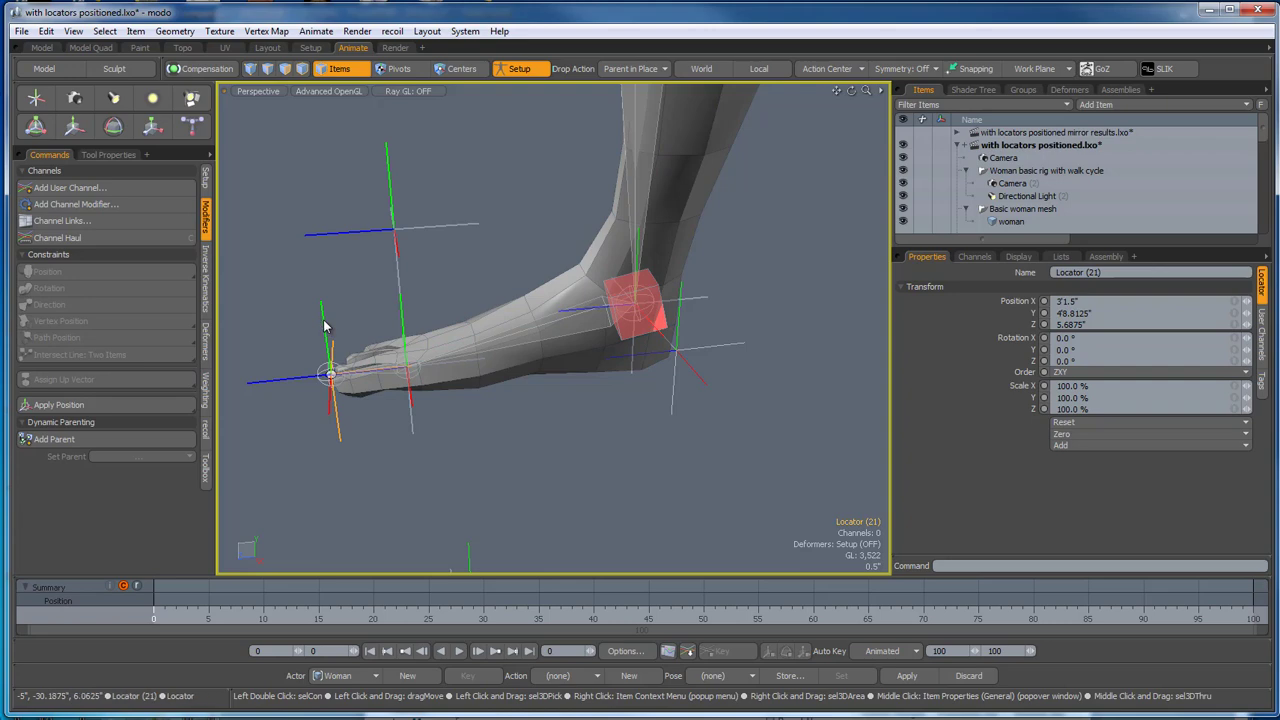
pyautogui.press('r')
pyautogui.press('t')
pyautogui.press('e')
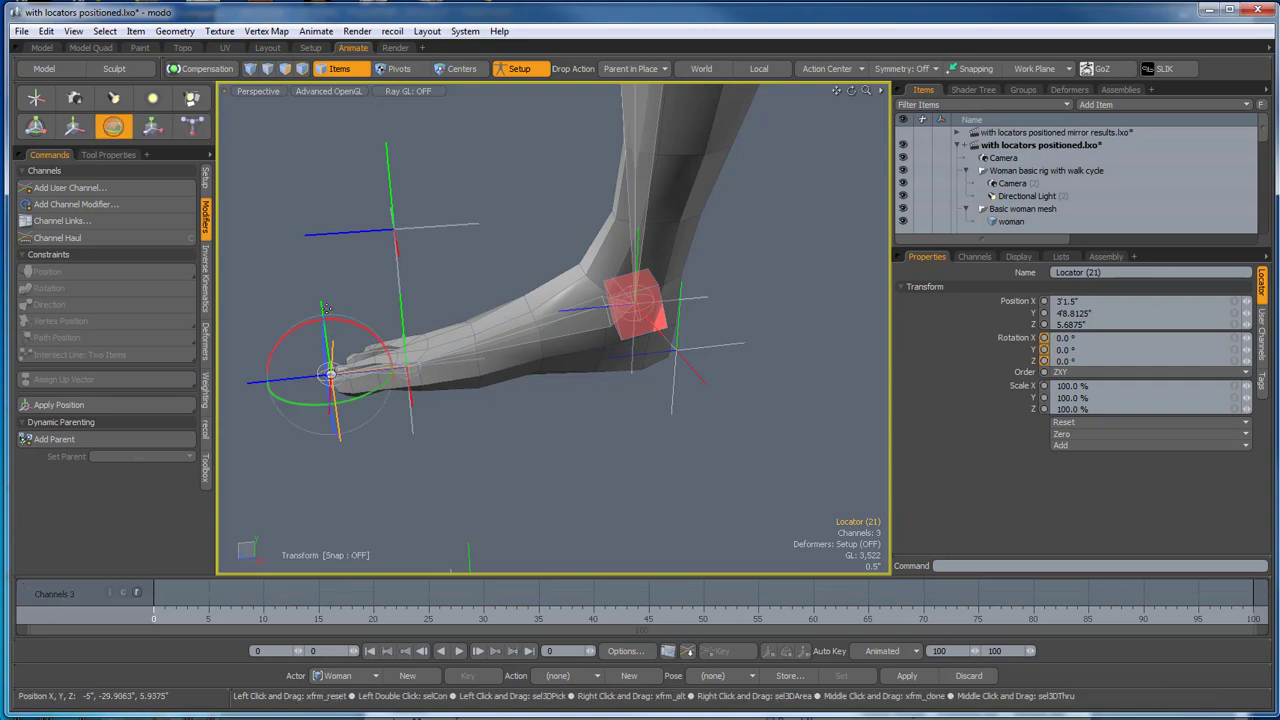
pyautogui.moveTo(335, 327); pyautogui.dragTo(298, 342)
pyautogui.moveTo(369, 398); pyautogui.dragTo(471, 416)
pyautogui.hotkey('ctrl', 'z')
pyautogui.hotkey('ctrl', 'z')
pyautogui.press('space')
pyautogui.click(492, 471)
# Select the woman mesh together with the whole rig, zero the positions of all selected items, and deselect them.
pyautogui.scroll(-6, 468, 403)
pyautogui.keyDown('alt'); pyautogui.moveTo(412, 453); pyautogui.dragTo(572, 472); pyautogui.keyUp('alt')
pyautogui.scroll(-5, 504, 449)
pyautogui.scroll(-3, 504, 449)
pyautogui.moveTo(378, 456); pyautogui.dragTo(480, 470, button='right')
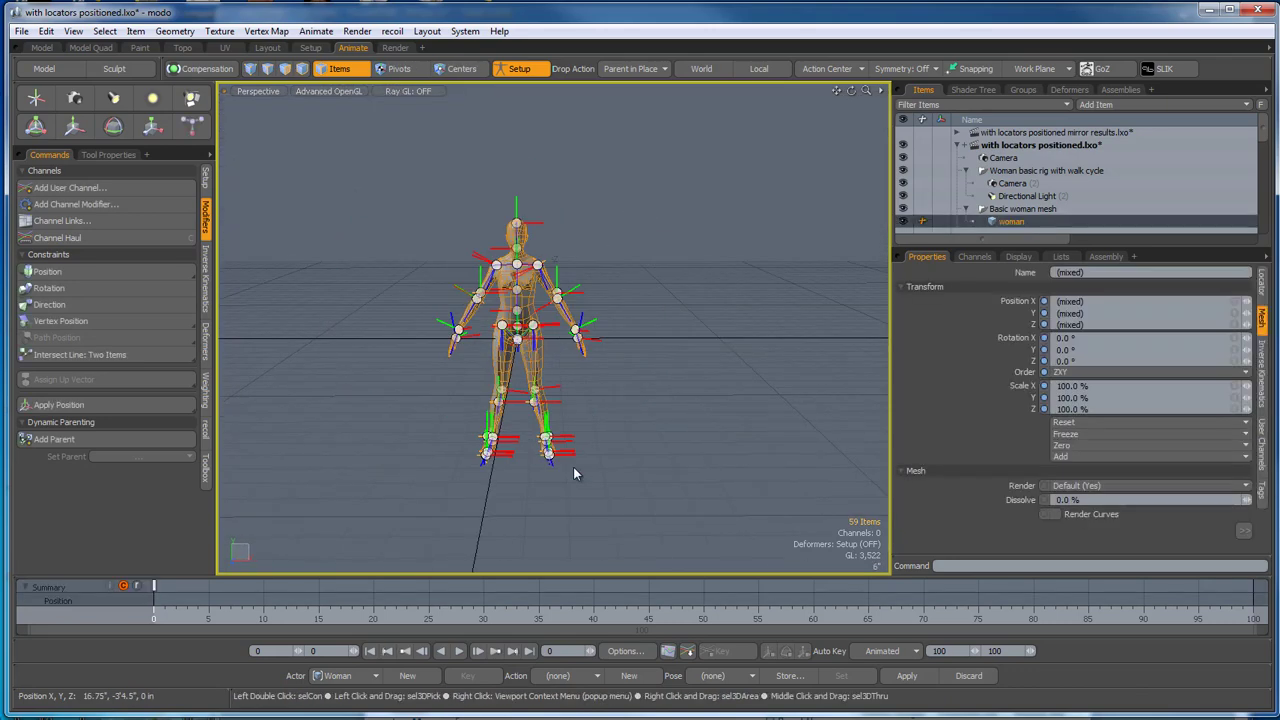
pyautogui.scroll(4, 573, 467)
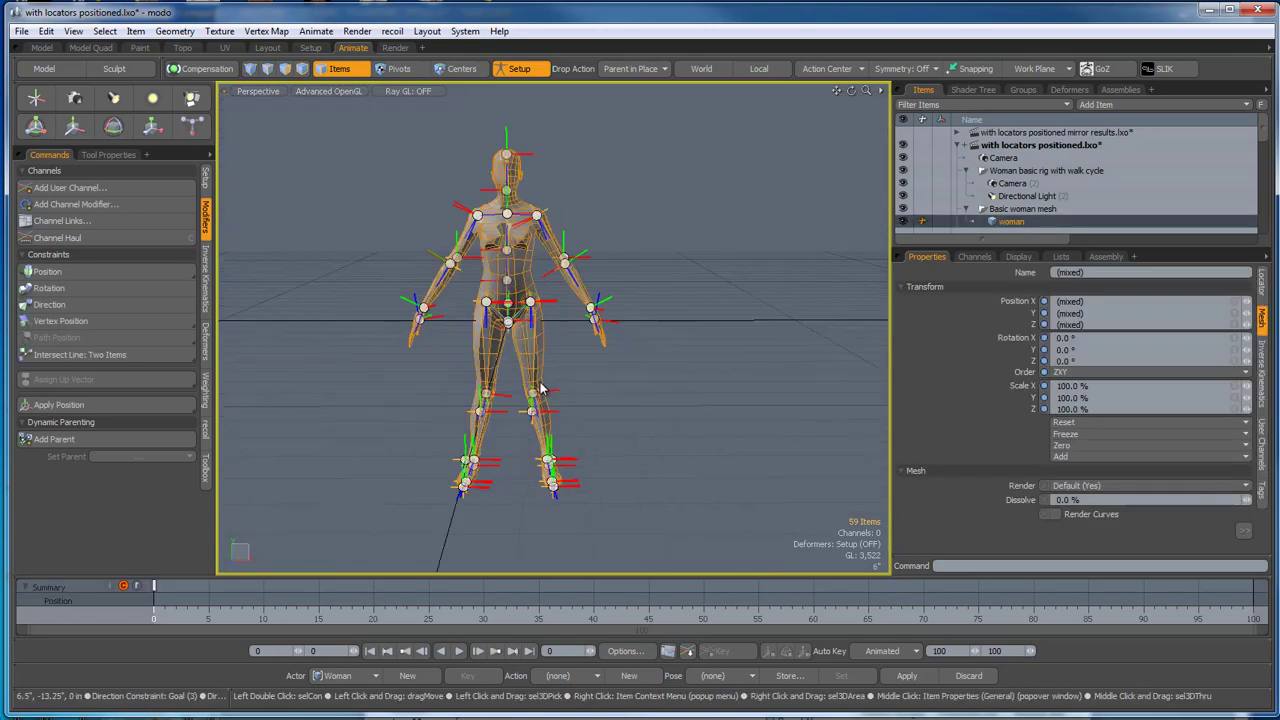
pyautogui.click(1118, 452)
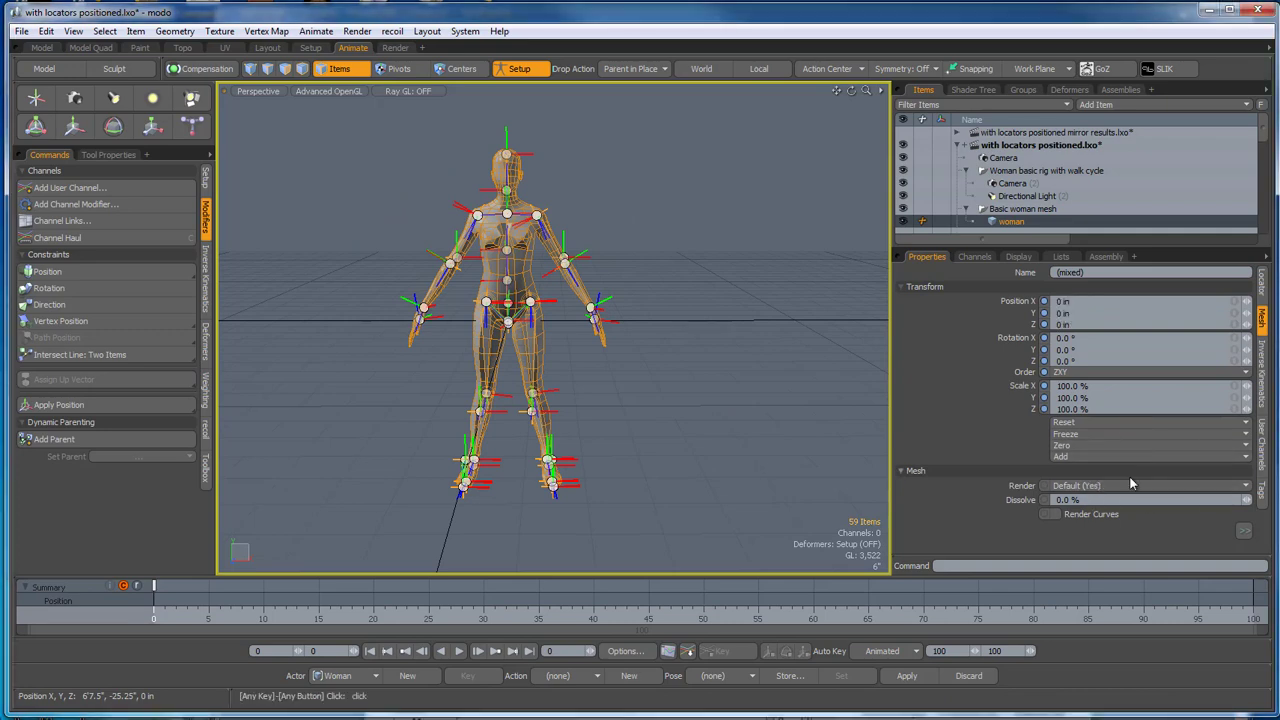
pyautogui.keyDown('alt'); pyautogui.moveTo(734, 422); pyautogui.dragTo(661, 455); pyautogui.keyUp('alt')
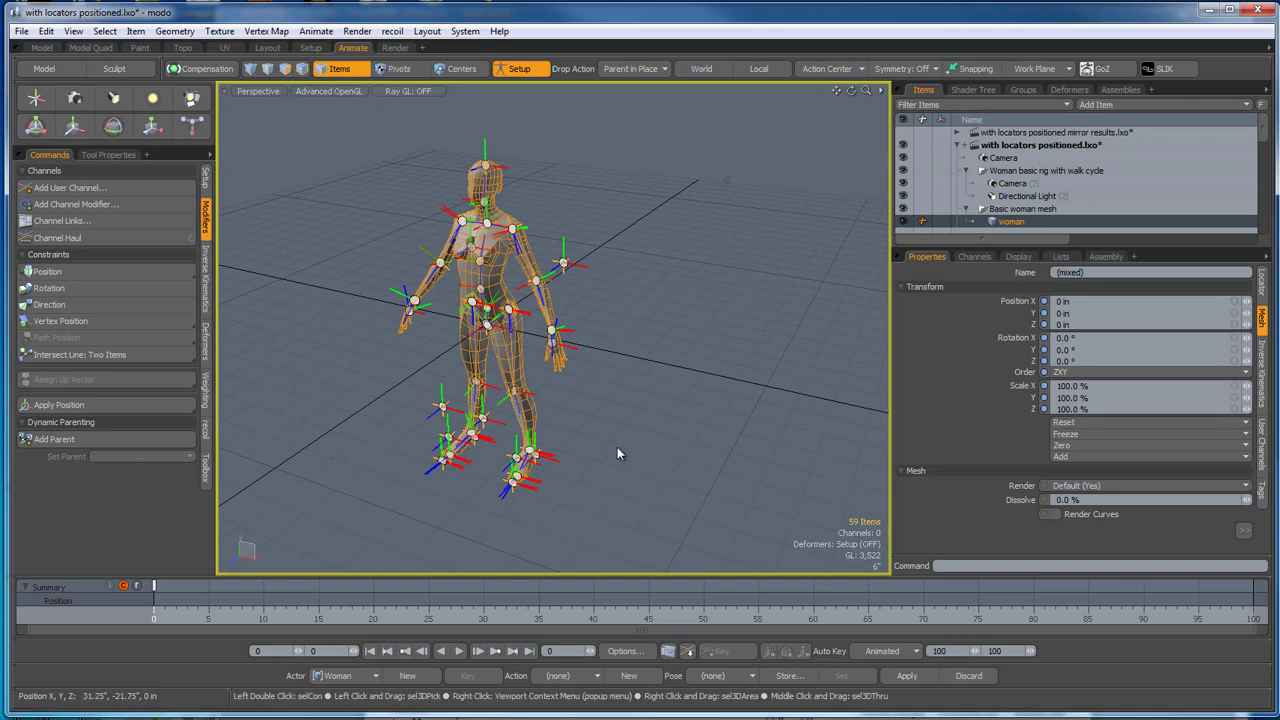
pyautogui.click(617, 447)
pyautogui.keyDown('alt'); pyautogui.moveTo(617, 447); pyautogui.dragTo(686, 438); pyautogui.keyUp('alt')
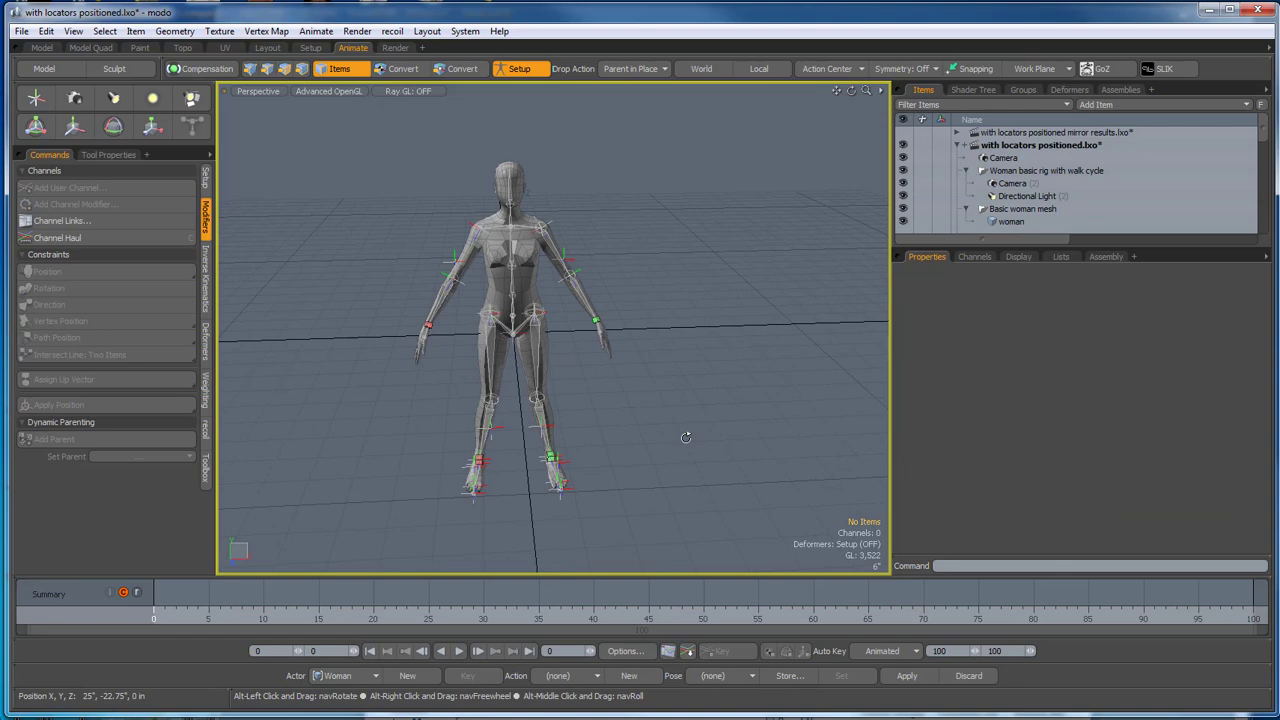
pyautogui.scroll(5, 510, 314)
pyautogui.click(514, 318)
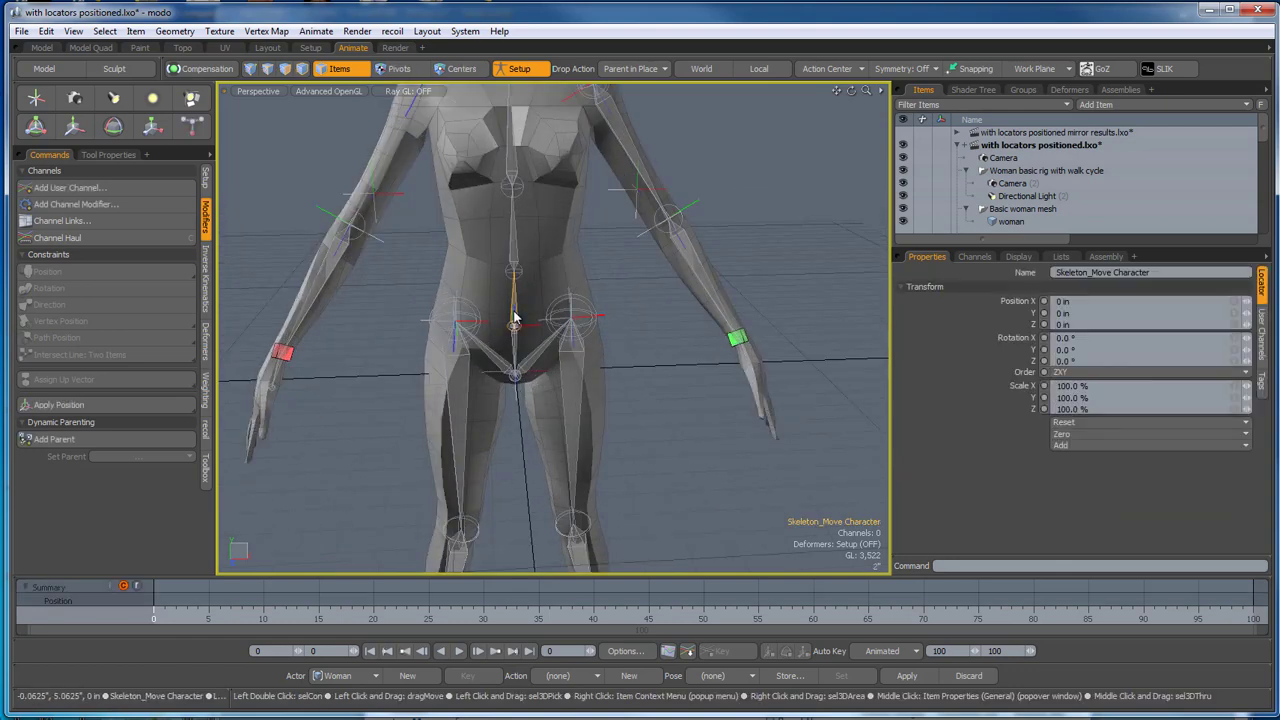
pyautogui.doubleClick(514, 318)
pyautogui.click(659, 470)
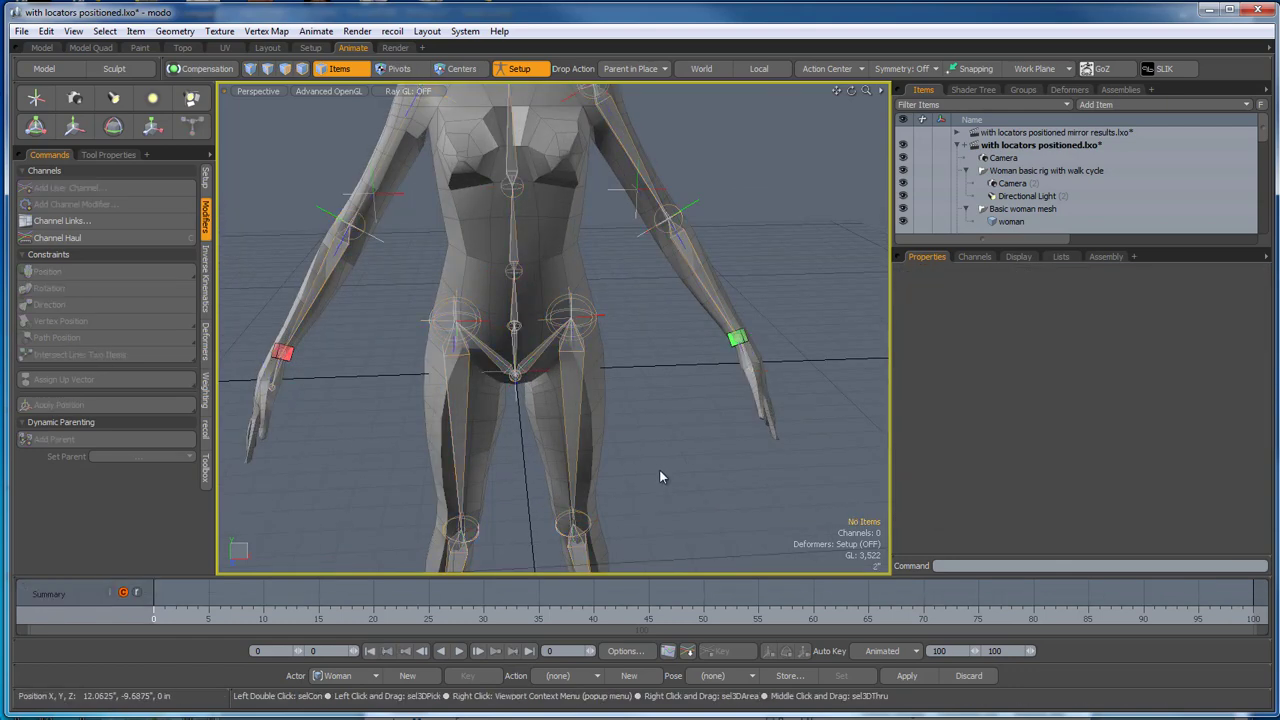
# Bind the woman mesh to the skeleton from the Skeleton_Move Character joint above the pelvis, using the Heat bind type.
pyautogui.click(516, 309)
pyautogui.keyDown('shift'); pyautogui.click(555, 282); pyautogui.keyUp('shift')
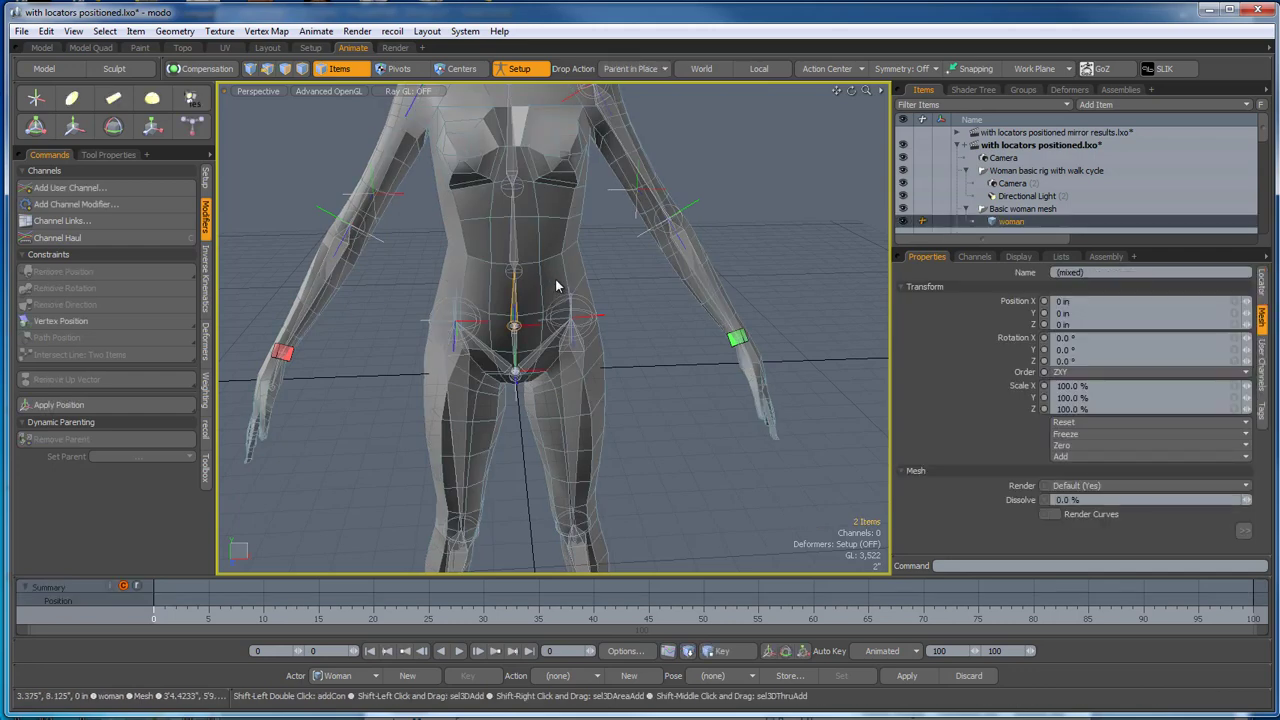
pyautogui.click(205, 294)
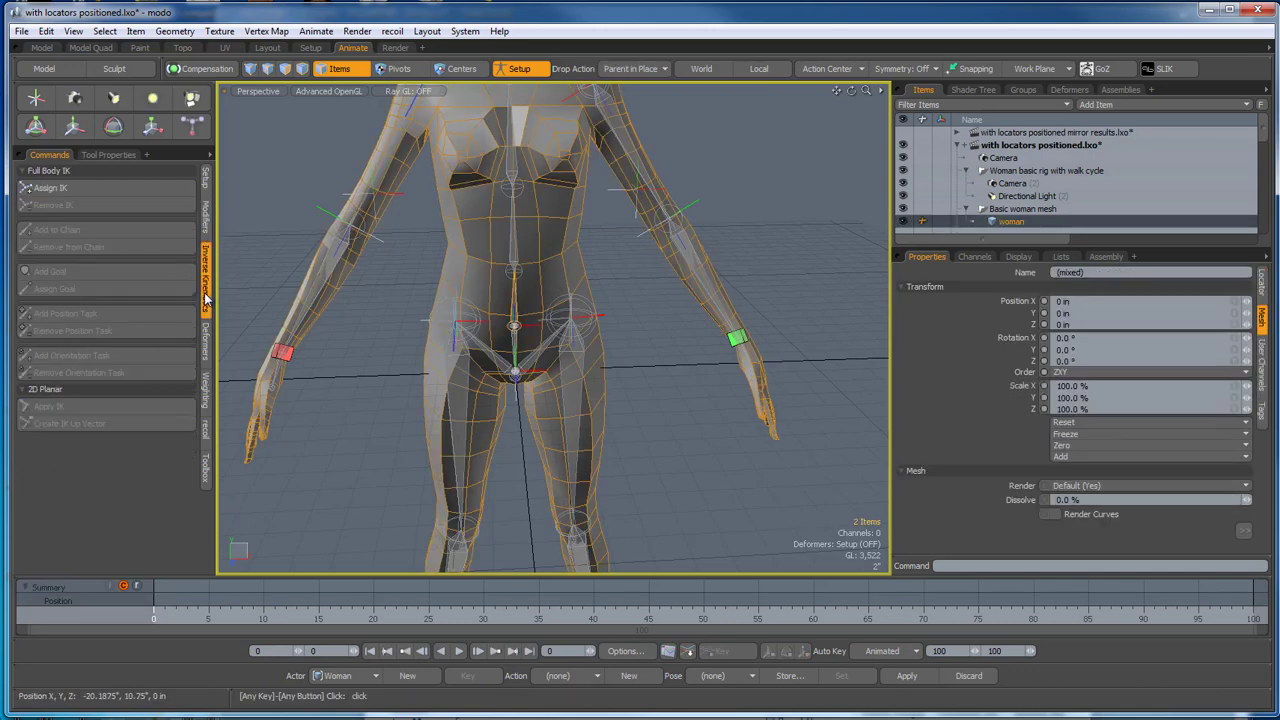
pyautogui.click(205, 340)
pyautogui.click(67, 187)
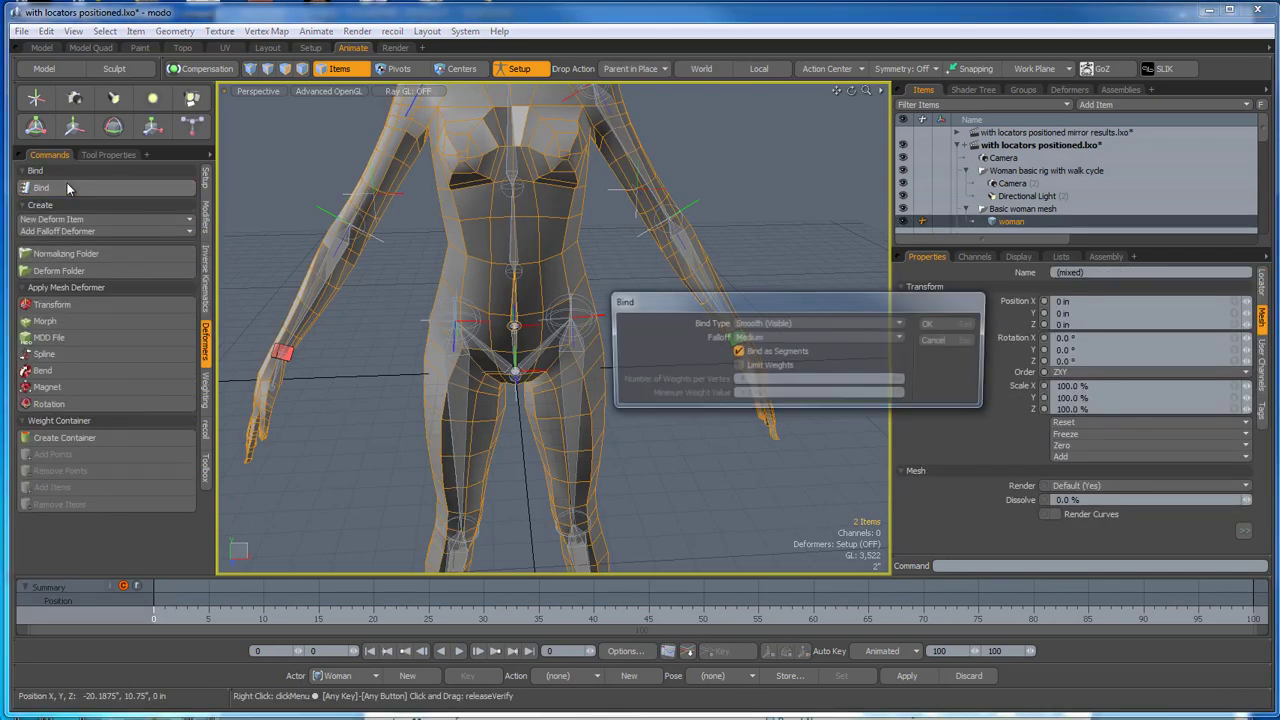
pyautogui.click(857, 323)
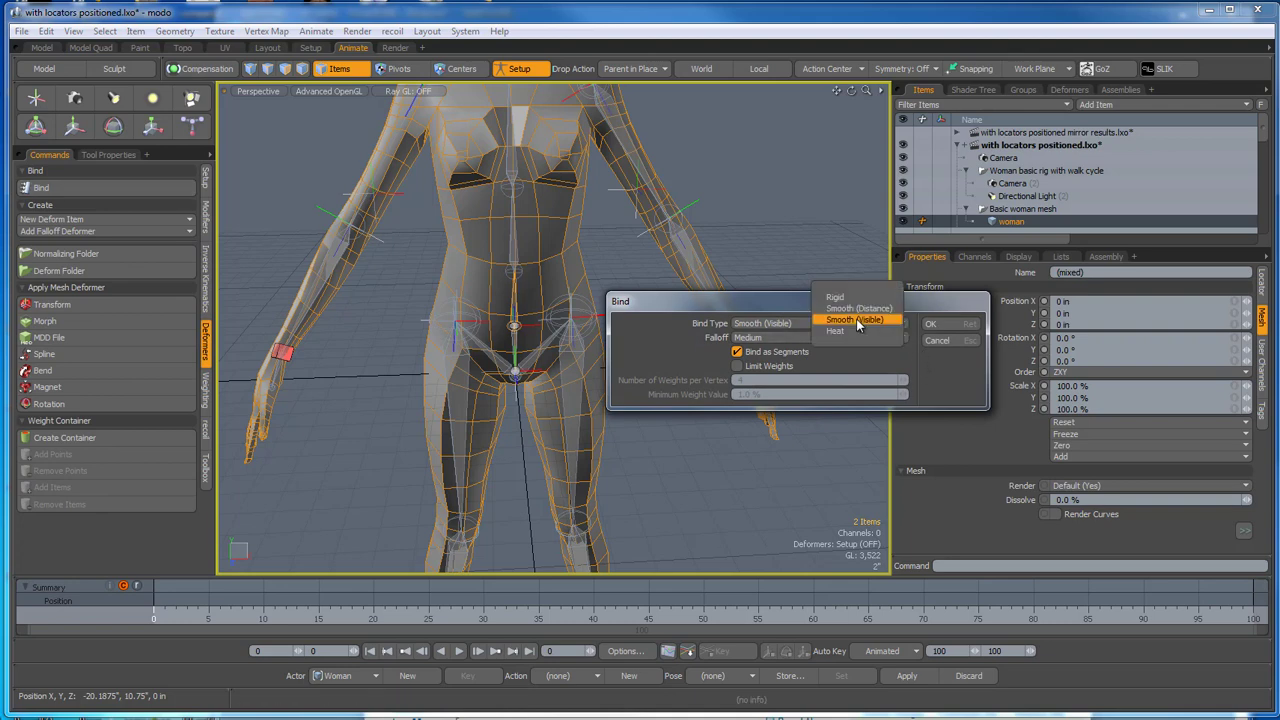
pyautogui.click(862, 333)
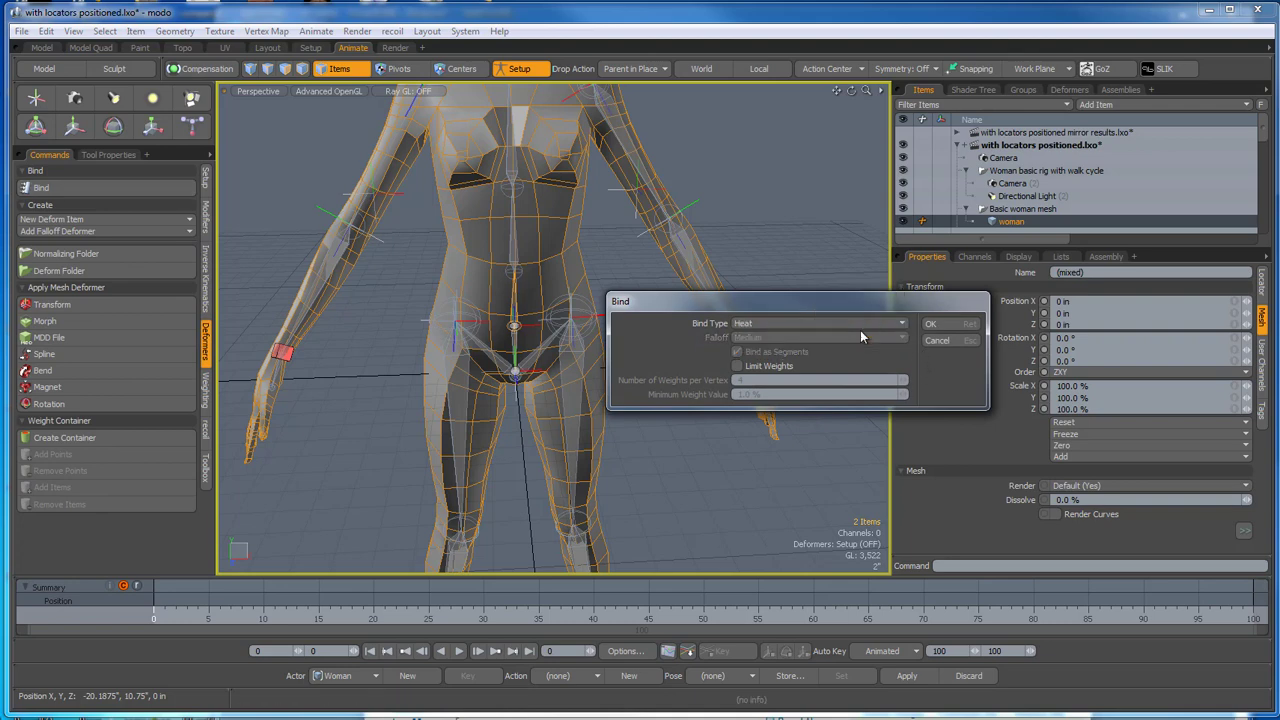
pyautogui.click(940, 328)
# Check the bind weights of the thigh joint on the green-marked leg.
pyautogui.keyDown('alt'); pyautogui.moveTo(748, 353); pyautogui.dragTo(708, 326); pyautogui.keyUp('alt')
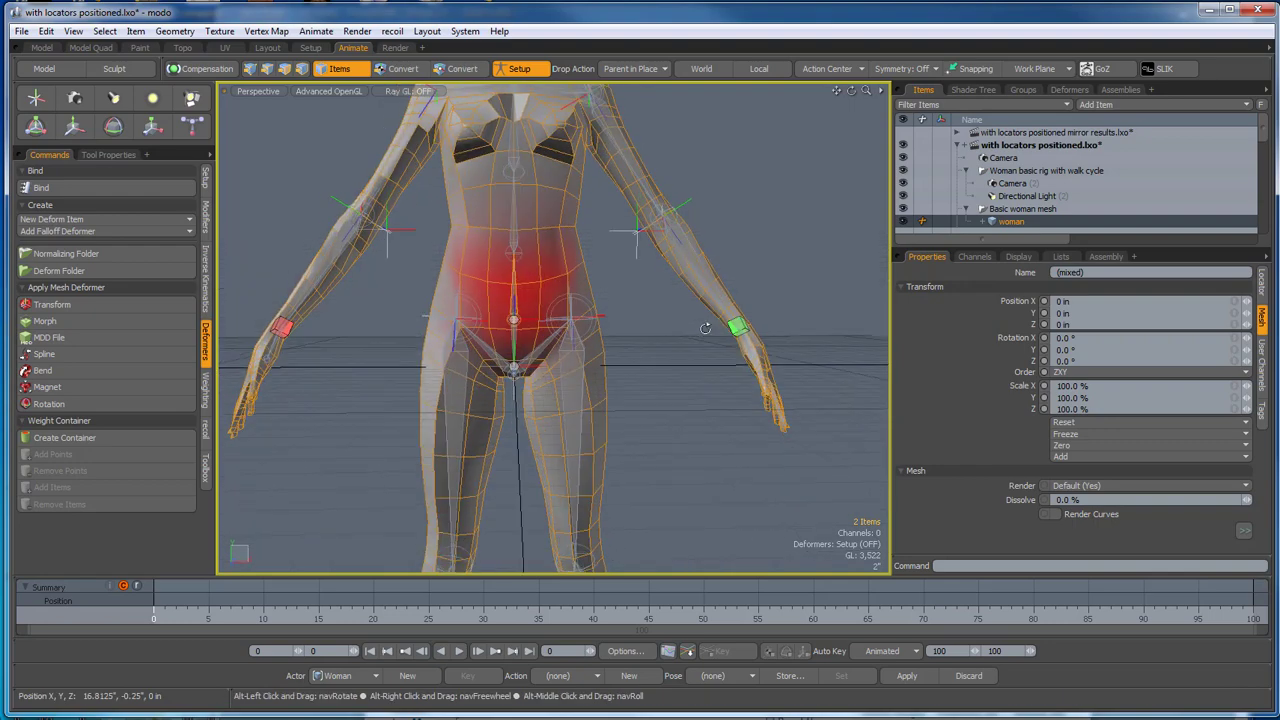
pyautogui.click(565, 379)
pyautogui.scroll(-4, 584, 393)
pyautogui.keyDown('alt'); pyautogui.moveTo(584, 393); pyautogui.dragTo(530, 436); pyautogui.keyUp('alt')
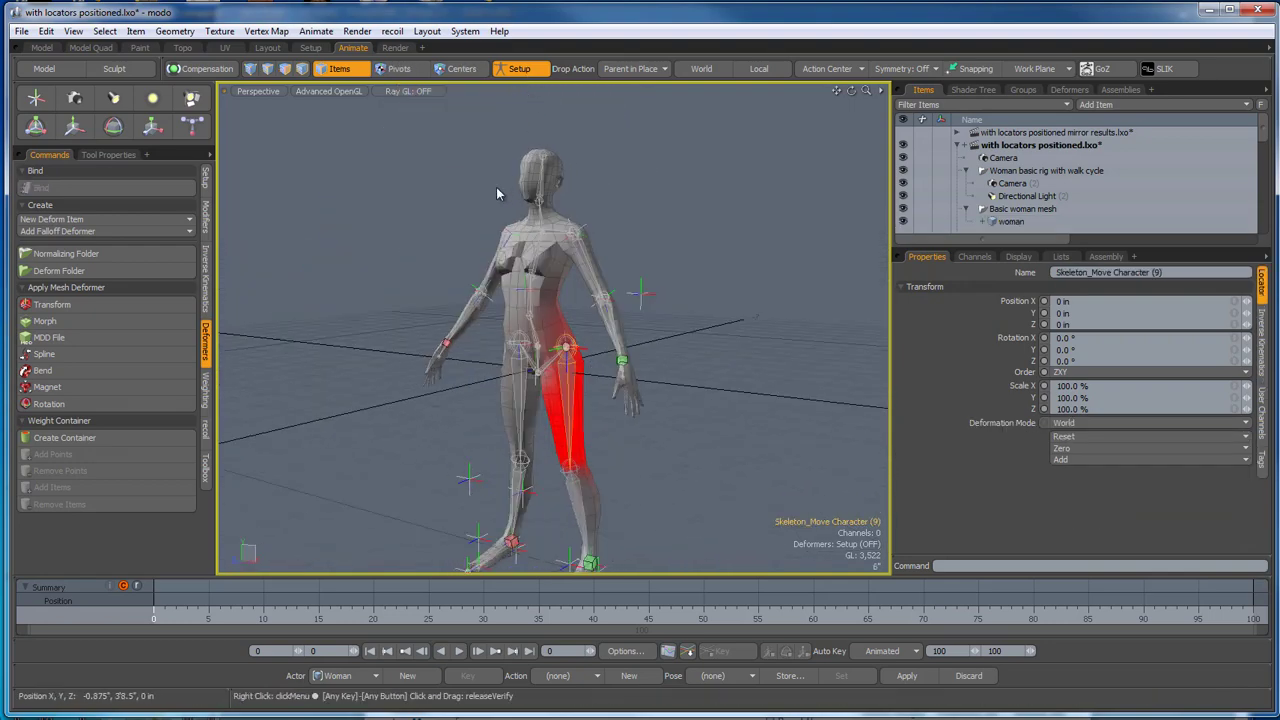
# Turn off setup mode so the bound rig can be posed.
pyautogui.scroll(-4, 440, 188)
pyautogui.keyDown('alt'); pyautogui.moveTo(440, 188); pyautogui.dragTo(360, 206); pyautogui.keyUp('alt')
pyautogui.scroll(4, 537, 374)
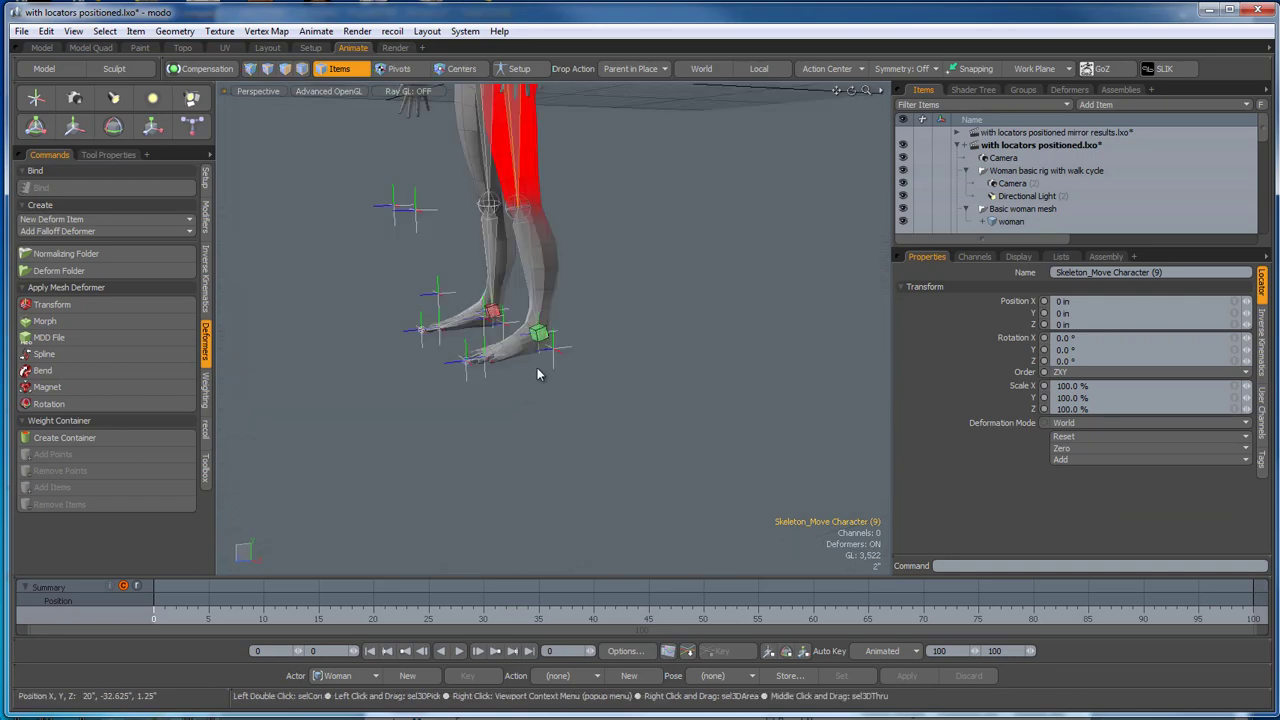
# Try moving the Heel locator of the green-marked foot forward and up to test the leg, and undo the move.
pyautogui.click(556, 351)
pyautogui.keyDown('alt'); pyautogui.moveTo(572, 370); pyautogui.dragTo(627, 518); pyautogui.keyUp('alt')
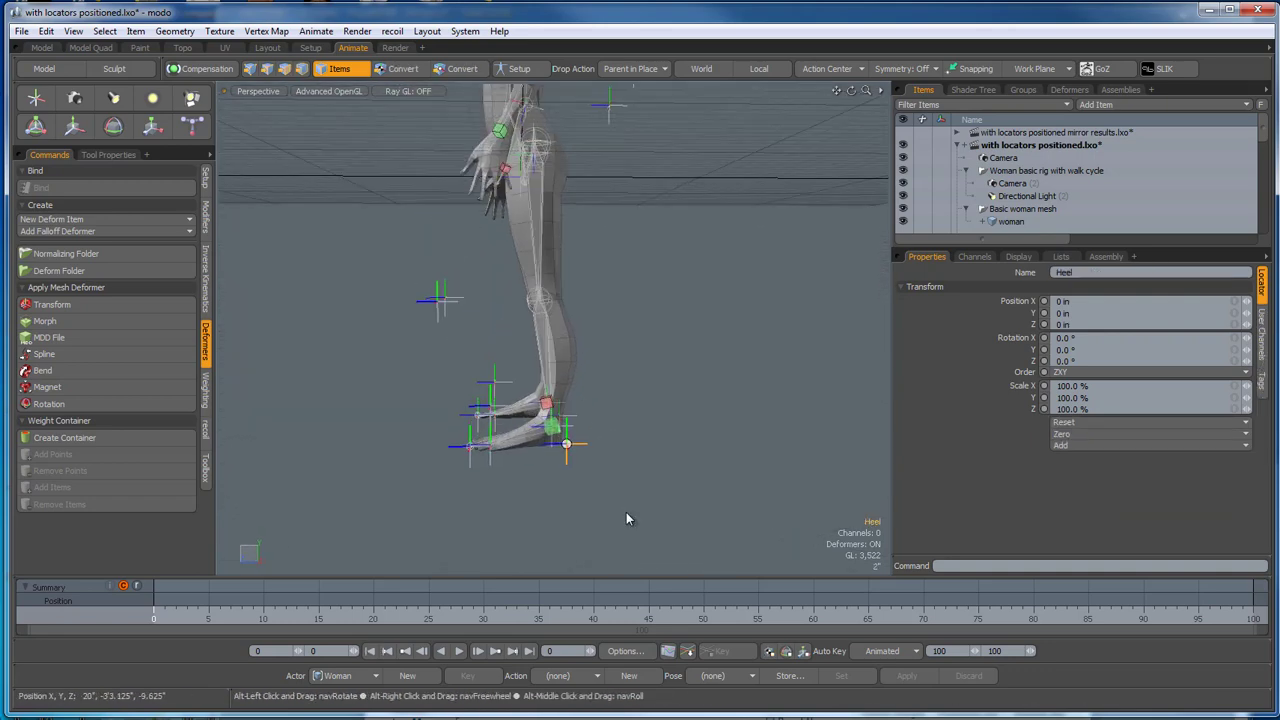
pyautogui.press('w')
pyautogui.moveTo(566, 444); pyautogui.dragTo(316, 307)
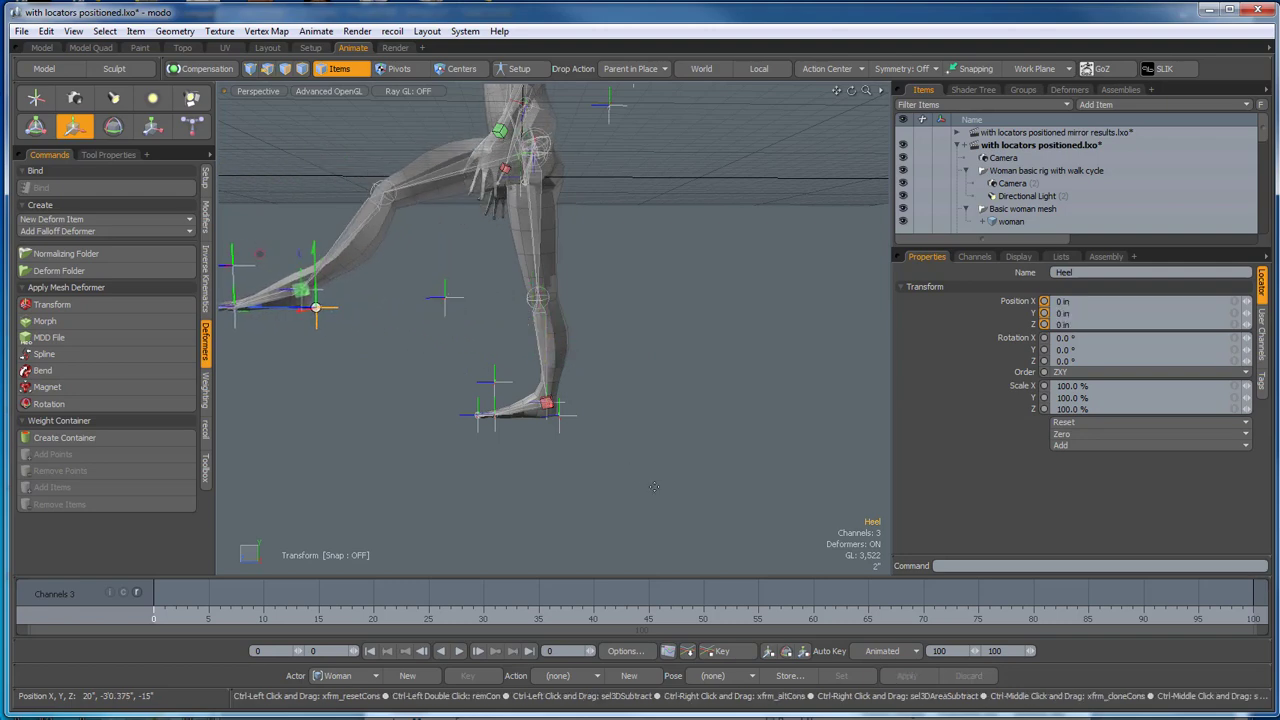
pyautogui.hotkey('ctrl', 'z')
# Try rotating Controller (4) at the ball of the green-marked foot to test the heel lift, and undo the rotation.
pyautogui.keyDown('alt'); pyautogui.moveTo(410, 420); pyautogui.dragTo(371, 413); pyautogui.keyUp('alt')
pyautogui.scroll(5, 531, 477)
pyautogui.keyDown('alt'); pyautogui.moveTo(537, 507); pyautogui.dragTo(518, 468); pyautogui.keyUp('alt')
pyautogui.scroll(2, 545, 485)
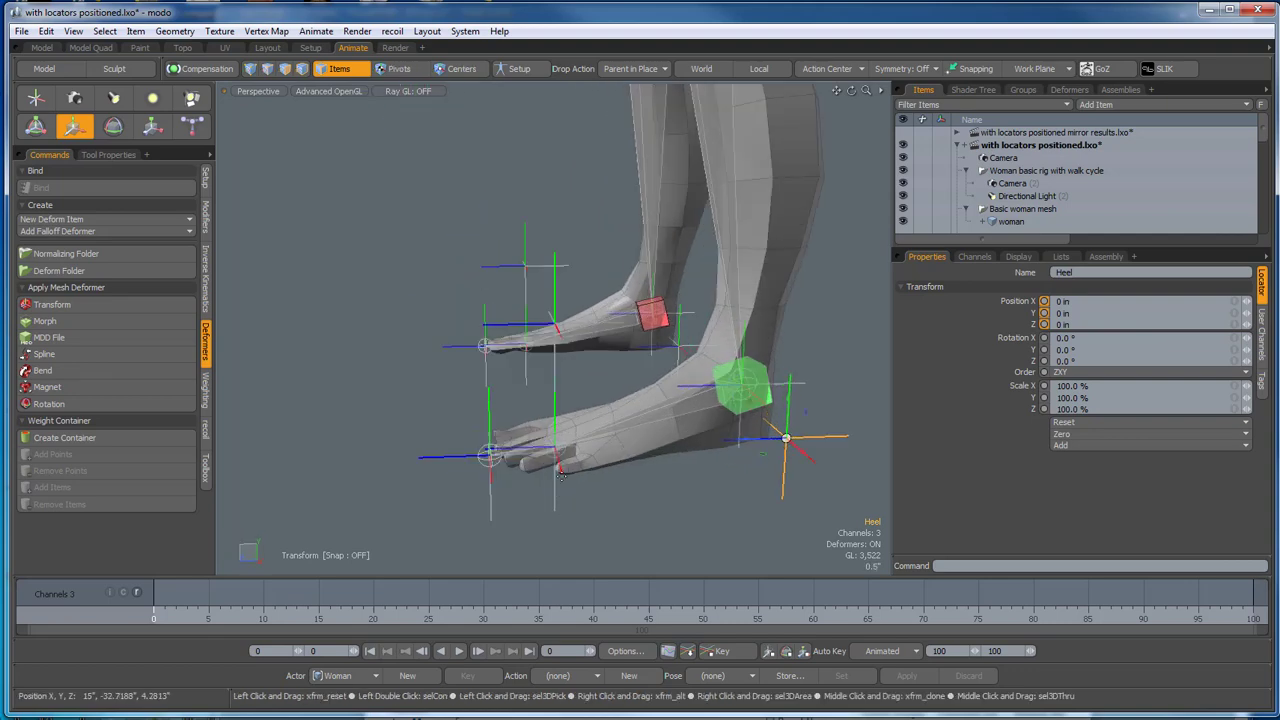
pyautogui.press('space')
pyautogui.click(555, 410)
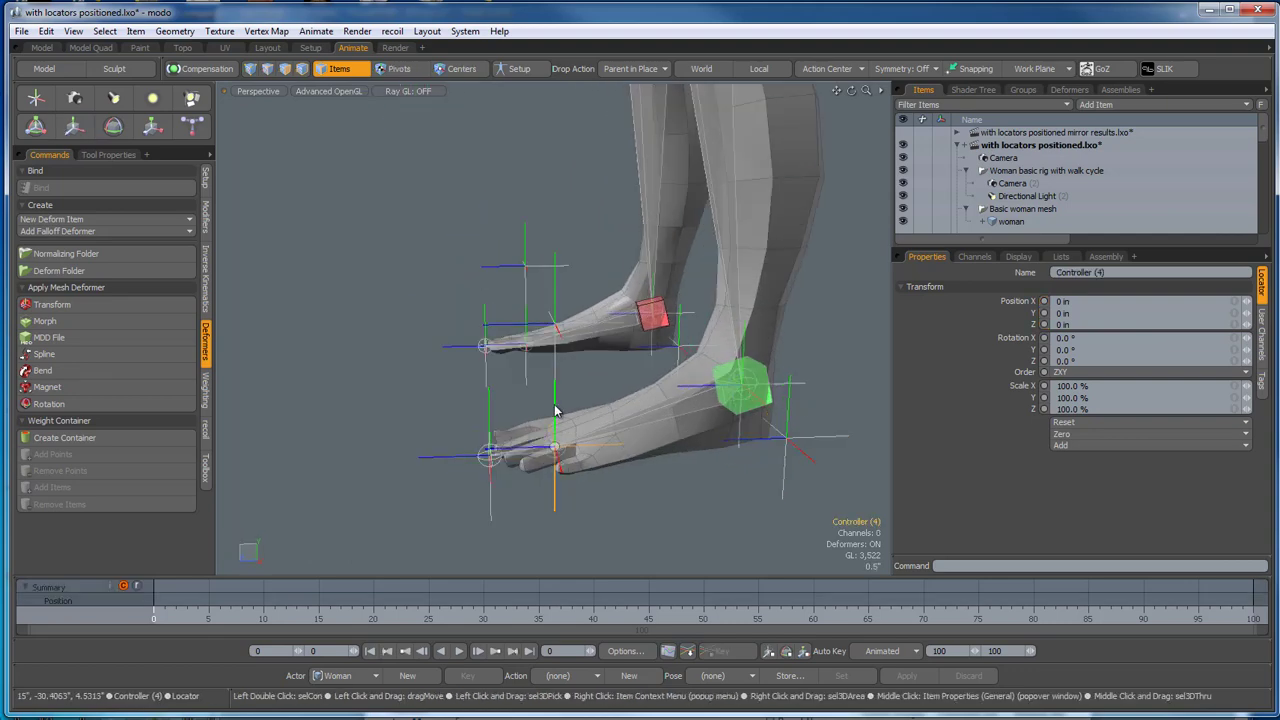
pyautogui.scroll(-2, 557, 410)
pyautogui.keyDown('alt'); pyautogui.moveTo(584, 480); pyautogui.dragTo(604, 518); pyautogui.keyUp('alt')
pyautogui.press('e')
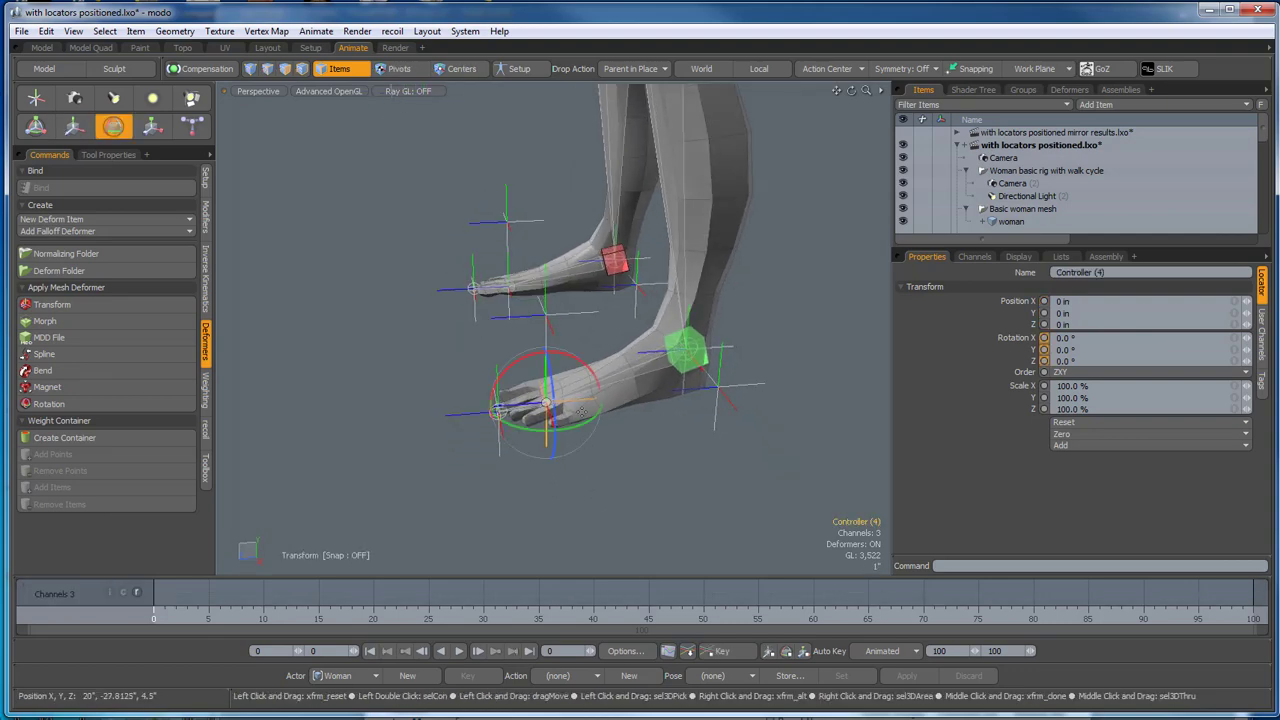
pyautogui.moveTo(534, 358); pyautogui.dragTo(467, 389)
pyautogui.hotkey('ctrl', 'z')
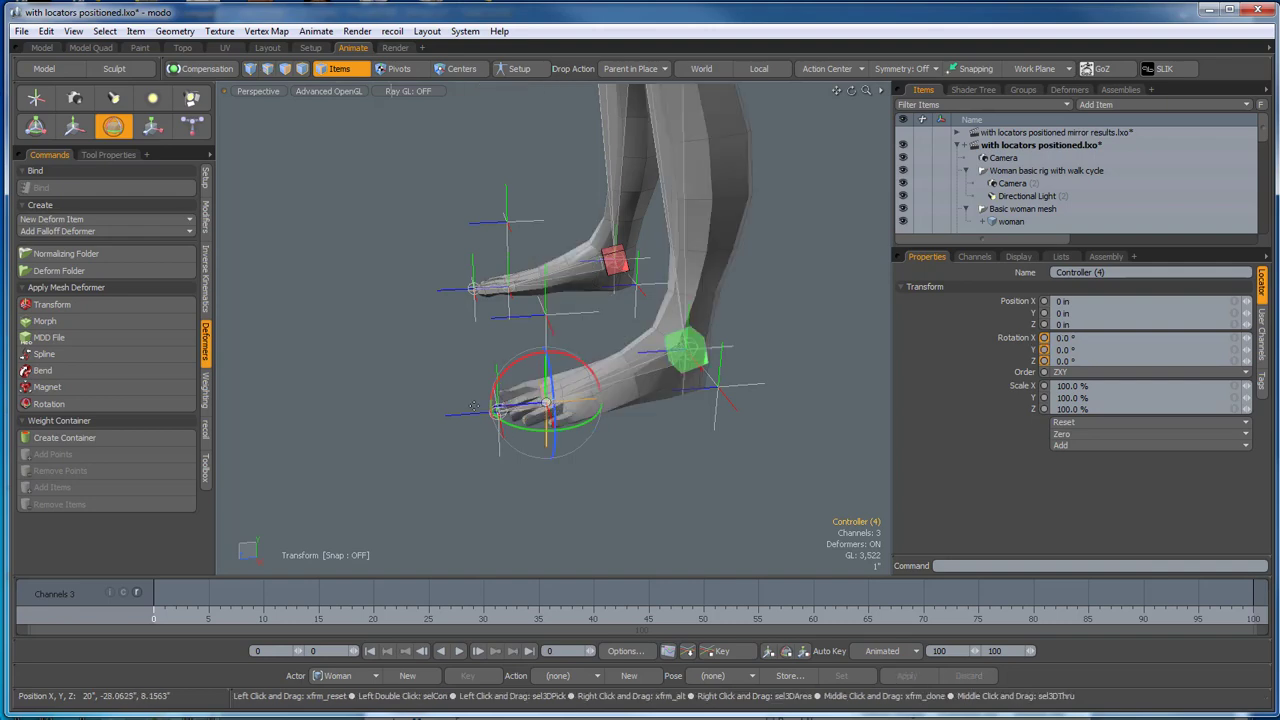
# Try rotating Controller (5) at the toe tip of the green-marked foot to test the toe pivot, and undo the rotation.
pyautogui.click(466, 419)
pyautogui.press('e')
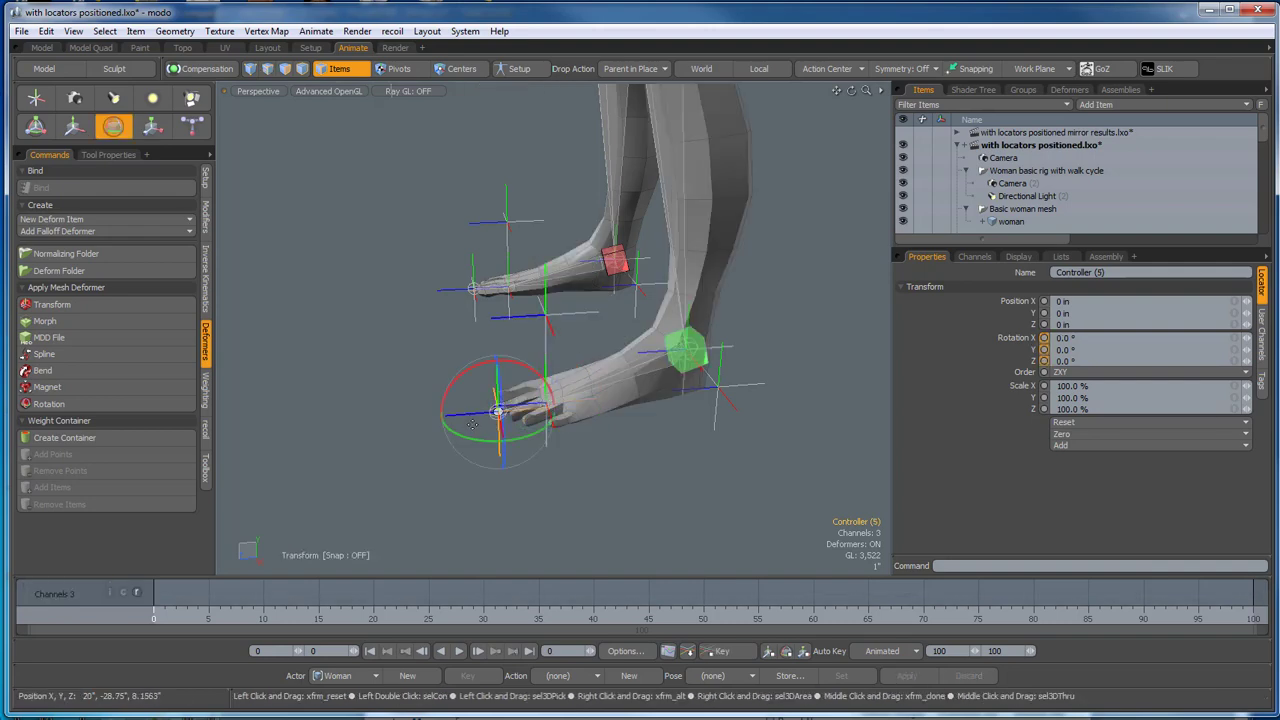
pyautogui.moveTo(482, 445); pyautogui.dragTo(538, 431)
pyautogui.hotkey('ctrl', 'z')
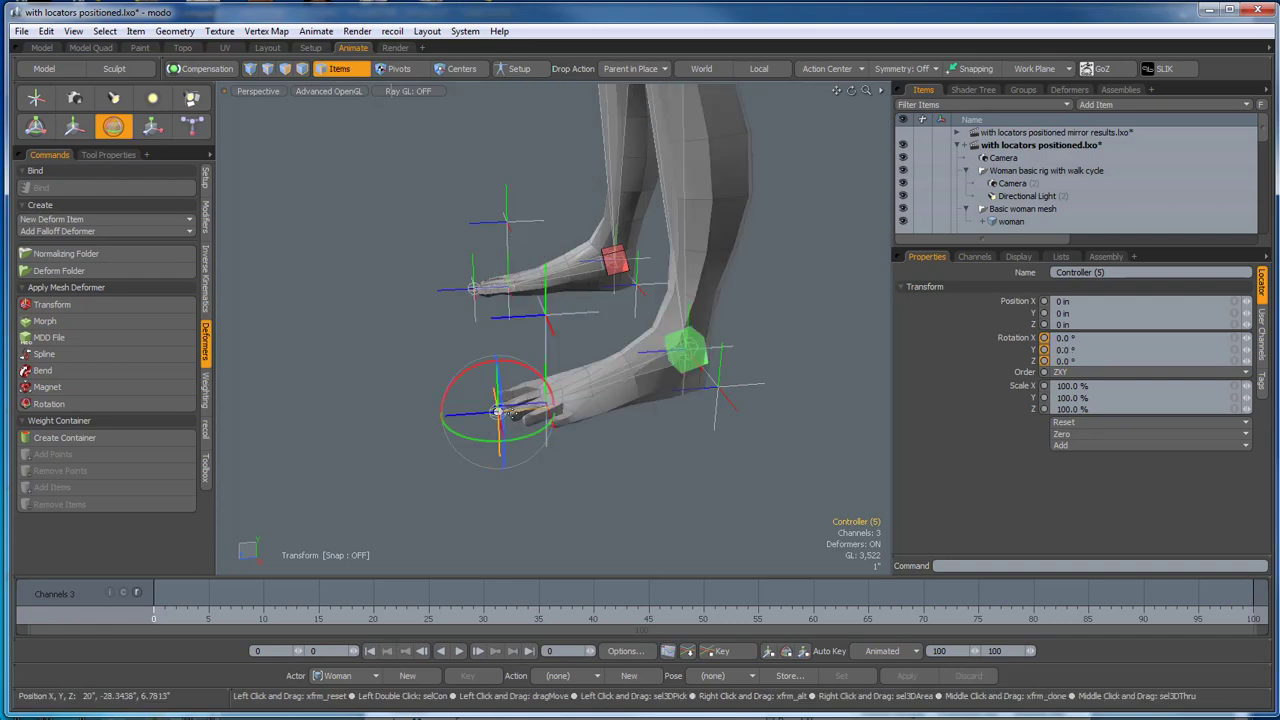
pyautogui.press('q')
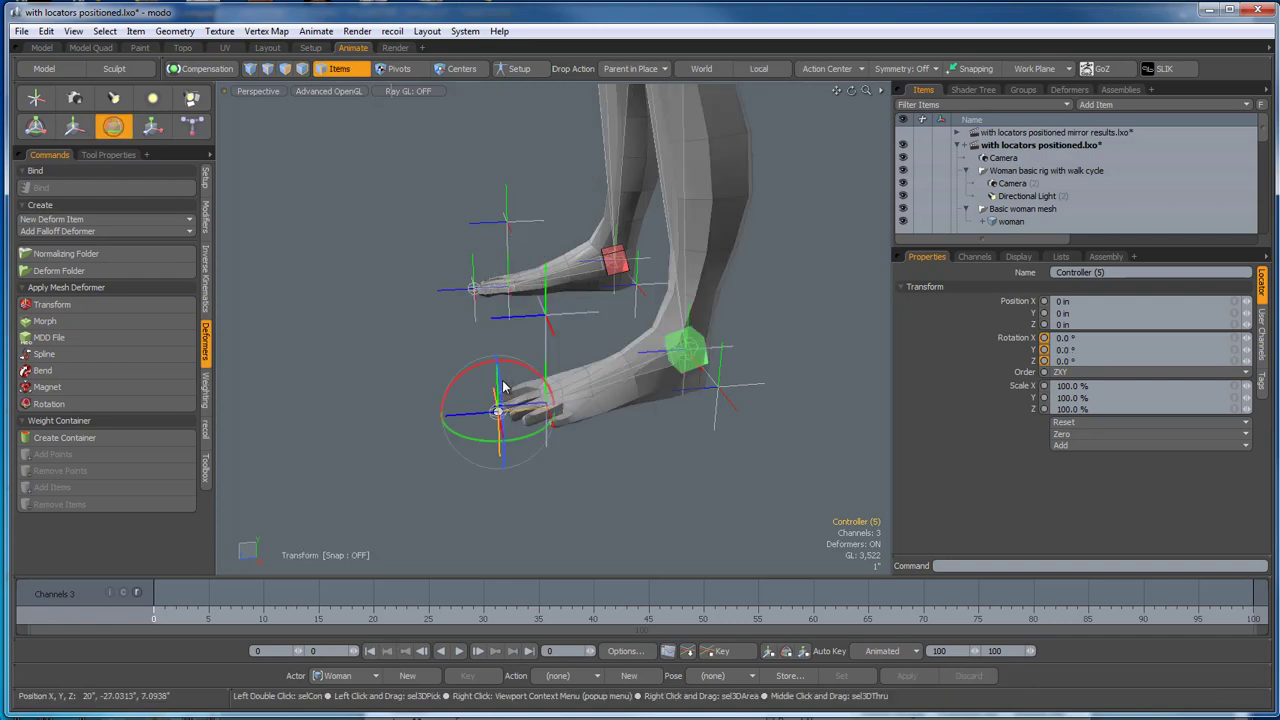
pyautogui.moveTo(497, 411); pyautogui.dragTo(393, 383)
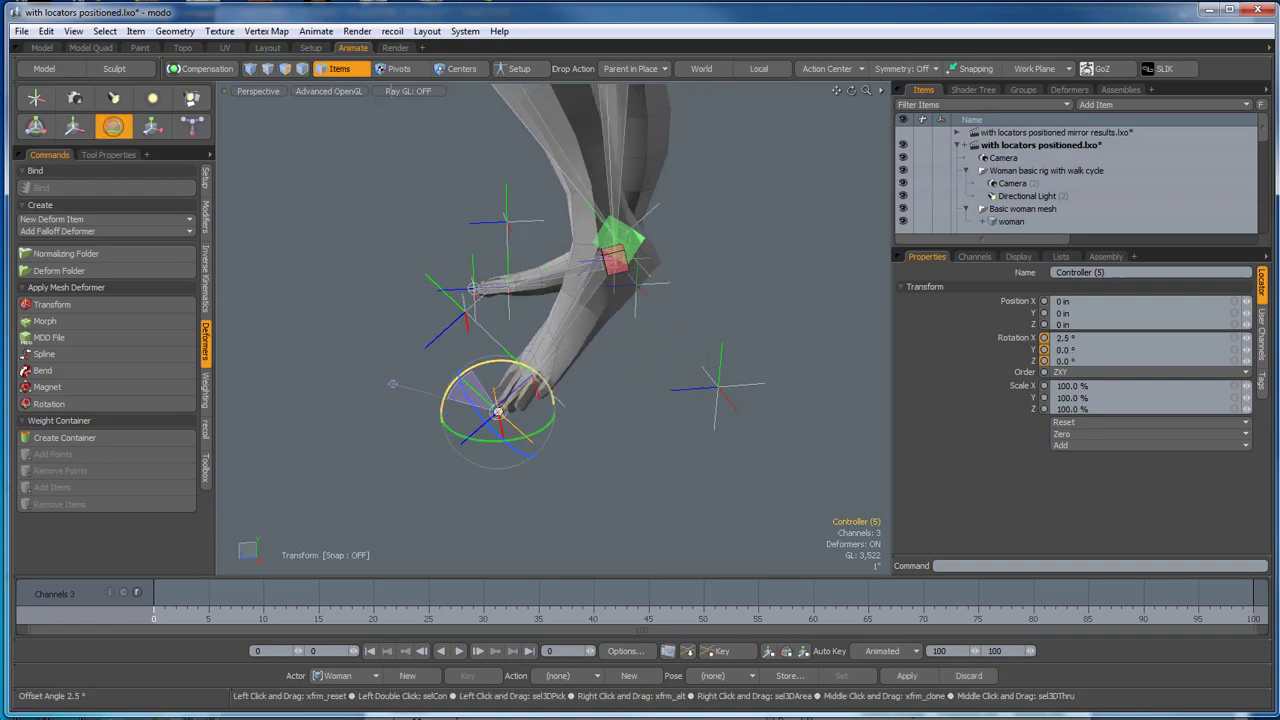
pyautogui.keyDown('alt'); pyautogui.moveTo(500, 455); pyautogui.dragTo(771, 421); pyautogui.keyUp('alt')
pyautogui.hotkey('ctrl', 'z')
pyautogui.press('q')
# Try rotating the Heel locator of the green-marked foot about 52.8° around Y to test the heel swivel, and undo the rotation.
pyautogui.click(662, 385)
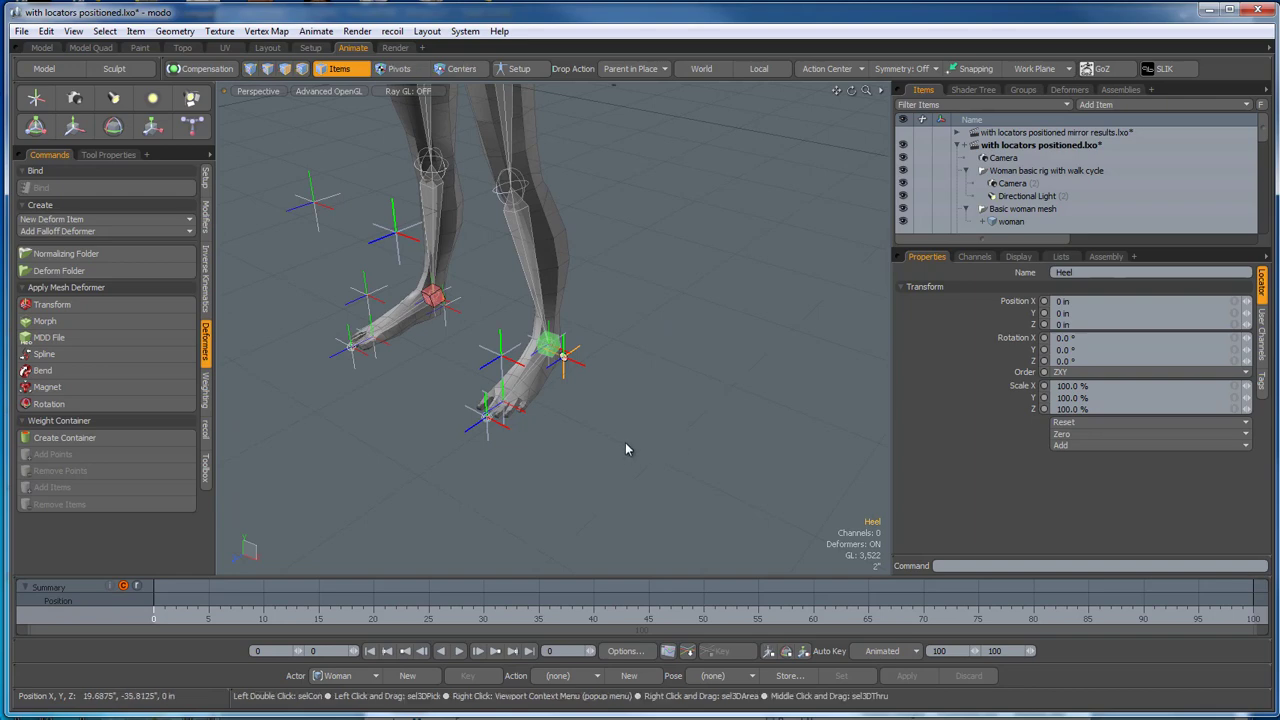
pyautogui.press('e')
pyautogui.scroll(2, 535, 388)
pyautogui.moveTo(561, 375); pyautogui.dragTo(520, 372)
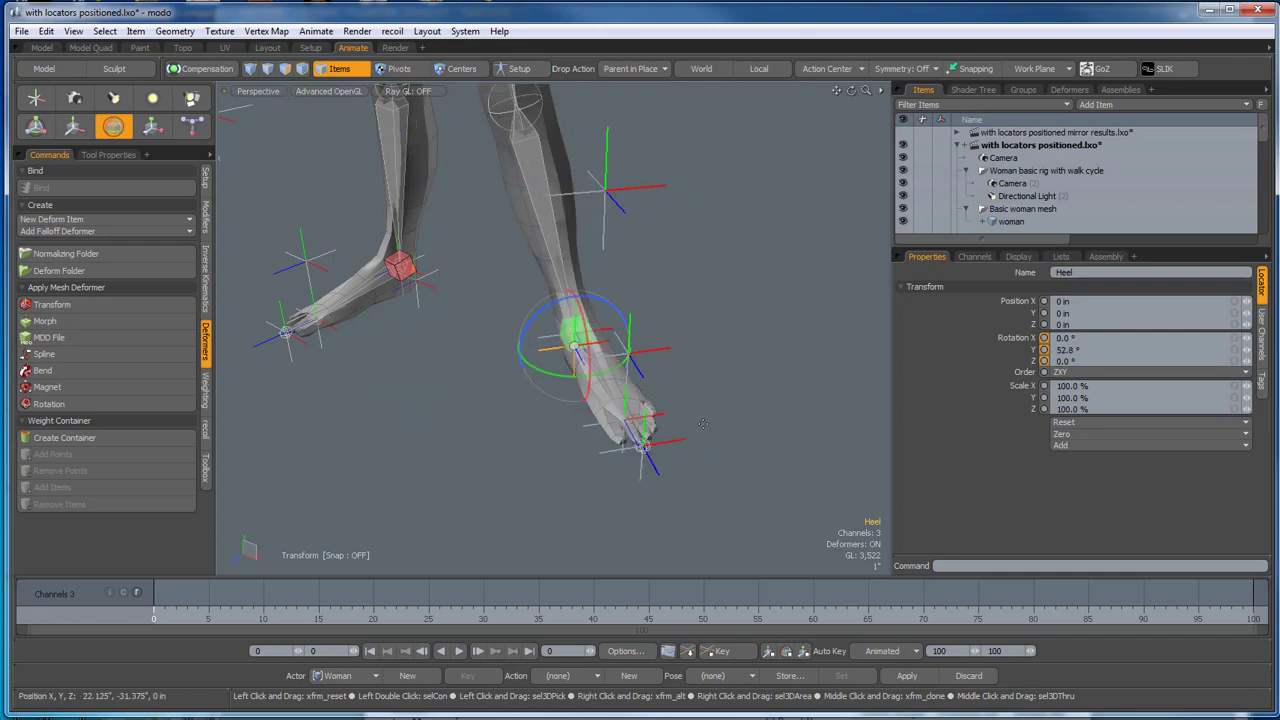
pyautogui.scroll(-3, 705, 425)
pyautogui.hotkey('ctrl', 'z')
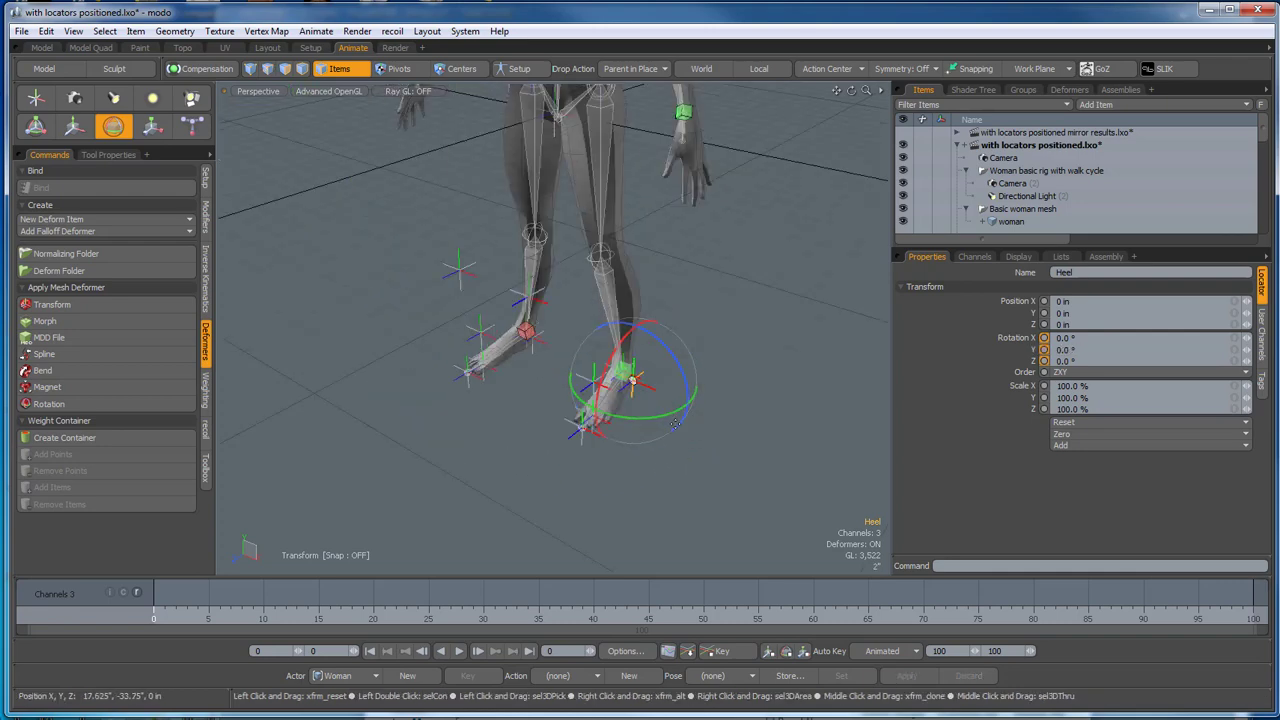
pyautogui.keyDown('alt'); pyautogui.moveTo(708, 426); pyautogui.dragTo(565, 444); pyautogui.keyUp('alt')
pyautogui.press('space')
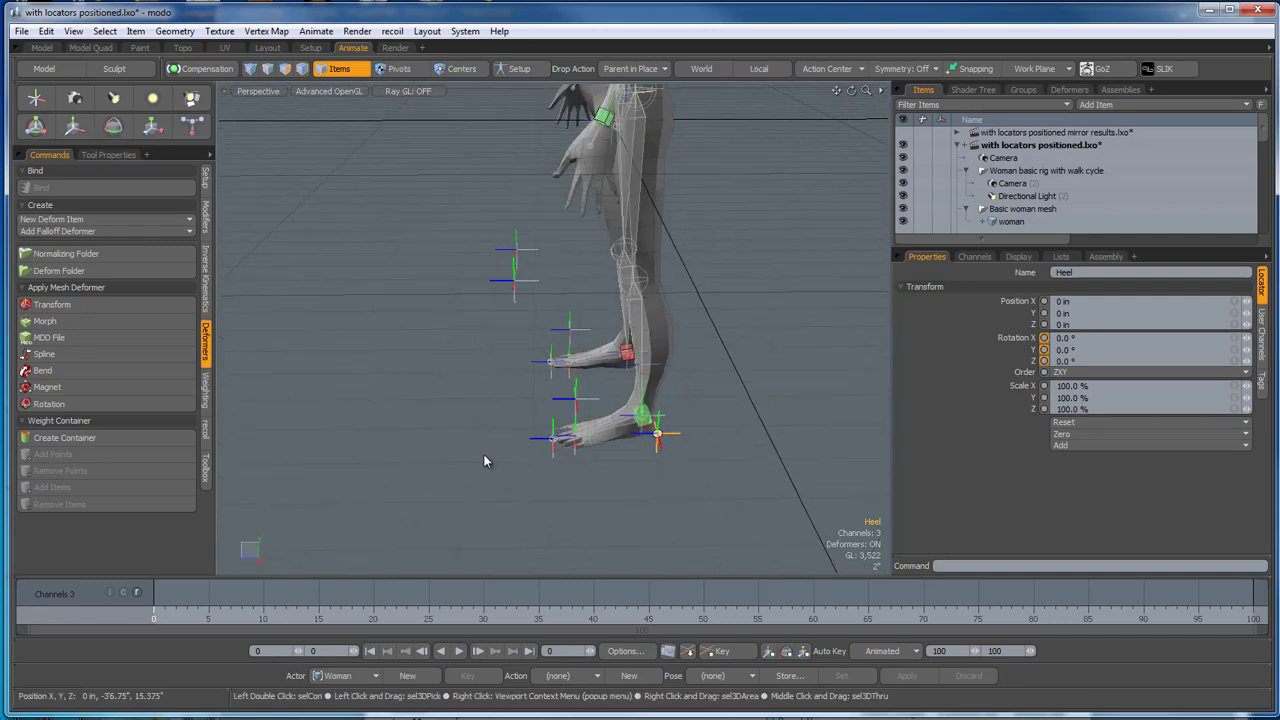
pyautogui.click(492, 458)
pyautogui.keyDown('alt'); pyautogui.moveTo(492, 460); pyautogui.dragTo(665, 530); pyautogui.keyUp('alt')
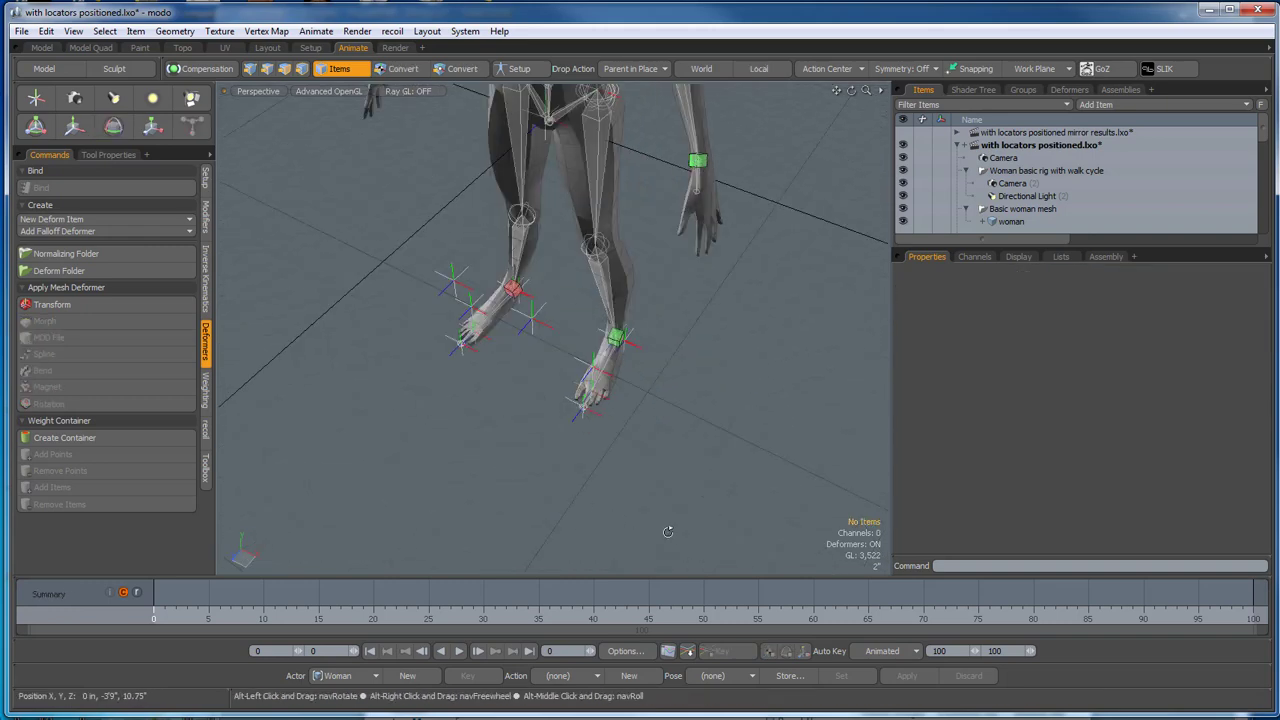
# Try moving Controller (2) in front of the green-marked leg to test the knee direction, and undo the move.
pyautogui.click(533, 321)
pyautogui.keyDown('alt'); pyautogui.moveTo(523, 409); pyautogui.dragTo(529, 443); pyautogui.keyUp('alt')
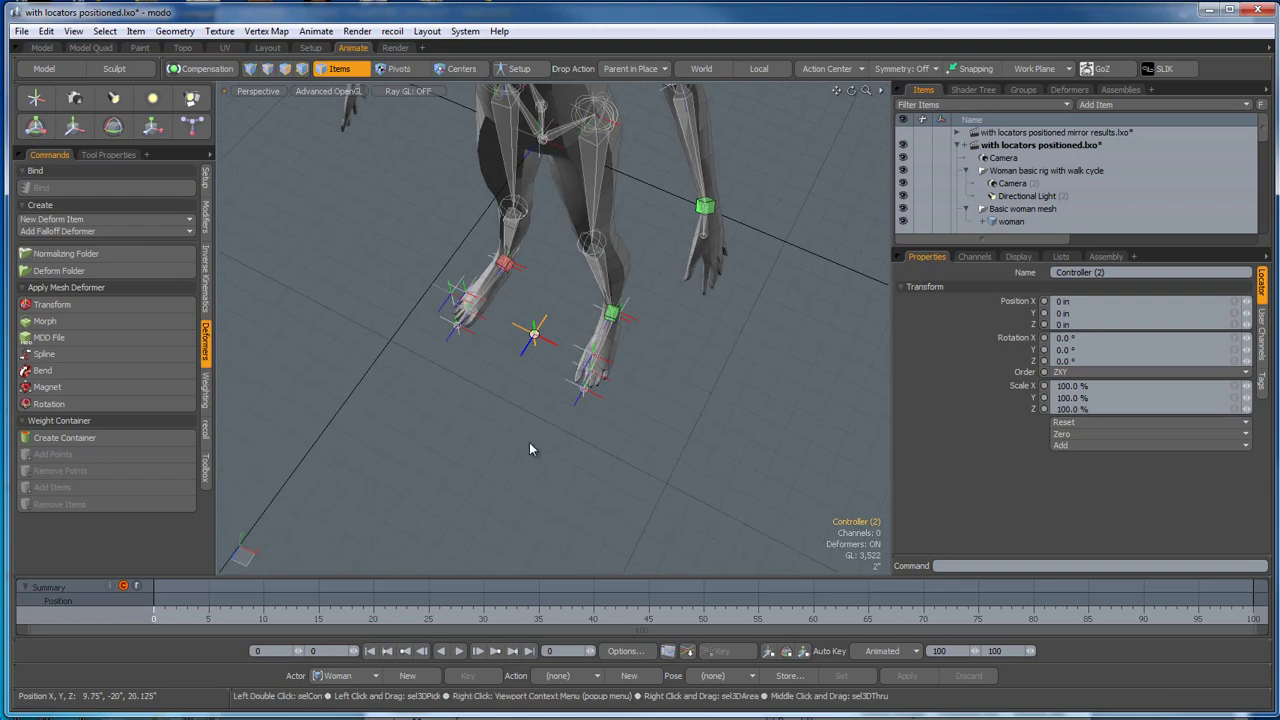
pyautogui.press('e')
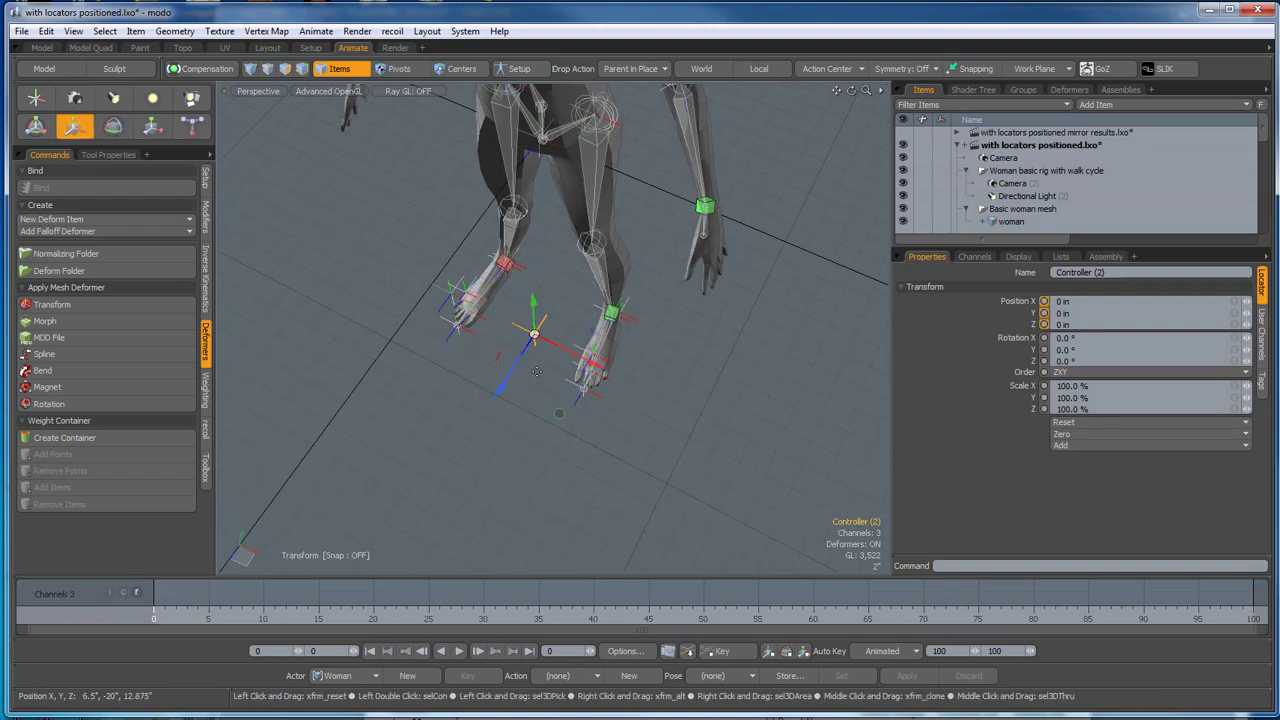
pyautogui.moveTo(537, 371); pyautogui.dragTo(499, 435)
pyautogui.hotkey('ctrl', 'z')
pyautogui.press('space')
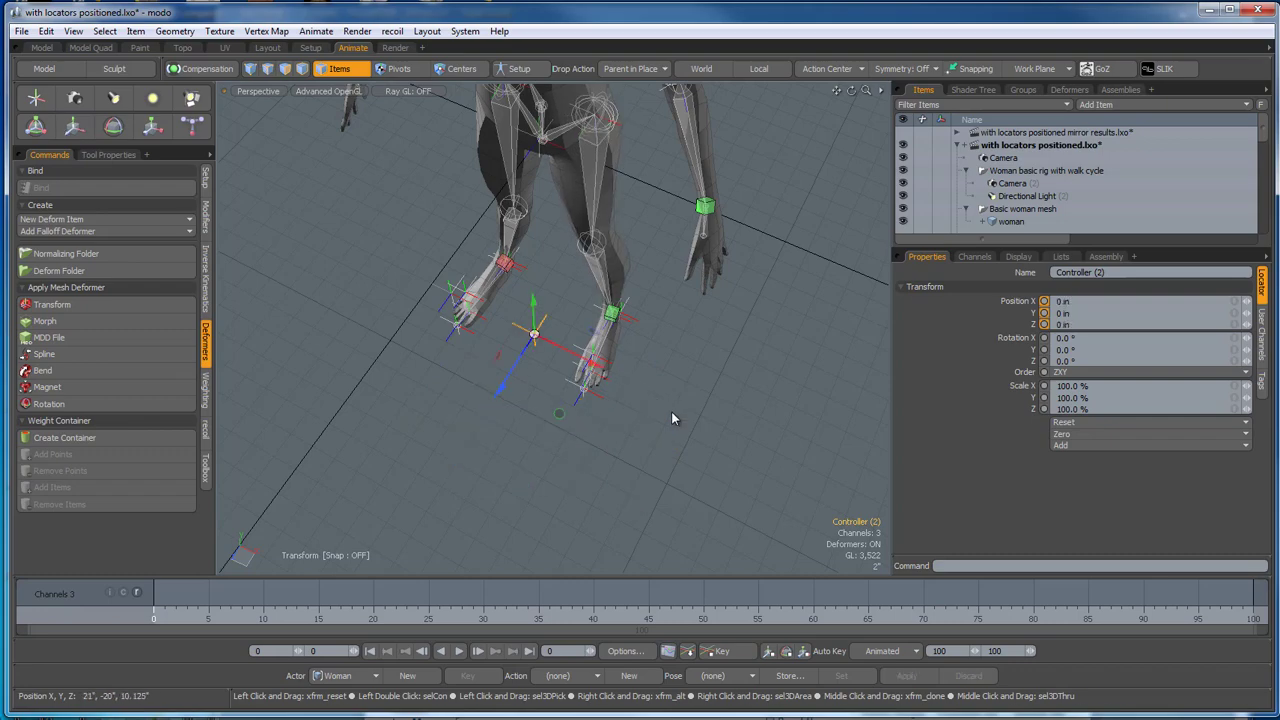
pyautogui.click(672, 413)
pyautogui.keyDown('alt'); pyautogui.moveTo(672, 418); pyautogui.dragTo(640, 466); pyautogui.keyUp('alt')
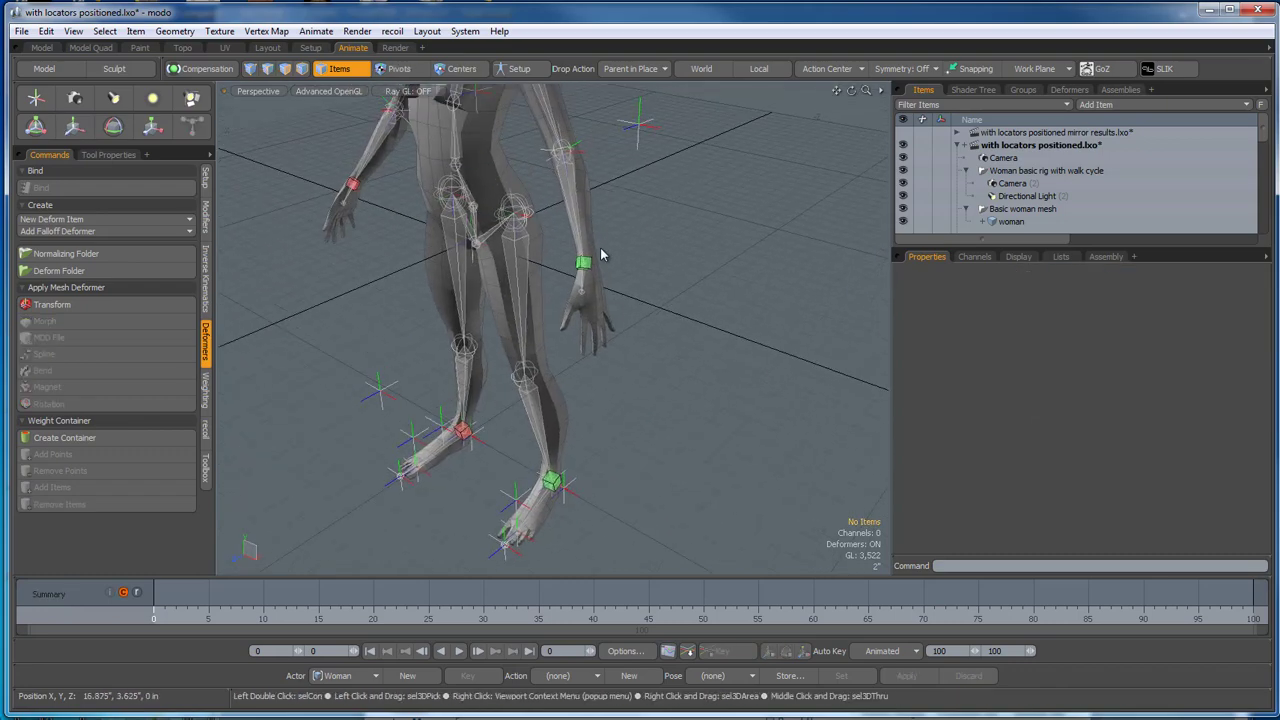
# Try moving the Goal (2) locator at the green-marked wrist to test the arm, undo the move and clear the selection.
pyautogui.scroll(3, 601, 255)
pyautogui.click(580, 274)
pyautogui.keyDown('alt'); pyautogui.moveTo(654, 325); pyautogui.dragTo(590, 330); pyautogui.keyUp('alt')
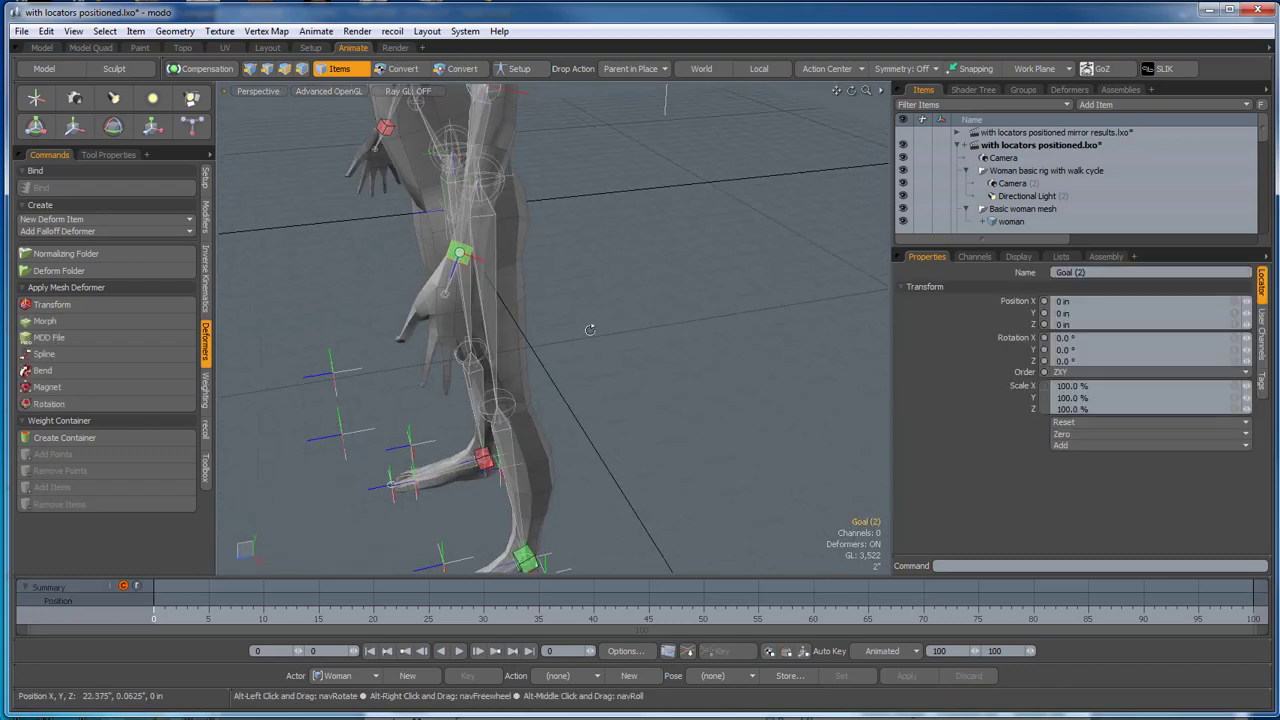
pyautogui.press('w')
pyautogui.moveTo(460, 253); pyautogui.dragTo(543, 94)
pyautogui.keyDown('alt'); pyautogui.keyDown('shift'); pyautogui.moveTo(645, 190); pyautogui.dragTo(790, 450); pyautogui.keyUp('shift'); pyautogui.keyUp('alt')
pyautogui.keyDown('alt'); pyautogui.moveTo(754, 283); pyautogui.dragTo(645, 313); pyautogui.keyUp('alt')
pyautogui.hotkey('ctrl', 'z')
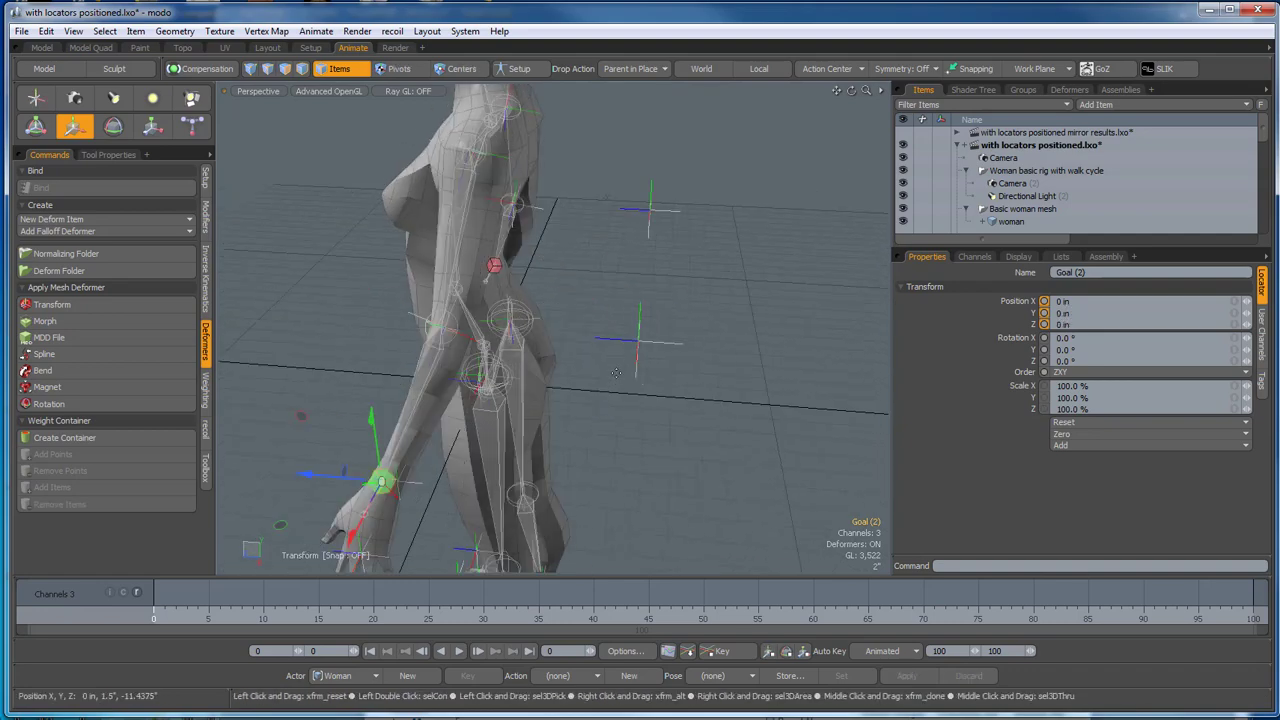
pyautogui.click(623, 440)
pyautogui.keyDown('alt'); pyautogui.moveTo(623, 440); pyautogui.dragTo(690, 440); pyautogui.keyUp('alt')
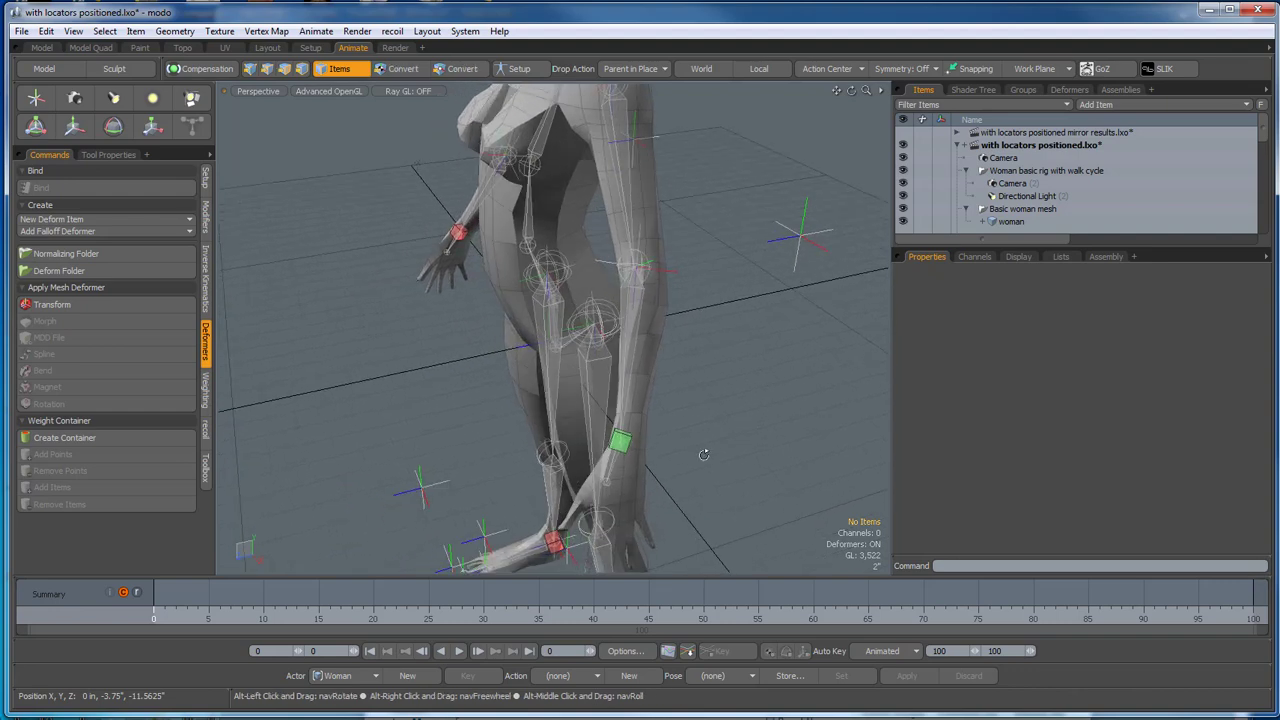
pyautogui.click(621, 443)
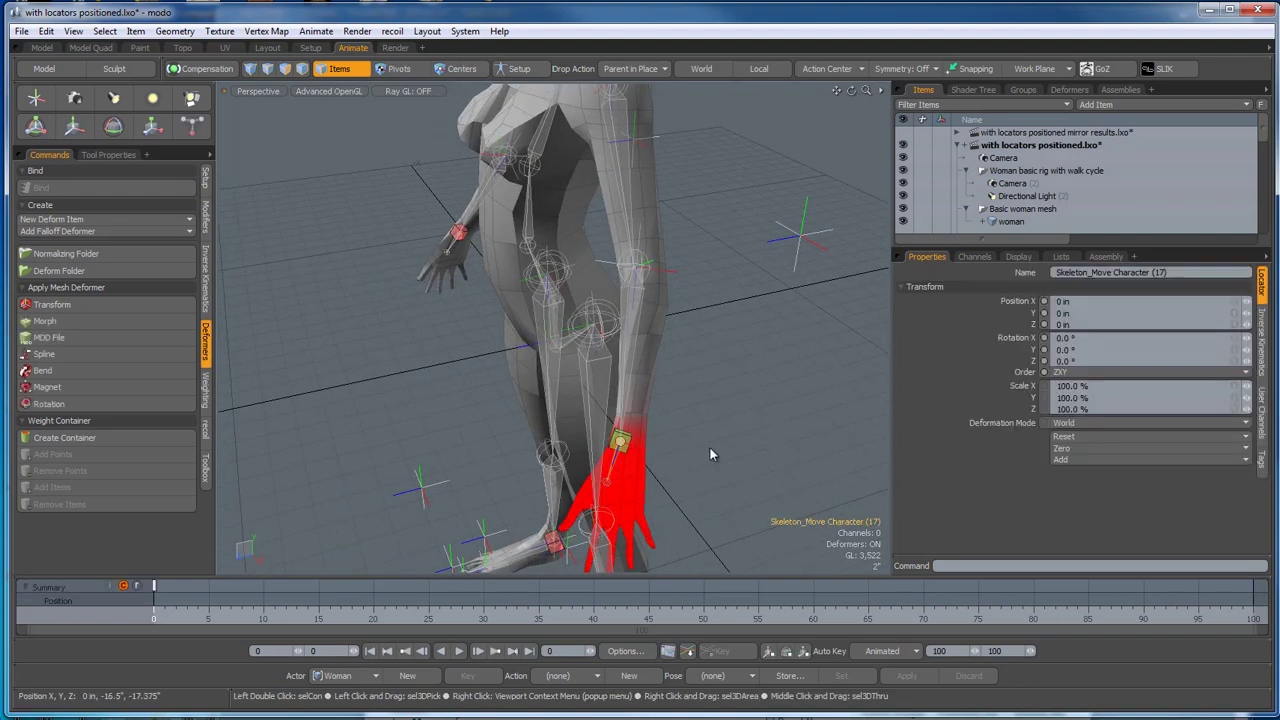
pyautogui.press('w')
pyautogui.moveTo(687, 464); pyautogui.dragTo(713, 428)
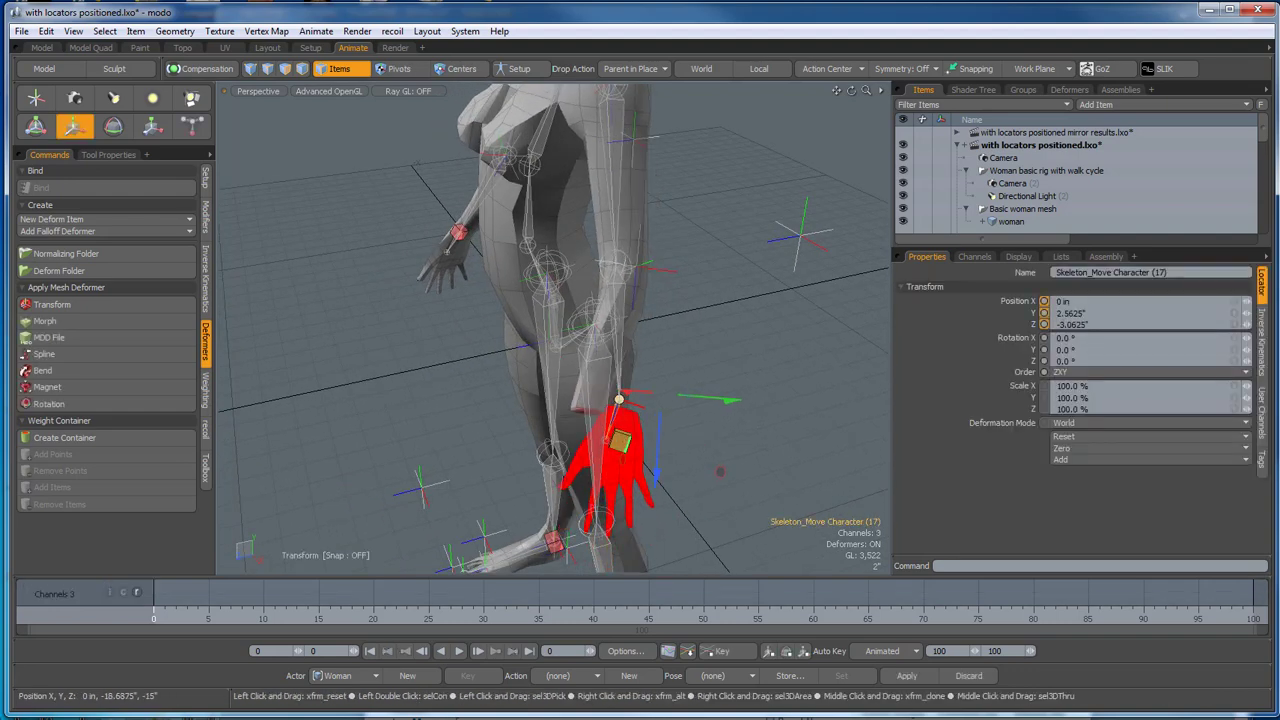
pyautogui.hotkey('ctrl', 'z')
pyautogui.press('q')
# Try moving the green-marked wrist's Goal (2) locator upward to check how the arm follows, undo the move and deselect it.
pyautogui.click(625, 448)
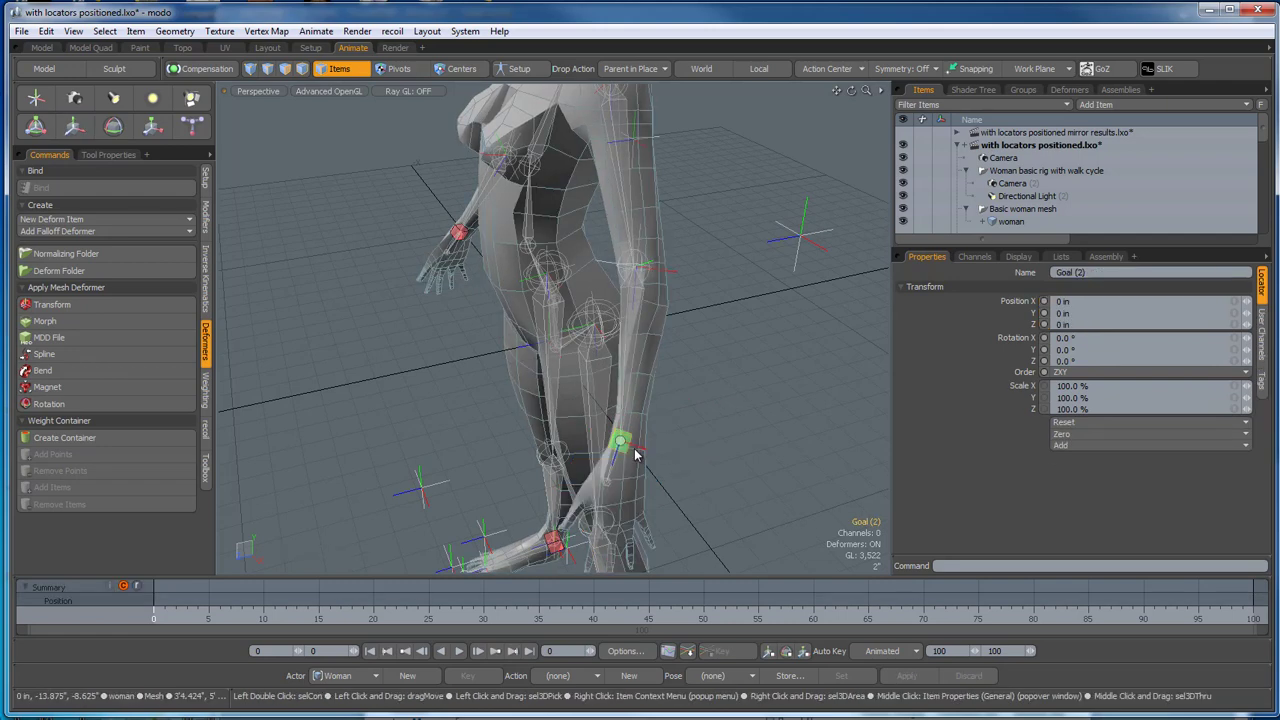
pyautogui.press('y')
pyautogui.moveTo(635, 455); pyautogui.dragTo(686, 337)
pyautogui.hotkey('ctrl', 'z')
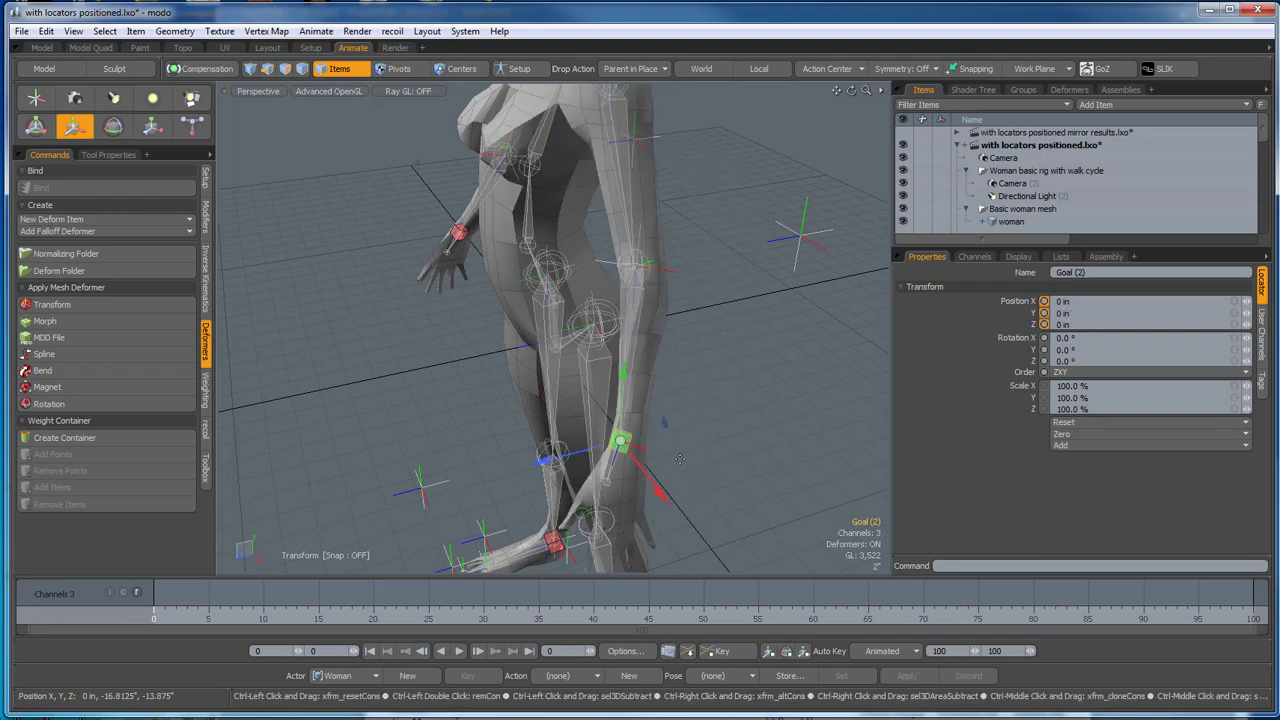
pyautogui.press('q')
pyautogui.click(746, 396)
# In setup mode, unparent the ElbowPOS locator on the green-marked arm and Locator (25) at the opposite elbow in place.
pyautogui.keyDown('alt'); pyautogui.moveTo(722, 391); pyautogui.dragTo(762, 399); pyautogui.keyUp('alt')
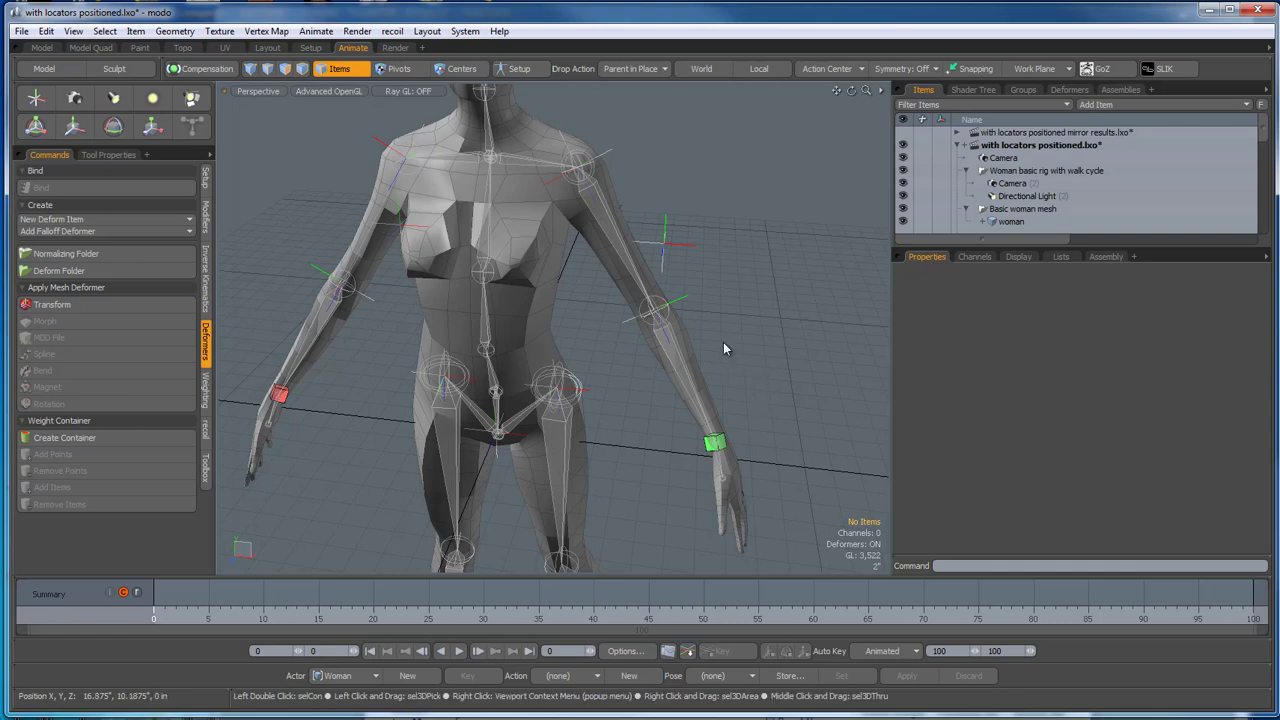
pyautogui.keyDown('alt'); pyautogui.moveTo(723, 342); pyautogui.dragTo(719, 349); pyautogui.keyUp('alt')
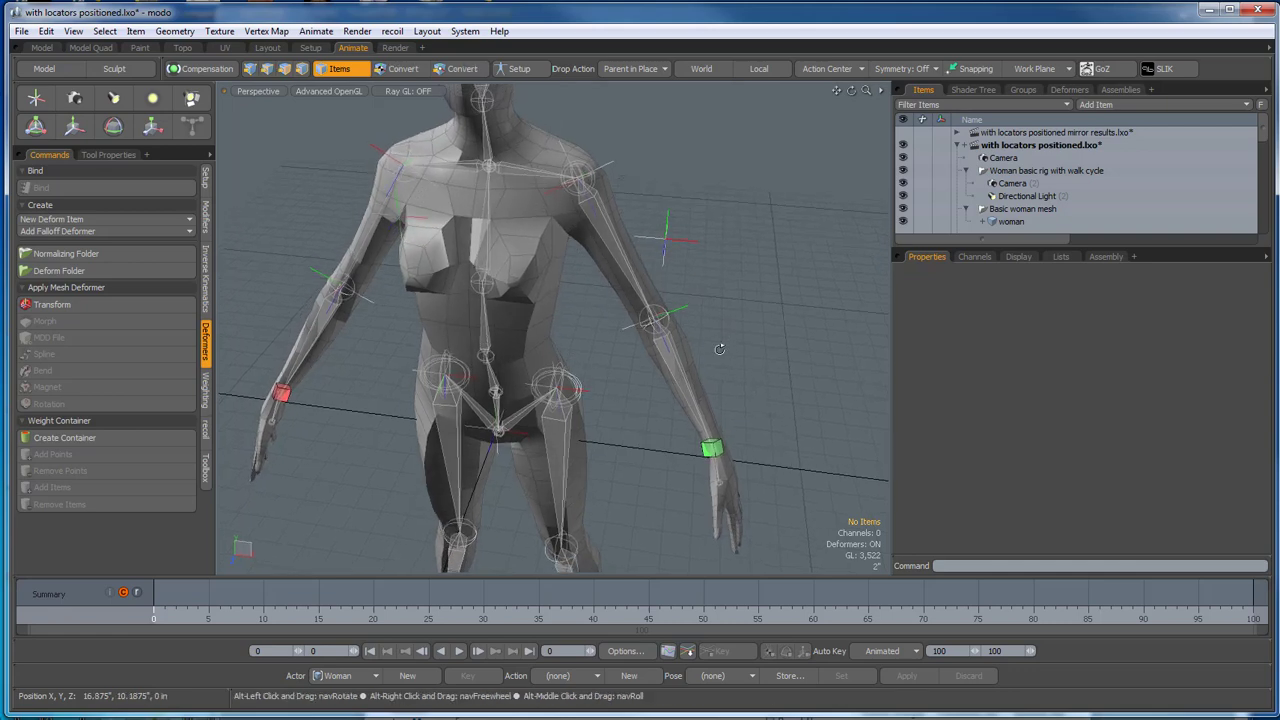
pyautogui.click(686, 307)
pyautogui.scroll(3, 692, 322)
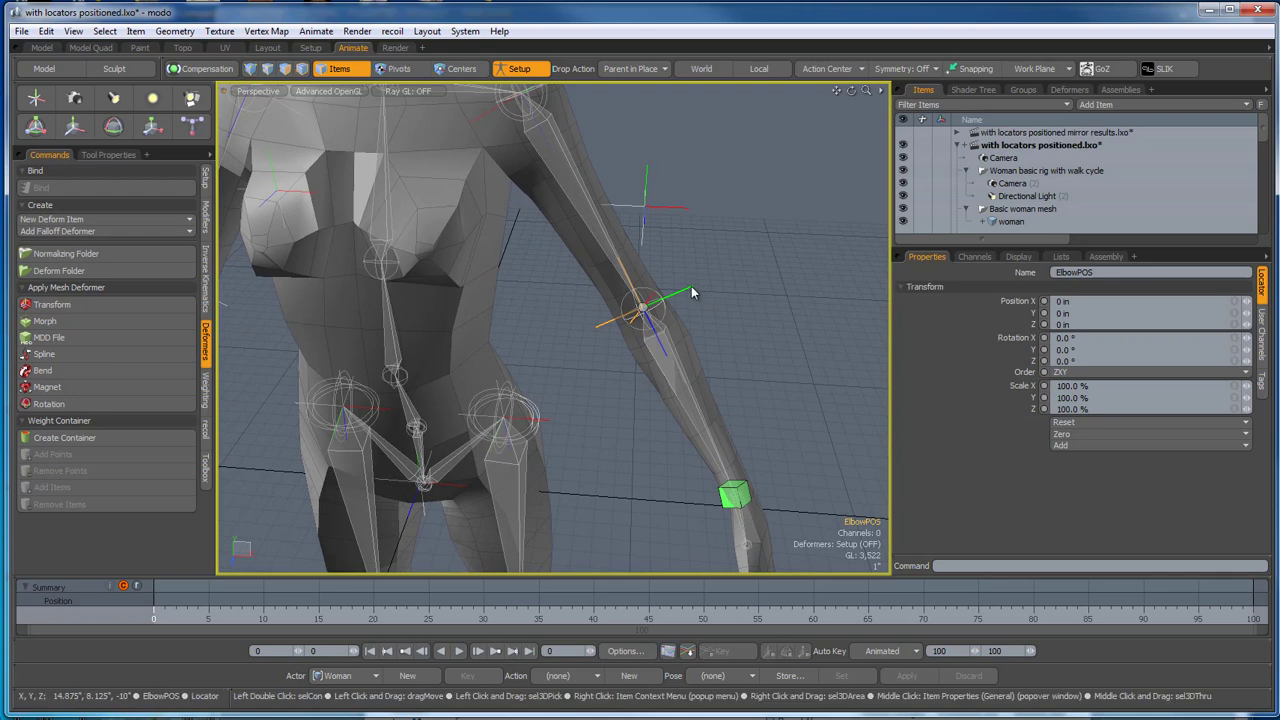
pyautogui.hotkey('shift', 'p')
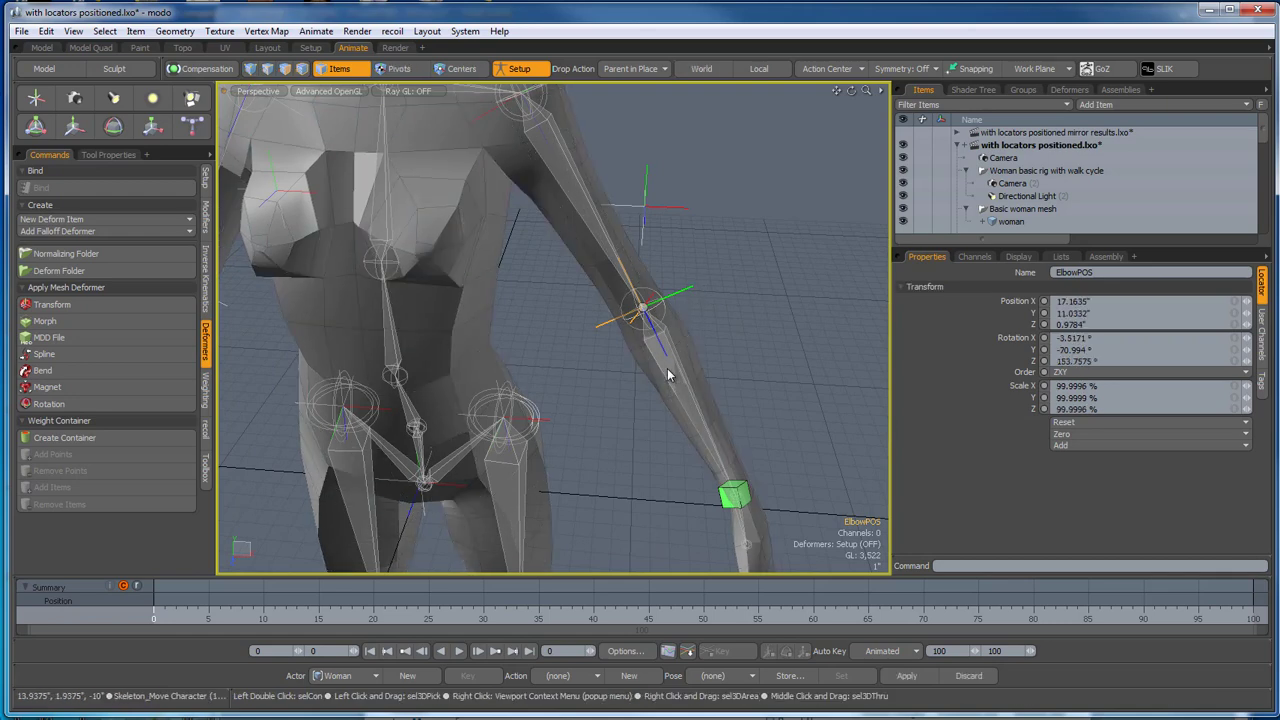
pyautogui.scroll(-2, 680, 377)
pyautogui.scroll(2, 329, 327)
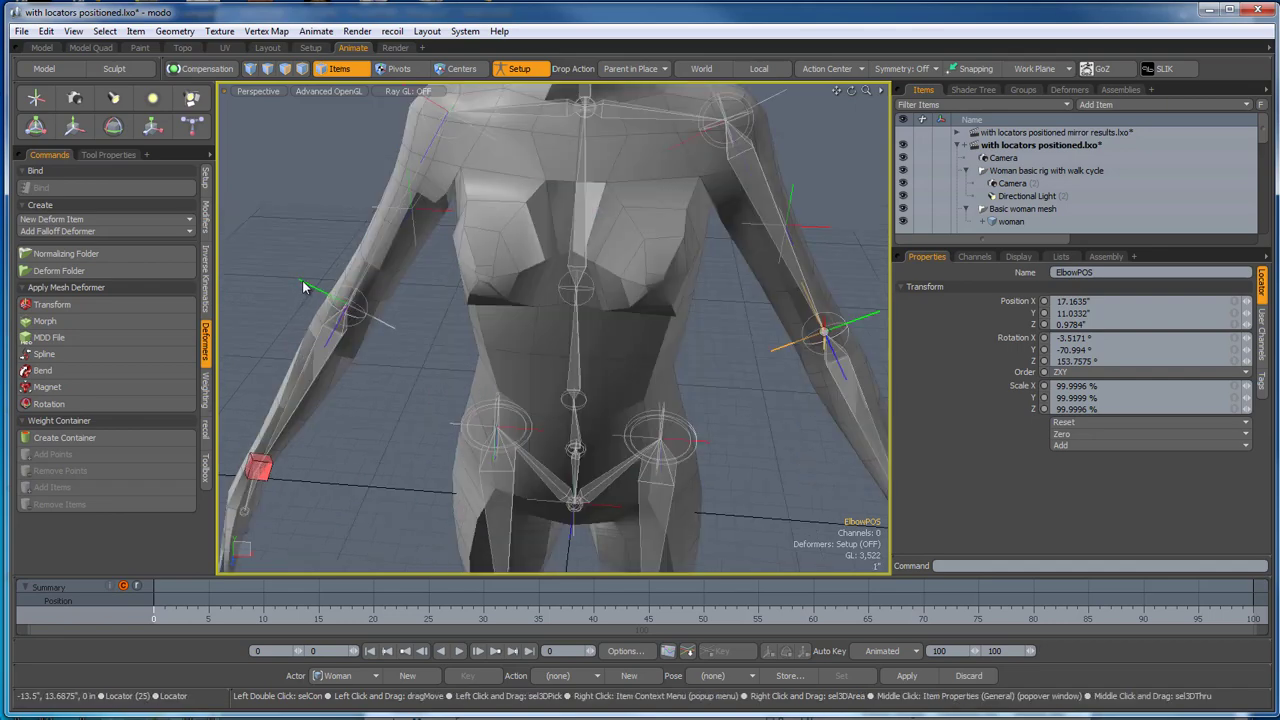
pyautogui.click(303, 323)
pyautogui.press('a')
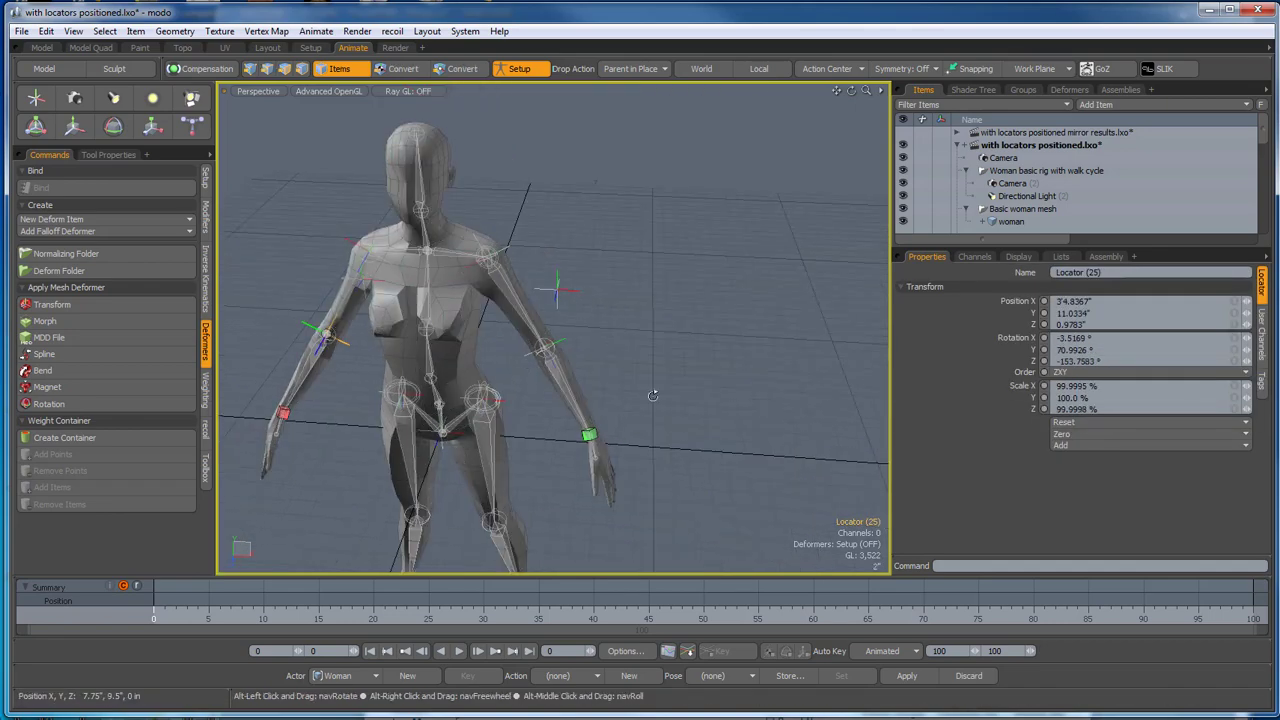
# Try to parent Controller (8) behind the green-marked arm to the ElbowPOS locator, and clear the selection.
pyautogui.keyDown('alt'); pyautogui.moveTo(653, 395); pyautogui.dragTo(590, 320); pyautogui.keyUp('alt')
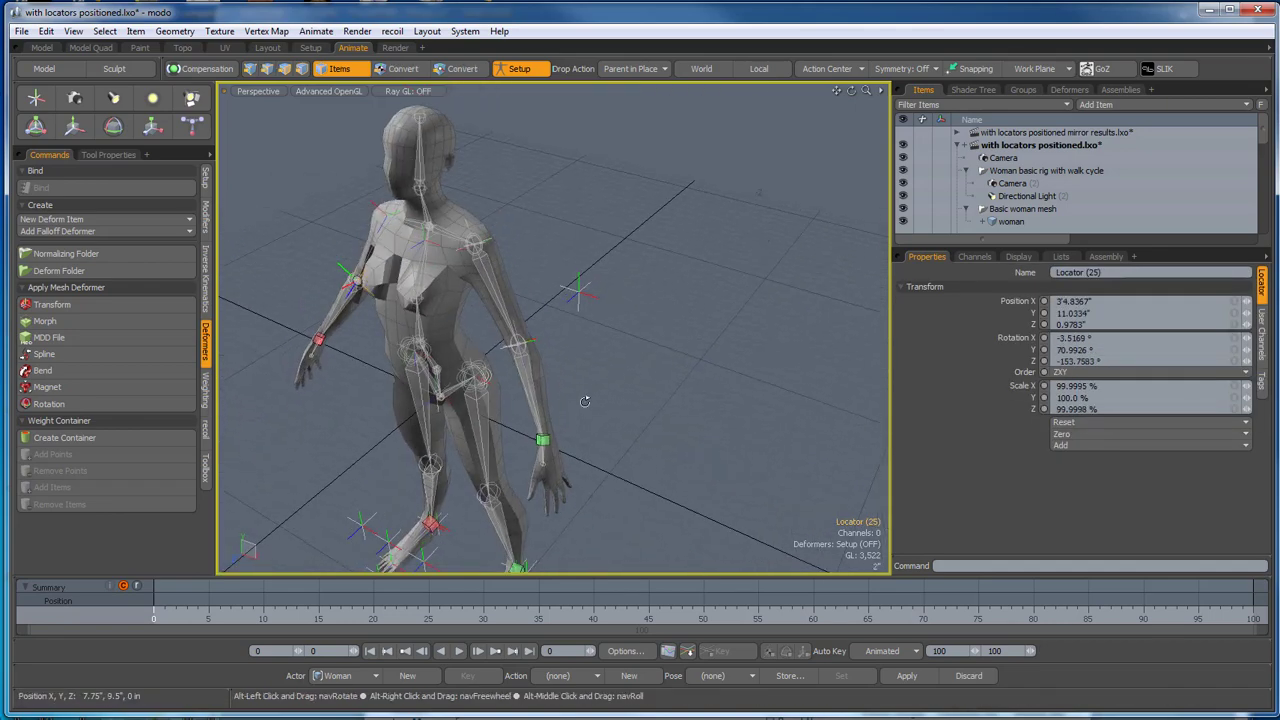
pyautogui.click(581, 295)
pyautogui.click(534, 345)
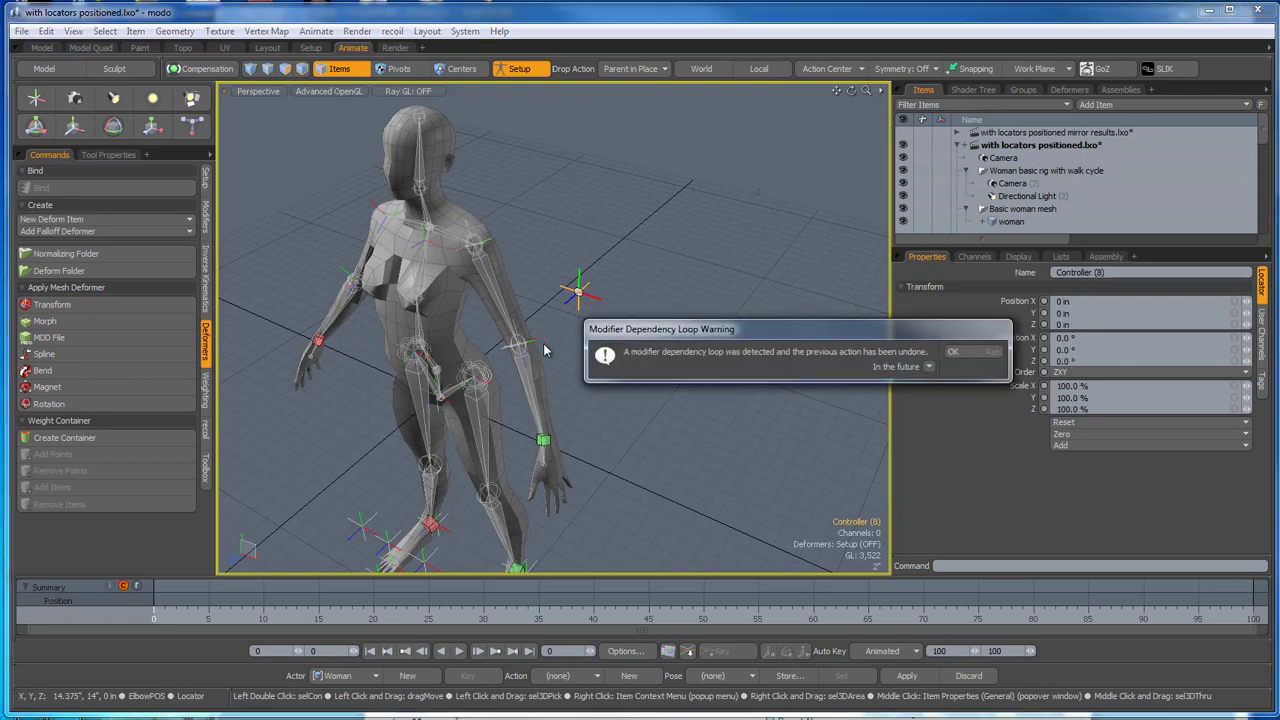
pyautogui.click(958, 354)
pyautogui.keyDown('alt'); pyautogui.moveTo(763, 363); pyautogui.dragTo(728, 364); pyautogui.keyUp('alt')
pyautogui.click(617, 391)
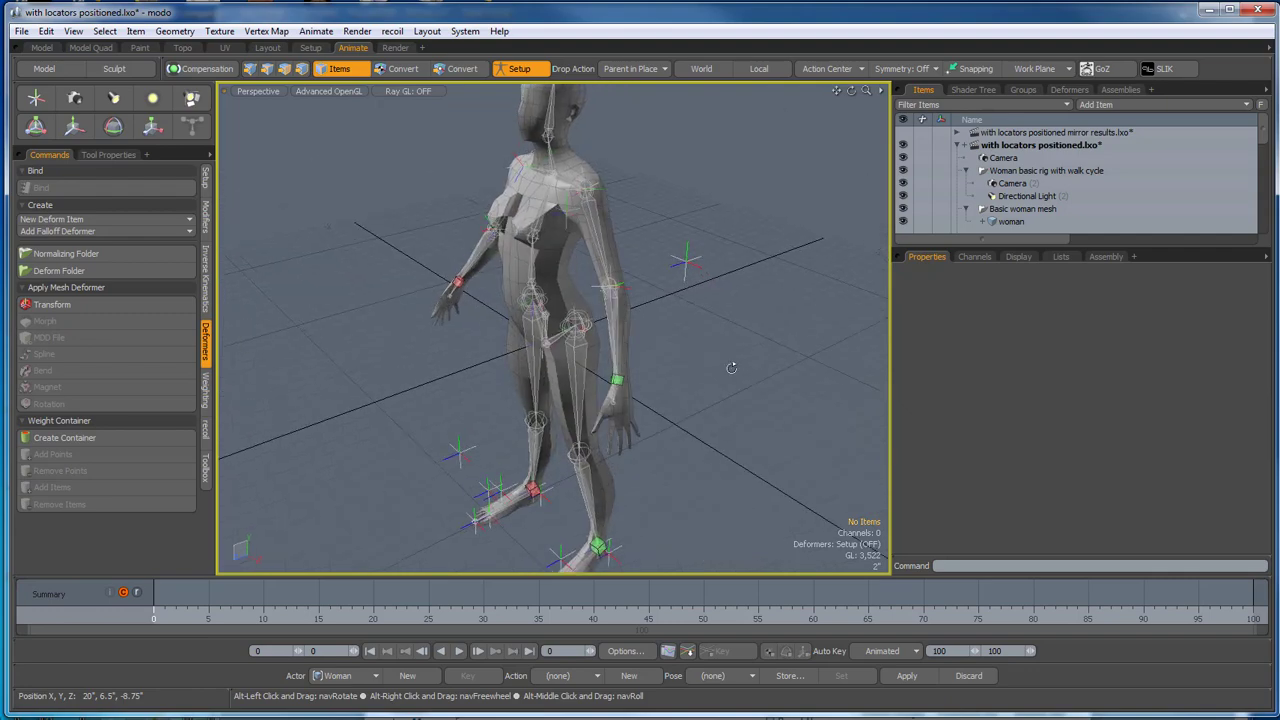
# Parent Controller (8) and Locator (26), the controls behind the two elbows, in place to the pelvis.
pyautogui.scroll(3, 674, 363)
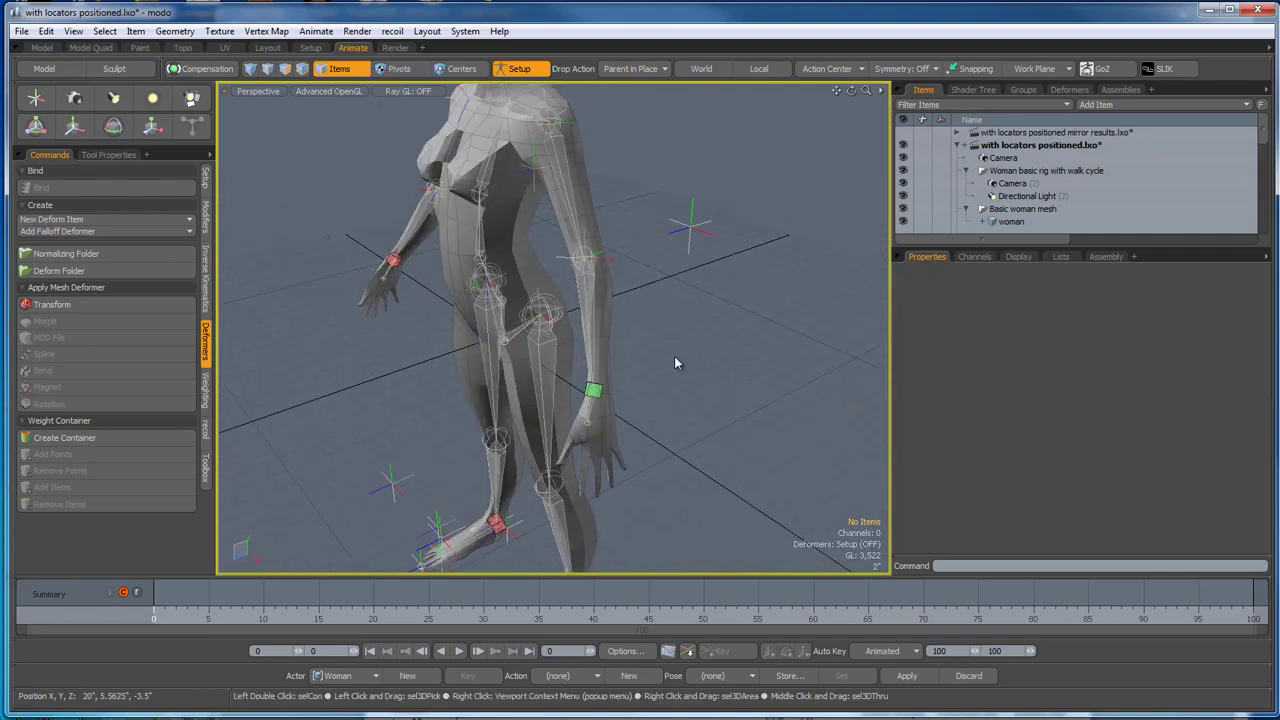
pyautogui.keyDown('alt'); pyautogui.moveTo(674, 363); pyautogui.dragTo(682, 256); pyautogui.keyUp('alt')
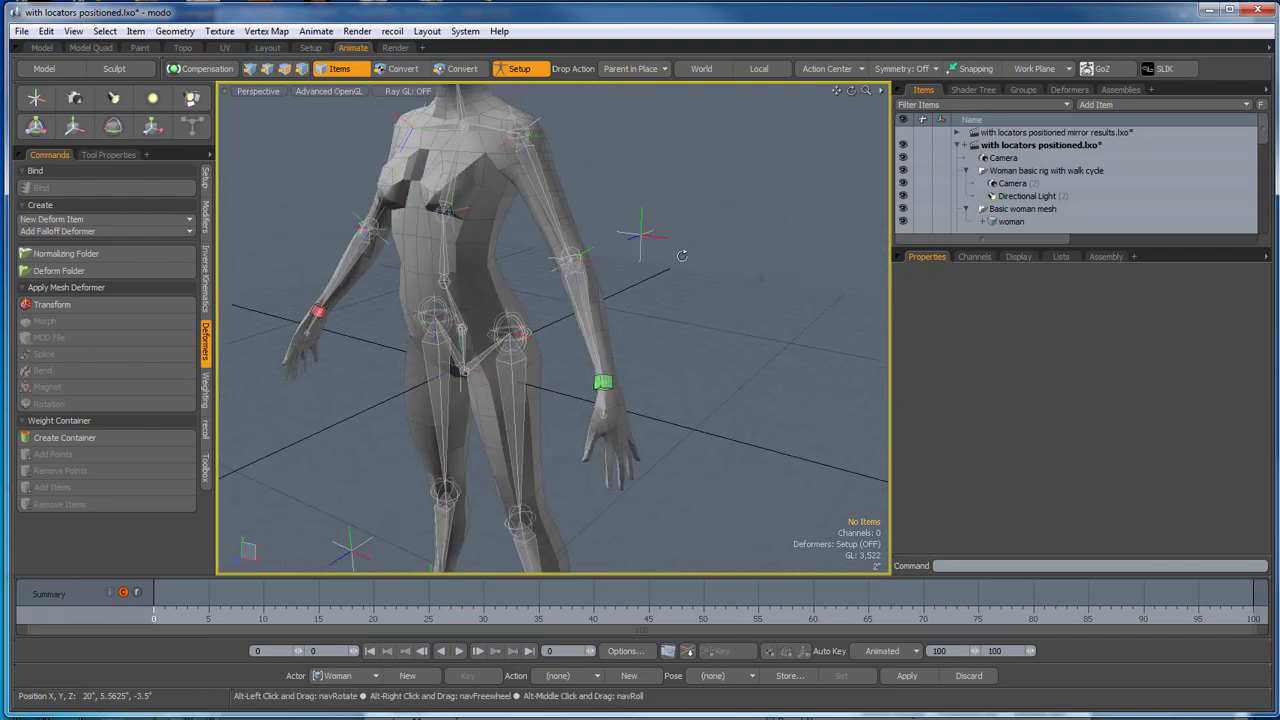
pyautogui.click(645, 238)
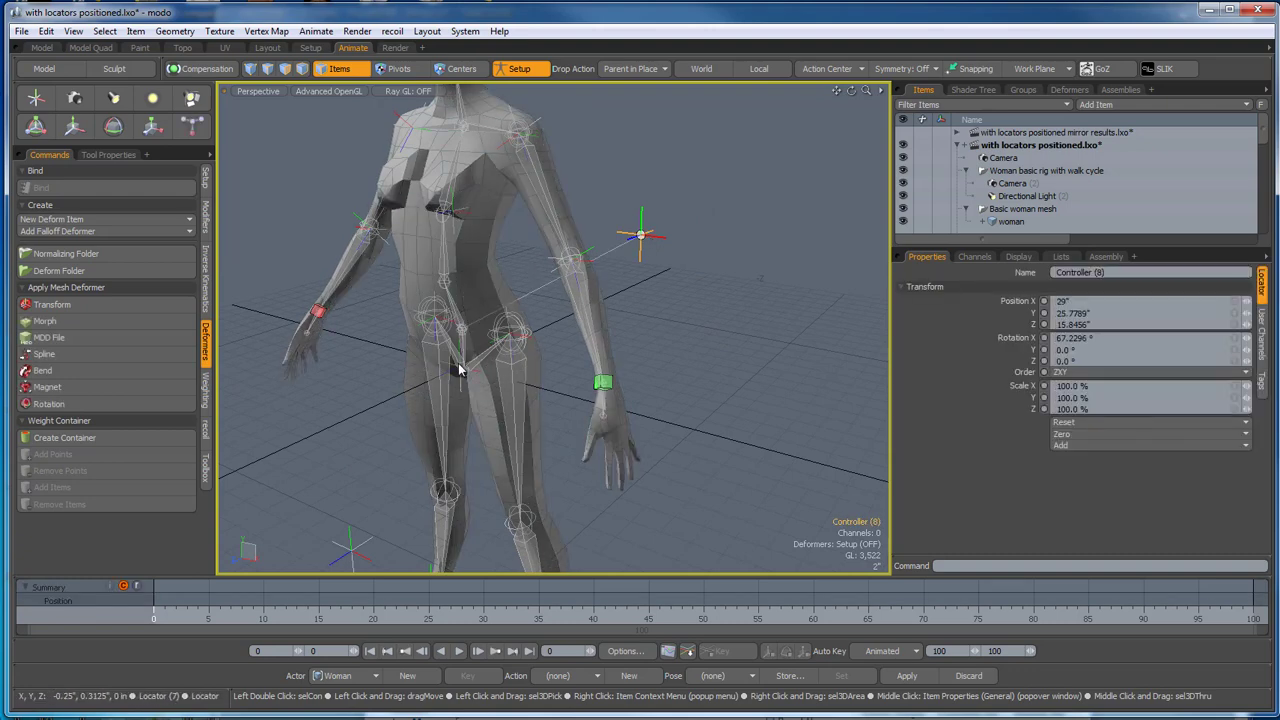
pyautogui.keyDown('alt'); pyautogui.moveTo(459, 370); pyautogui.dragTo(425, 362); pyautogui.keyUp('alt')
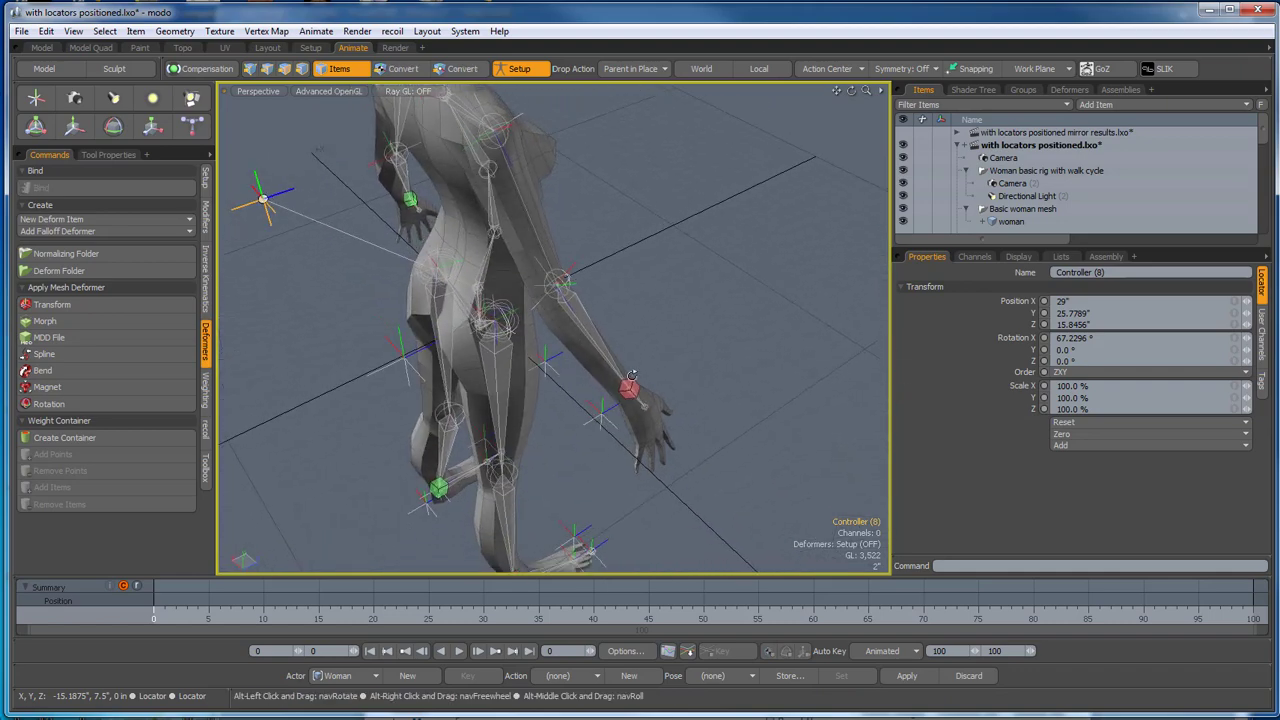
pyautogui.click(467, 313)
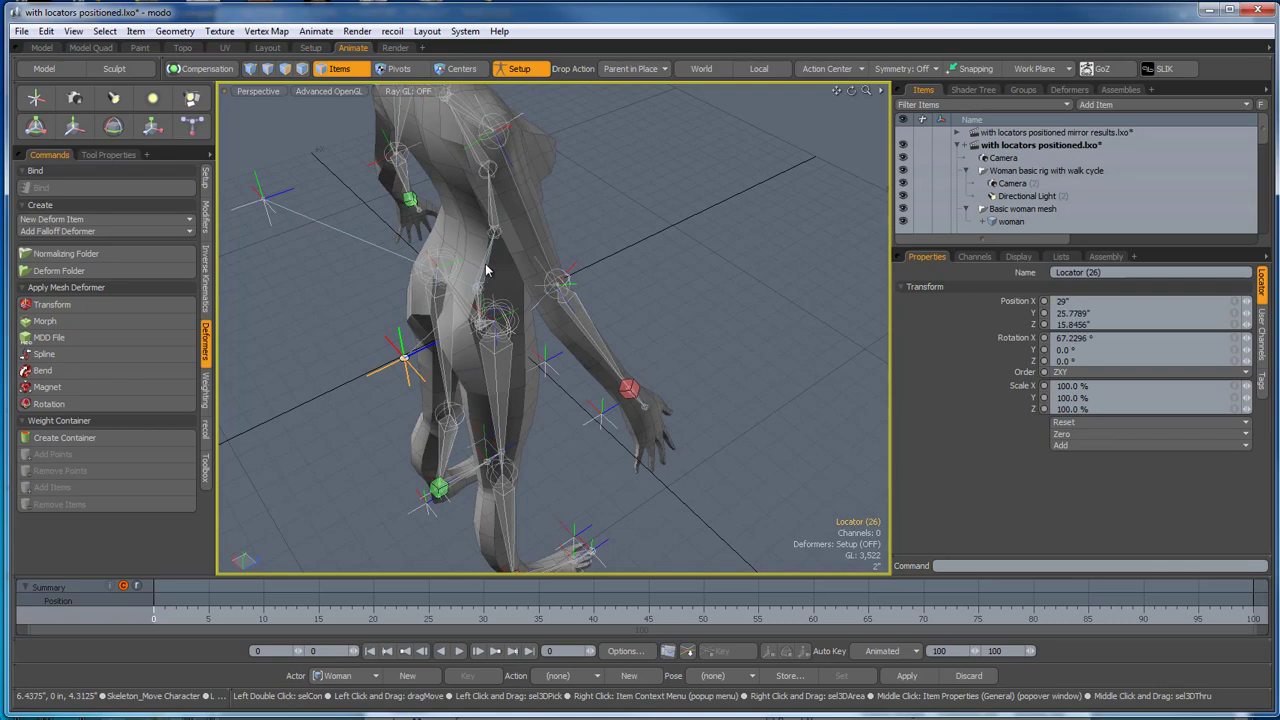
pyautogui.keyDown('alt'); pyautogui.moveTo(487, 270); pyautogui.dragTo(455, 337); pyautogui.keyUp('alt')
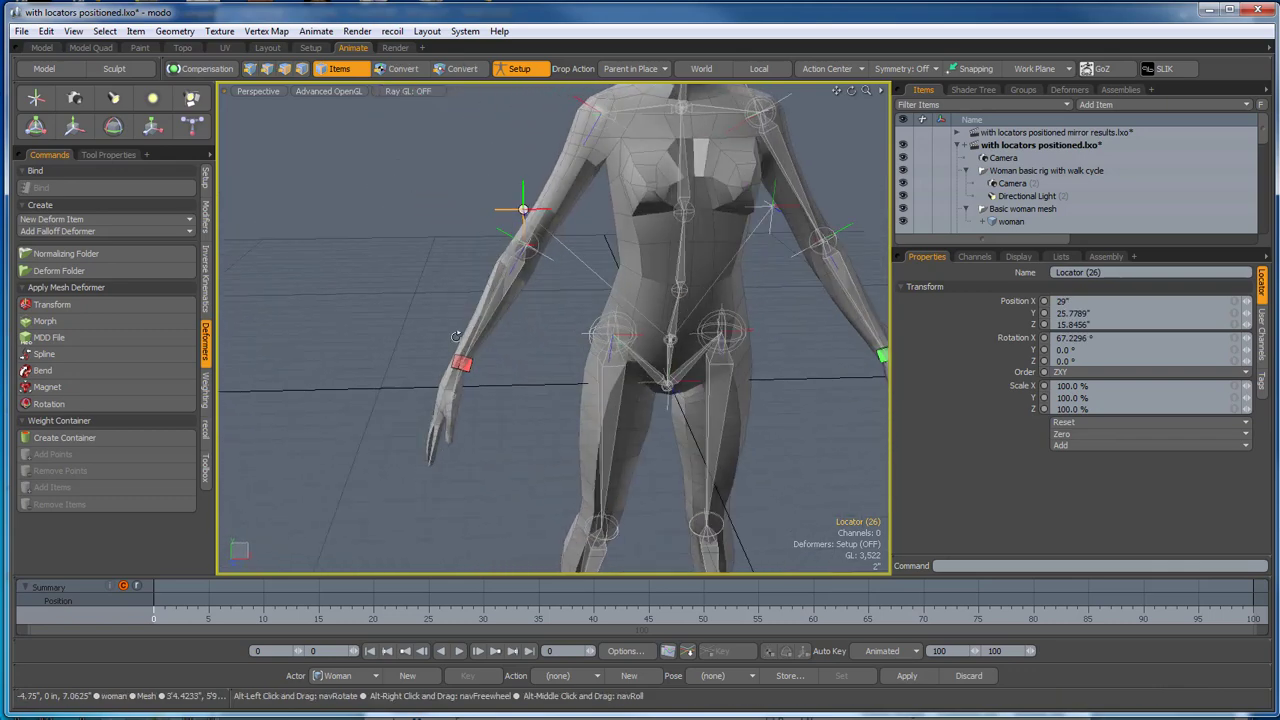
pyautogui.scroll(-5, 464, 350)
pyautogui.keyDown('alt'); pyautogui.moveTo(694, 417); pyautogui.dragTo(652, 392); pyautogui.keyUp('alt')
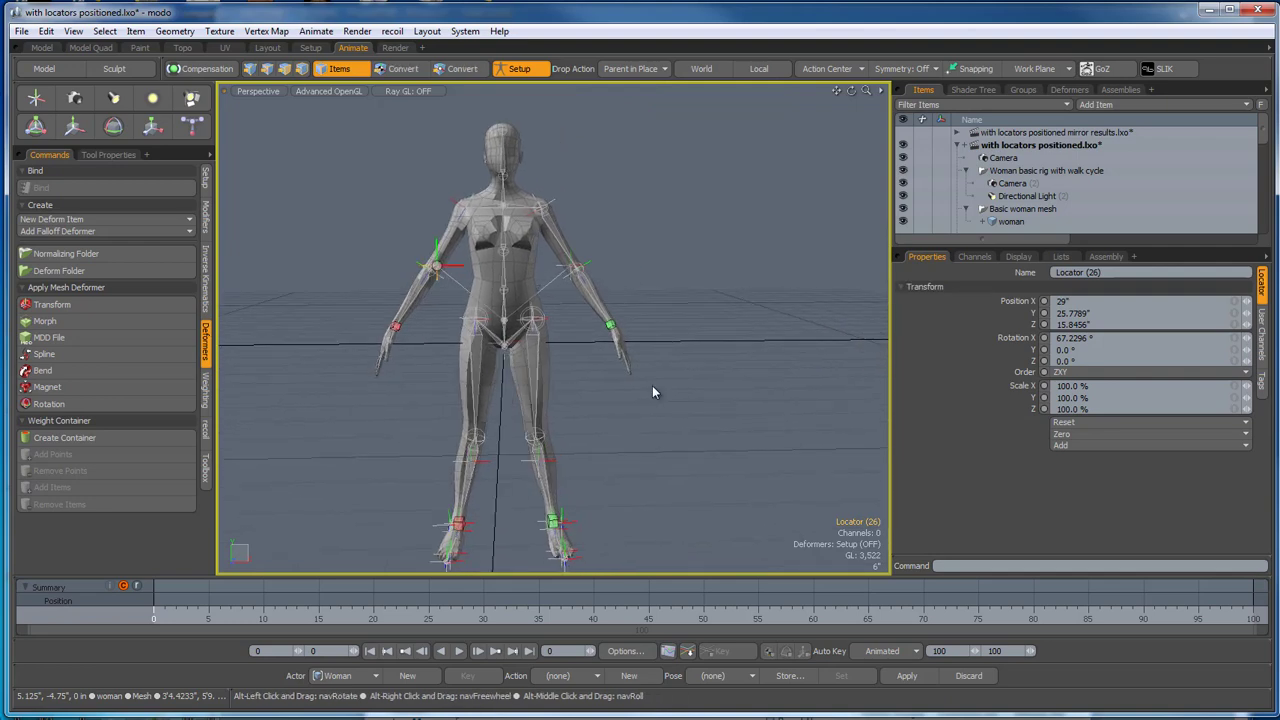
pyautogui.scroll(5, 503, 163)
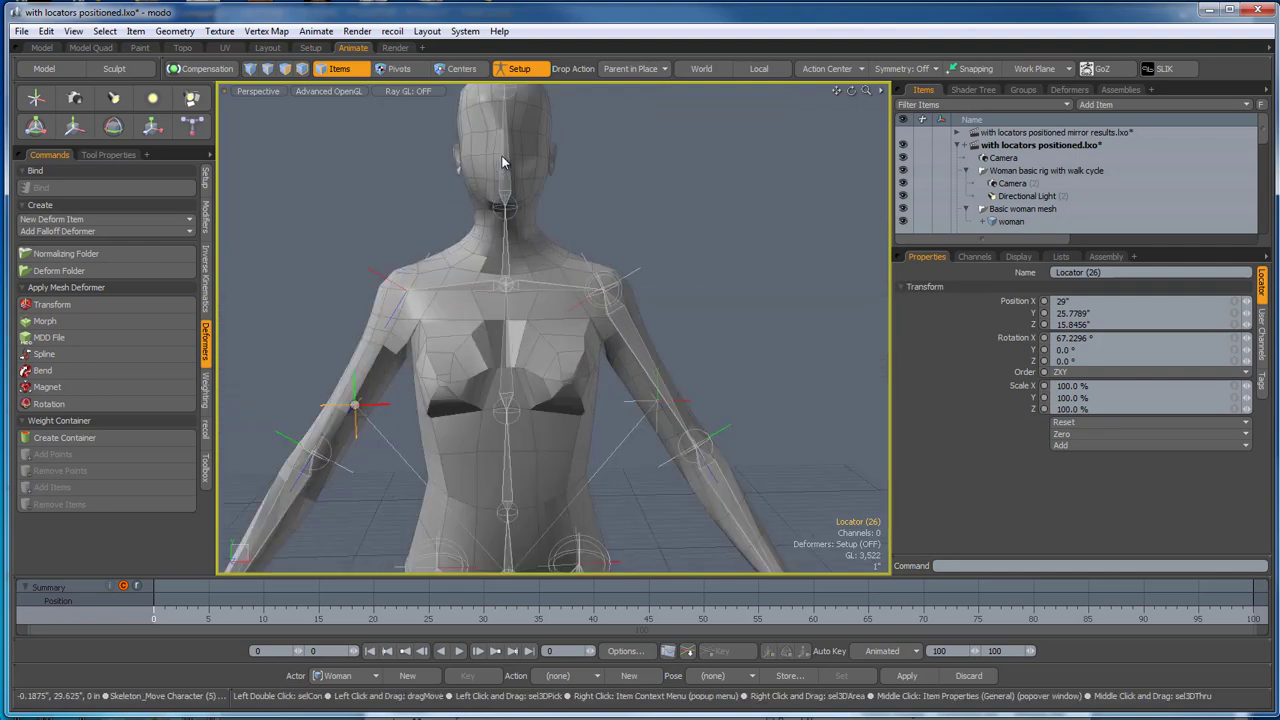
pyautogui.scroll(-5, 508, 178)
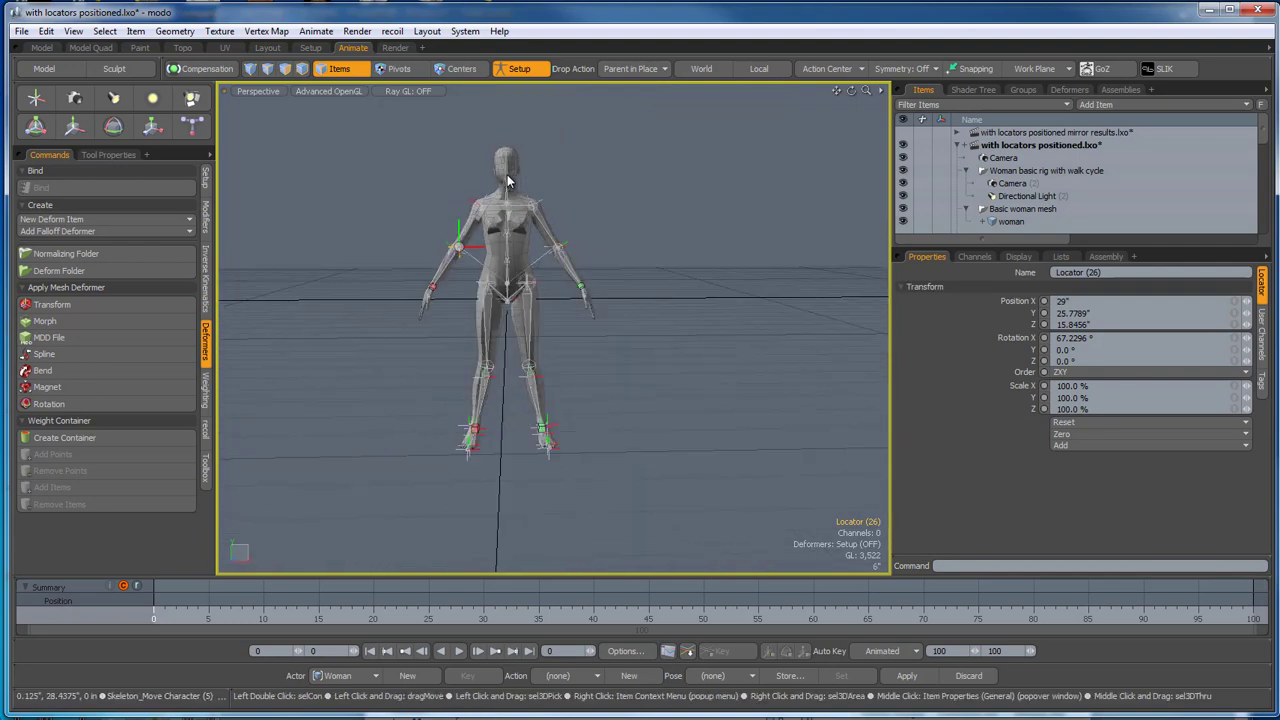
# Select the two controllers in front of the knees, the two behind the elbows and the pelvis control together.
pyautogui.keyDown('alt'); pyautogui.moveTo(629, 320); pyautogui.dragTo(653, 270); pyautogui.keyUp('alt')
pyautogui.click(656, 362)
pyautogui.keyDown('alt'); pyautogui.moveTo(682, 316); pyautogui.dragTo(605, 323); pyautogui.keyUp('alt')
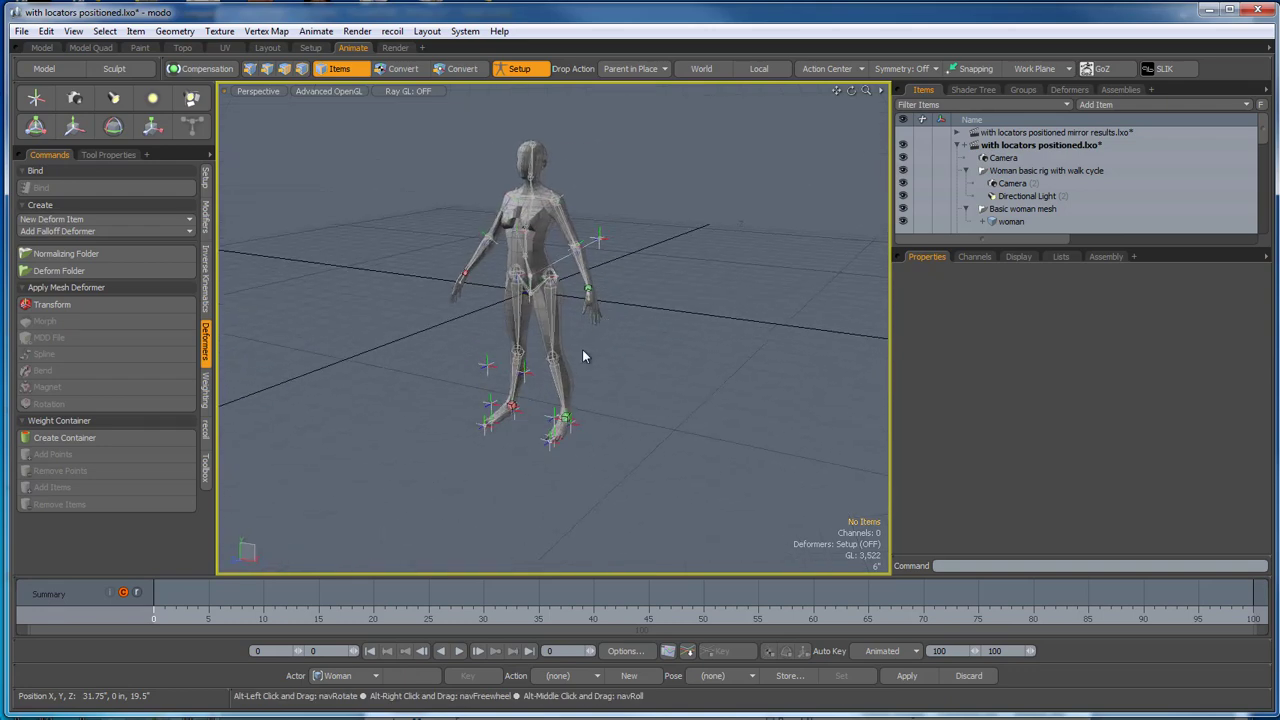
pyautogui.scroll(5, 534, 366)
pyautogui.keyDown('alt'); pyautogui.moveTo(534, 366); pyautogui.dragTo(588, 446); pyautogui.keyUp('alt')
pyautogui.click(511, 390)
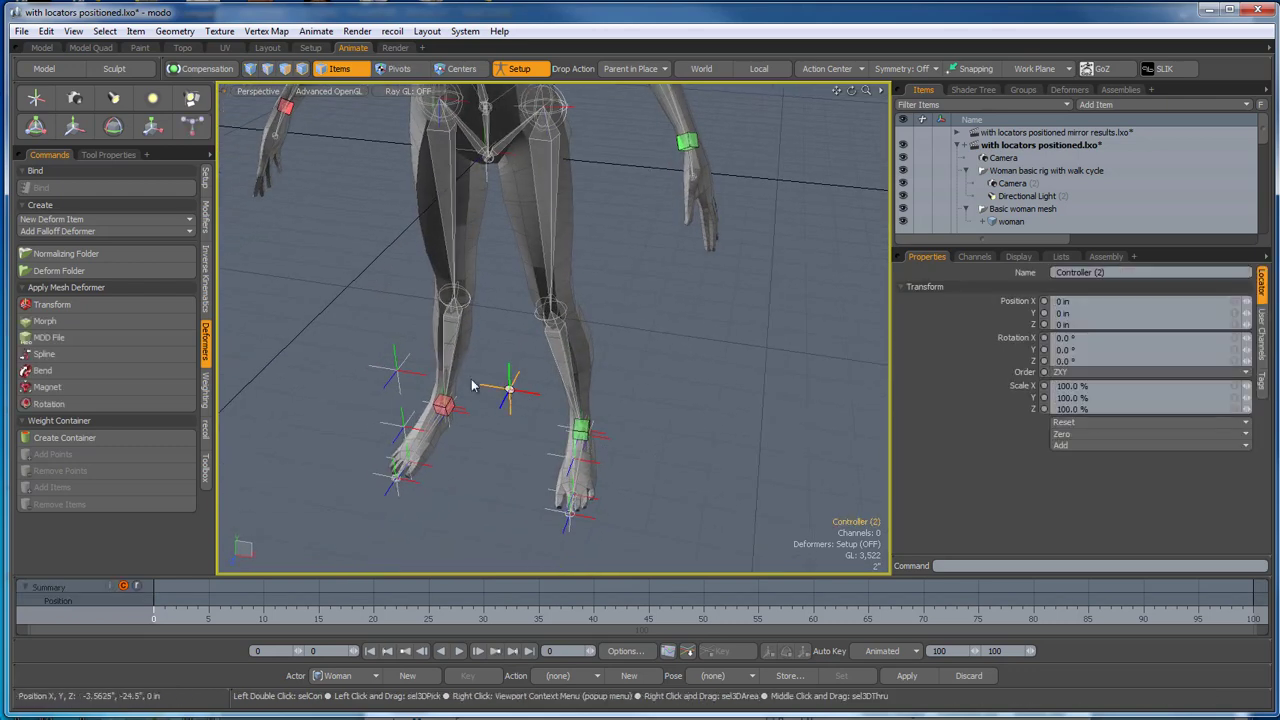
pyautogui.scroll(-3, 466, 391)
pyautogui.keyDown('alt'); pyautogui.moveTo(657, 326); pyautogui.dragTo(642, 376); pyautogui.keyUp('alt')
pyautogui.keyDown('shift'); pyautogui.click(573, 166); pyautogui.keyUp('shift')
pyautogui.keyDown('alt'); pyautogui.moveTo(573, 166); pyautogui.dragTo(452, 228); pyautogui.keyUp('alt')
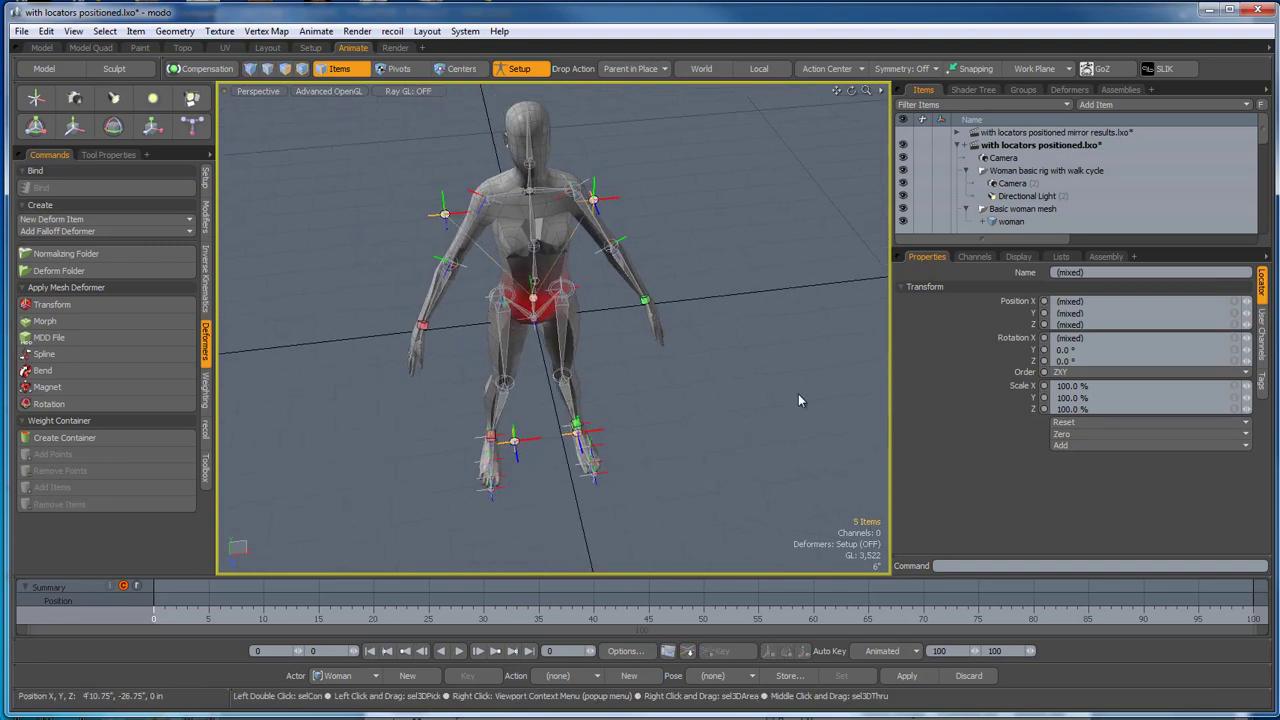
# Give the five selected controls a custom locator shape and set it to Cone.
pyautogui.click(1035, 257)
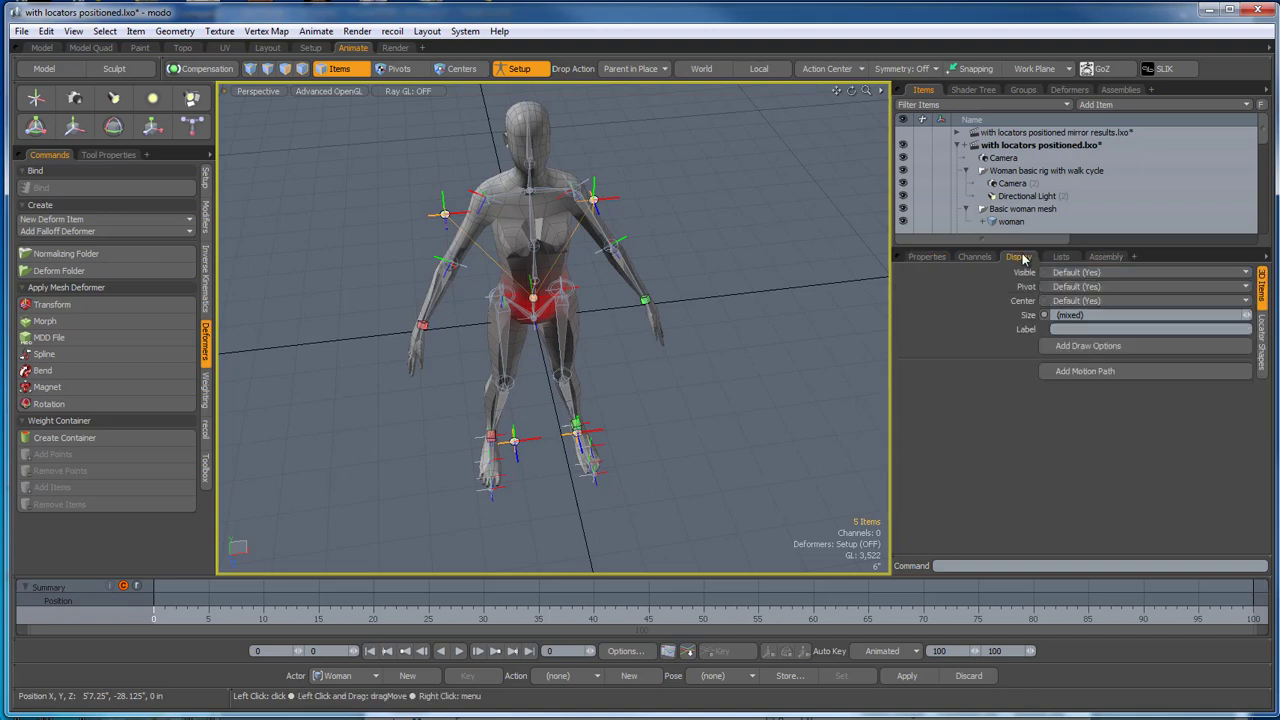
pyautogui.click(1263, 340)
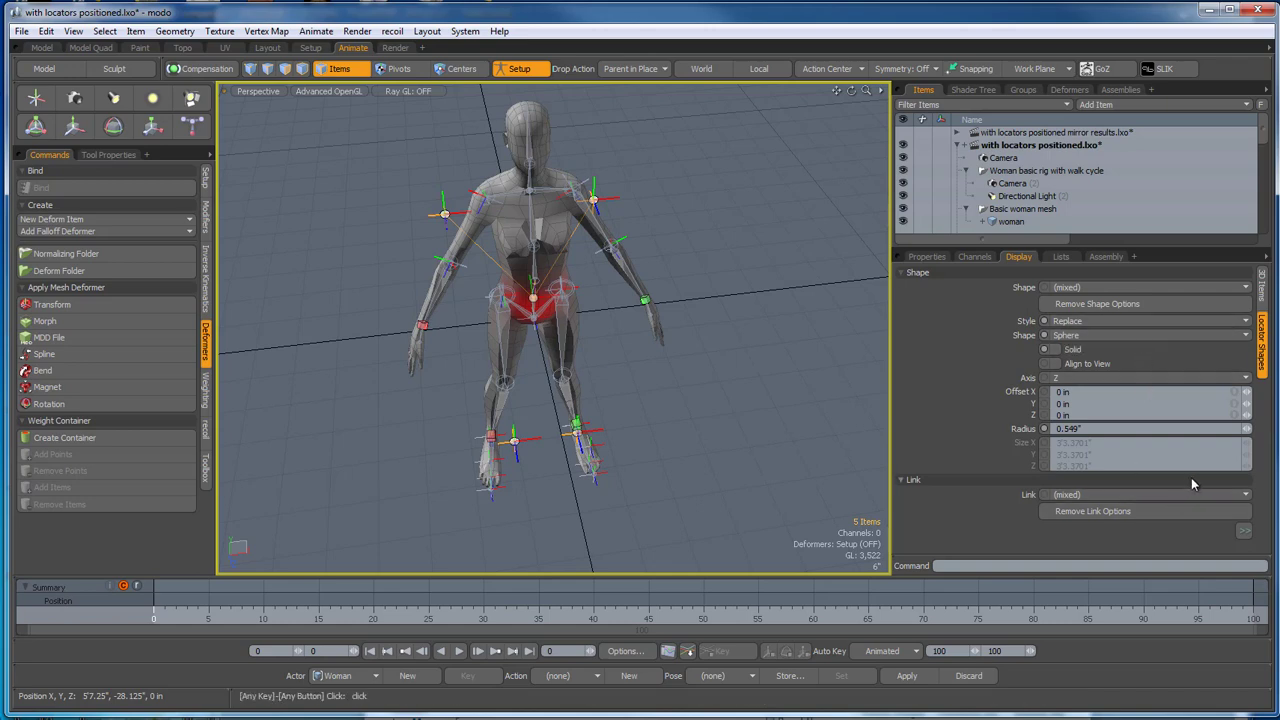
pyautogui.click(1168, 290)
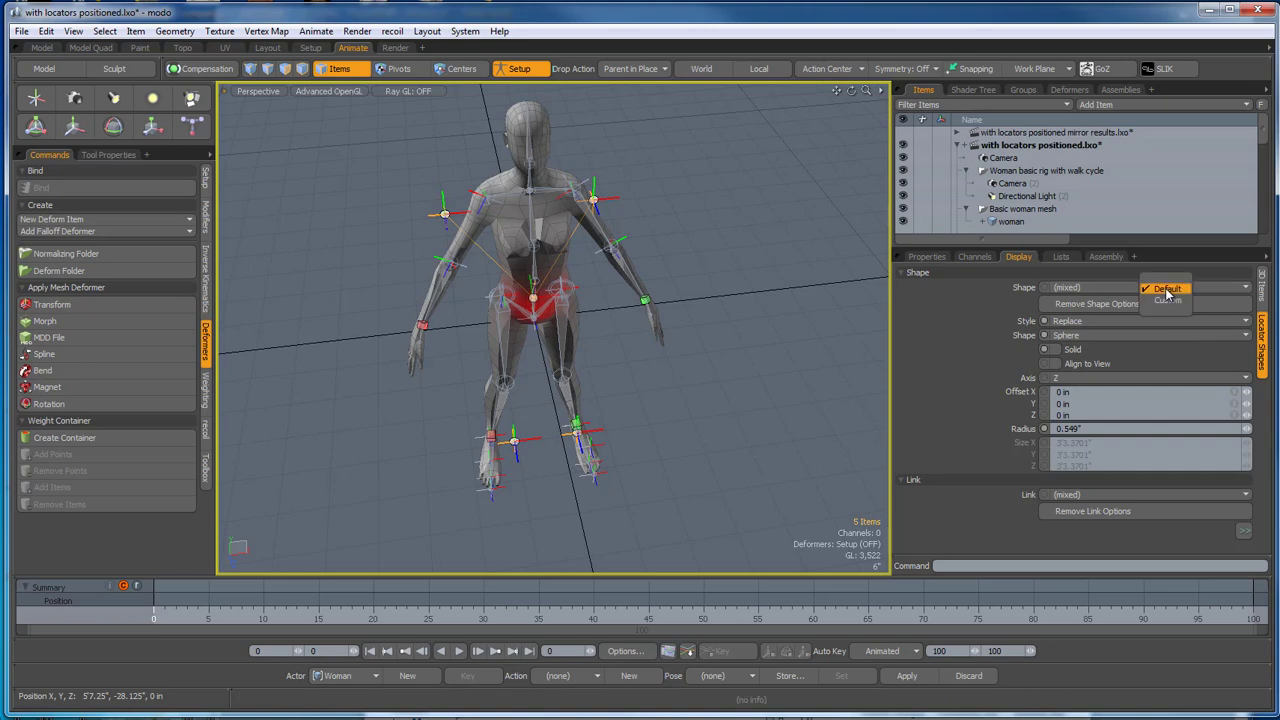
pyautogui.click(1166, 299)
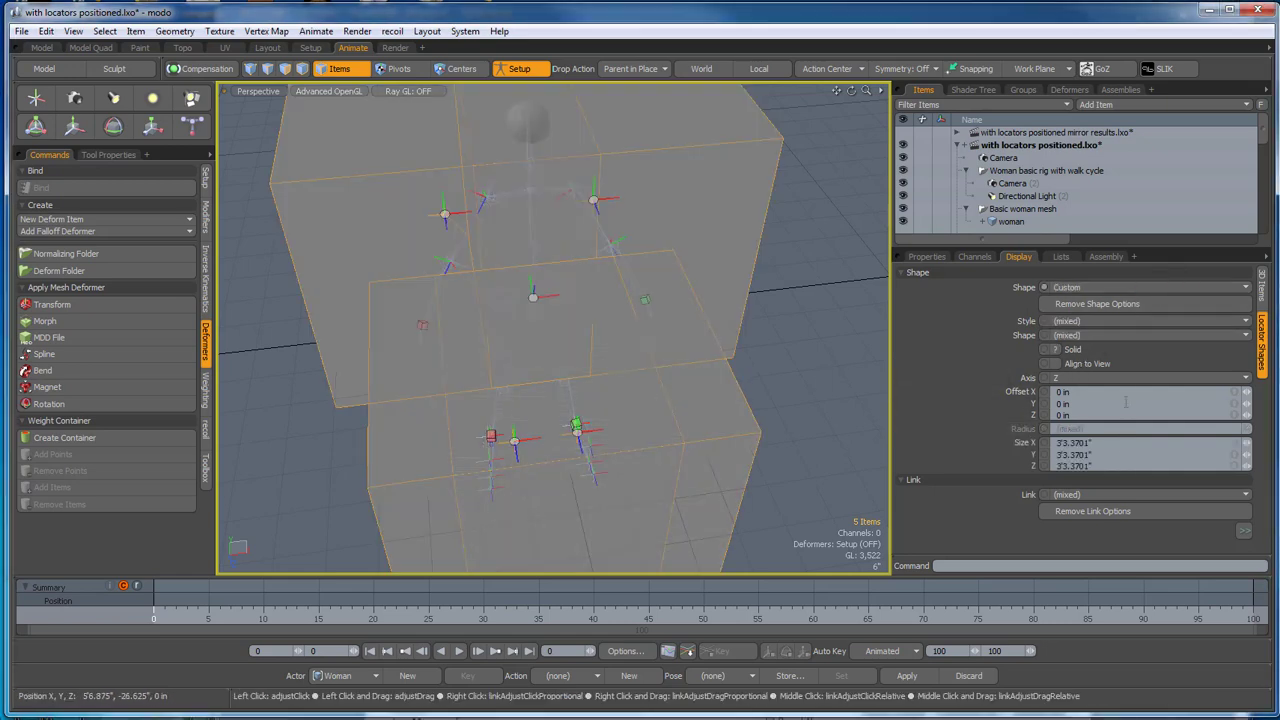
pyautogui.click(1121, 335)
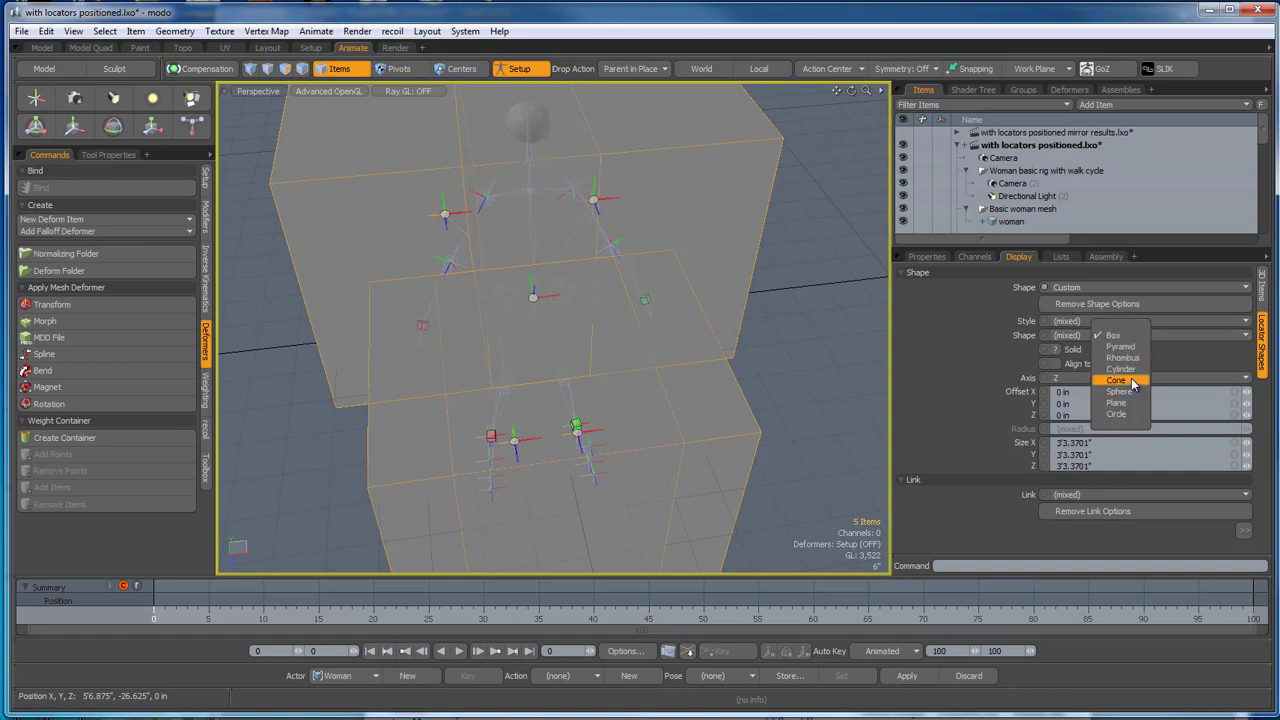
pyautogui.click(1131, 381)
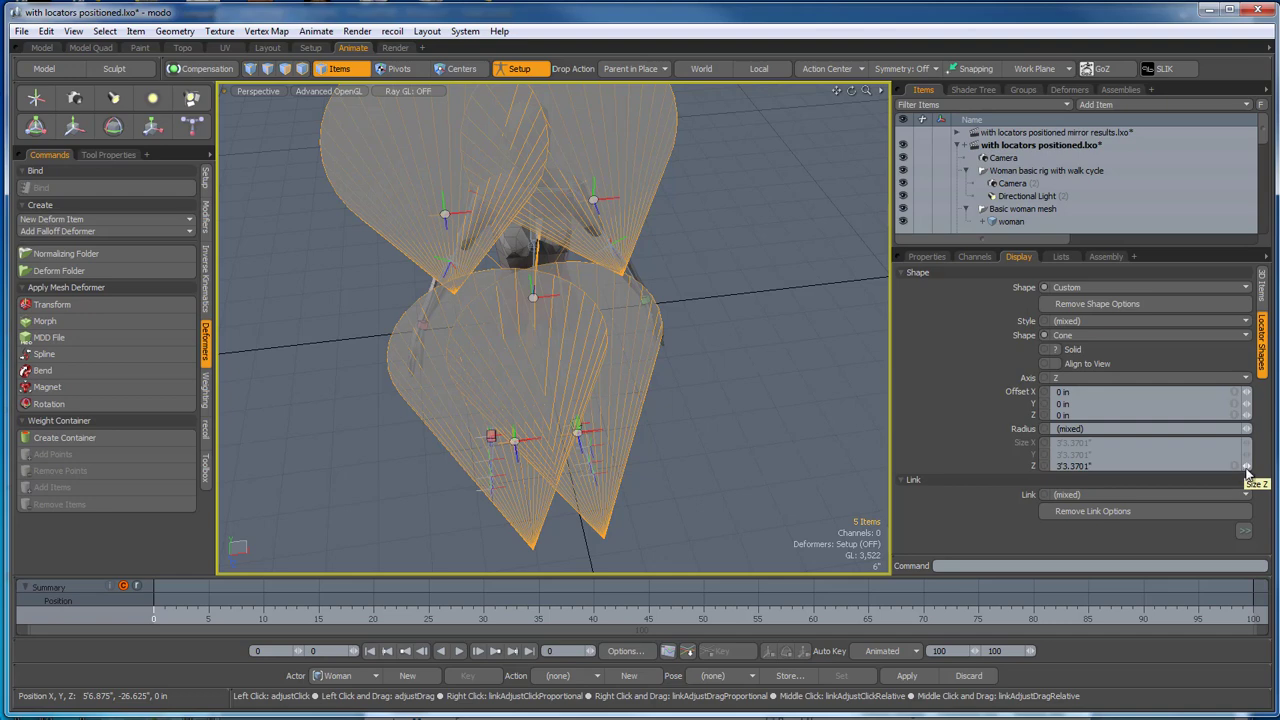
# Reduce the cone shapes to a radius of 1.11" and a Z size of 1.81", and check them from the side.
pyautogui.moveTo(1246, 467)
pyautogui.mouseDown()
pyautogui.moveTo(1220, 467)
pyautogui.moveTo(1232, 467)
pyautogui.mouseUp()
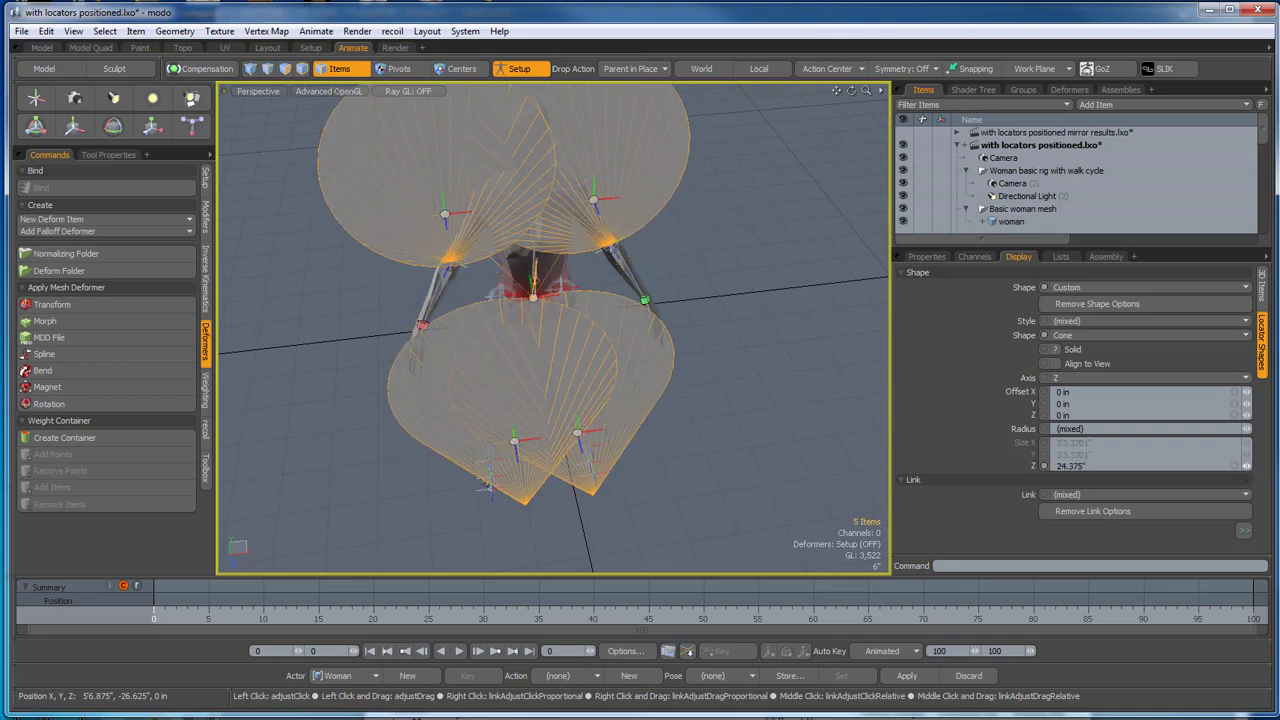
pyautogui.moveTo(1246, 428); pyautogui.dragTo(1227, 466)
pyautogui.keyDown('alt'); pyautogui.moveTo(704, 455); pyautogui.dragTo(792, 460); pyautogui.keyUp('alt')
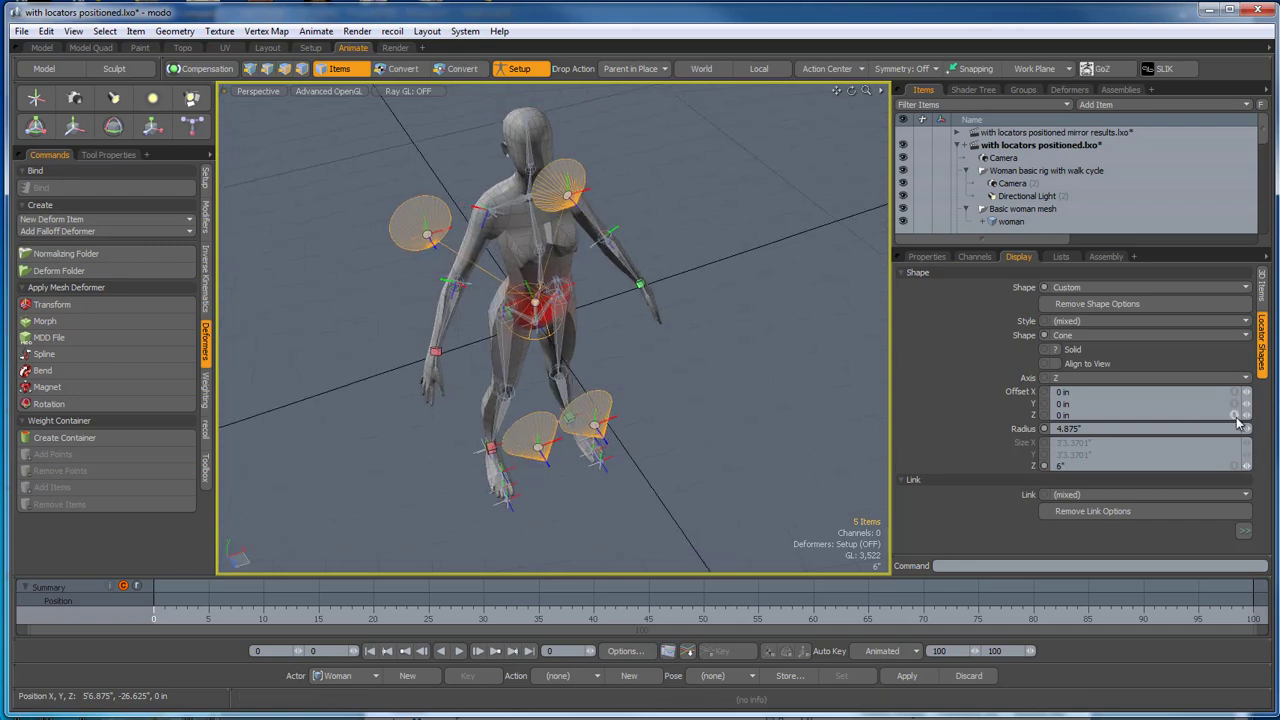
pyautogui.moveTo(1246, 428)
pyautogui.mouseDown()
pyautogui.moveTo(1235, 428)
pyautogui.moveTo(1247, 443)
pyautogui.mouseUp()
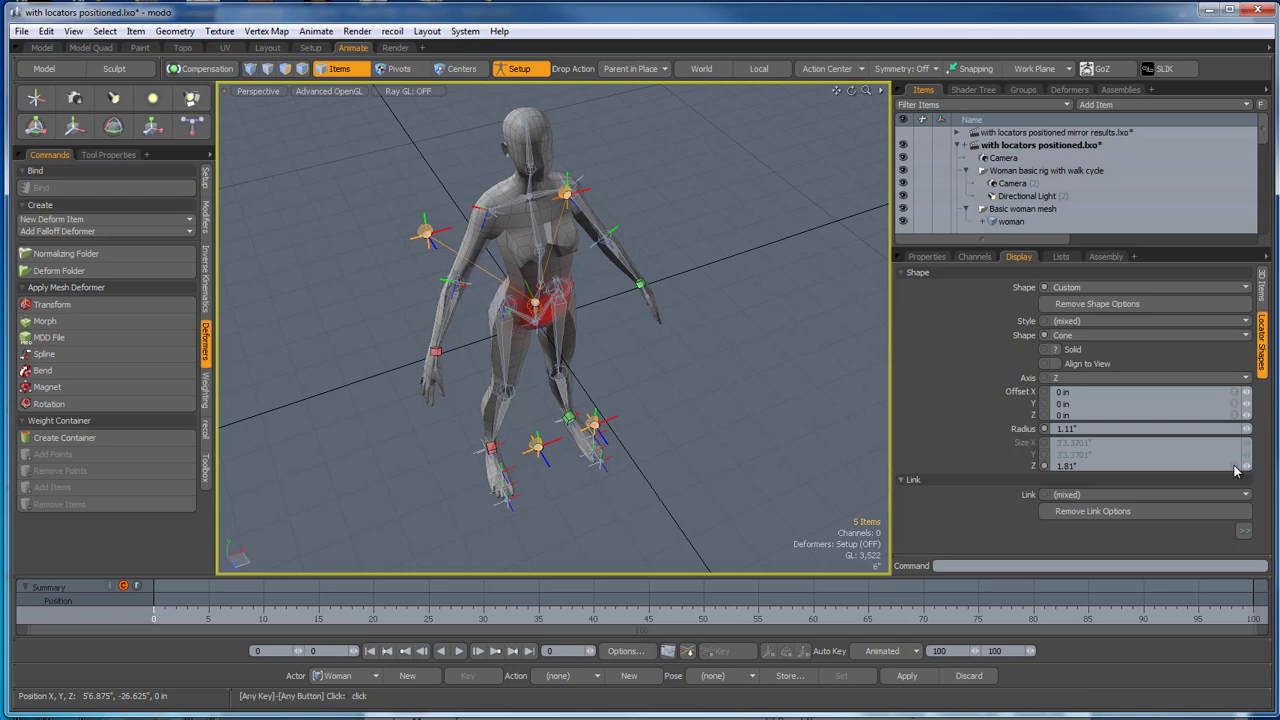
pyautogui.keyDown('alt'); pyautogui.moveTo(814, 451); pyautogui.dragTo(785, 383); pyautogui.keyUp('alt')
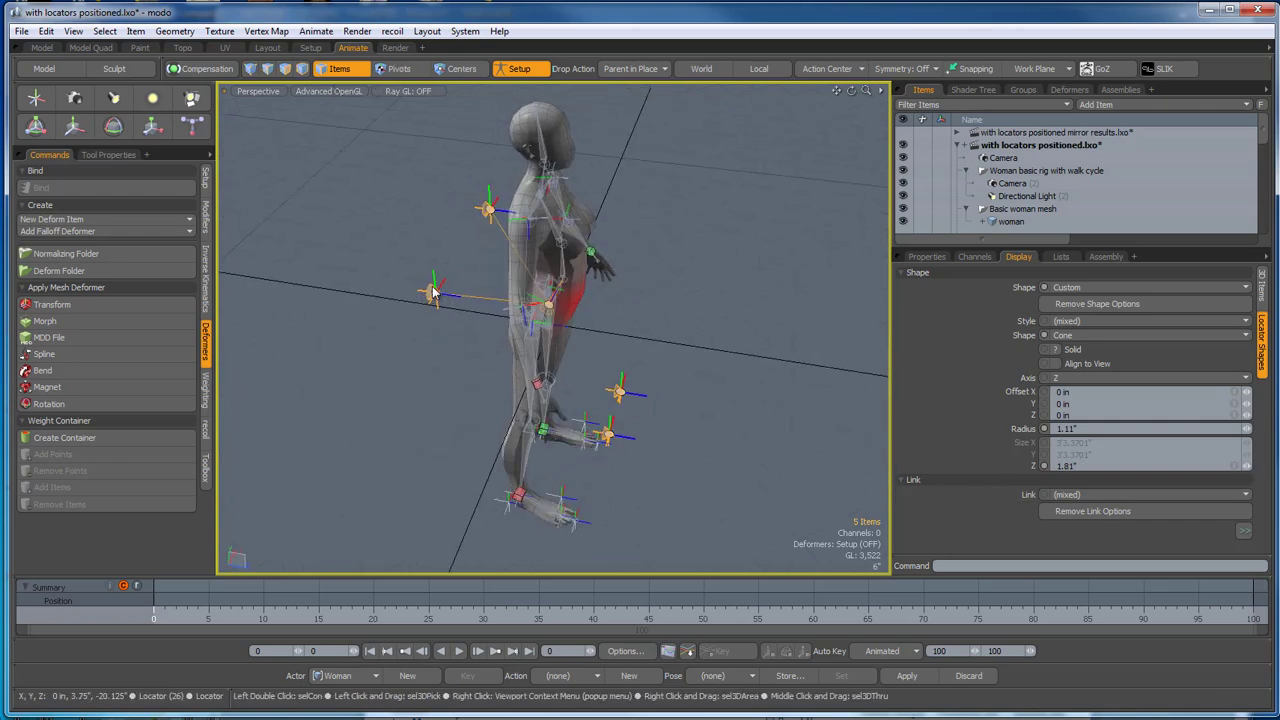
pyautogui.scroll(5, 430, 291)
pyautogui.scroll(-5, 430, 291)
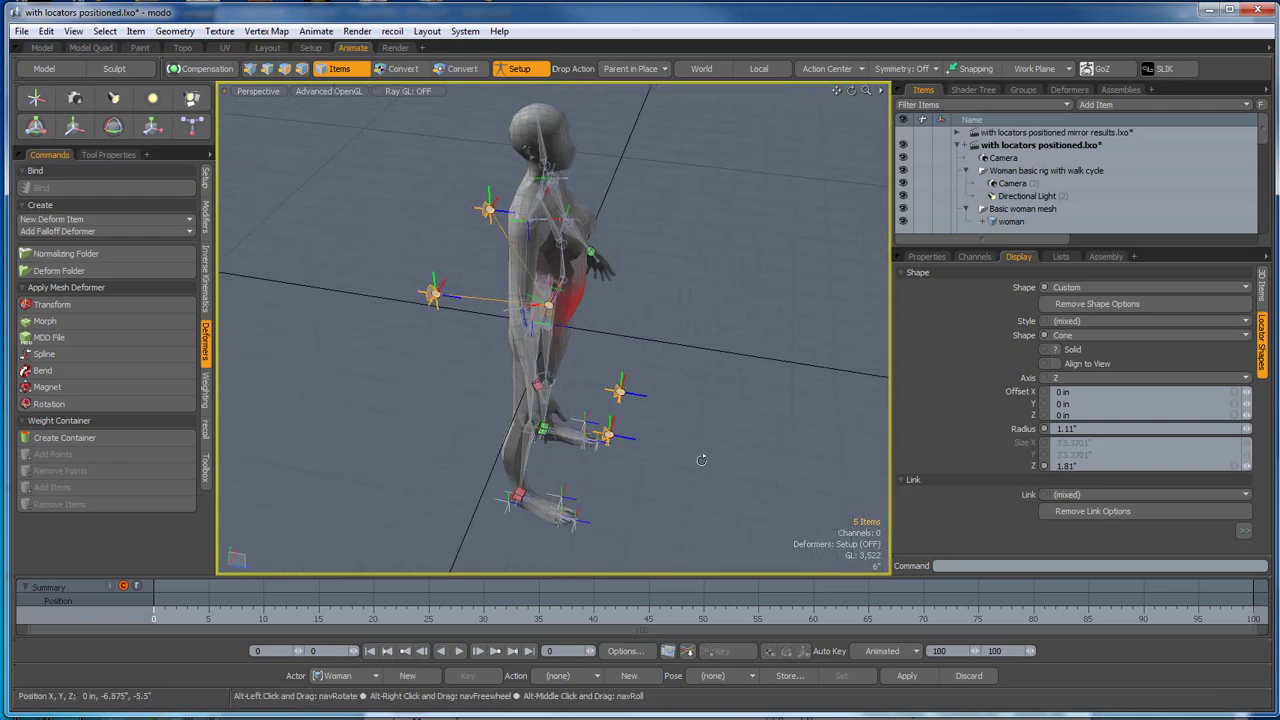
pyautogui.keyDown('alt'); pyautogui.moveTo(694, 449); pyautogui.dragTo(706, 472); pyautogui.keyUp('alt')
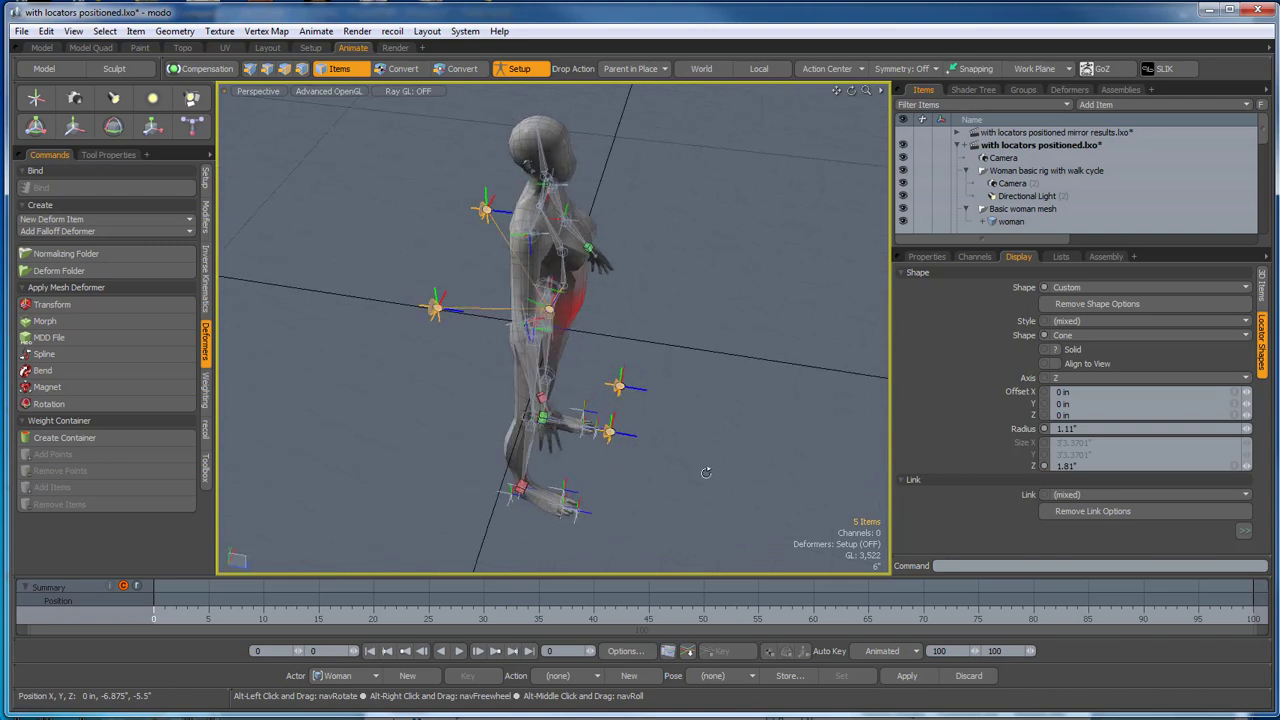
pyautogui.click(706, 474)
pyautogui.keyDown('alt'); pyautogui.moveTo(706, 474); pyautogui.dragTo(636, 451); pyautogui.keyUp('alt')
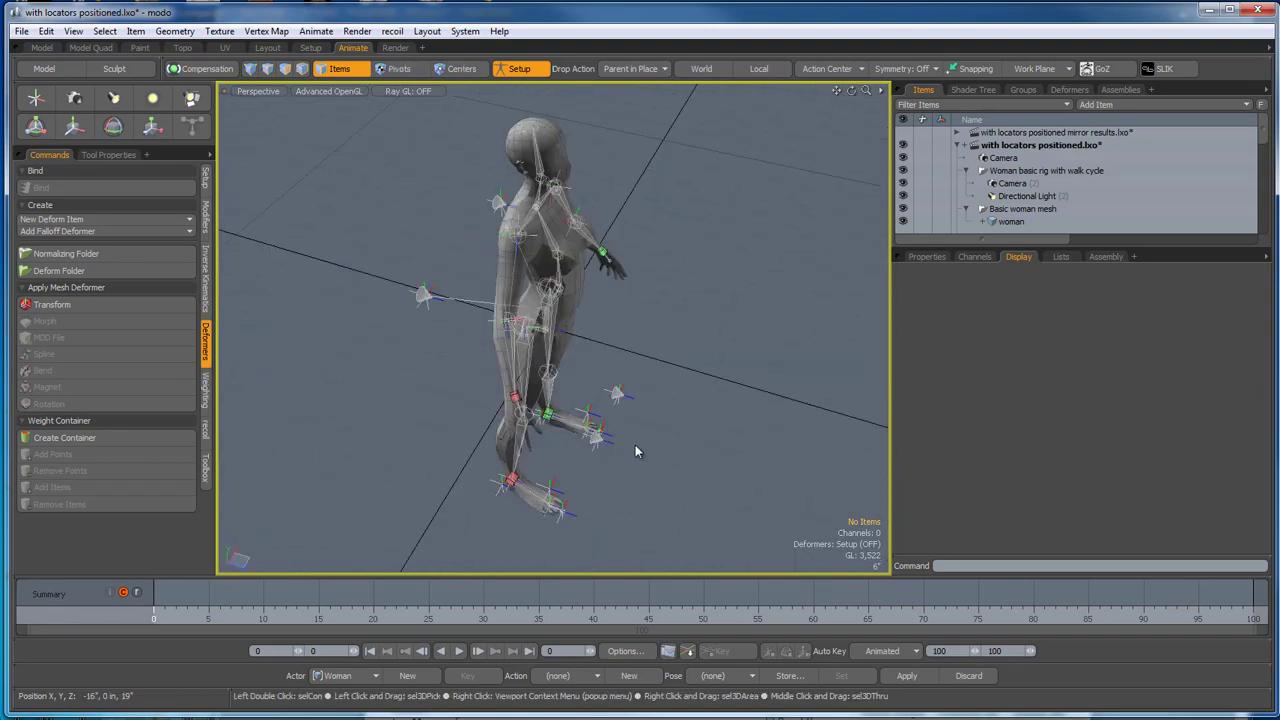
# Restore the five-control selection, add draw options and set a User fill in bright green (0.18, 1.0, 0.02).
pyautogui.hotkey('ctrl', 'z')
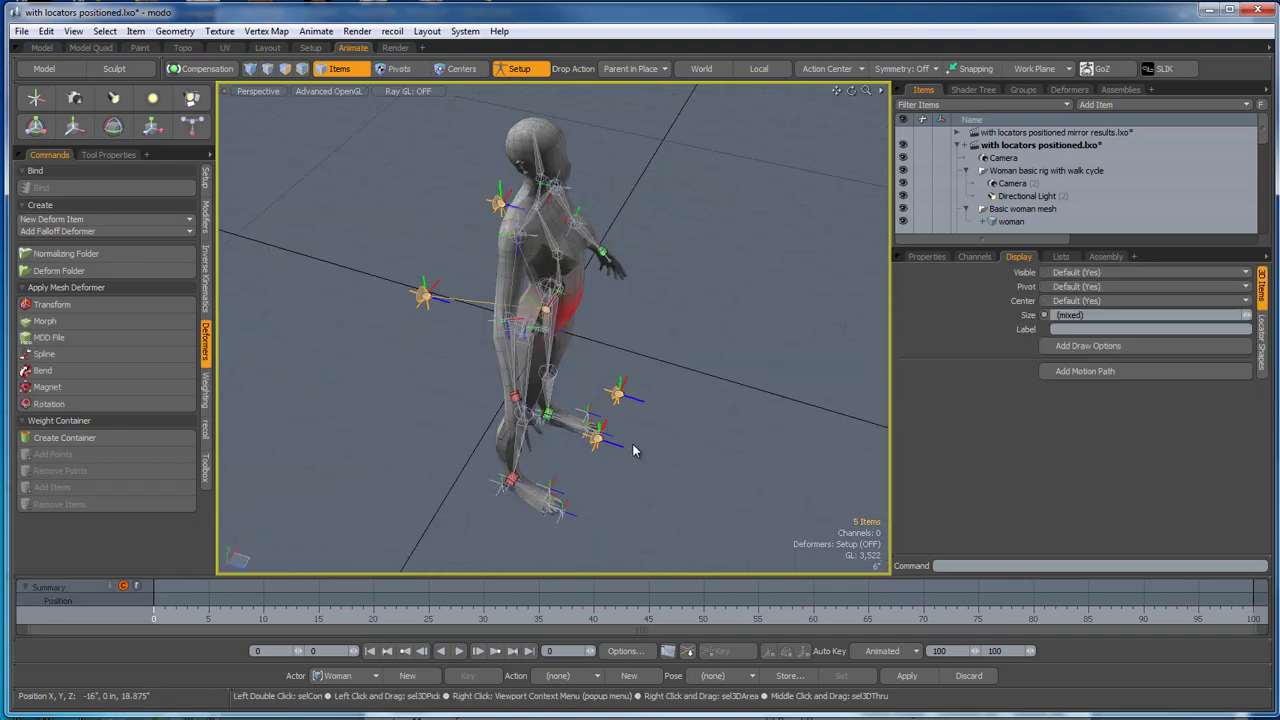
pyautogui.click(1163, 345)
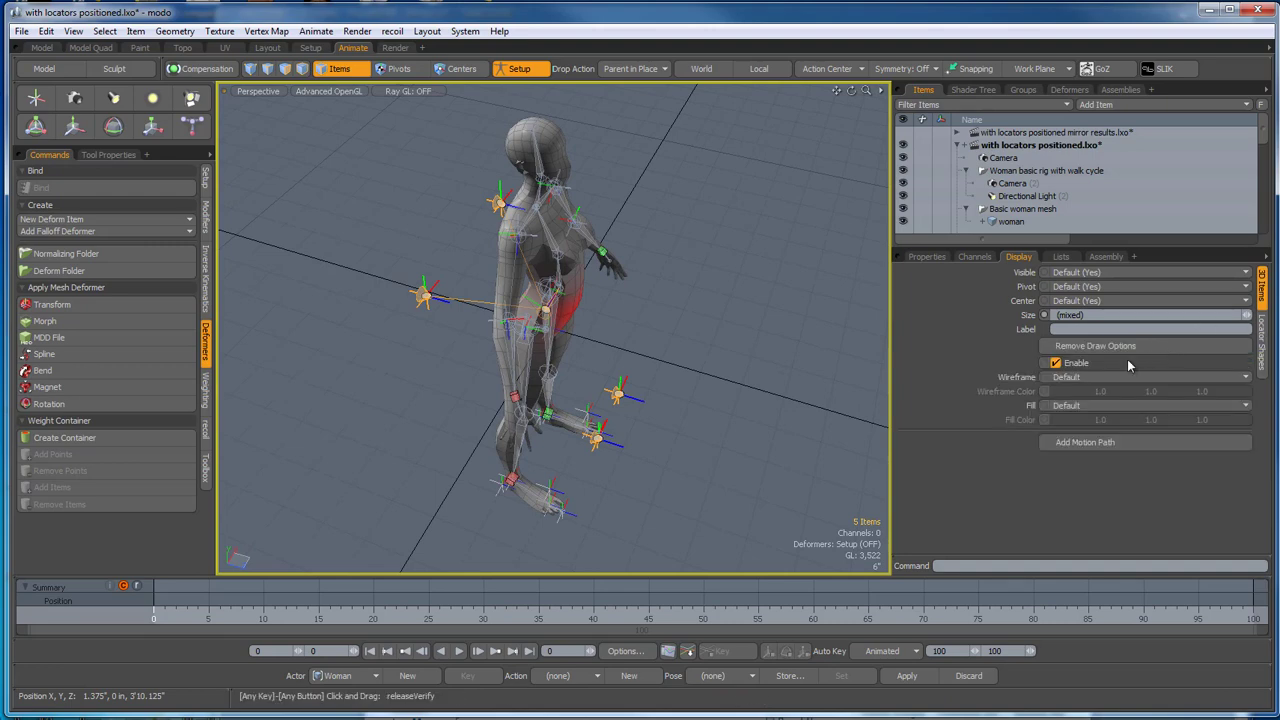
pyautogui.click(1086, 405)
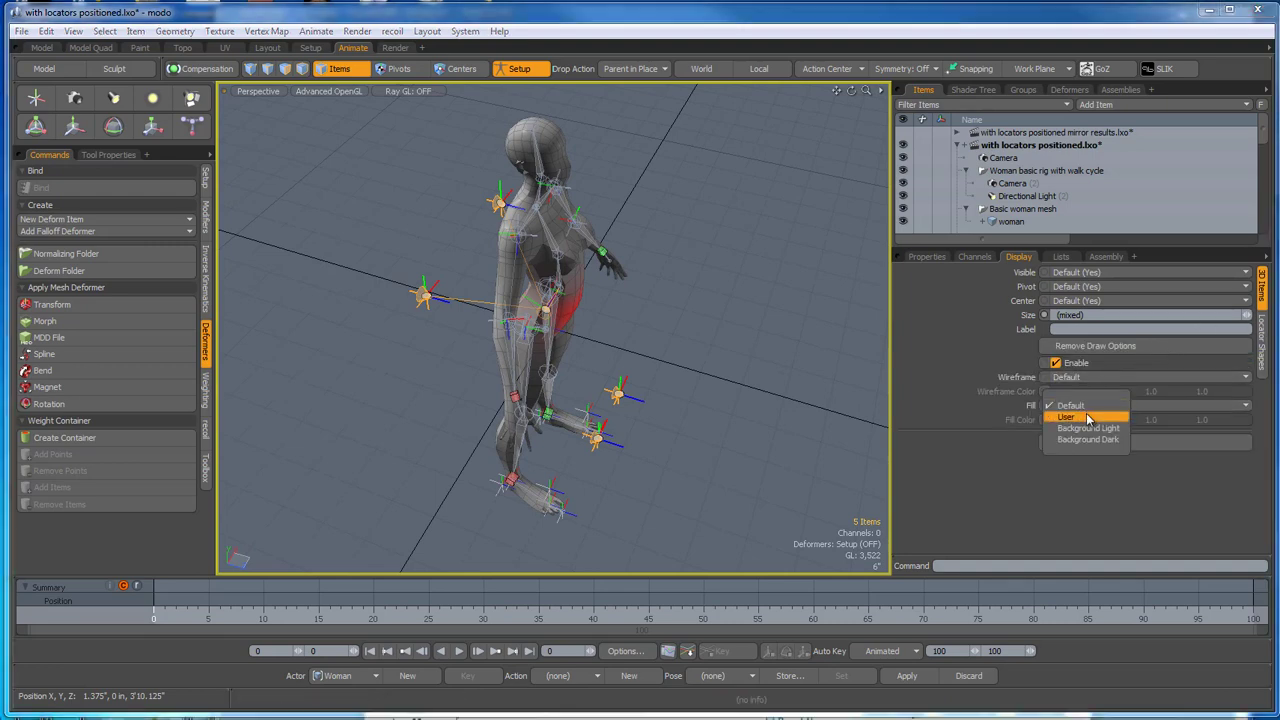
pyautogui.click(1090, 420)
pyautogui.click(1090, 420)
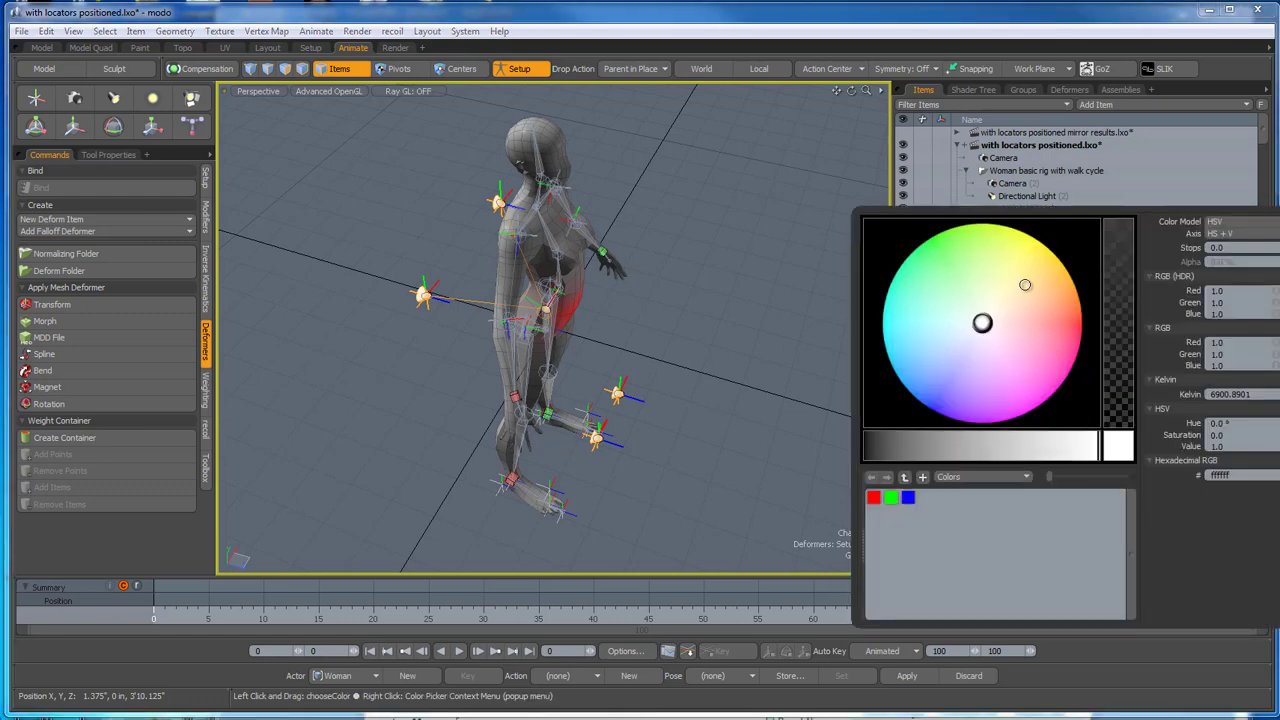
pyautogui.moveTo(958, 251); pyautogui.dragTo(947, 231)
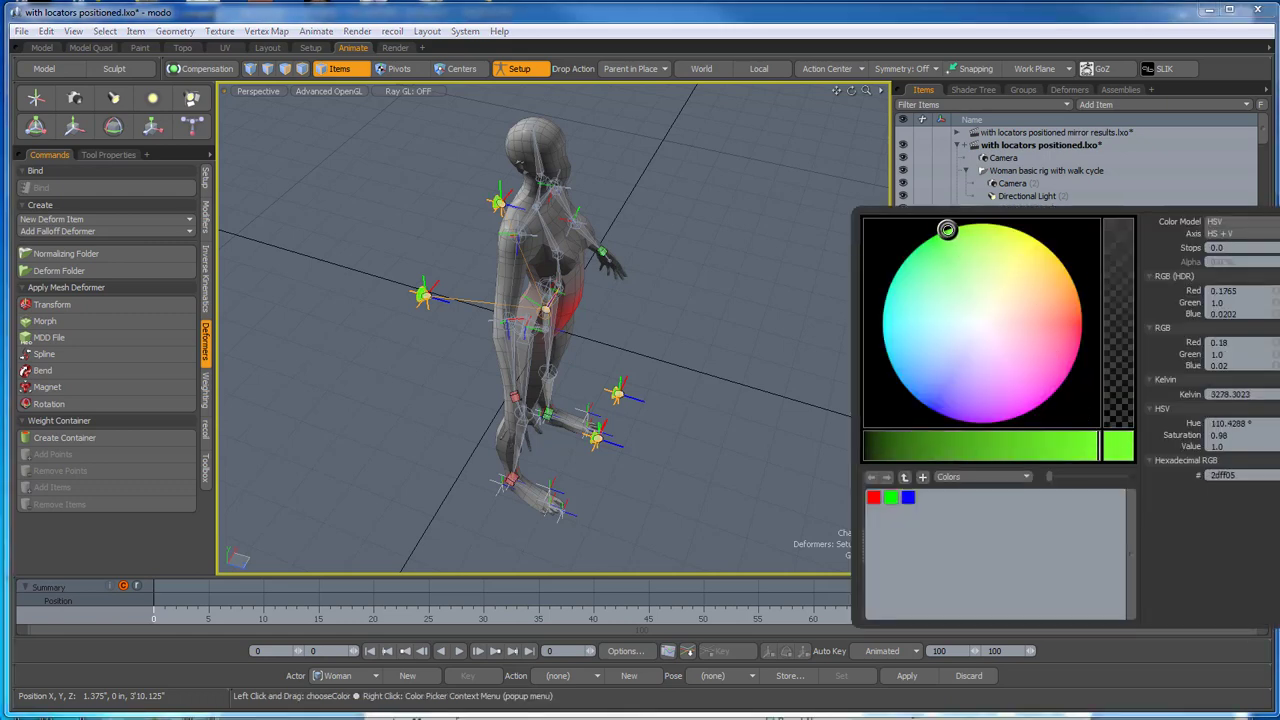
pyautogui.click(770, 350)
pyautogui.keyDown('alt'); pyautogui.moveTo(766, 357); pyautogui.dragTo(526, 397); pyautogui.keyUp('alt')
pyautogui.keyDown('alt'); pyautogui.moveTo(684, 387); pyautogui.dragTo(857, 385); pyautogui.keyUp('alt')
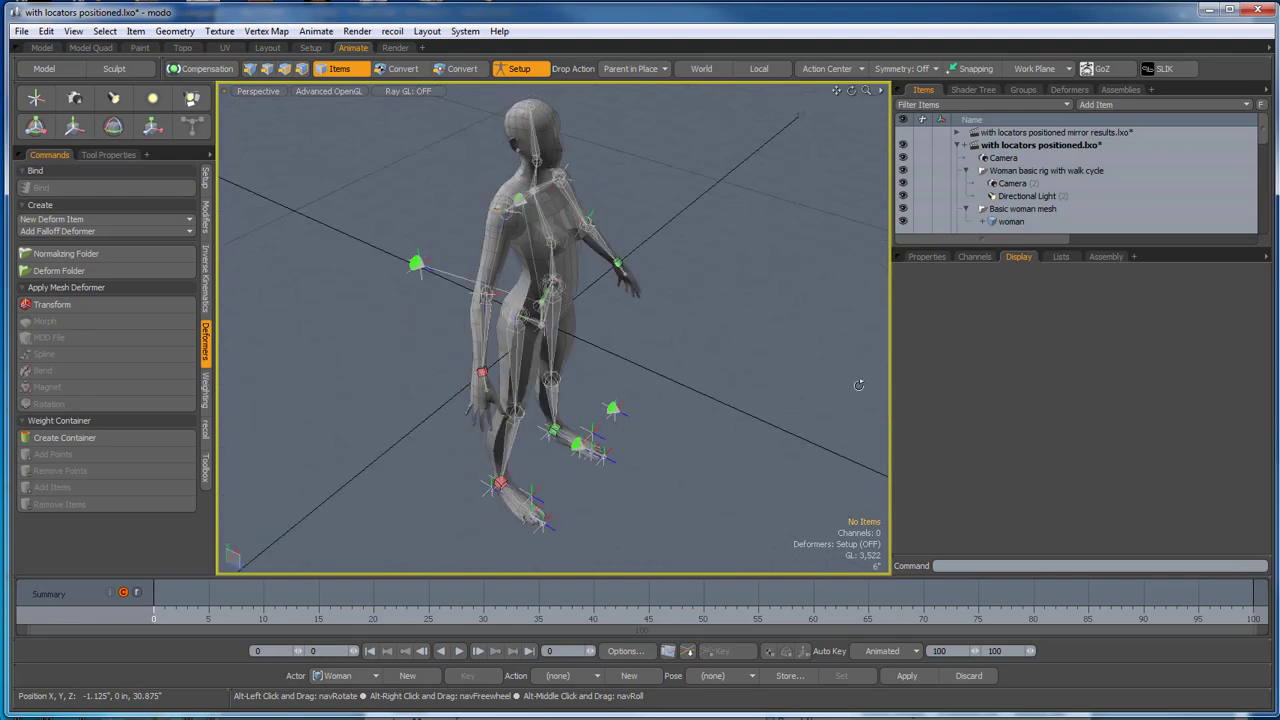
# Reselect the five controls, set their locator display size to 0 and clear the selection.
pyautogui.hotkey('ctrl', 'z')
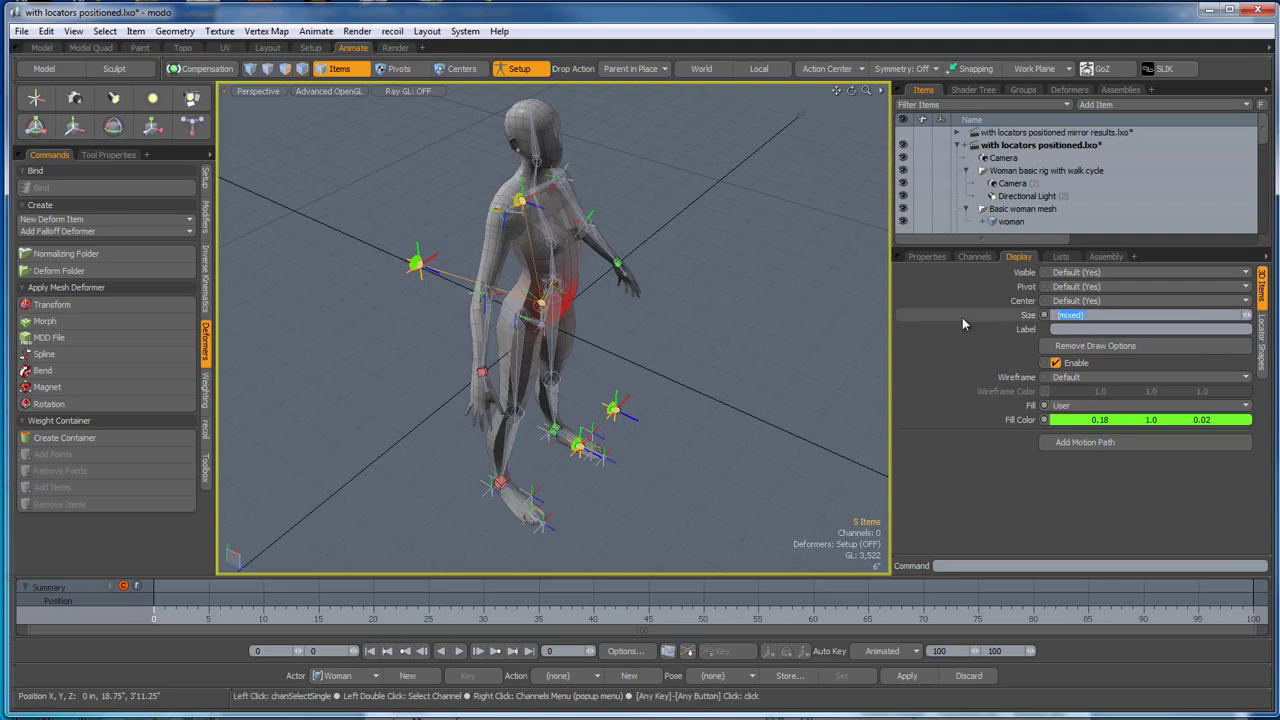
pyautogui.write('0')
pyautogui.press('Return')
pyautogui.click(689, 314)
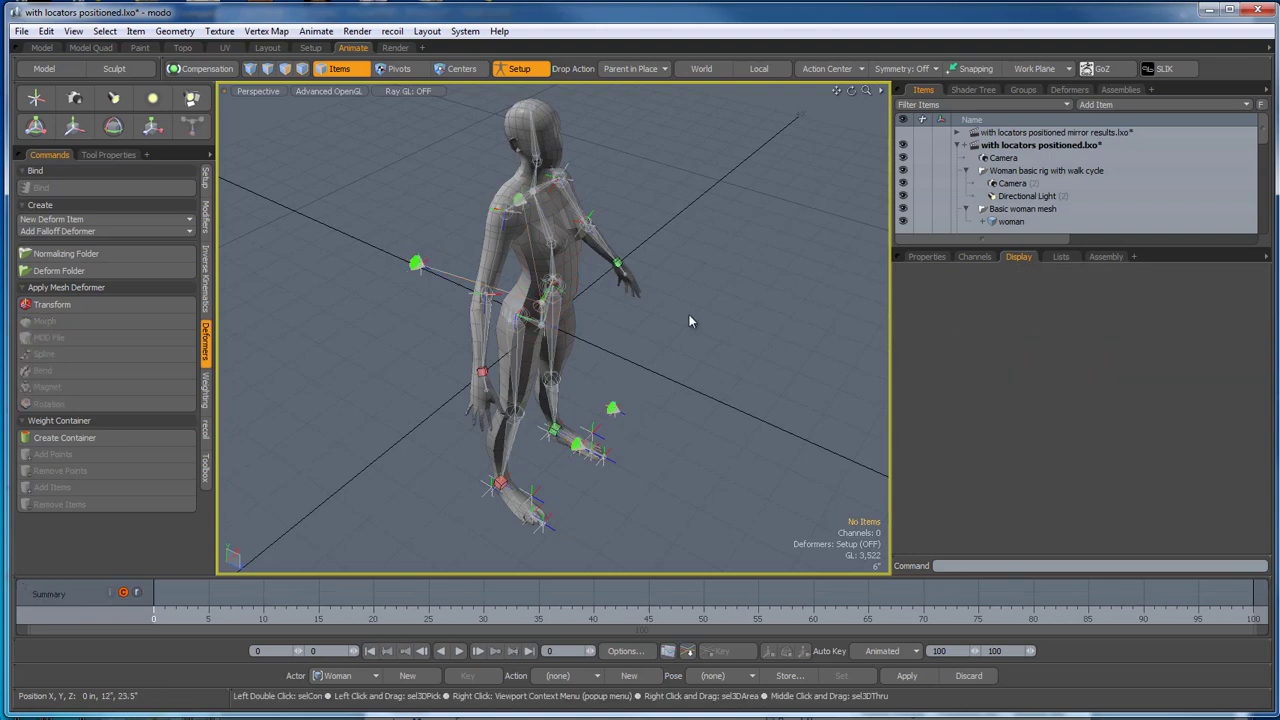
pyautogui.keyDown('alt'); pyautogui.moveTo(689, 314); pyautogui.dragTo(538, 380); pyautogui.keyUp('alt')
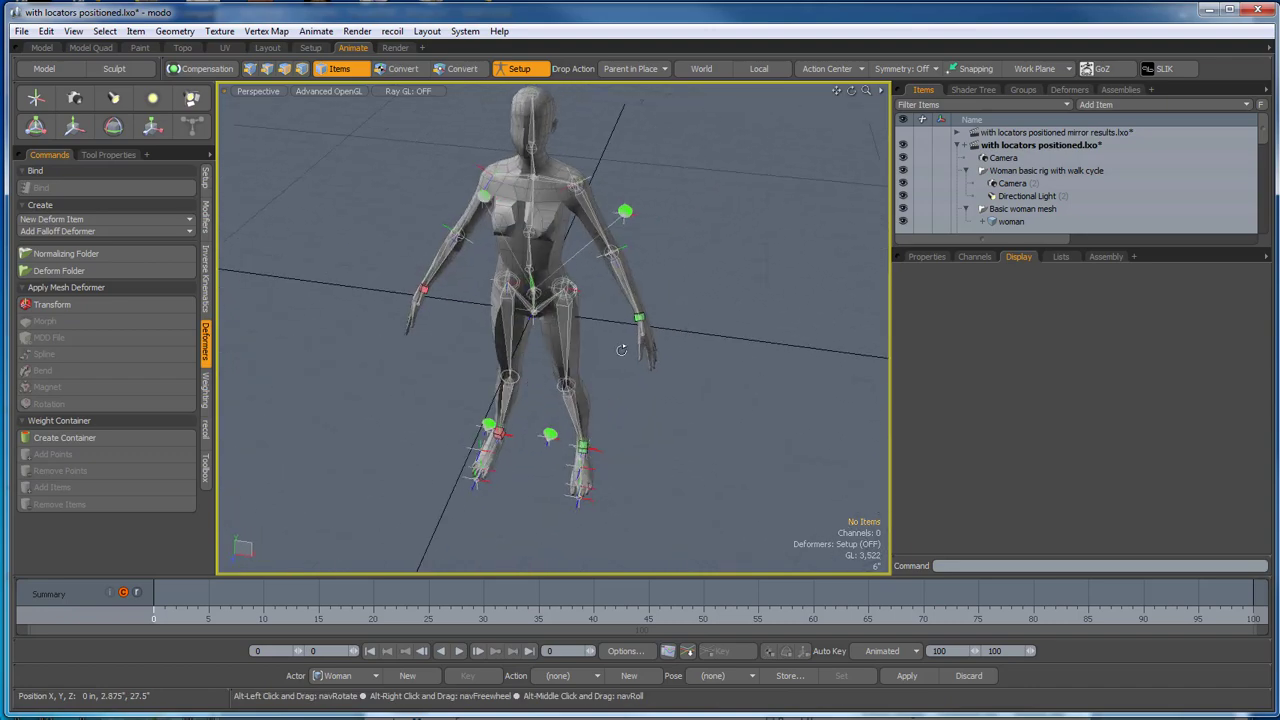
pyautogui.scroll(2, 662, 349)
pyautogui.scroll(2, 662, 355)
pyautogui.scroll(-4, 664, 360)
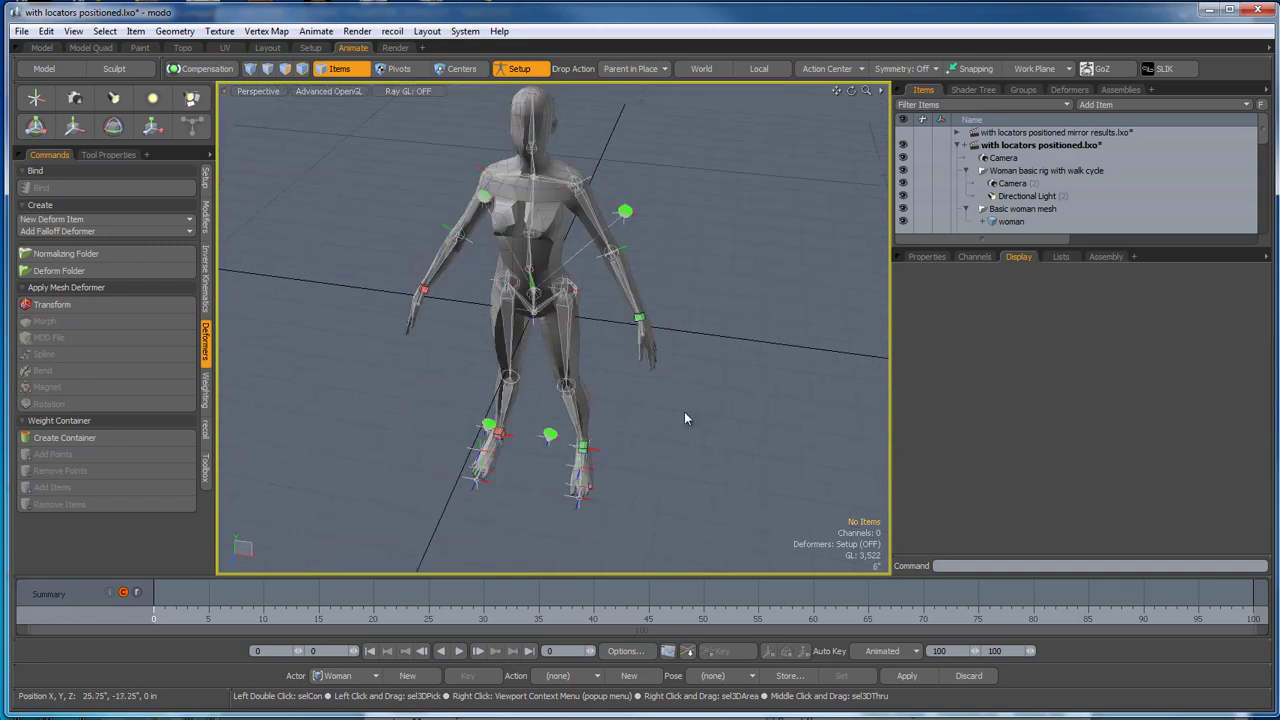
pyautogui.keyDown('alt'); pyautogui.moveTo(686, 420); pyautogui.dragTo(572, 451); pyautogui.keyUp('alt')
pyautogui.scroll(3, 575, 455)
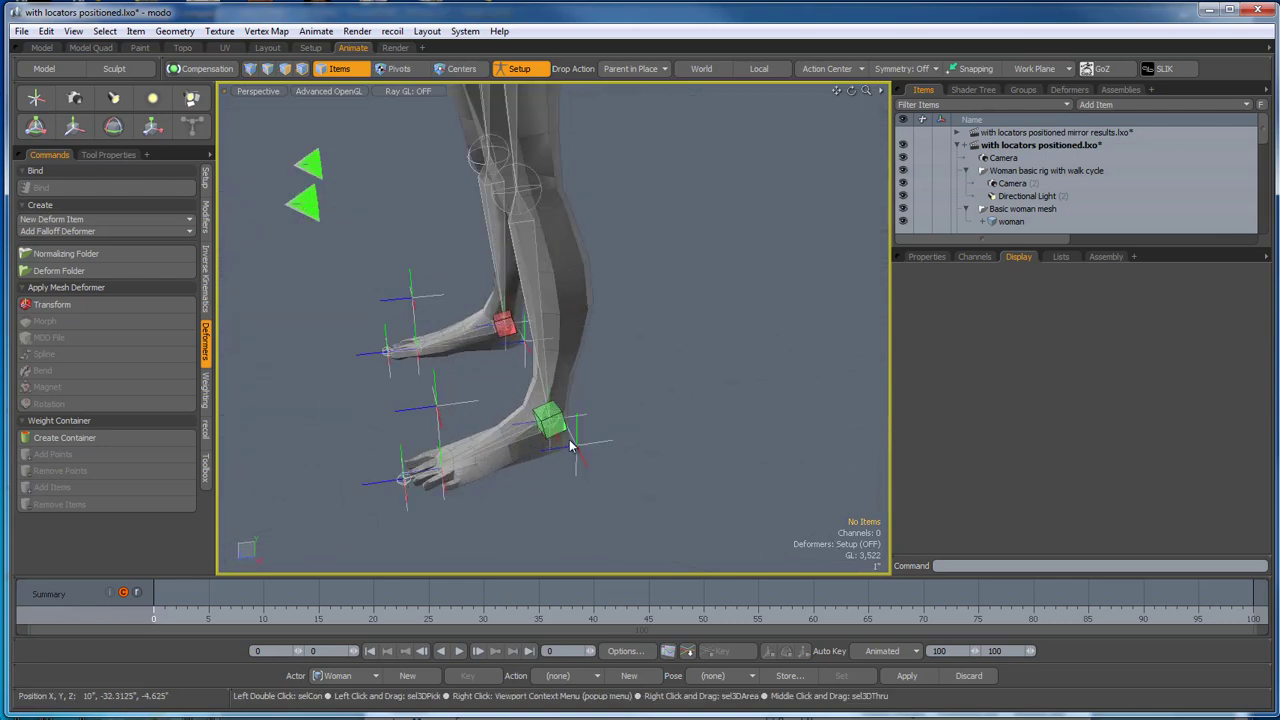
pyautogui.click(573, 449)
pyautogui.scroll(-3, 573, 449)
pyautogui.keyDown('alt'); pyautogui.moveTo(575, 450); pyautogui.dragTo(686, 446); pyautogui.keyUp('alt')
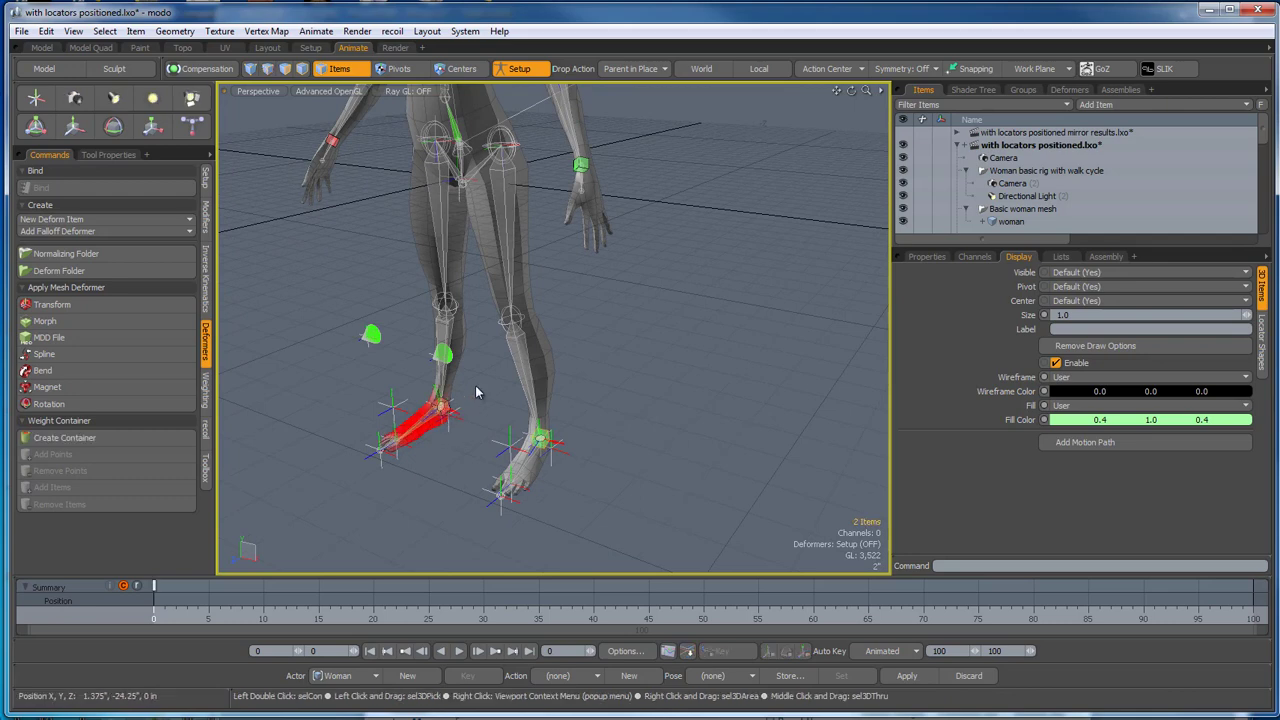
pyautogui.click(477, 391)
# Select the red and green Goal locators at the two ankles, set their visibility to No and deselect them.
pyautogui.scroll(3, 452, 412)
pyautogui.click(440, 407)
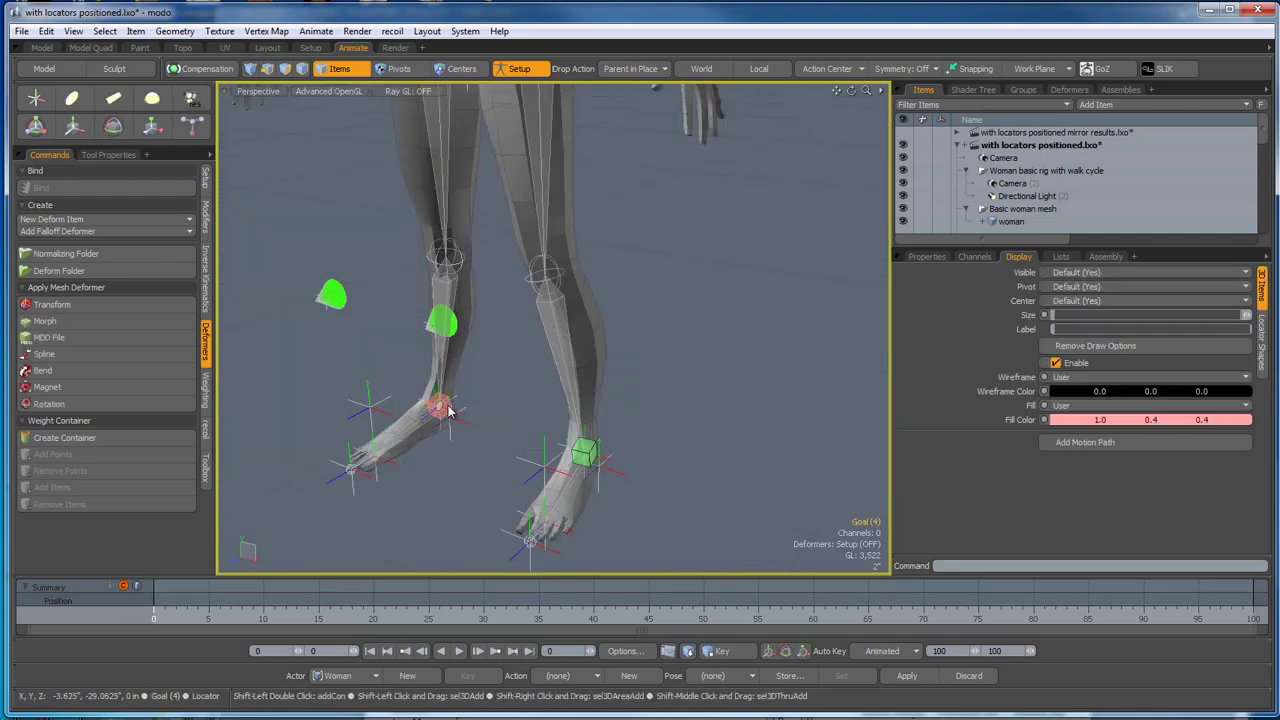
pyautogui.keyDown('shift'); pyautogui.click(590, 456); pyautogui.keyUp('shift')
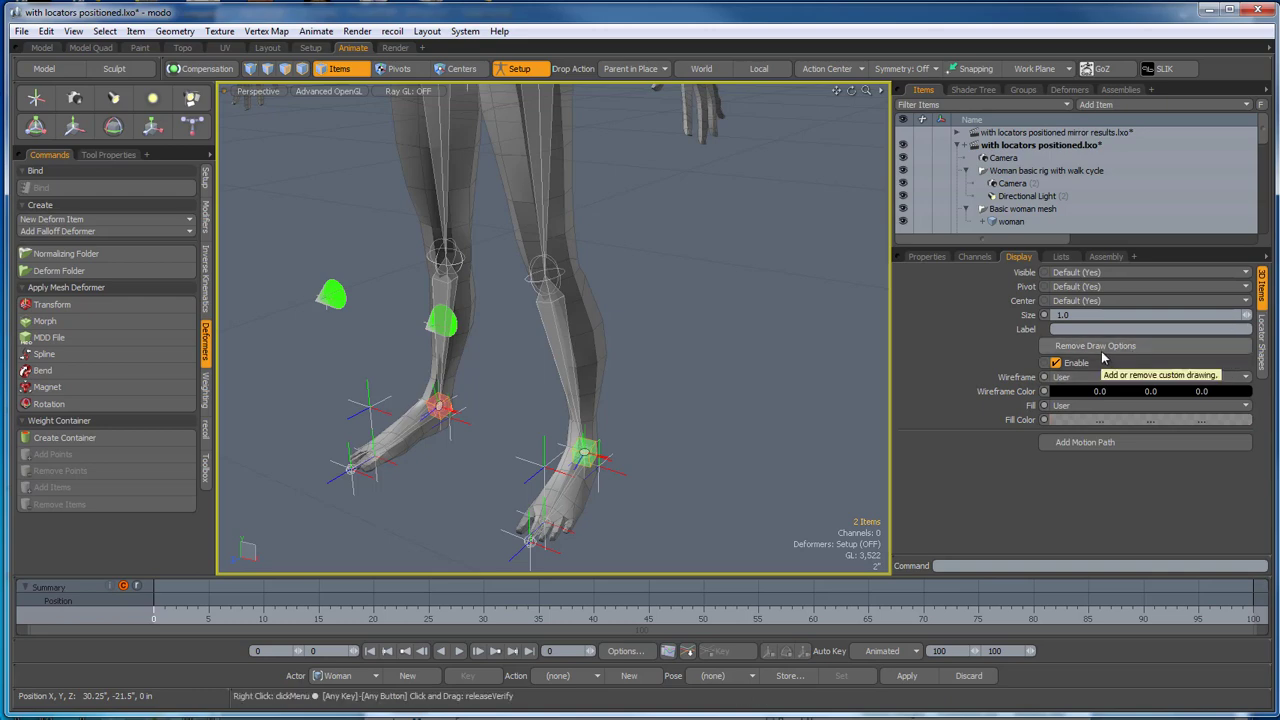
pyautogui.click(1105, 279)
pyautogui.click(1110, 298)
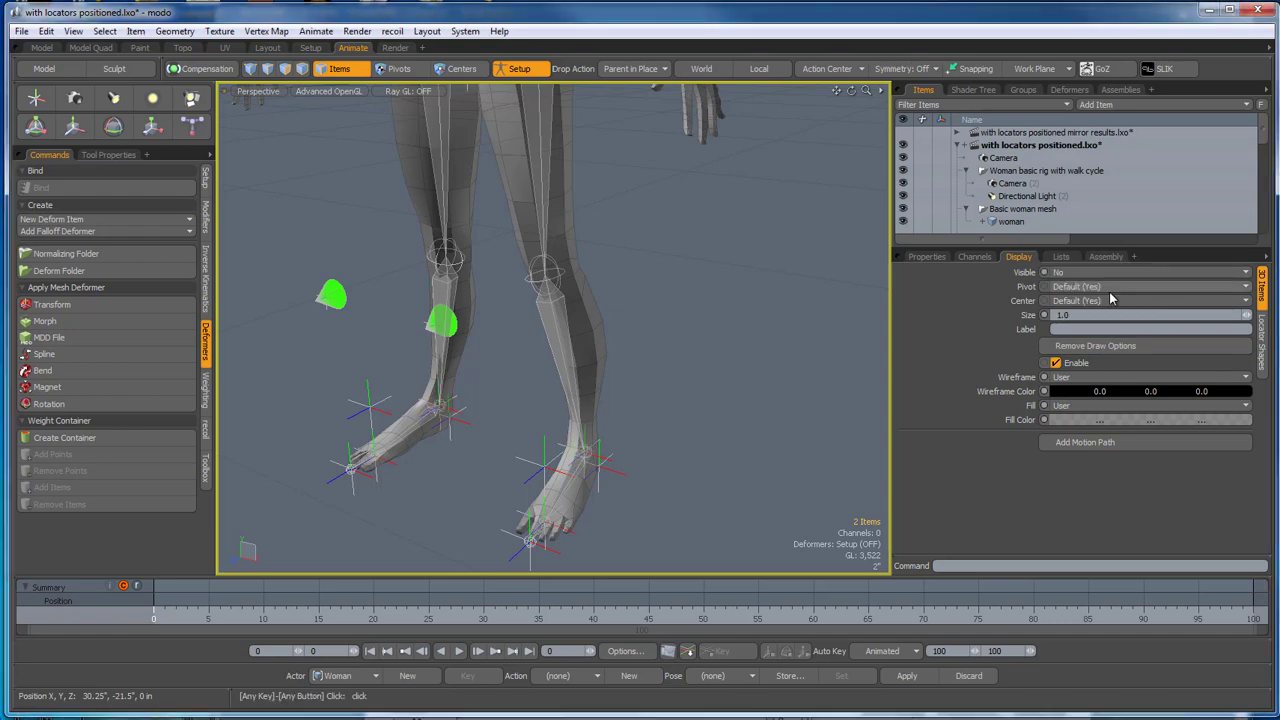
pyautogui.keyDown('alt'); pyautogui.moveTo(786, 403); pyautogui.dragTo(749, 403); pyautogui.keyUp('alt')
pyautogui.click(748, 404)
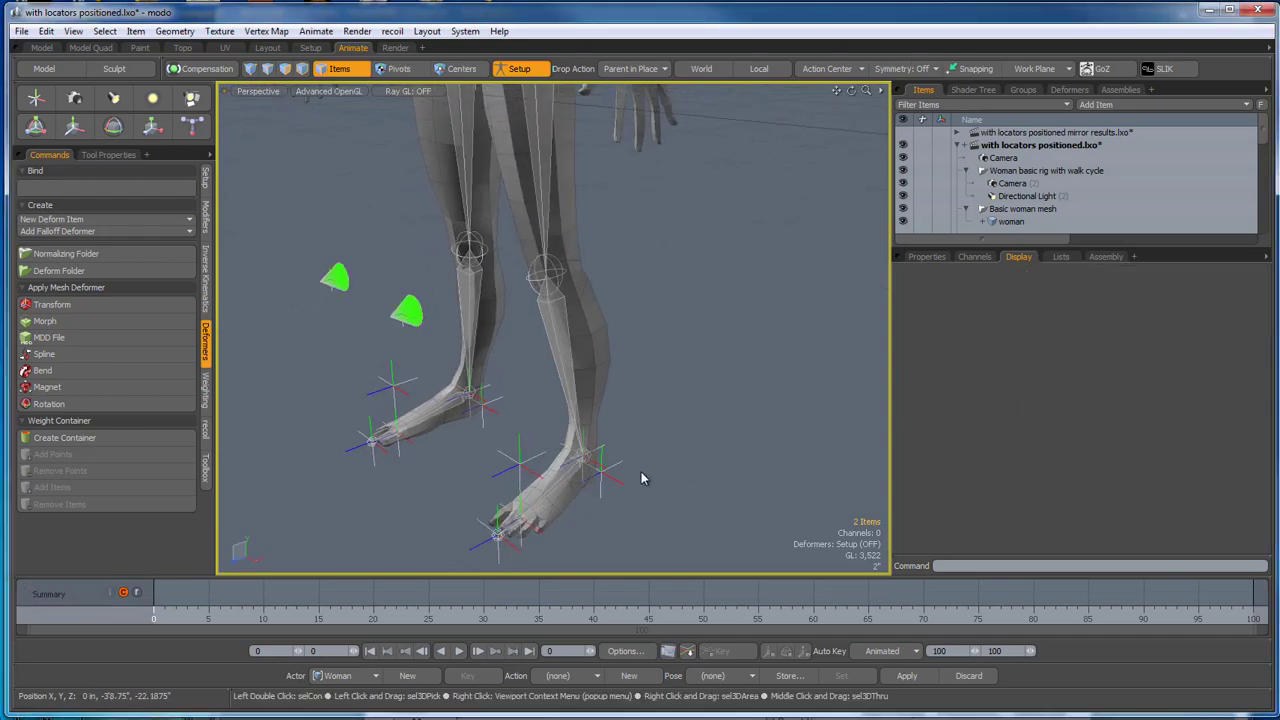
# Select the locators behind both heels, add draw options and set a User fill in red (1.0, 0.0, 0.03).
pyautogui.click(616, 483)
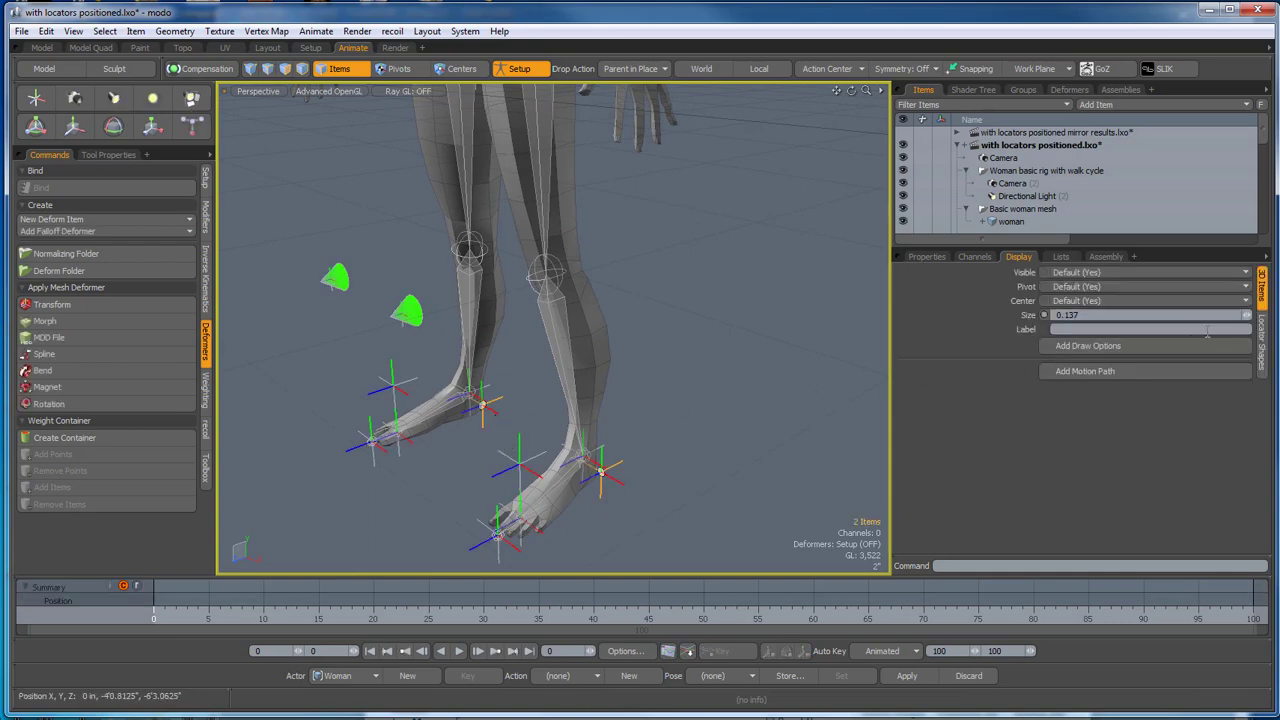
pyautogui.click(1148, 346)
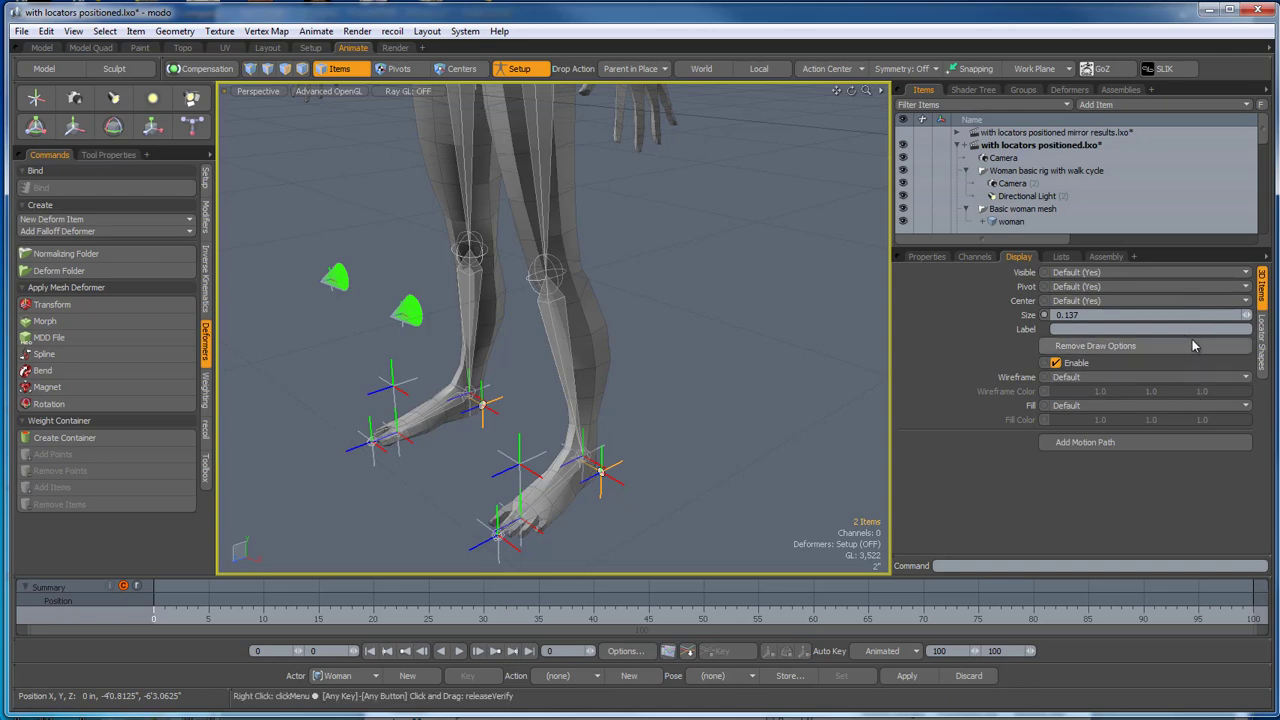
pyautogui.click(1122, 407)
pyautogui.click(1120, 421)
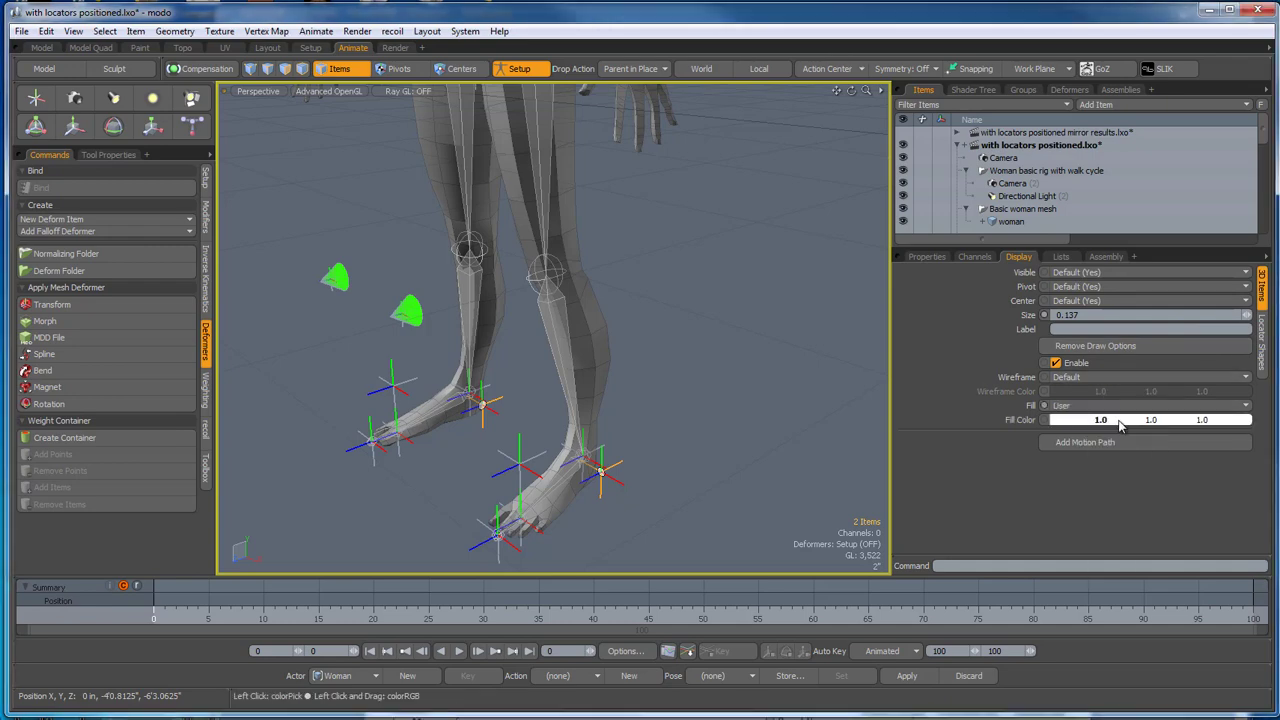
pyautogui.click(1113, 428)
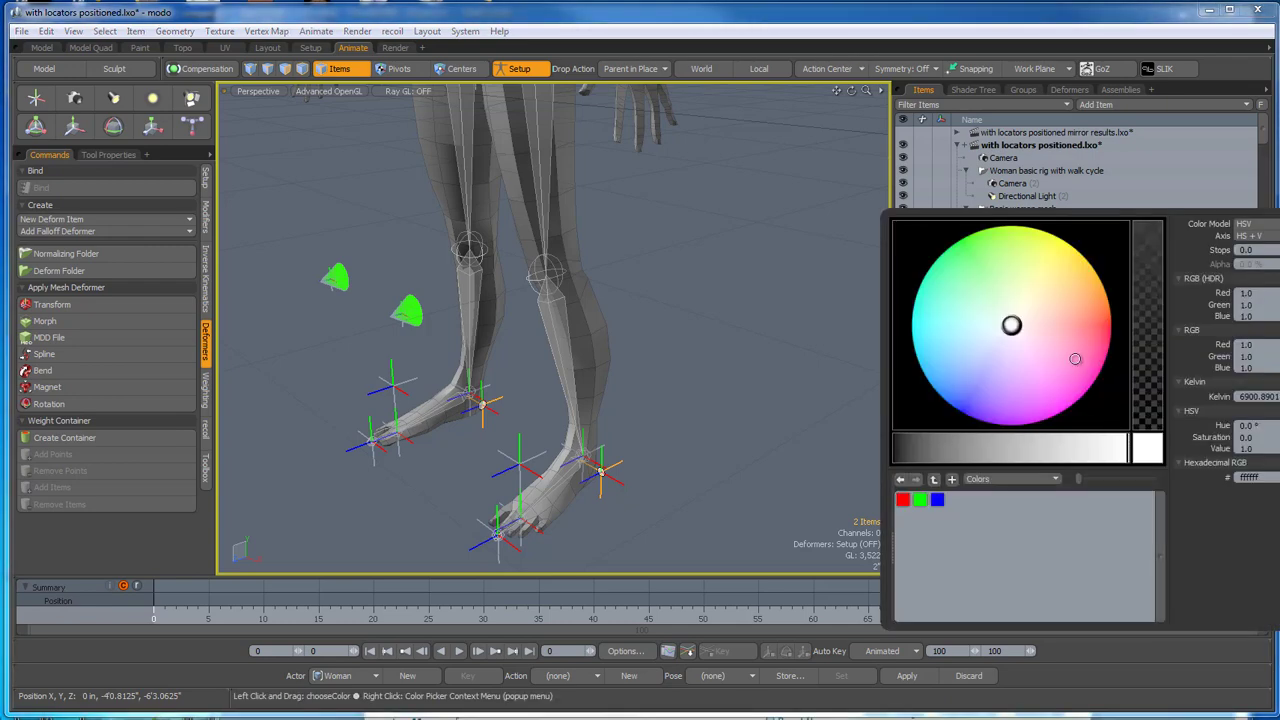
pyautogui.moveTo(1075, 358); pyautogui.dragTo(1123, 344)
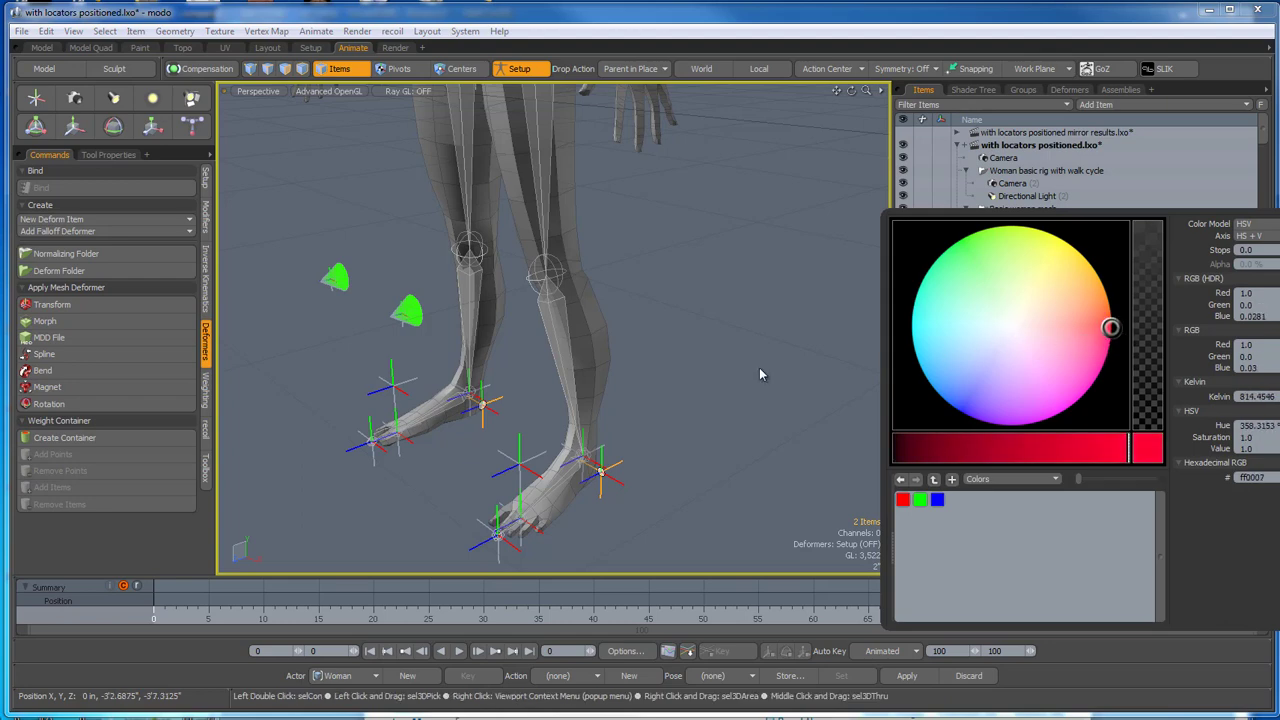
# Give the two heel locators a custom non-solid Box shape sized 2.2969" on all axes and deselect them.
pyautogui.click(1258, 337)
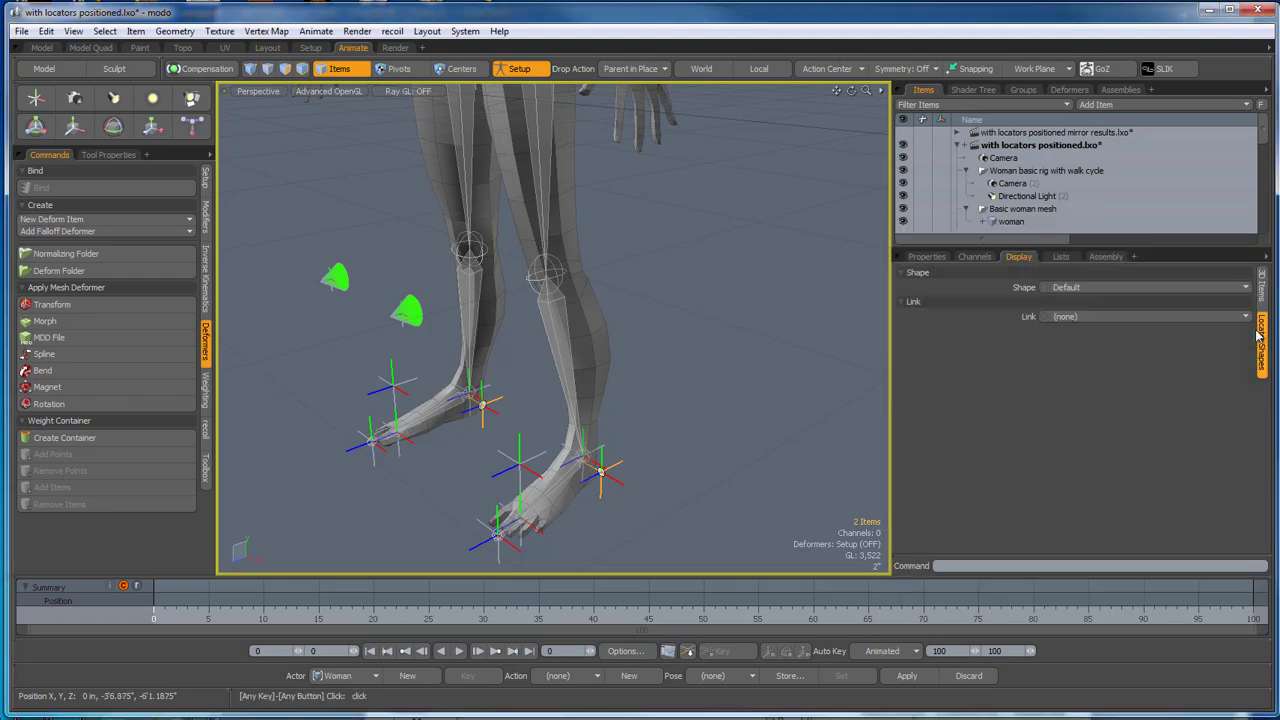
pyautogui.click(1148, 287)
pyautogui.click(1156, 304)
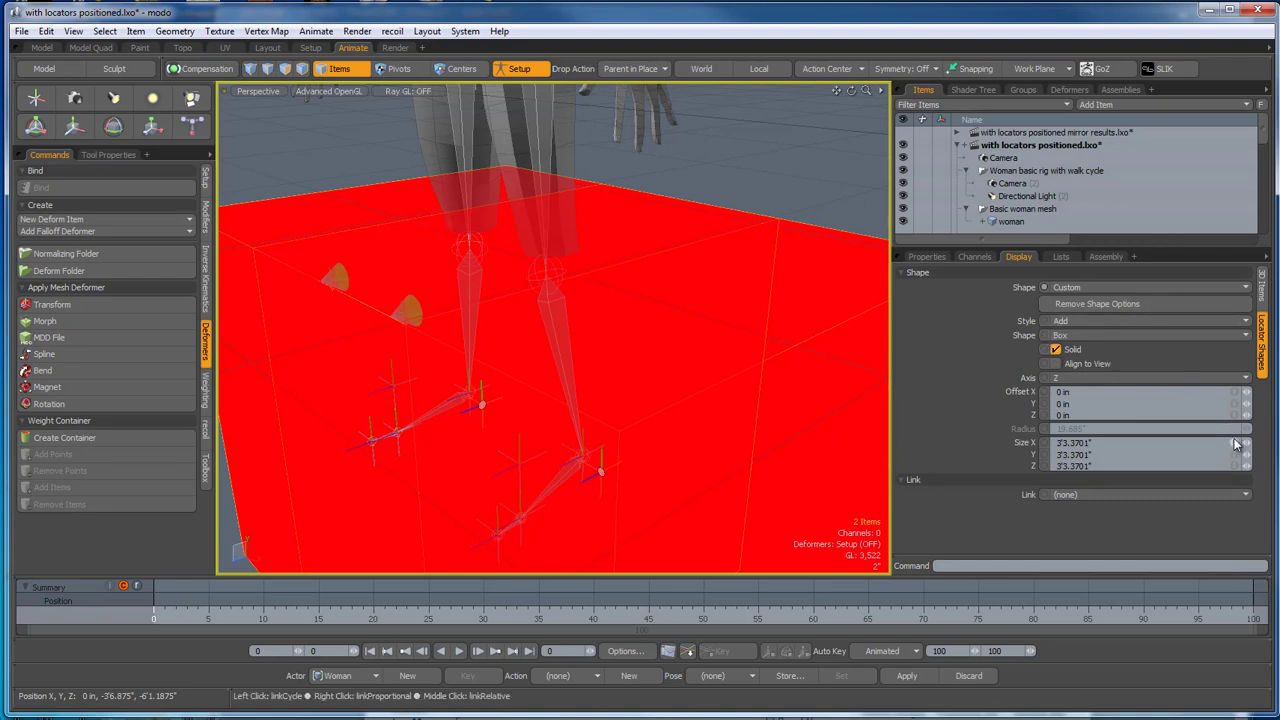
pyautogui.click(1055, 350)
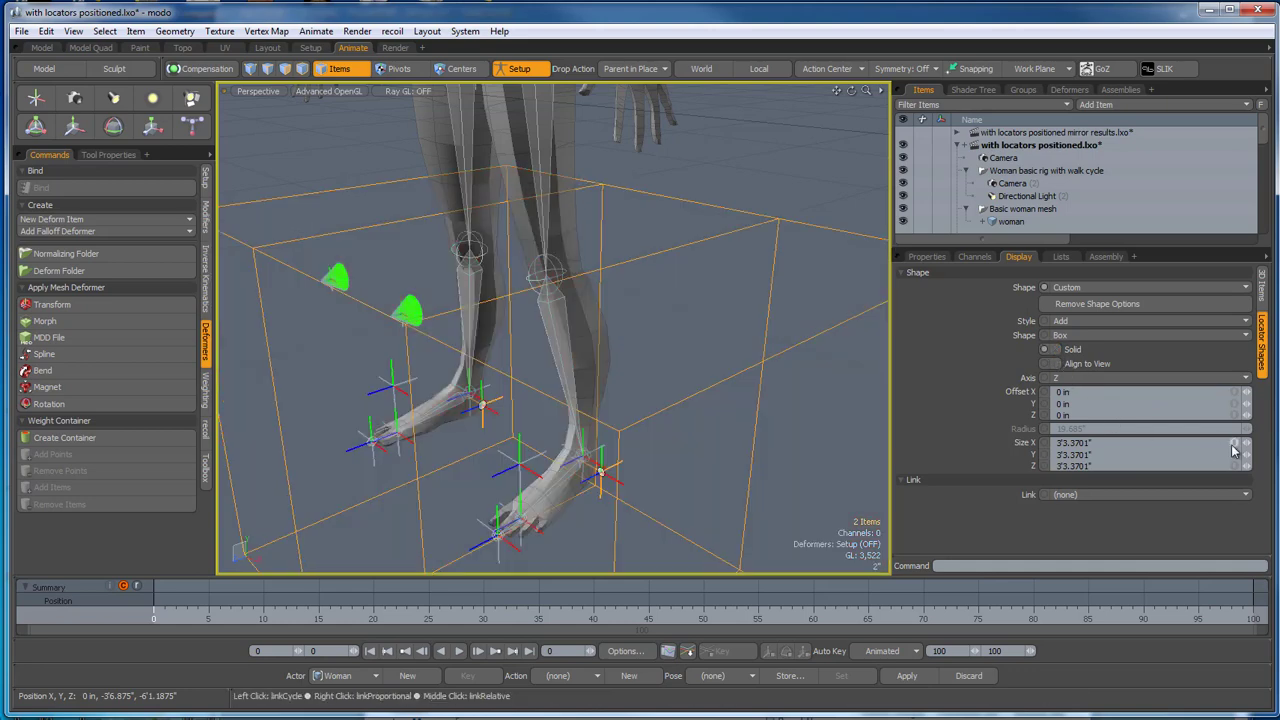
pyautogui.moveTo(1243, 449); pyautogui.dragTo(1190, 450)
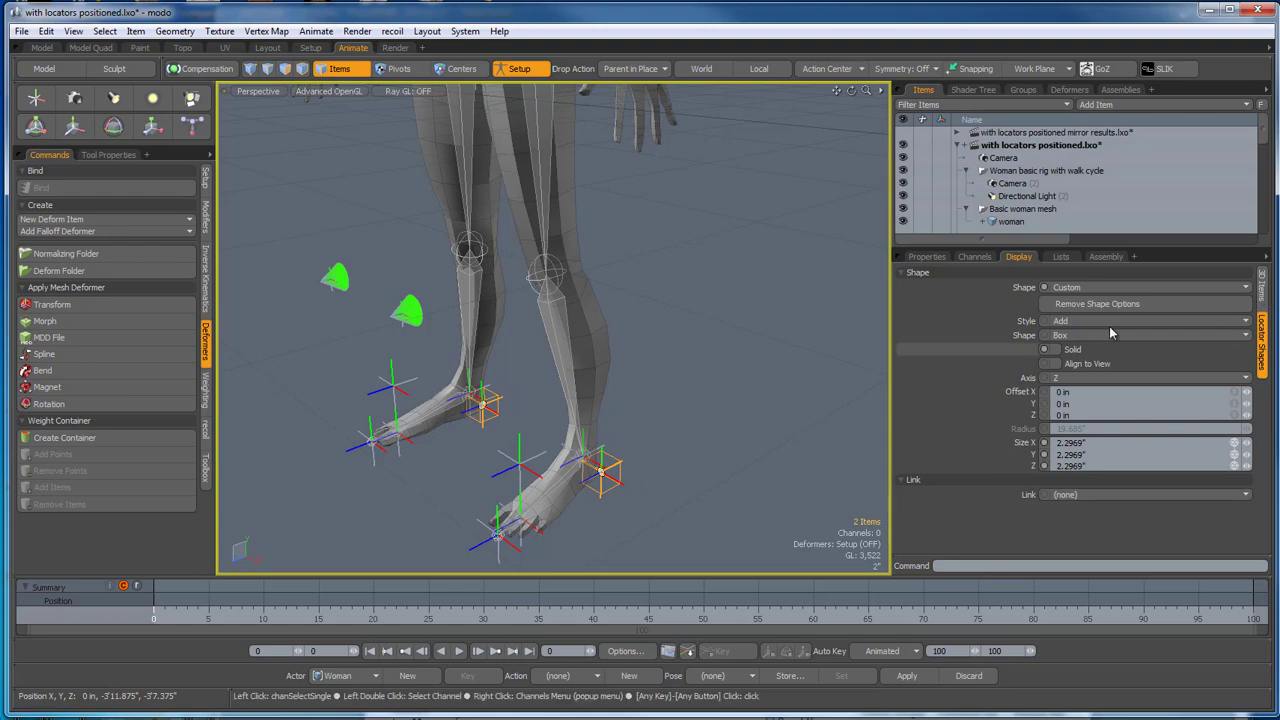
pyautogui.click(726, 409)
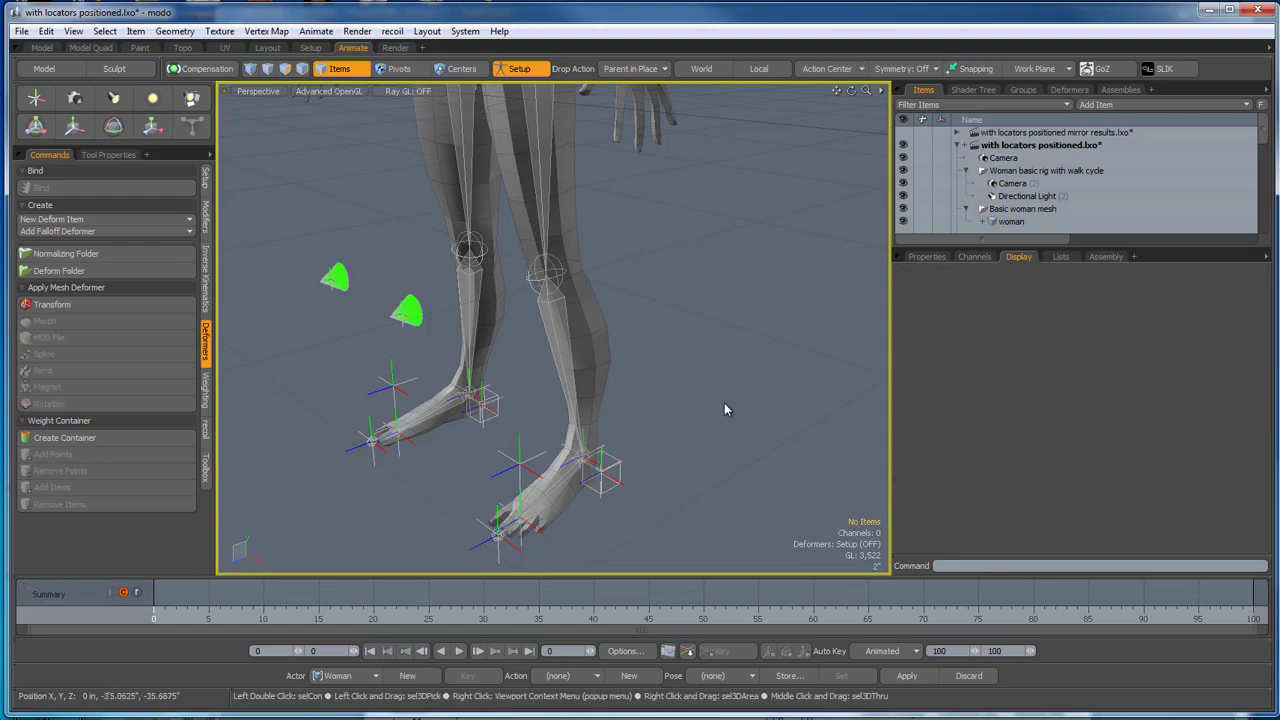
# Reselect the two heel boxes, set a User wireframe colour of red (1.0, 0.0, 0.06) and clear the selection.
pyautogui.click(615, 466)
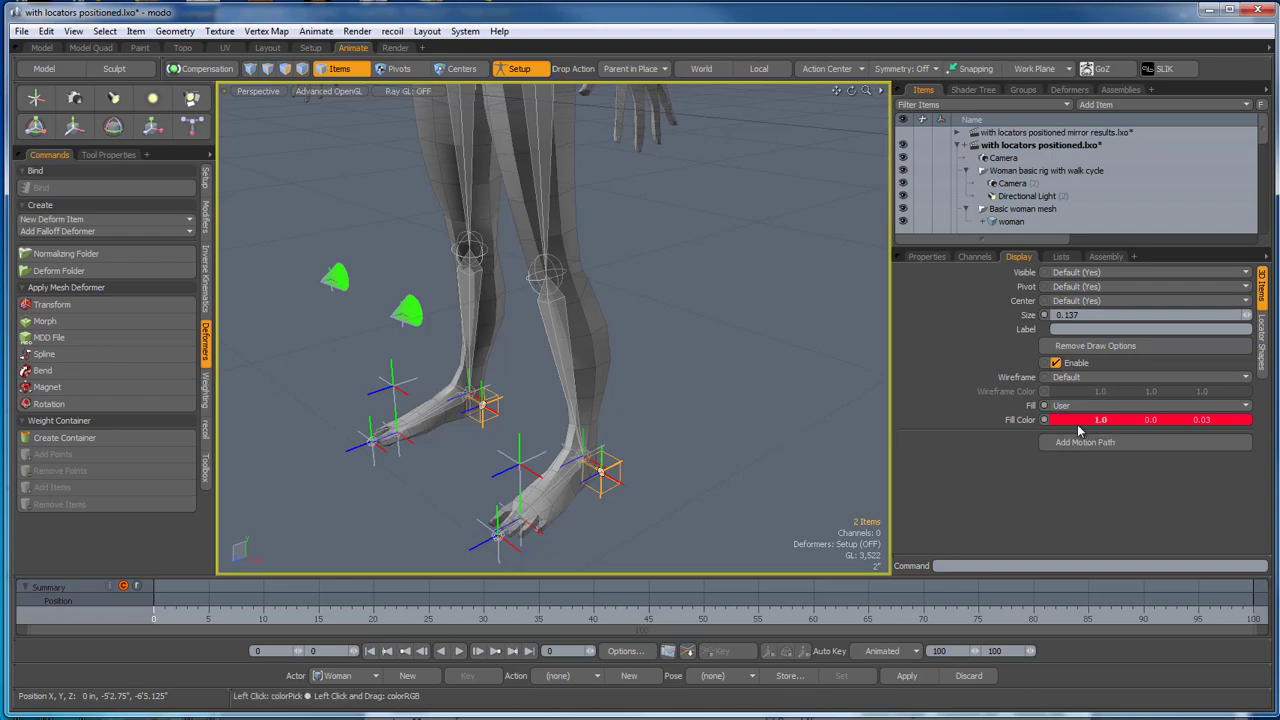
pyautogui.click(1088, 377)
pyautogui.click(1092, 391)
pyautogui.click(1093, 392)
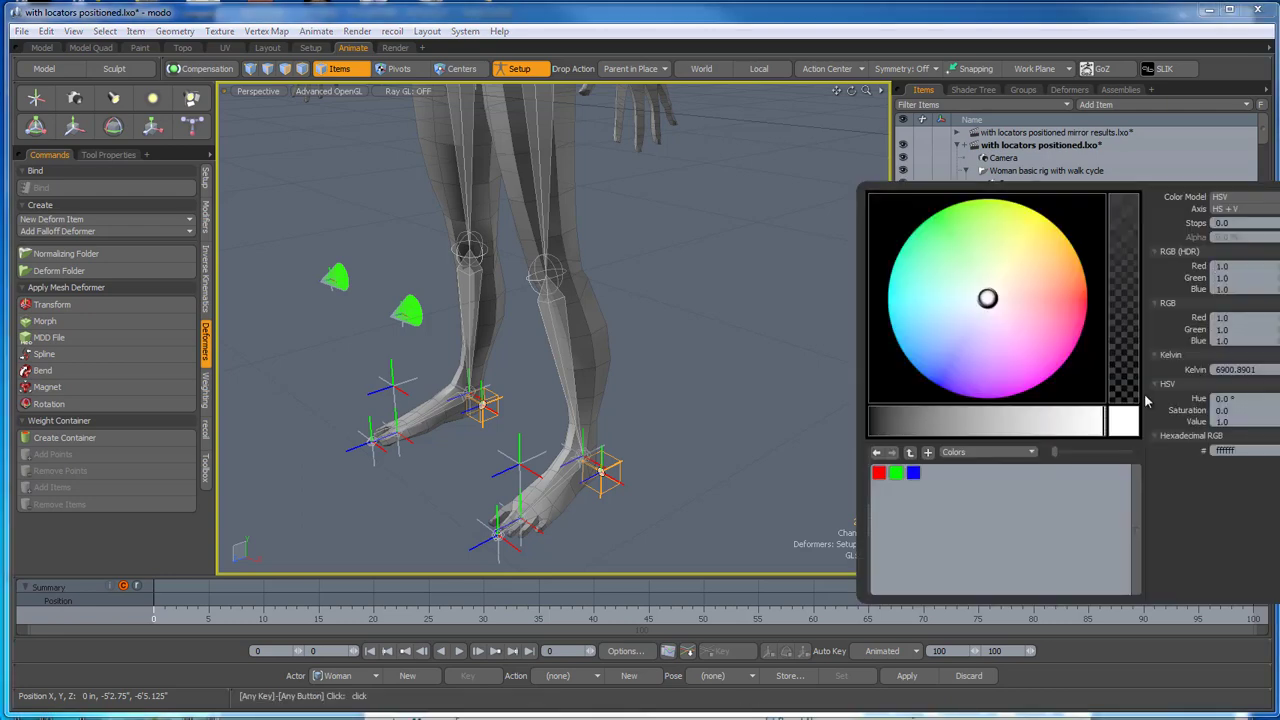
pyautogui.click(1100, 305)
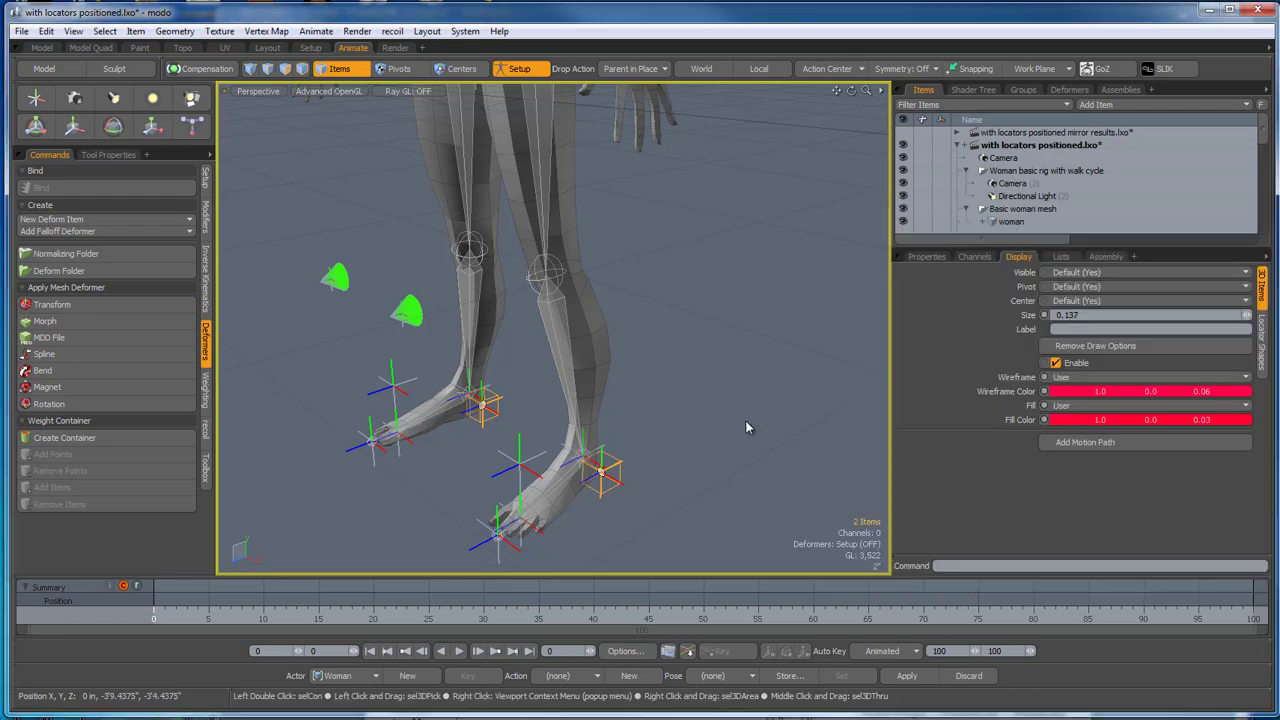
pyautogui.click(742, 422)
# Select both red heel box controls and set their locator display size to 0.
pyautogui.scroll(-2, 690, 436)
pyautogui.moveTo(650, 451)
pyautogui.keyDown('alt'); pyautogui.mouseDown()
pyautogui.moveTo(557, 462)
pyautogui.moveTo(631, 453)
pyautogui.mouseUp(); pyautogui.keyUp('alt')
pyautogui.scroll(4, 611, 478)
pyautogui.scroll(-2, 614, 482)
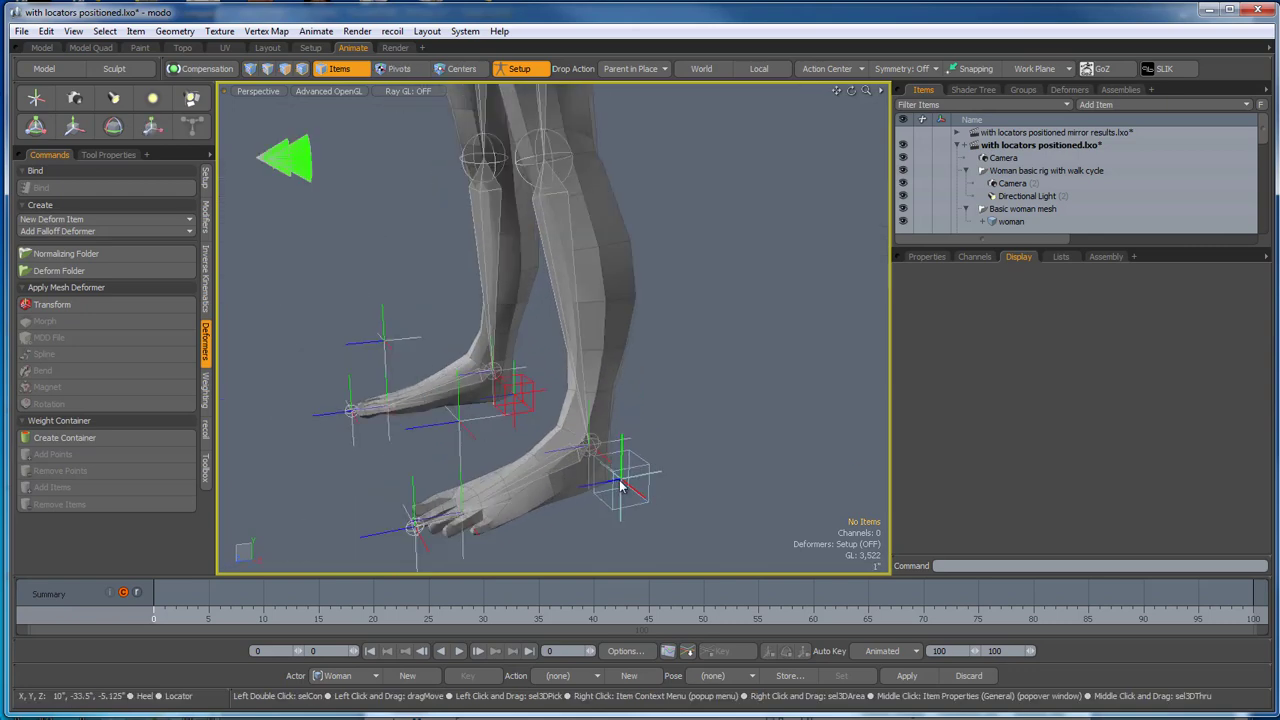
pyautogui.click(651, 503)
pyautogui.keyDown('shift'); pyautogui.click(536, 412); pyautogui.keyUp('shift')
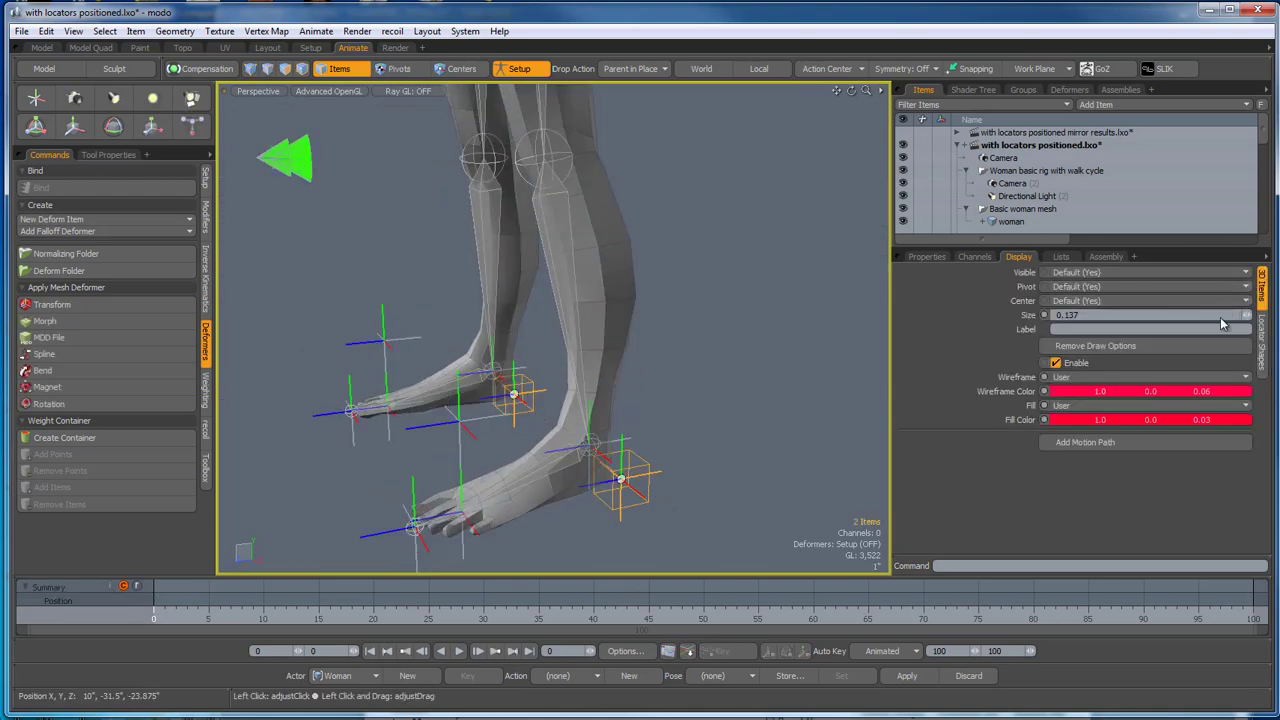
pyautogui.click(1013, 317)
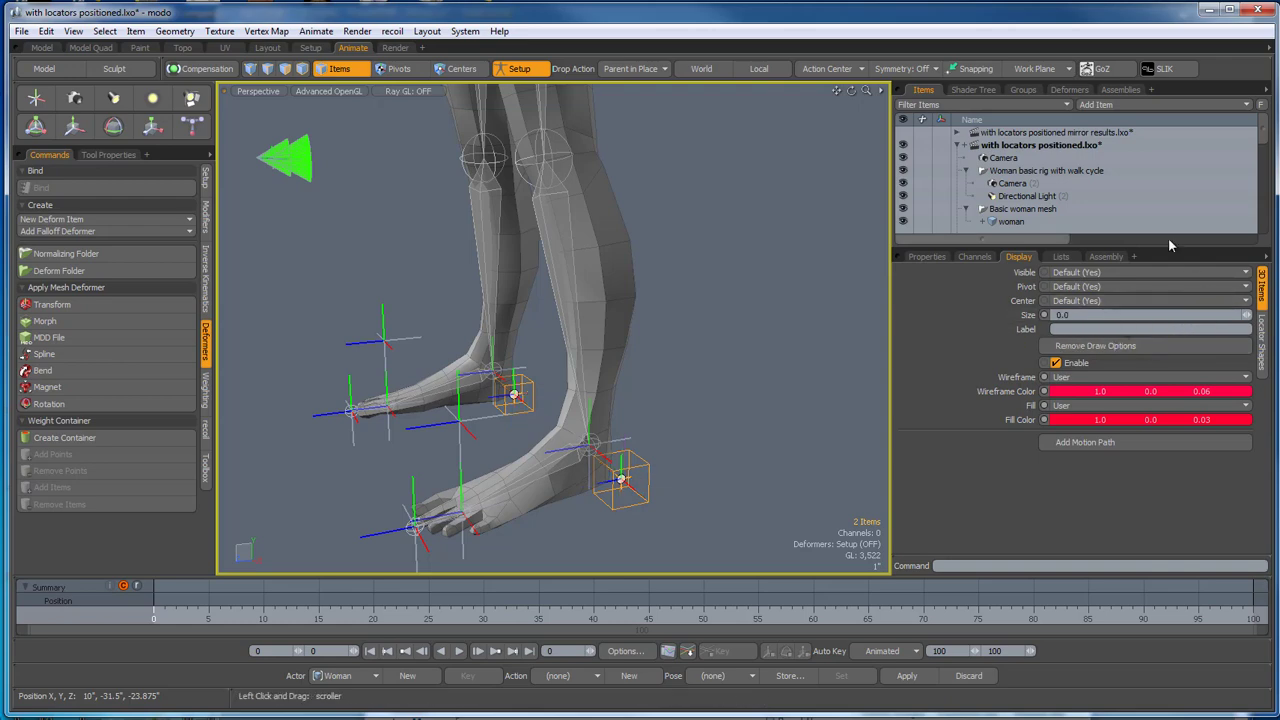
# Assign the tool.set Transform on command to the selected heel controls and clear the selection.
pyautogui.click(1106, 256)
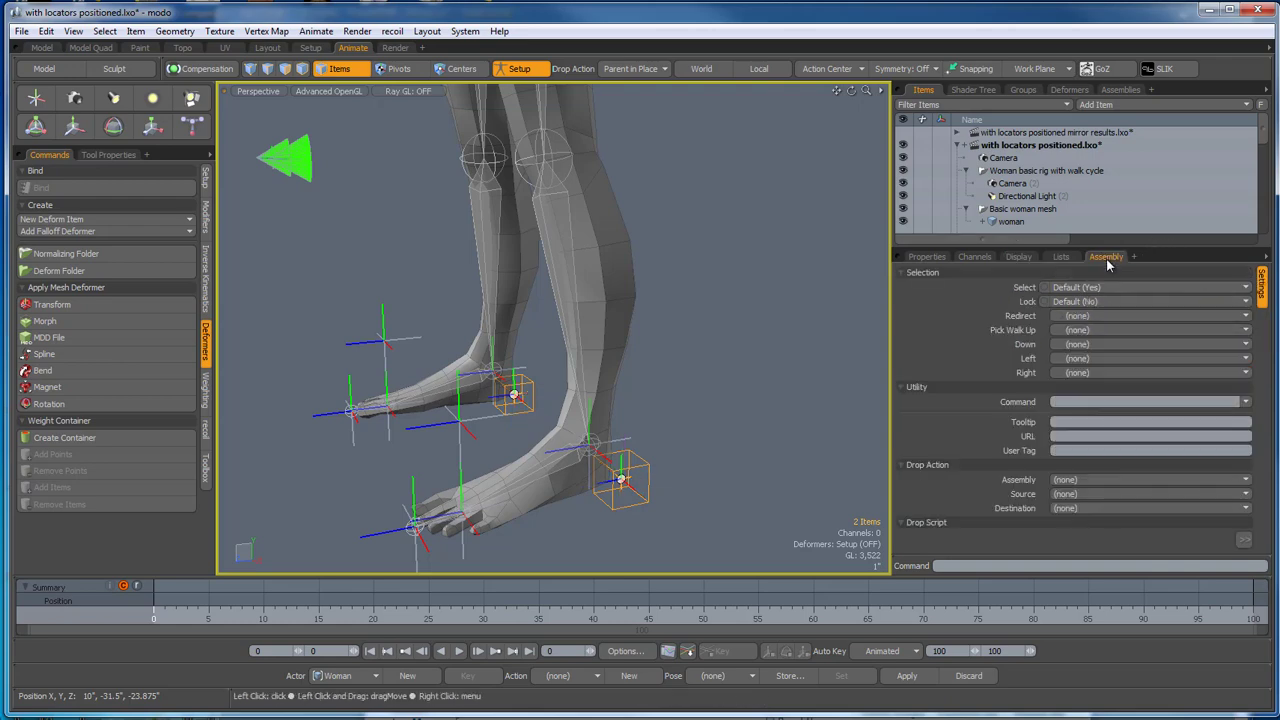
pyautogui.click(1246, 402)
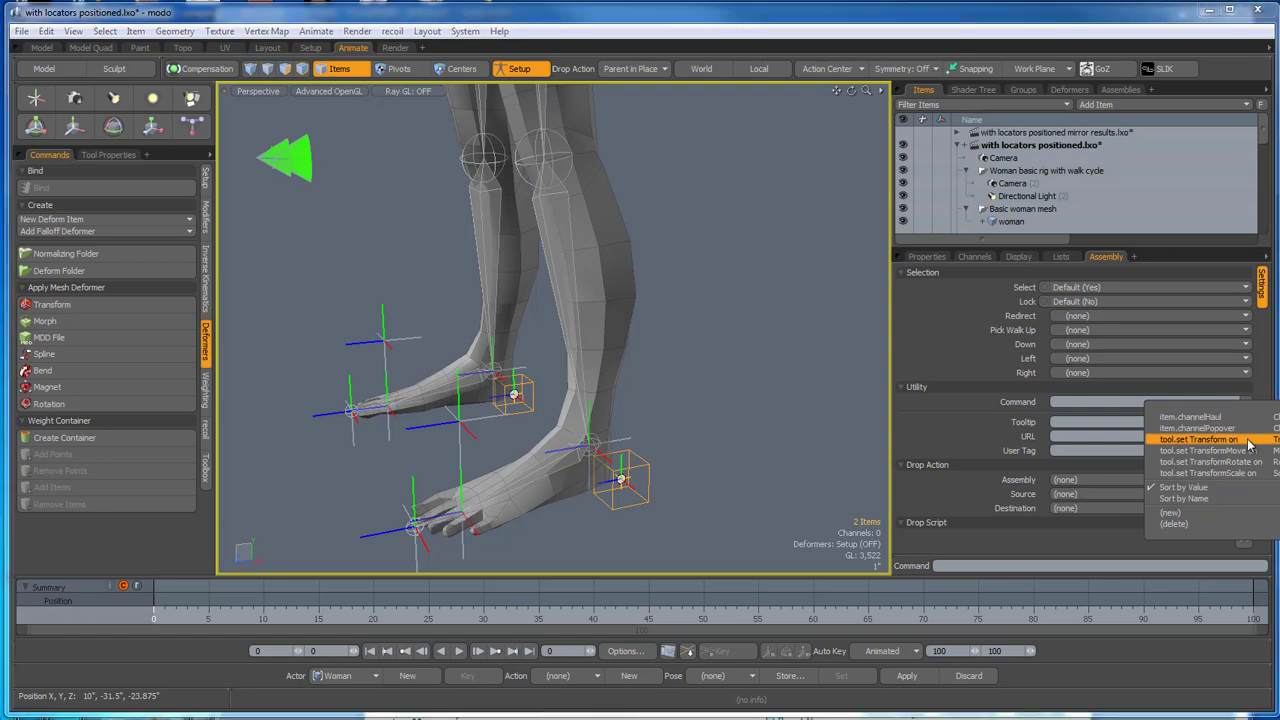
pyautogui.click(1249, 440)
pyautogui.click(717, 397)
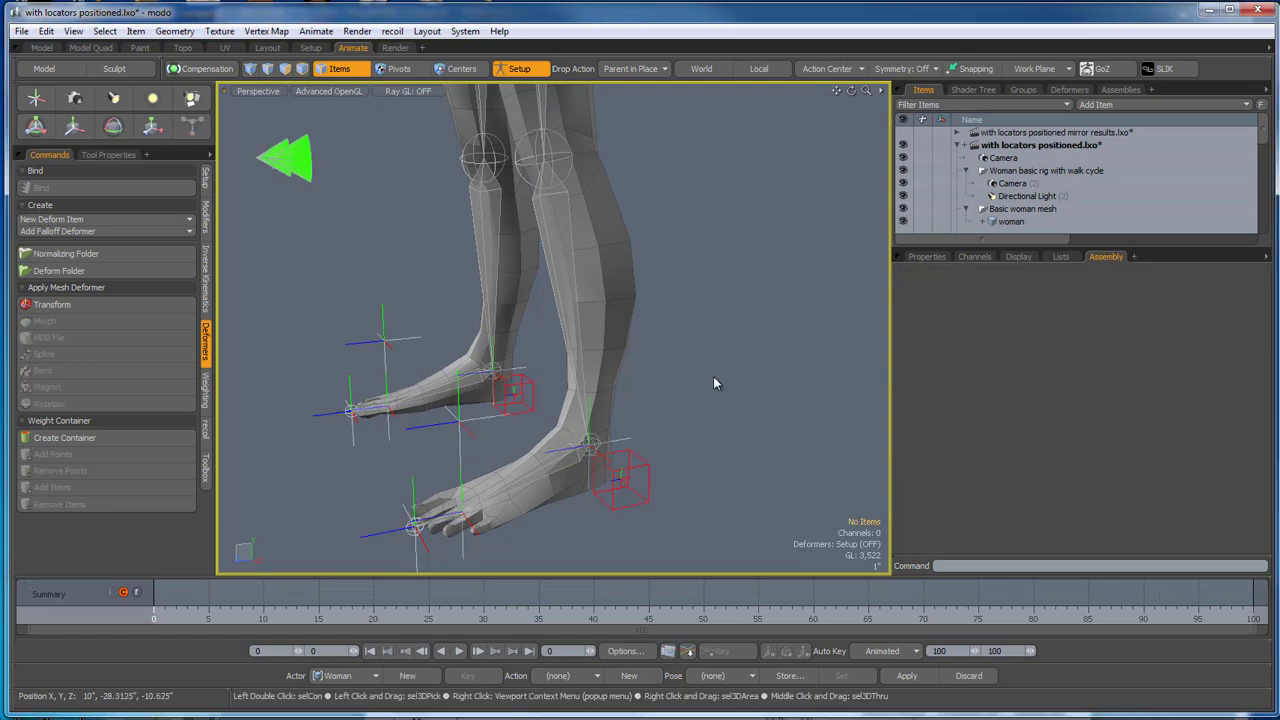
# Select the nearer Heel control, assign it the tool.set Transform on command and test it by picking the control.
pyautogui.scroll(-2, 713, 376)
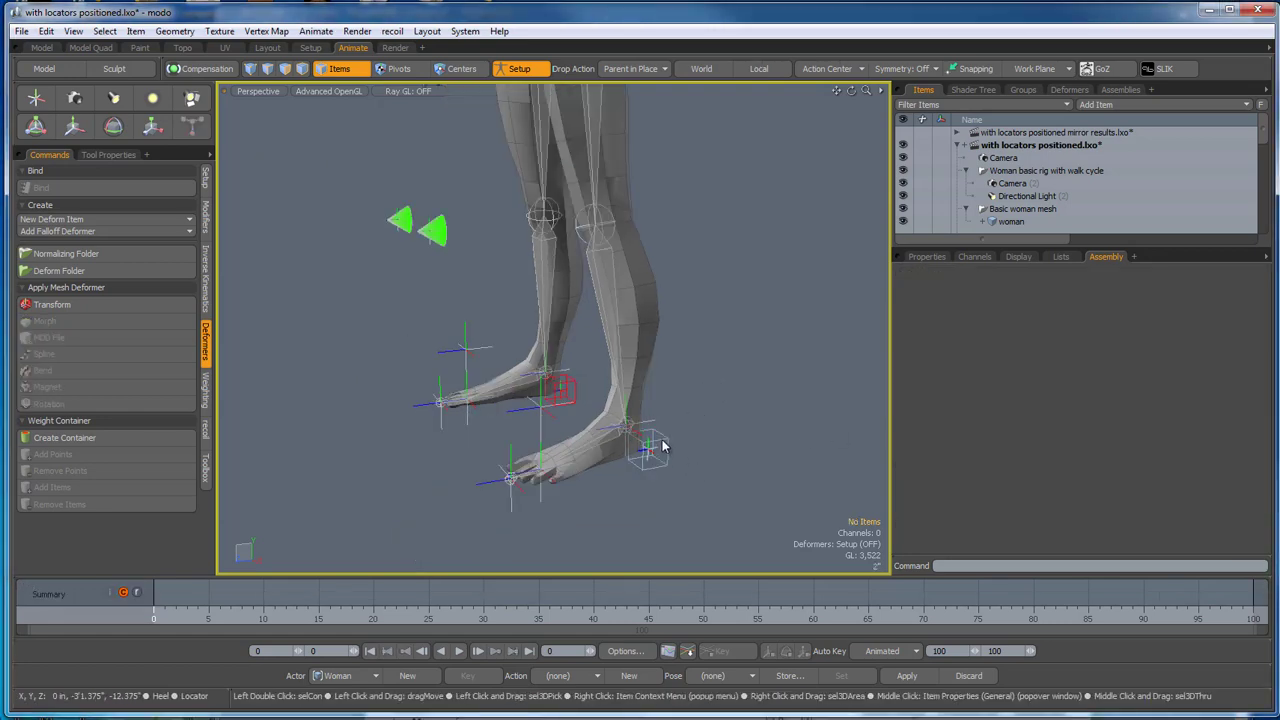
pyautogui.click(660, 446)
pyautogui.keyDown('alt'); pyautogui.moveTo(708, 480); pyautogui.dragTo(688, 456); pyautogui.keyUp('alt')
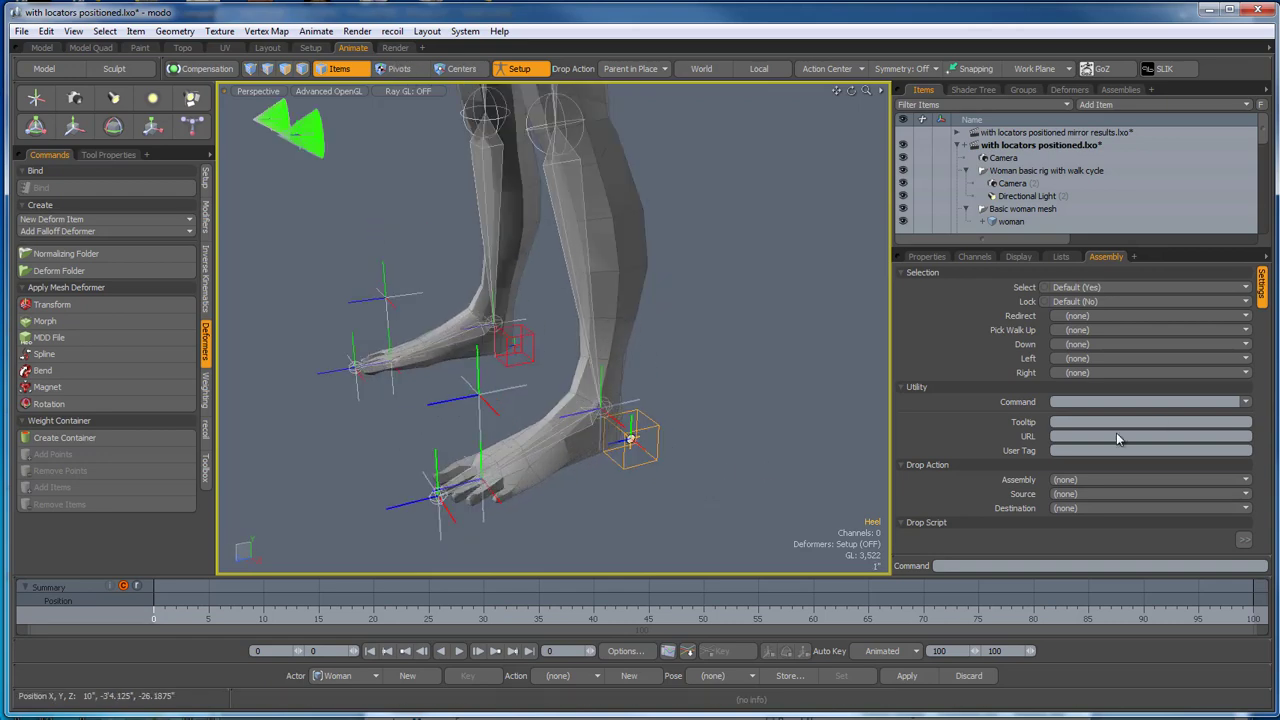
pyautogui.click(1245, 404)
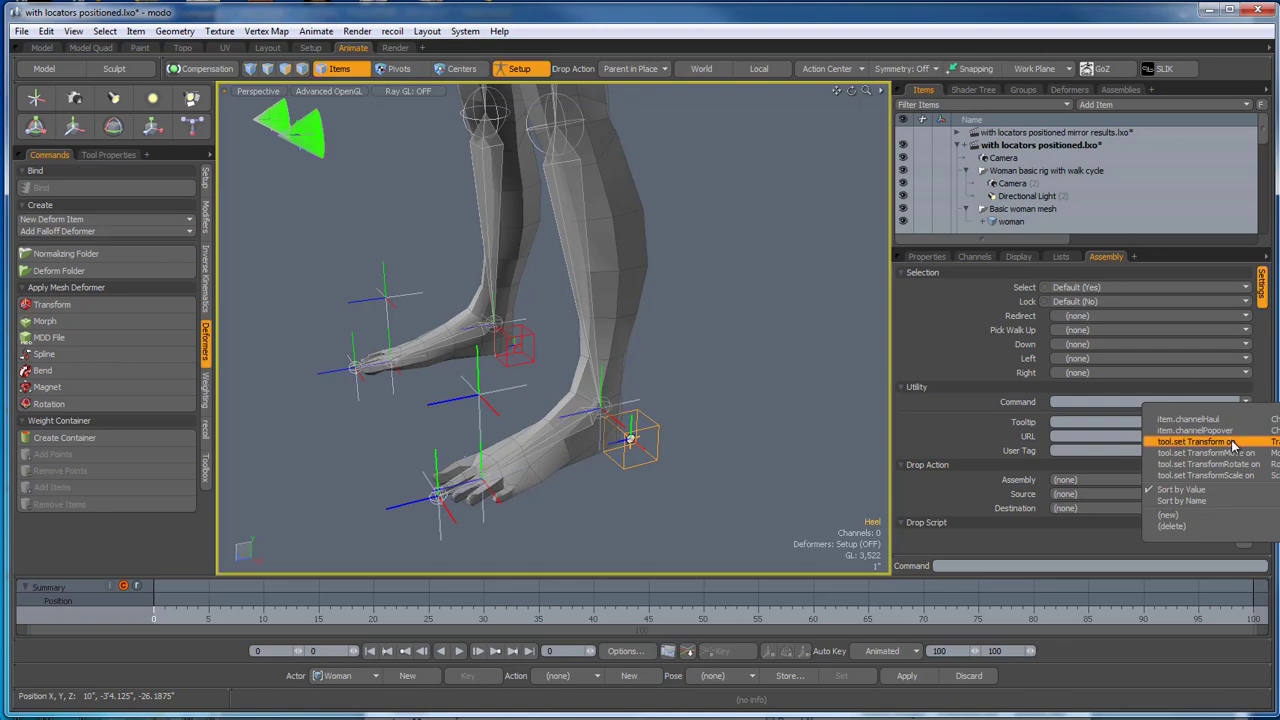
pyautogui.click(1232, 443)
pyautogui.click(652, 428)
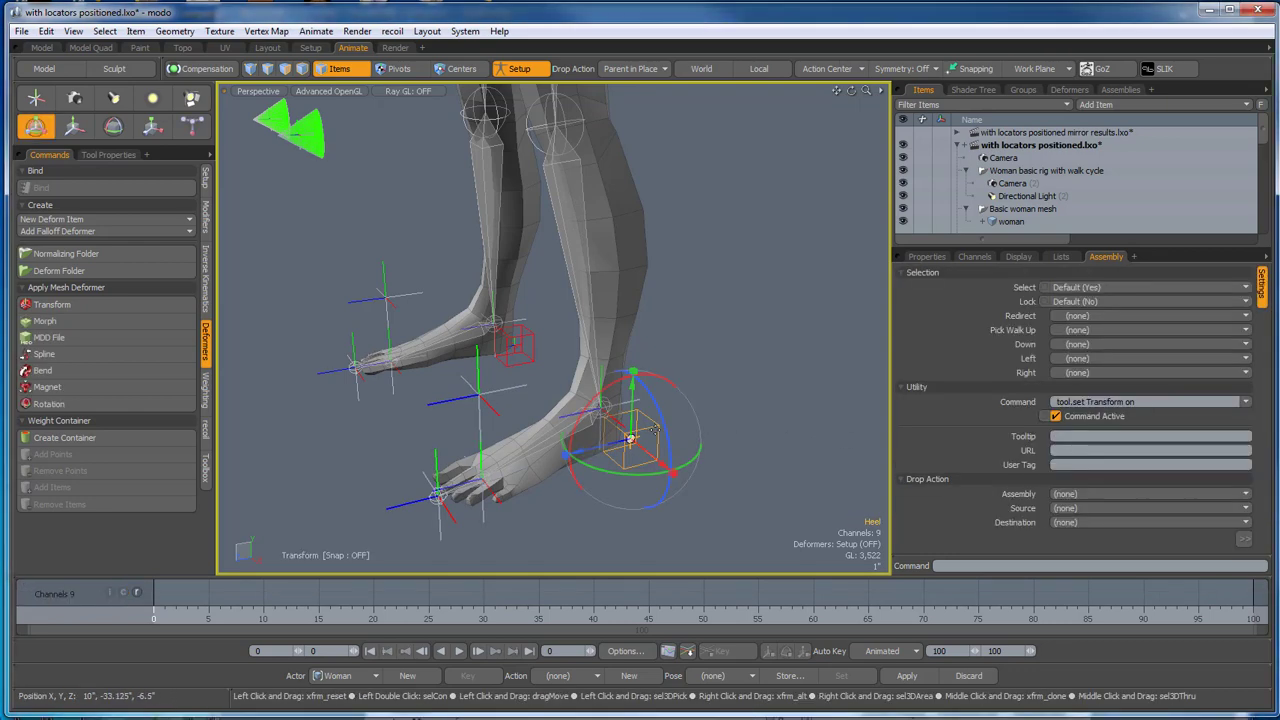
# Select the farther heel control to check its assigned command, drop the tool and clear the selection.
pyautogui.moveTo(762, 444)
pyautogui.keyDown('alt'); pyautogui.mouseDown()
pyautogui.moveTo(725, 448)
pyautogui.moveTo(750, 449)
pyautogui.mouseUp(); pyautogui.keyUp('alt')
pyautogui.click(530, 333)
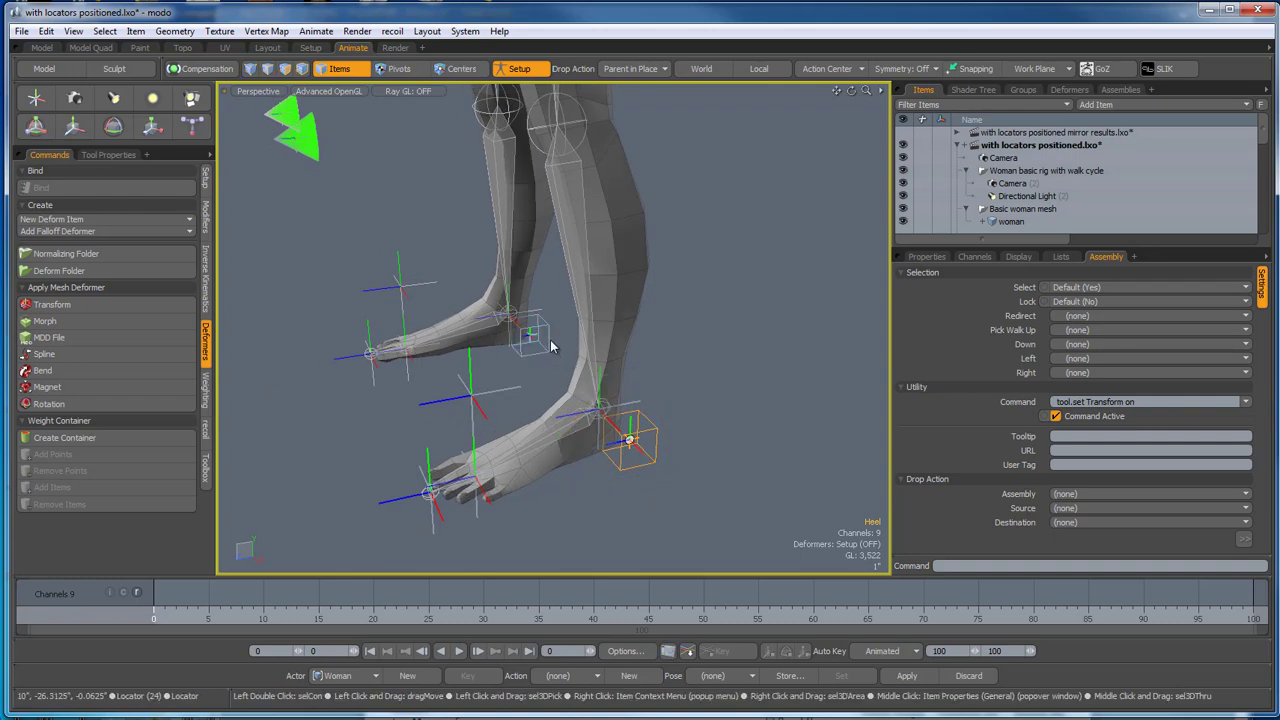
pyautogui.press('space')
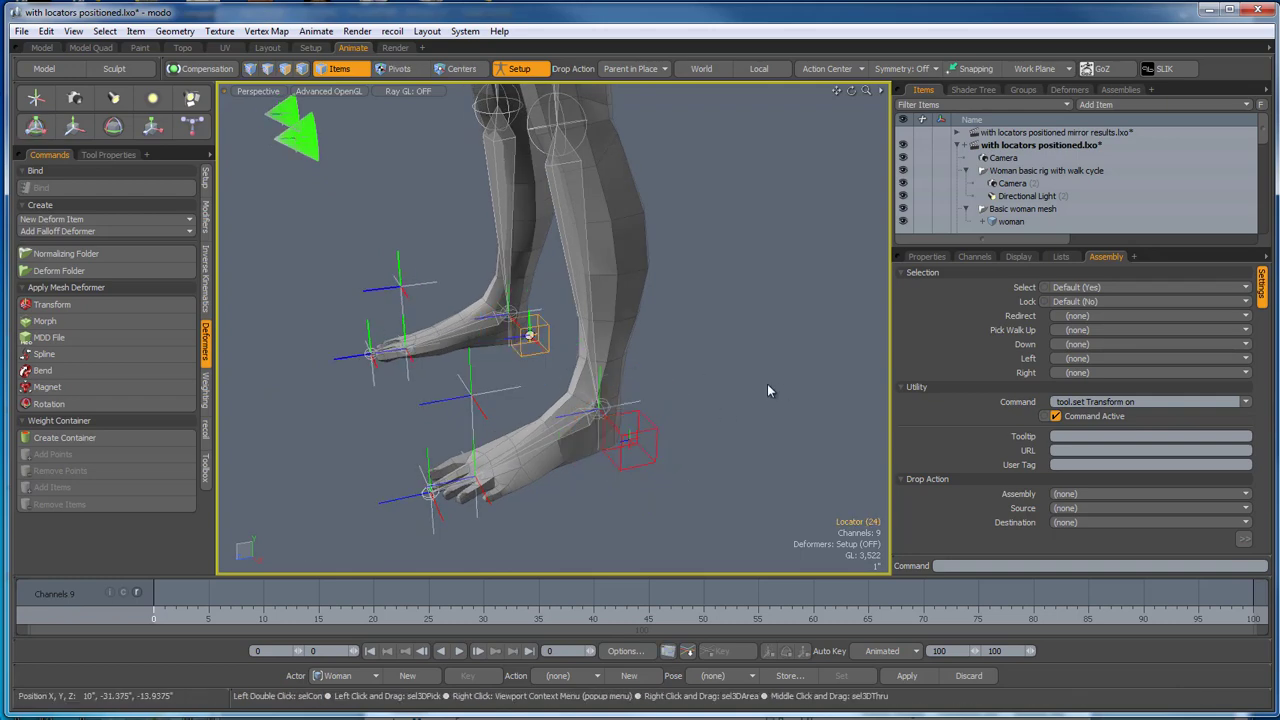
pyautogui.click(767, 384)
# Select the two locators above the front of the feet, add draw options and set a User fill in green (0.01, 1.0, 0.0).
pyautogui.scroll(-4, 764, 382)
pyautogui.keyDown('alt'); pyautogui.moveTo(756, 455); pyautogui.dragTo(718, 422); pyautogui.keyUp('alt')
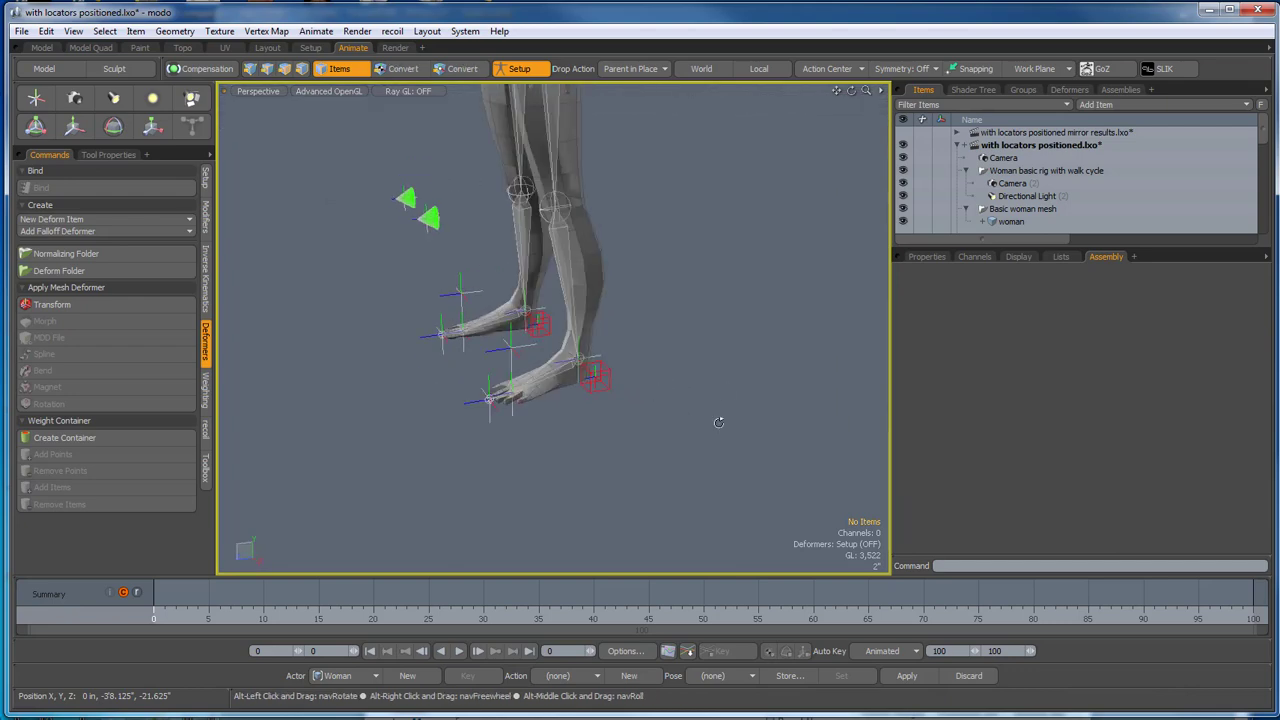
pyautogui.click(458, 291)
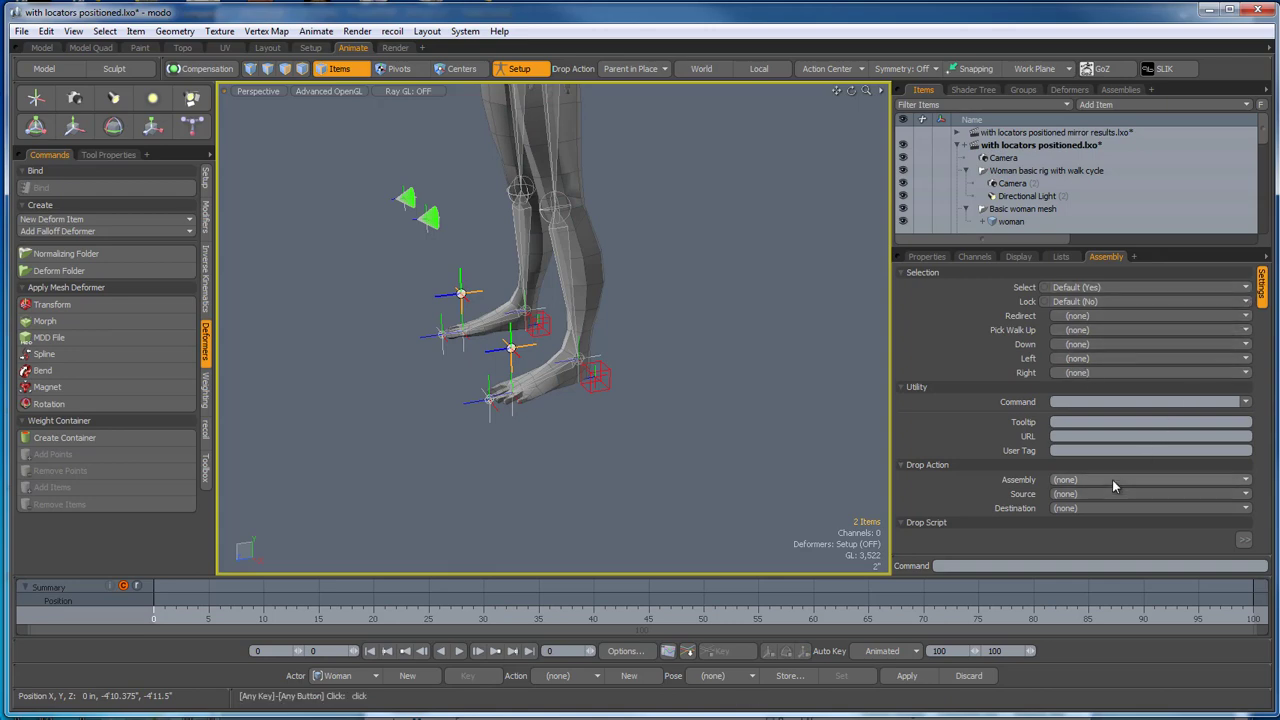
pyautogui.click(1019, 258)
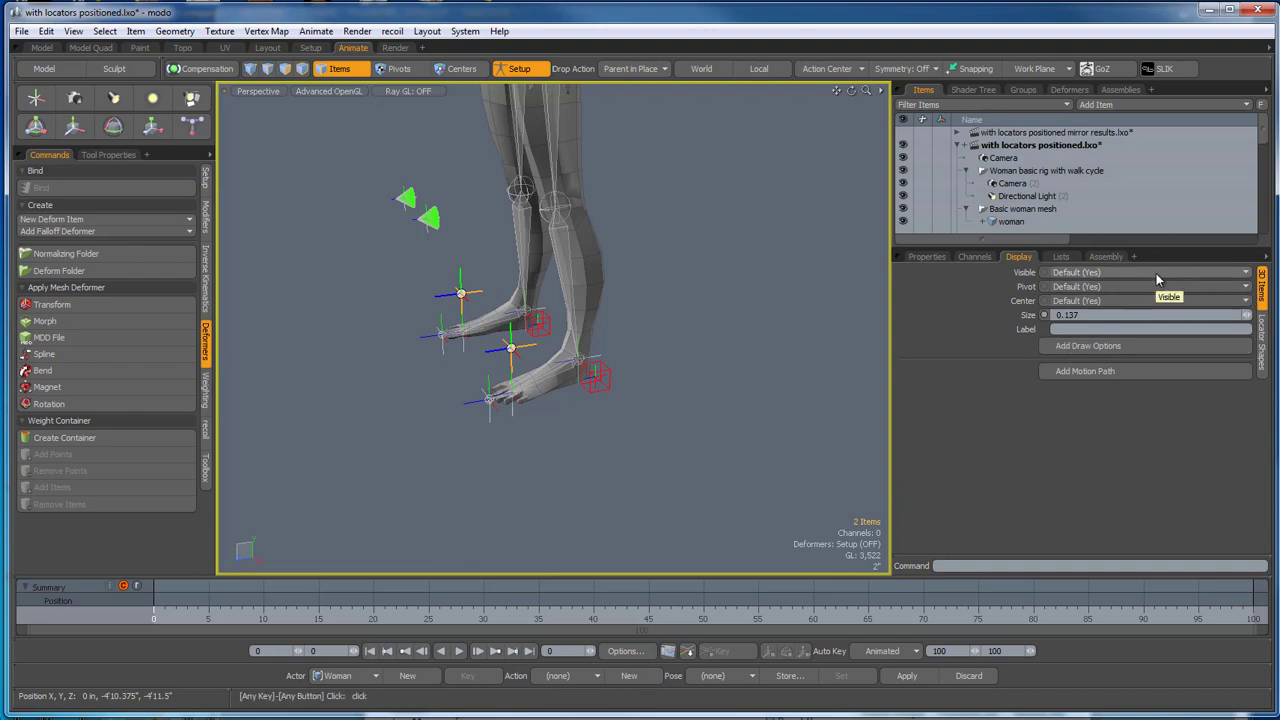
pyautogui.click(1088, 346)
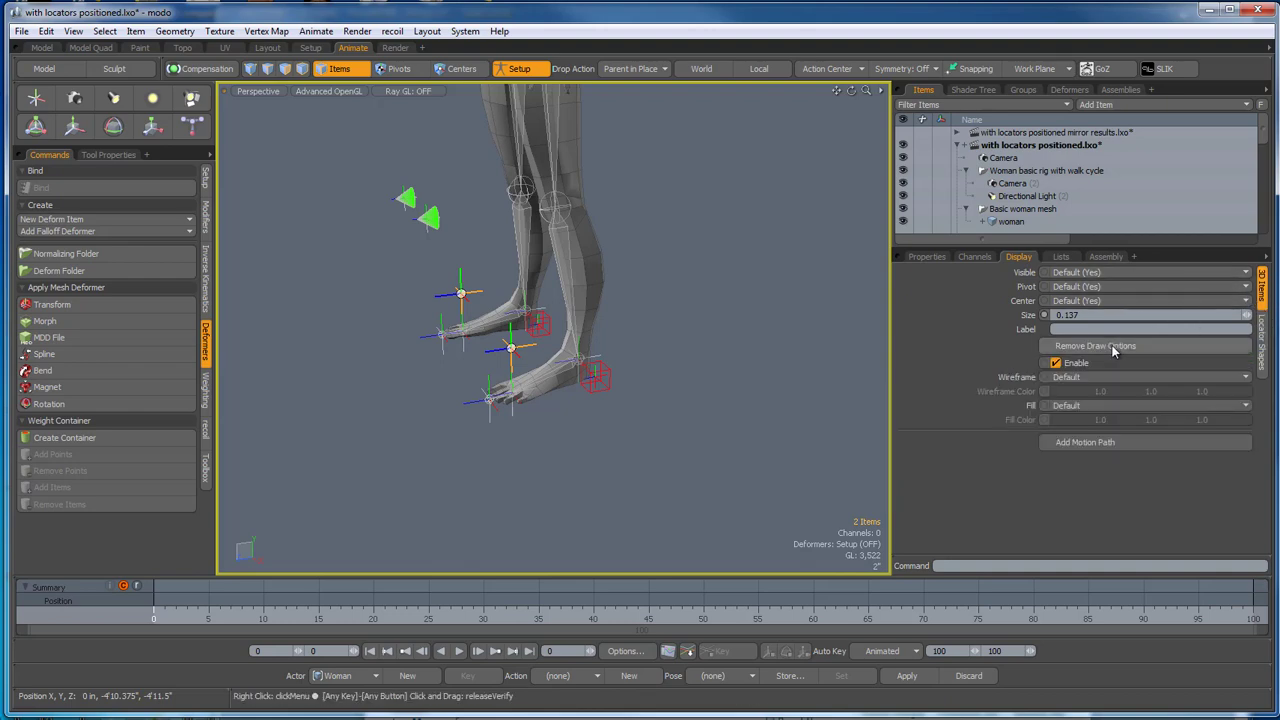
pyautogui.click(1090, 406)
pyautogui.click(1095, 414)
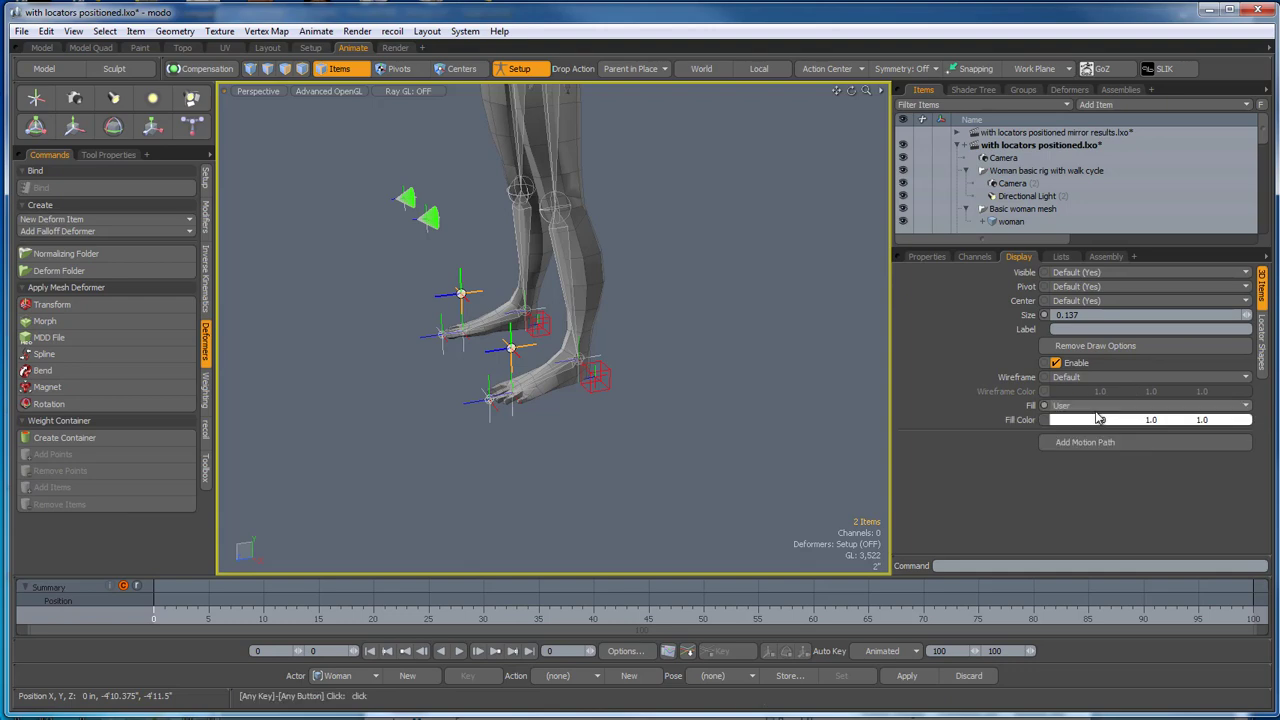
pyautogui.click(1086, 416)
pyautogui.moveTo(992, 315); pyautogui.dragTo(931, 232)
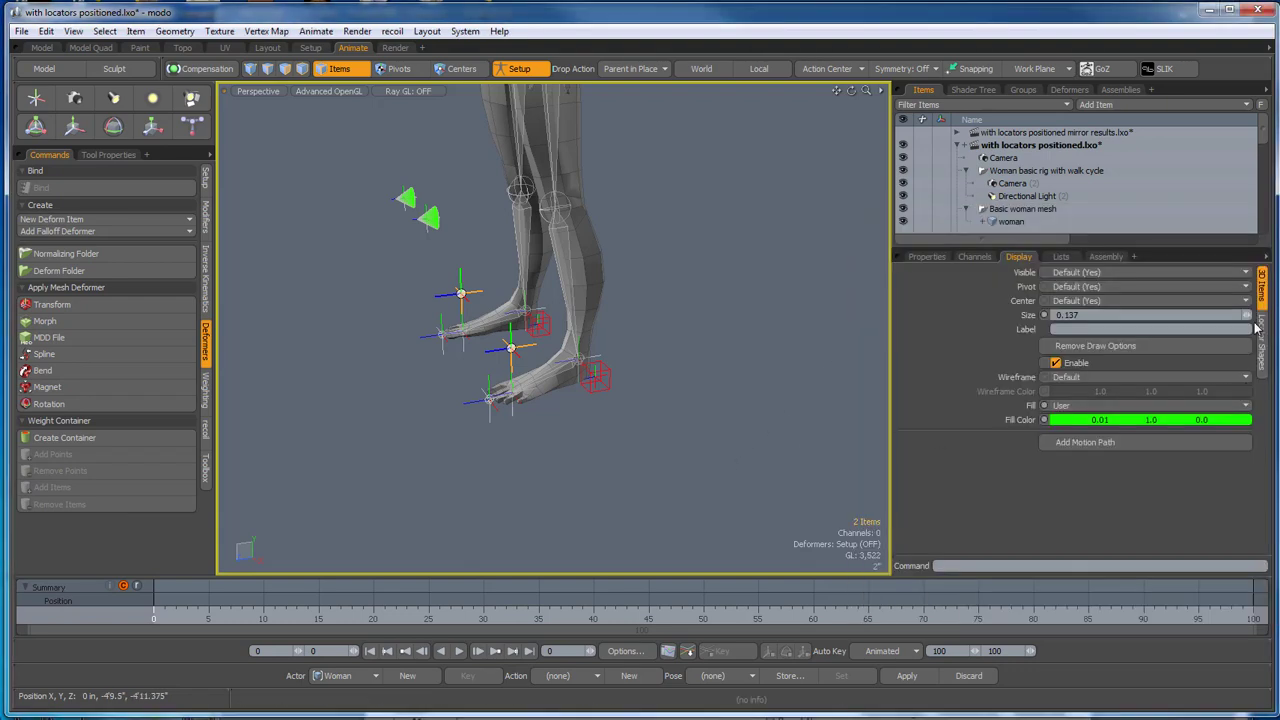
# Give the two locators above the feet a custom solid Cone shape.
pyautogui.click(1259, 328)
pyautogui.click(1132, 289)
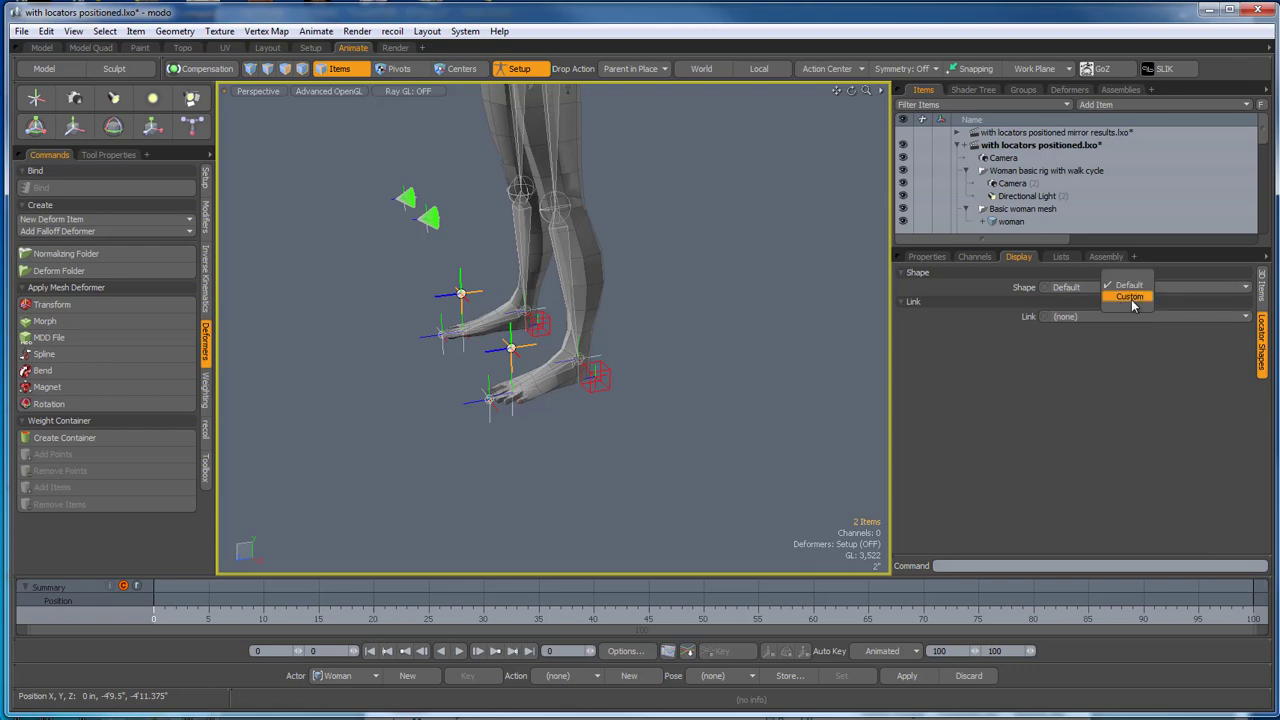
pyautogui.click(1131, 298)
pyautogui.click(1116, 337)
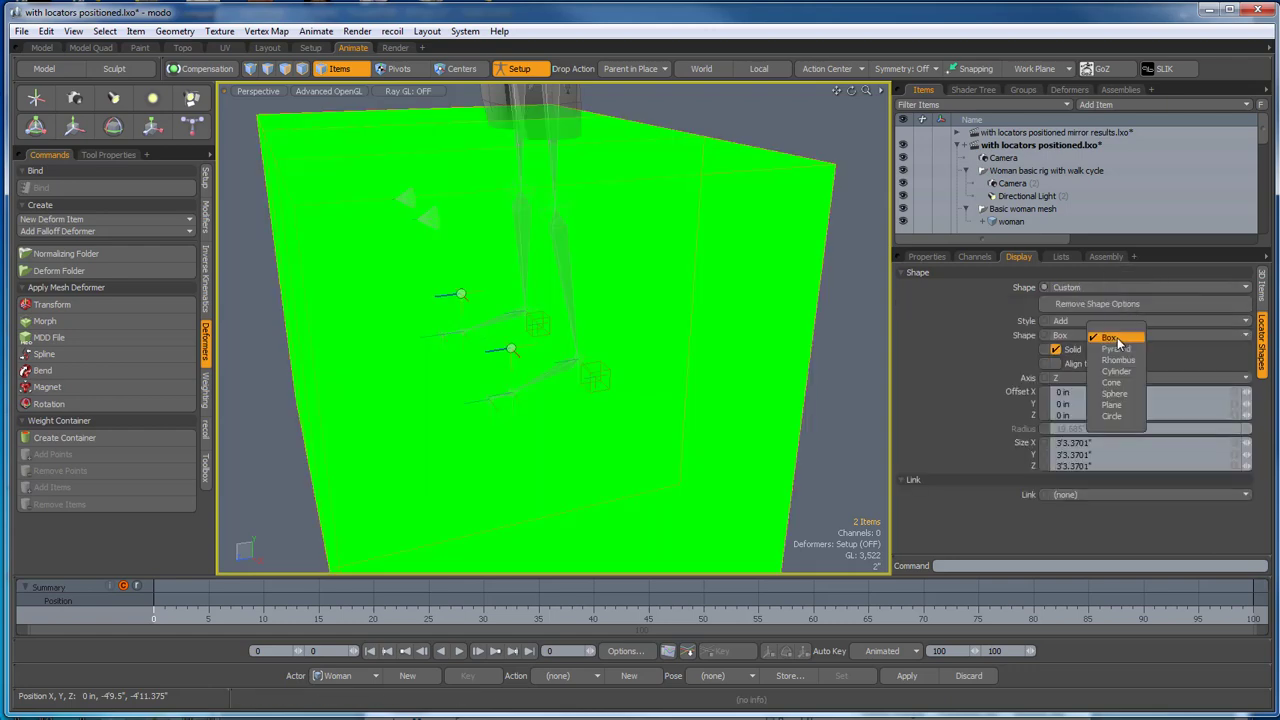
pyautogui.click(1129, 385)
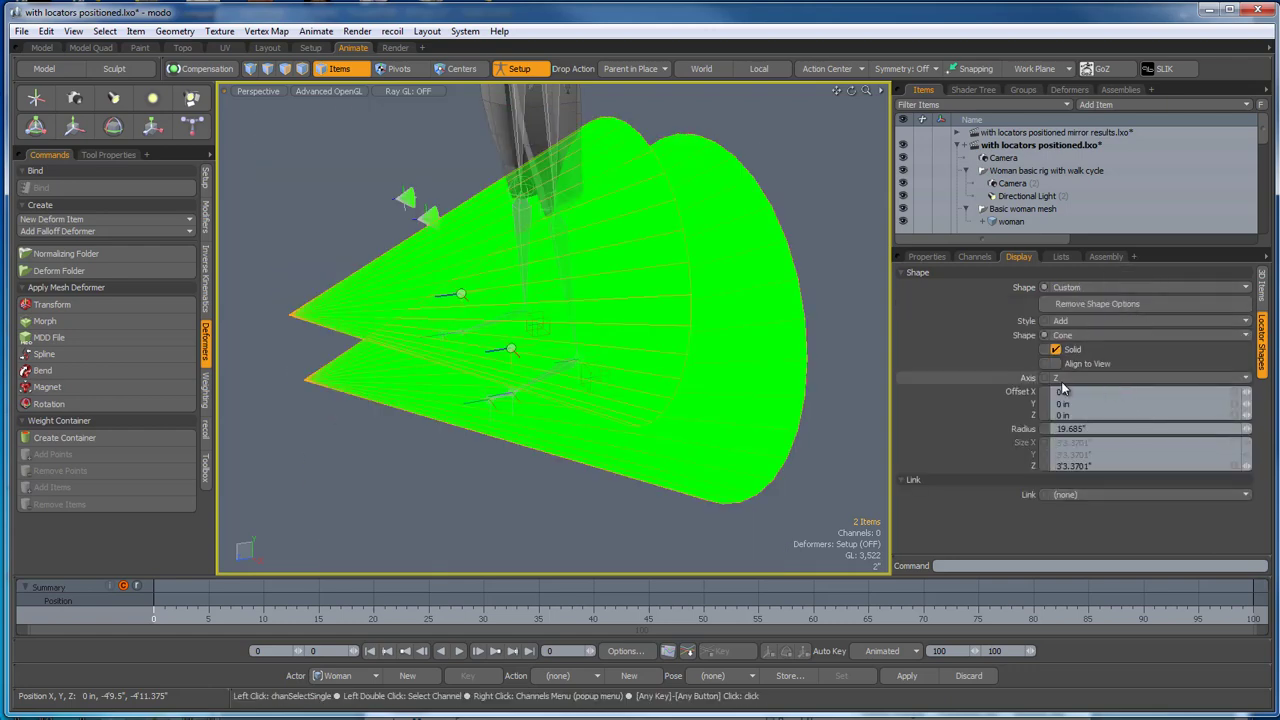
pyautogui.scroll(-3, 852, 354)
pyautogui.keyDown('alt'); pyautogui.keyDown('shift'); pyautogui.moveTo(810, 388); pyautogui.dragTo(716, 388); pyautogui.keyUp('shift'); pyautogui.keyUp('alt')
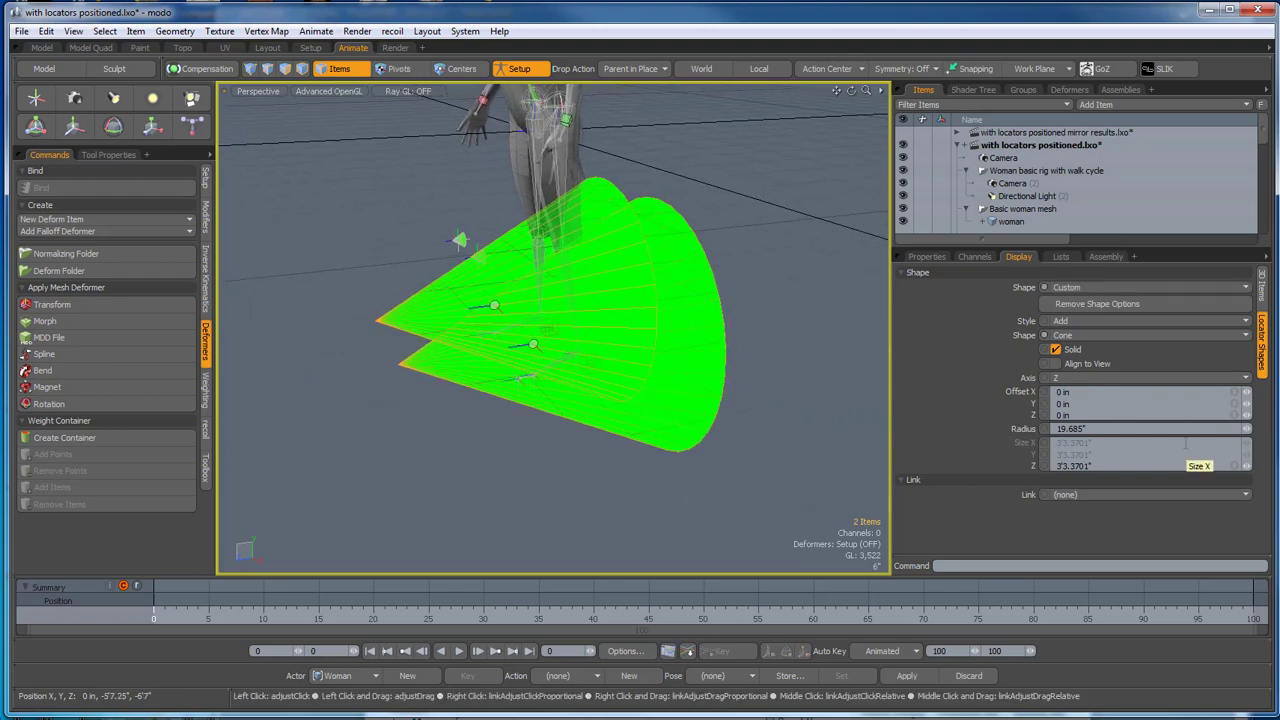
# Orient the cones of the two foot locators along the Y axis, with a 1.27" radius and a 2" Y size.
pyautogui.click(1203, 381)
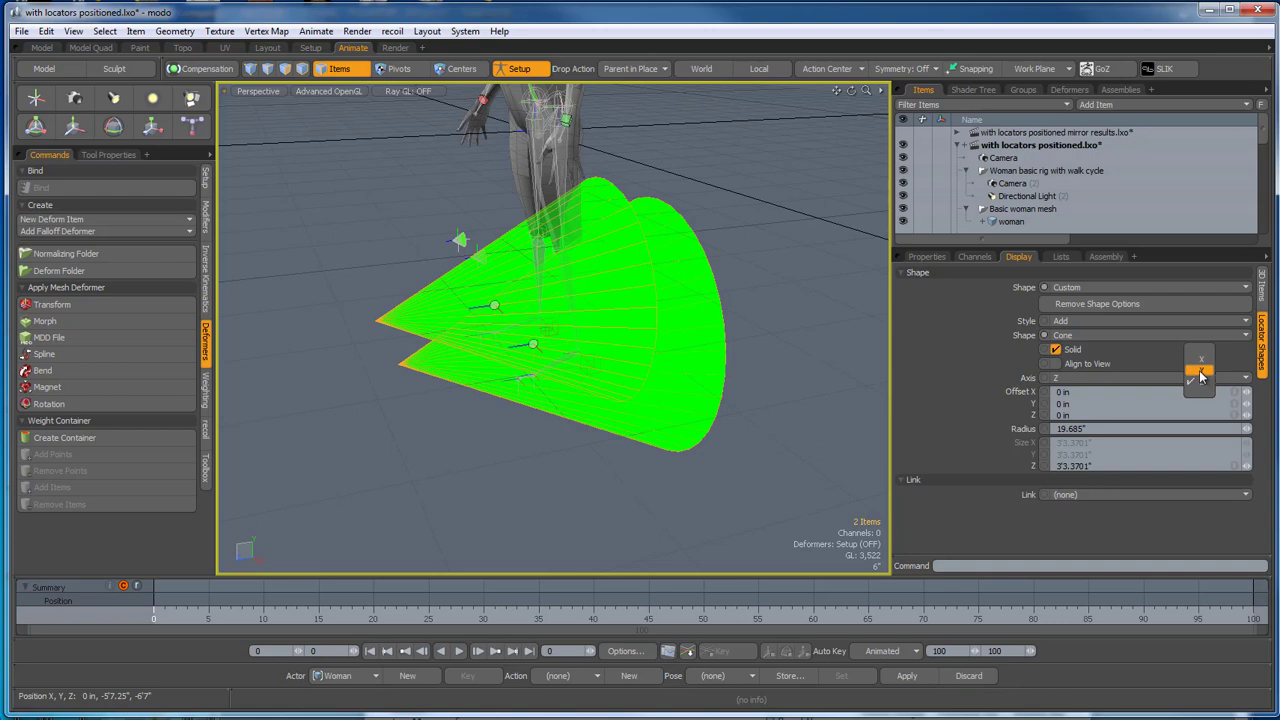
pyautogui.click(1200, 372)
pyautogui.click(1199, 371)
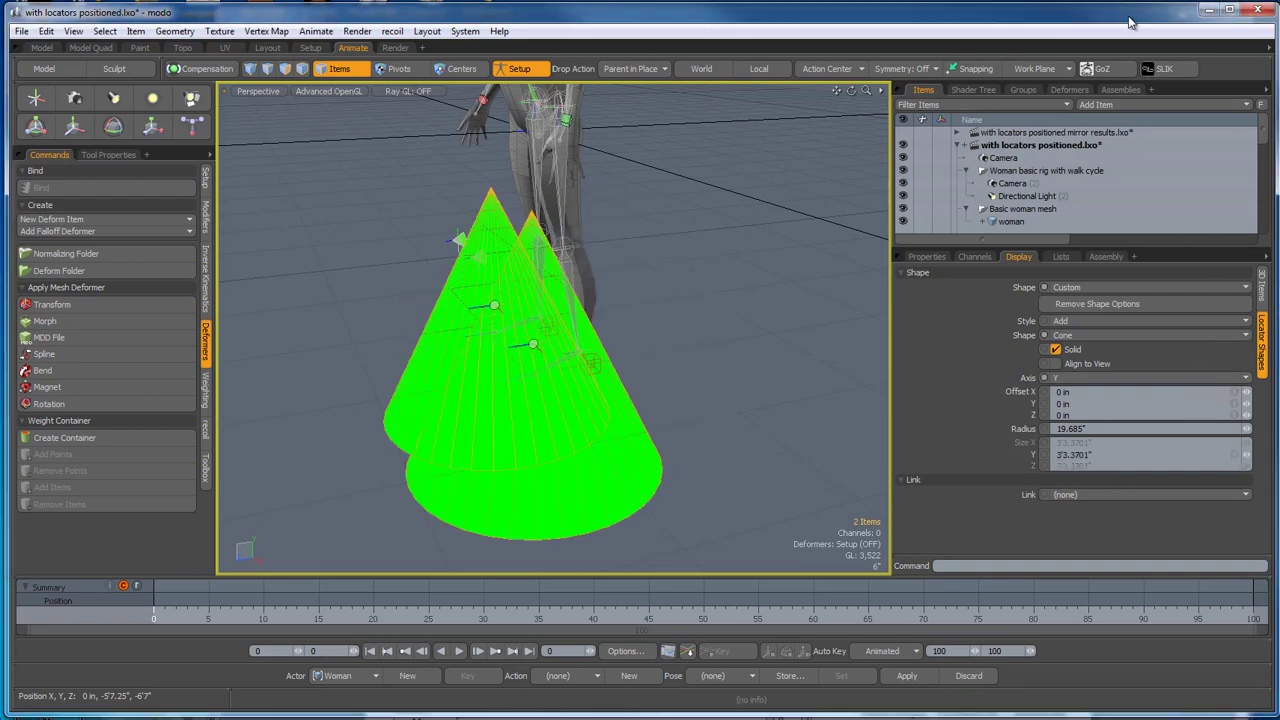
pyautogui.moveTo(1250, 432)
pyautogui.mouseDown()
pyautogui.moveTo(1232, 432)
pyautogui.moveTo(1262, 432)
pyautogui.moveTo(1220, 454)
pyautogui.moveTo(1238, 430)
pyautogui.moveTo(1222, 430)
pyautogui.moveTo(1240, 455)
pyautogui.mouseUp()
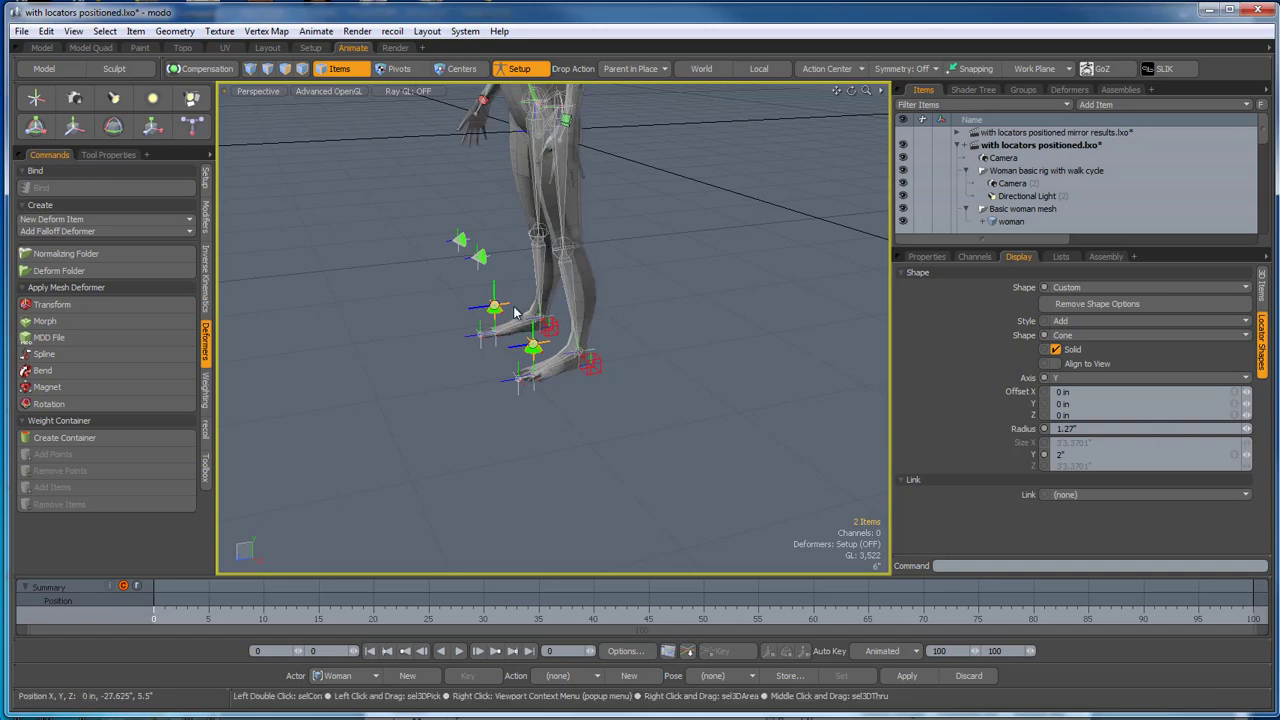
# Turn off Solid for the two foot cones and clear the selection.
pyautogui.scroll(5, 522, 352)
pyautogui.keyDown('alt'); pyautogui.moveTo(537, 352); pyautogui.dragTo(627, 427); pyautogui.keyUp('alt')
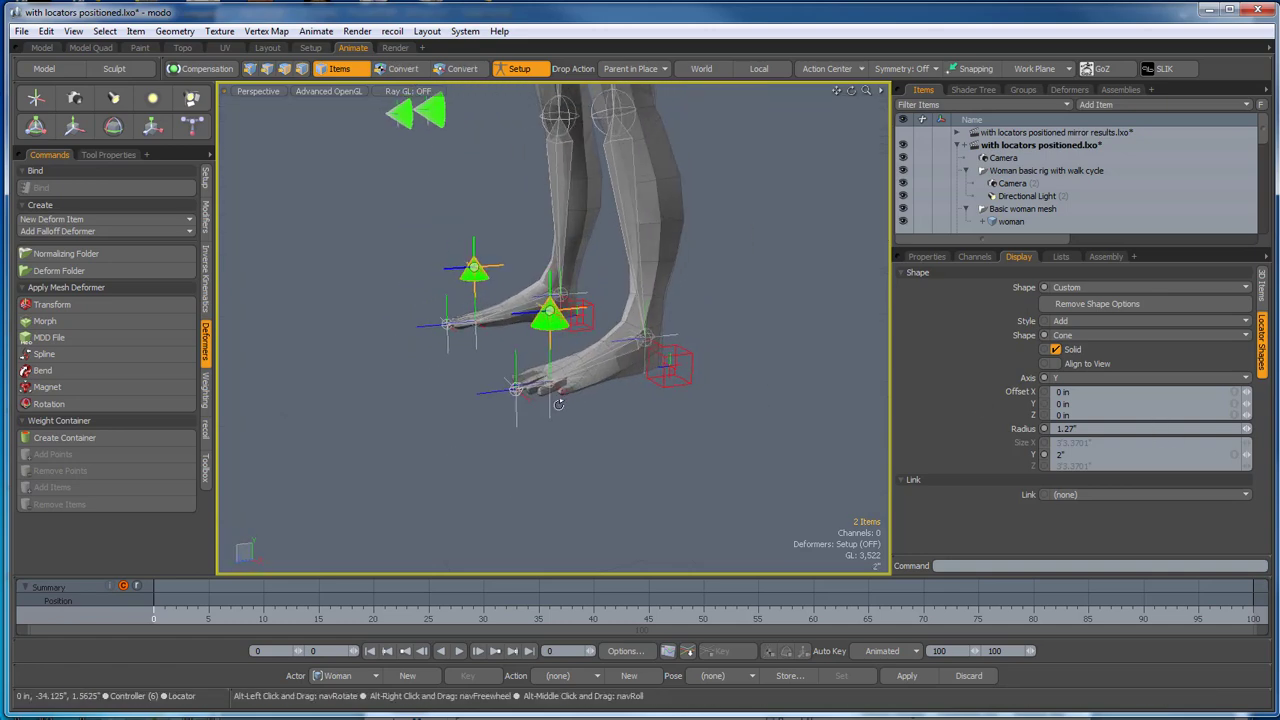
pyautogui.click(1055, 350)
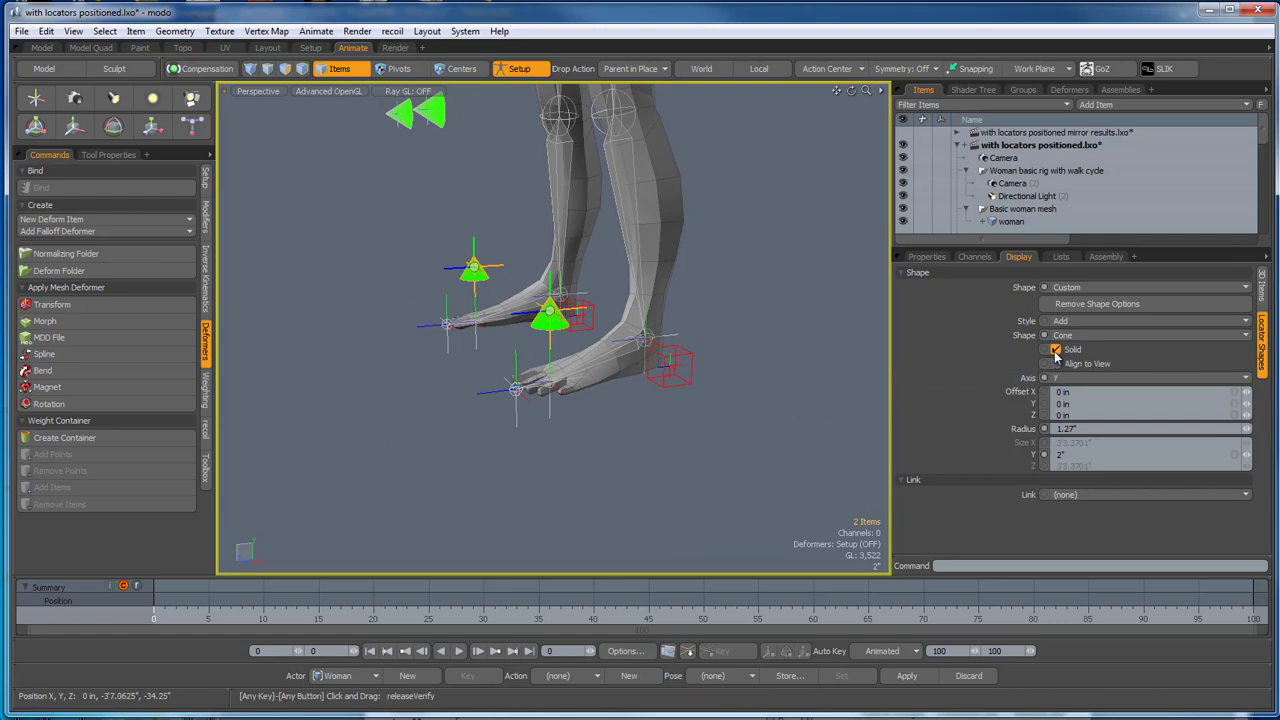
pyautogui.click(669, 437)
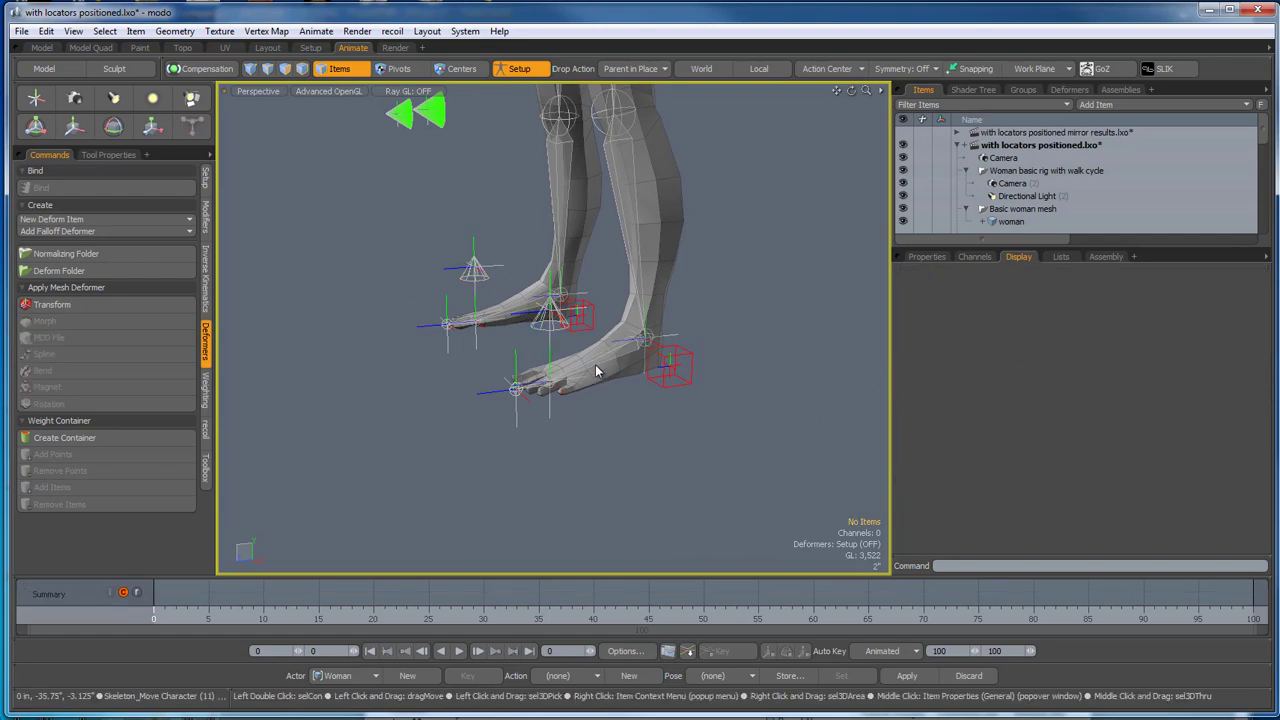
# Select both foot cone controllers and set their locator size to 0.
pyautogui.click(545, 316)
pyautogui.keyDown('shift'); pyautogui.click(476, 270); pyautogui.keyUp('shift')
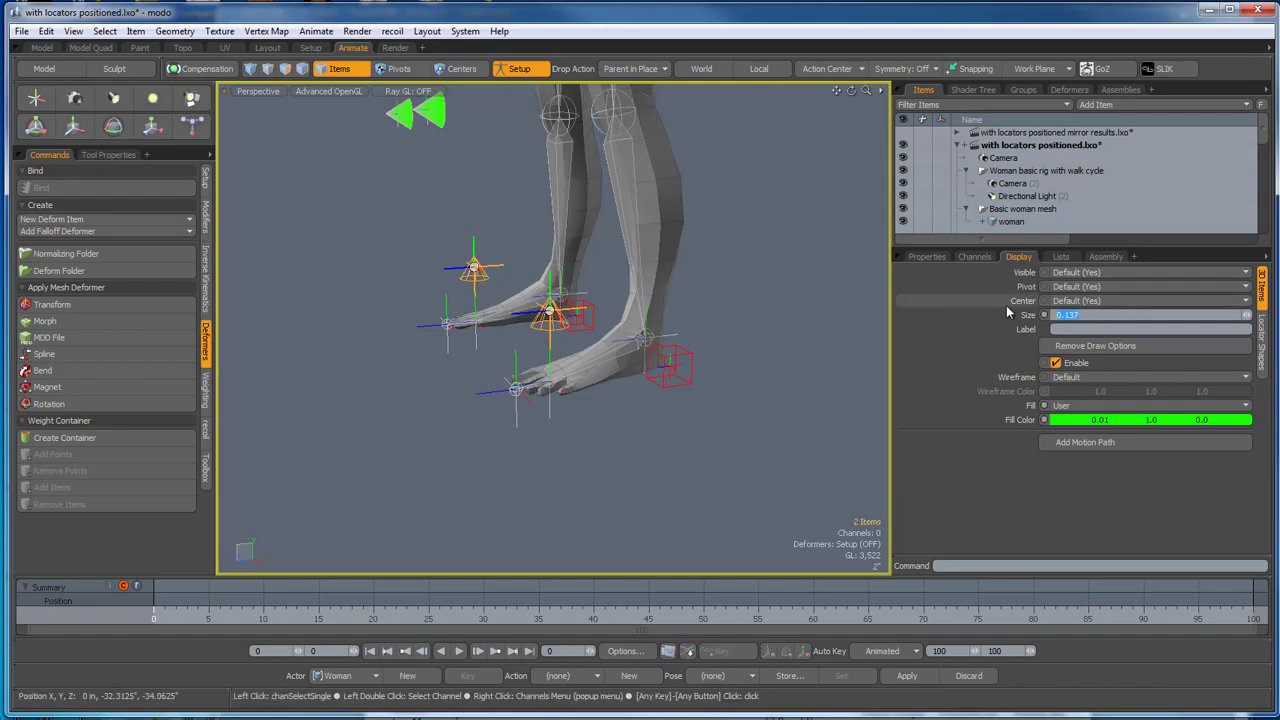
pyautogui.write('0')
pyautogui.press('Return')
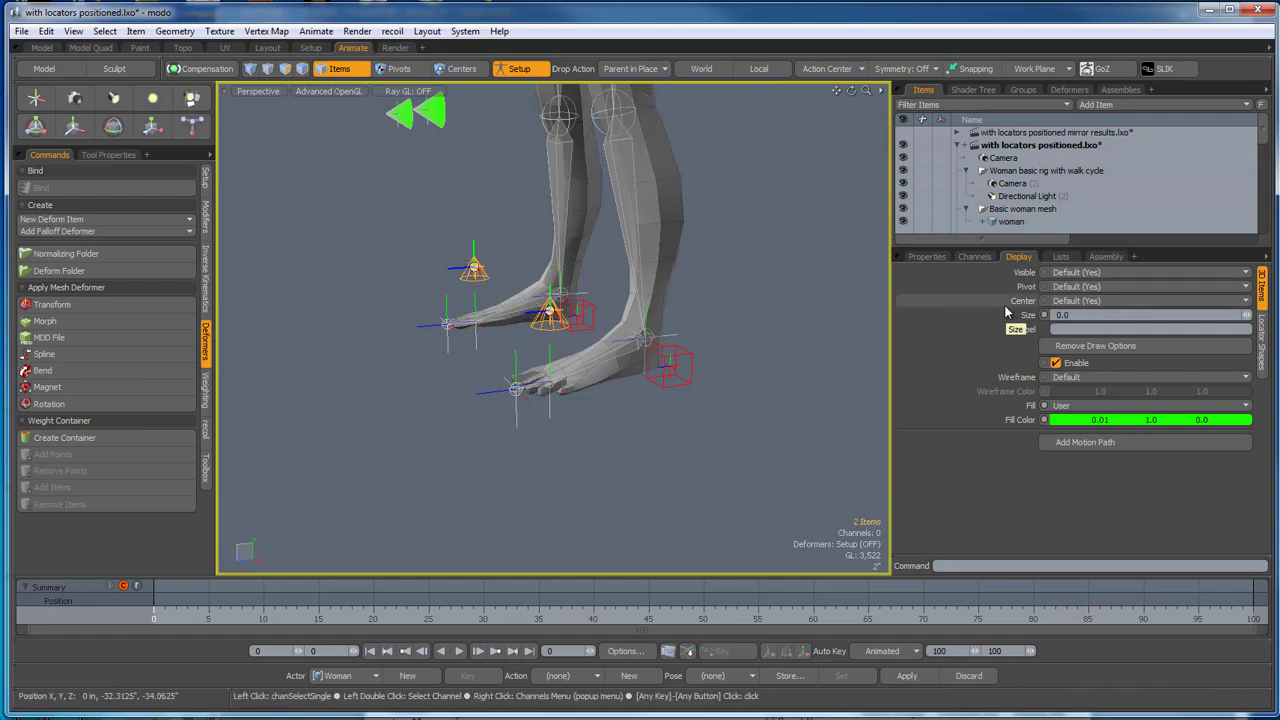
# Set the two foot cones' wireframe to User with a green colour (0.13, 1.0, 0.0) and clear the selection.
pyautogui.click(1062, 376)
pyautogui.click(1072, 386)
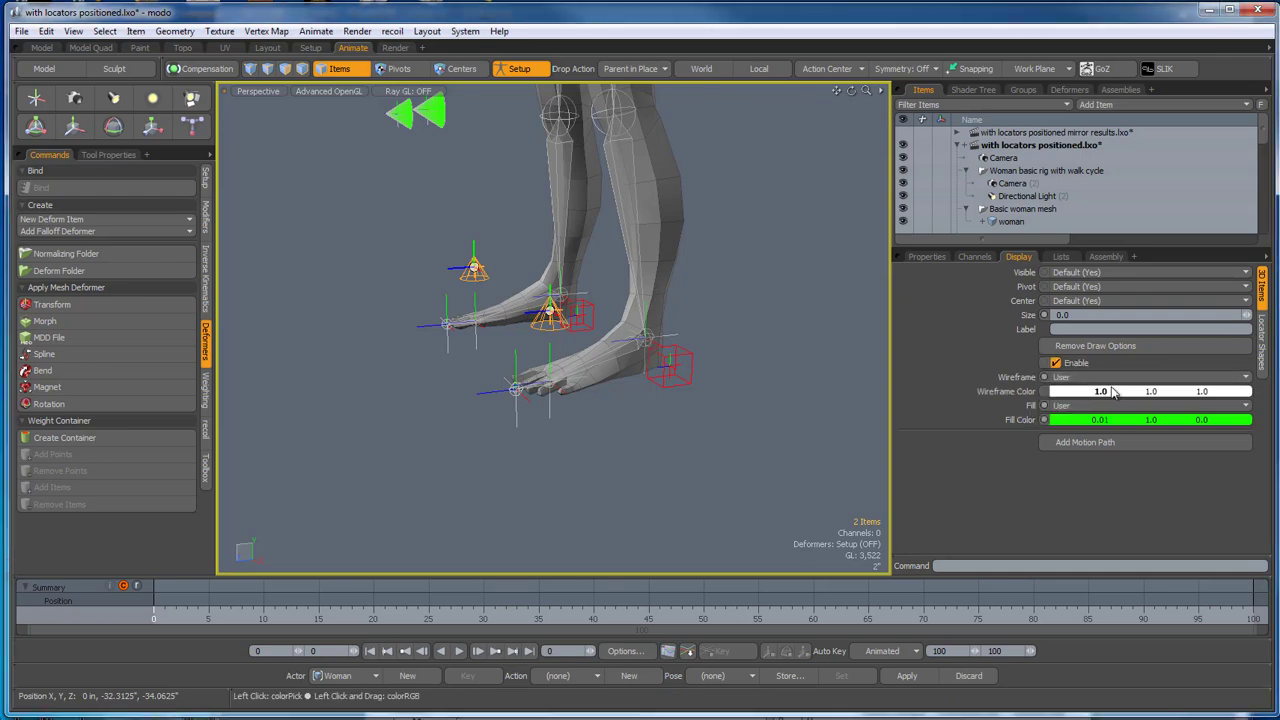
pyautogui.click(1115, 392)
pyautogui.moveTo(1014, 254); pyautogui.dragTo(968, 198)
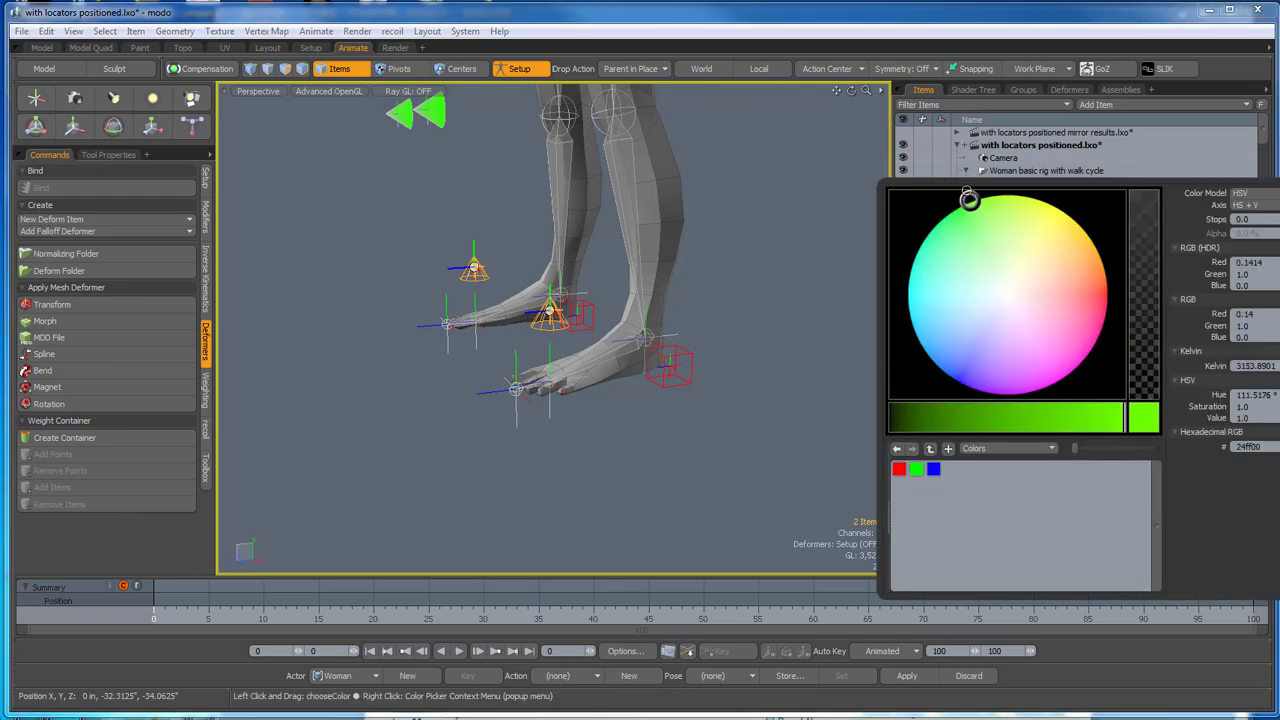
pyautogui.click(754, 413)
pyautogui.click(754, 413)
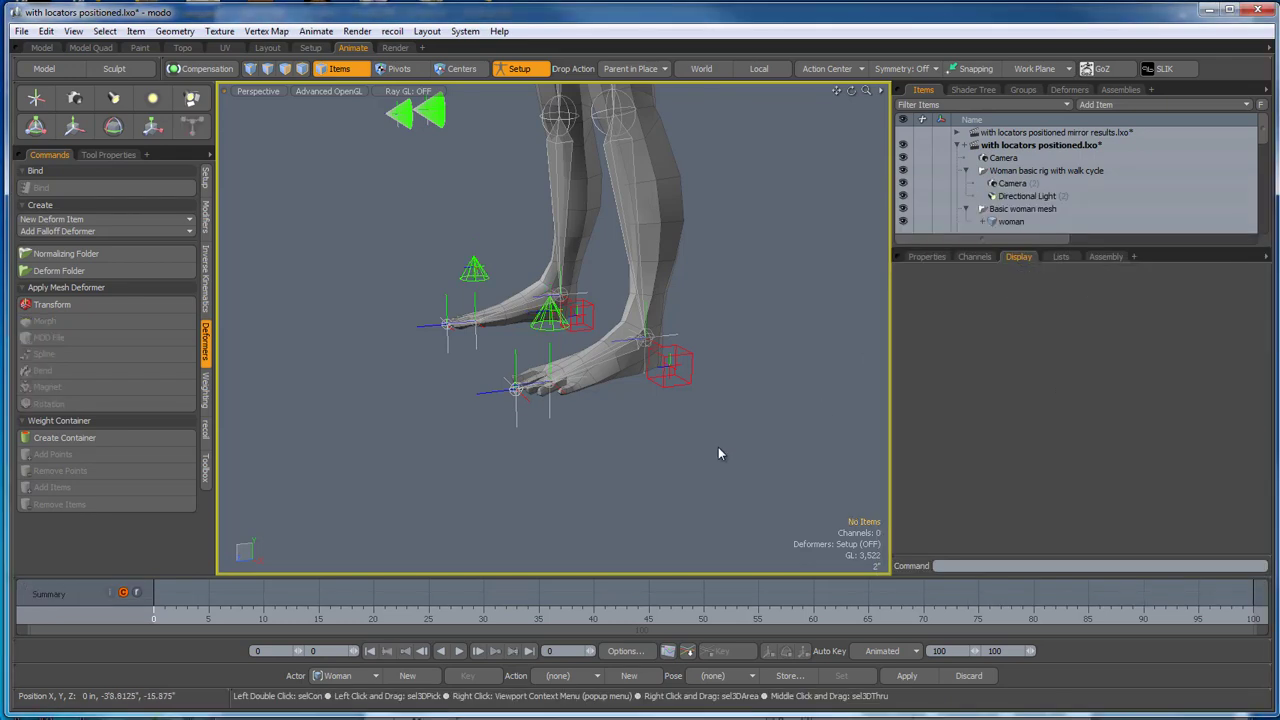
# Select the two knee and two elbow cone controllers and set their wireframe to User in green (0.11, 1.0, 0.0).
pyautogui.keyDown('alt'); pyautogui.moveTo(714, 481); pyautogui.dragTo(716, 492); pyautogui.keyUp('alt')
pyautogui.click(429, 153)
pyautogui.keyDown('shift'); pyautogui.click(398, 118); pyautogui.keyUp('shift')
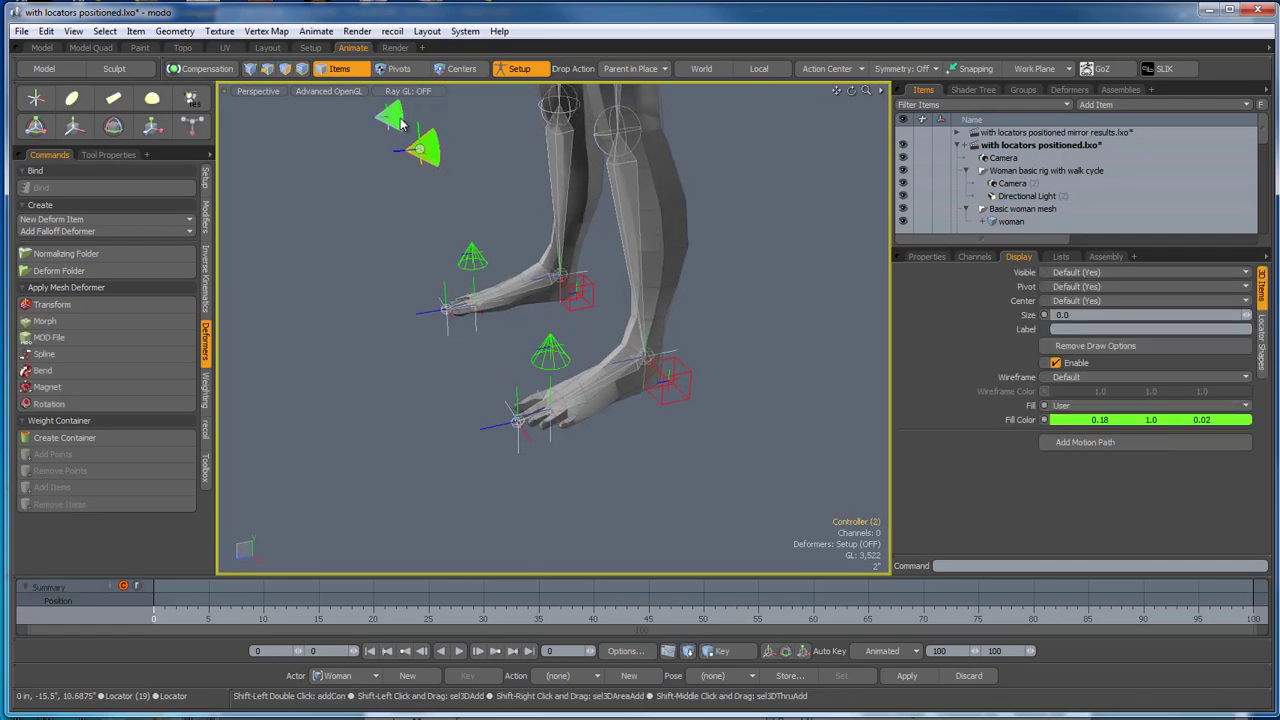
pyautogui.click(1069, 380)
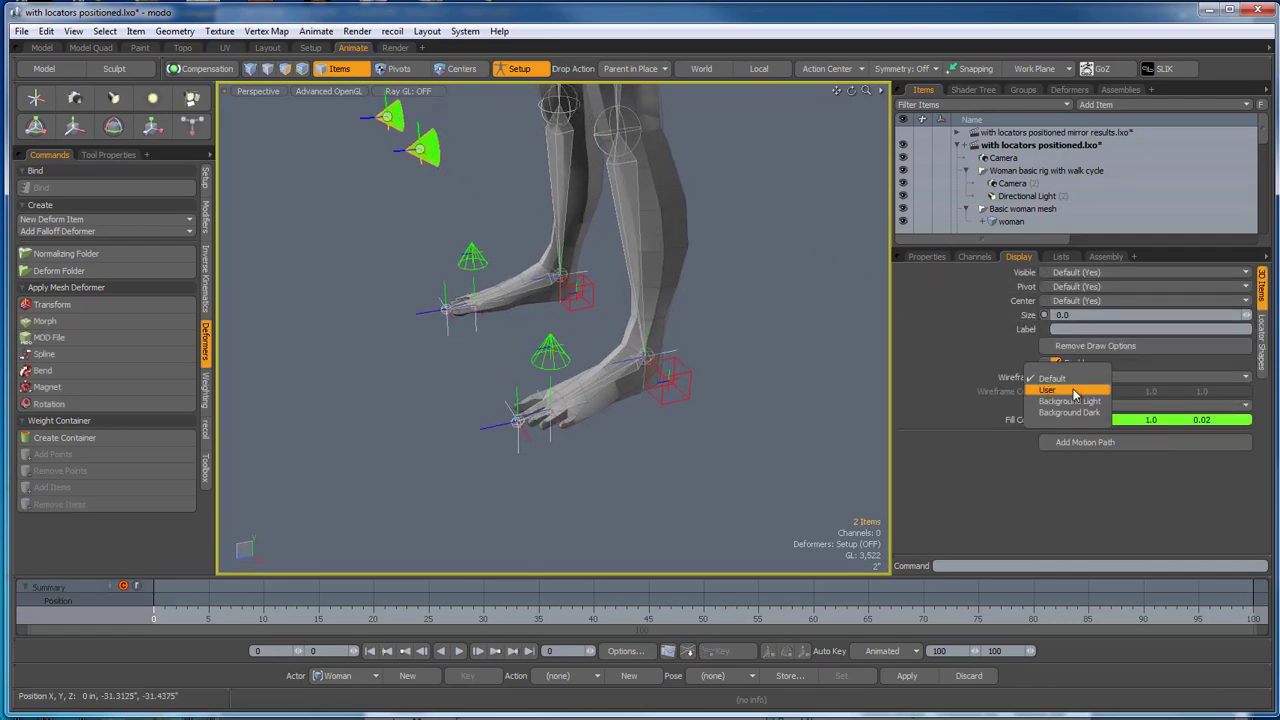
pyautogui.click(918, 393)
pyautogui.scroll(-4, 690, 399)
pyautogui.scroll(-4, 742, 341)
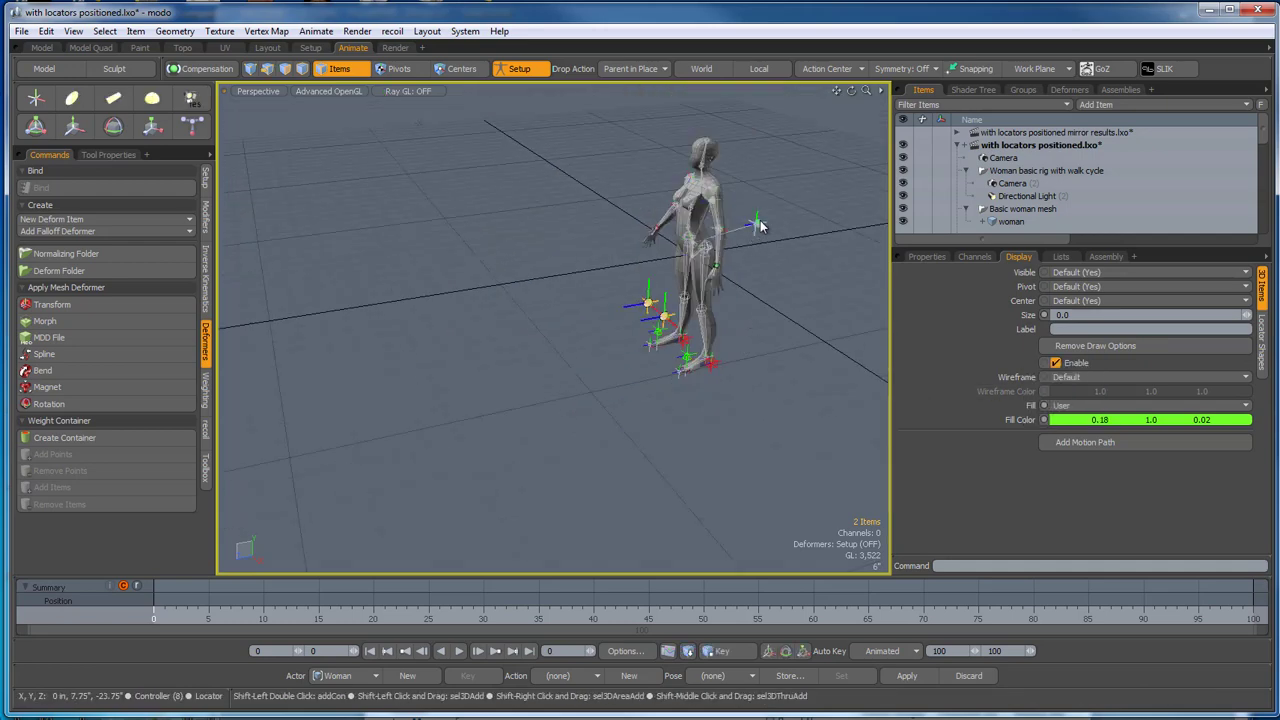
pyautogui.keyDown('shift'); pyautogui.click(757, 223); pyautogui.keyUp('shift')
pyautogui.keyDown('alt'); pyautogui.moveTo(788, 275); pyautogui.dragTo(735, 347); pyautogui.keyUp('alt')
pyautogui.scroll(3, 735, 347)
pyautogui.scroll(3, 735, 347)
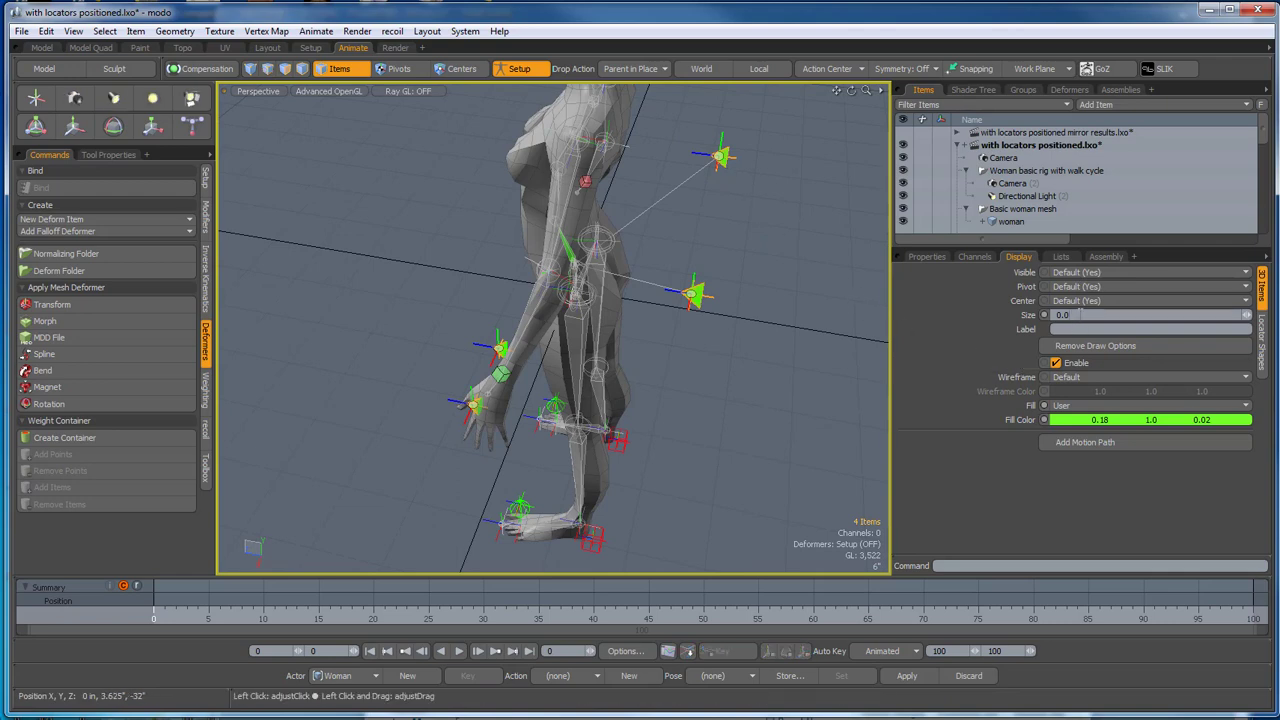
pyautogui.click(1069, 379)
pyautogui.click(1077, 392)
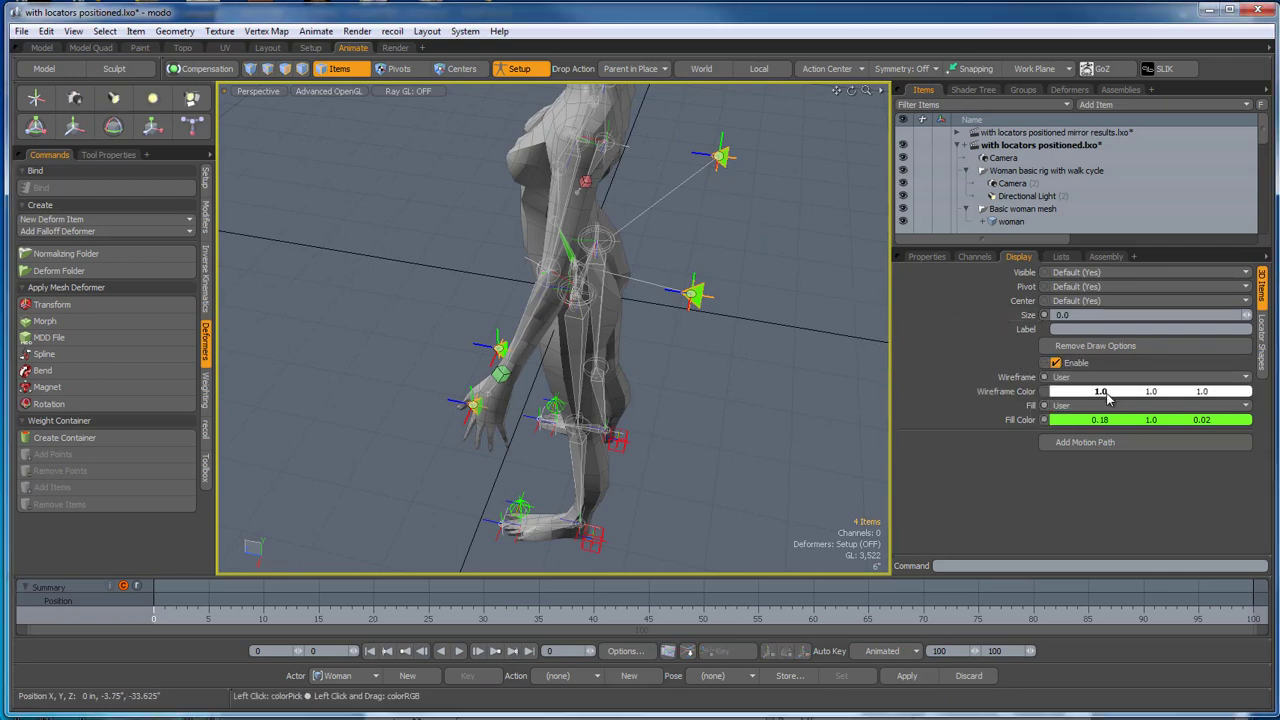
pyautogui.click(1149, 389)
pyautogui.click(963, 206)
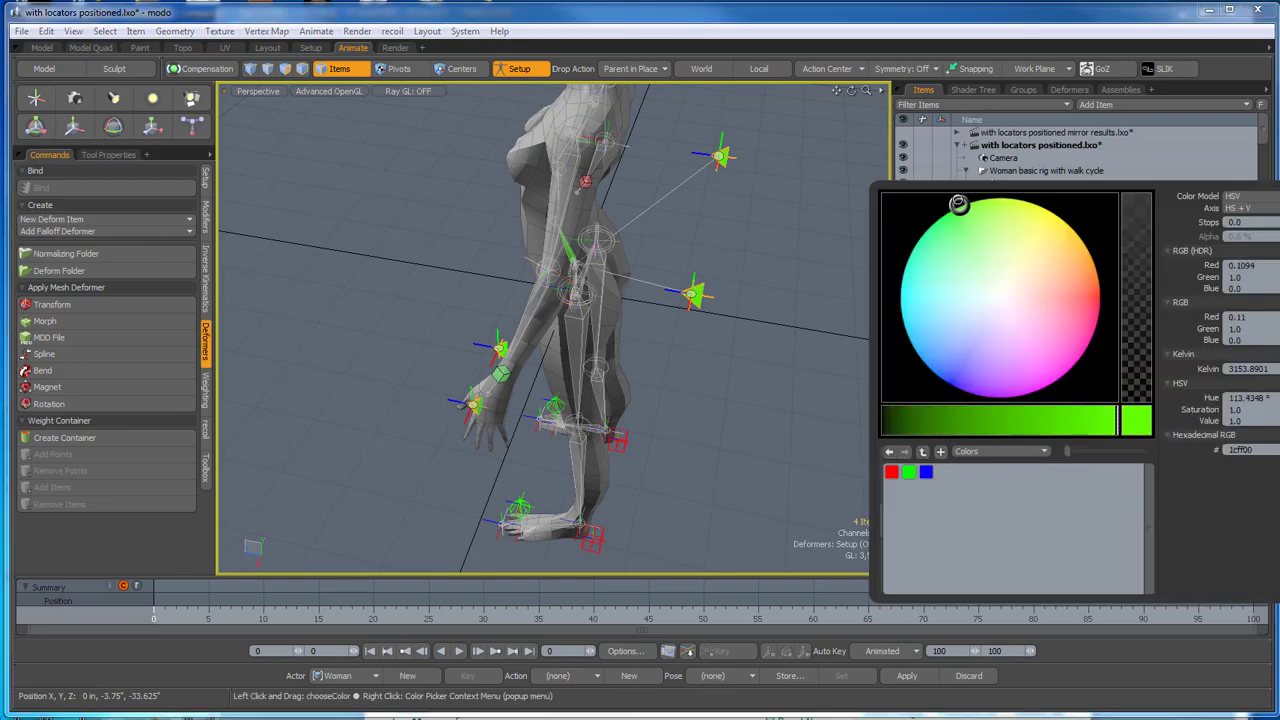
pyautogui.click(734, 422)
# Restore the selection of the four knee and elbow cones, turn off their Solid option and deselect them.
pyautogui.scroll(-4, 734, 422)
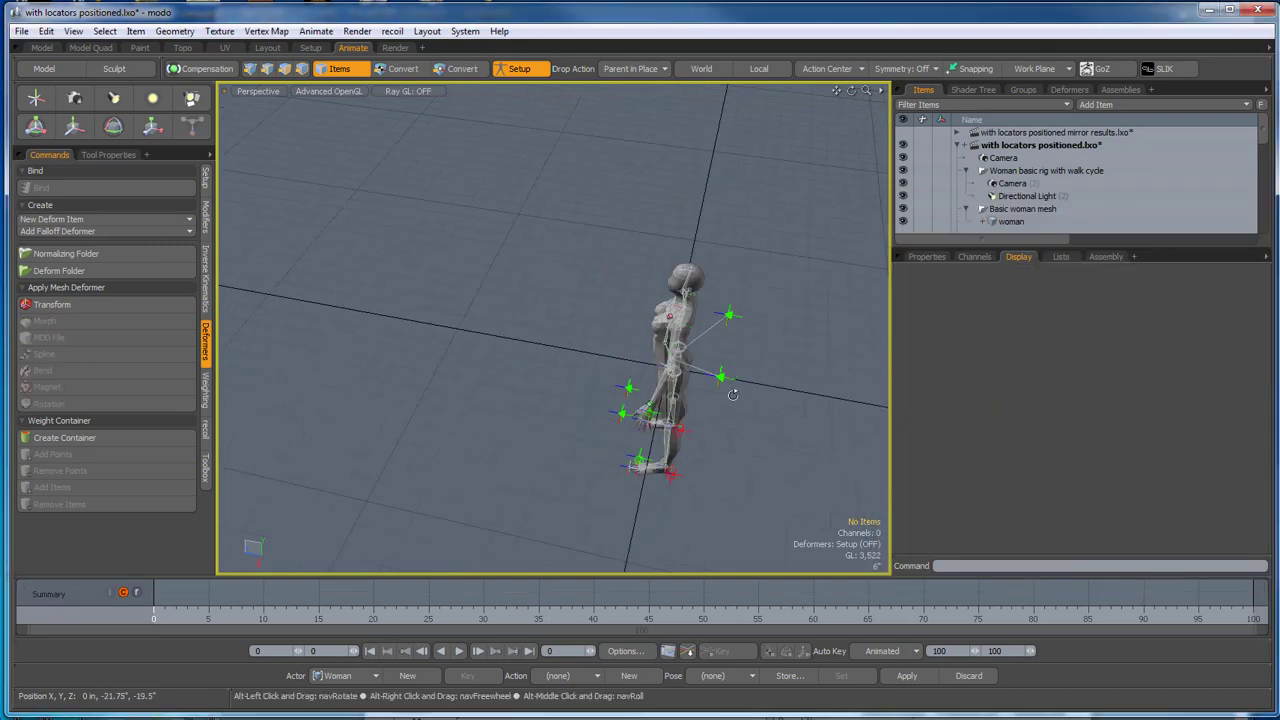
pyautogui.scroll(2, 732, 396)
pyautogui.hotkey('ctrl', 'z')
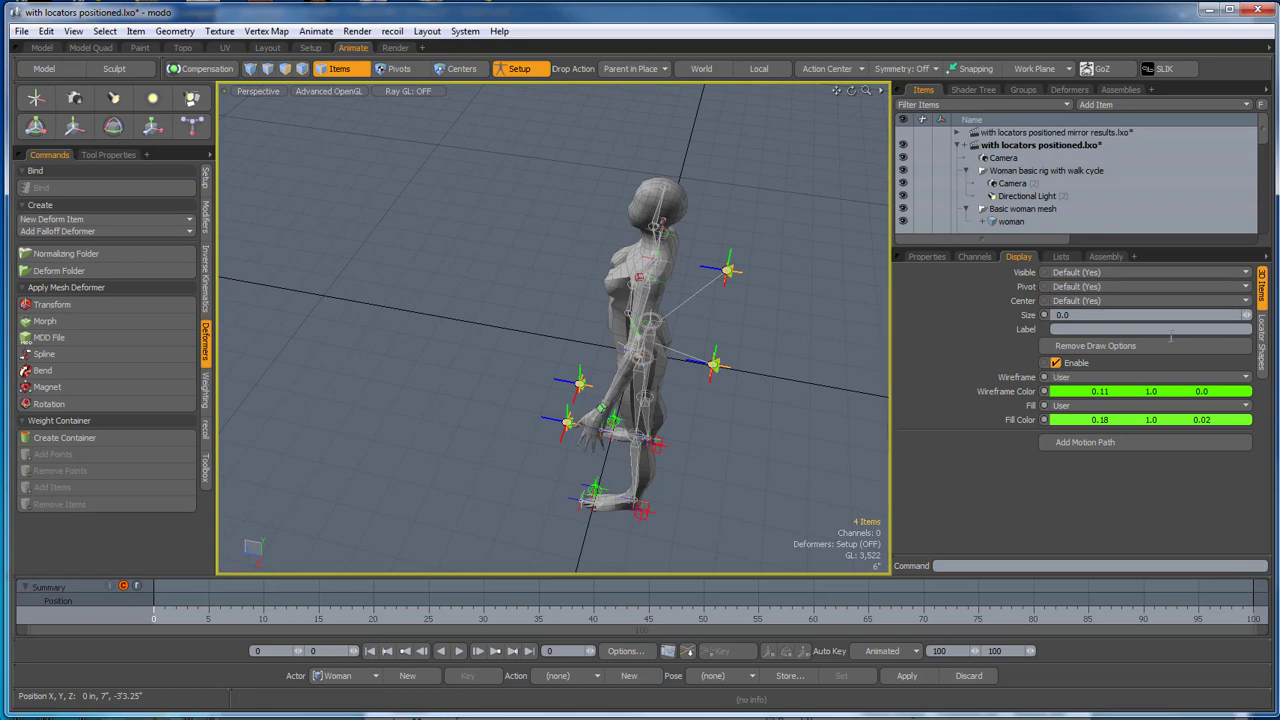
pyautogui.click(1262, 345)
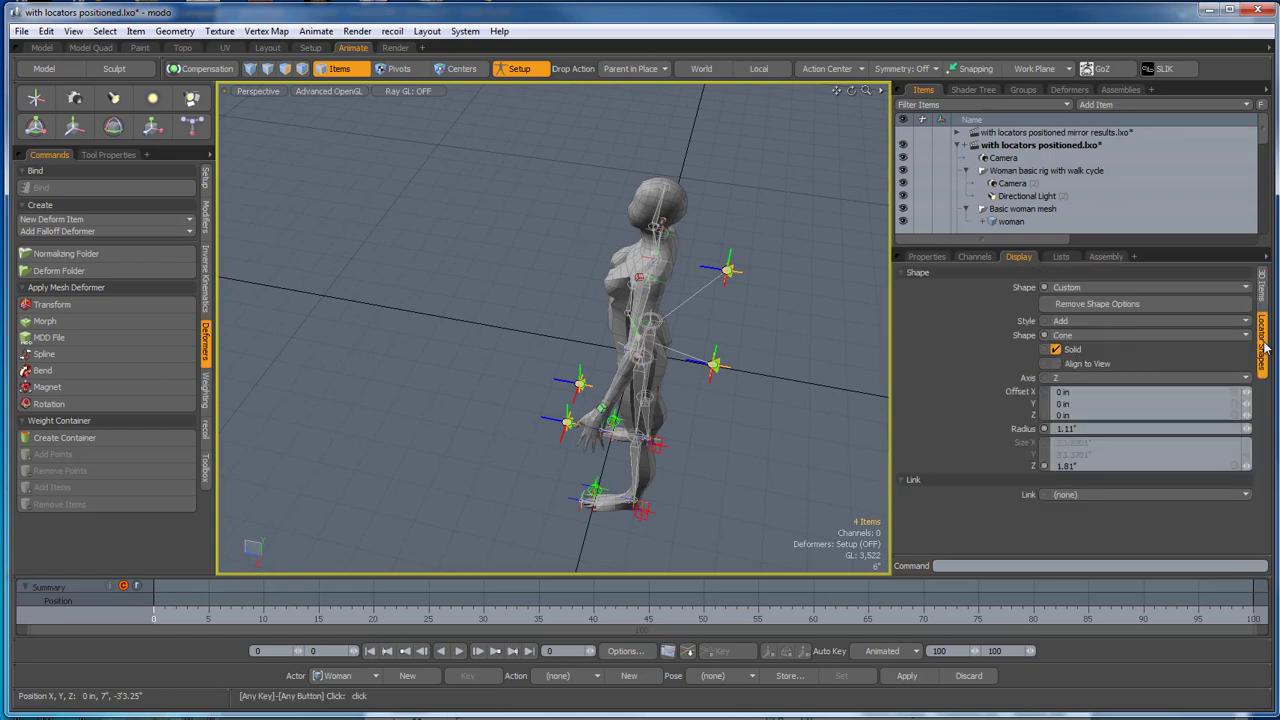
pyautogui.click(1058, 351)
pyautogui.keyDown('alt'); pyautogui.moveTo(842, 398); pyautogui.dragTo(500, 357); pyautogui.keyUp('alt')
pyautogui.click(757, 428)
# Assign the tool.set TransformMove on command to the cone controller above the nearer foot, then test it by picking the cone.
pyautogui.scroll(5, 578, 488)
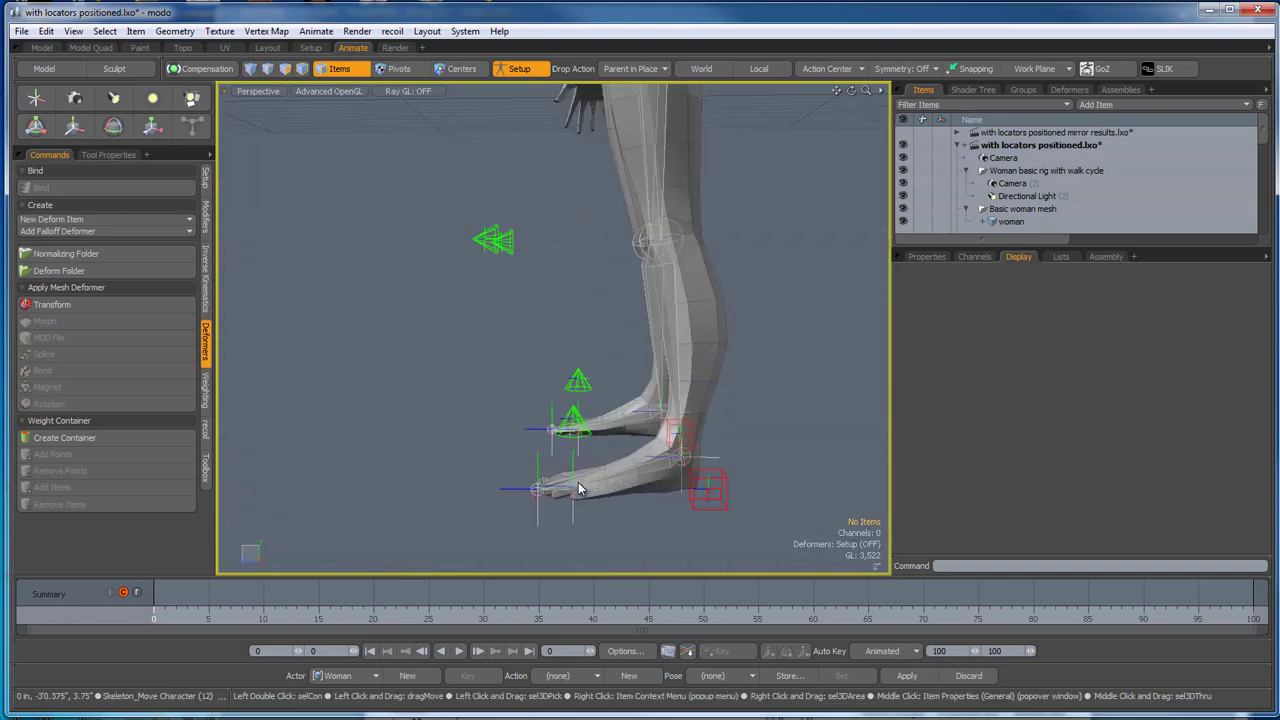
pyautogui.scroll(3, 576, 489)
pyautogui.click(567, 455)
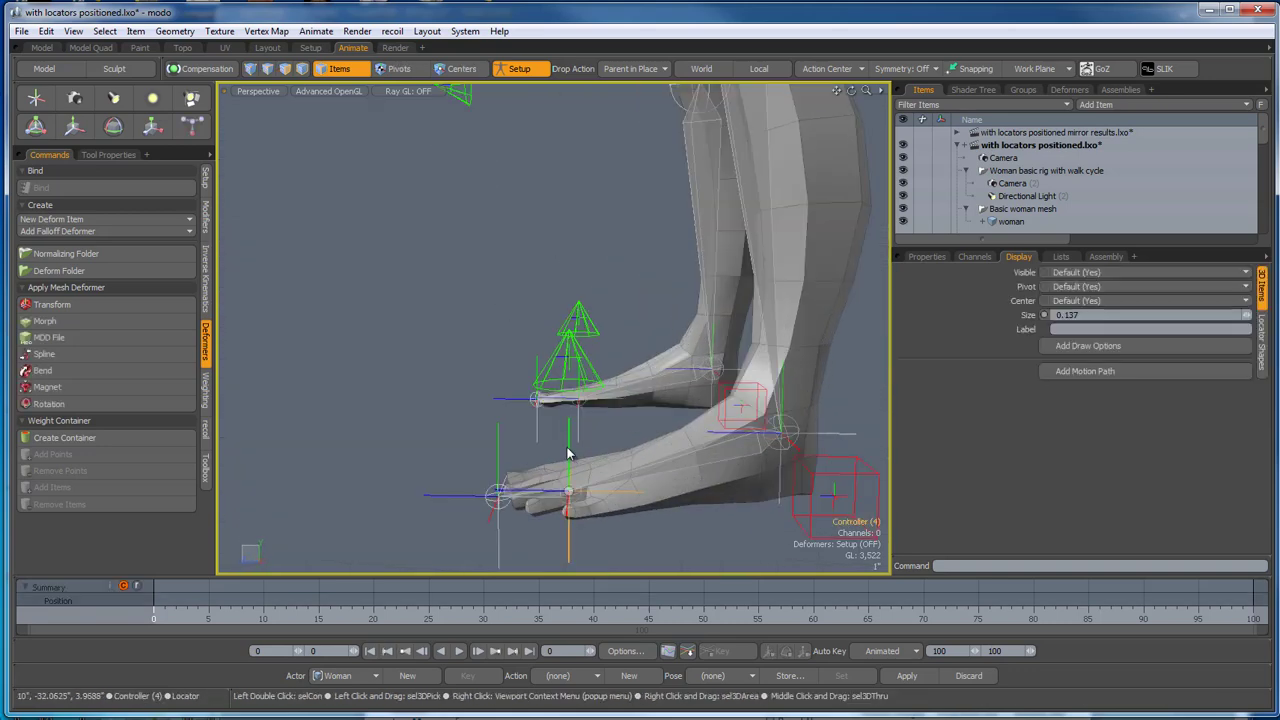
pyautogui.moveTo(567, 455)
pyautogui.keyDown('alt'); pyautogui.mouseDown()
pyautogui.moveTo(720, 544)
pyautogui.moveTo(693, 503)
pyautogui.mouseUp(); pyautogui.keyUp('alt')
pyautogui.click(589, 342)
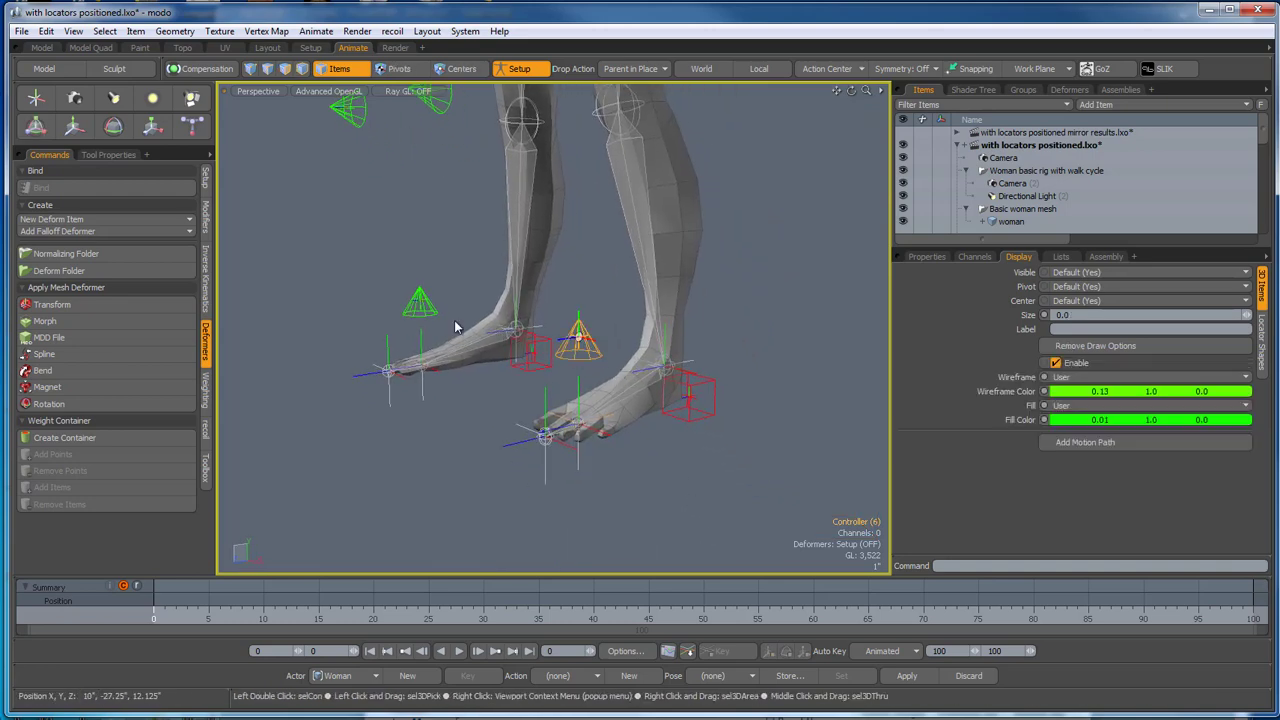
pyautogui.click(1112, 257)
pyautogui.click(1246, 403)
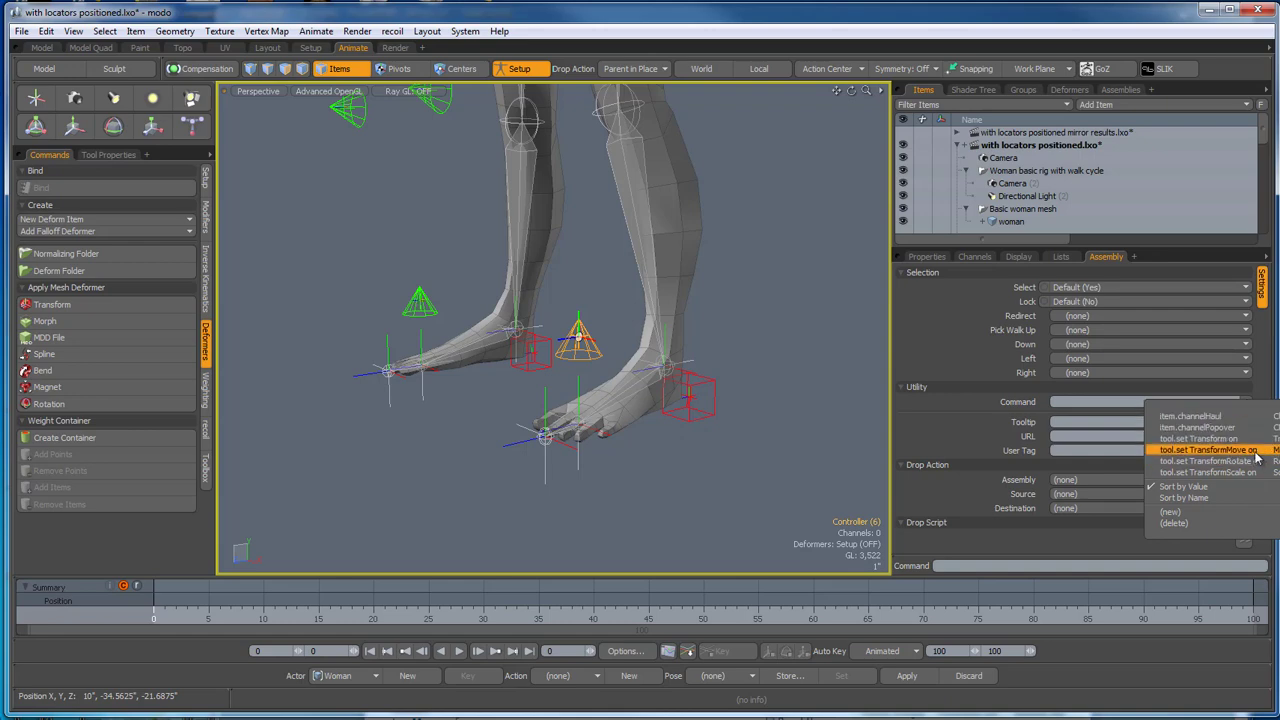
pyautogui.click(1240, 450)
pyautogui.click(786, 467)
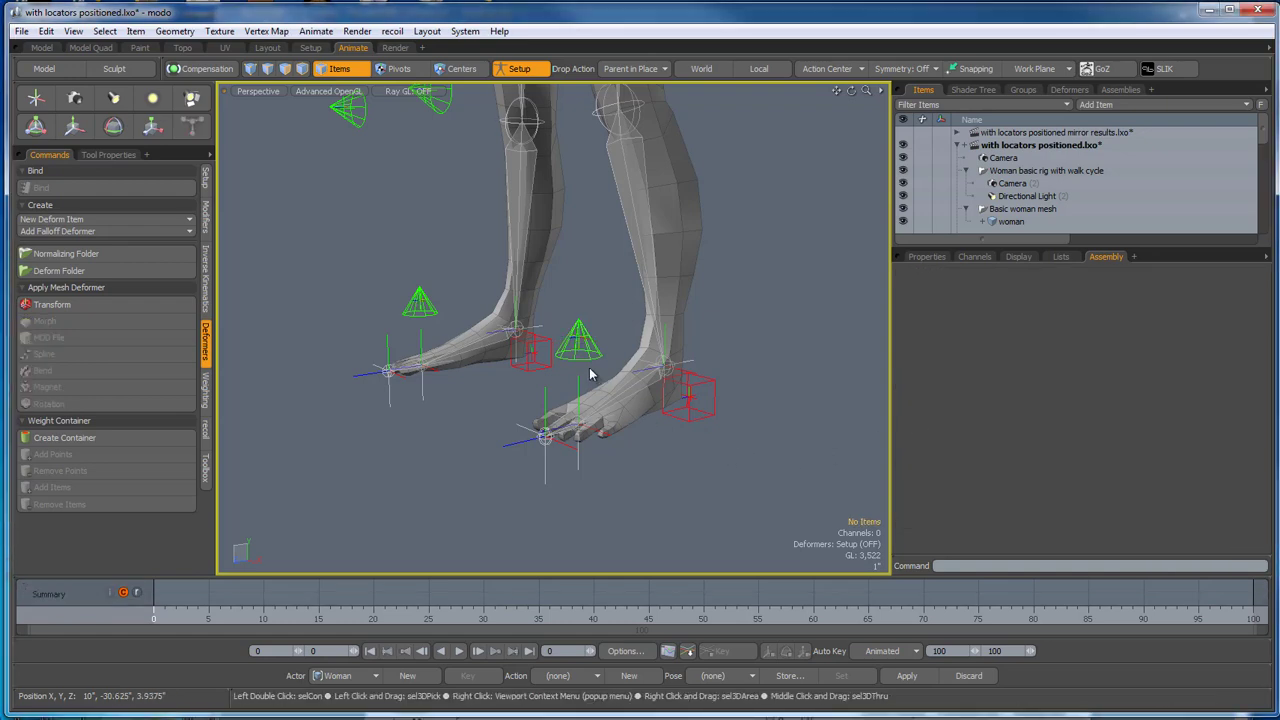
pyautogui.click(592, 357)
pyautogui.click(686, 478)
# Assign the tool.set TransformMove on command to the cone controller above the farther foot and clear the selection.
pyautogui.click(430, 308)
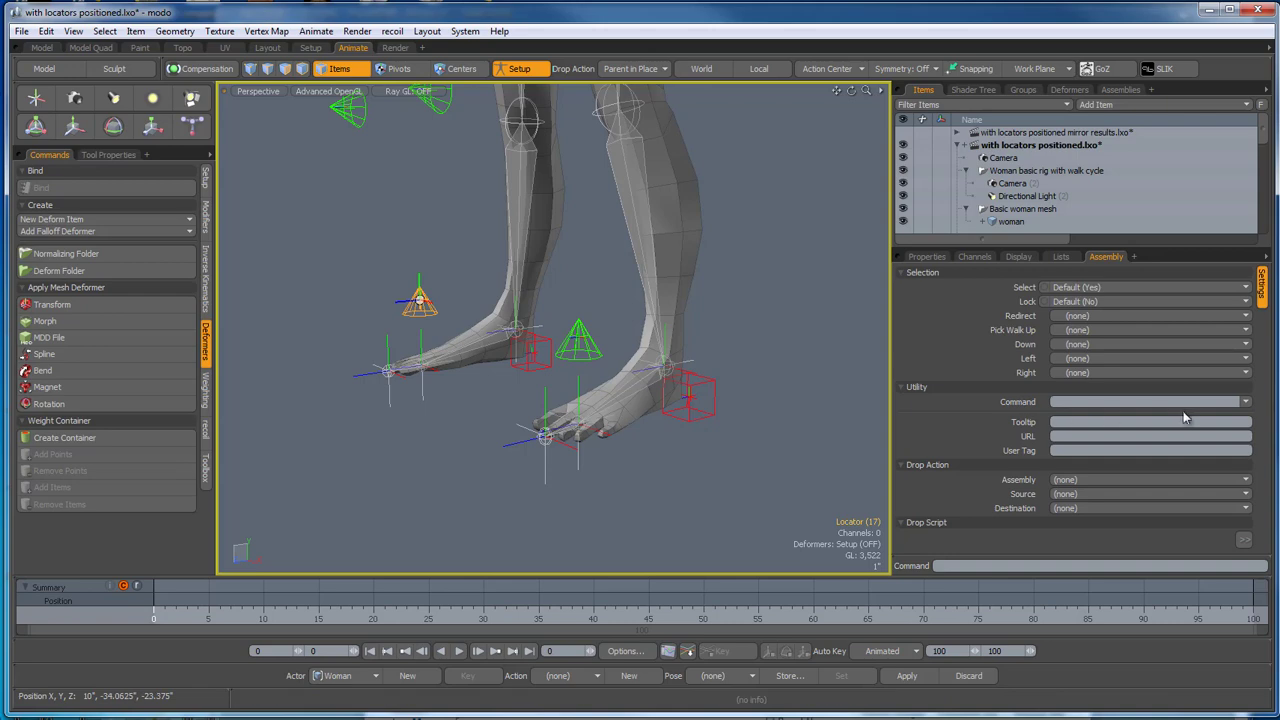
pyautogui.click(1240, 401)
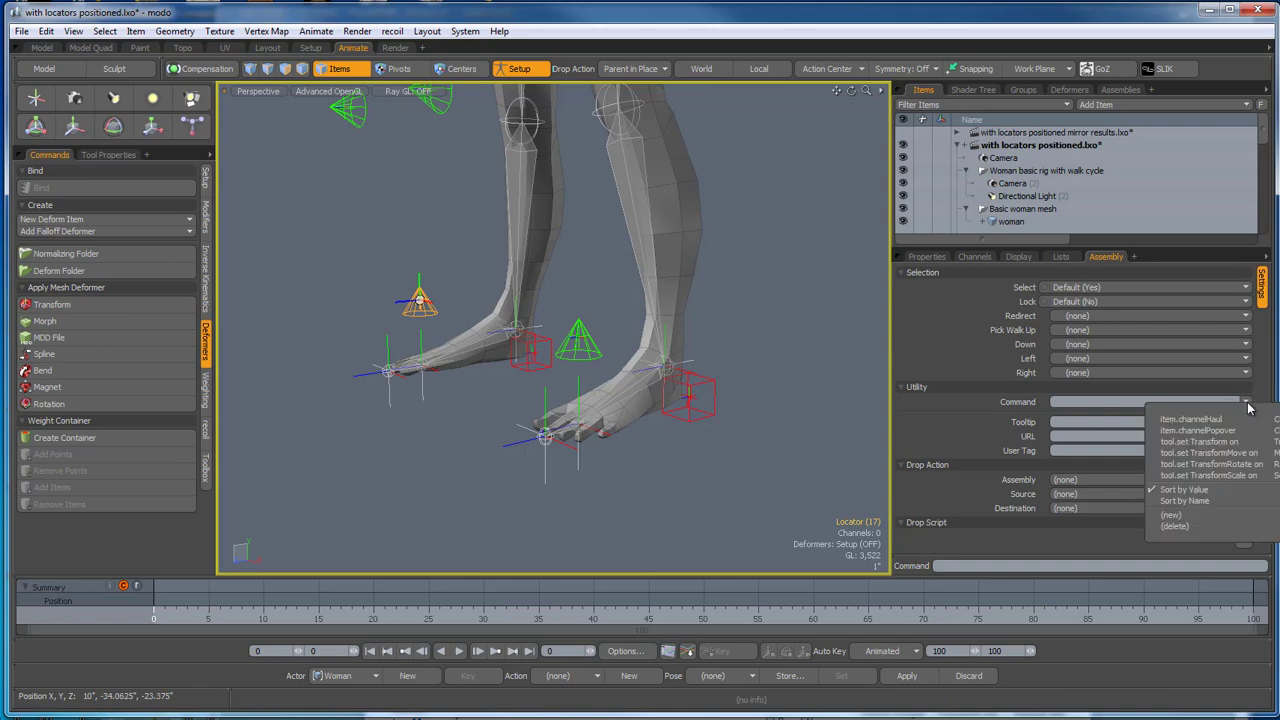
pyautogui.click(1250, 456)
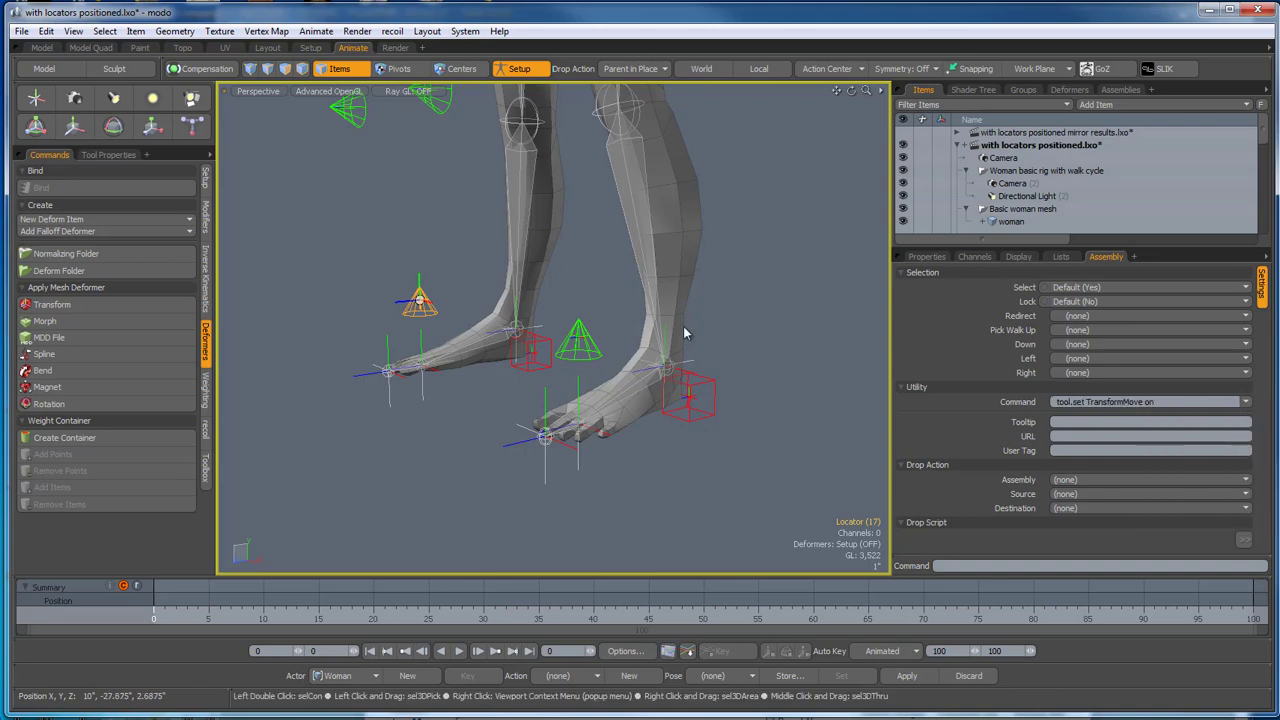
pyautogui.click(435, 150)
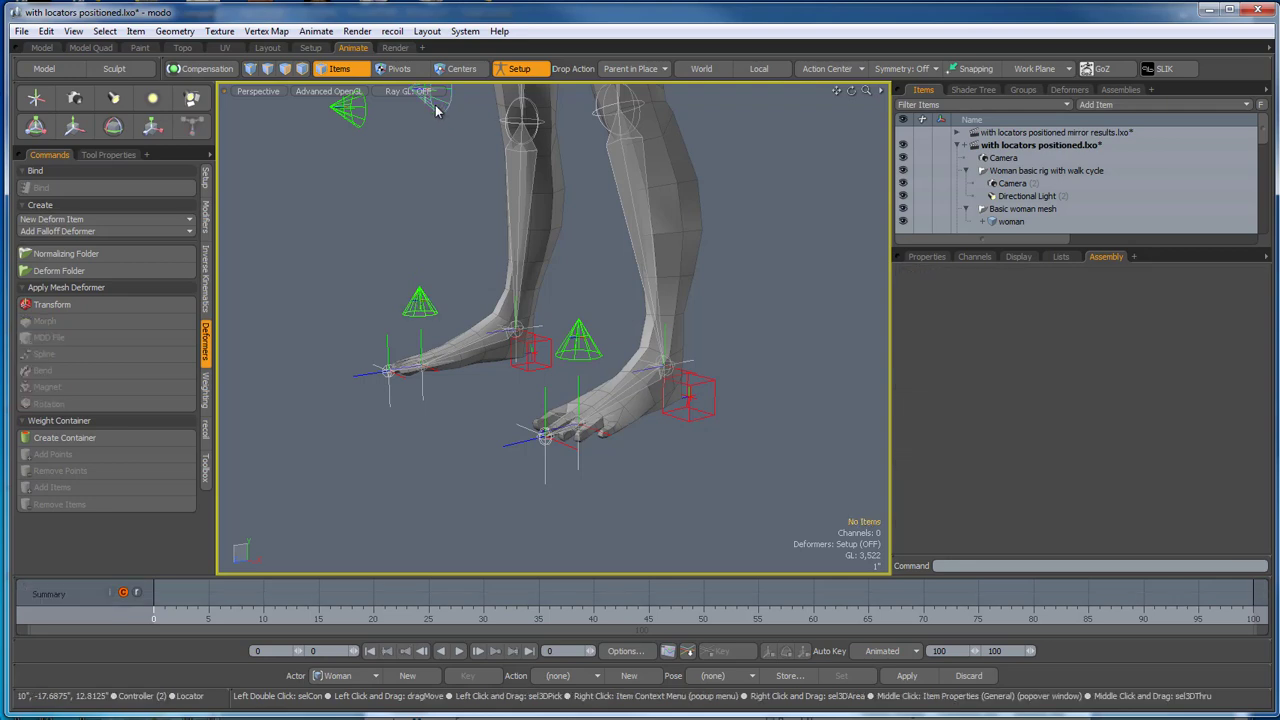
# Assign the tool.set TransformMove on command to the cone controller in front of the nearer knee.
pyautogui.click(435, 105)
pyautogui.scroll(-3, 441, 170)
pyautogui.keyDown('alt'); pyautogui.moveTo(706, 340); pyautogui.dragTo(1014, 424); pyautogui.keyUp('alt')
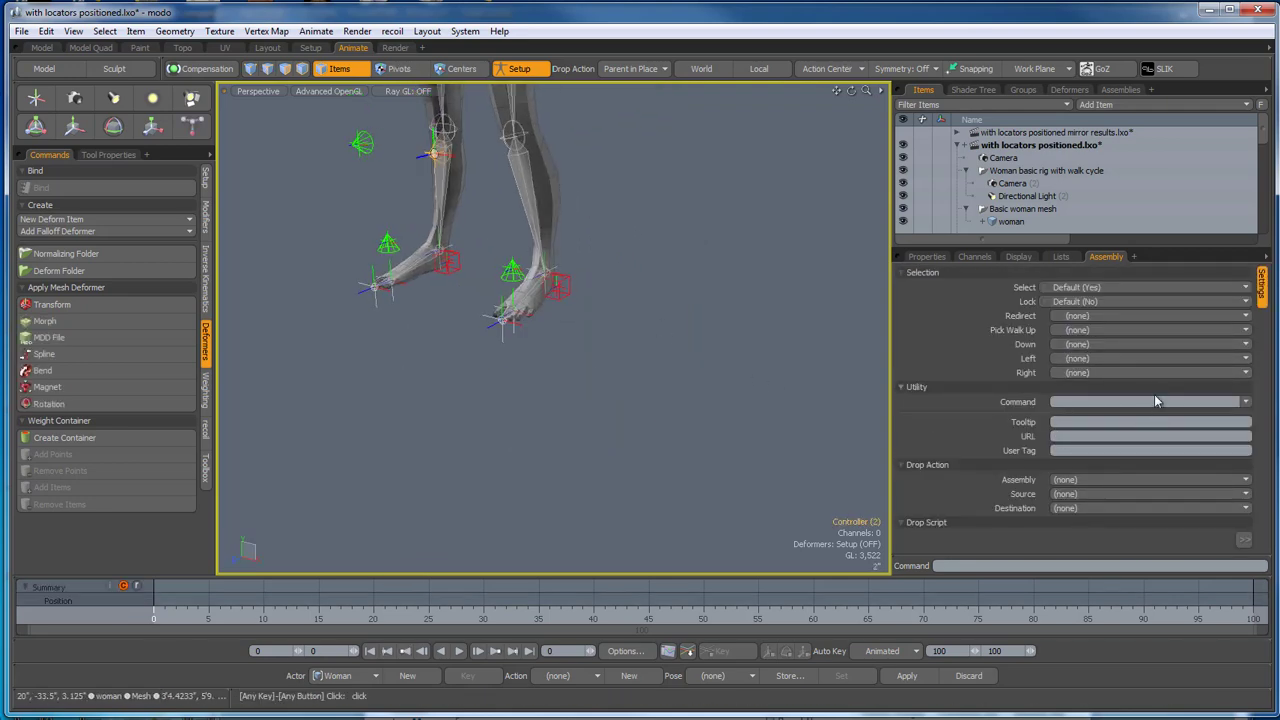
pyautogui.keyDown('alt'); pyautogui.keyDown('shift'); pyautogui.moveTo(666, 385); pyautogui.dragTo(698, 442); pyautogui.keyUp('shift'); pyautogui.keyUp('alt')
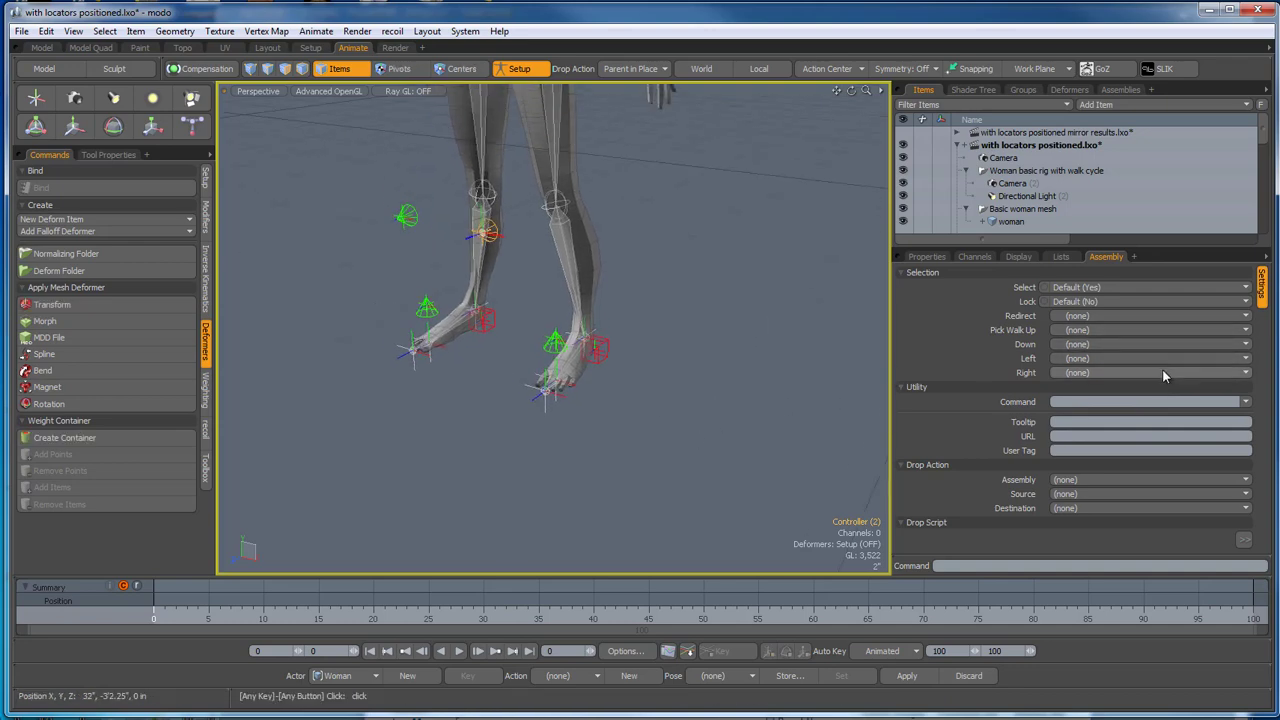
pyautogui.click(1245, 402)
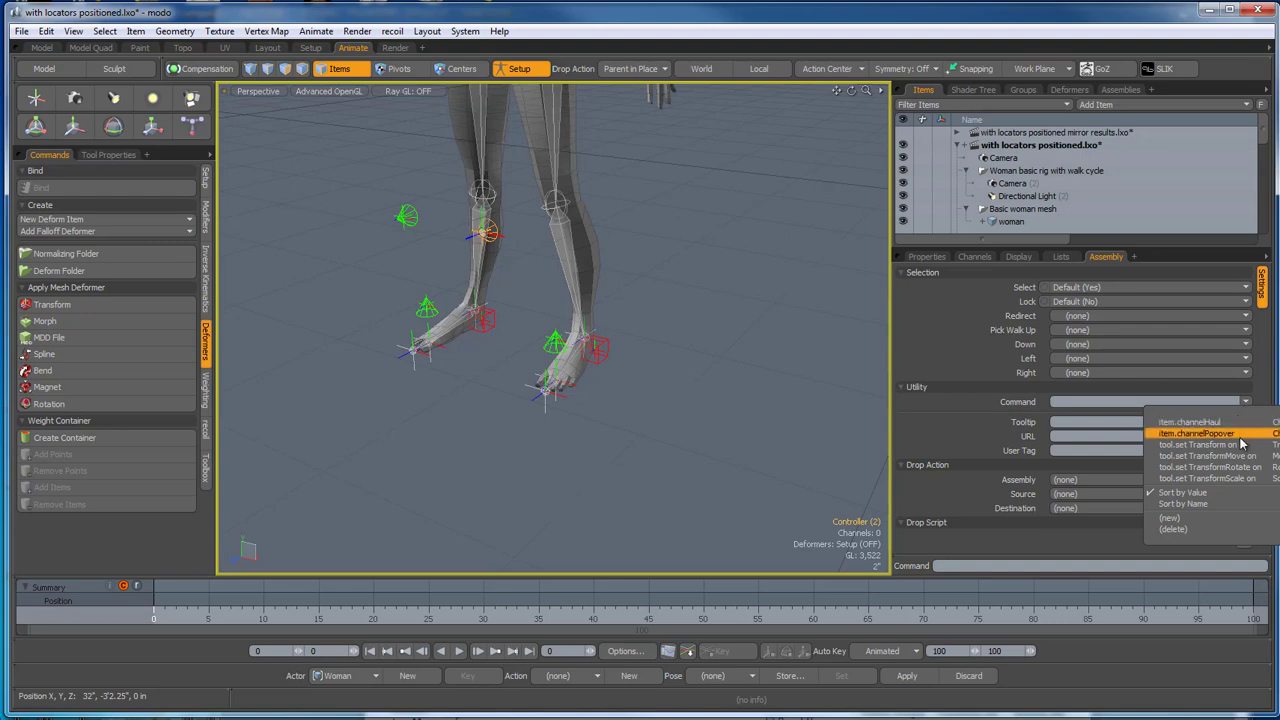
pyautogui.click(1244, 456)
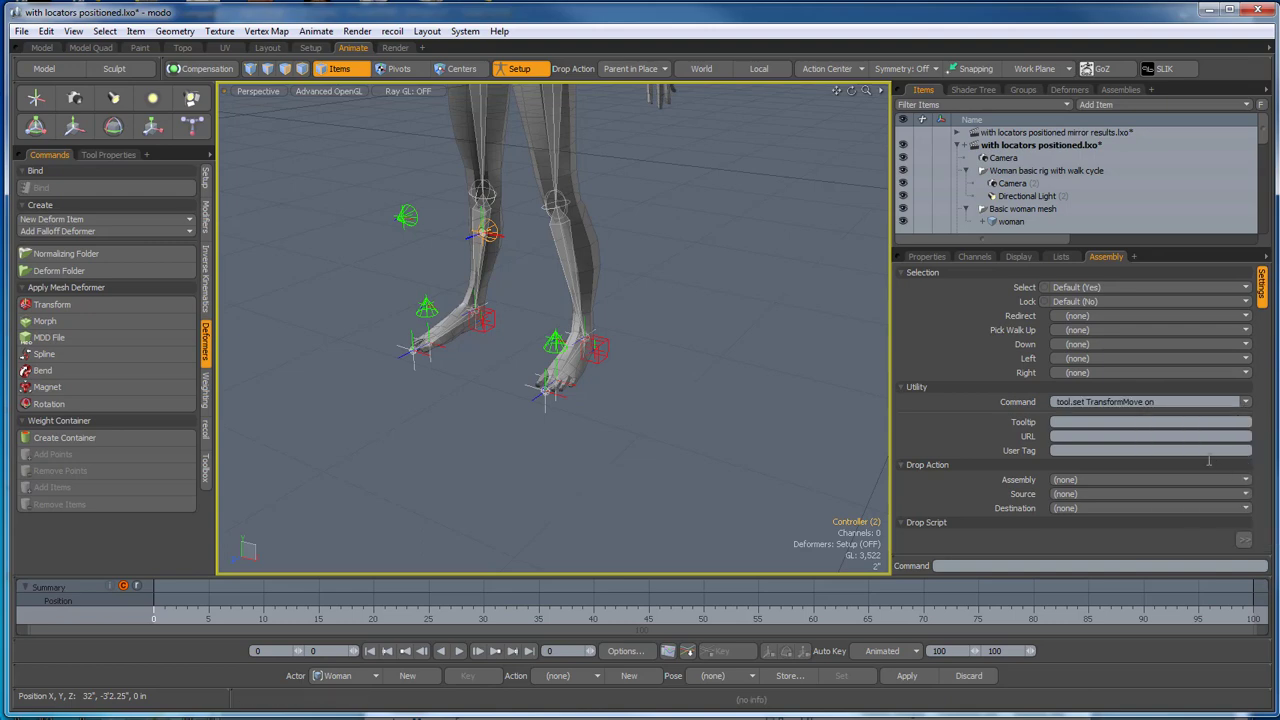
# Assign the tool.set TransformMove on command to the cone controller in front of the other knee and clear the selection.
pyautogui.click(412, 222)
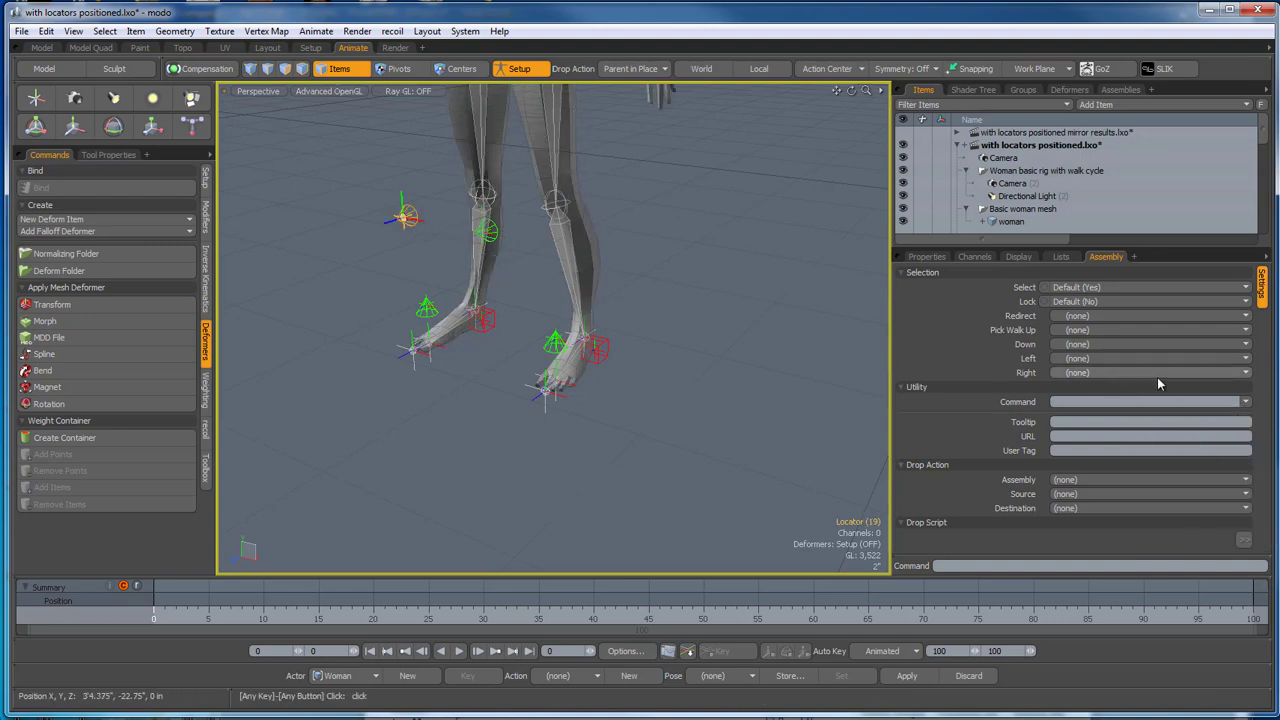
pyautogui.click(1245, 401)
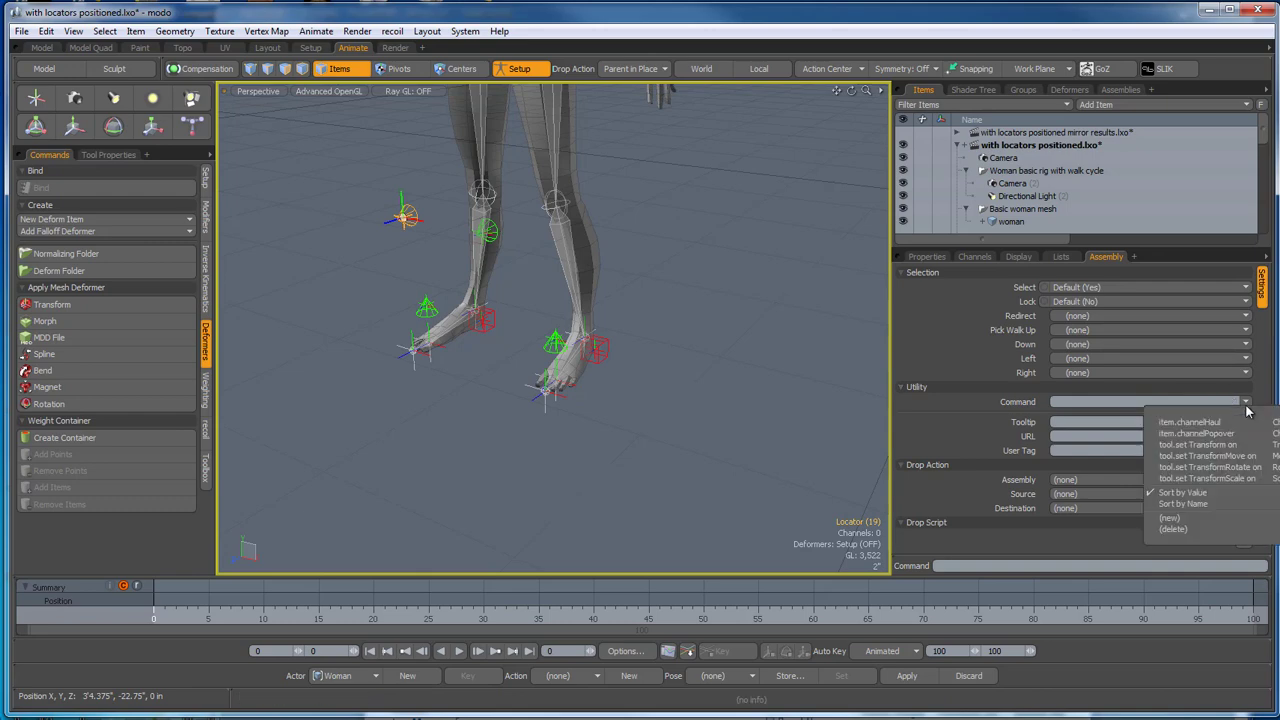
pyautogui.click(1257, 456)
pyautogui.keyDown('alt'); pyautogui.moveTo(727, 340); pyautogui.dragTo(650, 328); pyautogui.keyUp('alt')
pyautogui.click(686, 285)
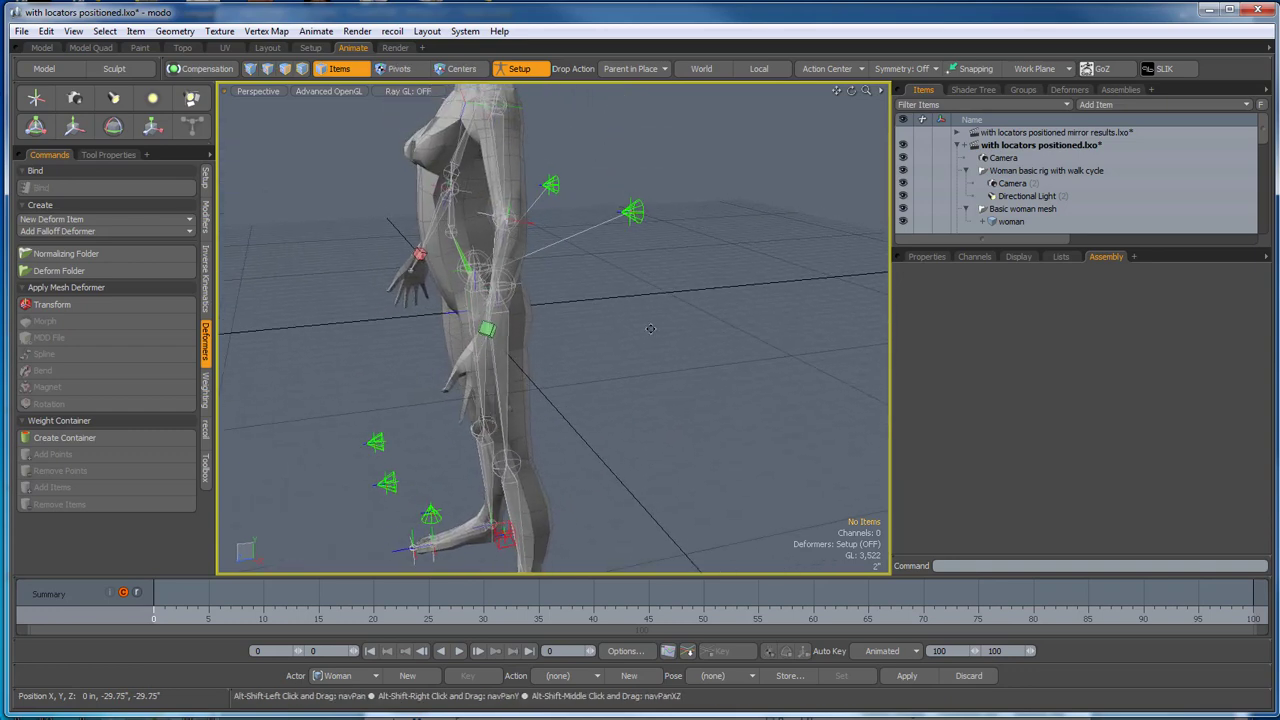
# Assign the tool.set TransformMove on command to the cone controller behind the nearer elbow and deselect it.
pyautogui.click(634, 212)
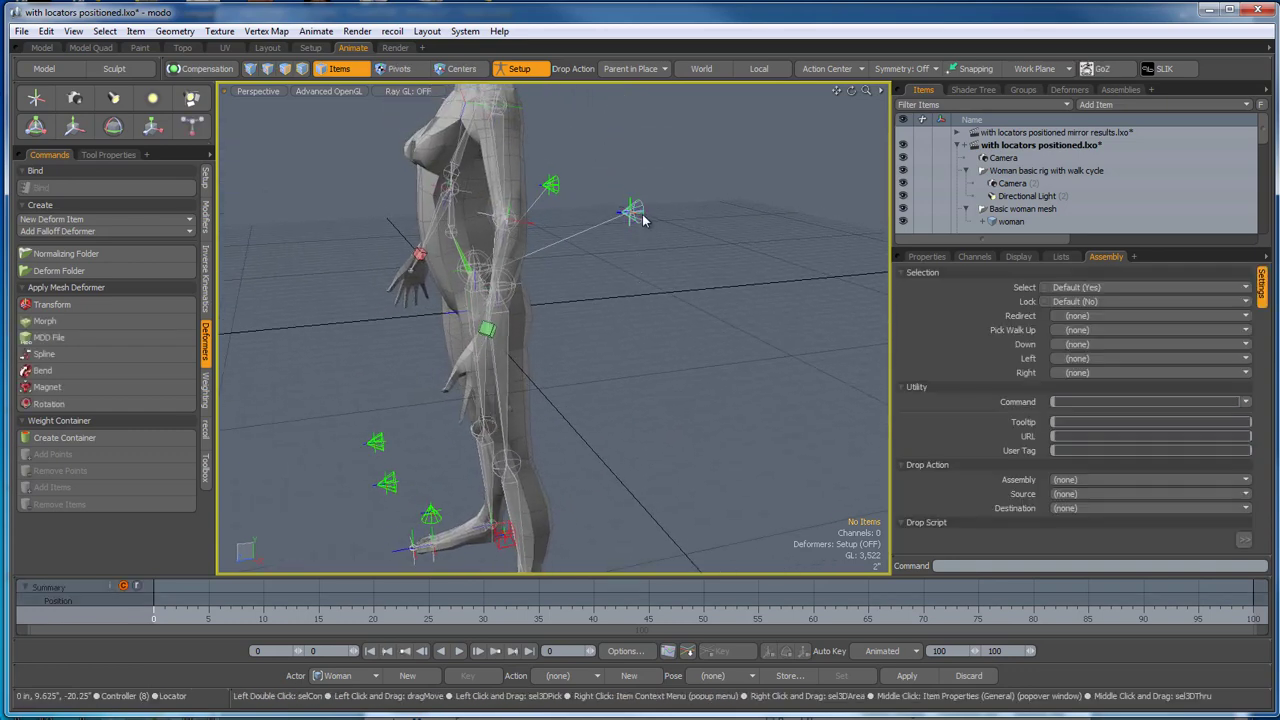
pyautogui.click(1244, 403)
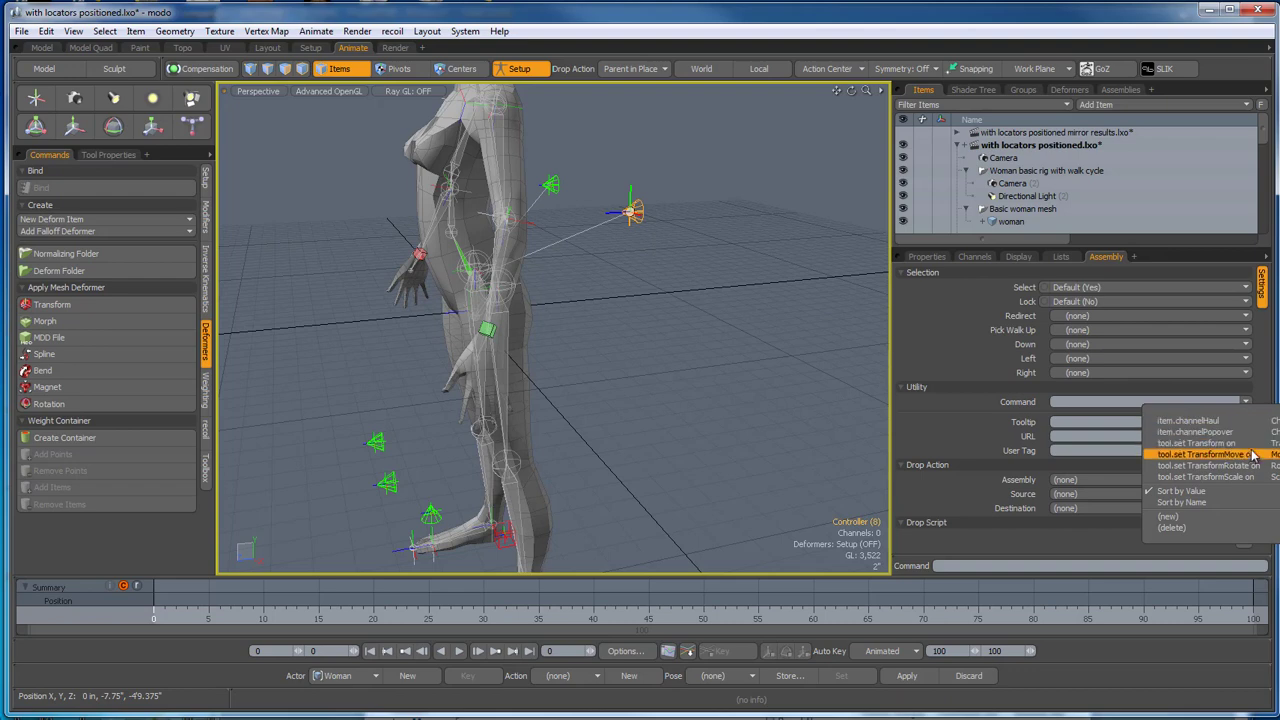
pyautogui.click(1256, 456)
pyautogui.click(698, 266)
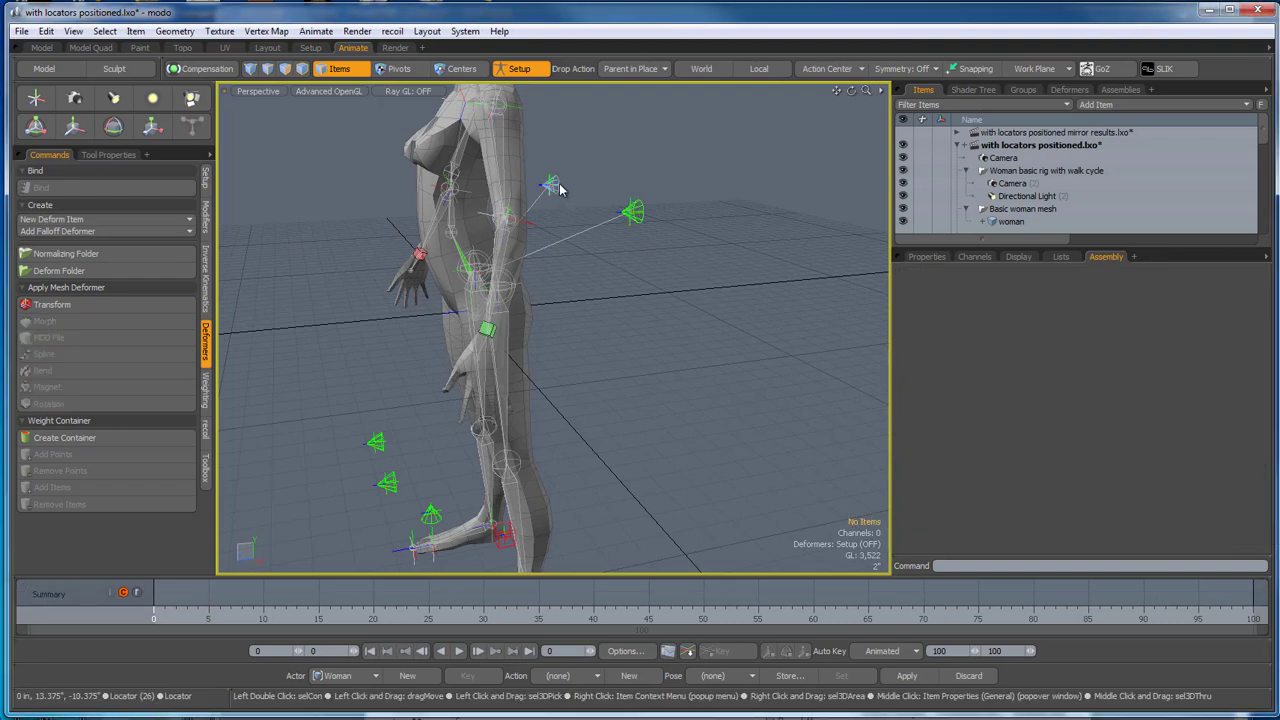
# Assign the tool.set TransformMove on command to the cone controller behind the farther elbow and deselect it.
pyautogui.click(556, 186)
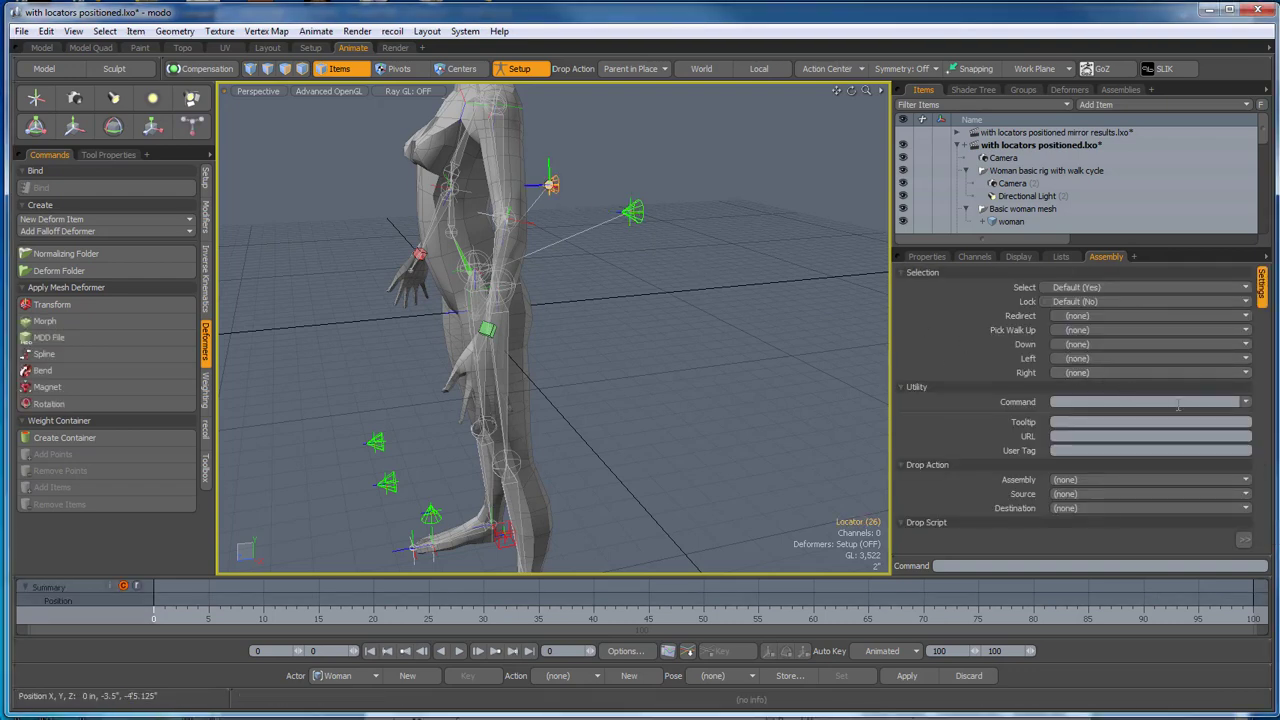
pyautogui.click(1247, 403)
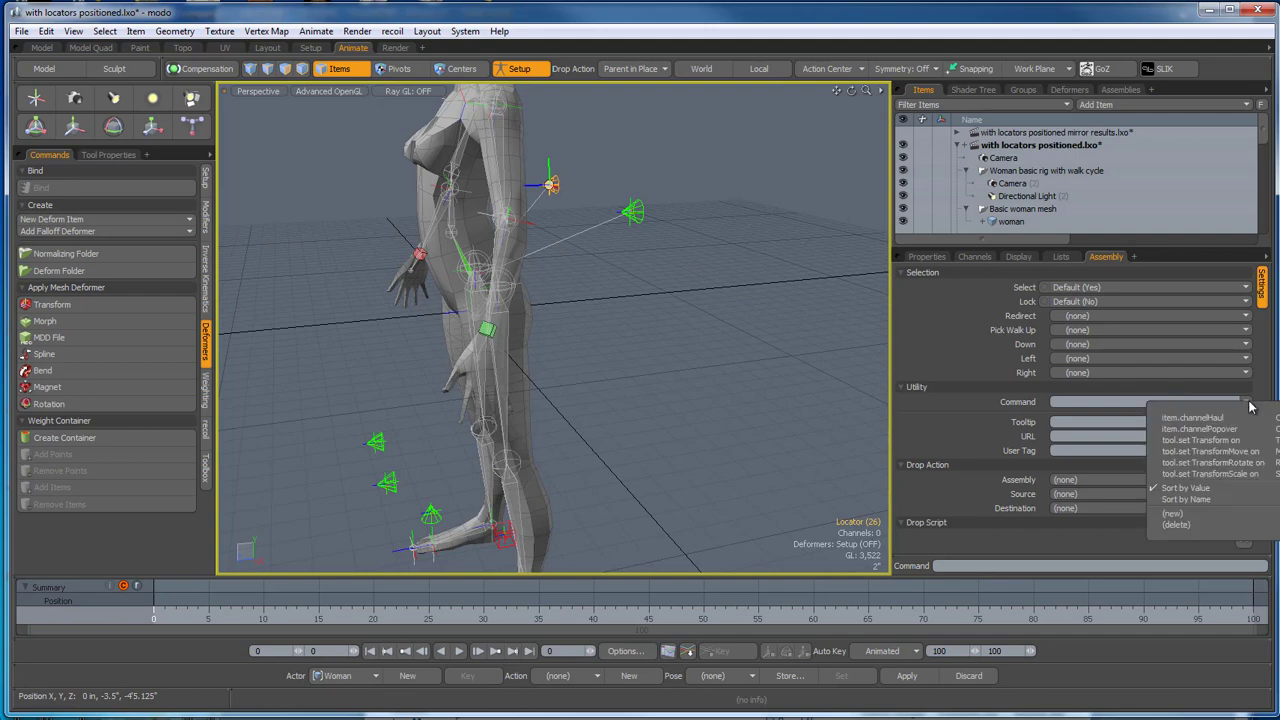
pyautogui.click(1253, 451)
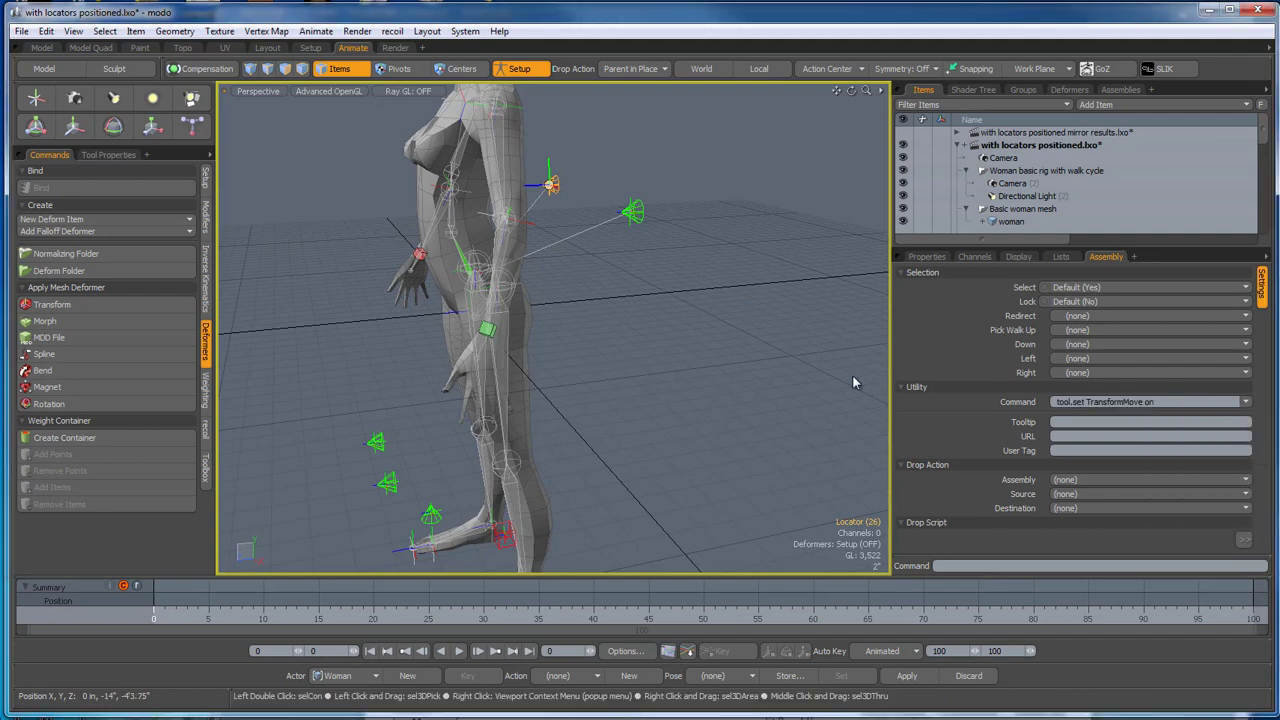
pyautogui.keyDown('alt'); pyautogui.moveTo(851, 377); pyautogui.dragTo(705, 398); pyautogui.keyUp('alt')
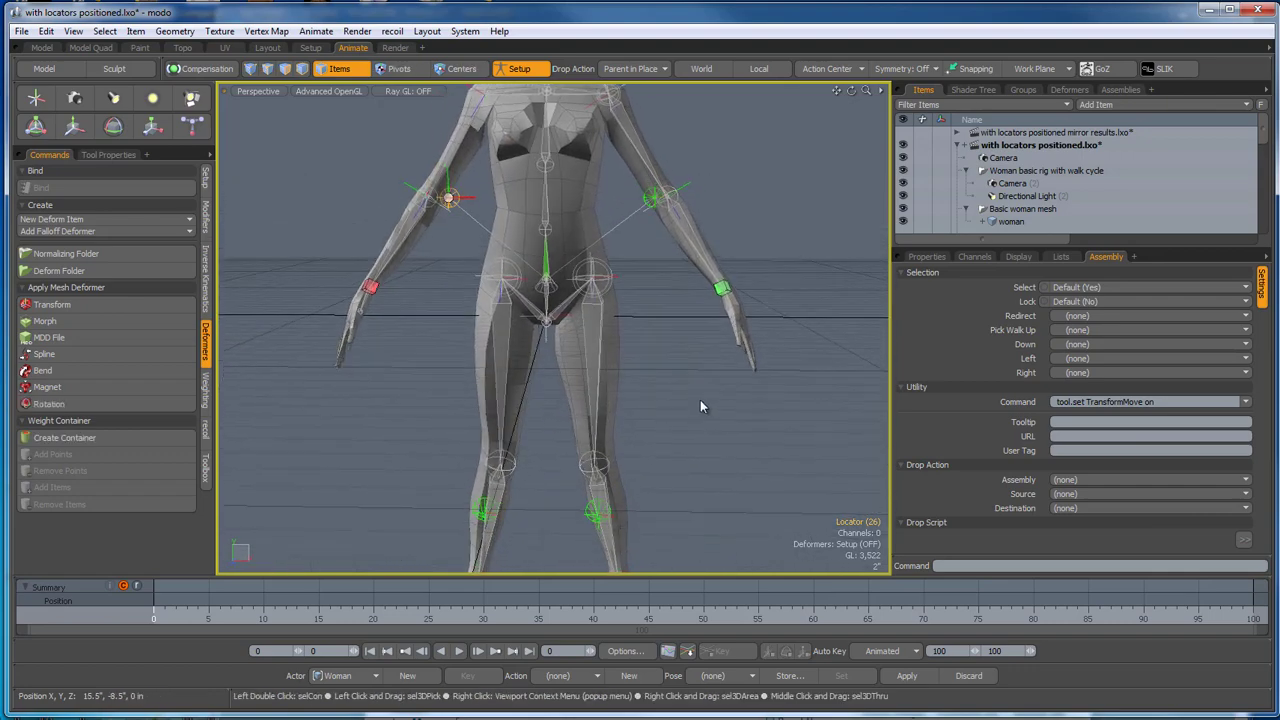
pyautogui.click(700, 400)
# Examine the locator shape settings of the Skeleton_Move Character joint at the pelvis, keeping its Custom shape, and deselect it.
pyautogui.scroll(5, 549, 330)
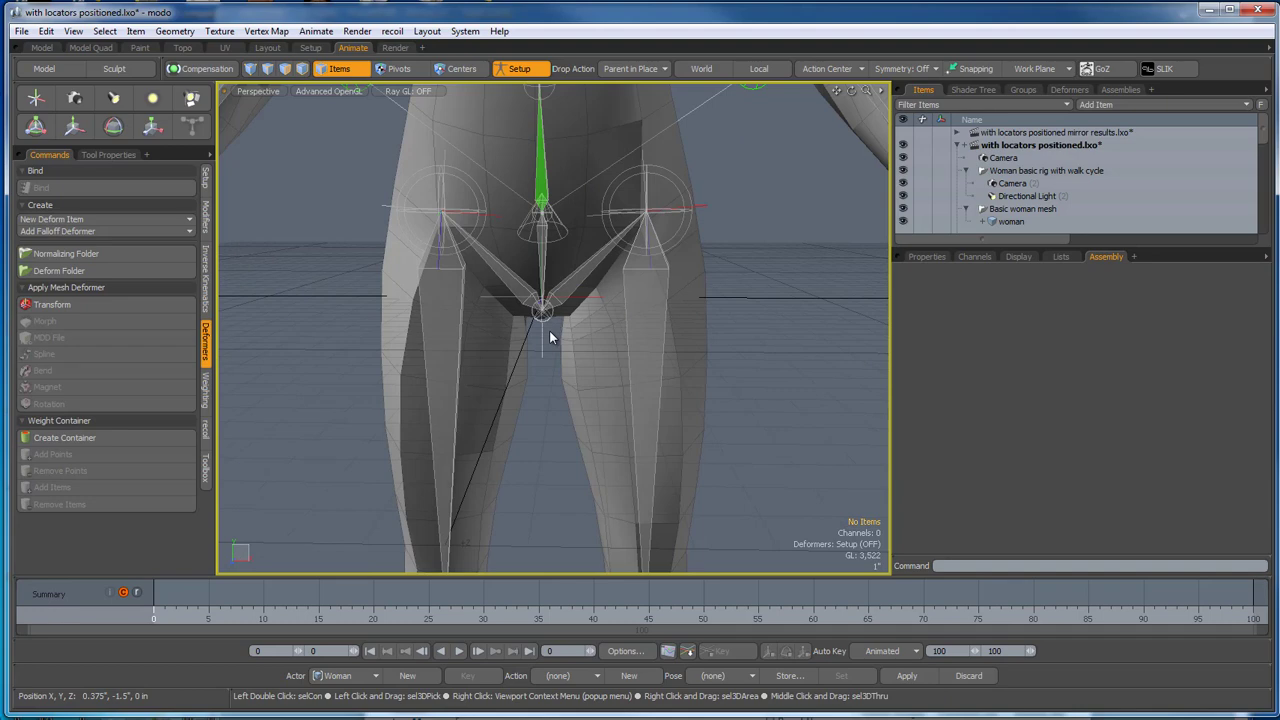
pyautogui.click(542, 266)
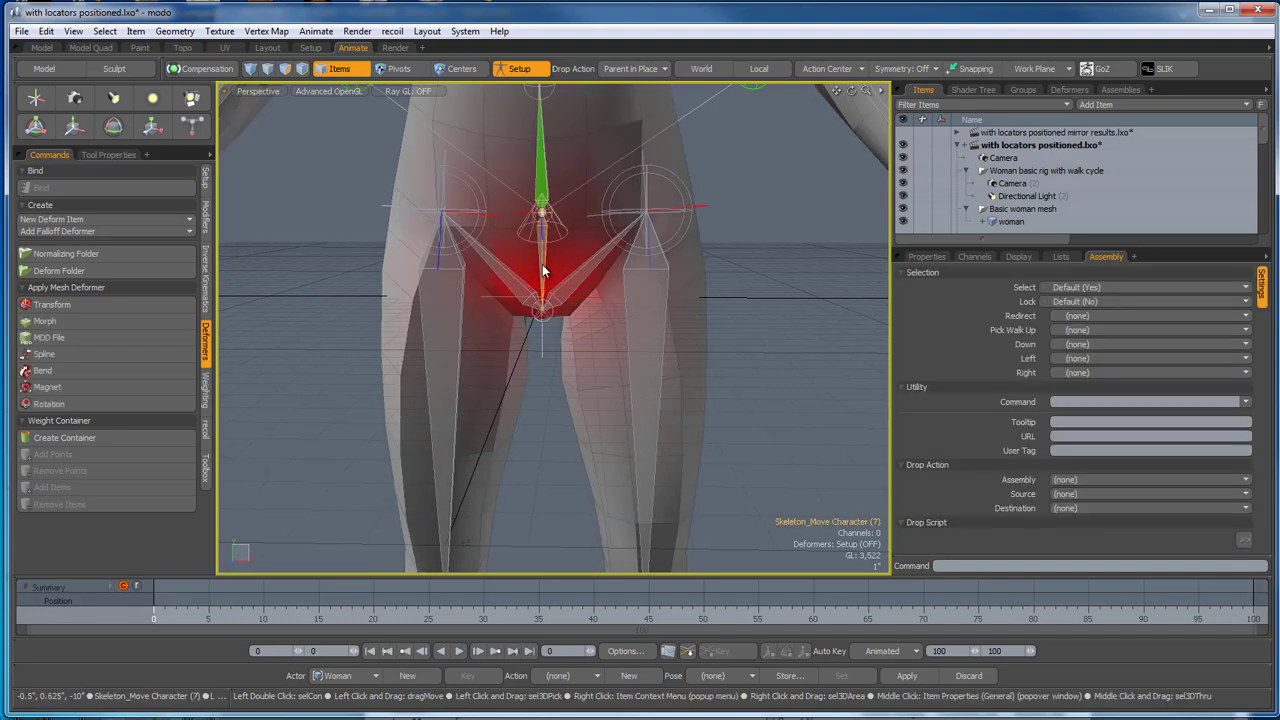
pyautogui.scroll(-2, 786, 409)
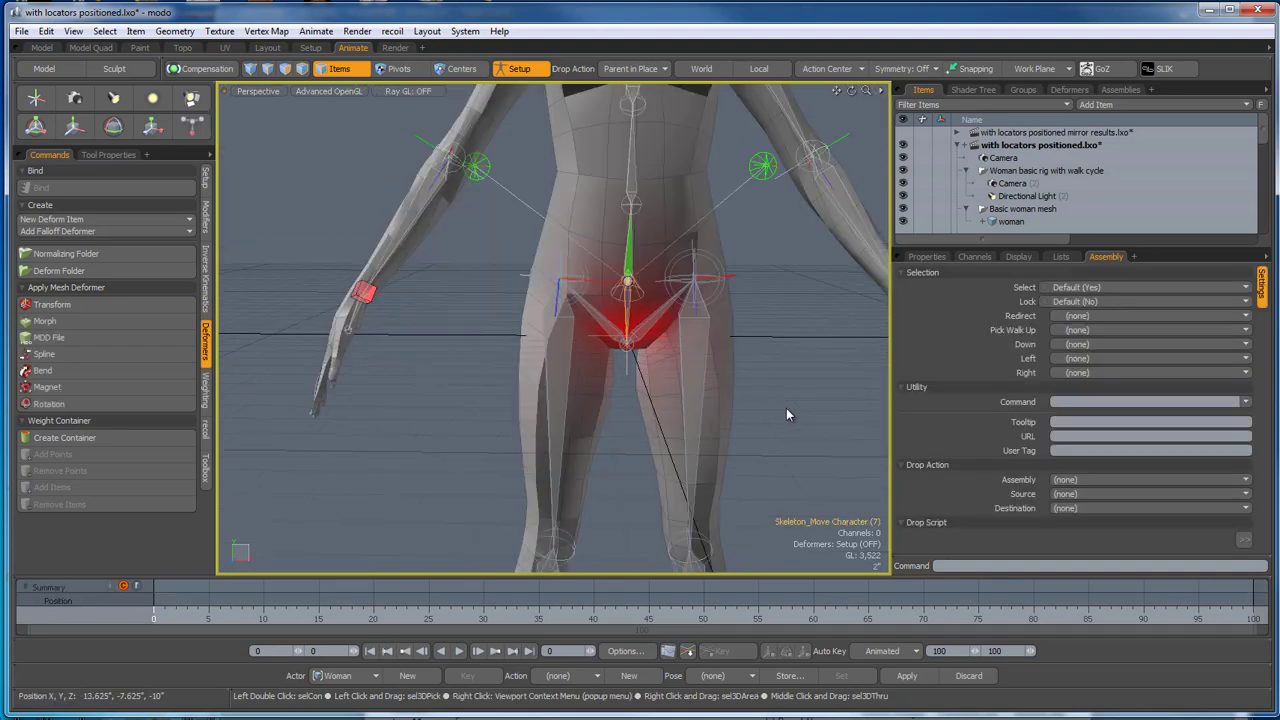
pyautogui.keyDown('alt'); pyautogui.keyDown('shift'); pyautogui.moveTo(803, 414); pyautogui.dragTo(733, 376); pyautogui.keyUp('shift'); pyautogui.keyUp('alt')
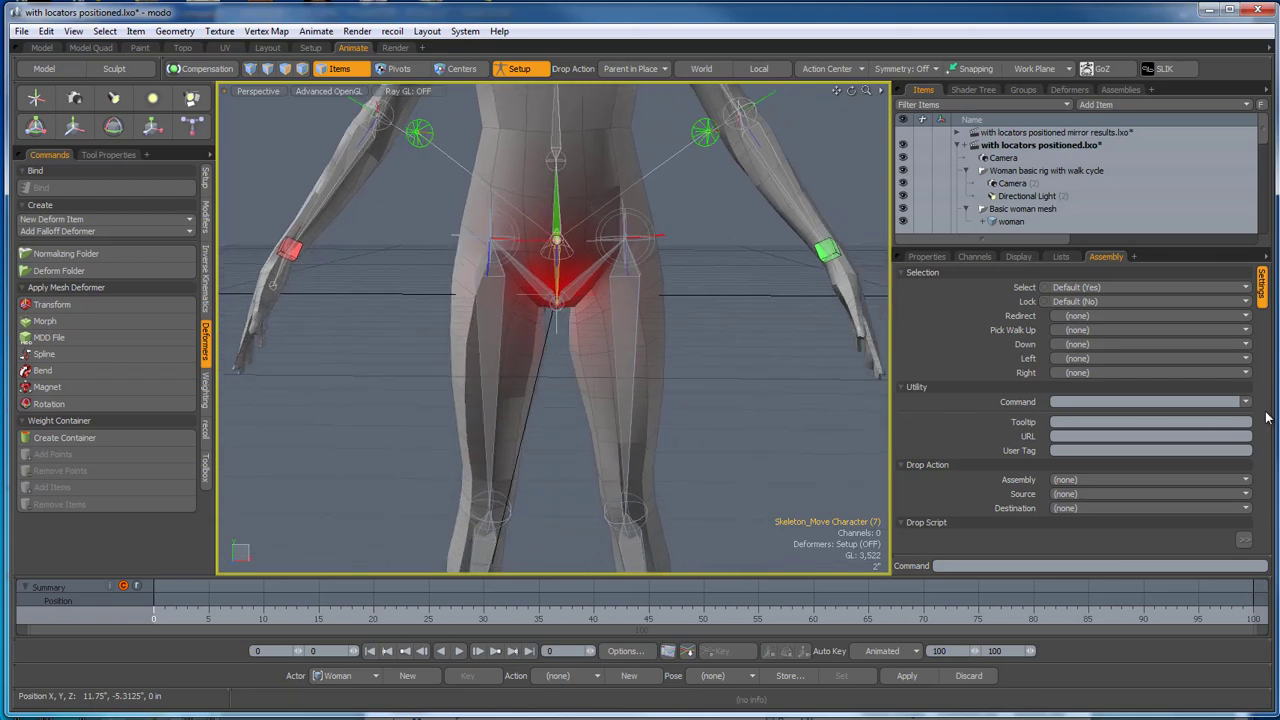
pyautogui.click(1021, 259)
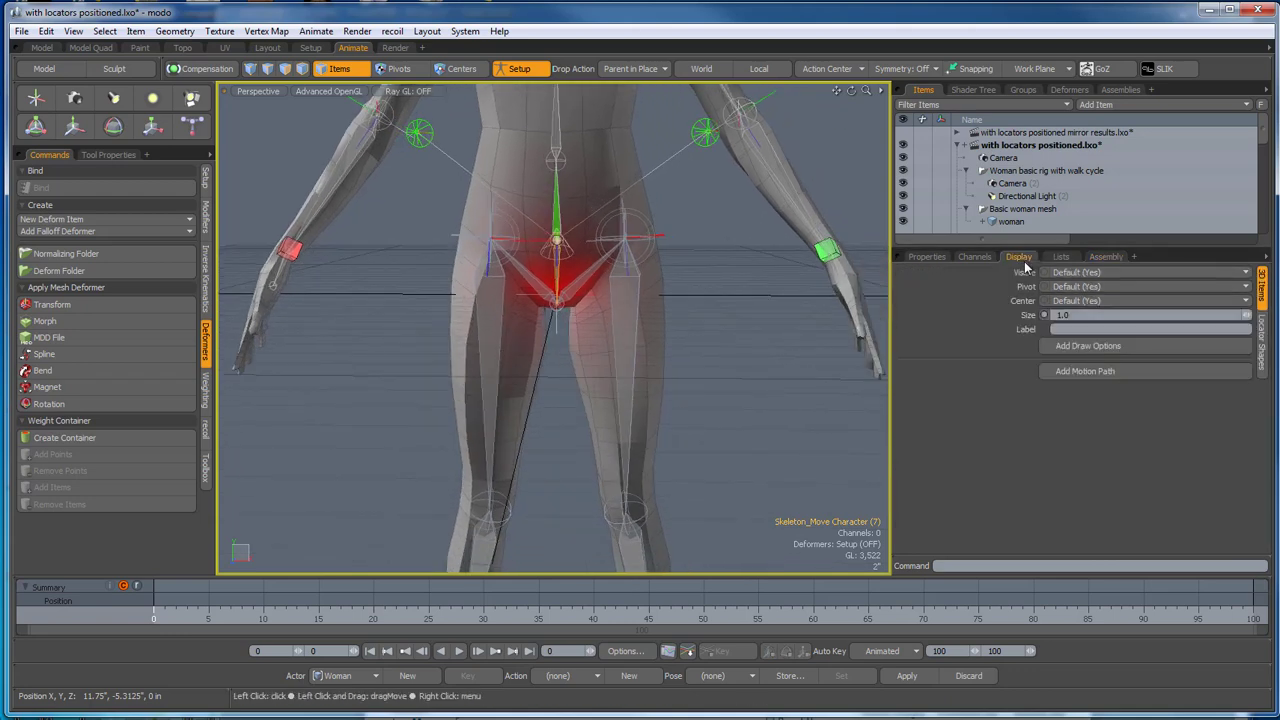
pyautogui.click(1263, 345)
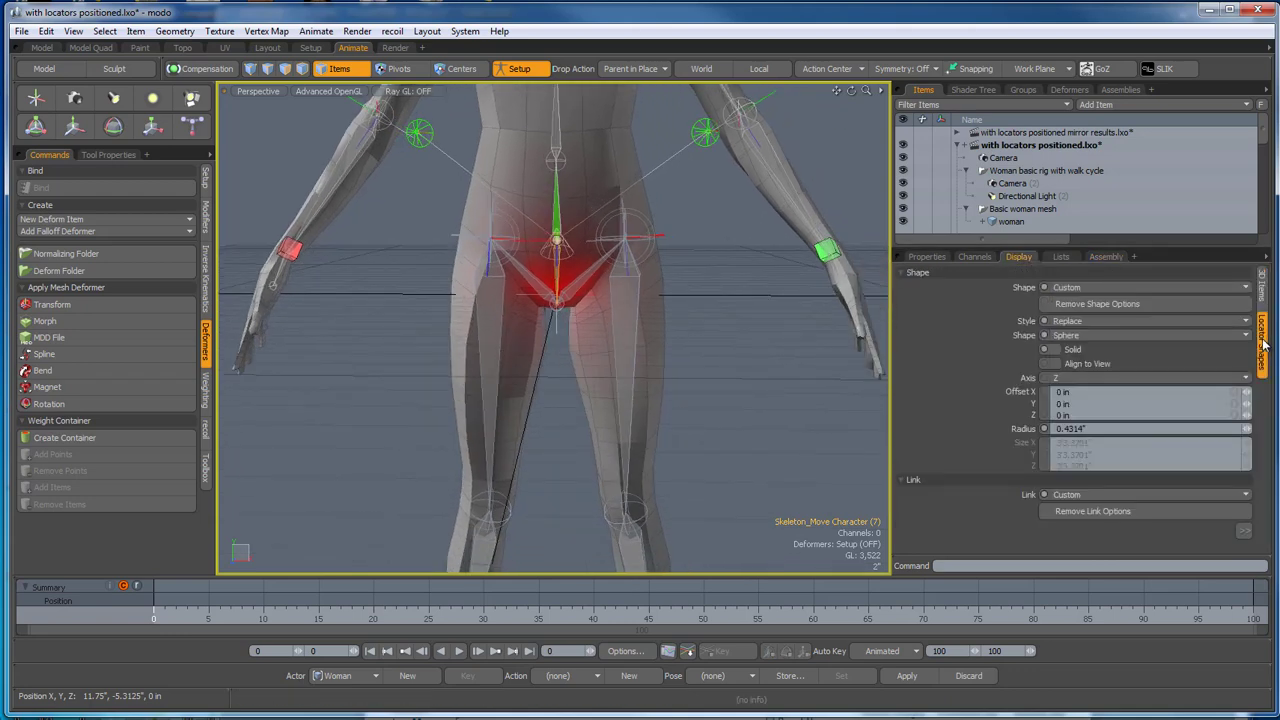
pyautogui.click(1122, 289)
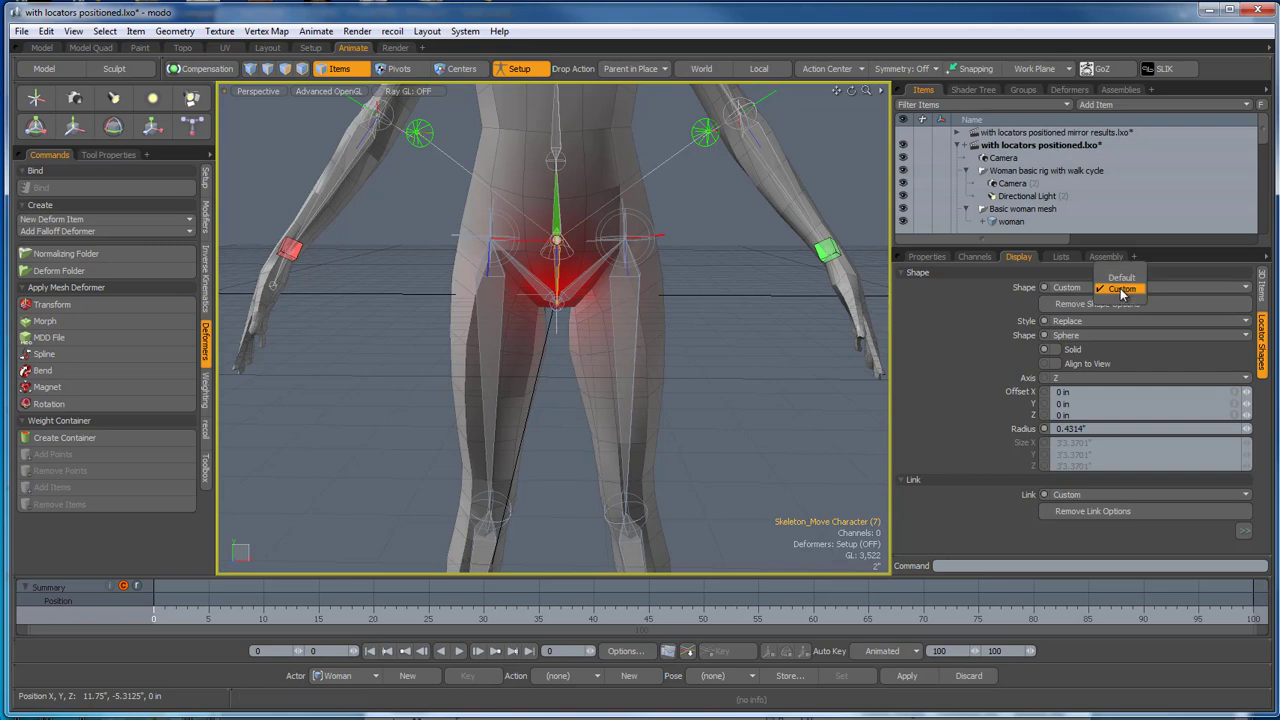
pyautogui.click(1122, 290)
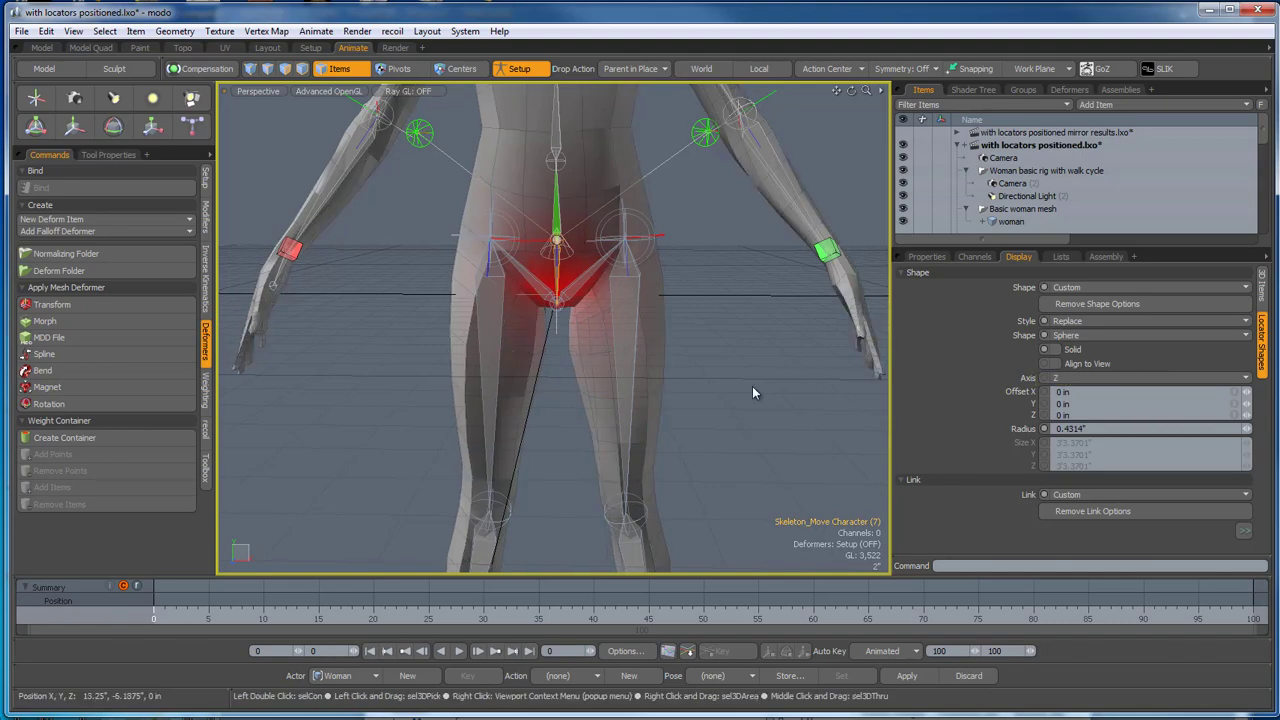
pyautogui.keyDown('alt'); pyautogui.moveTo(715, 367); pyautogui.dragTo(761, 381); pyautogui.keyUp('alt')
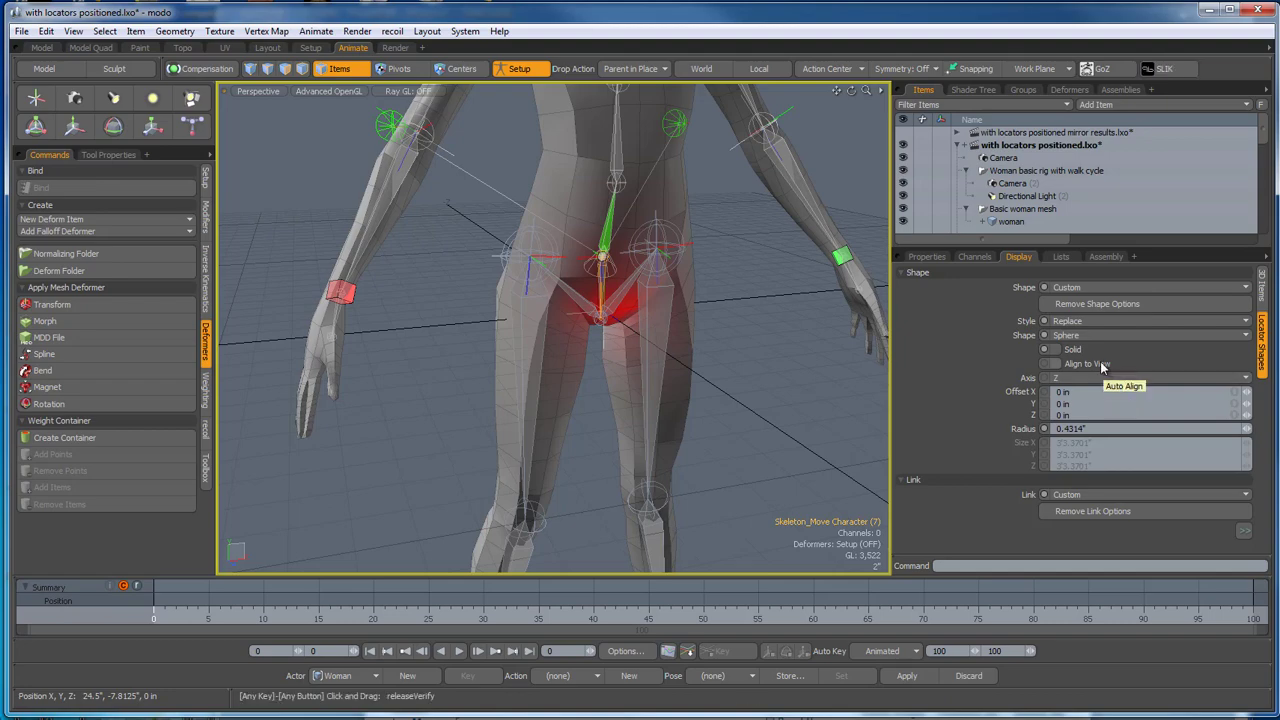
pyautogui.keyDown('alt'); pyautogui.moveTo(736, 439); pyautogui.dragTo(677, 443); pyautogui.keyUp('alt')
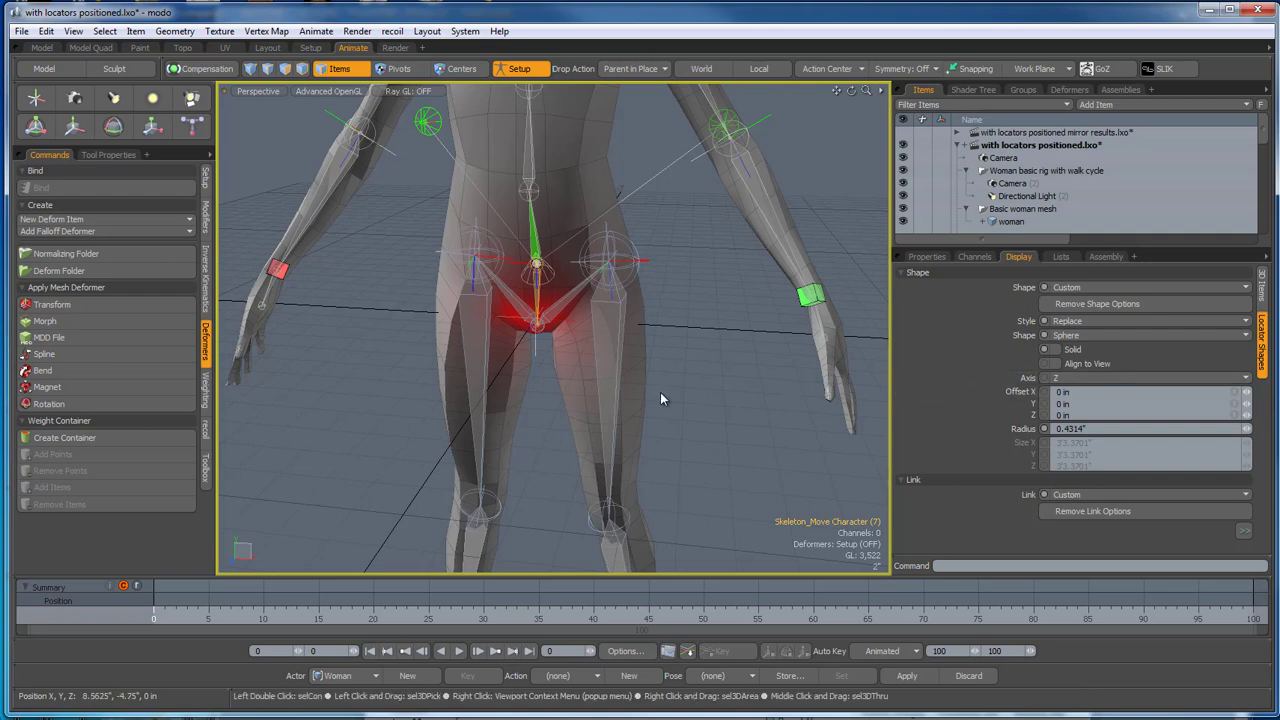
pyautogui.keyDown('alt'); pyautogui.moveTo(661, 394); pyautogui.dragTo(679, 404); pyautogui.keyUp('alt')
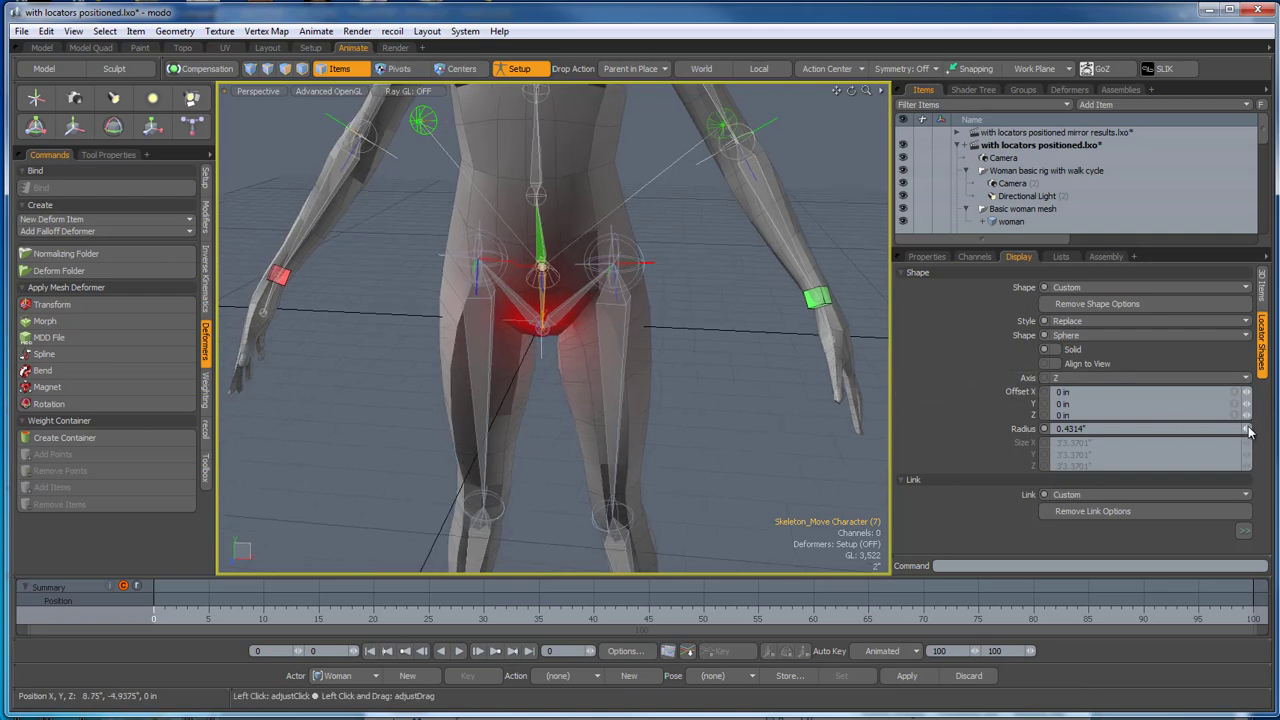
pyautogui.click(711, 351)
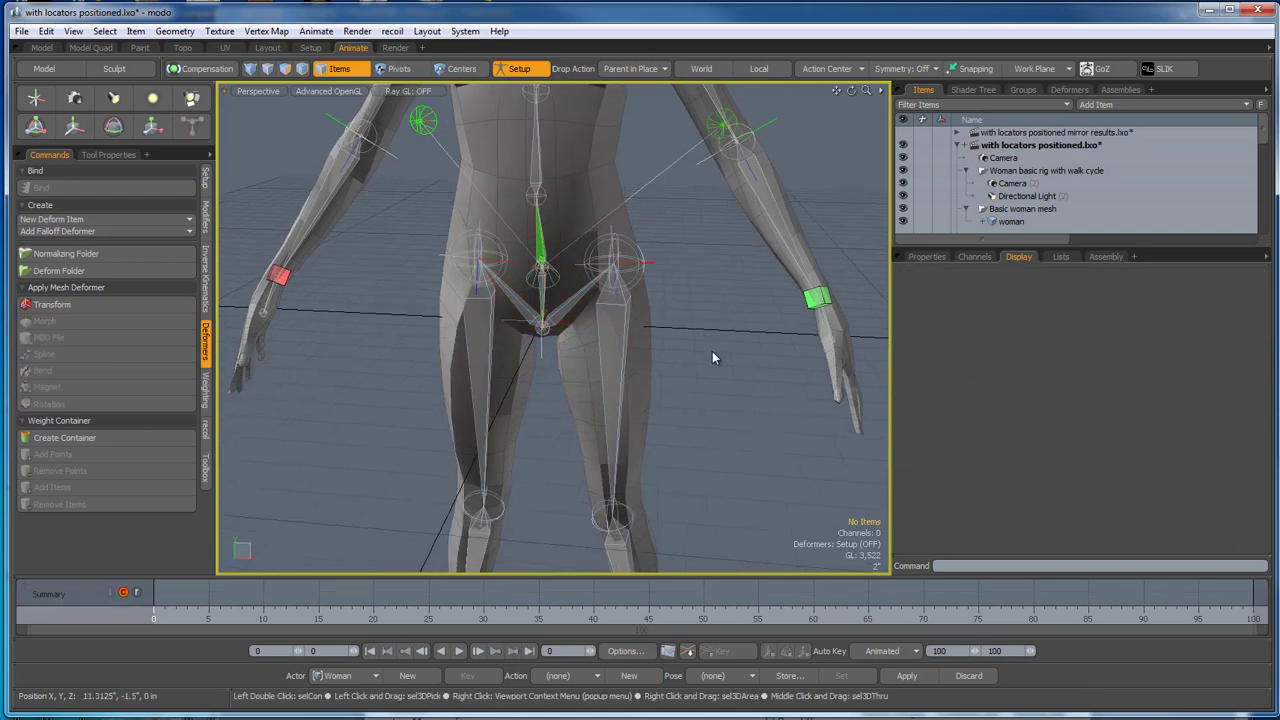
# Give the WomanFigure locator at the crotch a Custom shape and set the shape's axis to Y.
pyautogui.click(541, 312)
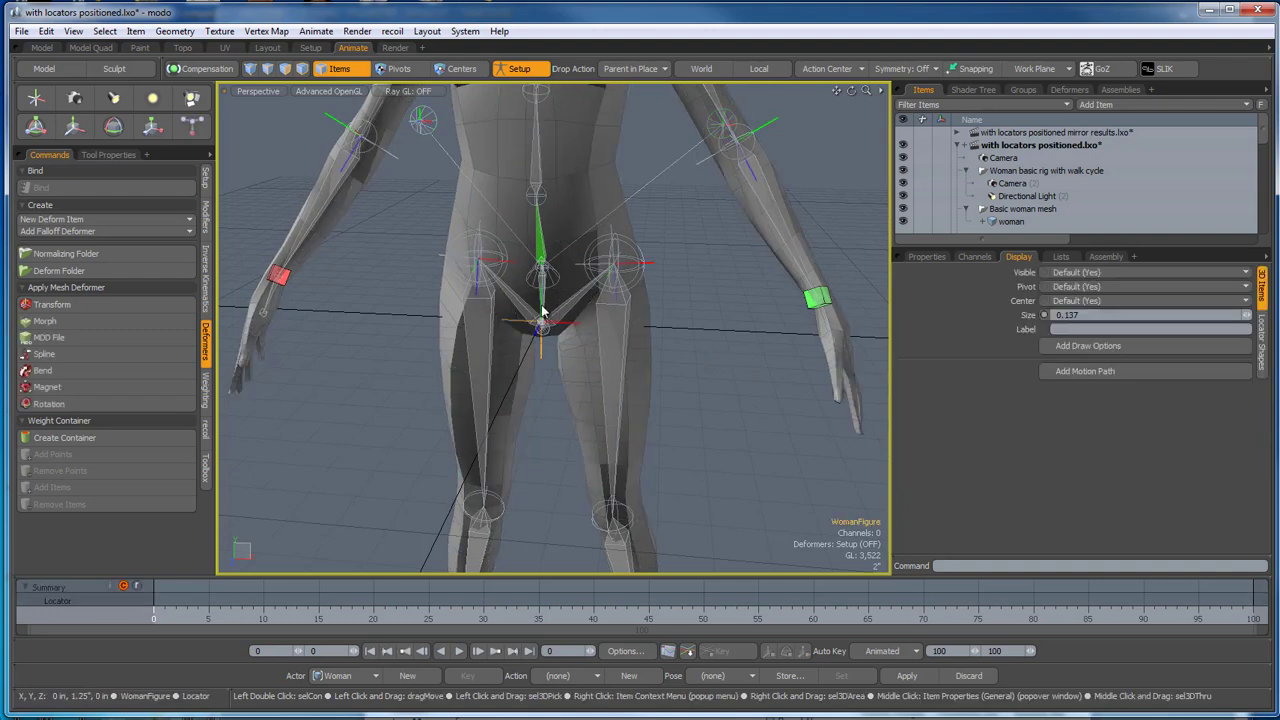
pyautogui.click(1263, 358)
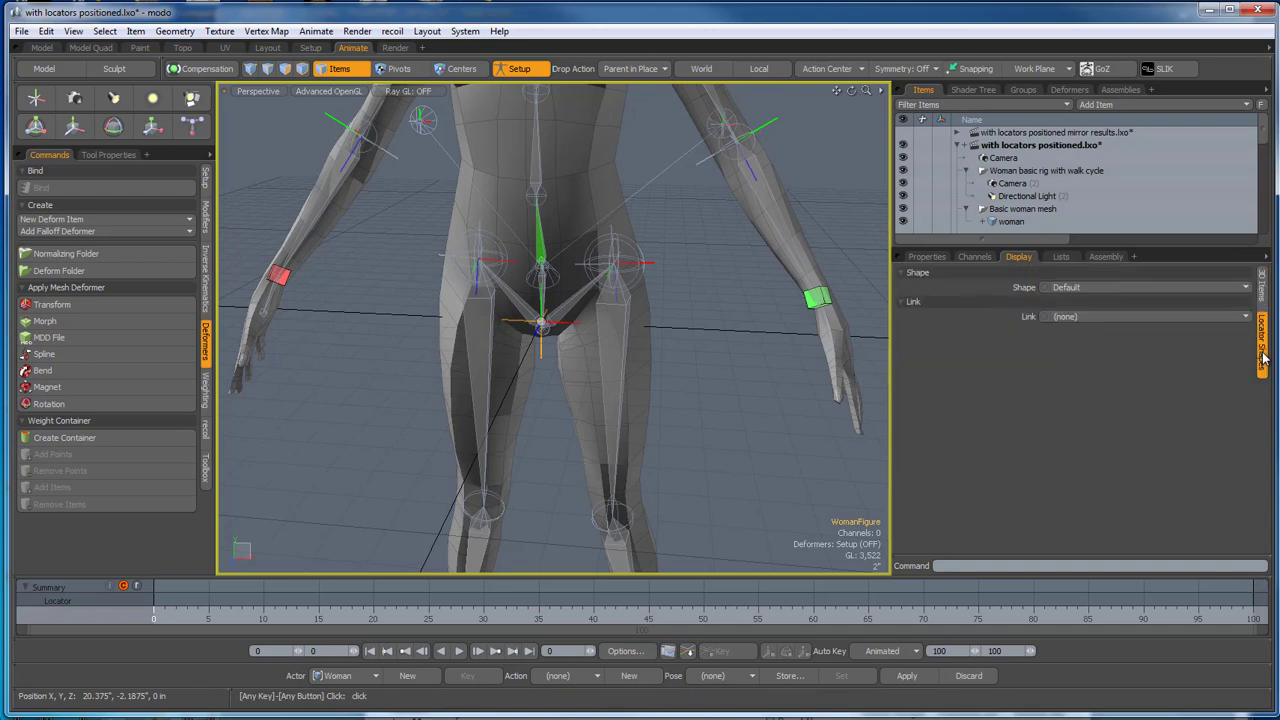
pyautogui.click(1091, 286)
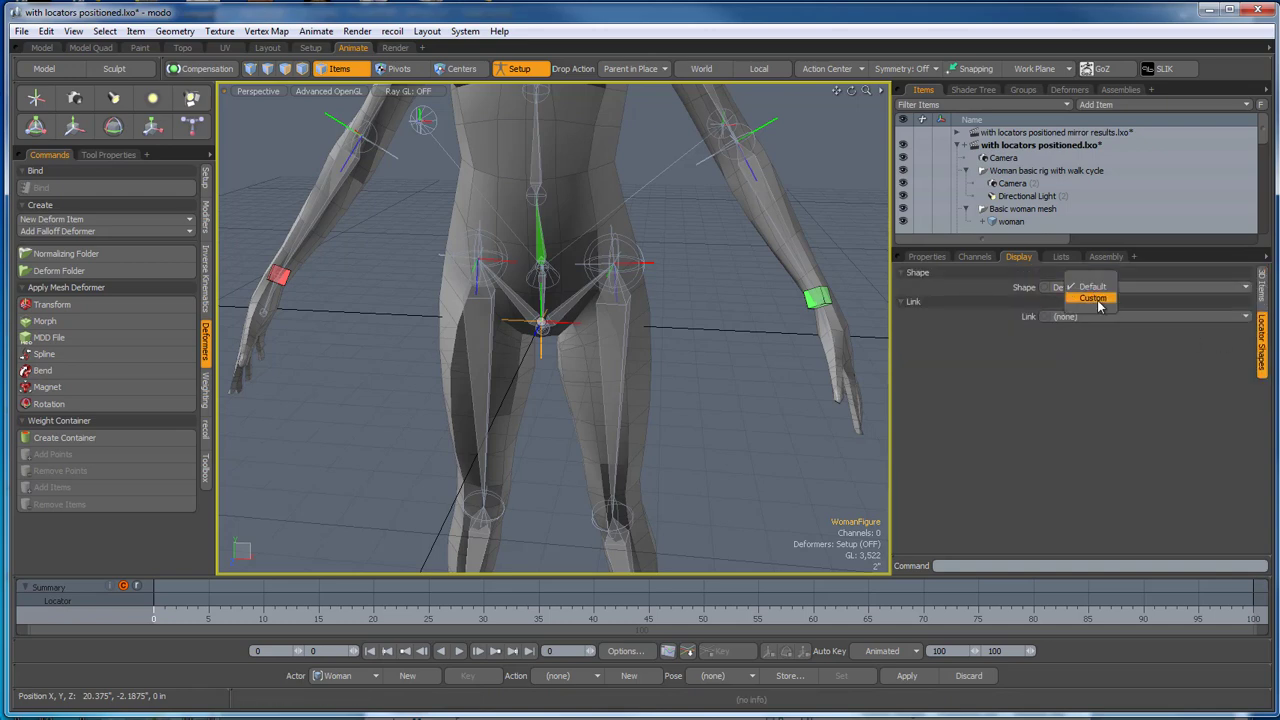
pyautogui.click(1100, 302)
pyautogui.scroll(-6, 671, 324)
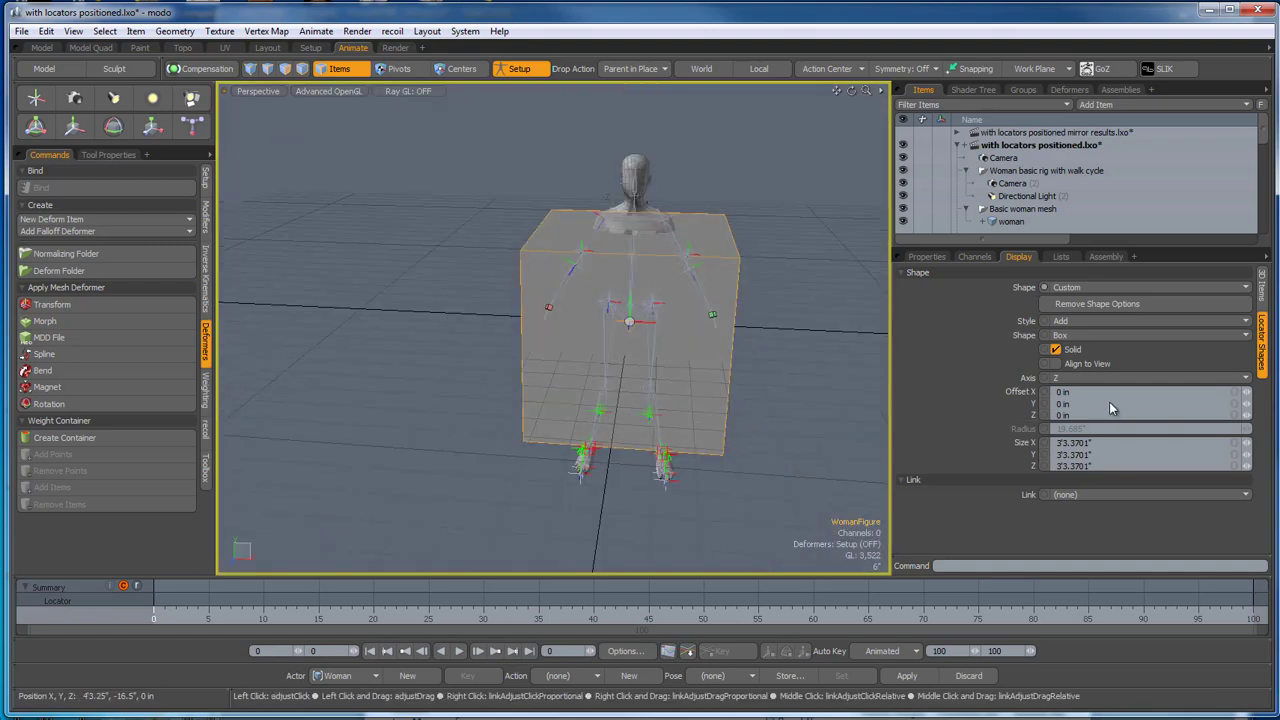
pyautogui.moveTo(1130, 378); pyautogui.dragTo(1133, 364)
# Try the Circle, Plane and Cone shapes on the WomanFigure locator, inspecting the circle around the body.
pyautogui.click(1119, 336)
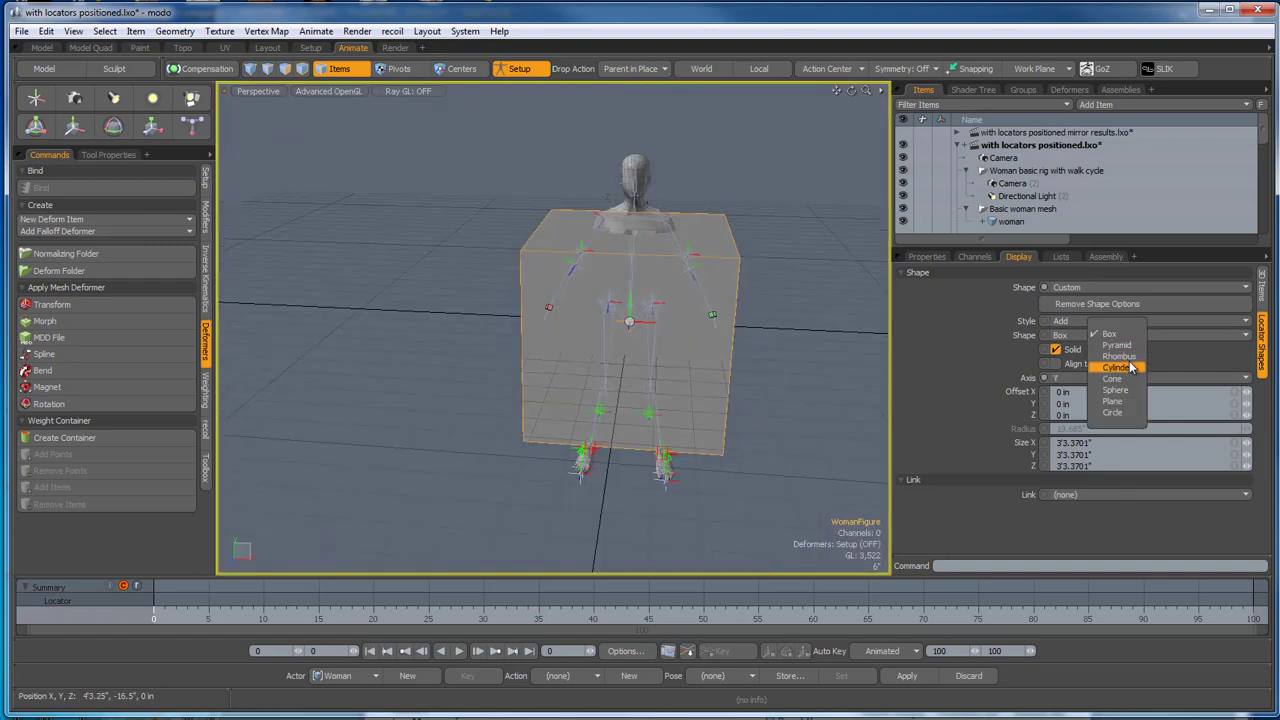
pyautogui.click(1118, 412)
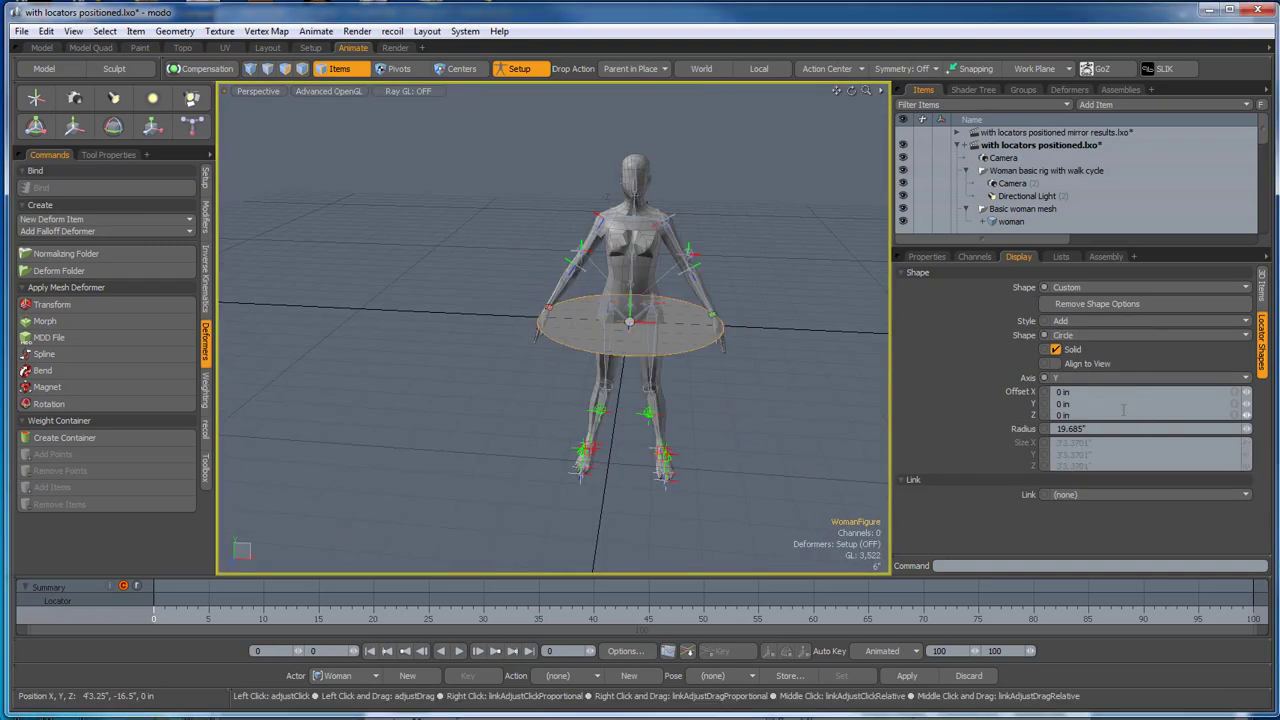
pyautogui.keyDown('alt'); pyautogui.moveTo(783, 421); pyautogui.dragTo(748, 418); pyautogui.keyUp('alt')
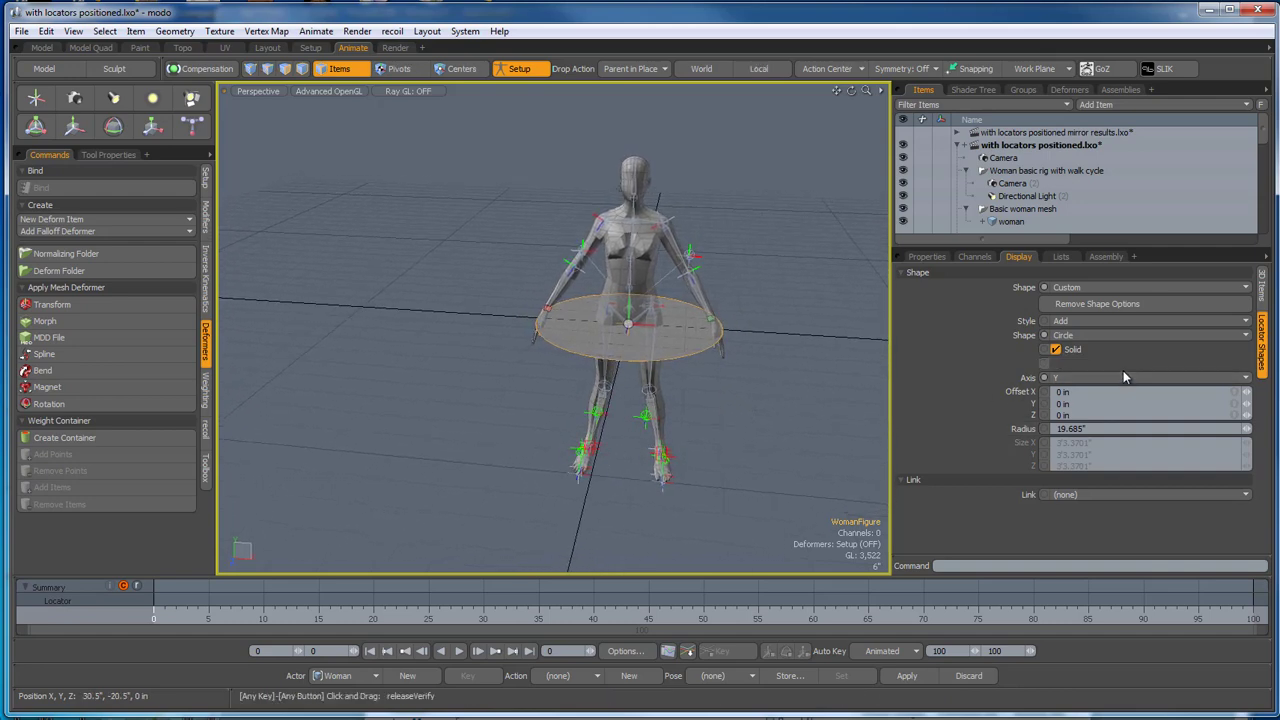
pyautogui.keyDown('alt'); pyautogui.moveTo(768, 441); pyautogui.dragTo(701, 417); pyautogui.keyUp('alt')
pyautogui.scroll(2, 701, 418)
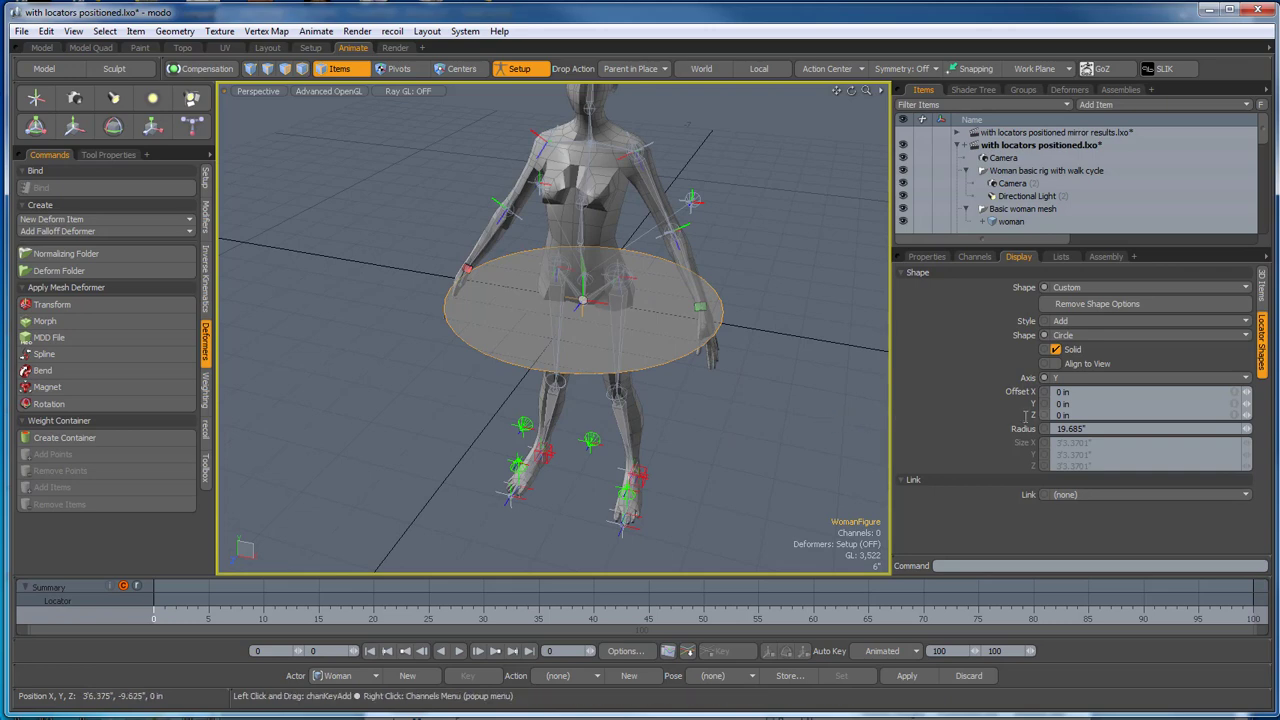
pyautogui.click(1107, 335)
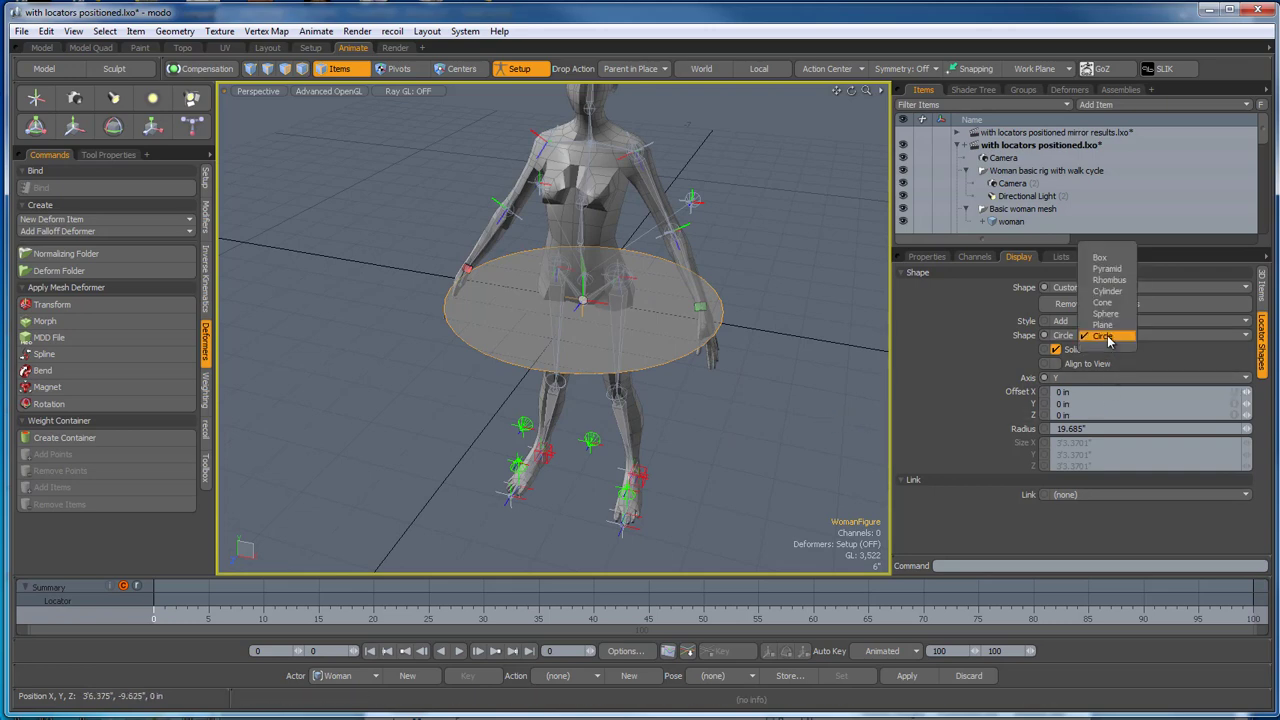
pyautogui.click(1104, 325)
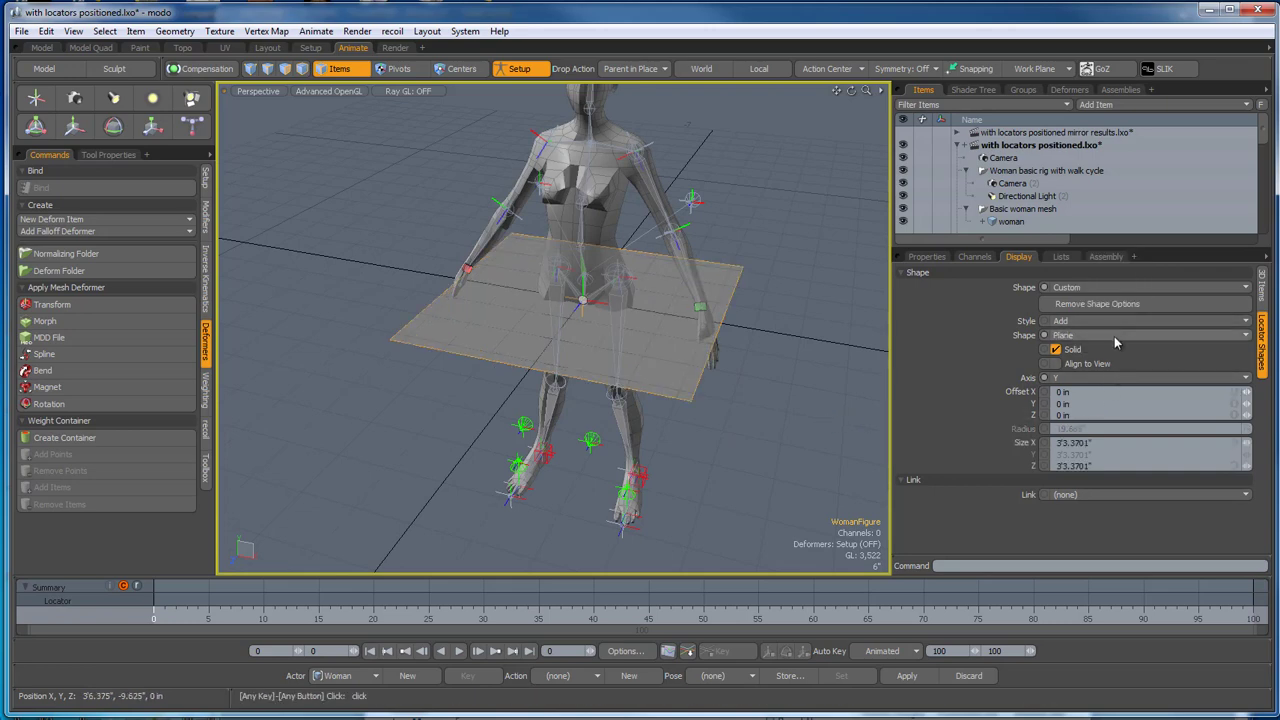
pyautogui.click(1114, 336)
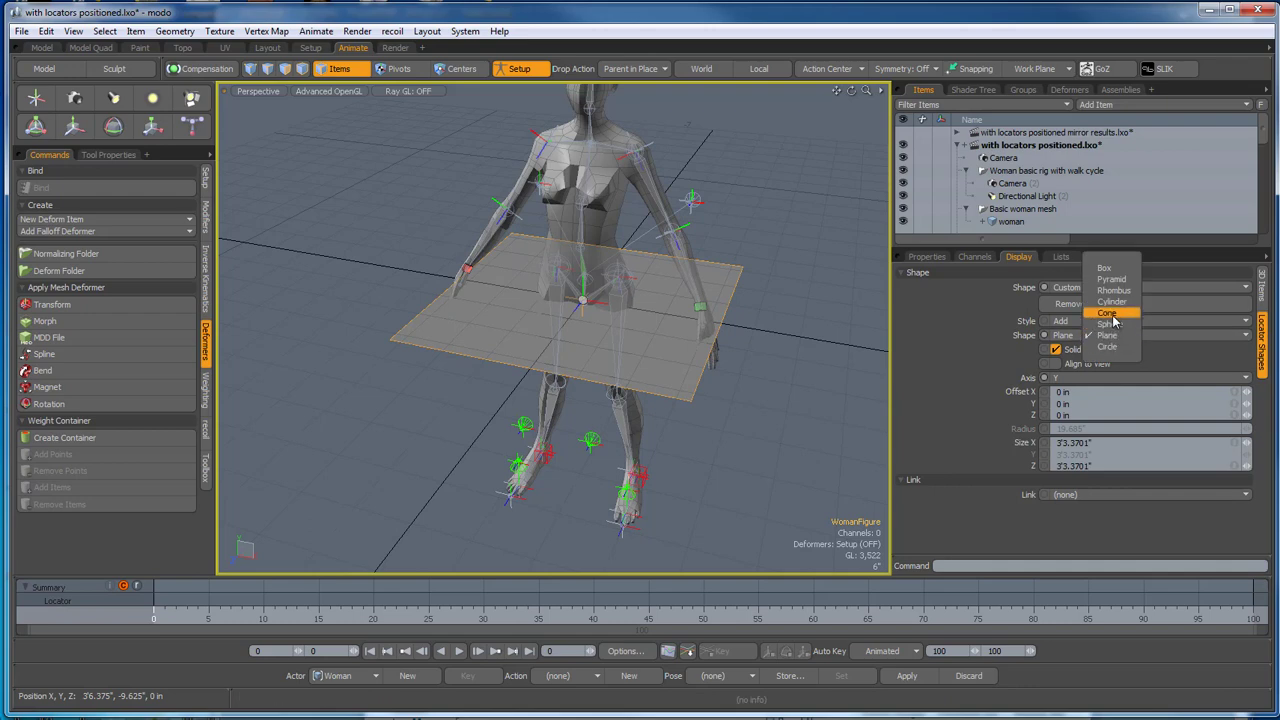
pyautogui.click(1110, 313)
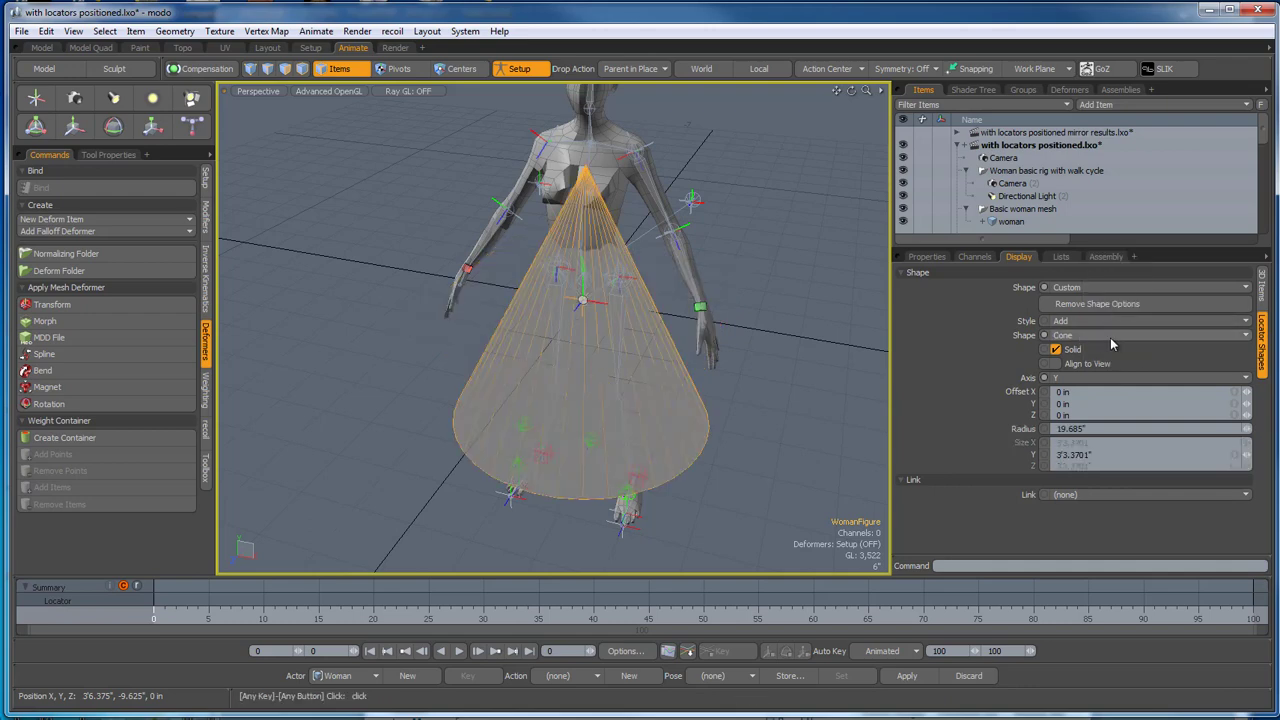
# Try the Cylinder shape on the WomanFigure locator and settle on the Circle shape instead.
pyautogui.click(1110, 337)
pyautogui.click(1109, 329)
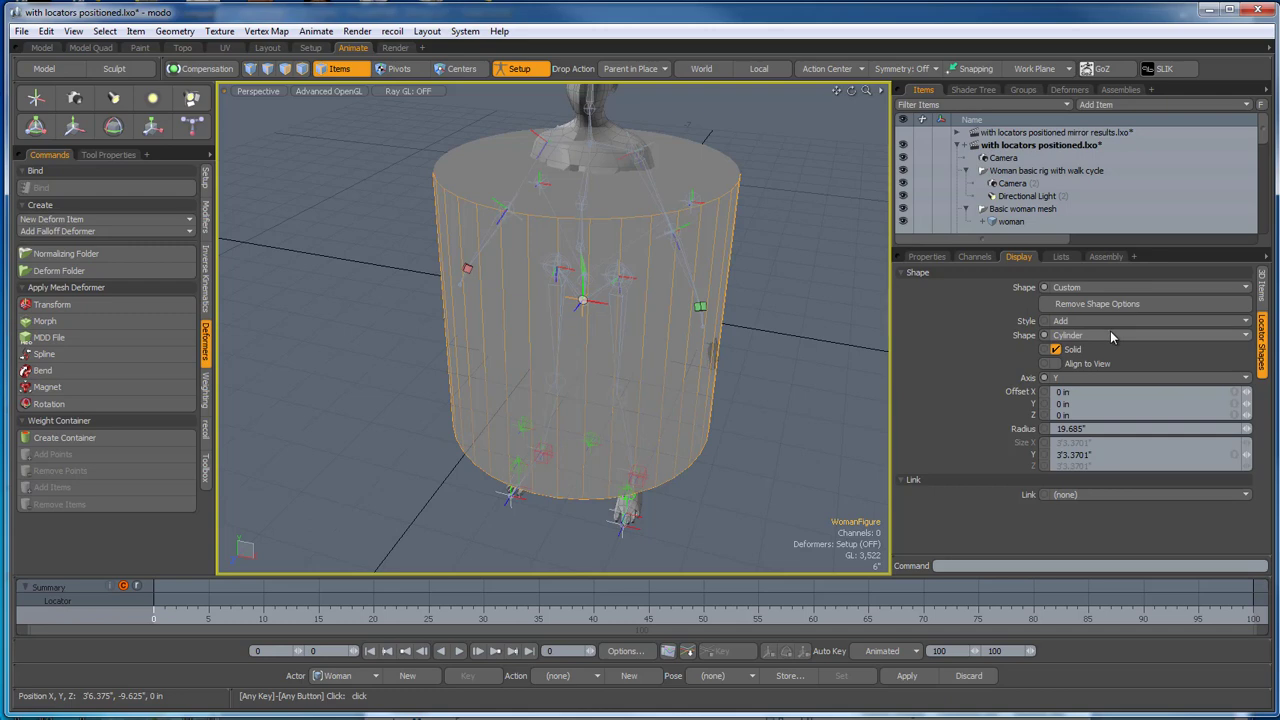
pyautogui.click(1111, 336)
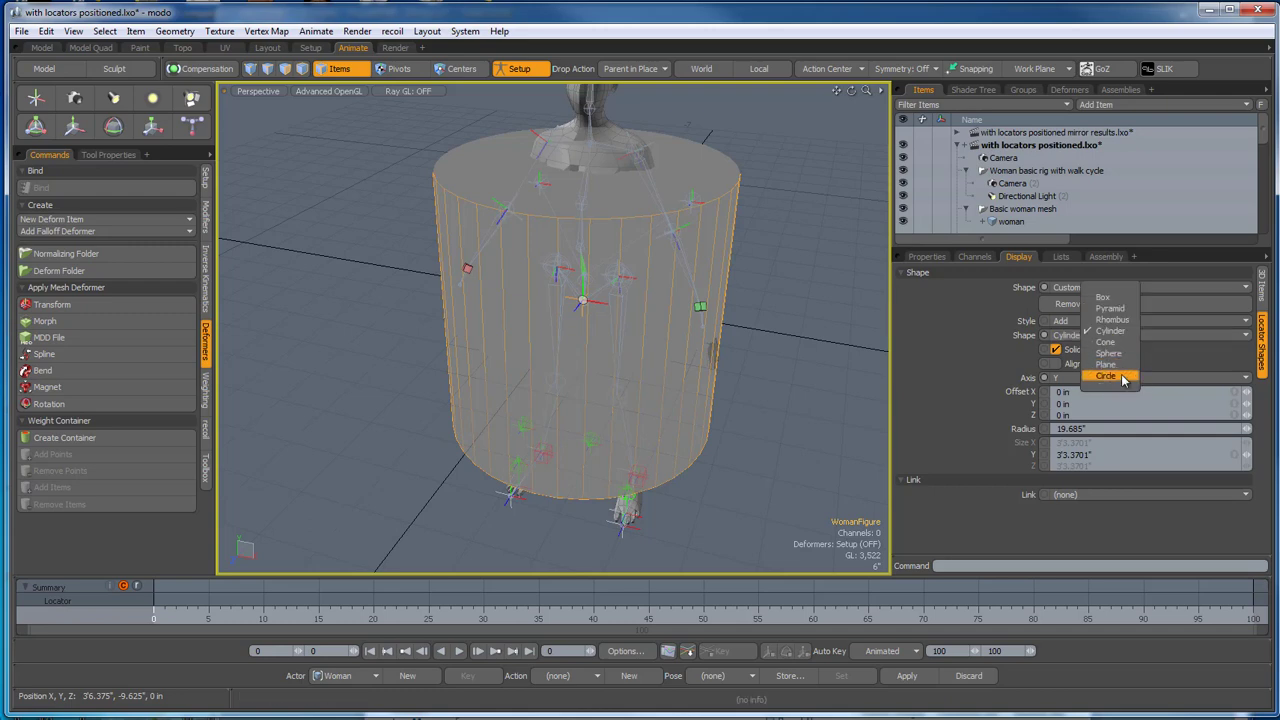
pyautogui.click(1106, 376)
# Try the X and Z axes for the WomanFigure circle, comparing its orientation around the body, and return the axis to Y.
pyautogui.click(1098, 379)
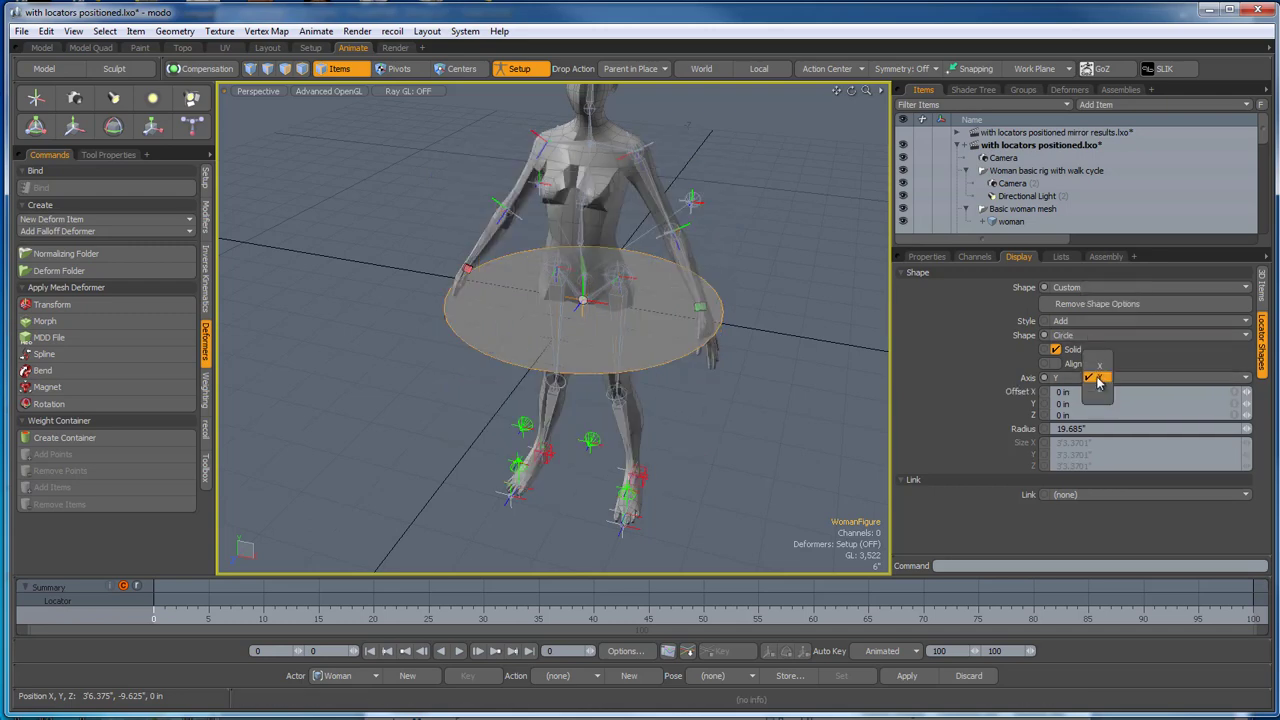
pyautogui.click(1105, 374)
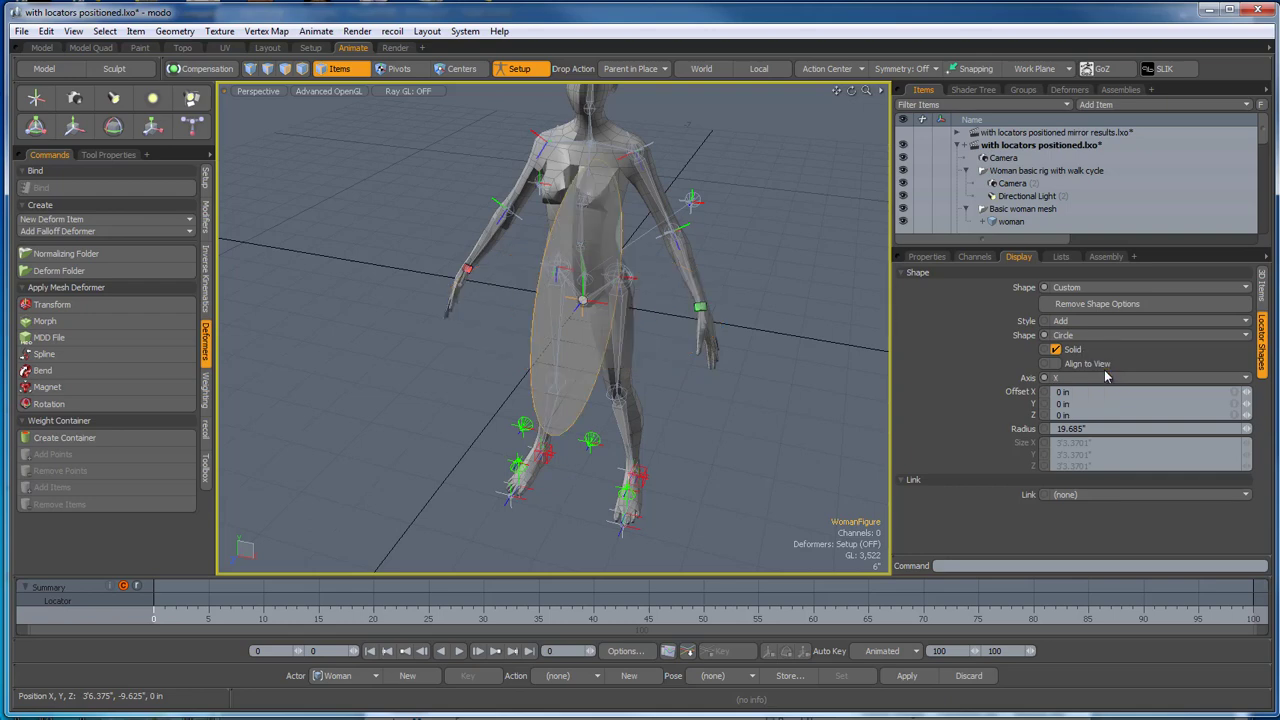
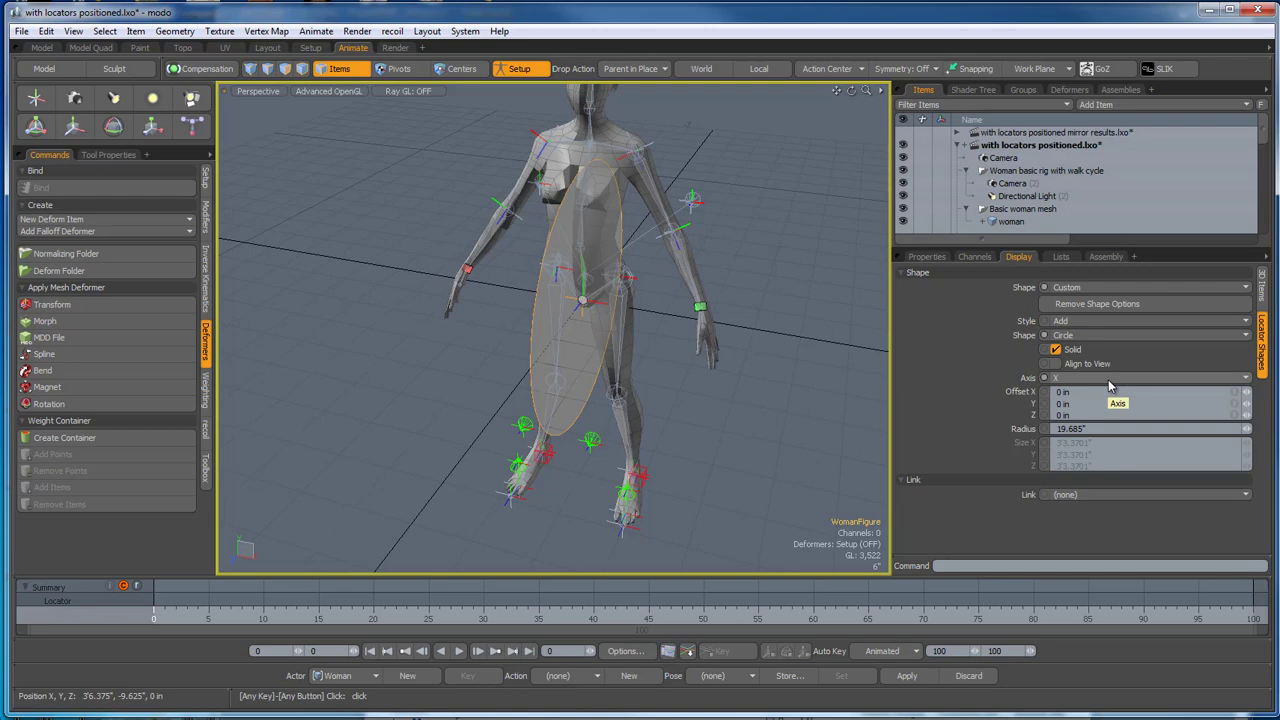
pyautogui.click(1108, 384)
pyautogui.click(1118, 392)
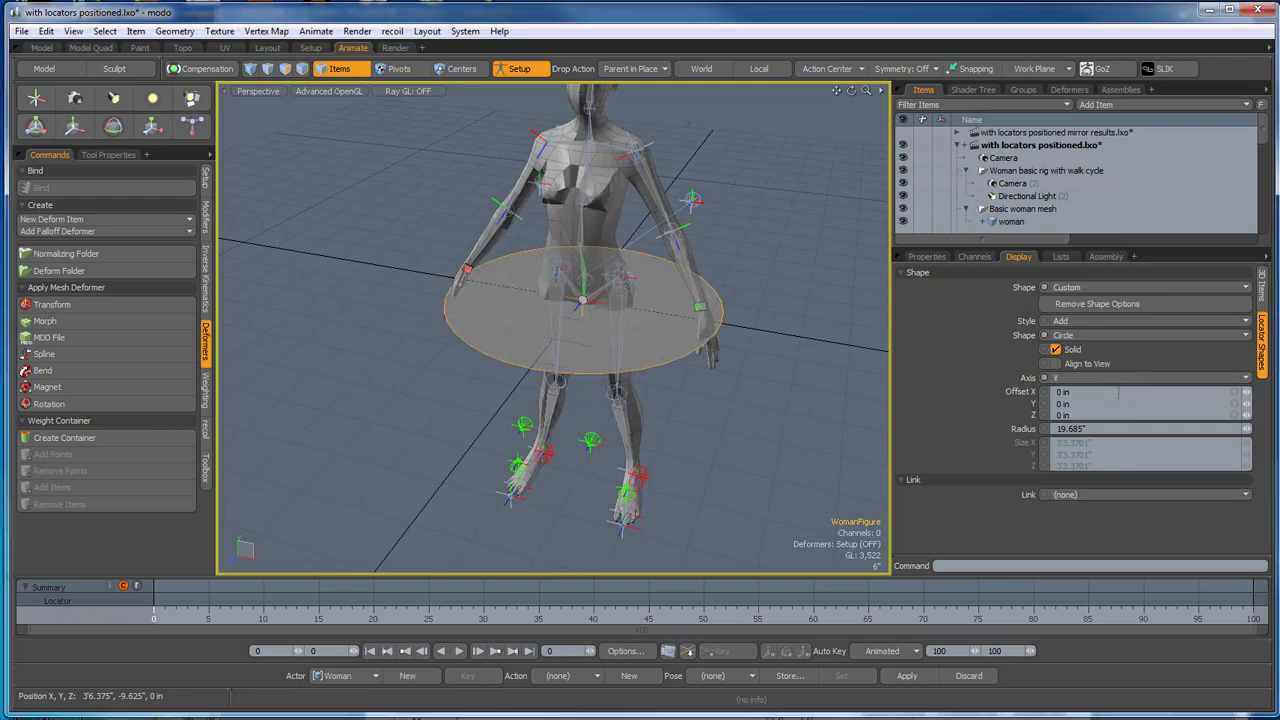
pyautogui.click(1118, 393)
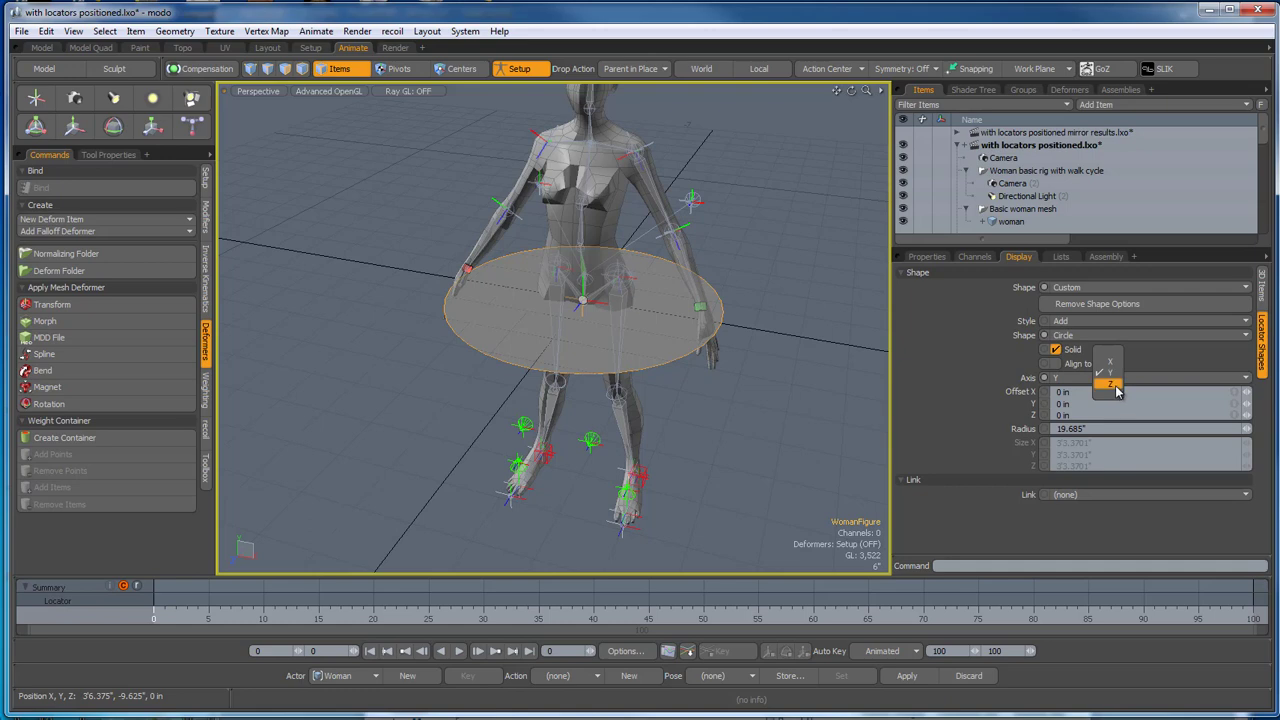
pyautogui.click(1116, 387)
pyautogui.keyDown('alt'); pyautogui.moveTo(821, 419); pyautogui.dragTo(997, 391); pyautogui.keyUp('alt')
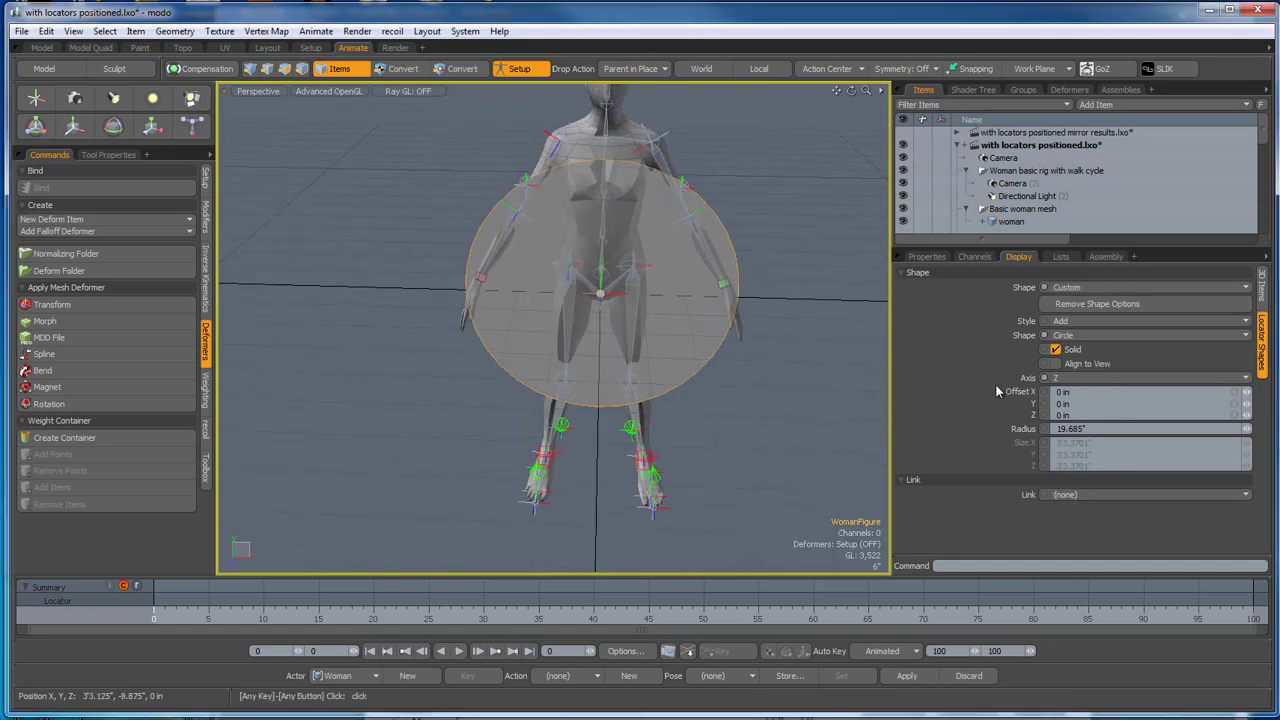
pyautogui.click(1097, 337)
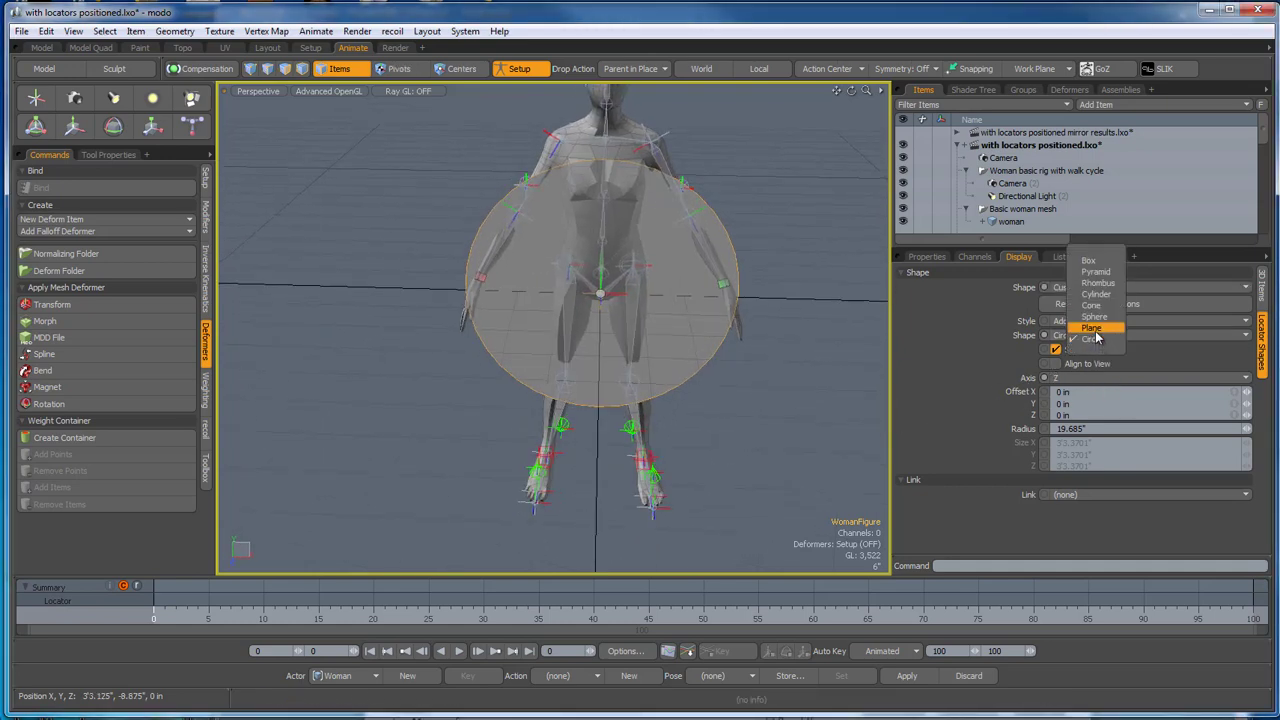
pyautogui.click(1100, 341)
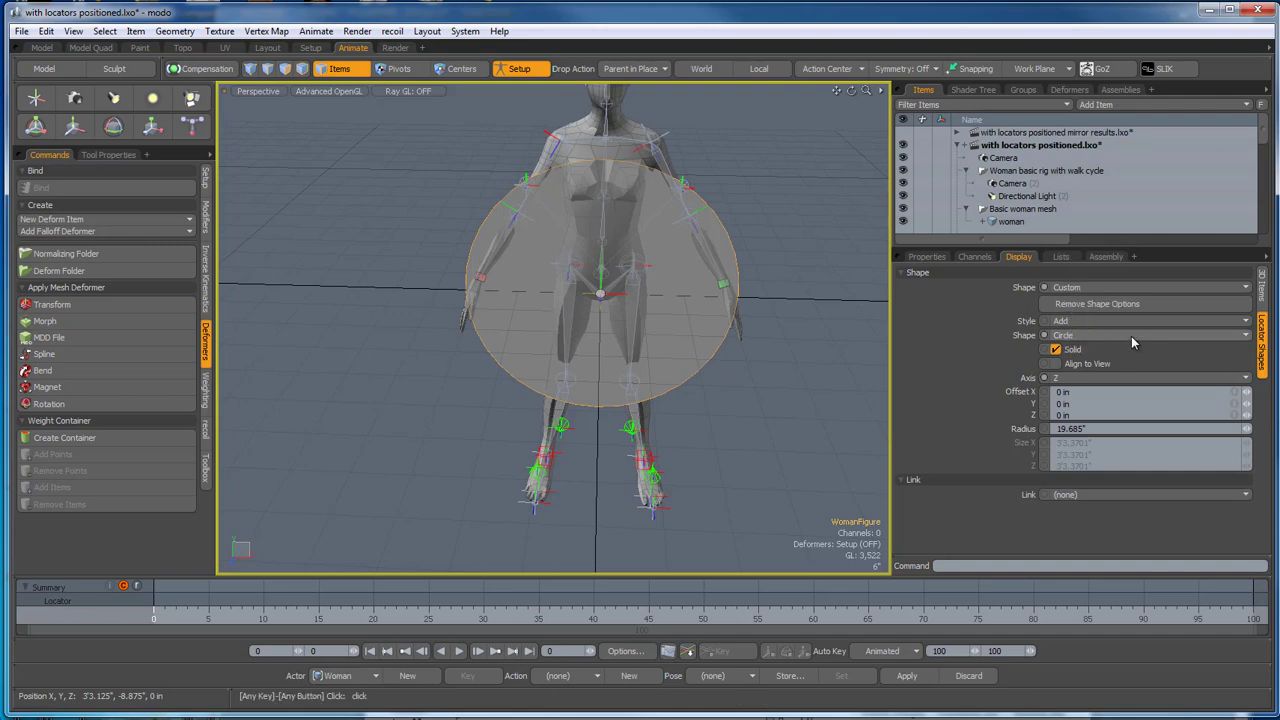
pyautogui.click(1125, 337)
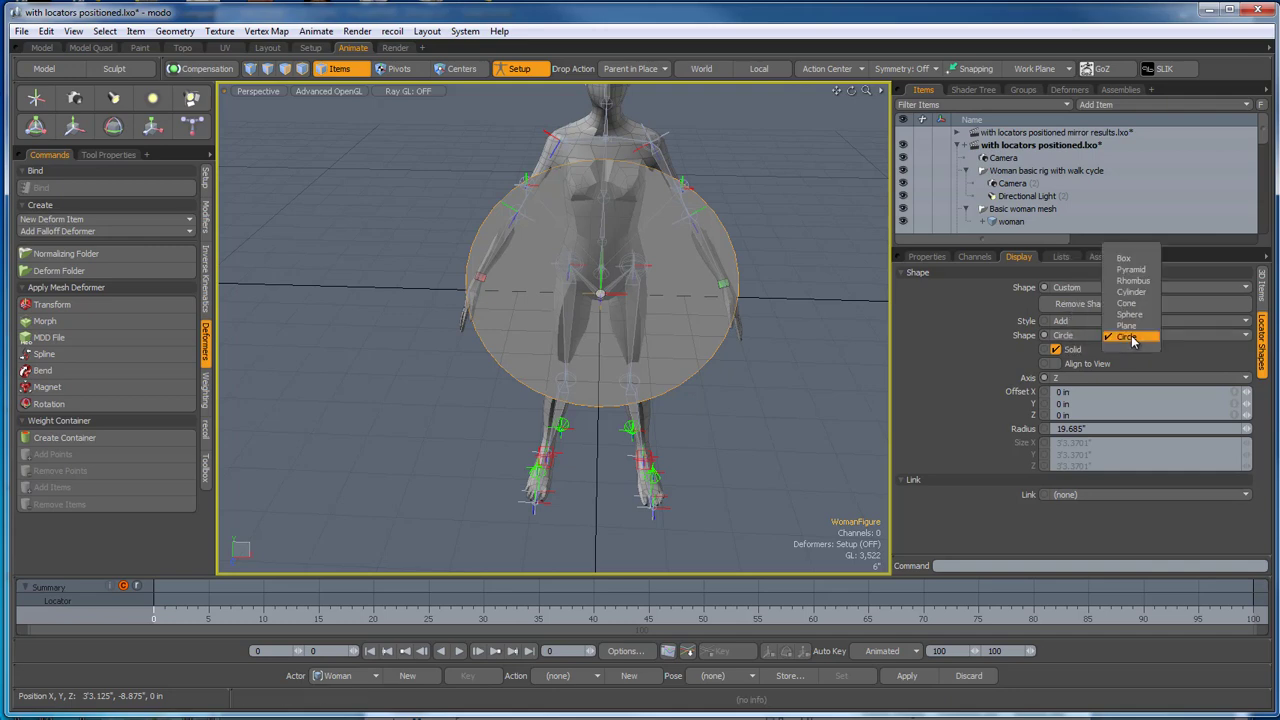
pyautogui.click(1072, 378)
pyautogui.click(1077, 380)
pyautogui.click(1070, 368)
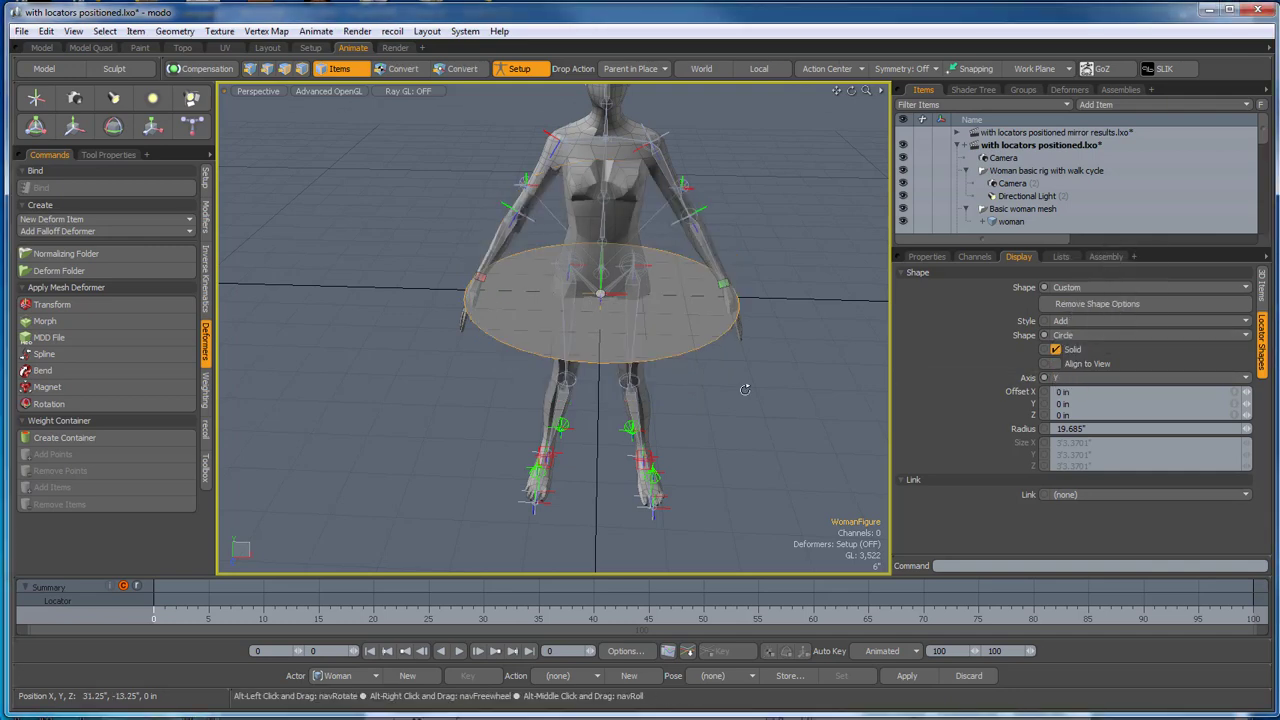
# Reduce the WomanFigure circle's radius to 9.125" and turn off its Solid display.
pyautogui.keyDown('alt'); pyautogui.moveTo(737, 380); pyautogui.dragTo(809, 389); pyautogui.keyUp('alt')
pyautogui.moveTo(1248, 433); pyautogui.dragTo(1210, 433)
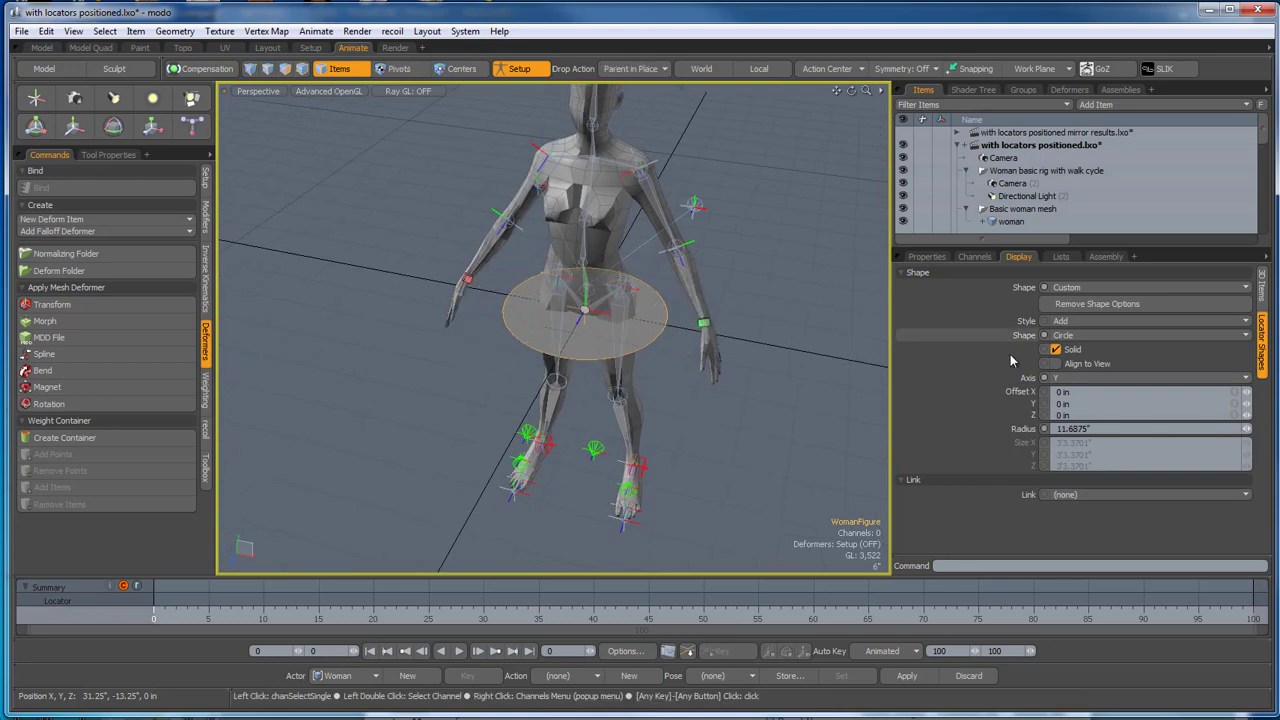
pyautogui.keyDown('alt'); pyautogui.moveTo(729, 363); pyautogui.dragTo(763, 326); pyautogui.keyUp('alt')
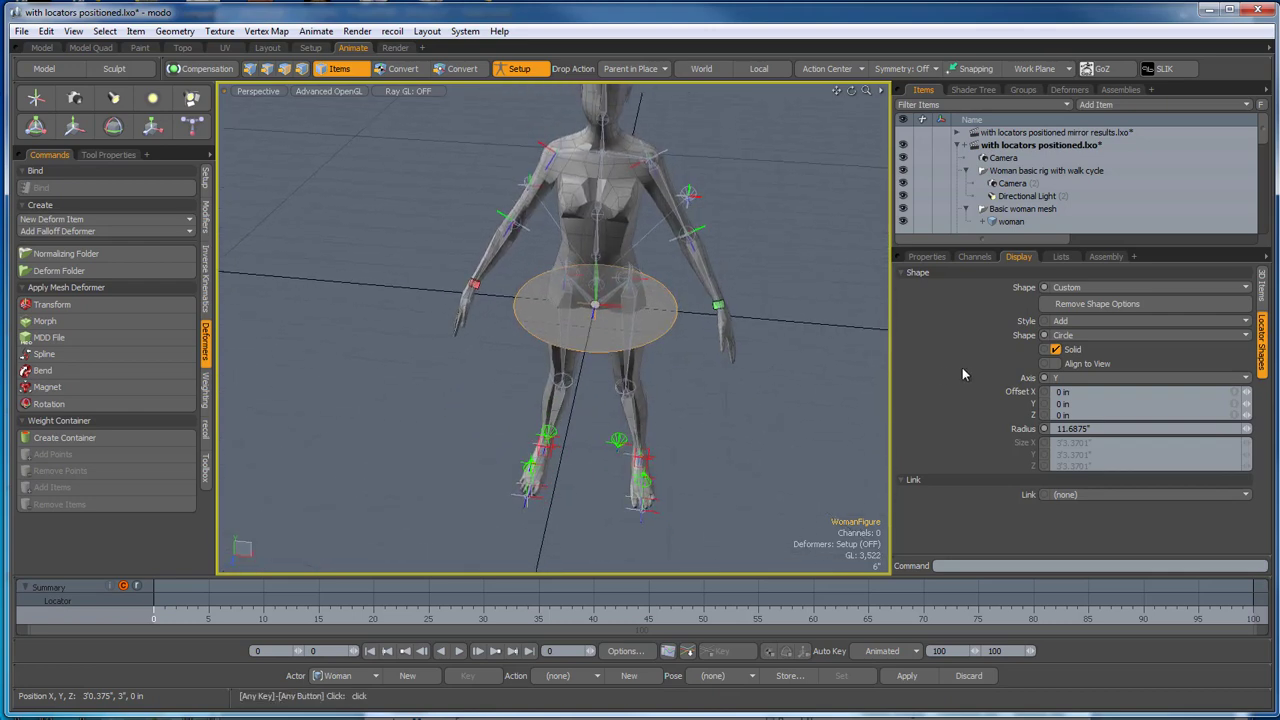
pyautogui.click(1056, 352)
pyautogui.keyDown('alt'); pyautogui.moveTo(740, 400); pyautogui.dragTo(709, 394); pyautogui.keyUp('alt')
pyautogui.moveTo(1247, 429)
pyautogui.mouseDown()
pyautogui.moveTo(1214, 429)
pyautogui.moveTo(1238, 429)
pyautogui.mouseUp()
pyautogui.keyDown('alt'); pyautogui.moveTo(800, 396); pyautogui.dragTo(828, 378); pyautogui.keyUp('alt')
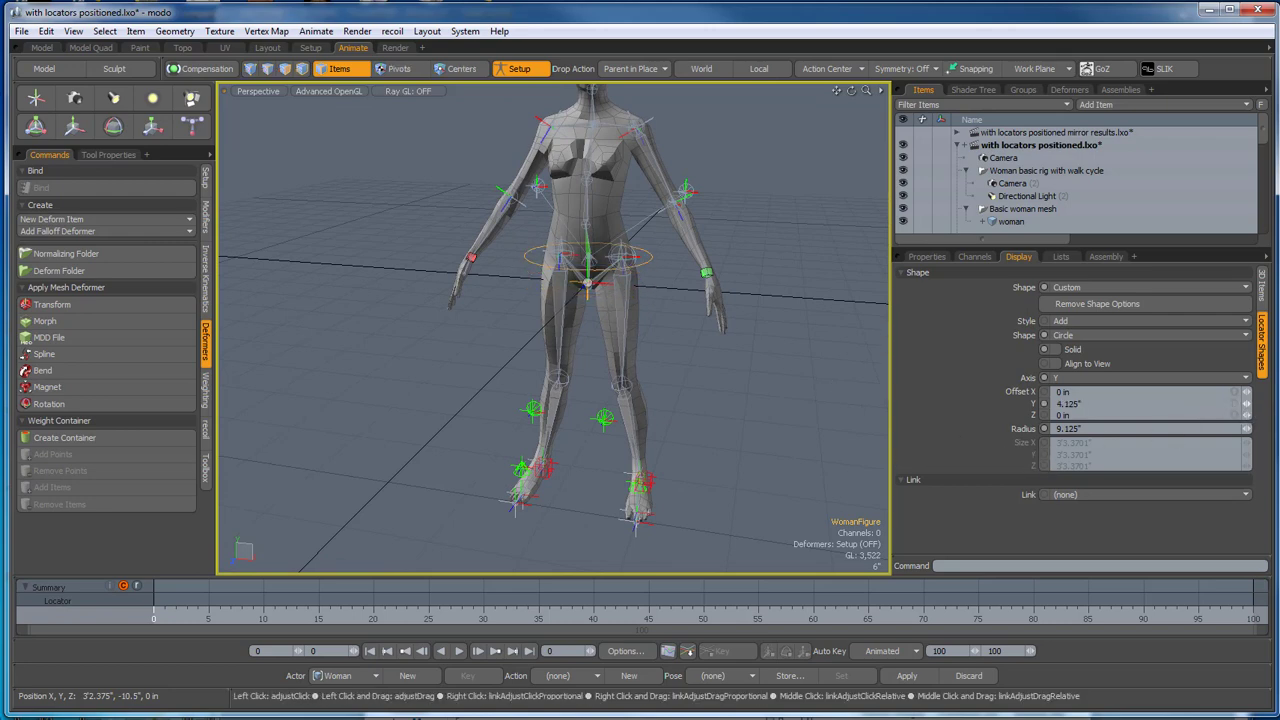
# Raise the WomanFigure circle around the hips with a Y offset of 6", checking its fit around the body.
pyautogui.moveTo(1247, 404); pyautogui.dragTo(1257, 404)
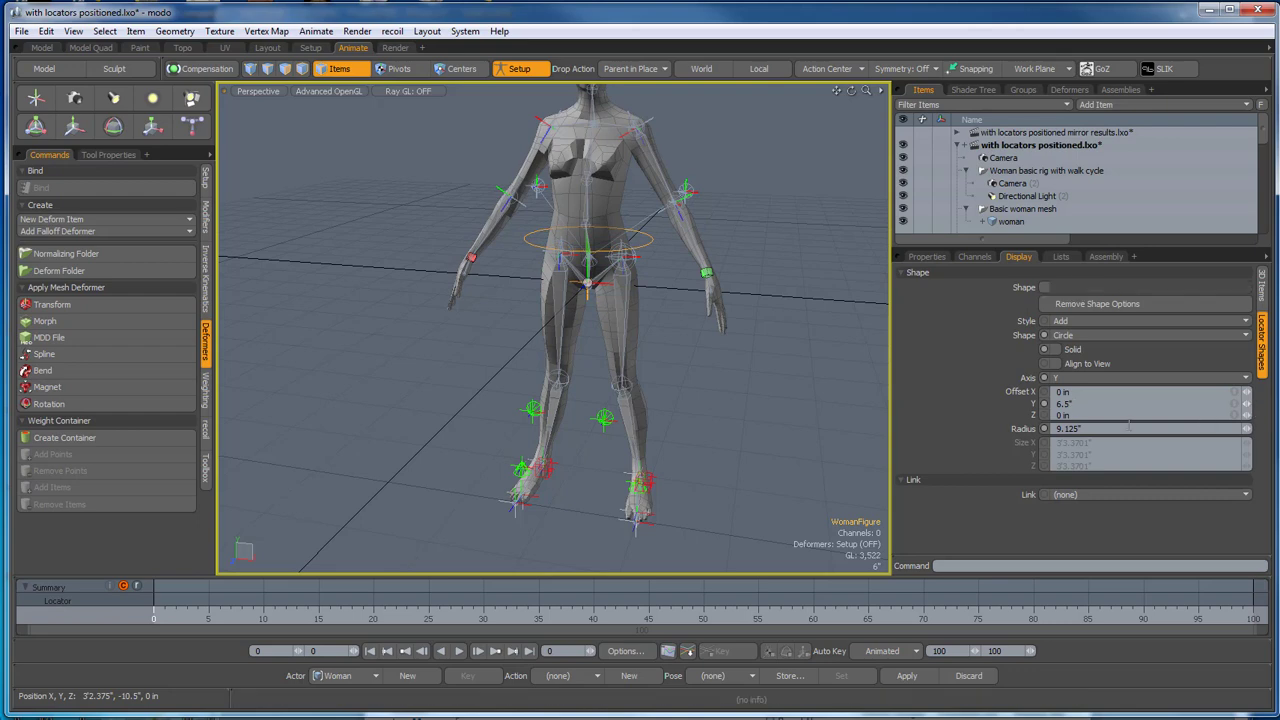
pyautogui.moveTo(756, 406)
pyautogui.keyDown('alt'); pyautogui.mouseDown()
pyautogui.moveTo(670, 395)
pyautogui.moveTo(615, 410)
pyautogui.moveTo(769, 395)
pyautogui.moveTo(760, 423)
pyautogui.mouseUp(); pyautogui.keyUp('alt')
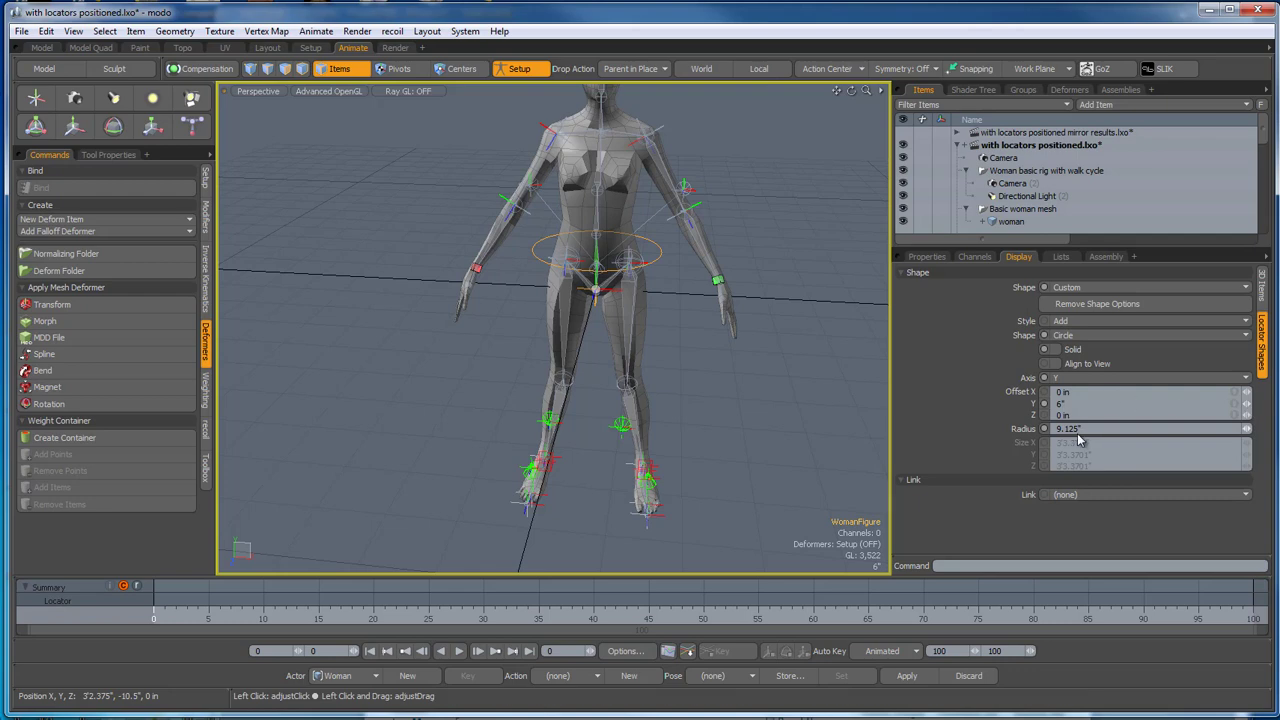
pyautogui.keyDown('alt'); pyautogui.moveTo(669, 421); pyautogui.dragTo(740, 406); pyautogui.keyUp('alt')
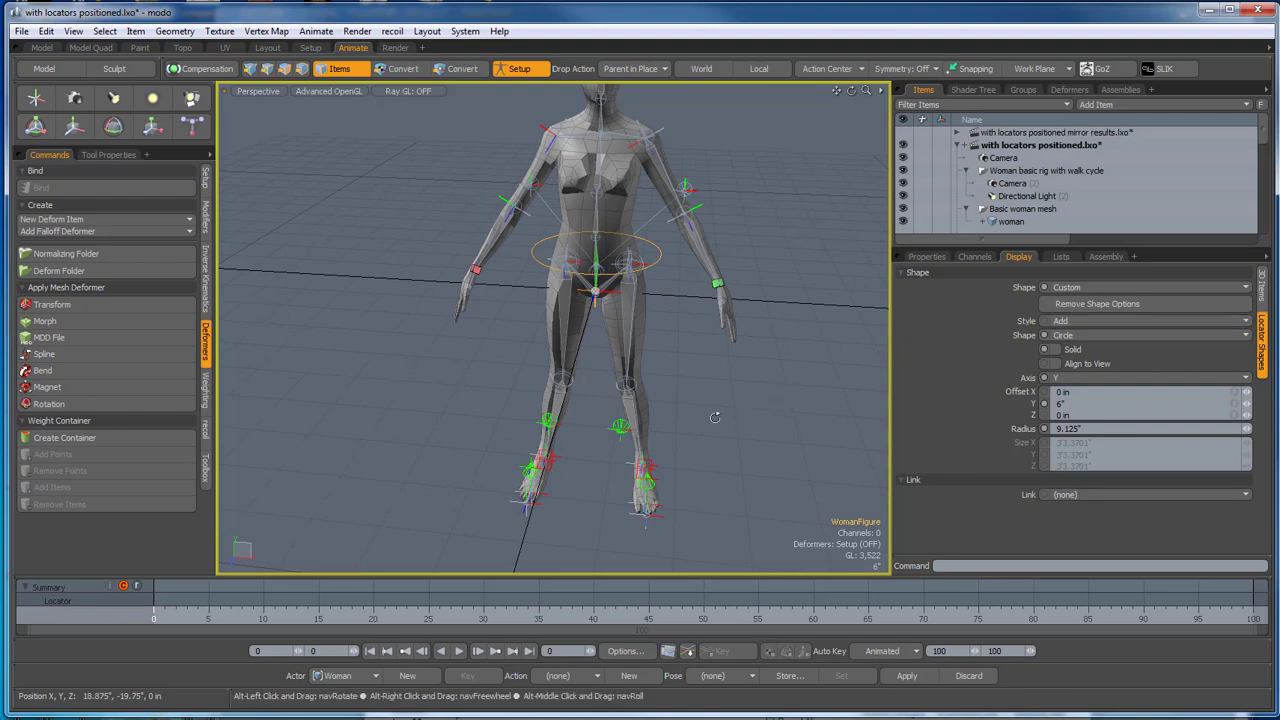
pyautogui.keyDown('alt'); pyautogui.moveTo(700, 418); pyautogui.dragTo(746, 429); pyautogui.keyUp('alt')
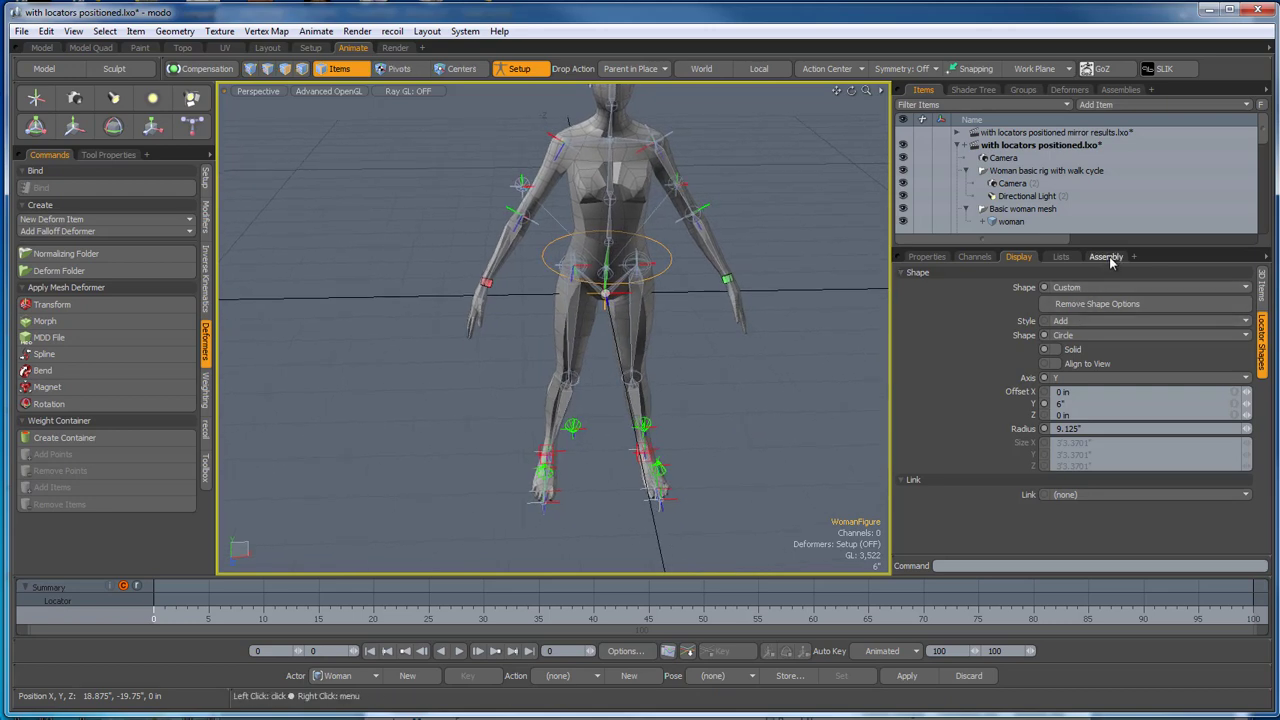
# Add draw options to the WomanFigure locator and give it a User wireframe in blue (0.0, 0.14, 1.0).
pyautogui.click(1263, 286)
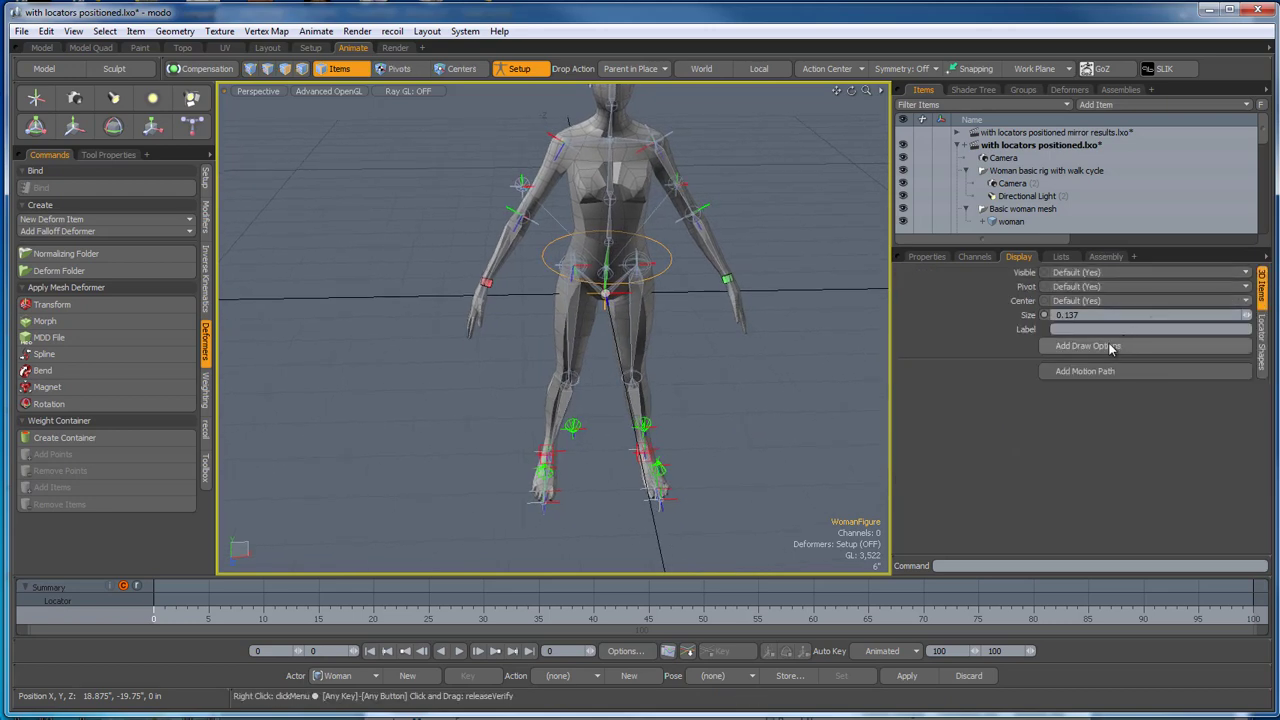
pyautogui.click(1088, 380)
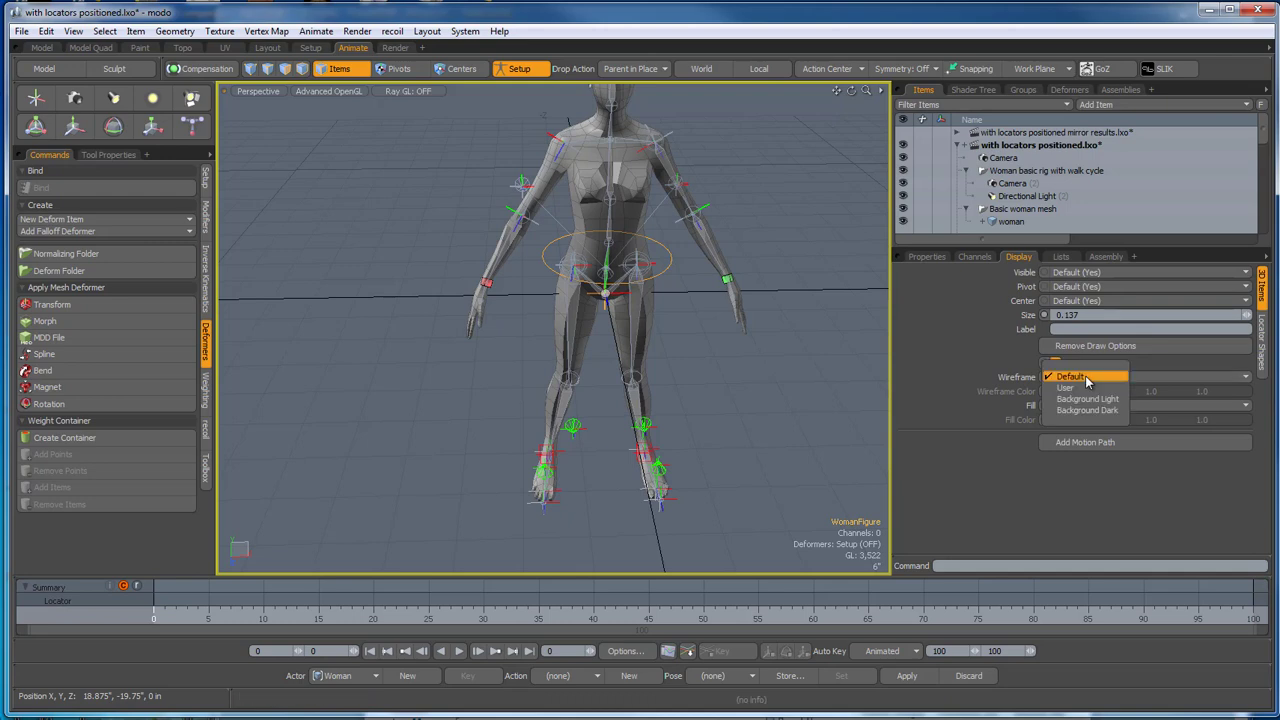
pyautogui.click(1065, 387)
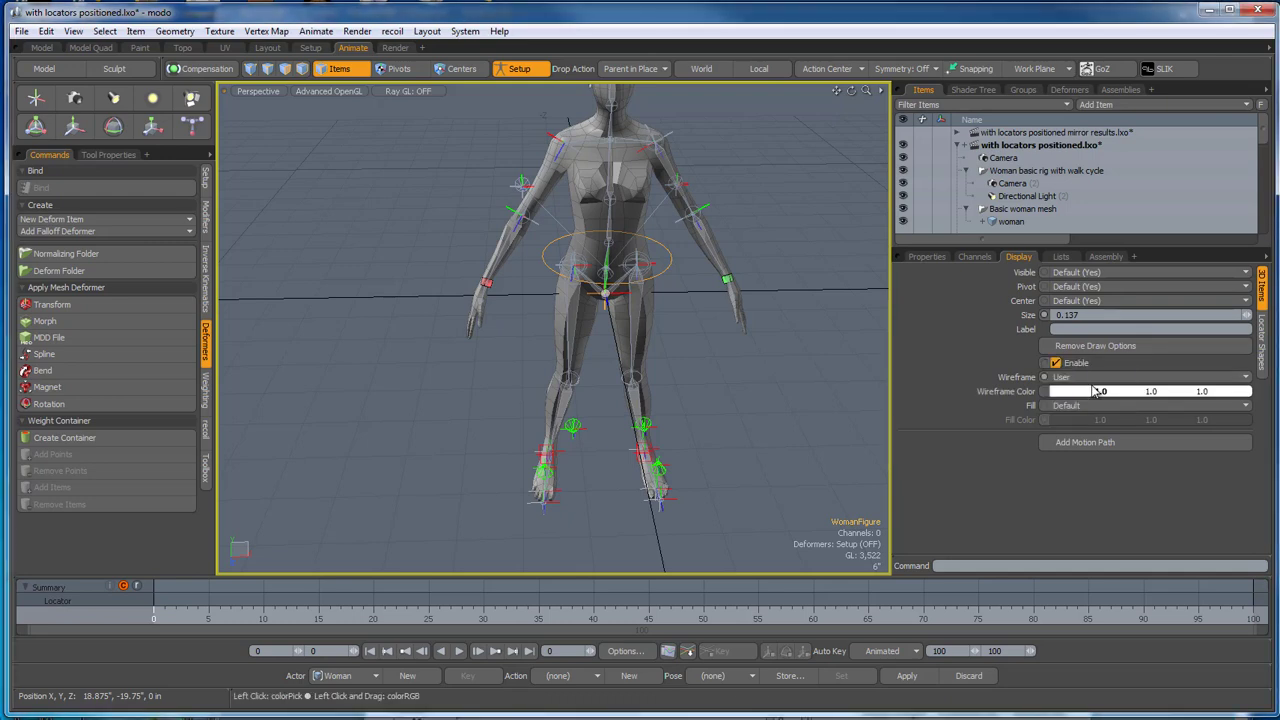
pyautogui.click(1091, 391)
pyautogui.click(958, 340)
pyautogui.moveTo(958, 340); pyautogui.dragTo(927, 375)
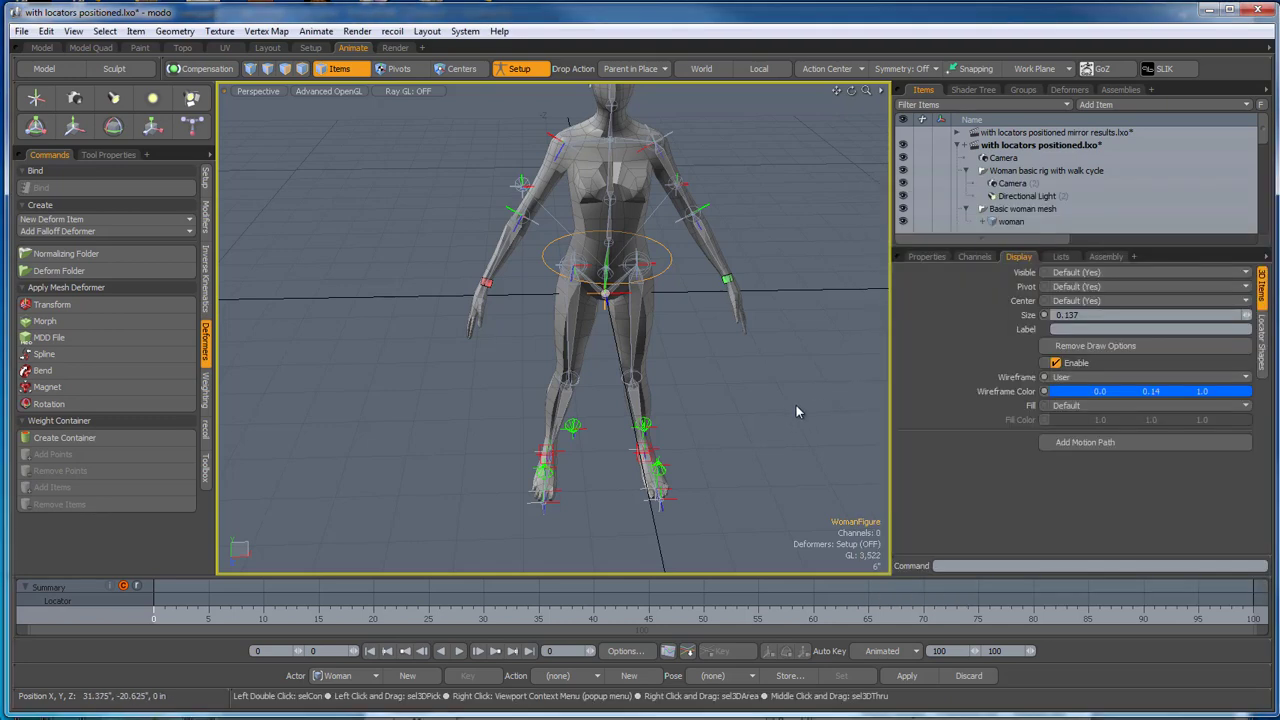
# Assign the tool.set TransformRotate on command to the WomanFigure locator and deselect it.
pyautogui.click(1106, 256)
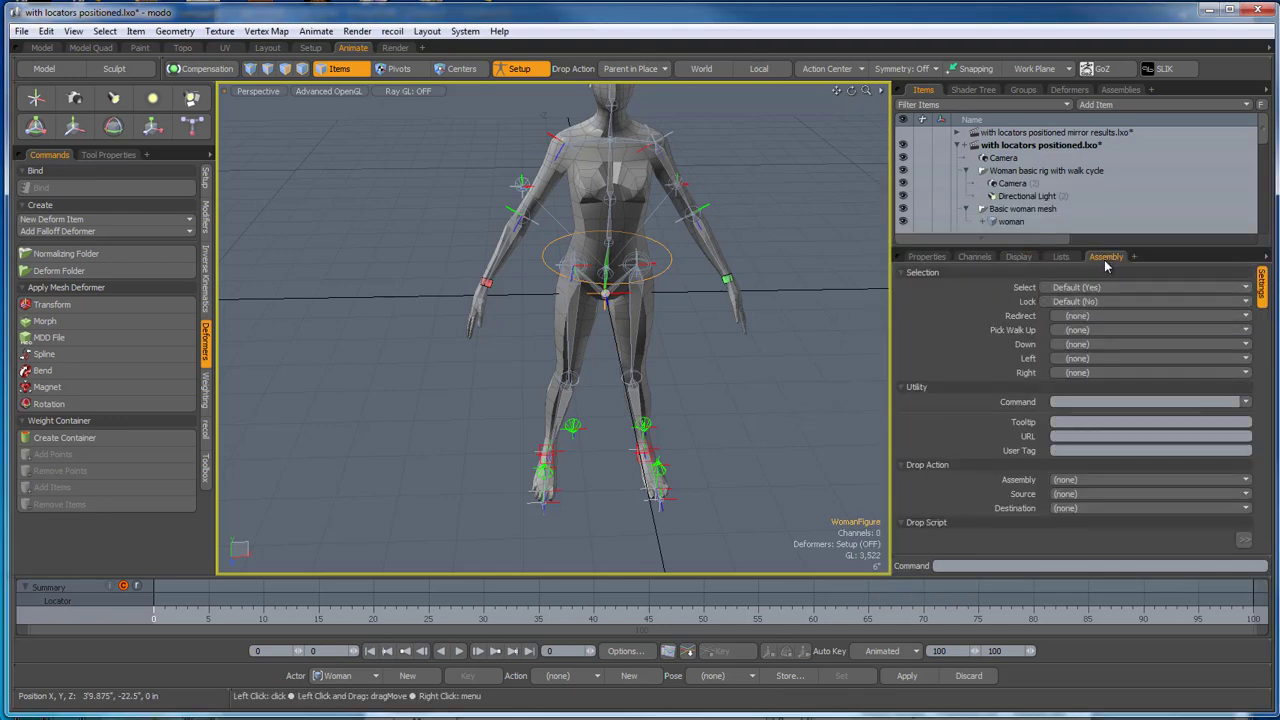
pyautogui.click(1247, 400)
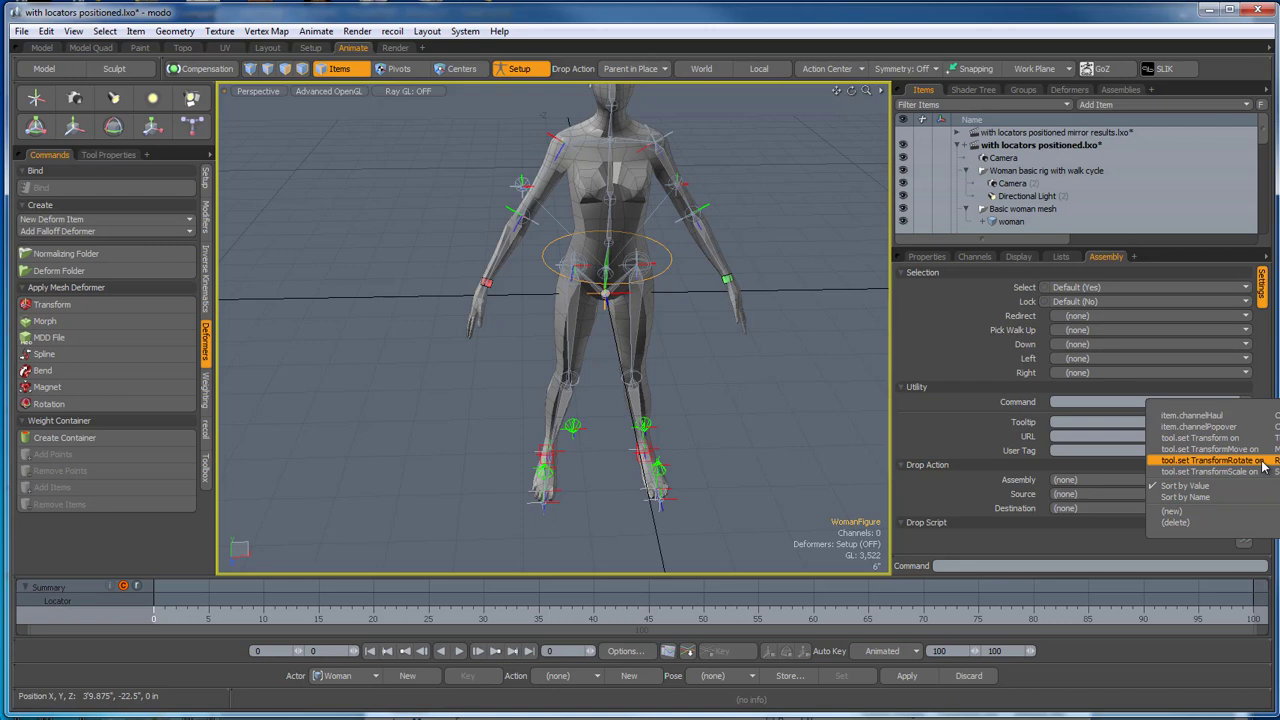
pyautogui.click(1210, 460)
pyautogui.click(783, 366)
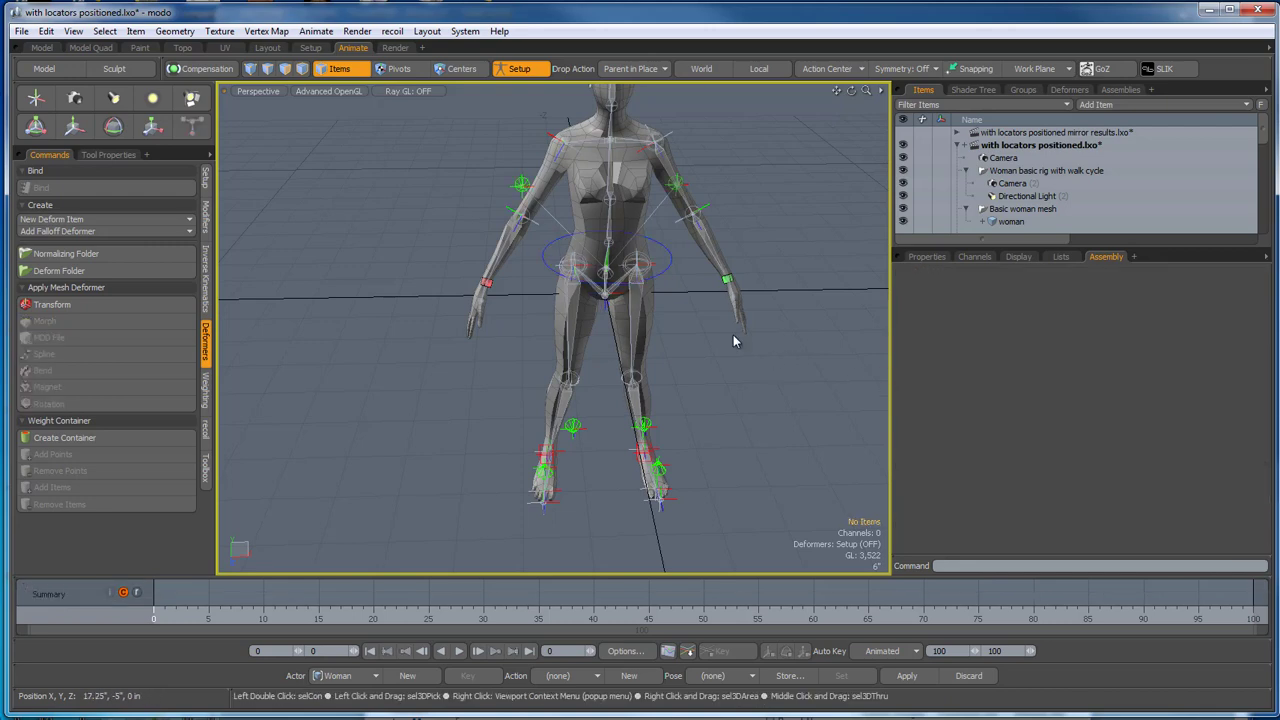
# Test rotating the whole figure with the blue hip circle controller and undo the rotation.
pyautogui.click(666, 271)
pyautogui.moveTo(673, 266)
pyautogui.mouseDown()
pyautogui.moveTo(701, 297)
pyautogui.moveTo(673, 265)
pyautogui.mouseUp()
pyautogui.hotkey('ctrl', 'z')
pyautogui.scroll(5, 600, 278)
pyautogui.keyDown('alt'); pyautogui.moveTo(600, 320); pyautogui.dragTo(640, 237); pyautogui.keyUp('alt')
pyautogui.hotkey('ctrl', 'z')
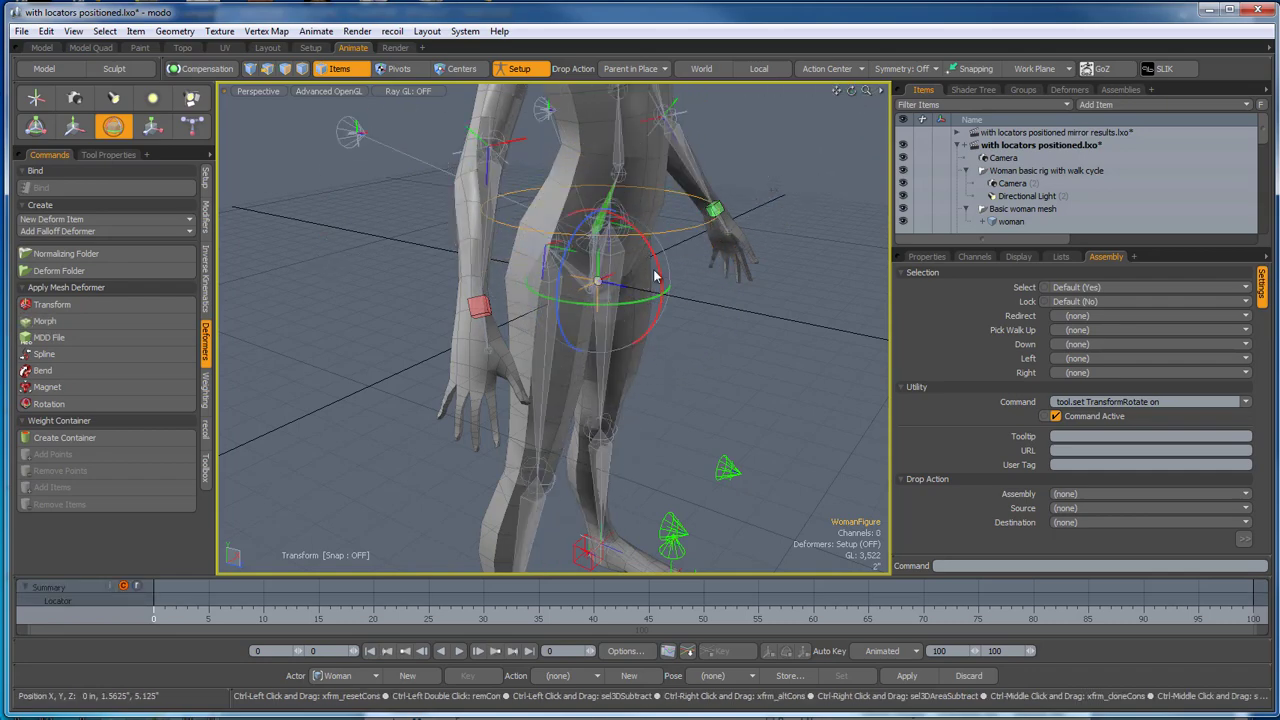
# Examine where the WomanFigure rotation handles are centred relative to the hip joints and lower spine.
pyautogui.keyDown('alt'); pyautogui.moveTo(743, 369); pyautogui.dragTo(615, 356); pyautogui.keyUp('alt')
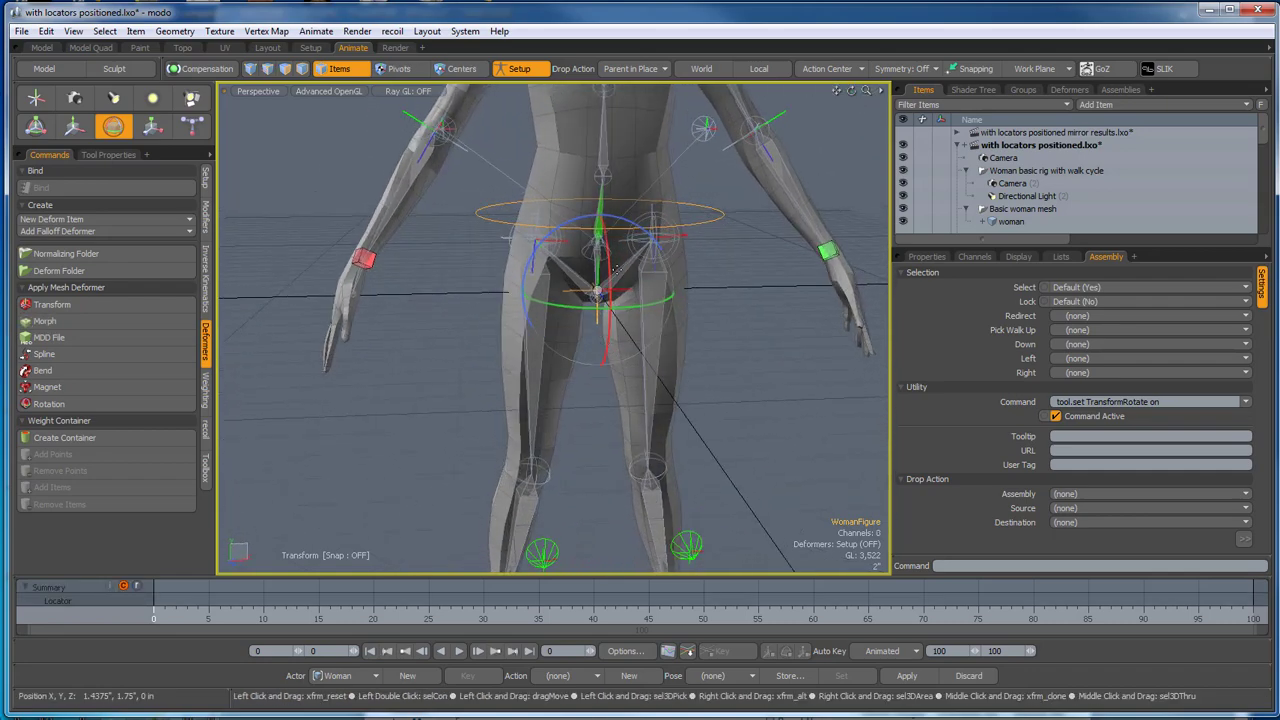
pyautogui.scroll(4, 613, 270)
pyautogui.press('space')
pyautogui.click(584, 273)
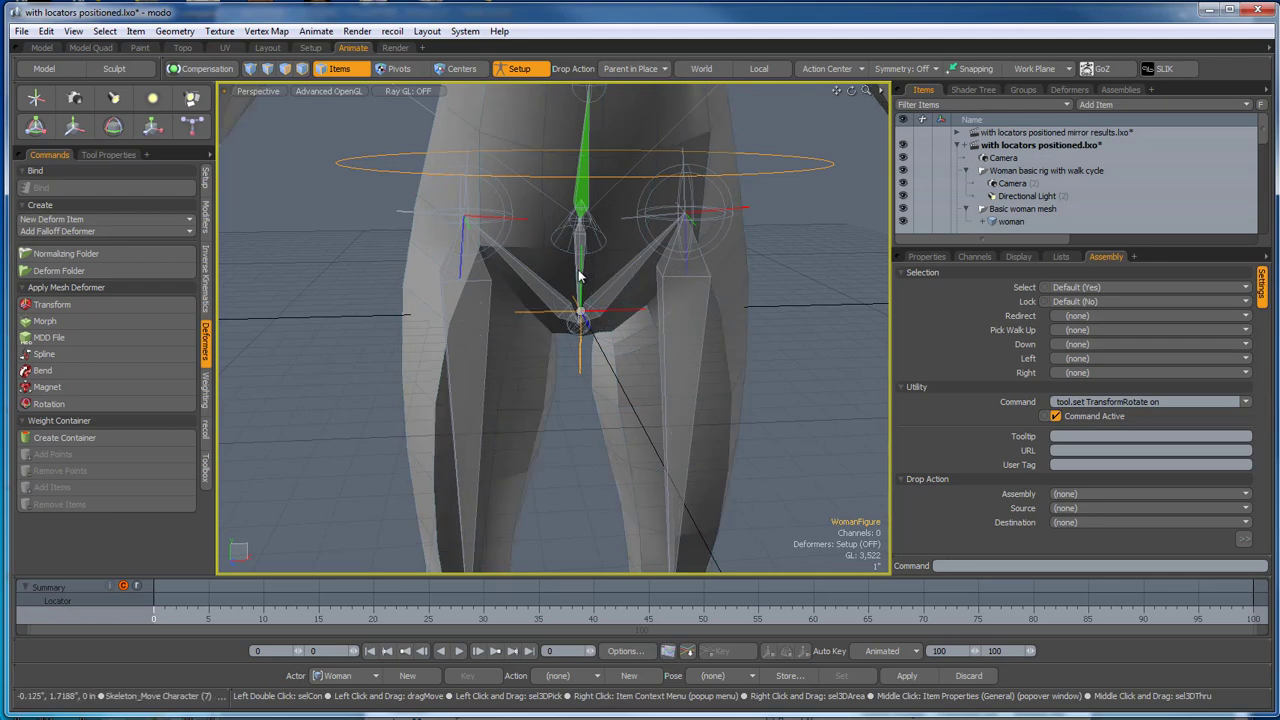
pyautogui.keyDown('alt'); pyautogui.moveTo(808, 310); pyautogui.dragTo(798, 410); pyautogui.keyUp('alt')
pyautogui.click(803, 287)
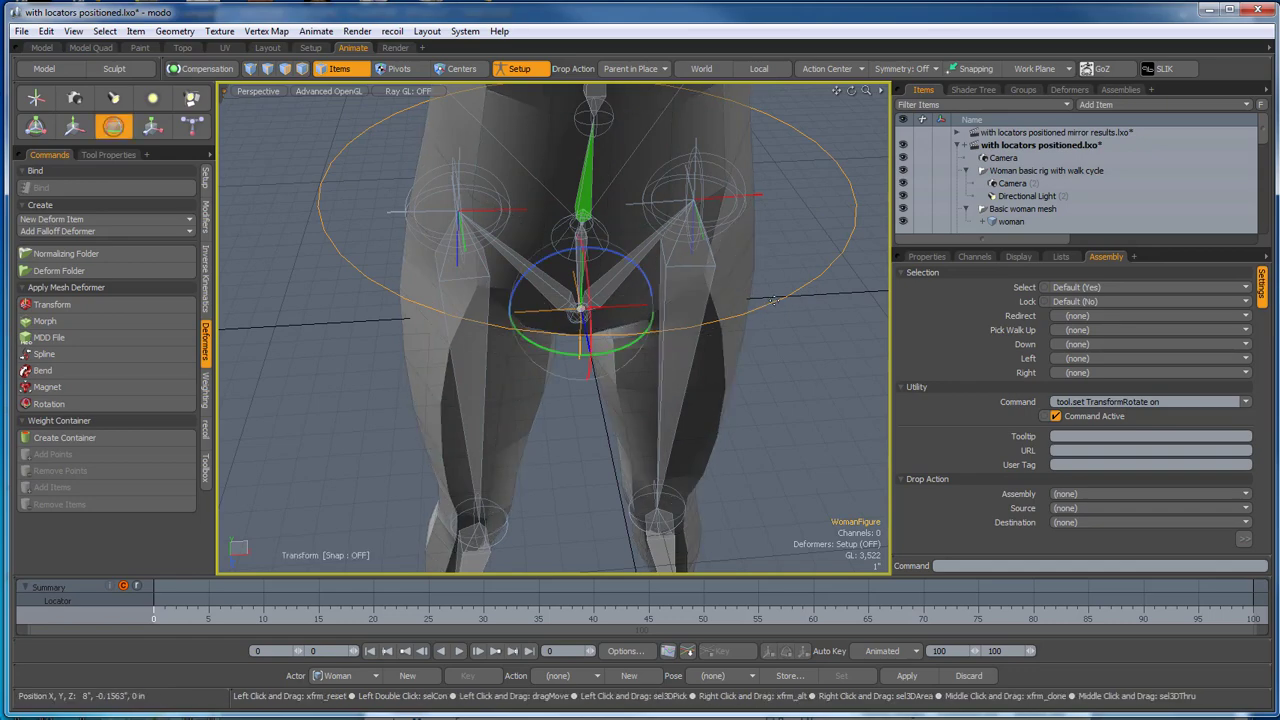
pyautogui.keyDown('alt'); pyautogui.moveTo(764, 364); pyautogui.dragTo(894, 311); pyautogui.keyUp('alt')
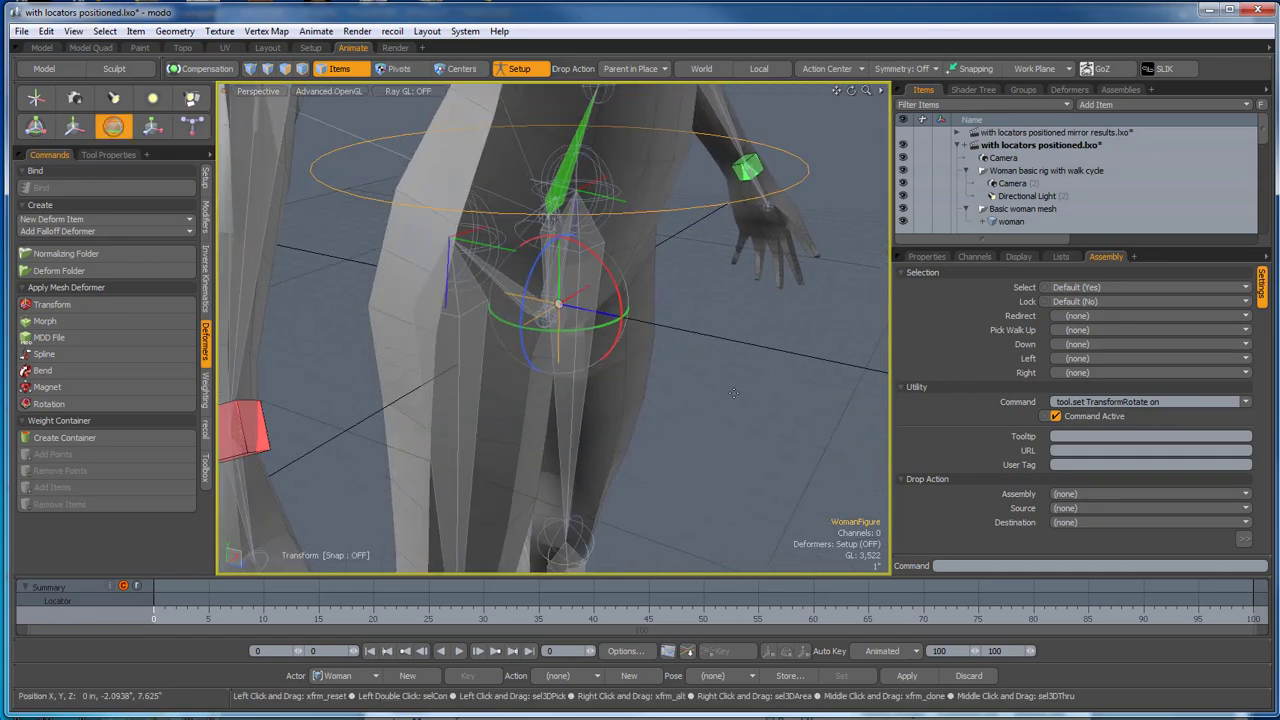
pyautogui.keyDown('alt'); pyautogui.moveTo(733, 393); pyautogui.dragTo(705, 432); pyautogui.keyUp('alt')
pyautogui.scroll(-4, 698, 392)
pyautogui.press('space')
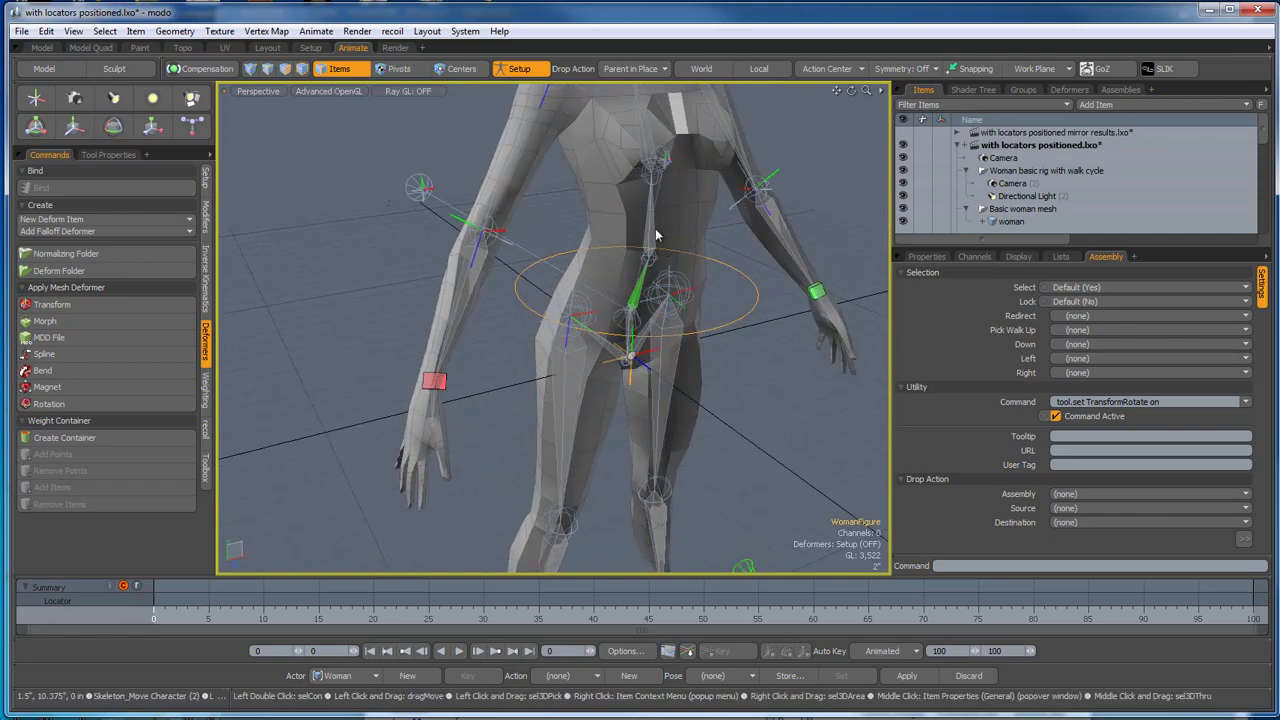
# Try rotating the Skeleton_Move Character joint at the pelvis, undo the rotation and leave the rotate tool.
pyautogui.click(654, 239)
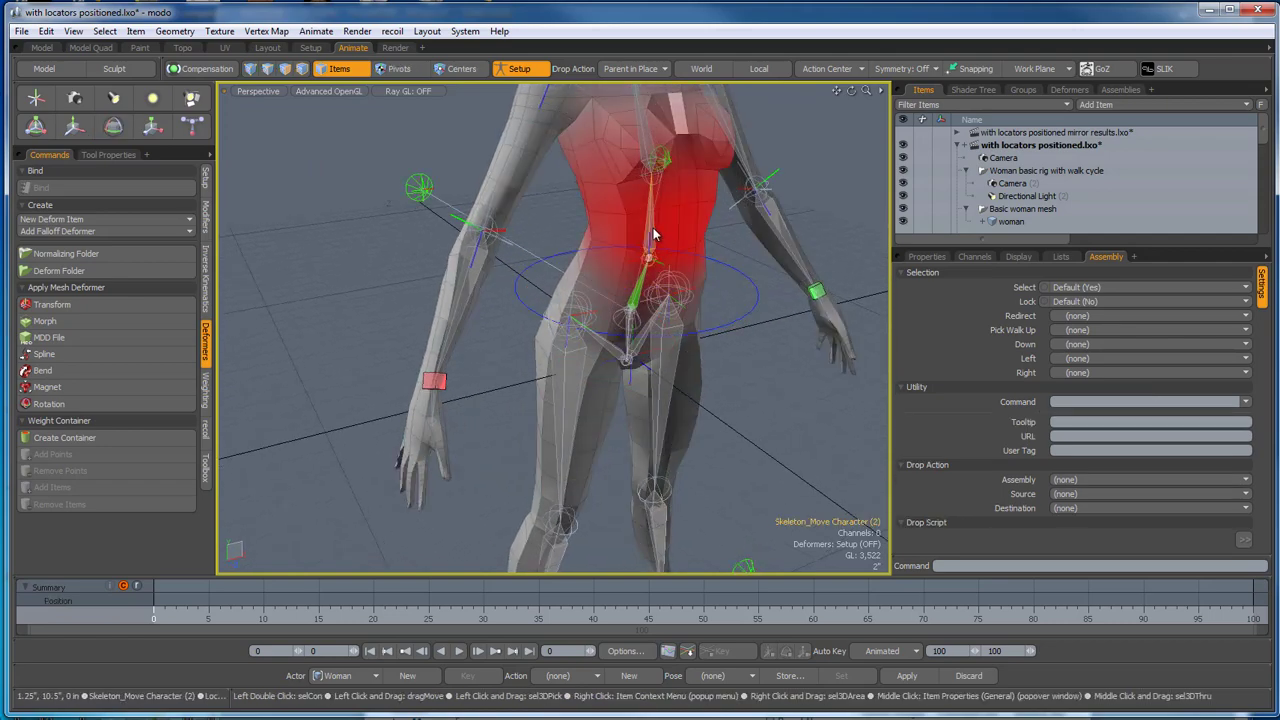
pyautogui.click(638, 302)
pyautogui.keyDown('alt'); pyautogui.moveTo(662, 393); pyautogui.dragTo(667, 262); pyautogui.keyUp('alt')
pyautogui.press('e')
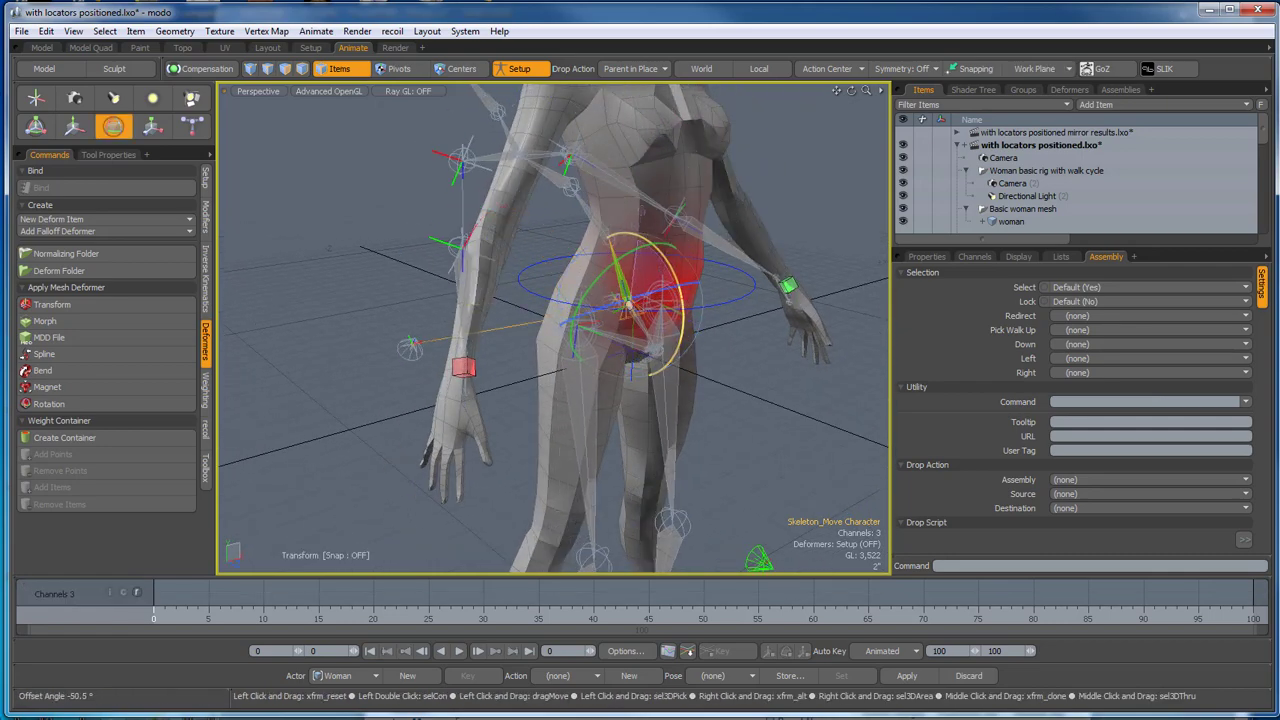
pyautogui.hotkey('ctrl', 'z')
pyautogui.press('q')
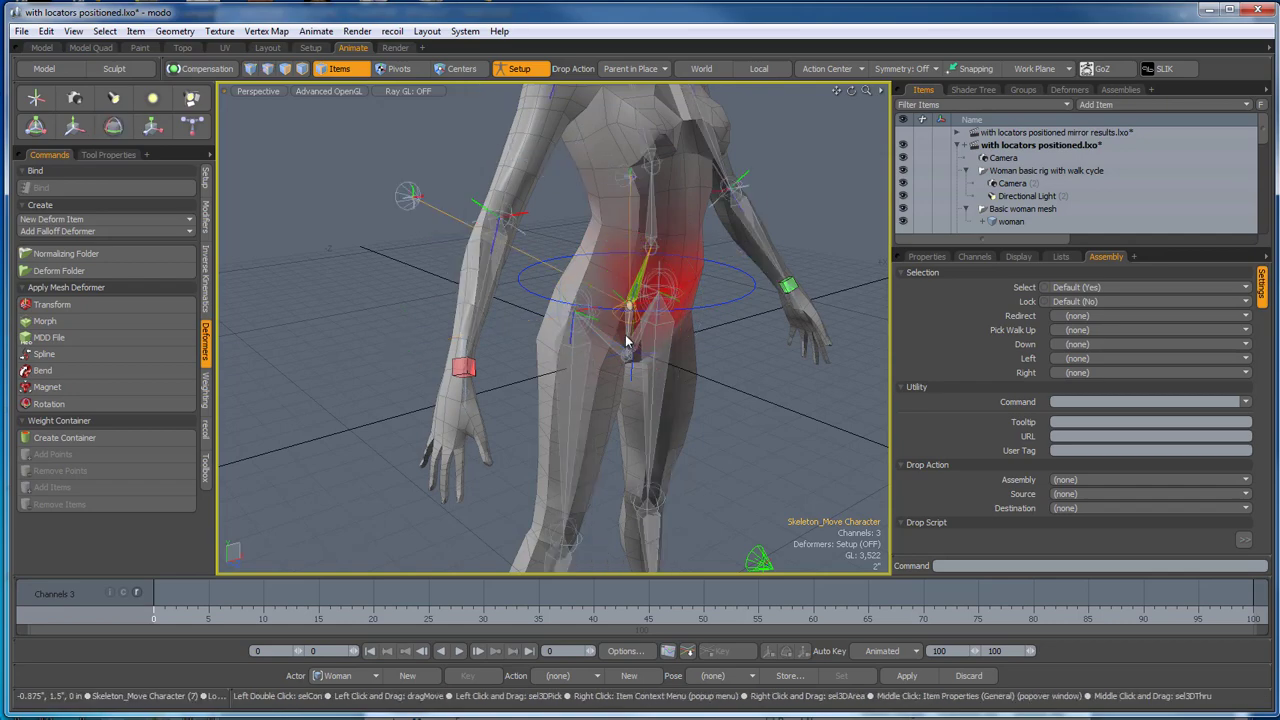
# Try rotating the Skeleton_Move Character (7) joint at the base of the spine and undo the rotation.
pyautogui.click(627, 333)
pyautogui.keyDown('alt'); pyautogui.moveTo(757, 431); pyautogui.dragTo(667, 432); pyautogui.keyUp('alt')
pyautogui.press('e')
pyautogui.moveTo(666, 261); pyautogui.dragTo(656, 231)
pyautogui.hotkey('ctrl', 'z')
pyautogui.scroll(-2, 656, 231)
pyautogui.press('q')
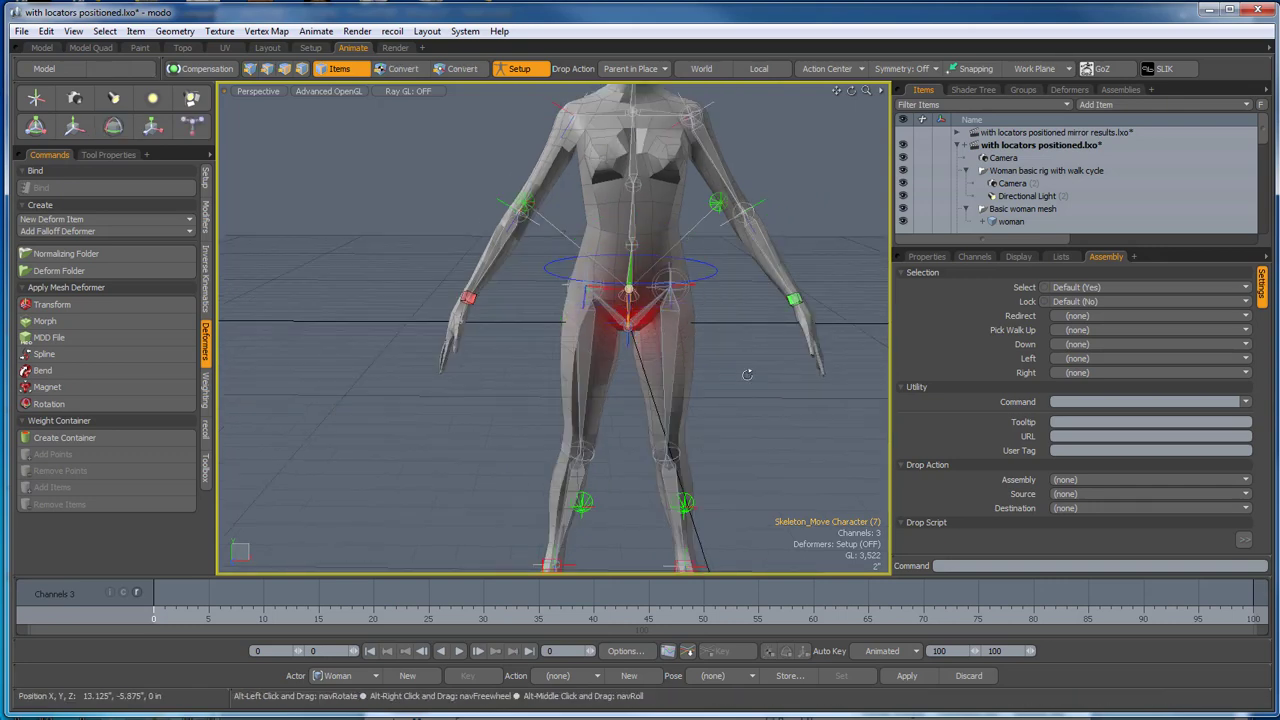
# Try rotating the WomanFigure locator slightly from the front, undo the rotation, leave the rotate tool and deselect the locator.
pyautogui.keyDown('alt'); pyautogui.moveTo(748, 371); pyautogui.dragTo(752, 406); pyautogui.keyUp('alt')
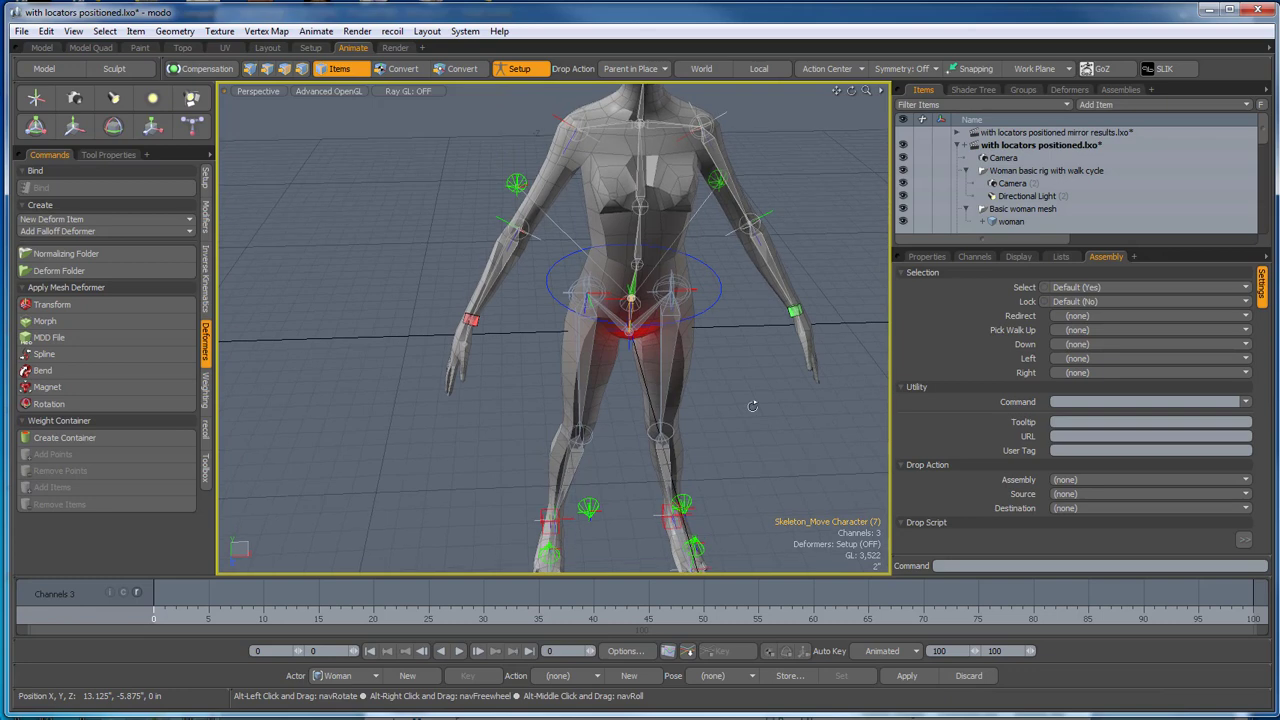
pyautogui.click(716, 308)
pyautogui.press('e')
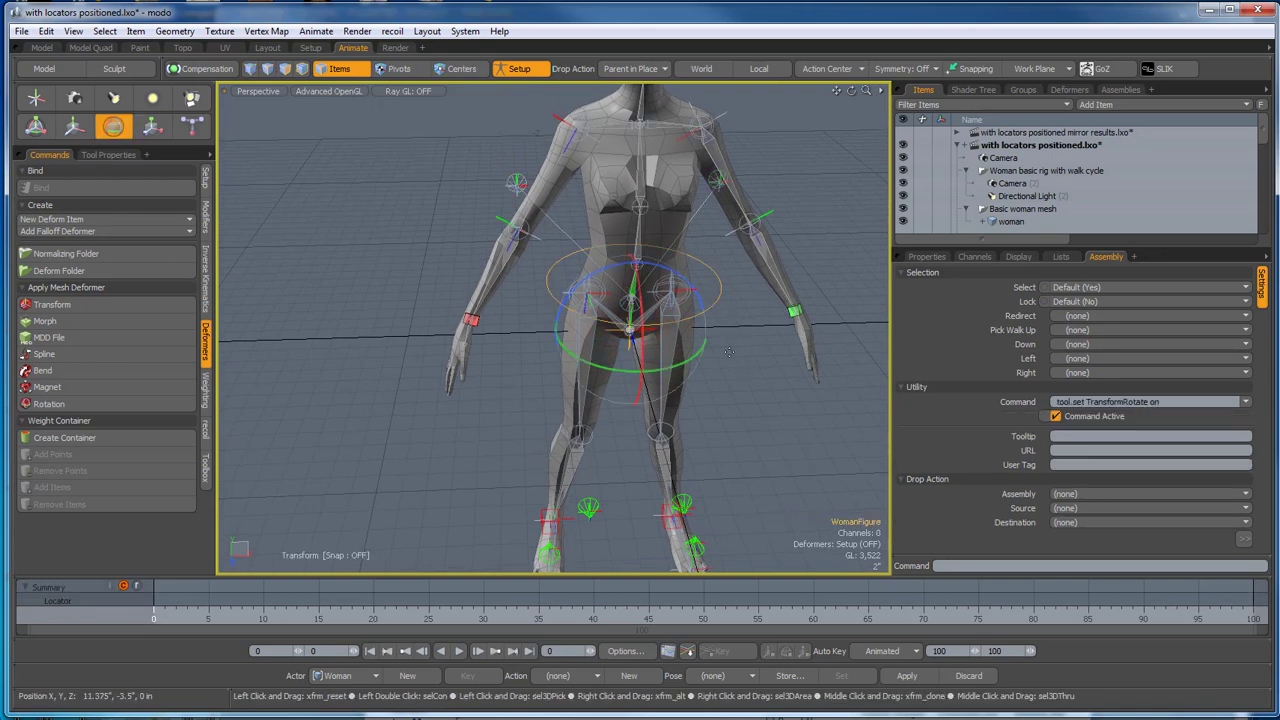
pyautogui.moveTo(661, 273)
pyautogui.mouseDown()
pyautogui.moveTo(700, 286)
pyautogui.moveTo(655, 272)
pyautogui.mouseUp()
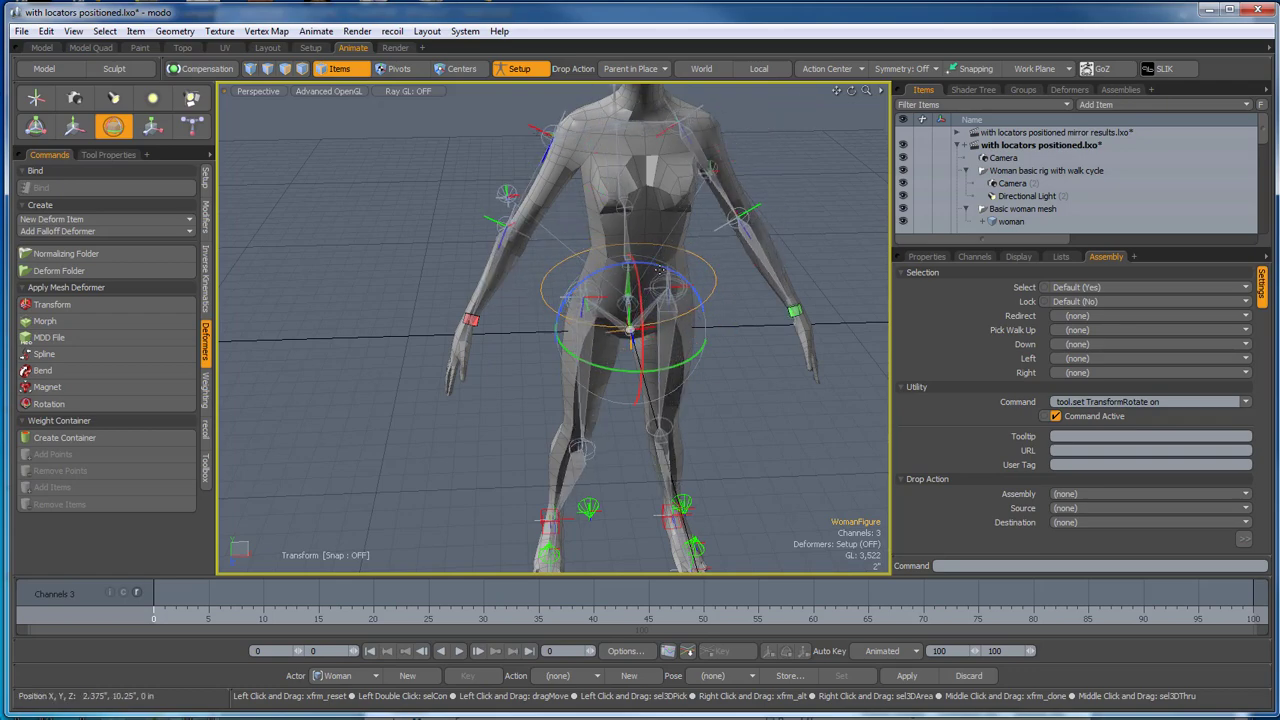
pyautogui.hotkey('ctrl', 'z')
pyautogui.press('space')
pyautogui.keyDown('alt'); pyautogui.moveTo(742, 420); pyautogui.dragTo(790, 435); pyautogui.keyUp('alt')
pyautogui.click(728, 360)
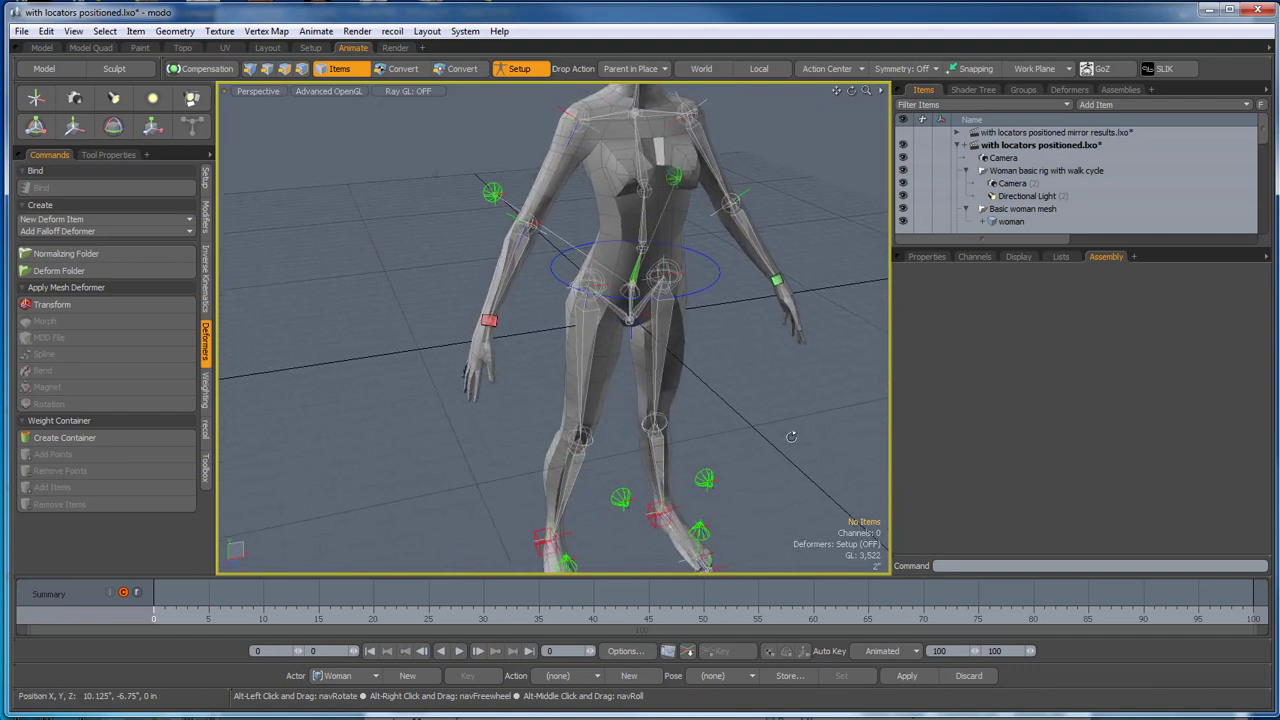
# Test rotating WomanFigure about its red and blue axes to compare how the skeleton swings, and undo the rotations.
pyautogui.click(705, 292)
pyautogui.press('e')
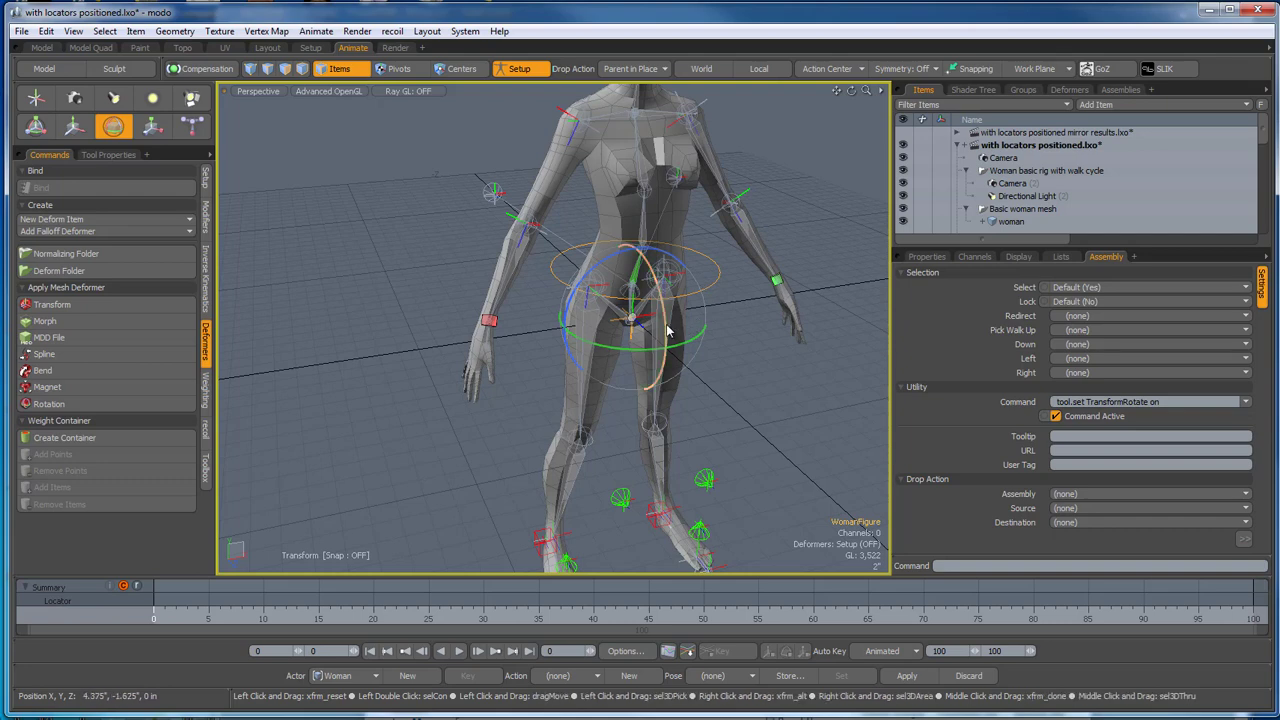
pyautogui.moveTo(630, 317); pyautogui.dragTo(636, 318)
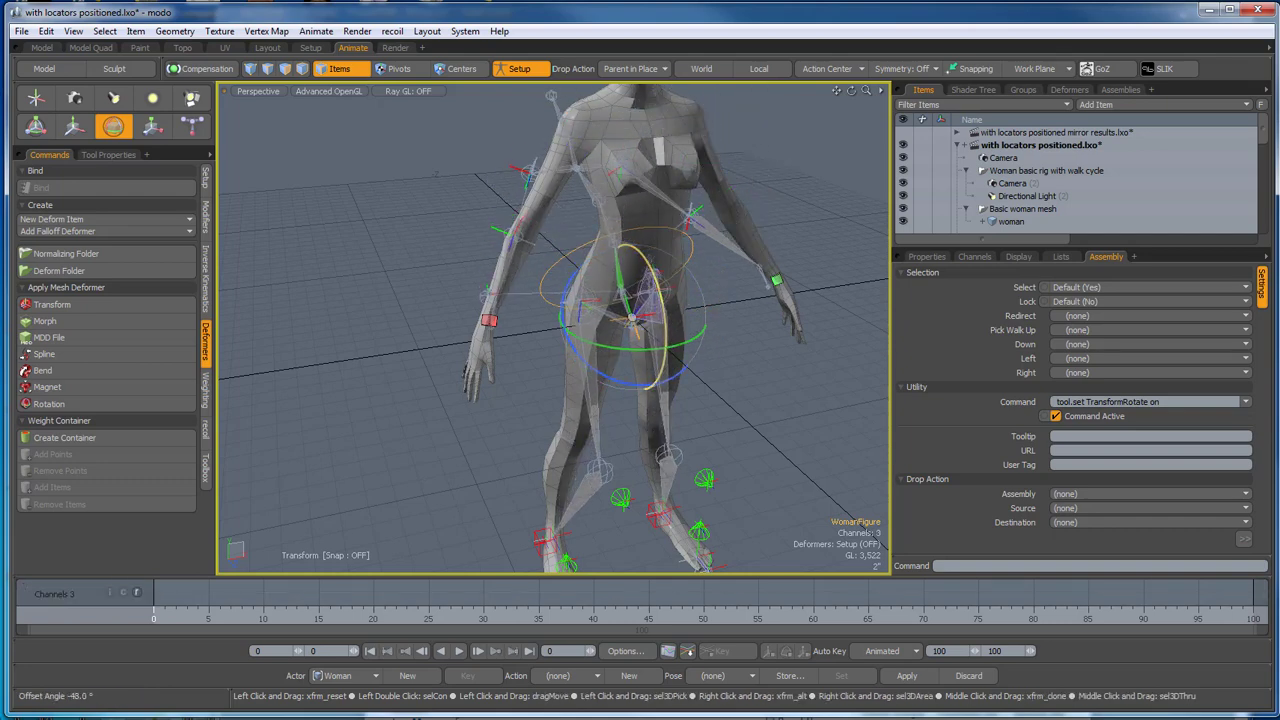
pyautogui.moveTo(636, 330); pyautogui.dragTo(566, 362)
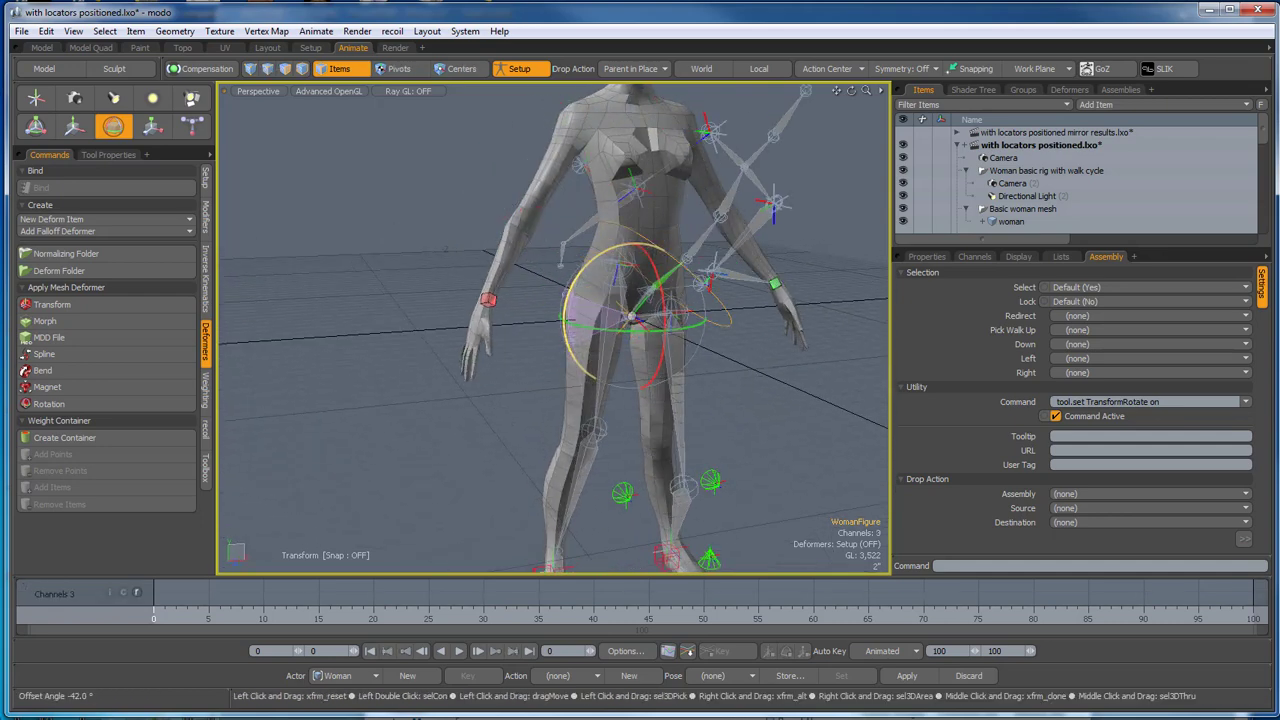
pyautogui.moveTo(564, 318); pyautogui.dragTo(582, 364)
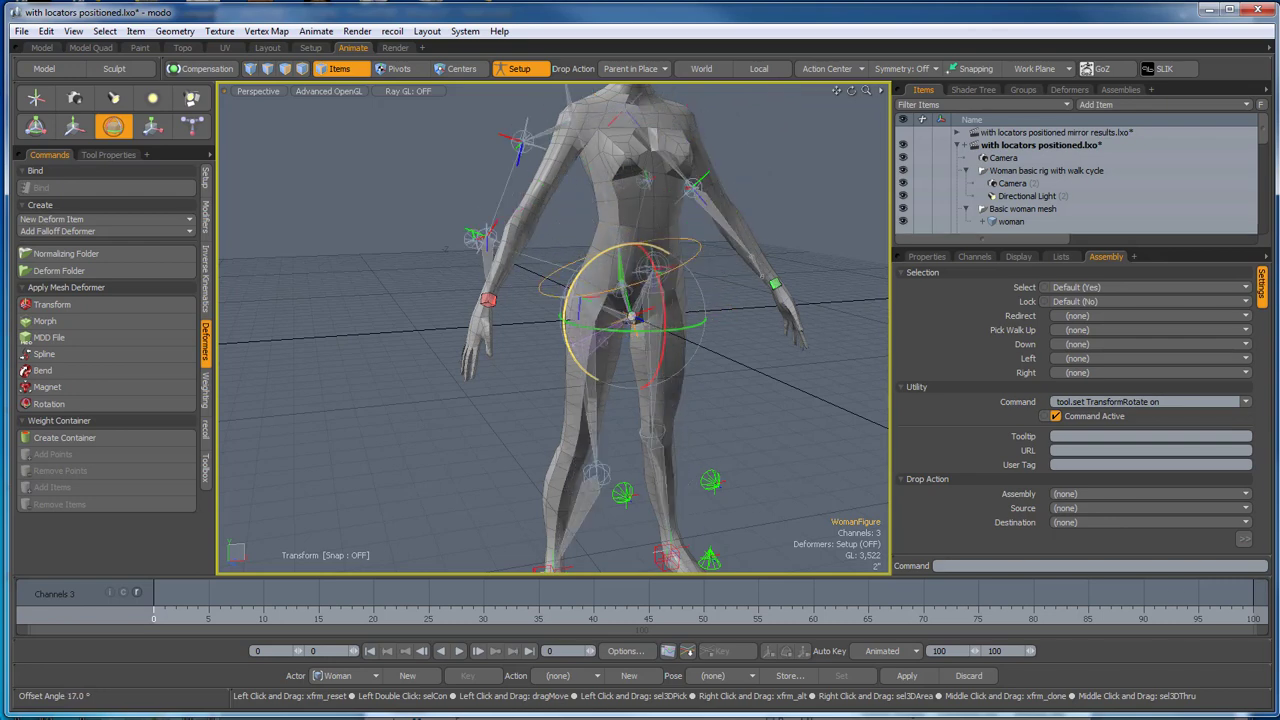
pyautogui.moveTo(566, 318)
pyautogui.mouseDown()
pyautogui.moveTo(574, 345)
pyautogui.moveTo(568, 324)
pyautogui.mouseUp()
pyautogui.hotkey('ctrl', 'z')
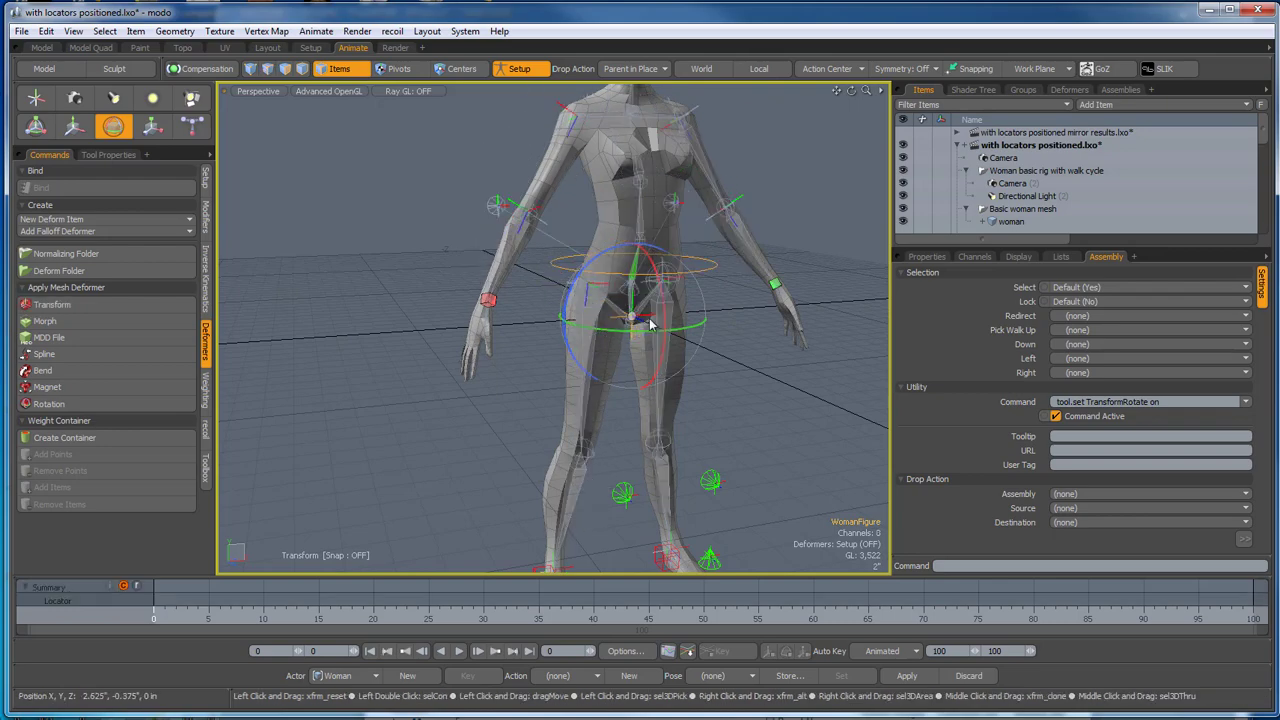
pyautogui.keyDown('alt'); pyautogui.moveTo(771, 349); pyautogui.dragTo(758, 389); pyautogui.keyUp('alt')
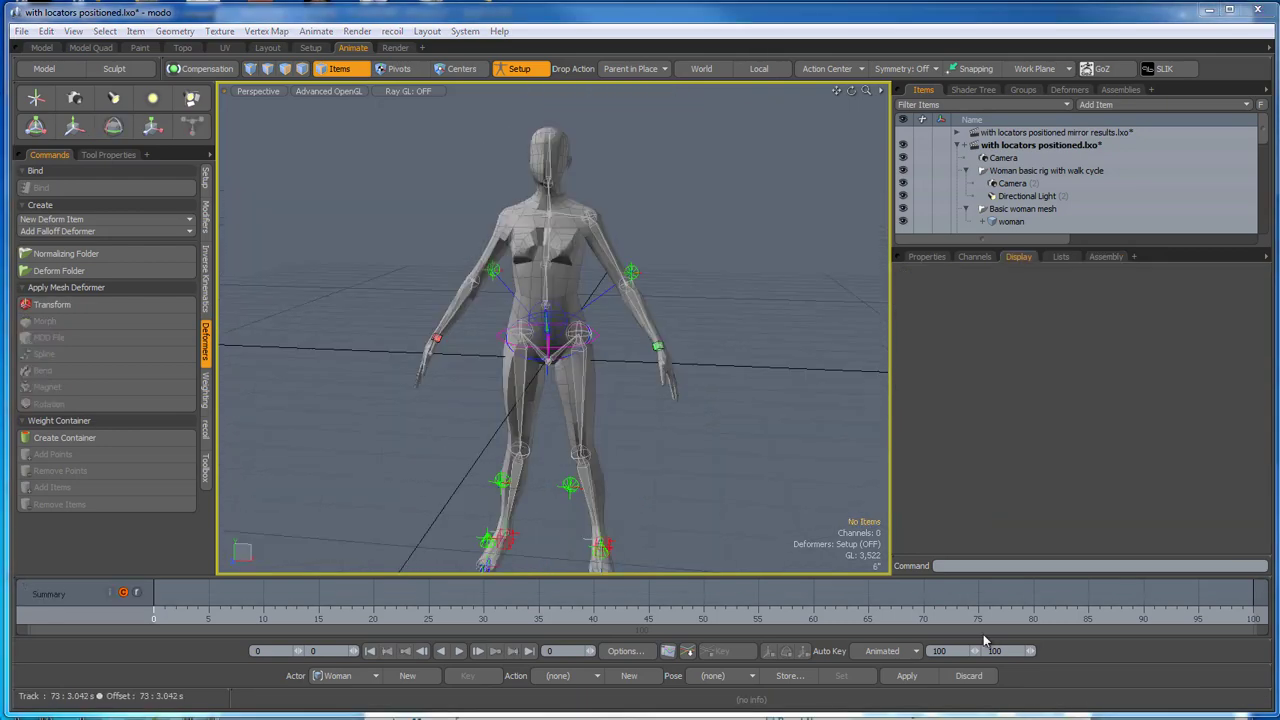
# Leave Setup mode to inspect the controllers and the green wrist goal with deformers on, and return to Setup mode.
pyautogui.moveTo(698, 447)
pyautogui.keyDown('alt'); pyautogui.mouseDown()
pyautogui.moveTo(620, 469)
pyautogui.moveTo(679, 431)
pyautogui.mouseUp(); pyautogui.keyUp('alt')
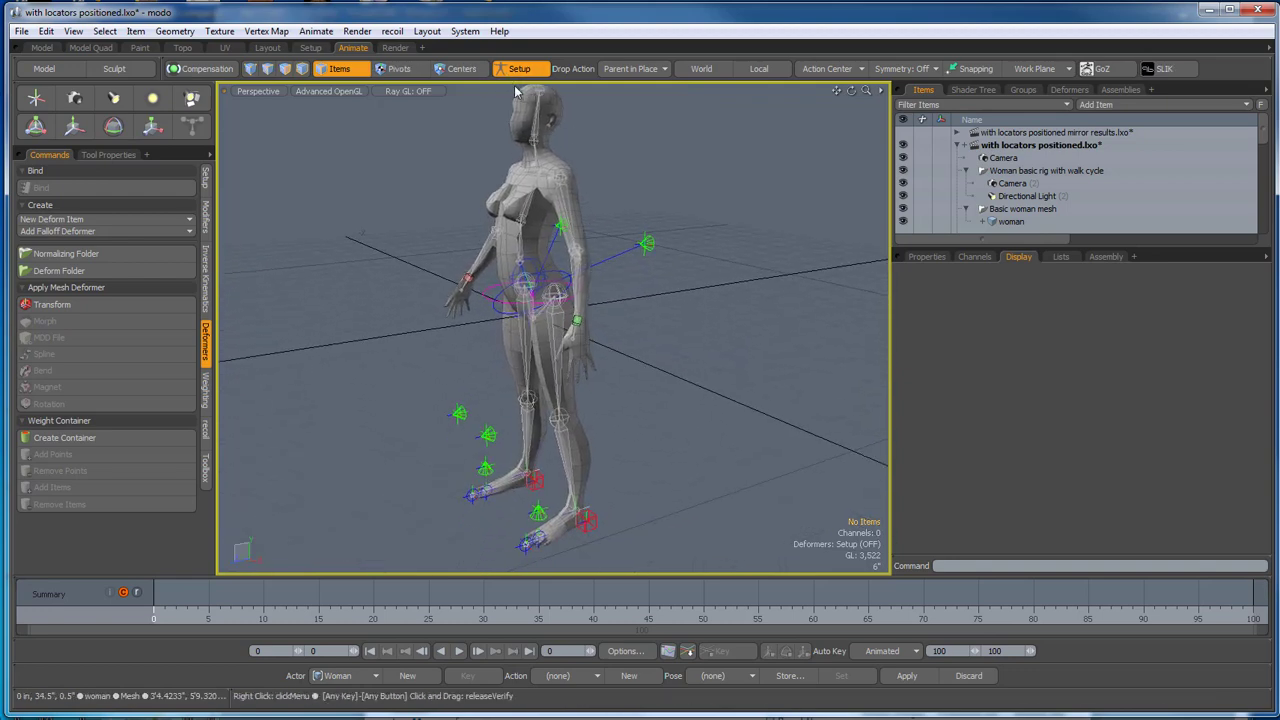
pyautogui.click(519, 68)
pyautogui.keyDown('alt'); pyautogui.moveTo(820, 440); pyautogui.dragTo(669, 348); pyautogui.keyUp('alt')
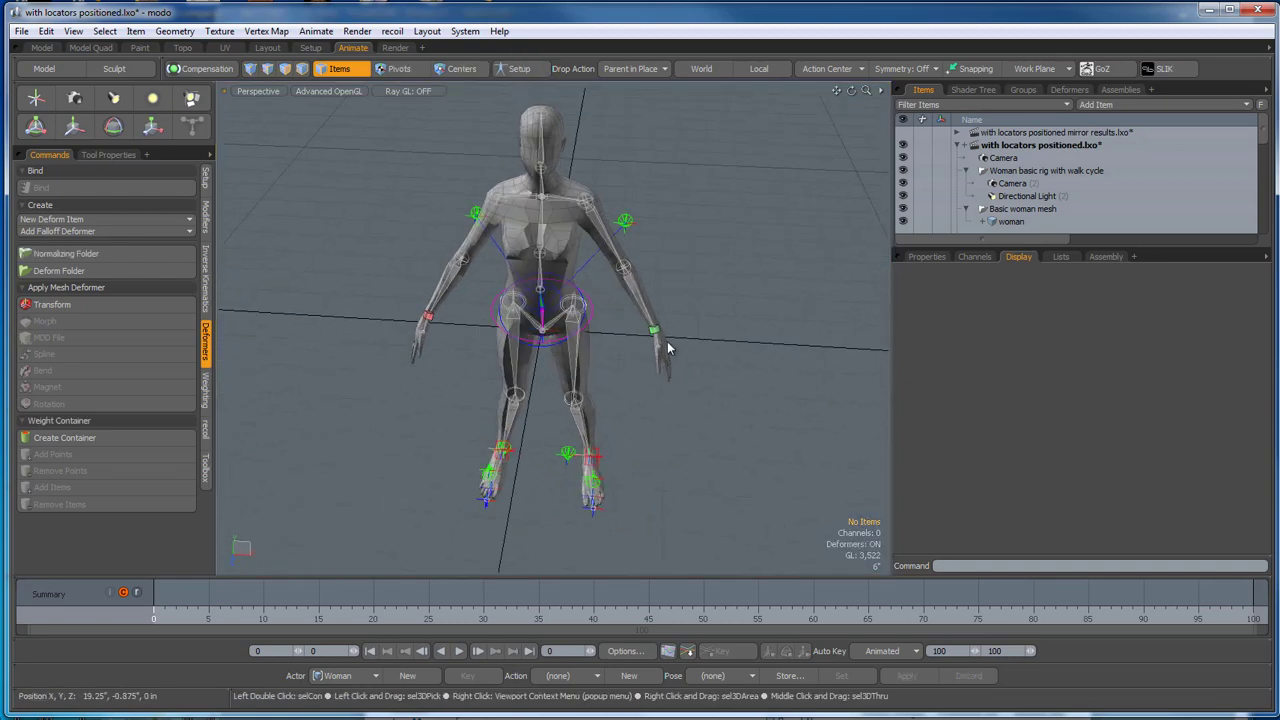
pyautogui.scroll(4, 669, 348)
pyautogui.click(643, 318)
pyautogui.scroll(-4, 643, 318)
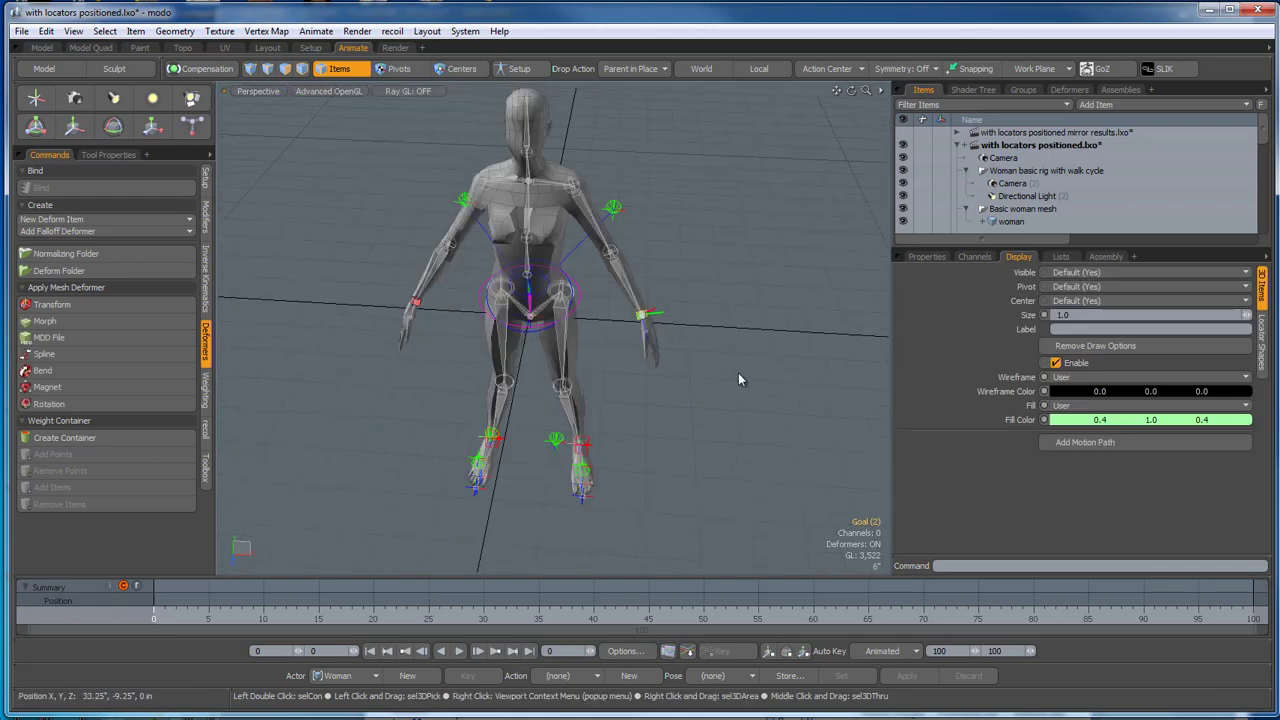
pyautogui.keyDown('alt'); pyautogui.moveTo(740, 374); pyautogui.dragTo(700, 446); pyautogui.keyUp('alt')
pyautogui.click(701, 450)
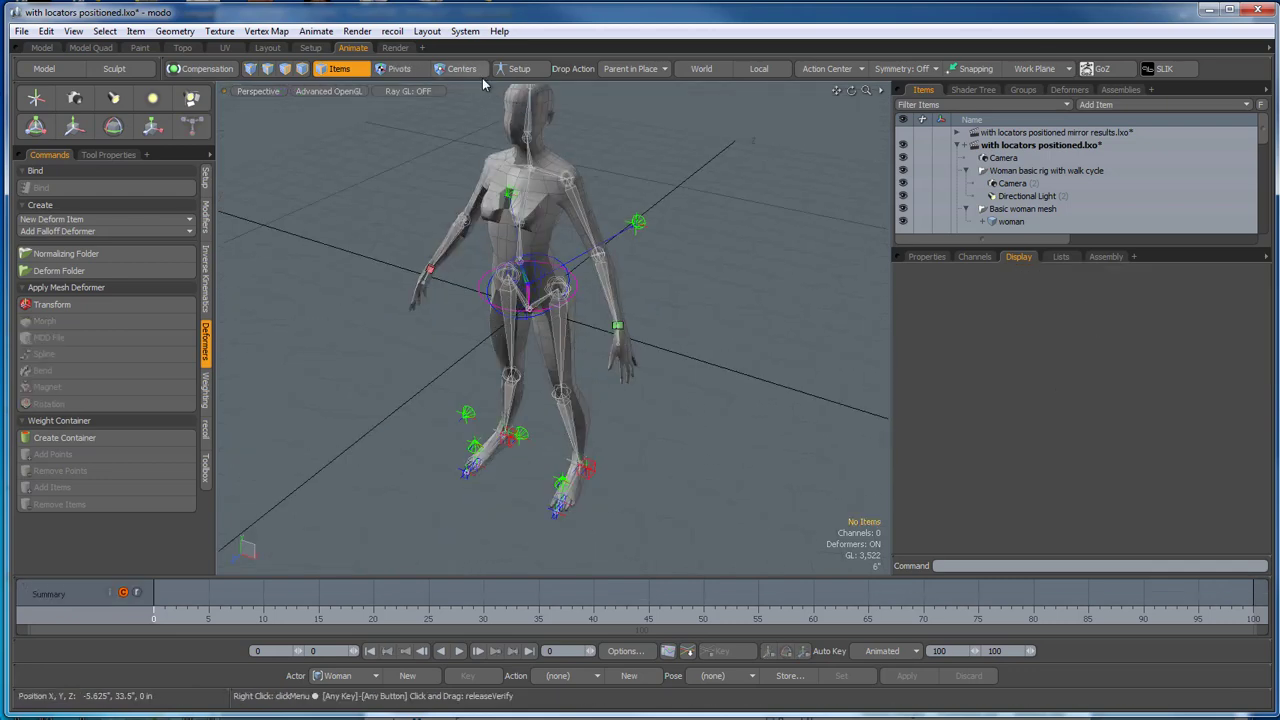
pyautogui.click(521, 69)
# Assign the tool.set TransformMove on command to the green wrist goal locator and deselect it.
pyautogui.scroll(2, 630, 338)
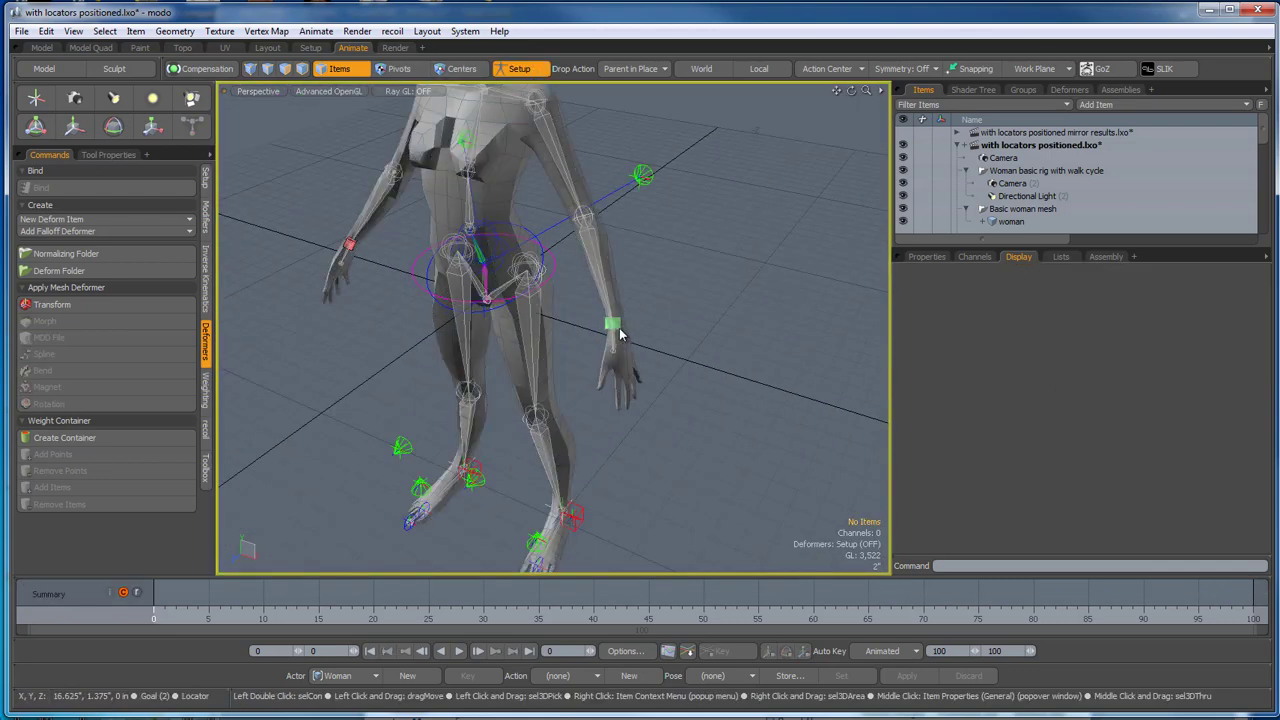
pyautogui.click(613, 325)
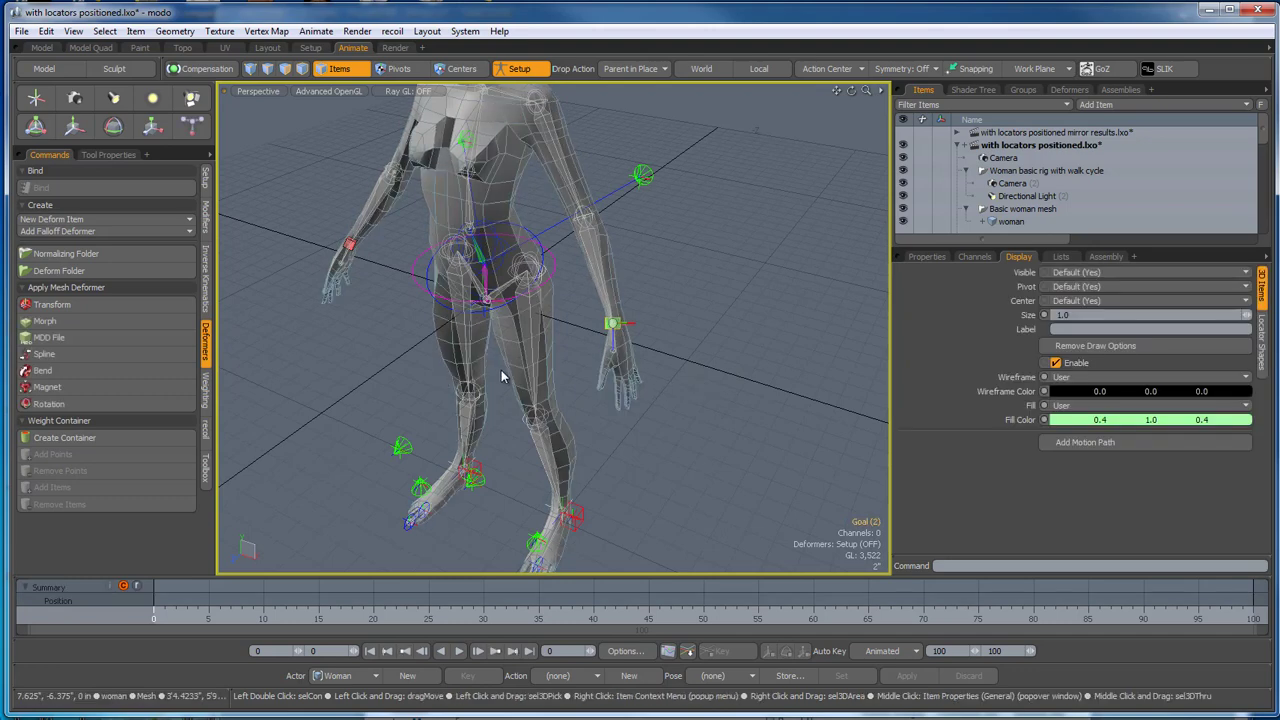
pyautogui.click(1107, 257)
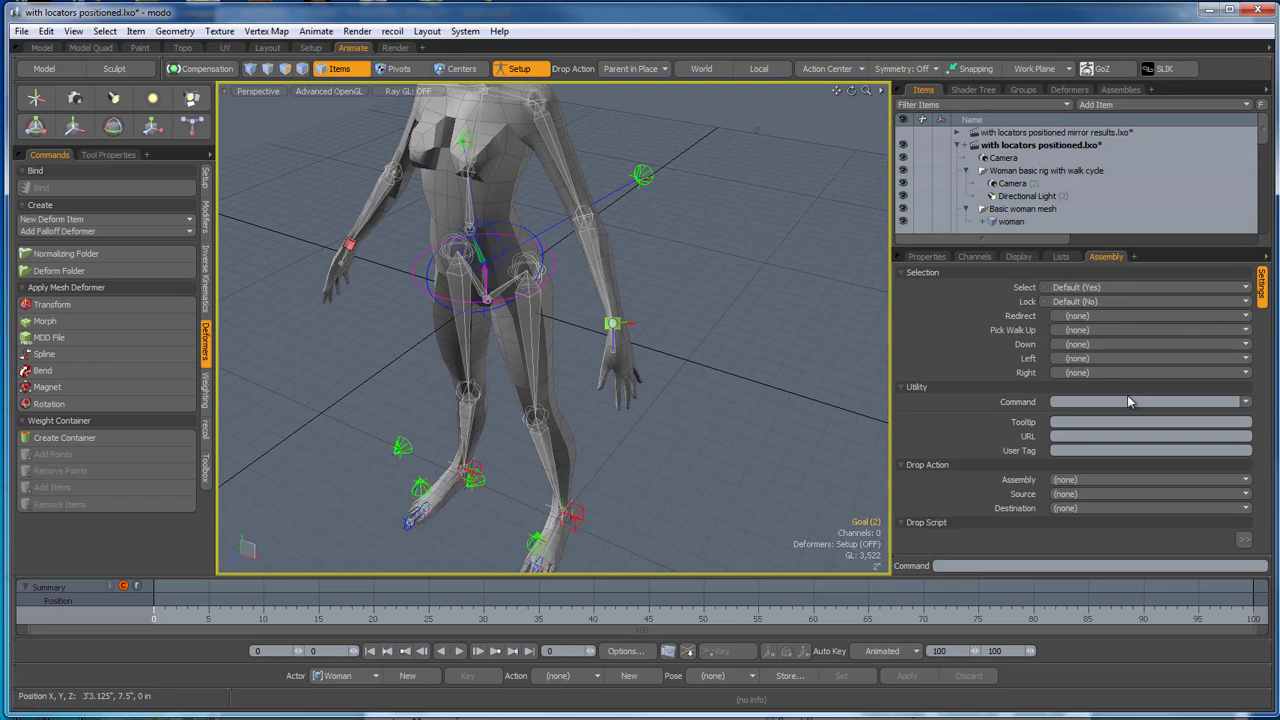
pyautogui.click(1245, 402)
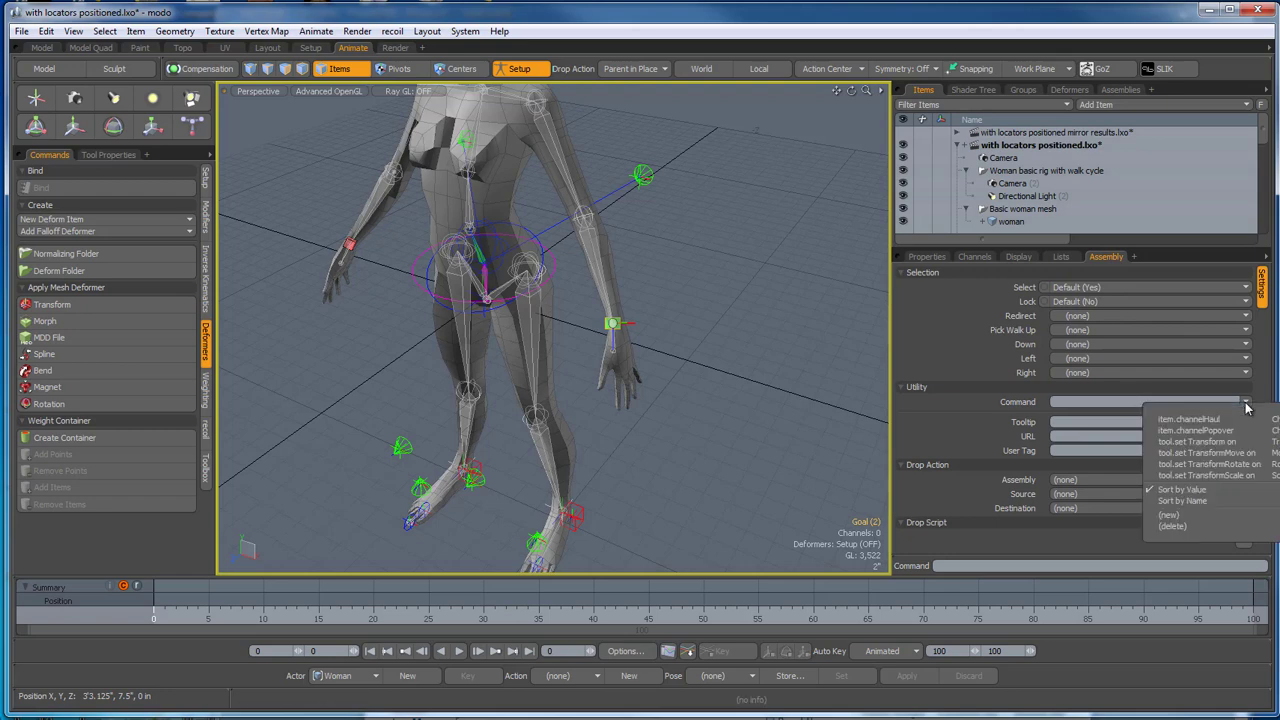
pyautogui.click(1255, 457)
pyautogui.click(422, 330)
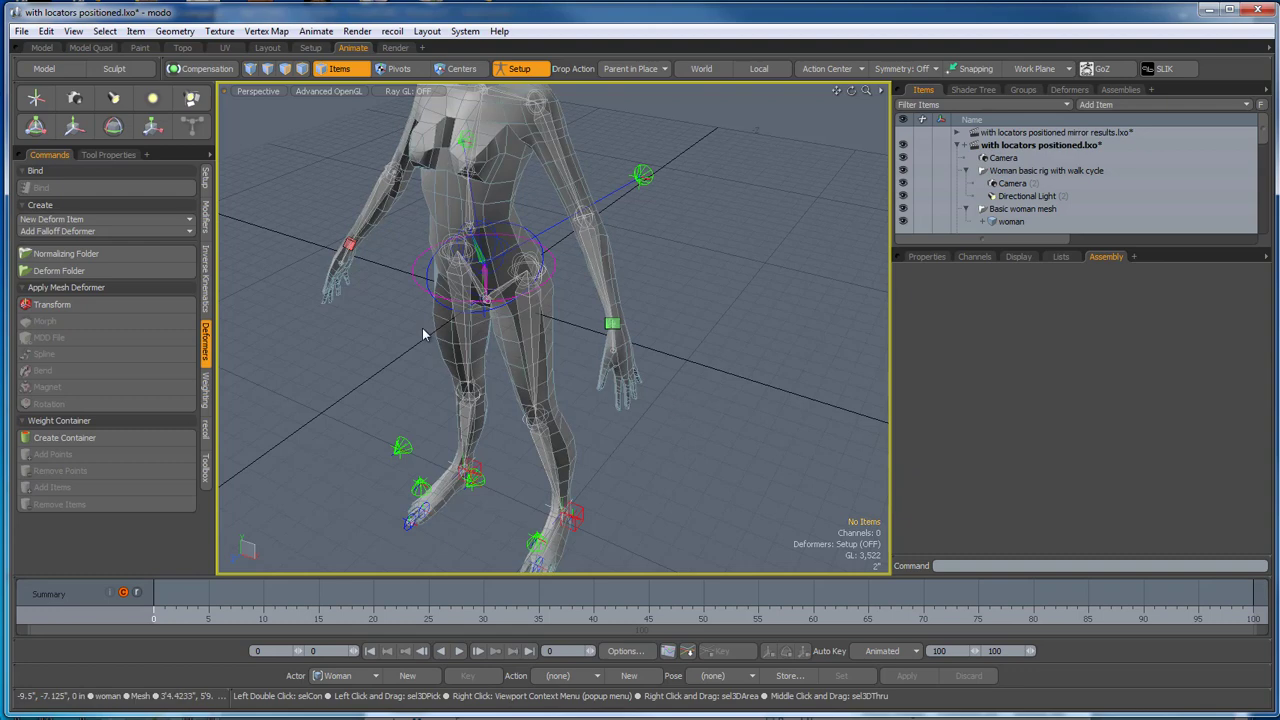
# Assign the tool.set TransformMove on command to the red wrist goal locator and deselect it.
pyautogui.click(351, 248)
pyautogui.click(1247, 402)
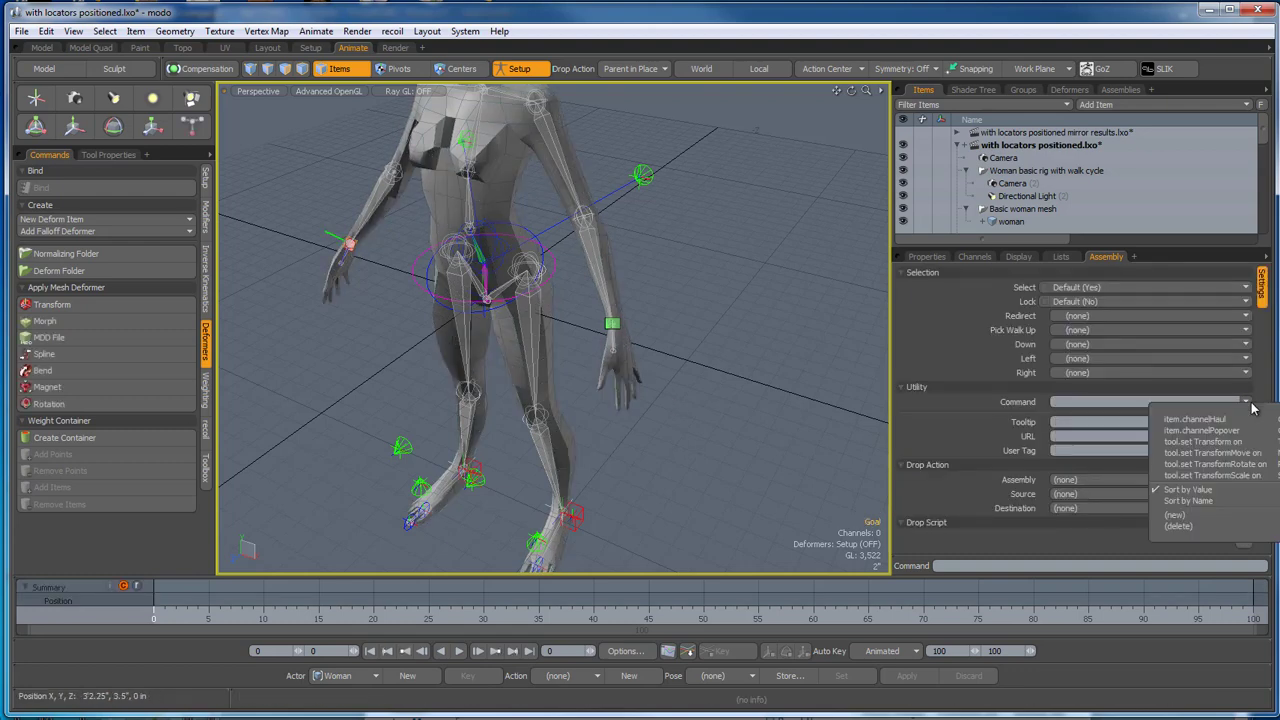
pyautogui.click(1255, 455)
pyautogui.click(697, 451)
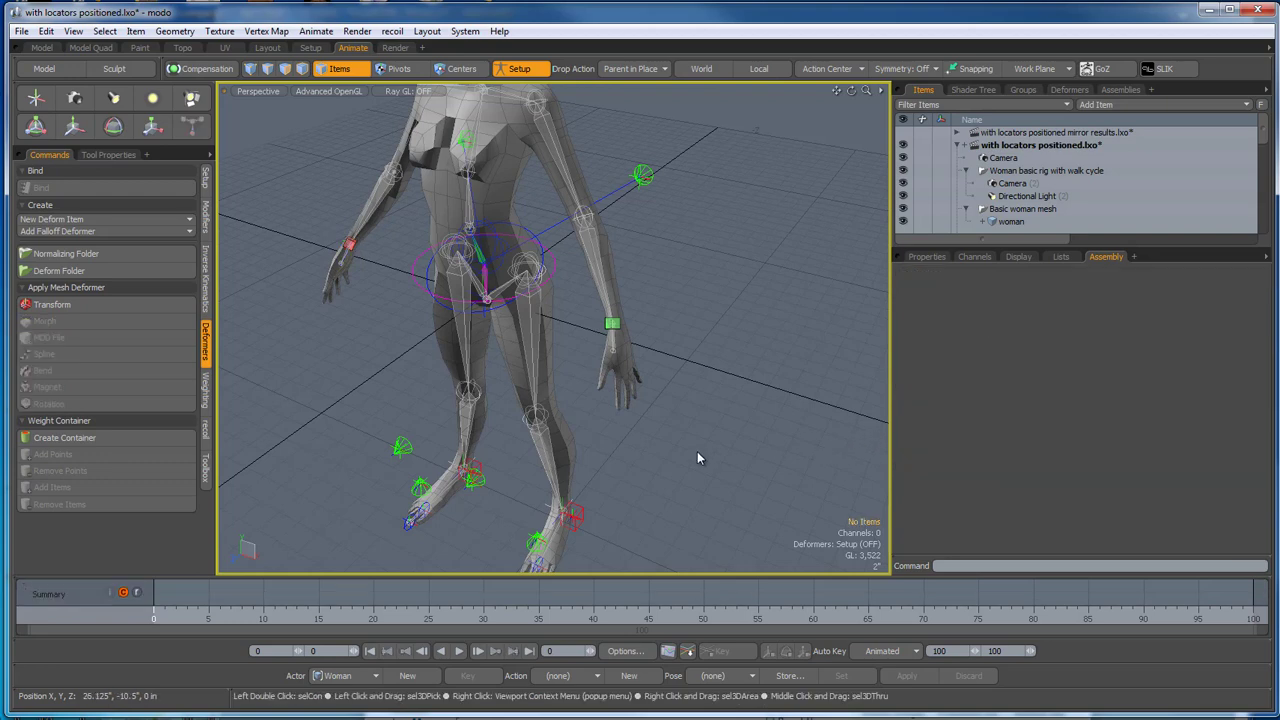
# Check the tools activated by the red Heel locator and the green wrist goal, leave the move tool and deselect everything.
pyautogui.click(575, 514)
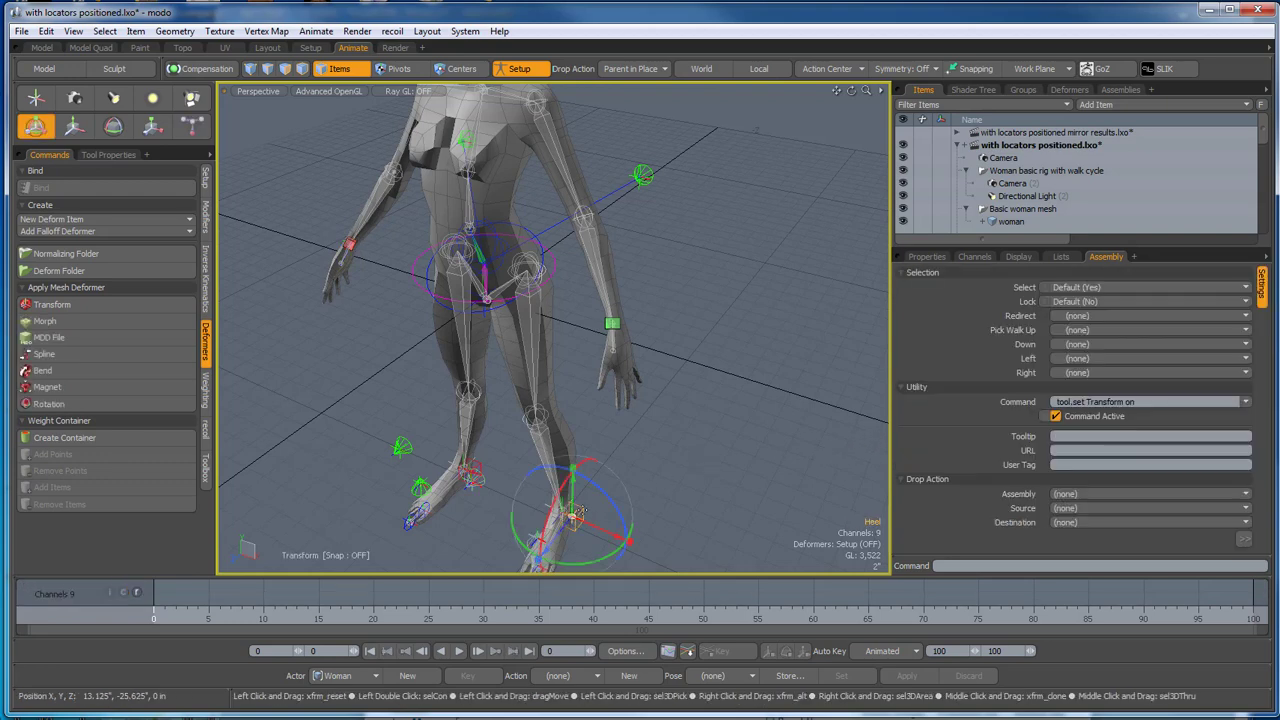
pyautogui.click(712, 488)
pyautogui.click(643, 175)
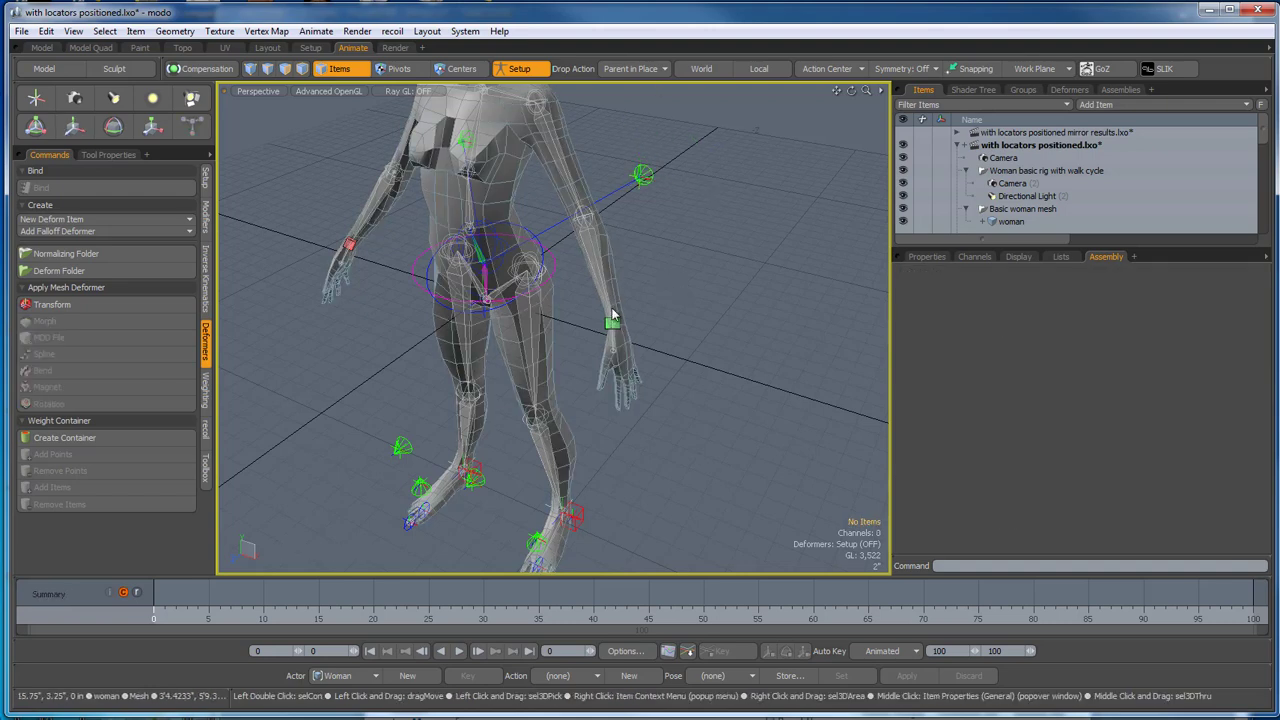
pyautogui.click(613, 324)
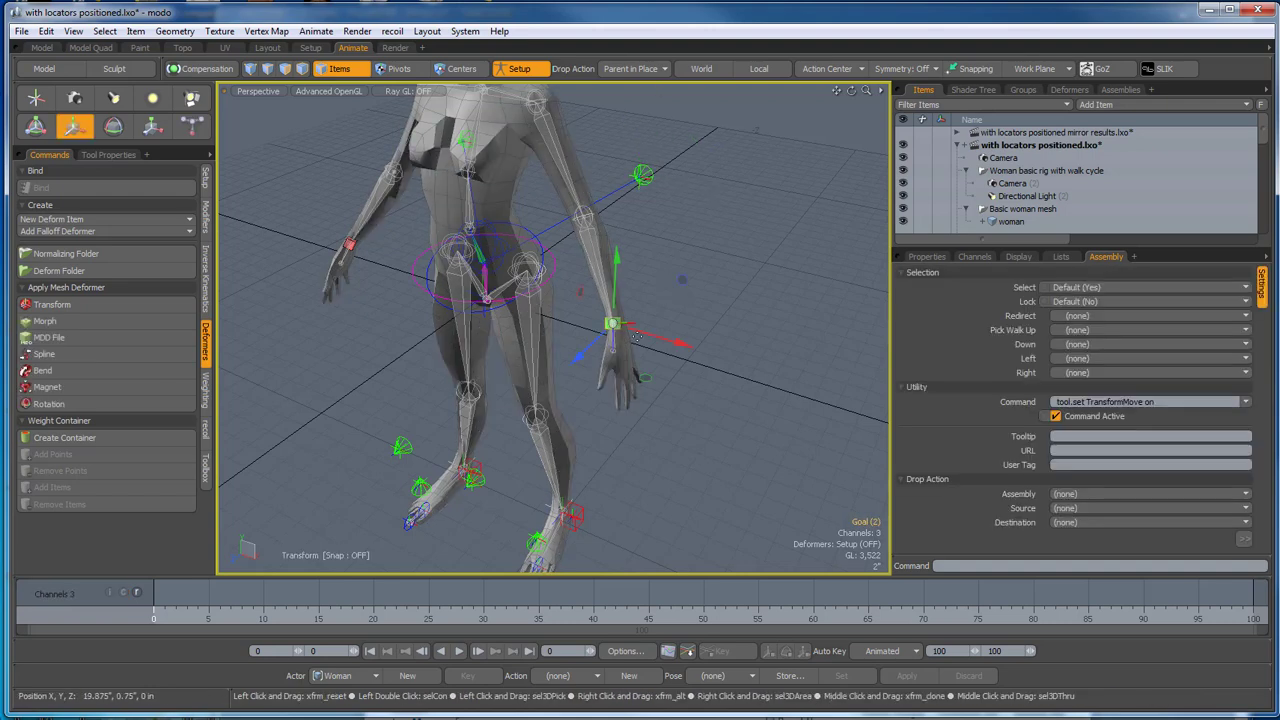
pyautogui.press('space')
pyautogui.click(755, 367)
# Assign the tool.set TransformRotate on command to the head joint, Skeleton_Move Character (5), and deselect it.
pyautogui.scroll(-4, 749, 357)
pyautogui.keyDown('alt'); pyautogui.moveTo(747, 354); pyautogui.dragTo(806, 324); pyautogui.keyUp('alt')
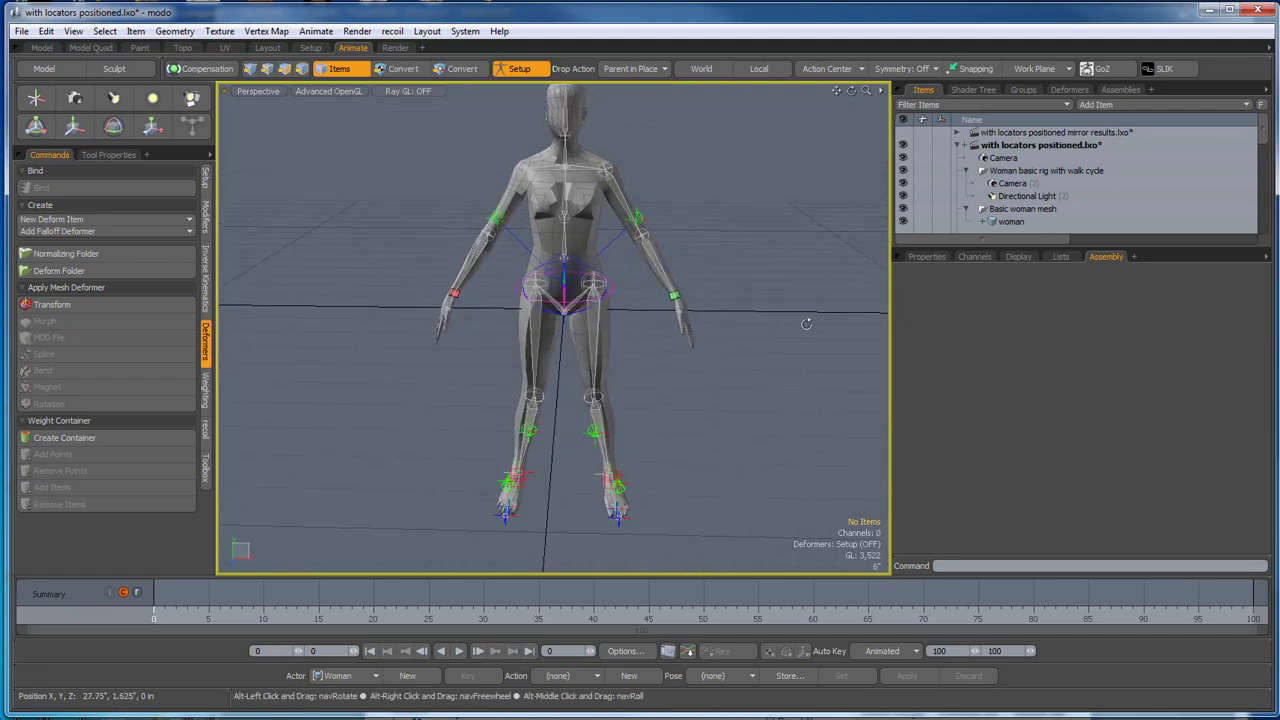
pyautogui.keyDown('alt'); pyautogui.keyDown('shift'); pyautogui.moveTo(758, 287); pyautogui.dragTo(727, 375); pyautogui.keyUp('shift'); pyautogui.keyUp('alt')
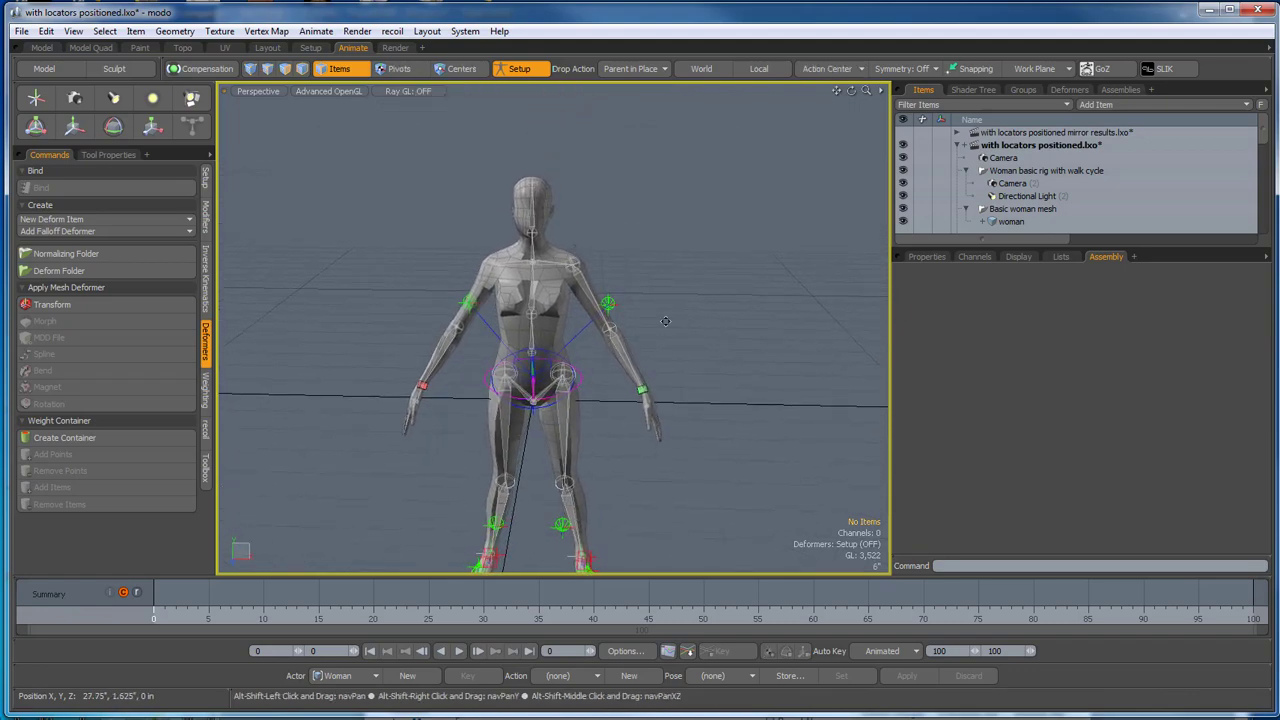
pyautogui.scroll(5, 536, 228)
pyautogui.click(541, 232)
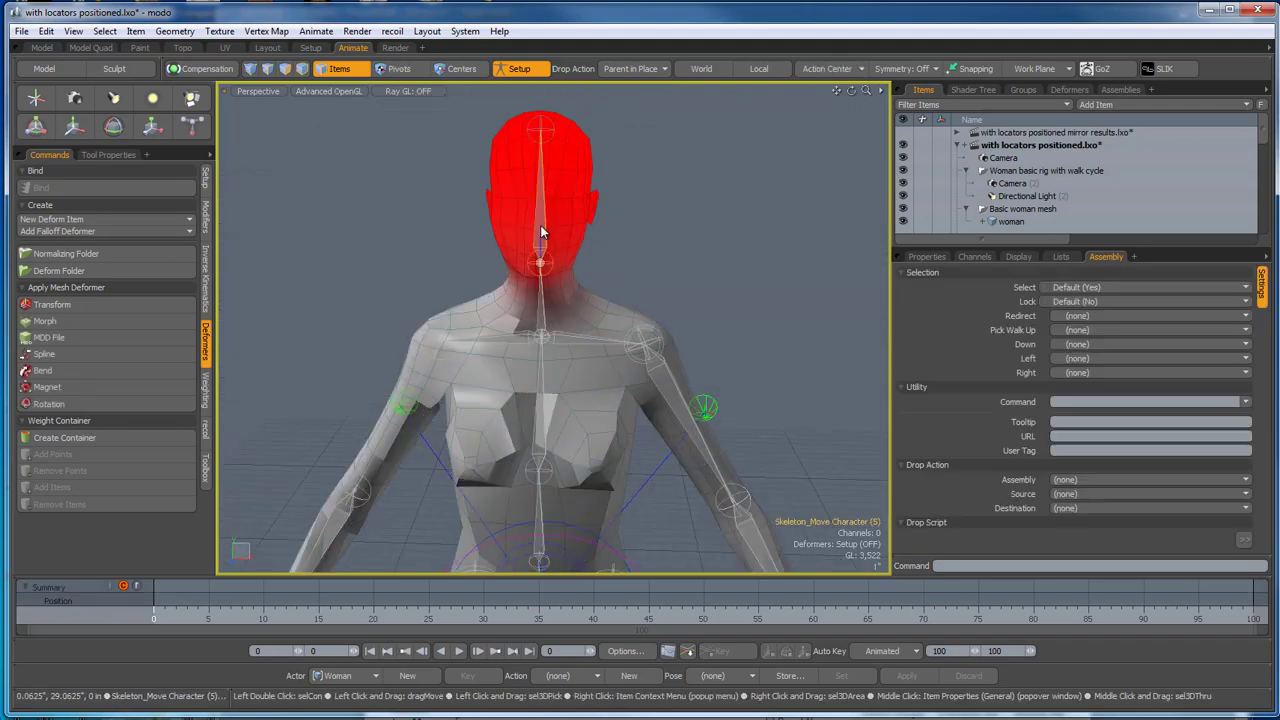
pyautogui.scroll(-3, 541, 233)
pyautogui.keyDown('alt'); pyautogui.moveTo(684, 268); pyautogui.dragTo(576, 286); pyautogui.keyUp('alt')
pyautogui.click(1247, 402)
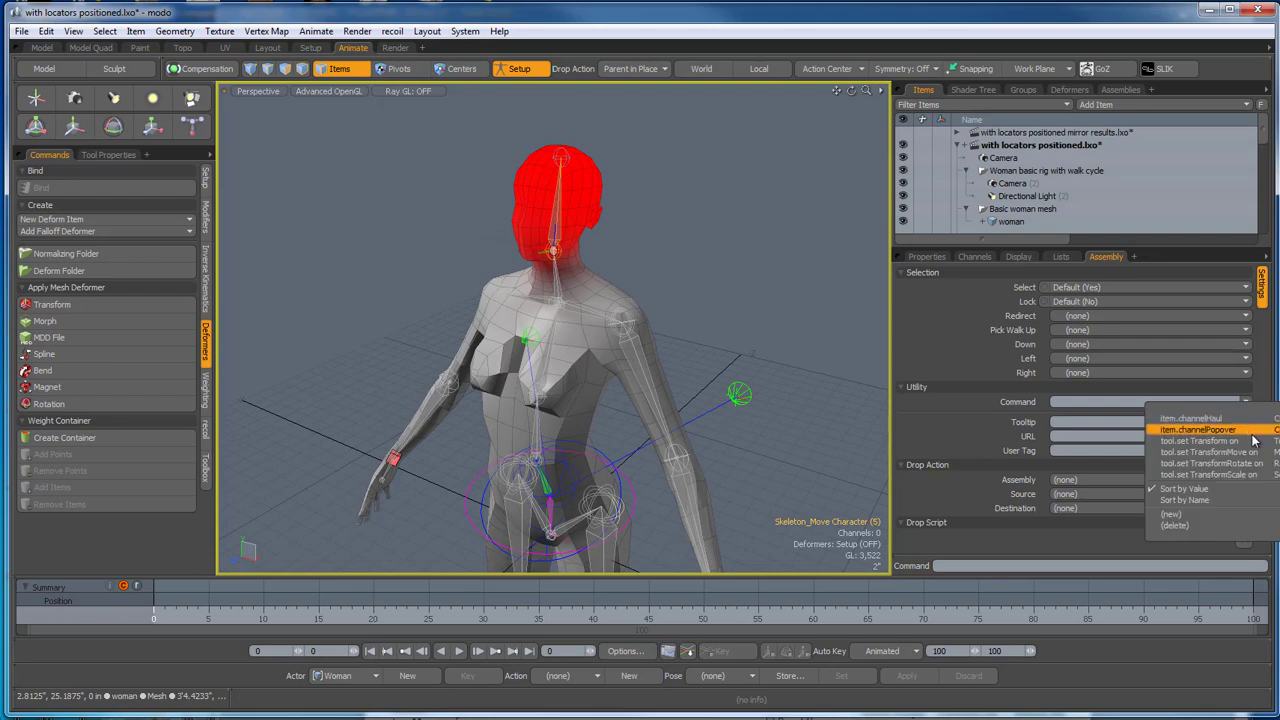
pyautogui.click(1259, 466)
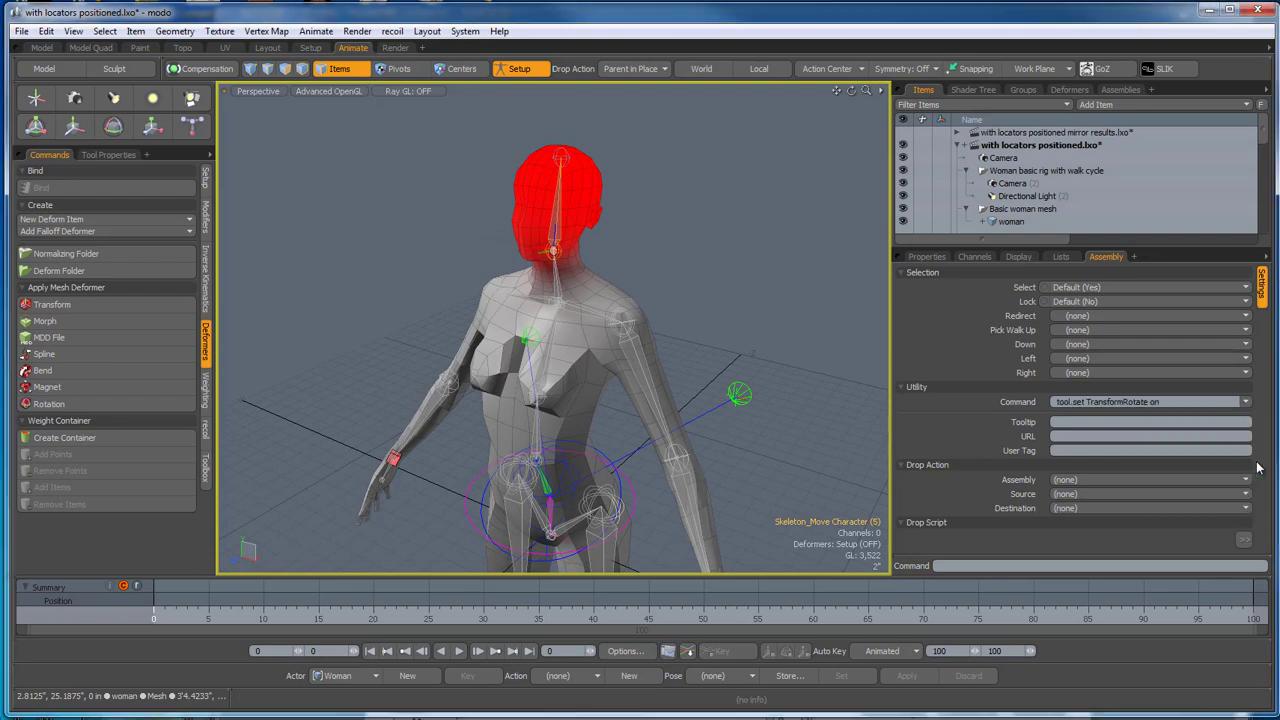
pyautogui.click(698, 231)
pyautogui.keyDown('alt'); pyautogui.moveTo(678, 252); pyautogui.dragTo(757, 249); pyautogui.keyUp('alt')
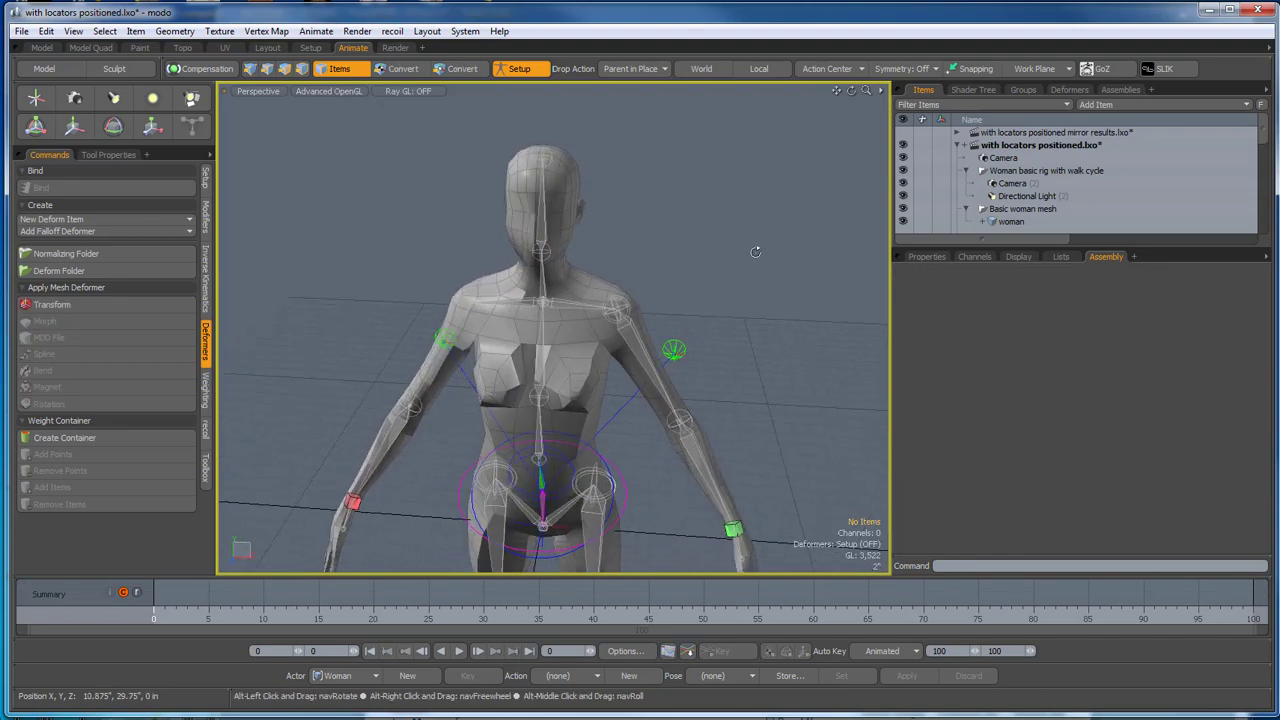
pyautogui.scroll(-3, 551, 221)
pyautogui.keyDown('alt'); pyautogui.moveTo(696, 284); pyautogui.dragTo(677, 203); pyautogui.keyUp('alt')
pyautogui.keyDown('alt'); pyautogui.keyDown('shift'); pyautogui.moveTo(708, 323); pyautogui.dragTo(678, 232); pyautogui.keyUp('shift'); pyautogui.keyUp('alt')
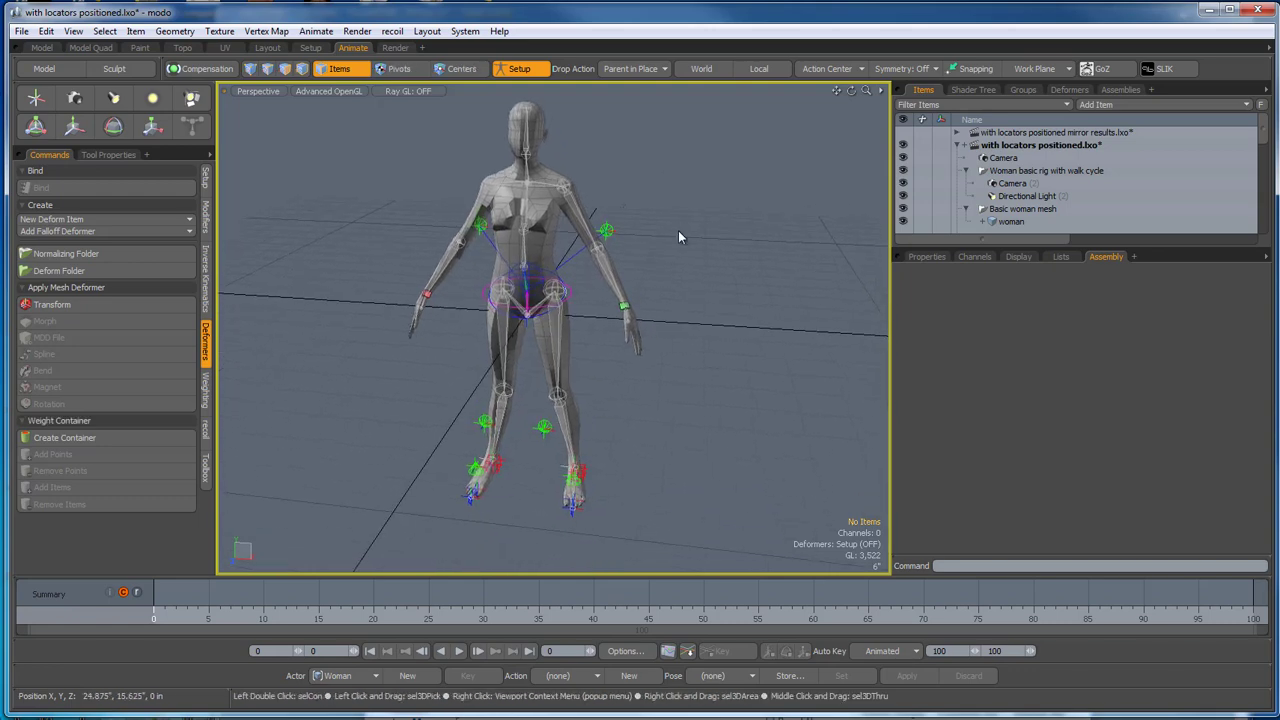
pyautogui.keyDown('alt'); pyautogui.moveTo(680, 366); pyautogui.dragTo(691, 400); pyautogui.keyUp('alt')
pyautogui.scroll(5, 620, 290)
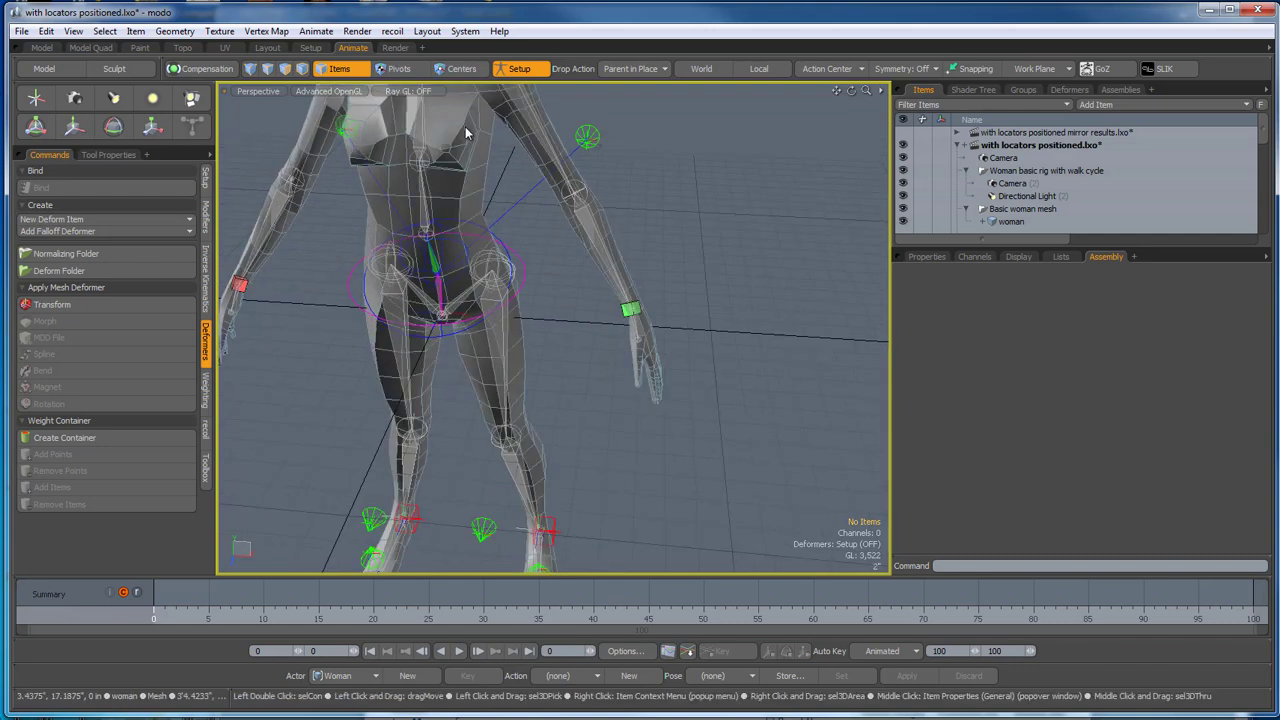
# Switch to the Setup layout, enlarge the schematic workspace and frame the figure's torso and arms in the 3D view.
pyautogui.click(310, 48)
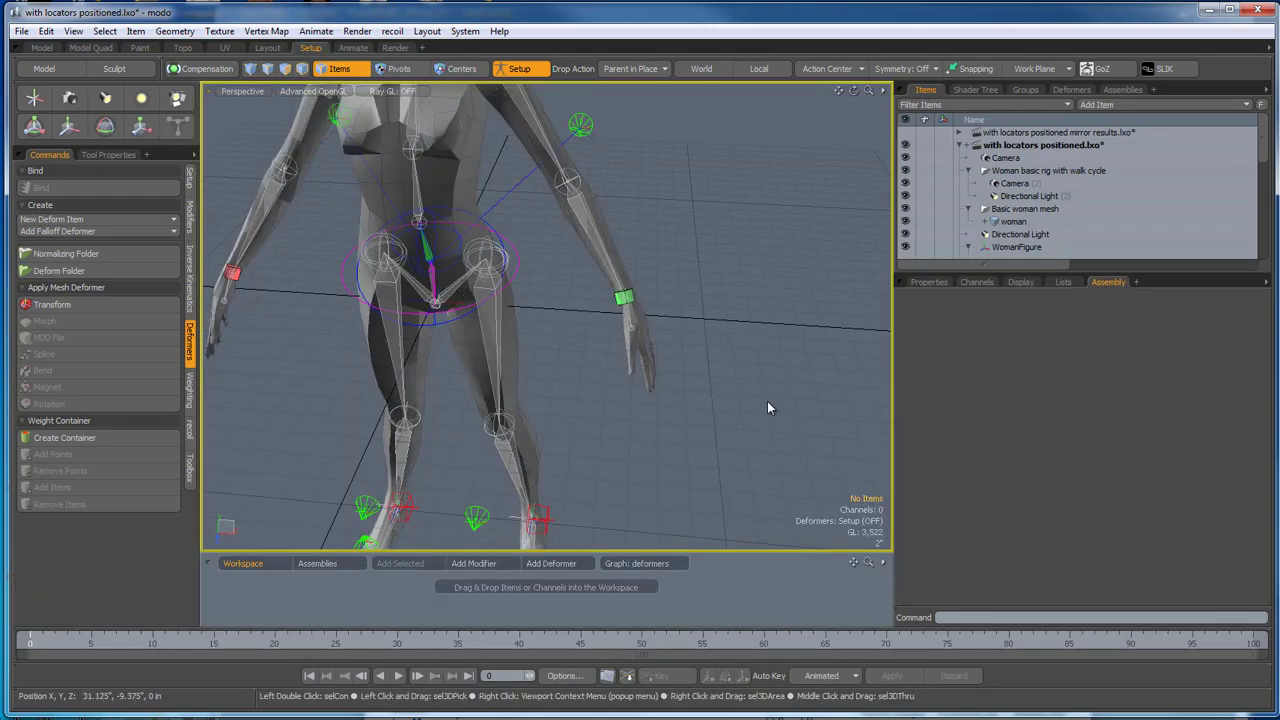
pyautogui.keyDown('alt'); pyautogui.moveTo(768, 406); pyautogui.dragTo(749, 381); pyautogui.keyUp('alt')
pyautogui.moveTo(717, 549); pyautogui.dragTo(721, 400)
pyautogui.scroll(-3, 748, 255)
pyautogui.keyDown('alt'); pyautogui.moveTo(748, 253); pyautogui.dragTo(736, 280); pyautogui.keyUp('alt')
pyautogui.scroll(3, 651, 132)
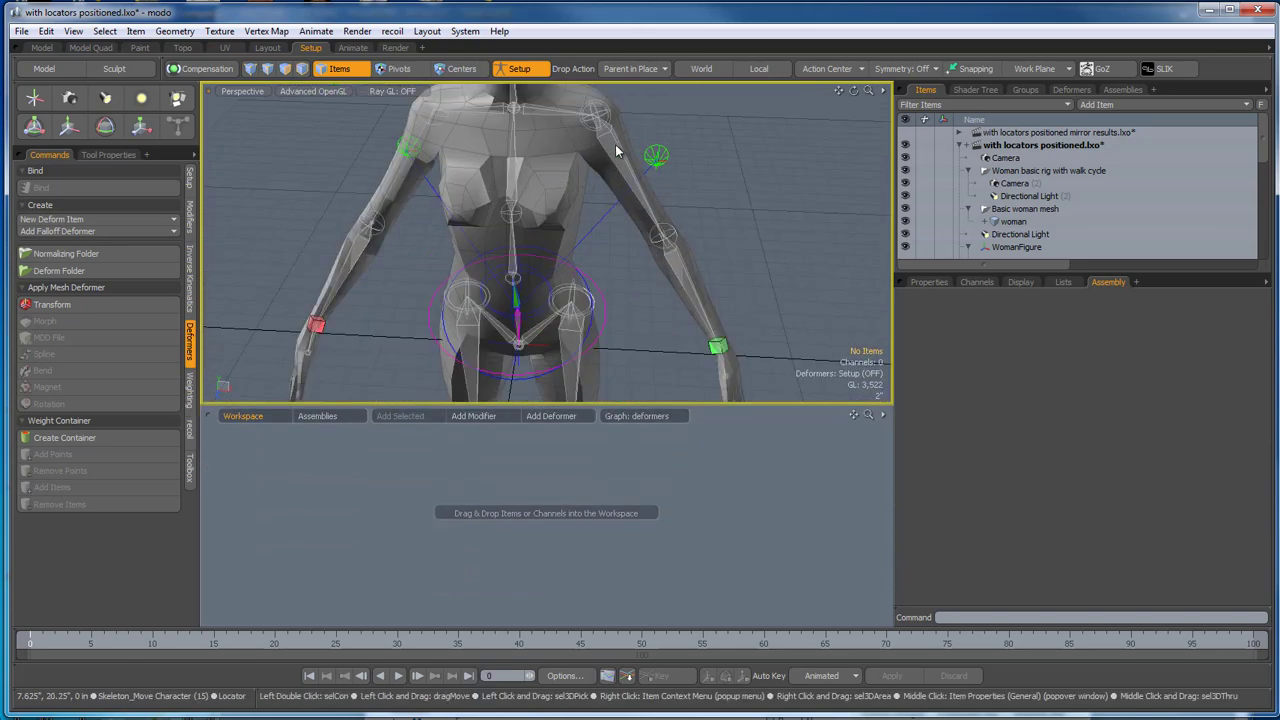
# Add the upper arm joint, Skeleton_Move Character (15), to the schematic, reveal its connected transform influence and space the two nodes apart.
pyautogui.click(615, 146)
pyautogui.click(611, 455)
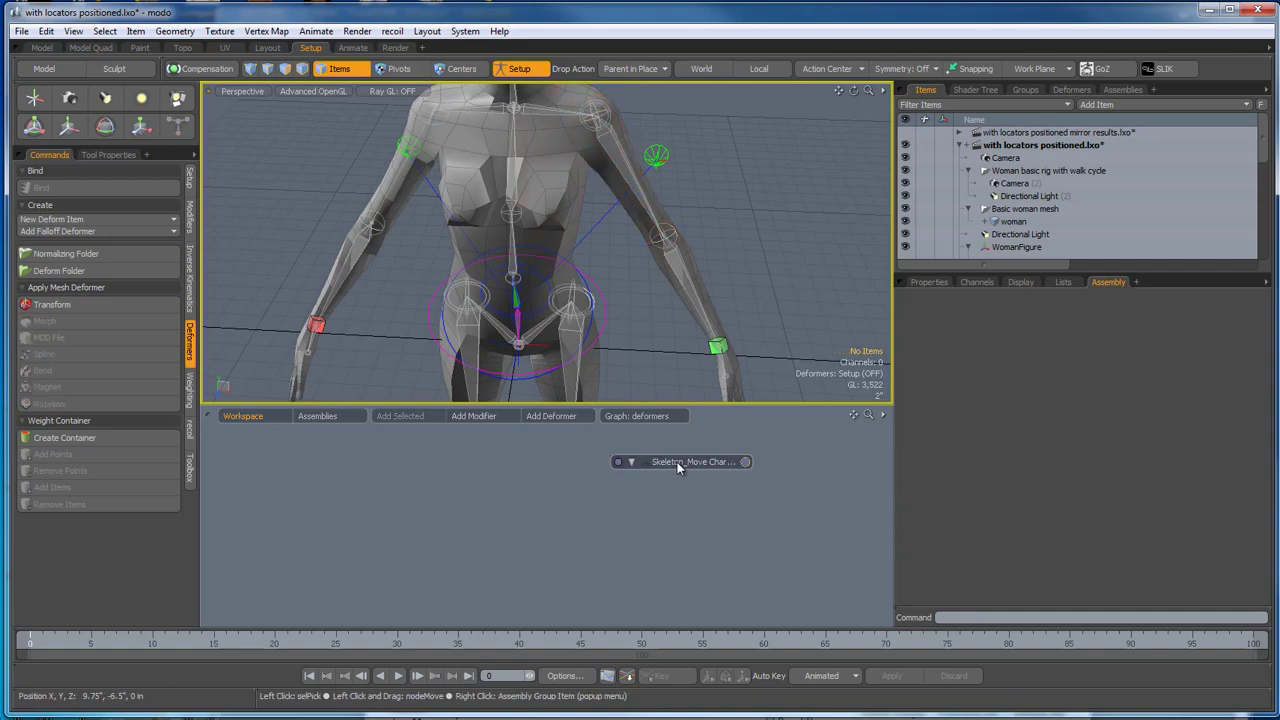
pyautogui.click(744, 463)
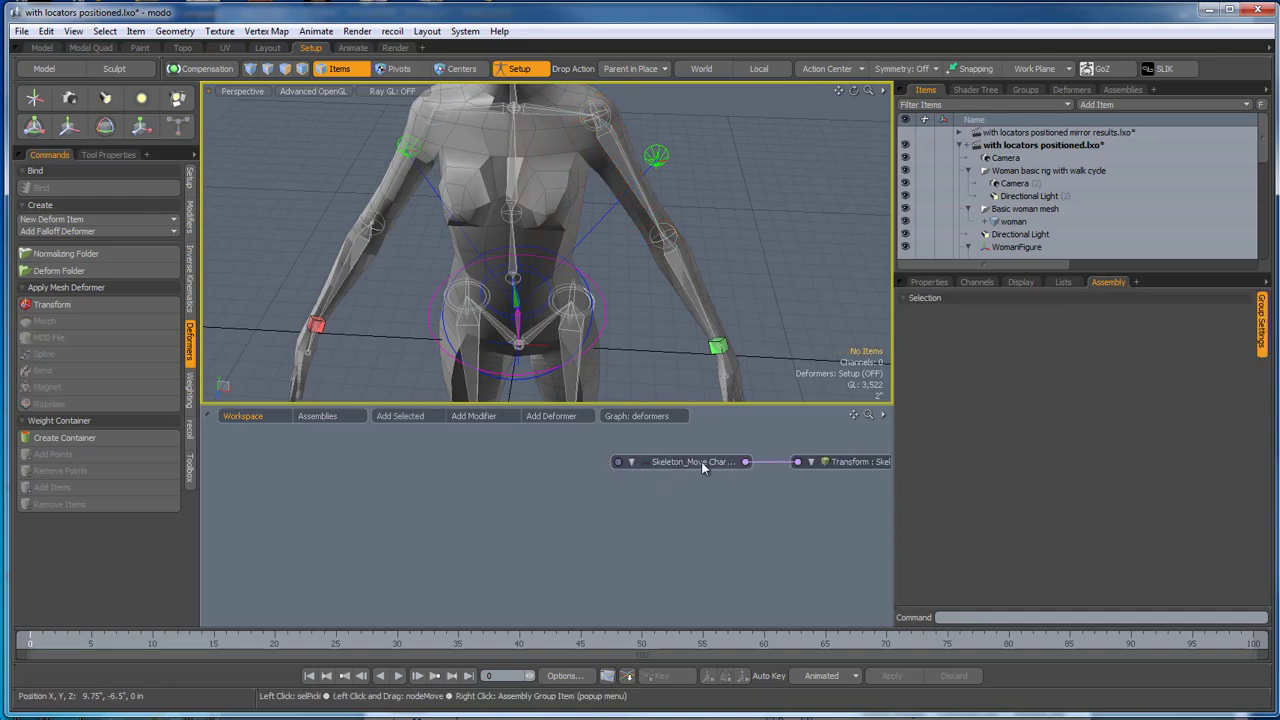
pyautogui.click(674, 462)
pyautogui.moveTo(674, 462); pyautogui.dragTo(367, 474)
pyautogui.moveTo(860, 461); pyautogui.dragTo(576, 472)
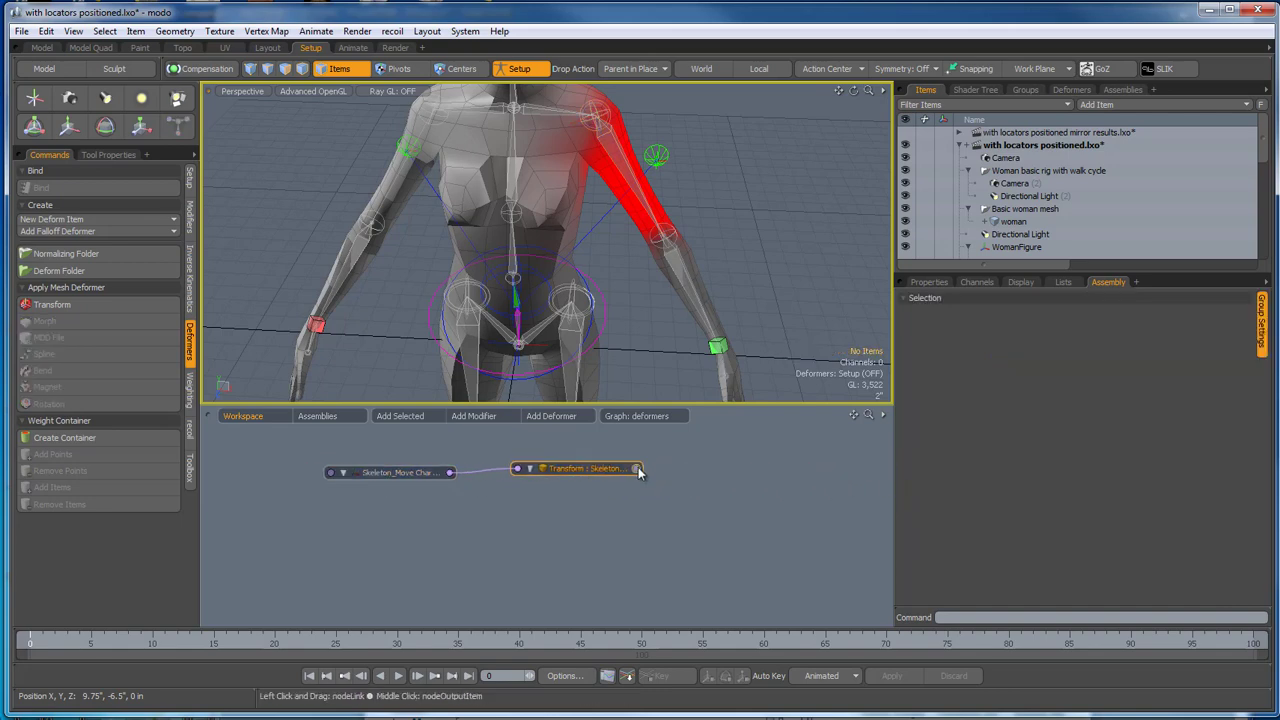
# Reveal the woman mesh connected to the transform influence and align the joint, influence and mesh nodes in one row.
pyautogui.click(636, 469)
pyautogui.click(778, 470)
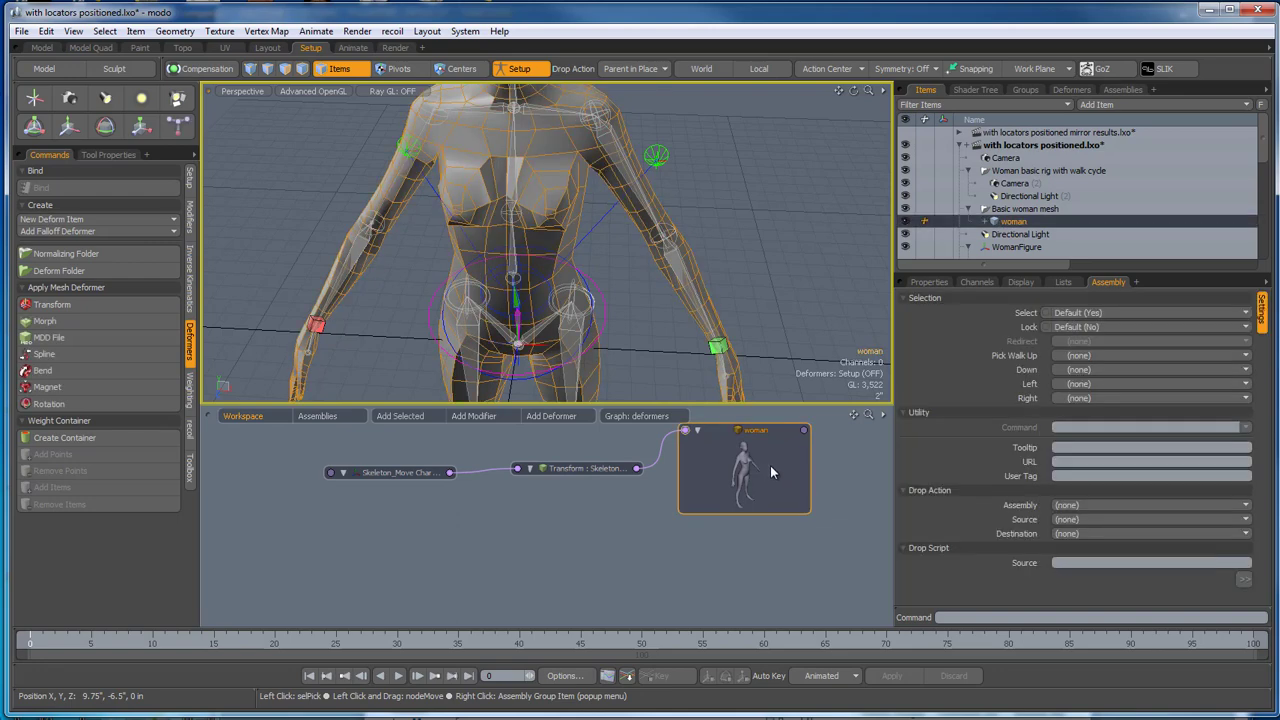
pyautogui.click(375, 471)
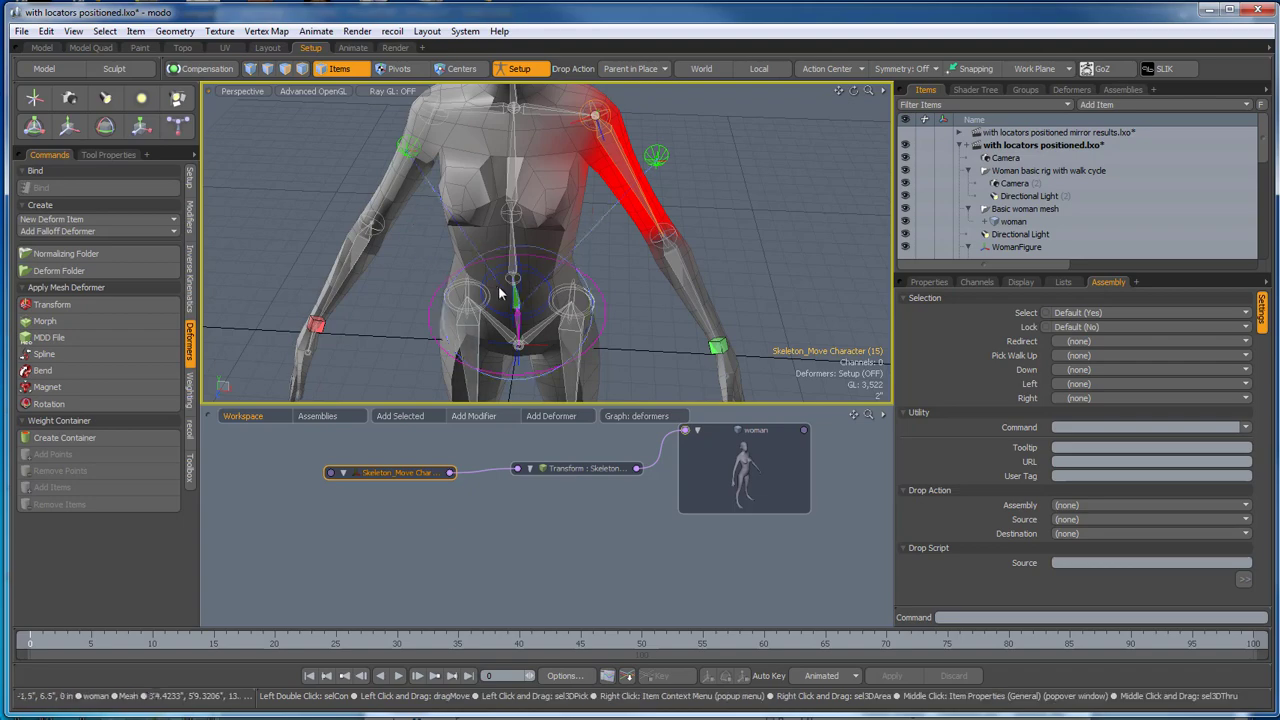
pyautogui.keyDown('alt'); pyautogui.moveTo(500, 293); pyautogui.dragTo(443, 279); pyautogui.keyUp('alt')
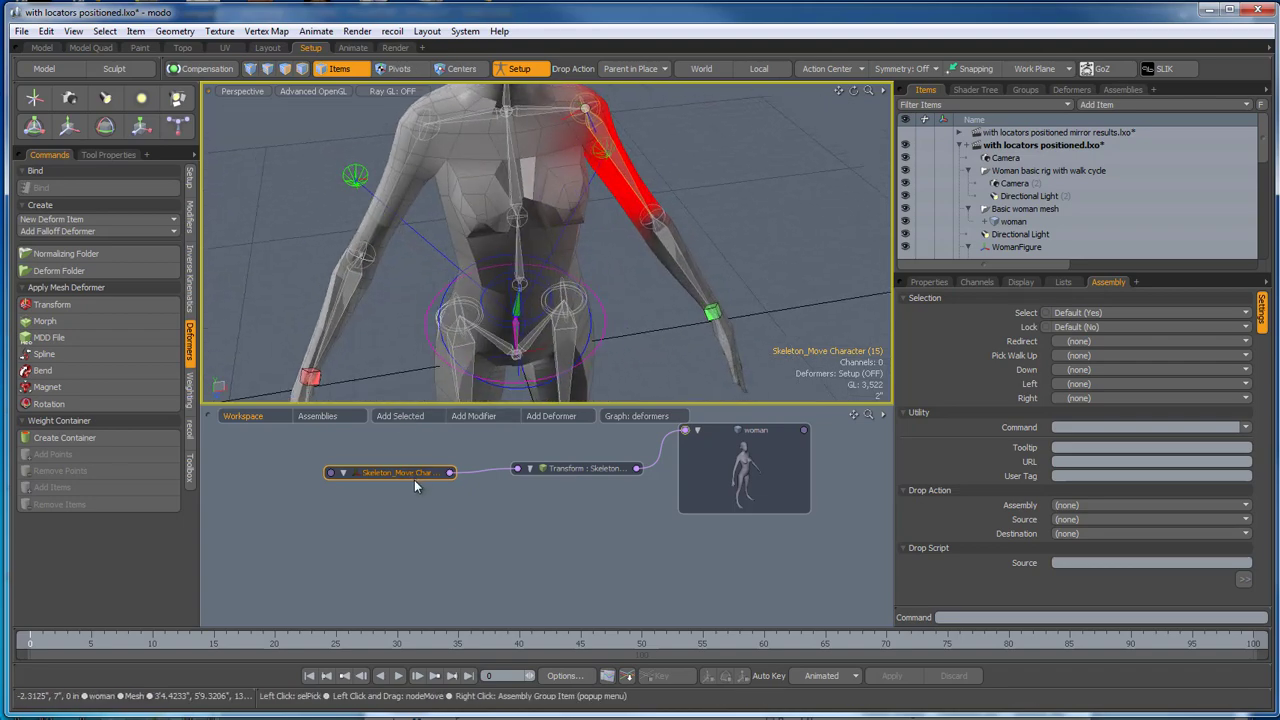
pyautogui.moveTo(558, 469); pyautogui.dragTo(560, 474)
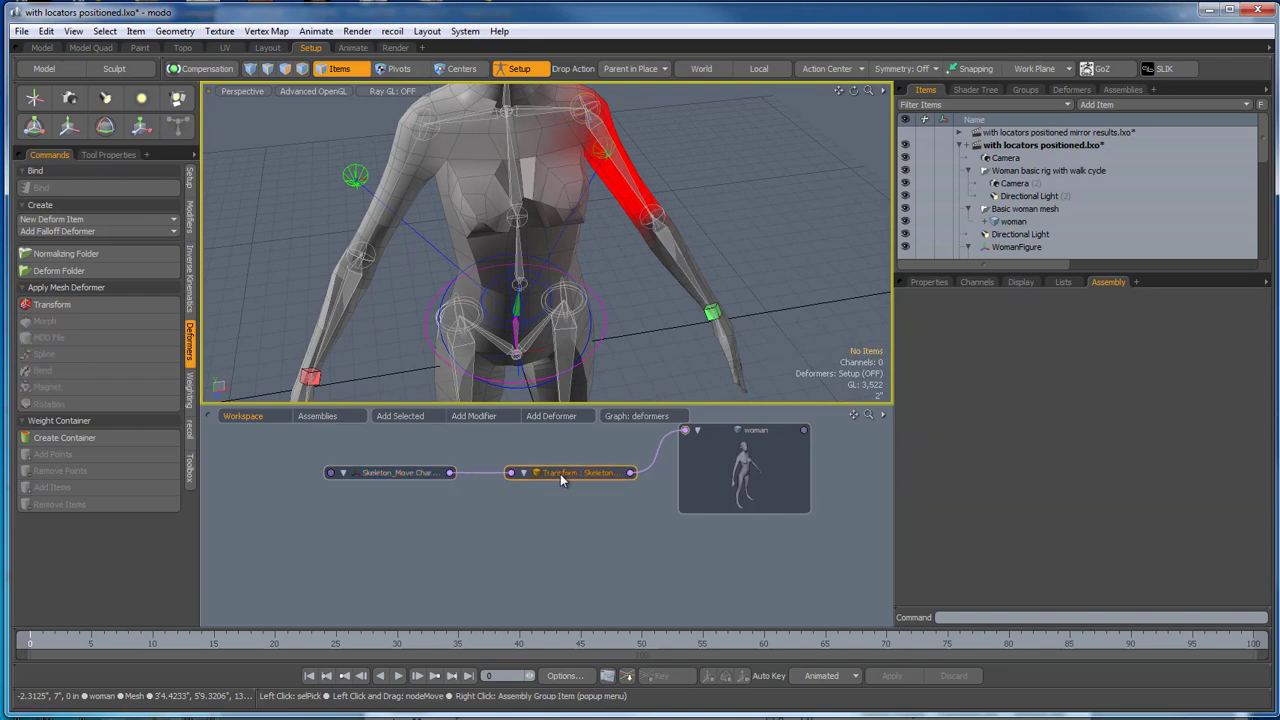
pyautogui.moveTo(706, 454); pyautogui.dragTo(705, 493)
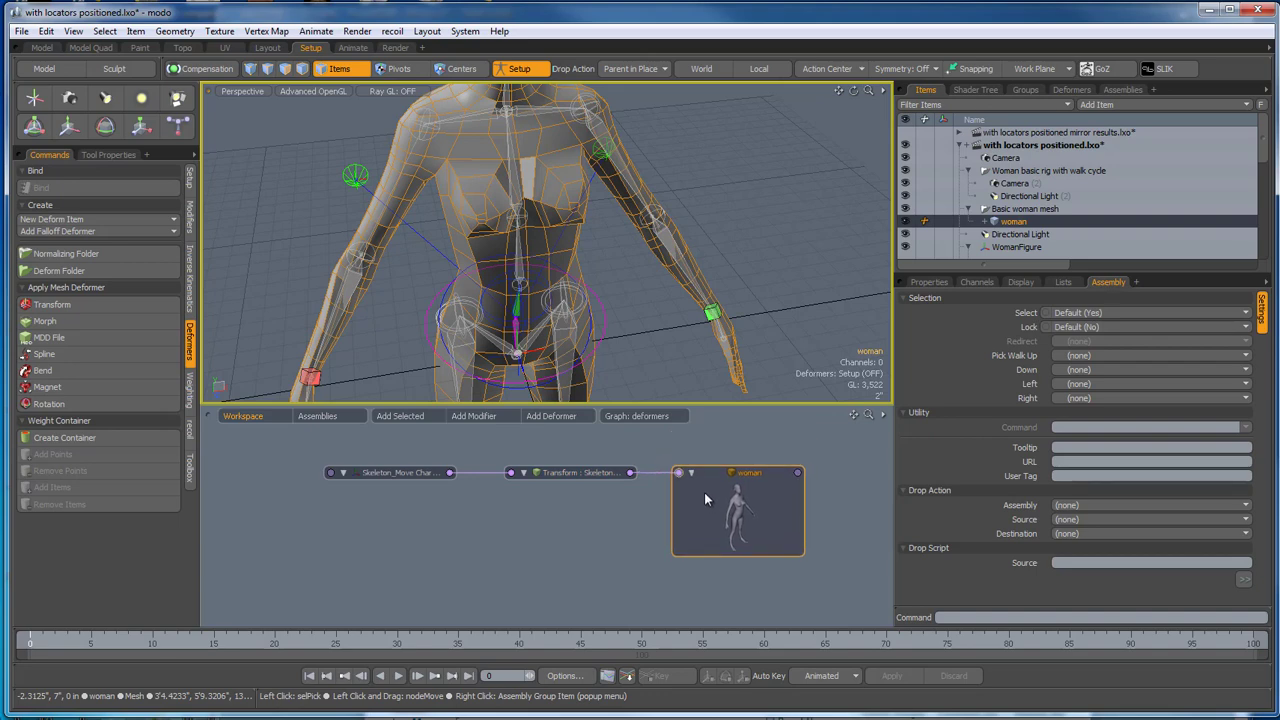
# Clear the arm joint's transform influence and the woman mesh from the schematic, leaving only the joint node.
pyautogui.click(738, 199)
pyautogui.scroll(-4, 726, 195)
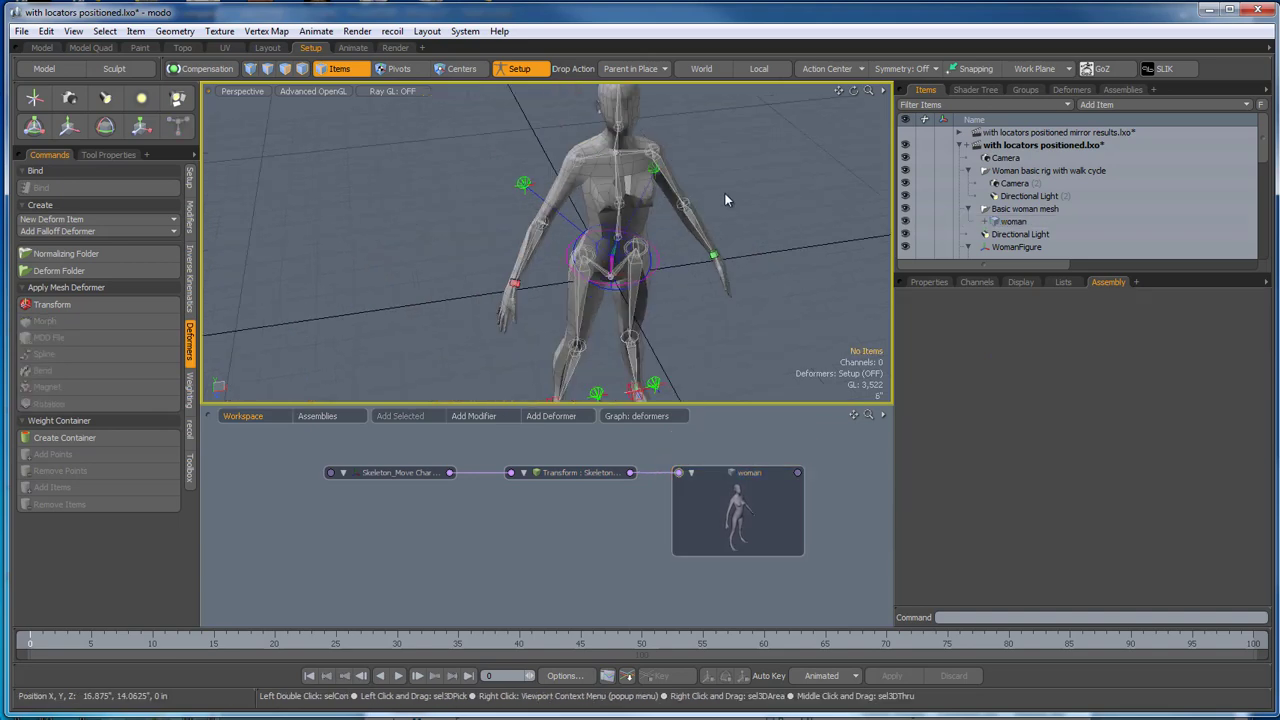
pyautogui.keyDown('alt'); pyautogui.moveTo(725, 199); pyautogui.dragTo(695, 262); pyautogui.keyUp('alt')
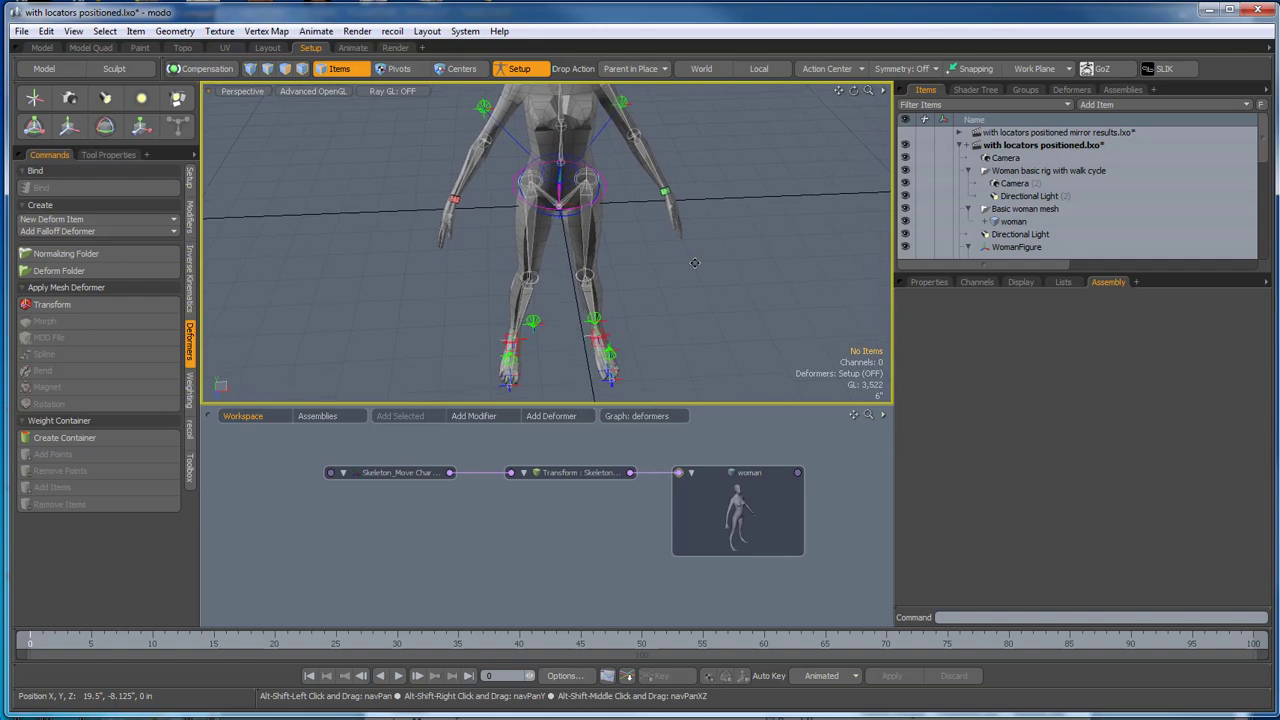
pyautogui.moveTo(650, 314)
pyautogui.keyDown('alt'); pyautogui.mouseDown()
pyautogui.moveTo(637, 291)
pyautogui.moveTo(649, 298)
pyautogui.mouseUp(); pyautogui.keyUp('alt')
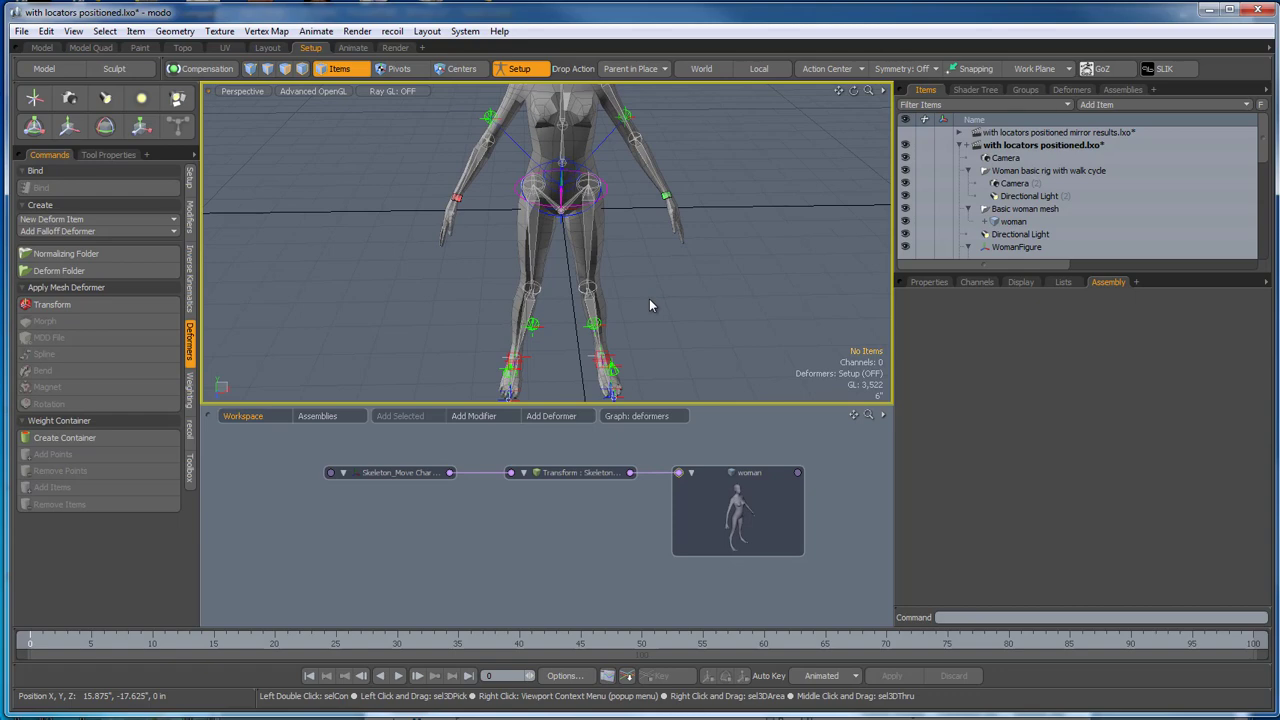
pyautogui.keyDown('alt'); pyautogui.keyDown('shift'); pyautogui.moveTo(695, 285); pyautogui.dragTo(706, 337); pyautogui.keyUp('shift'); pyautogui.keyUp('alt')
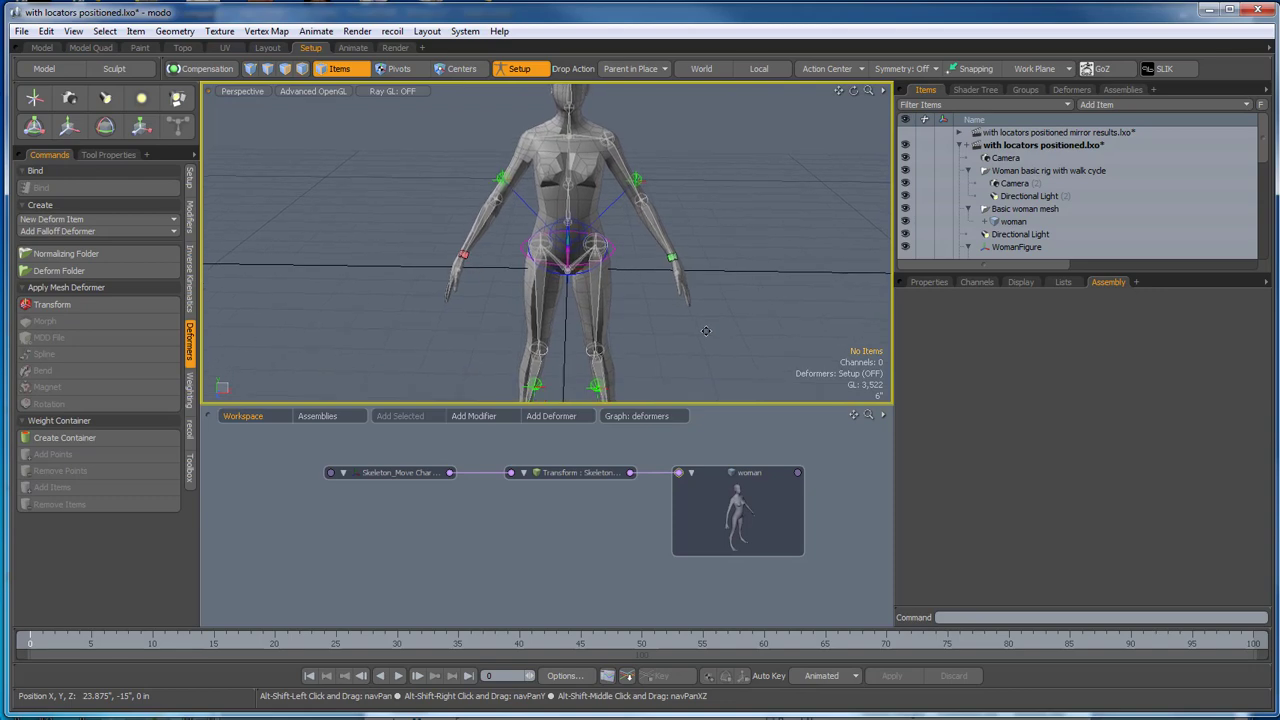
pyautogui.click(552, 475)
pyautogui.moveTo(849, 442); pyautogui.dragTo(538, 566)
pyautogui.rightClick(548, 483)
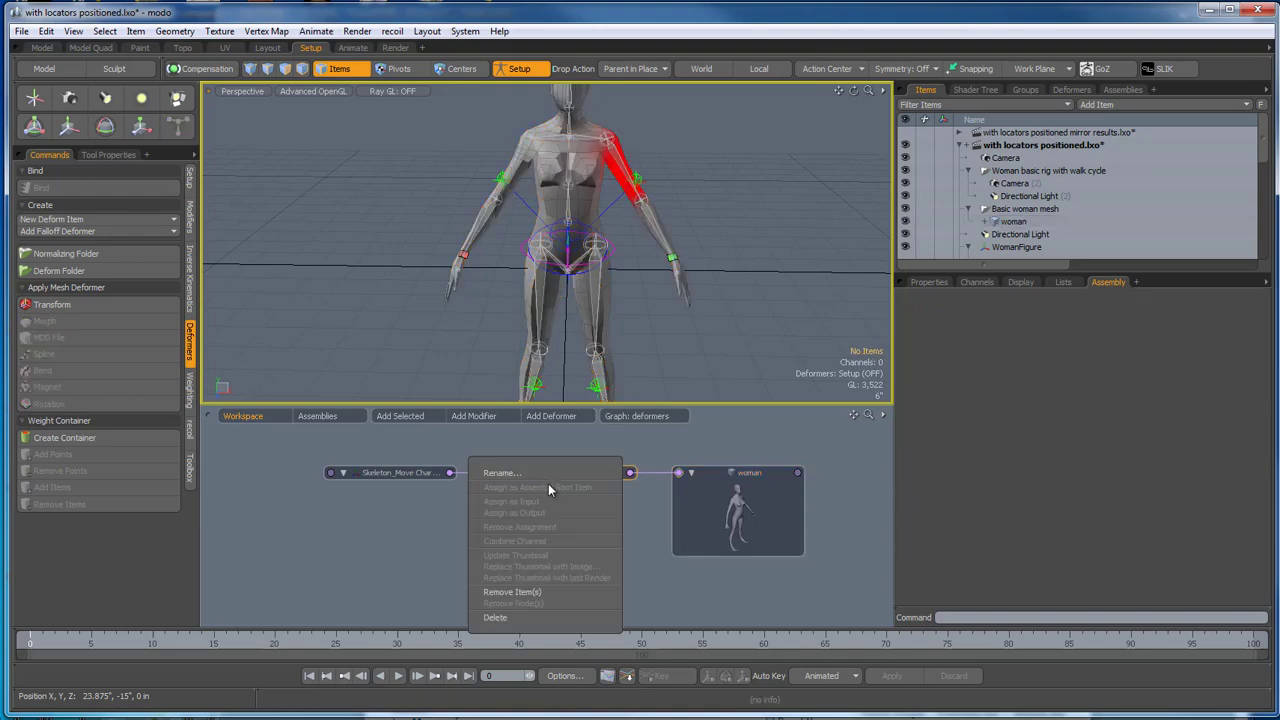
pyautogui.click(518, 592)
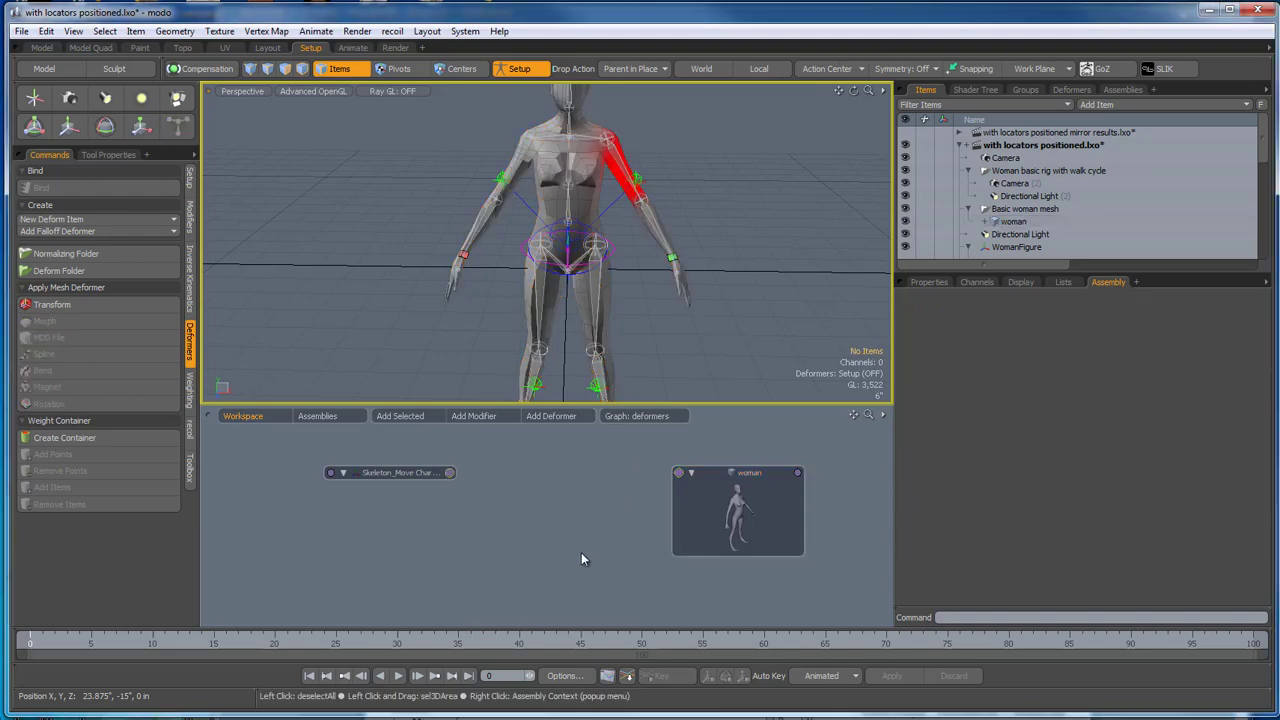
pyautogui.rightClick(710, 528)
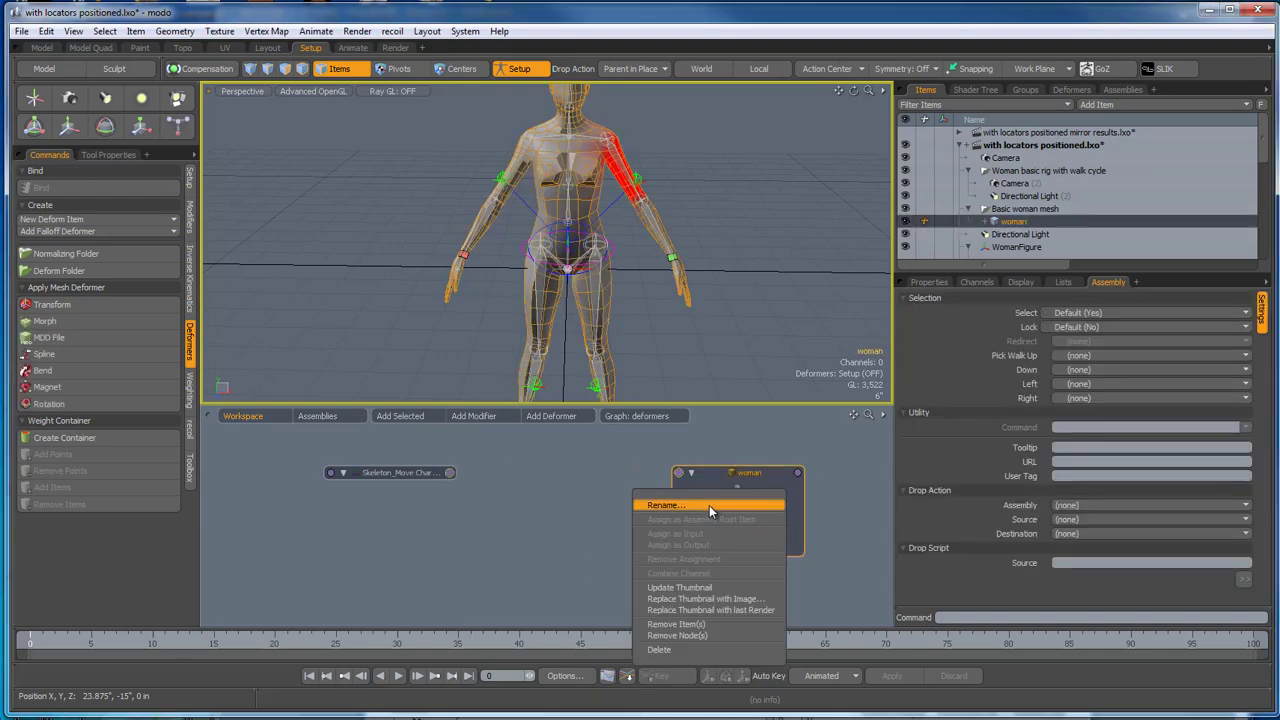
pyautogui.click(714, 636)
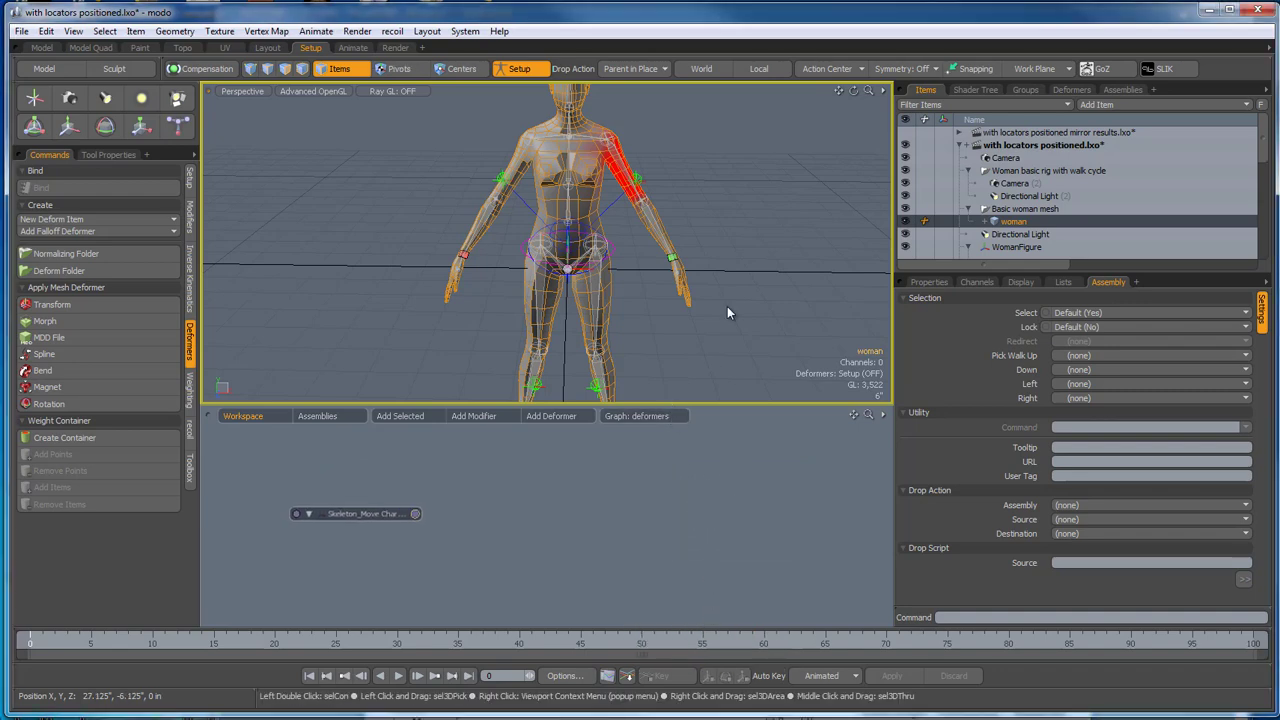
# Add the woman mesh's Visible channel to the schematic, away from the arm joint node.
pyautogui.keyDown('alt'); pyautogui.moveTo(729, 309); pyautogui.dragTo(601, 461); pyautogui.keyUp('alt')
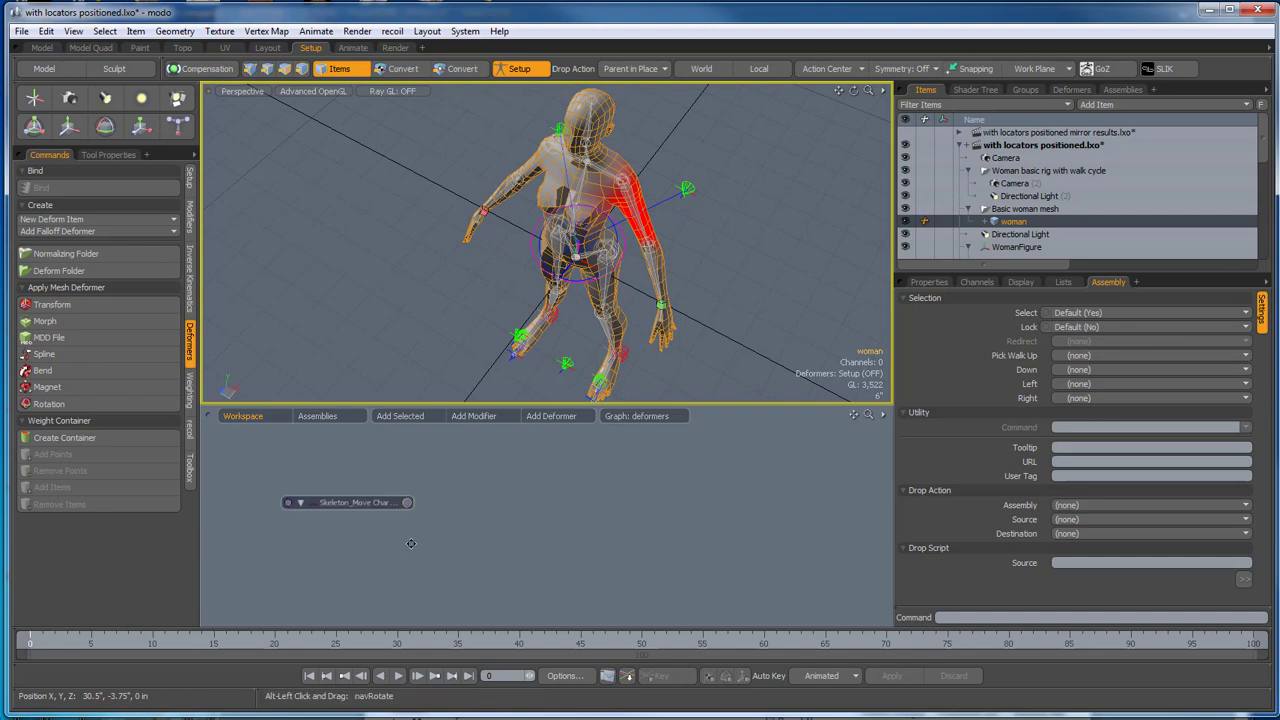
pyautogui.click(386, 491)
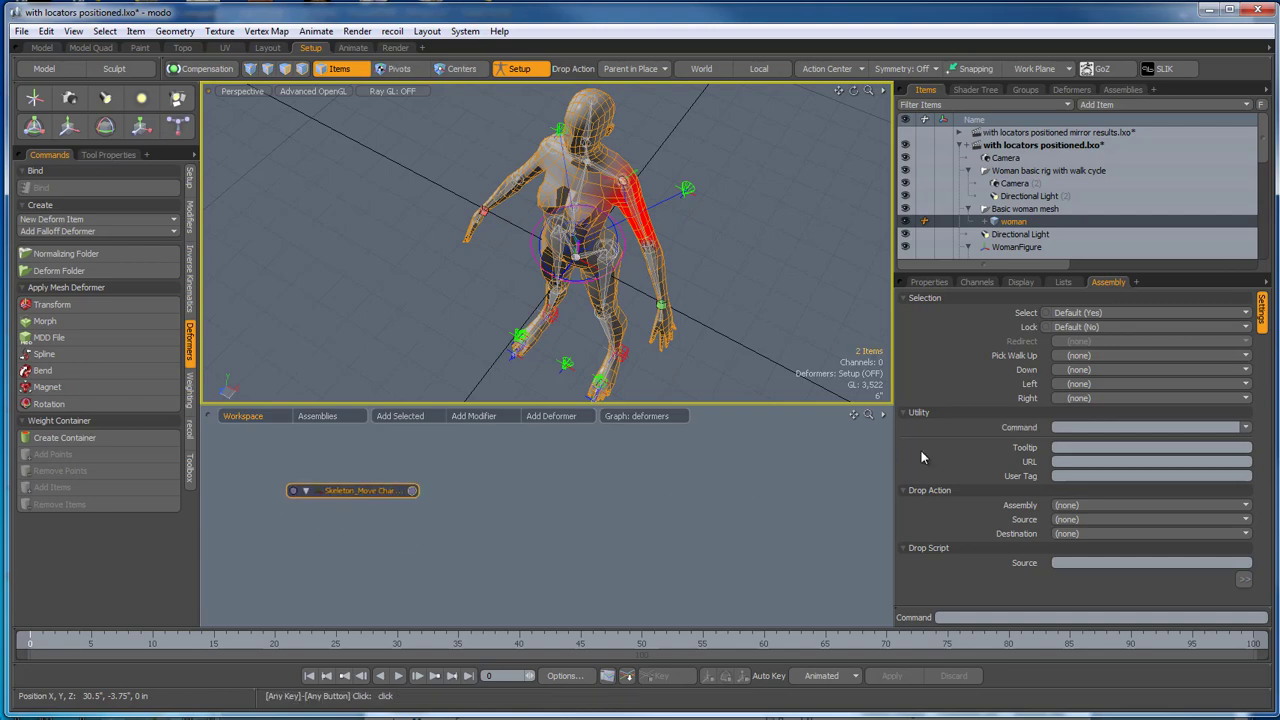
pyautogui.click(978, 283)
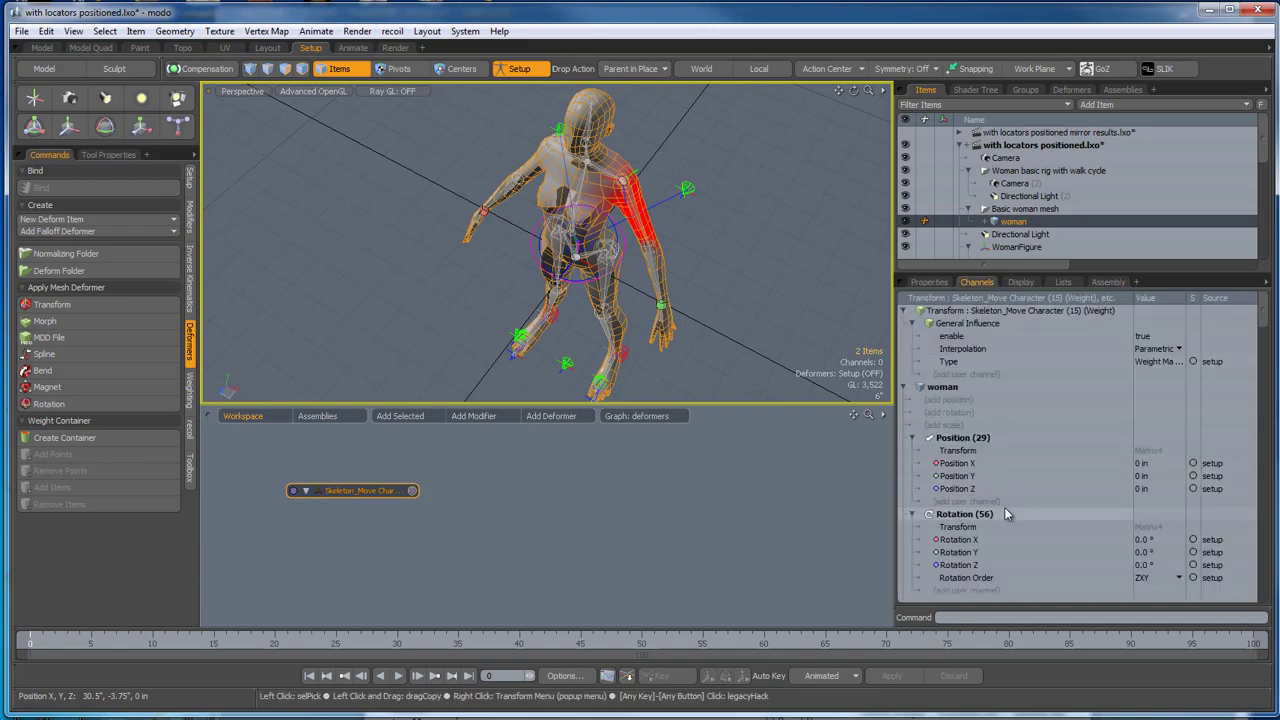
pyautogui.scroll(-3, 1005, 513)
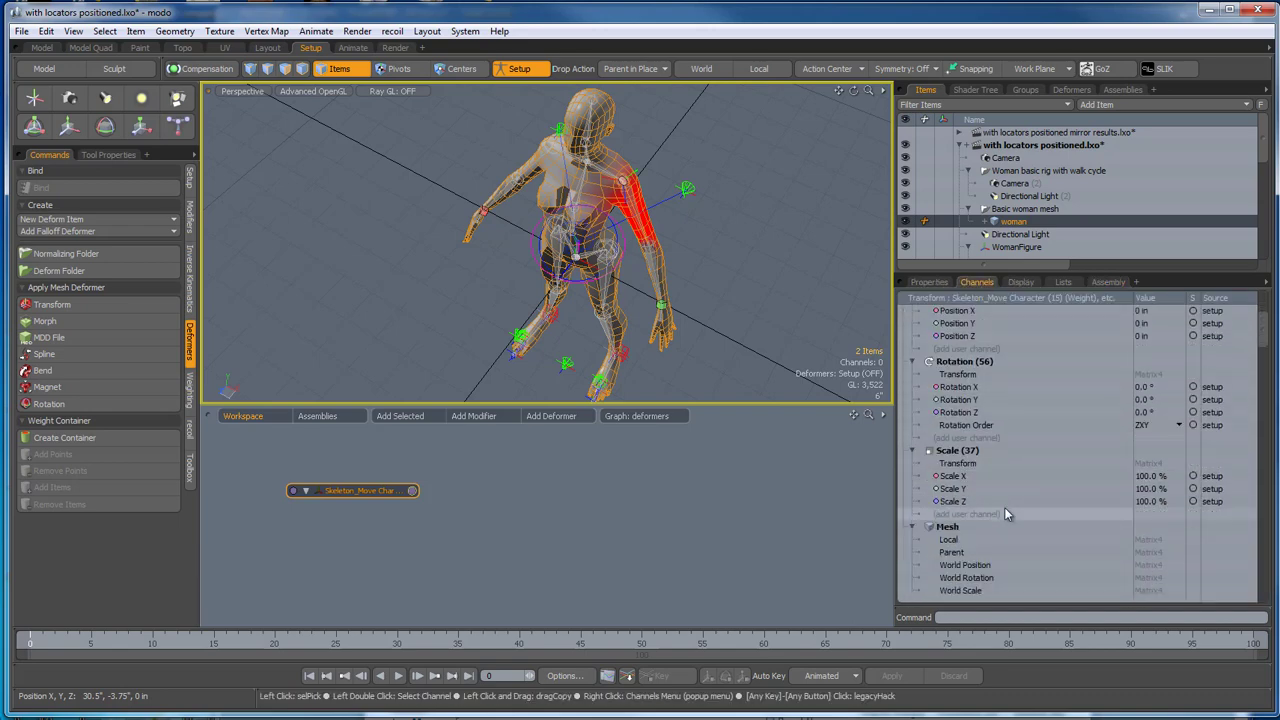
pyautogui.scroll(-3, 1004, 507)
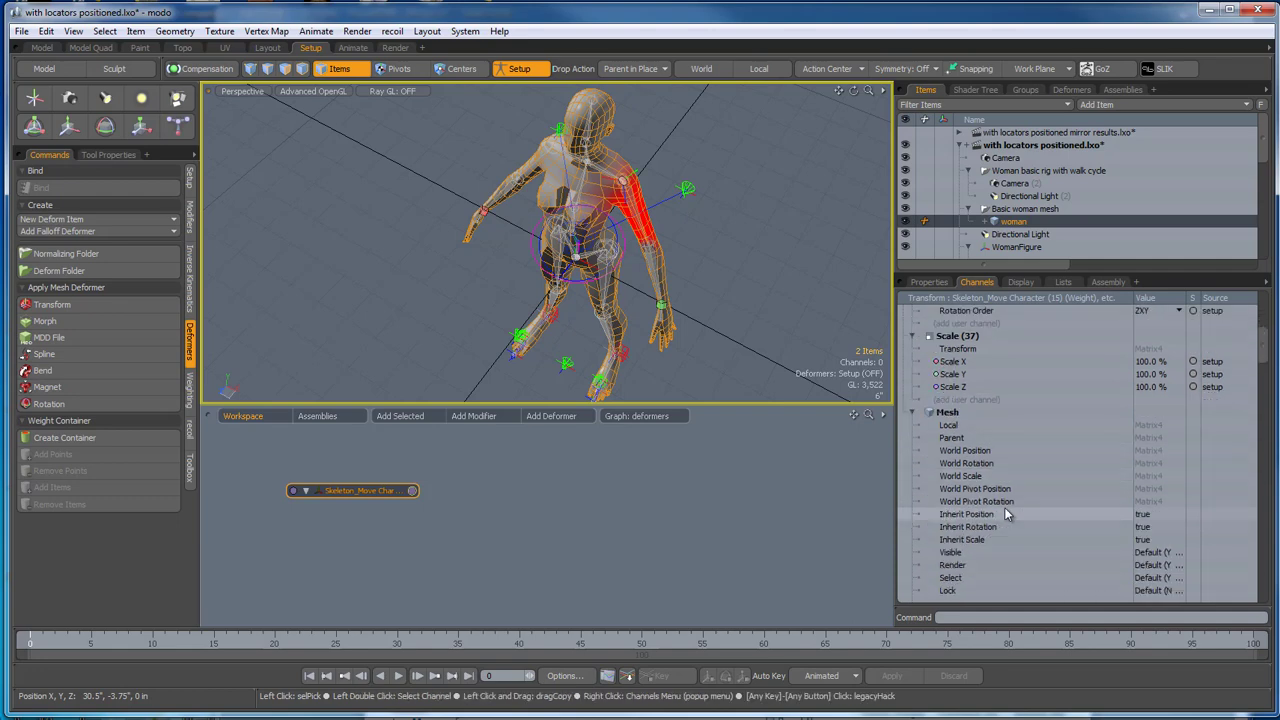
pyautogui.moveTo(962, 553); pyautogui.dragTo(671, 521)
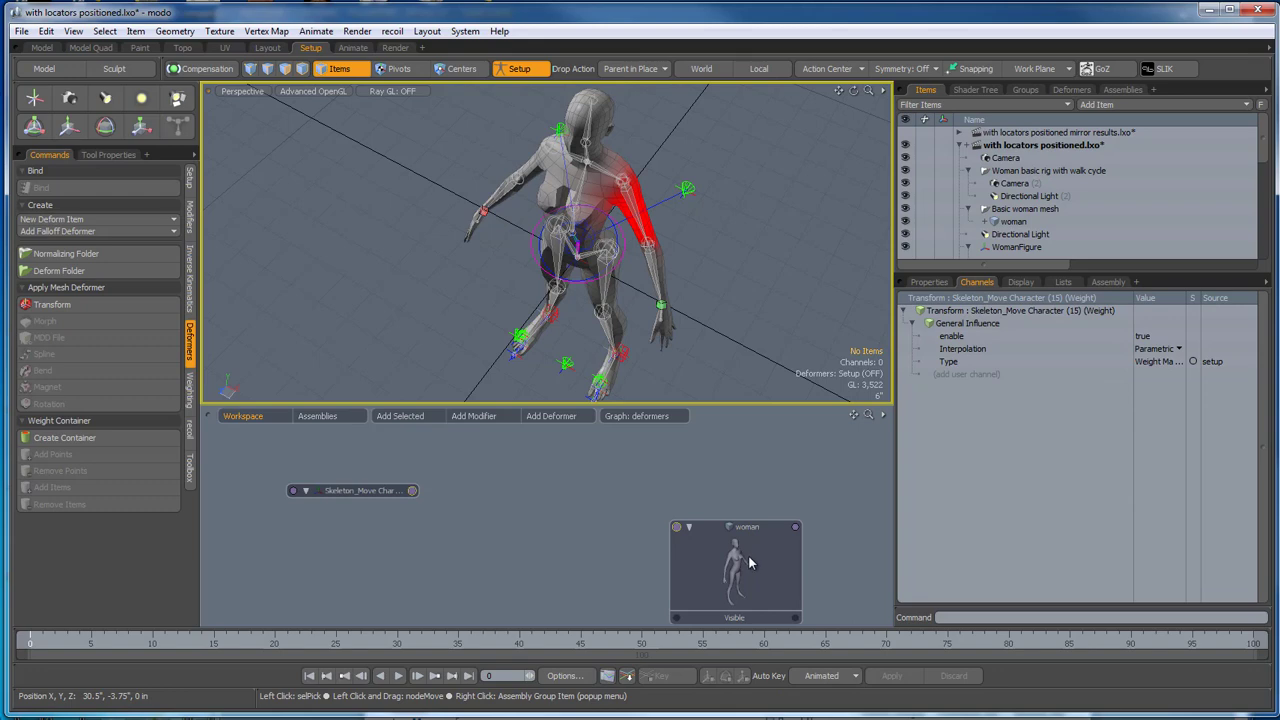
# Select the woman mesh node and reposition it level with the arm joint node in the schematic.
pyautogui.click(408, 521)
pyautogui.click(764, 577)
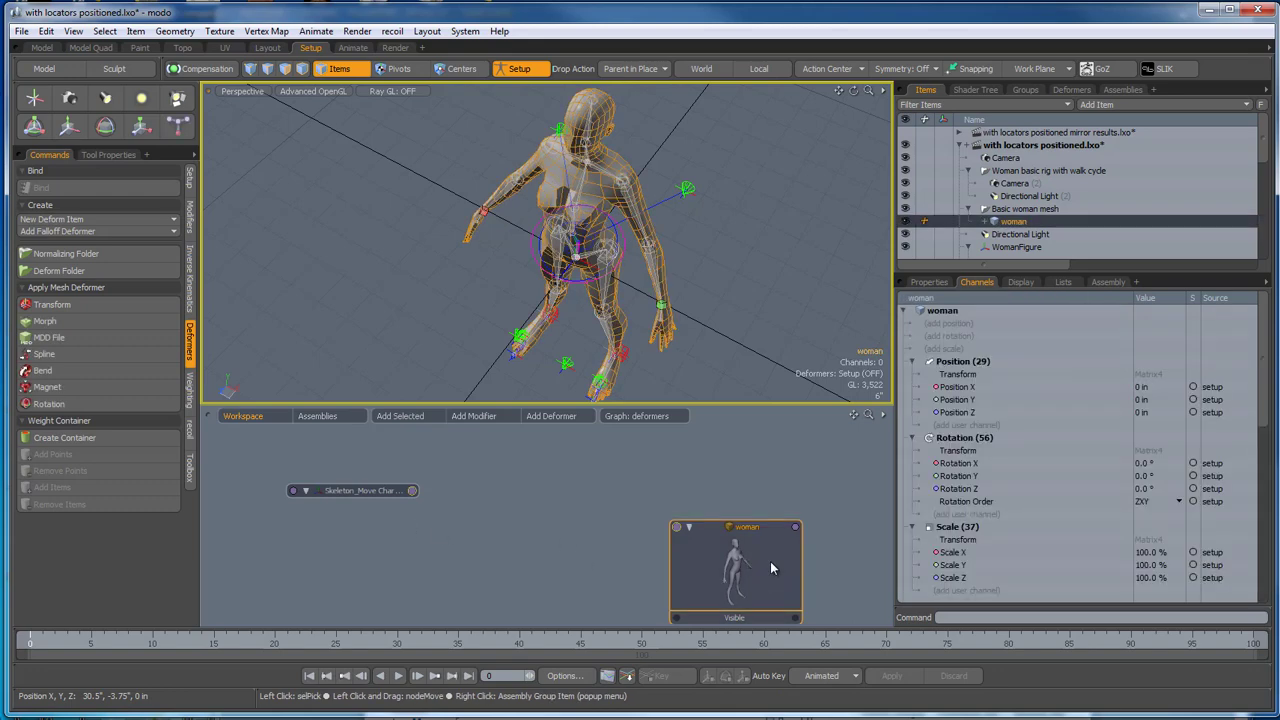
pyautogui.keyDown('alt'); pyautogui.moveTo(770, 555); pyautogui.dragTo(857, 539); pyautogui.keyUp('alt')
pyautogui.keyDown('alt'); pyautogui.moveTo(654, 536); pyautogui.dragTo(565, 533); pyautogui.keyUp('alt')
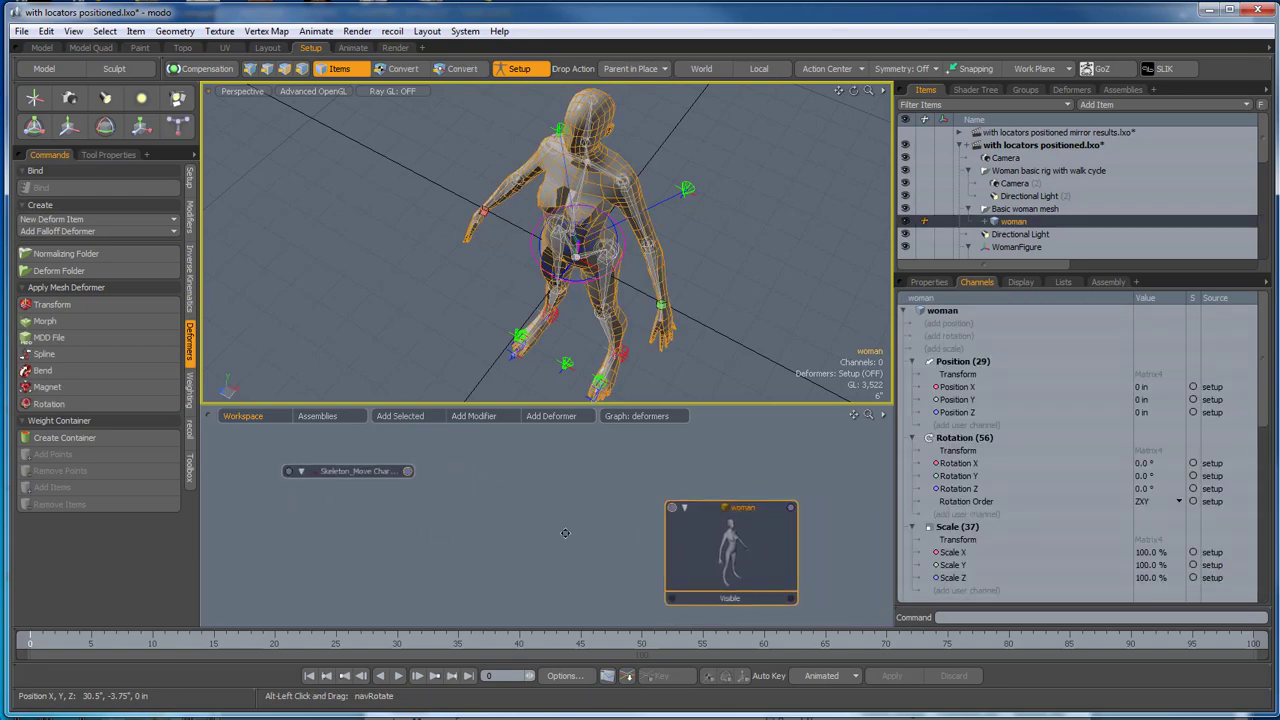
pyautogui.moveTo(765, 540); pyautogui.dragTo(751, 495)
pyautogui.moveTo(560, 508)
pyautogui.keyDown('alt'); pyautogui.mouseDown()
pyautogui.moveTo(574, 504)
pyautogui.moveTo(561, 510)
pyautogui.mouseUp(); pyautogui.keyUp('alt')
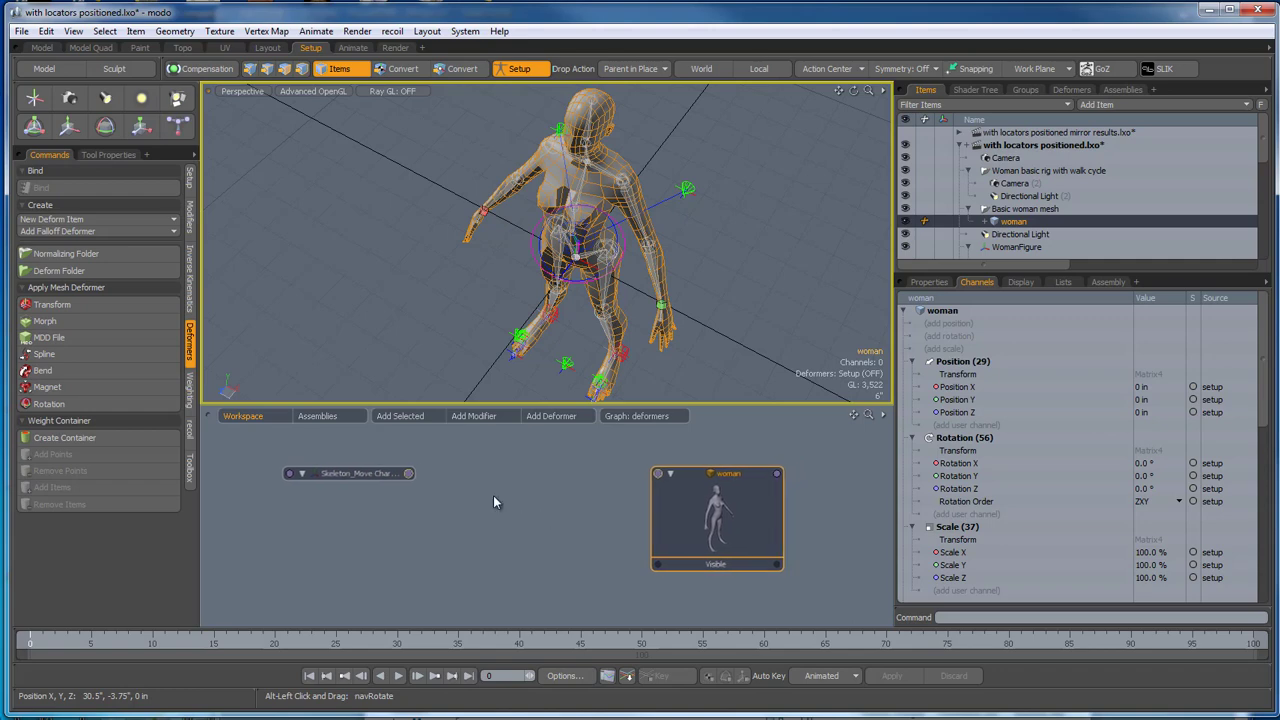
# Add a Logic: A is equal to B modifier between the arm joint and woman nodes, and move the joint node below its row.
pyautogui.click(340, 474)
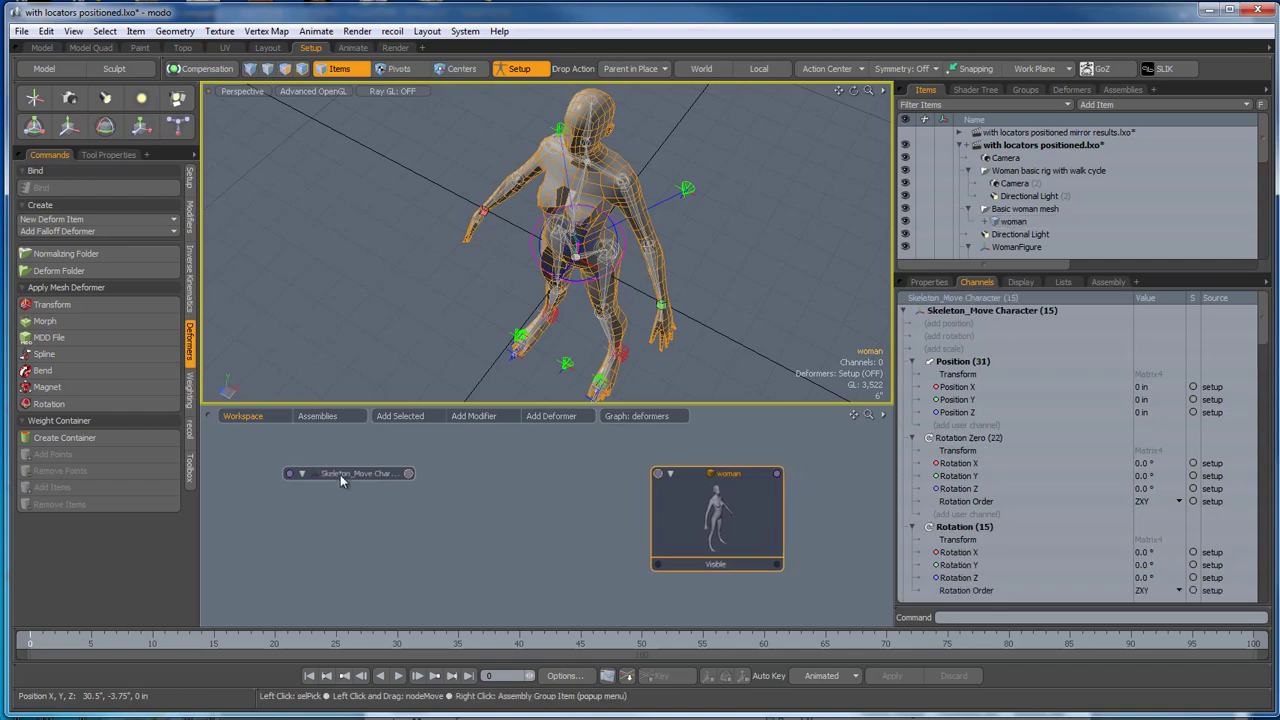
pyautogui.click(478, 421)
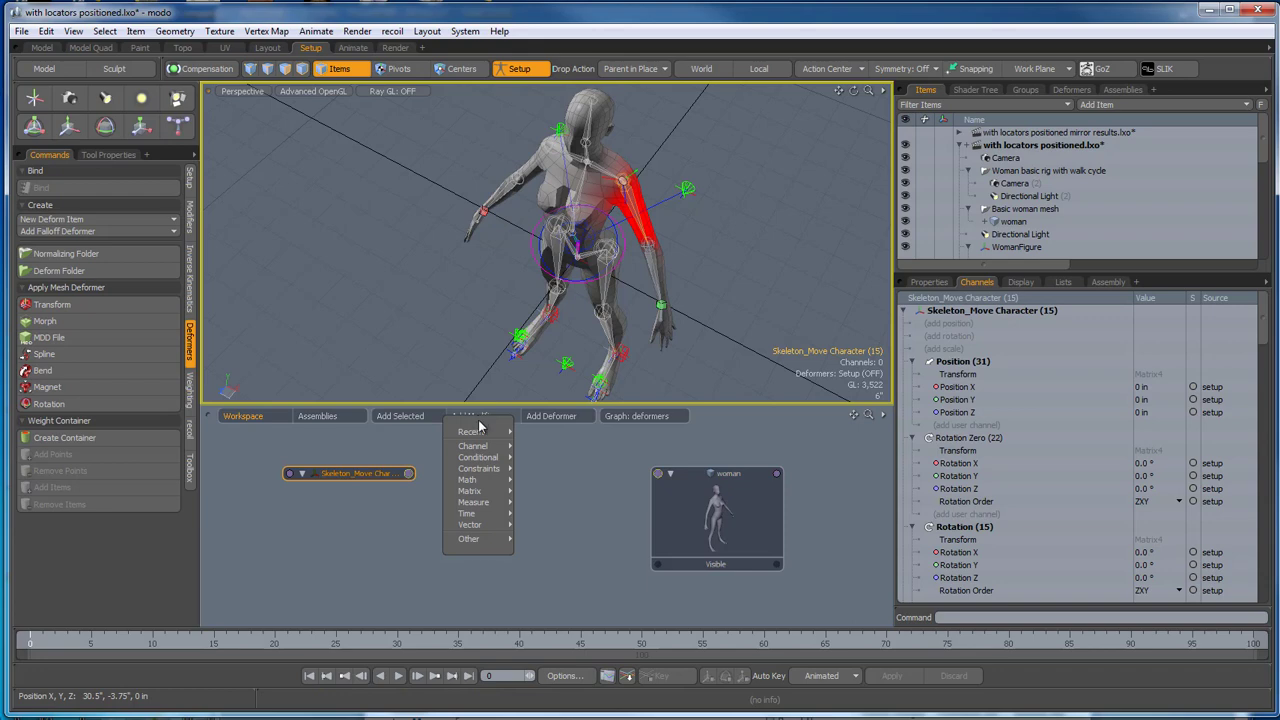
pyautogui.moveTo(481, 459)
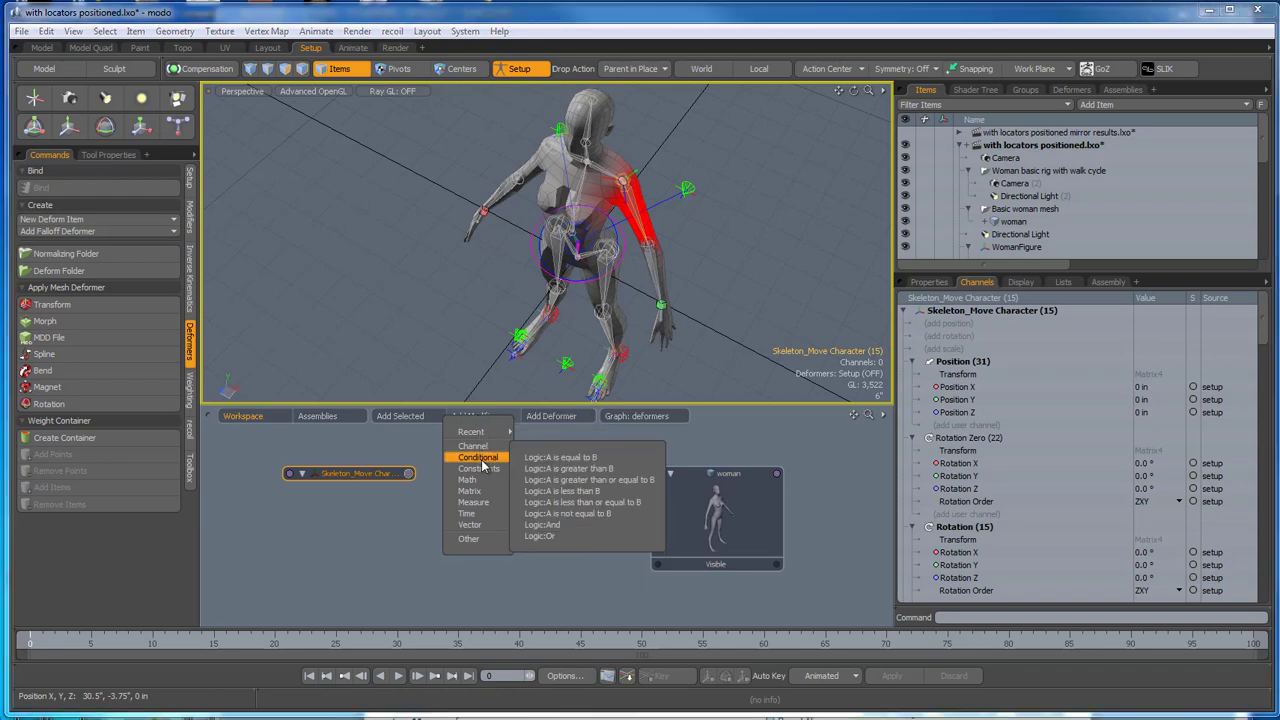
pyautogui.click(568, 458)
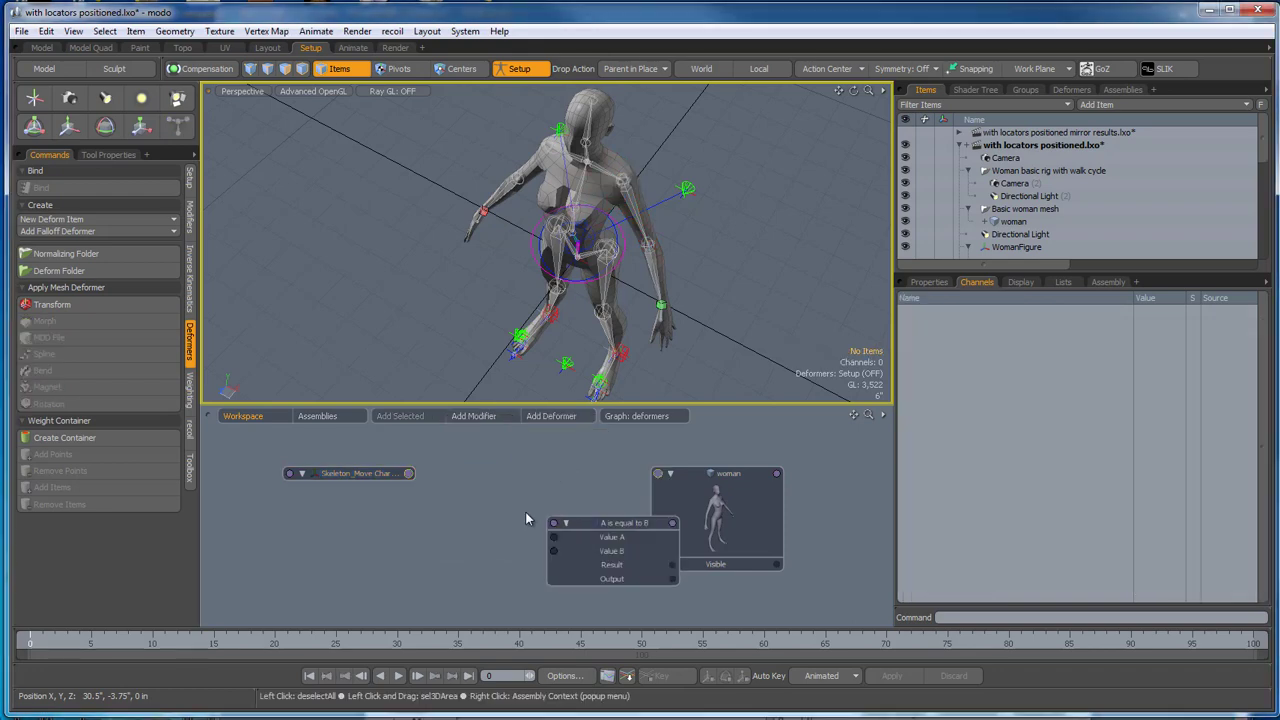
pyautogui.click(580, 527)
pyautogui.moveTo(580, 527); pyautogui.dragTo(488, 472)
pyautogui.moveTo(408, 473); pyautogui.dragTo(461, 488)
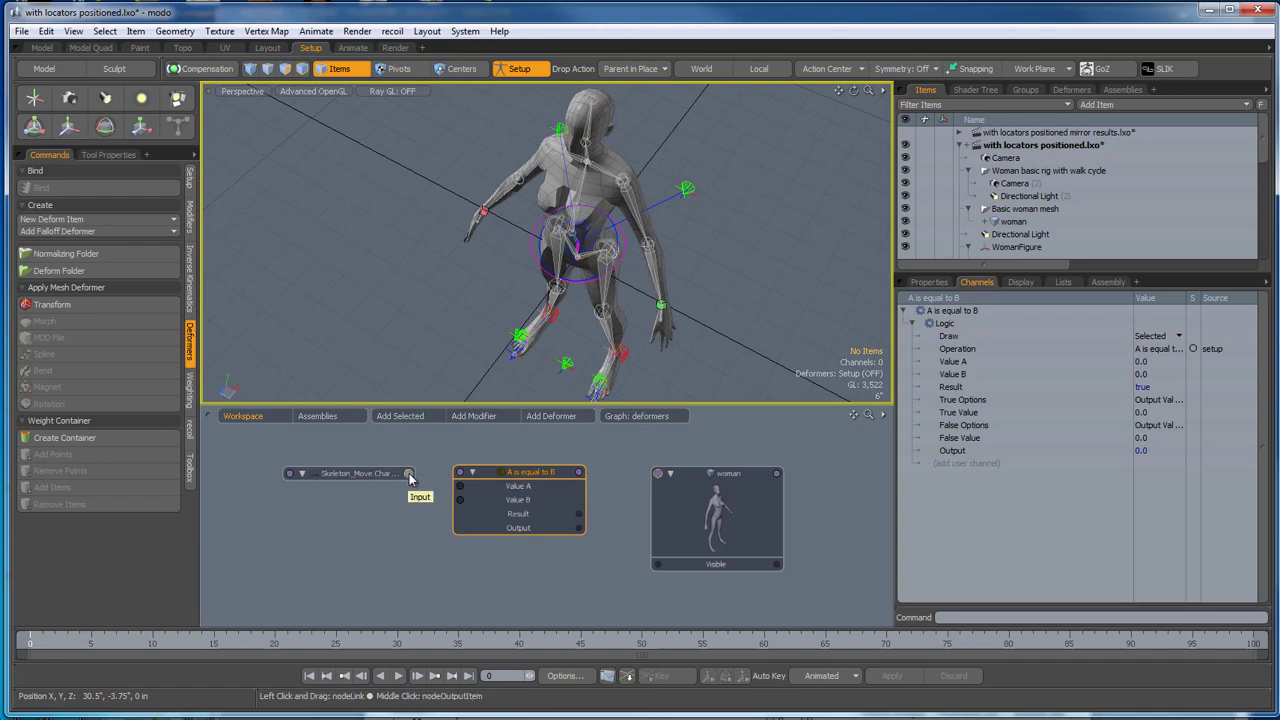
pyautogui.click(352, 474)
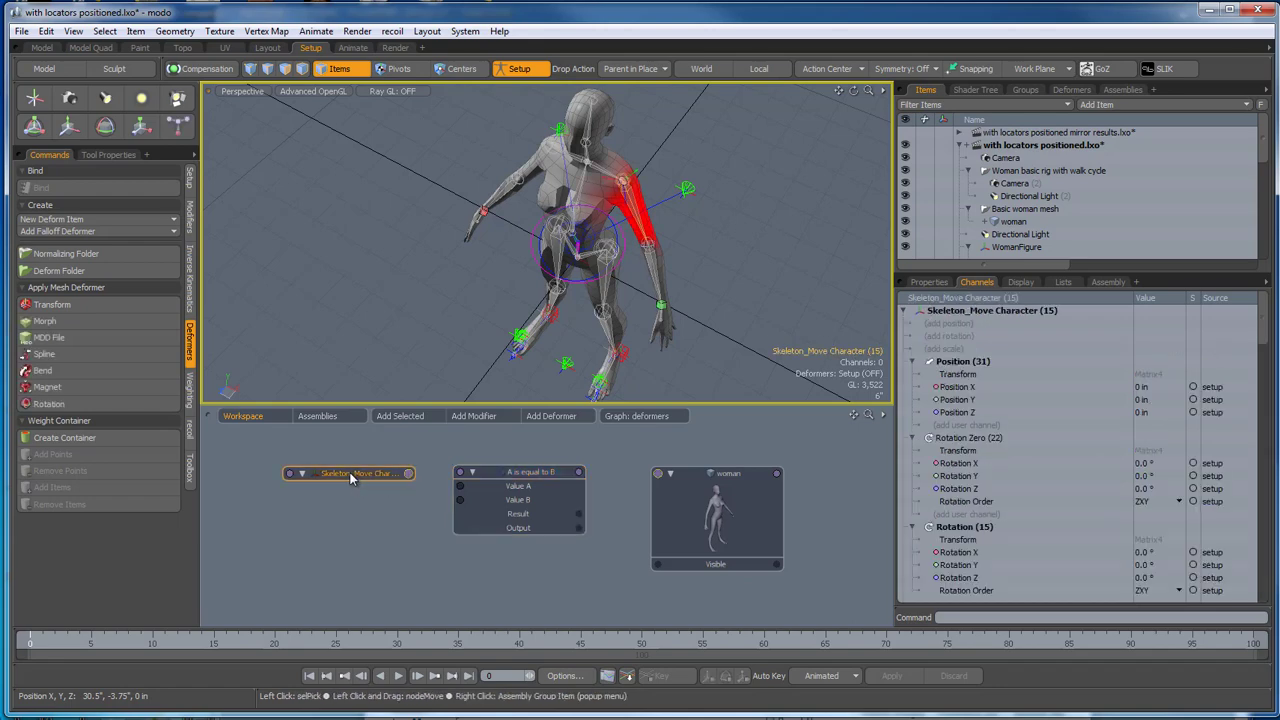
pyautogui.moveTo(354, 471); pyautogui.dragTo(324, 510)
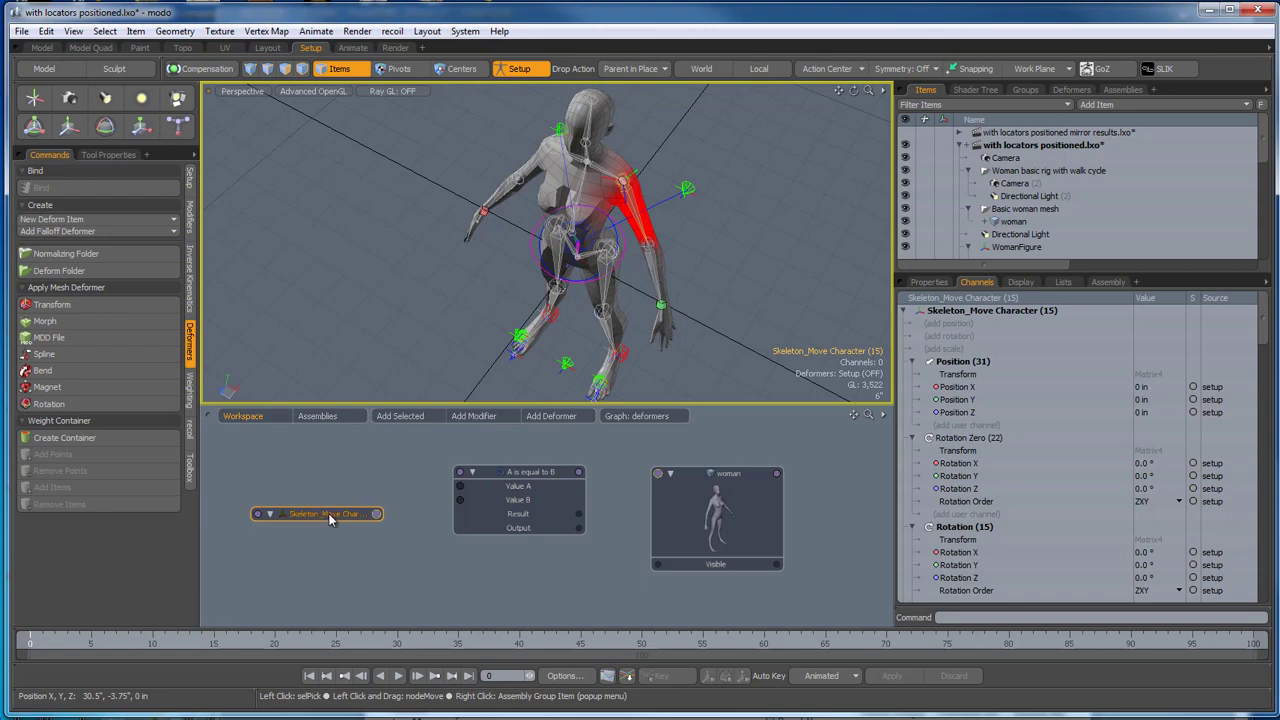
# Remove the woman mesh node and the arm joint node from the schematic, keeping the A is equal to B modifier.
pyautogui.rightClick(742, 486)
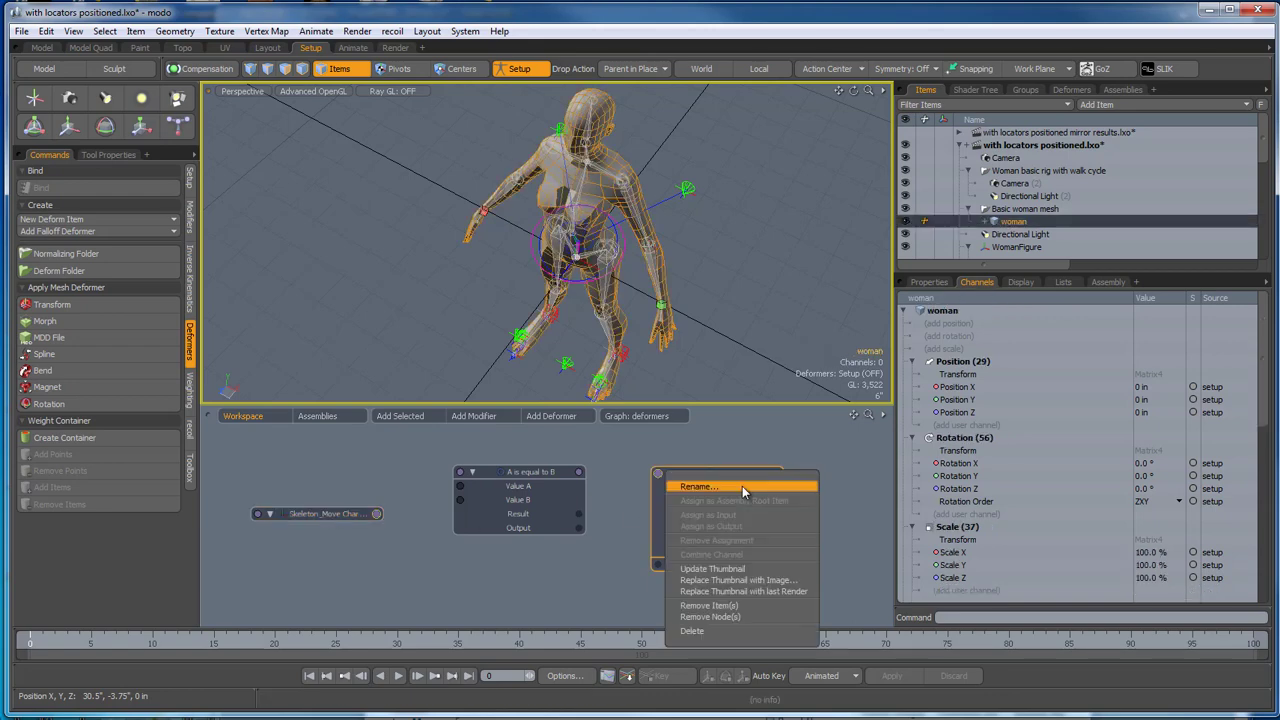
pyautogui.click(746, 618)
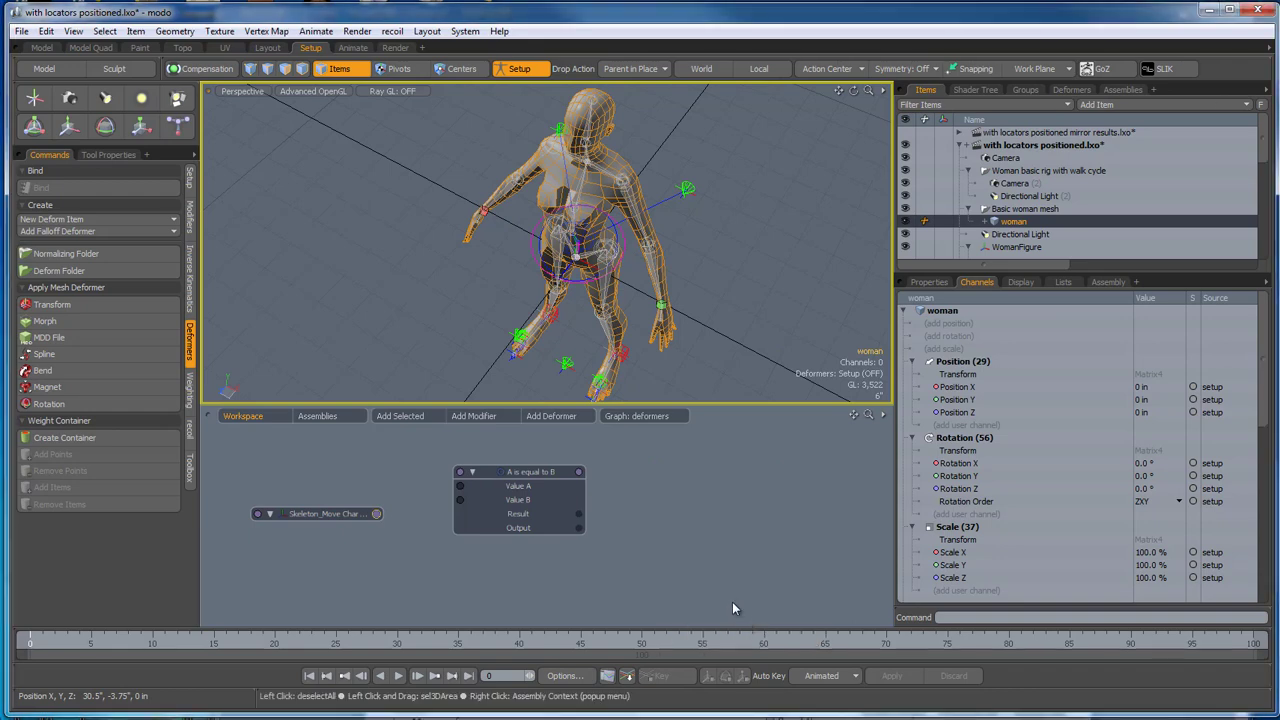
pyautogui.click(323, 515)
pyautogui.rightClick(323, 515)
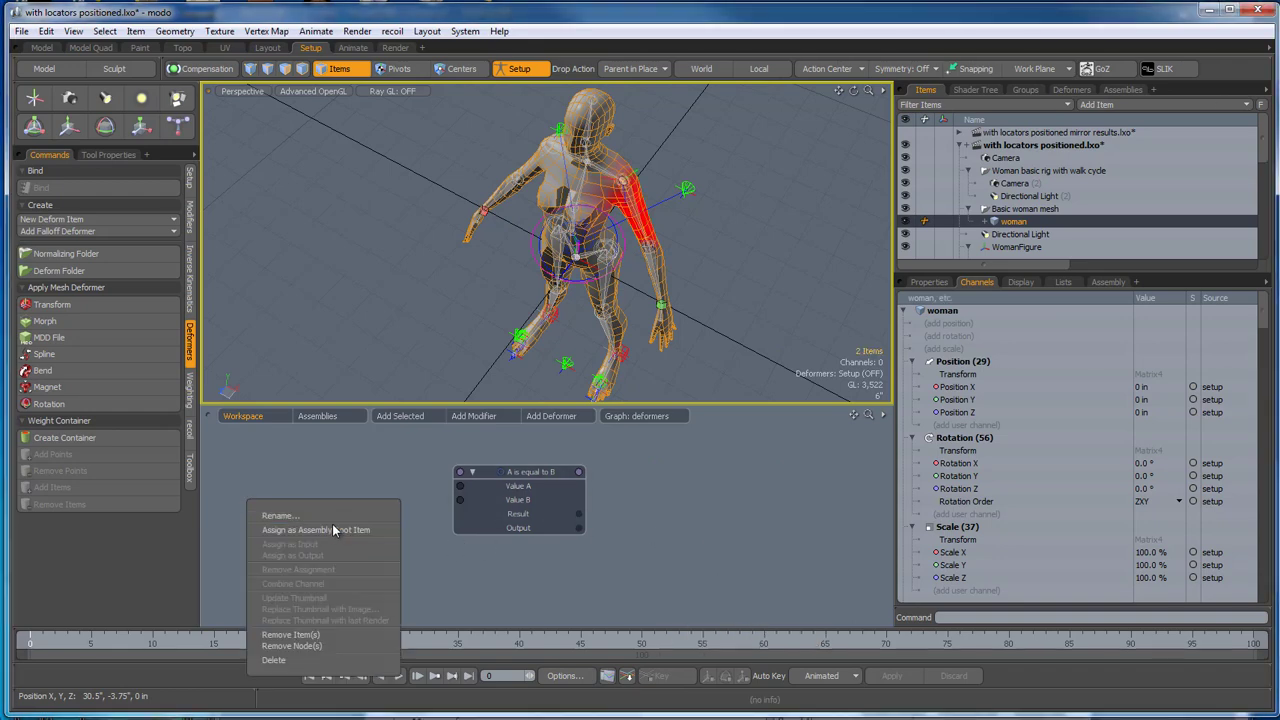
pyautogui.click(329, 643)
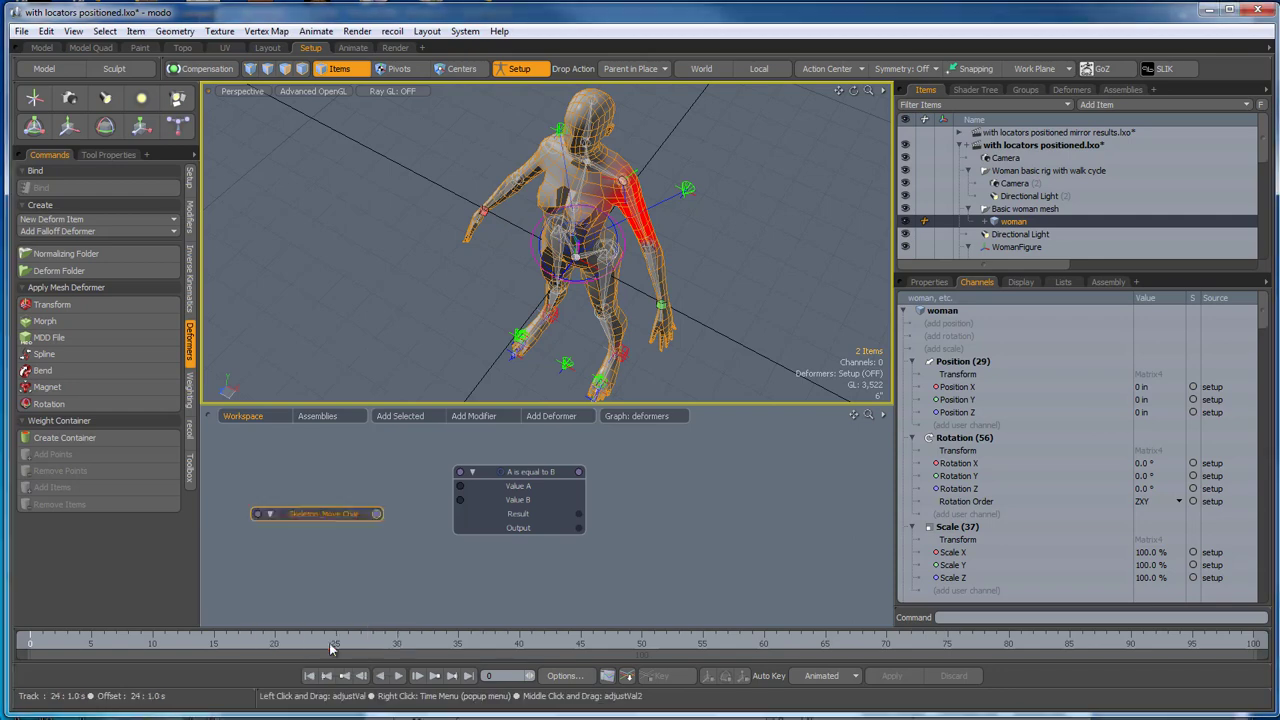
pyautogui.click(716, 506)
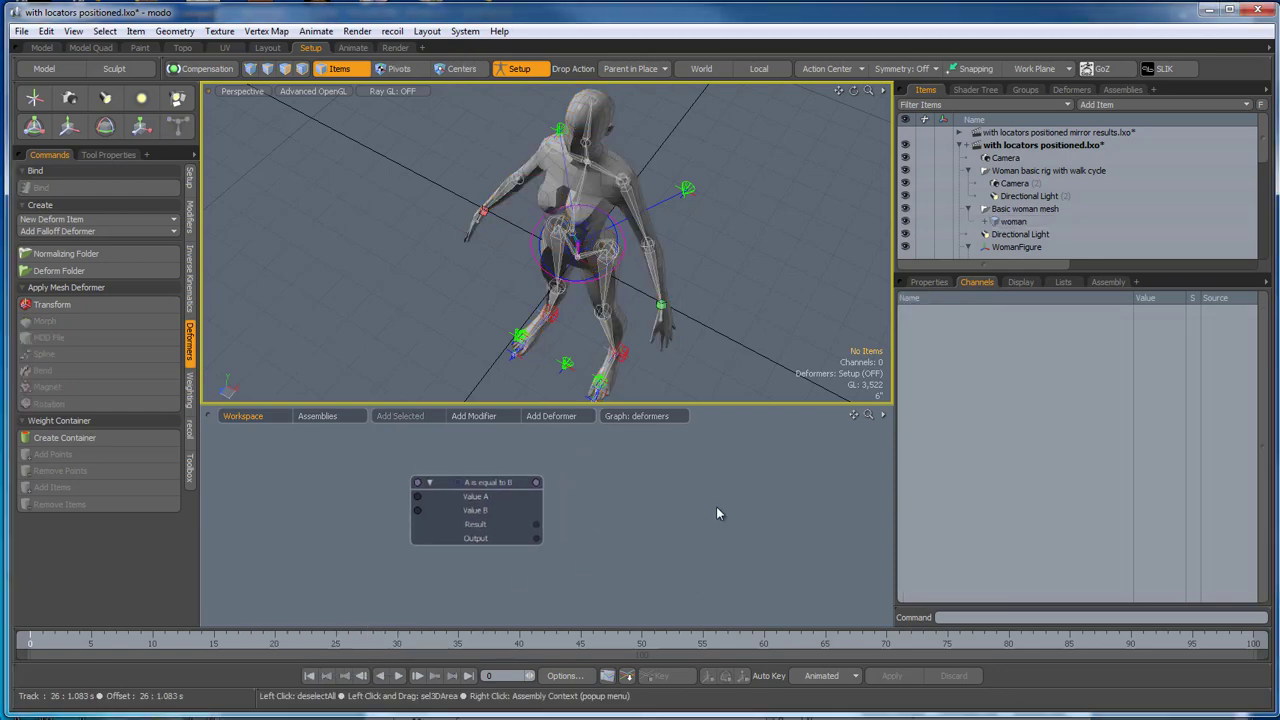
# Add the upper arm joint's Visible channel to the schematic and connect the A is equal to B modifier's Output to it.
pyautogui.click(645, 240)
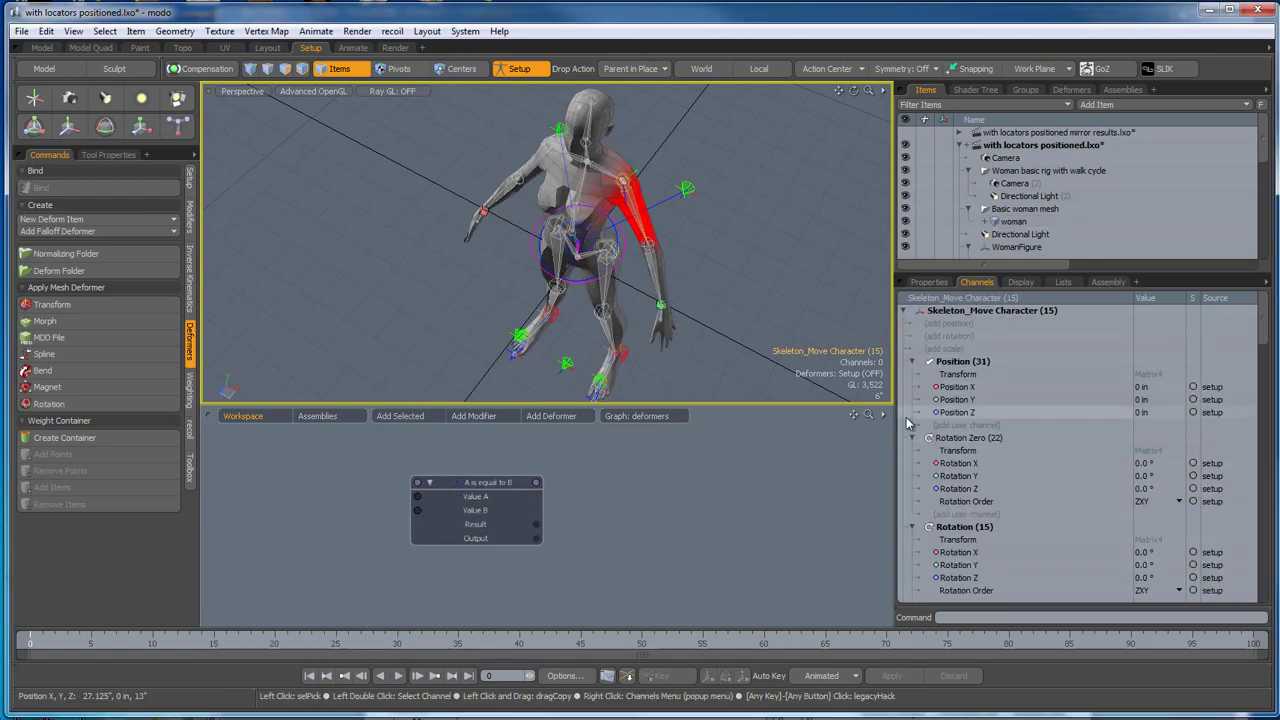
pyautogui.scroll(-10, 977, 473)
pyautogui.scroll(-5, 977, 473)
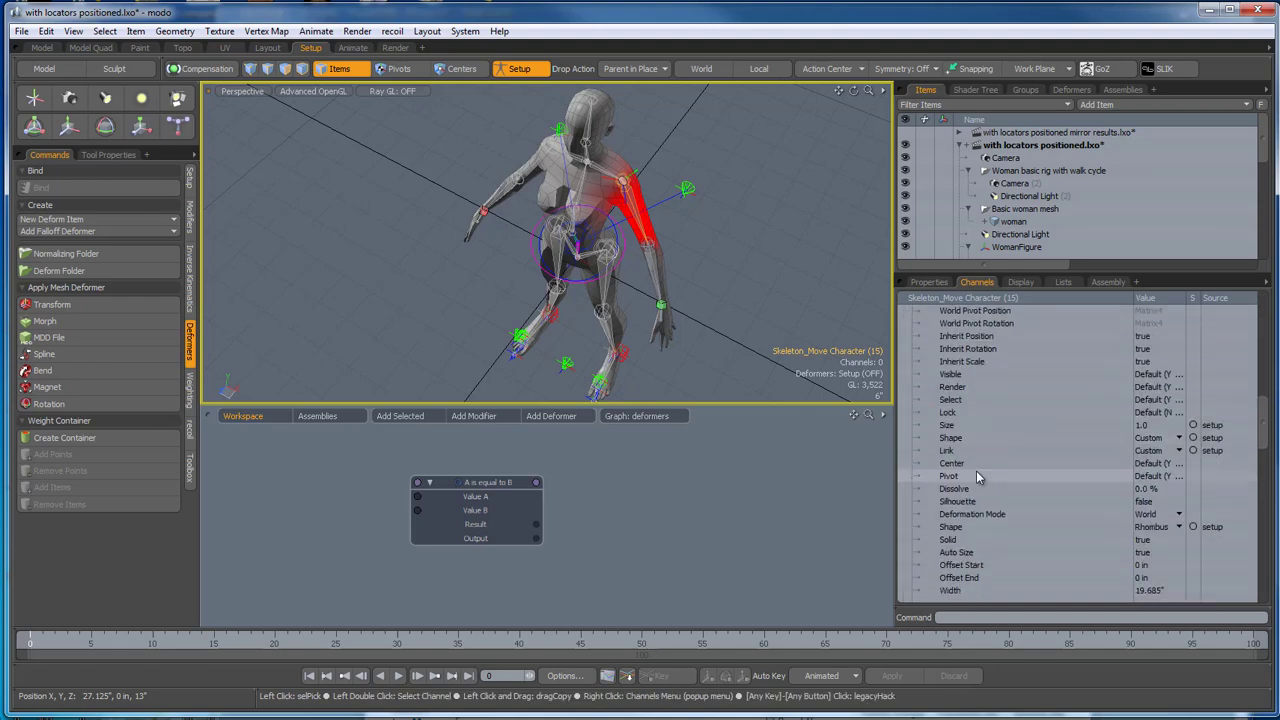
pyautogui.scroll(-5, 977, 476)
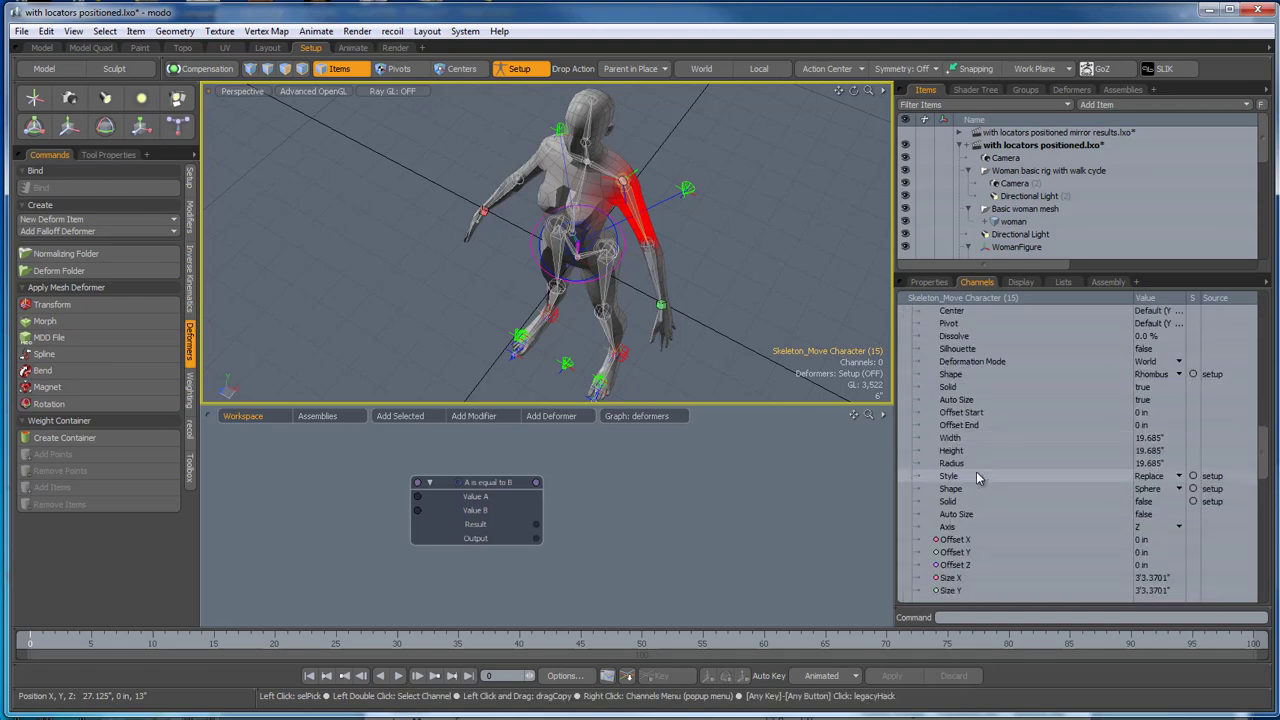
pyautogui.scroll(-10, 976, 471)
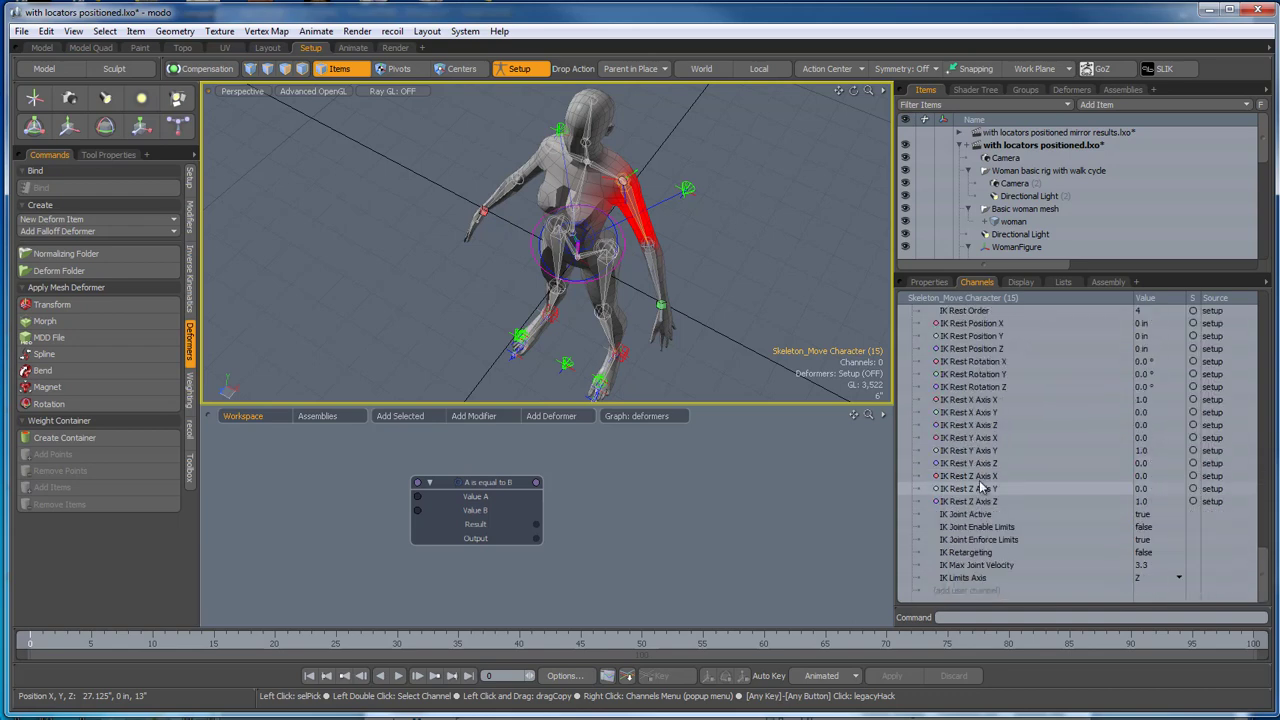
pyautogui.scroll(8, 978, 480)
pyautogui.scroll(3, 982, 492)
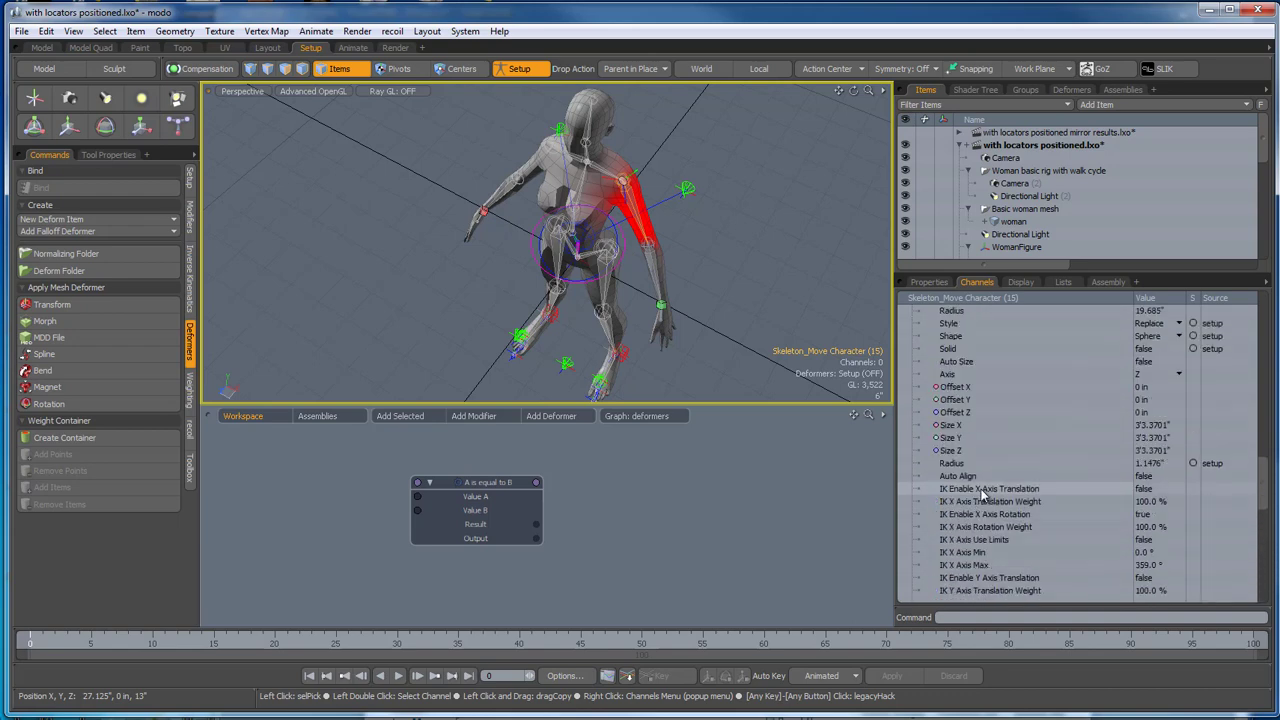
pyautogui.scroll(7, 981, 491)
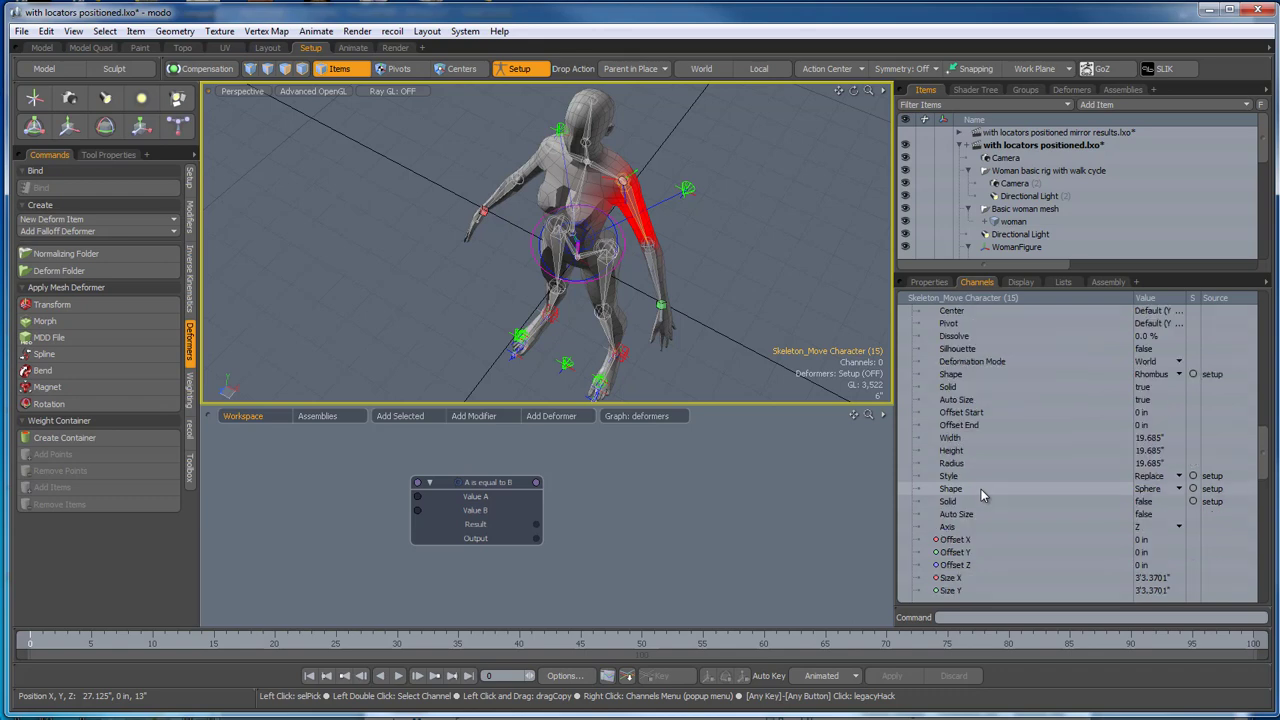
pyautogui.scroll(2, 981, 489)
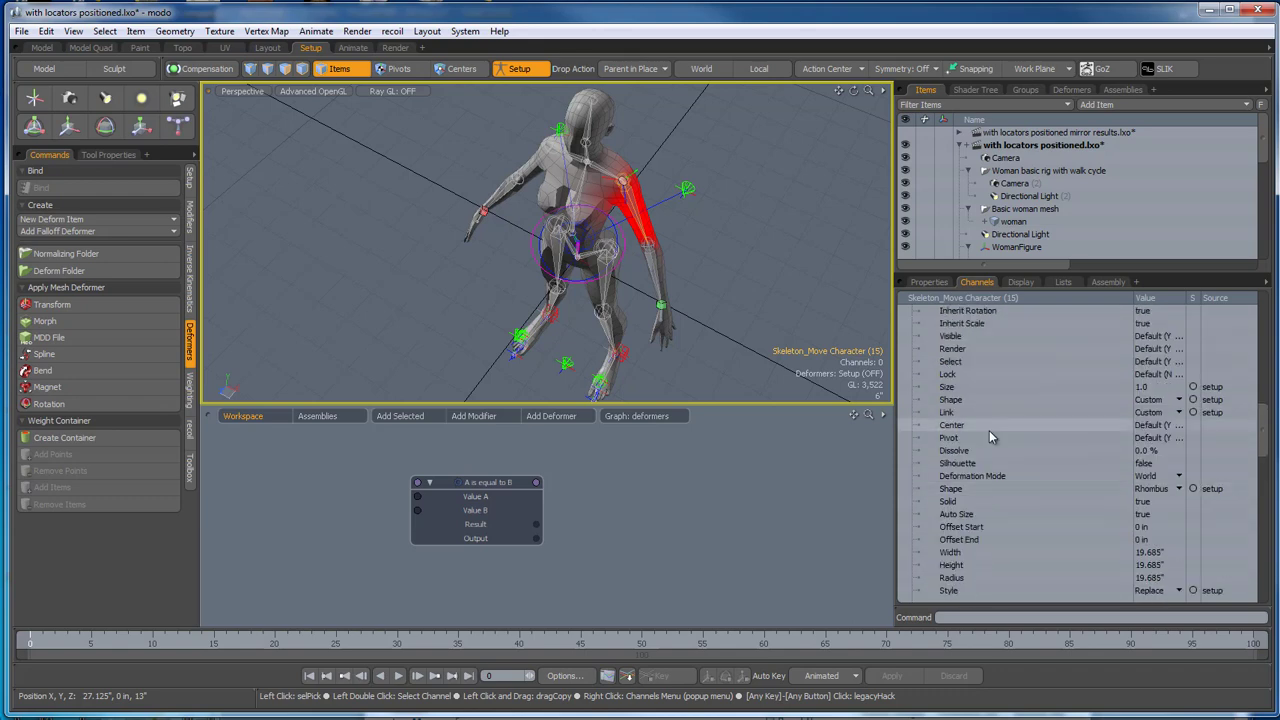
pyautogui.moveTo(960, 343); pyautogui.dragTo(714, 500)
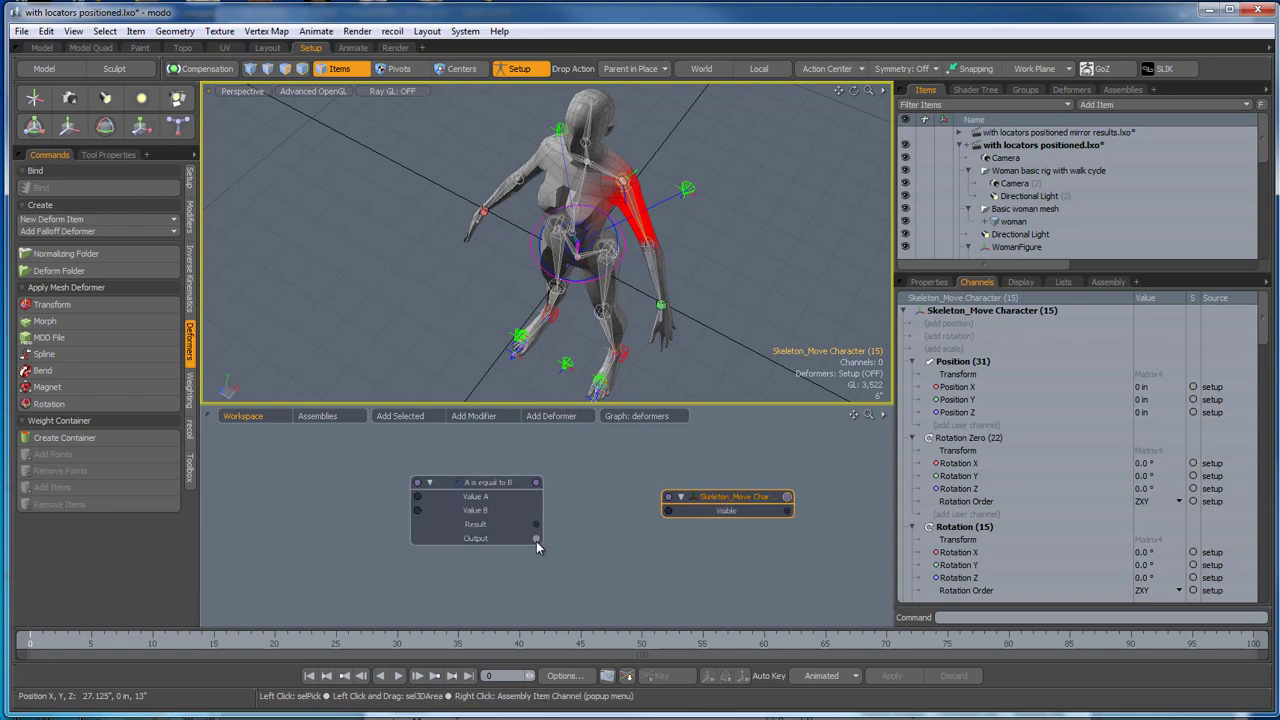
pyautogui.moveTo(536, 541); pyautogui.dragTo(668, 511)
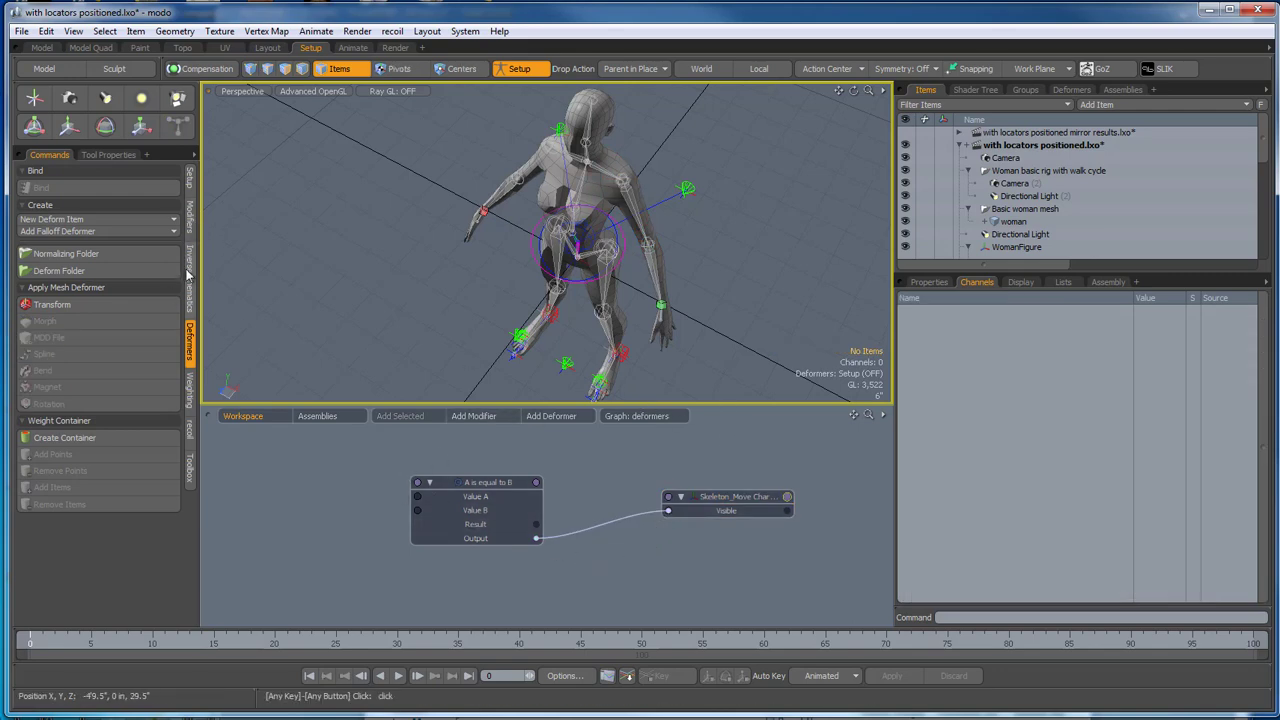
# Bring up the channel and constraint modifier commands and select the upper arm joint in a front view of the character.
pyautogui.click(191, 177)
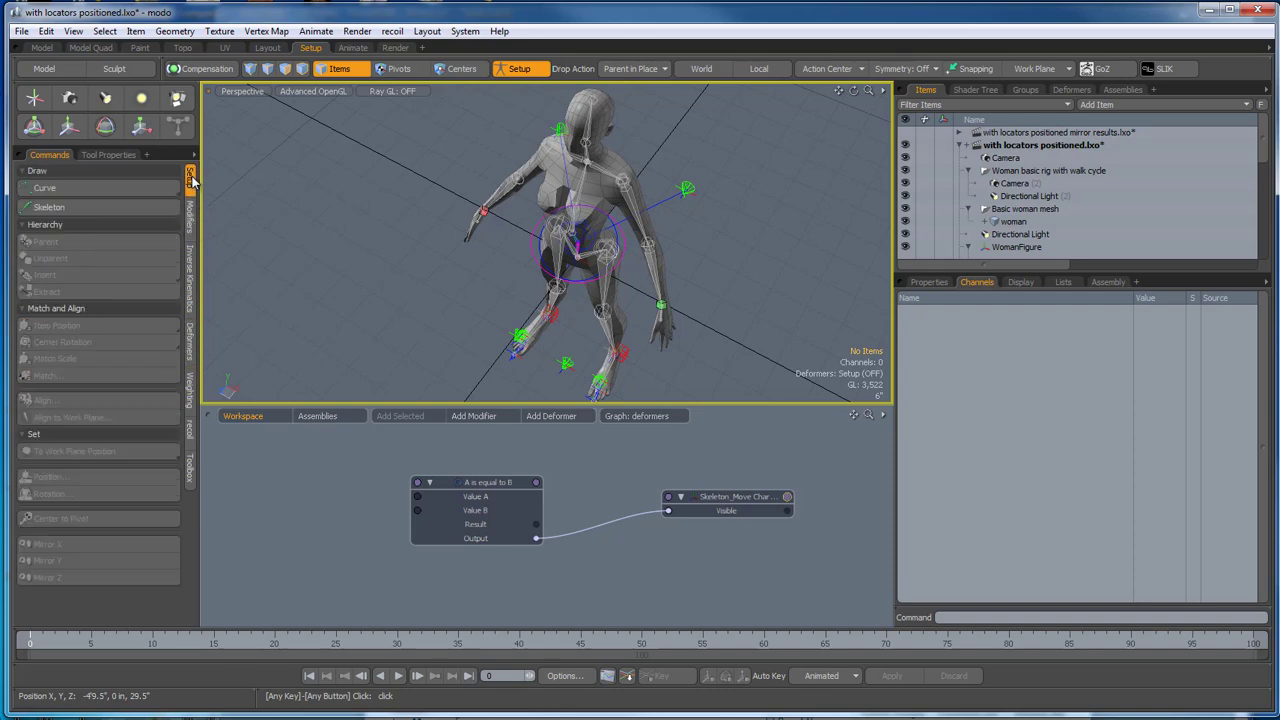
pyautogui.click(190, 206)
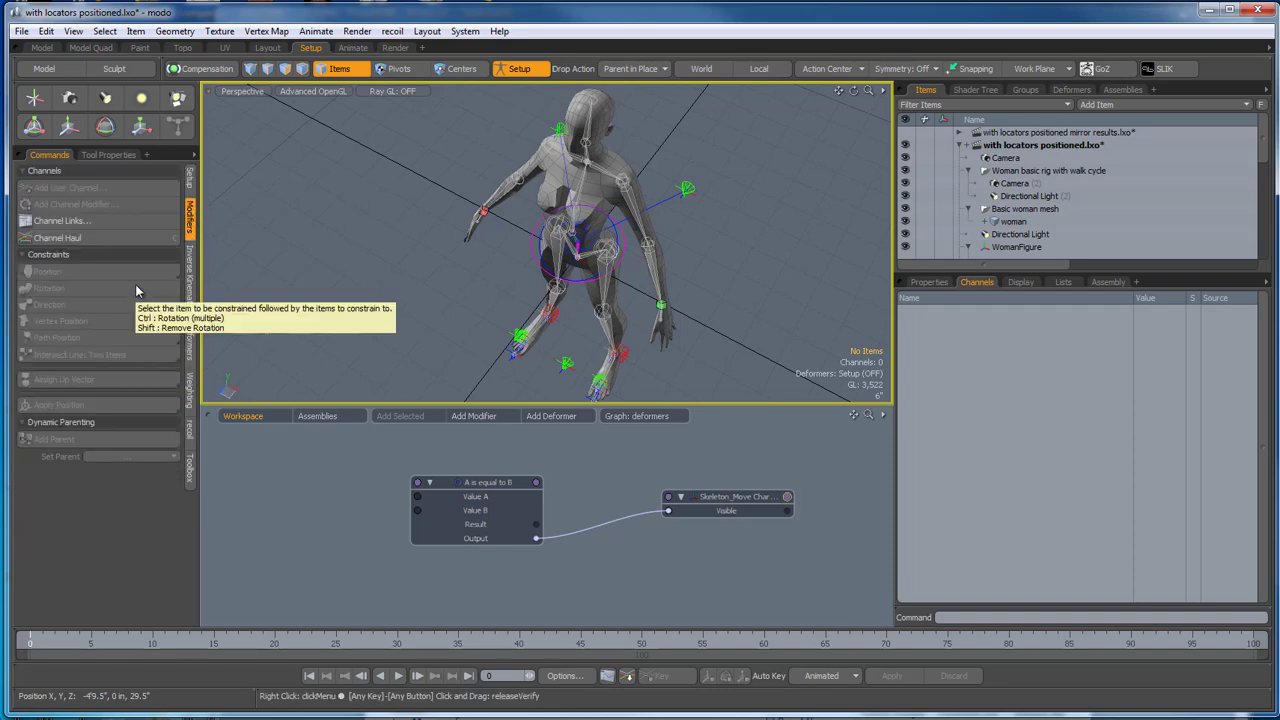
pyautogui.keyDown('alt'); pyautogui.moveTo(351, 324); pyautogui.dragTo(414, 239); pyautogui.keyUp('alt')
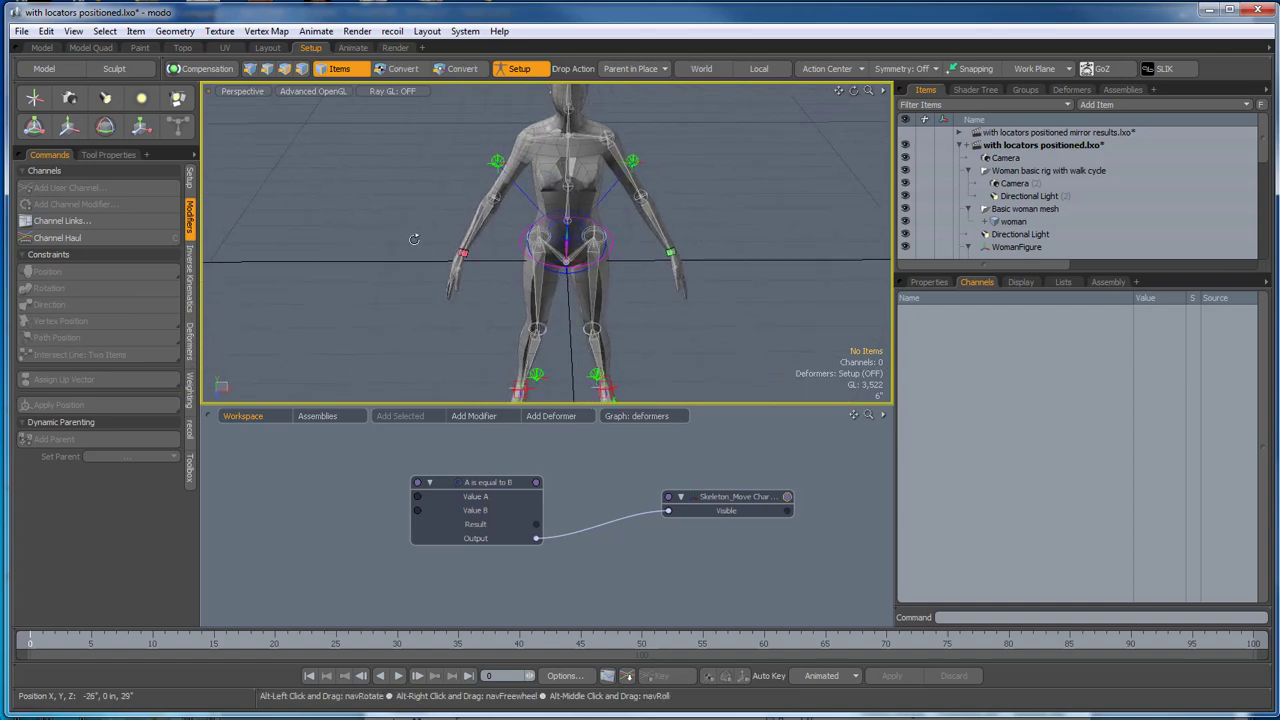
pyautogui.click(617, 158)
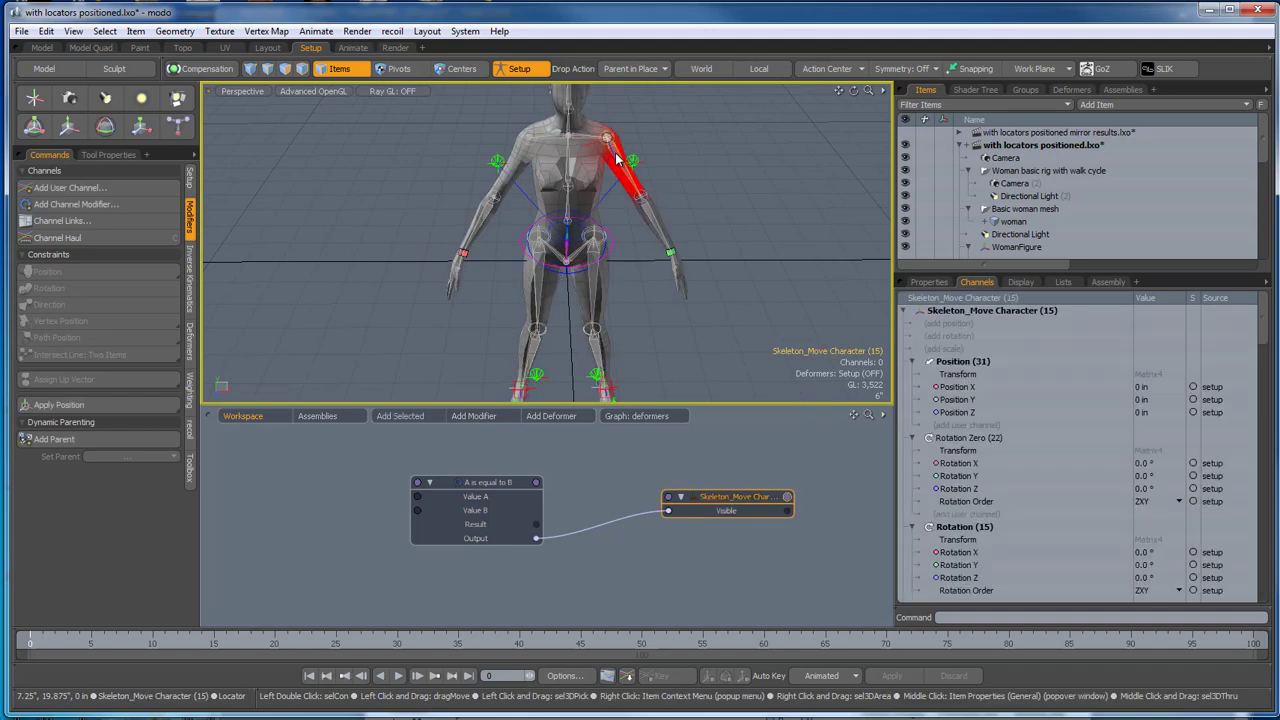
pyautogui.keyDown('alt'); pyautogui.moveTo(731, 246); pyautogui.dragTo(732, 218); pyautogui.keyUp('alt')
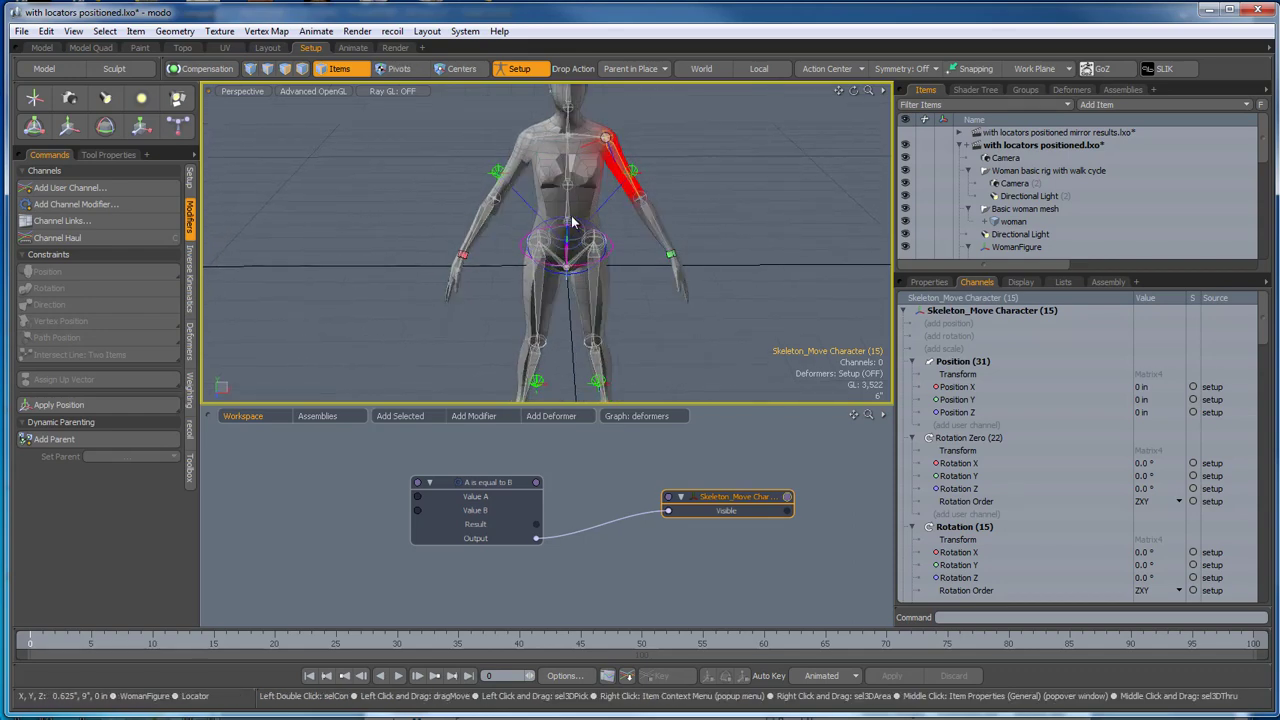
pyautogui.scroll(3, 568, 240)
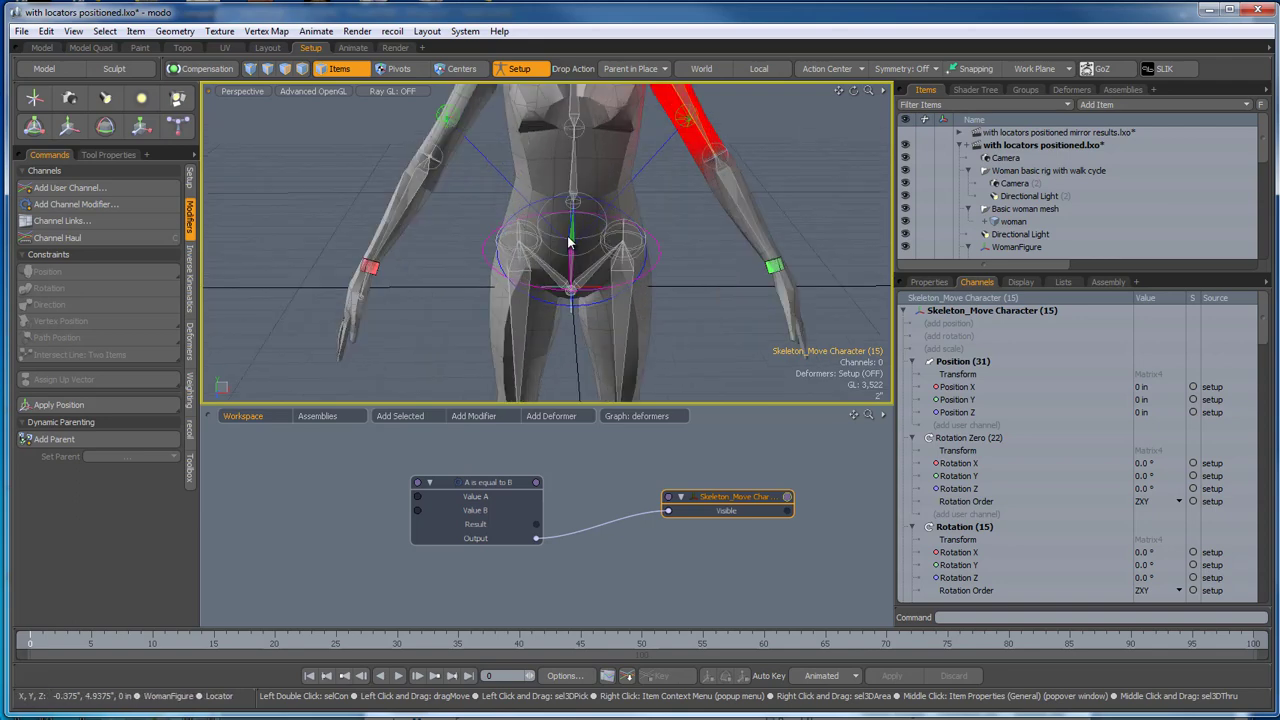
pyautogui.scroll(-2, 570, 240)
pyautogui.press('y')
pyautogui.scroll(-2, 560, 245)
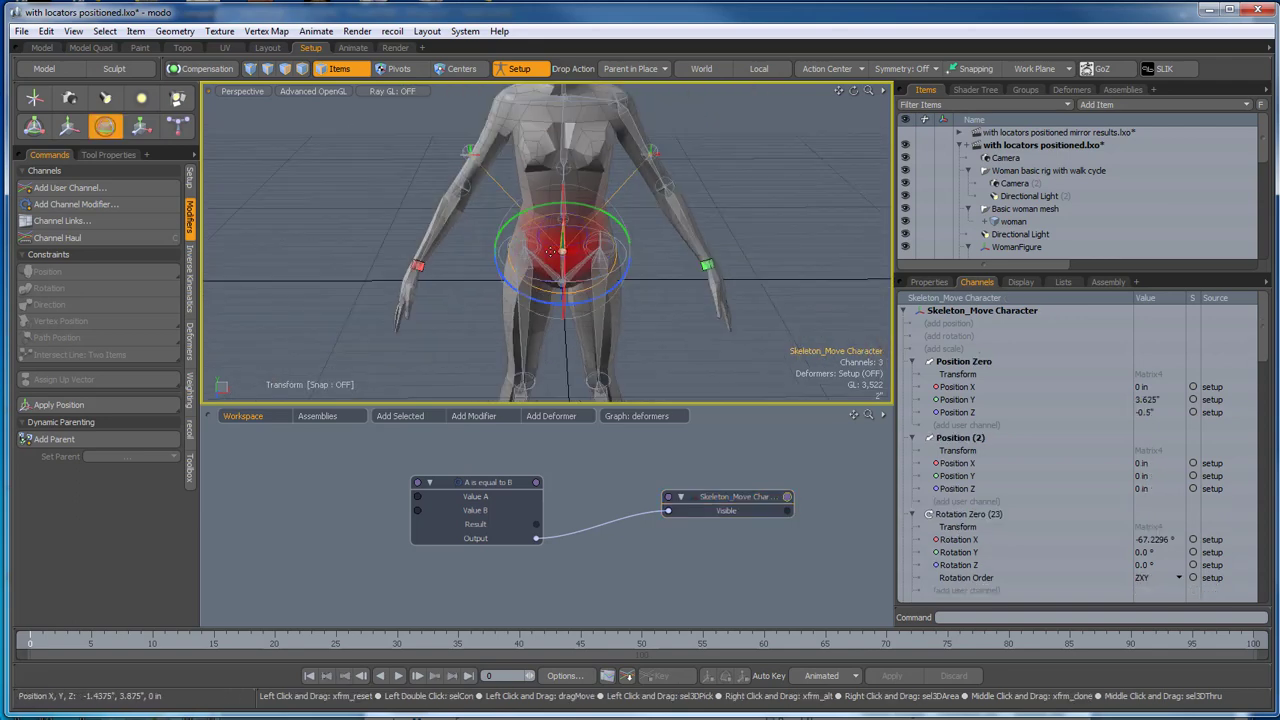
pyautogui.scroll(-2, 549, 250)
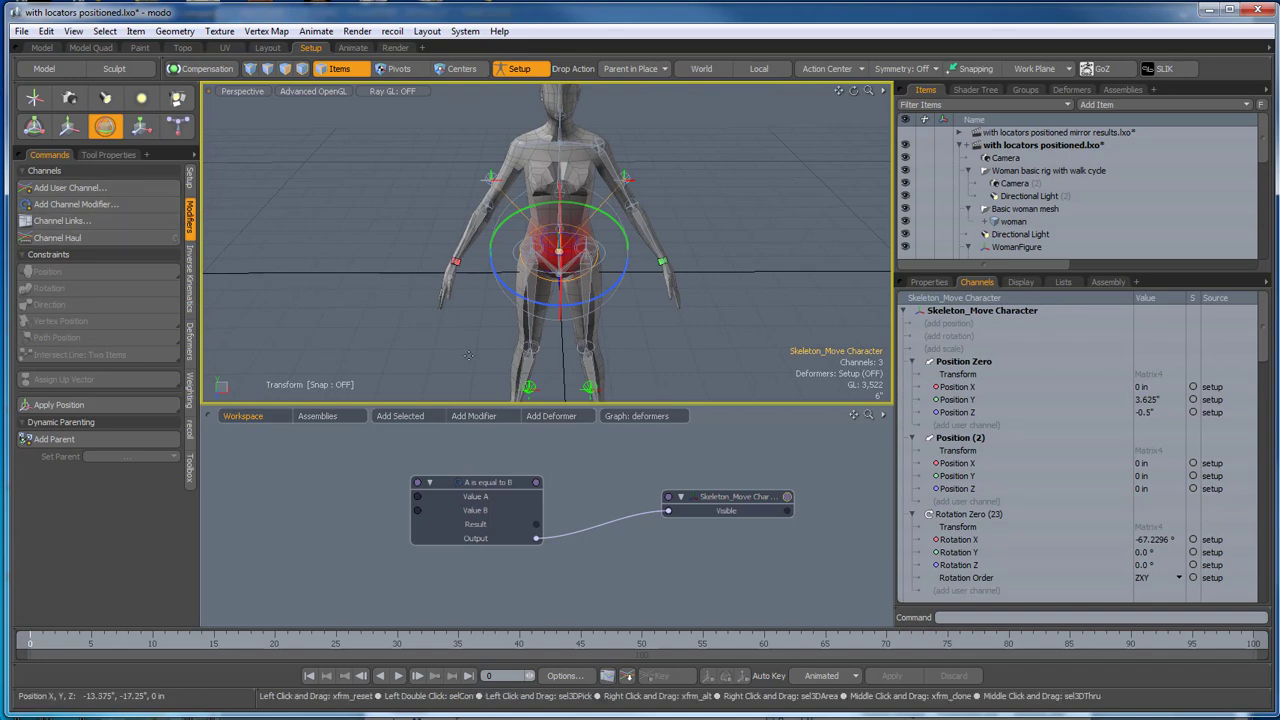
pyautogui.press('q')
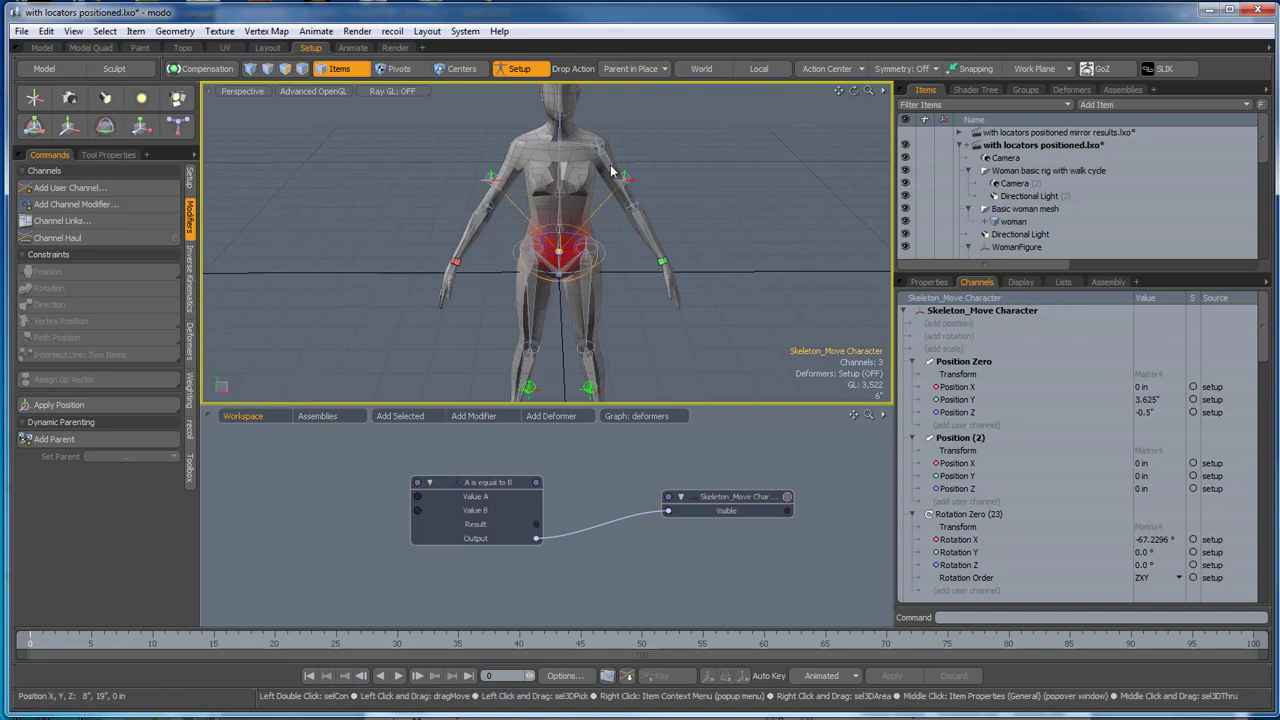
# Start a new user channel on the upper arm joint and name it IK Blend.
pyautogui.click(611, 172)
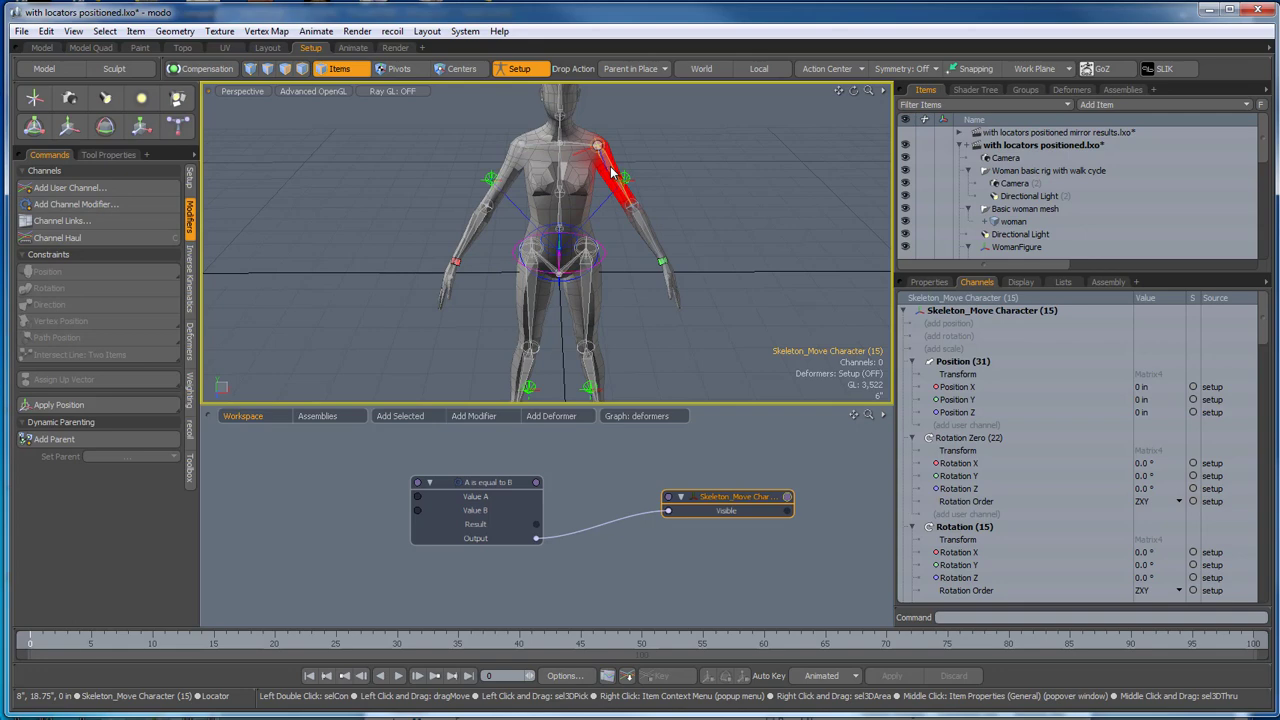
pyautogui.click(97, 189)
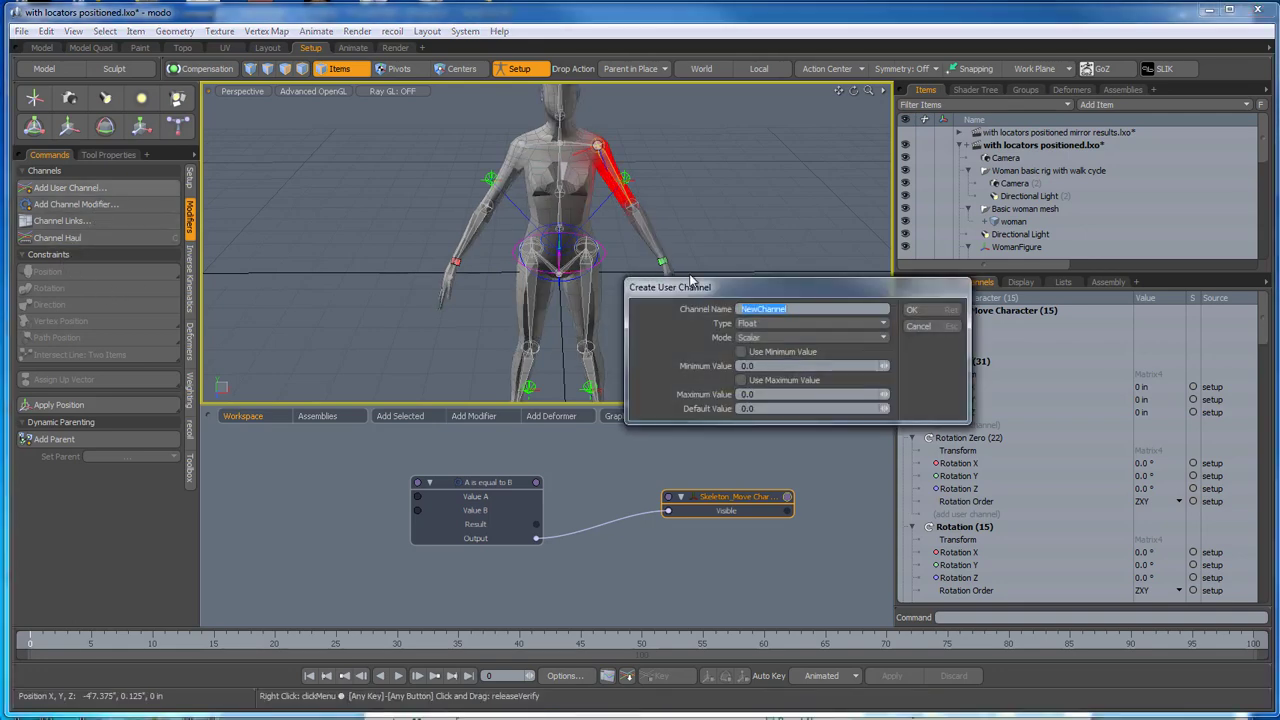
pyautogui.write('I')
pyautogui.write('K bLEND')
pyautogui.press('BackSpace')
pyautogui.press('BackSpace')
pyautogui.press('BackSpace')
pyautogui.press('BackSpace')
pyautogui.press('BackSpace')
pyautogui.write('Blend')
# Create the channel as a scalar Percentage with the minimum value enabled and a maximum value of 100, accepting the cleaned-up name.
pyautogui.click(811, 338)
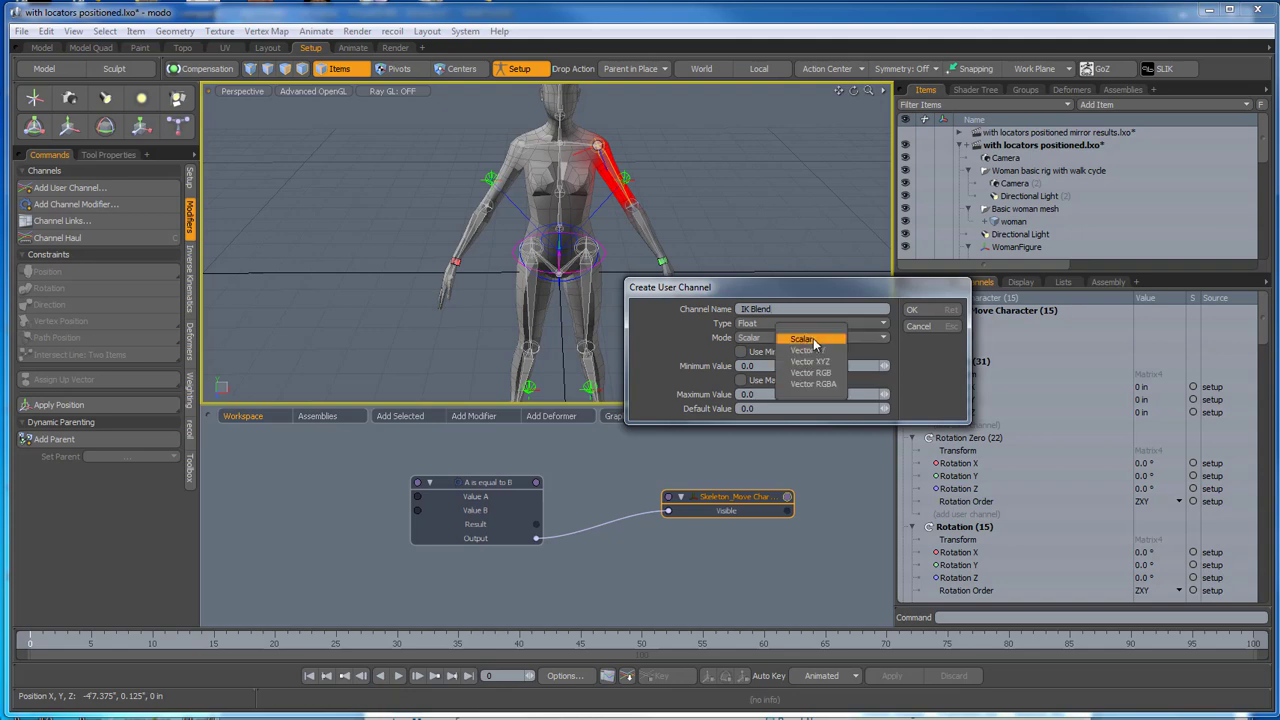
pyautogui.click(813, 340)
pyautogui.click(805, 325)
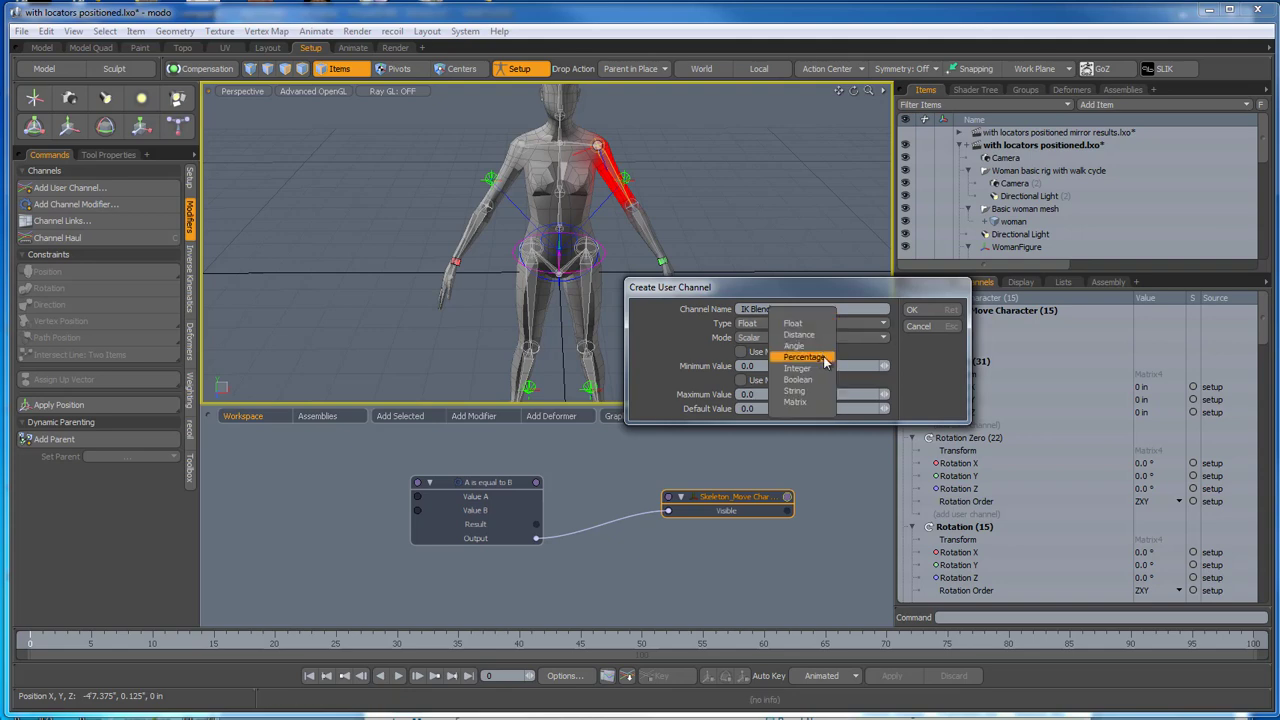
pyautogui.click(824, 358)
pyautogui.click(741, 352)
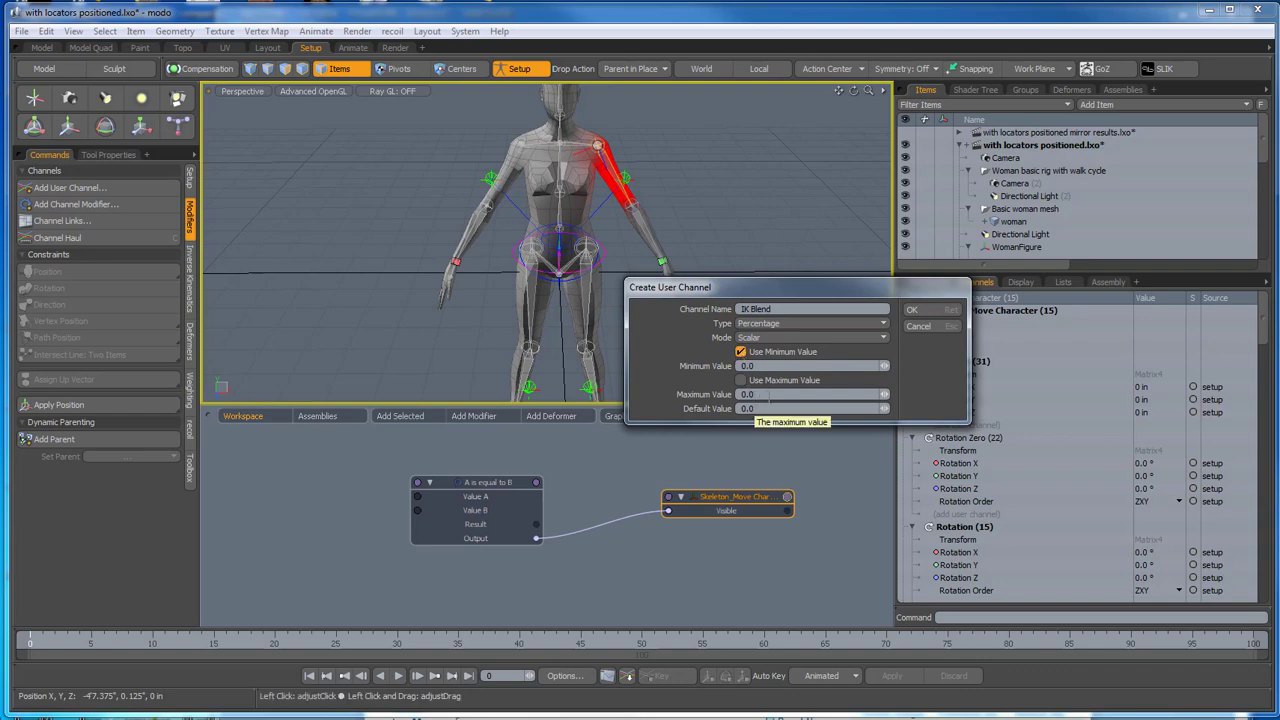
pyautogui.click(750, 395)
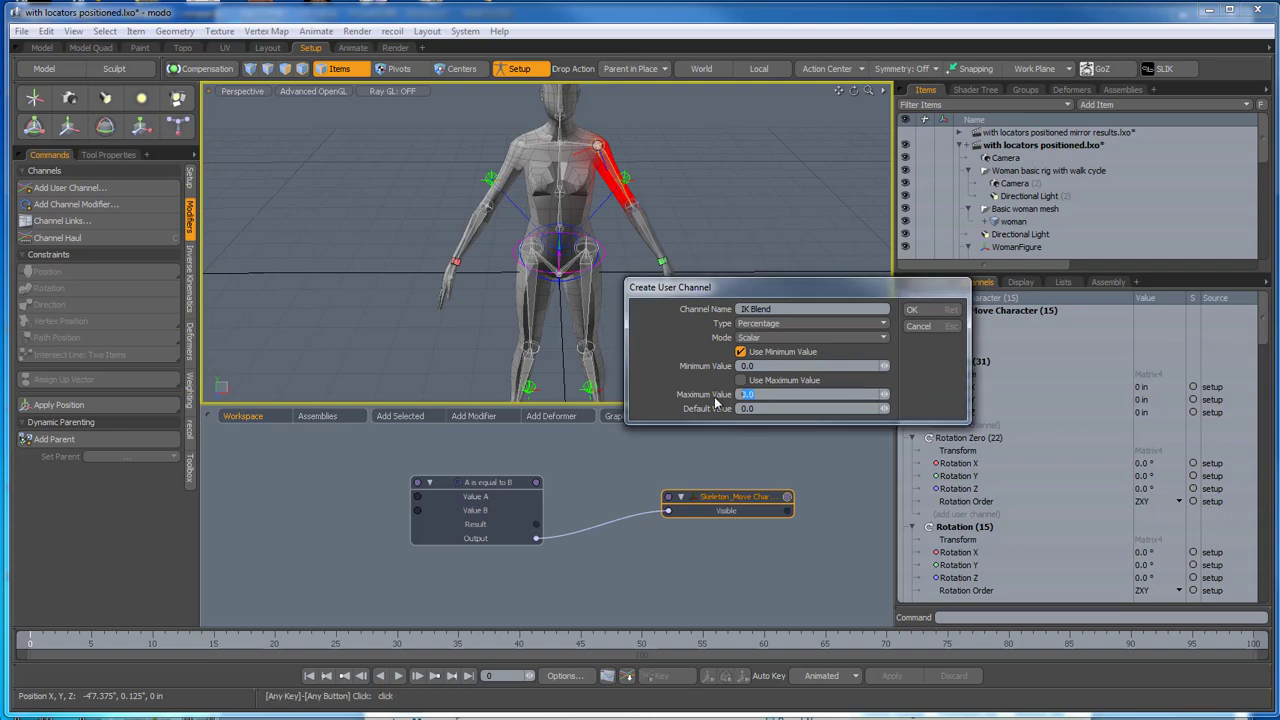
pyautogui.write('1')
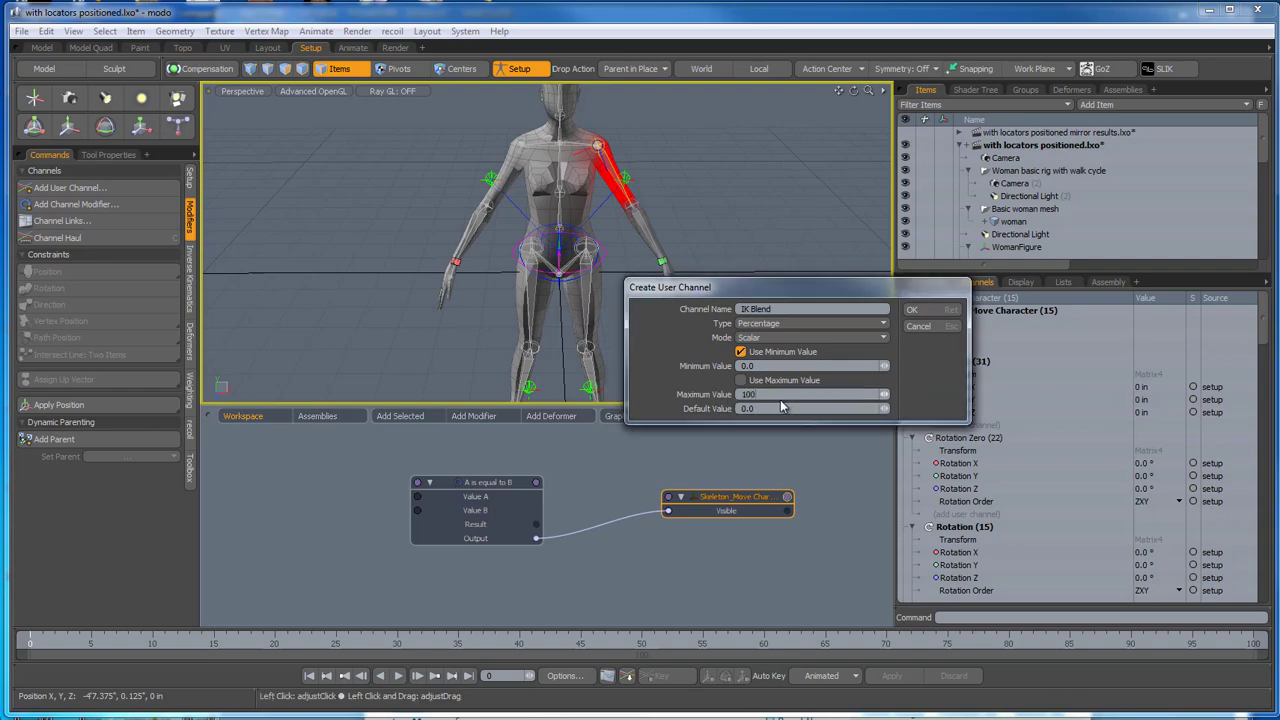
pyautogui.click(928, 312)
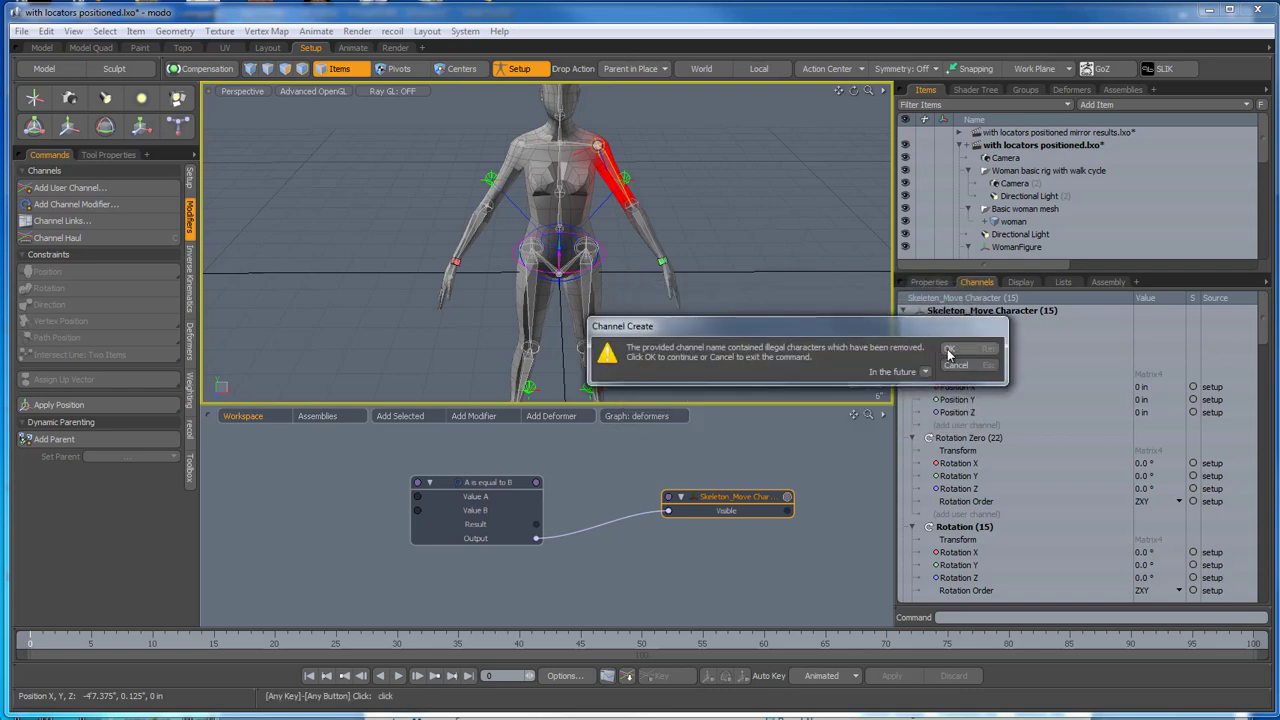
pyautogui.click(948, 350)
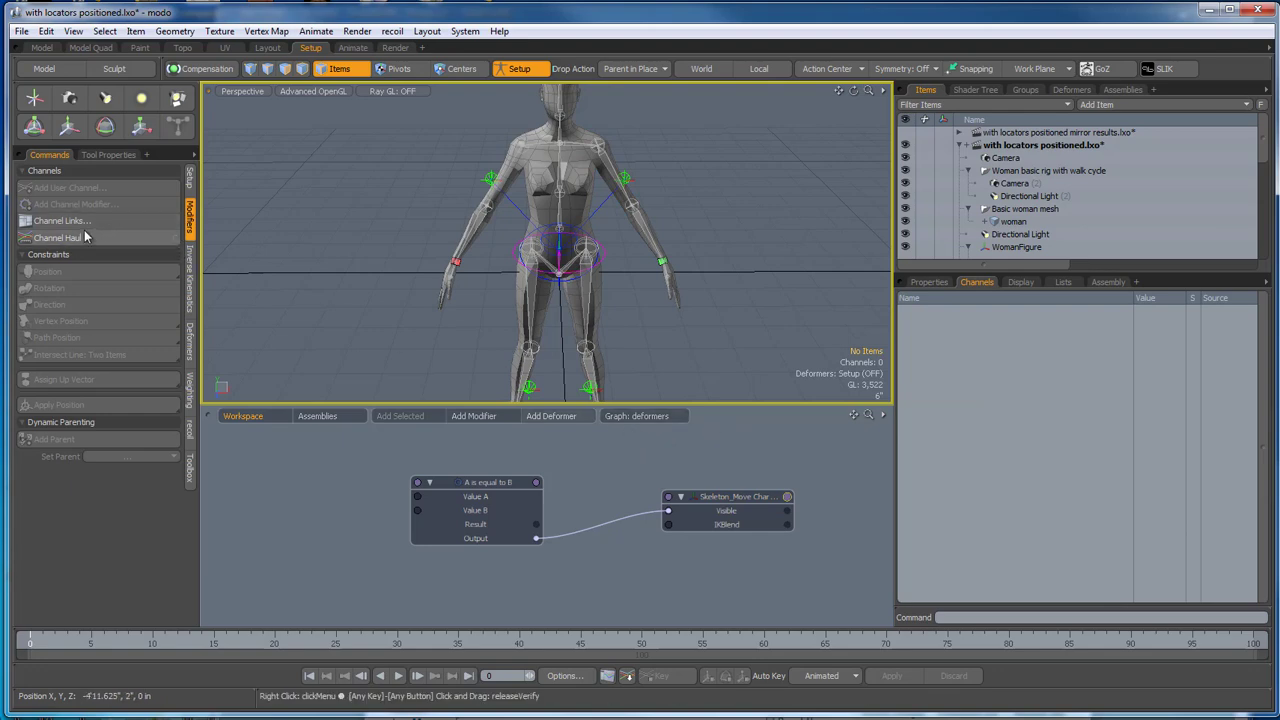
# Add a Boolean user channel named Ik VisableStwicth to the upper arm joint, accepting the cleaned-up name.
pyautogui.click(614, 180)
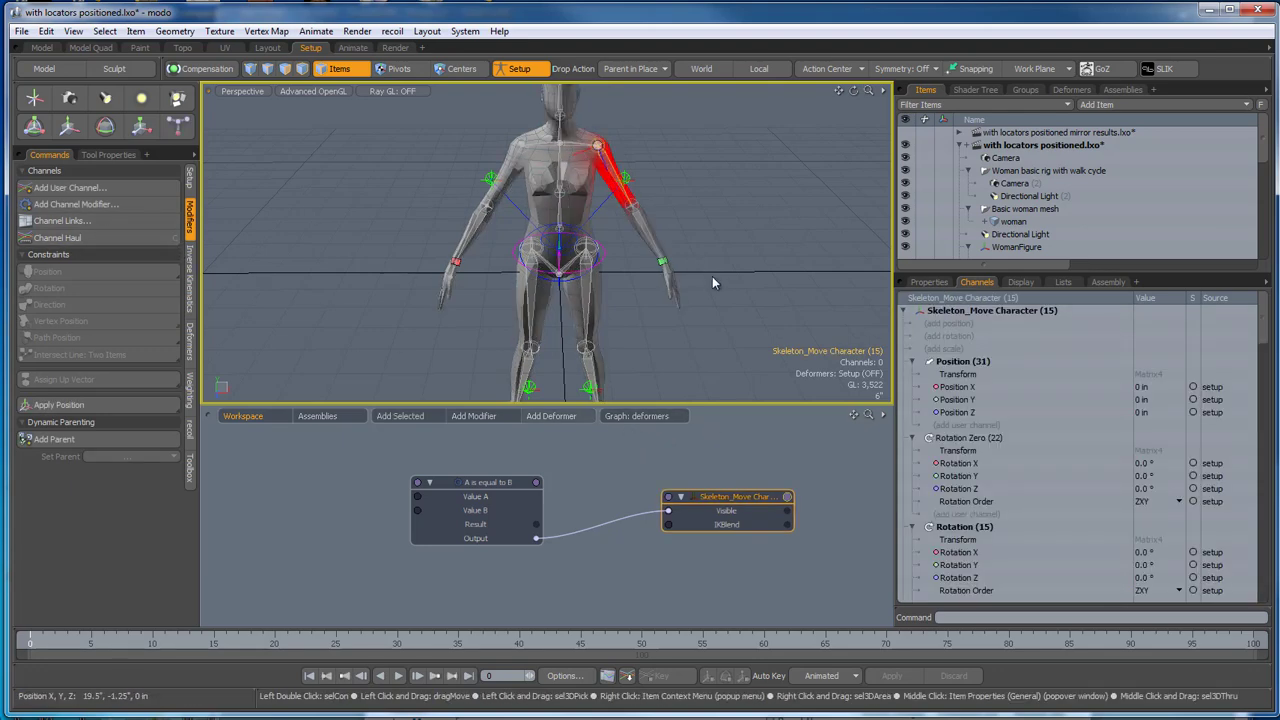
pyautogui.click(104, 189)
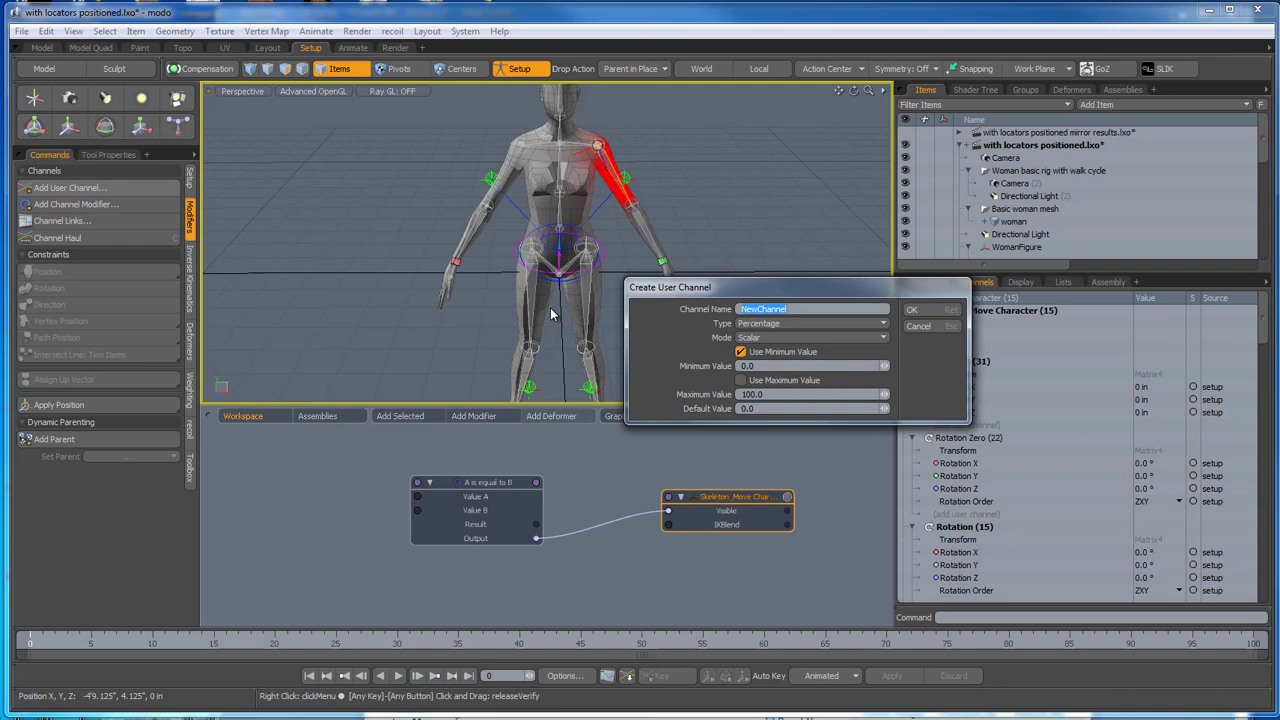
pyautogui.write('Ik VisableStwitch')
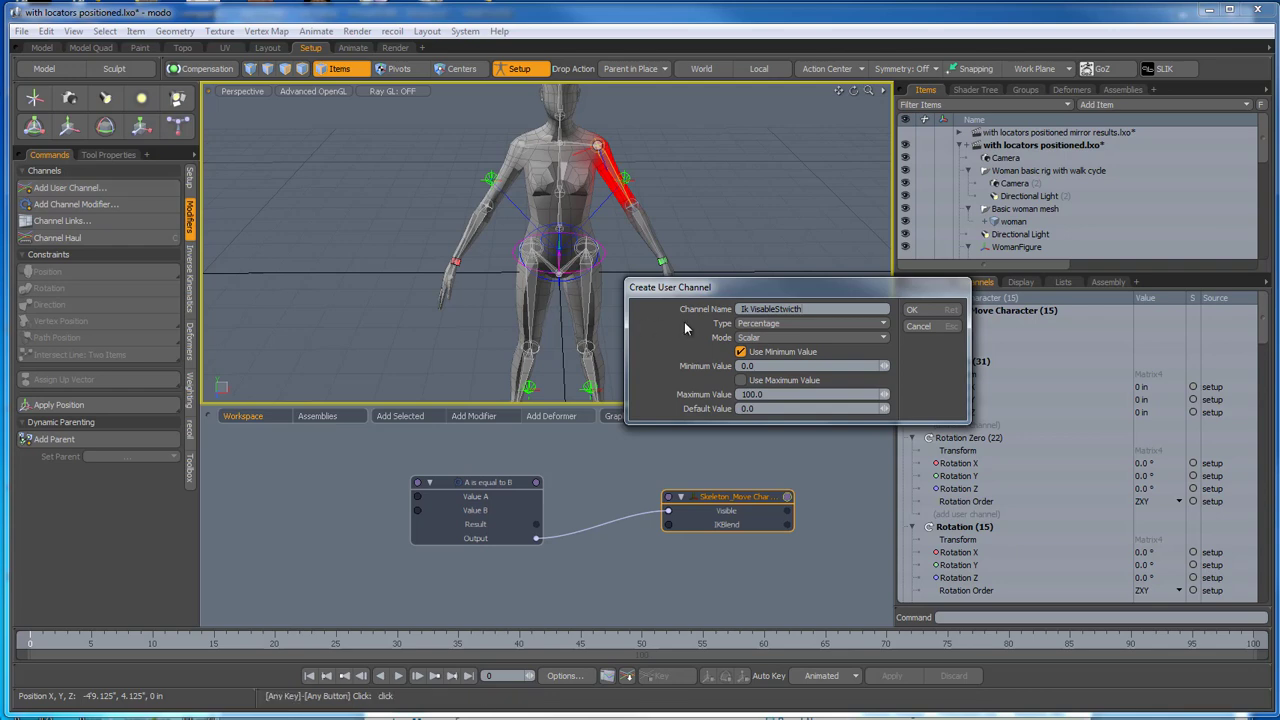
pyautogui.click(783, 324)
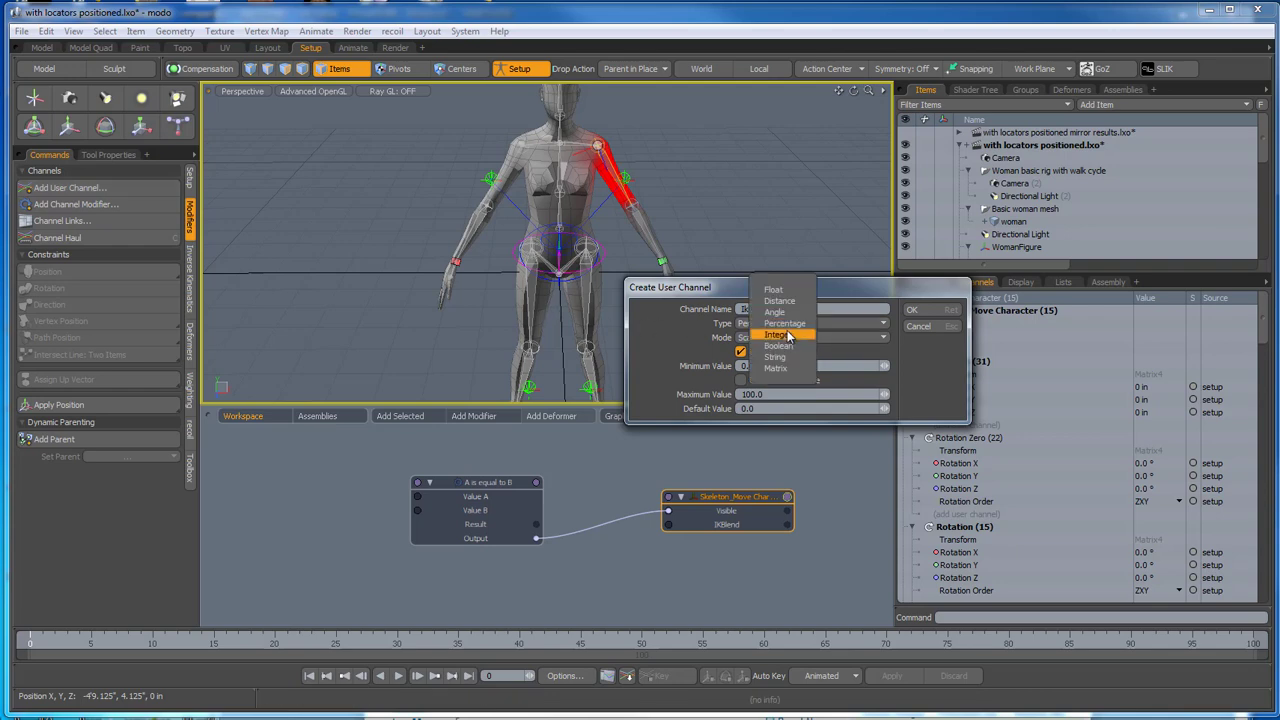
pyautogui.click(784, 345)
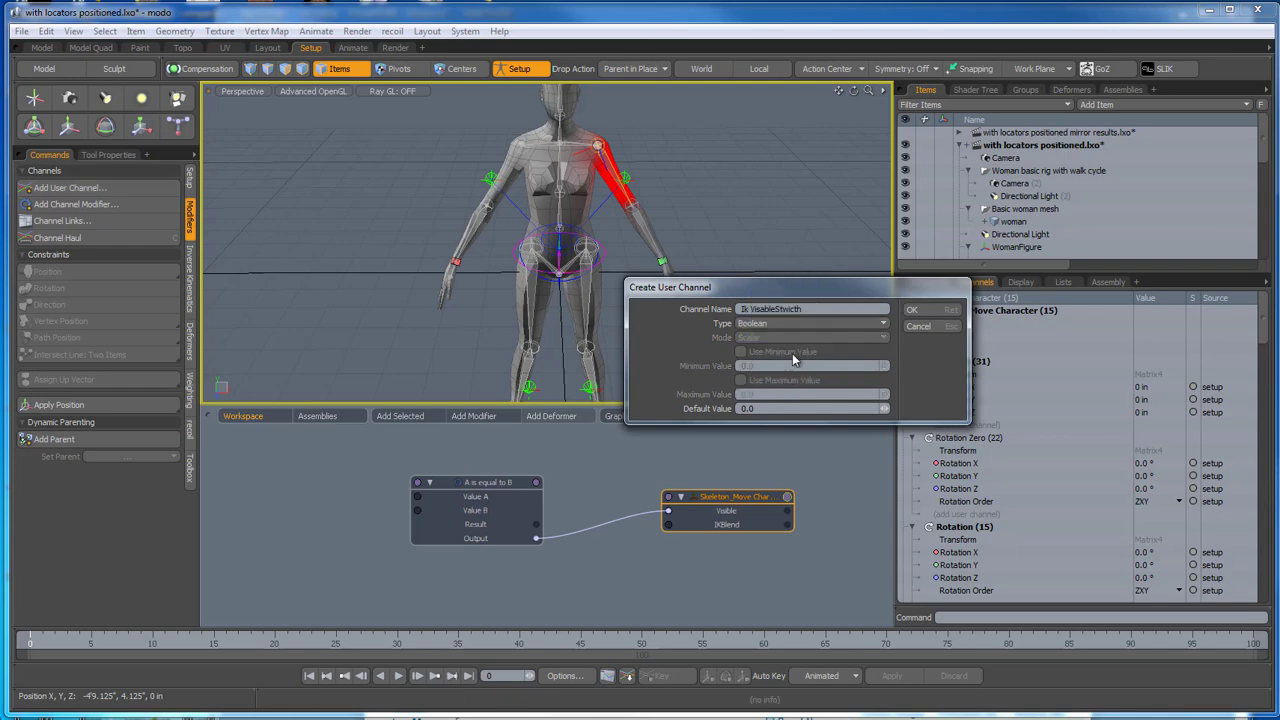
pyautogui.click(914, 310)
pyautogui.click(949, 354)
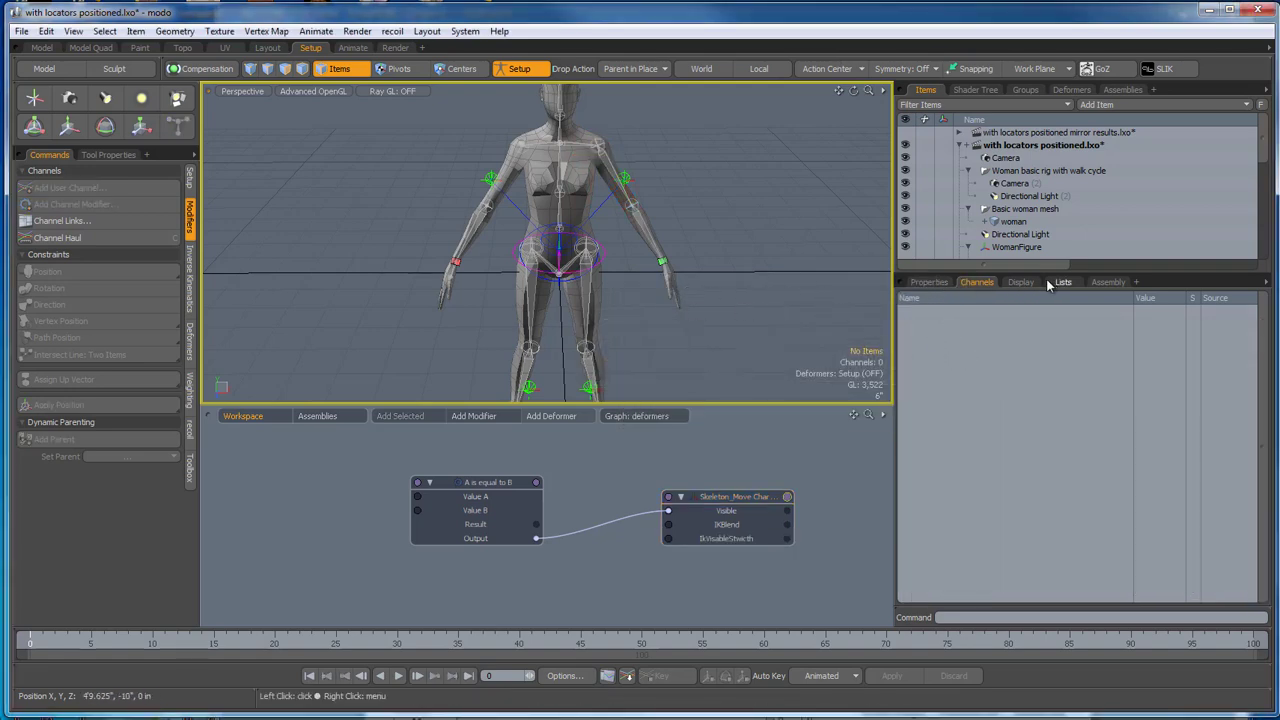
# Examine the IKBlend and IkVisableStwicth user channels at the end of the upper arm joint's channel list.
pyautogui.click(928, 283)
pyautogui.click(1108, 283)
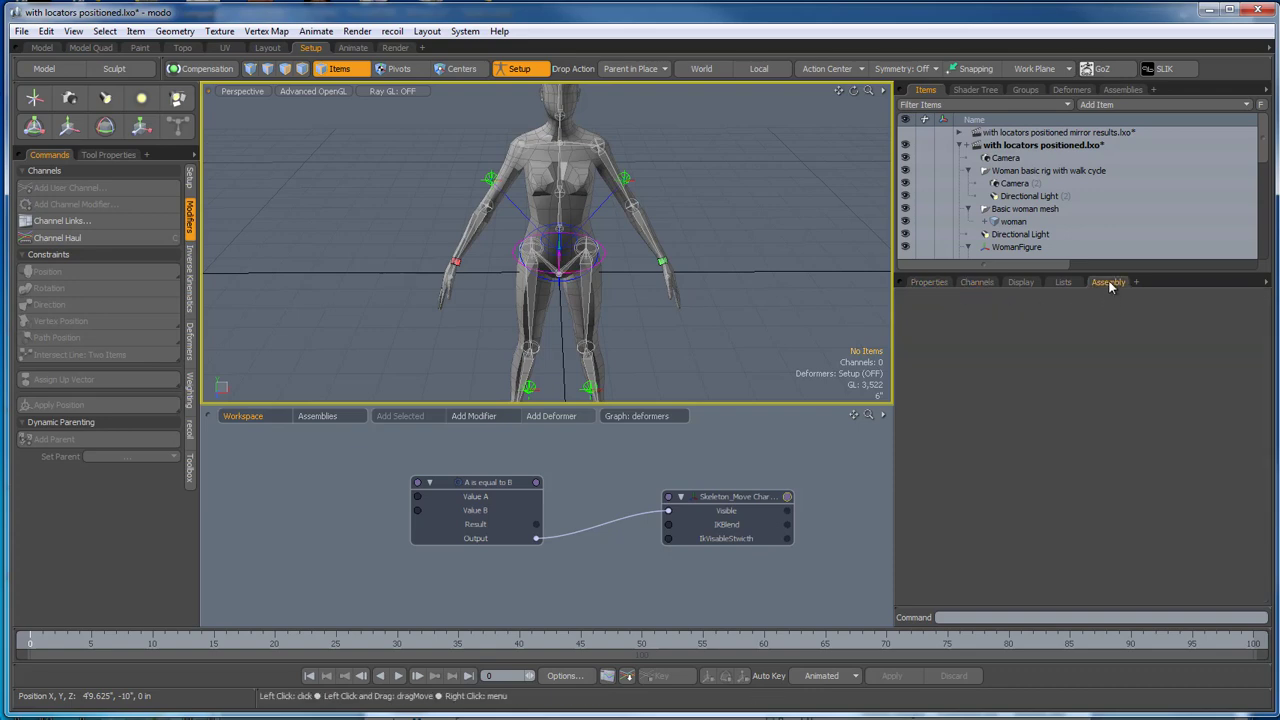
pyautogui.click(1063, 283)
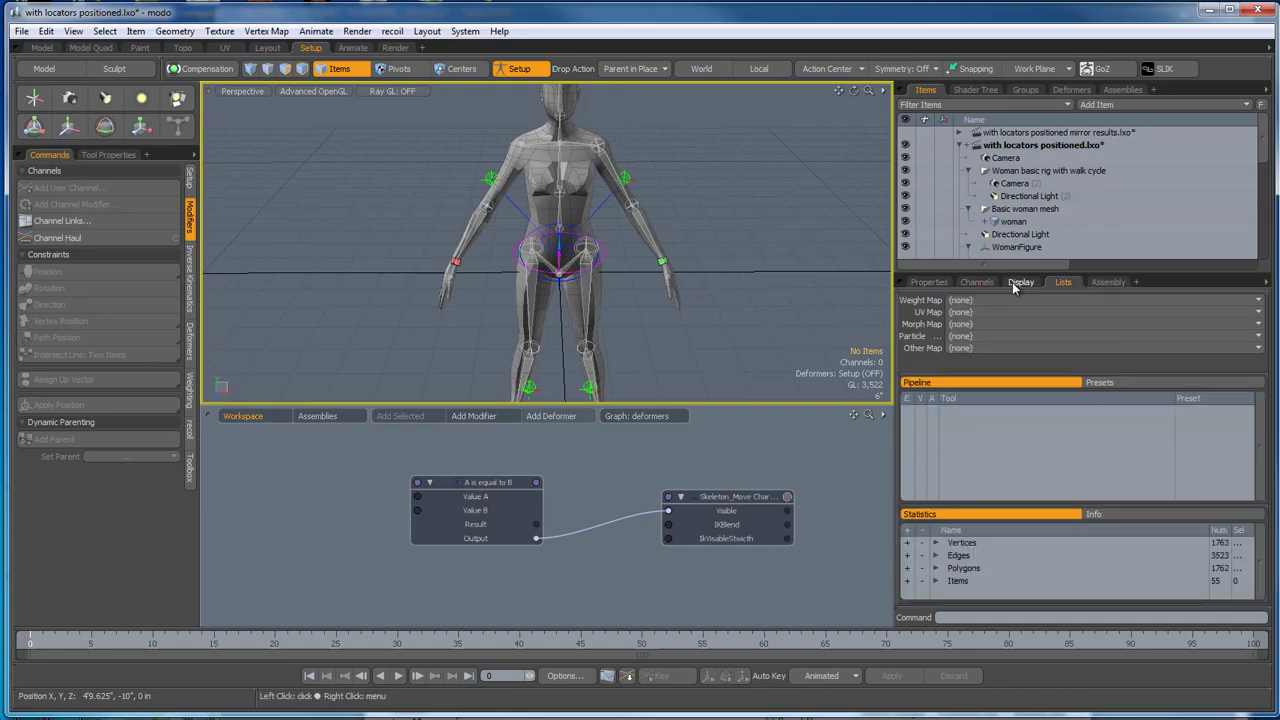
pyautogui.click(1022, 283)
pyautogui.click(977, 283)
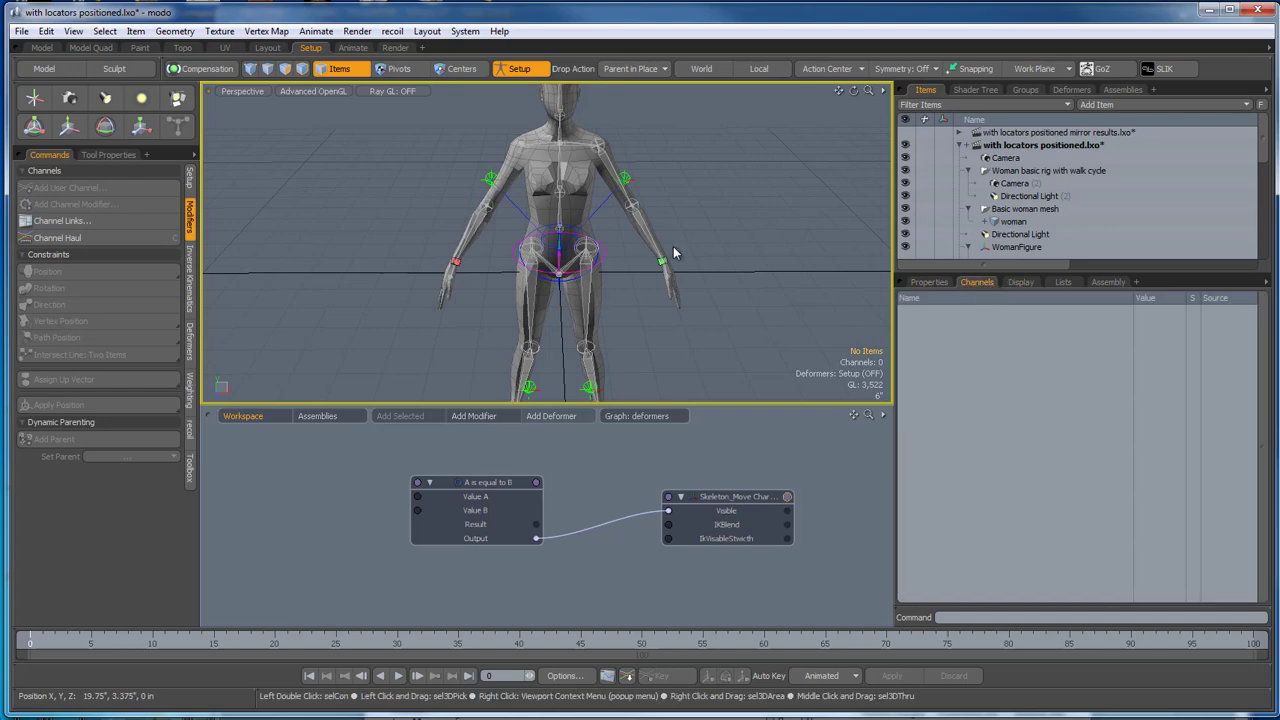
pyautogui.click(615, 172)
pyautogui.scroll(-15, 1007, 495)
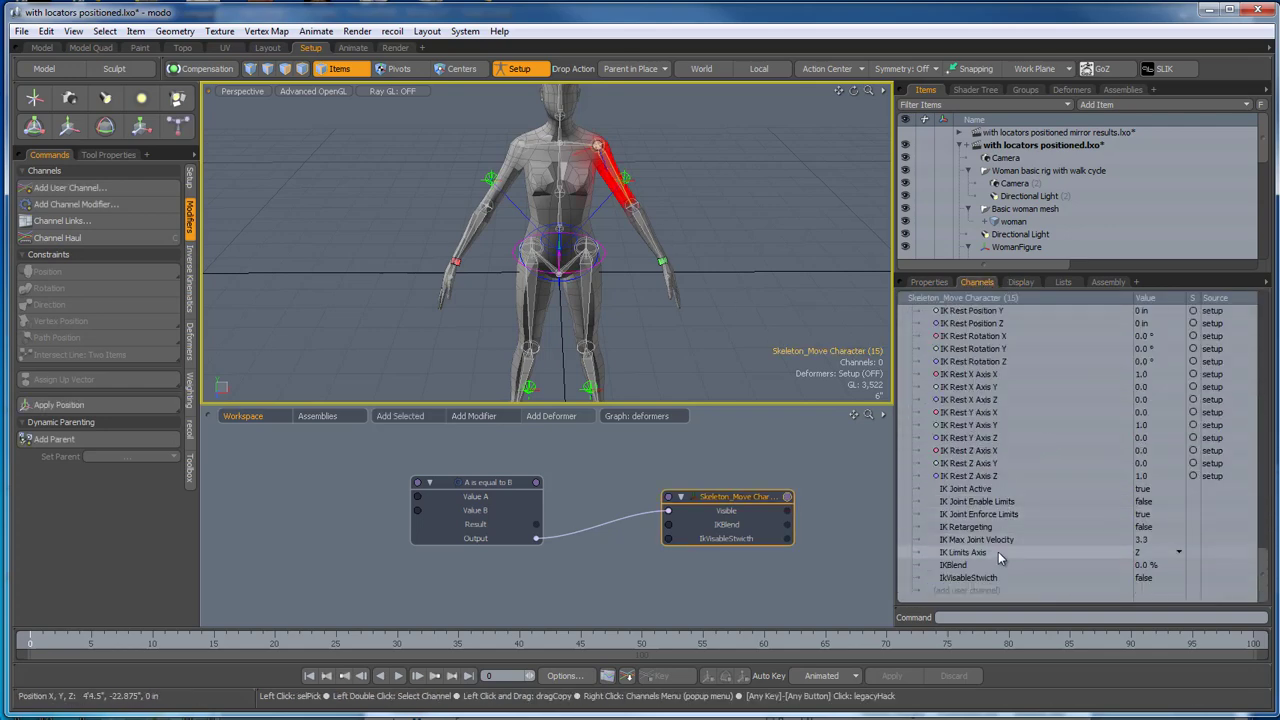
pyautogui.click(962, 566)
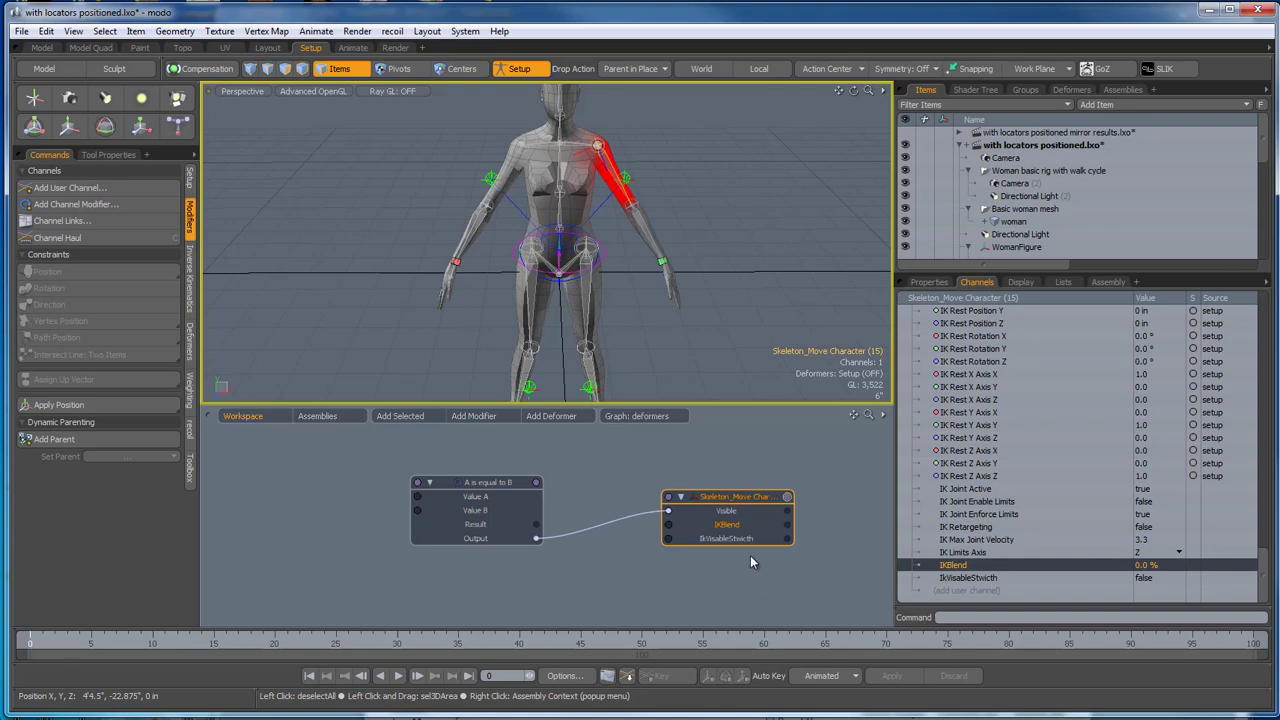
pyautogui.click(962, 578)
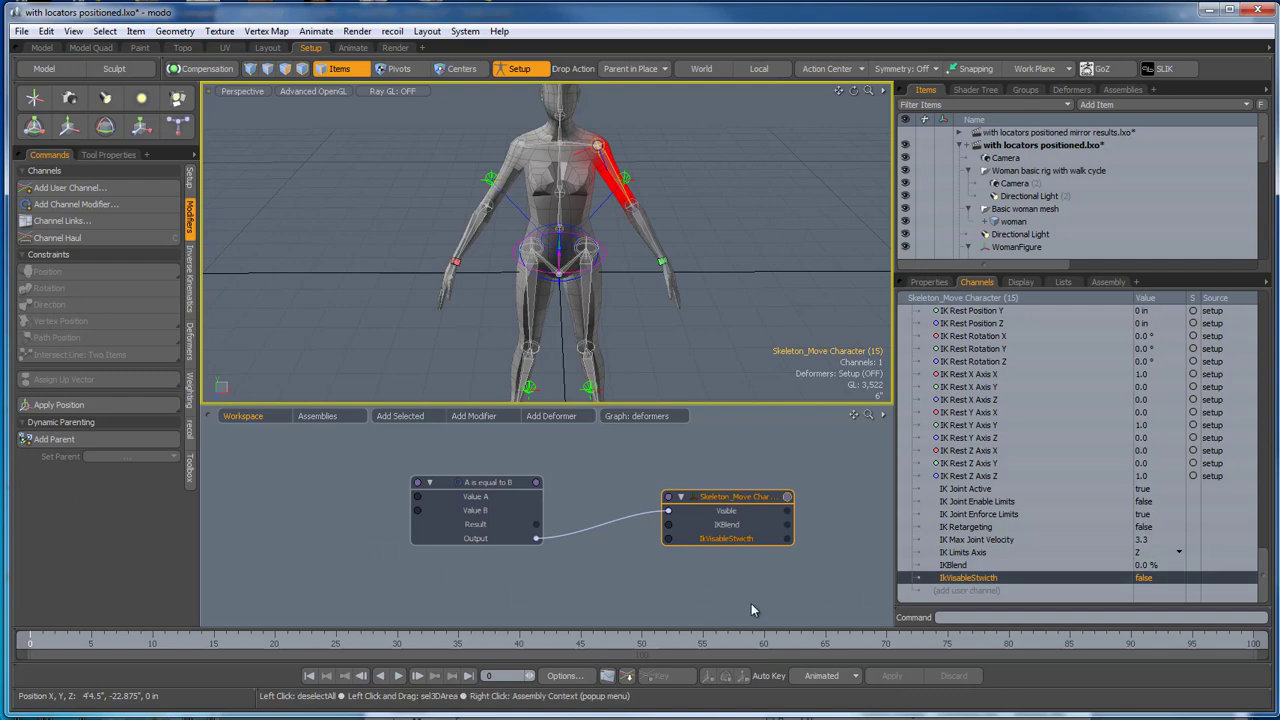
pyautogui.click(806, 606)
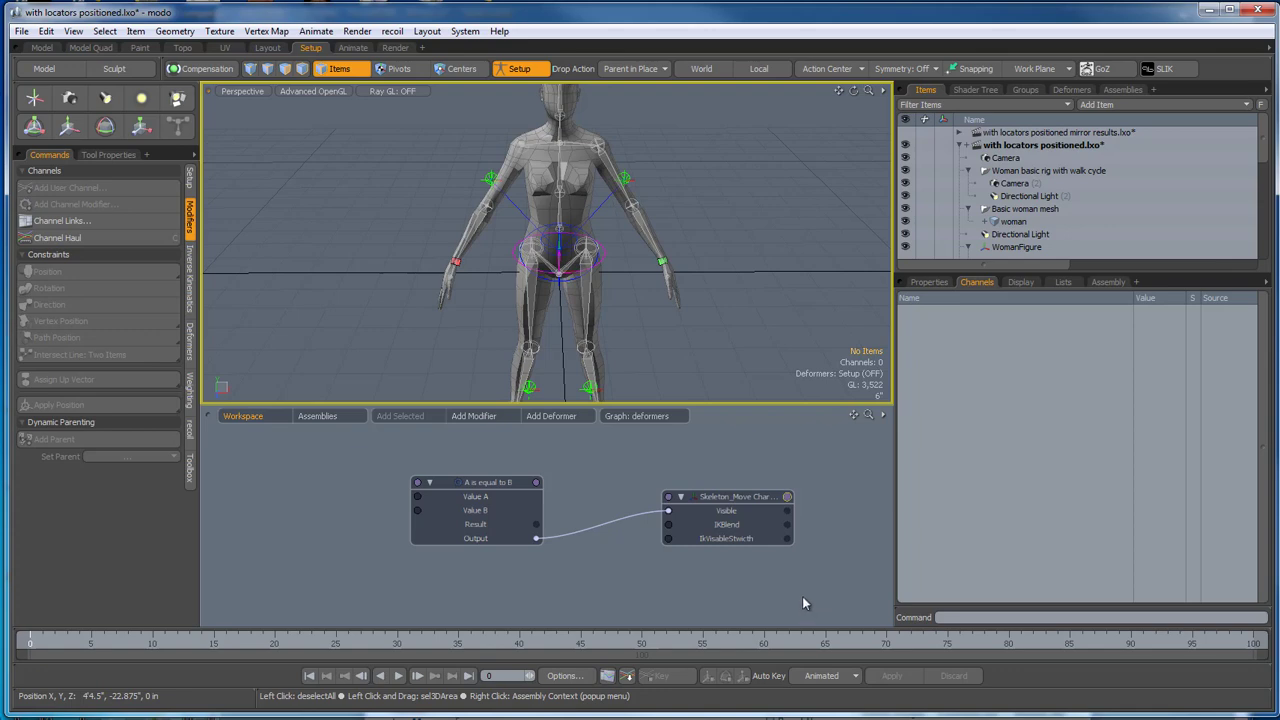
# Disconnect the modifier's Output from the joint's Visible channel and link the joint's IKBlend channel to the modifier's Value A.
pyautogui.click(720, 500)
pyautogui.click(652, 570)
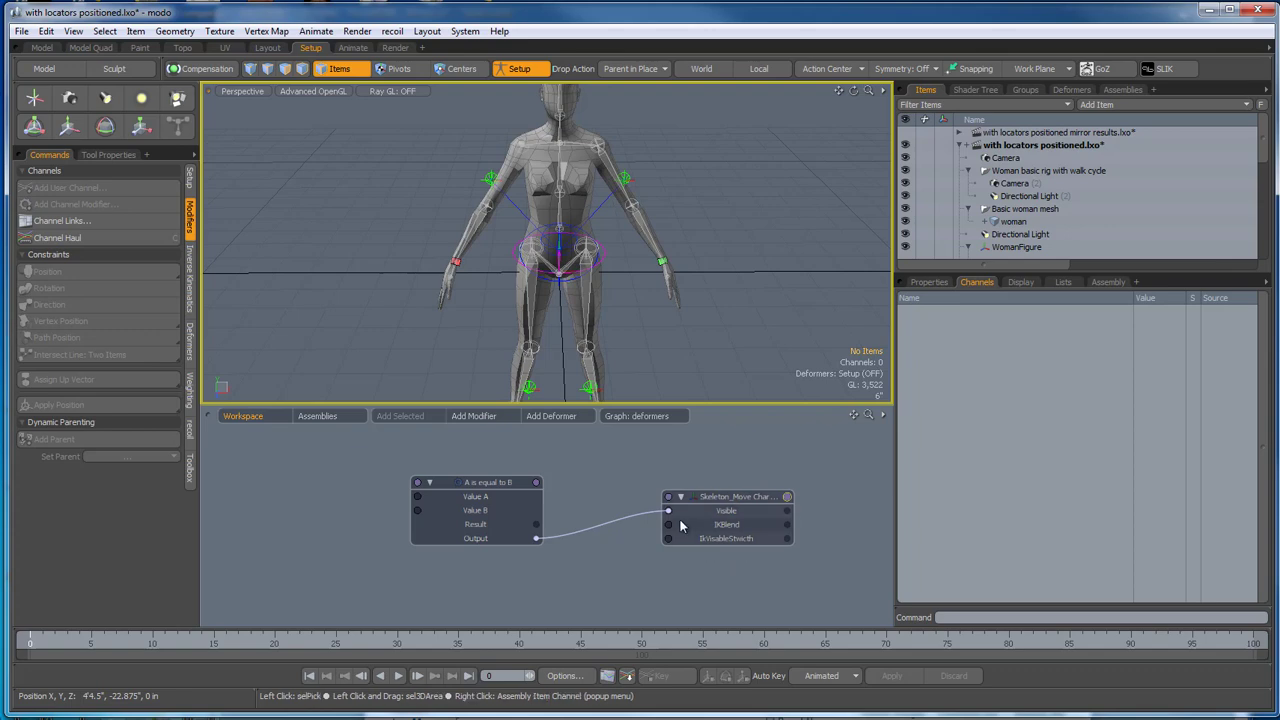
pyautogui.moveTo(669, 514); pyautogui.dragTo(620, 519)
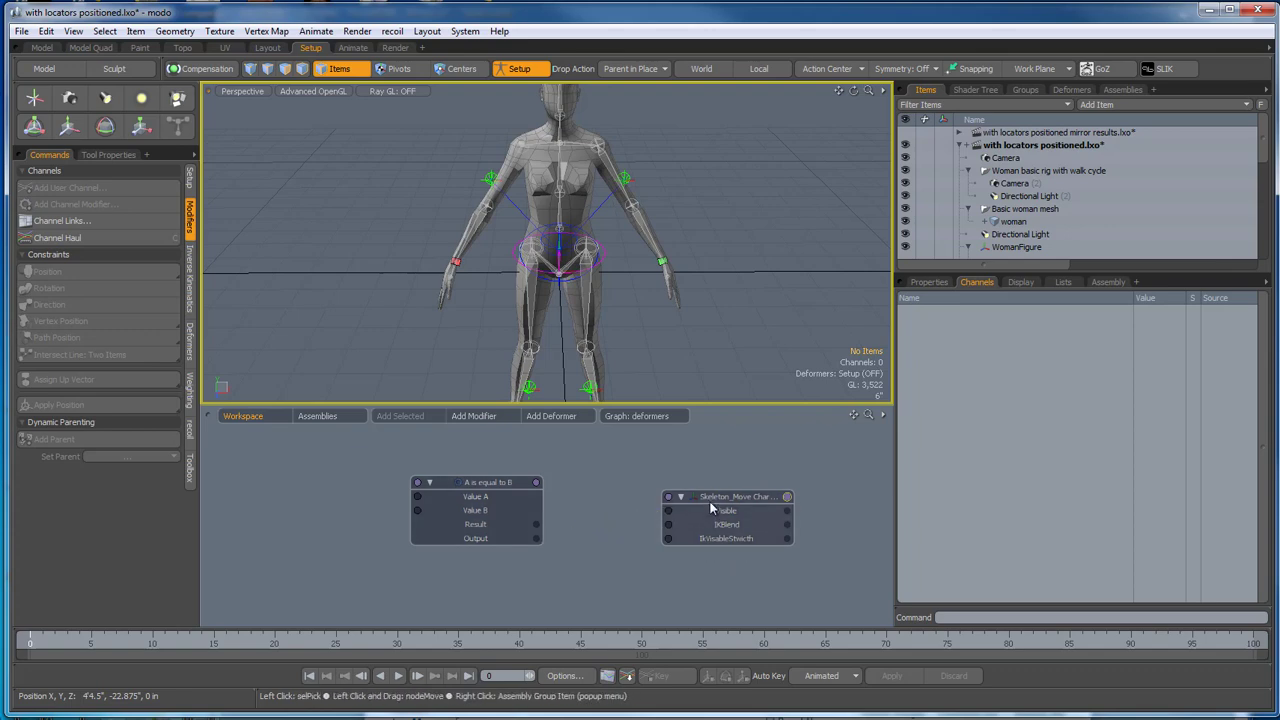
pyautogui.moveTo(738, 497); pyautogui.dragTo(317, 476)
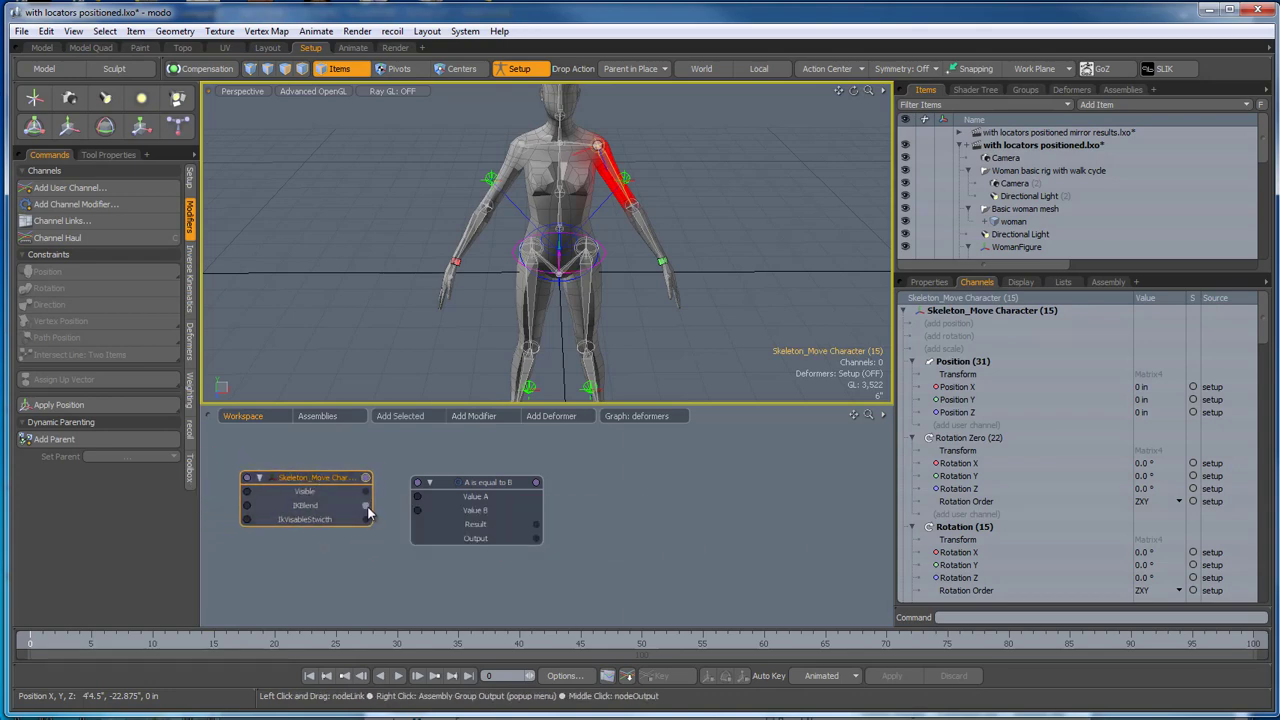
pyautogui.moveTo(367, 505); pyautogui.dragTo(418, 503)
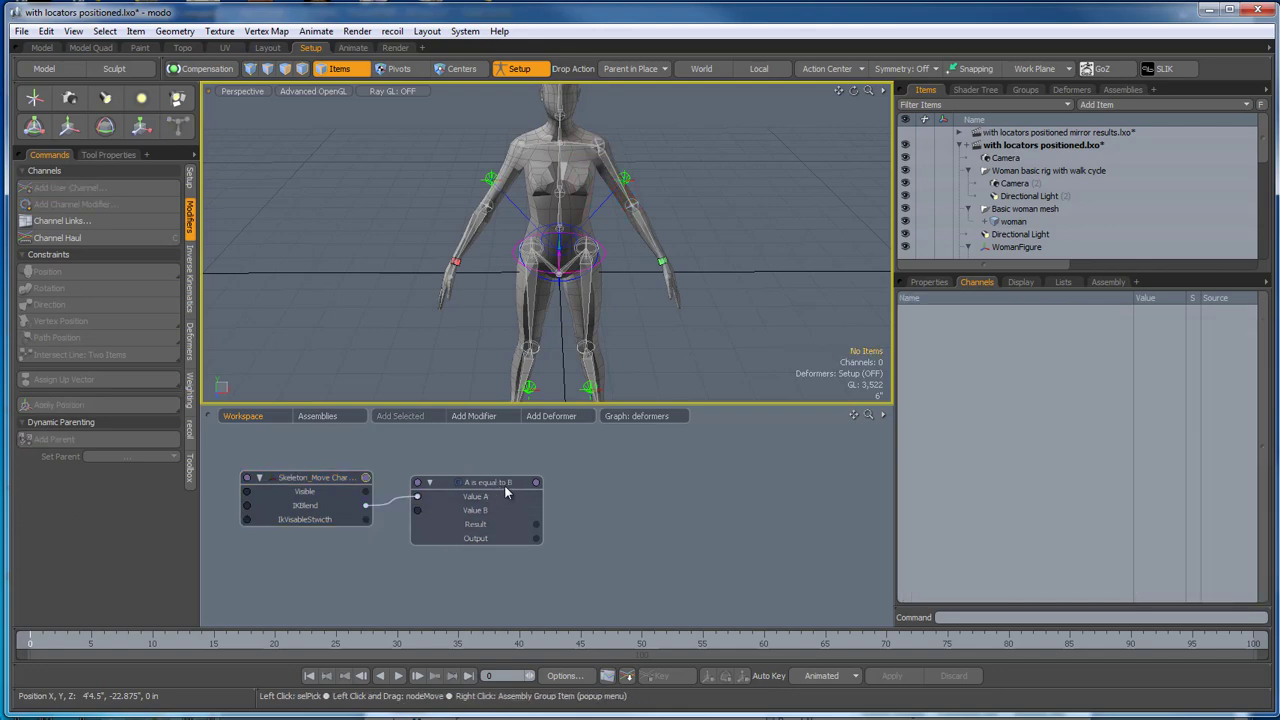
# Connect the A is equal to B modifier's Output to the joint's Visible channel and stack the joint node above the modifier node.
pyautogui.moveTo(496, 482); pyautogui.dragTo(551, 489)
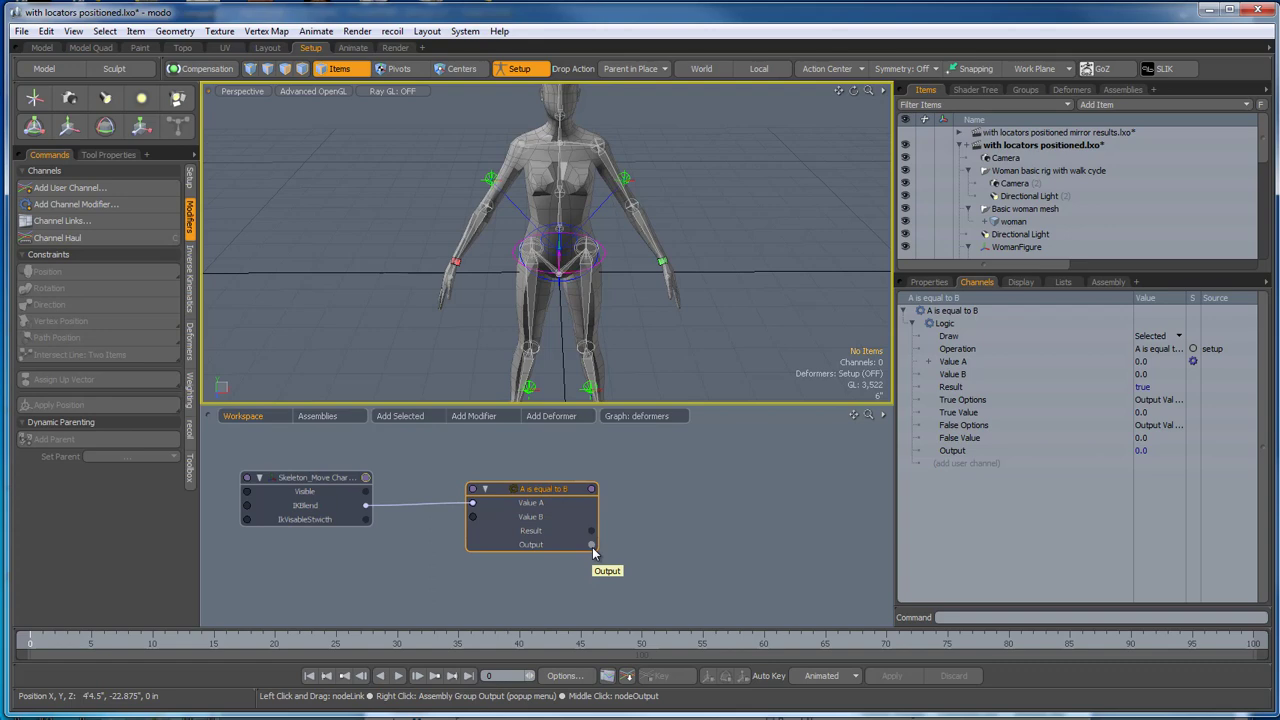
pyautogui.moveTo(592, 547); pyautogui.dragTo(247, 492)
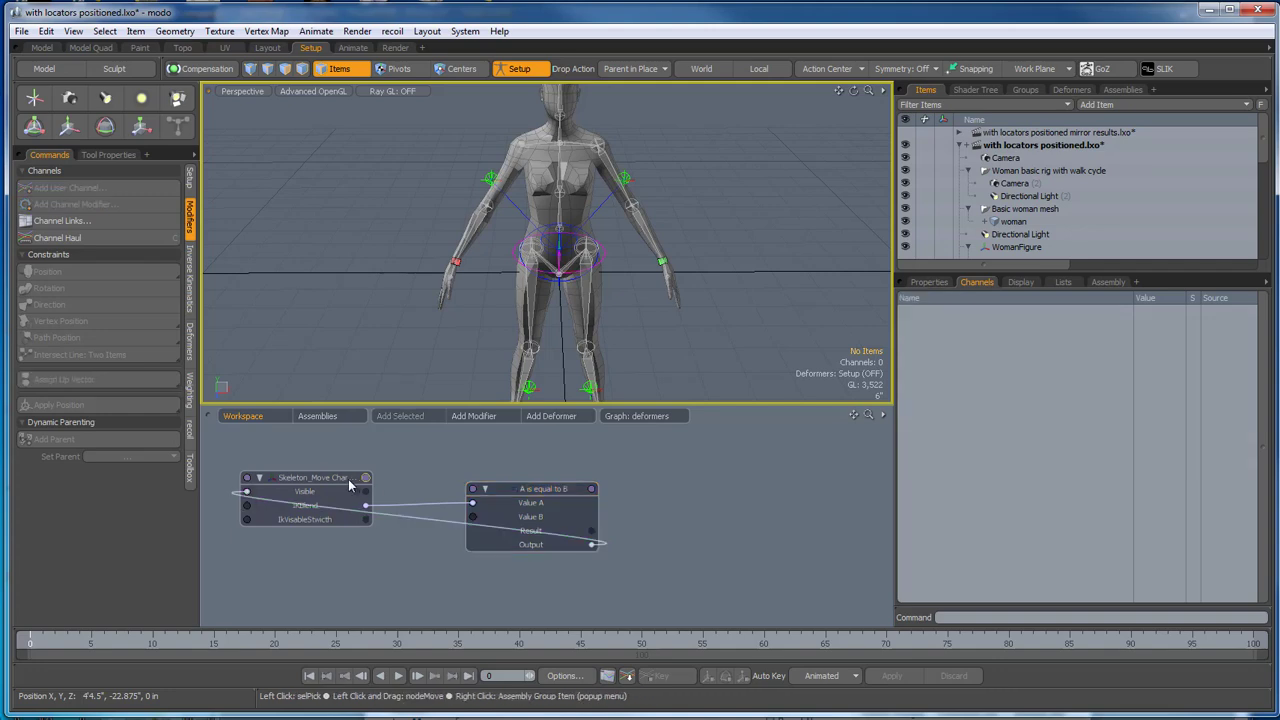
pyautogui.moveTo(323, 477); pyautogui.dragTo(382, 458)
pyautogui.moveTo(525, 490); pyautogui.dragTo(370, 535)
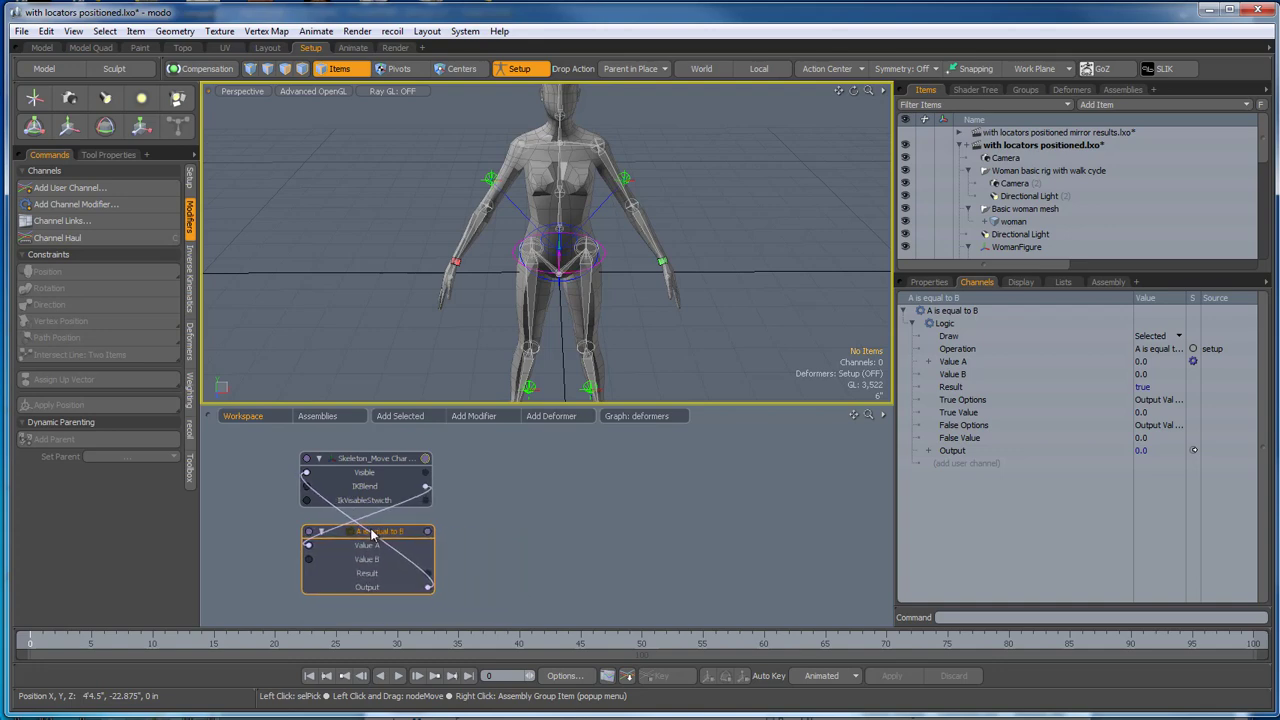
# Show the A is equal to B modifier's properties and set its Value B to 1.
pyautogui.click(390, 462)
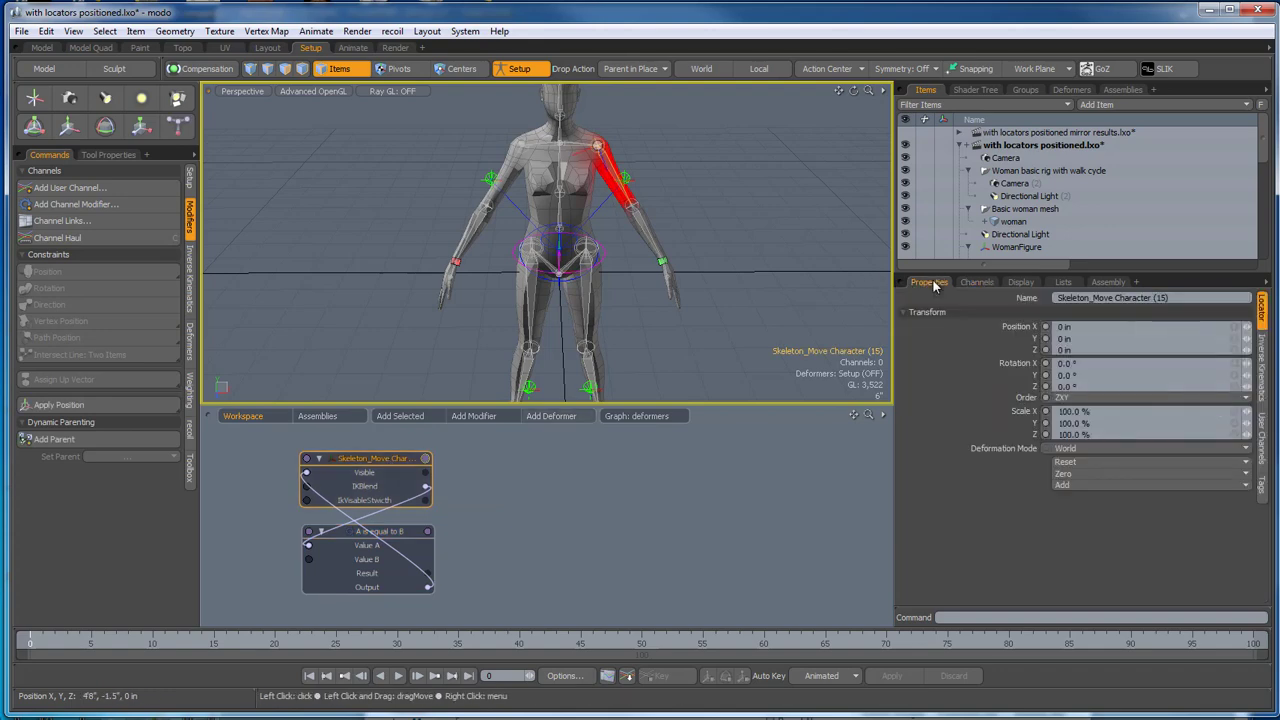
pyautogui.click(393, 532)
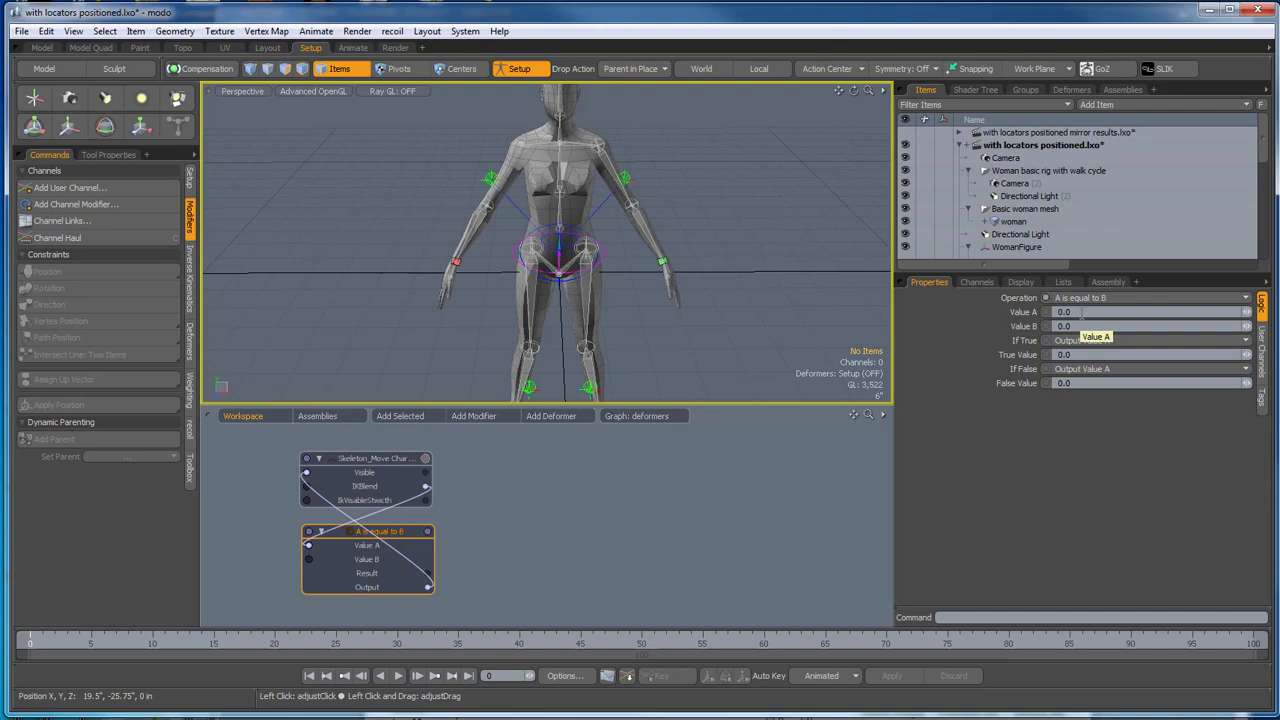
pyautogui.click(1062, 312)
pyautogui.moveTo(1073, 326); pyautogui.dragTo(1053, 327)
pyautogui.write('1')
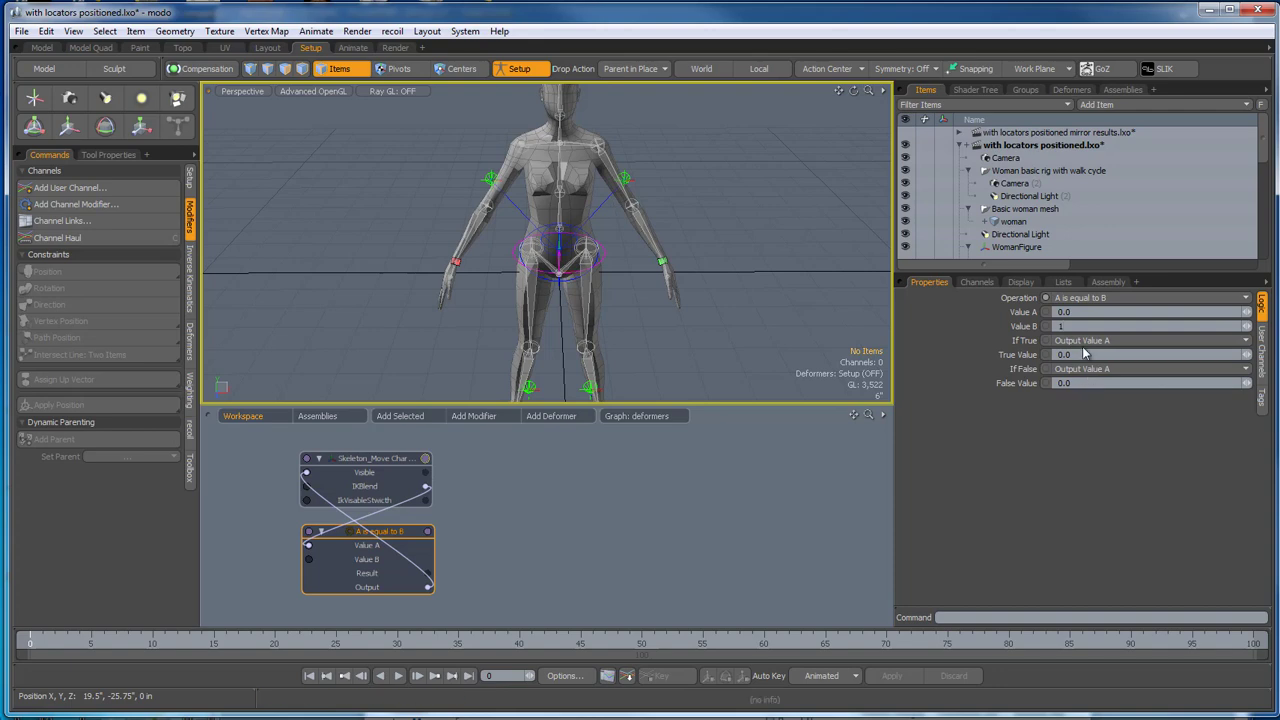
# Keep the modifier's If True option at Output Value A and enter 3 as its False Value.
pyautogui.click(1085, 340)
pyautogui.click(1148, 419)
pyautogui.write('3')
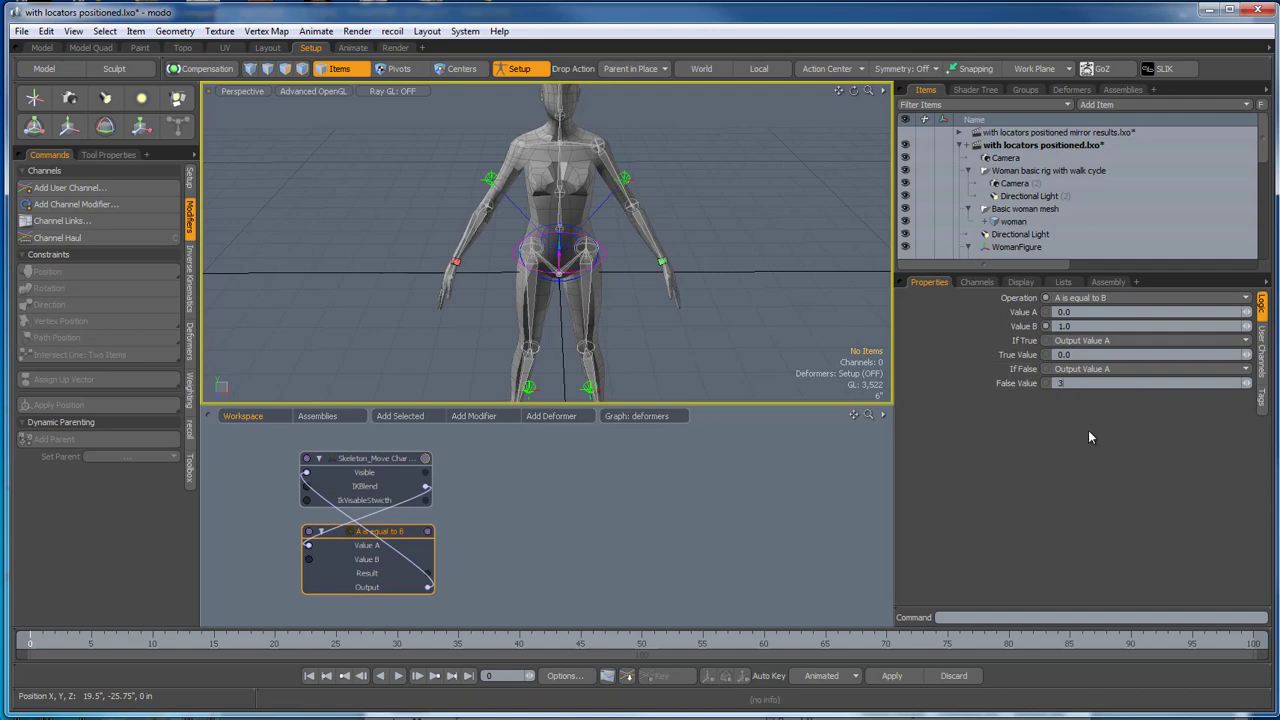